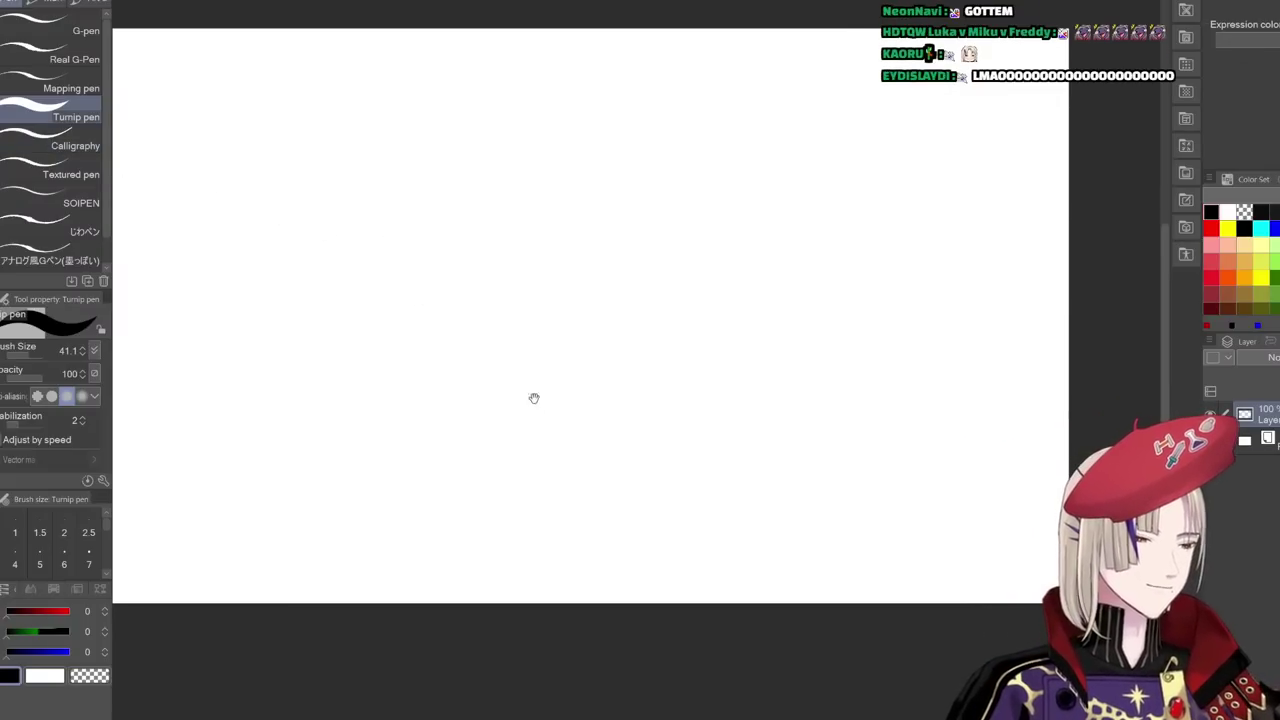
# - Choose the Textured pen, test it with a large looping scribble on the canvas, and undo the stroke
pyautogui.moveTo(534, 397); pyautogui.dragTo(576, 409)
pyautogui.click(101, 183)
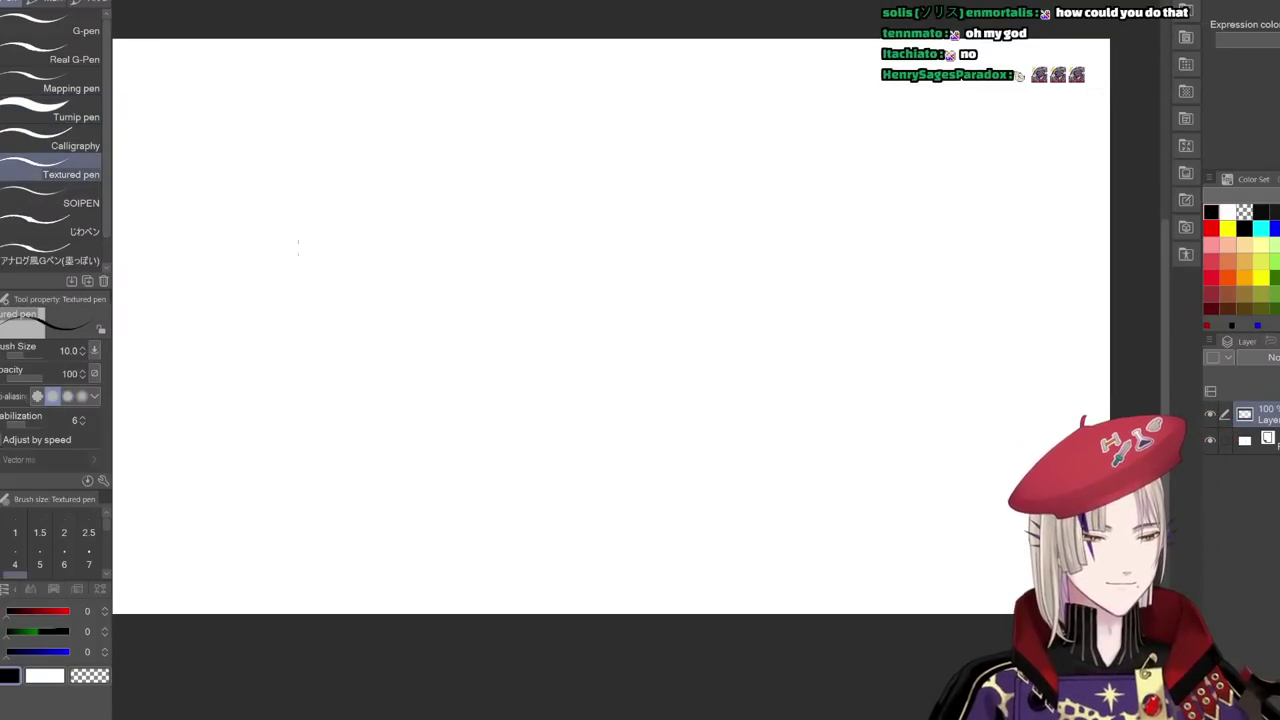
pyautogui.moveTo(295, 255)
pyautogui.mouseDown()
pyautogui.moveTo(745, 407)
pyautogui.moveTo(415, 250)
pyautogui.moveTo(436, 546)
pyautogui.moveTo(792, 324)
pyautogui.moveTo(551, 185)
pyautogui.moveTo(381, 433)
pyautogui.moveTo(506, 440)
pyautogui.mouseUp()
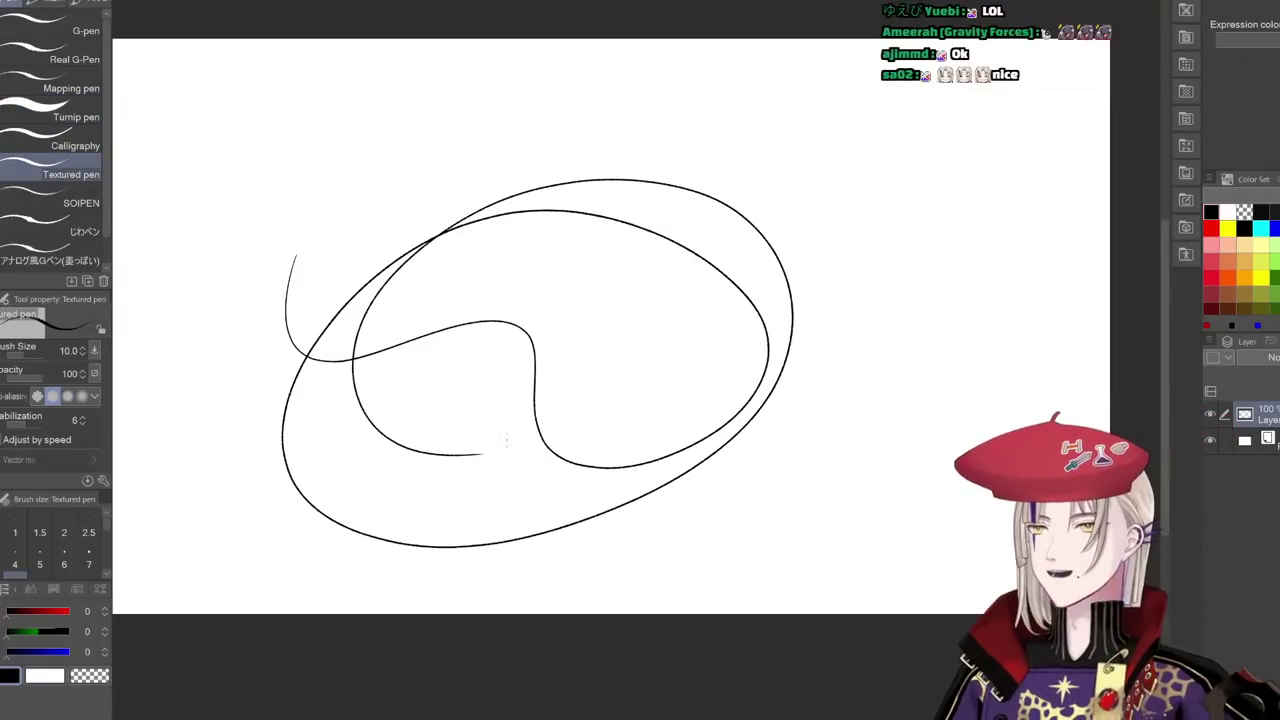
pyautogui.hotkey('ctrl', 'z')
# - Handwrite the title "TEMPUS AS VEGETABLES" in capitals along the upper edge of the canvas
pyautogui.moveTo(635, 393)
pyautogui.mouseDown()
pyautogui.moveTo(685, 382)
pyautogui.moveTo(666, 407)
pyautogui.mouseUp()
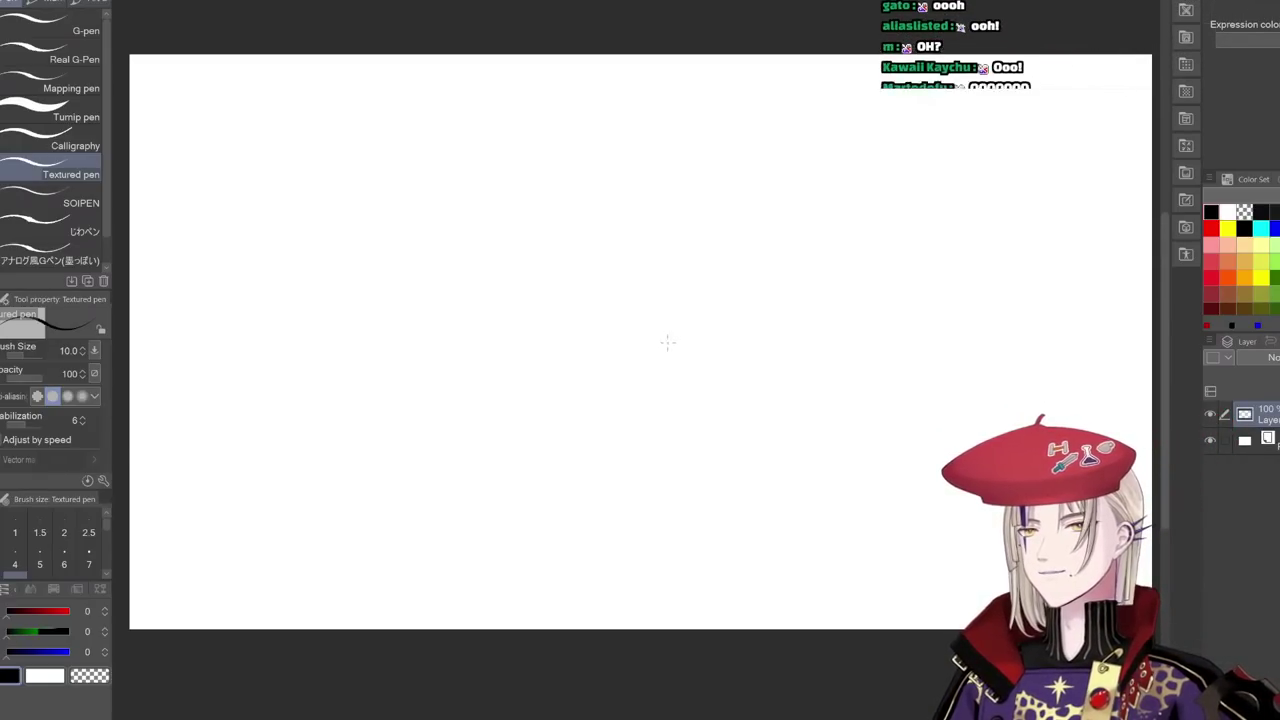
pyautogui.moveTo(677, 360); pyautogui.dragTo(673, 363)
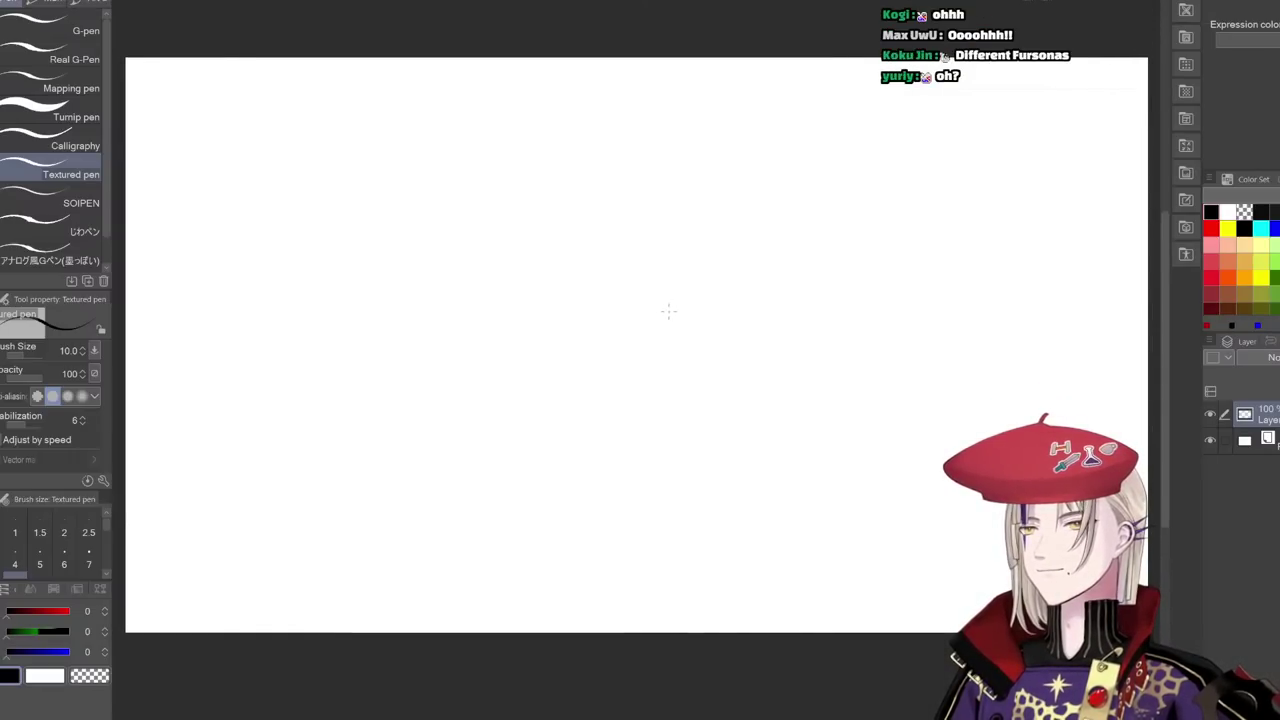
pyautogui.moveTo(271, 95); pyautogui.dragTo(309, 82)
pyautogui.moveTo(297, 86); pyautogui.dragTo(310, 122)
pyautogui.moveTo(304, 99)
pyautogui.mouseDown()
pyautogui.moveTo(317, 88)
pyautogui.moveTo(317, 101)
pyautogui.mouseUp()
pyautogui.moveTo(308, 121); pyautogui.dragTo(319, 116)
pyautogui.moveTo(324, 95)
pyautogui.mouseDown()
pyautogui.moveTo(322, 115)
pyautogui.moveTo(345, 114)
pyautogui.mouseUp()
pyautogui.moveTo(358, 88)
pyautogui.mouseDown()
pyautogui.moveTo(359, 116)
pyautogui.moveTo(361, 102)
pyautogui.moveTo(380, 113)
pyautogui.mouseUp()
pyautogui.moveTo(396, 84); pyautogui.dragTo(388, 116)
pyautogui.moveTo(452, 84)
pyautogui.mouseDown()
pyautogui.moveTo(444, 116)
pyautogui.moveTo(460, 114)
pyautogui.mouseUp()
pyautogui.moveTo(478, 86)
pyautogui.mouseDown()
pyautogui.moveTo(464, 114)
pyautogui.moveTo(540, 84)
pyautogui.mouseUp()
pyautogui.moveTo(546, 86)
pyautogui.mouseDown()
pyautogui.moveTo(546, 106)
pyautogui.moveTo(556, 100)
pyautogui.mouseUp()
pyautogui.moveTo(570, 86)
pyautogui.mouseDown()
pyautogui.moveTo(562, 104)
pyautogui.moveTo(573, 93)
pyautogui.mouseUp()
pyautogui.moveTo(582, 82)
pyautogui.mouseDown()
pyautogui.moveTo(581, 104)
pyautogui.moveTo(593, 81)
pyautogui.mouseUp()
pyautogui.moveTo(598, 83)
pyautogui.mouseDown()
pyautogui.moveTo(620, 79)
pyautogui.moveTo(611, 105)
pyautogui.mouseUp()
pyautogui.moveTo(627, 80); pyautogui.dragTo(618, 104)
pyautogui.moveTo(627, 80)
pyautogui.mouseDown()
pyautogui.moveTo(636, 103)
pyautogui.moveTo(660, 104)
pyautogui.mouseUp()
pyautogui.moveTo(664, 82); pyautogui.dragTo(672, 104)
pyautogui.moveTo(672, 92); pyautogui.dragTo(692, 100)
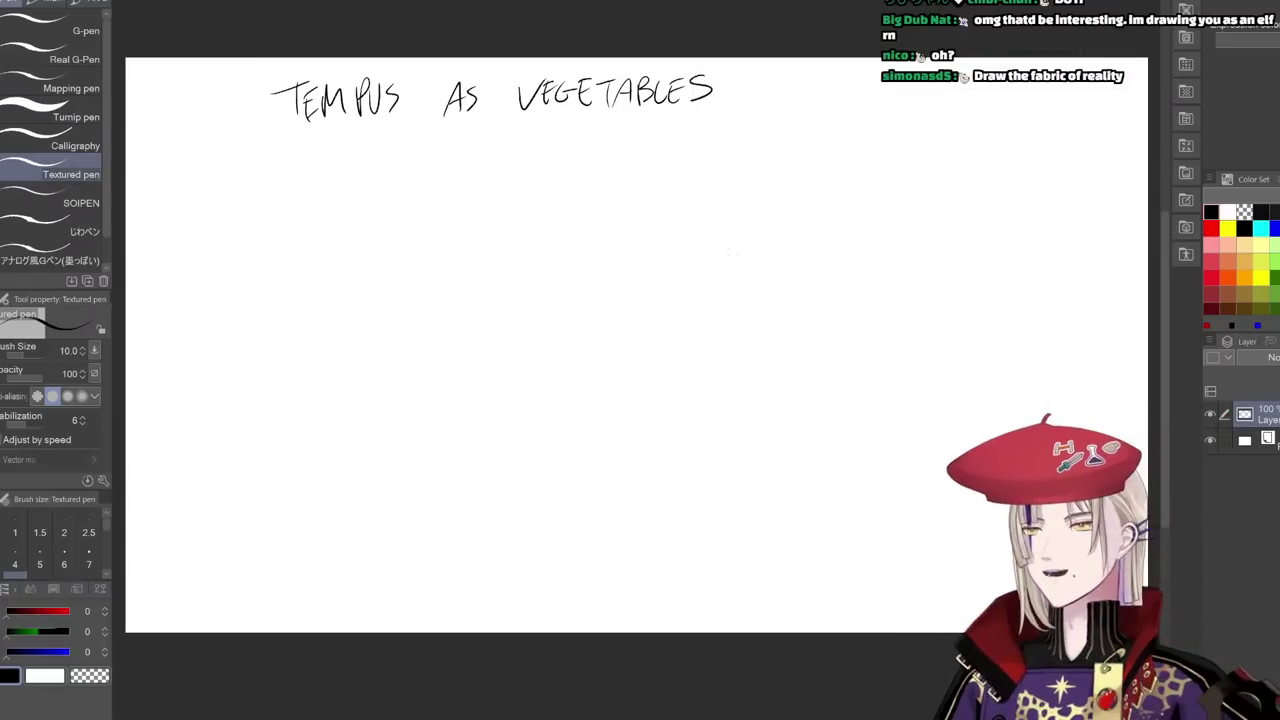
# - Add a new layer and draw a mop of shaggy, leaf-shaped hair for the first character below the word TEMPUS
pyautogui.hotkey('ctrl', 'shift', 'n')
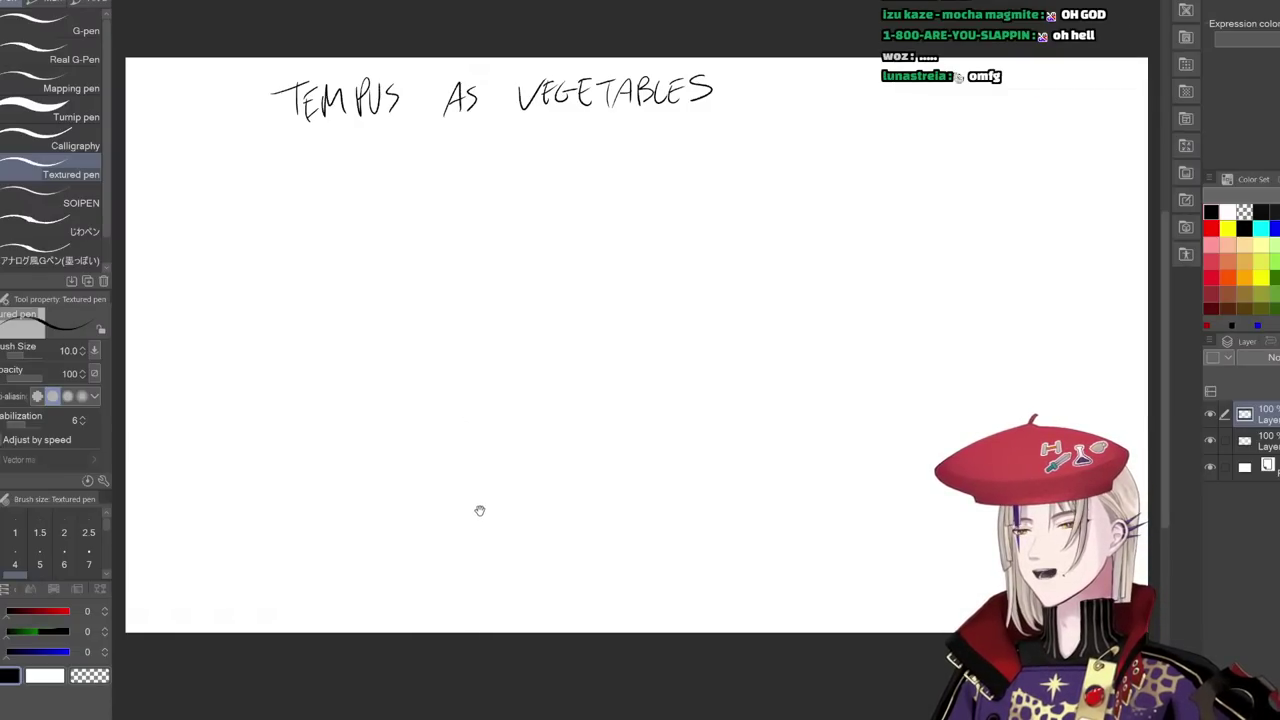
pyautogui.moveTo(500, 471); pyautogui.dragTo(702, 397)
pyautogui.scroll(2, 702, 397)
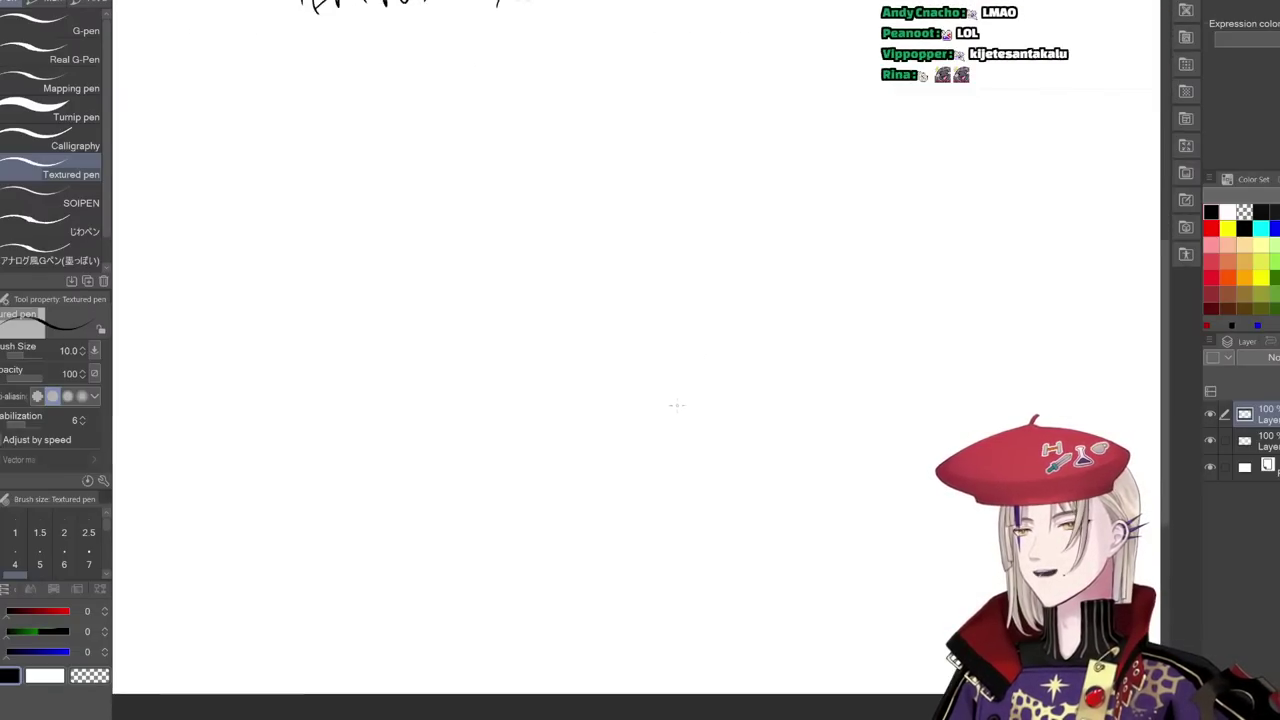
pyautogui.moveTo(616, 166); pyautogui.dragTo(680, 411)
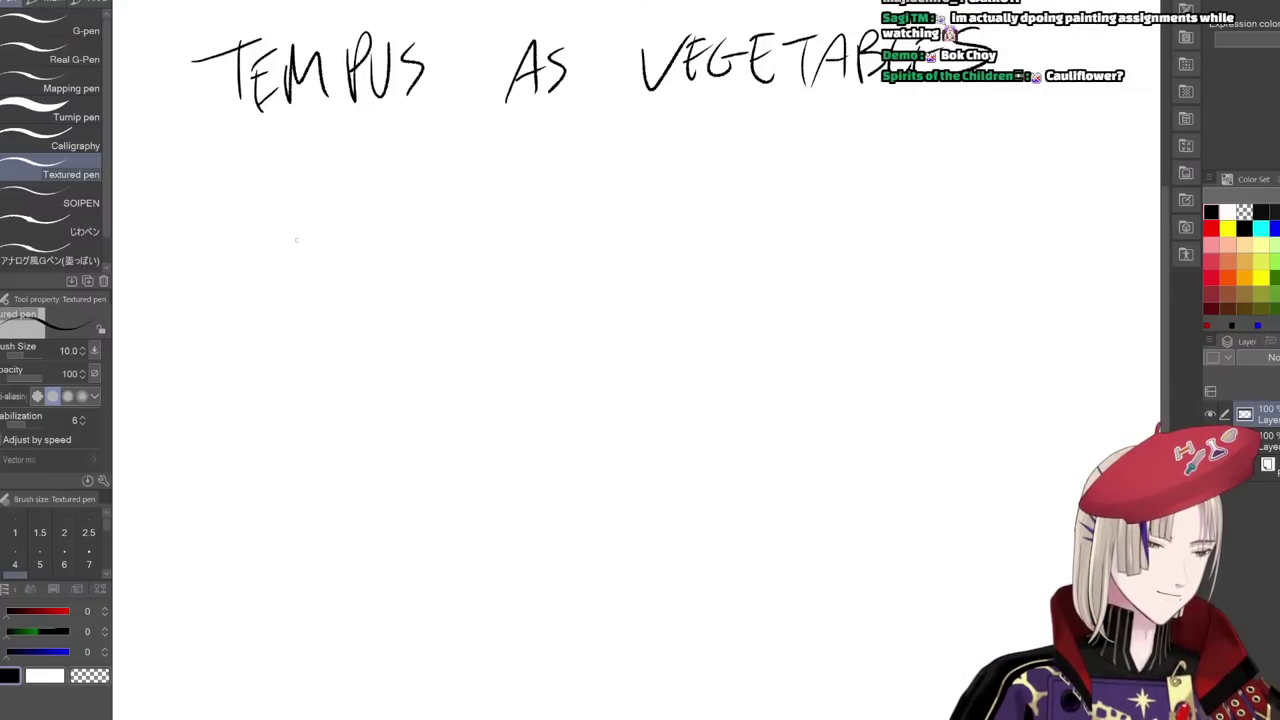
pyautogui.moveTo(308, 218)
pyautogui.mouseDown()
pyautogui.moveTo(294, 236)
pyautogui.moveTo(314, 228)
pyautogui.moveTo(322, 256)
pyautogui.moveTo(286, 270)
pyautogui.mouseUp()
pyautogui.moveTo(296, 222)
pyautogui.mouseDown()
pyautogui.moveTo(272, 238)
pyautogui.moveTo(290, 243)
pyautogui.moveTo(262, 272)
pyautogui.mouseUp()
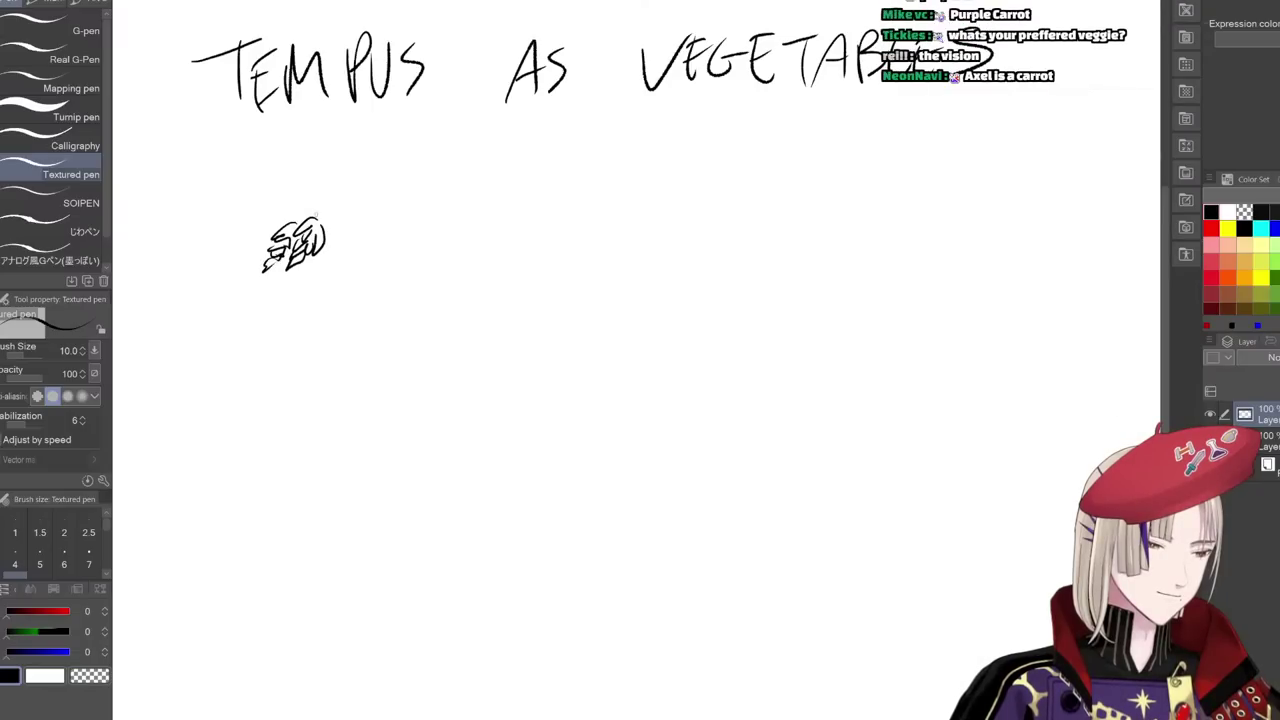
pyautogui.moveTo(314, 216)
pyautogui.mouseDown()
pyautogui.moveTo(326, 202)
pyautogui.moveTo(306, 202)
pyautogui.mouseUp()
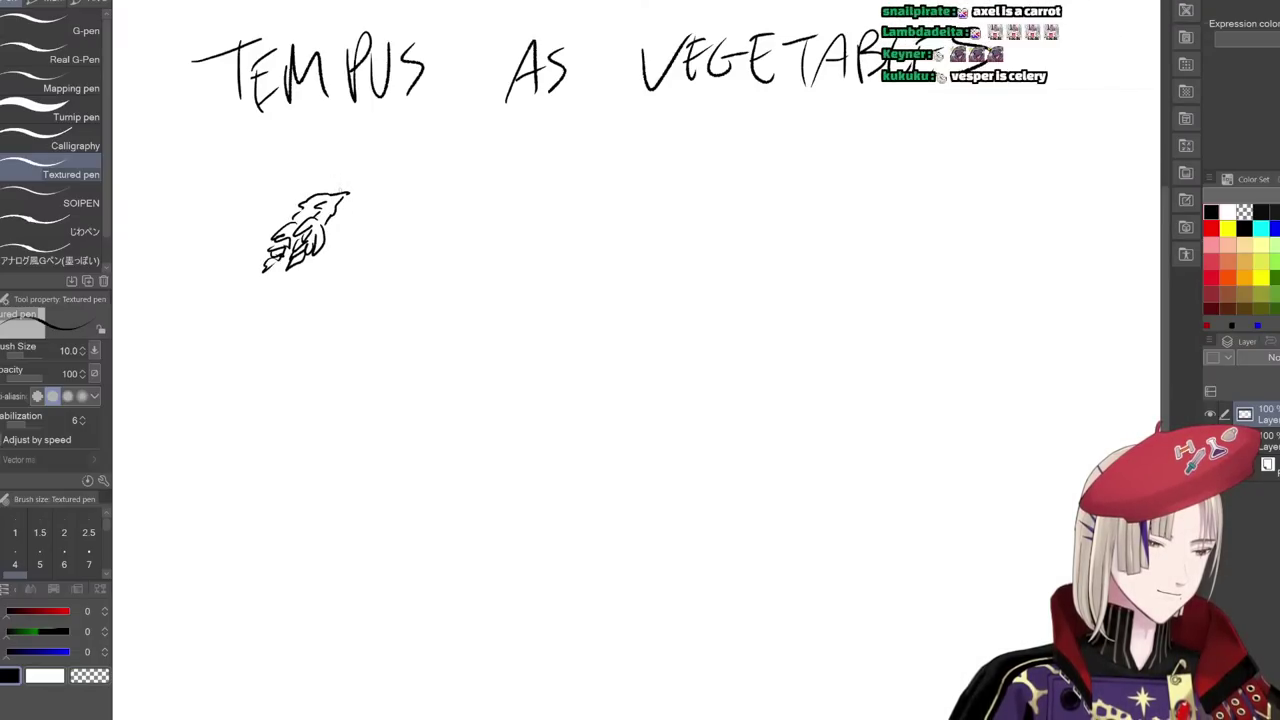
pyautogui.moveTo(326, 184)
pyautogui.mouseDown()
pyautogui.moveTo(296, 200)
pyautogui.moveTo(342, 222)
pyautogui.moveTo(373, 194)
pyautogui.moveTo(364, 224)
pyautogui.moveTo(391, 210)
pyautogui.moveTo(389, 234)
pyautogui.moveTo(413, 223)
pyautogui.moveTo(399, 241)
pyautogui.mouseUp()
pyautogui.moveTo(413, 226)
pyautogui.mouseDown()
pyautogui.moveTo(404, 250)
pyautogui.moveTo(406, 238)
pyautogui.mouseUp()
pyautogui.moveTo(356, 192); pyautogui.dragTo(368, 180)
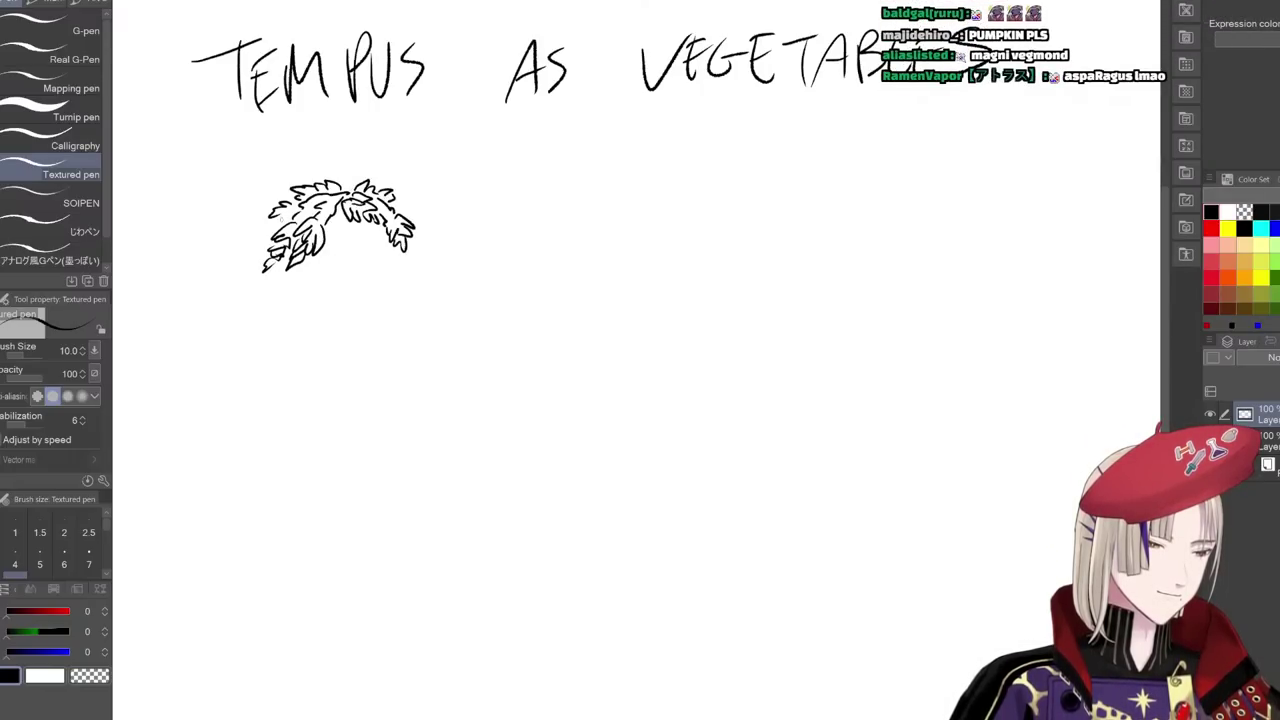
pyautogui.moveTo(282, 217); pyautogui.dragTo(274, 232)
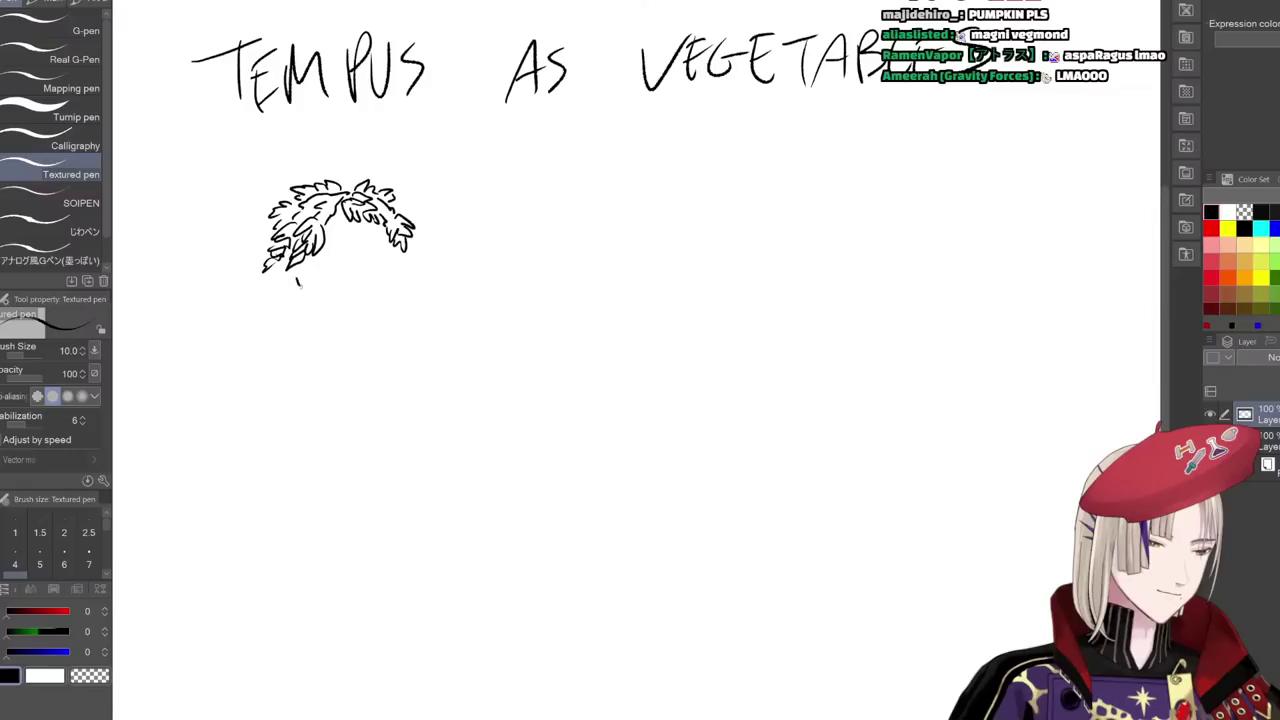
# - Draw the first character's jaw, square eyes, slanted brows, small mouth and collar, with leafy tufts on the shoulders
pyautogui.moveTo(297, 282); pyautogui.dragTo(390, 265)
pyautogui.moveTo(340, 232)
pyautogui.mouseDown()
pyautogui.moveTo(312, 250)
pyautogui.moveTo(374, 247)
pyautogui.moveTo(346, 304)
pyautogui.mouseUp()
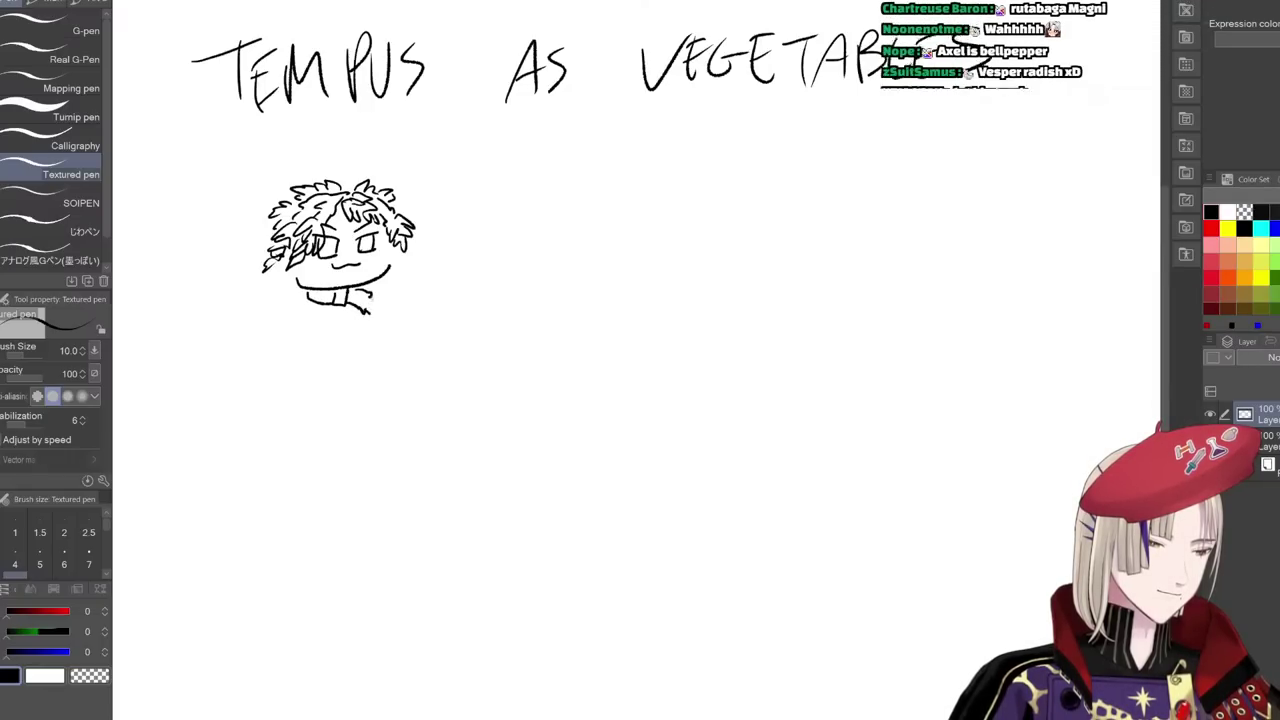
pyautogui.moveTo(380, 304); pyautogui.dragTo(400, 339)
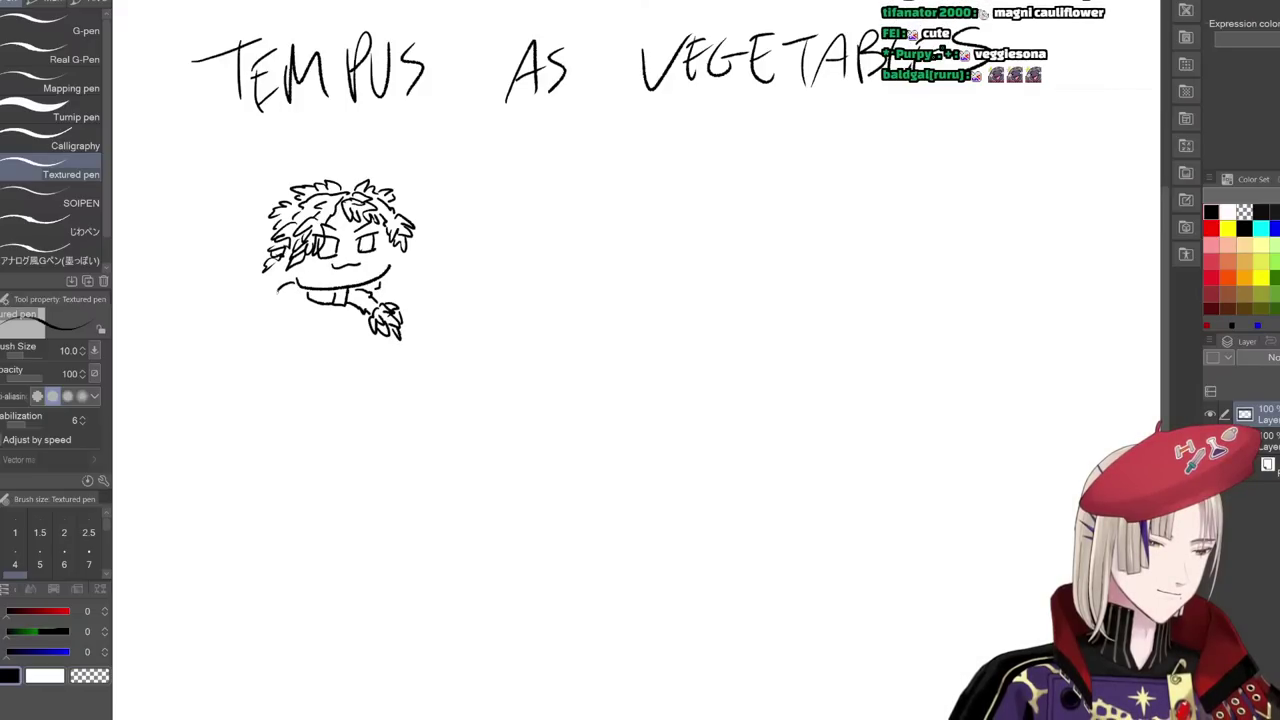
pyautogui.moveTo(270, 296); pyautogui.dragTo(297, 315)
pyautogui.moveTo(272, 304); pyautogui.dragTo(279, 317)
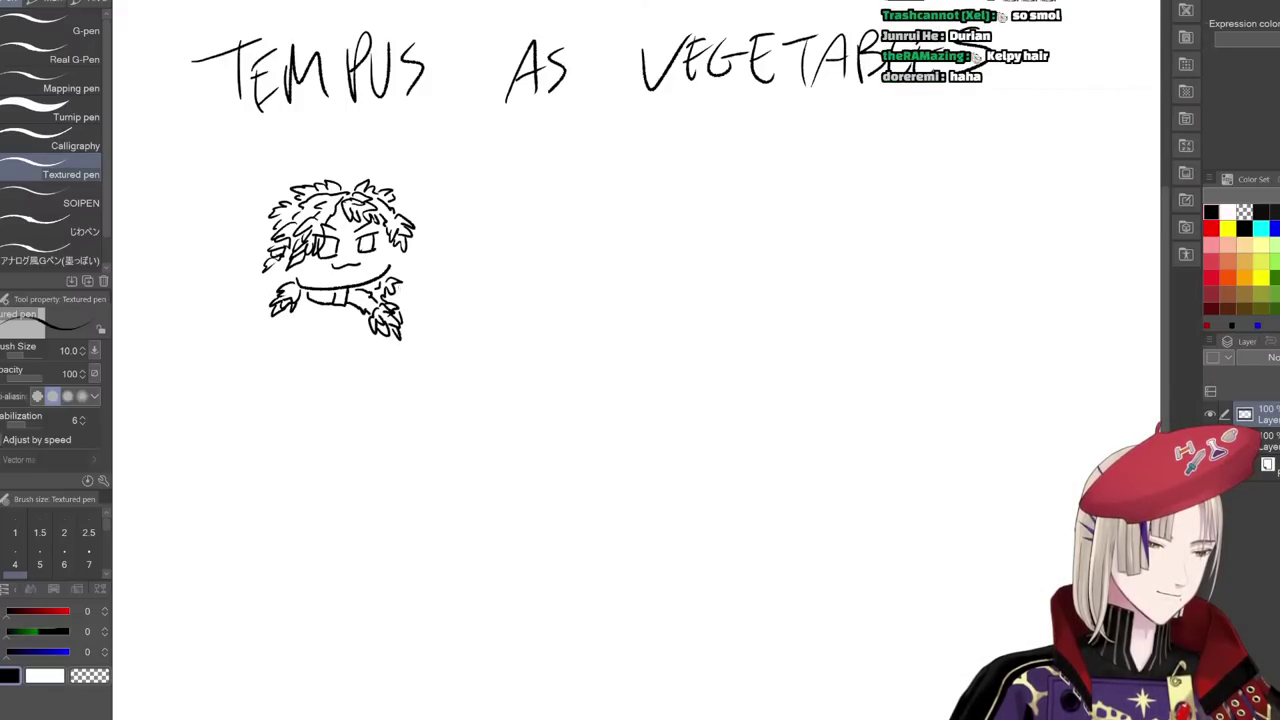
# - Draw the first character's outstretched arm holding an asparagus spear, plus the torso with a leafy hem and short legs
pyautogui.moveTo(400, 284)
pyautogui.mouseDown()
pyautogui.moveTo(396, 302)
pyautogui.moveTo(430, 324)
pyautogui.mouseUp()
pyautogui.moveTo(438, 288)
pyautogui.mouseDown()
pyautogui.moveTo(434, 302)
pyautogui.moveTo(425, 290)
pyautogui.mouseUp()
pyautogui.moveTo(438, 266); pyautogui.dragTo(442, 286)
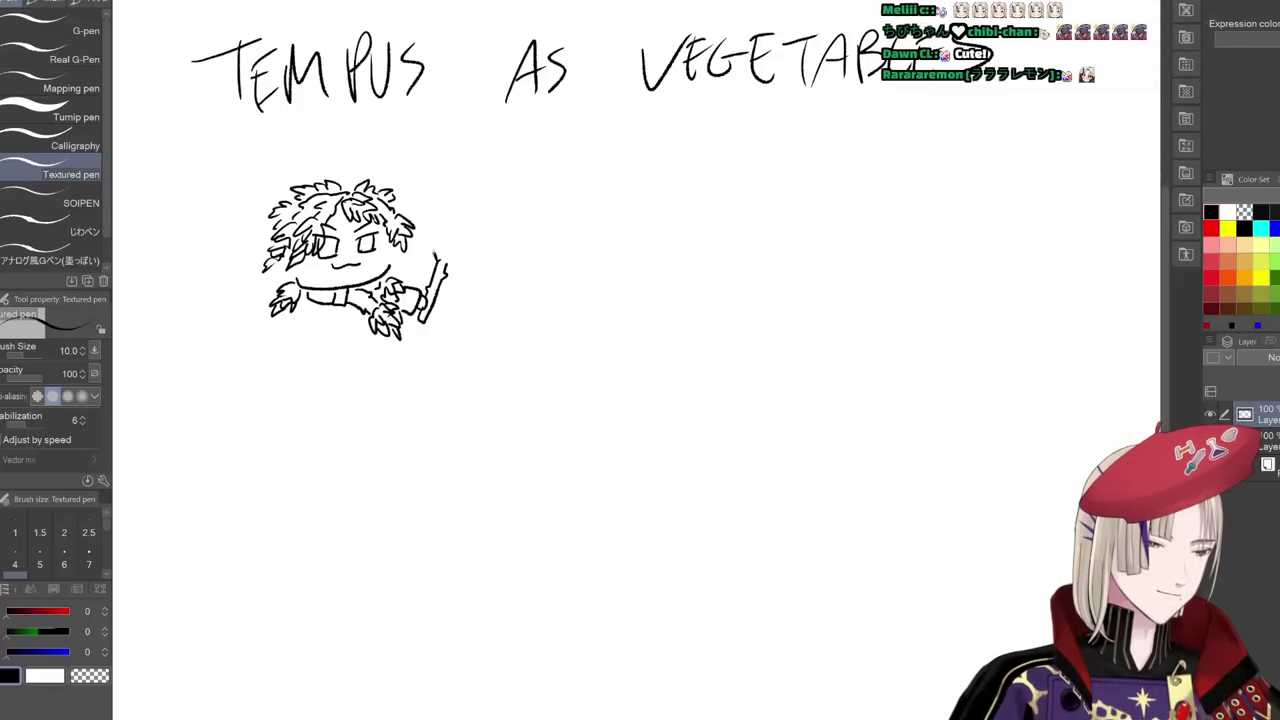
pyautogui.moveTo(434, 238); pyautogui.dragTo(456, 262)
pyautogui.moveTo(456, 248)
pyautogui.mouseDown()
pyautogui.moveTo(462, 262)
pyautogui.moveTo(446, 248)
pyautogui.moveTo(460, 250)
pyautogui.mouseUp()
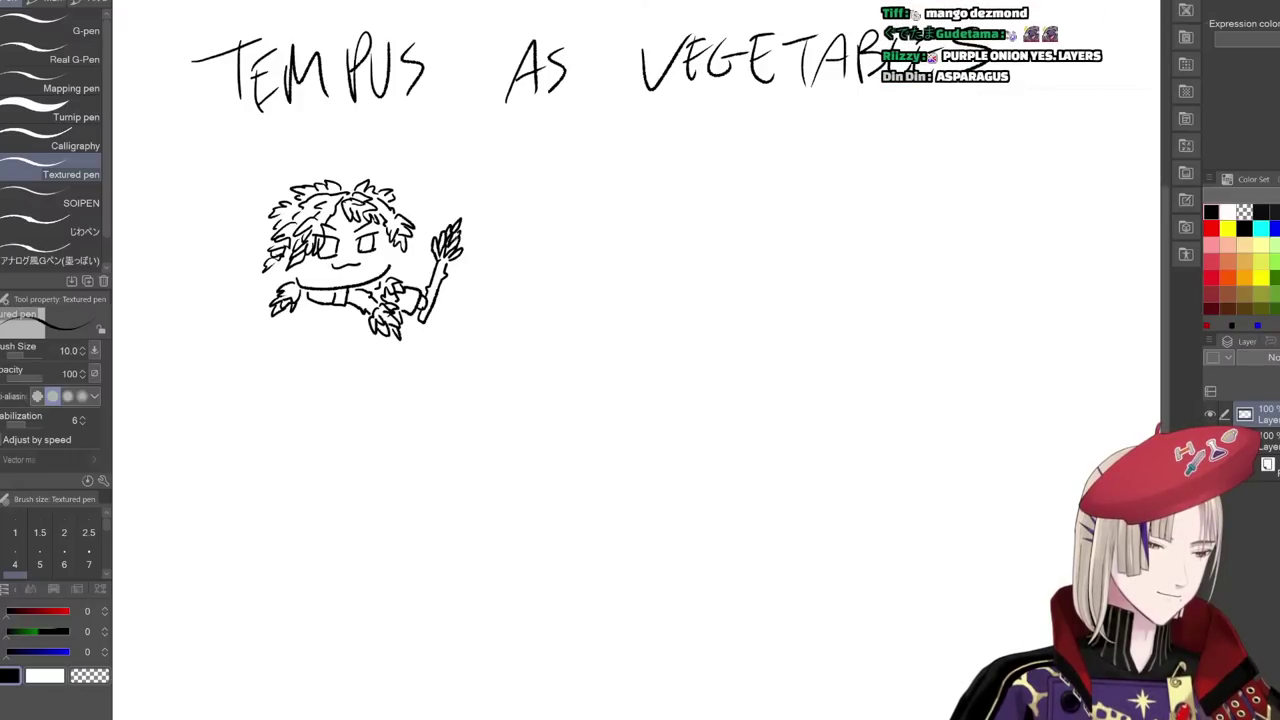
pyautogui.moveTo(300, 311)
pyautogui.mouseDown()
pyautogui.moveTo(320, 332)
pyautogui.moveTo(361, 330)
pyautogui.moveTo(302, 352)
pyautogui.mouseUp()
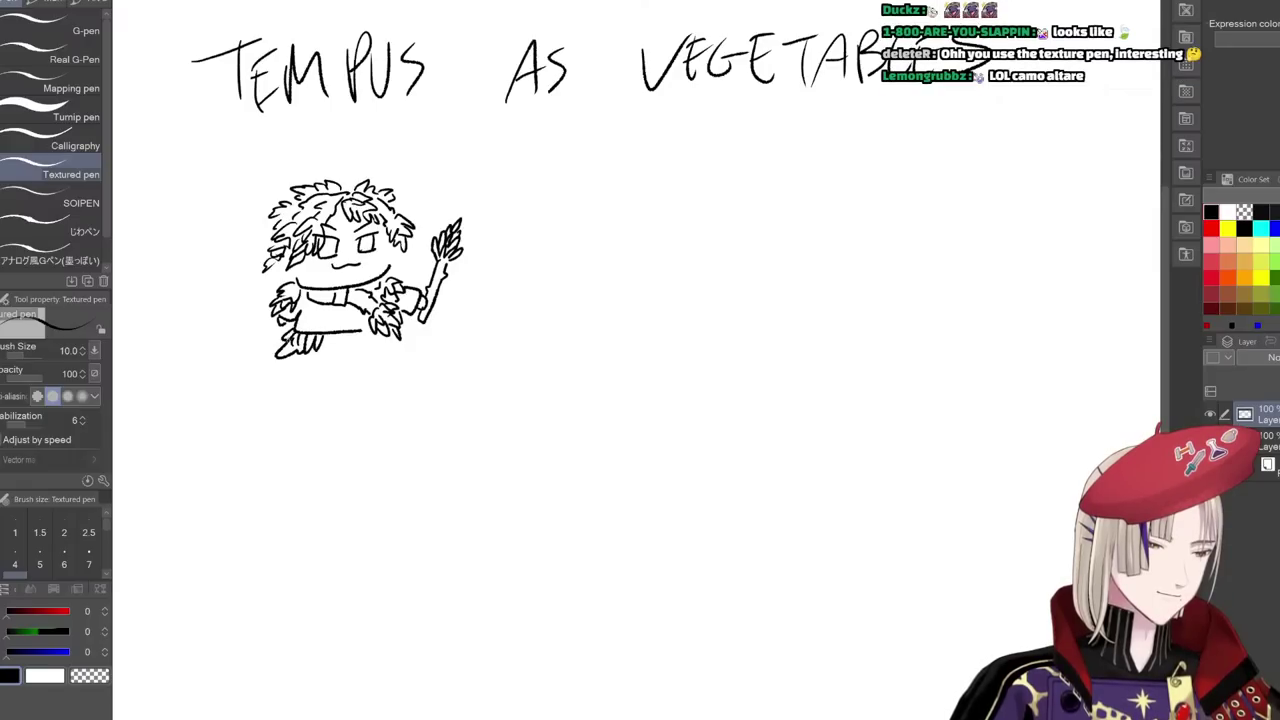
pyautogui.moveTo(351, 330)
pyautogui.mouseDown()
pyautogui.moveTo(356, 347)
pyautogui.moveTo(376, 335)
pyautogui.moveTo(377, 353)
pyautogui.mouseUp()
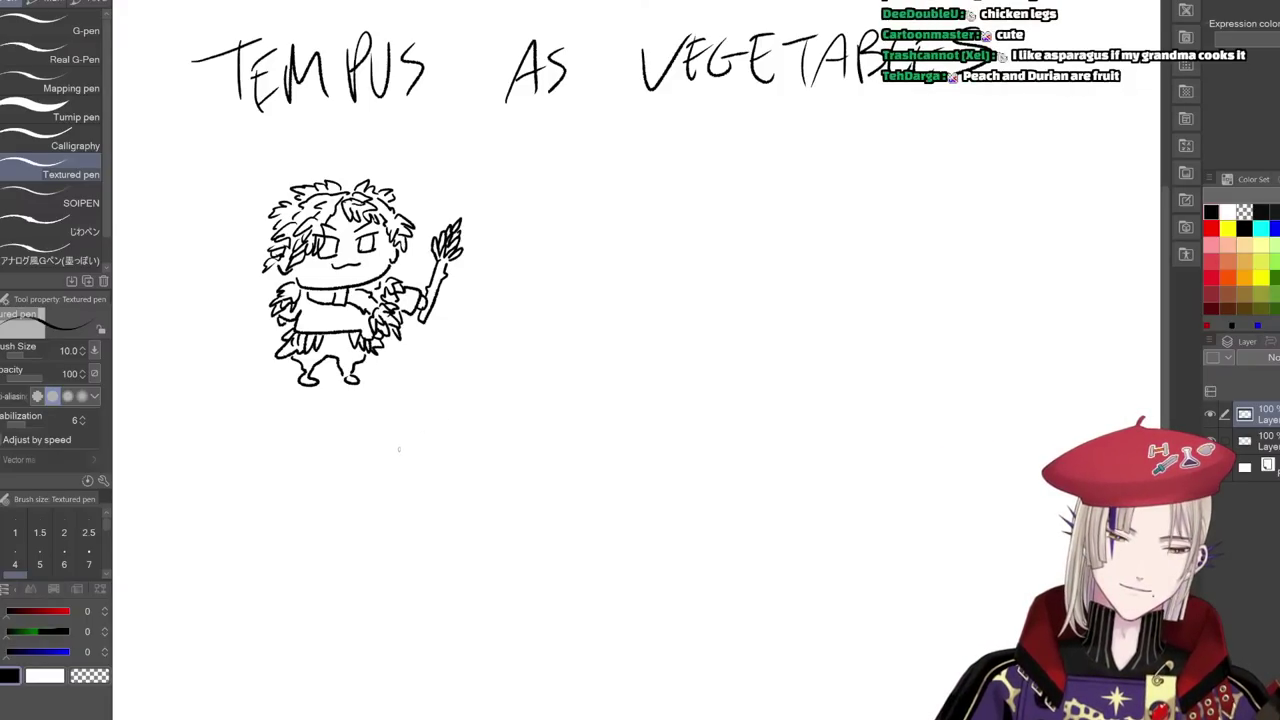
# - Handwrite the label "ASPAREGUS" under the first character's feet
pyautogui.moveTo(273, 424); pyautogui.dragTo(283, 414)
pyautogui.moveTo(297, 405); pyautogui.dragTo(289, 422)
pyautogui.moveTo(304, 406); pyautogui.dragTo(305, 415)
pyautogui.moveTo(314, 422); pyautogui.dragTo(324, 412)
pyautogui.moveTo(330, 405); pyautogui.dragTo(343, 424)
pyautogui.moveTo(354, 404)
pyautogui.mouseDown()
pyautogui.moveTo(352, 424)
pyautogui.moveTo(366, 418)
pyautogui.mouseUp()
pyautogui.moveTo(371, 402)
pyautogui.mouseDown()
pyautogui.moveTo(368, 420)
pyautogui.moveTo(384, 400)
pyautogui.mouseUp()
pyautogui.moveTo(397, 398); pyautogui.dragTo(387, 420)
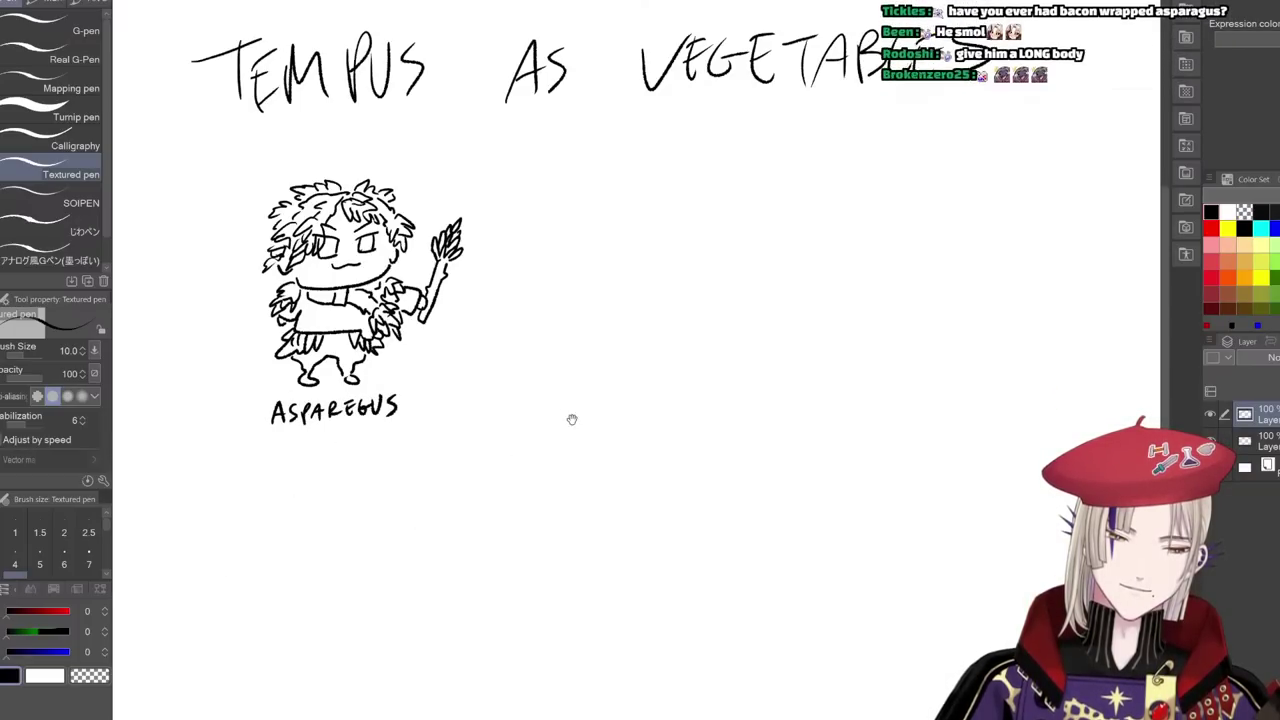
pyautogui.moveTo(602, 467)
pyautogui.mouseDown()
pyautogui.moveTo(580, 471)
pyautogui.moveTo(618, 474)
pyautogui.mouseUp()
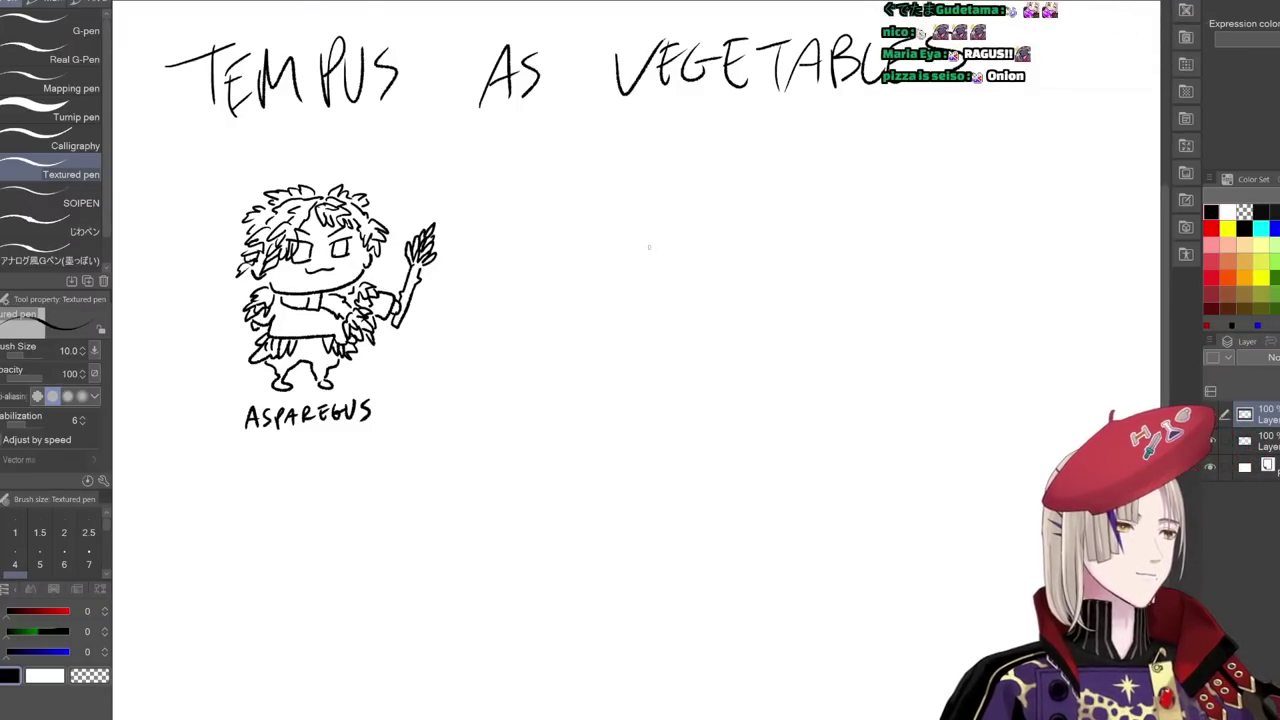
pyautogui.scroll(3, 556, 274)
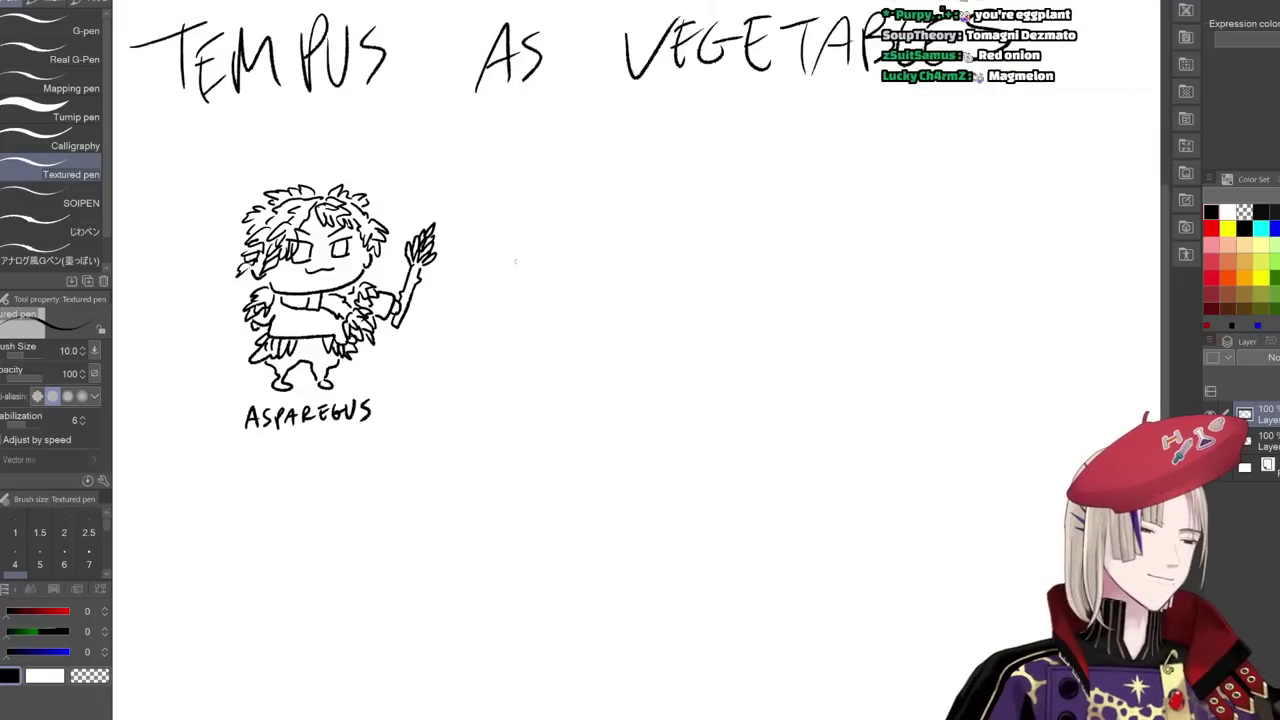
pyautogui.moveTo(556, 274); pyautogui.dragTo(512, 290)
pyautogui.moveTo(498, 200)
pyautogui.mouseDown()
pyautogui.moveTo(441, 272)
pyautogui.moveTo(548, 297)
pyautogui.moveTo(530, 213)
pyautogui.moveTo(494, 190)
pyautogui.mouseUp()
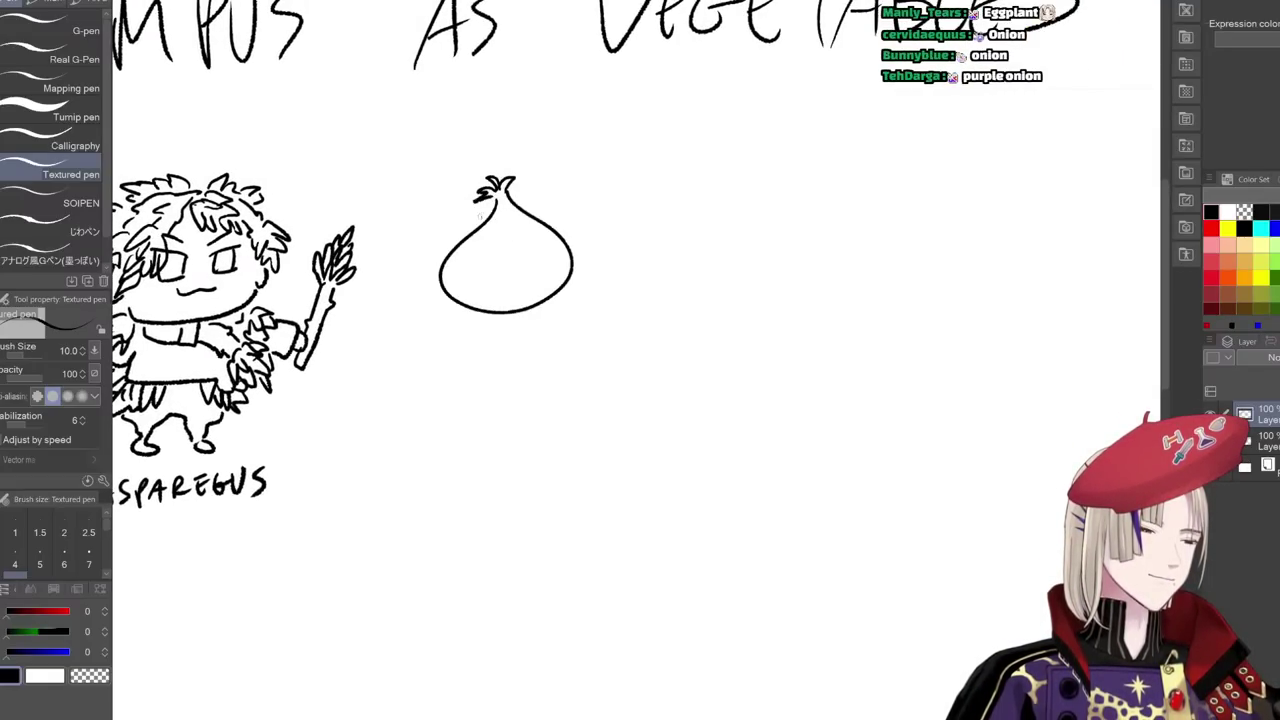
pyautogui.moveTo(582, 262); pyautogui.dragTo(620, 256)
pyautogui.hotkey('ctrl', 'z')
pyautogui.hotkey('ctrl', 'z')
pyautogui.hotkey('ctrl', 'z')
pyautogui.hotkey('ctrl', 'z')
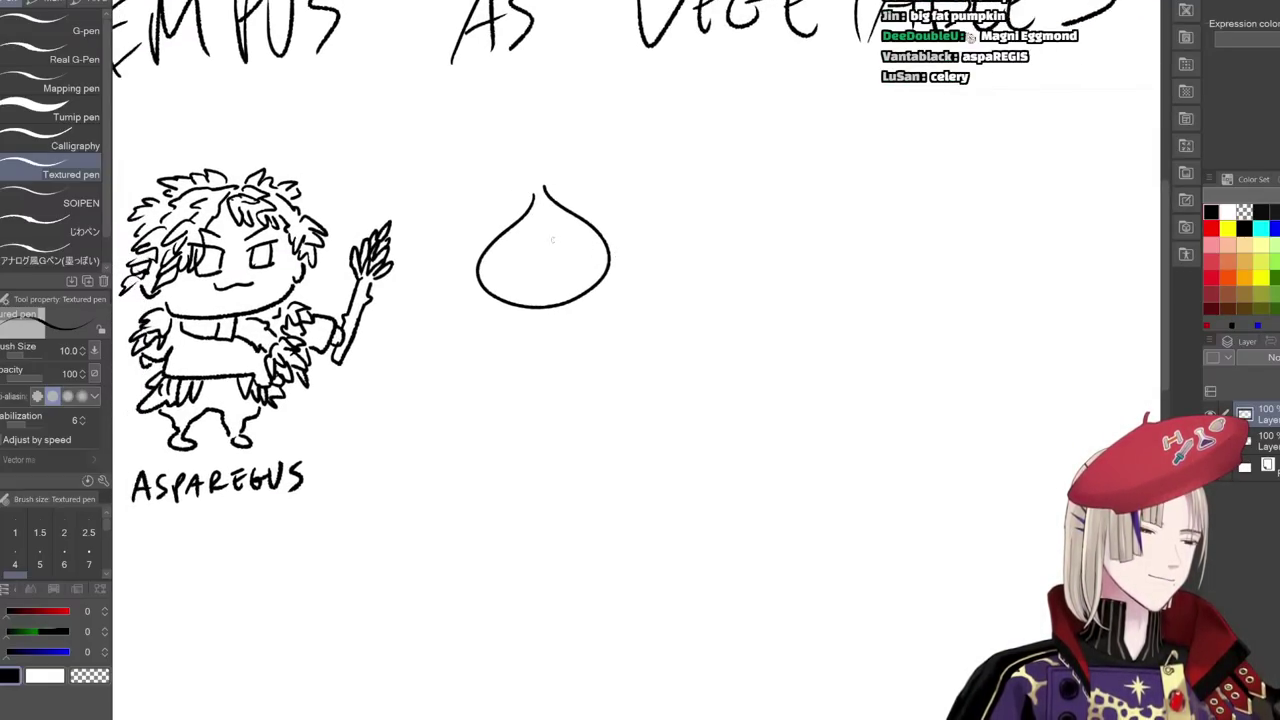
# - Draw a wide onion head with a tufted stalk and jagged peel beside the asparagus character, with narrowed eyes and a small mouth
pyautogui.moveTo(518, 189)
pyautogui.mouseDown()
pyautogui.moveTo(483, 242)
pyautogui.moveTo(471, 297)
pyautogui.moveTo(552, 309)
pyautogui.moveTo(622, 263)
pyautogui.moveTo(514, 188)
pyautogui.mouseUp()
pyautogui.moveTo(526, 195)
pyautogui.mouseDown()
pyautogui.moveTo(510, 232)
pyautogui.moveTo(552, 225)
pyautogui.mouseUp()
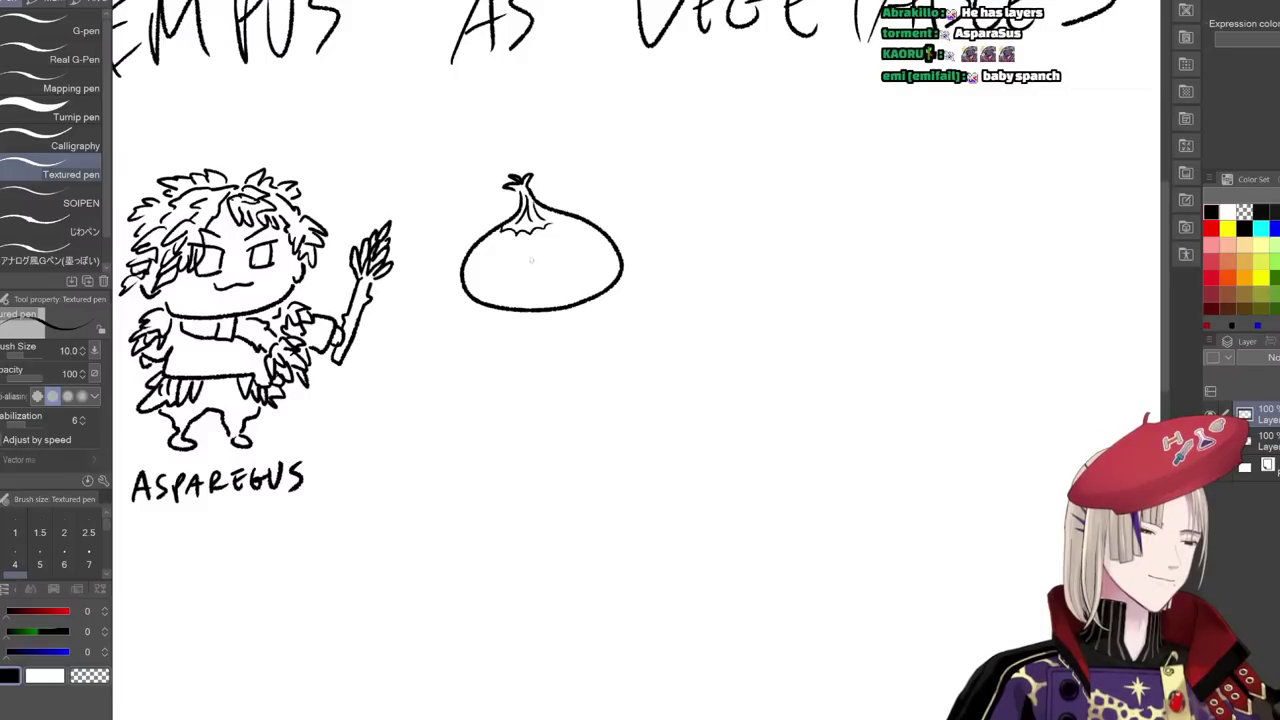
pyautogui.moveTo(491, 264)
pyautogui.mouseDown()
pyautogui.moveTo(534, 264)
pyautogui.moveTo(530, 277)
pyautogui.mouseUp()
pyautogui.moveTo(515, 266)
pyautogui.mouseDown()
pyautogui.moveTo(589, 258)
pyautogui.moveTo(572, 270)
pyautogui.mouseUp()
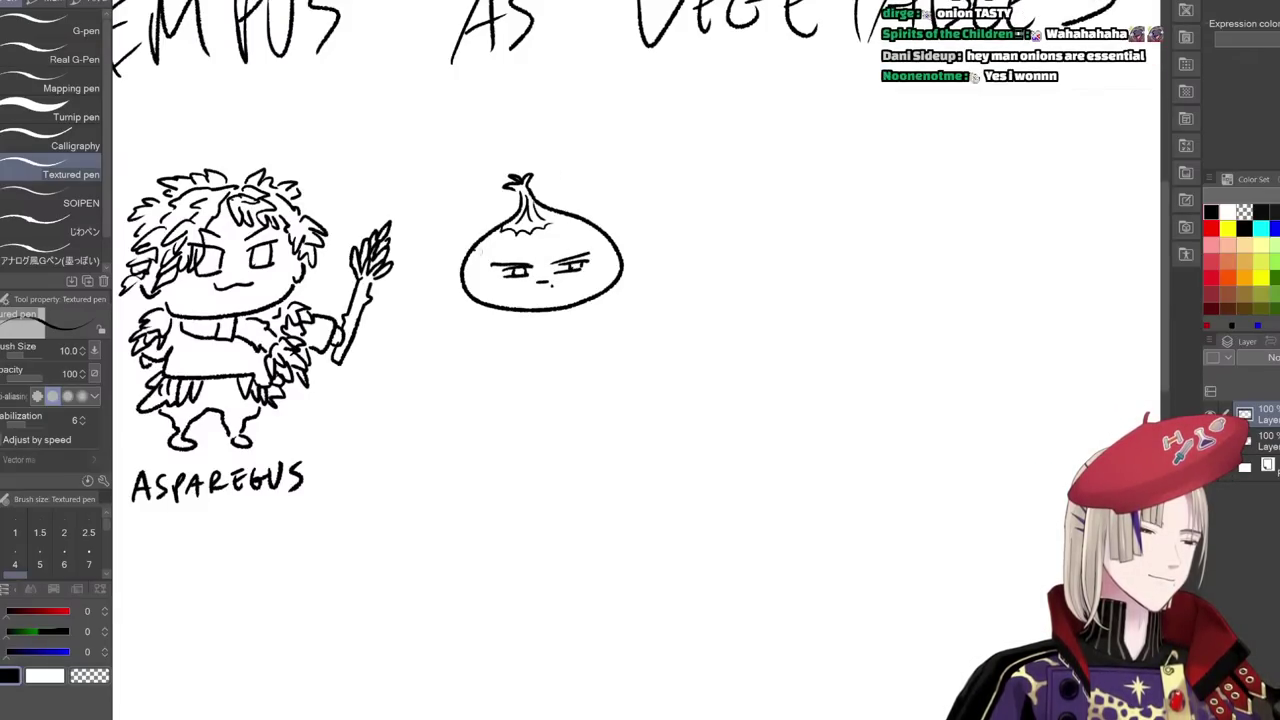
# - Add hair strands, a vertical mark across one eye and curved side lines to the onion's face, undoing the last stray stroke
pyautogui.moveTo(474, 253)
pyautogui.mouseDown()
pyautogui.moveTo(508, 237)
pyautogui.moveTo(518, 289)
pyautogui.mouseUp()
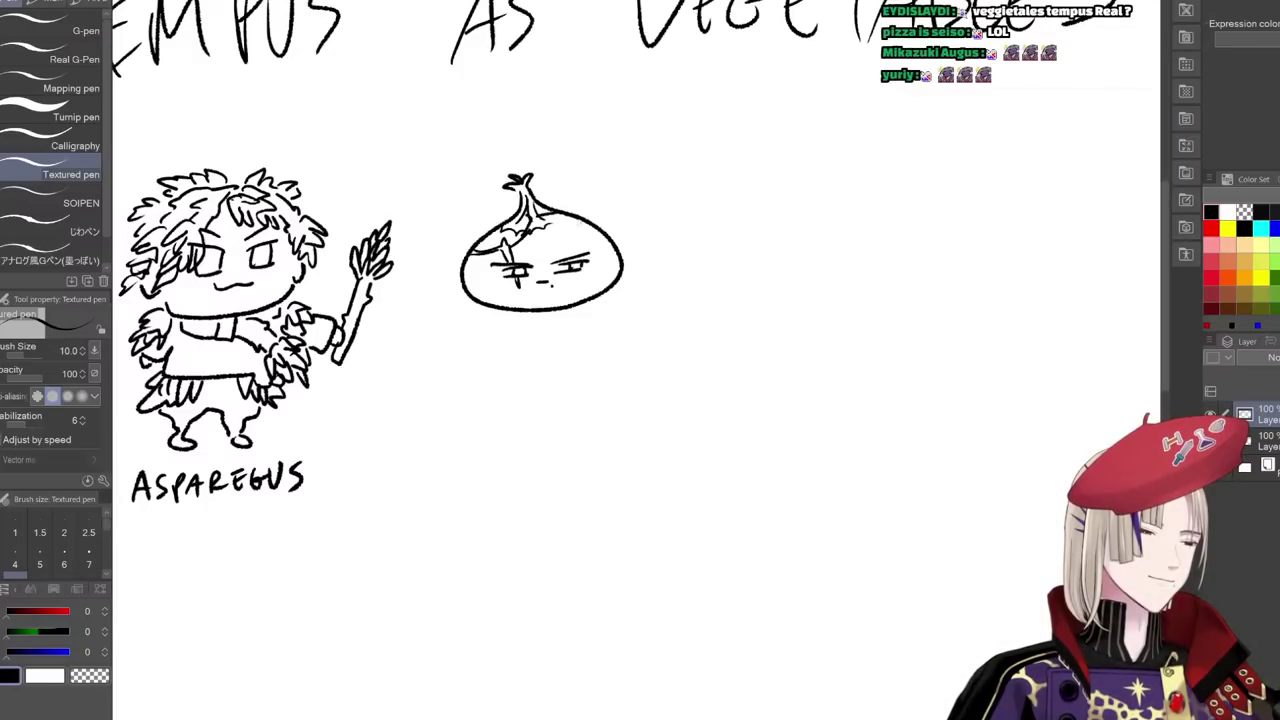
pyautogui.moveTo(594, 233); pyautogui.dragTo(567, 296)
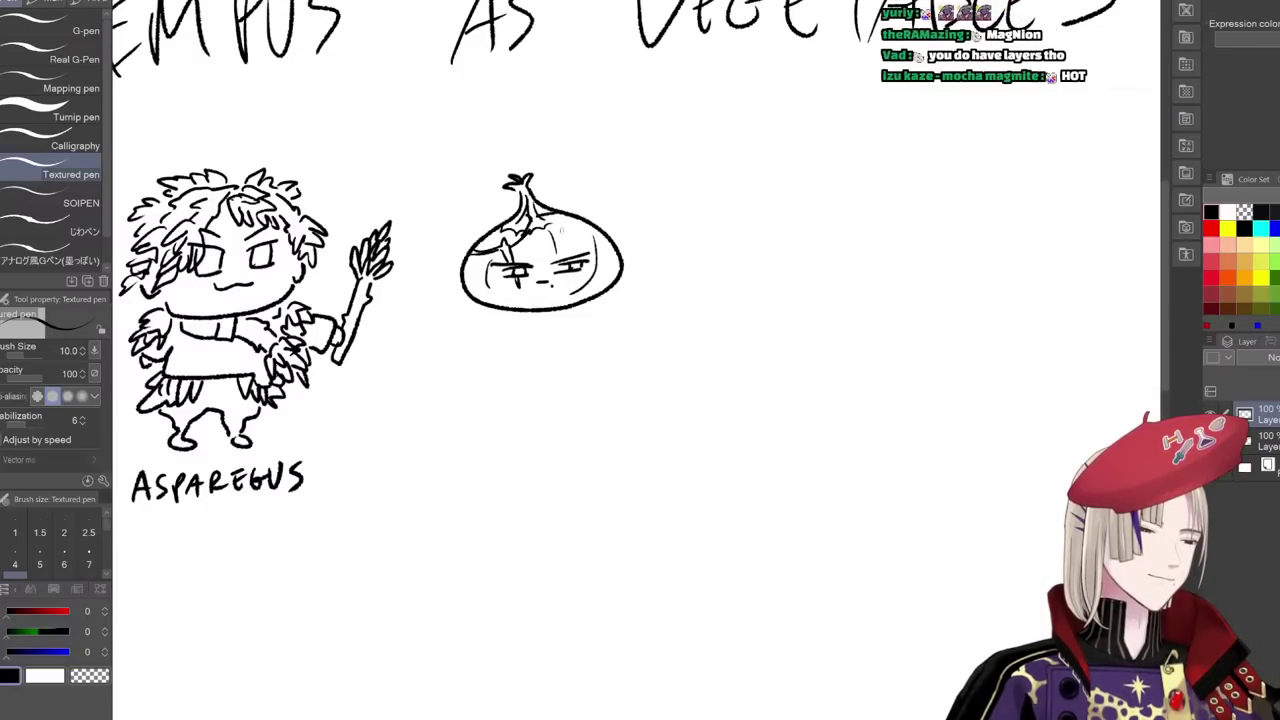
pyautogui.moveTo(486, 308); pyautogui.dragTo(507, 309)
pyautogui.hotkey('ctrl', 'z')
# - Draw hair tufts below the onion head and a small body with crossed collar, belt, long front panel and legs
pyautogui.moveTo(590, 300)
pyautogui.mouseDown()
pyautogui.moveTo(583, 325)
pyautogui.moveTo(521, 334)
pyautogui.moveTo(553, 316)
pyautogui.mouseUp()
pyautogui.moveTo(531, 314)
pyautogui.mouseDown()
pyautogui.moveTo(573, 322)
pyautogui.moveTo(514, 325)
pyautogui.moveTo(563, 341)
pyautogui.moveTo(553, 411)
pyautogui.mouseUp()
pyautogui.moveTo(557, 350); pyautogui.dragTo(554, 411)
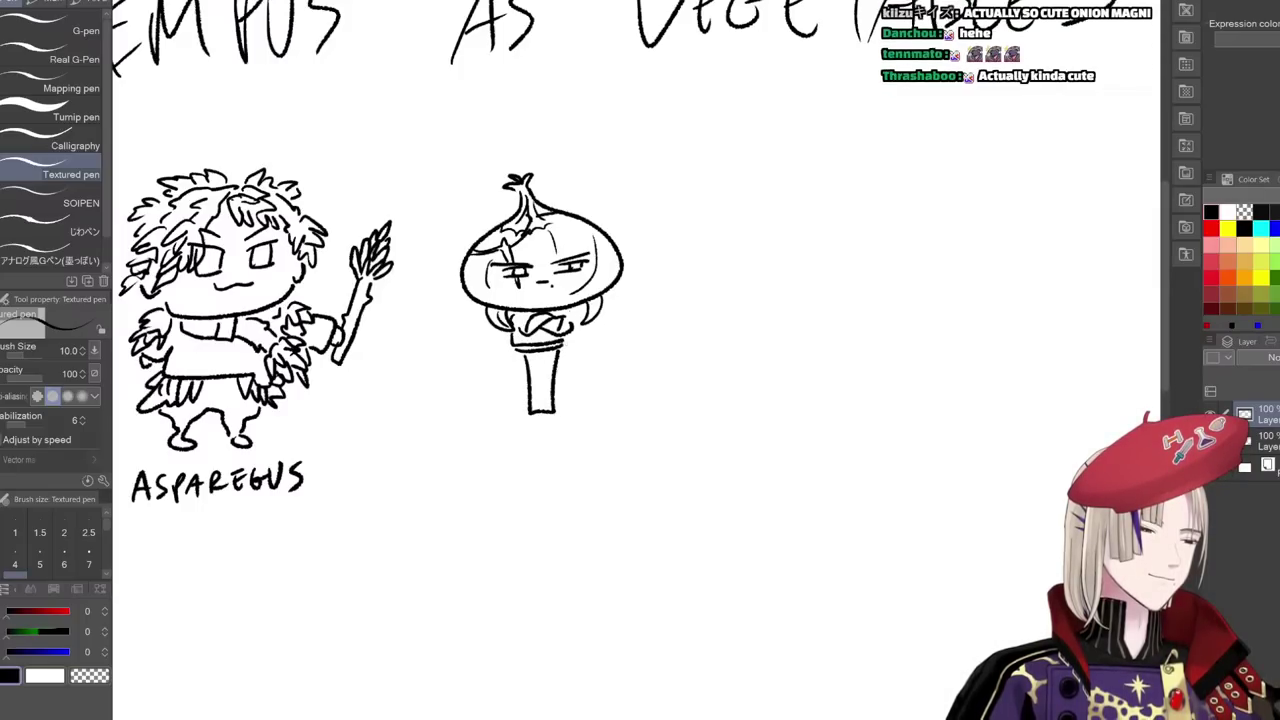
pyautogui.moveTo(513, 347); pyautogui.dragTo(524, 405)
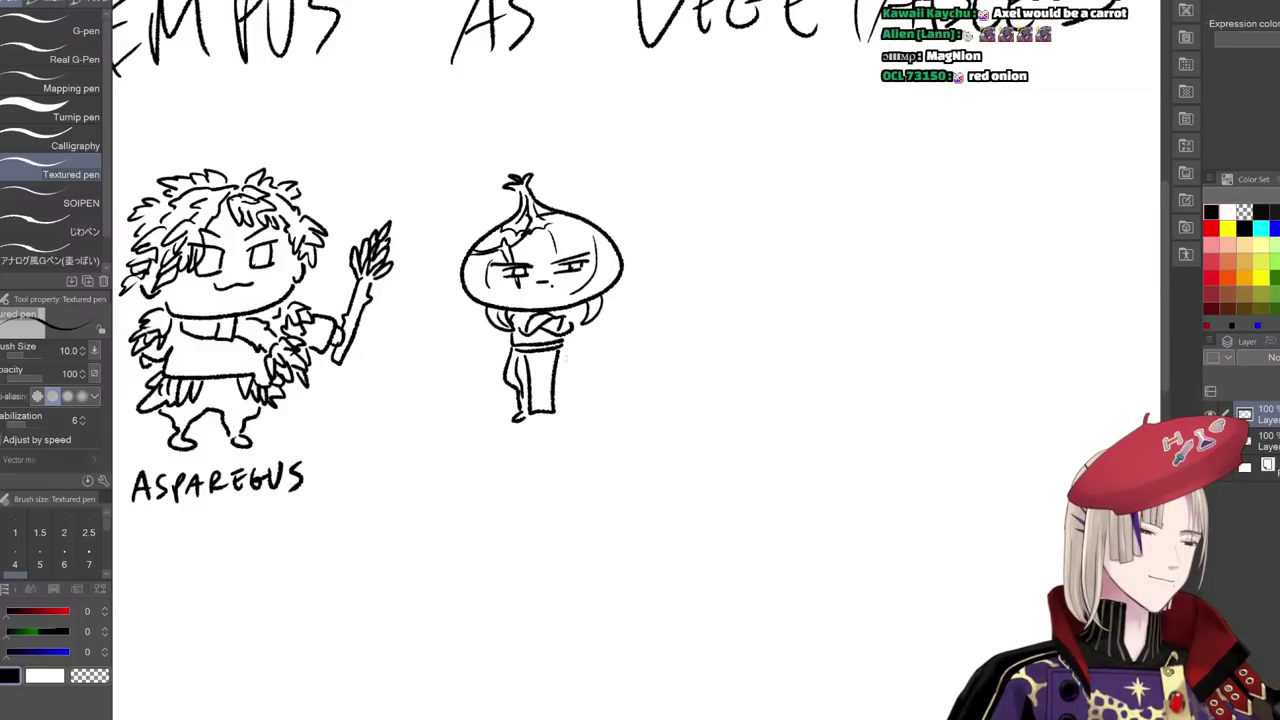
pyautogui.moveTo(571, 345); pyautogui.dragTo(566, 392)
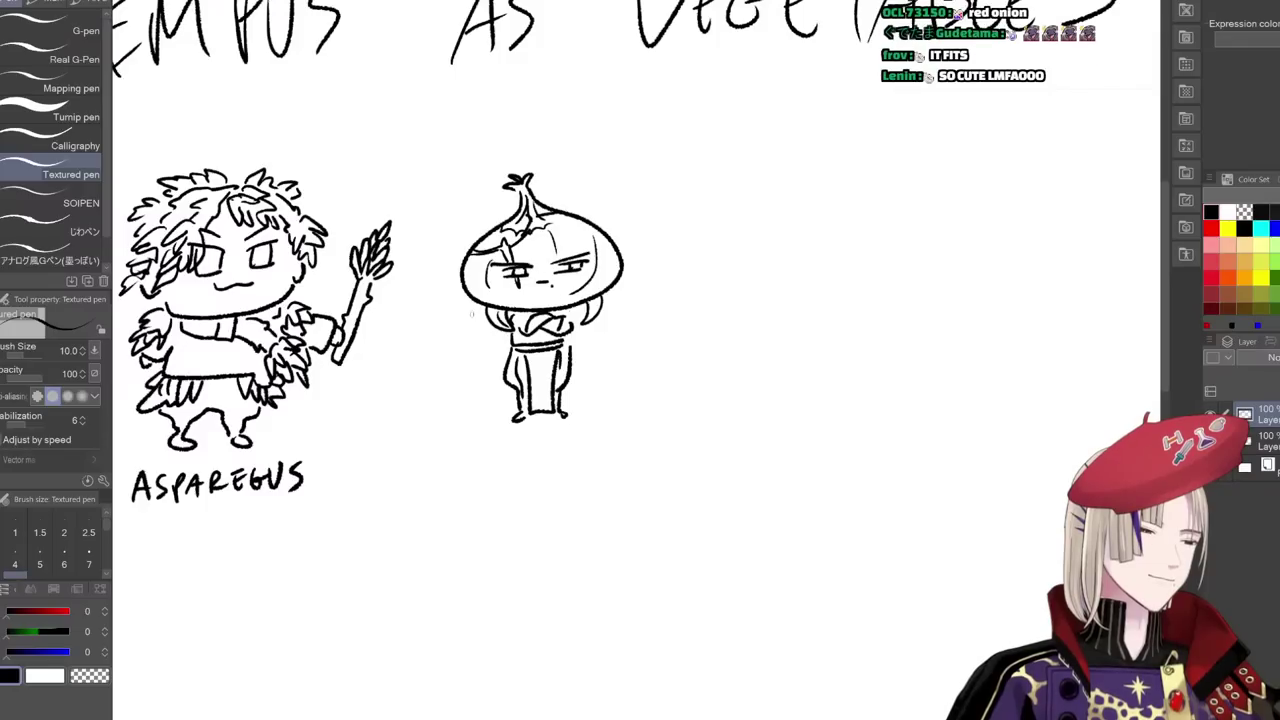
# - Draw three long spring-onion arms with root-like fingers fanning down from the viewer's left side of the onion character, redoing the first
pyautogui.moveTo(486, 309); pyautogui.dragTo(380, 374)
pyautogui.moveTo(382, 370)
pyautogui.mouseDown()
pyautogui.moveTo(408, 398)
pyautogui.moveTo(486, 323)
pyautogui.mouseUp()
pyautogui.hotkey('ctrl', 'z')
pyautogui.hotkey('ctrl', 'z')
pyautogui.moveTo(397, 388); pyautogui.dragTo(433, 366)
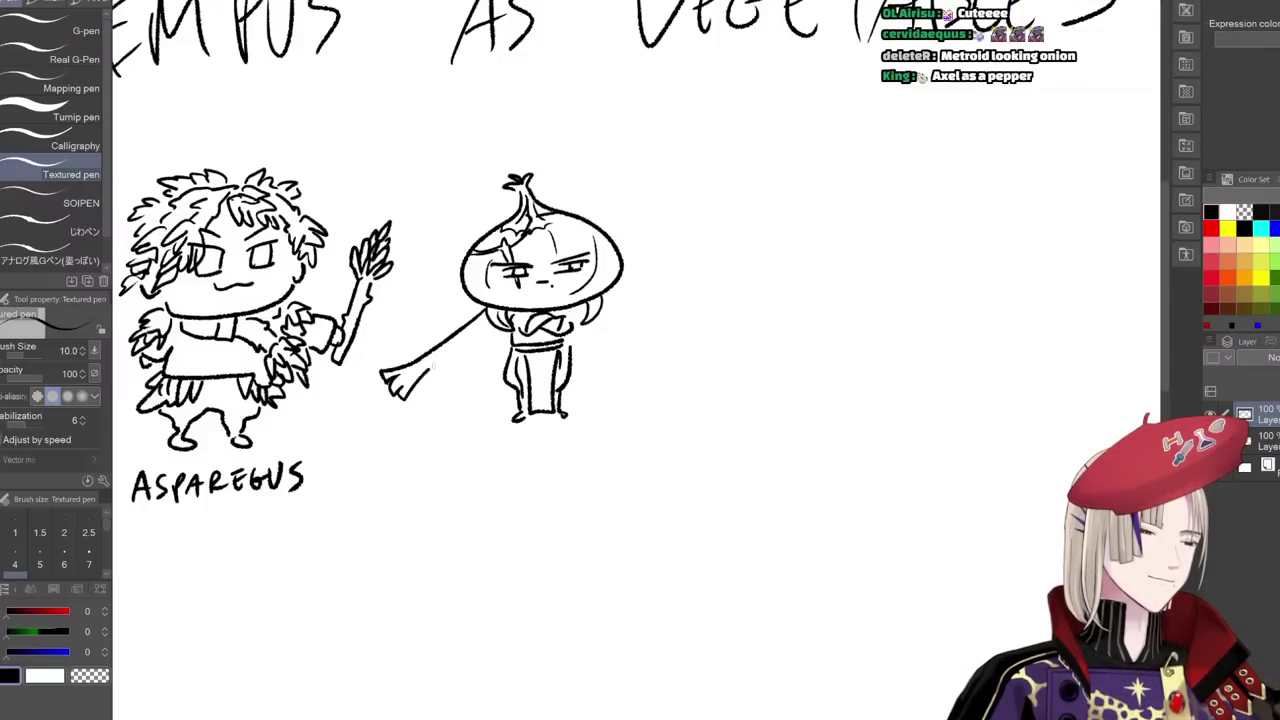
pyautogui.moveTo(490, 321); pyautogui.dragTo(410, 392)
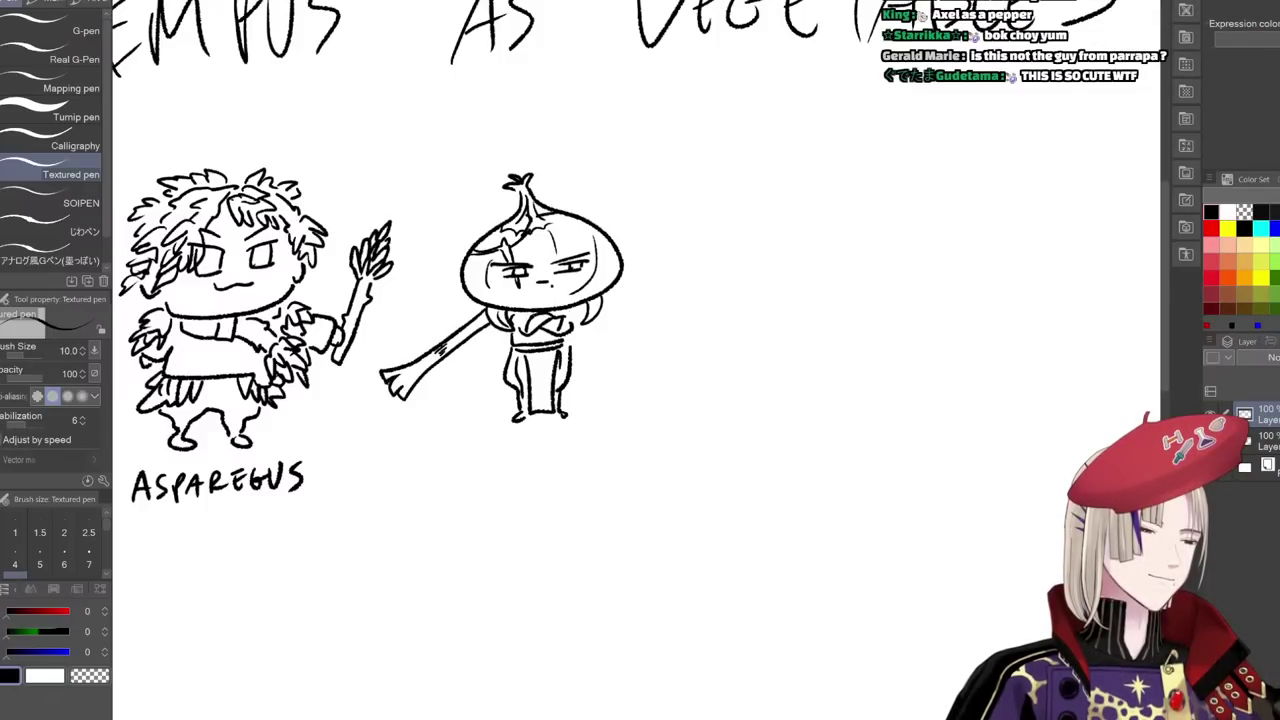
pyautogui.moveTo(484, 332)
pyautogui.mouseDown()
pyautogui.moveTo(424, 426)
pyautogui.moveTo(500, 328)
pyautogui.moveTo(472, 428)
pyautogui.moveTo(498, 420)
pyautogui.moveTo(503, 432)
pyautogui.moveTo(474, 441)
pyautogui.moveTo(496, 439)
pyautogui.mouseUp()
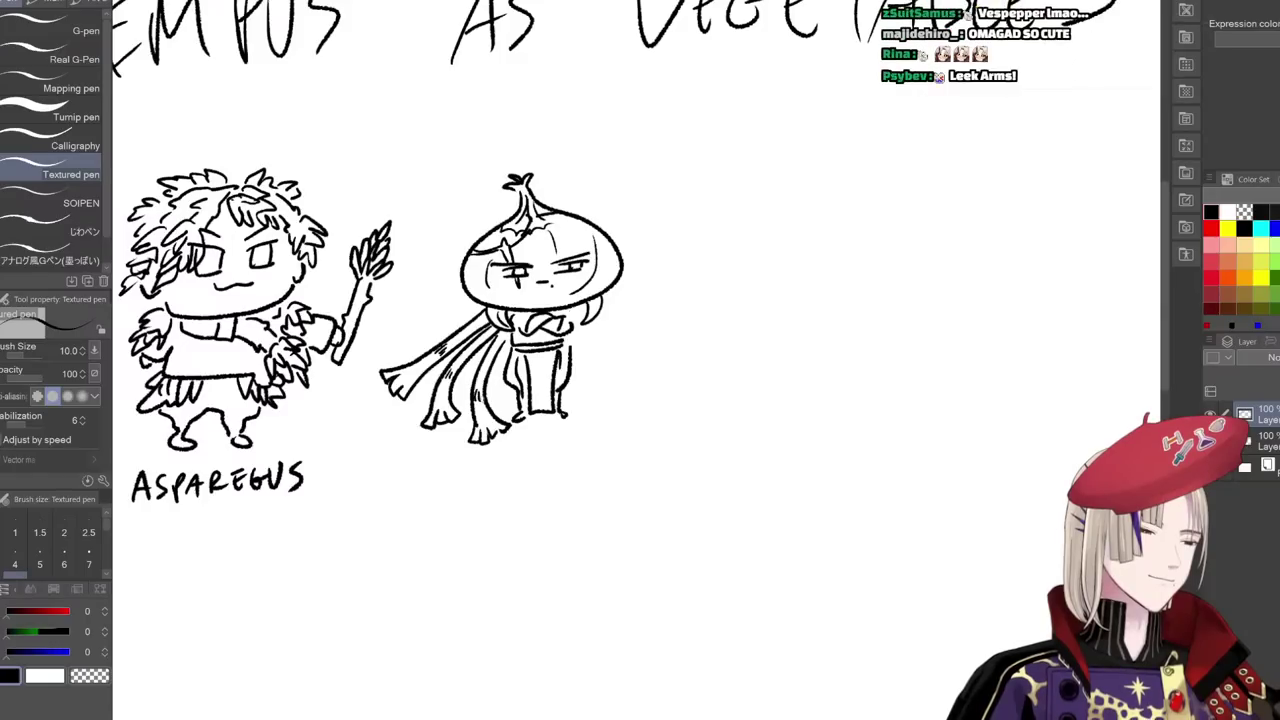
# - Draw three matching spring-onion arms with splayed ends fanning out from the onion character's other side
pyautogui.moveTo(589, 331)
pyautogui.mouseDown()
pyautogui.moveTo(610, 415)
pyautogui.moveTo(590, 430)
pyautogui.moveTo(600, 437)
pyautogui.mouseUp()
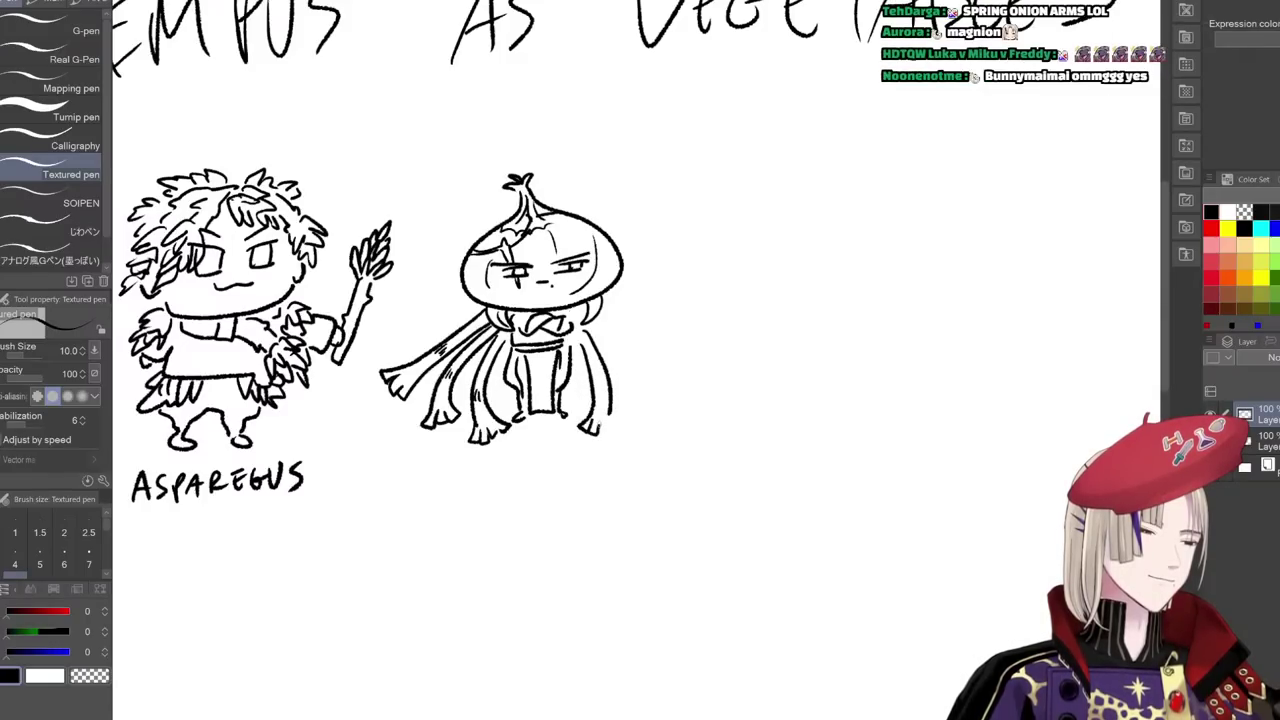
pyautogui.moveTo(613, 334)
pyautogui.mouseDown()
pyautogui.moveTo(655, 382)
pyautogui.moveTo(640, 404)
pyautogui.mouseUp()
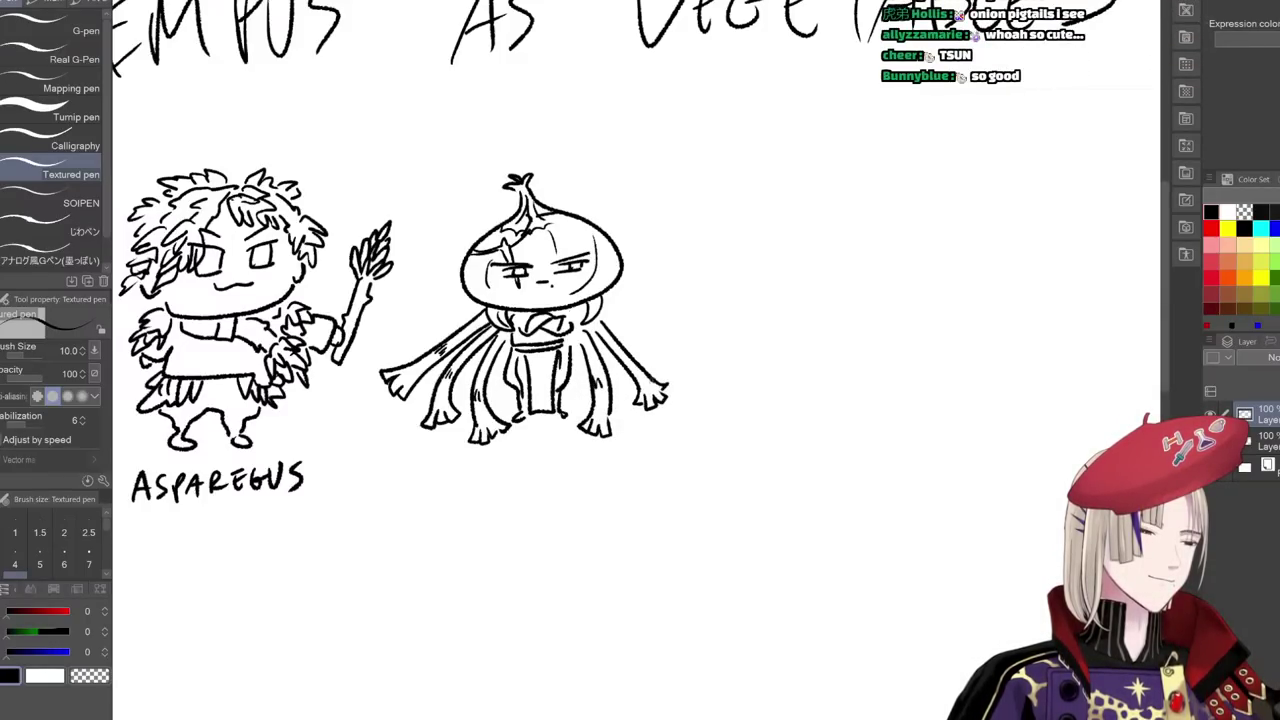
pyautogui.moveTo(604, 300)
pyautogui.mouseDown()
pyautogui.moveTo(678, 328)
pyautogui.moveTo(654, 344)
pyautogui.mouseUp()
pyautogui.moveTo(648, 338); pyautogui.dragTo(664, 360)
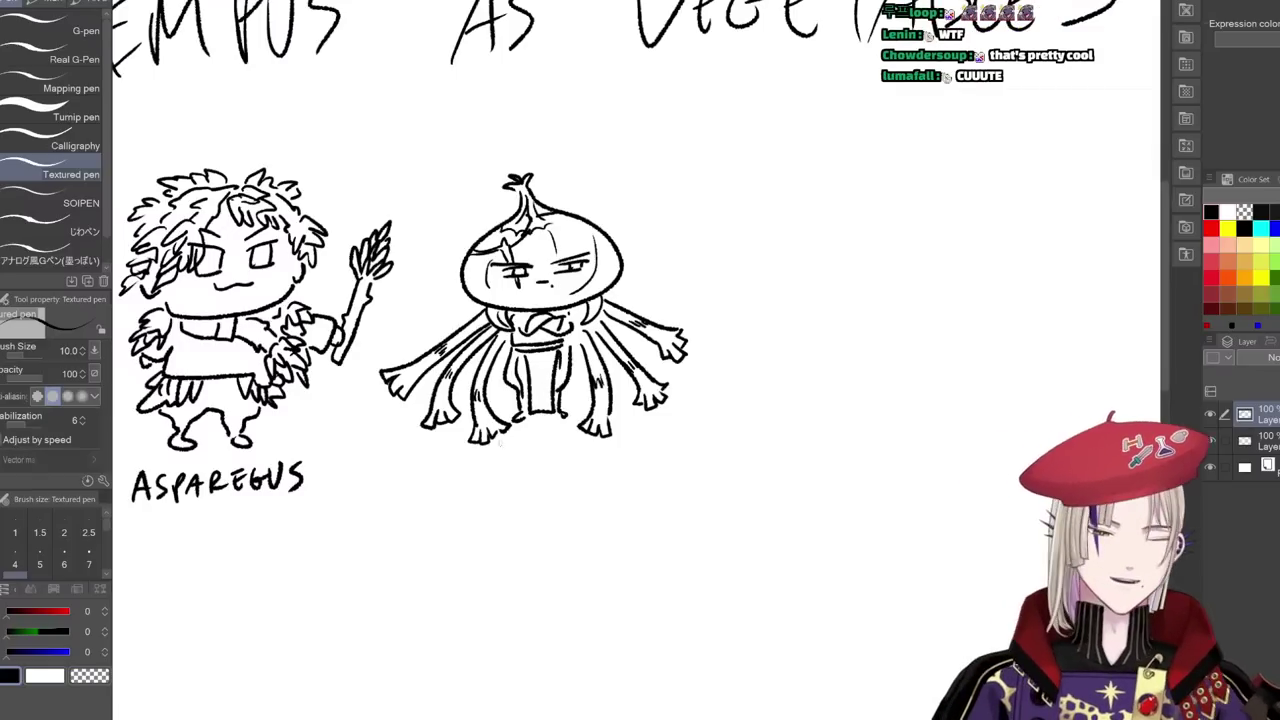
# - Handwrite the label "MAGNION" under the onion character's feet
pyautogui.moveTo(469, 470)
pyautogui.mouseDown()
pyautogui.moveTo(469, 486)
pyautogui.moveTo(490, 488)
pyautogui.mouseUp()
pyautogui.moveTo(494, 488)
pyautogui.mouseDown()
pyautogui.moveTo(502, 462)
pyautogui.moveTo(510, 488)
pyautogui.mouseUp()
pyautogui.moveTo(528, 466)
pyautogui.mouseDown()
pyautogui.moveTo(522, 486)
pyautogui.moveTo(550, 464)
pyautogui.moveTo(552, 488)
pyautogui.mouseUp()
pyautogui.moveTo(562, 470); pyautogui.dragTo(562, 484)
pyautogui.moveTo(571, 470)
pyautogui.mouseDown()
pyautogui.moveTo(571, 484)
pyautogui.moveTo(576, 465)
pyautogui.moveTo(606, 460)
pyautogui.mouseUp()
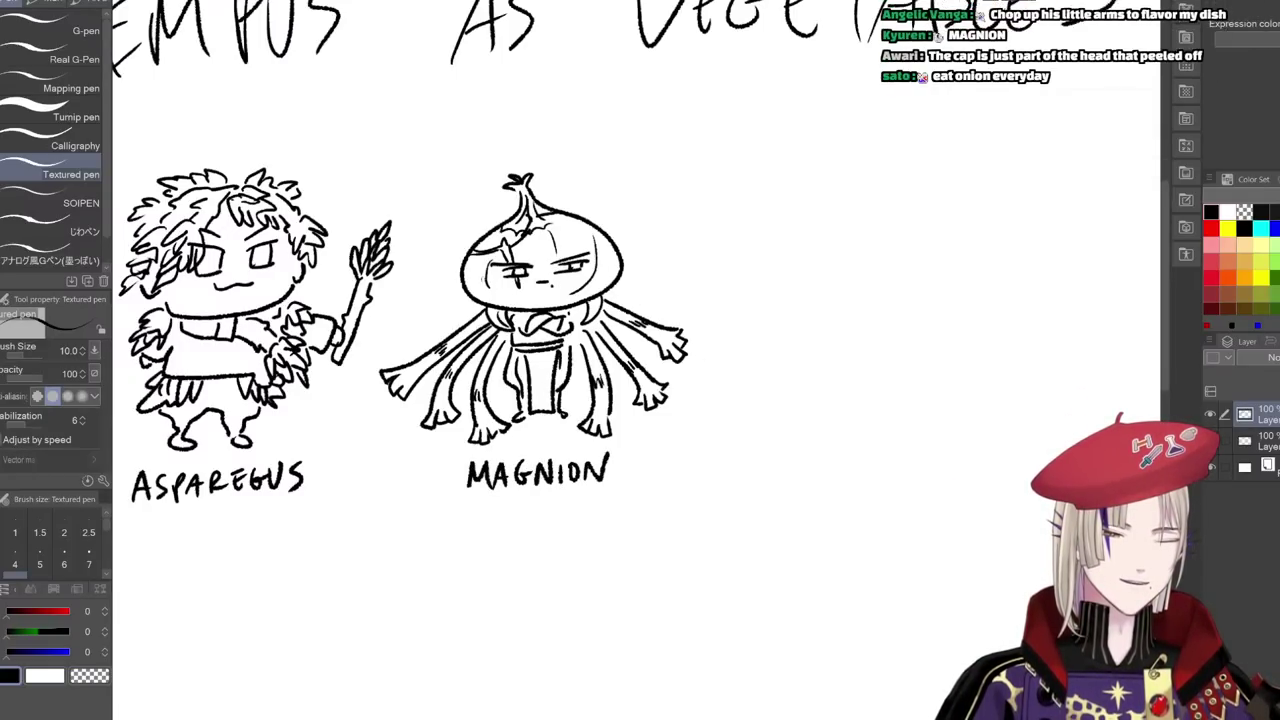
pyautogui.moveTo(693, 514); pyautogui.dragTo(620, 489)
pyautogui.scroll(-1, 801, 471)
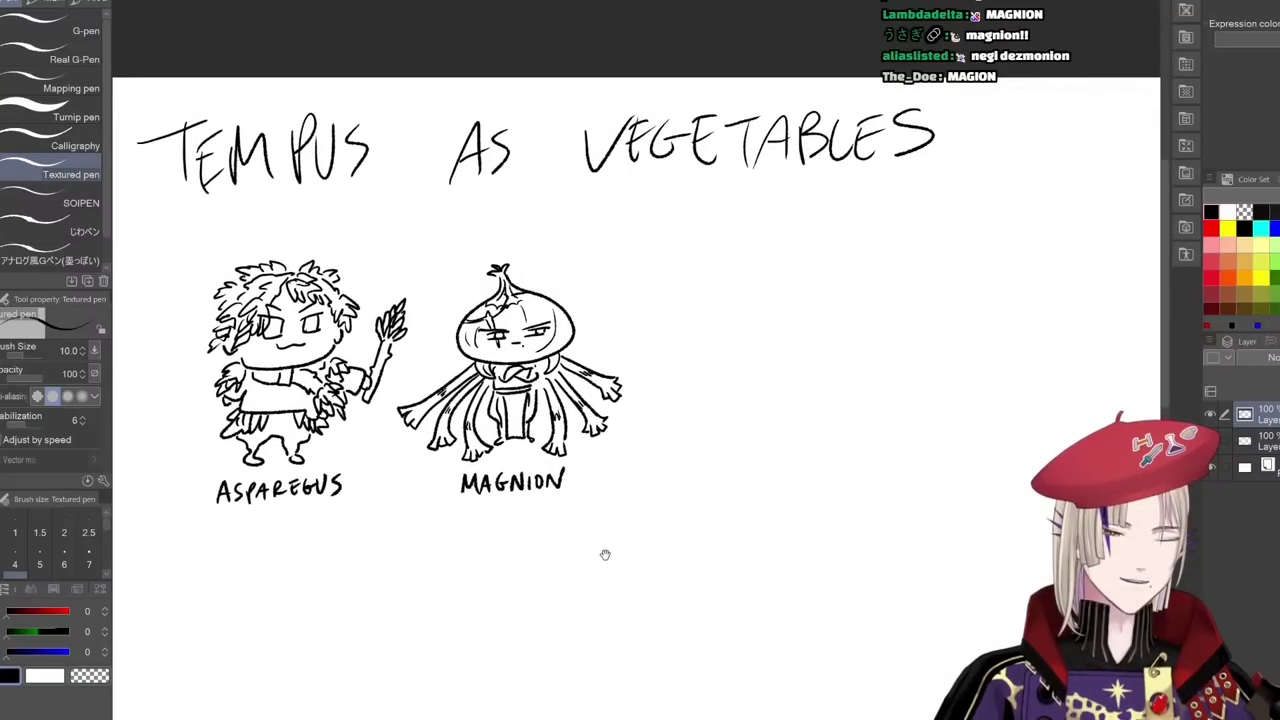
pyautogui.moveTo(614, 547); pyautogui.dragTo(549, 523)
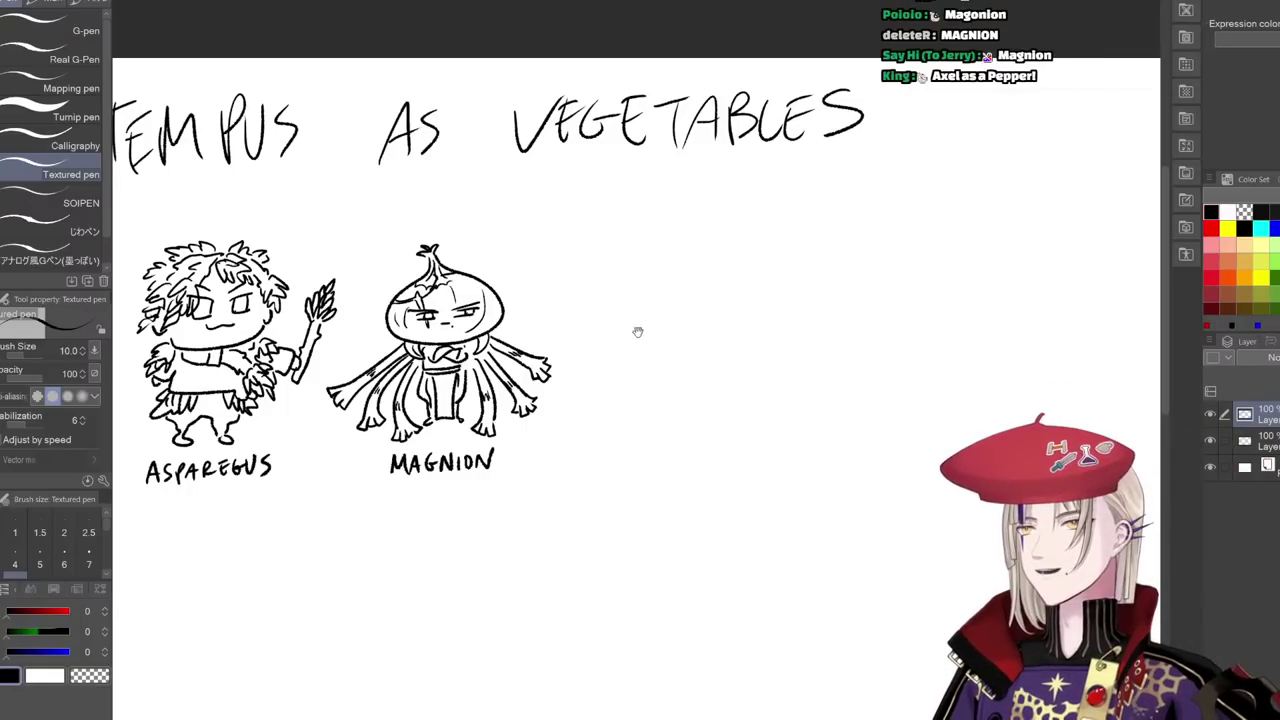
pyautogui.moveTo(638, 332); pyautogui.dragTo(649, 309)
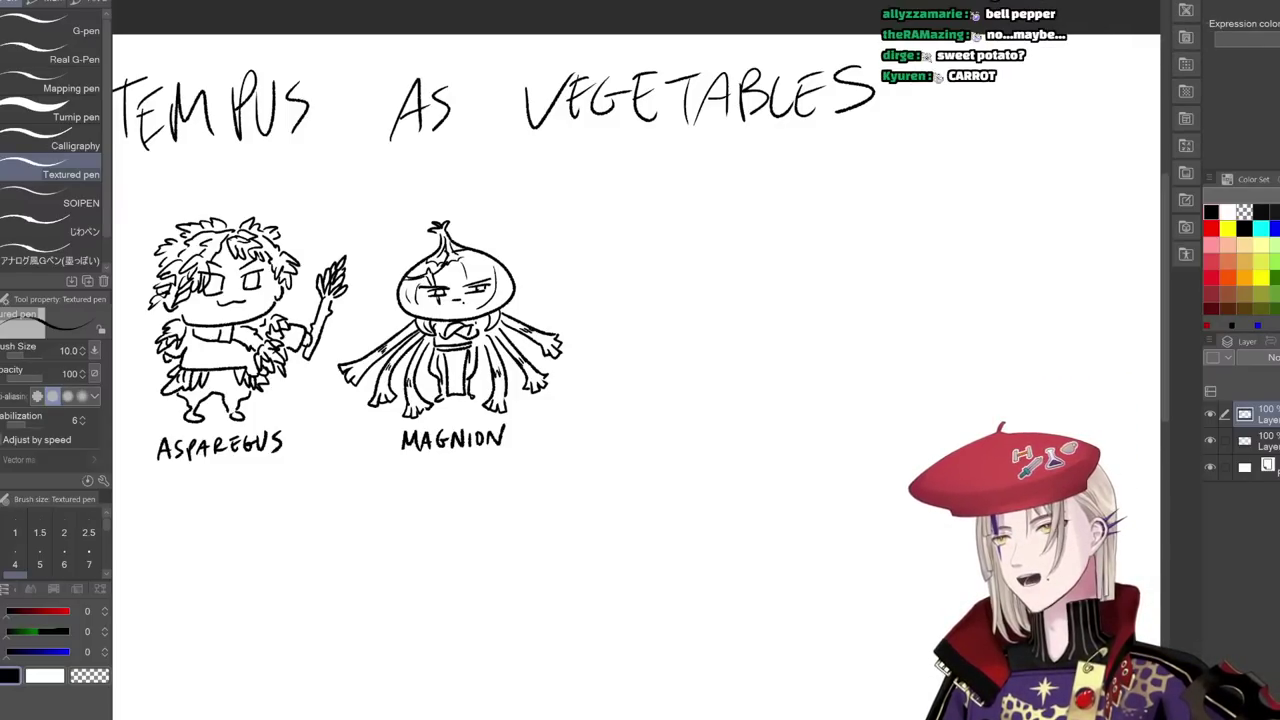
pyautogui.scroll(1, 637, 287)
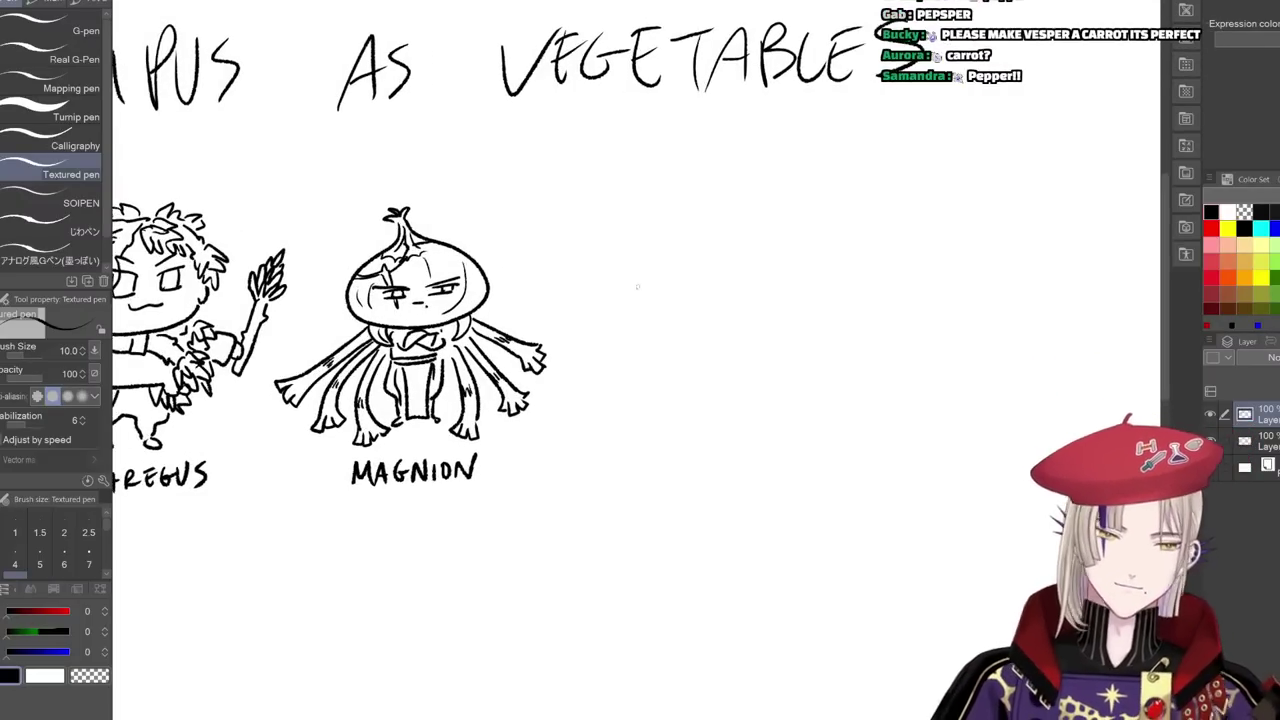
pyautogui.scroll(1, 632, 230)
pyautogui.moveTo(628, 202); pyautogui.dragTo(639, 225)
pyautogui.moveTo(628, 202)
pyautogui.mouseDown()
pyautogui.moveTo(661, 199)
pyautogui.moveTo(654, 224)
pyautogui.mouseUp()
pyautogui.moveTo(640, 226); pyautogui.dragTo(597, 252)
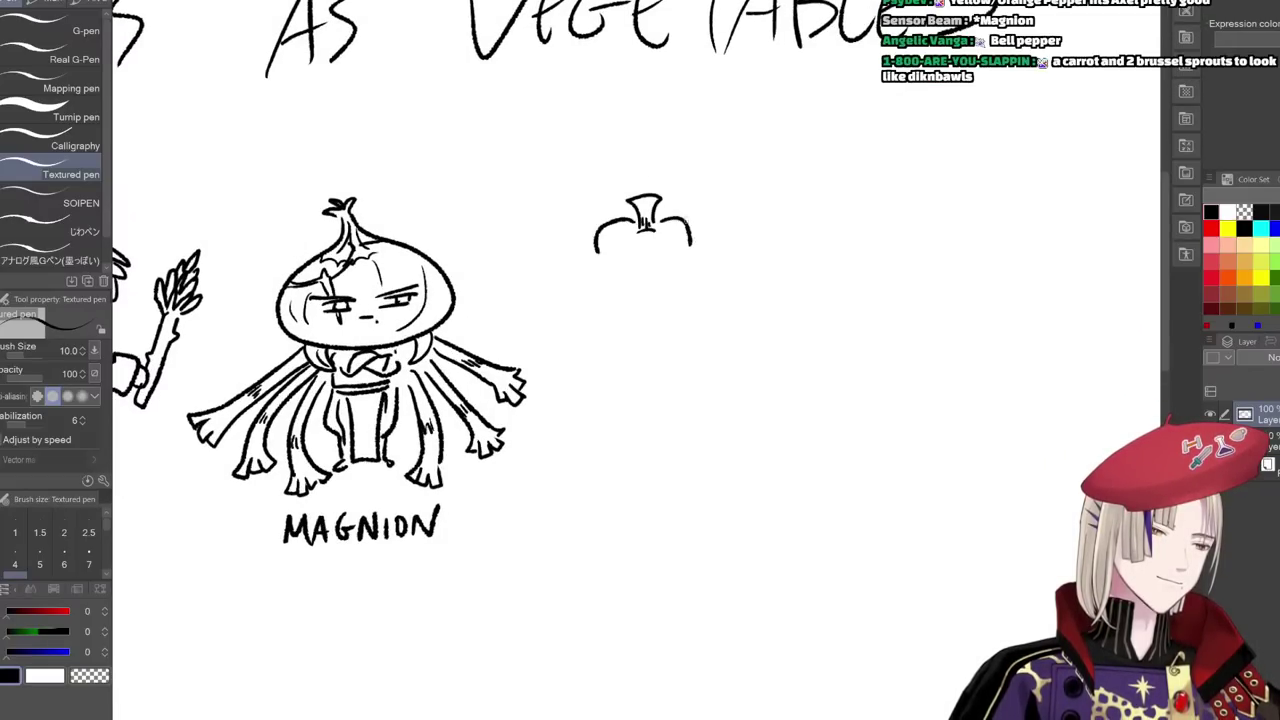
pyautogui.moveTo(660, 218); pyautogui.dragTo(705, 252)
pyautogui.hotkey('ctrl', 'z')
pyautogui.hotkey('ctrl', 'z')
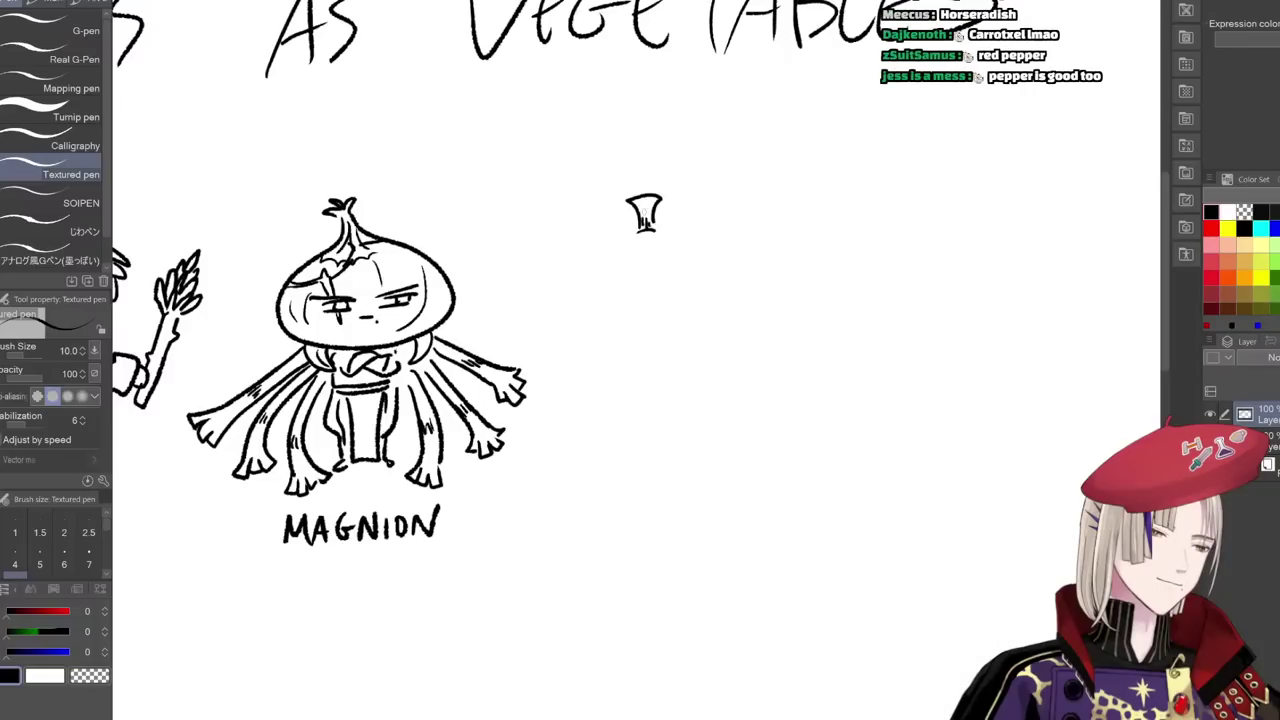
pyautogui.moveTo(638, 214)
pyautogui.mouseDown()
pyautogui.moveTo(592, 224)
pyautogui.moveTo(610, 311)
pyautogui.mouseUp()
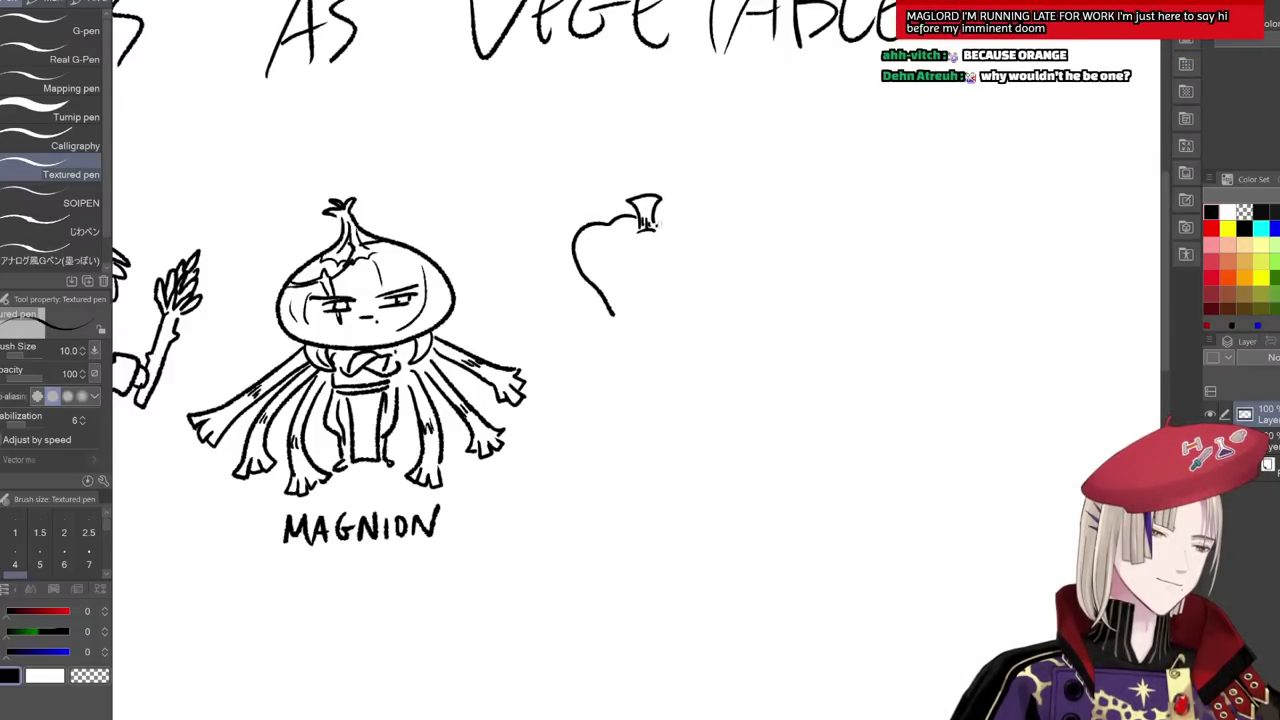
pyautogui.moveTo(657, 223); pyautogui.dragTo(679, 234)
pyautogui.hotkey('ctrl', 'z')
pyautogui.hotkey('ctrl', 'z')
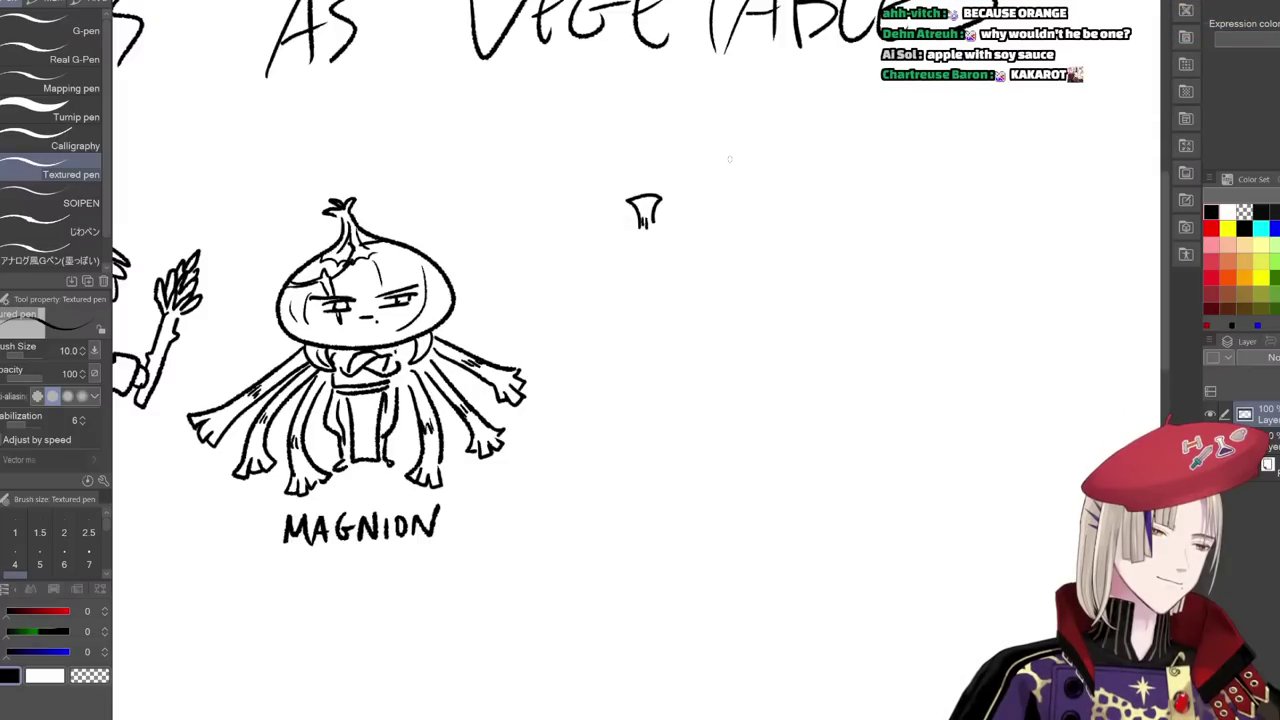
pyautogui.hotkey('ctrl', 'z')
pyautogui.hotkey('ctrl', 'z')
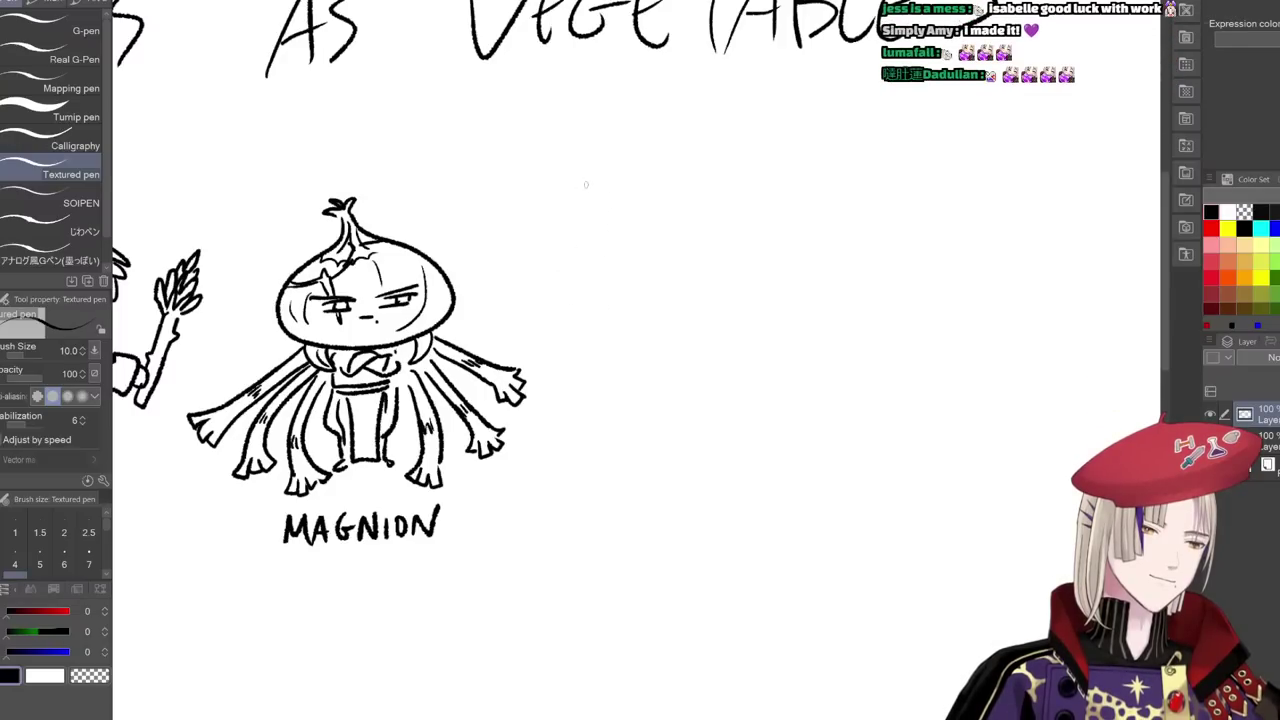
# - Draw a hanging braid beside the onion character and fan out blocky French-fry-like hair strands above it
pyautogui.moveTo(612, 240)
pyautogui.mouseDown()
pyautogui.moveTo(635, 201)
pyautogui.moveTo(640, 256)
pyautogui.moveTo(655, 260)
pyautogui.moveTo(653, 298)
pyautogui.mouseUp()
pyautogui.hotkey('ctrl', 'z')
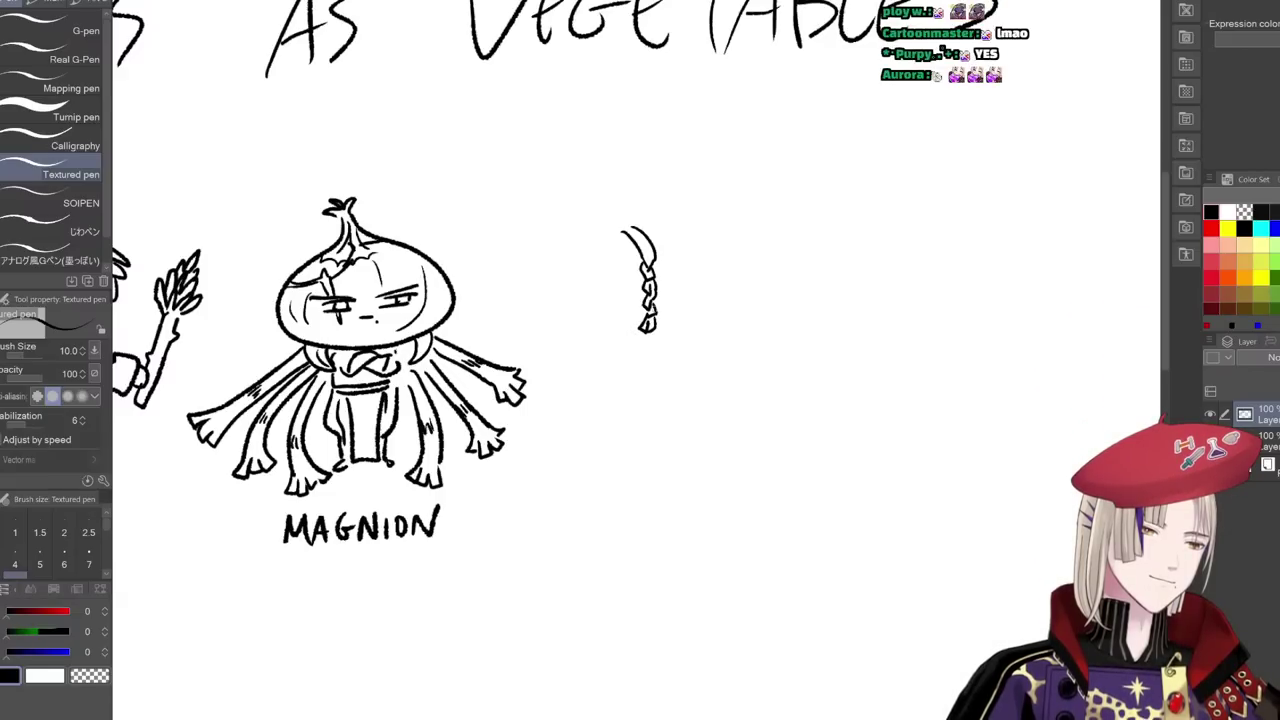
pyautogui.moveTo(610, 219)
pyautogui.mouseDown()
pyautogui.moveTo(675, 174)
pyautogui.moveTo(705, 214)
pyautogui.mouseUp()
pyautogui.moveTo(606, 219); pyautogui.dragTo(646, 176)
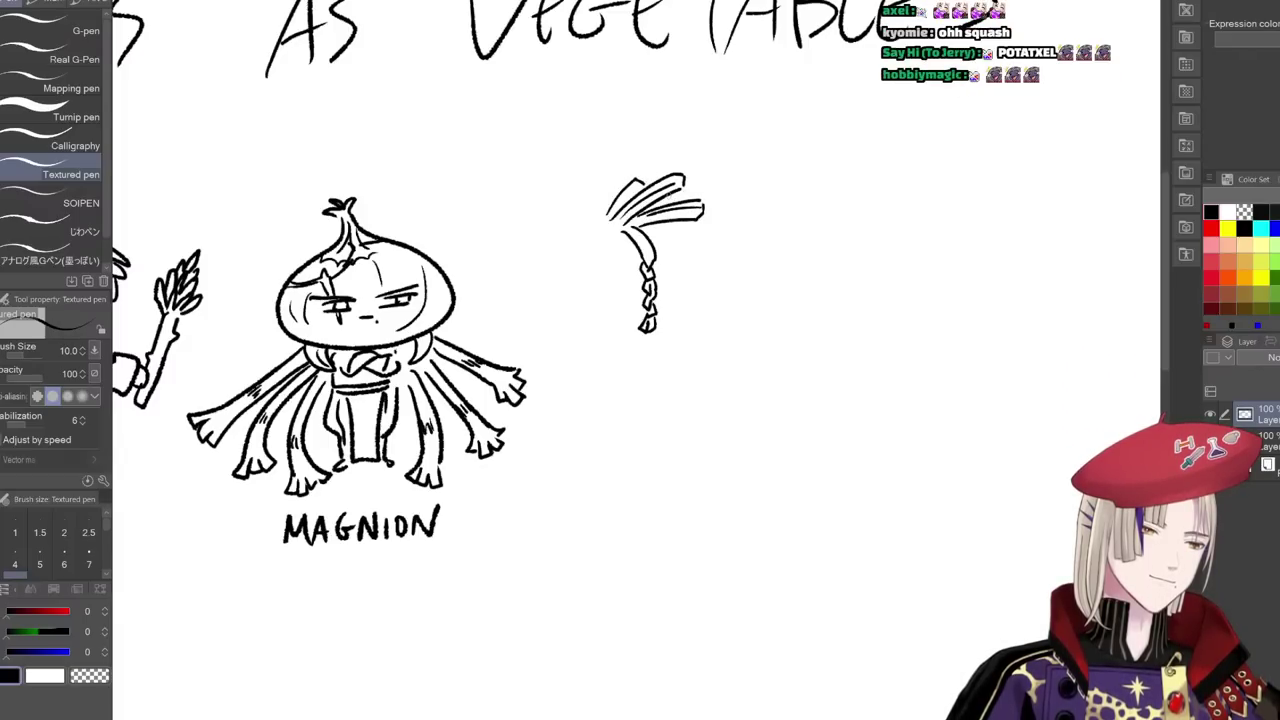
pyautogui.moveTo(652, 223); pyautogui.dragTo(694, 241)
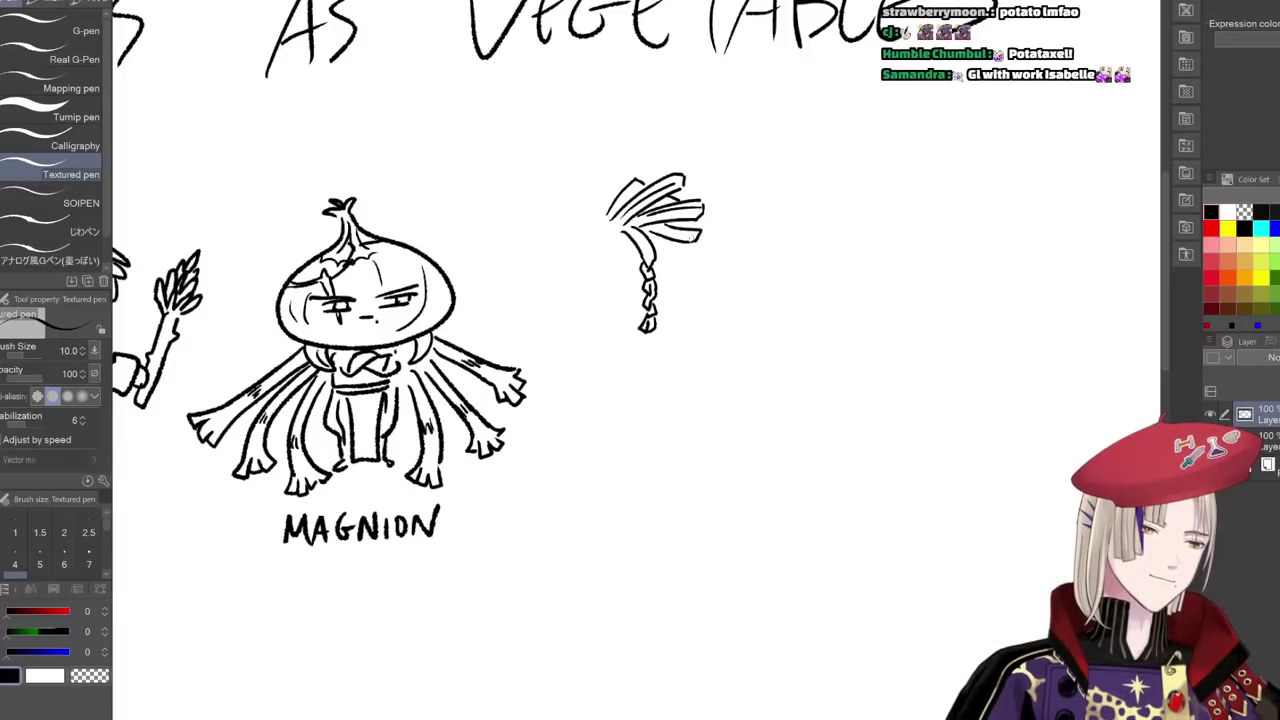
# - Draw the third character's rounded potato head with forehead curls, ear, narrowed eye, smirking mouth and fry-shaped strands at the nape
pyautogui.moveTo(587, 229)
pyautogui.mouseDown()
pyautogui.moveTo(579, 220)
pyautogui.moveTo(578, 234)
pyautogui.mouseUp()
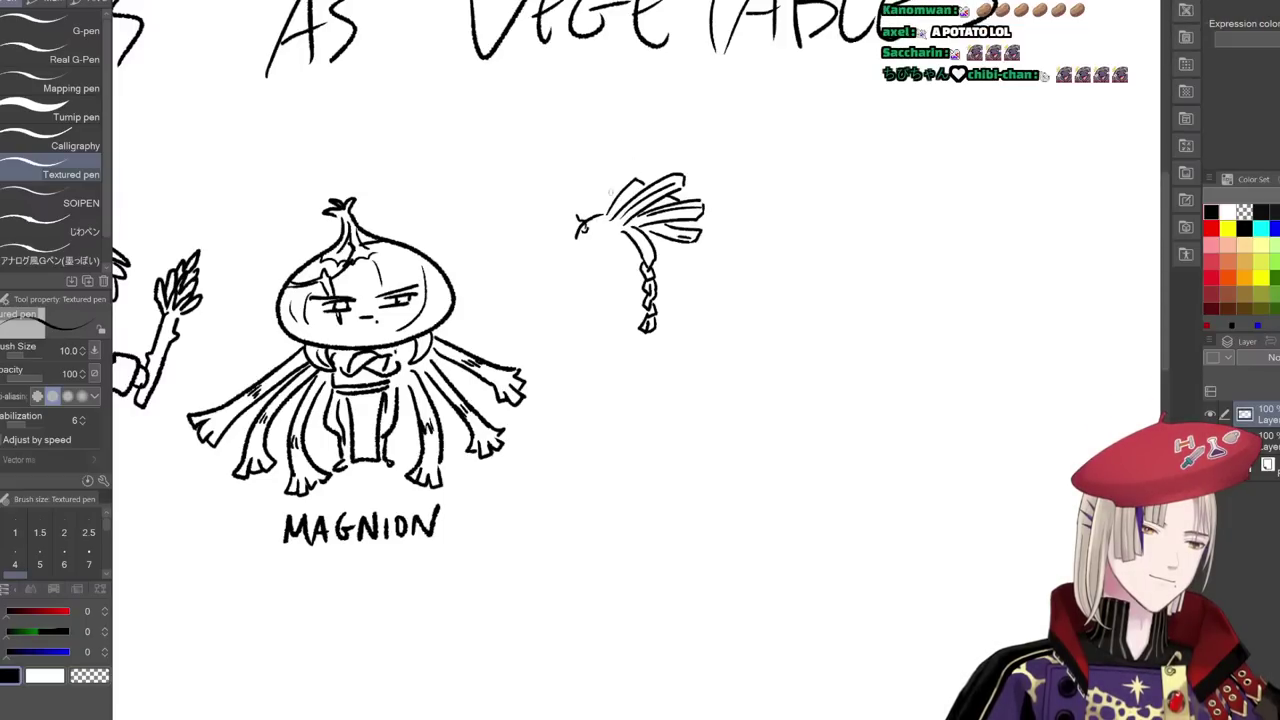
pyautogui.moveTo(602, 238)
pyautogui.mouseDown()
pyautogui.moveTo(614, 236)
pyautogui.moveTo(589, 248)
pyautogui.mouseUp()
pyautogui.moveTo(596, 240); pyautogui.dragTo(587, 252)
pyautogui.moveTo(579, 245)
pyautogui.mouseDown()
pyautogui.moveTo(580, 288)
pyautogui.moveTo(616, 314)
pyautogui.moveTo(644, 306)
pyautogui.moveTo(610, 280)
pyautogui.moveTo(630, 284)
pyautogui.moveTo(616, 257)
pyautogui.moveTo(686, 258)
pyautogui.moveTo(686, 298)
pyautogui.moveTo(671, 296)
pyautogui.mouseUp()
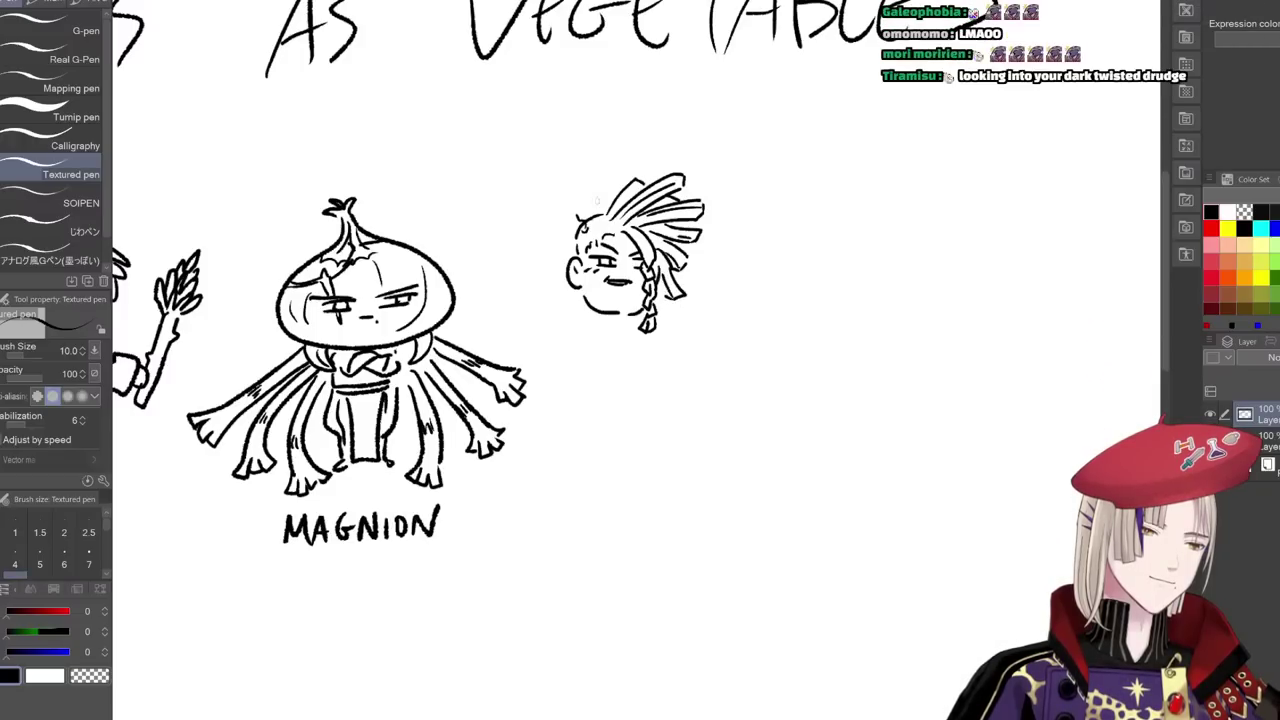
pyautogui.moveTo(572, 240)
pyautogui.mouseDown()
pyautogui.moveTo(552, 314)
pyautogui.moveTo(582, 316)
pyautogui.mouseUp()
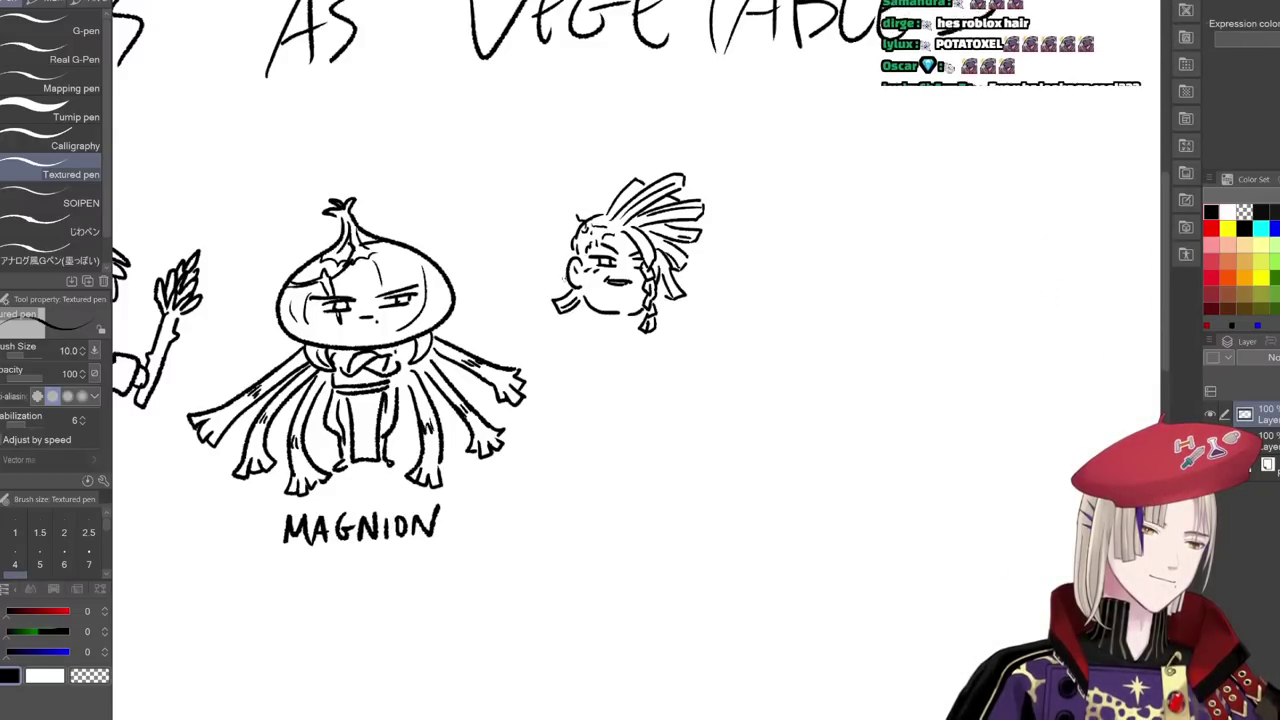
# - Draw the potato character's pointed collar, bulging body, one small arm and two stubby legs below the head
pyautogui.moveTo(662, 405); pyautogui.dragTo(678, 385)
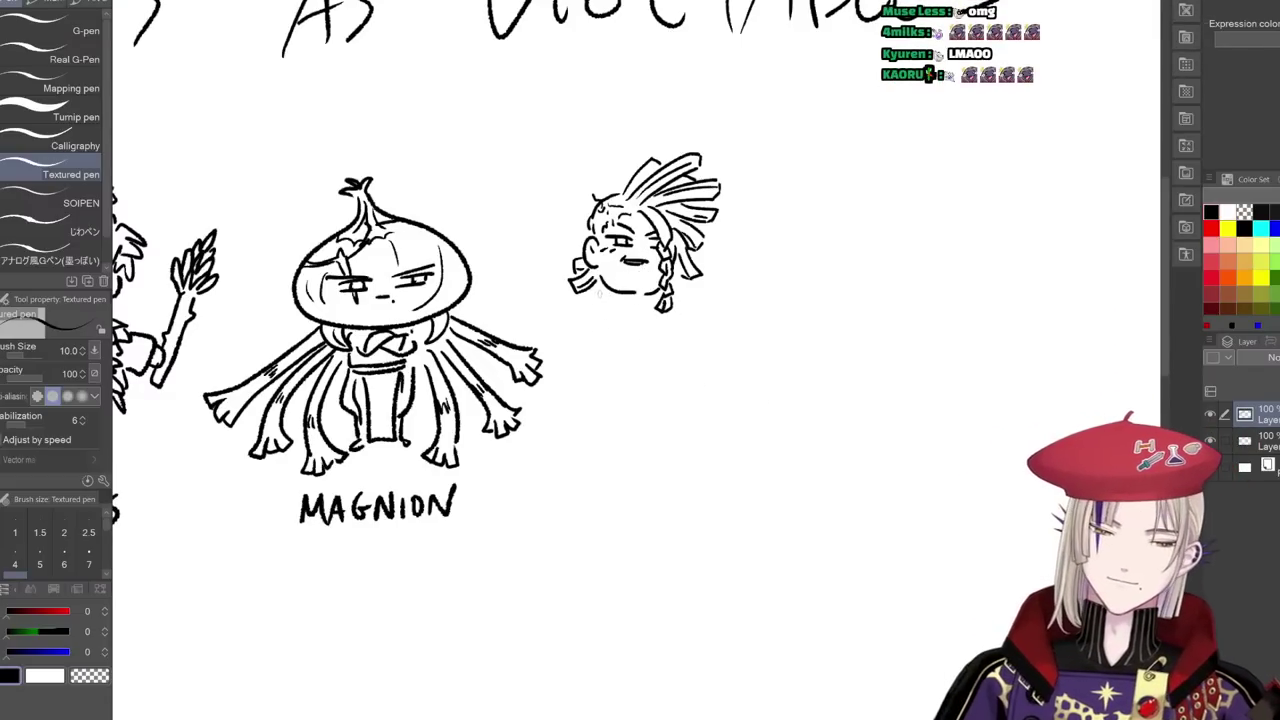
pyautogui.moveTo(593, 292); pyautogui.dragTo(610, 302)
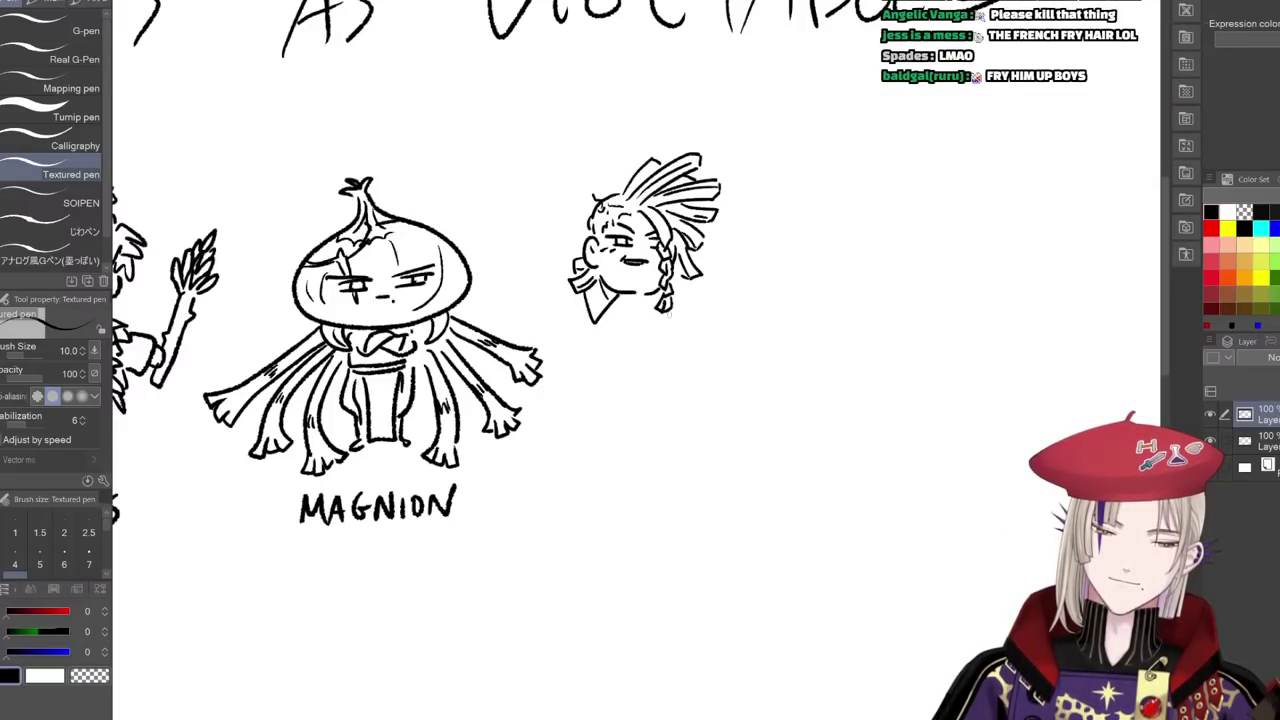
pyautogui.moveTo(666, 314); pyautogui.dragTo(677, 389)
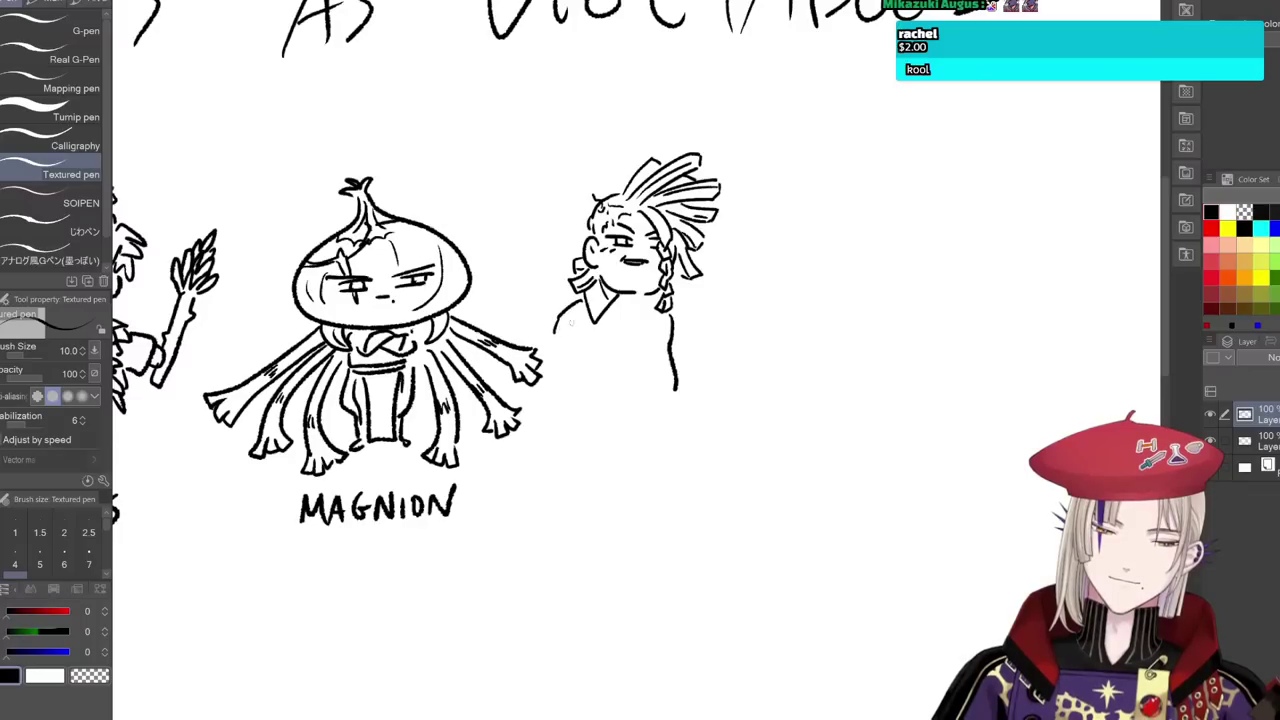
pyautogui.moveTo(586, 306)
pyautogui.mouseDown()
pyautogui.moveTo(566, 336)
pyautogui.moveTo(574, 346)
pyautogui.mouseUp()
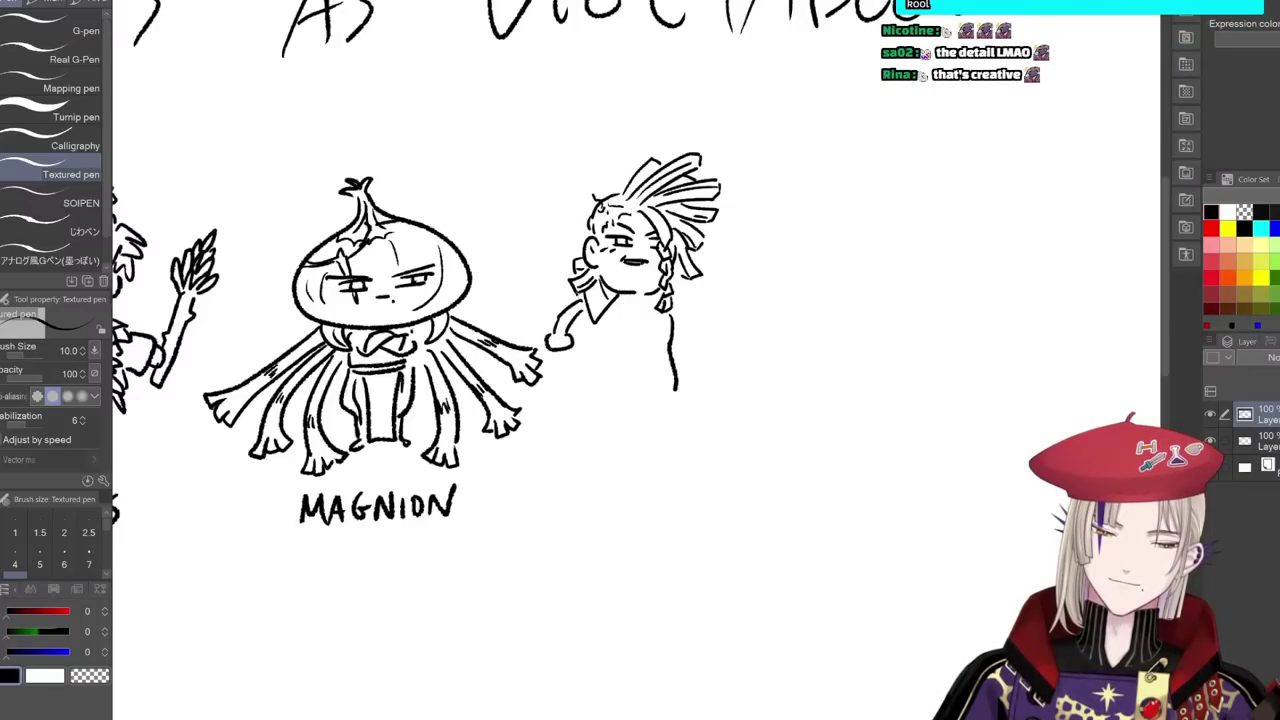
pyautogui.moveTo(597, 407)
pyautogui.mouseDown()
pyautogui.moveTo(581, 448)
pyautogui.moveTo(615, 413)
pyautogui.moveTo(607, 403)
pyautogui.moveTo(655, 408)
pyautogui.moveTo(672, 386)
pyautogui.moveTo(650, 432)
pyautogui.mouseUp()
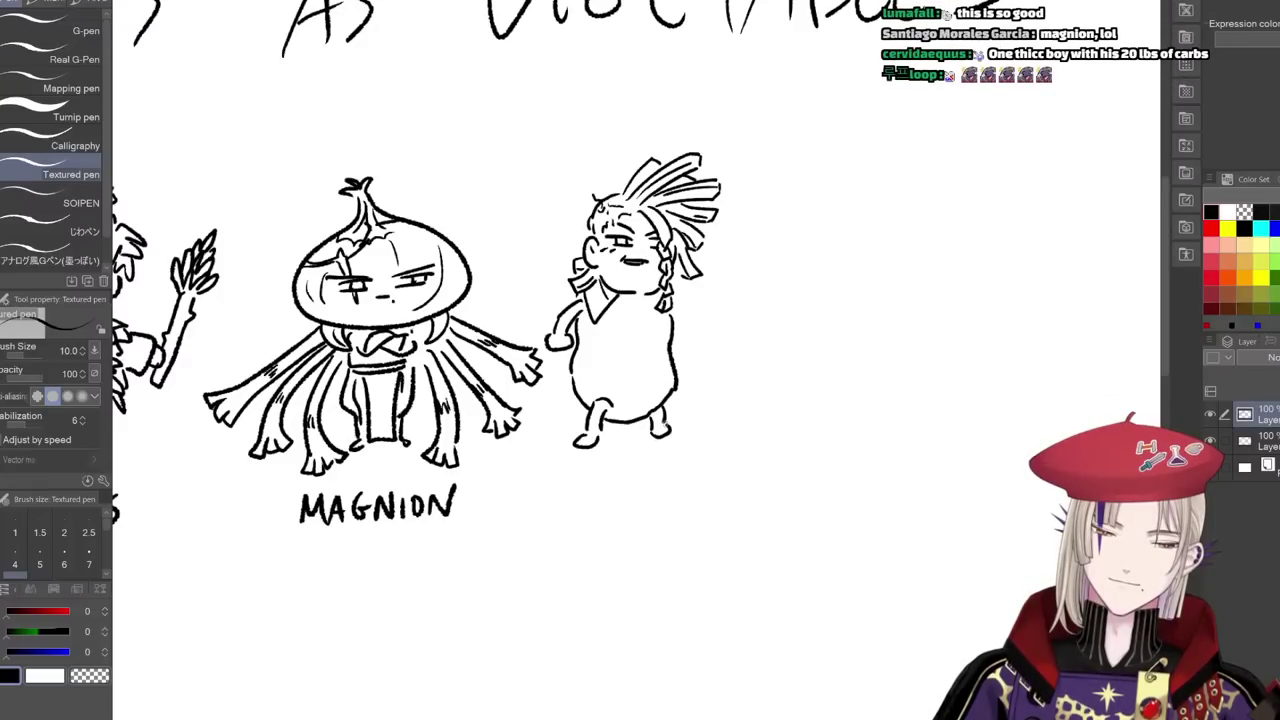
# - Add the potato character's second arm, wrinkle lines across the body and a small root sprouting from its side
pyautogui.moveTo(686, 324); pyautogui.dragTo(690, 341)
pyautogui.moveTo(601, 337)
pyautogui.mouseDown()
pyautogui.moveTo(604, 350)
pyautogui.moveTo(694, 359)
pyautogui.mouseUp()
pyautogui.moveTo(574, 370)
pyautogui.mouseDown()
pyautogui.moveTo(580, 387)
pyautogui.moveTo(628, 345)
pyautogui.moveTo(657, 340)
pyautogui.mouseUp()
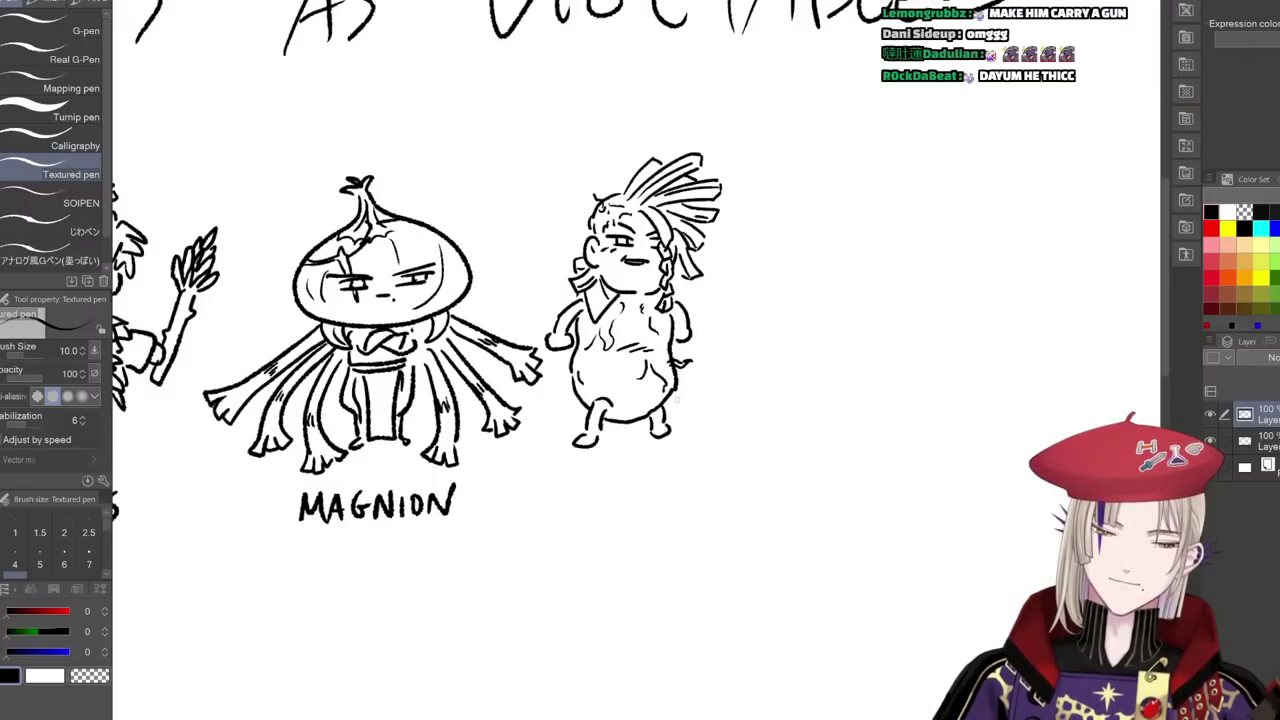
# - Lasso the whole potato character, move it slightly down and away from the onion's arms, and deselect it
pyautogui.moveTo(693, 438); pyautogui.dragTo(795, 393)
pyautogui.scroll(-3, 782, 383)
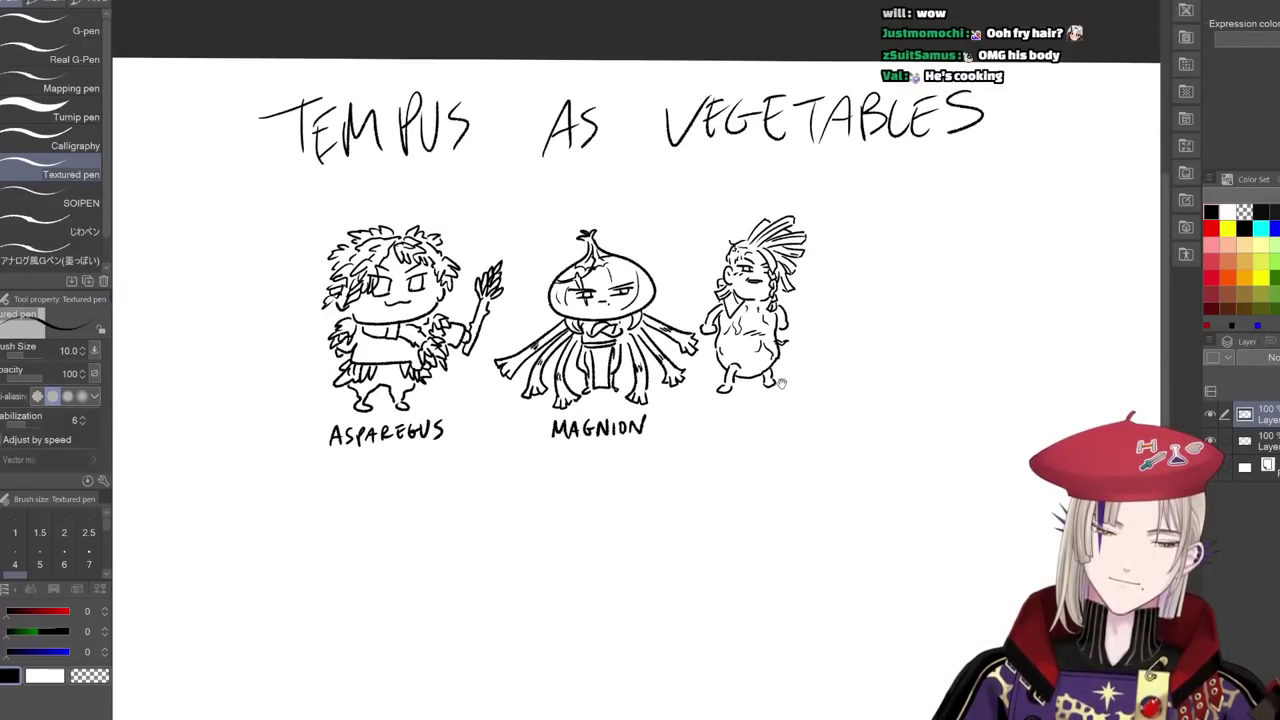
pyautogui.scroll(3, 782, 383)
pyautogui.press('m')
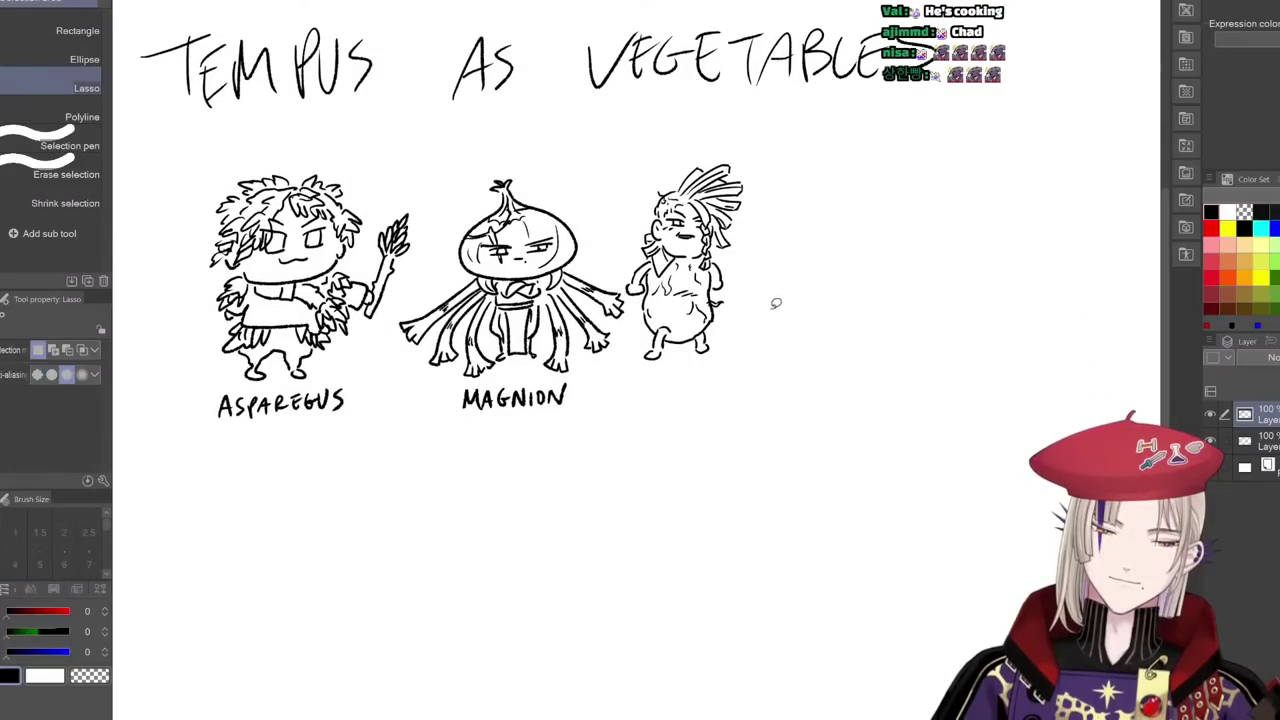
pyautogui.moveTo(776, 304)
pyautogui.mouseDown()
pyautogui.moveTo(663, 171)
pyautogui.moveTo(625, 282)
pyautogui.moveTo(742, 407)
pyautogui.moveTo(777, 306)
pyautogui.mouseUp()
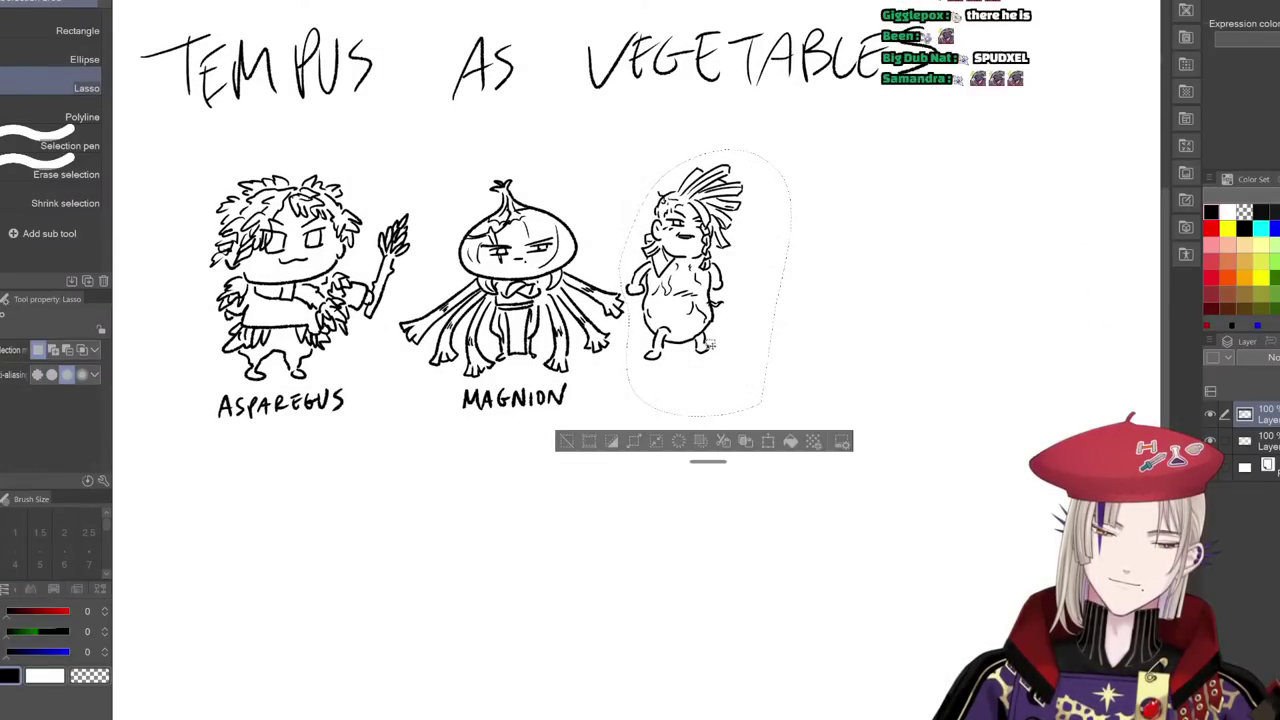
pyautogui.moveTo(711, 344); pyautogui.dragTo(739, 359)
pyautogui.hotkey('ctrl', 'd')
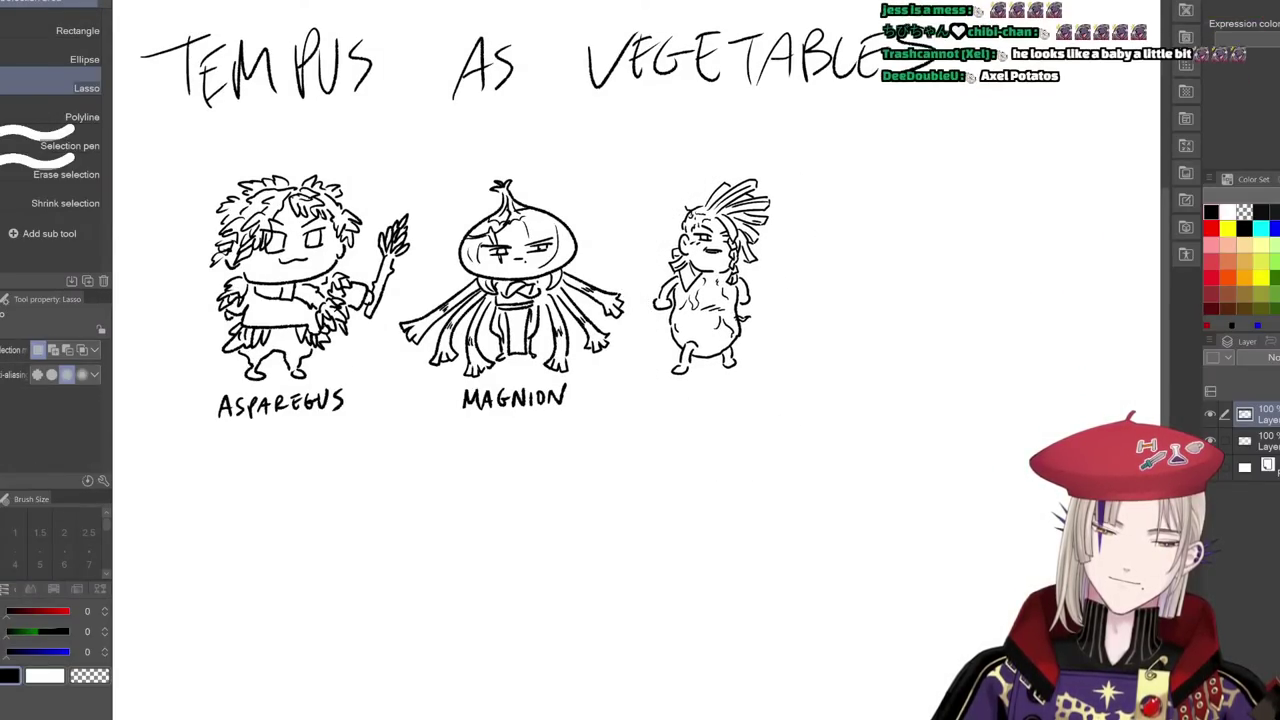
pyautogui.press('p')
pyautogui.moveTo(662, 388); pyautogui.dragTo(660, 411)
pyautogui.moveTo(661, 388)
pyautogui.mouseDown()
pyautogui.moveTo(663, 402)
pyautogui.moveTo(697, 387)
pyautogui.mouseUp()
pyautogui.scroll(1, 694, 402)
pyautogui.moveTo(690, 388); pyautogui.dragTo(698, 406)
pyautogui.moveTo(702, 388); pyautogui.dragTo(708, 405)
pyautogui.moveTo(699, 400); pyautogui.dragTo(723, 405)
pyautogui.moveTo(724, 388)
pyautogui.mouseDown()
pyautogui.moveTo(713, 405)
pyautogui.moveTo(746, 407)
pyautogui.mouseUp()
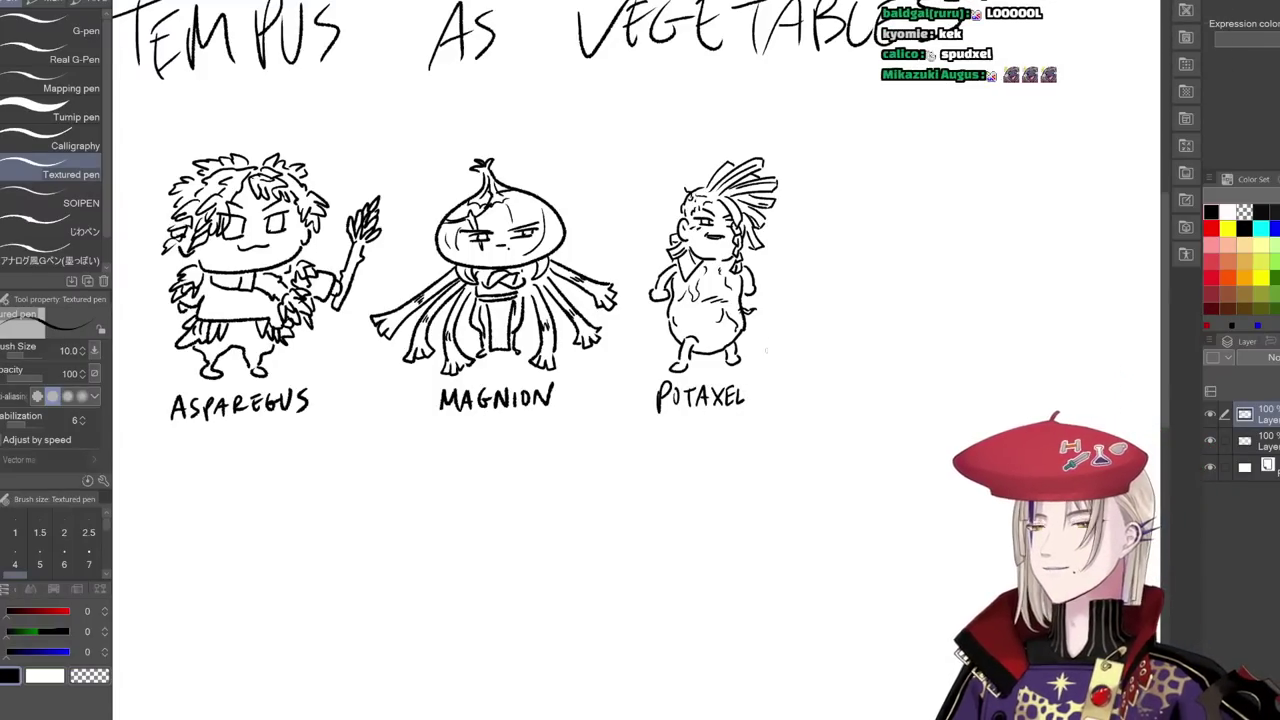
pyautogui.hotkey('ctrl', 'z')
pyautogui.hotkey('ctrl', 'z')
pyautogui.hotkey('ctrl', 'z')
pyautogui.hotkey('ctrl', 'z')
pyautogui.hotkey('ctrl', 'z')
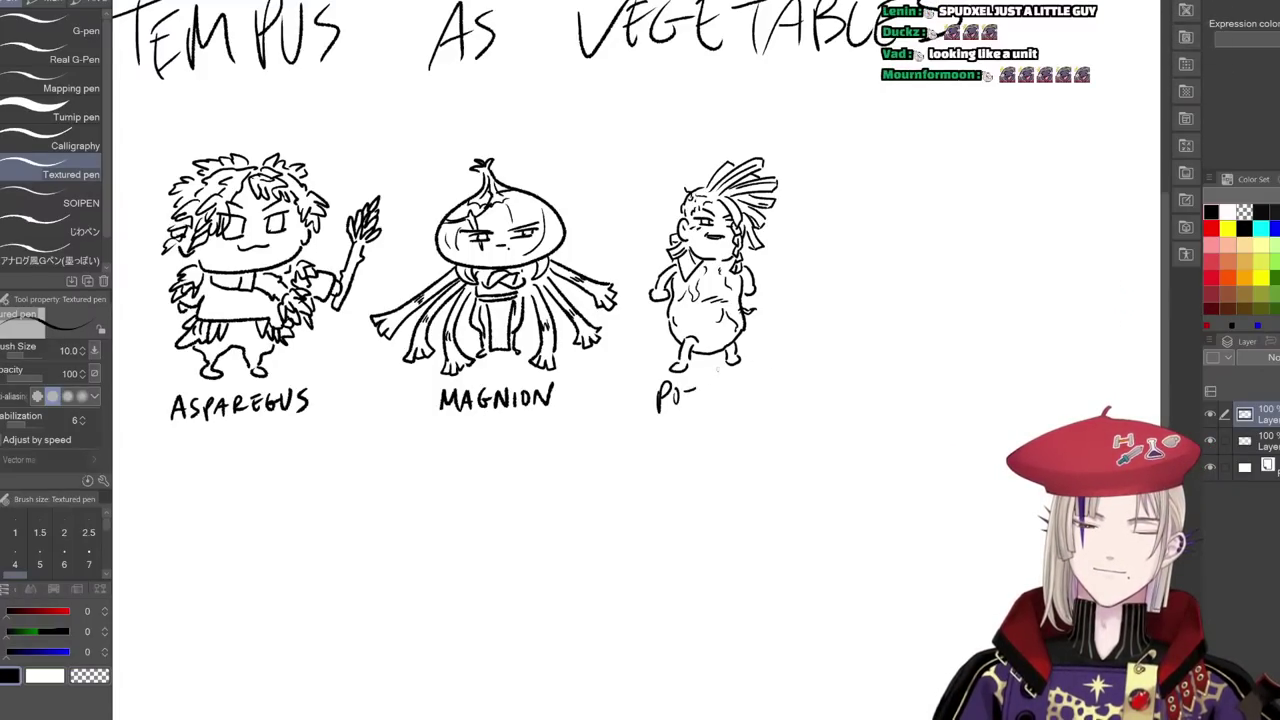
pyautogui.hotkey('ctrl', 'z')
pyautogui.hotkey('ctrl', 'z')
pyautogui.hotkey('ctrl', 'z')
# - Handwrite the label "SPUDXEL" under the potato character's feet with the textured pen
pyautogui.moveTo(672, 390)
pyautogui.mouseDown()
pyautogui.moveTo(658, 412)
pyautogui.moveTo(693, 394)
pyautogui.mouseUp()
pyautogui.moveTo(697, 394); pyautogui.dragTo(697, 411)
pyautogui.moveTo(696, 394)
pyautogui.mouseDown()
pyautogui.moveTo(698, 411)
pyautogui.moveTo(726, 410)
pyautogui.mouseUp()
pyautogui.moveTo(720, 395); pyautogui.dragTo(728, 394)
pyautogui.moveTo(720, 402); pyautogui.dragTo(726, 401)
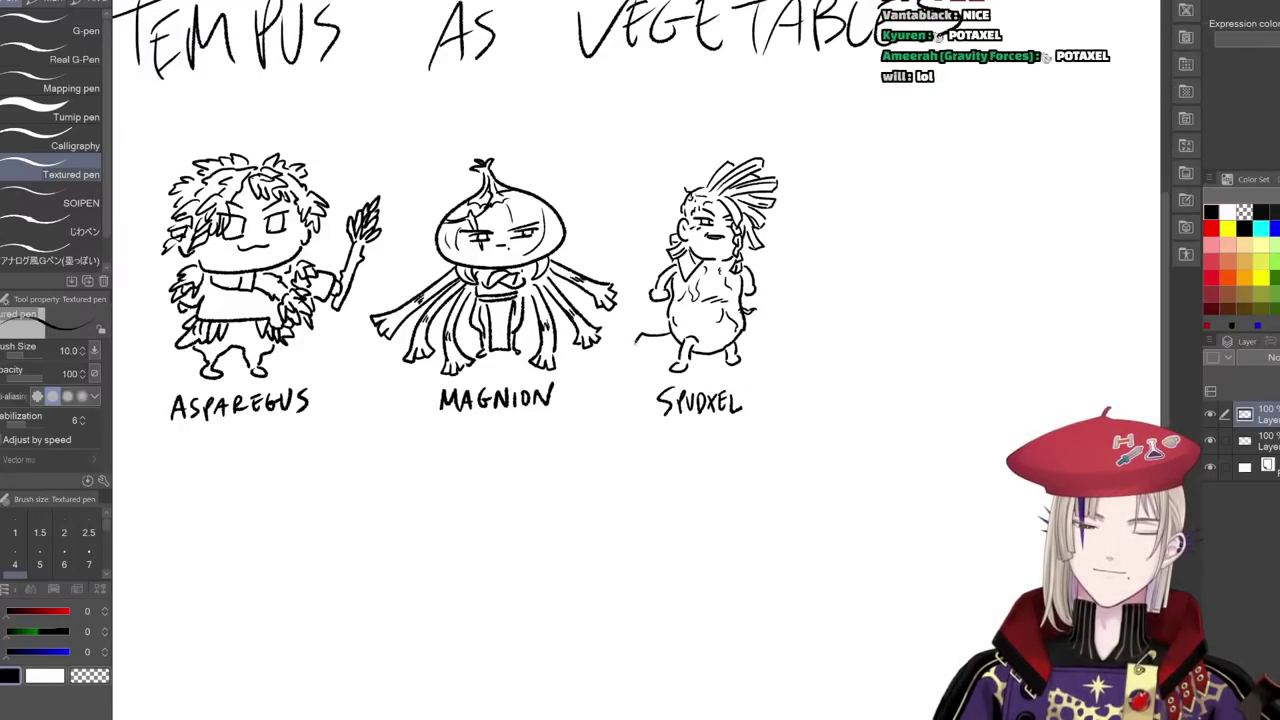
# - Draw a tuft of fry-like tail strands beside the potato character's lower body
pyautogui.moveTo(637, 304); pyautogui.dragTo(650, 310)
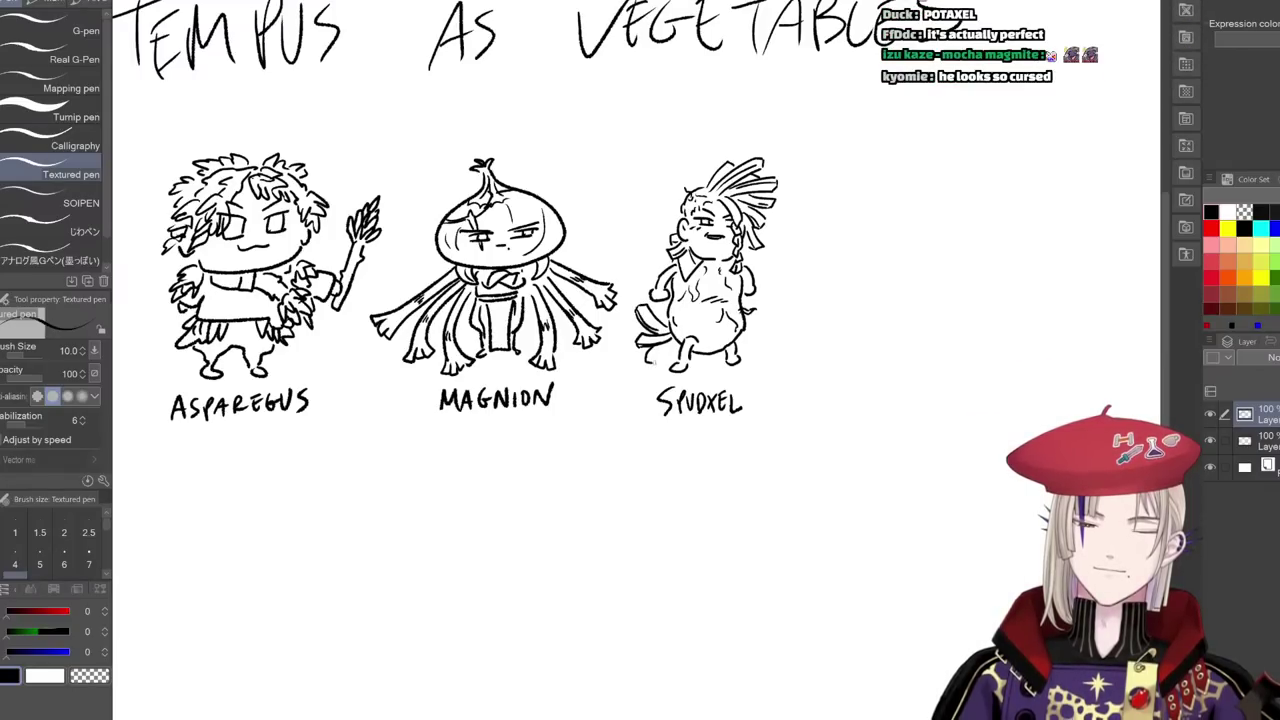
pyautogui.moveTo(833, 294); pyautogui.dragTo(852, 309)
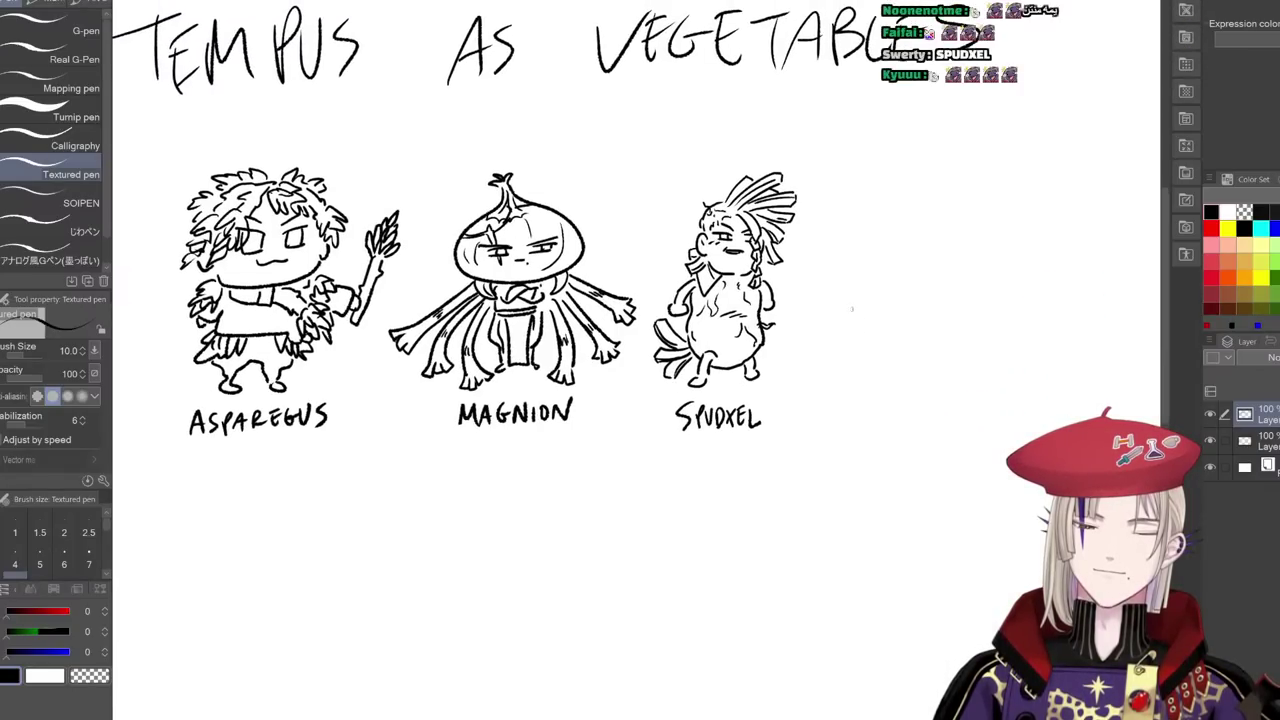
pyautogui.moveTo(911, 357); pyautogui.dragTo(944, 346)
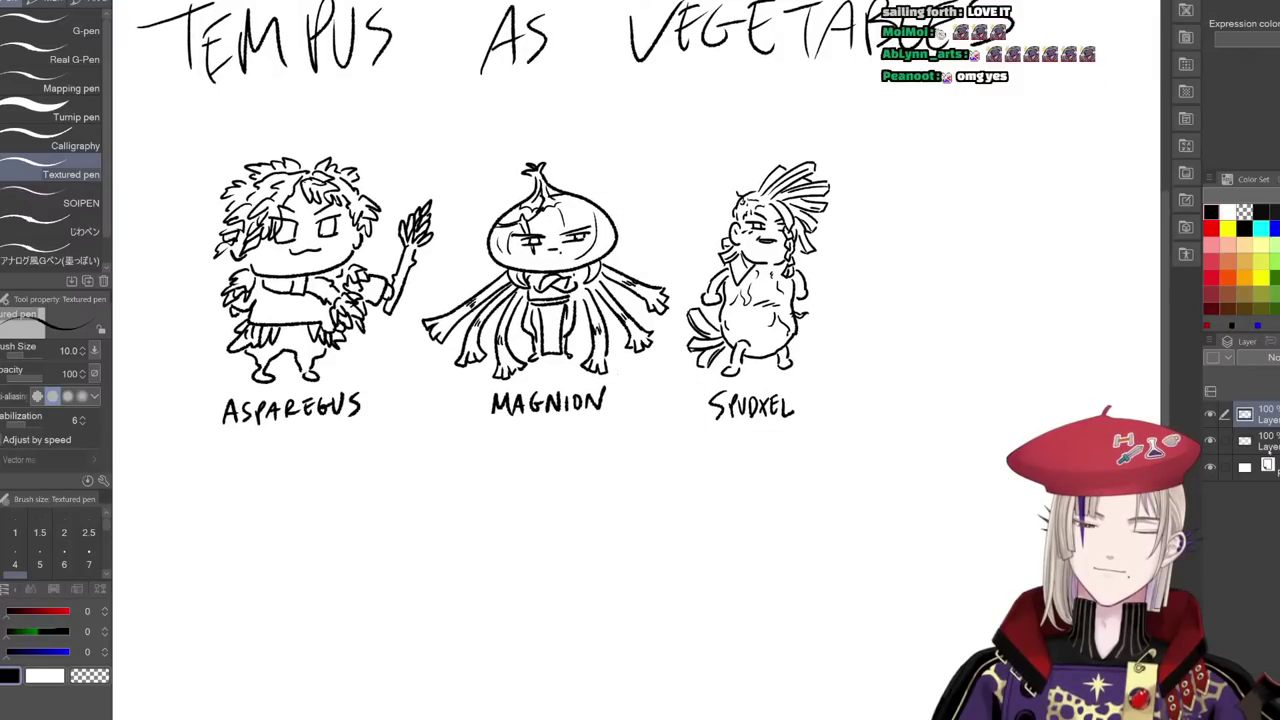
# - Lasso the asparagus character on its layer, scale it down, reposition it above its label, and deselect it
pyautogui.press('m')
pyautogui.moveTo(414, 298)
pyautogui.mouseDown()
pyautogui.moveTo(462, 187)
pyautogui.moveTo(200, 329)
pyautogui.moveTo(355, 375)
pyautogui.moveTo(395, 341)
pyautogui.mouseUp()
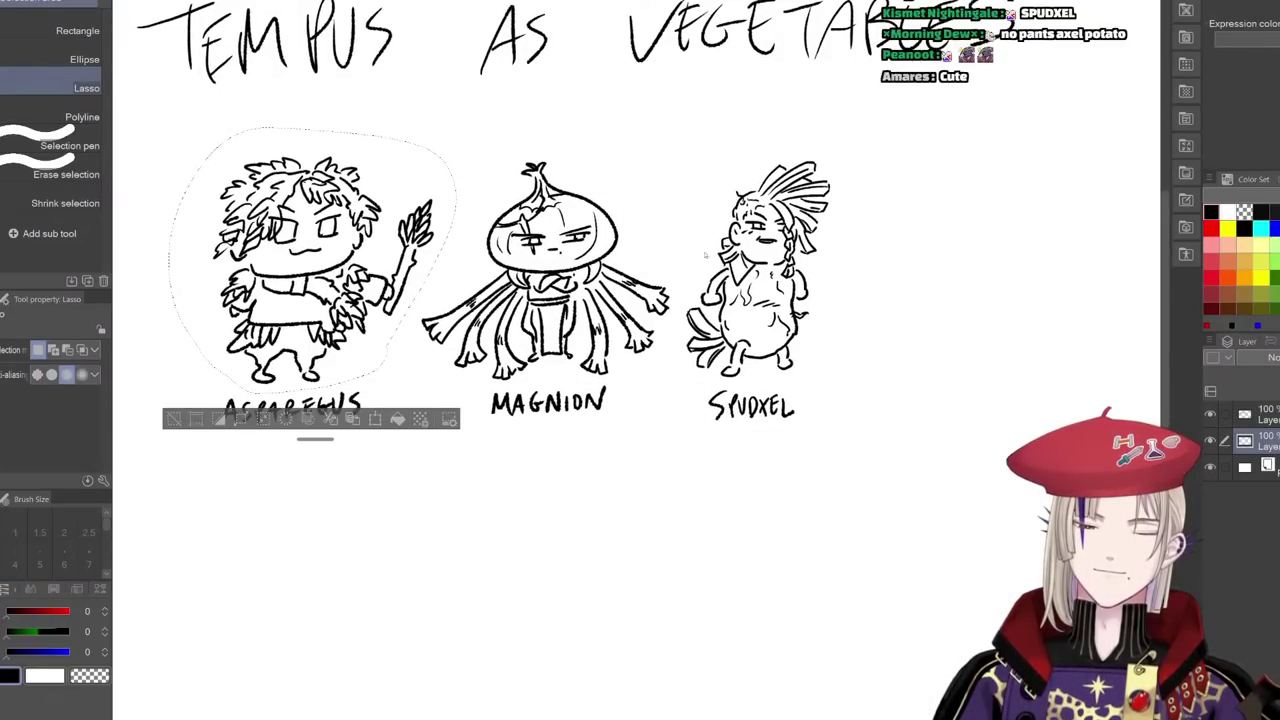
pyautogui.click(1265, 414)
pyautogui.hotkey('ctrl', 't')
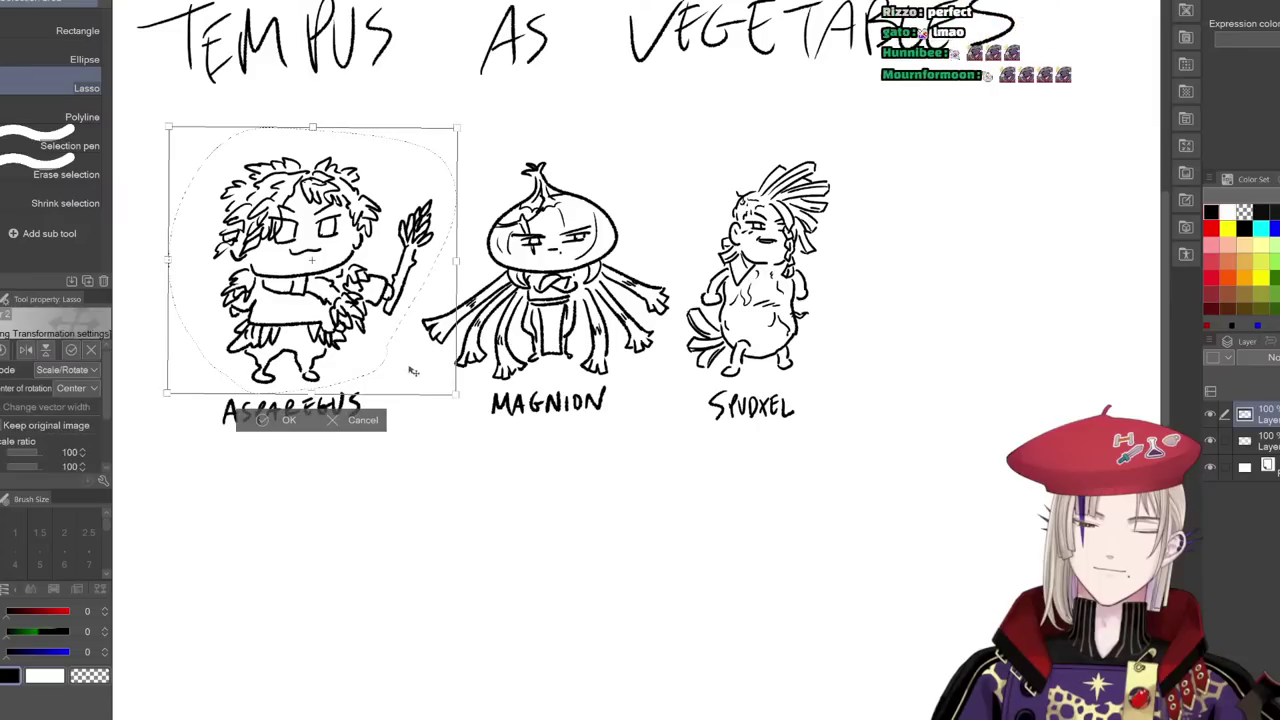
pyautogui.moveTo(457, 392); pyautogui.dragTo(405, 345)
pyautogui.moveTo(365, 294); pyautogui.dragTo(382, 333)
pyautogui.press('Return')
pyautogui.hotkey('ctrl', 'd')
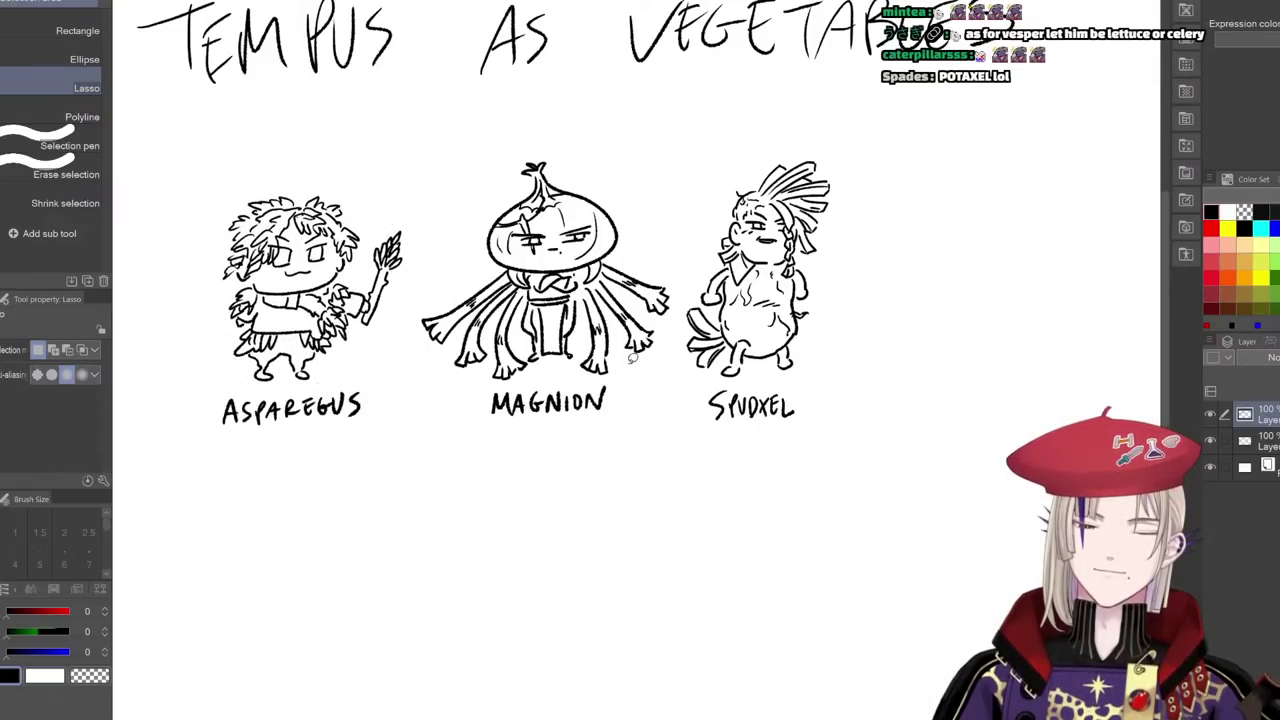
# - Add a new layer and draw a tuft of spiky leaves beside the potato character with the textured pen
pyautogui.hotkey('ctrl', 'shift', 'n')
pyautogui.moveTo(938, 370); pyautogui.dragTo(778, 360)
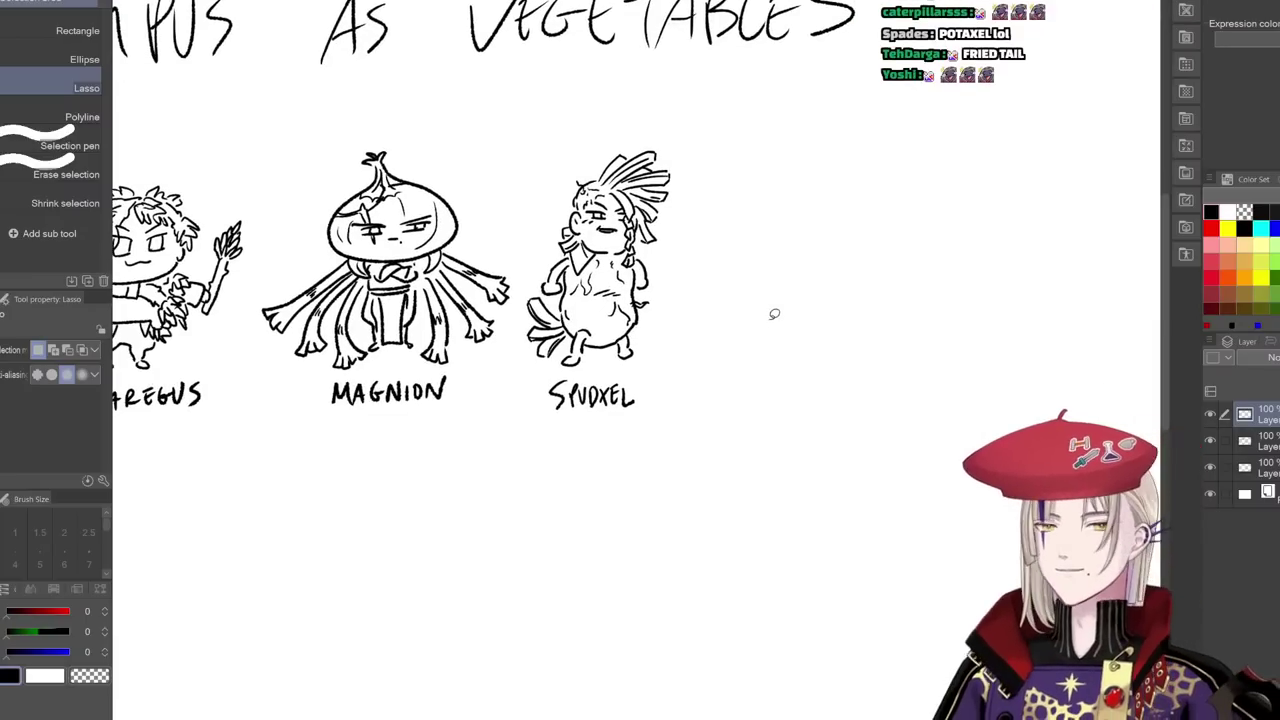
pyautogui.press('p')
pyautogui.moveTo(789, 287); pyautogui.dragTo(882, 294)
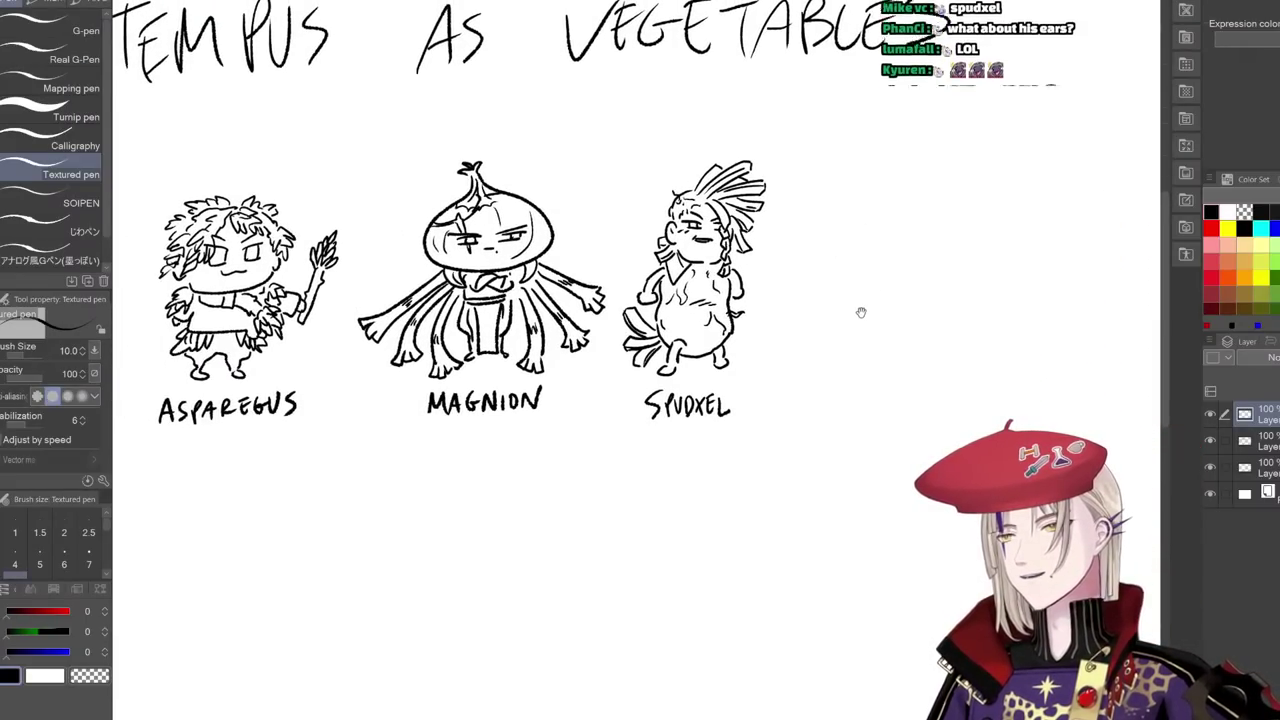
pyautogui.moveTo(861, 312); pyautogui.dragTo(685, 300)
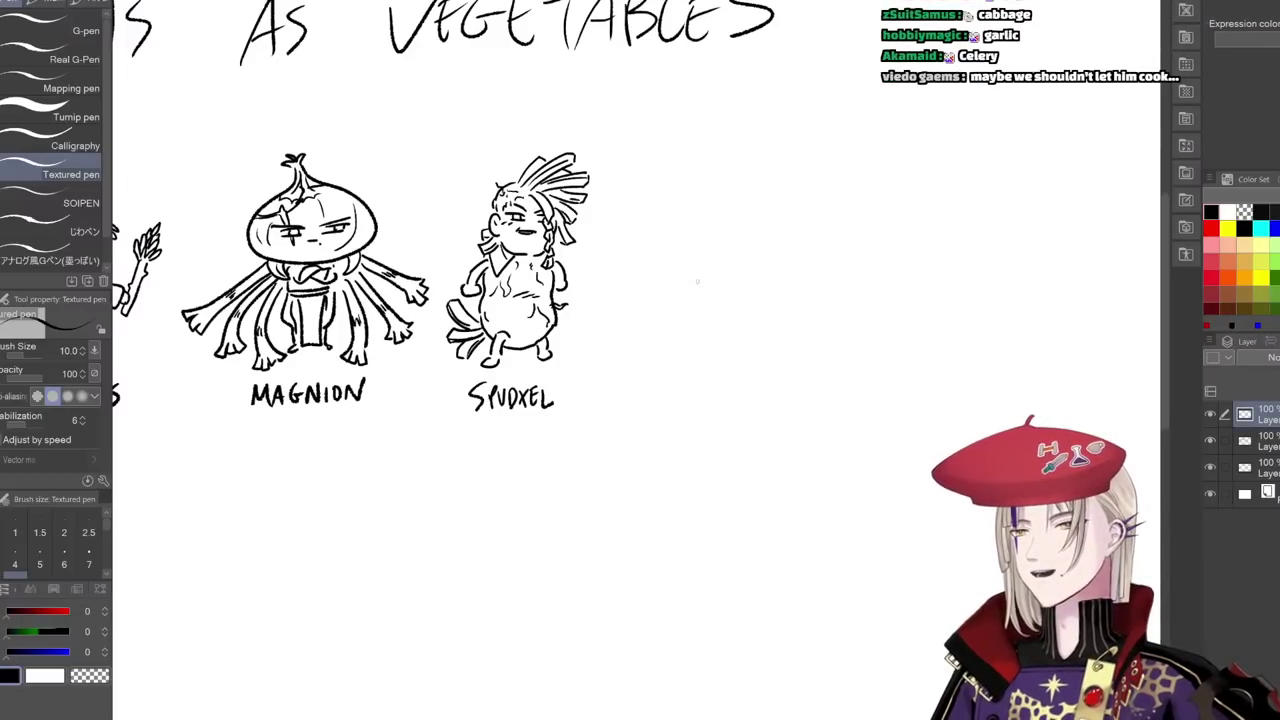
pyautogui.scroll(2, 697, 279)
pyautogui.scroll(-1, 697, 275)
pyautogui.scroll(2, 706, 150)
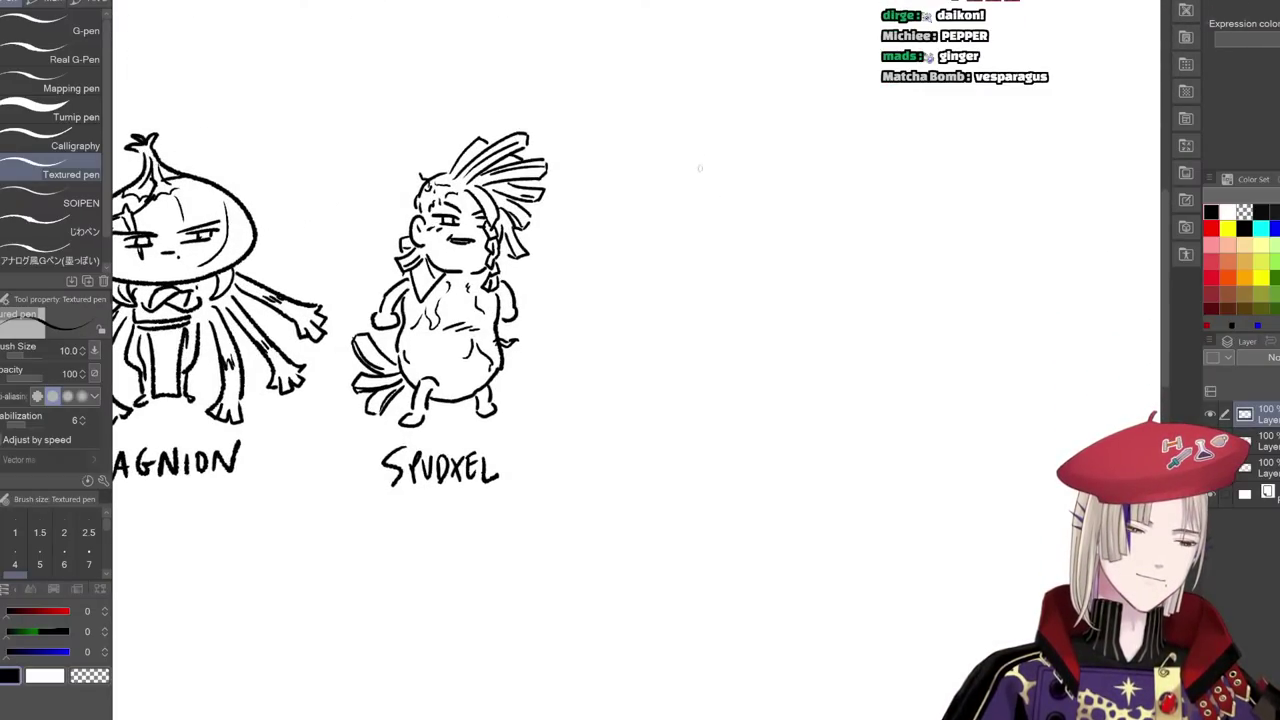
pyautogui.moveTo(699, 168)
pyautogui.mouseDown()
pyautogui.moveTo(694, 84)
pyautogui.moveTo(744, 78)
pyautogui.mouseUp()
pyautogui.moveTo(708, 160); pyautogui.dragTo(762, 104)
pyautogui.moveTo(706, 160)
pyautogui.mouseDown()
pyautogui.moveTo(666, 114)
pyautogui.moveTo(688, 166)
pyautogui.mouseUp()
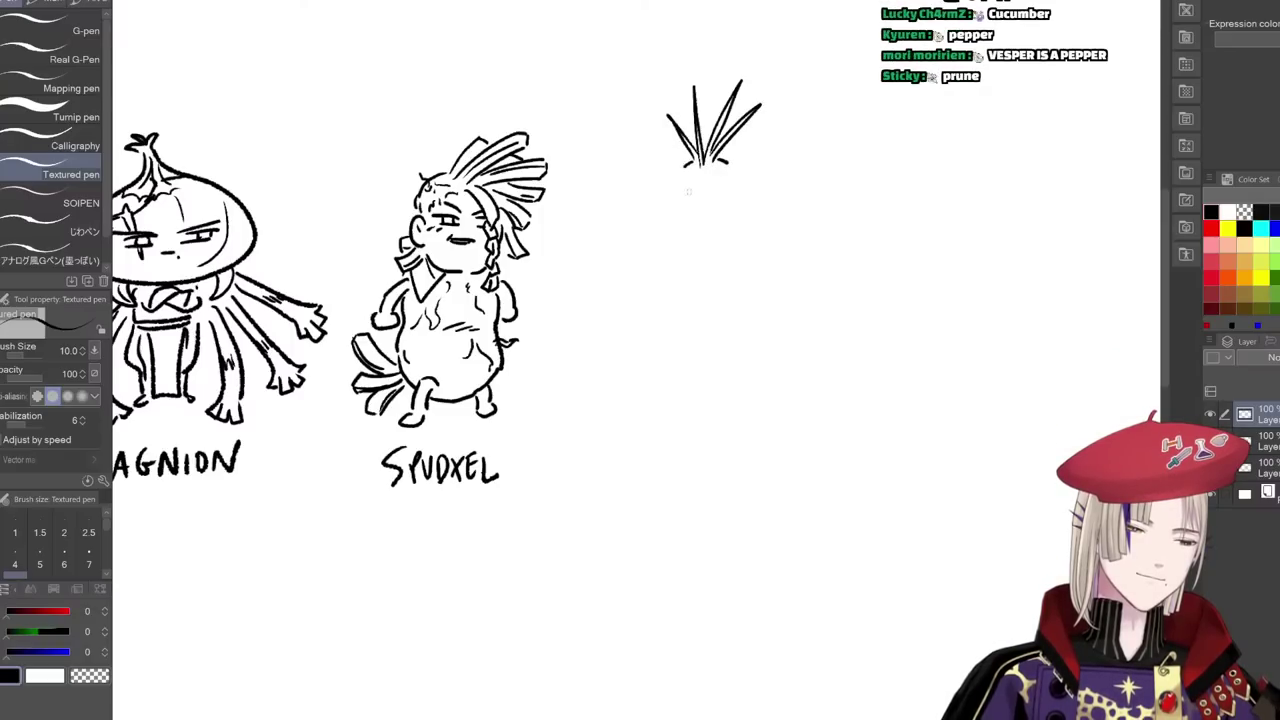
# - Draw a long tapered carrot head under the leaf tuft with narrow eyes, a straight nose, a small frown and pointed ears
pyautogui.hotkey('ctrl', 'z')
pyautogui.hotkey('ctrl', 'z')
pyautogui.hotkey('ctrl', 'z')
pyautogui.moveTo(719, 184)
pyautogui.mouseDown()
pyautogui.moveTo(710, 191)
pyautogui.moveTo(737, 172)
pyautogui.moveTo(665, 226)
pyautogui.moveTo(700, 302)
pyautogui.mouseUp()
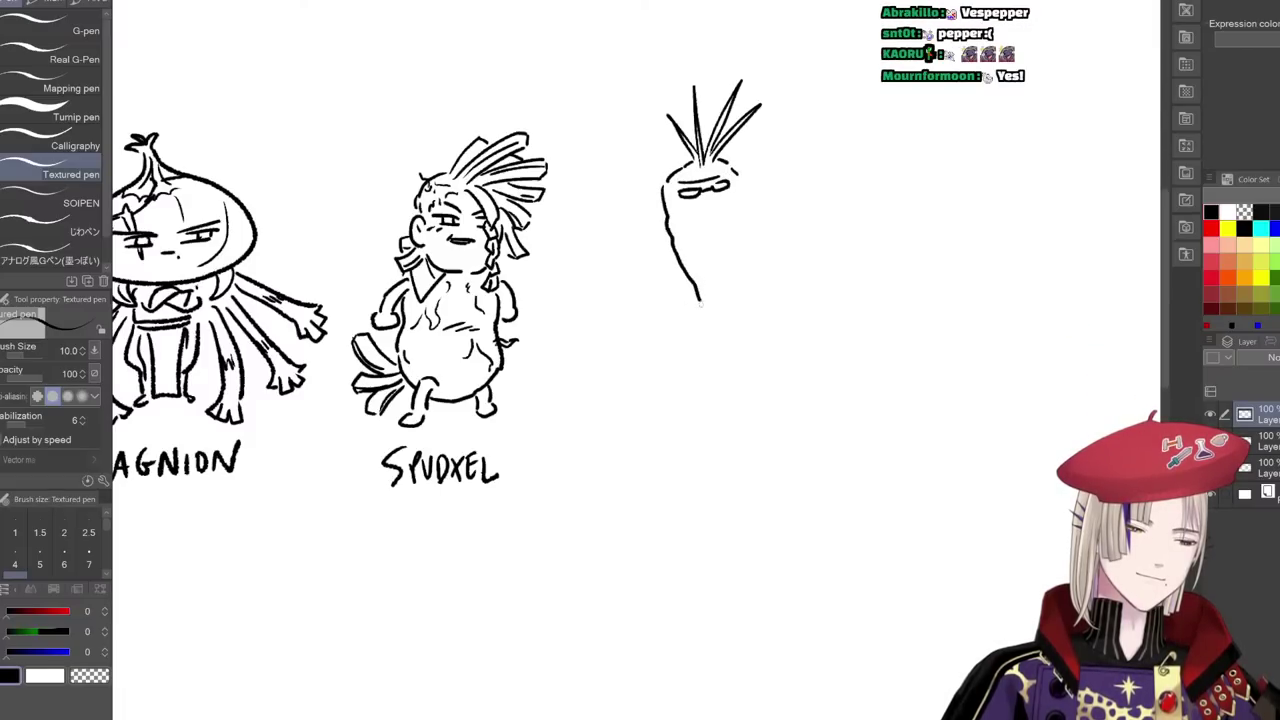
pyautogui.moveTo(741, 182)
pyautogui.mouseDown()
pyautogui.moveTo(732, 276)
pyautogui.moveTo(706, 316)
pyautogui.mouseUp()
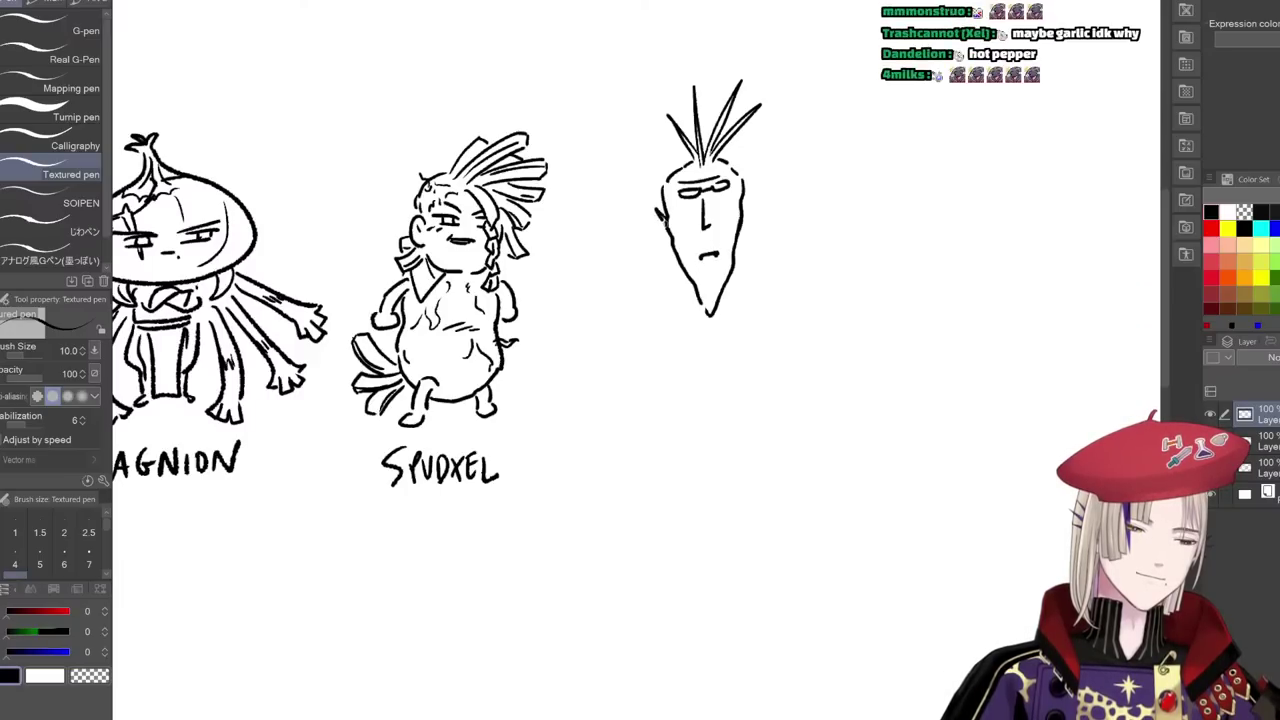
pyautogui.moveTo(664, 203); pyautogui.dragTo(663, 228)
pyautogui.moveTo(744, 202); pyautogui.dragTo(745, 227)
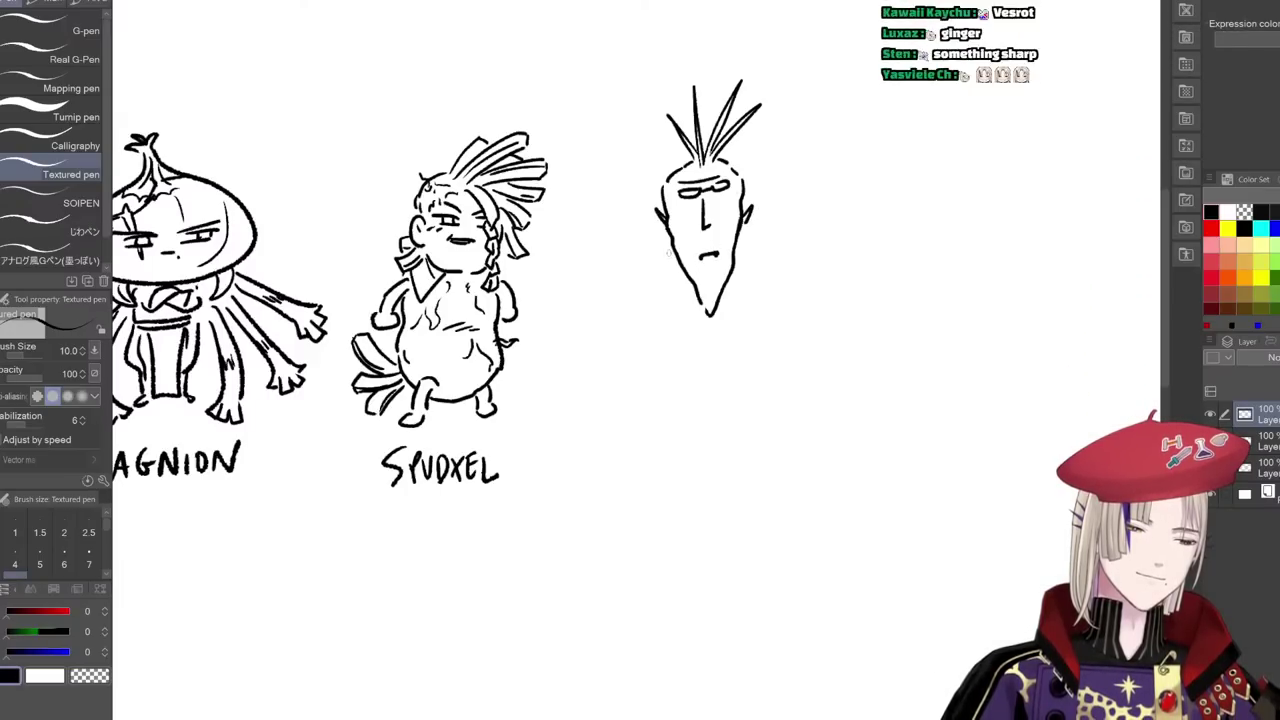
# - Draw the carrot character's wide pointed collar and both sleeved arms with spindly fingers
pyautogui.moveTo(672, 254)
pyautogui.mouseDown()
pyautogui.moveTo(642, 288)
pyautogui.moveTo(693, 336)
pyautogui.mouseUp()
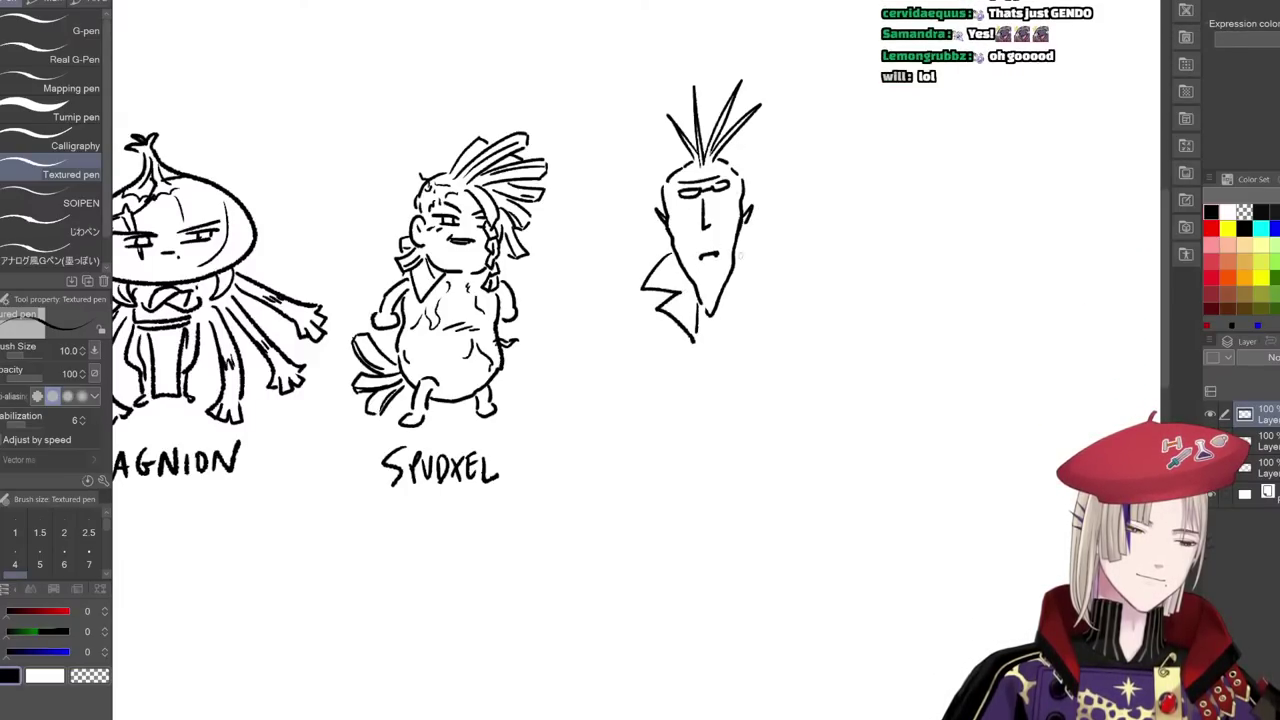
pyautogui.moveTo(740, 254)
pyautogui.mouseDown()
pyautogui.moveTo(768, 300)
pyautogui.moveTo(638, 350)
pyautogui.mouseUp()
pyautogui.hotkey('ctrl', 'z')
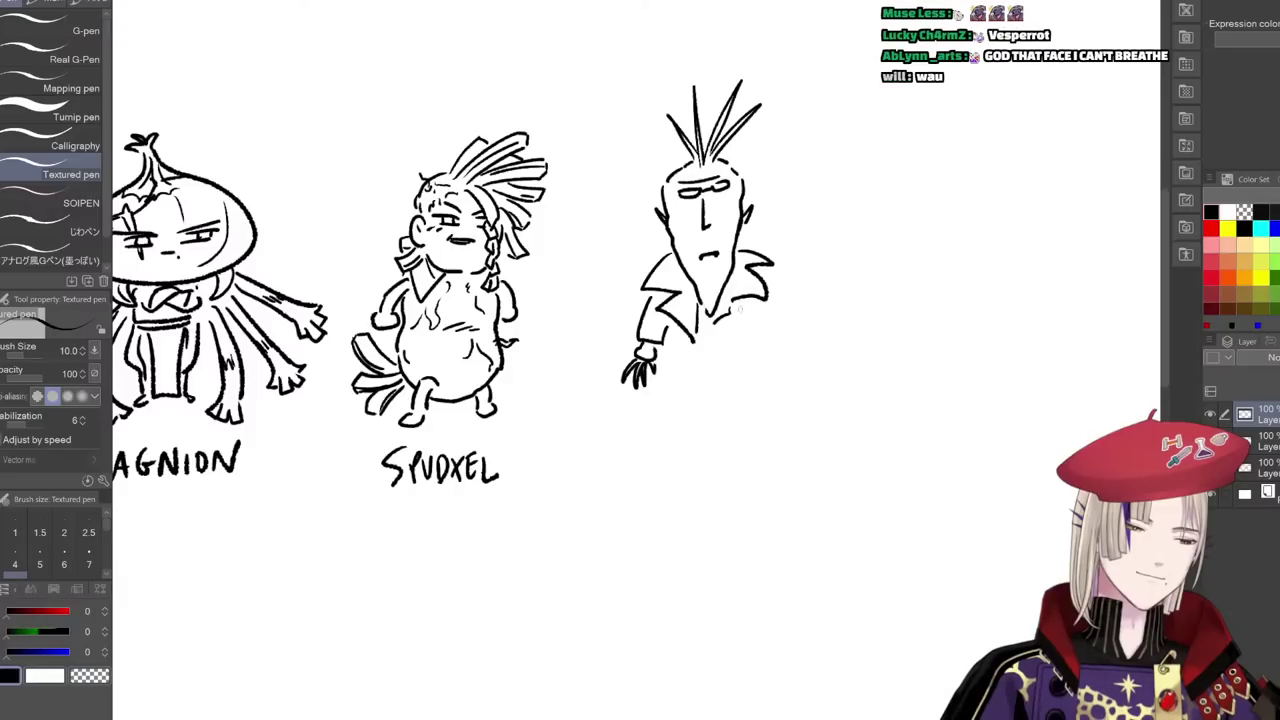
pyautogui.moveTo(768, 278)
pyautogui.mouseDown()
pyautogui.moveTo(750, 338)
pyautogui.moveTo(775, 348)
pyautogui.mouseUp()
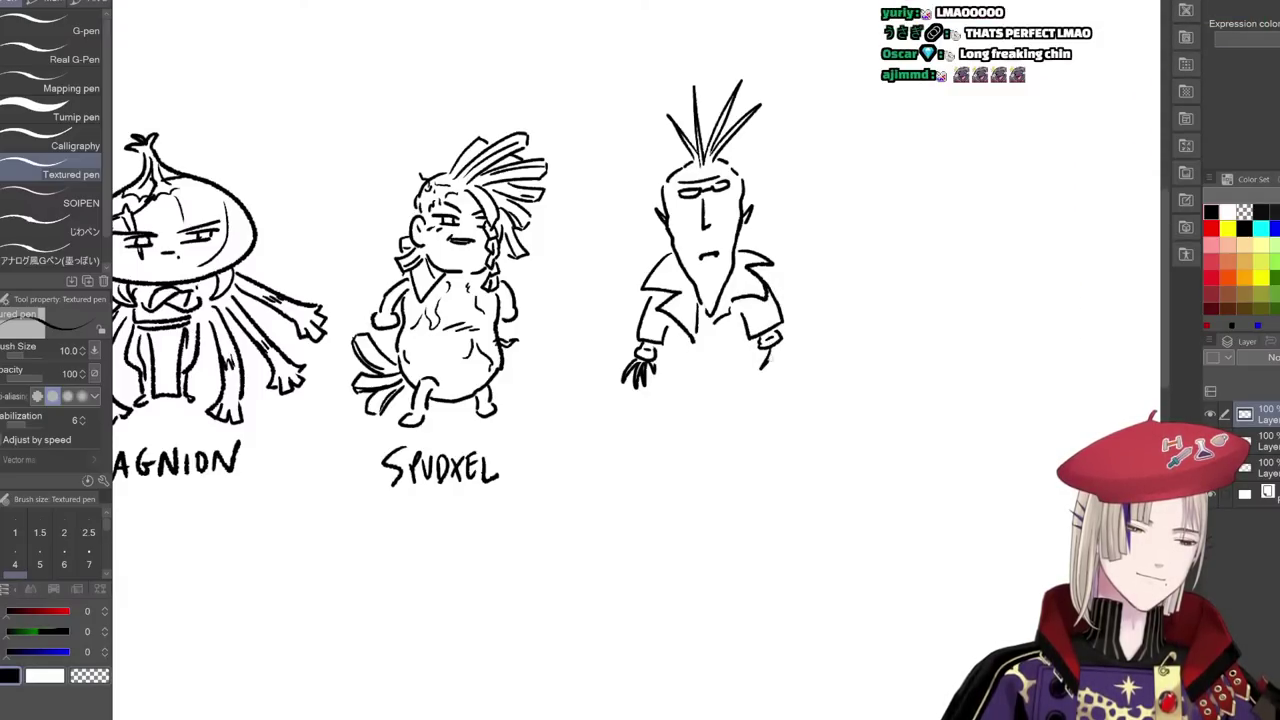
# - Draw the carrot character's open jacket, two straight legs and pointed shoes, and add horizontal crease lines across the face
pyautogui.moveTo(712, 326); pyautogui.dragTo(752, 378)
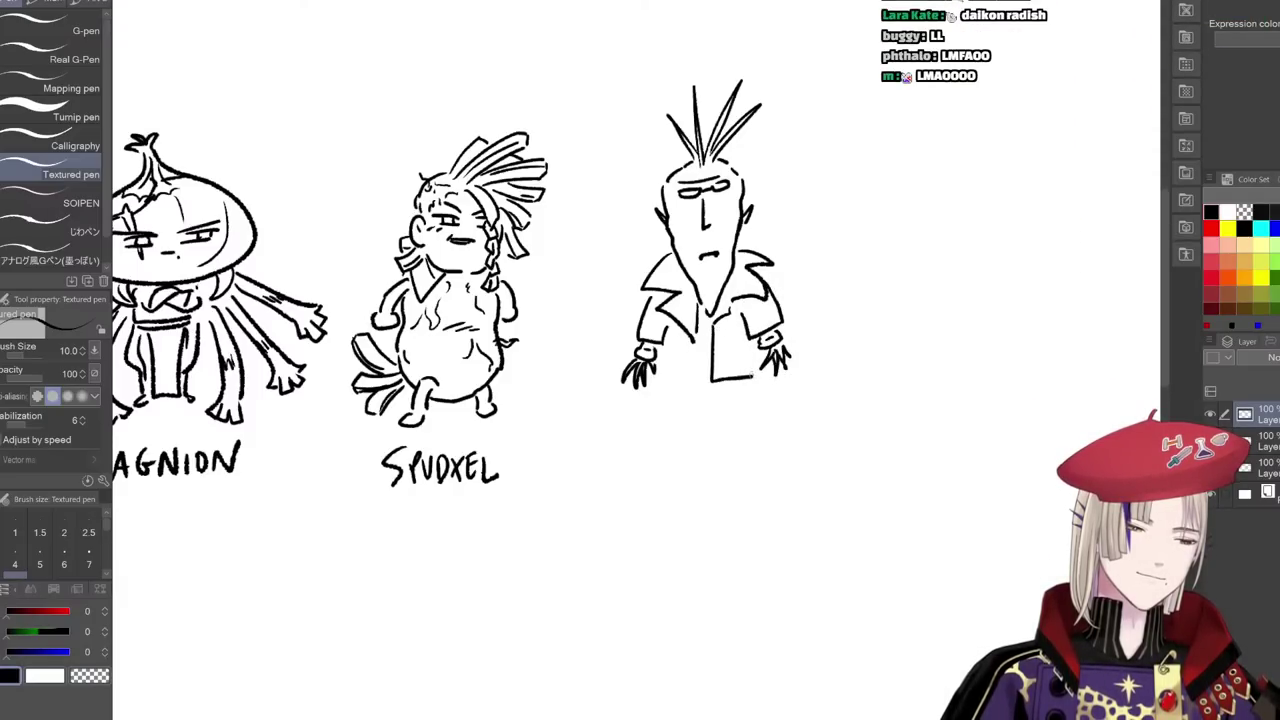
pyautogui.moveTo(668, 330)
pyautogui.mouseDown()
pyautogui.moveTo(692, 378)
pyautogui.moveTo(672, 432)
pyautogui.moveTo(698, 428)
pyautogui.mouseUp()
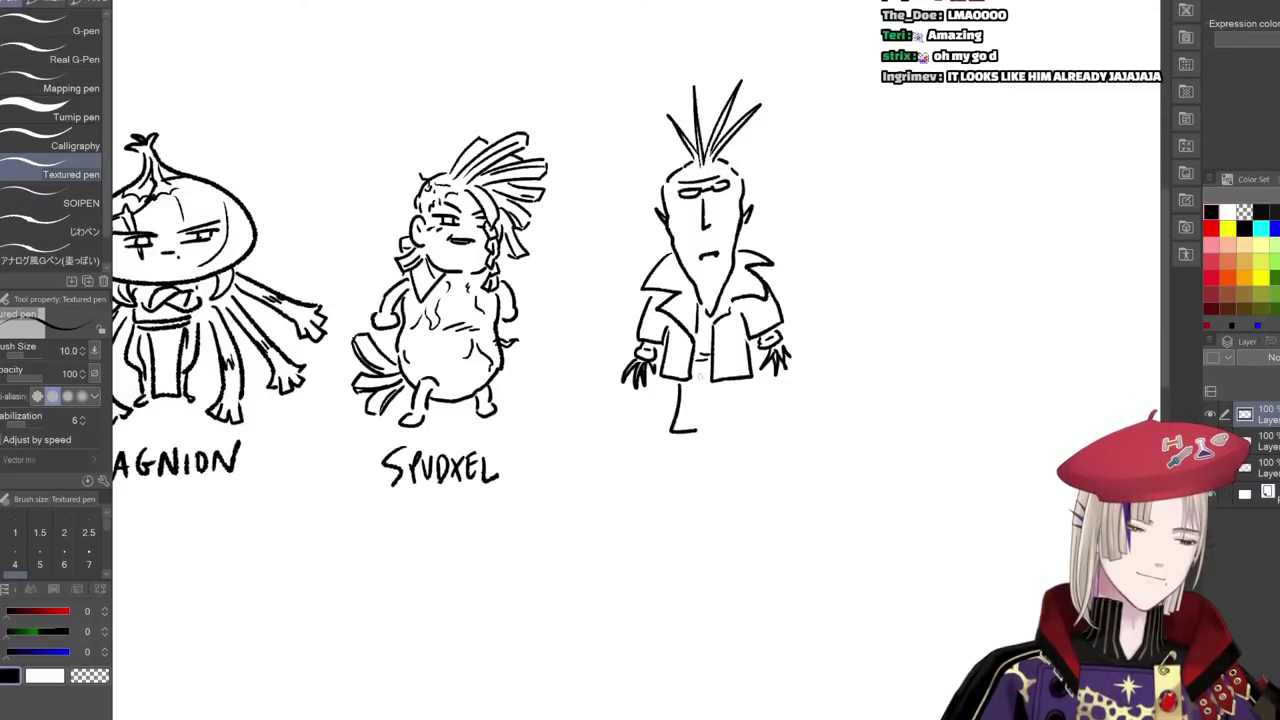
pyautogui.moveTo(705, 383)
pyautogui.mouseDown()
pyautogui.moveTo(708, 428)
pyautogui.moveTo(734, 427)
pyautogui.mouseUp()
pyautogui.moveTo(712, 430)
pyautogui.mouseDown()
pyautogui.moveTo(734, 428)
pyautogui.moveTo(652, 442)
pyautogui.moveTo(742, 438)
pyautogui.mouseUp()
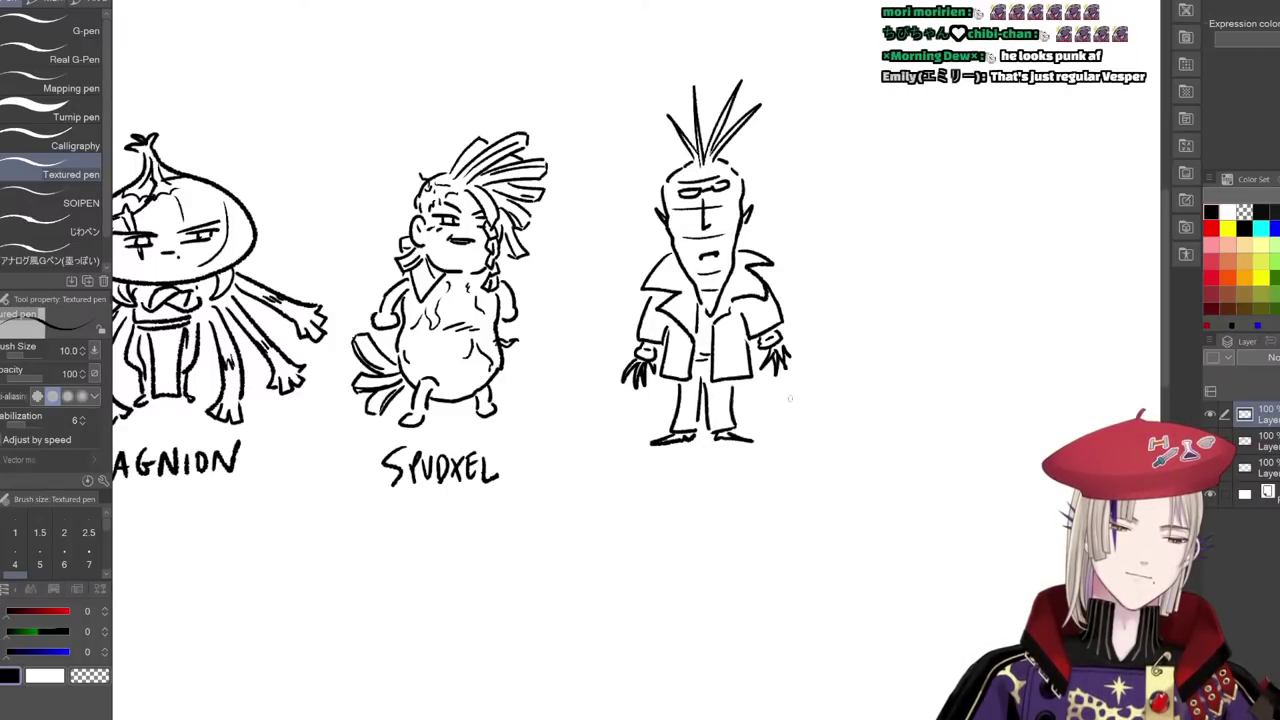
# - Add long pointed strands of hair sweeping down both sides of the carrot character's head
pyautogui.moveTo(673, 180); pyautogui.dragTo(629, 221)
pyautogui.moveTo(631, 219)
pyautogui.mouseDown()
pyautogui.moveTo(703, 174)
pyautogui.moveTo(655, 164)
pyautogui.moveTo(694, 167)
pyautogui.mouseUp()
pyautogui.moveTo(685, 165)
pyautogui.mouseDown()
pyautogui.moveTo(662, 178)
pyautogui.moveTo(628, 272)
pyautogui.mouseUp()
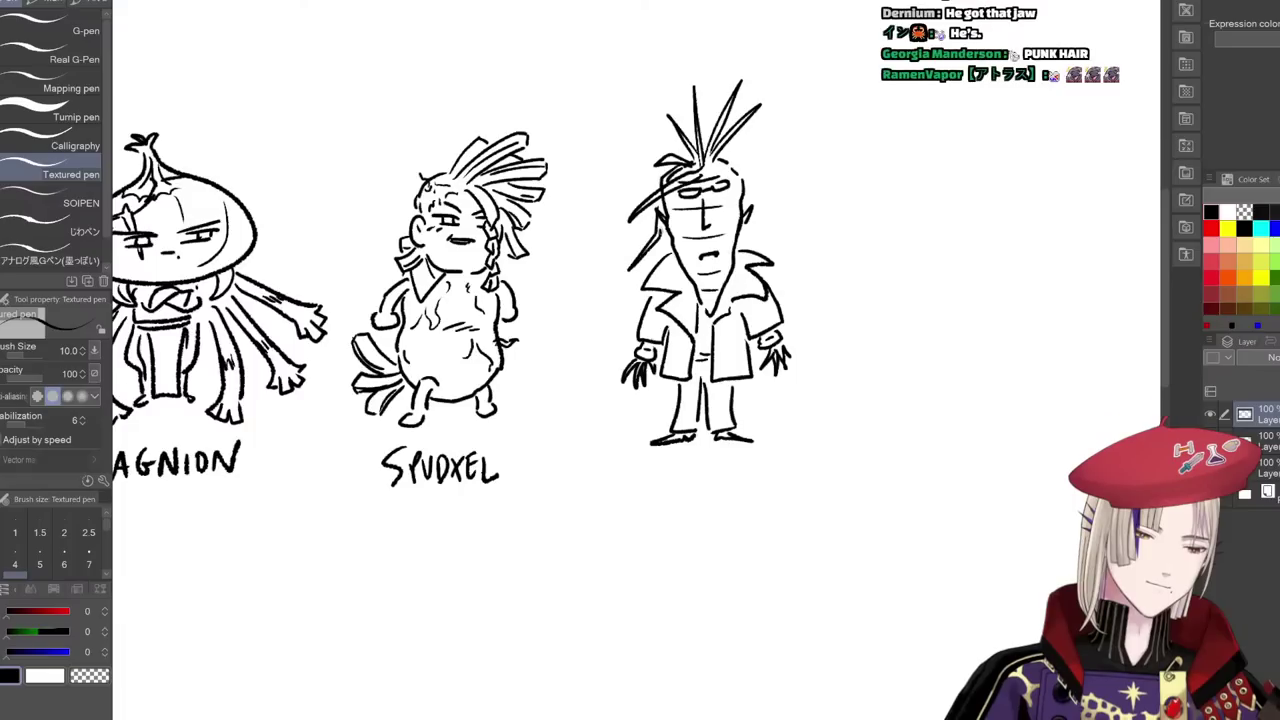
pyautogui.moveTo(710, 150); pyautogui.dragTo(730, 166)
pyautogui.moveTo(732, 144)
pyautogui.mouseDown()
pyautogui.moveTo(752, 182)
pyautogui.moveTo(746, 140)
pyautogui.moveTo(752, 208)
pyautogui.moveTo(776, 246)
pyautogui.mouseUp()
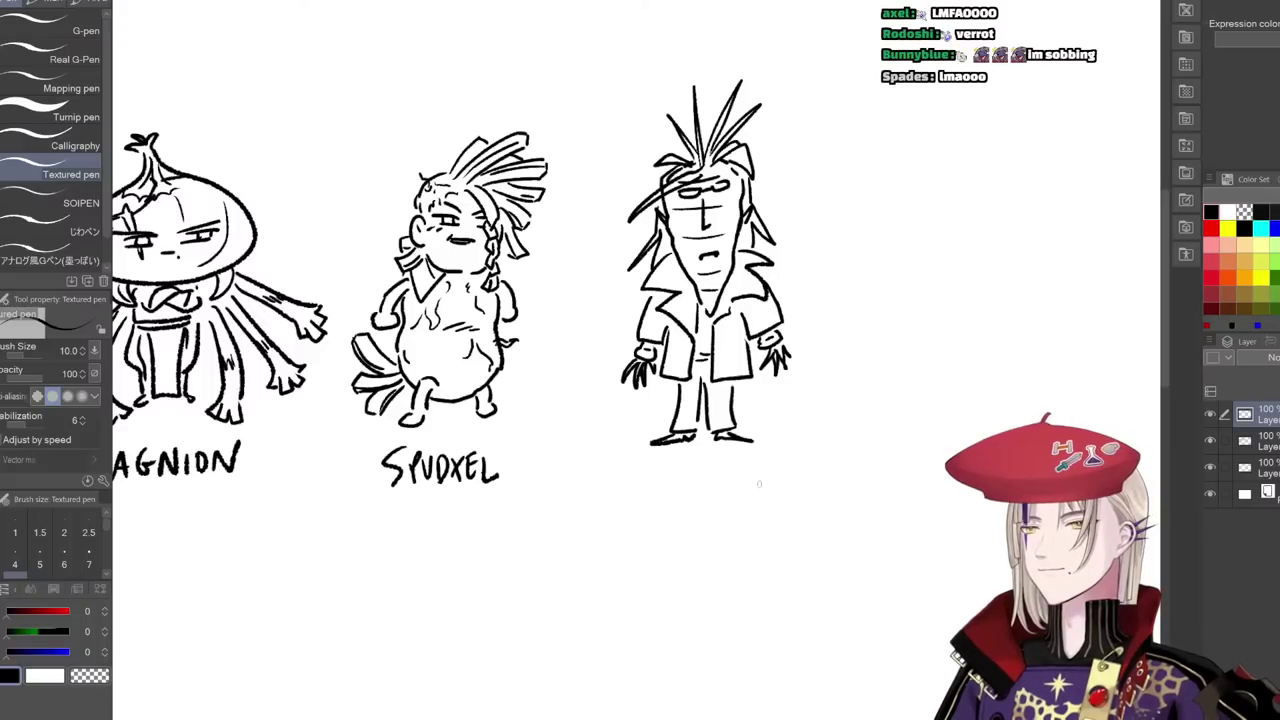
# - Handwrite the label "VERROT" under the carrot character's feet
pyautogui.moveTo(656, 456); pyautogui.dragTo(673, 458)
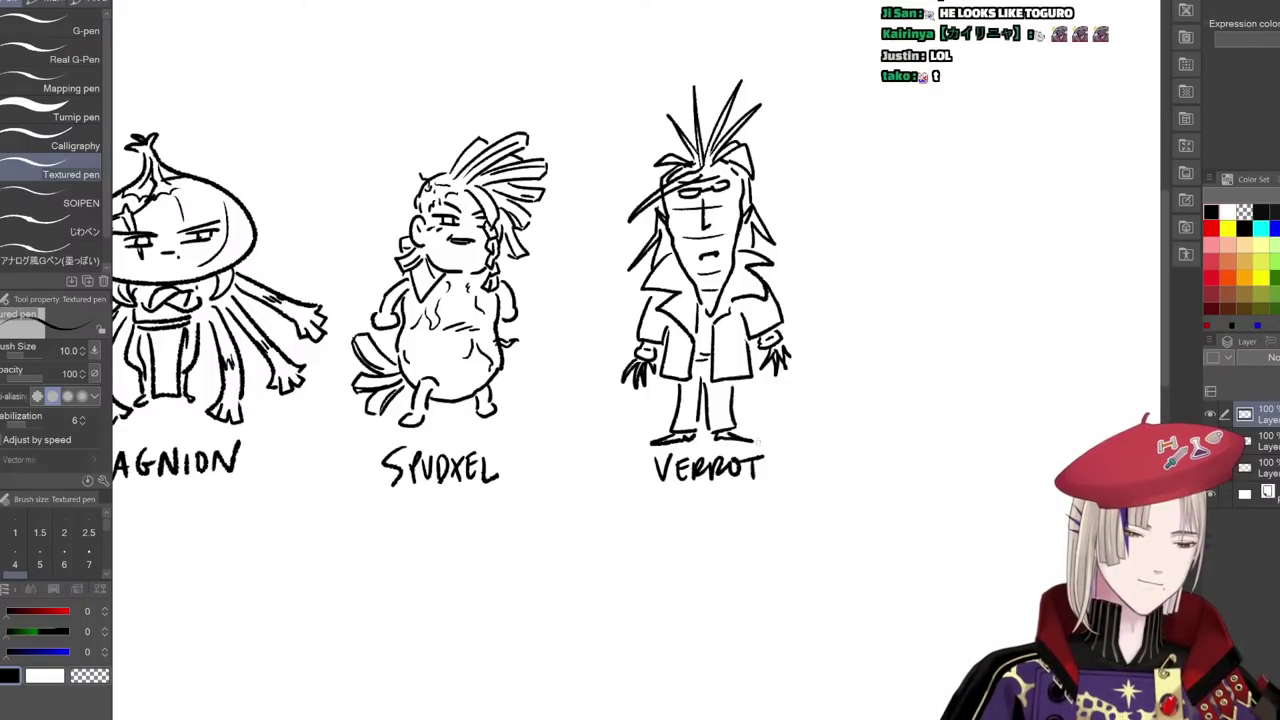
pyautogui.moveTo(742, 503); pyautogui.dragTo(808, 435)
pyautogui.scroll(-2, 886, 512)
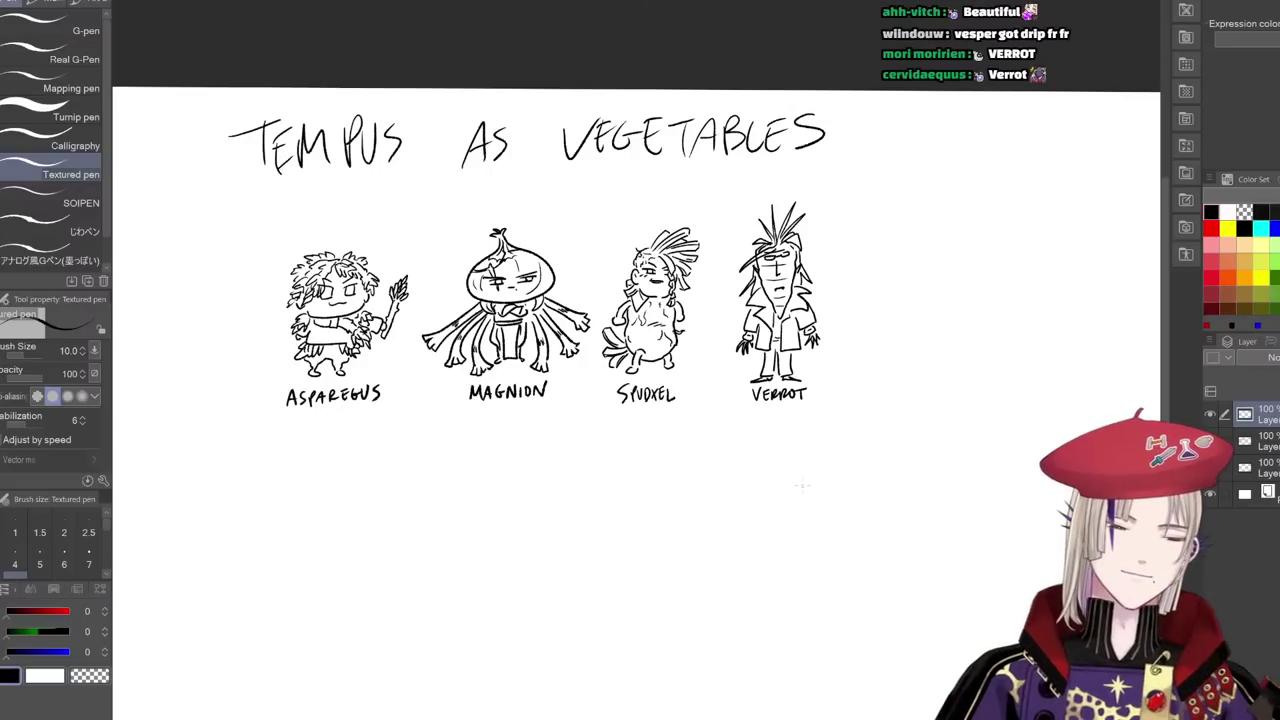
# - Merge the carrot character's layer into the layer directly below, keeping the other drawing layer and the paper separate
pyautogui.hotkey('ctrl', 'e')
pyautogui.hotkey('ctrl', 'e')
pyautogui.hotkey('ctrl', 'e')
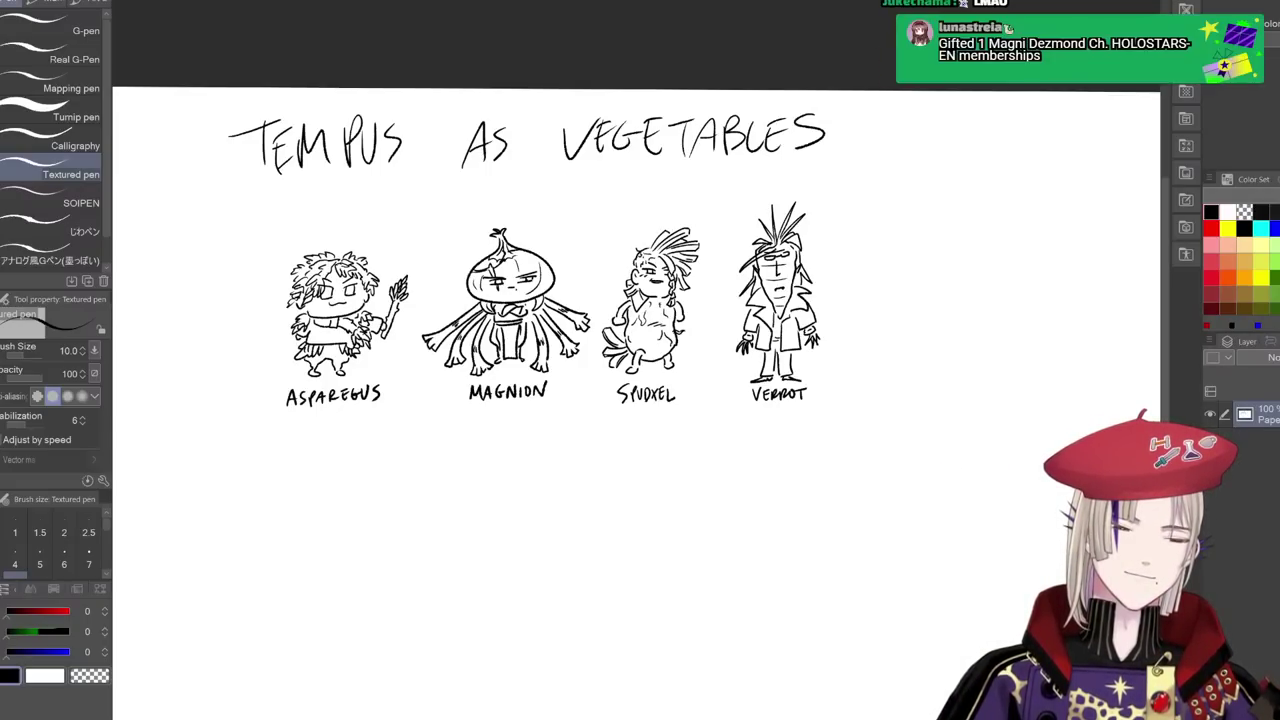
pyautogui.hotkey('ctrl', 'z')
pyautogui.hotkey('ctrl', 'z')
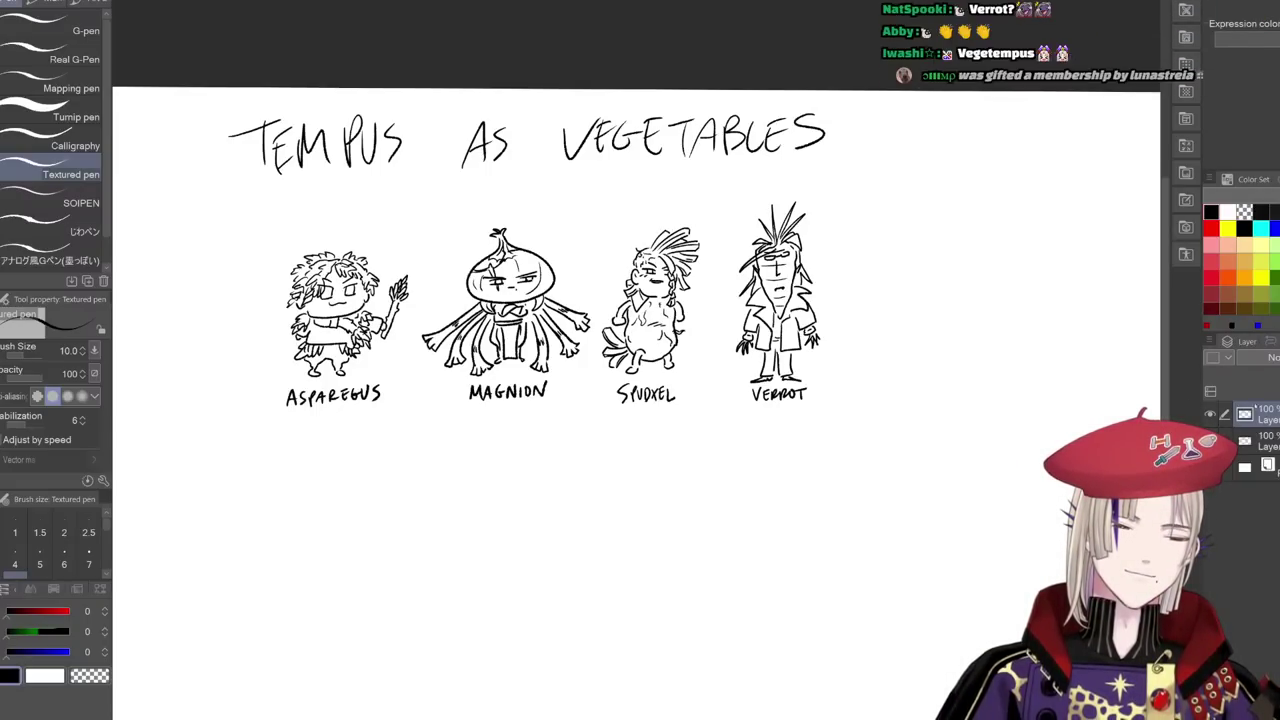
pyautogui.moveTo(547, 523); pyautogui.dragTo(652, 420)
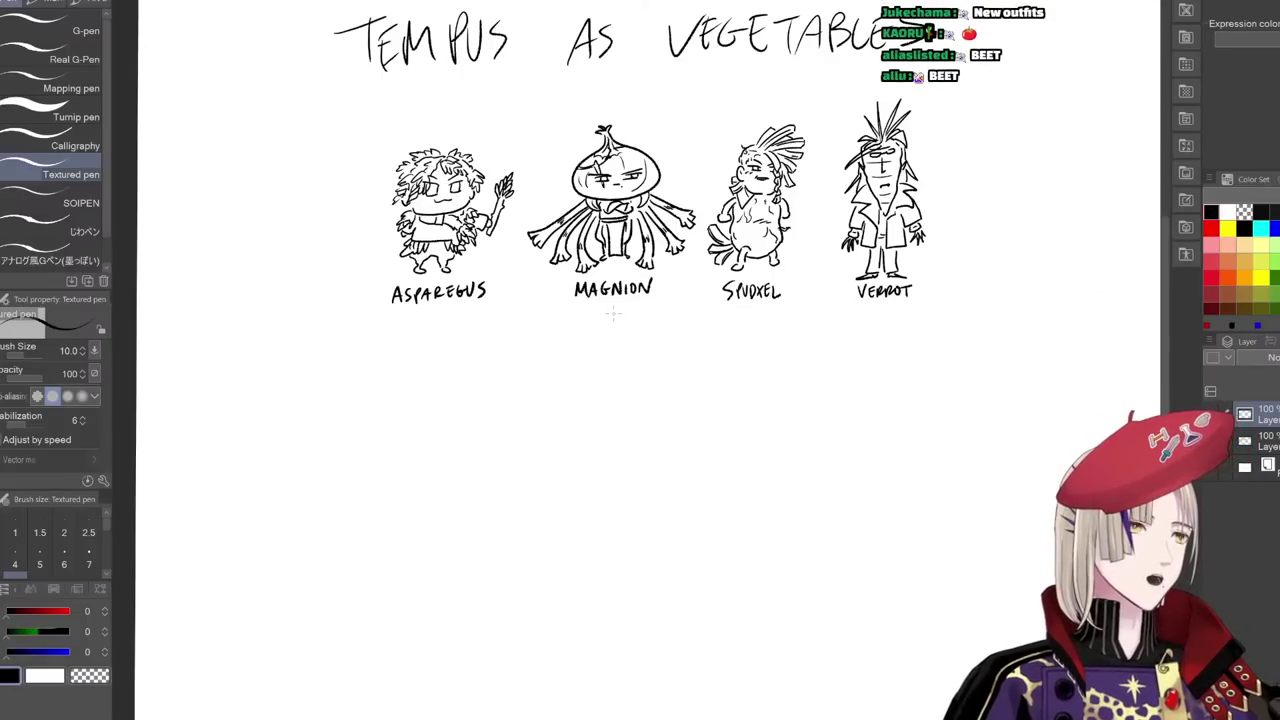
pyautogui.scroll(4, 434, 440)
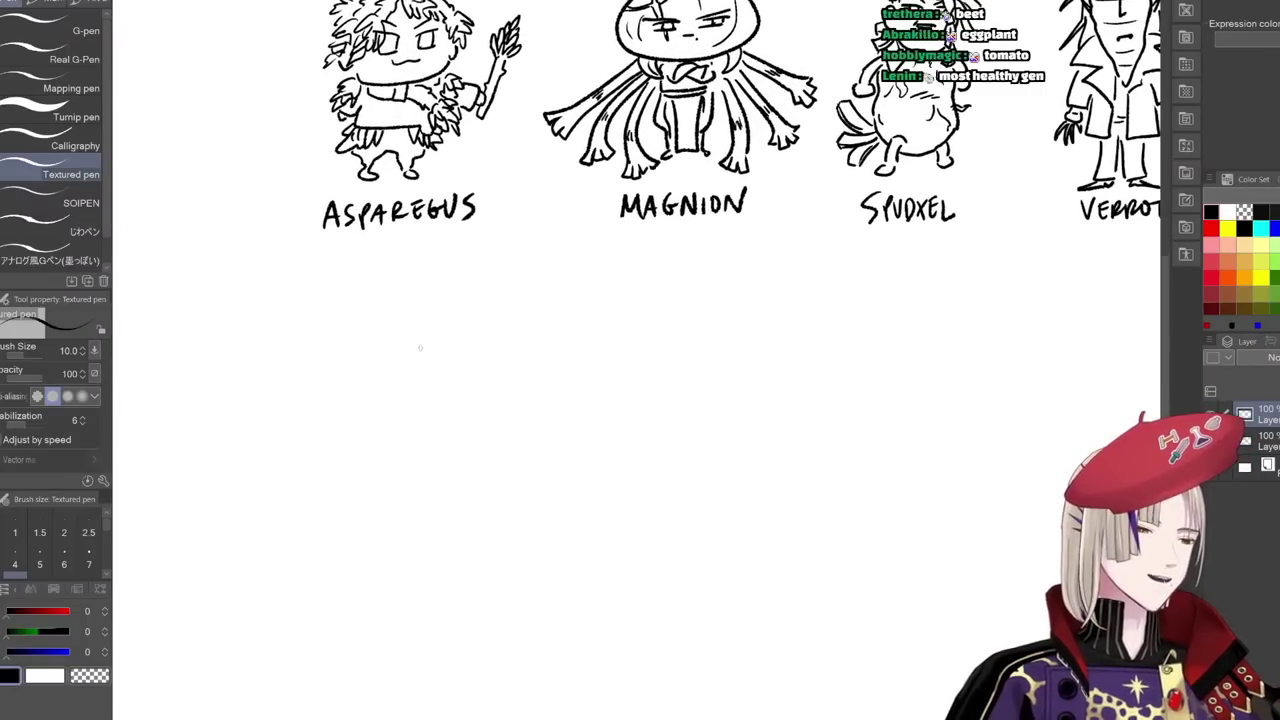
pyautogui.moveTo(364, 343)
pyautogui.mouseDown()
pyautogui.moveTo(338, 402)
pyautogui.moveTo(379, 494)
pyautogui.moveTo(424, 418)
pyautogui.mouseUp()
pyautogui.hotkey('ctrl', 'z')
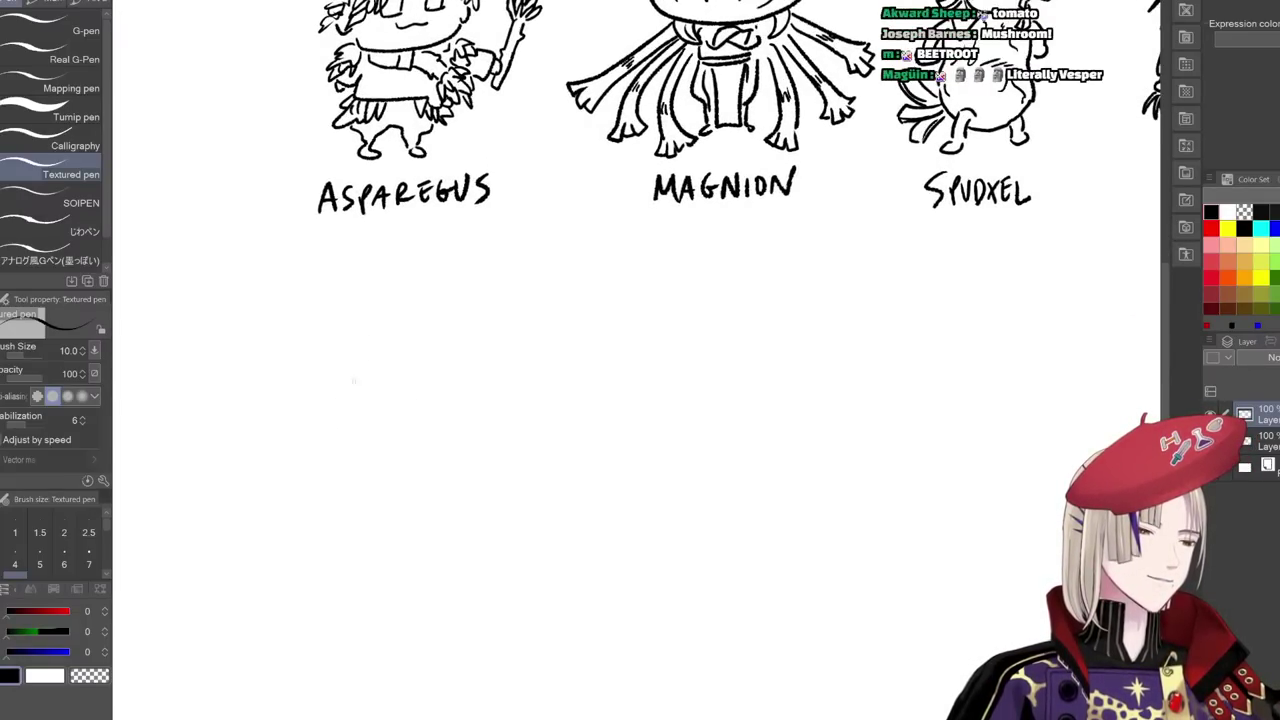
pyautogui.moveTo(354, 377)
pyautogui.mouseDown()
pyautogui.moveTo(303, 445)
pyautogui.moveTo(369, 471)
pyautogui.moveTo(410, 426)
pyautogui.moveTo(389, 370)
pyautogui.moveTo(362, 369)
pyautogui.moveTo(391, 316)
pyautogui.moveTo(356, 351)
pyautogui.moveTo(344, 318)
pyautogui.moveTo(343, 337)
pyautogui.moveTo(262, 338)
pyautogui.mouseUp()
pyautogui.hotkey('ctrl', 'z')
pyautogui.hotkey('ctrl', 'z')
pyautogui.hotkey('ctrl', 'z')
pyautogui.hotkey('ctrl', 'z')
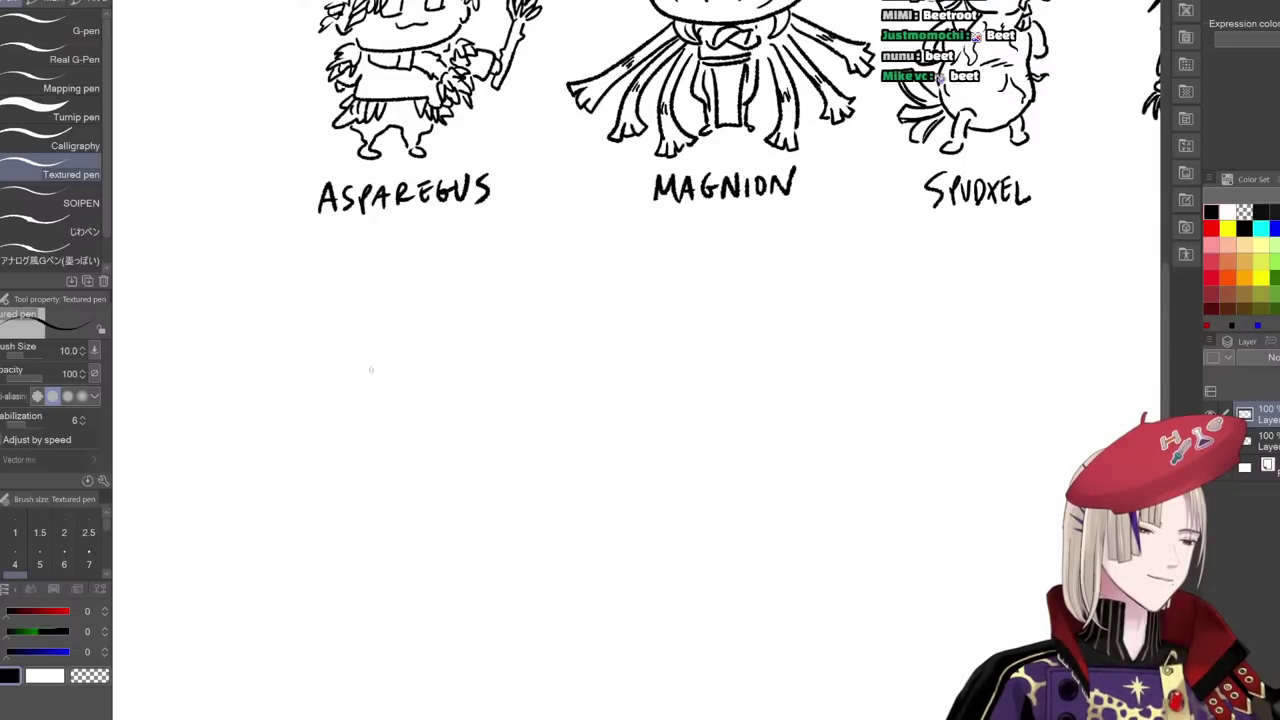
pyautogui.moveTo(354, 345)
pyautogui.mouseDown()
pyautogui.moveTo(323, 412)
pyautogui.moveTo(378, 525)
pyautogui.moveTo(410, 431)
pyautogui.moveTo(373, 368)
pyautogui.moveTo(316, 402)
pyautogui.moveTo(384, 447)
pyautogui.moveTo(424, 367)
pyautogui.moveTo(358, 351)
pyautogui.mouseUp()
pyautogui.hotkey('ctrl', 'z')
pyautogui.hotkey('ctrl', 'z')
pyautogui.hotkey('ctrl', 'z')
pyautogui.hotkey('ctrl', 'z')
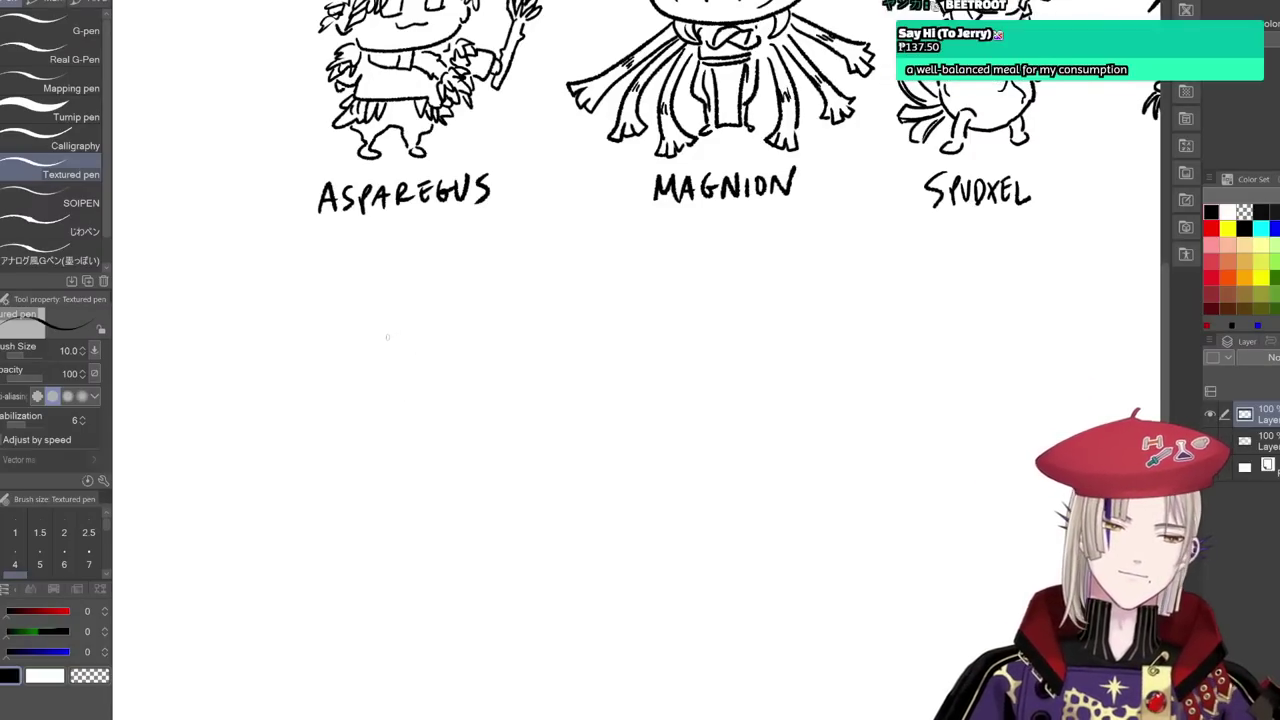
pyautogui.moveTo(414, 419); pyautogui.dragTo(423, 414)
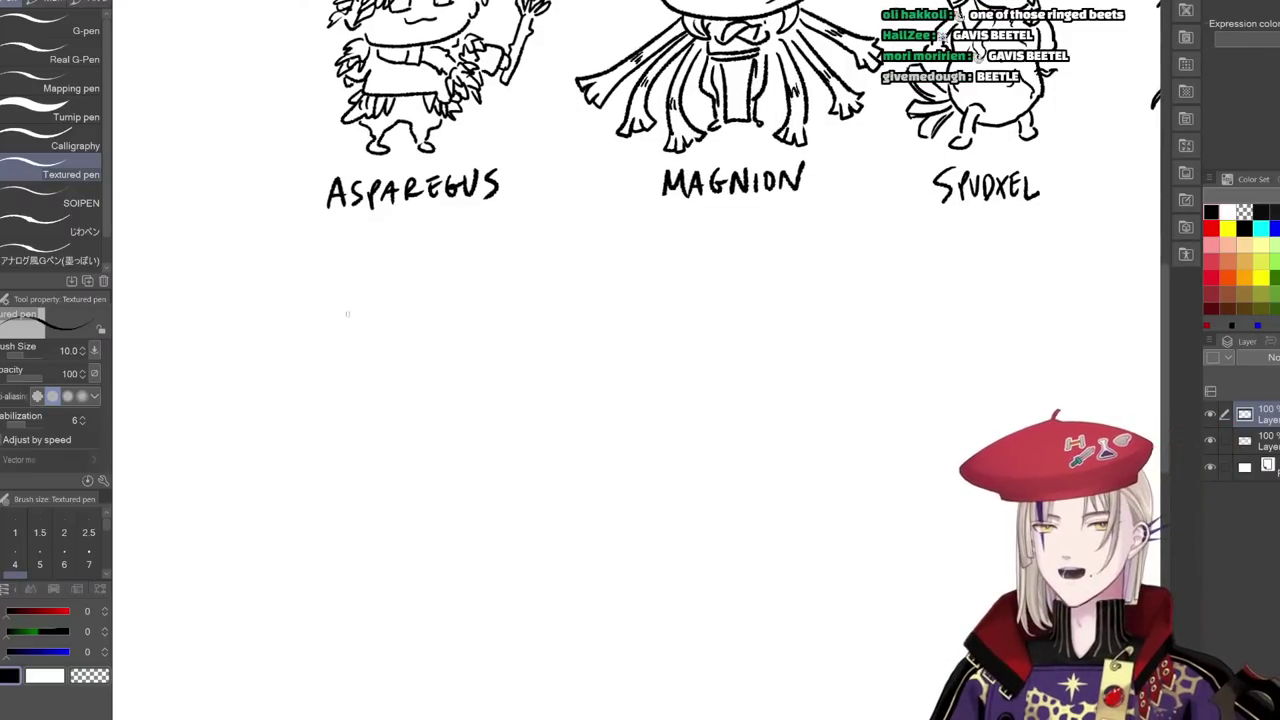
pyautogui.moveTo(634, 432); pyautogui.dragTo(452, 552)
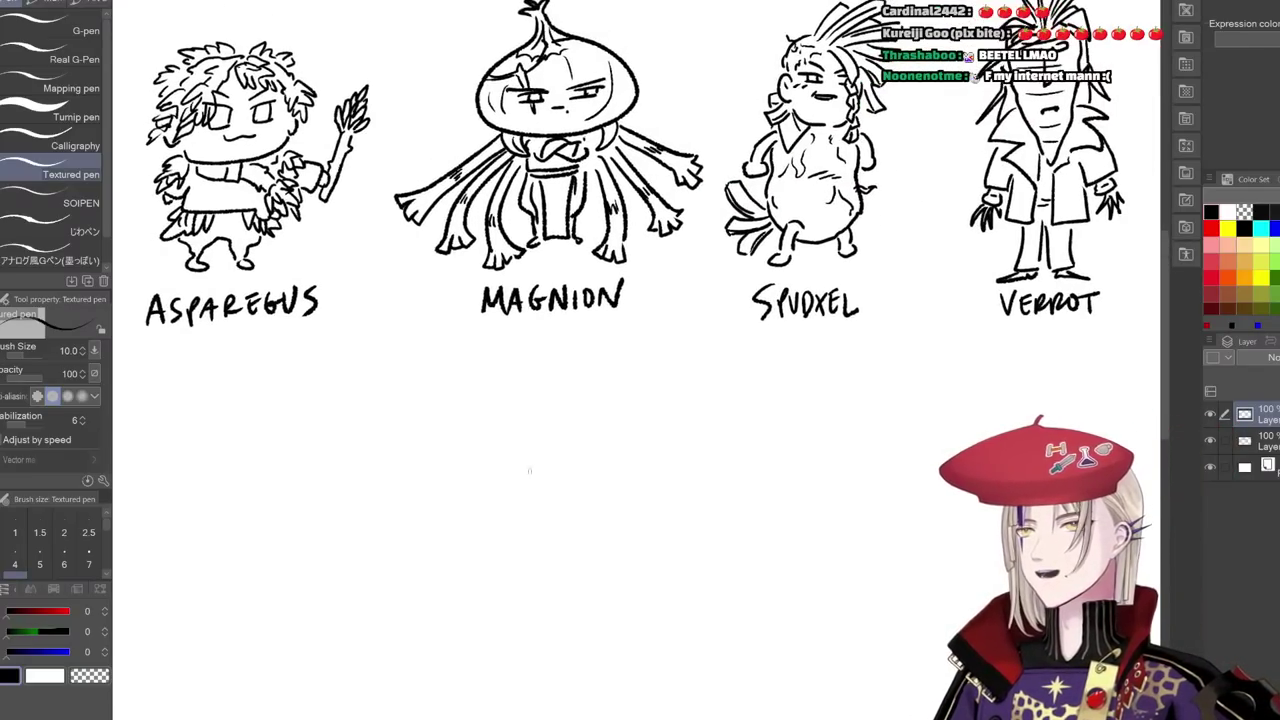
pyautogui.moveTo(550, 399); pyautogui.dragTo(505, 485)
pyautogui.moveTo(589, 497); pyautogui.dragTo(535, 505)
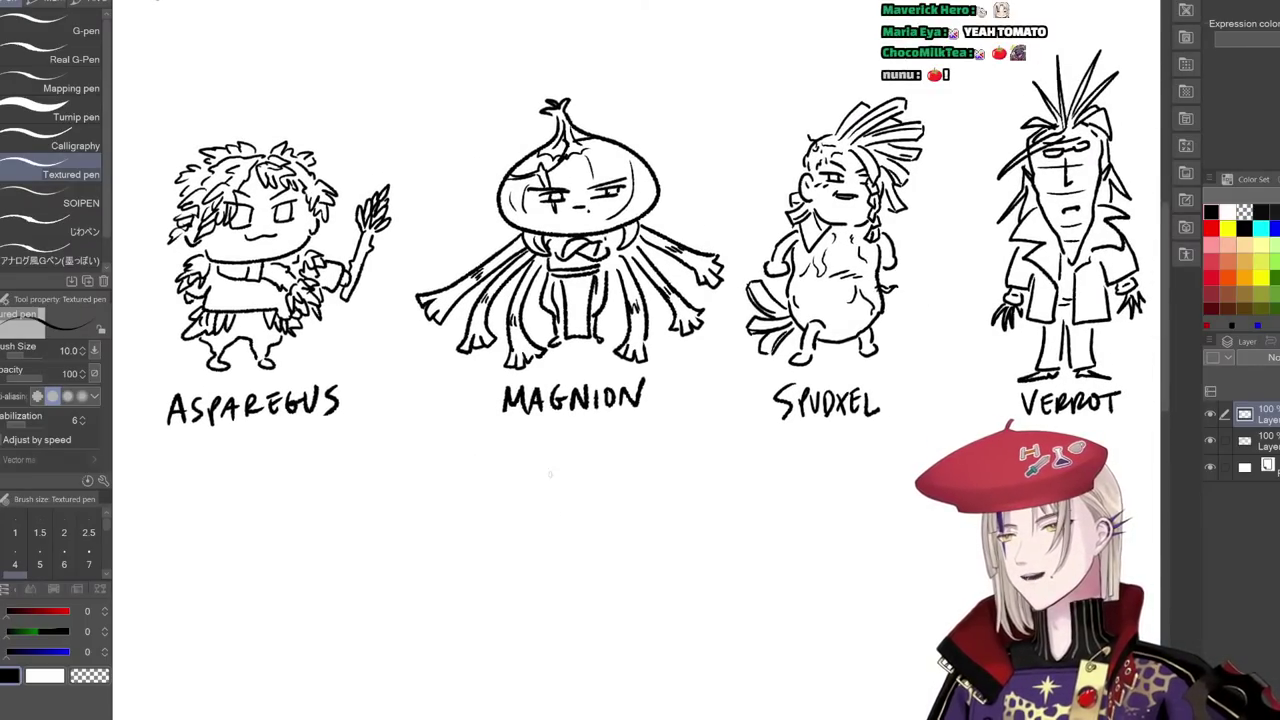
pyautogui.moveTo(462, 556)
pyautogui.mouseDown()
pyautogui.moveTo(583, 457)
pyautogui.moveTo(480, 500)
pyautogui.moveTo(530, 463)
pyautogui.mouseUp()
pyautogui.scroll(-1, 476, 489)
pyautogui.scroll(5, 475, 484)
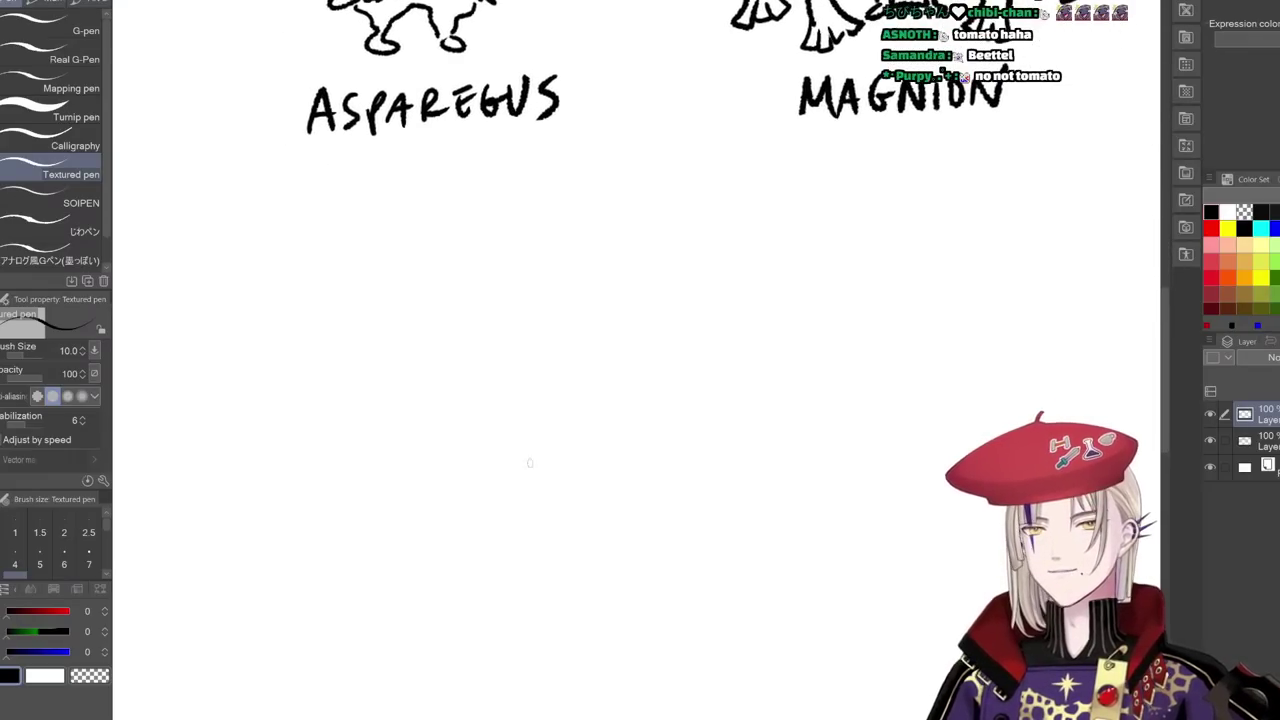
pyautogui.moveTo(421, 295)
pyautogui.mouseDown()
pyautogui.moveTo(374, 284)
pyautogui.moveTo(289, 306)
pyautogui.moveTo(292, 400)
pyautogui.mouseUp()
pyautogui.hotkey('ctrl', 'z')
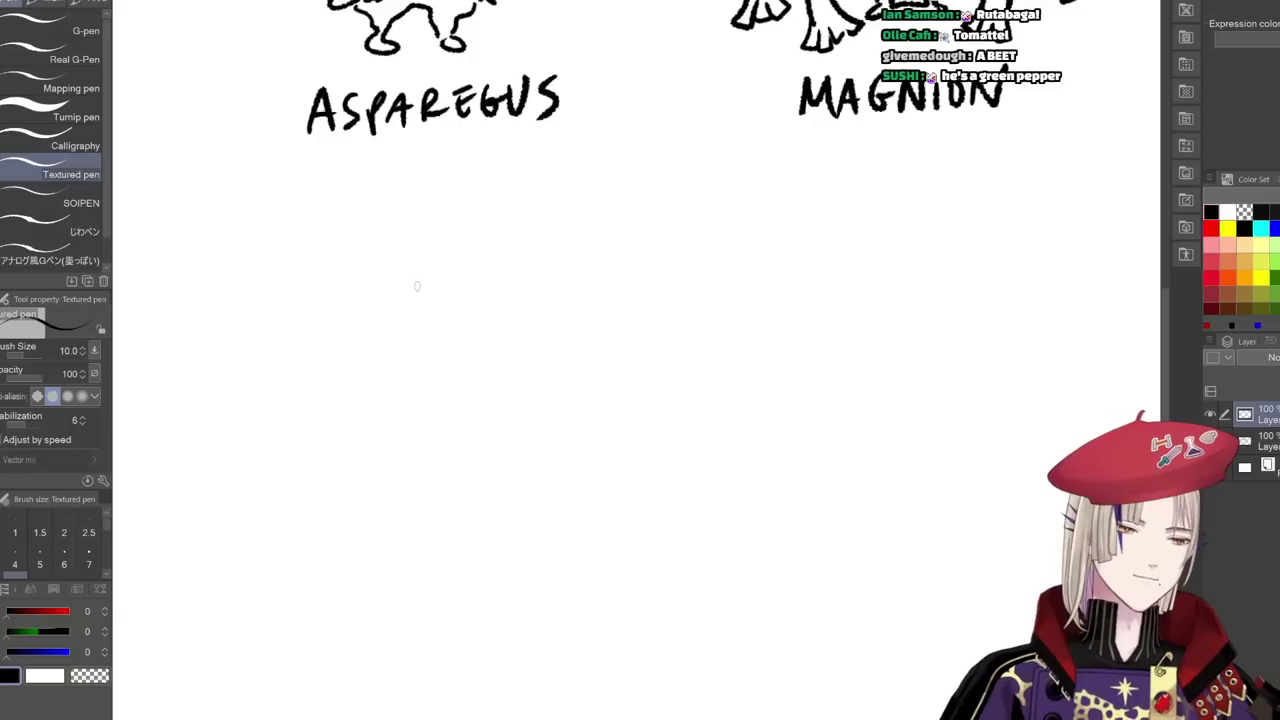
pyautogui.moveTo(379, 265)
pyautogui.mouseDown()
pyautogui.moveTo(296, 357)
pyautogui.moveTo(435, 394)
pyautogui.moveTo(408, 266)
pyautogui.mouseUp()
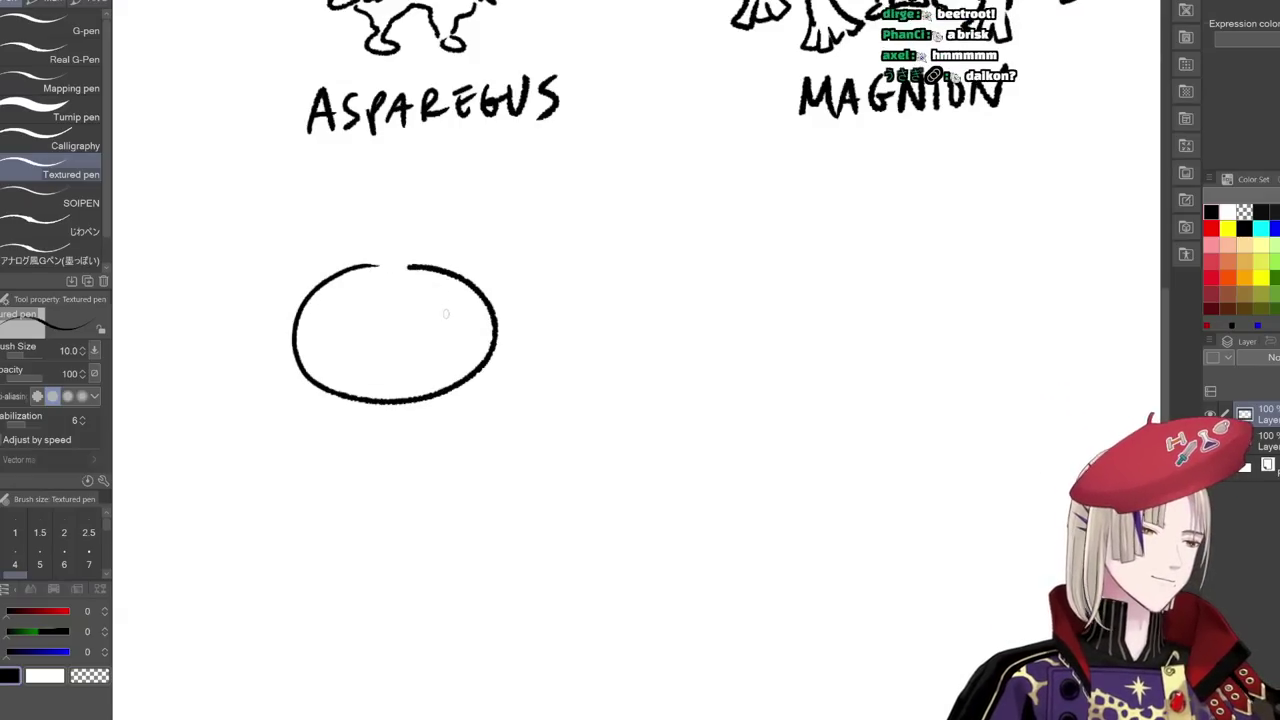
pyautogui.hotkey('ctrl', 'z')
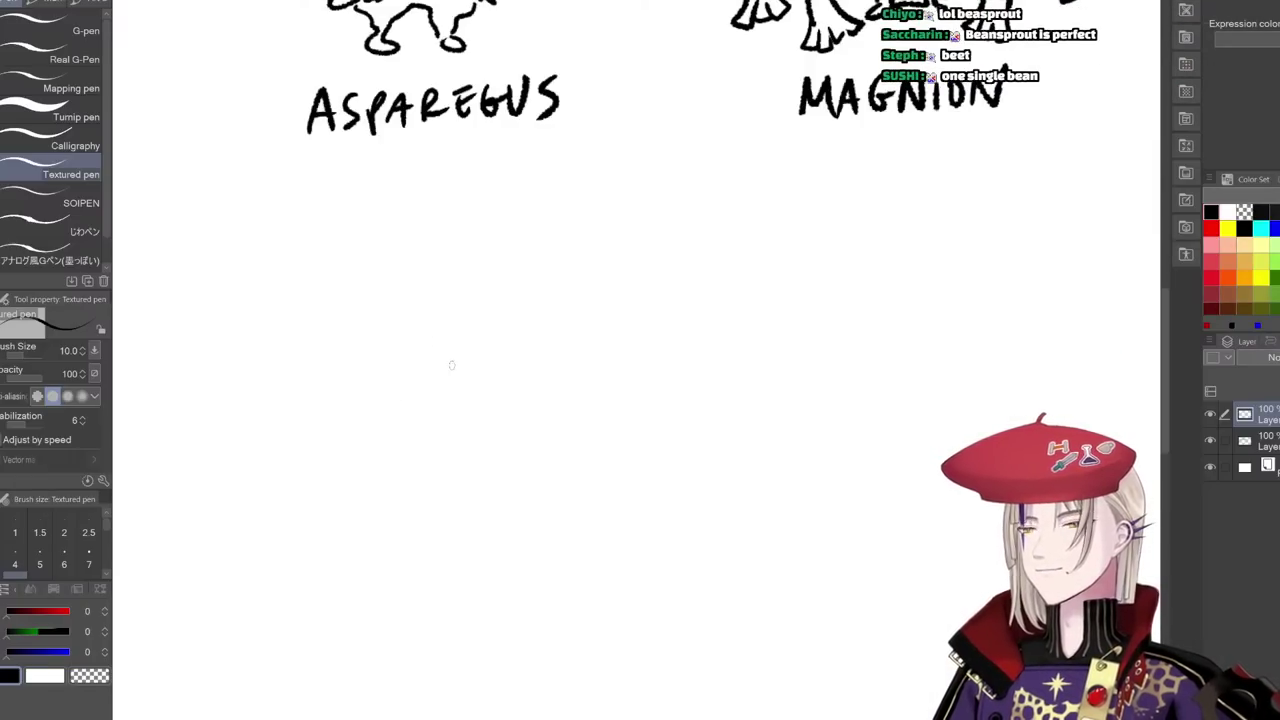
# - Draw a tall tilted top hat with a thin slanted brim and a small pointed star tuft below the ASPAREGUS label
pyautogui.moveTo(386, 351); pyautogui.dragTo(400, 309)
pyautogui.scroll(2, 408, 312)
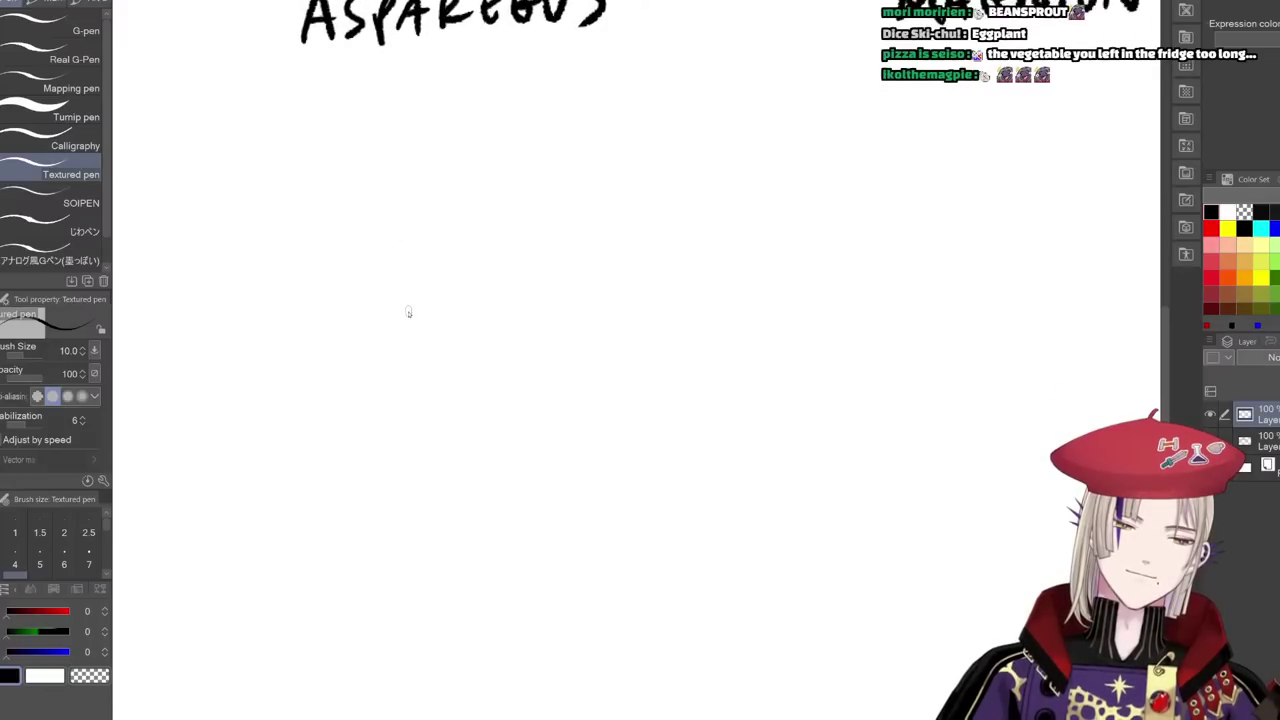
pyautogui.scroll(1, 408, 313)
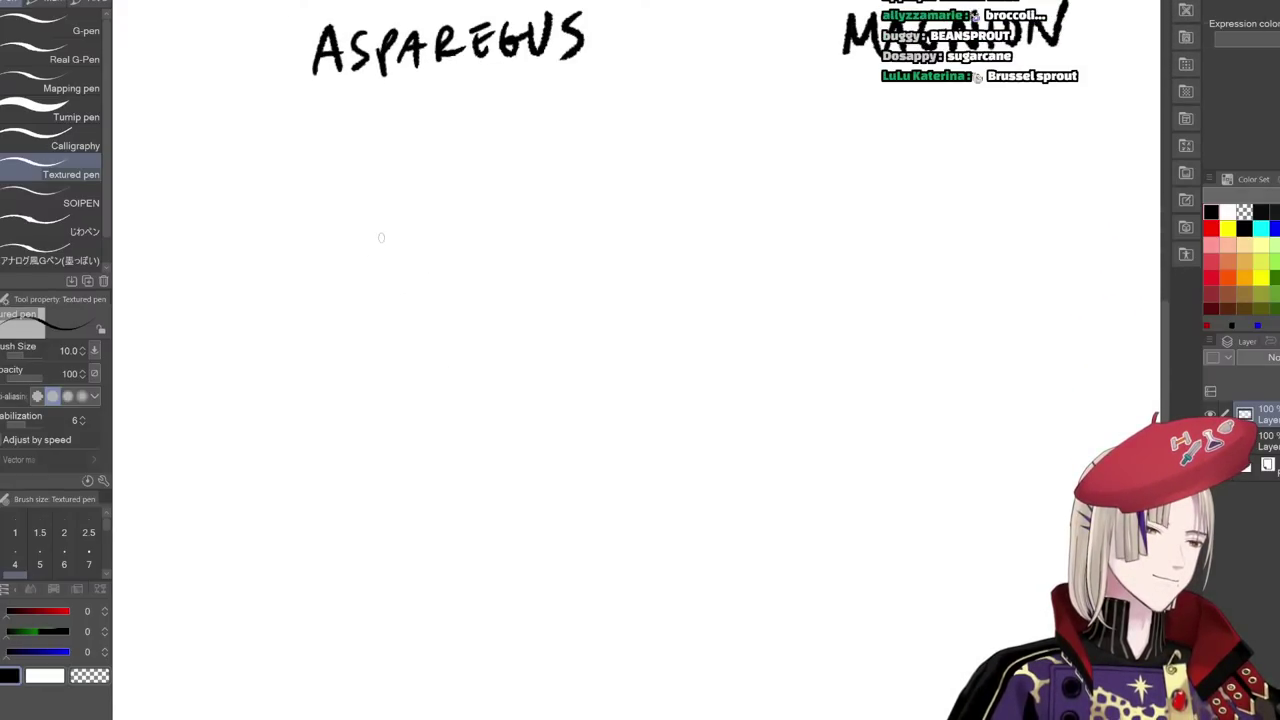
pyautogui.moveTo(362, 248)
pyautogui.mouseDown()
pyautogui.moveTo(394, 256)
pyautogui.moveTo(459, 219)
pyautogui.mouseUp()
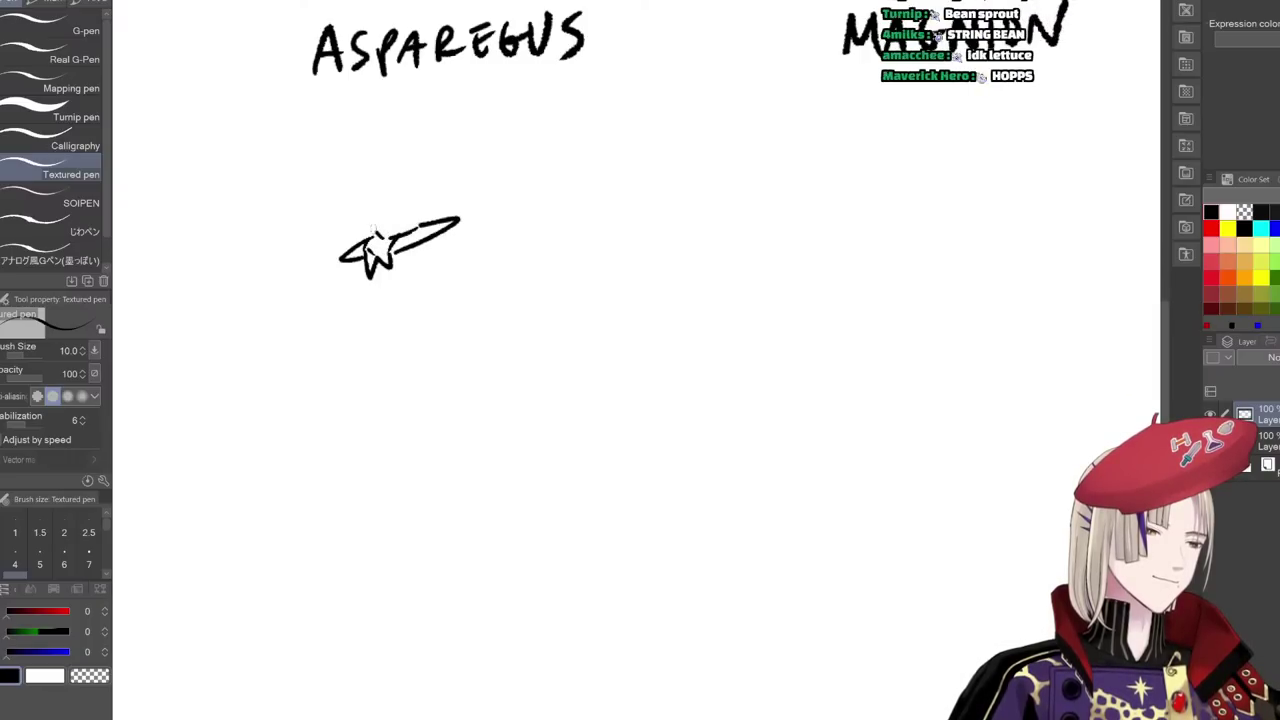
pyautogui.moveTo(375, 234)
pyautogui.mouseDown()
pyautogui.moveTo(427, 122)
pyautogui.moveTo(425, 218)
pyautogui.mouseUp()
pyautogui.moveTo(345, 152); pyautogui.dragTo(420, 136)
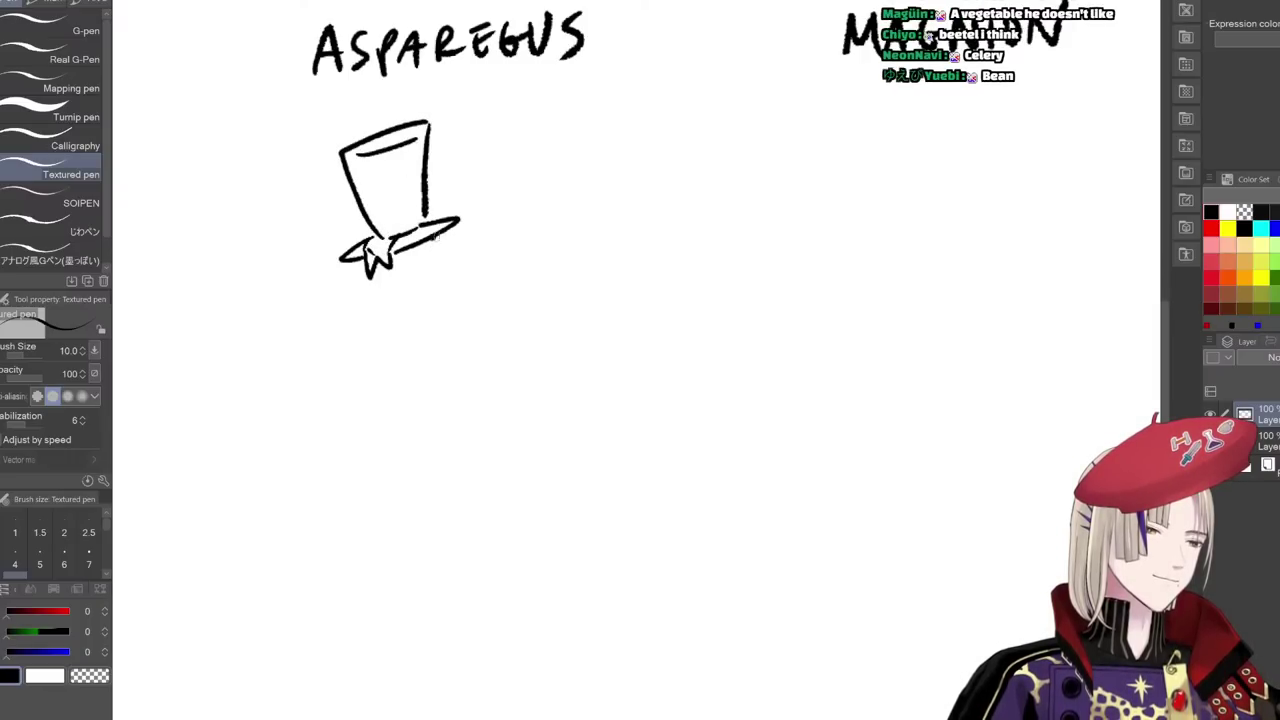
# - Draw a thin curved beansprout head with a bean tip and tiny face under the hat, plus flicked hair, a frilled collar and a flared coat
pyautogui.moveTo(432, 234)
pyautogui.mouseDown()
pyautogui.moveTo(479, 242)
pyautogui.moveTo(399, 265)
pyautogui.moveTo(405, 293)
pyautogui.moveTo(436, 297)
pyautogui.moveTo(423, 324)
pyautogui.moveTo(441, 318)
pyautogui.moveTo(431, 365)
pyautogui.moveTo(463, 352)
pyautogui.moveTo(414, 372)
pyautogui.moveTo(408, 404)
pyautogui.mouseUp()
pyautogui.moveTo(426, 376)
pyautogui.mouseDown()
pyautogui.moveTo(420, 406)
pyautogui.moveTo(396, 420)
pyautogui.mouseUp()
pyautogui.moveTo(400, 422)
pyautogui.mouseDown()
pyautogui.moveTo(434, 422)
pyautogui.moveTo(394, 426)
pyautogui.moveTo(386, 482)
pyautogui.mouseUp()
pyautogui.moveTo(410, 432)
pyautogui.mouseDown()
pyautogui.moveTo(412, 486)
pyautogui.moveTo(448, 482)
pyautogui.mouseUp()
pyautogui.moveTo(436, 432); pyautogui.dragTo(446, 480)
pyautogui.moveTo(452, 350); pyautogui.dragTo(476, 402)
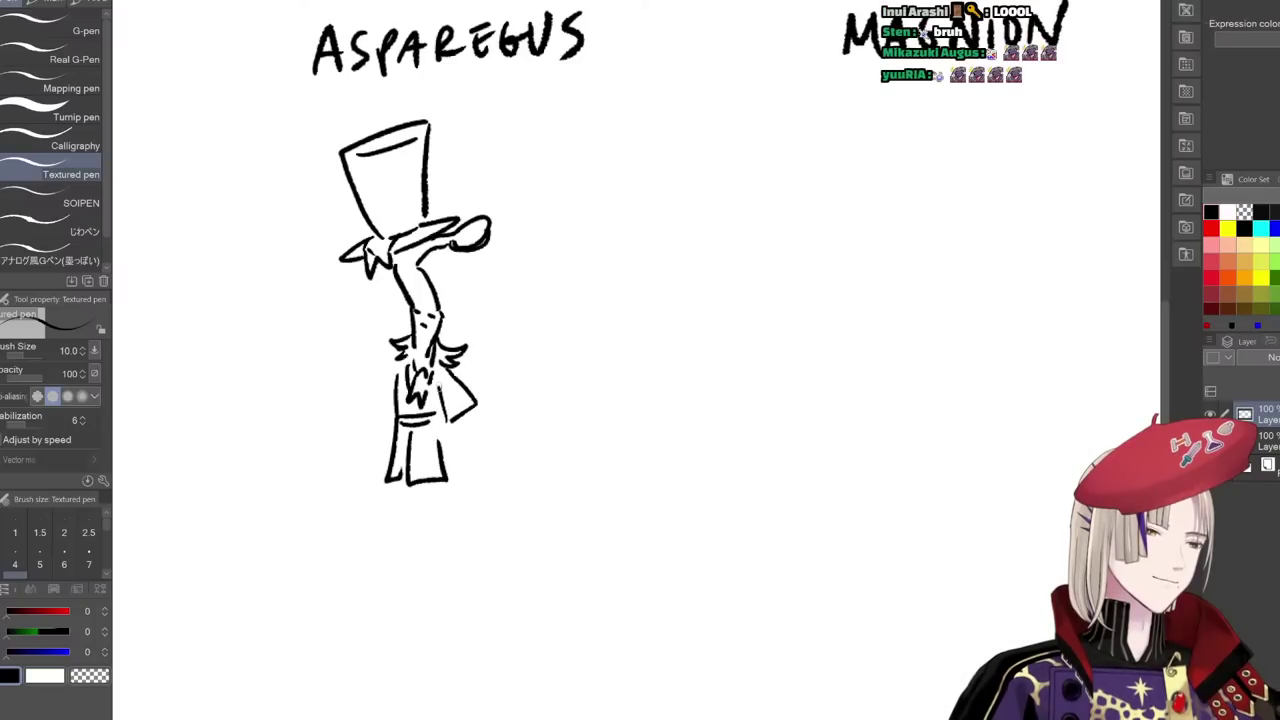
# - Add the beansprout character's thin arms with small dark hands, and two narrow legs ending in pointed shoes
pyautogui.moveTo(398, 358); pyautogui.dragTo(378, 402)
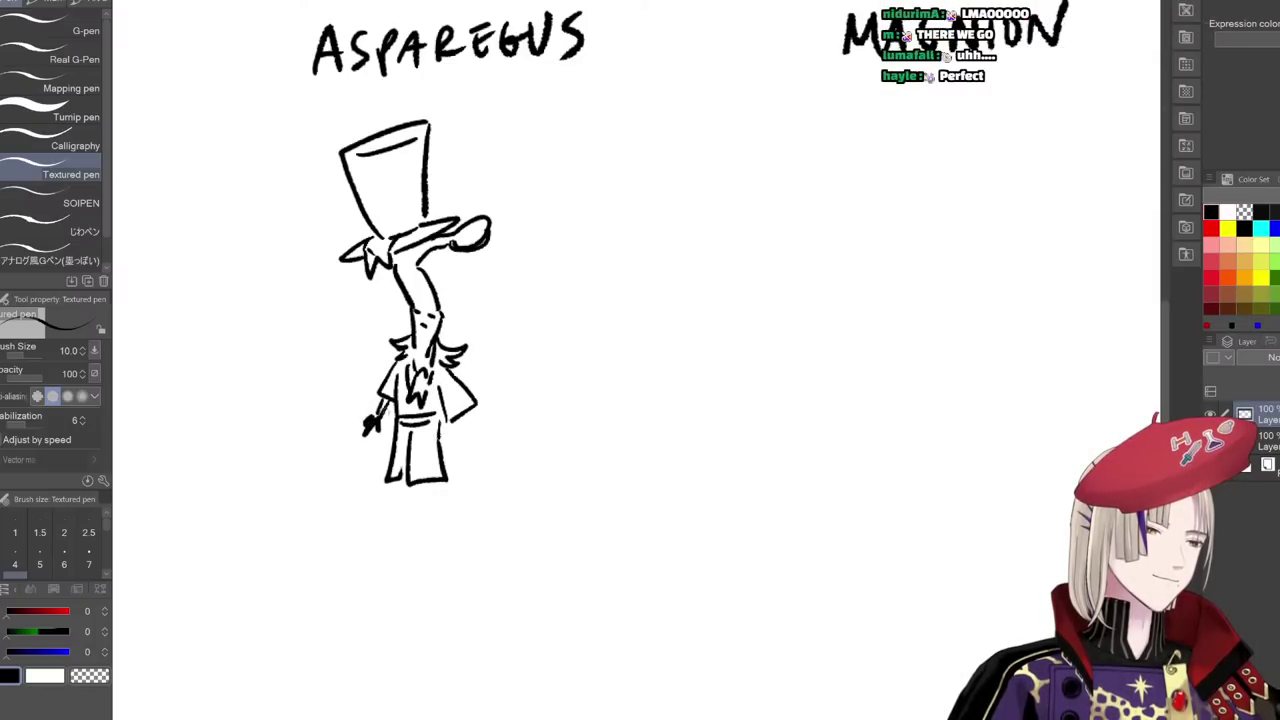
pyautogui.moveTo(460, 416); pyautogui.dragTo(472, 446)
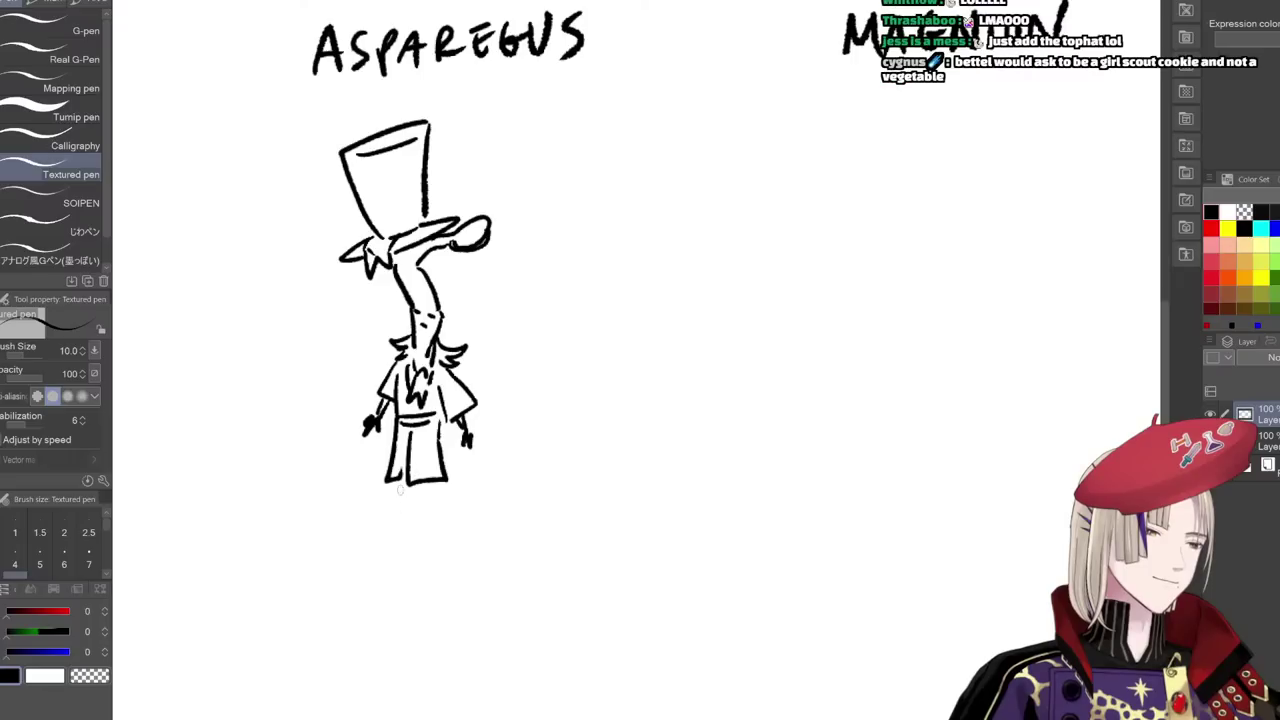
pyautogui.moveTo(396, 487)
pyautogui.mouseDown()
pyautogui.moveTo(398, 525)
pyautogui.moveTo(418, 550)
pyautogui.mouseUp()
pyautogui.moveTo(430, 484)
pyautogui.mouseDown()
pyautogui.moveTo(419, 547)
pyautogui.moveTo(431, 542)
pyautogui.moveTo(421, 569)
pyautogui.moveTo(441, 562)
pyautogui.moveTo(378, 570)
pyautogui.mouseUp()
# - Draw vertical stripes down the front of the beansprout character's top hat
pyautogui.moveTo(376, 158); pyautogui.dragTo(378, 228)
pyautogui.moveTo(390, 158)
pyautogui.mouseDown()
pyautogui.moveTo(392, 230)
pyautogui.moveTo(404, 230)
pyautogui.mouseUp()
pyautogui.moveTo(415, 154); pyautogui.dragTo(416, 218)
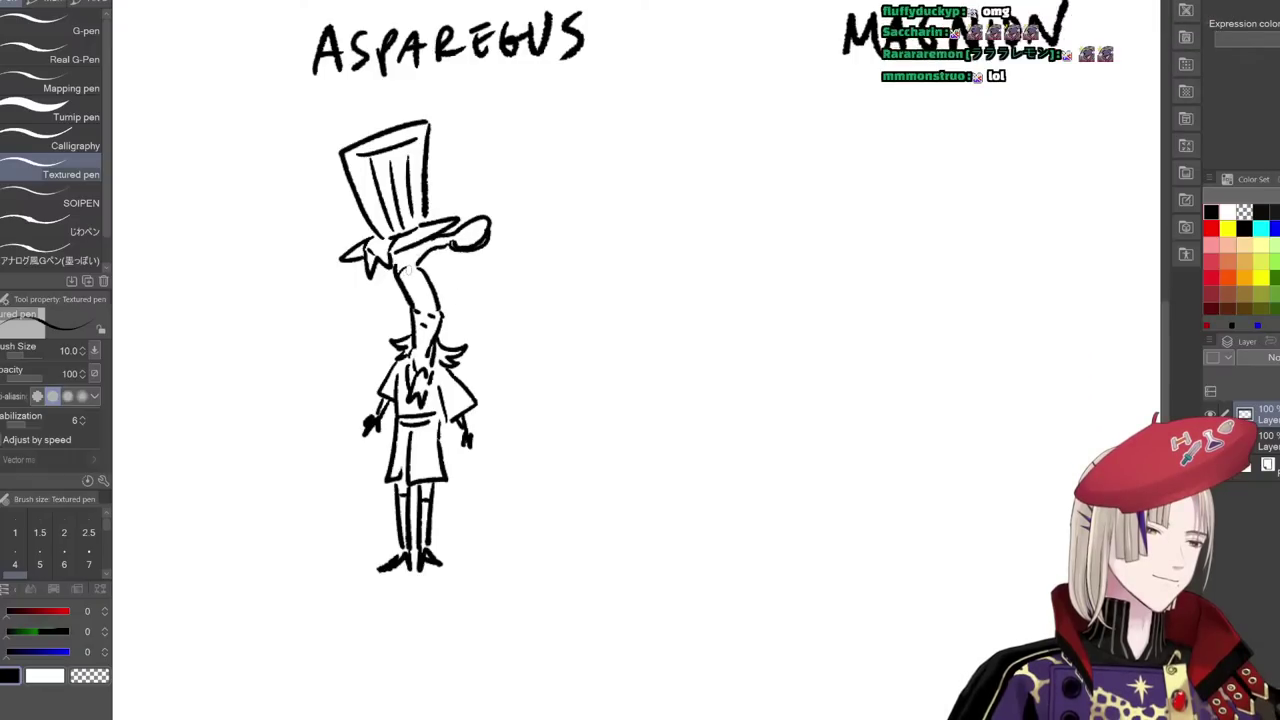
# - Handwrite the label "GAVIS BEANSPROUT" under the beansprout character's feet
pyautogui.moveTo(452, 570); pyautogui.dragTo(485, 420)
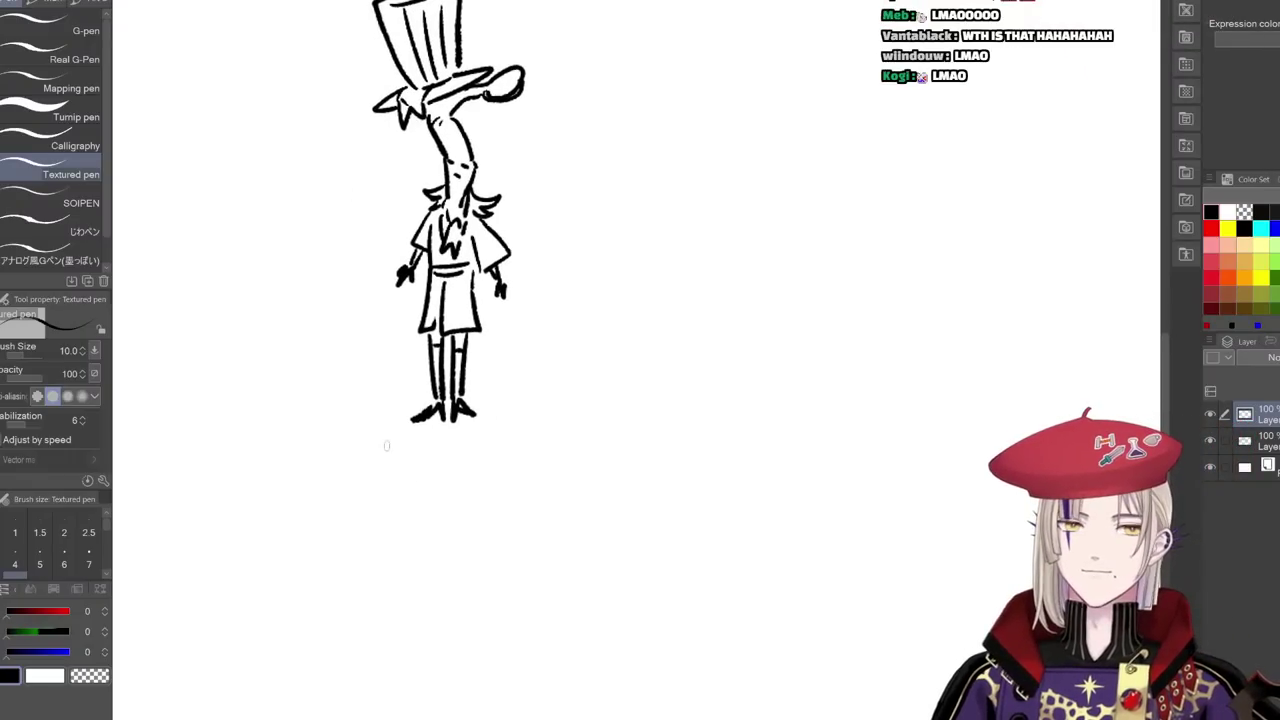
pyautogui.moveTo(327, 452)
pyautogui.mouseDown()
pyautogui.moveTo(318, 484)
pyautogui.moveTo(329, 492)
pyautogui.mouseUp()
pyautogui.moveTo(338, 490)
pyautogui.mouseDown()
pyautogui.moveTo(353, 495)
pyautogui.moveTo(352, 479)
pyautogui.mouseUp()
pyautogui.moveTo(357, 461); pyautogui.dragTo(373, 458)
pyautogui.moveTo(379, 457)
pyautogui.mouseDown()
pyautogui.moveTo(380, 483)
pyautogui.moveTo(437, 497)
pyautogui.mouseUp()
pyautogui.moveTo(433, 460)
pyautogui.mouseDown()
pyautogui.moveTo(443, 492)
pyautogui.moveTo(480, 452)
pyautogui.moveTo(500, 491)
pyautogui.moveTo(498, 475)
pyautogui.mouseUp()
pyautogui.moveTo(505, 463)
pyautogui.mouseDown()
pyautogui.moveTo(506, 490)
pyautogui.moveTo(525, 448)
pyautogui.mouseUp()
pyautogui.moveTo(545, 456)
pyautogui.mouseDown()
pyautogui.moveTo(534, 483)
pyautogui.moveTo(557, 486)
pyautogui.mouseUp()
pyautogui.moveTo(555, 455); pyautogui.dragTo(576, 483)
pyautogui.moveTo(576, 453)
pyautogui.mouseDown()
pyautogui.moveTo(599, 478)
pyautogui.moveTo(606, 453)
pyautogui.mouseUp()
pyautogui.moveTo(614, 451); pyautogui.dragTo(650, 485)
pyautogui.moveTo(636, 453)
pyautogui.mouseDown()
pyautogui.moveTo(668, 449)
pyautogui.moveTo(528, 447)
pyautogui.mouseUp()
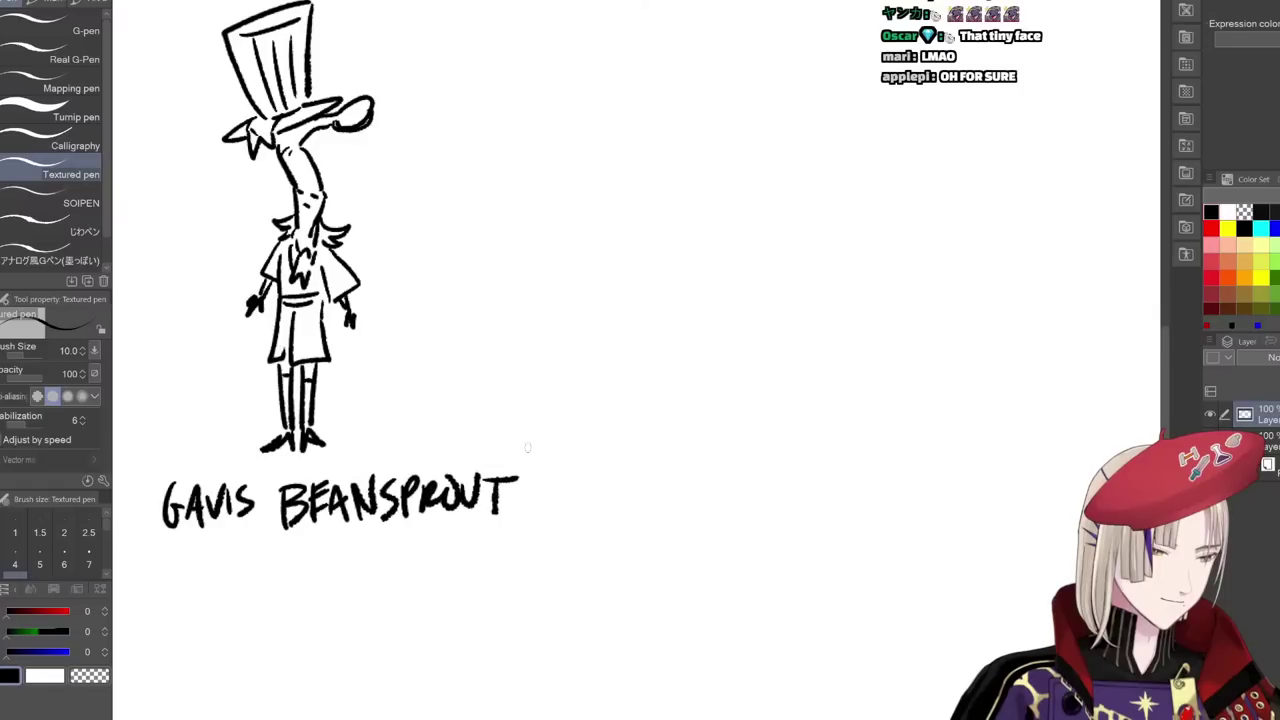
# - Draw a round tomato body with a small leafy crown beside the beansprout character, below the MAGNION label
pyautogui.scroll(-2, 527, 448)
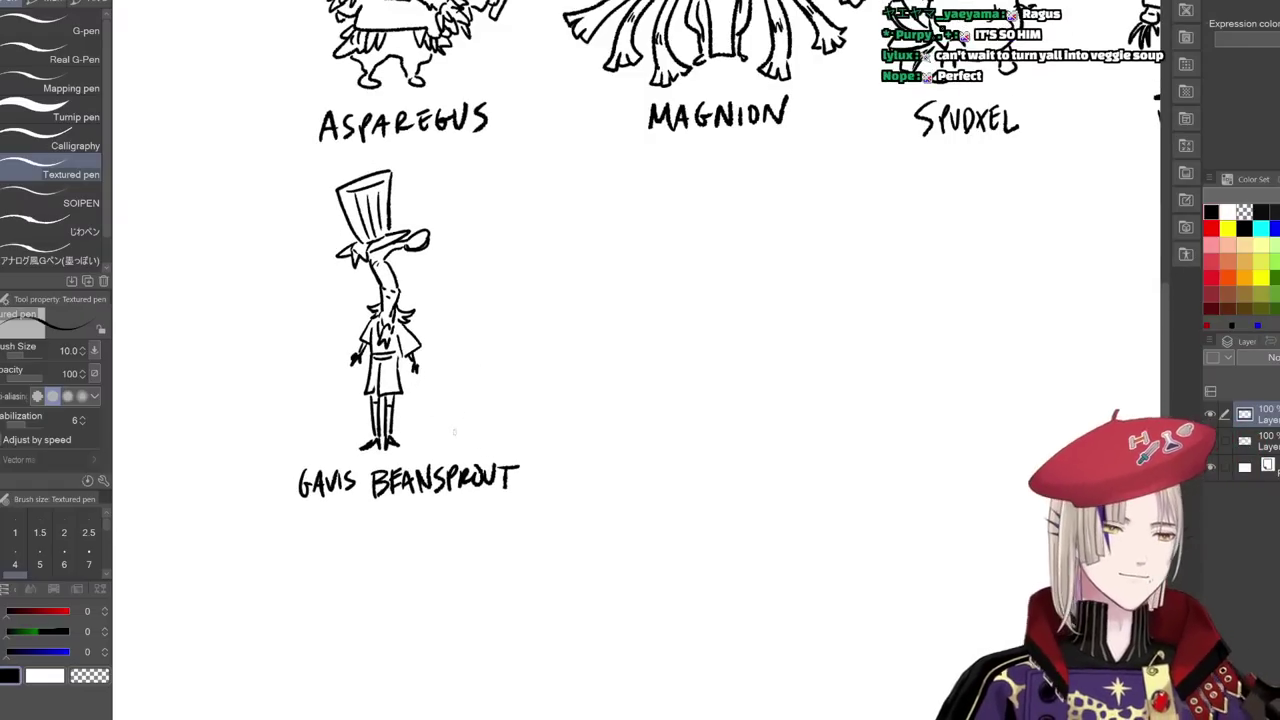
pyautogui.moveTo(537, 502); pyautogui.dragTo(539, 570)
pyautogui.moveTo(779, 485); pyautogui.dragTo(630, 495)
pyautogui.scroll(-1, 740, 492)
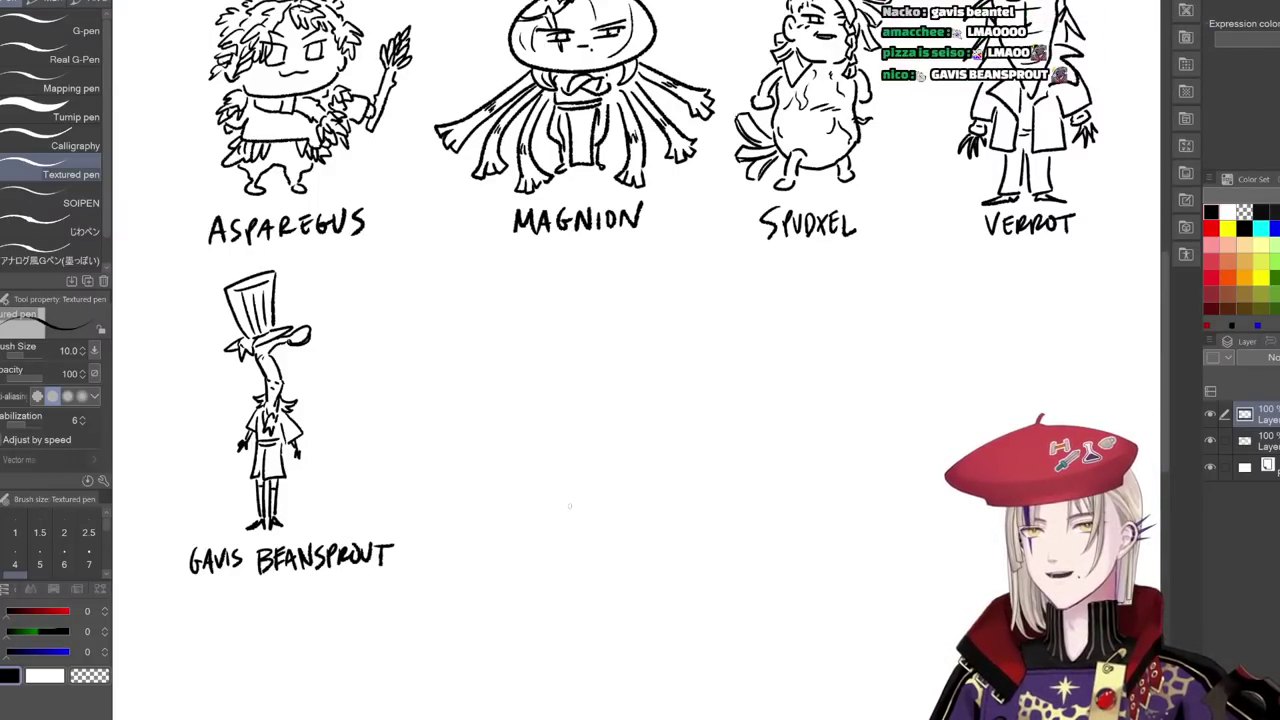
pyautogui.moveTo(573, 564); pyautogui.dragTo(567, 547)
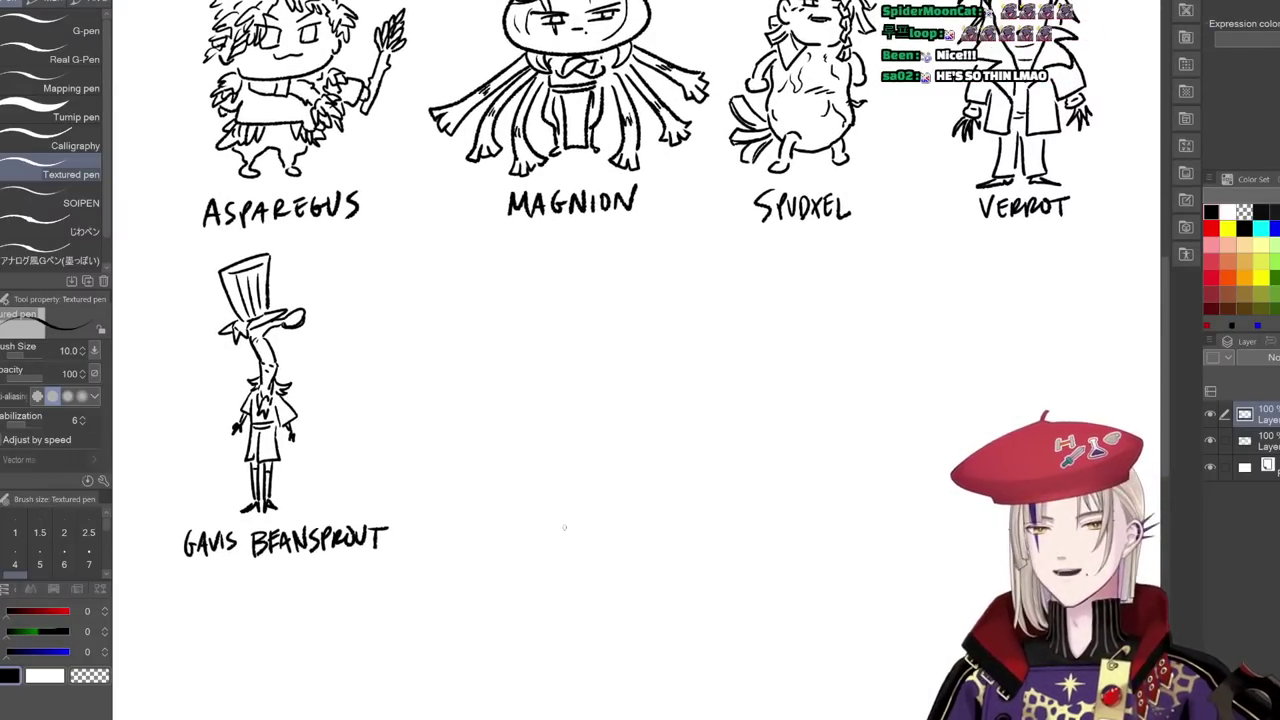
pyautogui.scroll(2, 564, 526)
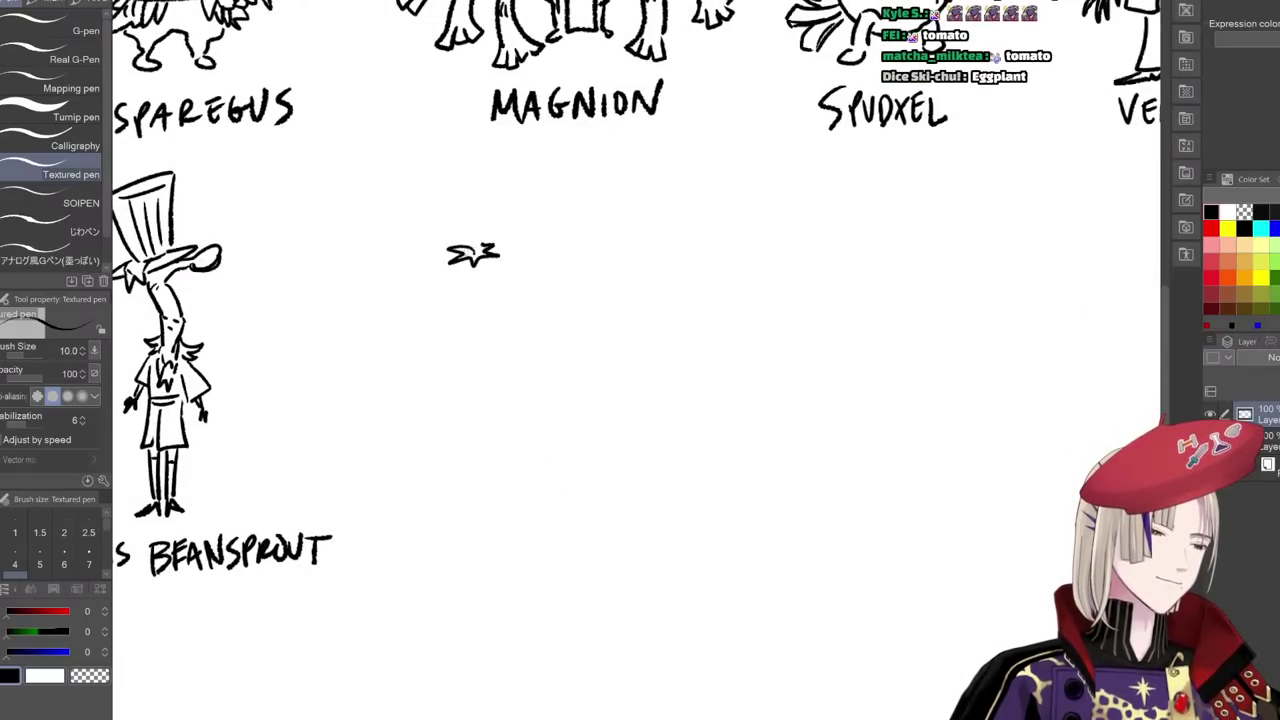
pyautogui.moveTo(444, 253)
pyautogui.mouseDown()
pyautogui.moveTo(423, 382)
pyautogui.moveTo(564, 268)
pyautogui.moveTo(508, 238)
pyautogui.moveTo(421, 391)
pyautogui.moveTo(586, 262)
pyautogui.moveTo(490, 241)
pyautogui.mouseUp()
pyautogui.hotkey('ctrl', 'z')
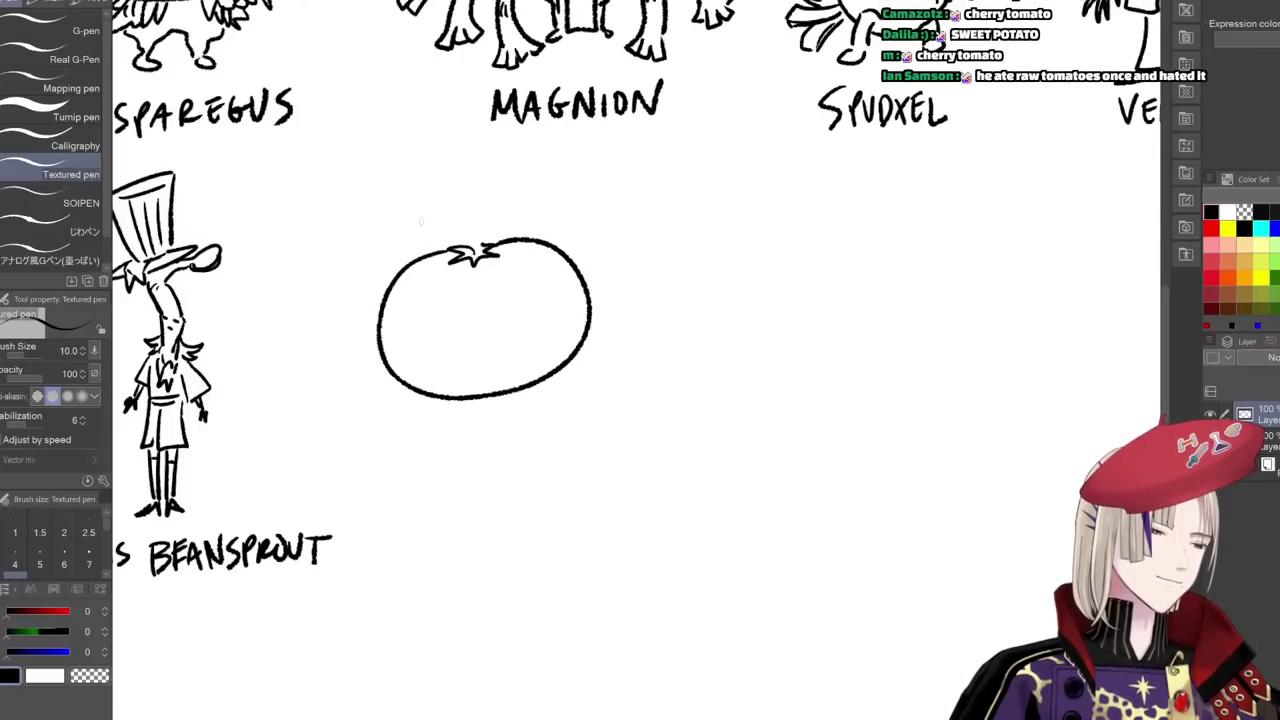
# - Draw two slanted floating plates with concentric ovals above the tomato, and a curling tail with an arrow-shaped tip below it
pyautogui.moveTo(426, 229); pyautogui.dragTo(424, 240)
pyautogui.moveTo(400, 261)
pyautogui.mouseDown()
pyautogui.moveTo(440, 228)
pyautogui.moveTo(346, 255)
pyautogui.moveTo(402, 262)
pyautogui.mouseUp()
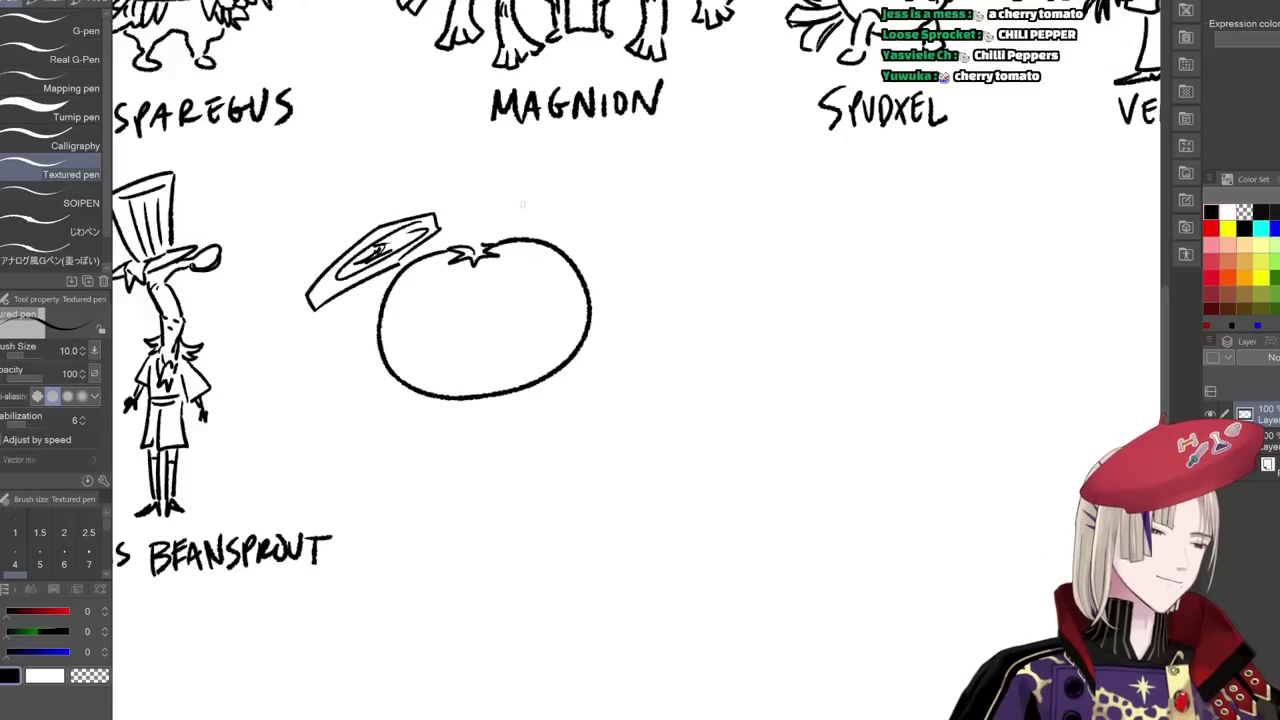
pyautogui.moveTo(603, 210)
pyautogui.mouseDown()
pyautogui.moveTo(556, 209)
pyautogui.moveTo(659, 232)
pyautogui.moveTo(600, 222)
pyautogui.mouseUp()
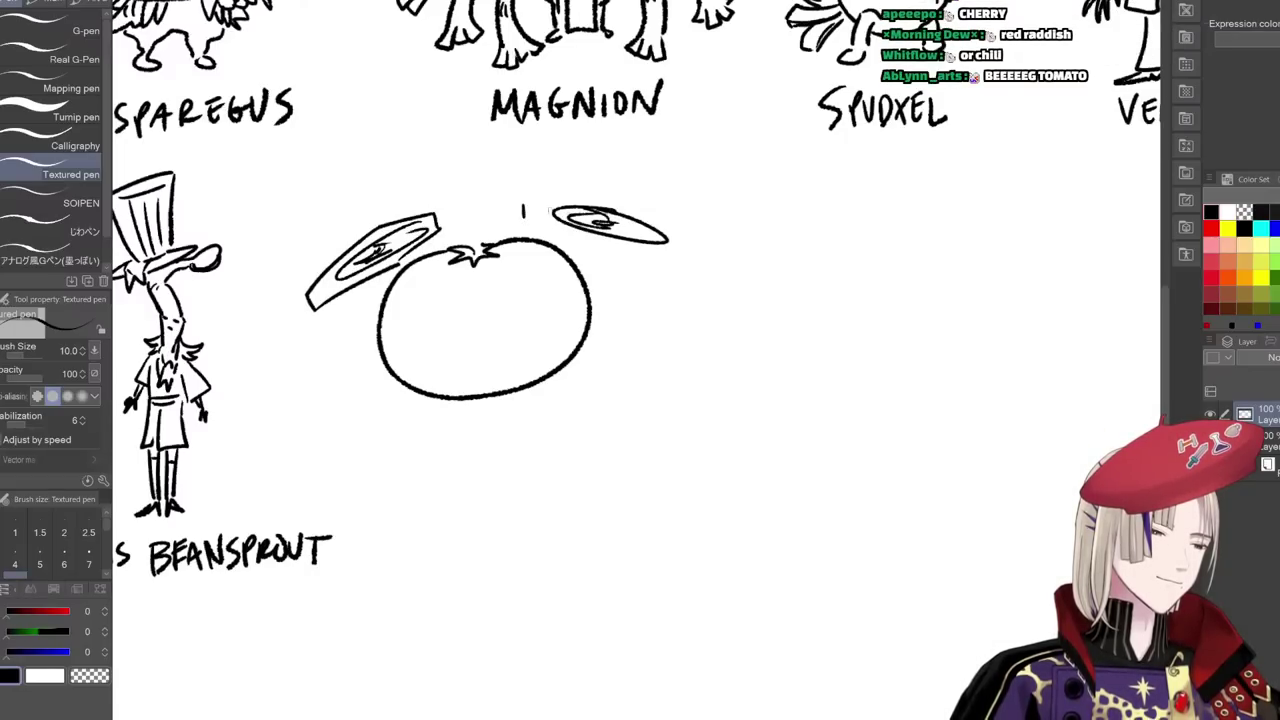
pyautogui.moveTo(522, 214)
pyautogui.mouseDown()
pyautogui.moveTo(588, 197)
pyautogui.moveTo(694, 244)
pyautogui.moveTo(556, 232)
pyautogui.mouseUp()
pyautogui.moveTo(560, 236); pyautogui.dragTo(675, 258)
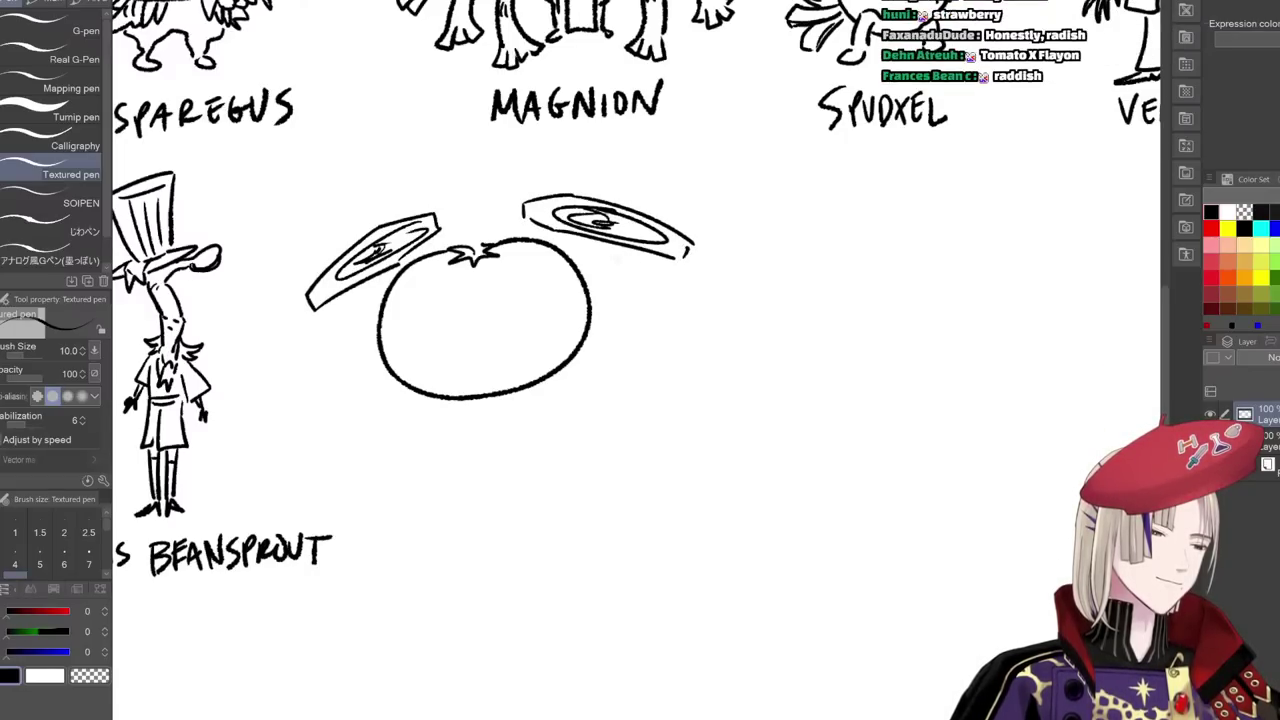
pyautogui.moveTo(566, 372)
pyautogui.mouseDown()
pyautogui.moveTo(572, 404)
pyautogui.moveTo(440, 432)
pyautogui.mouseUp()
# - Draw the tomato character's angled eyebrows and upper eyelids, and outline the half-closed iris of one eye
pyautogui.scroll(2, 438, 338)
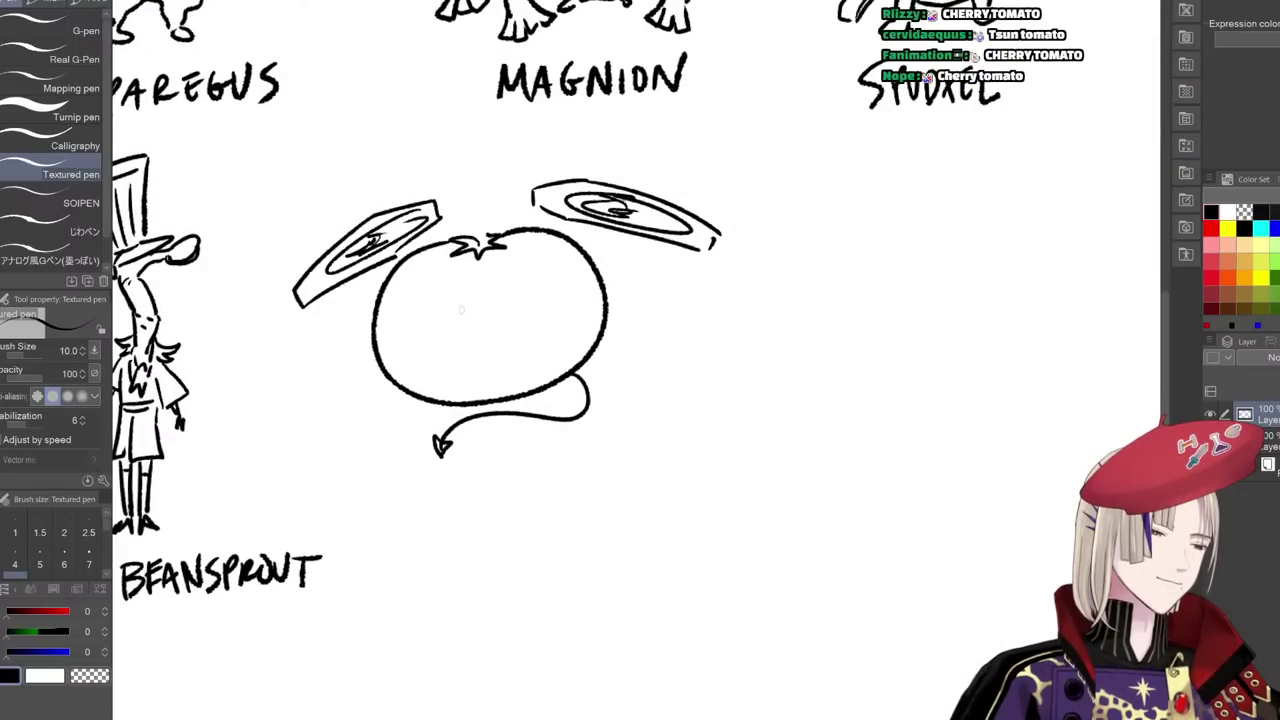
pyautogui.moveTo(494, 311); pyautogui.dragTo(546, 286)
pyautogui.moveTo(401, 305)
pyautogui.mouseDown()
pyautogui.moveTo(566, 296)
pyautogui.moveTo(460, 320)
pyautogui.mouseUp()
pyautogui.moveTo(422, 320)
pyautogui.mouseDown()
pyautogui.moveTo(424, 342)
pyautogui.moveTo(455, 336)
pyautogui.mouseUp()
pyautogui.moveTo(424, 340); pyautogui.dragTo(455, 337)
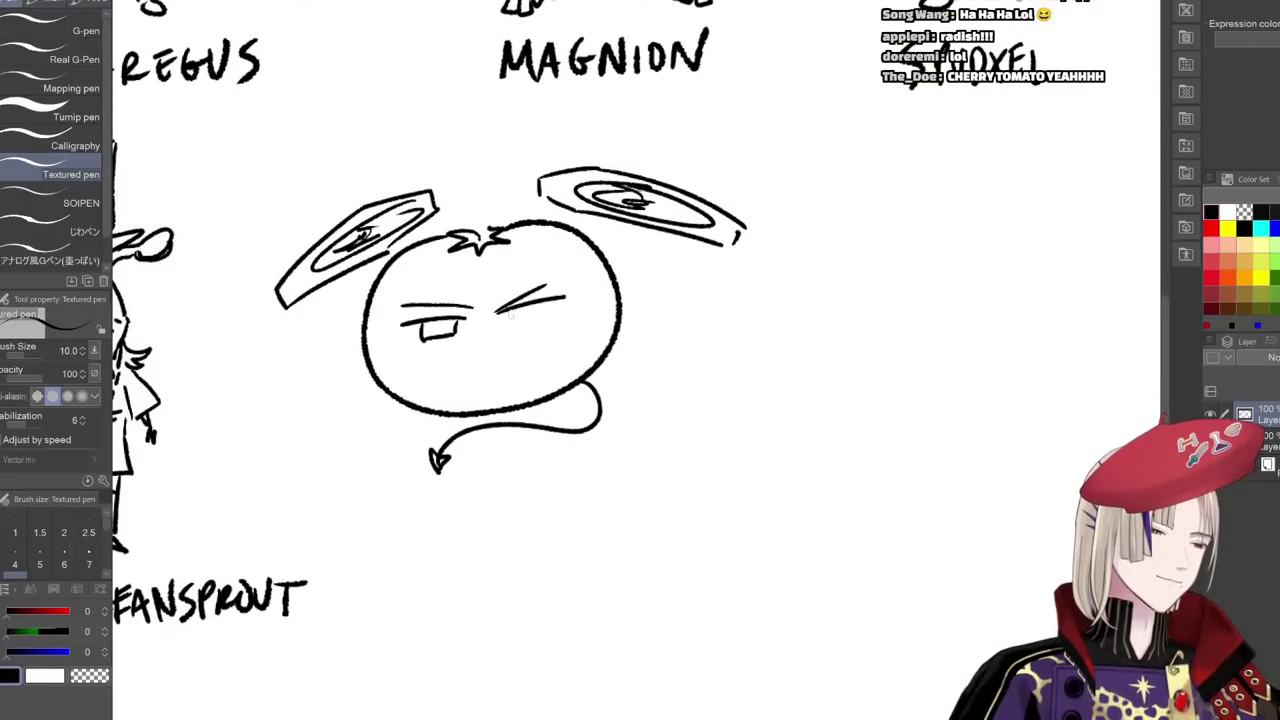
pyautogui.moveTo(514, 309); pyautogui.dragTo(517, 326)
pyautogui.moveTo(535, 301)
pyautogui.mouseDown()
pyautogui.moveTo(538, 322)
pyautogui.moveTo(553, 321)
pyautogui.mouseUp()
pyautogui.moveTo(546, 301); pyautogui.dragTo(552, 315)
pyautogui.hotkey('ctrl', 'z')
pyautogui.hotkey('ctrl', 'z')
pyautogui.hotkey('ctrl', 'z')
# - Finish the tomato character's narrowed eyes with dark pupils, and add a small open mouth and blush marks on both cheeks
pyautogui.moveTo(503, 328)
pyautogui.mouseDown()
pyautogui.moveTo(570, 316)
pyautogui.moveTo(528, 320)
pyautogui.mouseUp()
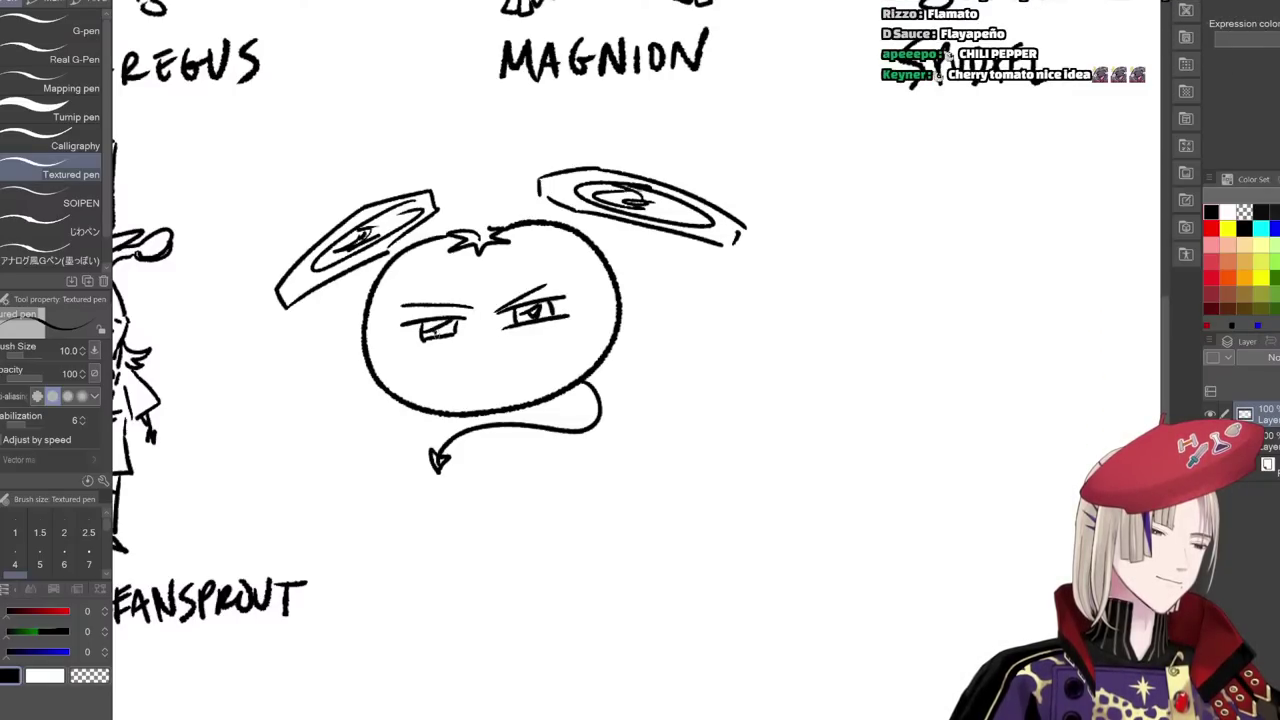
pyautogui.moveTo(435, 331)
pyautogui.mouseDown()
pyautogui.moveTo(522, 335)
pyautogui.moveTo(416, 348)
pyautogui.mouseUp()
pyautogui.moveTo(421, 353); pyautogui.dragTo(427, 346)
pyautogui.moveTo(542, 332); pyautogui.dragTo(552, 326)
pyautogui.moveTo(558, 331); pyautogui.dragTo(572, 326)
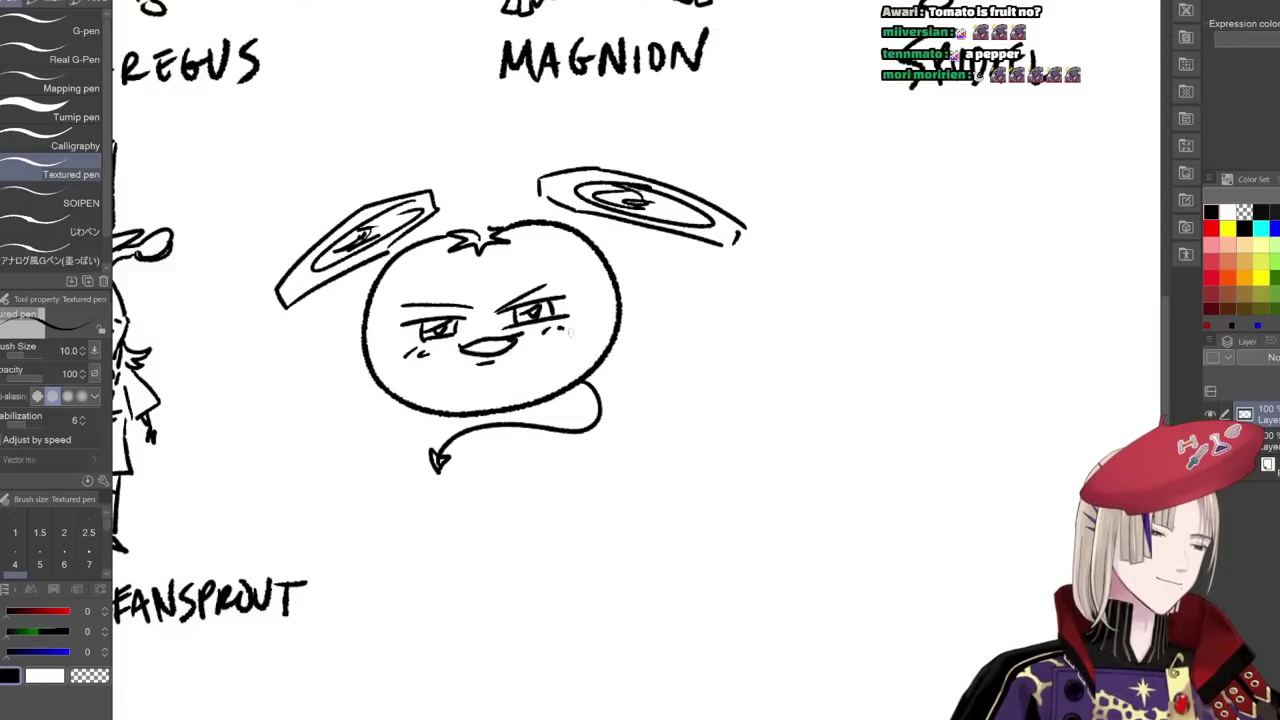
# - Add small sweat drops around the lower part of the tomato character's face
pyautogui.moveTo(400, 364); pyautogui.dragTo(395, 375)
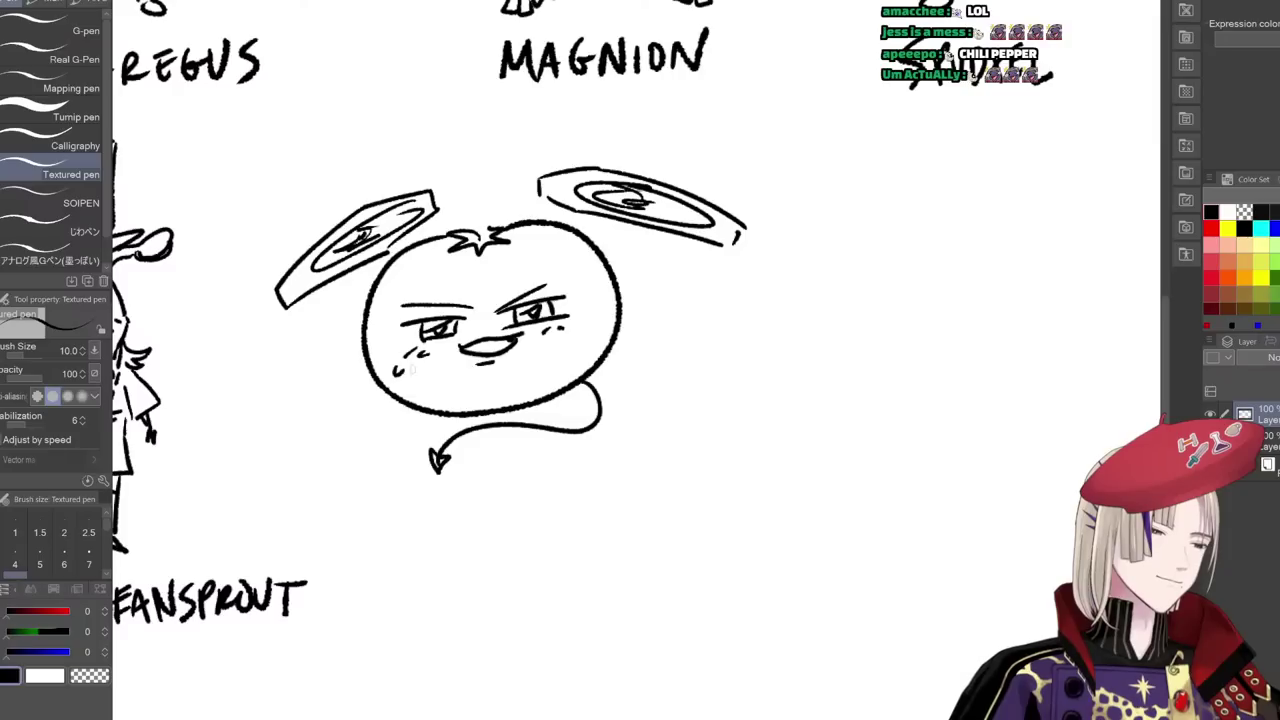
pyautogui.moveTo(590, 330); pyautogui.dragTo(595, 341)
pyautogui.moveTo(432, 393); pyautogui.dragTo(444, 396)
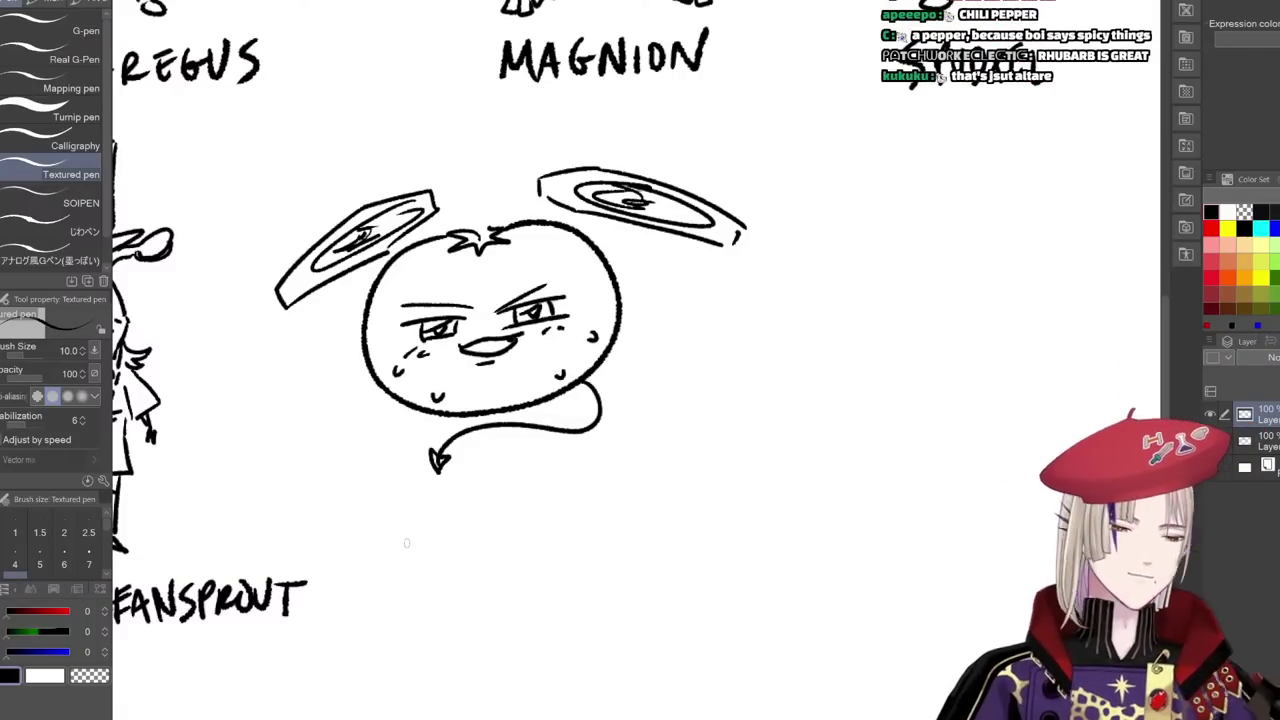
# - Handwrite the label "FLAMATO" below the tomato character's tail
pyautogui.moveTo(405, 533)
pyautogui.mouseDown()
pyautogui.moveTo(405, 580)
pyautogui.moveTo(418, 531)
pyautogui.mouseUp()
pyautogui.moveTo(404, 556); pyautogui.dragTo(440, 574)
pyautogui.moveTo(446, 576)
pyautogui.mouseDown()
pyautogui.moveTo(466, 575)
pyautogui.moveTo(460, 554)
pyautogui.mouseUp()
pyautogui.moveTo(483, 530)
pyautogui.mouseDown()
pyautogui.moveTo(508, 570)
pyautogui.moveTo(536, 570)
pyautogui.mouseUp()
pyautogui.moveTo(518, 552); pyautogui.dragTo(564, 530)
pyautogui.moveTo(550, 532); pyautogui.dragTo(550, 572)
pyautogui.moveTo(578, 534)
pyautogui.mouseDown()
pyautogui.moveTo(566, 566)
pyautogui.moveTo(580, 532)
pyautogui.mouseUp()
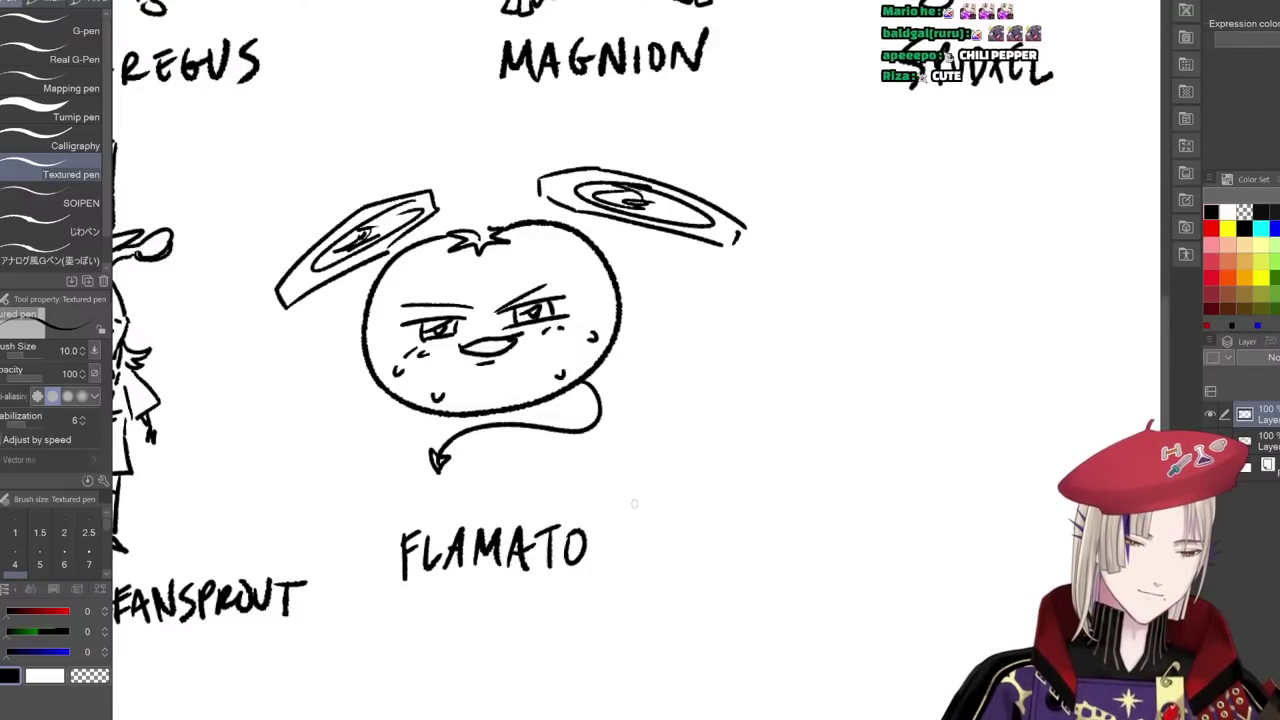
pyautogui.scroll(-3, 680, 485)
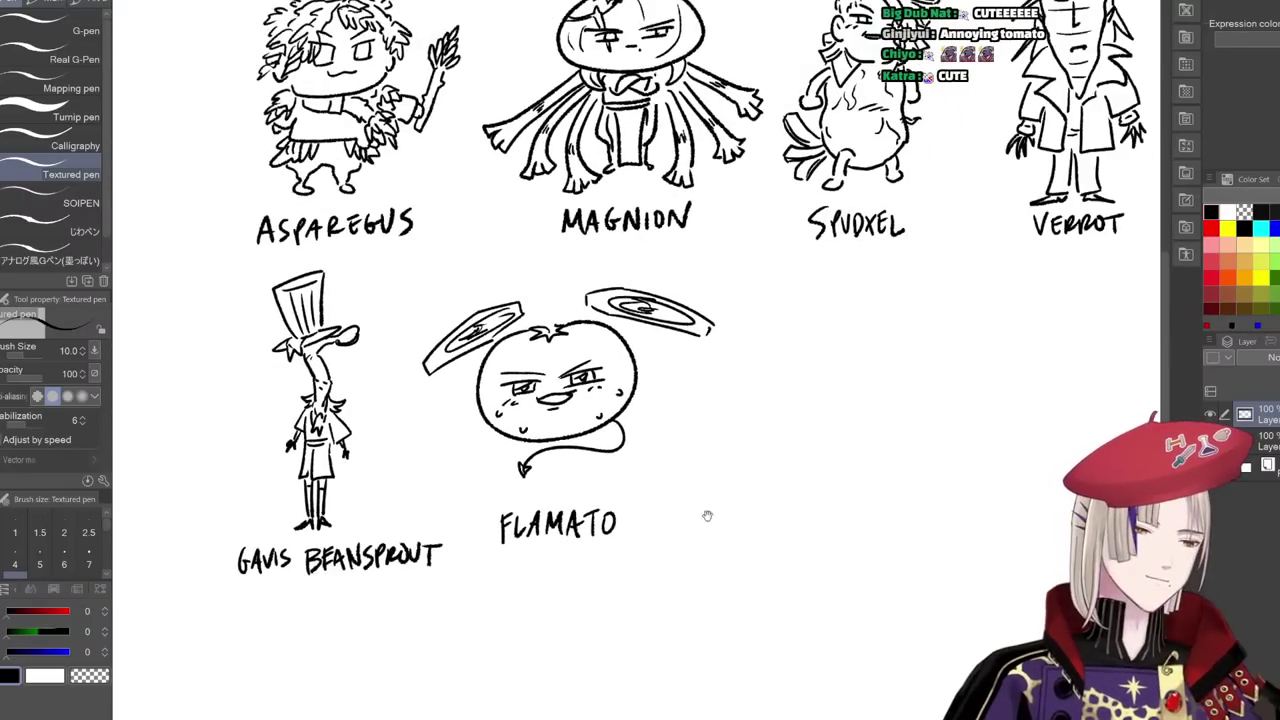
pyautogui.moveTo(707, 516); pyautogui.dragTo(501, 511)
pyautogui.scroll(-2, 546, 522)
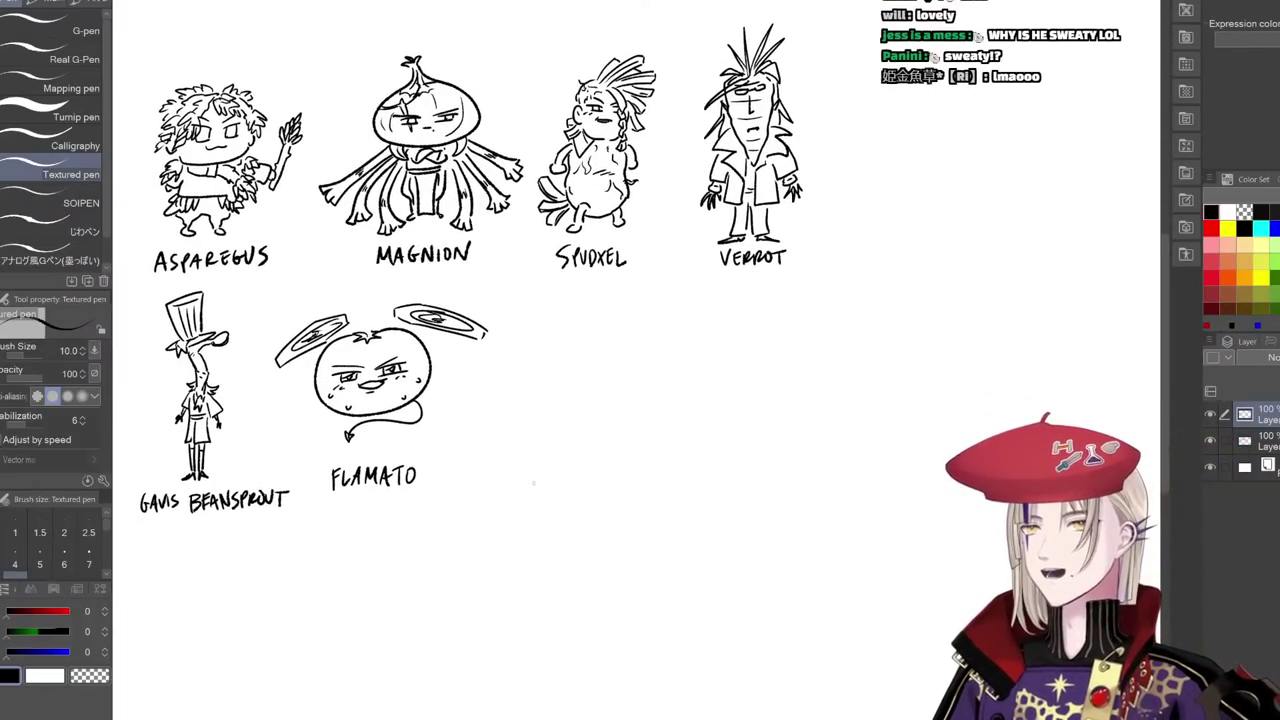
pyautogui.scroll(4, 534, 484)
pyautogui.scroll(-4, 560, 490)
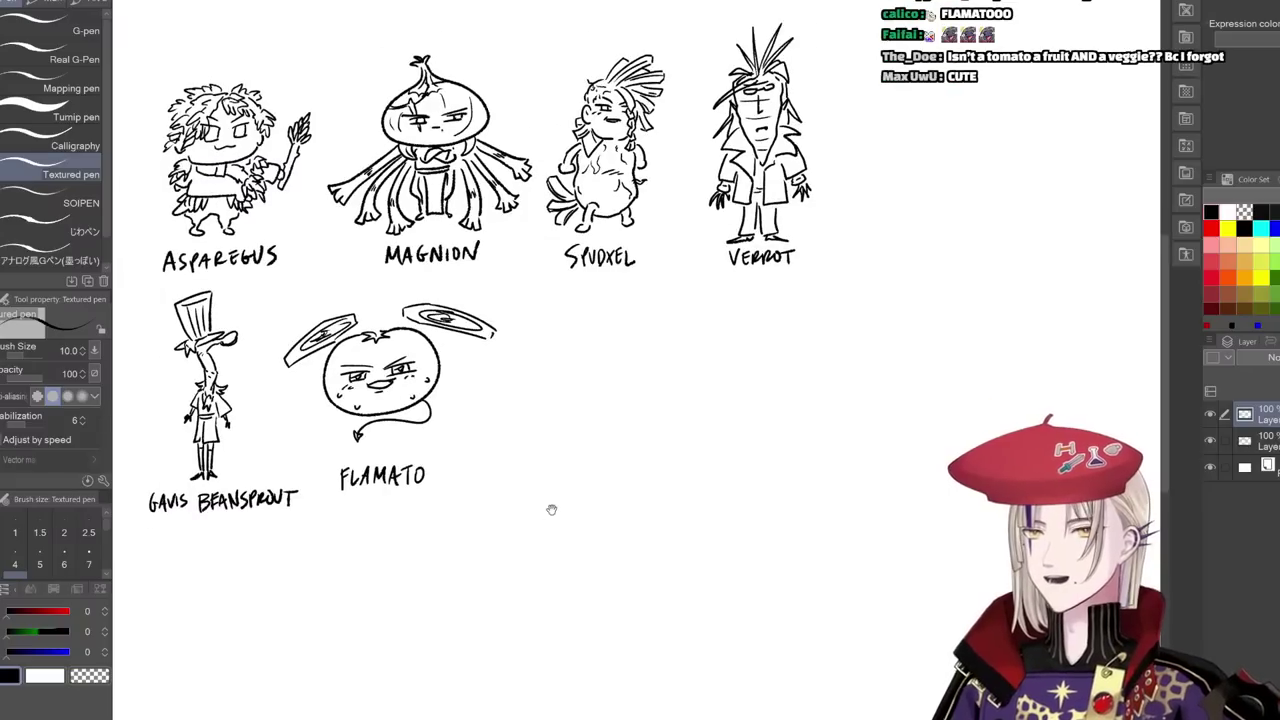
pyautogui.moveTo(551, 510); pyautogui.dragTo(549, 526)
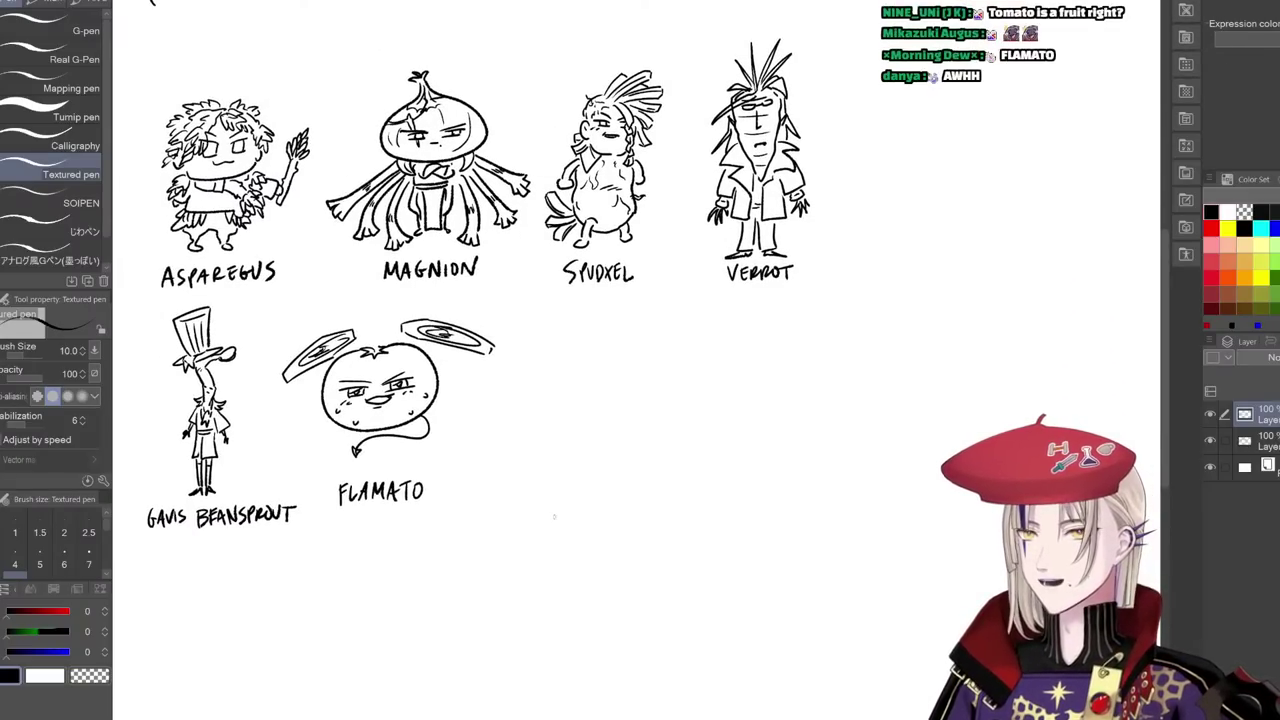
pyautogui.scroll(3, 543, 517)
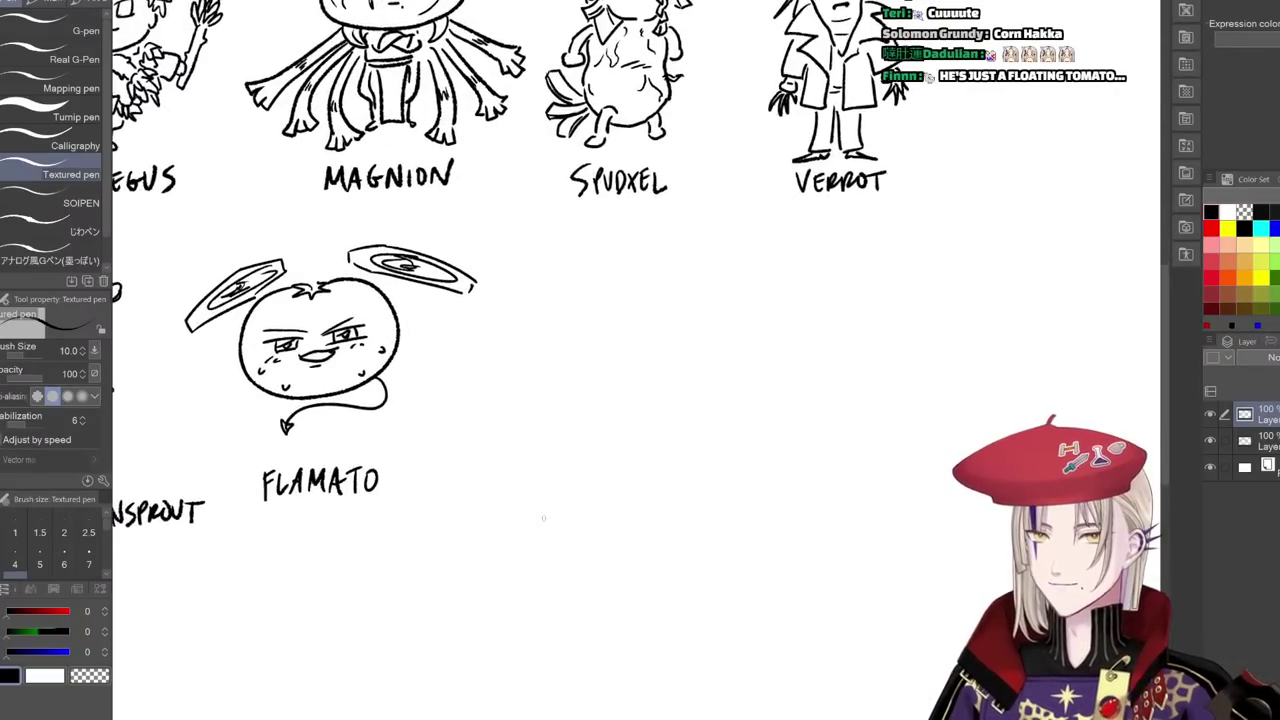
pyautogui.moveTo(540, 535); pyautogui.dragTo(499, 517)
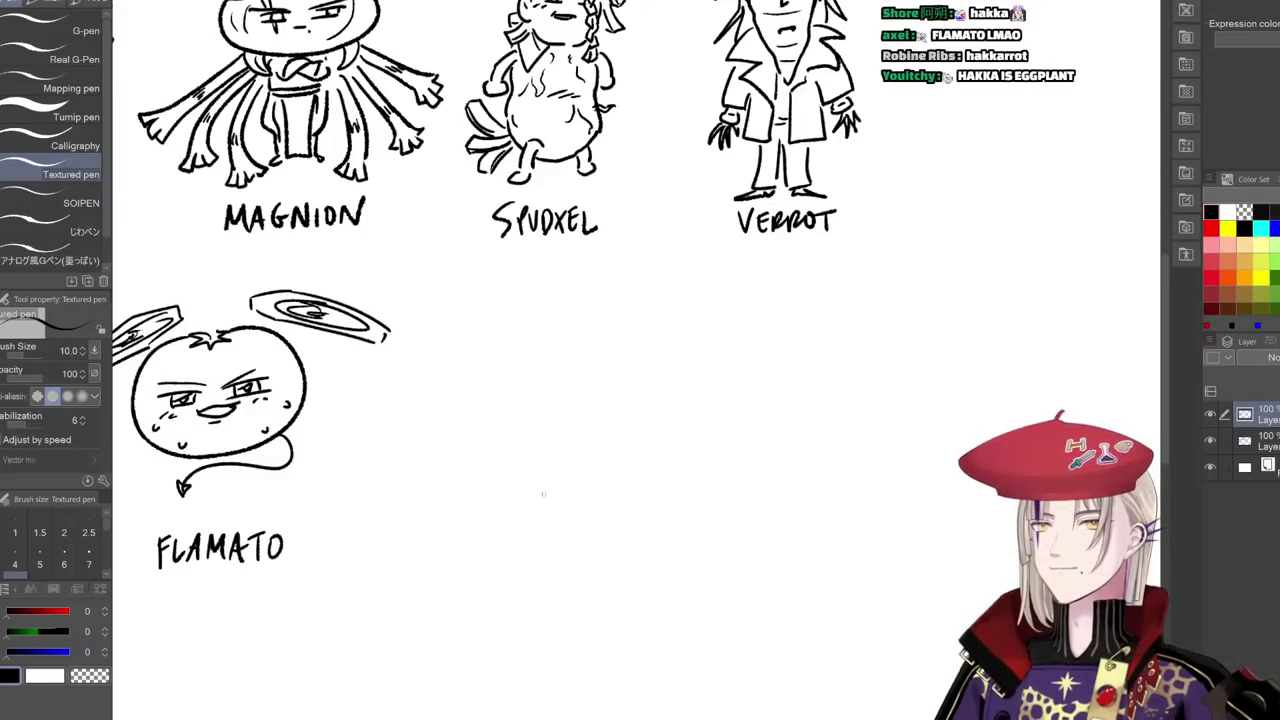
pyautogui.moveTo(536, 527); pyautogui.dragTo(506, 523)
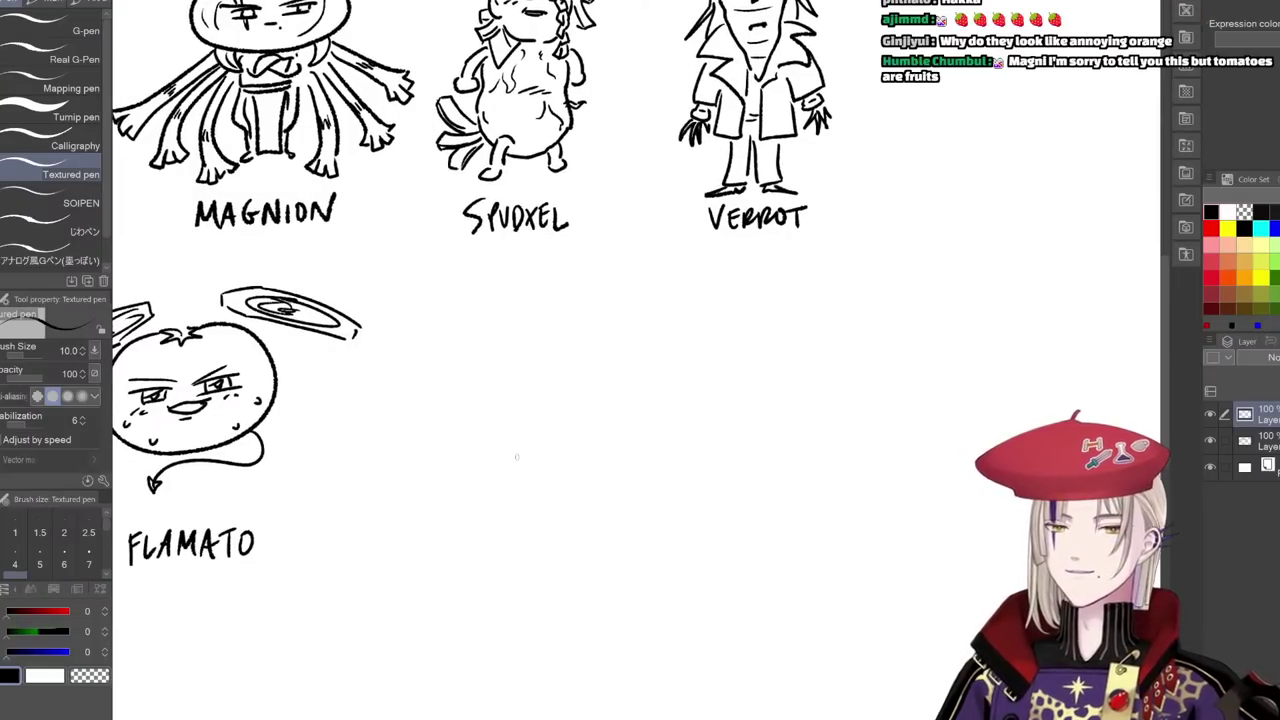
# - Draw a round pumpkin body beside the tomato character, with carved slanted eyes, a wide toothed grin and short ridge lines
pyautogui.moveTo(511, 491); pyautogui.dragTo(516, 484)
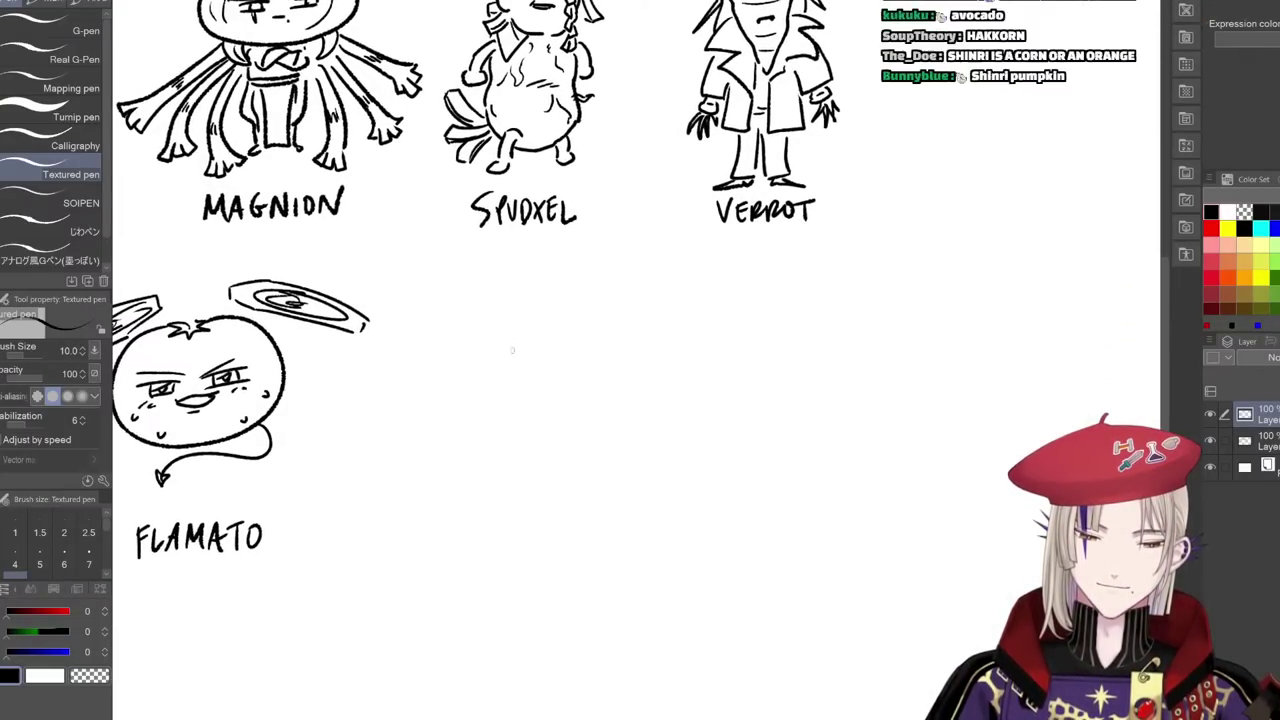
pyautogui.moveTo(517, 350)
pyautogui.mouseDown()
pyautogui.moveTo(463, 323)
pyautogui.moveTo(417, 350)
pyautogui.moveTo(395, 418)
pyautogui.moveTo(420, 457)
pyautogui.moveTo(468, 464)
pyautogui.moveTo(538, 333)
pyautogui.moveTo(555, 334)
pyautogui.moveTo(582, 355)
pyautogui.moveTo(604, 419)
pyautogui.moveTo(564, 465)
pyautogui.moveTo(522, 472)
pyautogui.mouseUp()
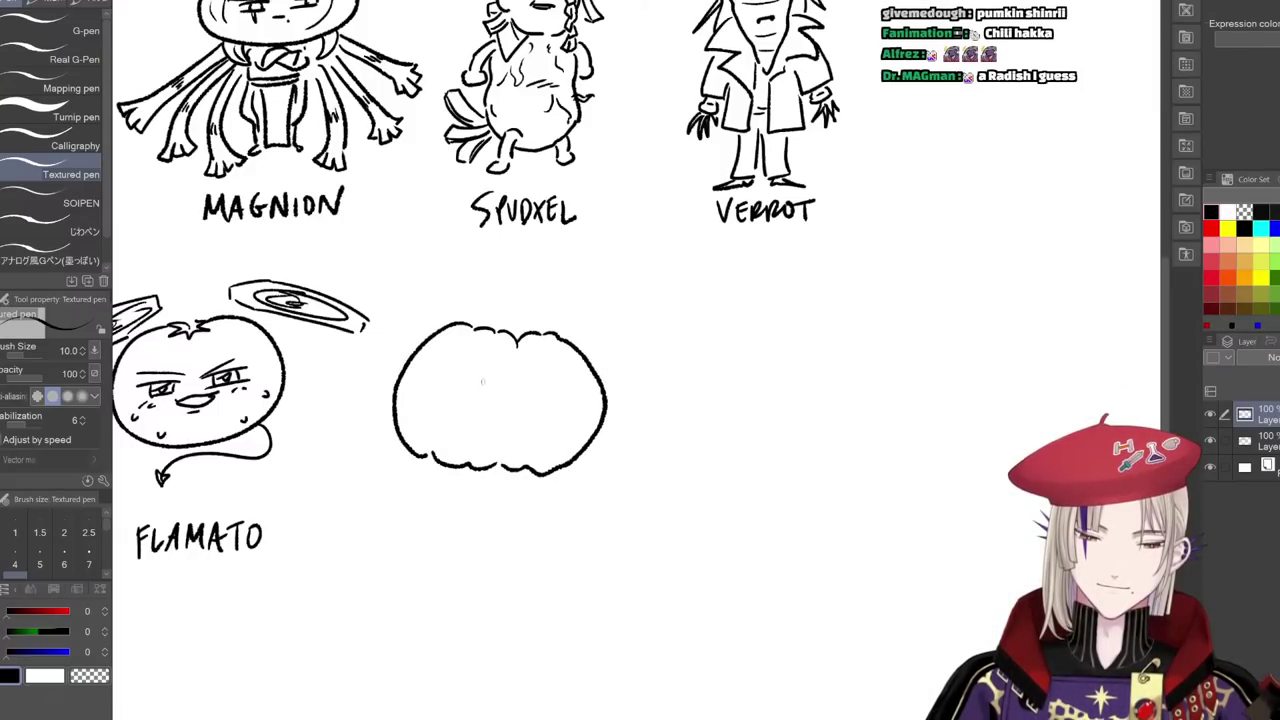
pyautogui.moveTo(481, 382)
pyautogui.mouseDown()
pyautogui.moveTo(440, 386)
pyautogui.moveTo(560, 379)
pyautogui.moveTo(520, 392)
pyautogui.moveTo(528, 414)
pyautogui.moveTo(560, 400)
pyautogui.mouseUp()
pyautogui.moveTo(442, 382)
pyautogui.mouseDown()
pyautogui.moveTo(450, 431)
pyautogui.moveTo(491, 440)
pyautogui.moveTo(527, 433)
pyautogui.moveTo(577, 394)
pyautogui.mouseUp()
pyautogui.moveTo(437, 428); pyautogui.dragTo(440, 440)
pyautogui.moveTo(494, 343); pyautogui.dragTo(487, 383)
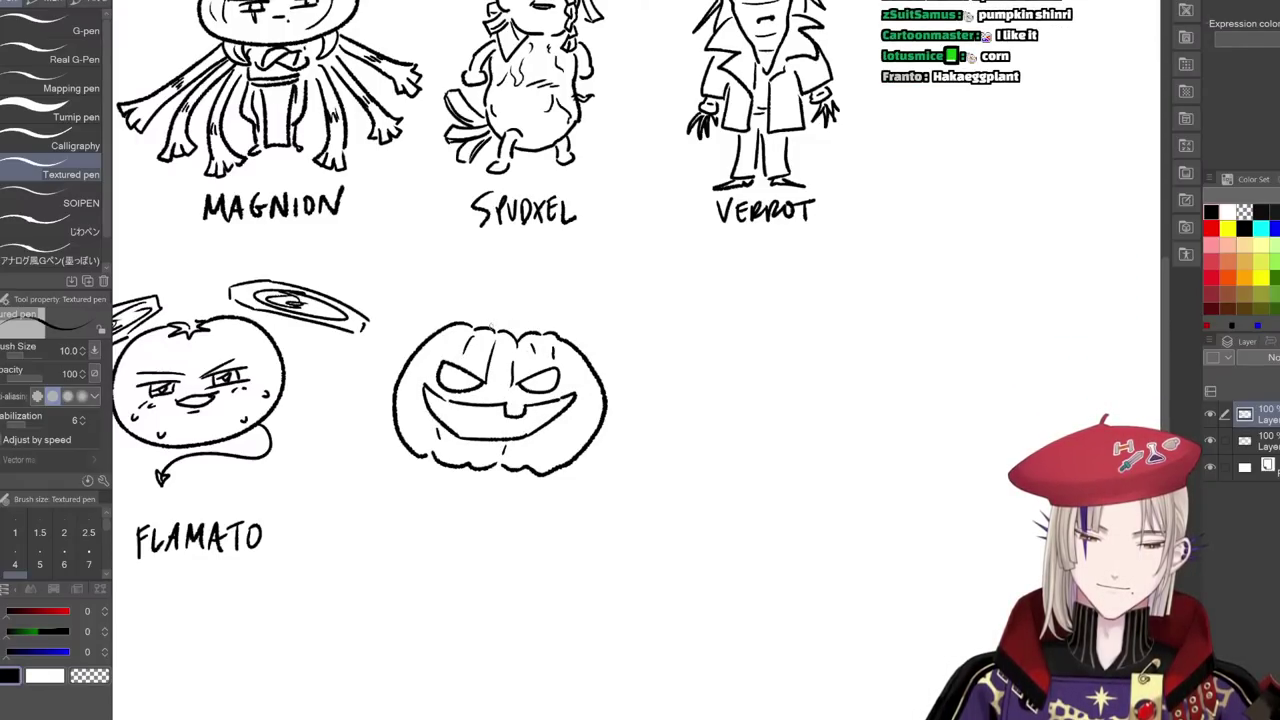
# - Draw the pumpkin's stem as a narrow head with a stern face and side ponytail, and add one outstretched arm with a hand
pyautogui.moveTo(493, 322)
pyautogui.mouseDown()
pyautogui.moveTo(487, 277)
pyautogui.moveTo(506, 271)
pyautogui.moveTo(546, 298)
pyautogui.moveTo(522, 334)
pyautogui.mouseUp()
pyautogui.moveTo(534, 282)
pyautogui.mouseDown()
pyautogui.moveTo(542, 313)
pyautogui.moveTo(564, 317)
pyautogui.mouseUp()
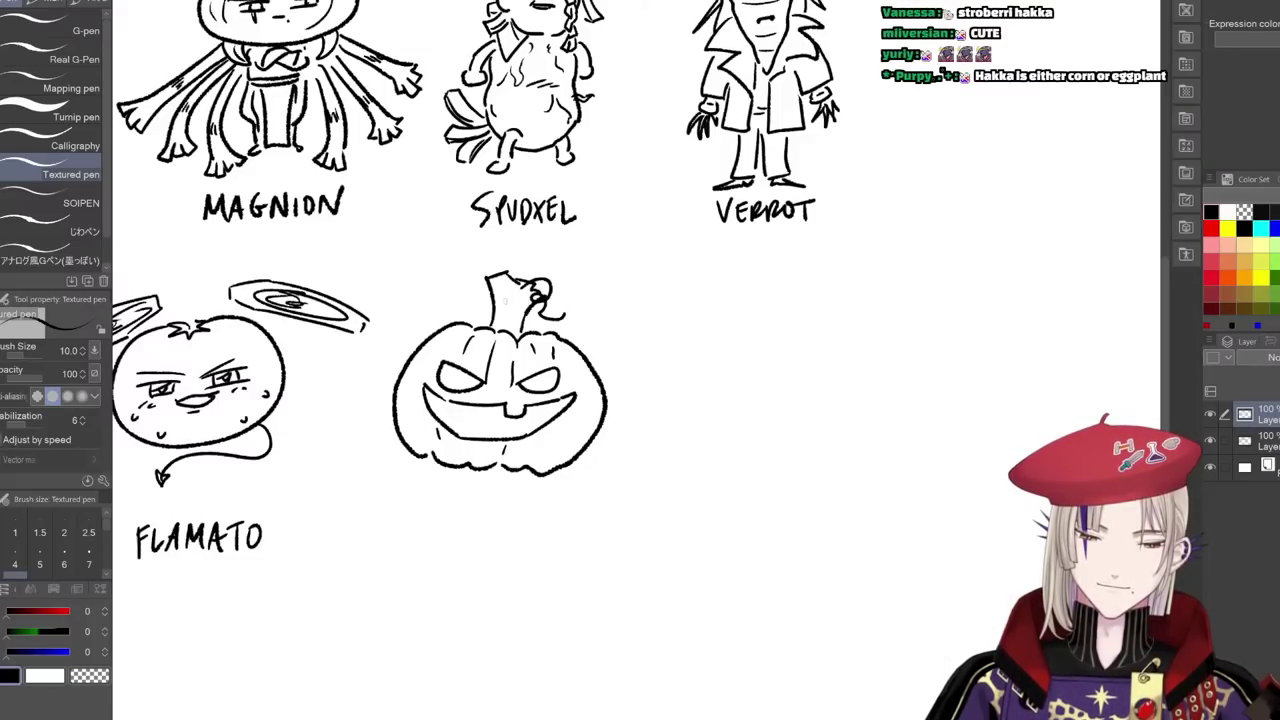
pyautogui.moveTo(491, 291)
pyautogui.mouseDown()
pyautogui.moveTo(526, 297)
pyautogui.moveTo(547, 281)
pyautogui.moveTo(548, 303)
pyautogui.moveTo(628, 370)
pyautogui.moveTo(622, 384)
pyautogui.mouseUp()
pyautogui.moveTo(628, 376)
pyautogui.mouseDown()
pyautogui.moveTo(643, 409)
pyautogui.moveTo(652, 399)
pyautogui.moveTo(616, 378)
pyautogui.mouseUp()
pyautogui.moveTo(624, 388); pyautogui.dragTo(608, 372)
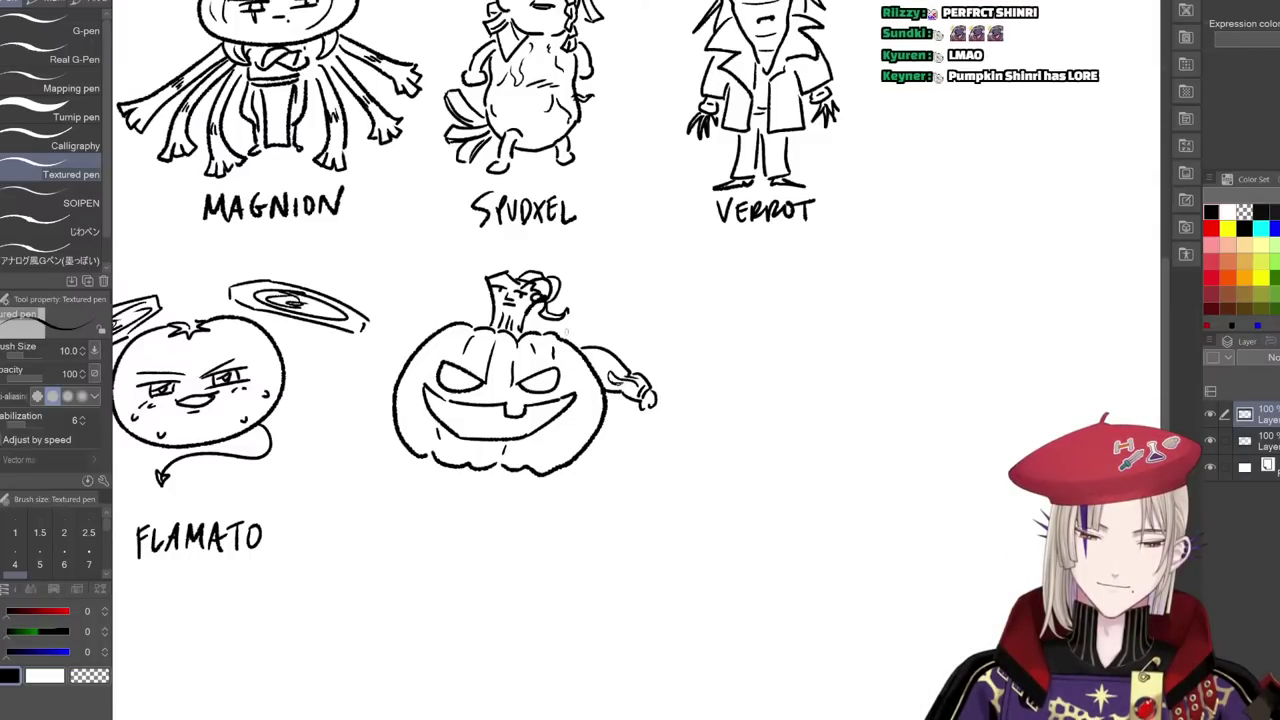
# - Add the pumpkin character's second arm and two short legs in baggy trousers with pointed shoes
pyautogui.moveTo(440, 320)
pyautogui.mouseDown()
pyautogui.moveTo(409, 324)
pyautogui.moveTo(380, 370)
pyautogui.mouseUp()
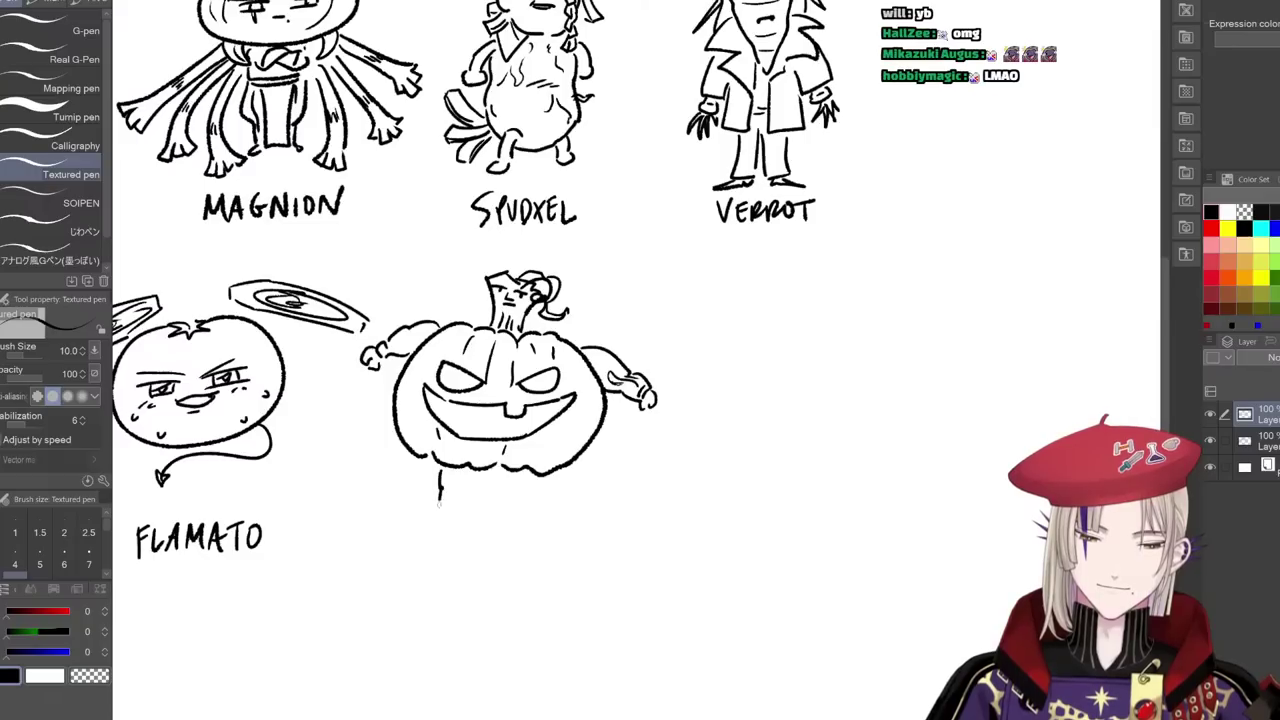
pyautogui.moveTo(440, 498)
pyautogui.mouseDown()
pyautogui.moveTo(475, 477)
pyautogui.moveTo(458, 520)
pyautogui.mouseUp()
pyautogui.moveTo(498, 472)
pyautogui.mouseDown()
pyautogui.moveTo(500, 510)
pyautogui.moveTo(516, 514)
pyautogui.moveTo(506, 528)
pyautogui.moveTo(528, 528)
pyautogui.mouseUp()
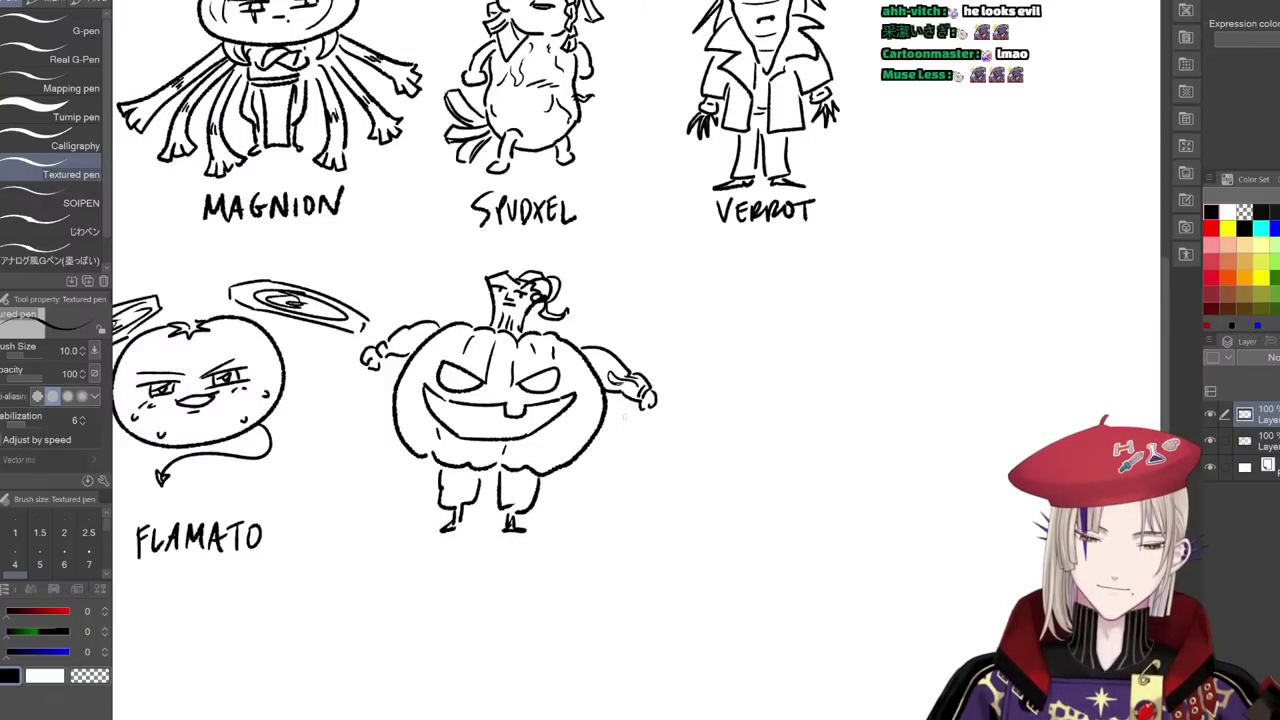
# - Handwrite the label "Pumpri" below the pumpkin character
pyautogui.moveTo(486, 614); pyautogui.dragTo(647, 566)
pyautogui.scroll(-5, 640, 560)
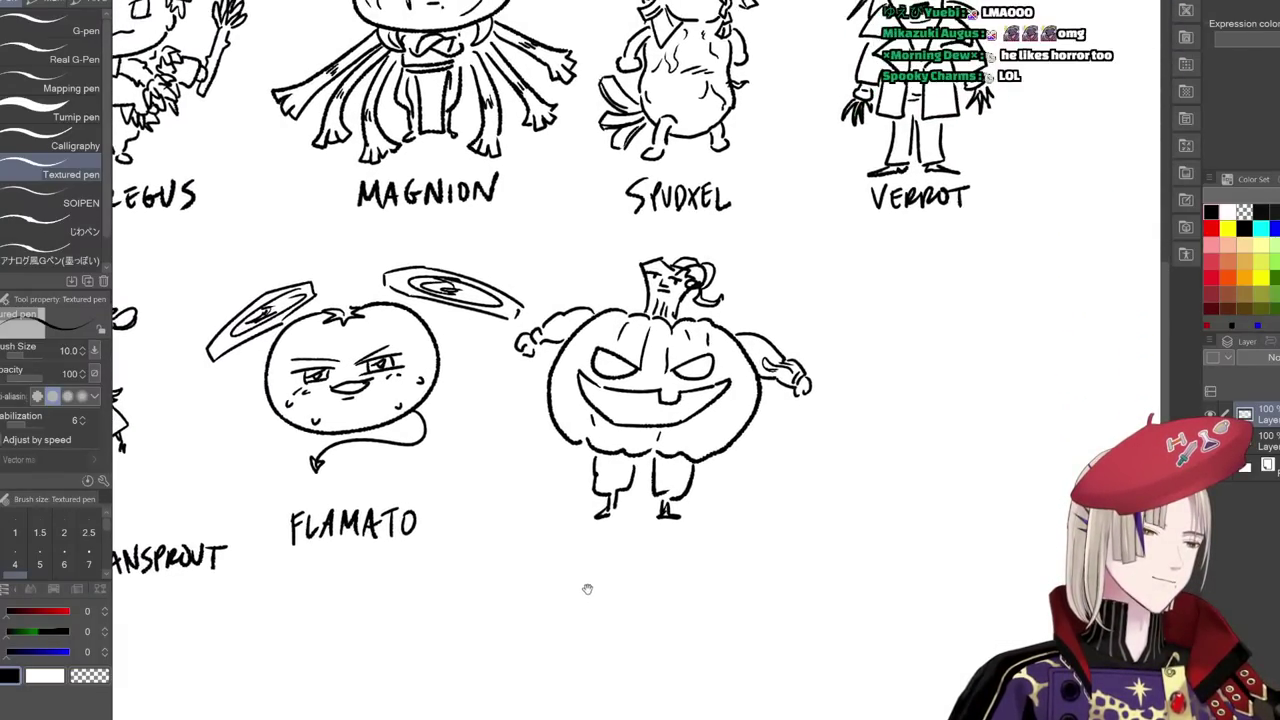
pyautogui.moveTo(583, 617); pyautogui.dragTo(562, 560)
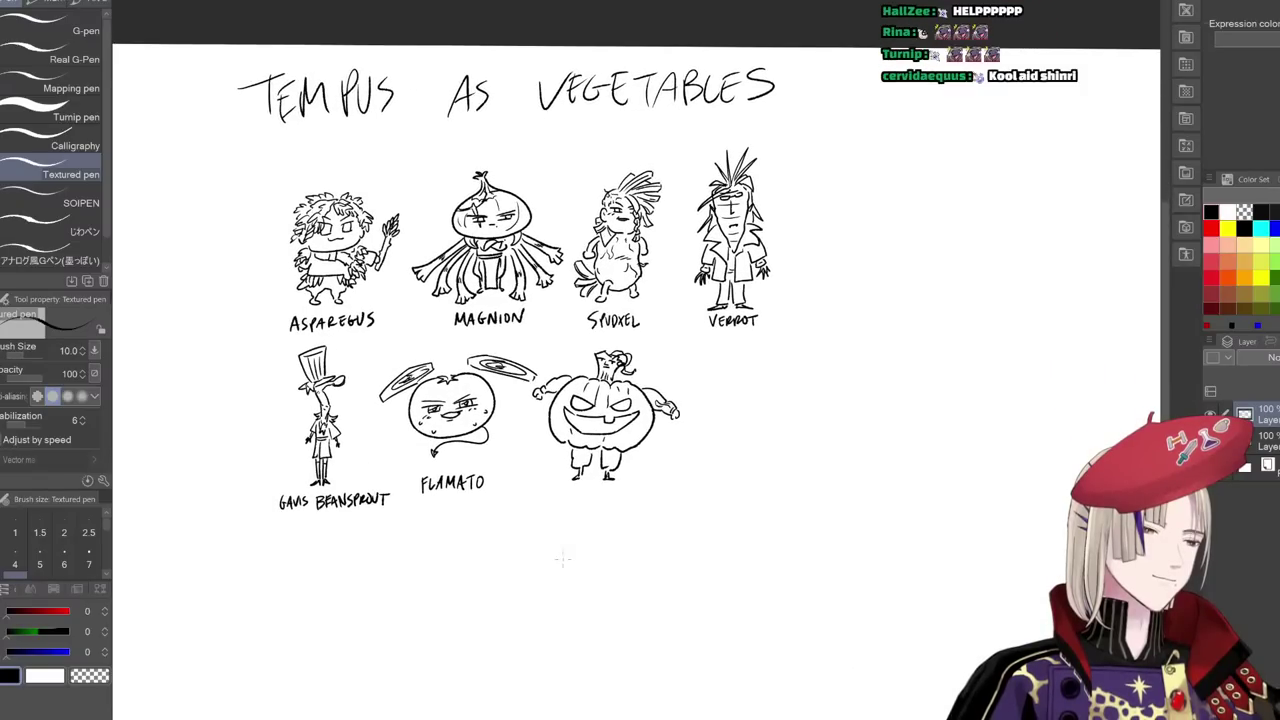
pyautogui.scroll(3, 572, 547)
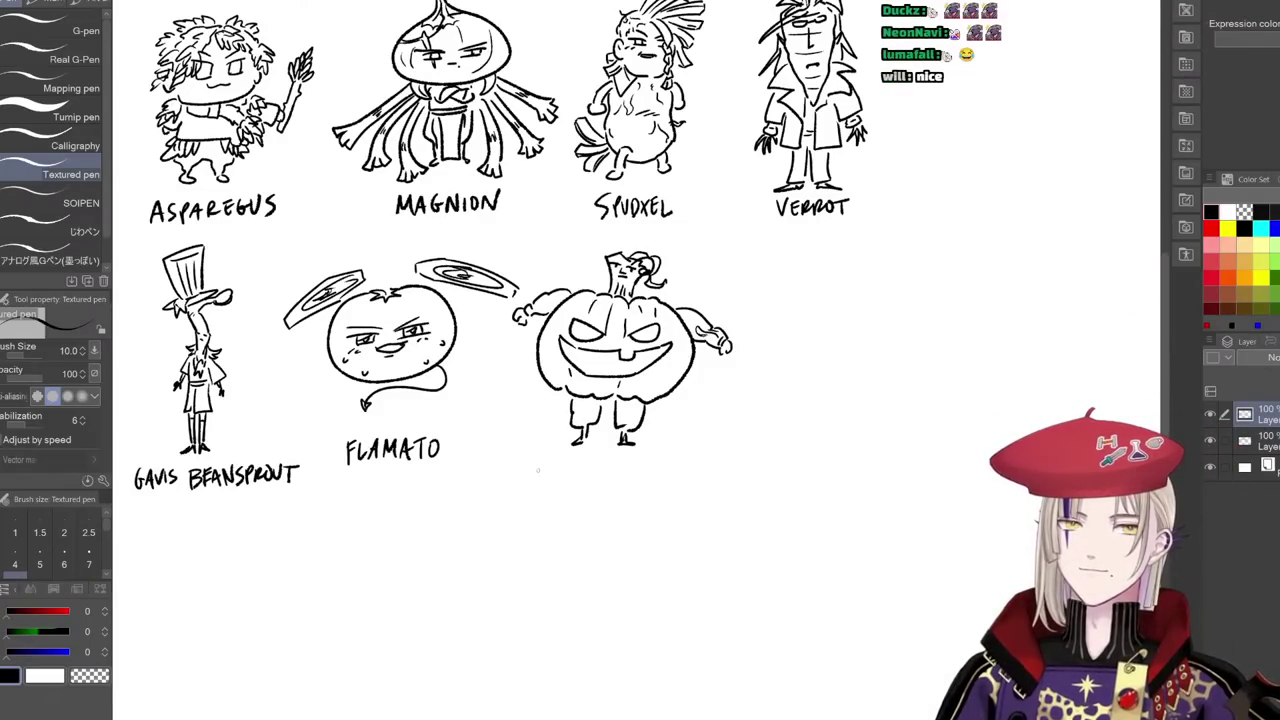
pyautogui.moveTo(535, 458)
pyautogui.mouseDown()
pyautogui.moveTo(535, 486)
pyautogui.moveTo(536, 472)
pyautogui.moveTo(554, 482)
pyautogui.moveTo(597, 468)
pyautogui.moveTo(602, 481)
pyautogui.mouseUp()
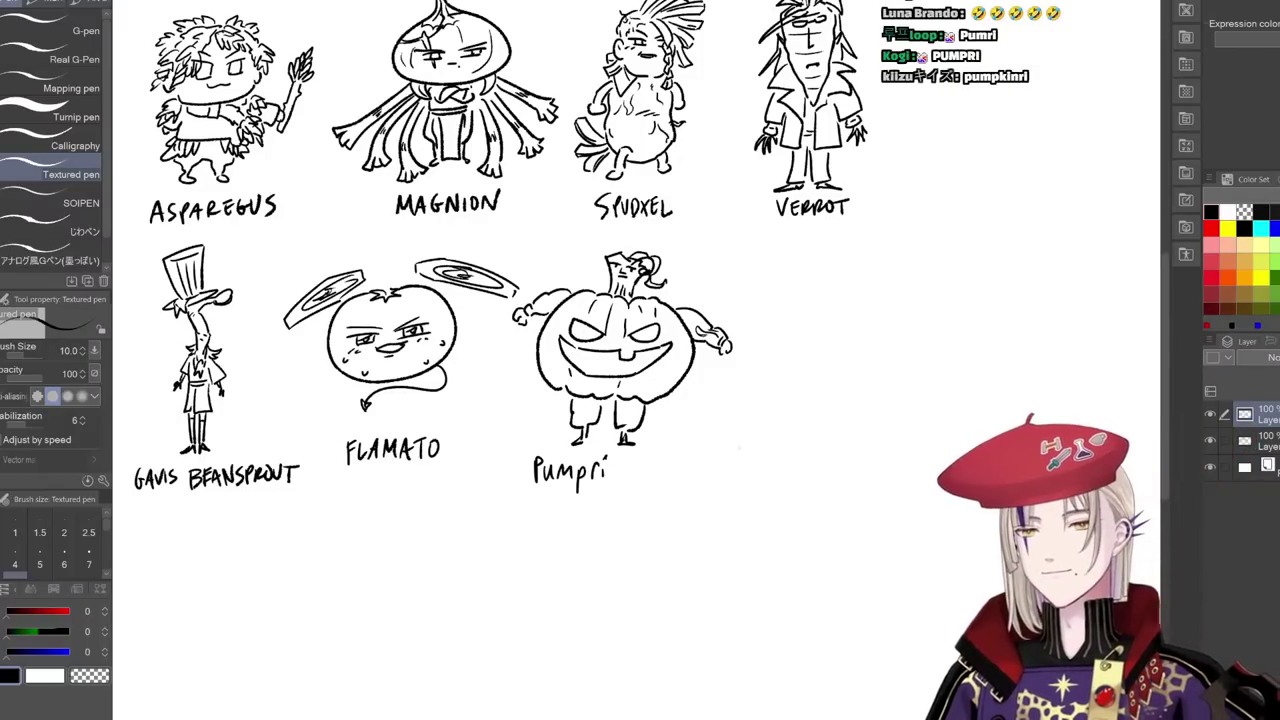
pyautogui.moveTo(723, 443); pyautogui.dragTo(709, 489)
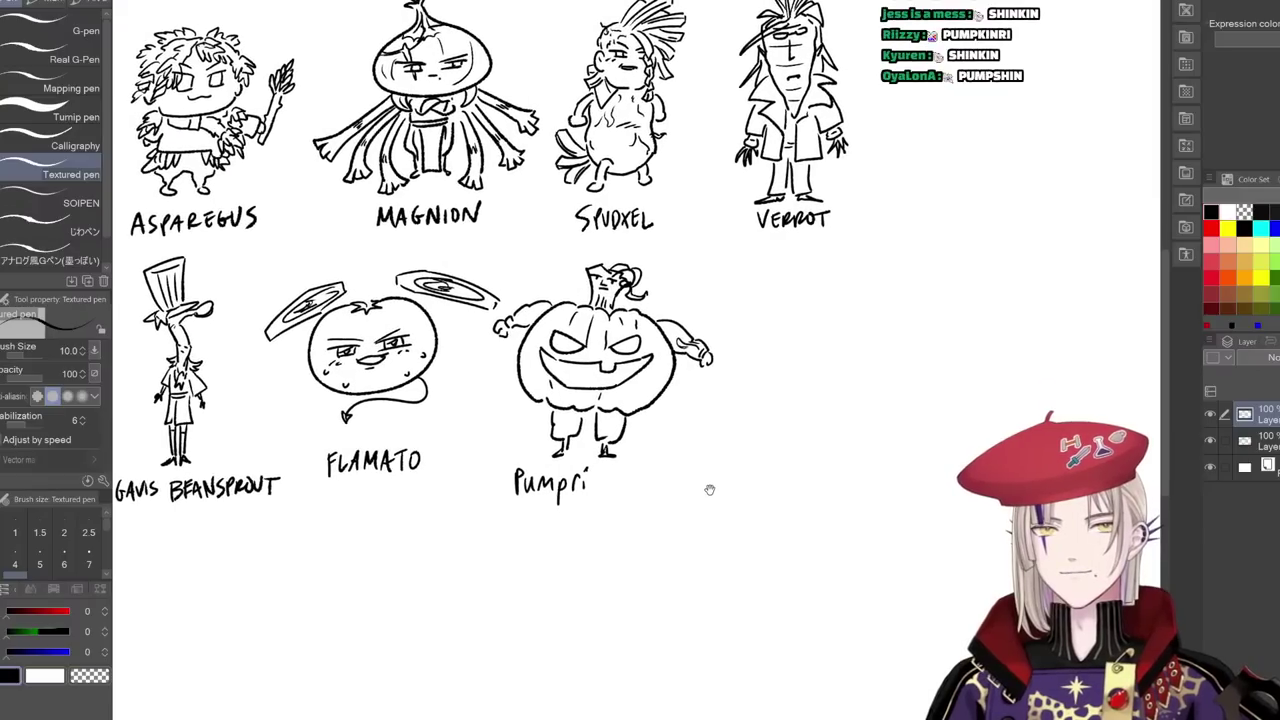
# - Undo the last two letters of the pumpkin character's label and complete it as "Pumpkinri"
pyautogui.hotkey('ctrl', 'z')
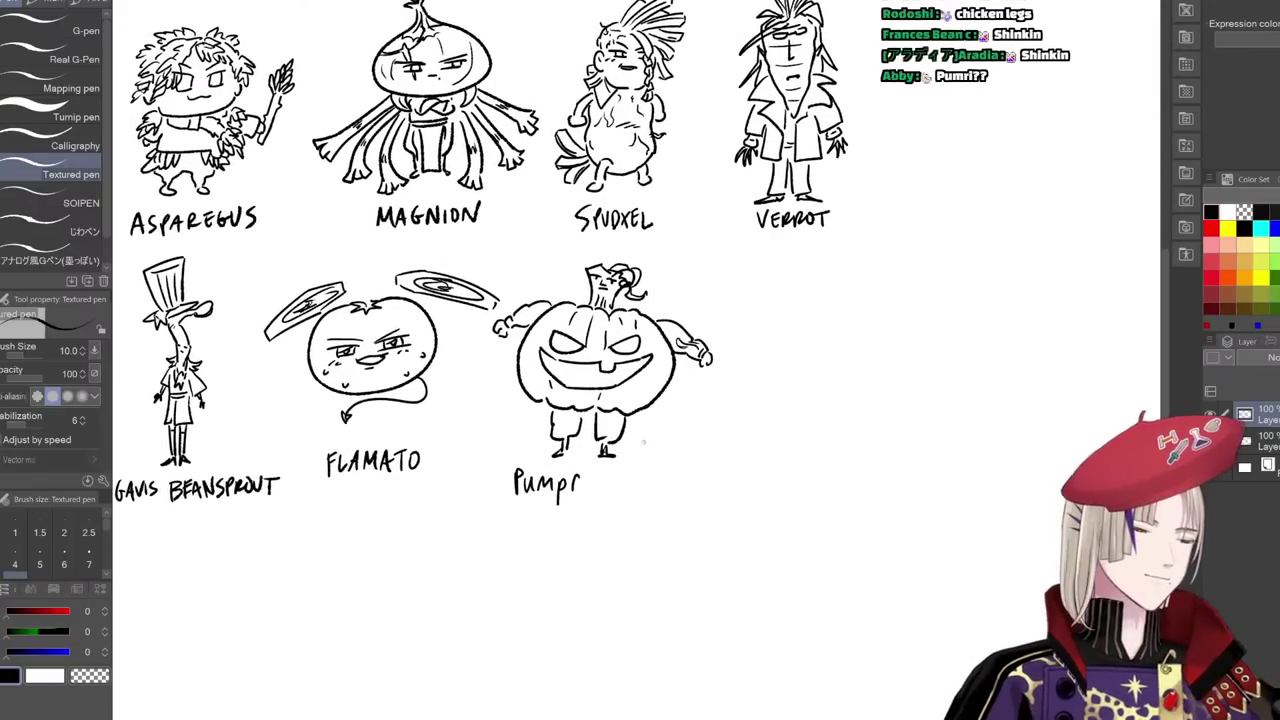
pyautogui.hotkey('ctrl', 'z')
pyautogui.moveTo(570, 468); pyautogui.dragTo(569, 492)
pyautogui.moveTo(583, 477); pyautogui.dragTo(588, 492)
pyautogui.moveTo(591, 482); pyautogui.dragTo(599, 491)
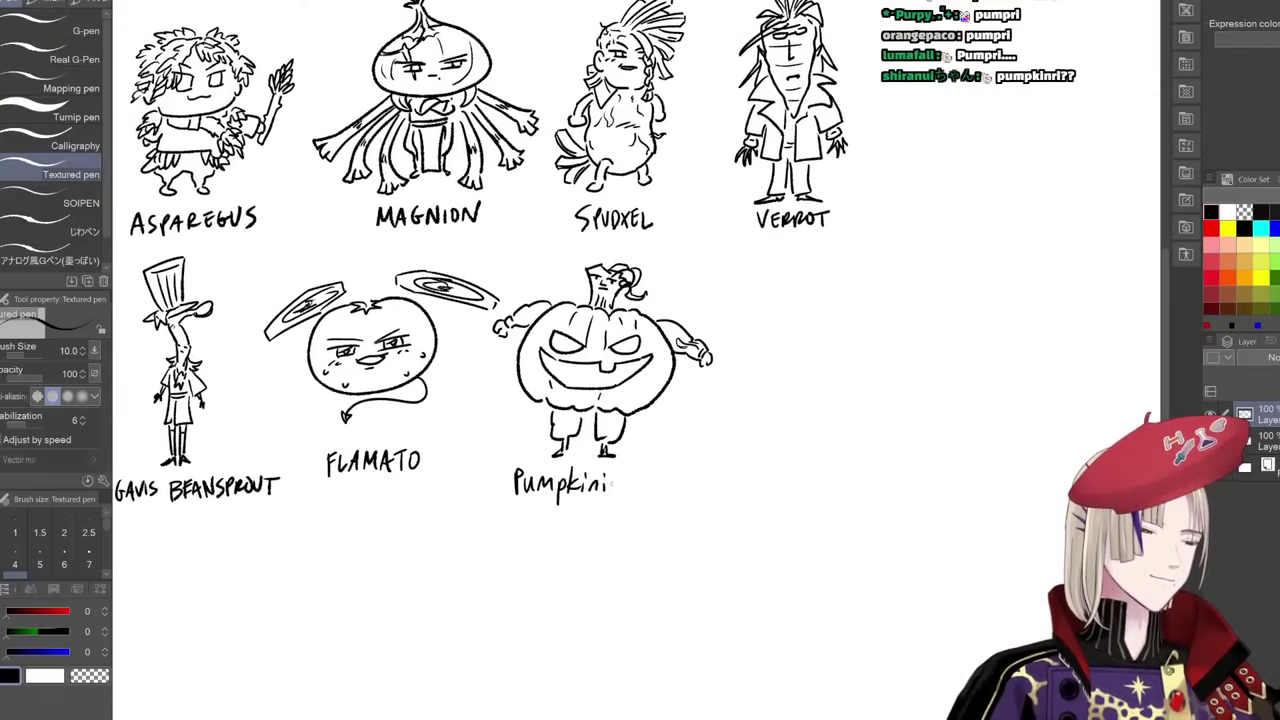
# - Review the whole sheet of labelled vegetable characters, including the beansprout and tomato characters up close
pyautogui.scroll(-3, 700, 457)
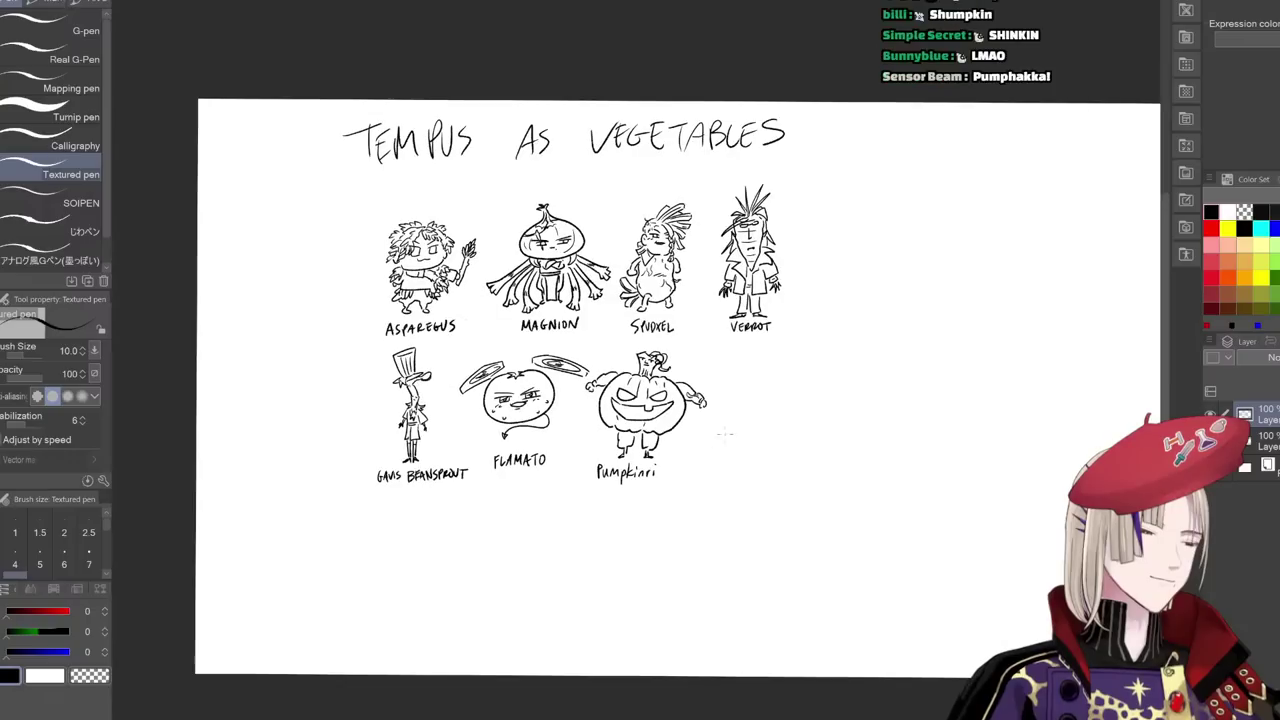
pyautogui.moveTo(724, 526); pyautogui.dragTo(659, 520)
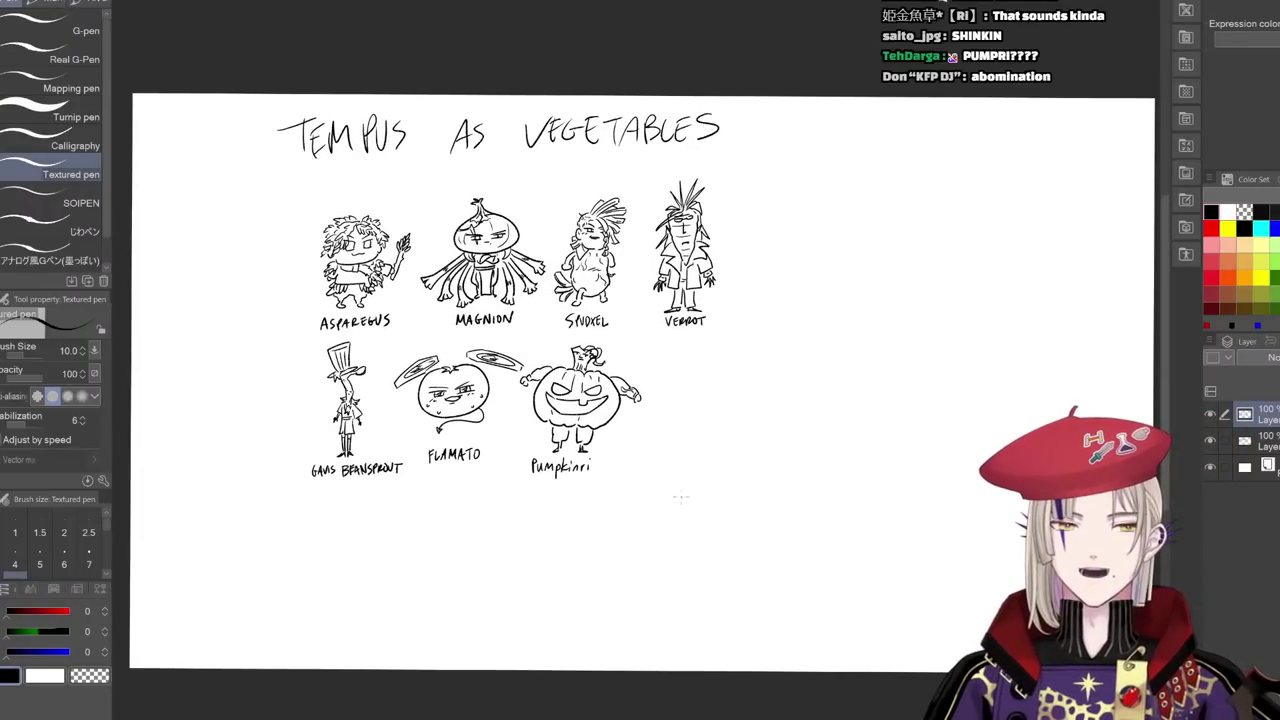
pyautogui.moveTo(518, 519); pyautogui.dragTo(571, 526)
pyautogui.scroll(3, 428, 442)
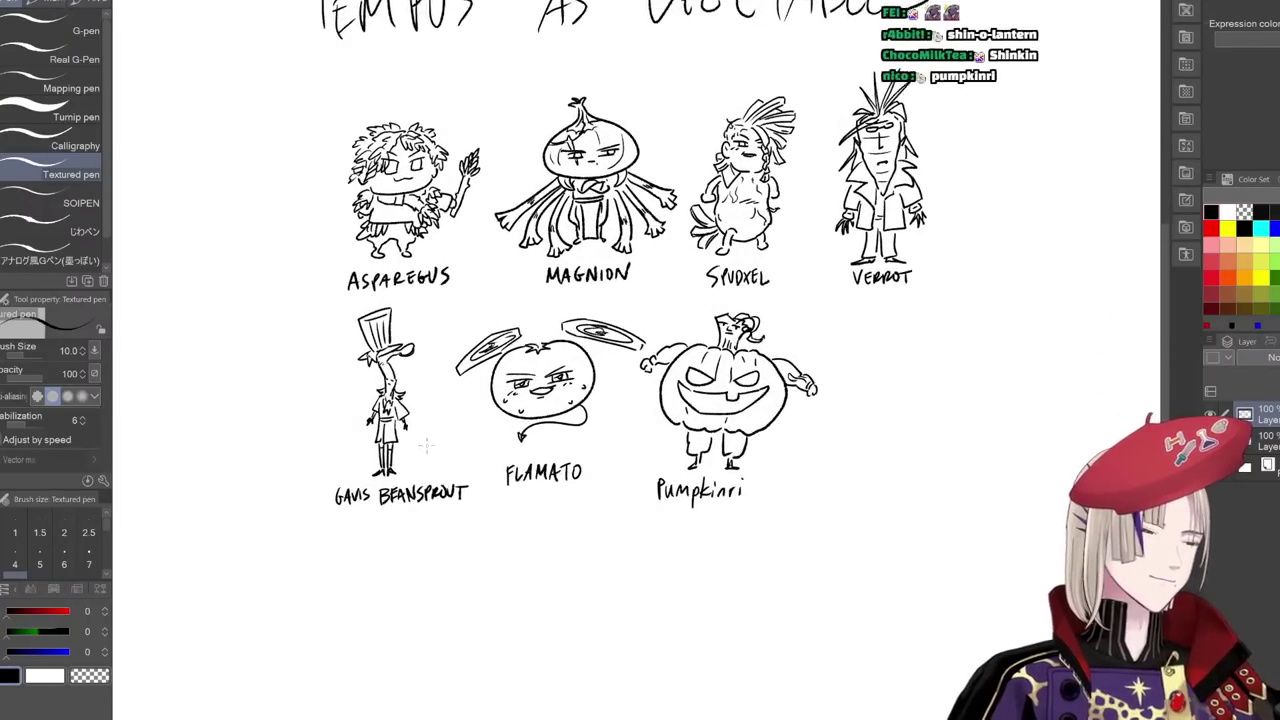
pyautogui.moveTo(457, 486); pyautogui.dragTo(495, 489)
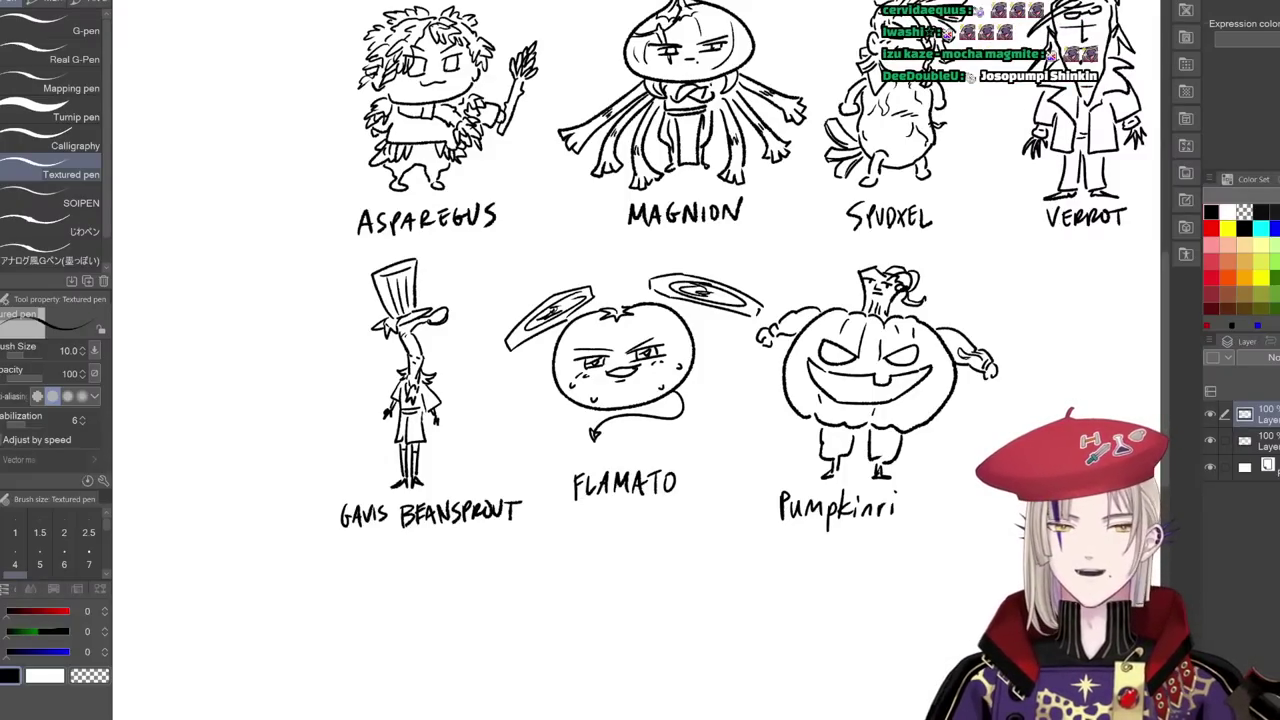
pyautogui.moveTo(822, 553); pyautogui.dragTo(465, 525)
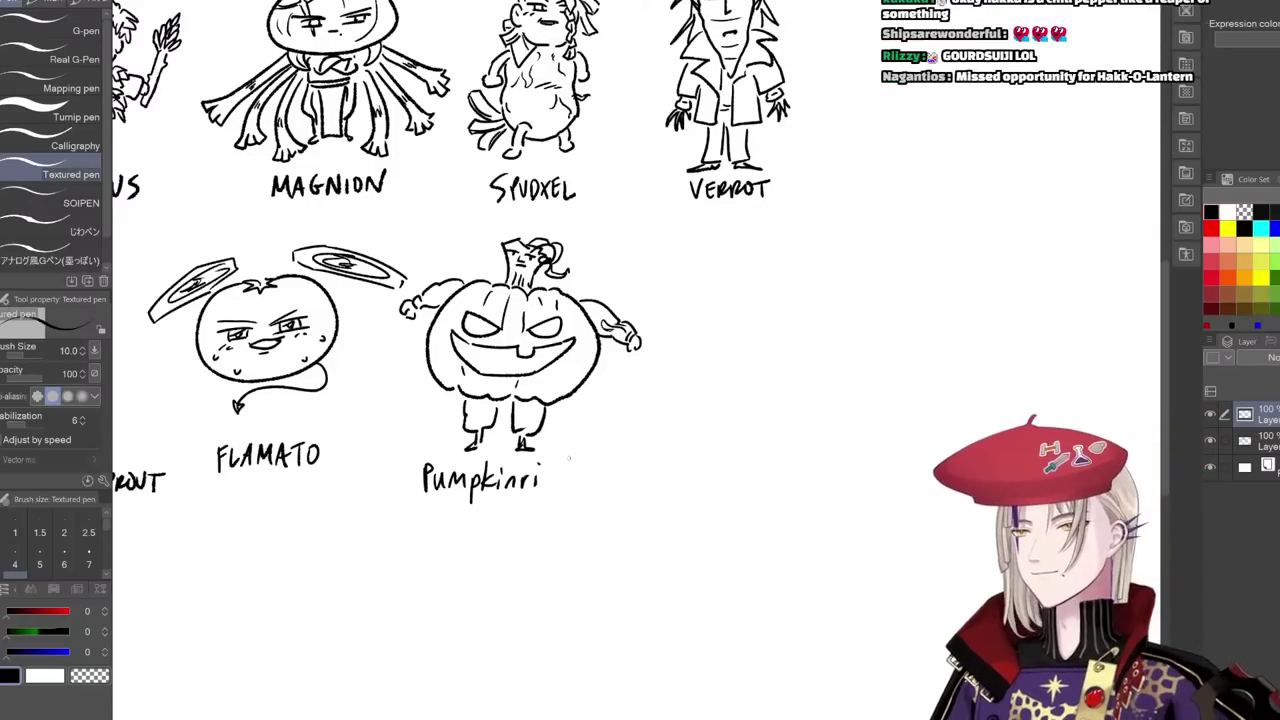
pyautogui.moveTo(700, 461); pyautogui.dragTo(817, 573)
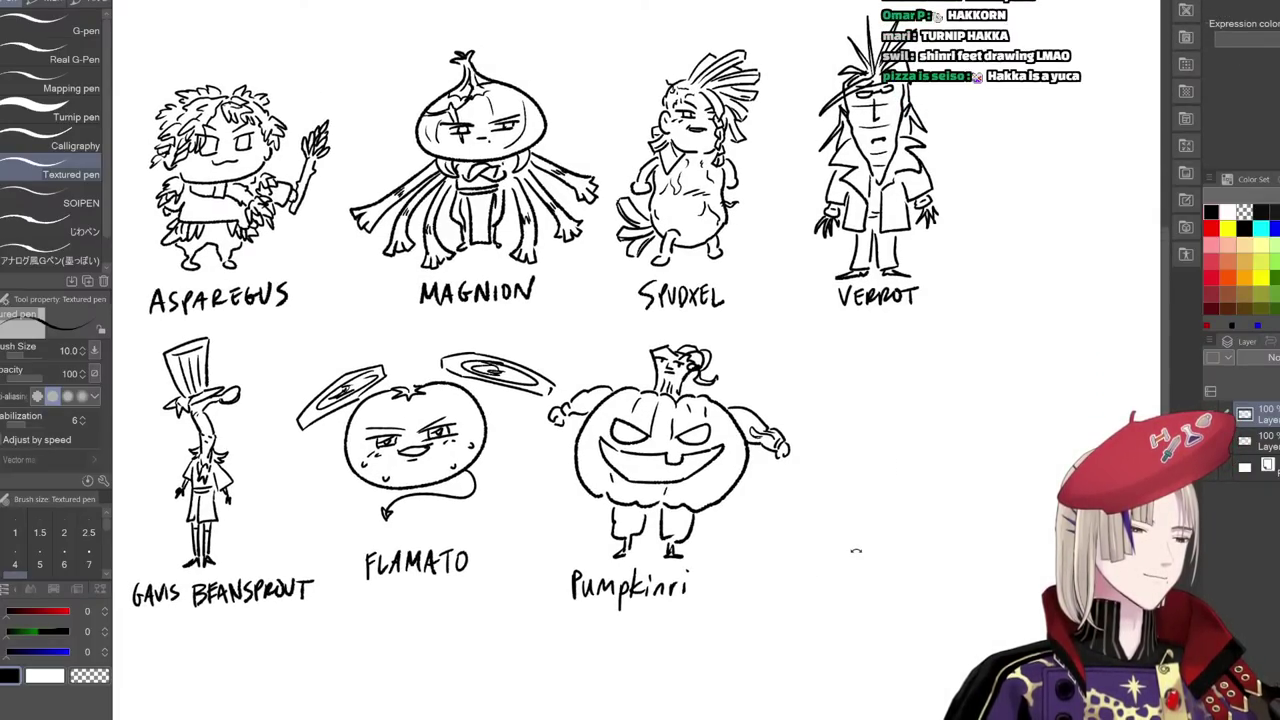
pyautogui.moveTo(831, 570); pyautogui.dragTo(895, 522)
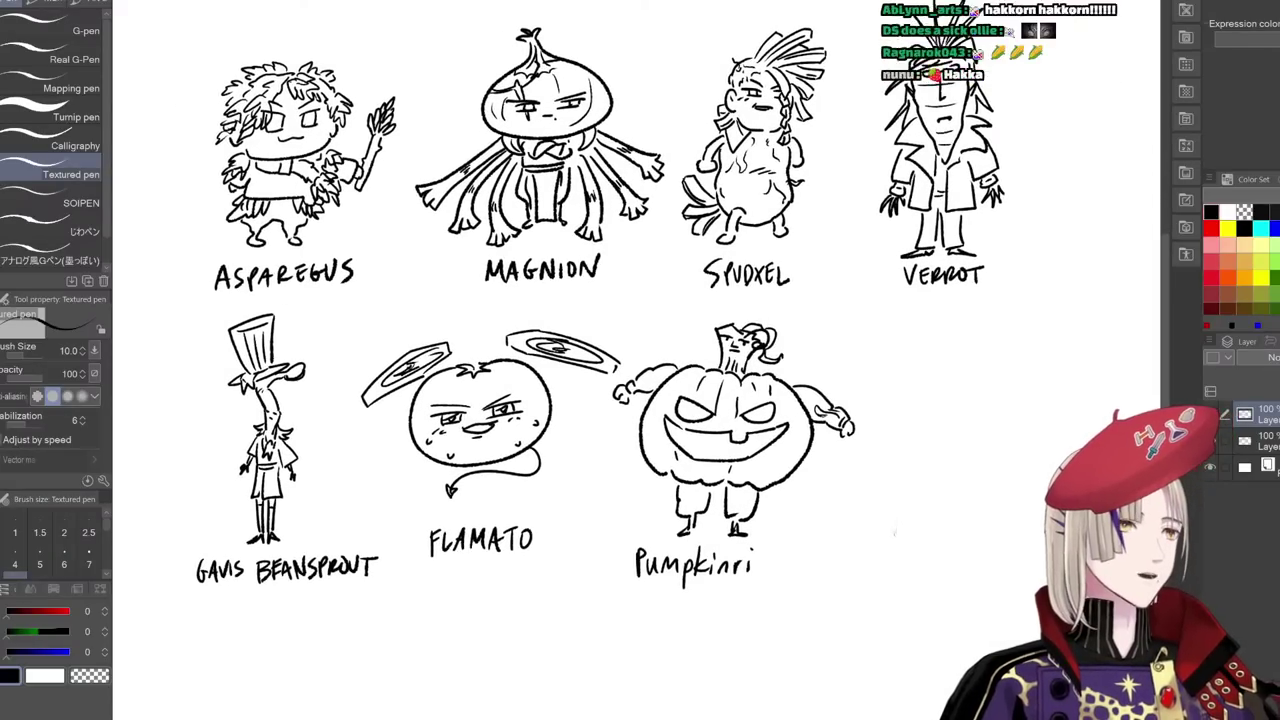
pyautogui.moveTo(780, 527); pyautogui.dragTo(797, 522)
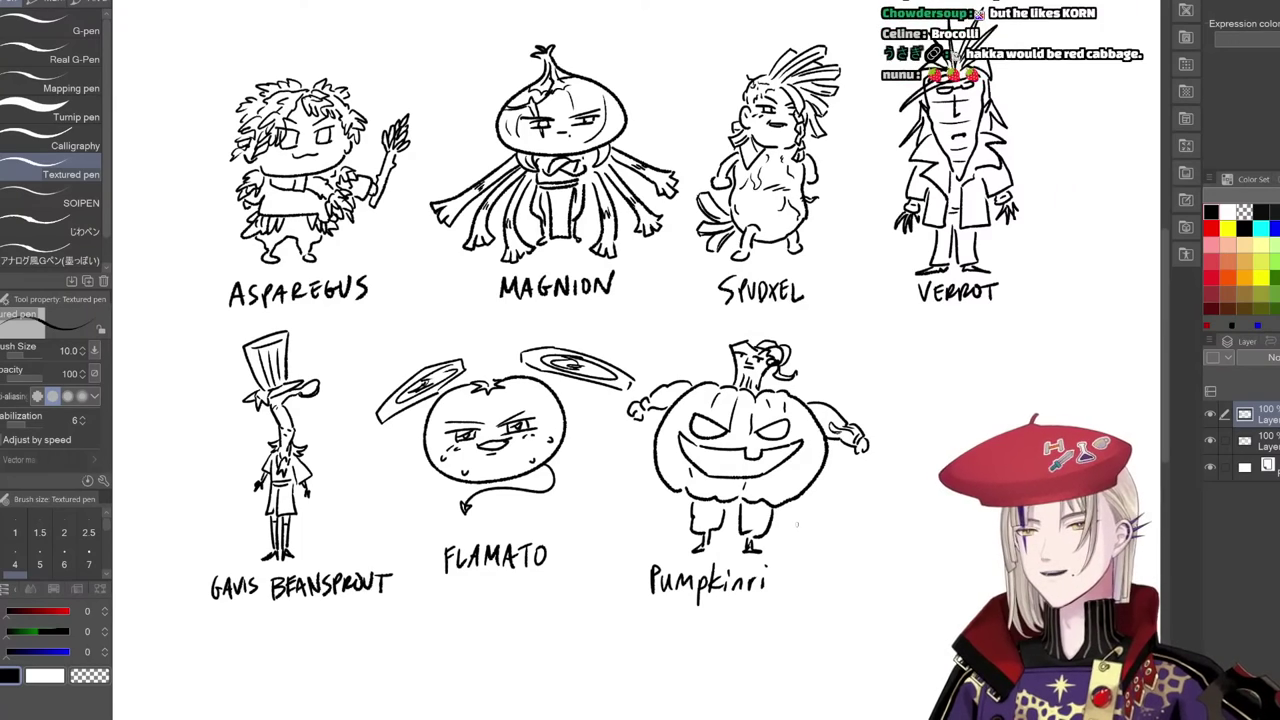
pyautogui.scroll(2, 312, 484)
pyautogui.scroll(2, 335, 518)
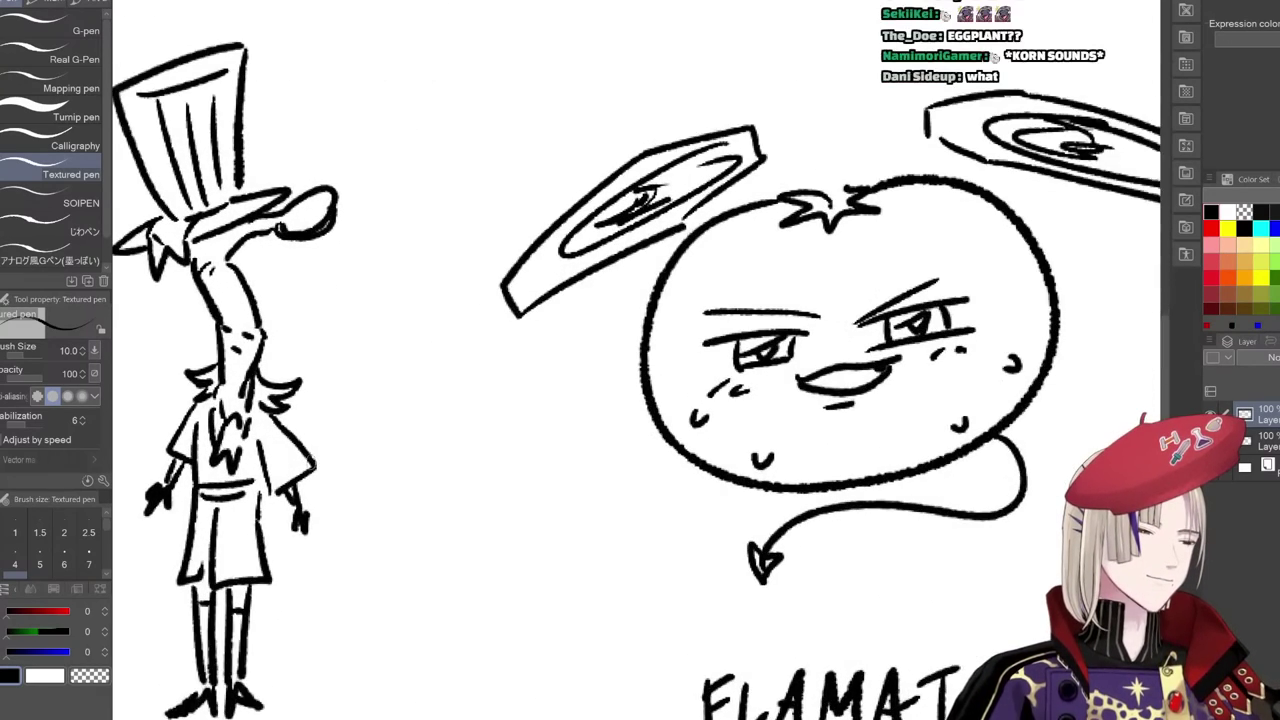
pyautogui.moveTo(363, 531); pyautogui.dragTo(583, 496)
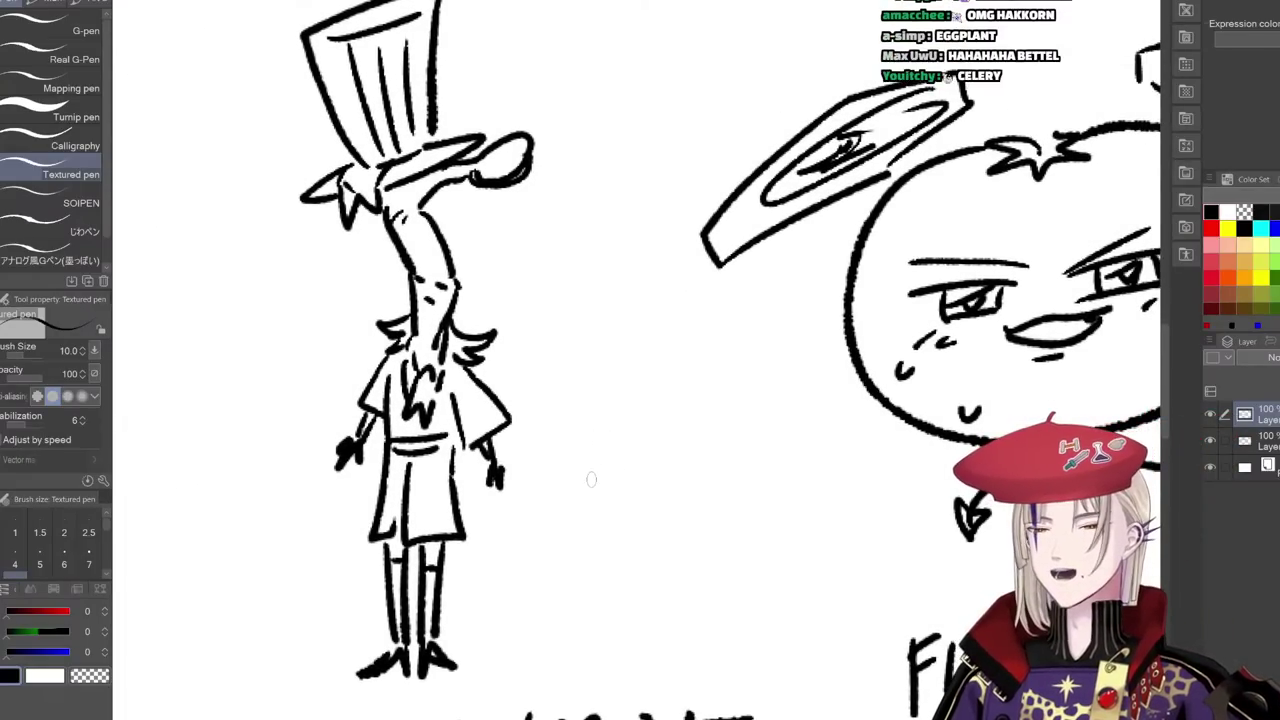
pyautogui.scroll(-5, 590, 489)
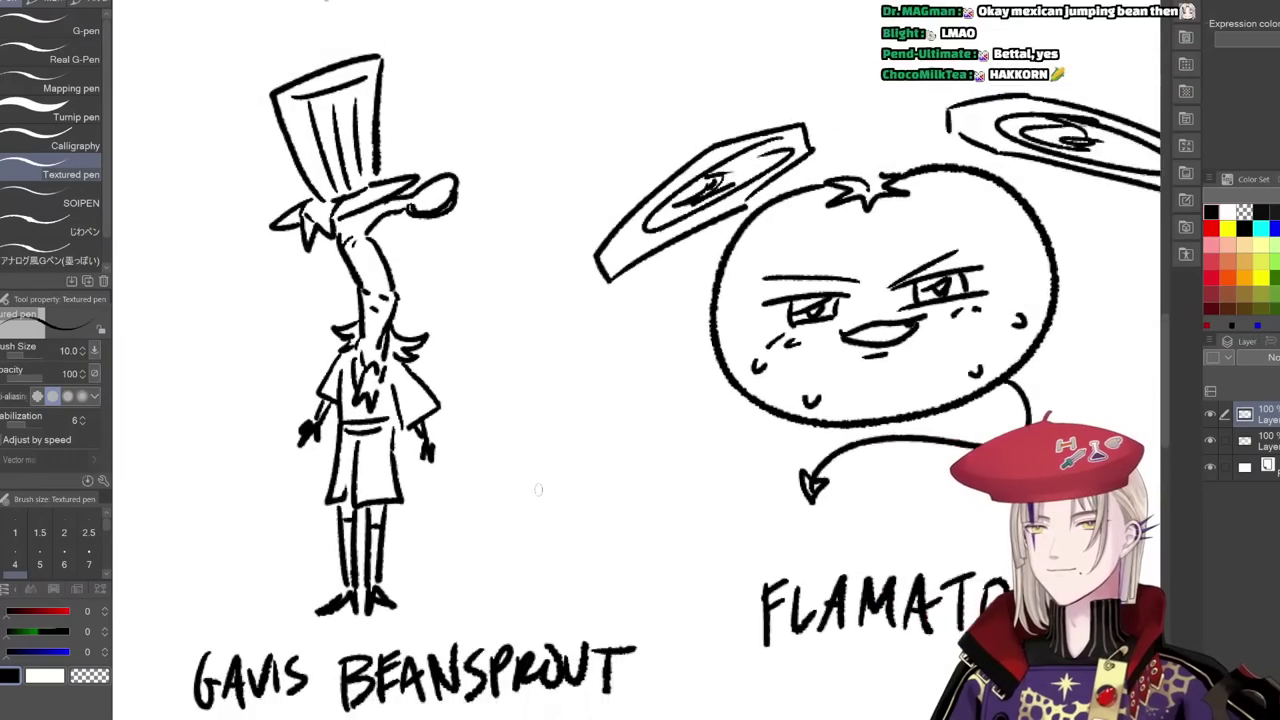
# - Draw swept, spiky leaf-like hair for a new character beside the pumpkin character, below the "VERROT" label
pyautogui.scroll(-3, 545, 490)
pyautogui.moveTo(975, 520); pyautogui.dragTo(695, 492)
pyautogui.scroll(1, 697, 492)
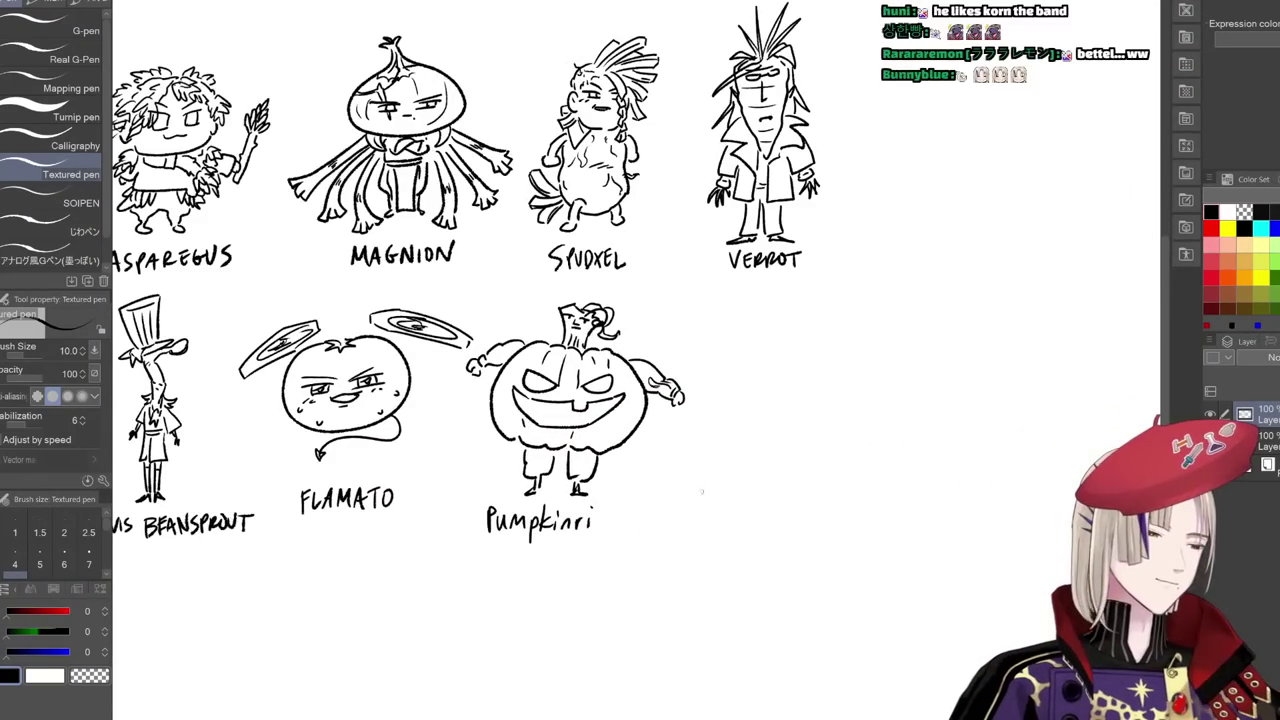
pyautogui.moveTo(700, 550); pyautogui.dragTo(689, 554)
pyautogui.scroll(2, 689, 552)
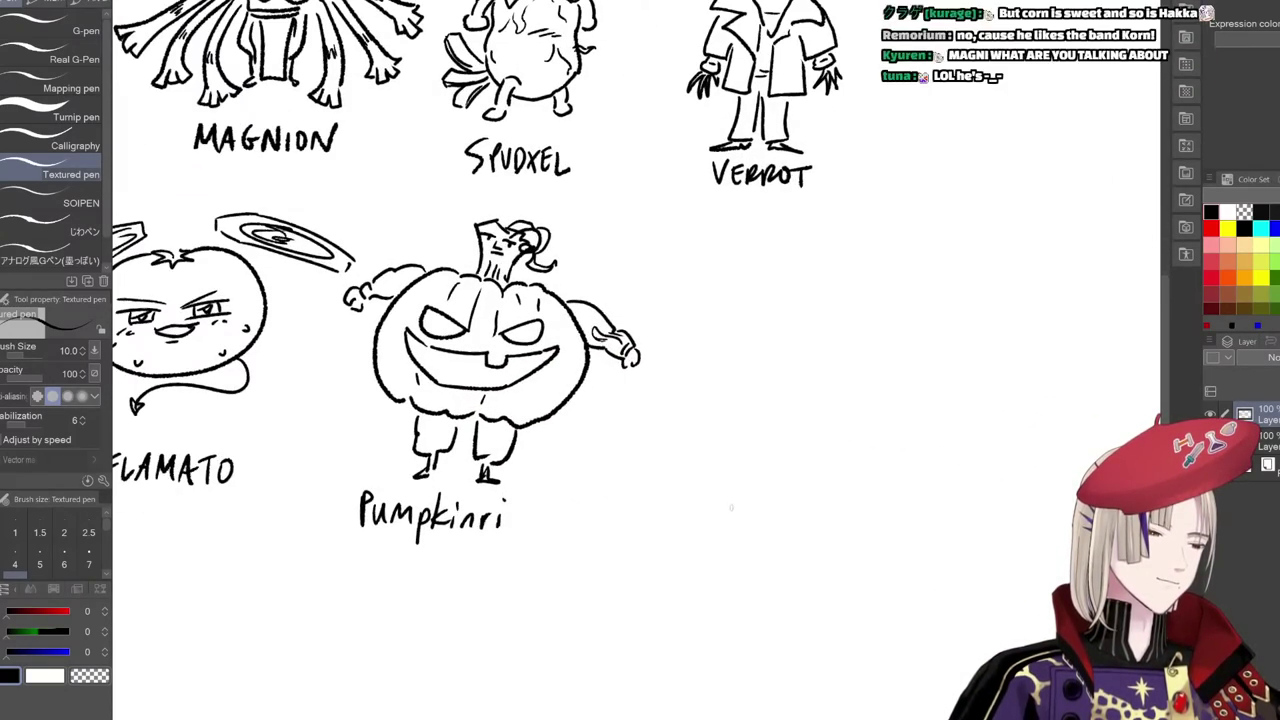
pyautogui.scroll(2, 748, 357)
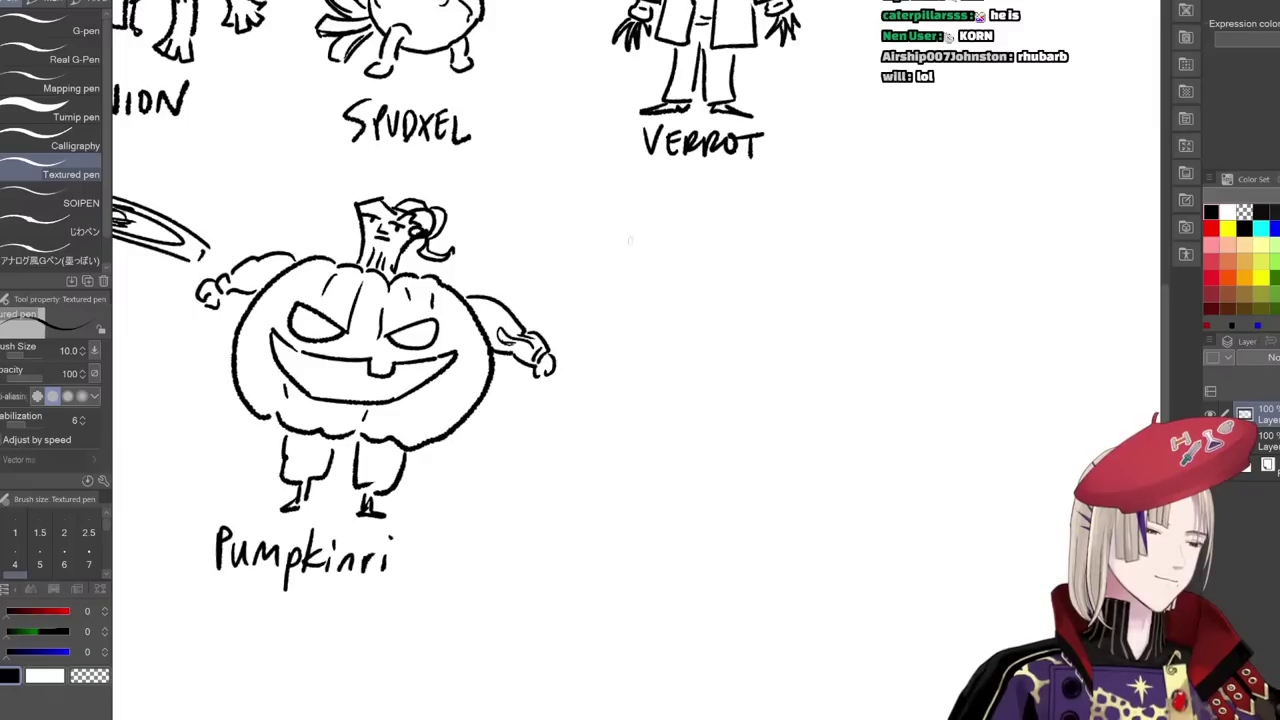
pyautogui.moveTo(717, 222); pyautogui.dragTo(636, 256)
pyautogui.moveTo(604, 248); pyautogui.dragTo(703, 232)
pyautogui.moveTo(623, 203)
pyautogui.mouseDown()
pyautogui.moveTo(648, 237)
pyautogui.moveTo(673, 233)
pyautogui.mouseUp()
pyautogui.moveTo(660, 193)
pyautogui.mouseDown()
pyautogui.moveTo(662, 217)
pyautogui.moveTo(720, 217)
pyautogui.moveTo(738, 264)
pyautogui.moveTo(773, 261)
pyautogui.mouseUp()
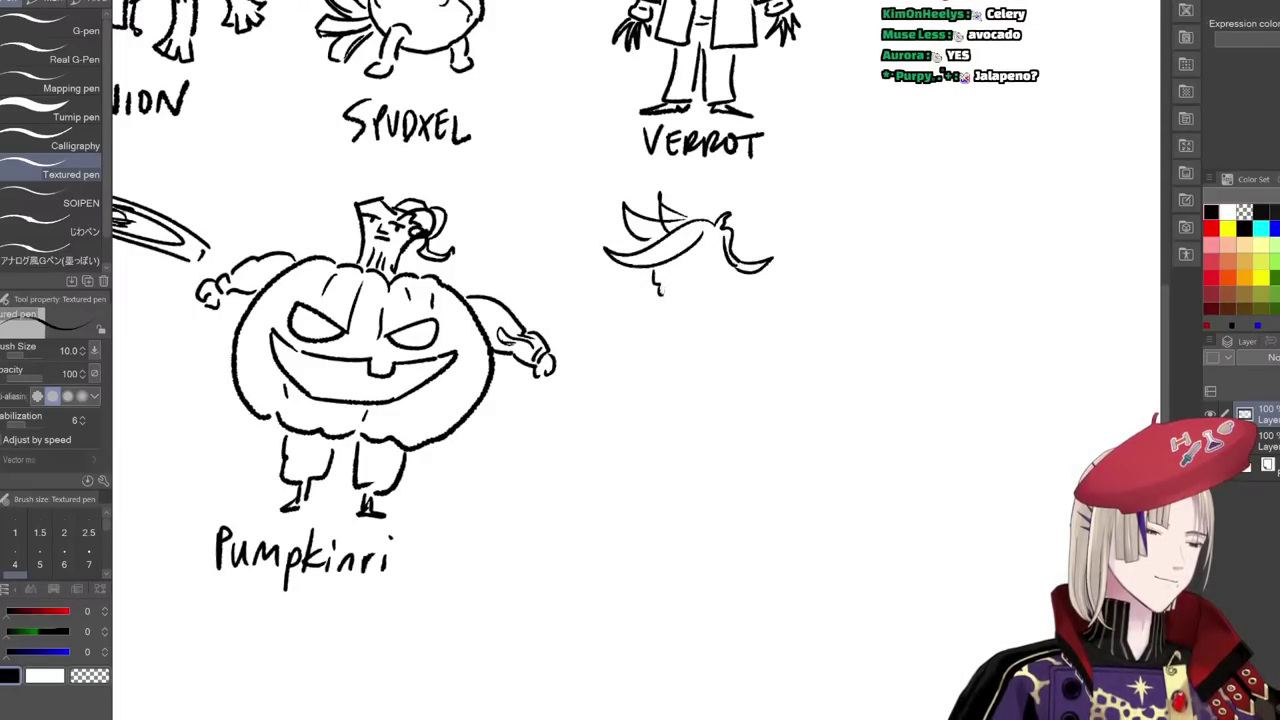
# - Outline the new character's bumpy corn-cob head below the hair, and add angled eyebrows, narrowed eyes and a small mouth
pyautogui.moveTo(660, 310); pyautogui.dragTo(666, 322)
pyautogui.moveTo(733, 266)
pyautogui.mouseDown()
pyautogui.moveTo(728, 318)
pyautogui.moveTo(688, 336)
pyautogui.moveTo(698, 330)
pyautogui.moveTo(695, 354)
pyautogui.moveTo(729, 348)
pyautogui.mouseUp()
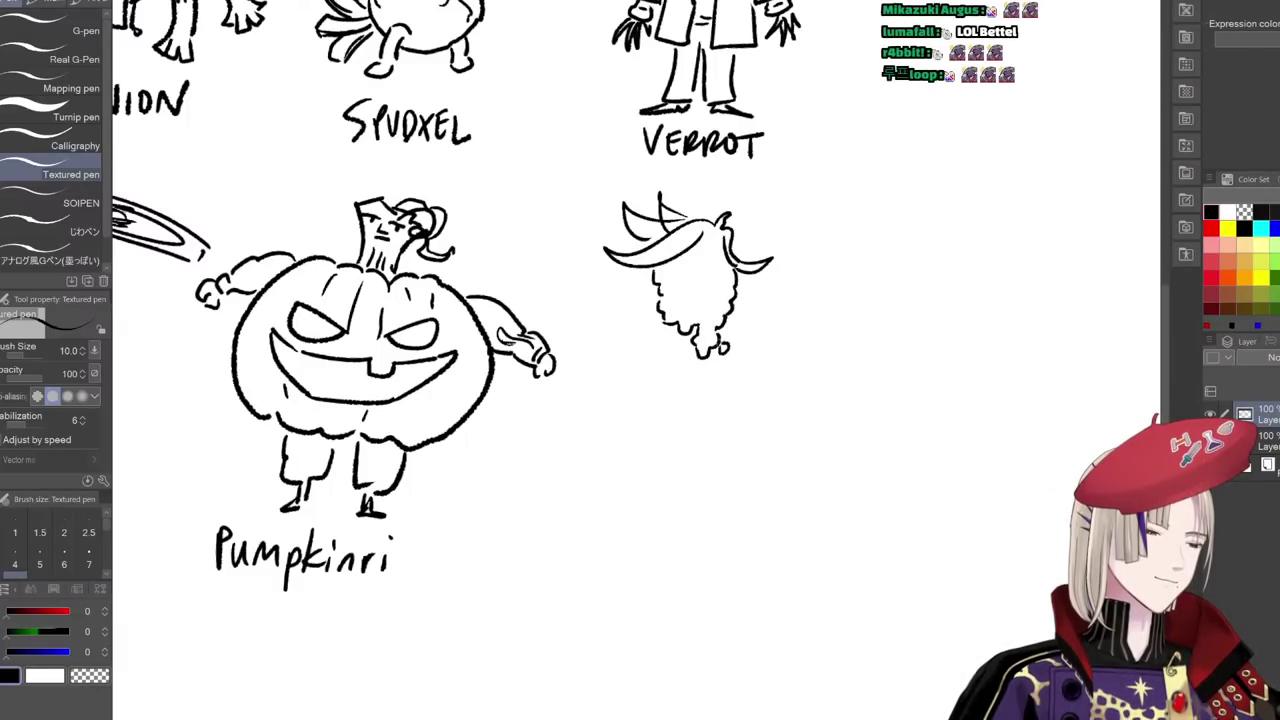
pyautogui.moveTo(682, 258); pyautogui.dragTo(668, 279)
pyautogui.moveTo(719, 252)
pyautogui.mouseDown()
pyautogui.moveTo(697, 263)
pyautogui.moveTo(729, 259)
pyautogui.mouseUp()
pyautogui.moveTo(704, 265); pyautogui.dragTo(682, 285)
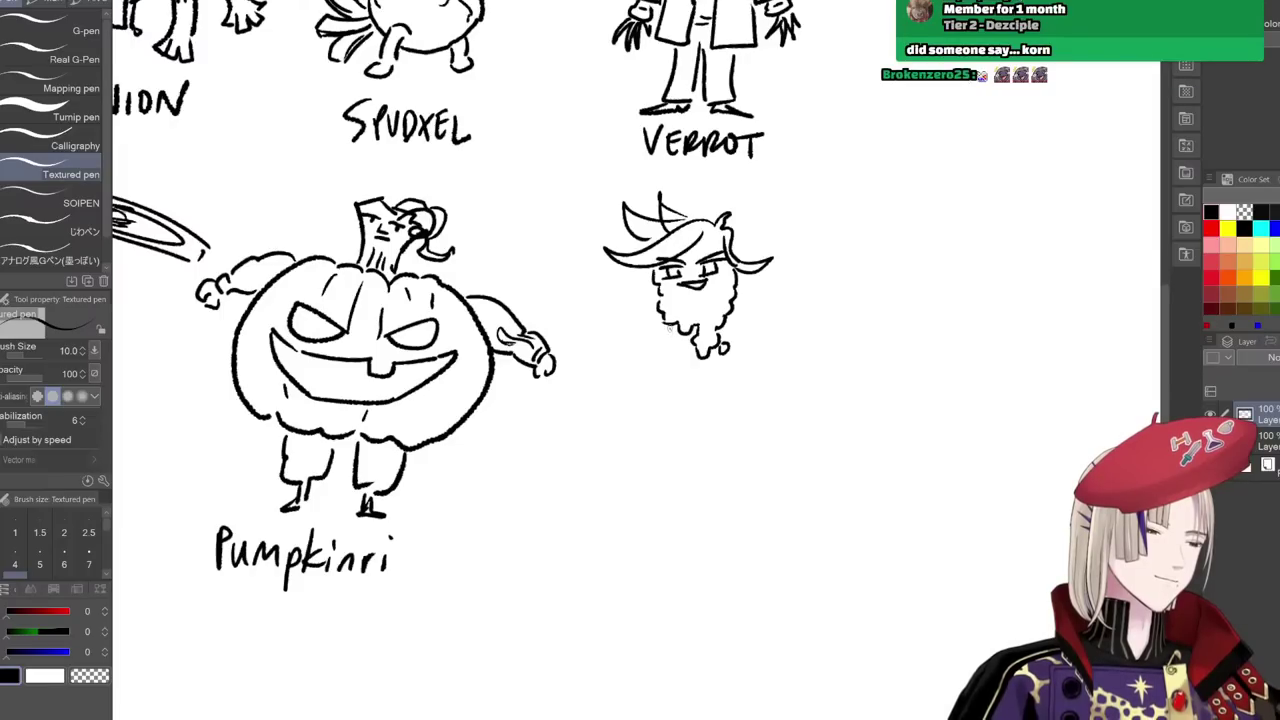
# - Draw the corn character's narrow, half-eaten cob body with small kernel marks, and add two thin legs in tall boots
pyautogui.moveTo(668, 328)
pyautogui.mouseDown()
pyautogui.moveTo(675, 372)
pyautogui.moveTo(726, 362)
pyautogui.moveTo(672, 377)
pyautogui.moveTo(678, 395)
pyautogui.moveTo(715, 378)
pyautogui.moveTo(710, 400)
pyautogui.moveTo(677, 414)
pyautogui.moveTo(688, 447)
pyautogui.mouseUp()
pyautogui.moveTo(716, 405)
pyautogui.mouseDown()
pyautogui.moveTo(718, 432)
pyautogui.moveTo(697, 454)
pyautogui.mouseUp()
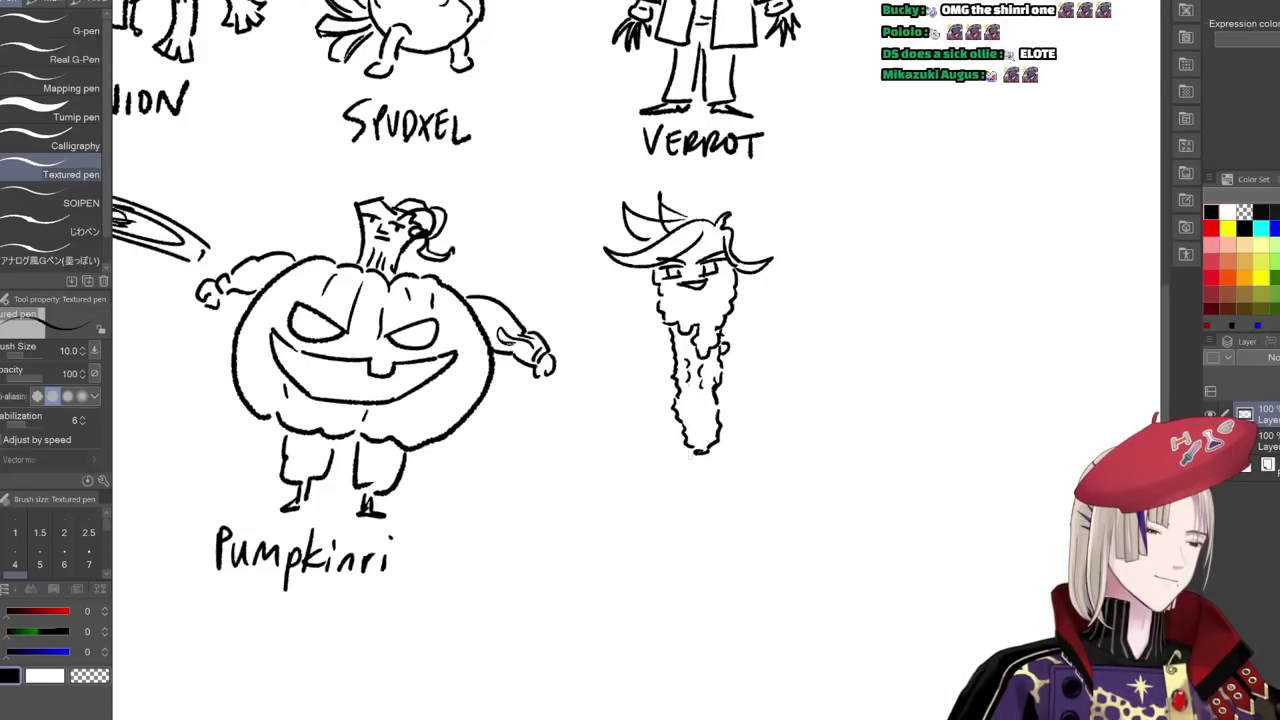
pyautogui.moveTo(688, 448); pyautogui.dragTo(693, 490)
pyautogui.moveTo(699, 458); pyautogui.dragTo(683, 500)
pyautogui.moveTo(712, 440)
pyautogui.mouseDown()
pyautogui.moveTo(728, 489)
pyautogui.moveTo(682, 570)
pyautogui.mouseUp()
pyautogui.moveTo(709, 492)
pyautogui.mouseDown()
pyautogui.moveTo(718, 568)
pyautogui.moveTo(721, 555)
pyautogui.mouseUp()
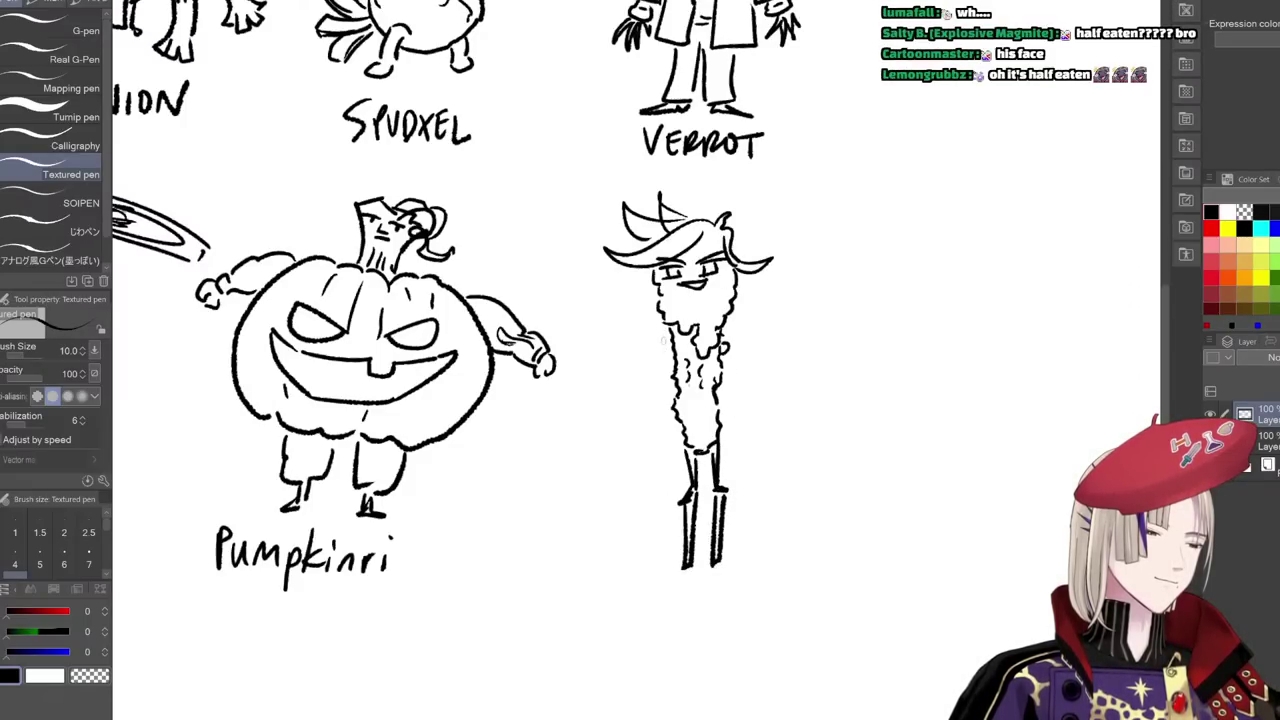
# - Add both of the corn character's arms with flared sleeves and hands at the sides of the cob
pyautogui.moveTo(667, 340)
pyautogui.mouseDown()
pyautogui.moveTo(636, 384)
pyautogui.moveTo(662, 366)
pyautogui.moveTo(606, 408)
pyautogui.mouseUp()
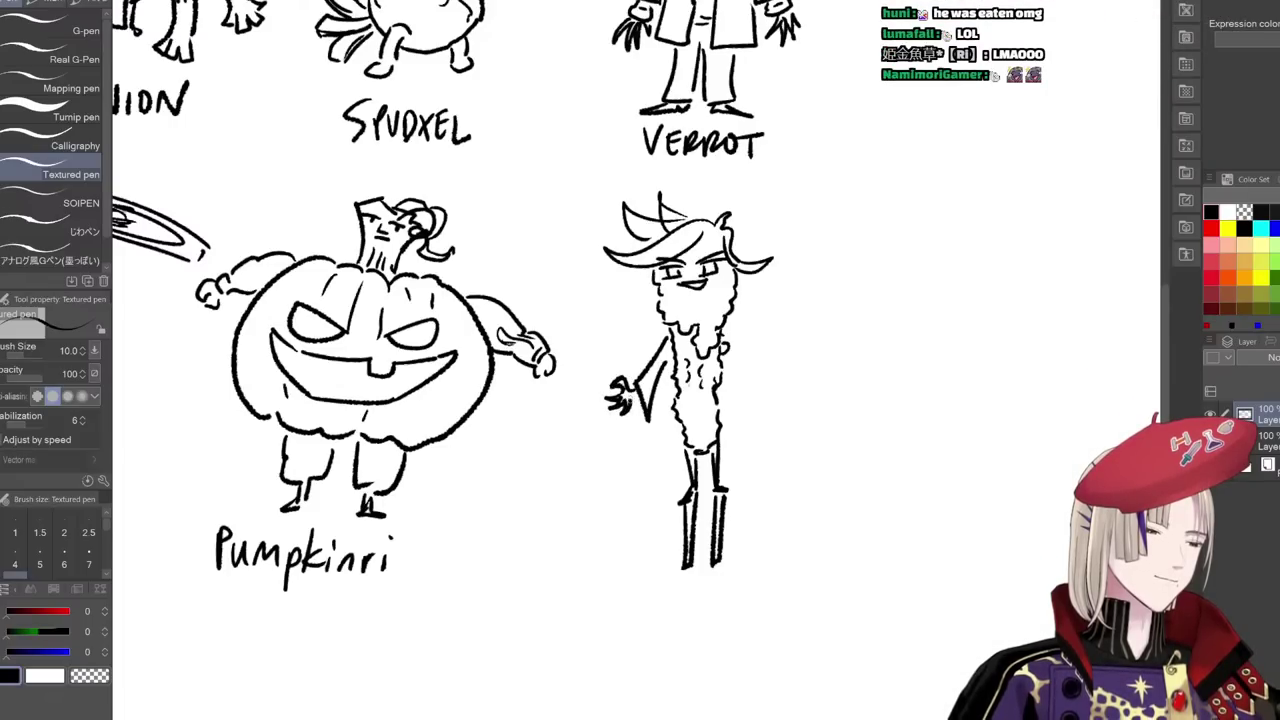
pyautogui.moveTo(730, 330); pyautogui.dragTo(754, 381)
pyautogui.moveTo(724, 366)
pyautogui.mouseDown()
pyautogui.moveTo(736, 409)
pyautogui.moveTo(753, 384)
pyautogui.moveTo(766, 394)
pyautogui.moveTo(757, 408)
pyautogui.mouseUp()
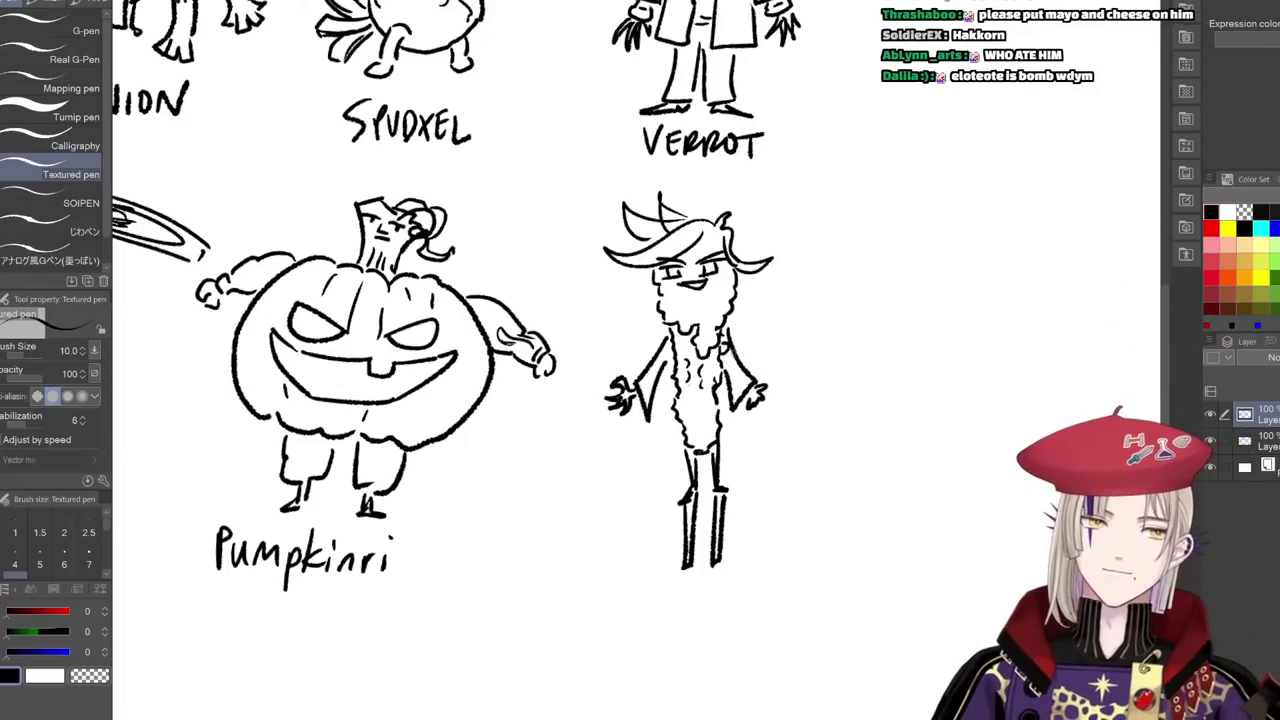
# - Add a beaded belt with a hanging piece and face kernels to the corn character, and letter "HAKKORN" below its boots
pyautogui.moveTo(675, 397)
pyautogui.mouseDown()
pyautogui.moveTo(716, 402)
pyautogui.moveTo(675, 417)
pyautogui.moveTo(654, 456)
pyautogui.mouseUp()
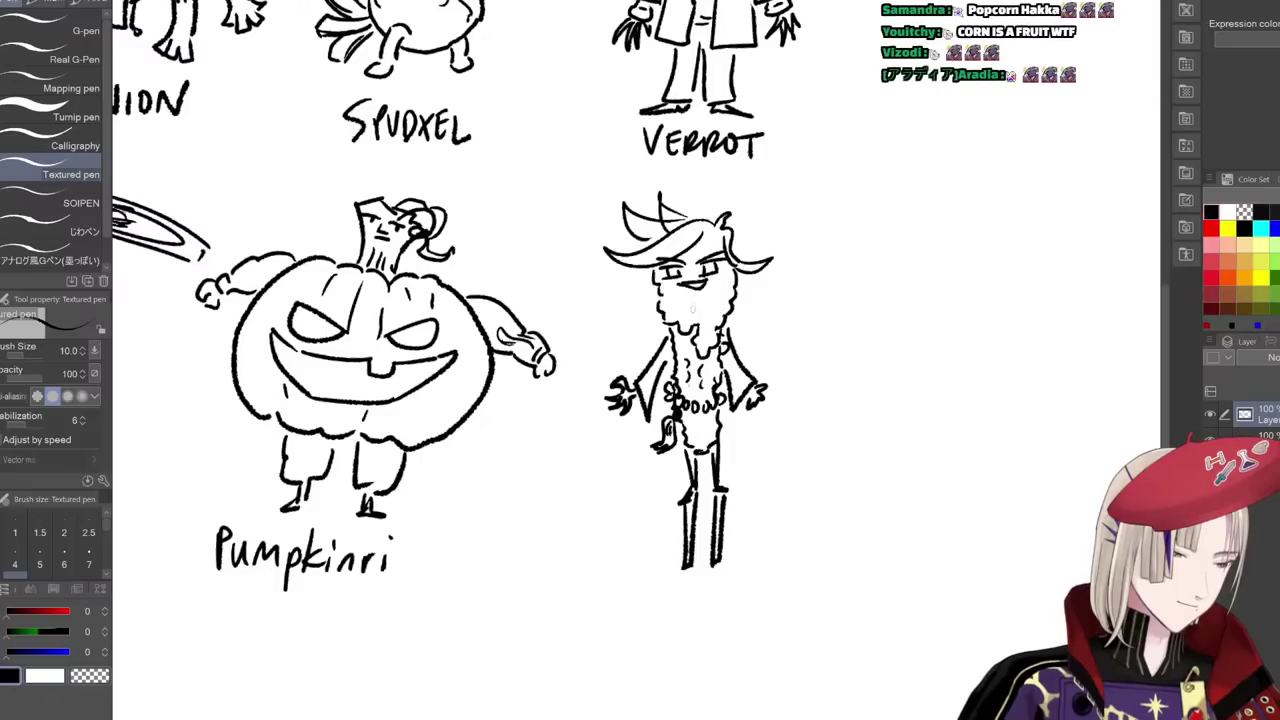
pyautogui.moveTo(697, 326)
pyautogui.mouseDown()
pyautogui.moveTo(709, 321)
pyautogui.moveTo(692, 298)
pyautogui.mouseUp()
pyautogui.moveTo(630, 579); pyautogui.dragTo(629, 614)
pyautogui.moveTo(640, 578); pyautogui.dragTo(639, 612)
pyautogui.moveTo(630, 598); pyautogui.dragTo(666, 612)
pyautogui.moveTo(654, 601); pyautogui.dragTo(663, 600)
pyautogui.moveTo(670, 590)
pyautogui.mouseDown()
pyautogui.moveTo(676, 615)
pyautogui.moveTo(688, 589)
pyautogui.moveTo(697, 605)
pyautogui.mouseUp()
pyautogui.moveTo(699, 603)
pyautogui.mouseDown()
pyautogui.moveTo(713, 615)
pyautogui.moveTo(727, 593)
pyautogui.mouseUp()
pyautogui.moveTo(737, 590); pyautogui.dragTo(737, 613)
pyautogui.moveTo(736, 589); pyautogui.dragTo(749, 613)
pyautogui.moveTo(755, 590)
pyautogui.mouseDown()
pyautogui.moveTo(755, 613)
pyautogui.moveTo(768, 612)
pyautogui.mouseUp()
# - Draw a puffy popcorn piece on each side of the corn character's boots, above the "HAKKORN" label
pyautogui.scroll(-5, 800, 560)
pyautogui.scroll(5, 797, 540)
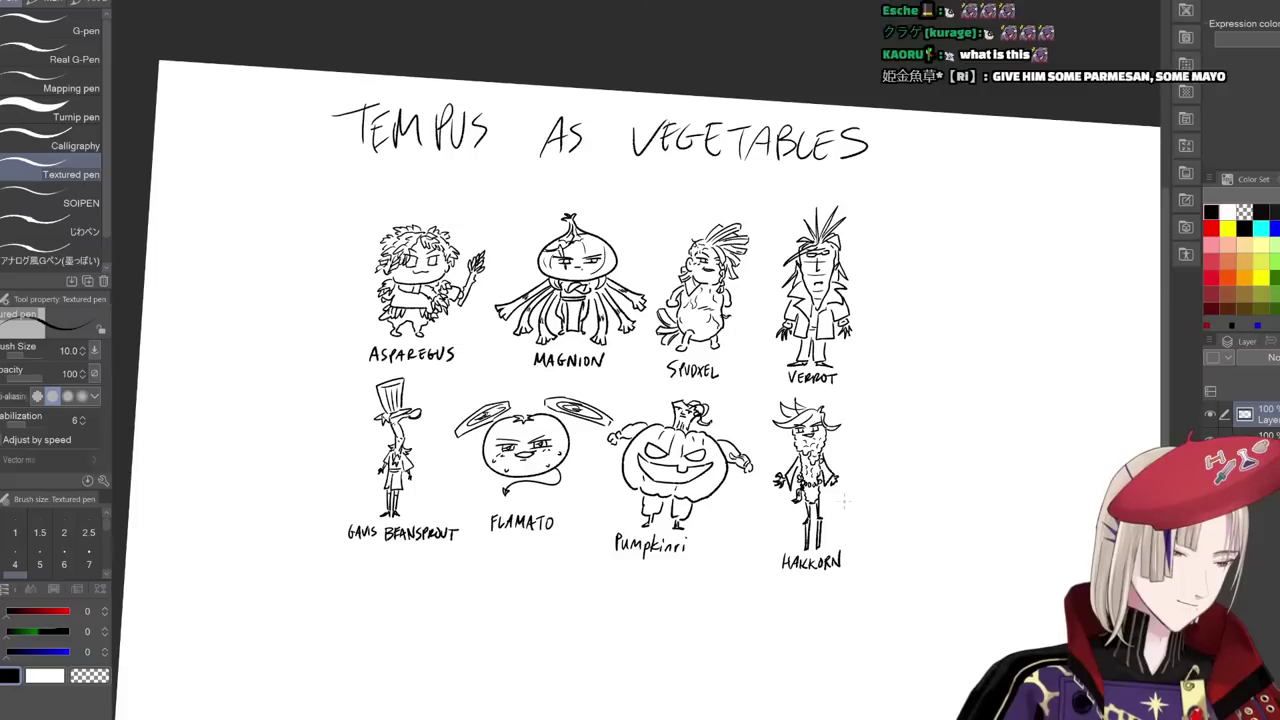
pyautogui.moveTo(752, 578)
pyautogui.mouseDown()
pyautogui.moveTo(763, 575)
pyautogui.moveTo(738, 593)
pyautogui.moveTo(738, 582)
pyautogui.mouseUp()
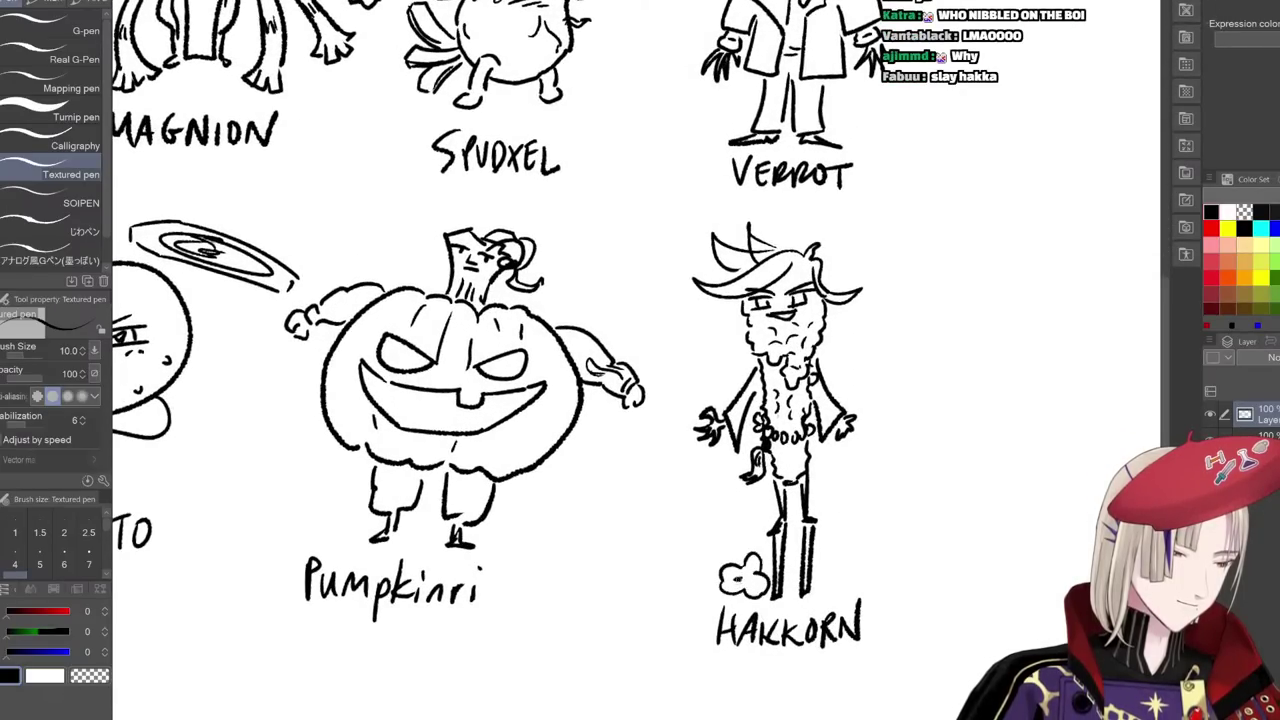
pyautogui.moveTo(849, 565)
pyautogui.mouseDown()
pyautogui.moveTo(824, 566)
pyautogui.moveTo(868, 588)
pyautogui.moveTo(858, 582)
pyautogui.mouseUp()
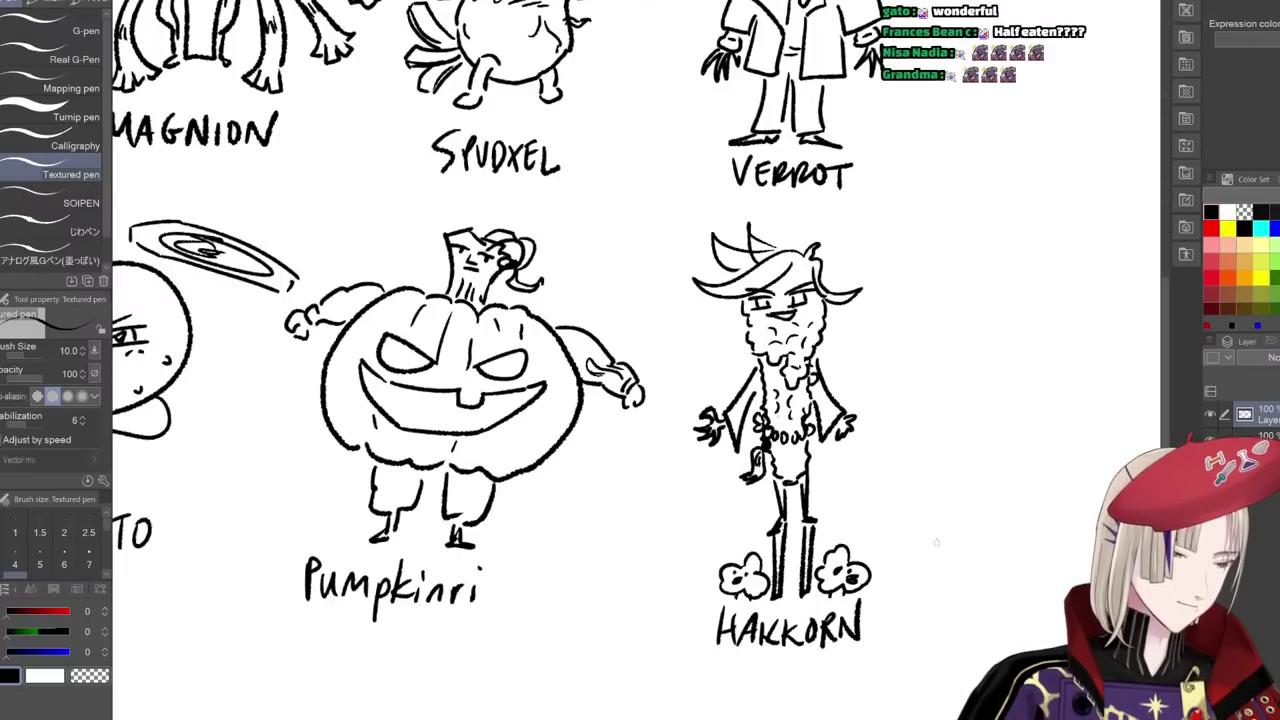
# - Review the finished sheet of eight vegetable characters, both up close and as a whole with the title
pyautogui.scroll(-6, 914, 553)
pyautogui.moveTo(904, 547); pyautogui.dragTo(956, 537)
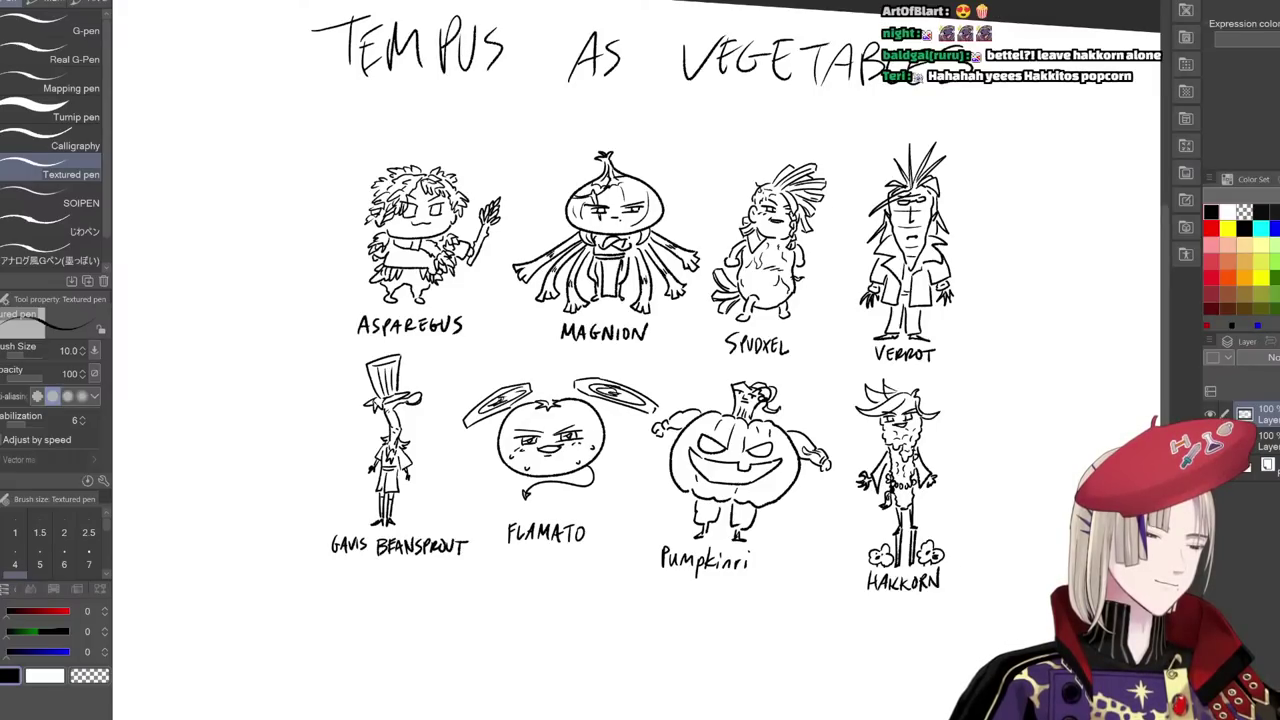
pyautogui.moveTo(760, 620); pyautogui.dragTo(801, 610)
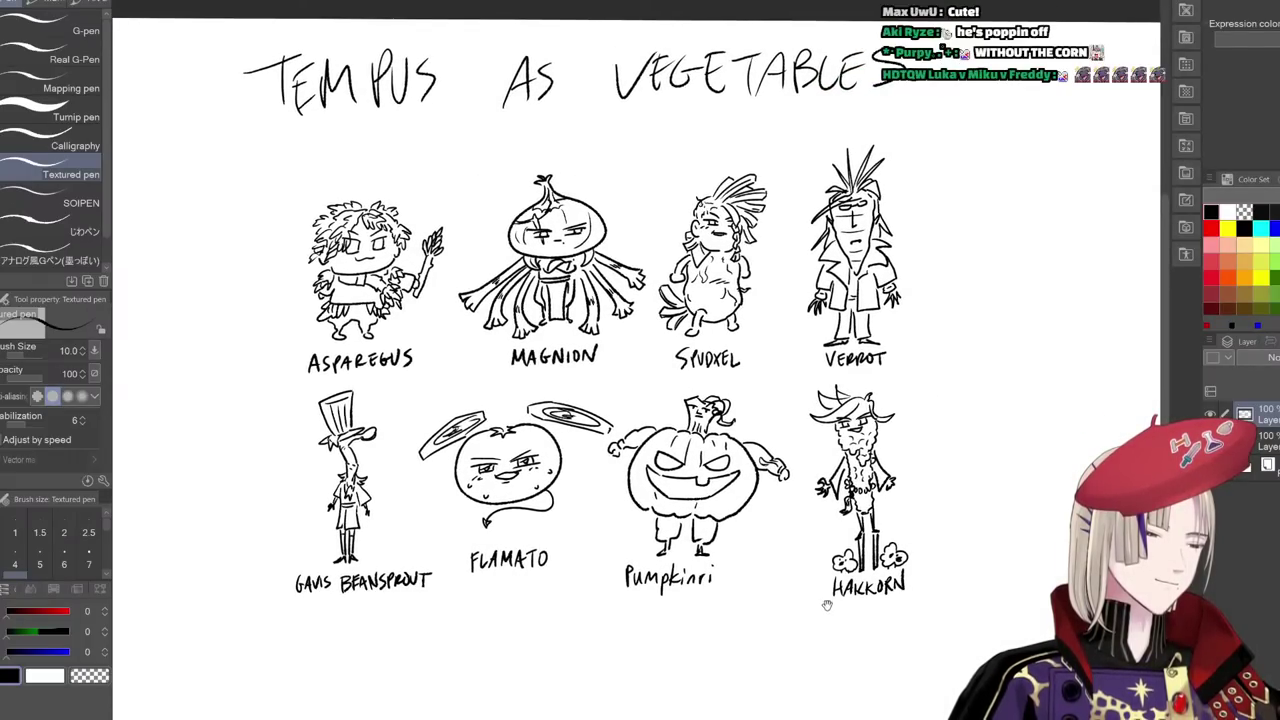
pyautogui.moveTo(880, 603); pyautogui.dragTo(822, 614)
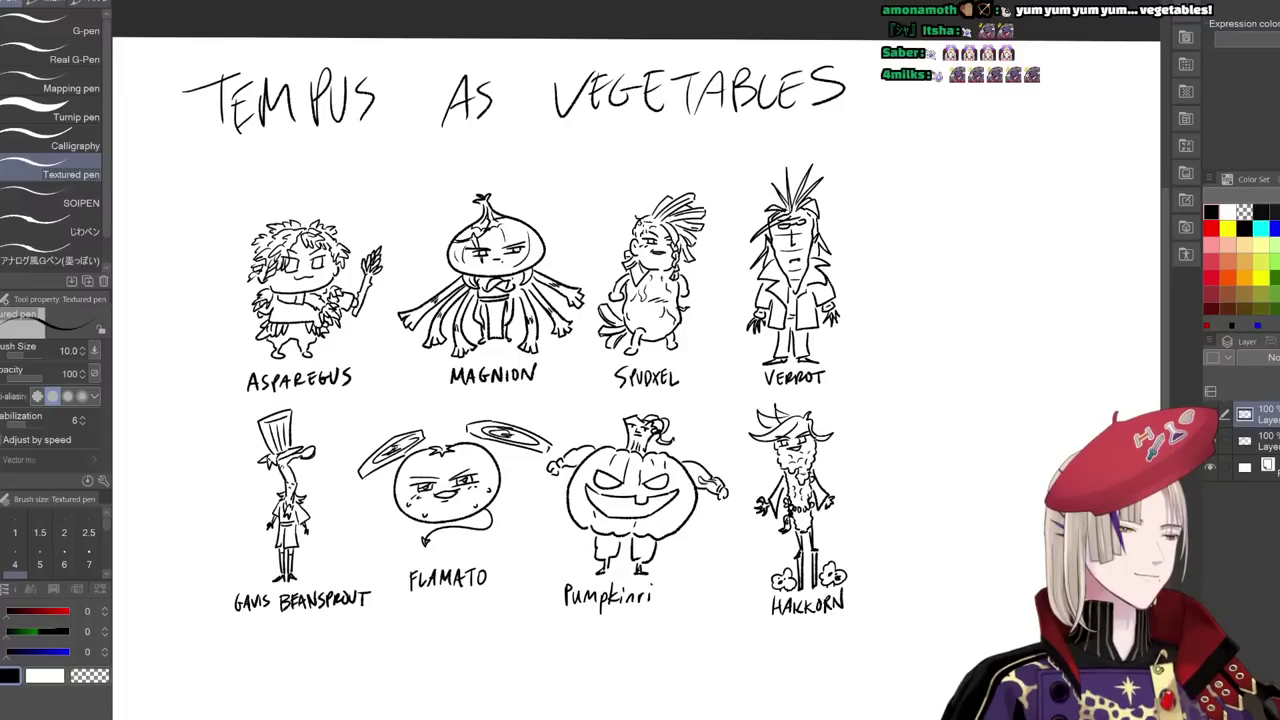
pyautogui.scroll(4, 415, 425)
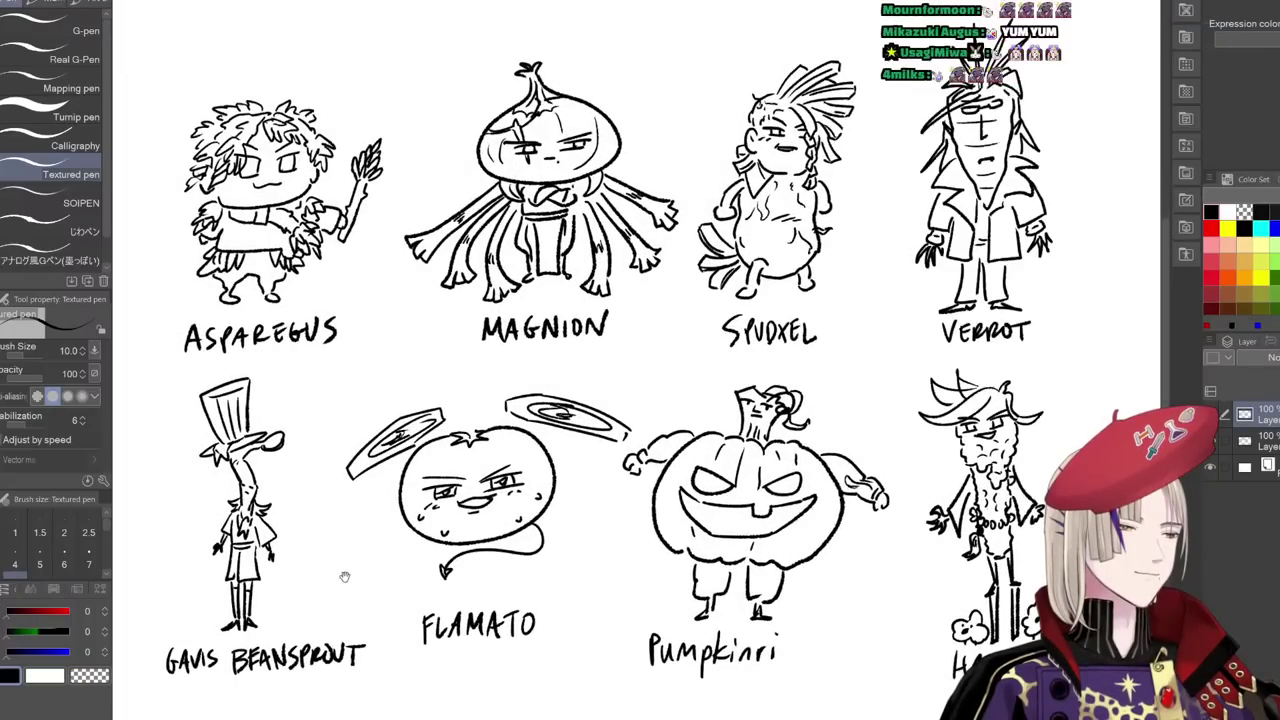
pyautogui.moveTo(346, 577); pyautogui.dragTo(603, 519)
pyautogui.scroll(4, 600, 436)
pyautogui.scroll(5, 600, 436)
pyautogui.scroll(-5, 628, 486)
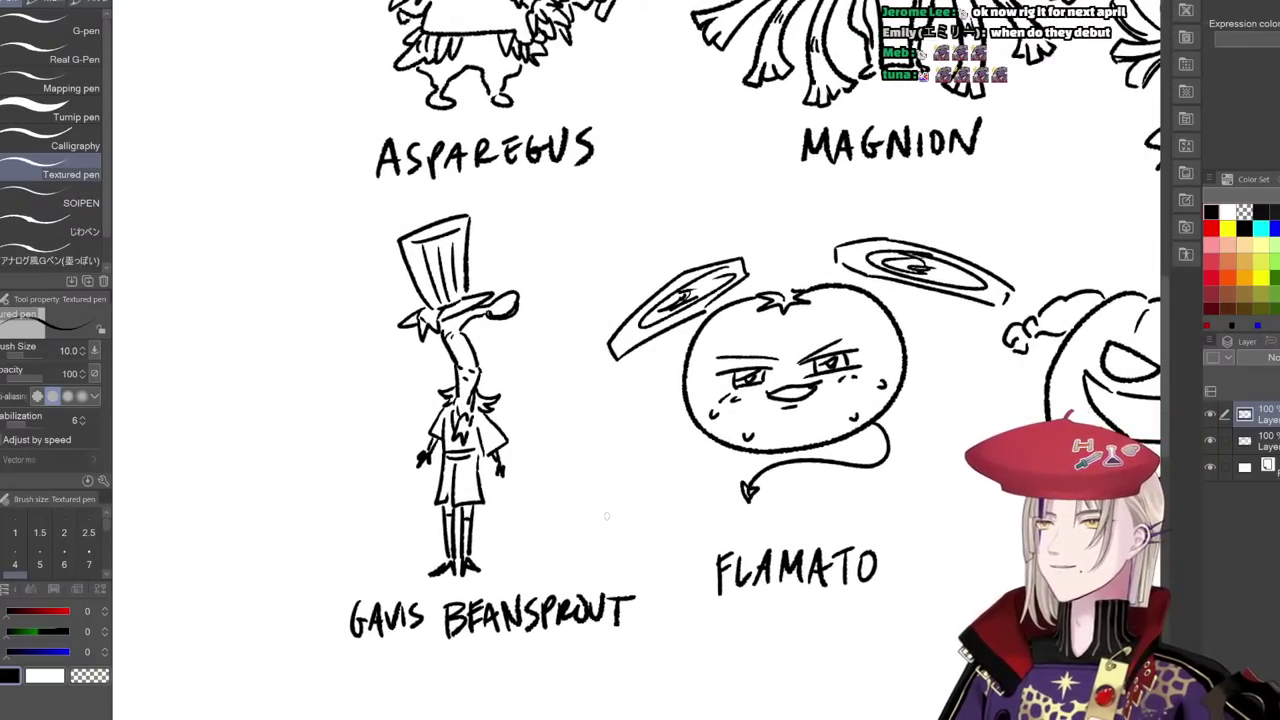
pyautogui.scroll(-3, 868, 449)
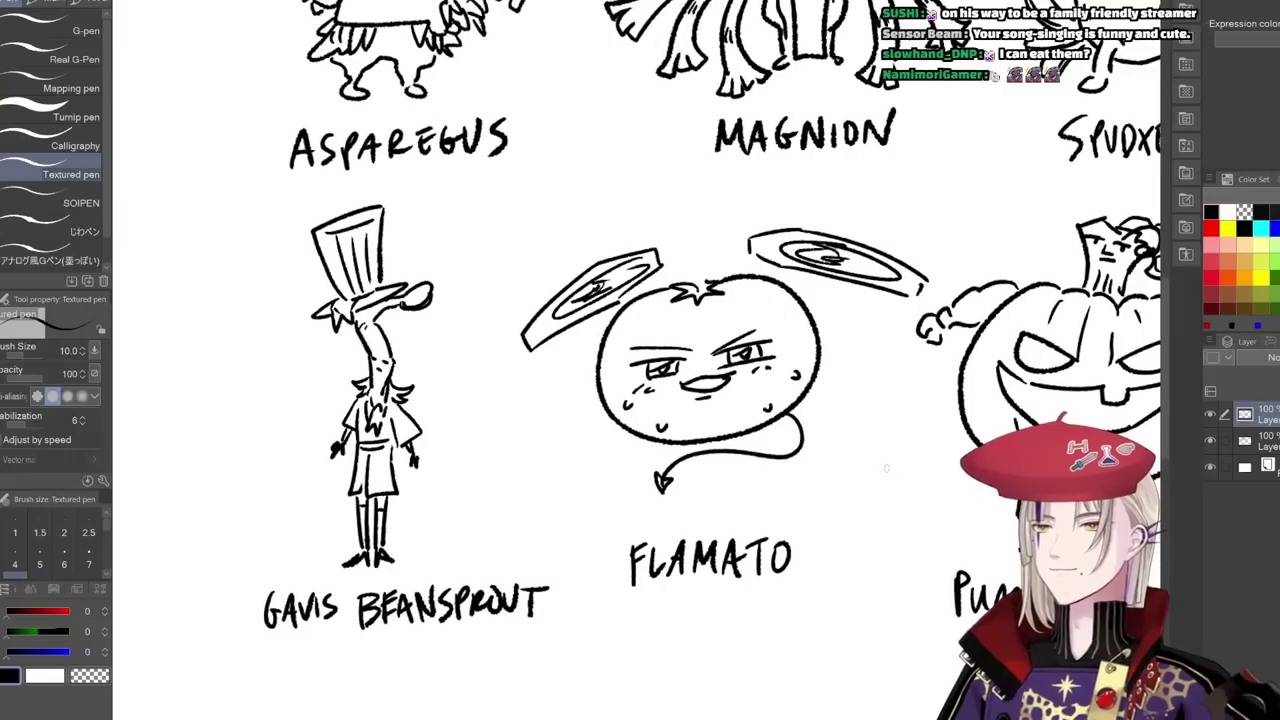
pyautogui.scroll(-3, 882, 468)
pyautogui.moveTo(882, 486); pyautogui.dragTo(449, 500)
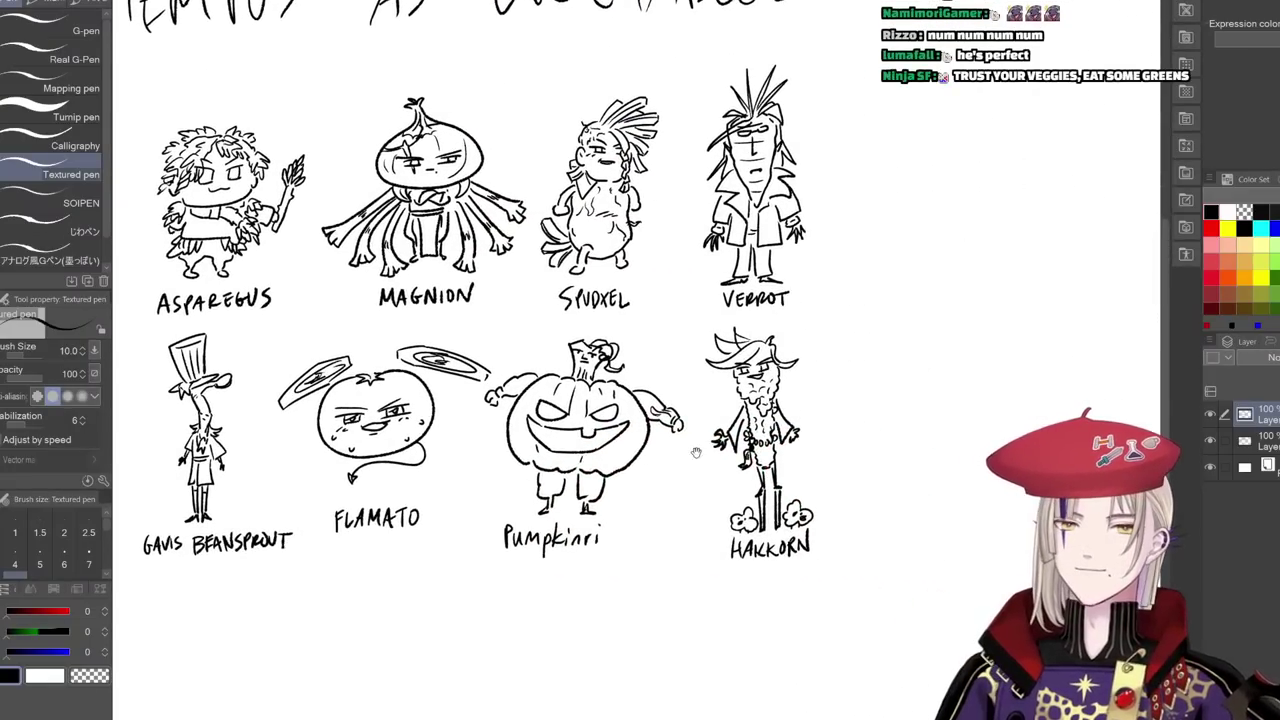
pyautogui.moveTo(692, 471); pyautogui.dragTo(737, 557)
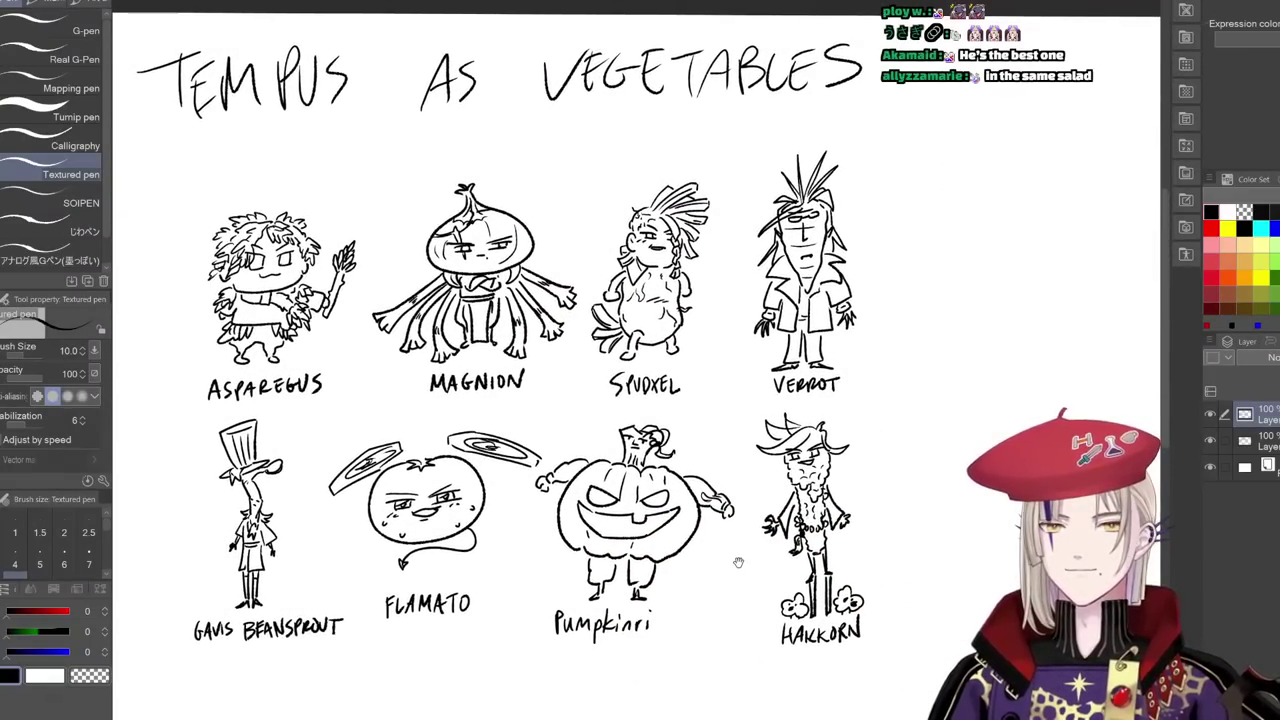
pyautogui.scroll(-1, 741, 549)
pyautogui.scroll(-1, 734, 528)
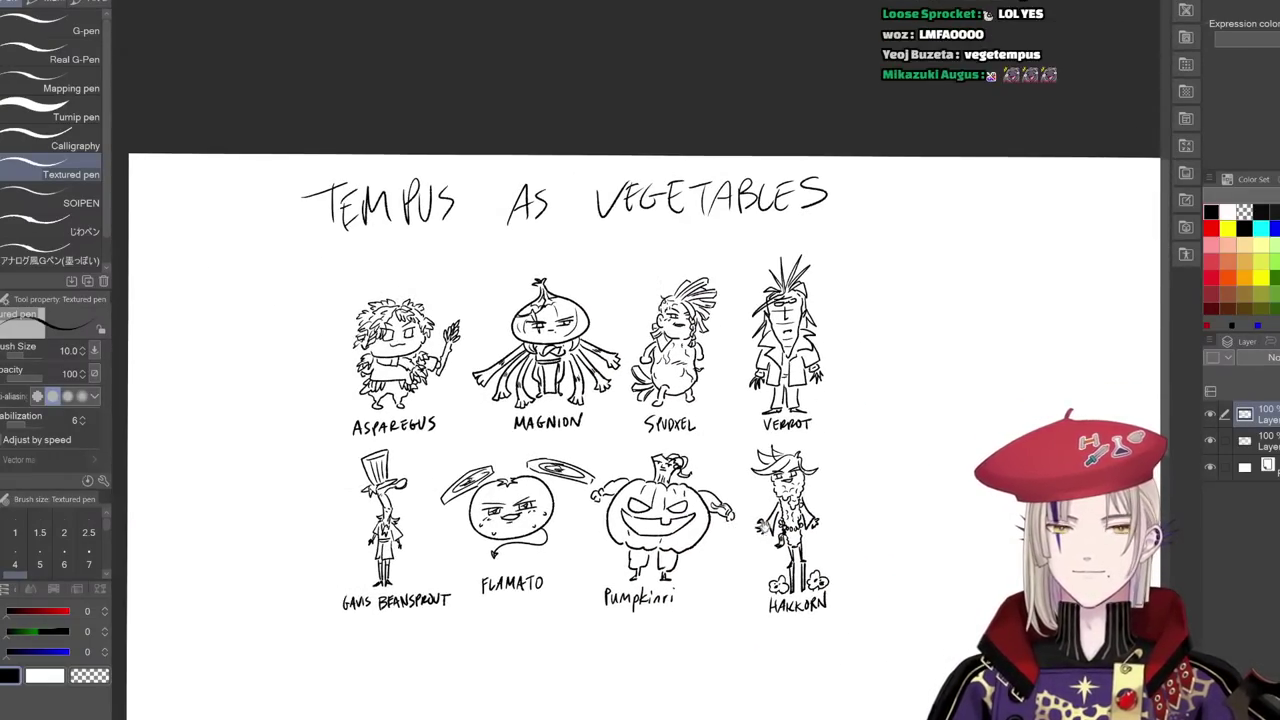
pyautogui.moveTo(738, 532); pyautogui.dragTo(630, 500)
pyautogui.moveTo(671, 576); pyautogui.dragTo(677, 540)
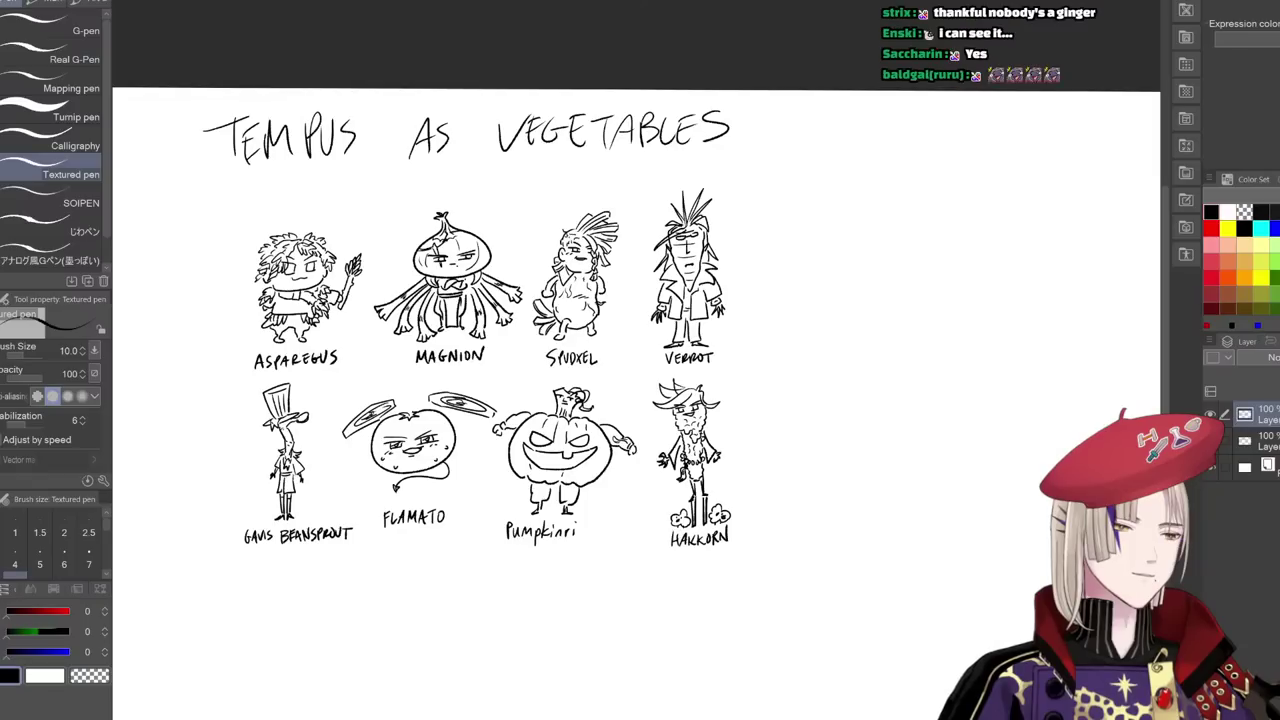
# - Merge and hide the finished vegetable drawing layers, and add a new blank layer for another drawing
pyautogui.hotkey('ctrl', 'e')
pyautogui.click(1210, 414)
pyautogui.hotkey('ctrl', 'shift', 'n')
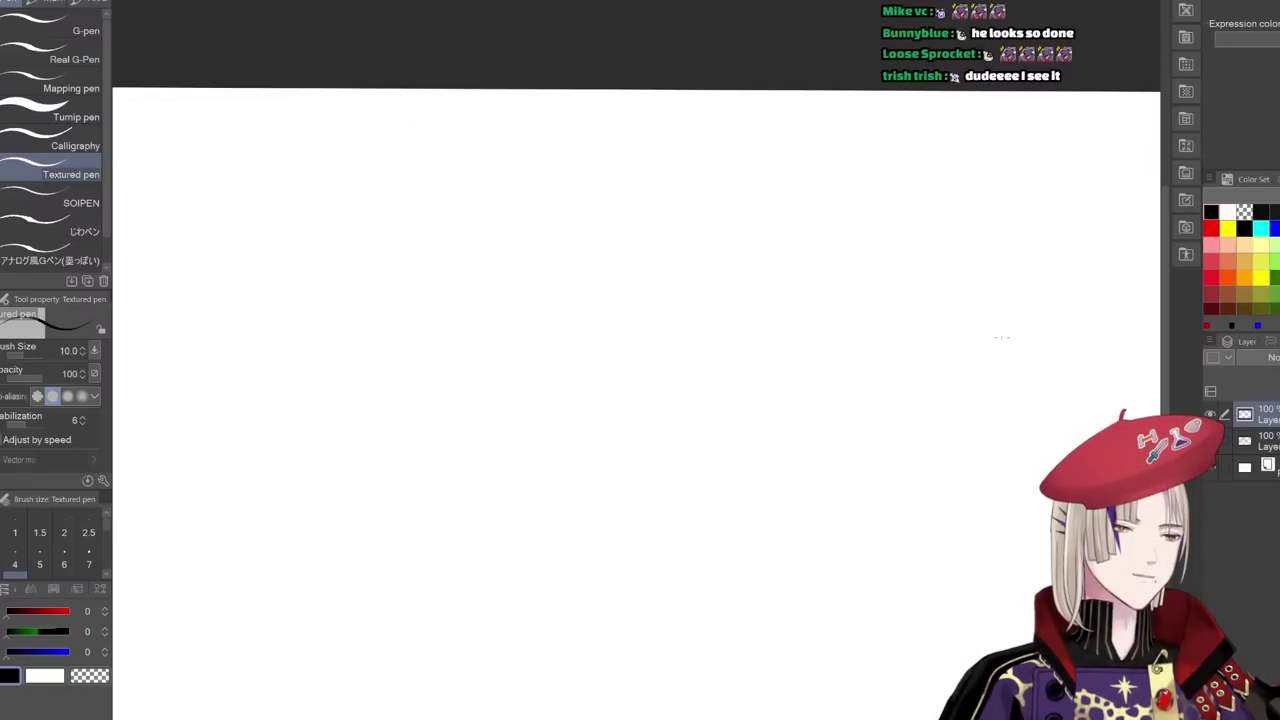
pyautogui.moveTo(478, 392); pyautogui.dragTo(534, 343)
pyautogui.moveTo(527, 453); pyautogui.dragTo(548, 446)
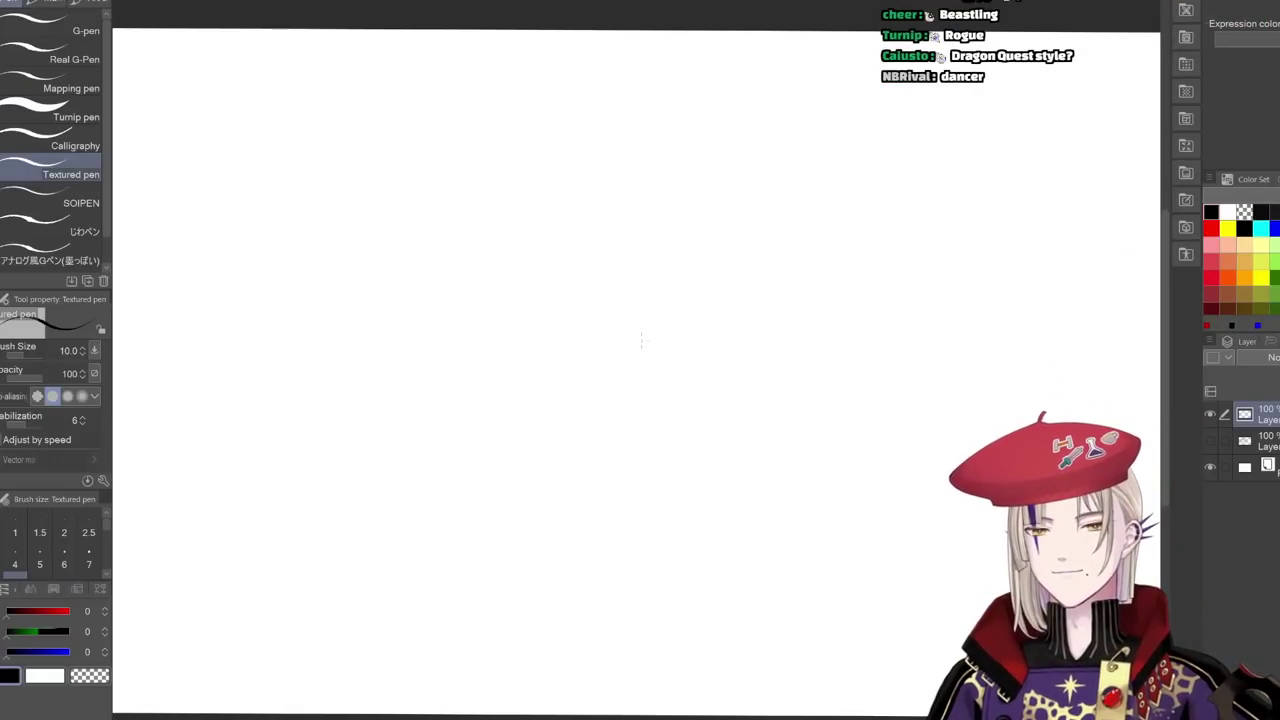
pyautogui.moveTo(341, 329); pyautogui.dragTo(434, 372)
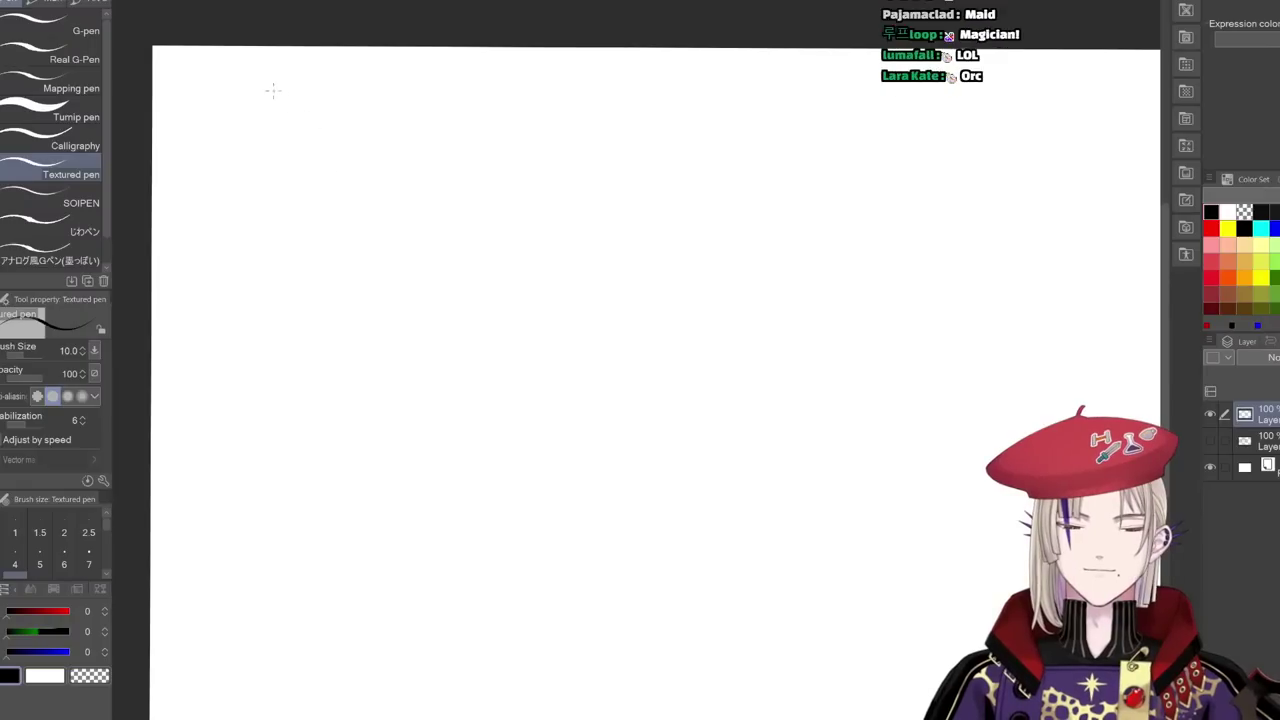
pyautogui.scroll(3, 316, 165)
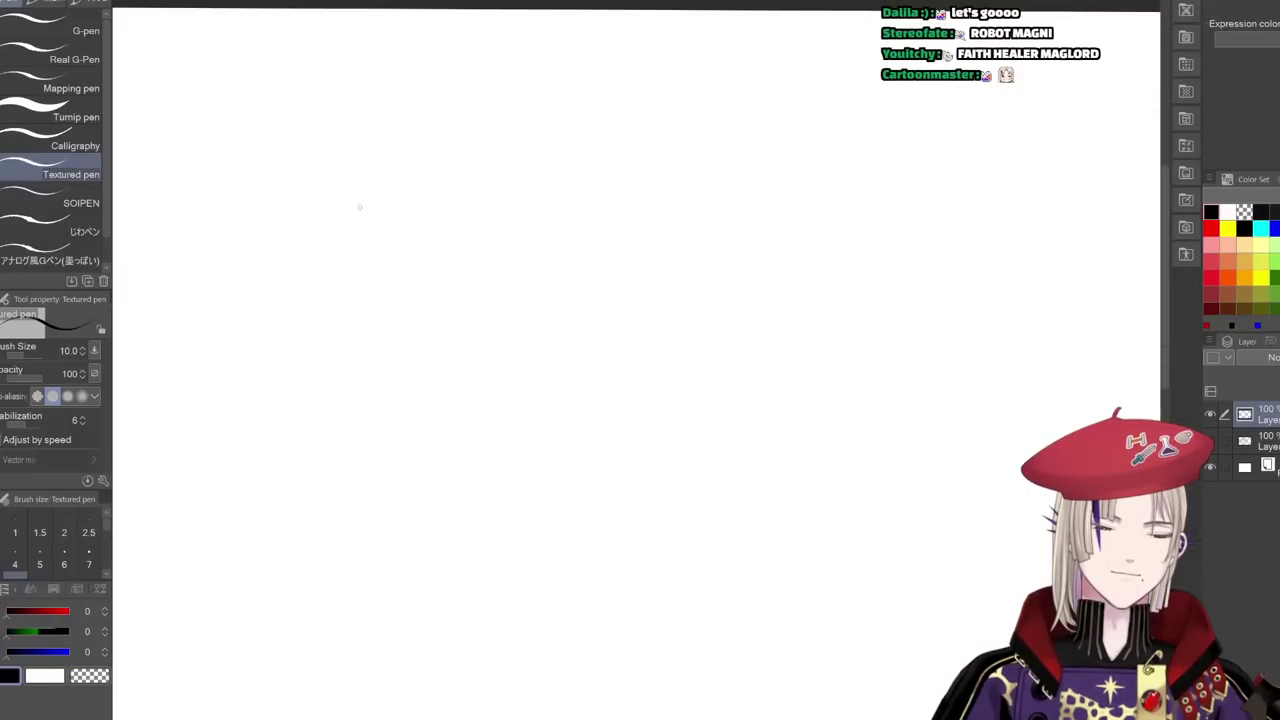
pyautogui.moveTo(313, 232)
pyautogui.mouseDown()
pyautogui.moveTo(310, 268)
pyautogui.moveTo(337, 314)
pyautogui.moveTo(378, 302)
pyautogui.mouseUp()
pyautogui.hotkey('ctrl', 'z')
pyautogui.hotkey('ctrl', 'z')
pyautogui.hotkey('ctrl', 'z')
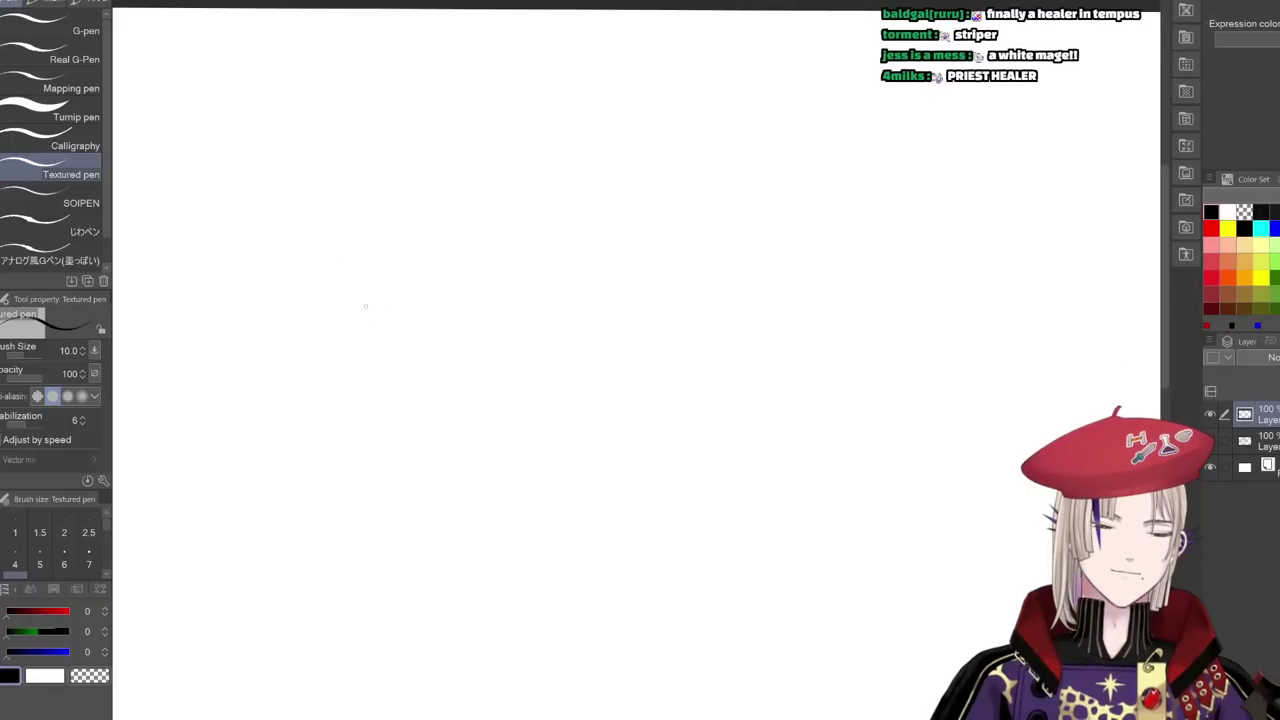
pyautogui.moveTo(360, 216); pyautogui.dragTo(409, 288)
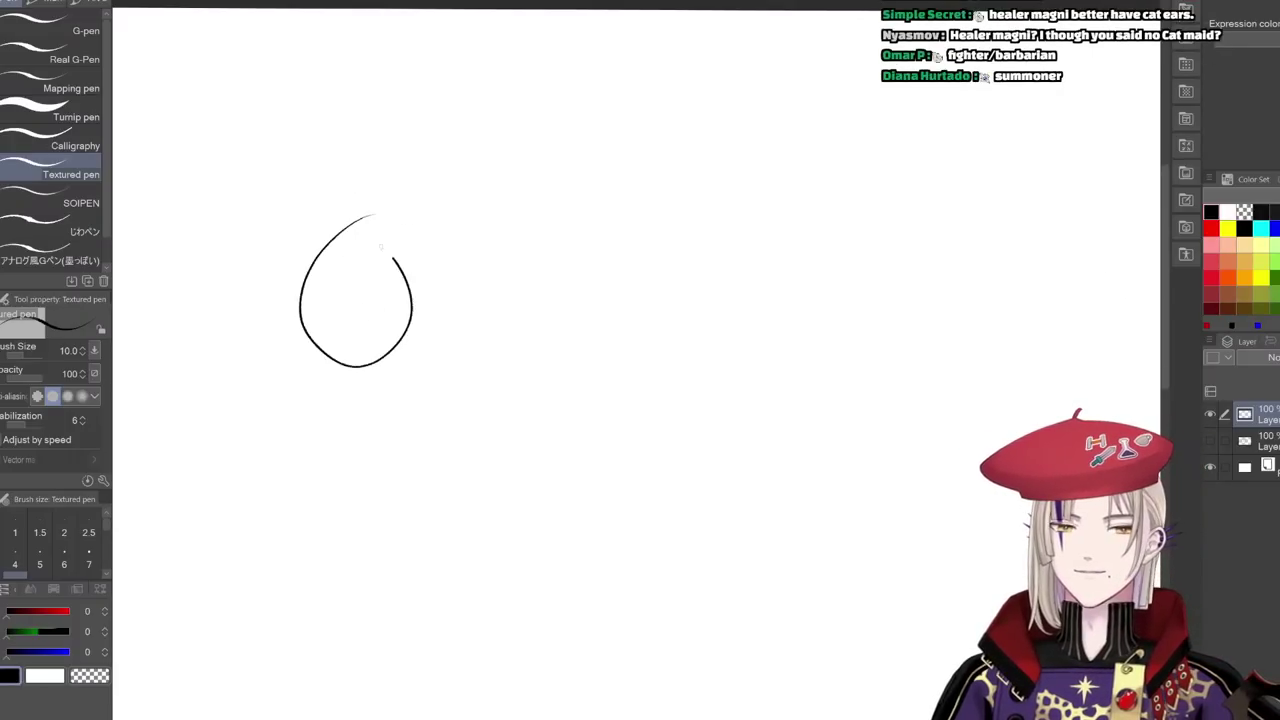
pyautogui.hotkey('ctrl', 'z')
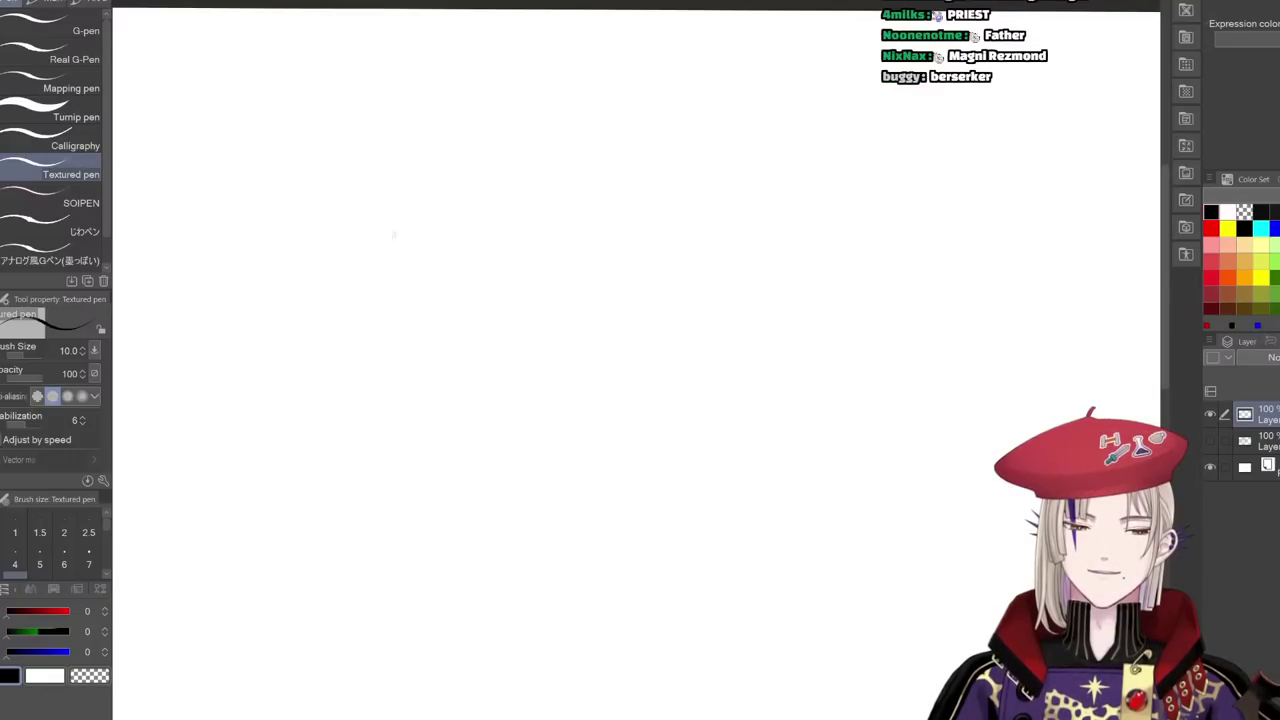
# - Draw a jagged, spiky fringe for a new character in the upper-left area of the blank canvas
pyautogui.moveTo(413, 245)
pyautogui.mouseDown()
pyautogui.moveTo(441, 297)
pyautogui.moveTo(413, 251)
pyautogui.moveTo(376, 258)
pyautogui.moveTo(389, 250)
pyautogui.moveTo(453, 284)
pyautogui.moveTo(430, 318)
pyautogui.mouseUp()
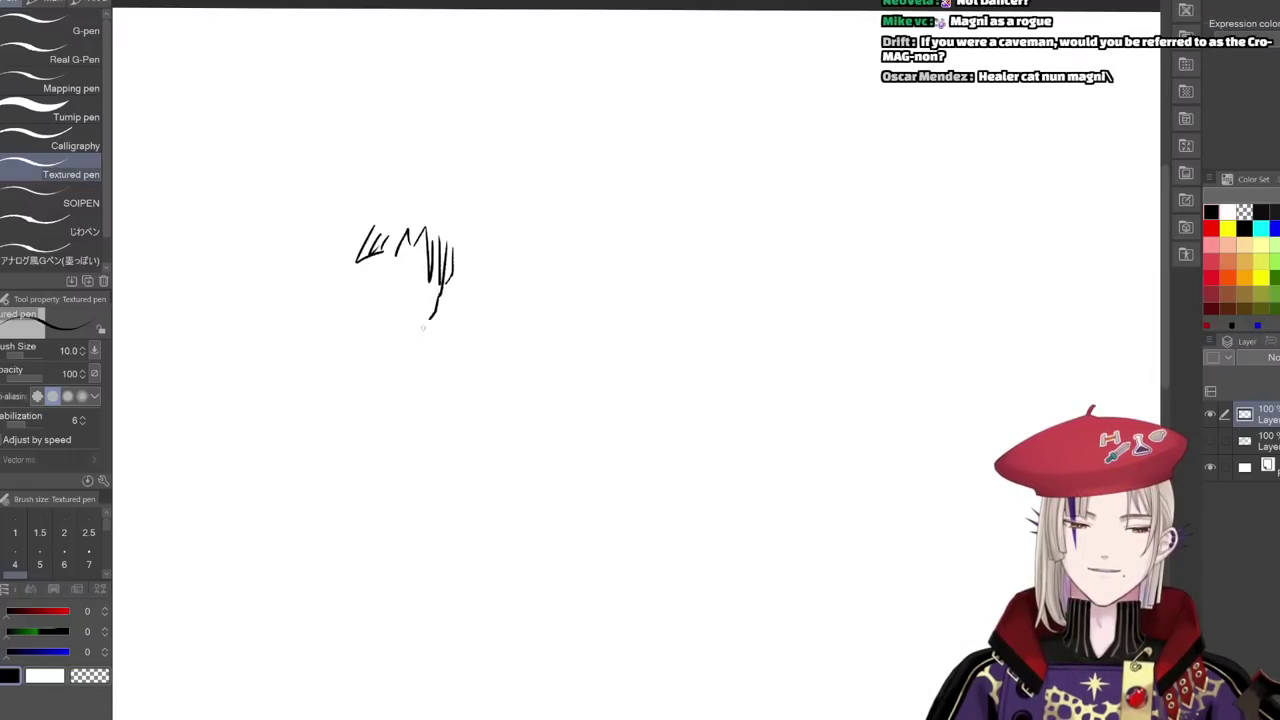
pyautogui.moveTo(349, 286)
pyautogui.mouseDown()
pyautogui.moveTo(352, 322)
pyautogui.moveTo(407, 338)
pyautogui.mouseUp()
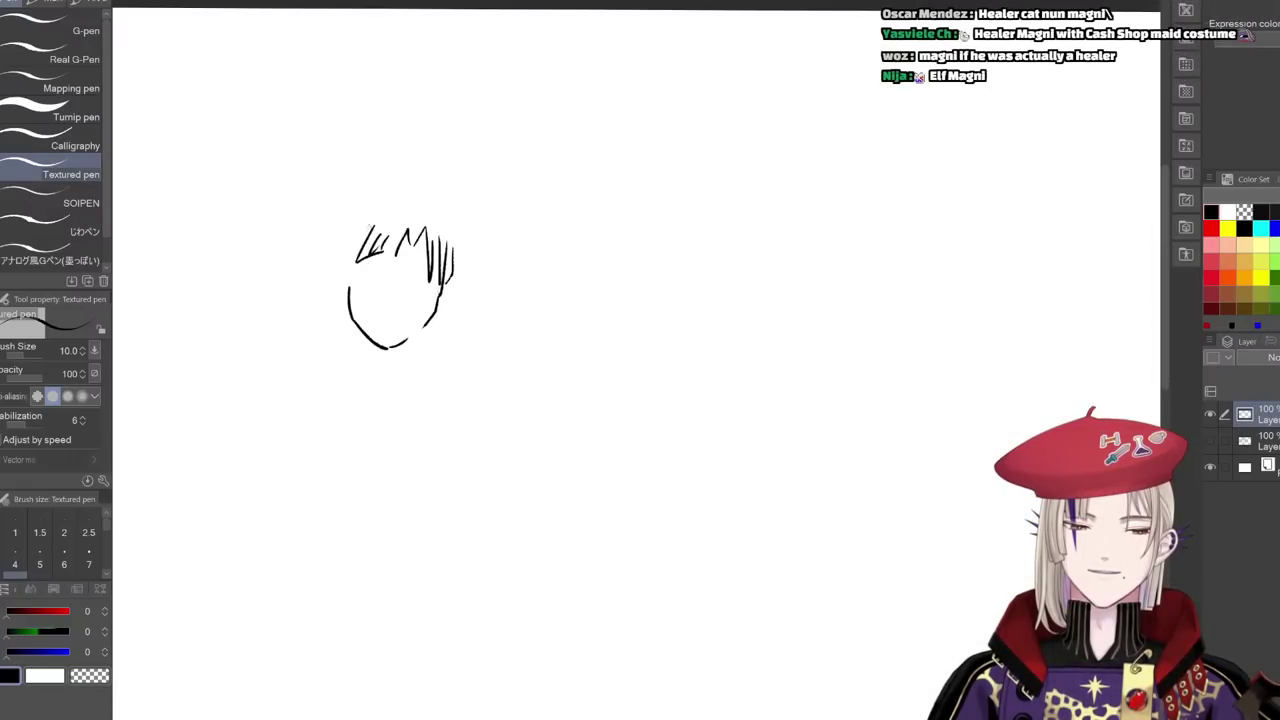
pyautogui.moveTo(340, 244); pyautogui.dragTo(332, 286)
pyautogui.hotkey('ctrl', 'z')
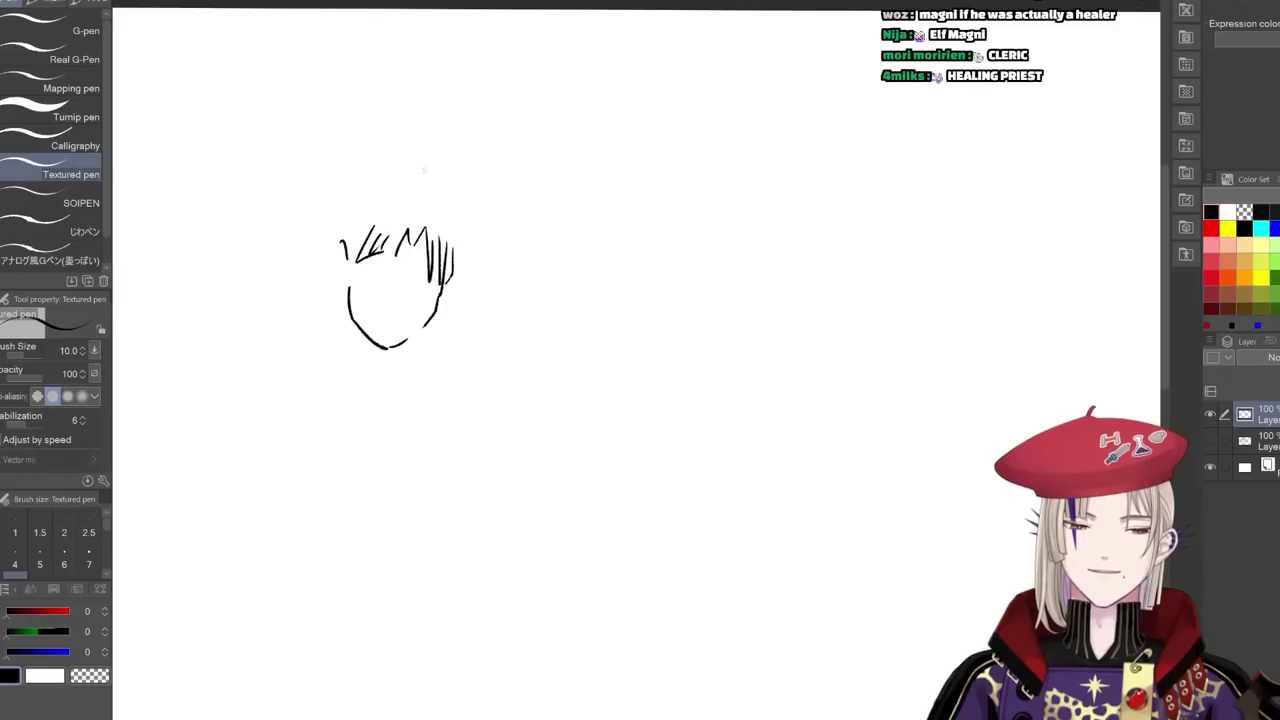
pyautogui.hotkey('ctrl', 'z')
pyautogui.hotkey('ctrl', 'z')
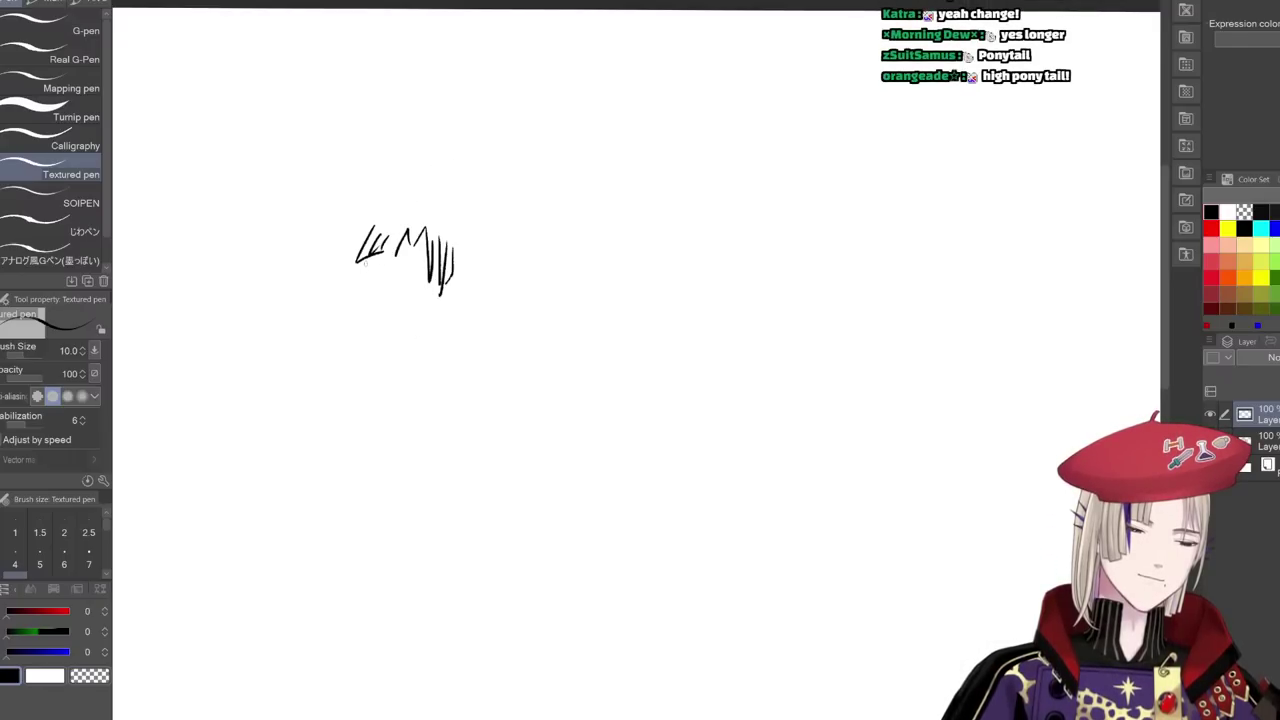
pyautogui.moveTo(360, 262); pyautogui.dragTo(404, 312)
pyautogui.hotkey('ctrl', 'z')
pyautogui.moveTo(352, 278)
pyautogui.mouseDown()
pyautogui.moveTo(354, 313)
pyautogui.moveTo(402, 340)
pyautogui.mouseUp()
pyautogui.hotkey('ctrl', 'z')
pyautogui.hotkey('ctrl', 'z')
# - Outline the new character's pointed jaw with an inner face line below the fringe, and add a small triangular open mouth
pyautogui.moveTo(356, 272)
pyautogui.mouseDown()
pyautogui.moveTo(392, 339)
pyautogui.moveTo(435, 315)
pyautogui.mouseUp()
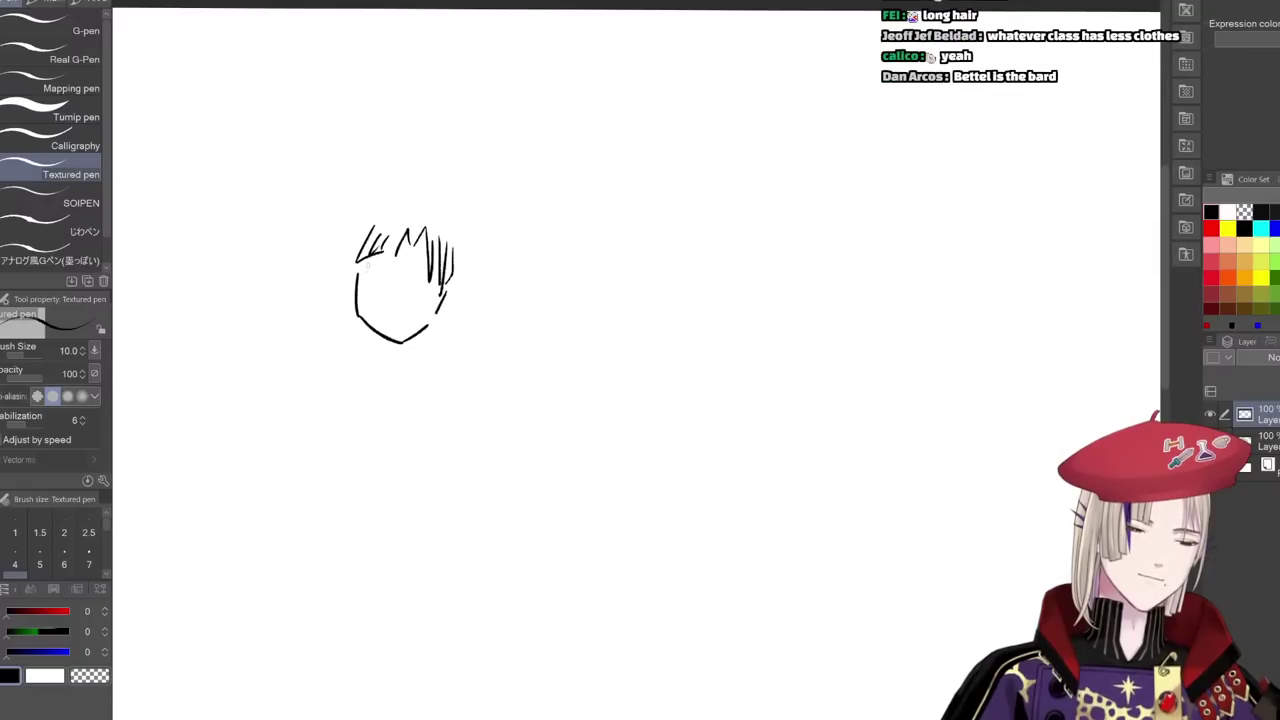
pyautogui.moveTo(370, 262)
pyautogui.mouseDown()
pyautogui.moveTo(367, 298)
pyautogui.moveTo(400, 324)
pyautogui.moveTo(430, 310)
pyautogui.mouseUp()
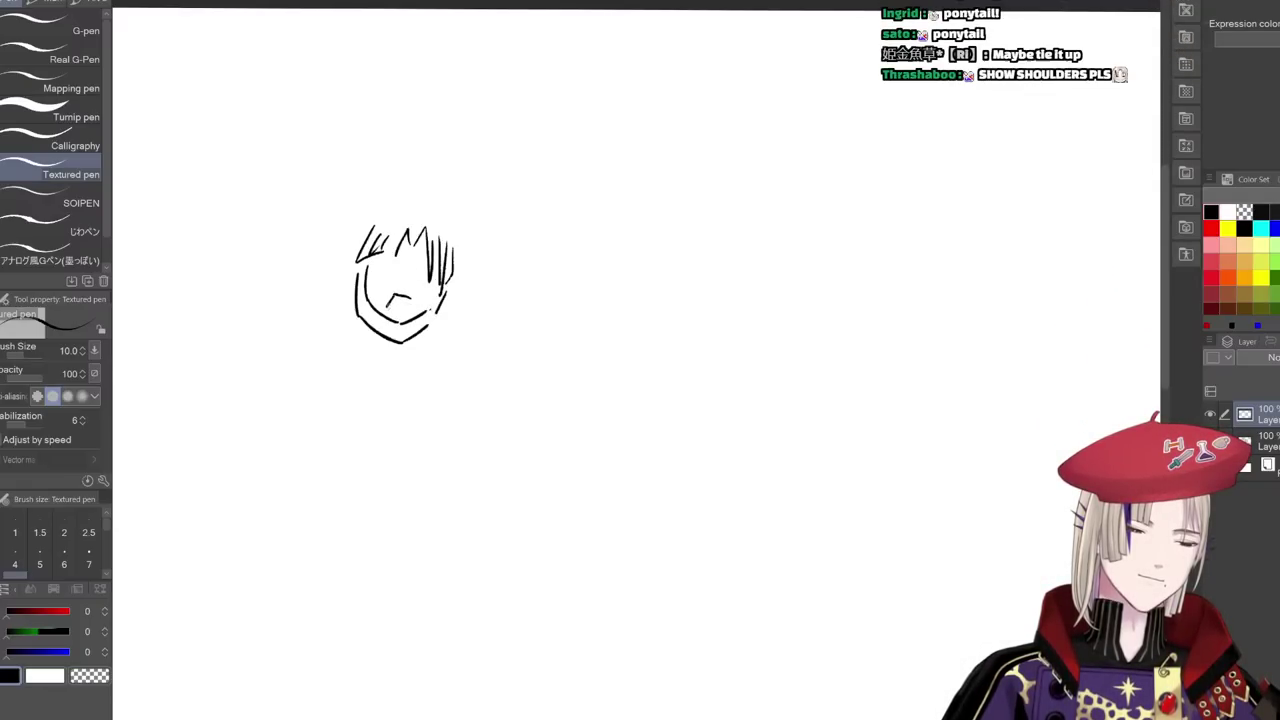
pyautogui.moveTo(408, 297)
pyautogui.mouseDown()
pyautogui.moveTo(390, 305)
pyautogui.moveTo(411, 311)
pyautogui.mouseUp()
pyautogui.moveTo(408, 297); pyautogui.dragTo(412, 315)
pyautogui.moveTo(351, 263); pyautogui.dragTo(353, 305)
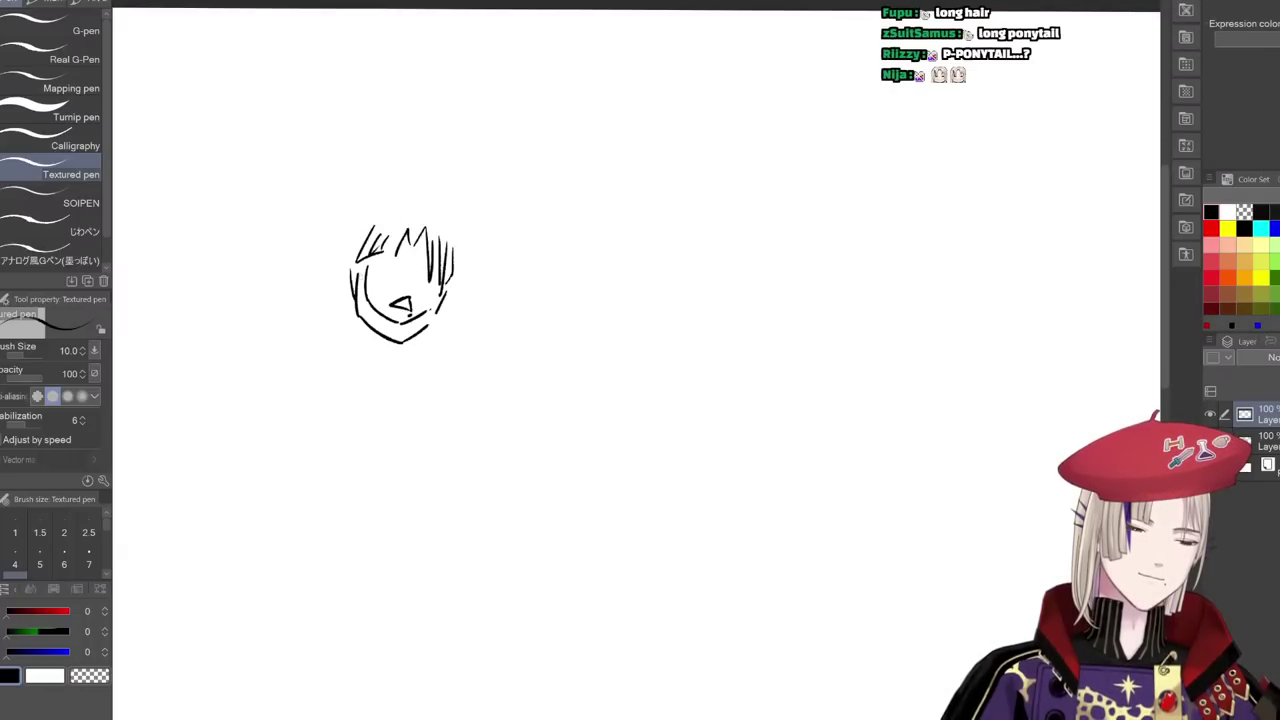
# - Close the top and side of the new character's hair with curved lines, and add angled eyebrows and narrowed eyes
pyautogui.moveTo(378, 215)
pyautogui.mouseDown()
pyautogui.moveTo(438, 218)
pyautogui.moveTo(454, 248)
pyautogui.mouseUp()
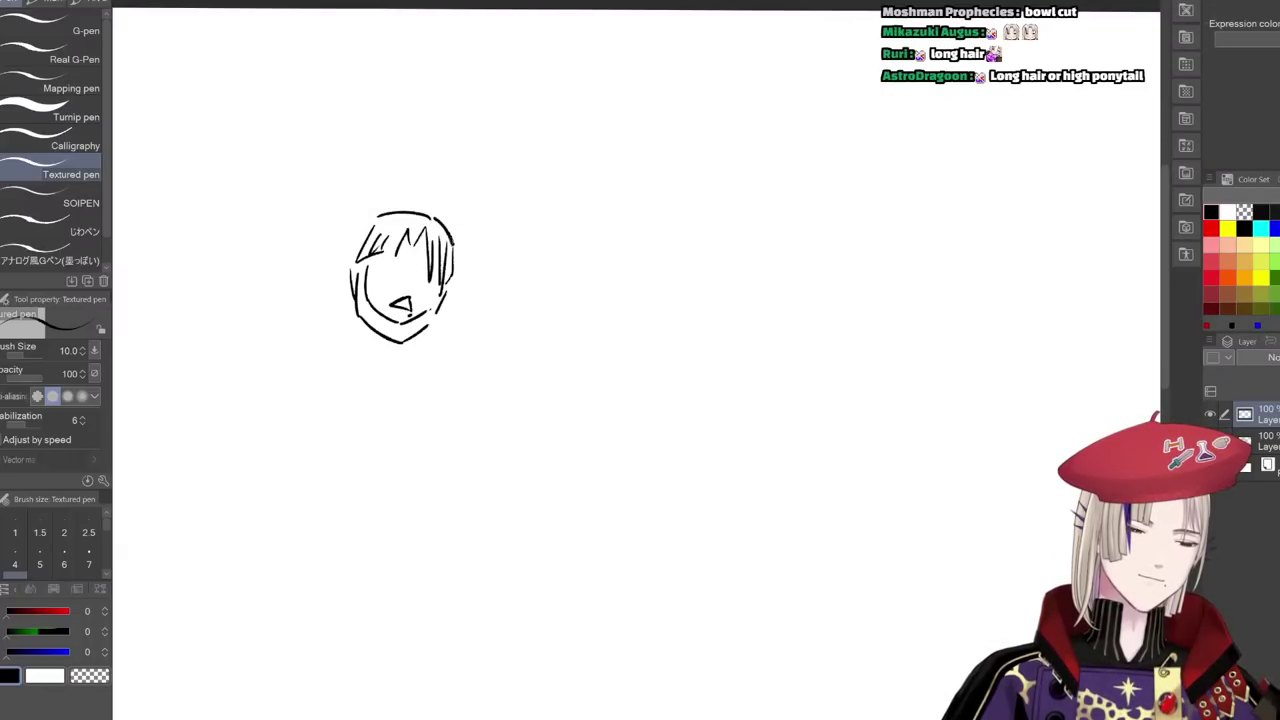
pyautogui.moveTo(372, 216)
pyautogui.mouseDown()
pyautogui.moveTo(350, 258)
pyautogui.moveTo(441, 264)
pyautogui.moveTo(375, 258)
pyautogui.mouseUp()
pyautogui.moveTo(376, 271); pyautogui.dragTo(427, 280)
pyautogui.hotkey('ctrl', 'z')
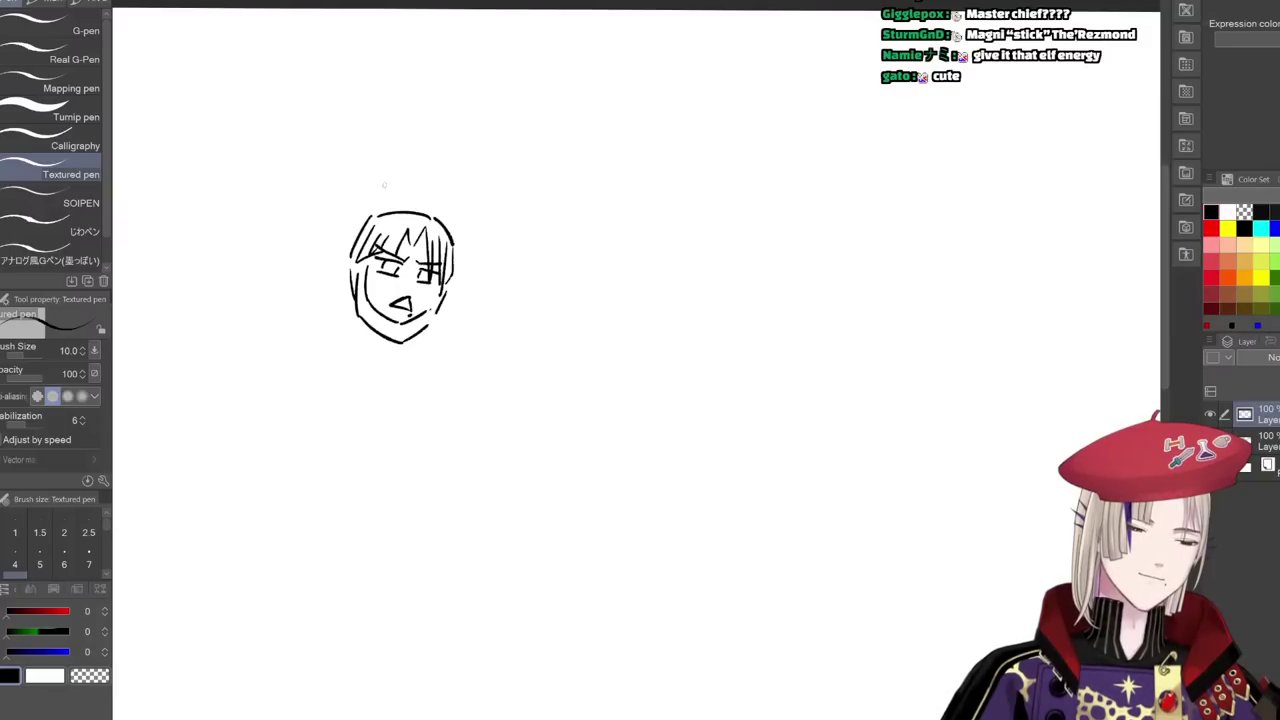
pyautogui.moveTo(358, 234)
pyautogui.mouseDown()
pyautogui.moveTo(378, 197)
pyautogui.moveTo(451, 205)
pyautogui.moveTo(454, 240)
pyautogui.mouseUp()
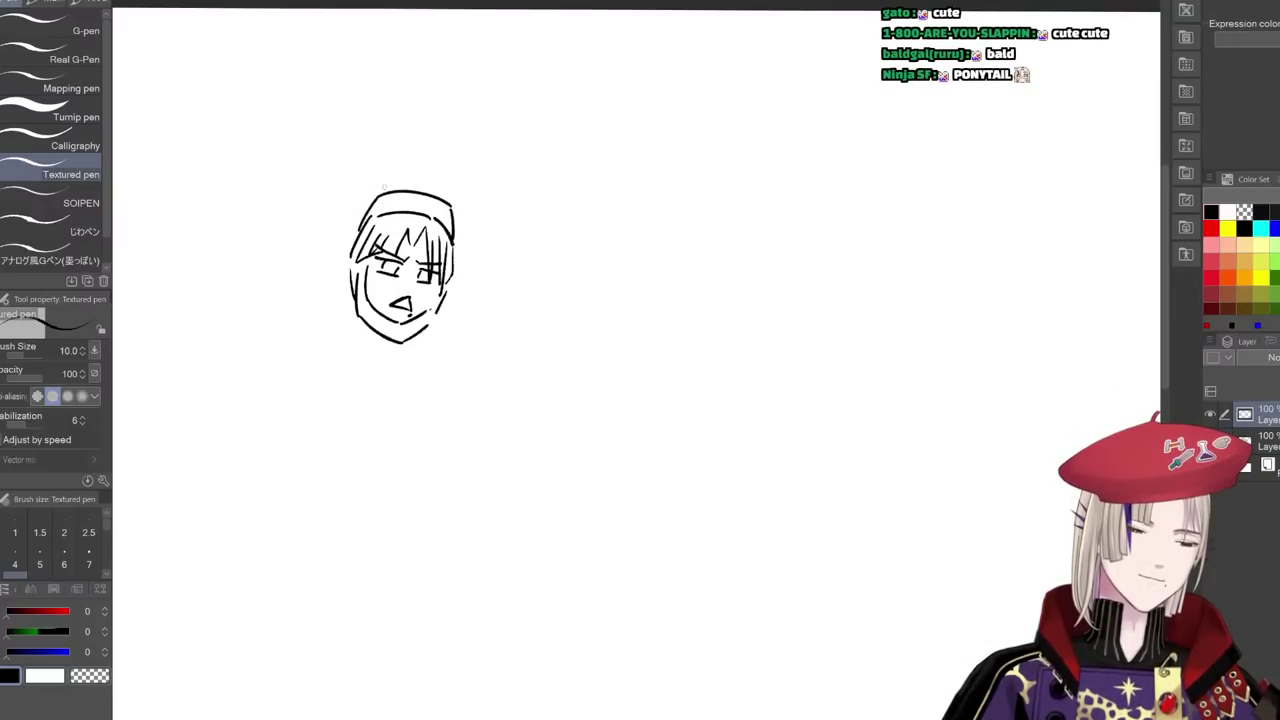
pyautogui.hotkey('ctrl', 'z')
pyautogui.hotkey('ctrl', 'z')
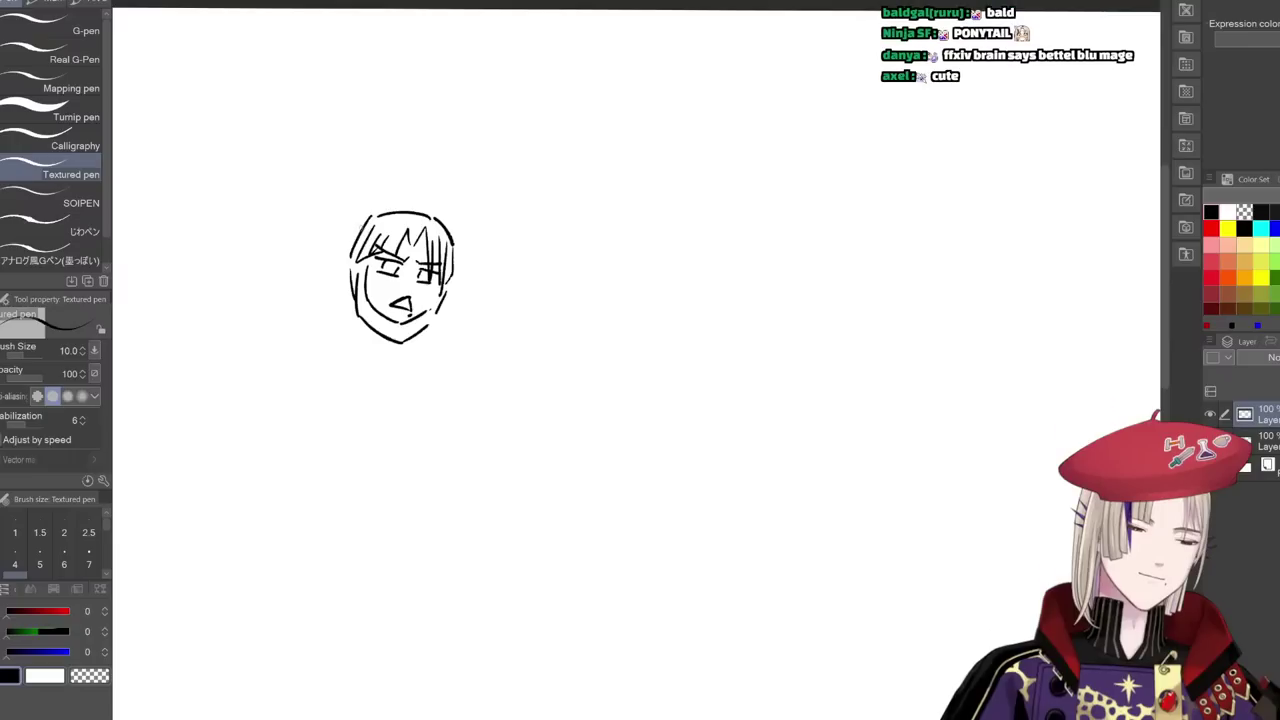
# - Draw a headband arc over the hair and a tilted, spiked halo above it with one long point crossing the fringe
pyautogui.moveTo(357, 234)
pyautogui.mouseDown()
pyautogui.moveTo(417, 198)
pyautogui.moveTo(447, 208)
pyautogui.moveTo(453, 236)
pyautogui.mouseUp()
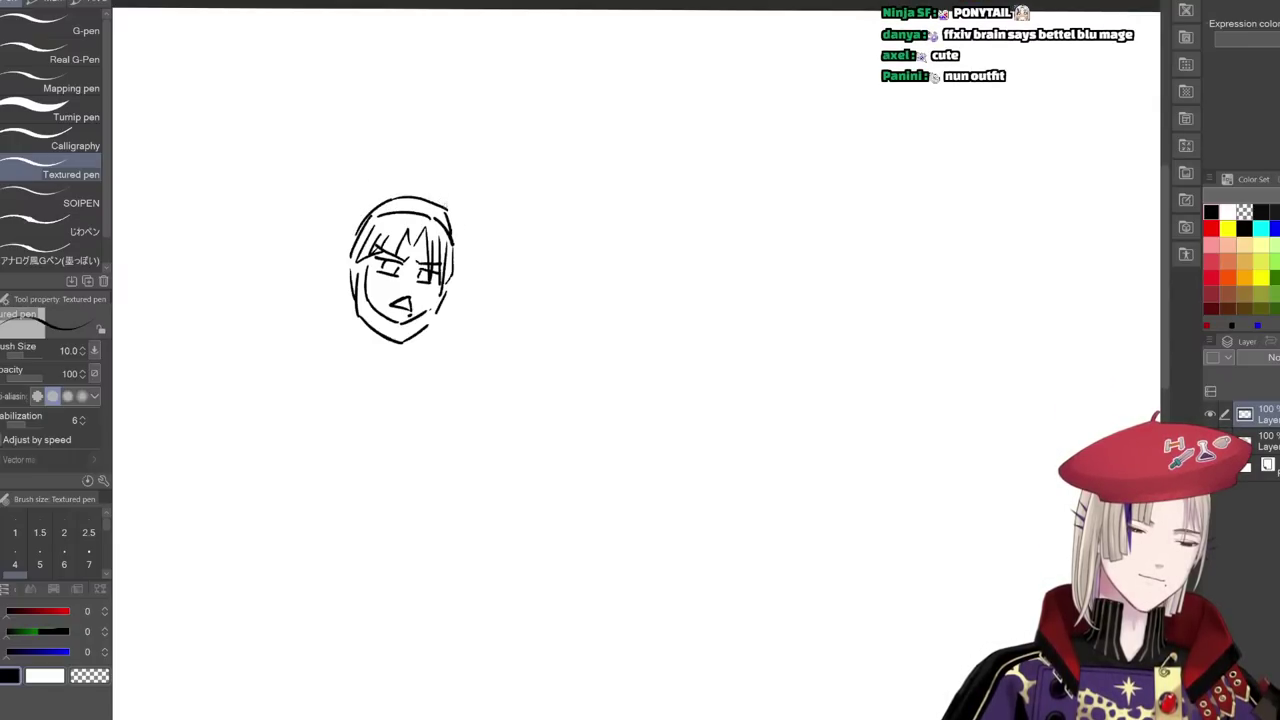
pyautogui.moveTo(349, 168)
pyautogui.mouseDown()
pyautogui.moveTo(351, 190)
pyautogui.moveTo(369, 183)
pyautogui.mouseUp()
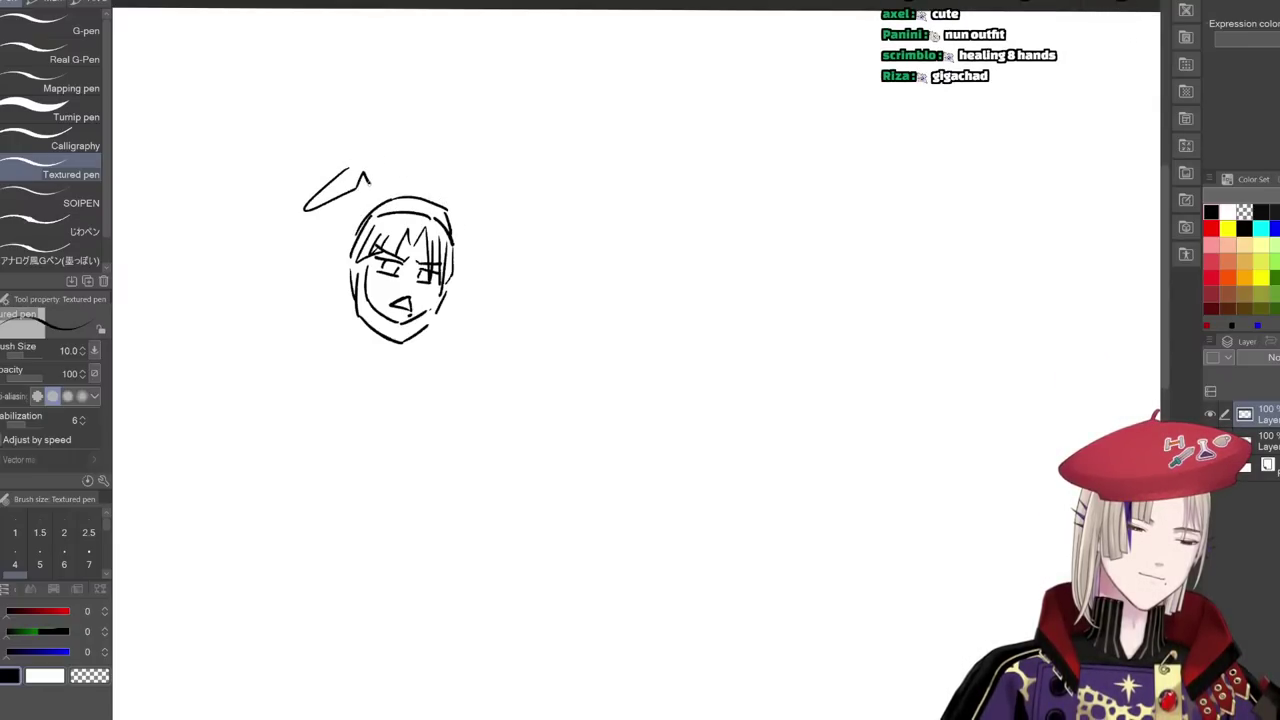
pyautogui.press('e')
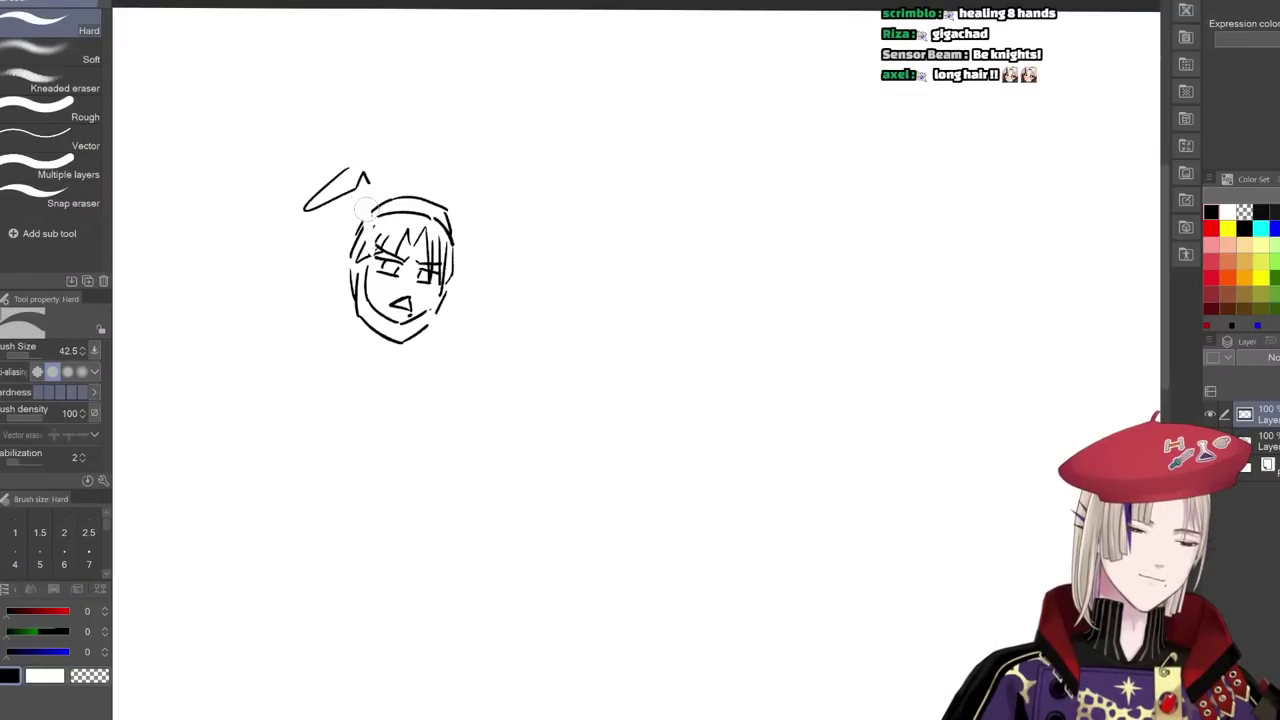
pyautogui.press('p')
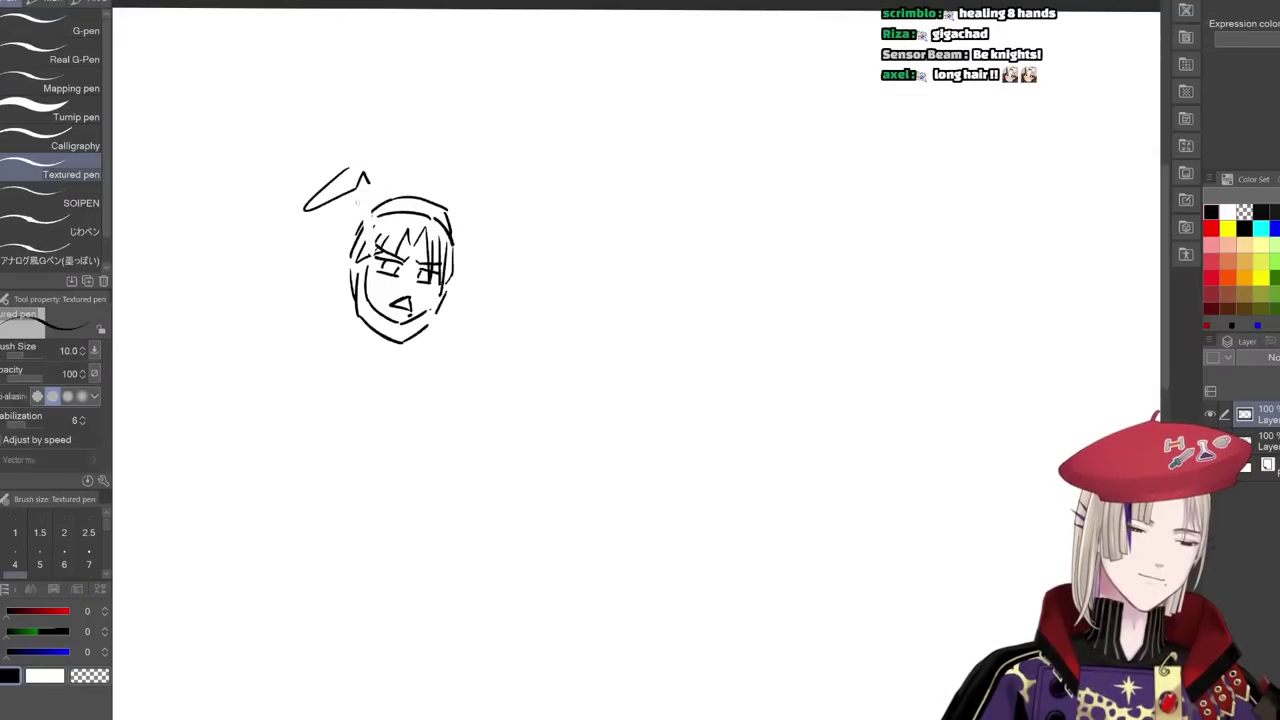
pyautogui.moveTo(356, 192); pyautogui.dragTo(369, 269)
pyautogui.hotkey('ctrl', 'z')
pyautogui.moveTo(366, 196); pyautogui.dragTo(372, 270)
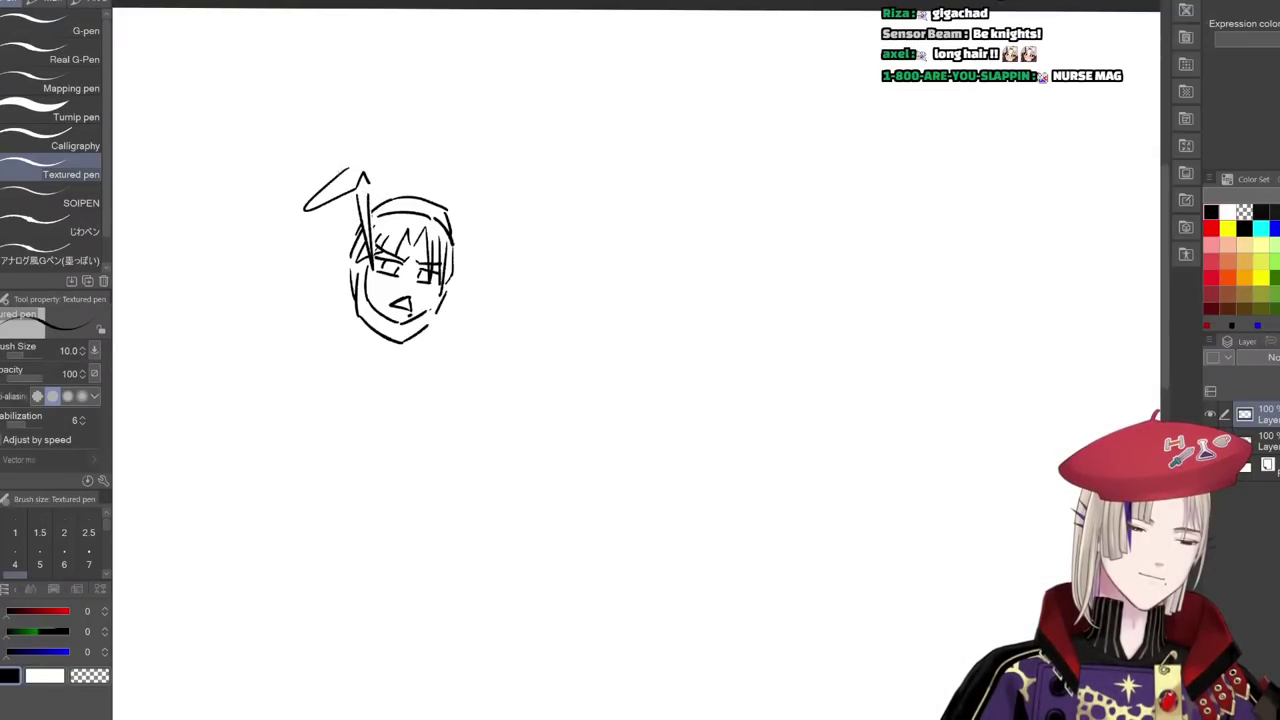
pyautogui.moveTo(343, 175)
pyautogui.mouseDown()
pyautogui.moveTo(282, 198)
pyautogui.moveTo(305, 212)
pyautogui.moveTo(398, 155)
pyautogui.mouseUp()
pyautogui.moveTo(392, 160)
pyautogui.mouseDown()
pyautogui.moveTo(364, 178)
pyautogui.moveTo(373, 186)
pyautogui.moveTo(416, 150)
pyautogui.moveTo(458, 142)
pyautogui.mouseUp()
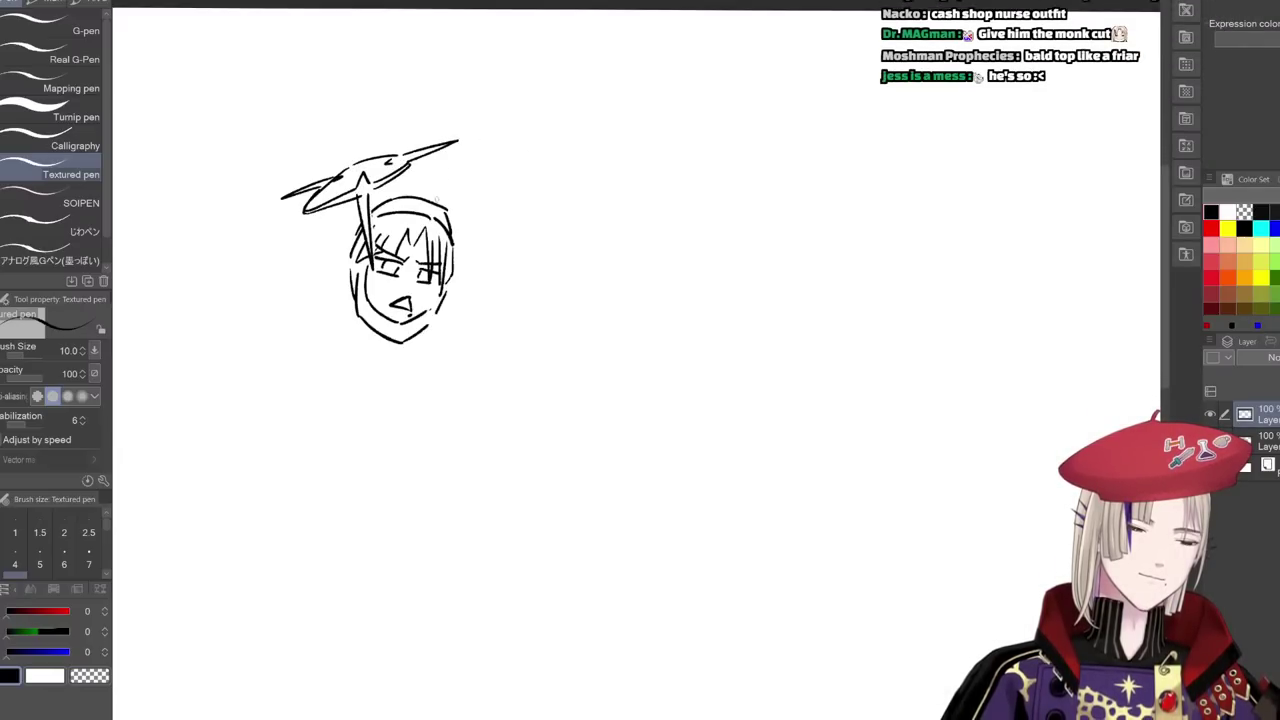
# - Outline an angular nun-style veil around the head, flaring into pointed corners on both sides of the face
pyautogui.moveTo(381, 192); pyautogui.dragTo(430, 199)
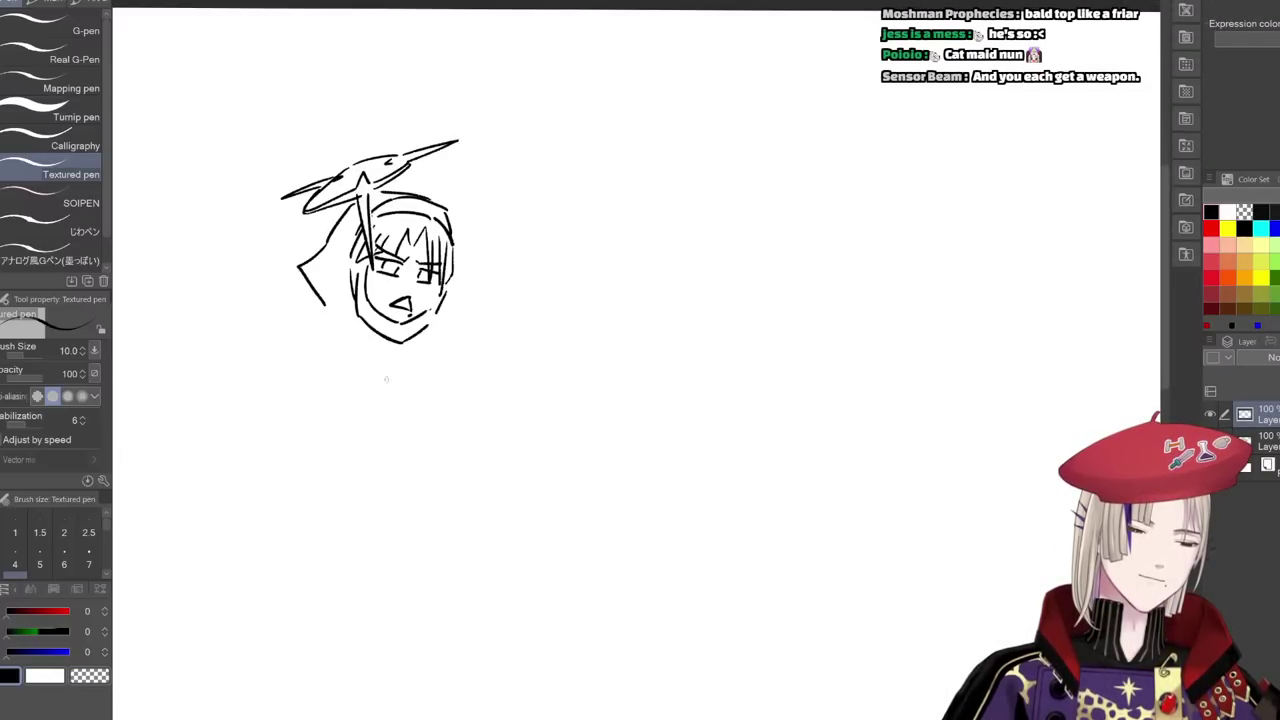
pyautogui.hotkey('ctrl', 'z')
pyautogui.moveTo(350, 206)
pyautogui.mouseDown()
pyautogui.moveTo(327, 239)
pyautogui.moveTo(322, 326)
pyautogui.moveTo(352, 368)
pyautogui.mouseUp()
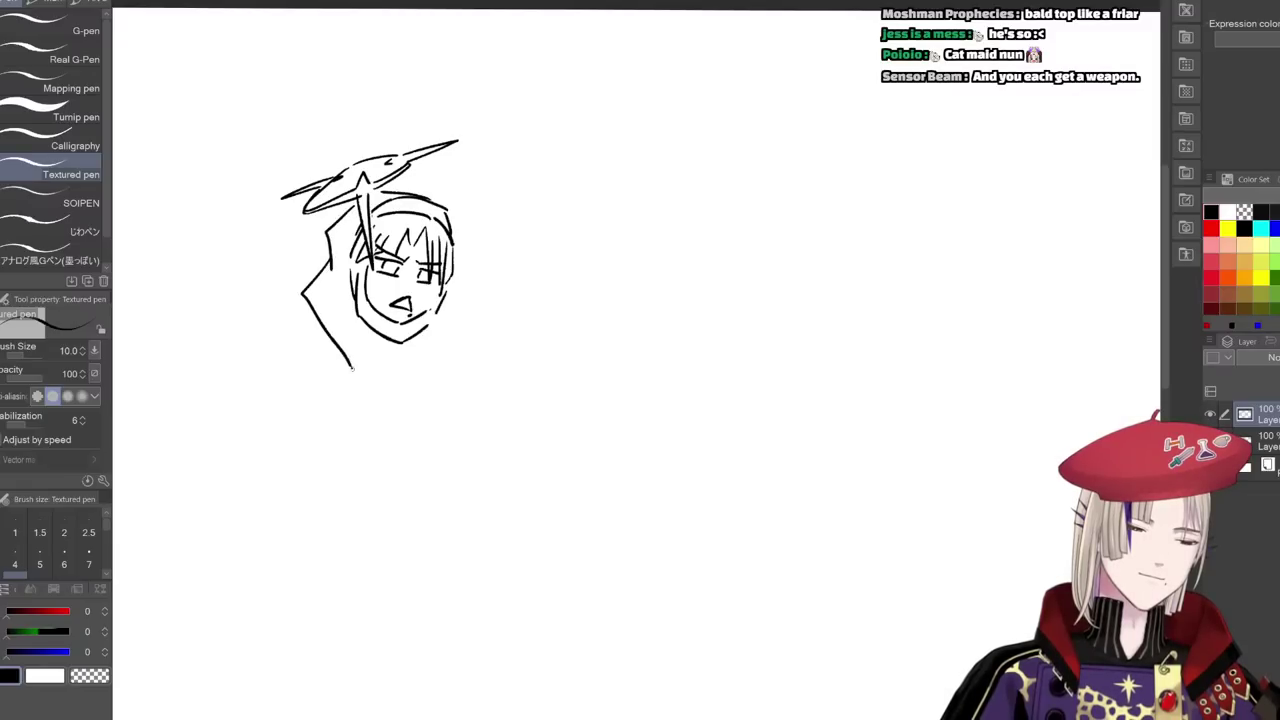
pyautogui.moveTo(350, 300); pyautogui.dragTo(352, 368)
pyautogui.moveTo(453, 264); pyautogui.dragTo(438, 340)
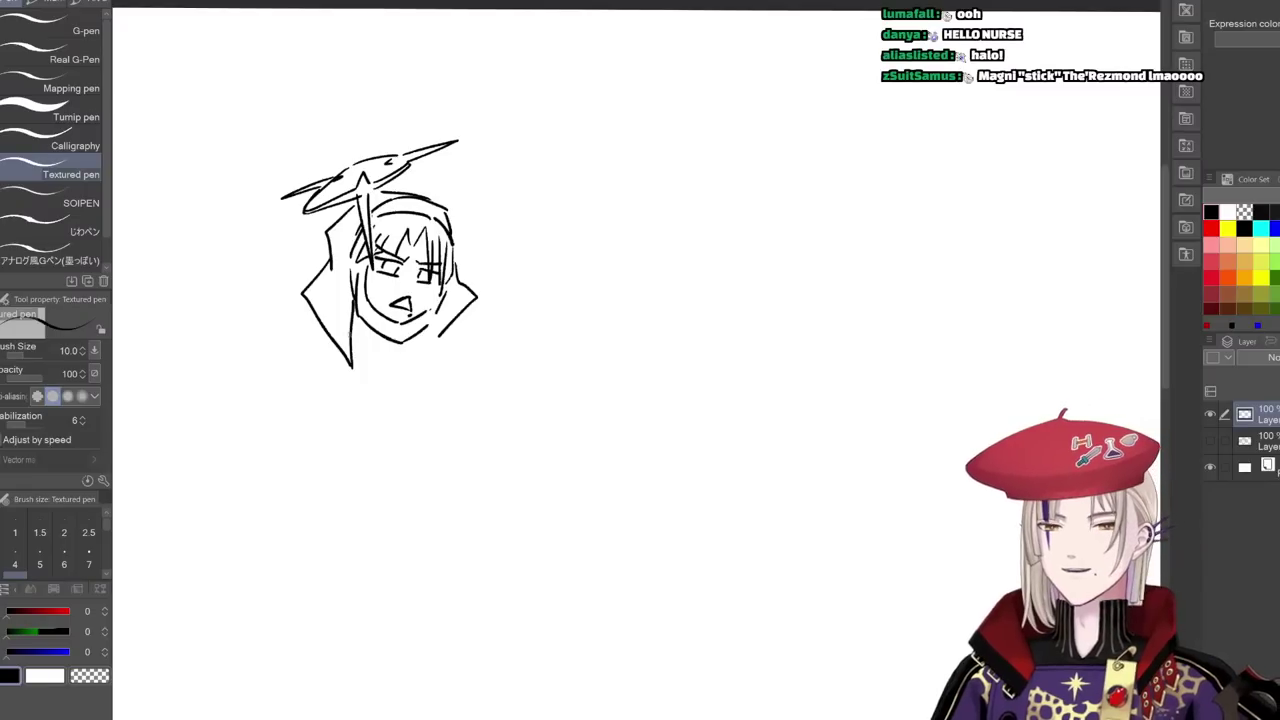
# - Draw a first-aid kit marked with a cross below the chin, held between two small hands
pyautogui.moveTo(400, 403); pyautogui.dragTo(415, 391)
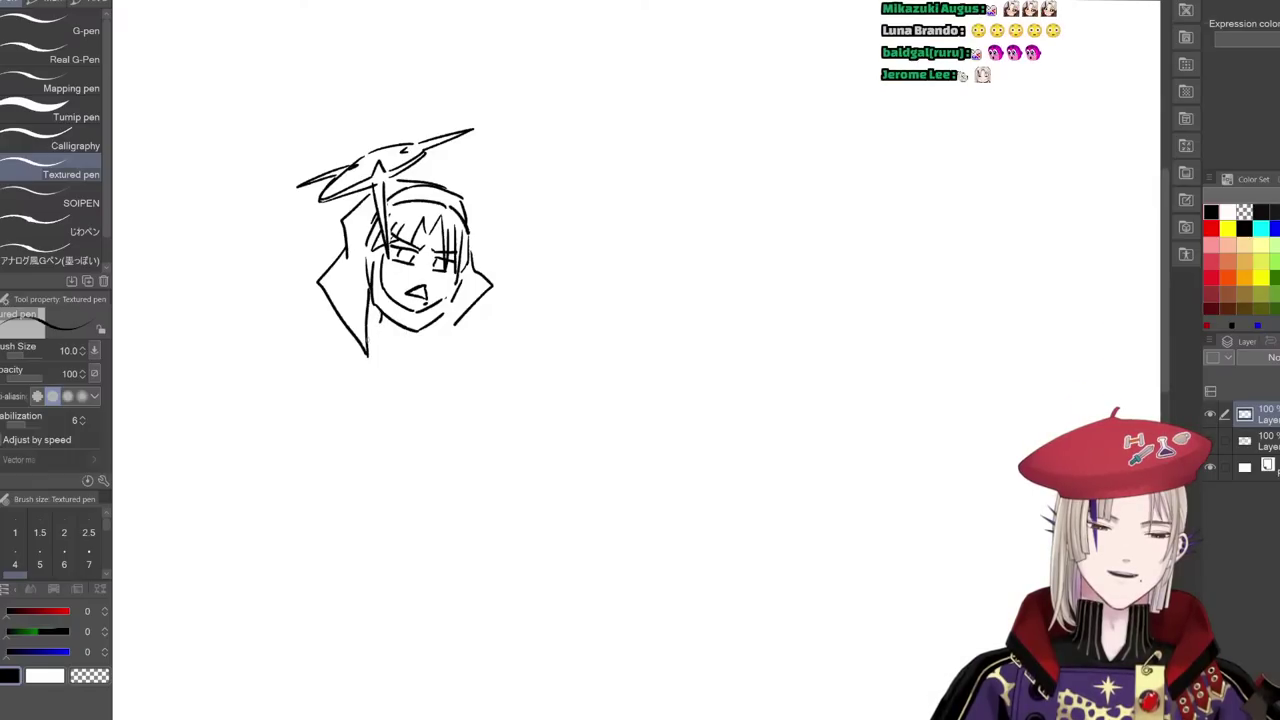
pyautogui.moveTo(367, 343)
pyautogui.mouseDown()
pyautogui.moveTo(365, 370)
pyautogui.moveTo(397, 335)
pyautogui.moveTo(405, 354)
pyautogui.mouseUp()
pyautogui.moveTo(379, 357)
pyautogui.mouseDown()
pyautogui.moveTo(404, 363)
pyautogui.moveTo(402, 342)
pyautogui.mouseUp()
pyautogui.moveTo(402, 345)
pyautogui.mouseDown()
pyautogui.moveTo(399, 366)
pyautogui.moveTo(452, 330)
pyautogui.moveTo(450, 352)
pyautogui.moveTo(388, 396)
pyautogui.moveTo(448, 413)
pyautogui.moveTo(476, 368)
pyautogui.moveTo(454, 415)
pyautogui.mouseUp()
pyautogui.hotkey('ctrl', 'z')
pyautogui.hotkey('ctrl', 'z')
pyautogui.moveTo(418, 368)
pyautogui.mouseDown()
pyautogui.moveTo(448, 372)
pyautogui.moveTo(416, 381)
pyautogui.mouseUp()
pyautogui.moveTo(435, 370)
pyautogui.mouseDown()
pyautogui.moveTo(447, 374)
pyautogui.moveTo(431, 397)
pyautogui.mouseUp()
pyautogui.moveTo(431, 397); pyautogui.dragTo(443, 377)
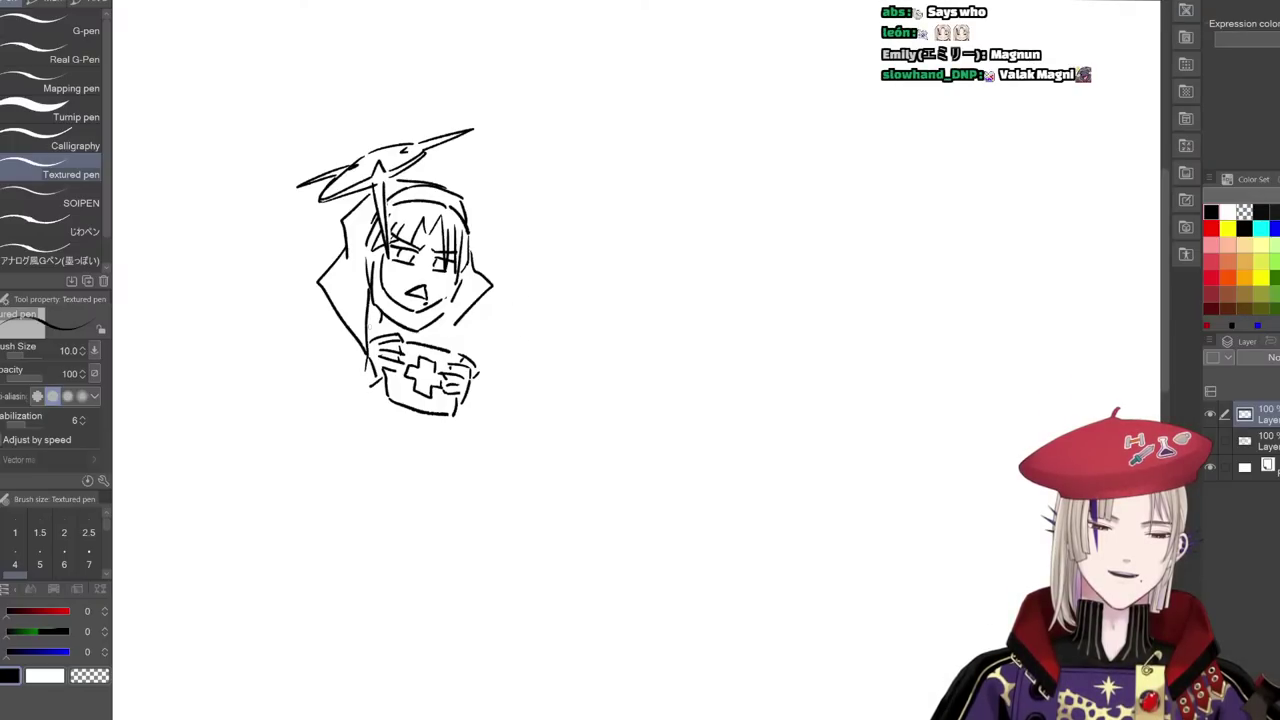
# - Hatch the collar below the chin, and add a jagged shoulder trim and a bent arm beside the first-aid kit
pyautogui.moveTo(370, 322)
pyautogui.mouseDown()
pyautogui.moveTo(376, 336)
pyautogui.moveTo(415, 339)
pyautogui.mouseUp()
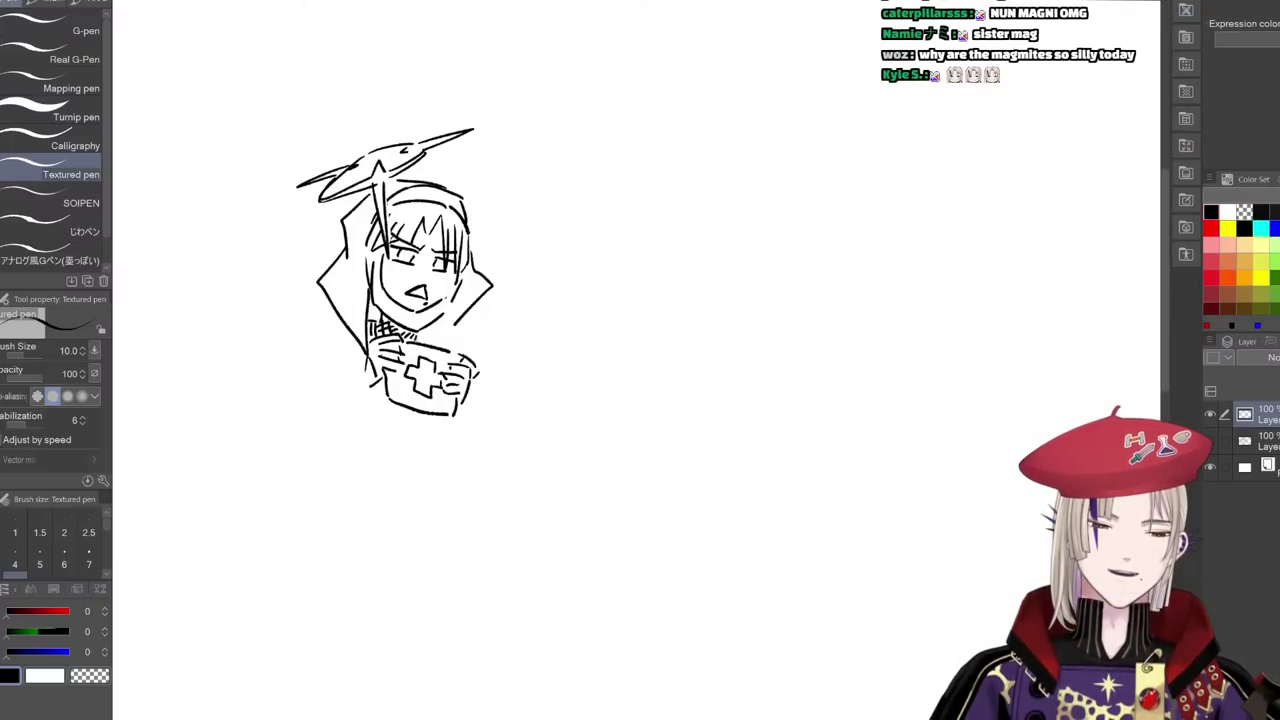
pyautogui.moveTo(338, 330); pyautogui.dragTo(358, 348)
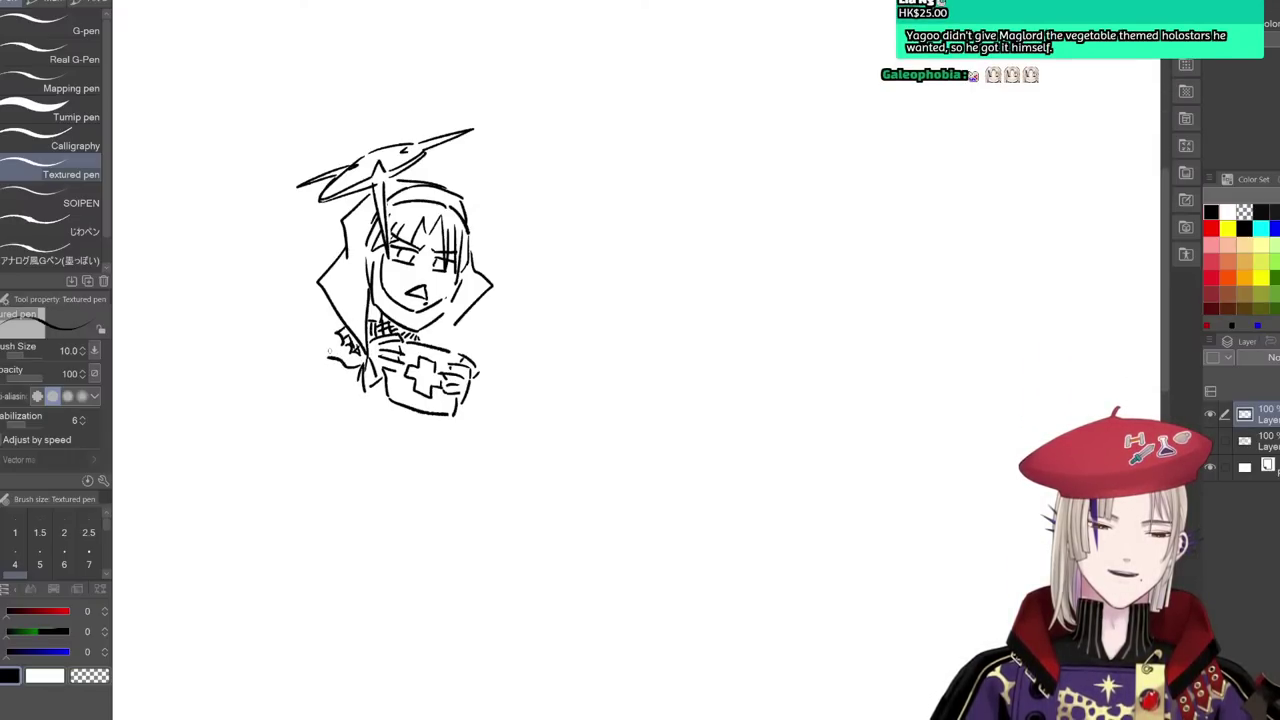
pyautogui.moveTo(340, 338)
pyautogui.mouseDown()
pyautogui.moveTo(317, 362)
pyautogui.moveTo(356, 379)
pyautogui.moveTo(297, 376)
pyautogui.mouseUp()
pyautogui.hotkey('ctrl', 'z')
pyautogui.hotkey('ctrl', 'z')
pyautogui.hotkey('ctrl', 'z')
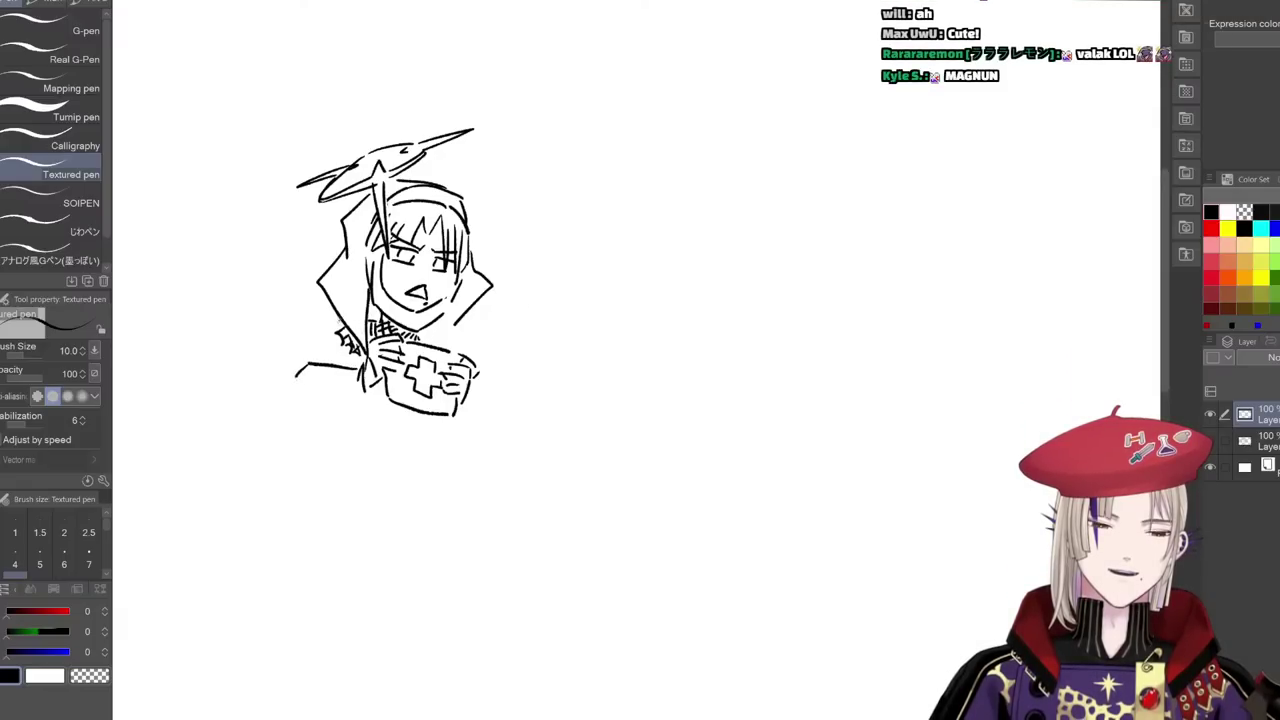
pyautogui.moveTo(343, 334)
pyautogui.mouseDown()
pyautogui.moveTo(326, 328)
pyautogui.moveTo(292, 372)
pyautogui.moveTo(330, 394)
pyautogui.moveTo(358, 384)
pyautogui.moveTo(341, 421)
pyautogui.moveTo(388, 426)
pyautogui.mouseUp()
pyautogui.hotkey('ctrl', 'z')
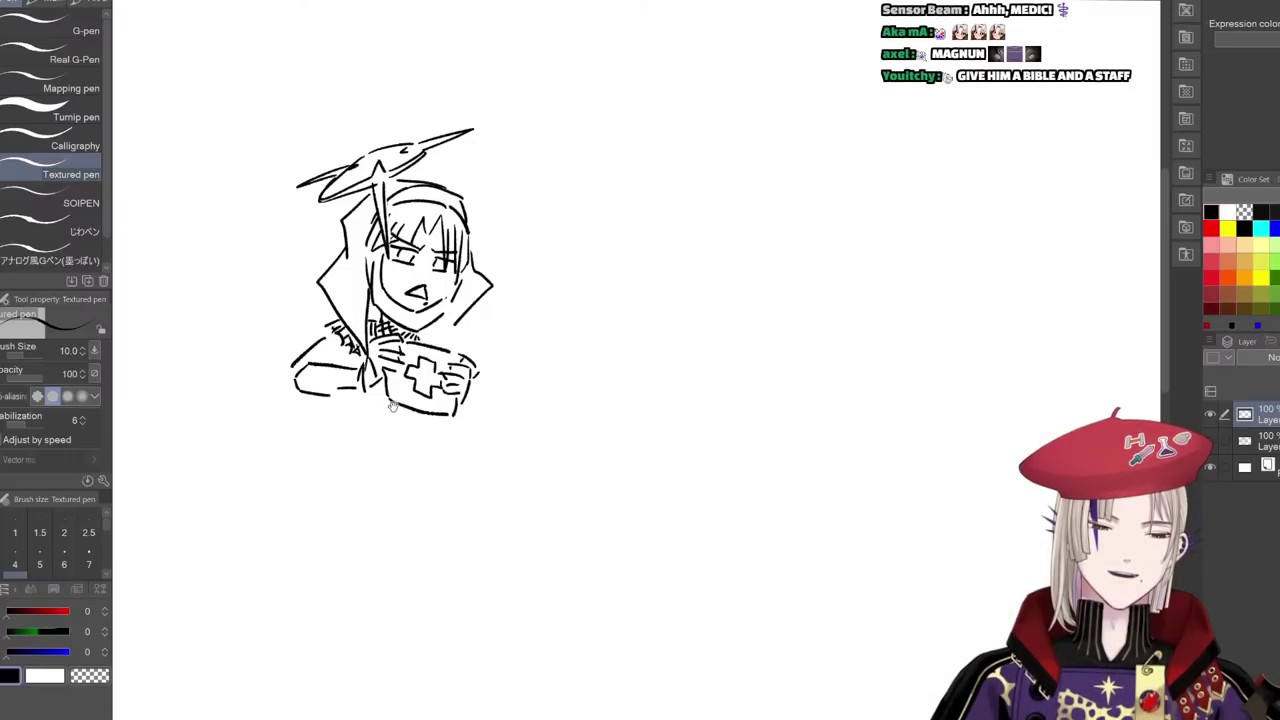
# - Draw a large gloved fist with curled fingers below the character's bent arm
pyautogui.moveTo(406, 372); pyautogui.dragTo(487, 342)
pyautogui.moveTo(429, 392)
pyautogui.mouseDown()
pyautogui.moveTo(419, 378)
pyautogui.moveTo(313, 405)
pyautogui.moveTo(351, 434)
pyautogui.moveTo(341, 421)
pyautogui.mouseUp()
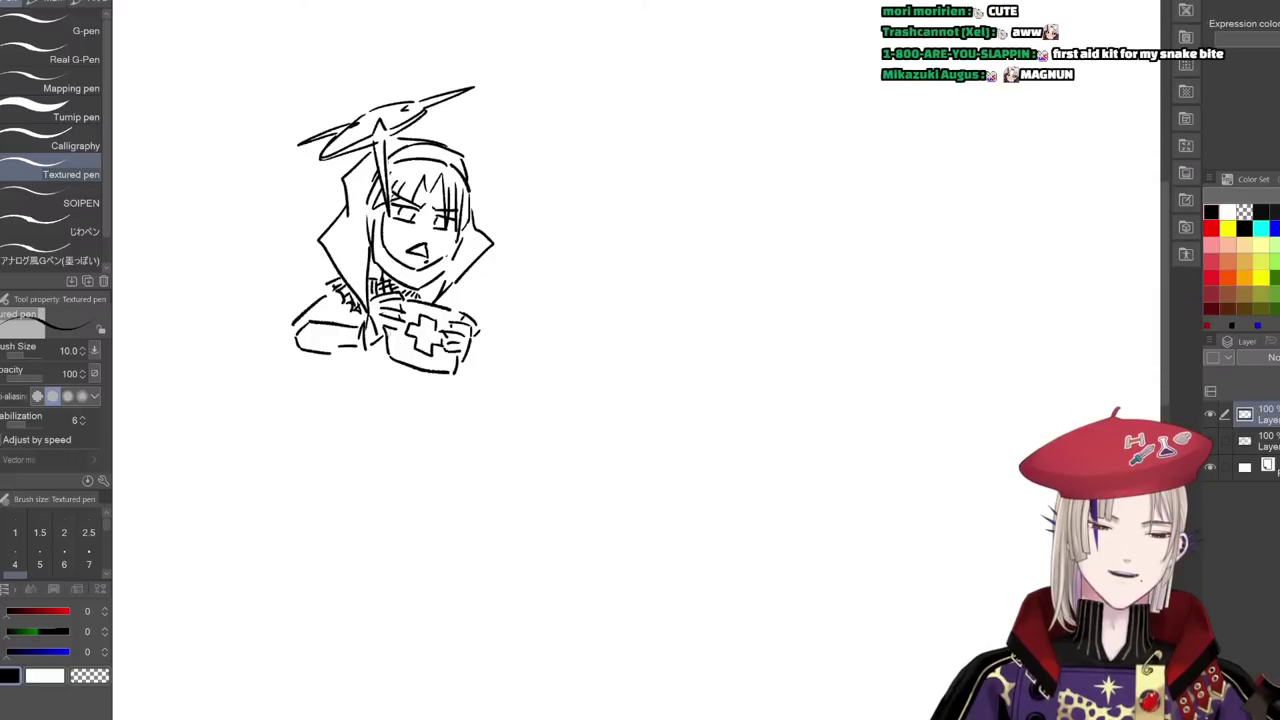
pyautogui.moveTo(306, 412)
pyautogui.mouseDown()
pyautogui.moveTo(349, 392)
pyautogui.moveTo(377, 422)
pyautogui.mouseUp()
pyautogui.moveTo(291, 424); pyautogui.dragTo(311, 462)
pyautogui.moveTo(314, 426)
pyautogui.mouseDown()
pyautogui.moveTo(330, 454)
pyautogui.moveTo(347, 448)
pyautogui.mouseUp()
pyautogui.moveTo(347, 449); pyautogui.dragTo(329, 455)
pyautogui.moveTo(327, 457)
pyautogui.mouseDown()
pyautogui.moveTo(312, 463)
pyautogui.moveTo(423, 455)
pyautogui.mouseUp()
# - Draw the staff's lower end sticking out of the fist, with a thin shaft and a flared, striped grip
pyautogui.moveTo(350, 427)
pyautogui.mouseDown()
pyautogui.moveTo(265, 461)
pyautogui.moveTo(257, 470)
pyautogui.moveTo(303, 447)
pyautogui.moveTo(250, 482)
pyautogui.moveTo(300, 450)
pyautogui.moveTo(250, 466)
pyautogui.mouseUp()
pyautogui.hotkey('ctrl', 'z')
pyautogui.hotkey('ctrl', 'z')
pyautogui.moveTo(250, 466)
pyautogui.mouseDown()
pyautogui.moveTo(262, 494)
pyautogui.moveTo(302, 465)
pyautogui.mouseUp()
pyautogui.moveTo(301, 457)
pyautogui.mouseDown()
pyautogui.moveTo(303, 468)
pyautogui.moveTo(350, 438)
pyautogui.mouseUp()
pyautogui.moveTo(348, 440); pyautogui.dragTo(358, 434)
pyautogui.moveTo(261, 468); pyautogui.dragTo(259, 483)
pyautogui.moveTo(271, 465); pyautogui.dragTo(268, 479)
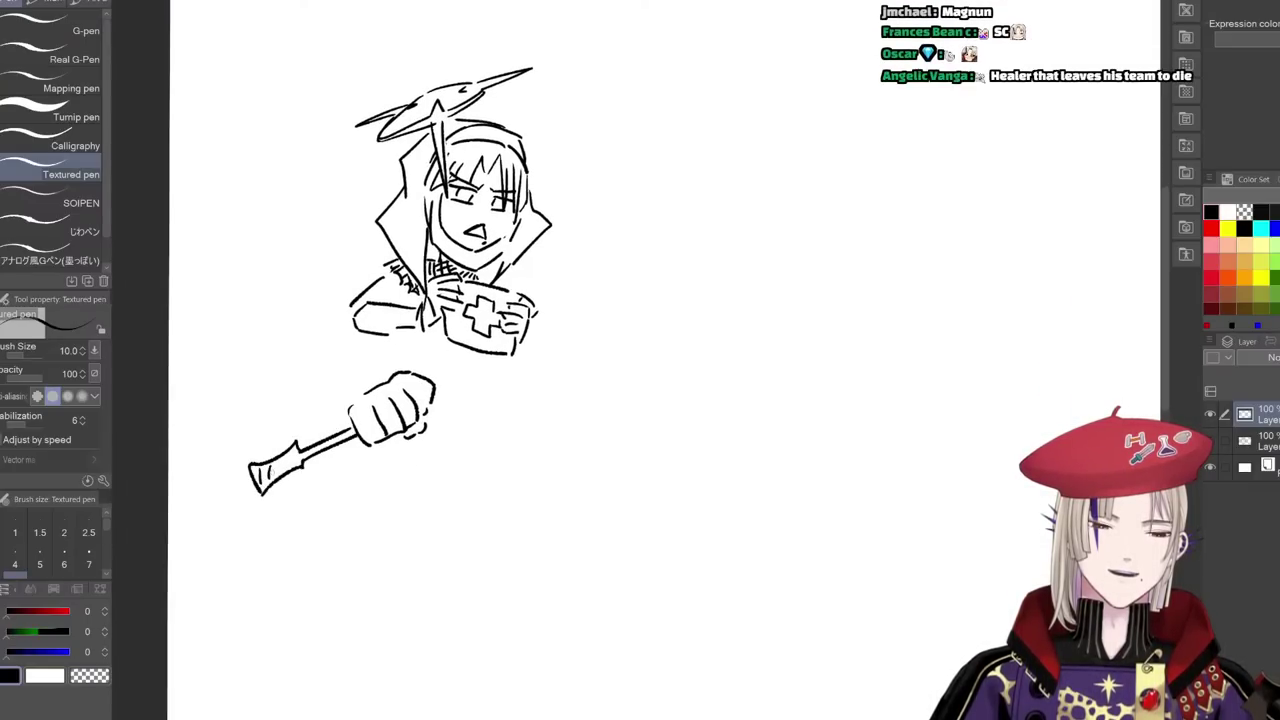
# - Extend the staff's shaft diagonally upward past the first fist, and draw a second gloved fist gripping it
pyautogui.moveTo(436, 392)
pyautogui.mouseDown()
pyautogui.moveTo(566, 323)
pyautogui.moveTo(551, 351)
pyautogui.mouseUp()
pyautogui.press('e')
pyautogui.press('p')
pyautogui.moveTo(549, 332)
pyautogui.mouseDown()
pyautogui.moveTo(551, 315)
pyautogui.moveTo(604, 342)
pyautogui.moveTo(573, 294)
pyautogui.moveTo(579, 335)
pyautogui.mouseUp()
pyautogui.moveTo(592, 305); pyautogui.dragTo(591, 327)
pyautogui.moveTo(549, 390); pyautogui.dragTo(450, 426)
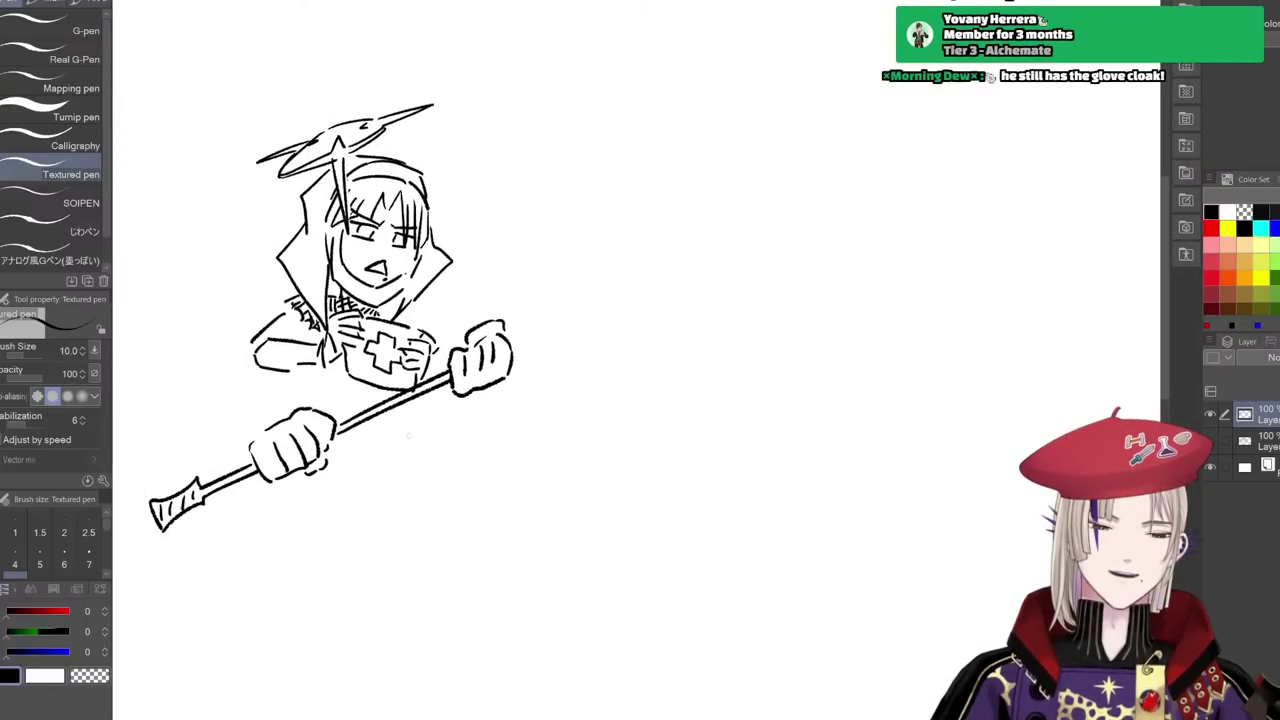
# - Draw a mace head on the staff's upper end, with a flared collar, a round ball, three long spikes and a cross emblem
pyautogui.moveTo(509, 339)
pyautogui.mouseDown()
pyautogui.moveTo(543, 321)
pyautogui.moveTo(530, 332)
pyautogui.mouseUp()
pyautogui.hotkey('ctrl', 'z')
pyautogui.hotkey('ctrl', 'z')
pyautogui.hotkey('ctrl', 'z')
pyautogui.moveTo(513, 351); pyautogui.dragTo(542, 358)
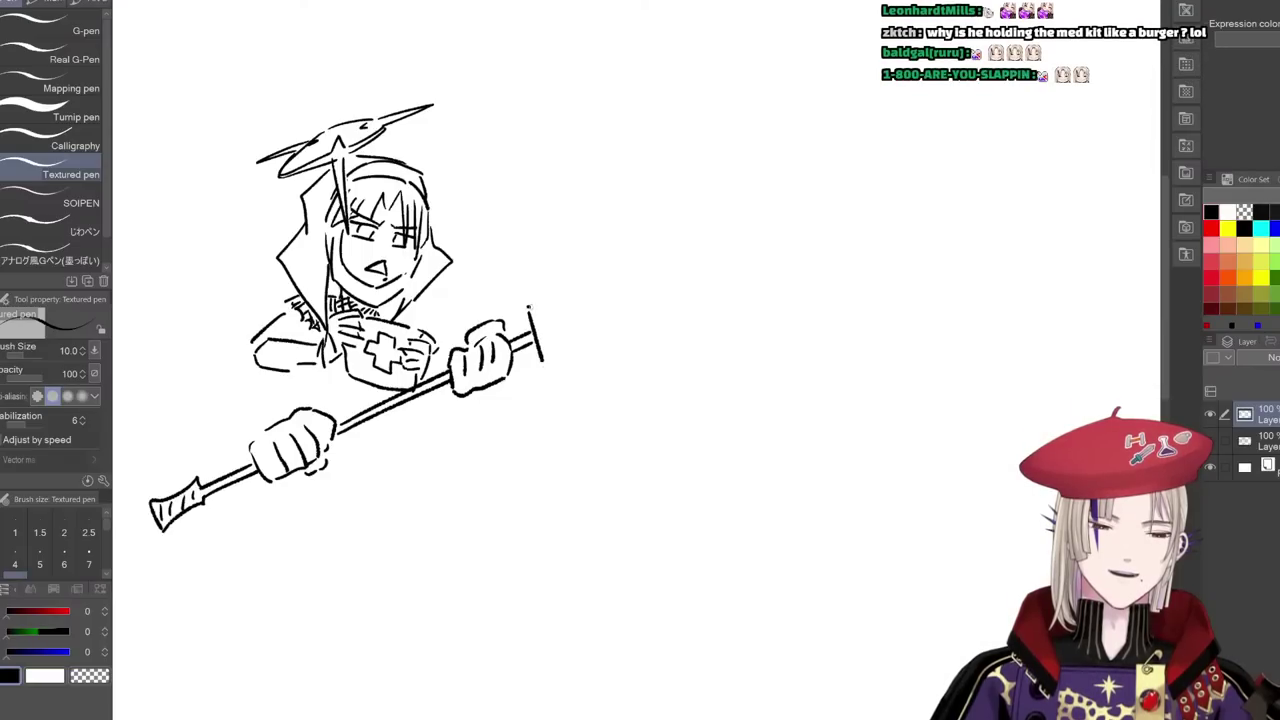
pyautogui.moveTo(524, 314); pyautogui.dragTo(572, 284)
pyautogui.moveTo(543, 335); pyautogui.dragTo(590, 342)
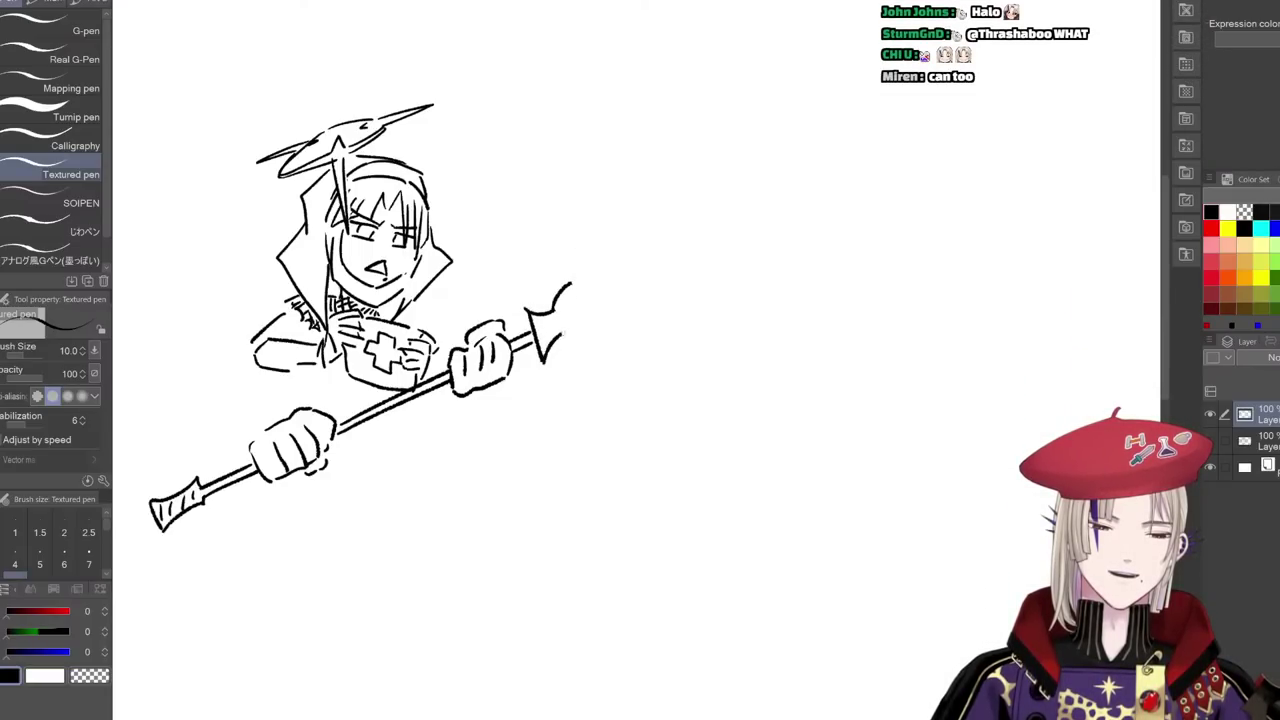
pyautogui.moveTo(562, 278)
pyautogui.mouseDown()
pyautogui.moveTo(586, 270)
pyautogui.moveTo(620, 290)
pyautogui.moveTo(628, 325)
pyautogui.moveTo(597, 335)
pyautogui.mouseUp()
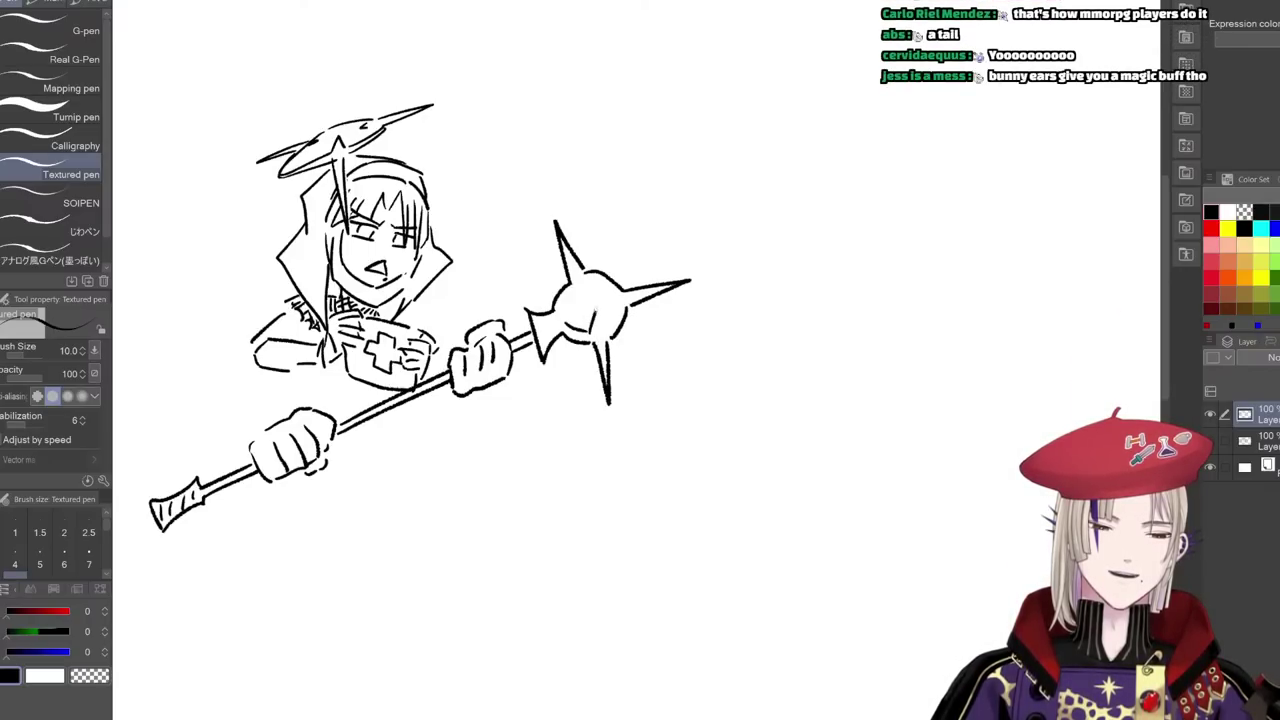
pyautogui.moveTo(583, 287); pyautogui.dragTo(556, 318)
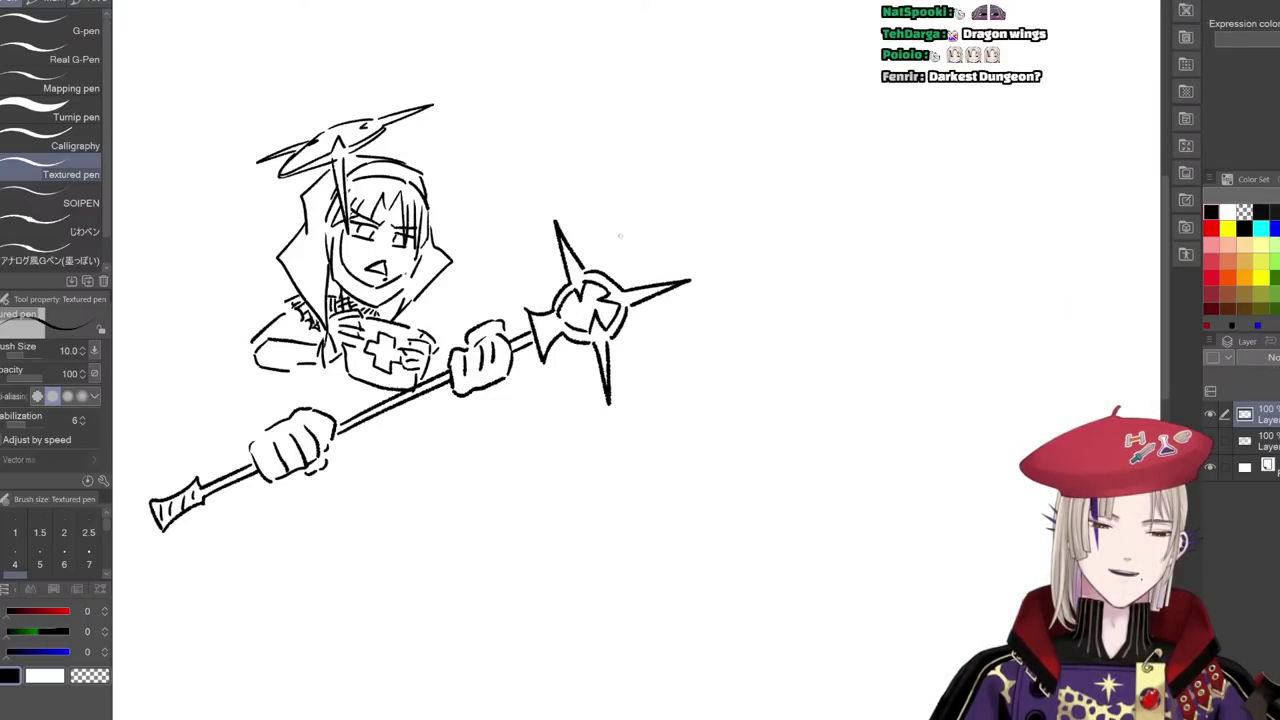
# - Scatter small plus-shaped sparkles around the spiked mace head
pyautogui.moveTo(614, 229); pyautogui.dragTo(636, 230)
pyautogui.moveTo(648, 204)
pyautogui.mouseDown()
pyautogui.moveTo(650, 222)
pyautogui.moveTo(655, 213)
pyautogui.mouseUp()
pyautogui.moveTo(643, 336); pyautogui.dragTo(643, 351)
pyautogui.moveTo(637, 344); pyautogui.dragTo(650, 344)
pyautogui.moveTo(564, 362); pyautogui.dragTo(565, 382)
pyautogui.moveTo(555, 374); pyautogui.dragTo(574, 373)
pyautogui.moveTo(530, 242)
pyautogui.mouseDown()
pyautogui.moveTo(531, 271)
pyautogui.moveTo(540, 256)
pyautogui.moveTo(517, 244)
pyautogui.mouseUp()
pyautogui.moveTo(511, 236); pyautogui.dragTo(523, 236)
pyautogui.moveTo(644, 390); pyautogui.dragTo(644, 406)
pyautogui.moveTo(638, 398); pyautogui.dragTo(650, 398)
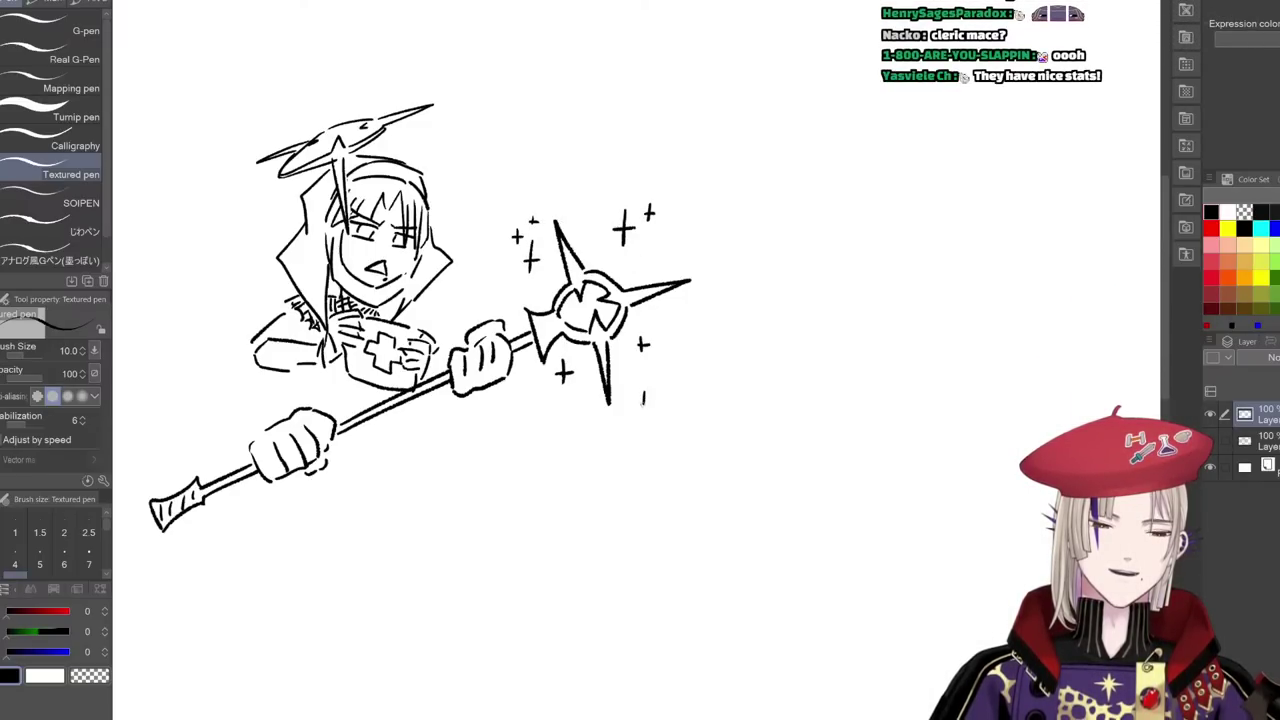
# - Draw a long, curved glove sleeve extending from the lower fist up and away from the staff
pyautogui.moveTo(560, 330); pyautogui.dragTo(634, 337)
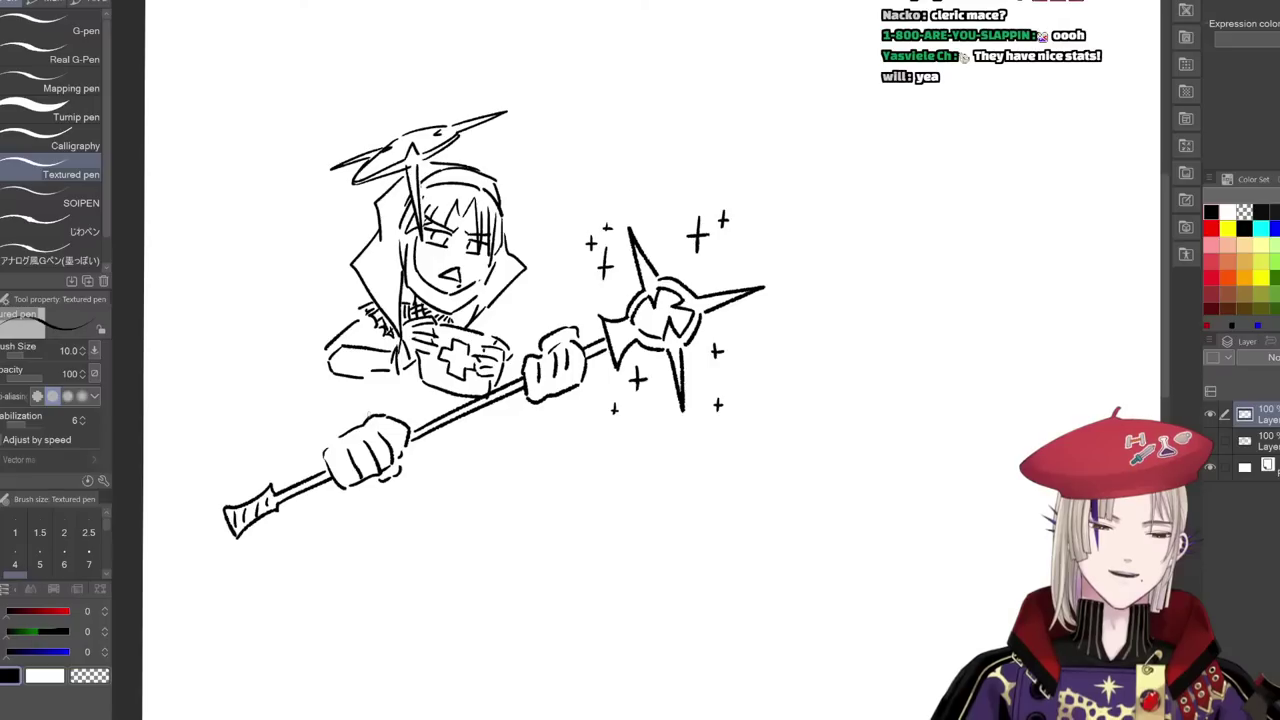
pyautogui.moveTo(310, 378); pyautogui.dragTo(263, 322)
pyautogui.hotkey('ctrl', 'z')
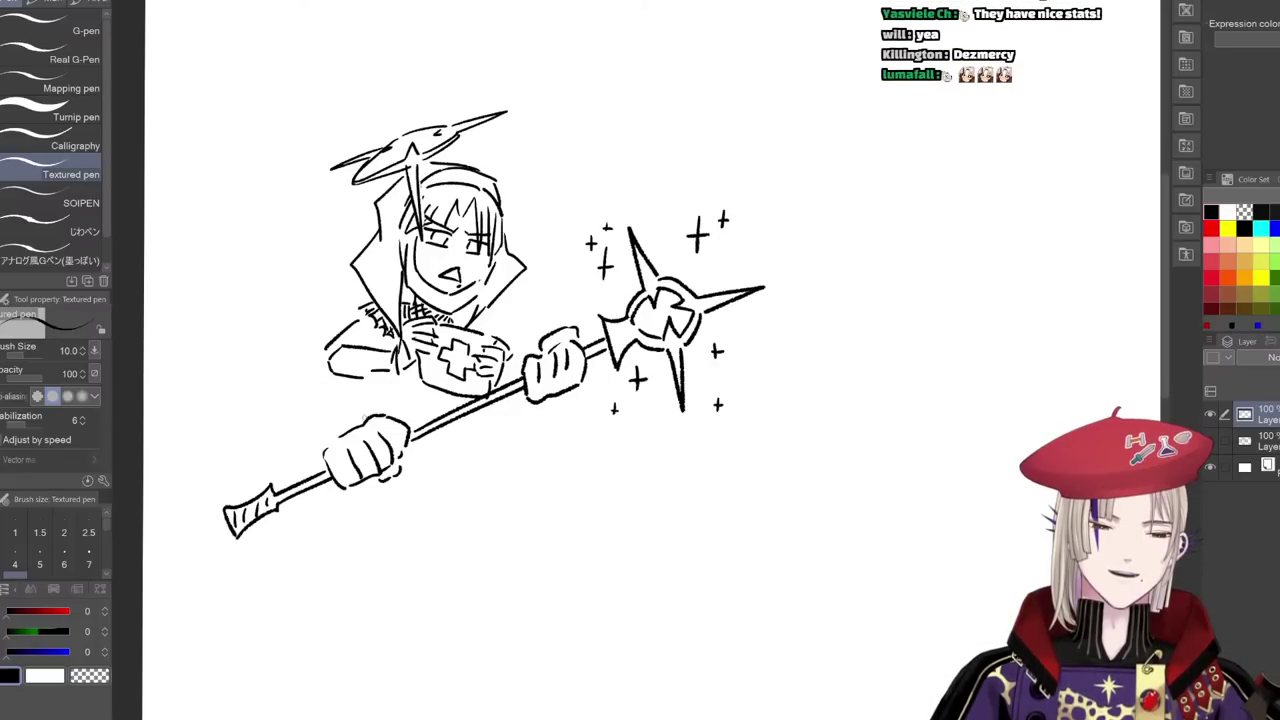
pyautogui.moveTo(290, 410); pyautogui.dragTo(348, 412)
pyautogui.moveTo(239, 373)
pyautogui.mouseDown()
pyautogui.moveTo(318, 440)
pyautogui.moveTo(290, 373)
pyautogui.mouseUp()
pyautogui.hotkey('ctrl', 'z')
pyautogui.moveTo(348, 406)
pyautogui.mouseDown()
pyautogui.moveTo(277, 373)
pyautogui.moveTo(311, 364)
pyautogui.moveTo(233, 310)
pyautogui.moveTo(241, 377)
pyautogui.moveTo(258, 381)
pyautogui.mouseUp()
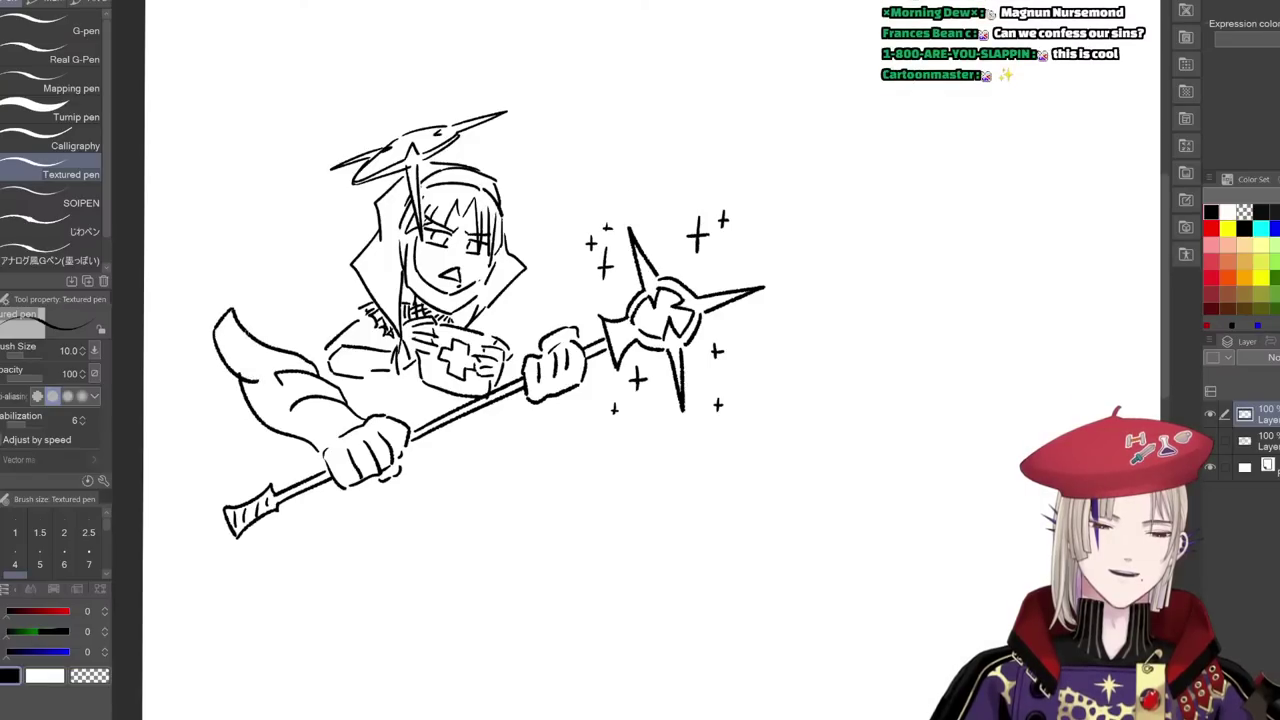
# - Close the glove sleeve's open end, add fold lines near its wrist, and draw knuckle lines across both fists
pyautogui.hotkey('ctrl', 'z')
pyautogui.moveTo(235, 311); pyautogui.dragTo(254, 373)
pyautogui.moveTo(343, 417); pyautogui.dragTo(314, 436)
pyautogui.moveTo(335, 416); pyautogui.dragTo(315, 425)
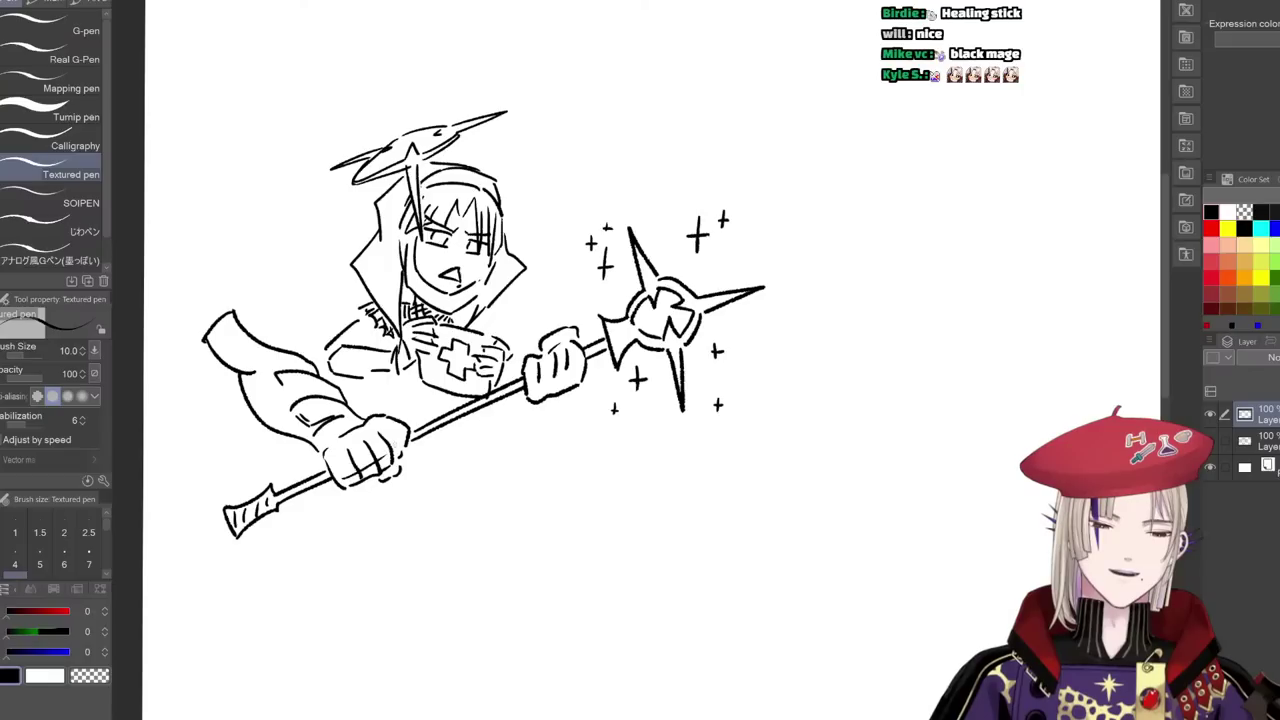
pyautogui.moveTo(532, 378); pyautogui.dragTo(572, 361)
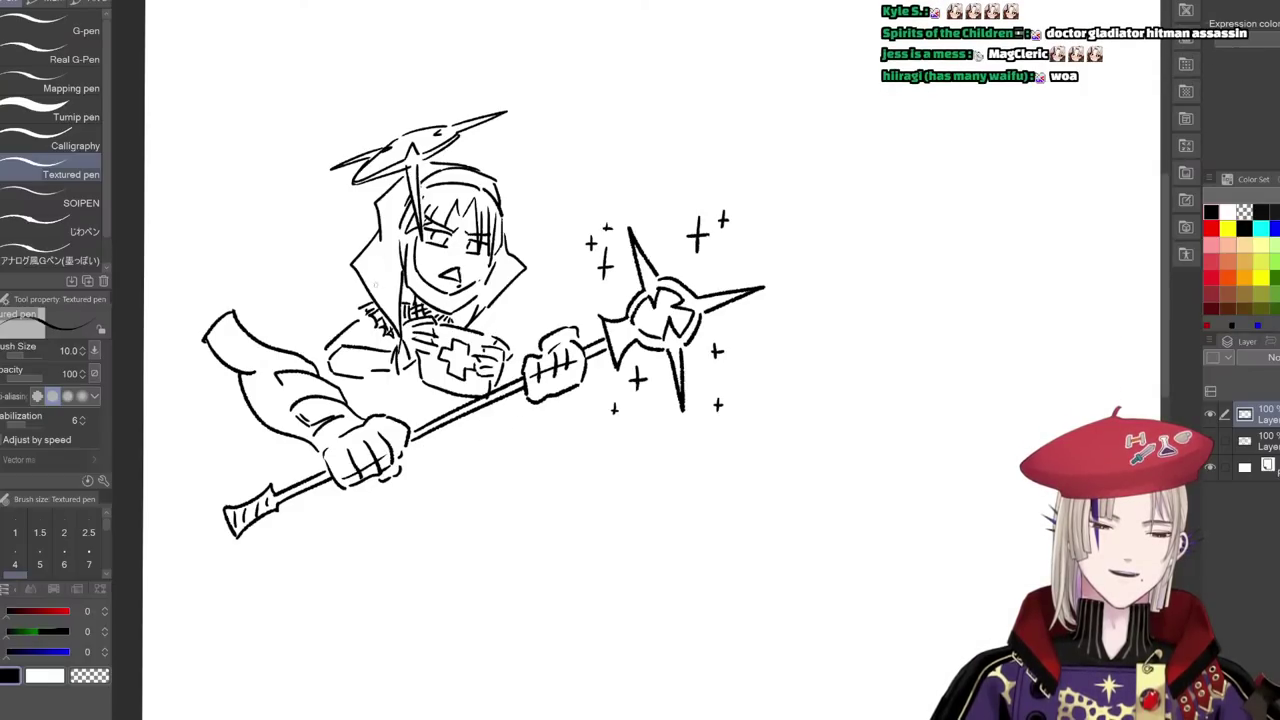
# - Draw the cape over the shoulder nearest the long glove, with sleeve folds and a cross emblem on it
pyautogui.moveTo(363, 243)
pyautogui.mouseDown()
pyautogui.moveTo(313, 267)
pyautogui.moveTo(260, 330)
pyautogui.moveTo(268, 348)
pyautogui.mouseUp()
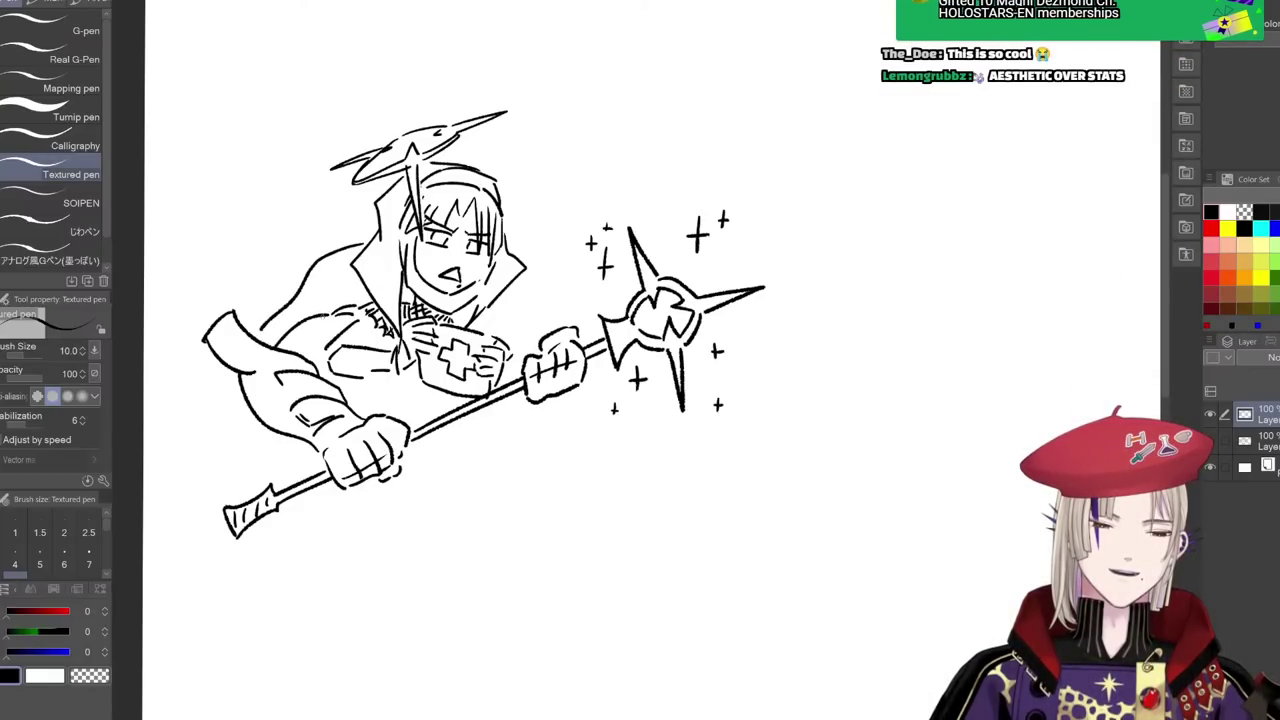
pyautogui.moveTo(333, 321); pyautogui.dragTo(307, 331)
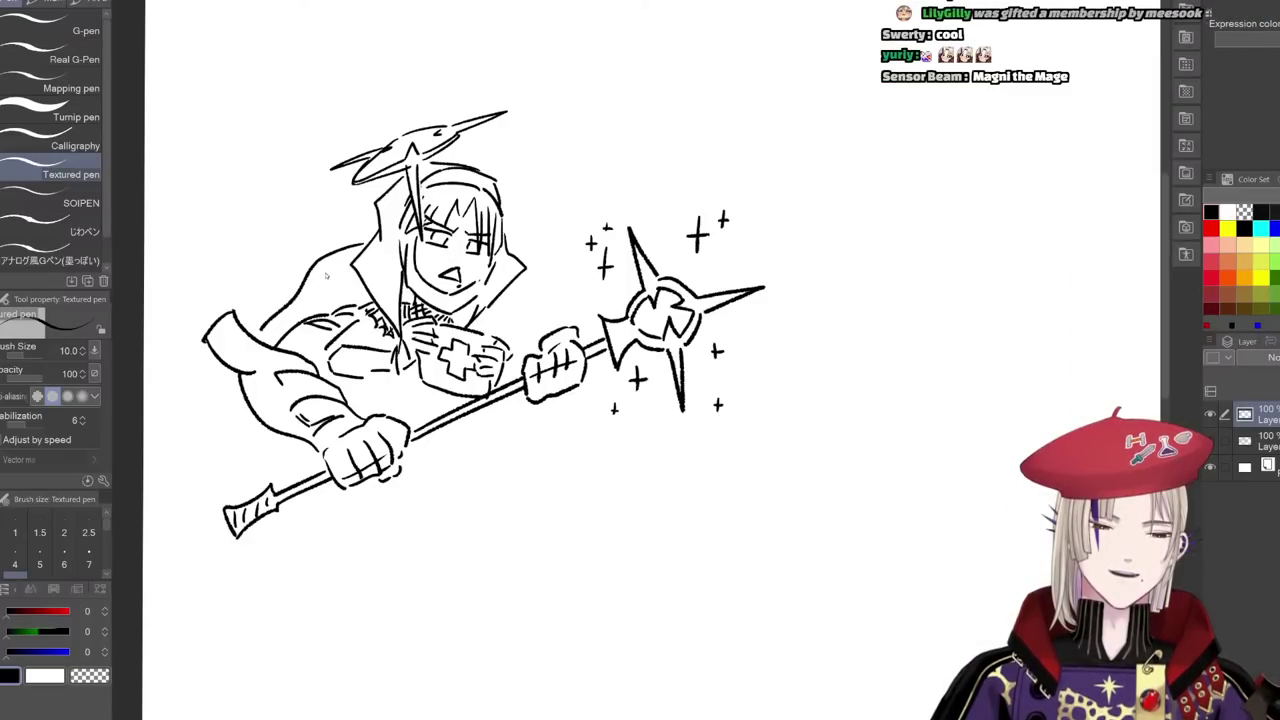
pyautogui.moveTo(304, 286)
pyautogui.mouseDown()
pyautogui.moveTo(328, 286)
pyautogui.moveTo(350, 262)
pyautogui.mouseUp()
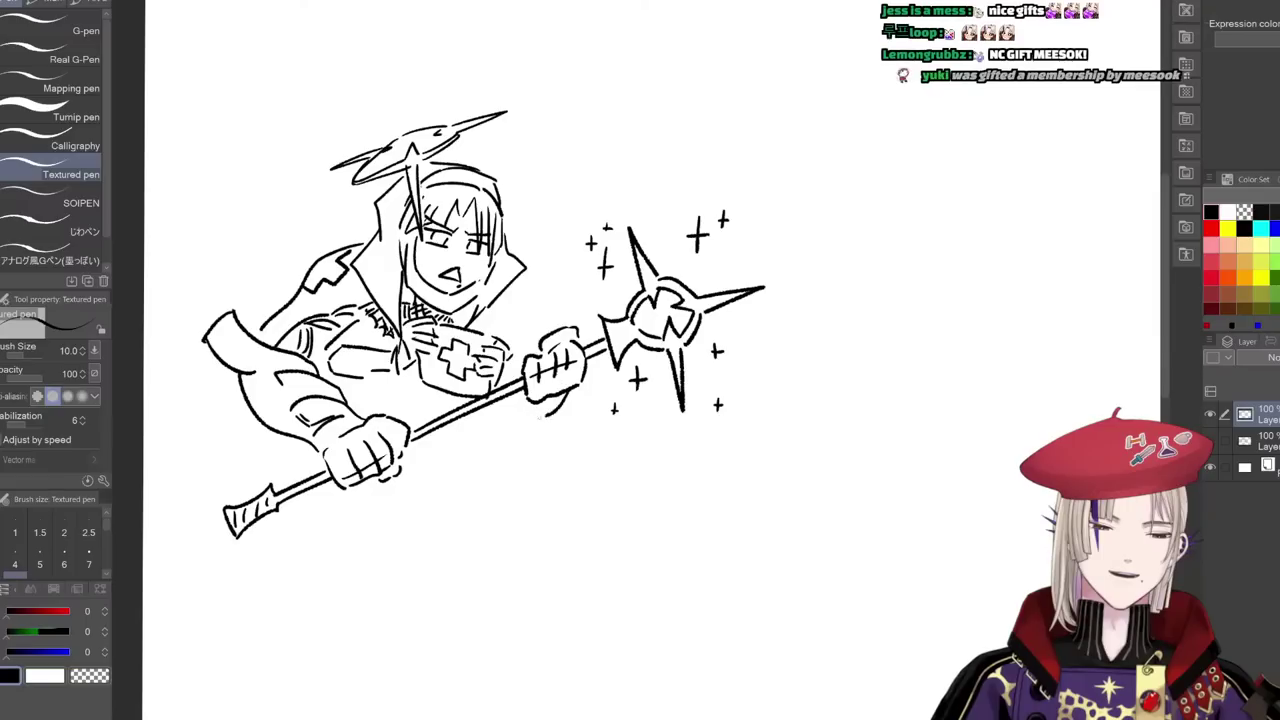
# - Add a curved cuff below the upper fist, and draw the opposite cape shoulder with a partial cross emblem
pyautogui.moveTo(518, 396); pyautogui.dragTo(516, 466)
pyautogui.moveTo(510, 450)
pyautogui.mouseDown()
pyautogui.moveTo(514, 466)
pyautogui.moveTo(531, 429)
pyautogui.mouseUp()
pyautogui.moveTo(516, 285)
pyautogui.mouseDown()
pyautogui.moveTo(531, 346)
pyautogui.moveTo(520, 334)
pyautogui.mouseUp()
pyautogui.hotkey('ctrl', 'z')
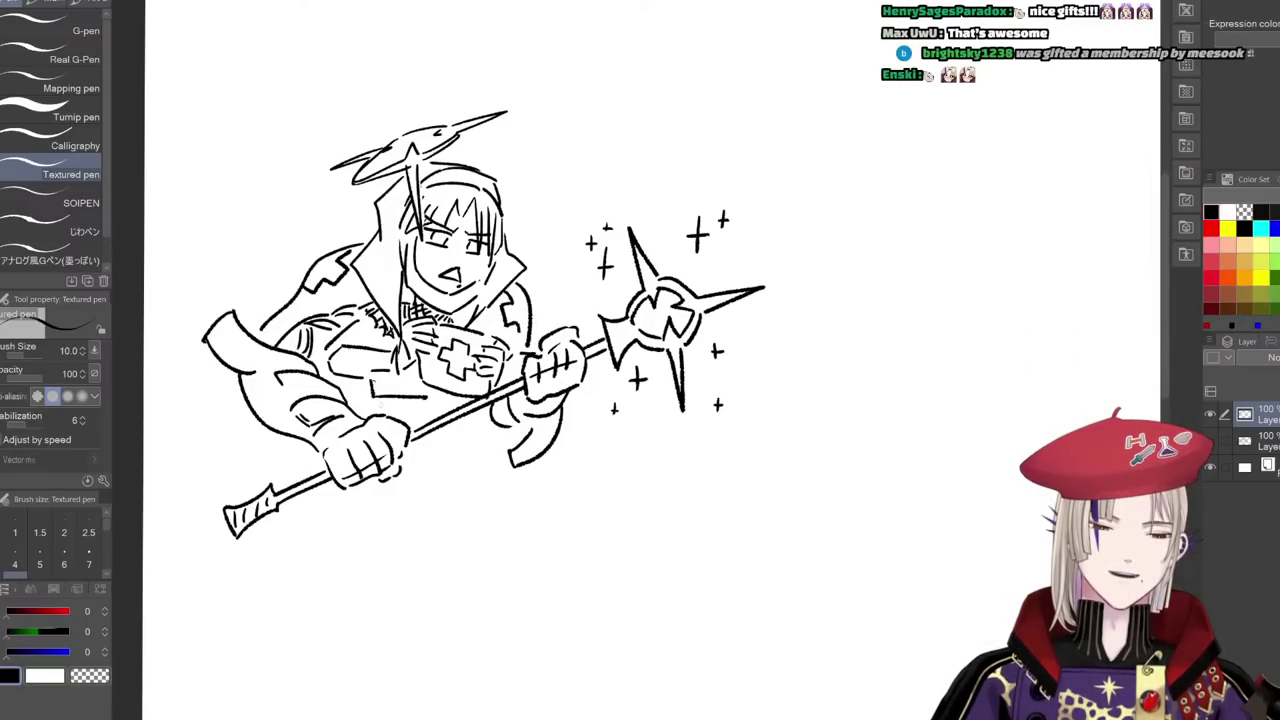
# - Draw the waist lines beneath the torso and undo the failed trial stroke for the hanging cloth below the staff
pyautogui.moveTo(374, 396); pyautogui.dragTo(444, 398)
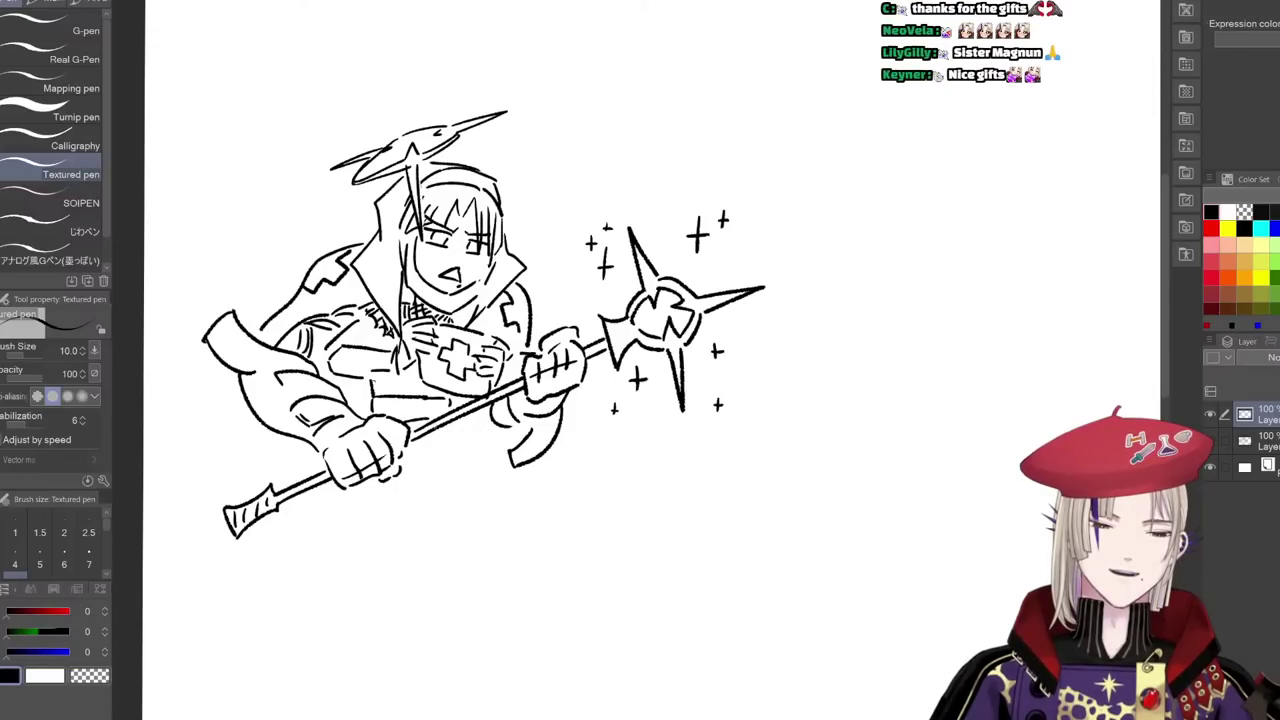
pyautogui.moveTo(447, 456); pyautogui.dragTo(436, 534)
pyautogui.hotkey('ctrl', 'z')
pyautogui.hotkey('ctrl', 'z')
pyautogui.hotkey('ctrl', 'z')
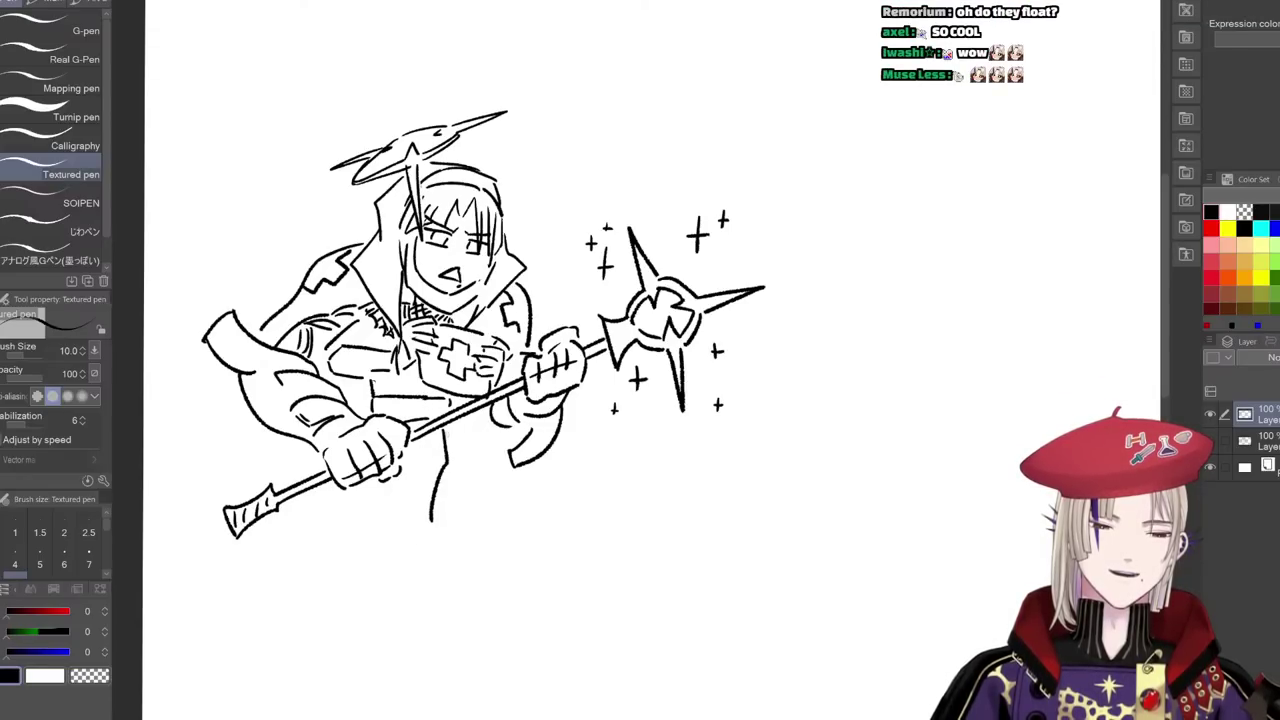
# - Draw a hanging cloth panel below the staff, with a small spiked-mace emblem and a jagged pattern near its hem
pyautogui.moveTo(458, 424)
pyautogui.mouseDown()
pyautogui.moveTo(443, 520)
pyautogui.moveTo(454, 565)
pyautogui.mouseUp()
pyautogui.moveTo(443, 522); pyautogui.dragTo(456, 563)
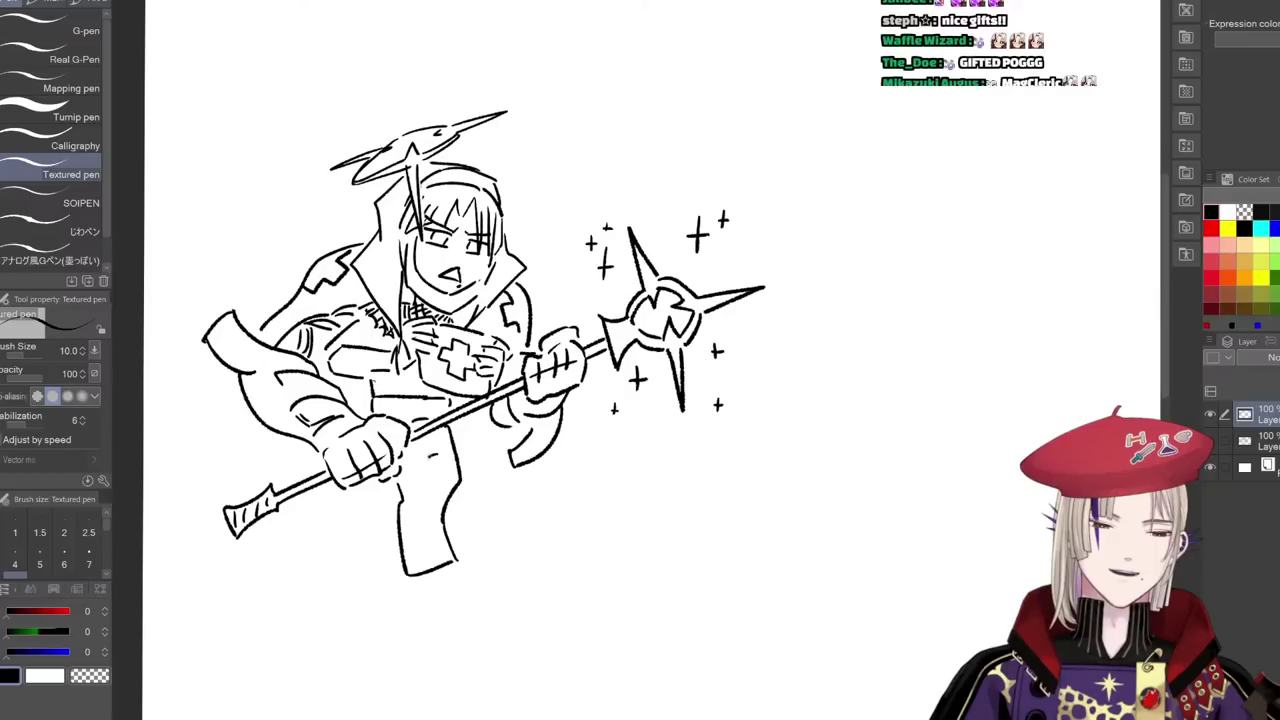
pyautogui.moveTo(430, 446)
pyautogui.mouseDown()
pyautogui.moveTo(412, 468)
pyautogui.moveTo(438, 462)
pyautogui.moveTo(430, 482)
pyautogui.mouseUp()
pyautogui.moveTo(428, 468)
pyautogui.mouseDown()
pyautogui.moveTo(432, 479)
pyautogui.moveTo(437, 463)
pyautogui.moveTo(411, 558)
pyautogui.moveTo(441, 550)
pyautogui.moveTo(443, 526)
pyautogui.mouseUp()
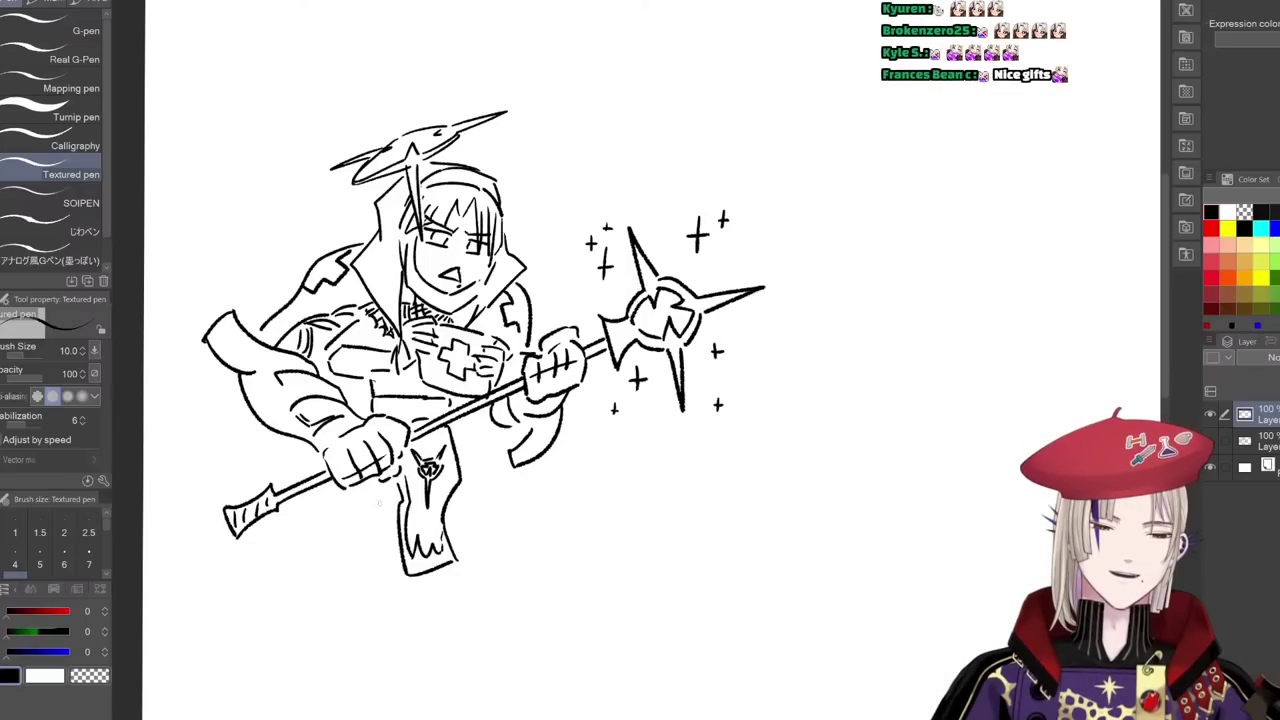
# - Draw the inner thigh lines on both sides of the cloth panel, with a pointed cloth tail hanging behind it
pyautogui.moveTo(362, 484); pyautogui.dragTo(379, 553)
pyautogui.hotkey('ctrl', 'z')
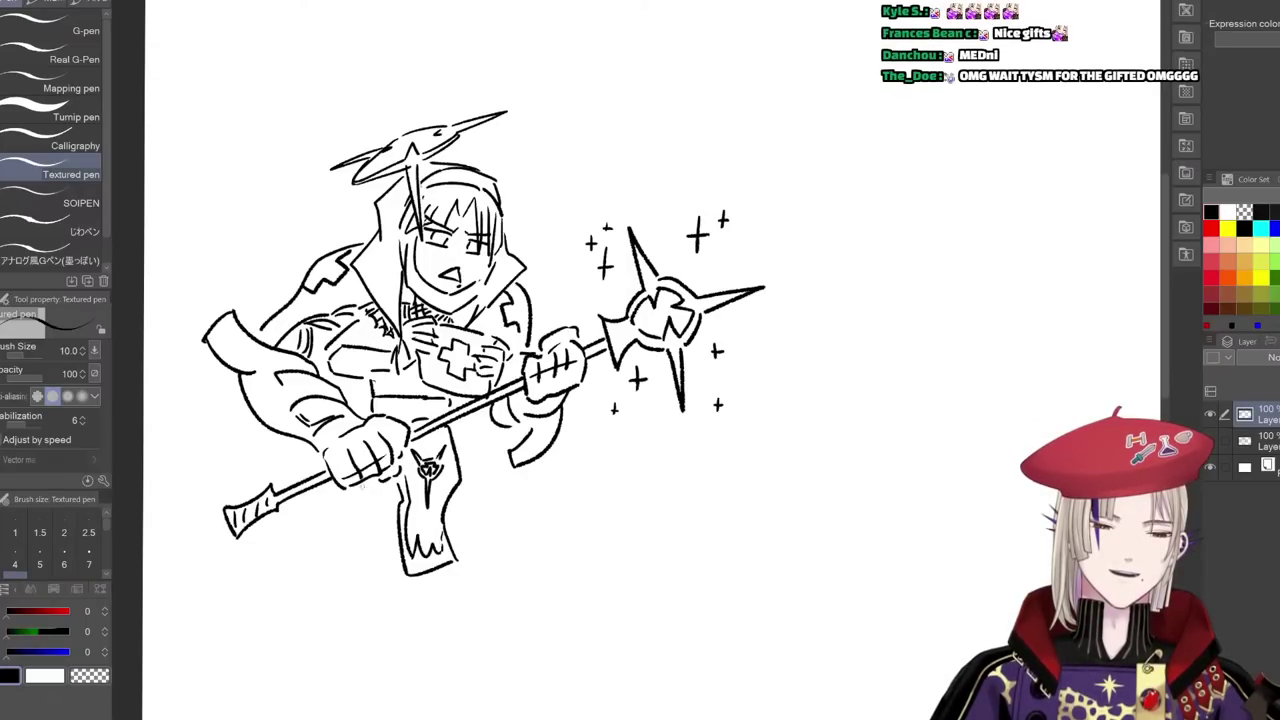
pyautogui.moveTo(364, 487); pyautogui.dragTo(398, 614)
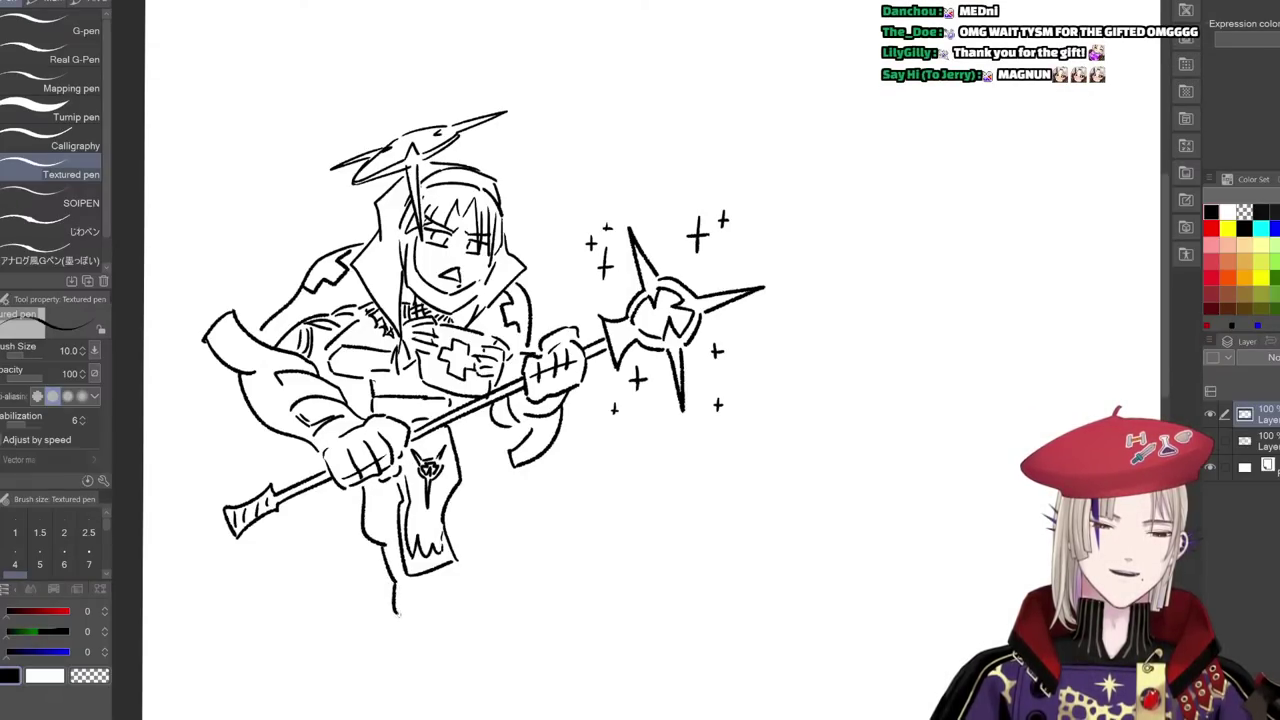
pyautogui.moveTo(477, 436)
pyautogui.mouseDown()
pyautogui.moveTo(455, 530)
pyautogui.moveTo(509, 437)
pyautogui.mouseUp()
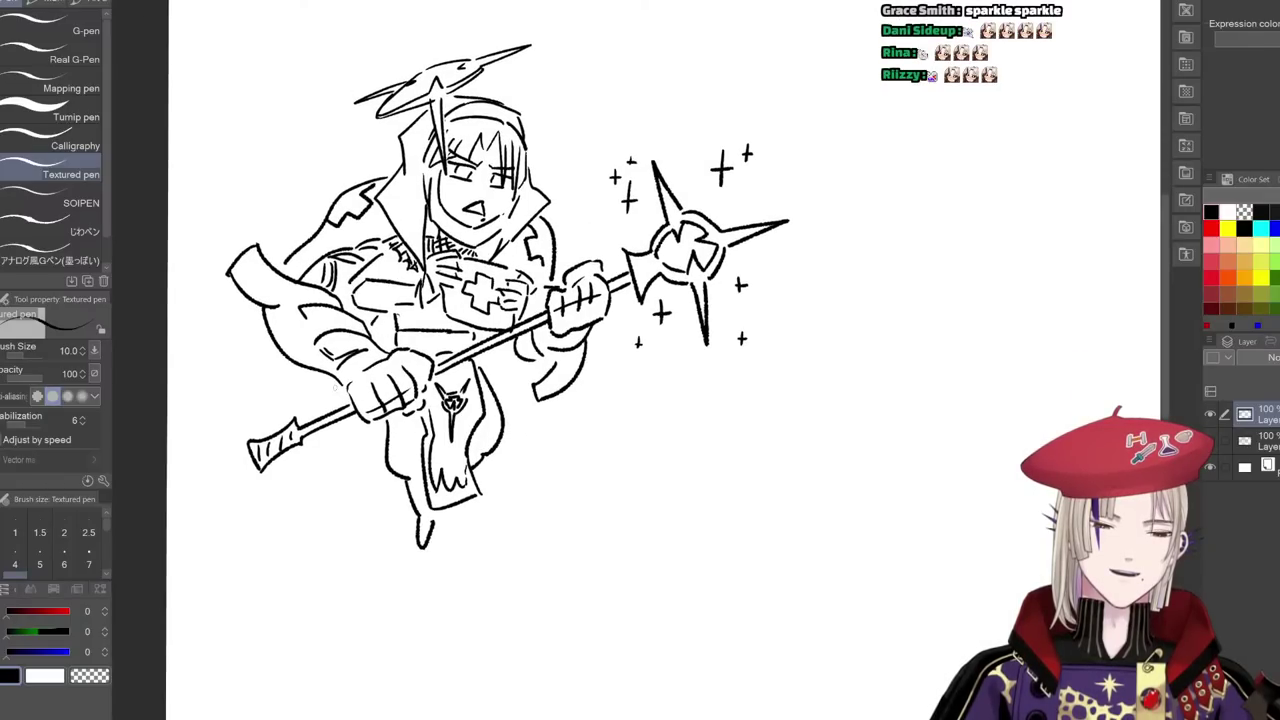
# - Draw the lower leg under the staff's handle end, finishing in a large gorilla-like foot with long toes
pyautogui.moveTo(321, 395)
pyautogui.mouseDown()
pyautogui.moveTo(351, 510)
pyautogui.moveTo(387, 535)
pyautogui.moveTo(322, 530)
pyautogui.moveTo(340, 548)
pyautogui.moveTo(303, 534)
pyautogui.mouseUp()
pyautogui.moveTo(395, 533)
pyautogui.mouseDown()
pyautogui.moveTo(355, 578)
pyautogui.moveTo(268, 586)
pyautogui.mouseUp()
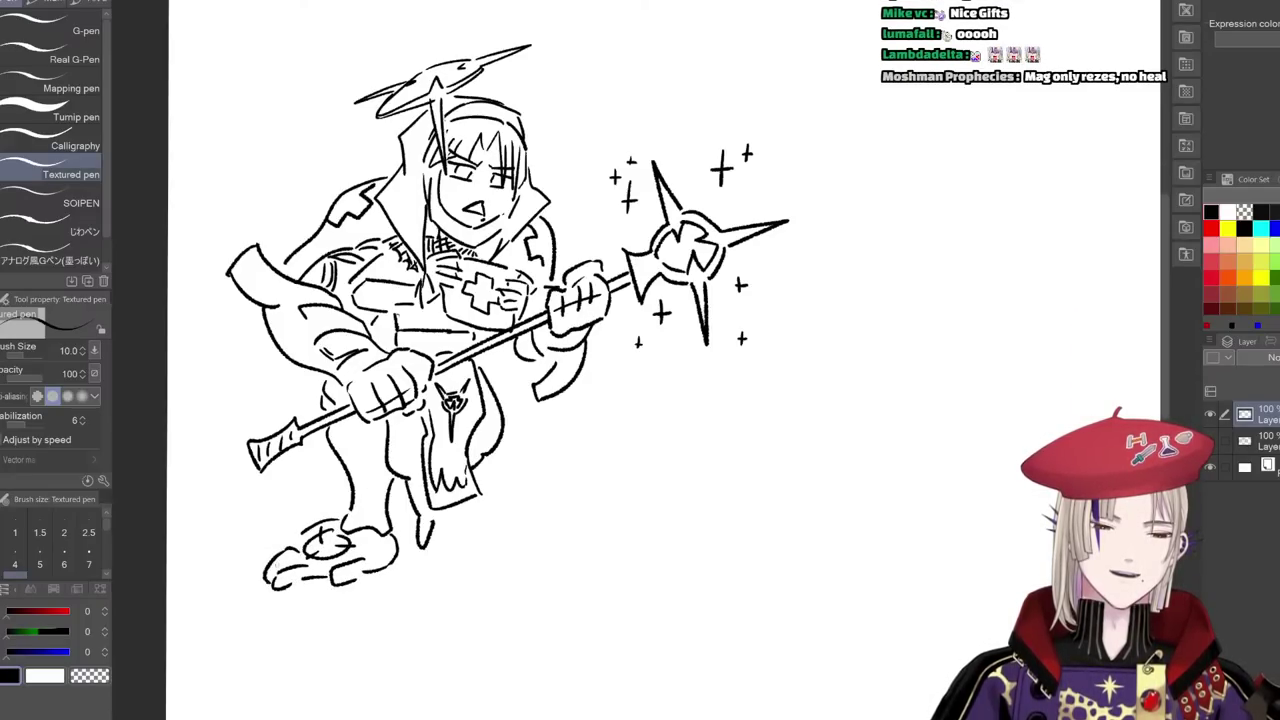
pyautogui.moveTo(294, 537); pyautogui.dragTo(272, 552)
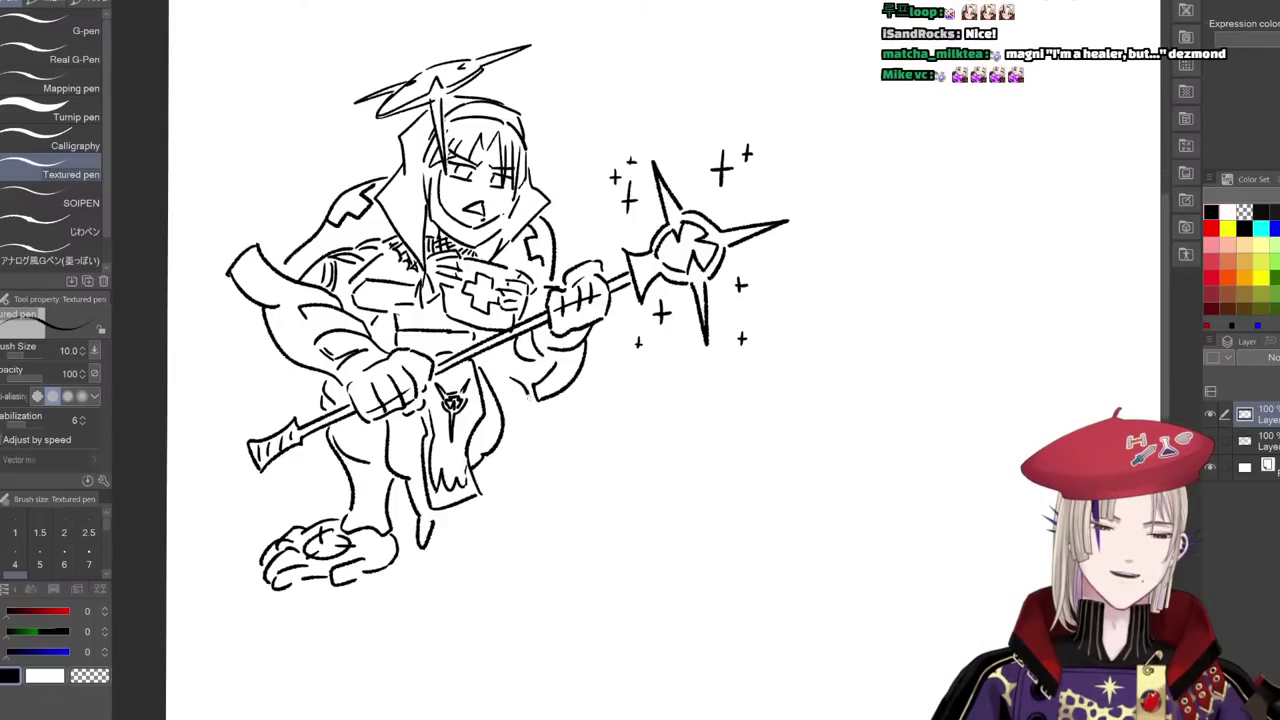
# - Draw the opposite bent leg and its large gorilla-like foot, including the toes, the oval on top and the knee lines
pyautogui.moveTo(523, 466)
pyautogui.mouseDown()
pyautogui.moveTo(495, 568)
pyautogui.moveTo(531, 574)
pyautogui.mouseUp()
pyautogui.moveTo(504, 518)
pyautogui.mouseDown()
pyautogui.moveTo(542, 524)
pyautogui.moveTo(584, 580)
pyautogui.mouseUp()
pyautogui.moveTo(554, 540); pyautogui.dragTo(578, 548)
pyautogui.moveTo(576, 546); pyautogui.dragTo(590, 576)
pyautogui.moveTo(551, 527); pyautogui.dragTo(588, 553)
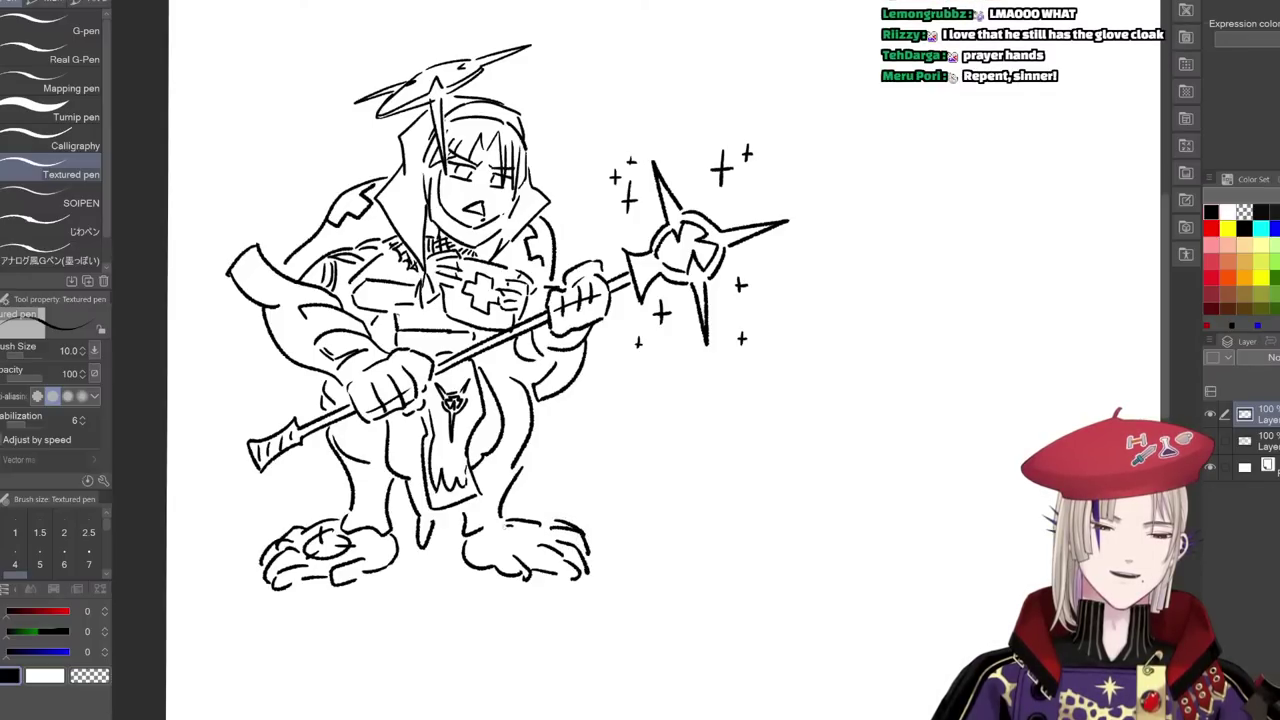
pyautogui.moveTo(490, 543); pyautogui.dragTo(532, 528)
pyautogui.moveTo(538, 406)
pyautogui.mouseDown()
pyautogui.moveTo(543, 418)
pyautogui.moveTo(519, 412)
pyautogui.mouseUp()
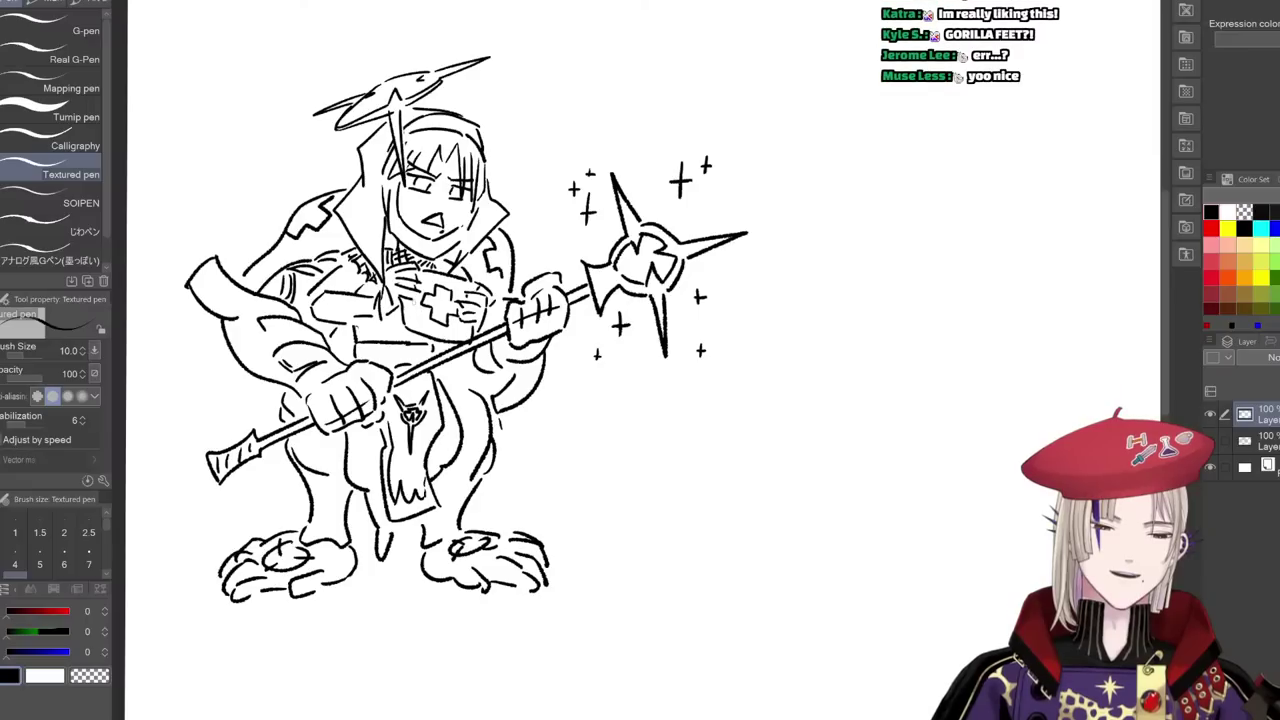
# - Add depth lines to the first-aid kit, and draw a thin circle around the mace head with wispy swirls above it
pyautogui.moveTo(409, 299); pyautogui.dragTo(465, 337)
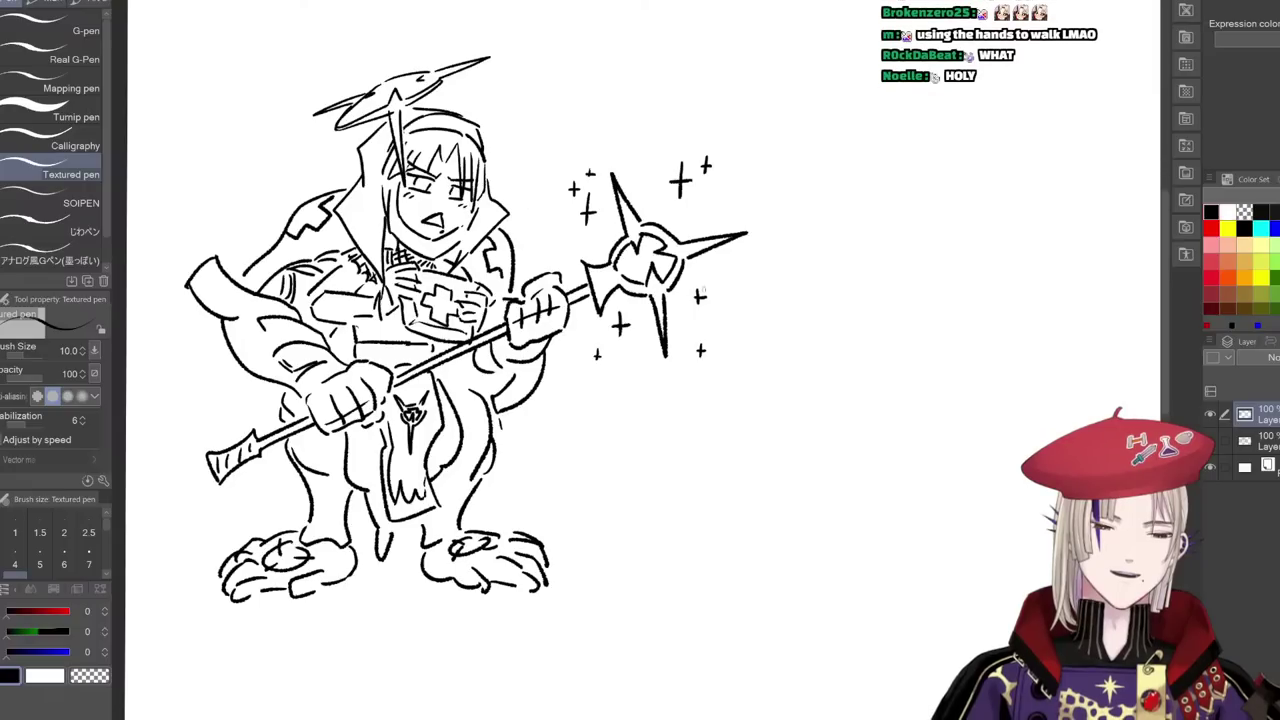
pyautogui.moveTo(575, 218)
pyautogui.mouseDown()
pyautogui.moveTo(751, 276)
pyautogui.moveTo(658, 184)
pyautogui.mouseUp()
pyautogui.moveTo(657, 167)
pyautogui.mouseDown()
pyautogui.moveTo(561, 140)
pyautogui.moveTo(561, 214)
pyautogui.mouseUp()
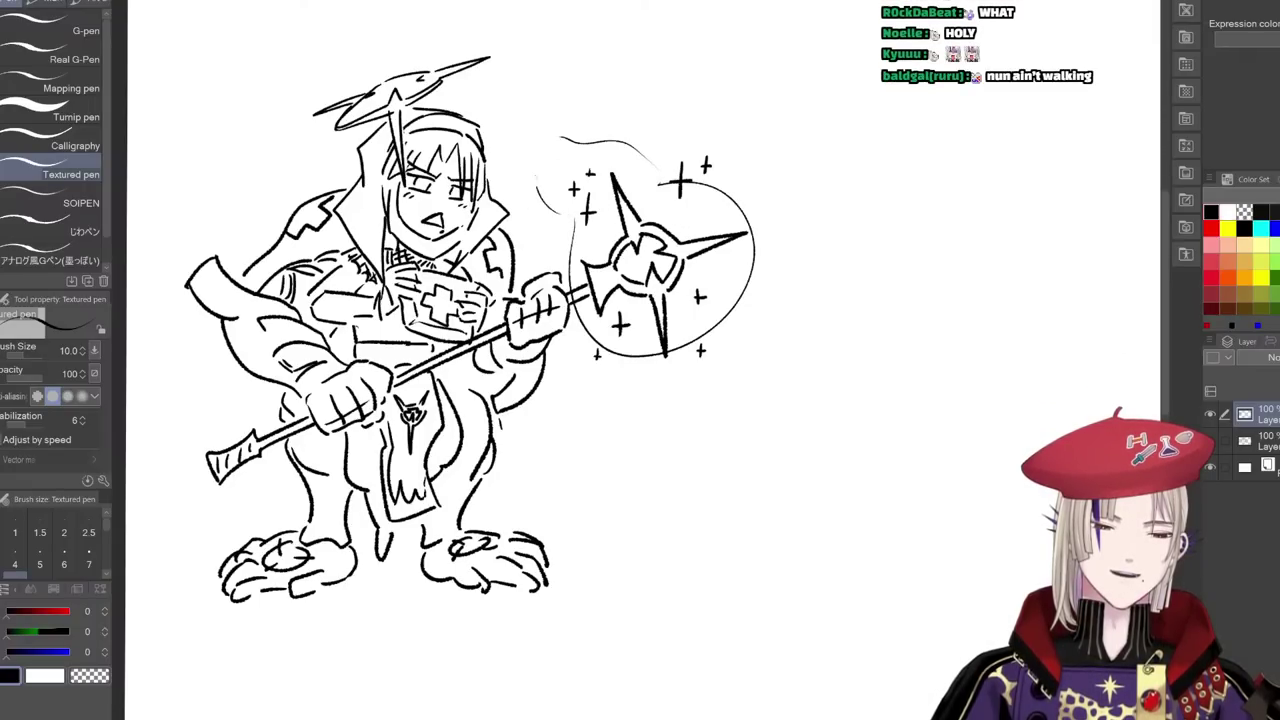
pyautogui.moveTo(558, 158)
pyautogui.mouseDown()
pyautogui.moveTo(525, 138)
pyautogui.moveTo(527, 91)
pyautogui.moveTo(511, 104)
pyautogui.moveTo(547, 114)
pyautogui.mouseUp()
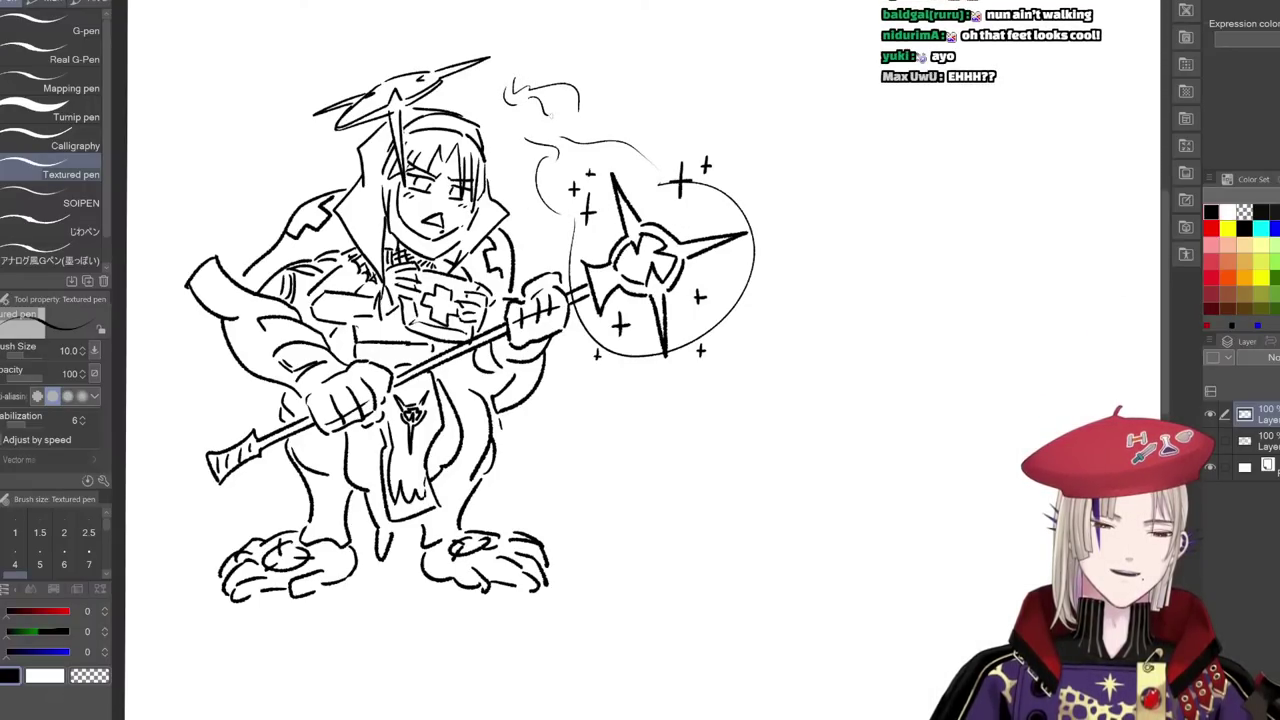
pyautogui.scroll(-3, 714, 420)
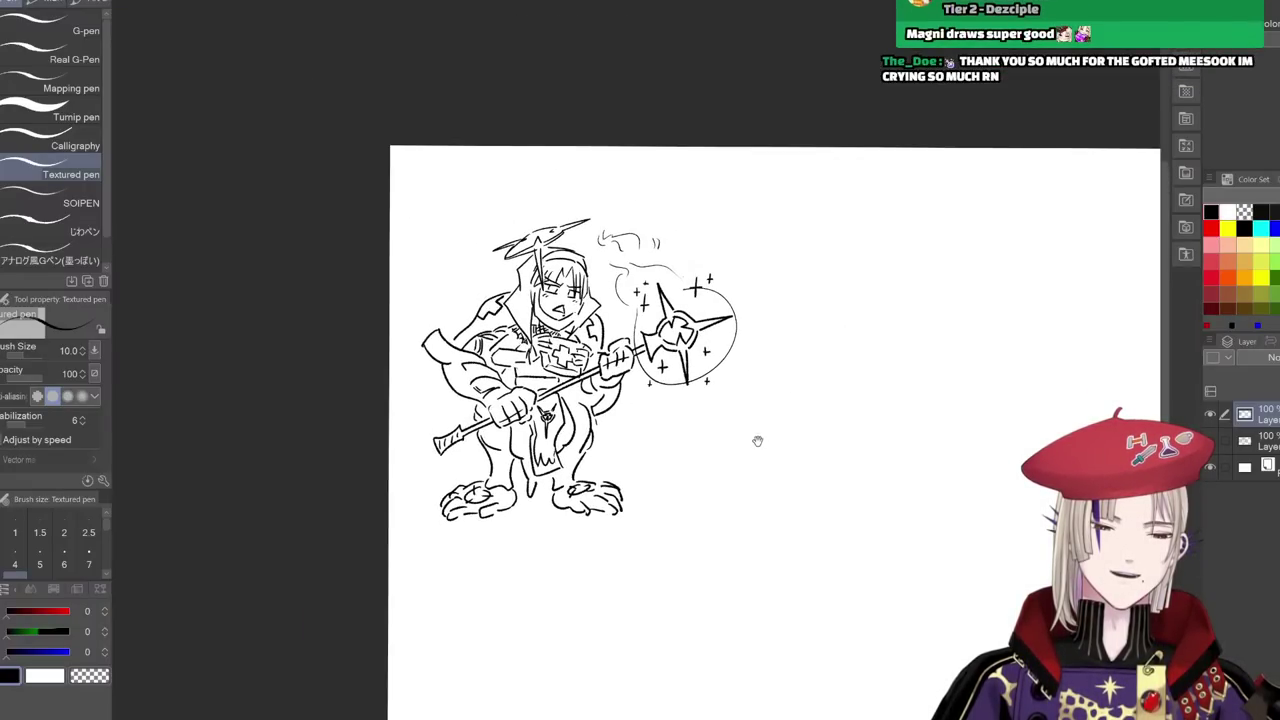
pyautogui.moveTo(757, 440); pyautogui.dragTo(638, 391)
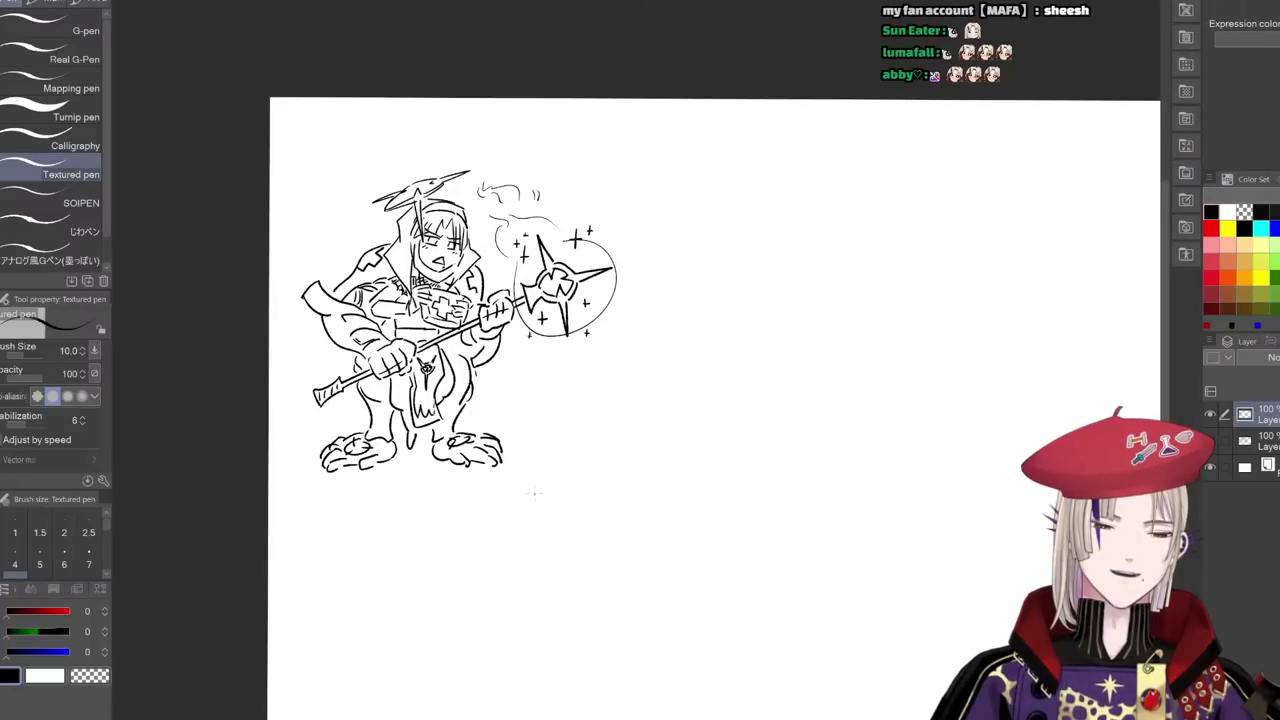
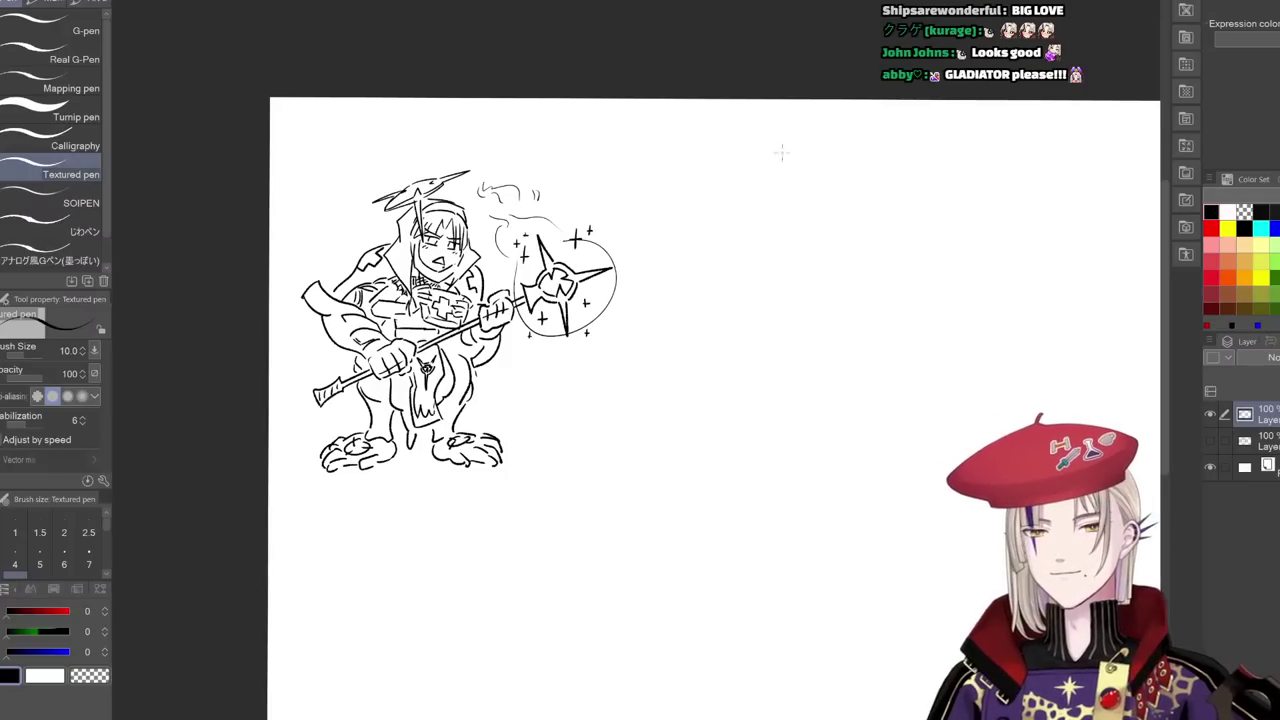
# - Hide the finished healer sketch's layer and add a new blank layer above it
pyautogui.scroll(4, 511, 283)
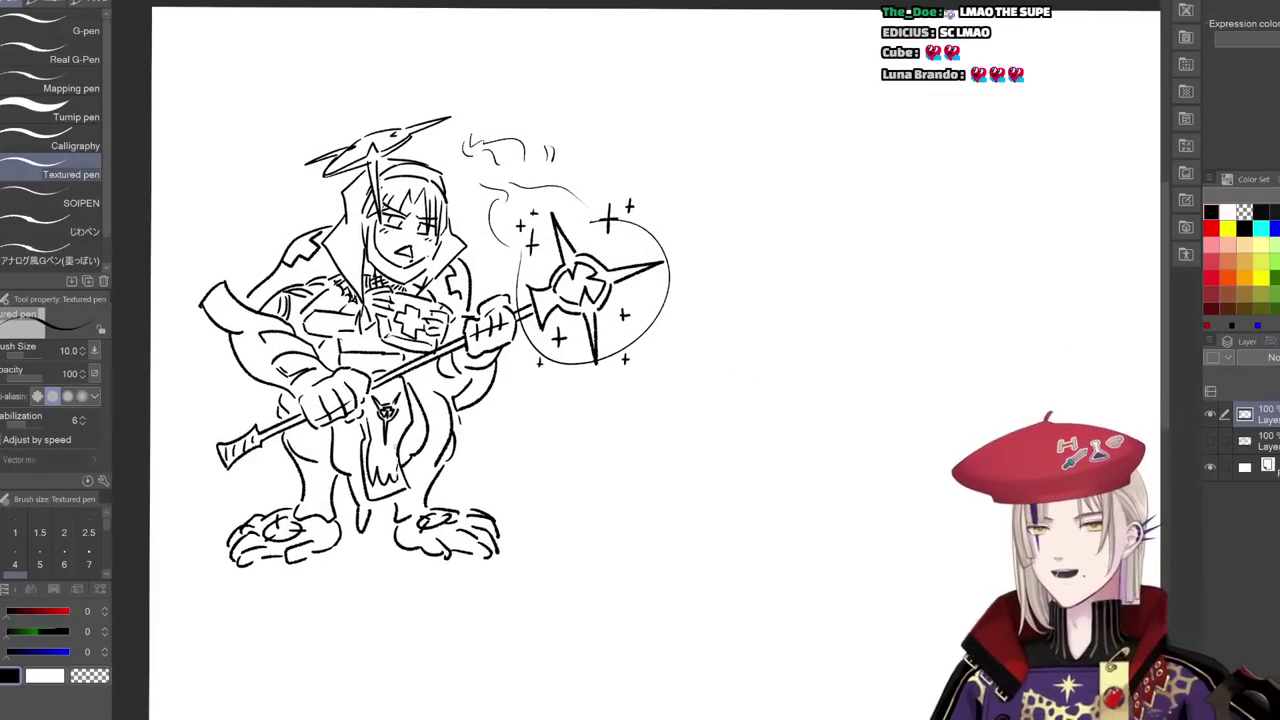
pyautogui.moveTo(596, 460); pyautogui.dragTo(557, 479)
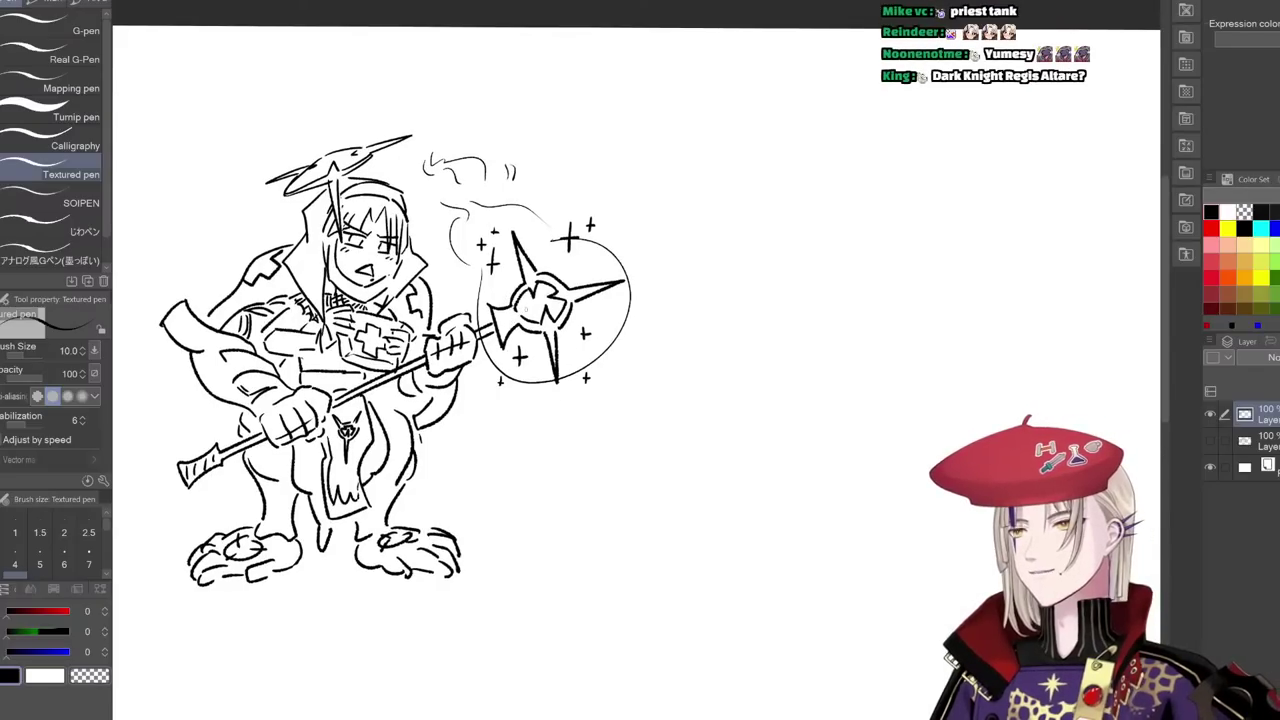
pyautogui.click(1210, 414)
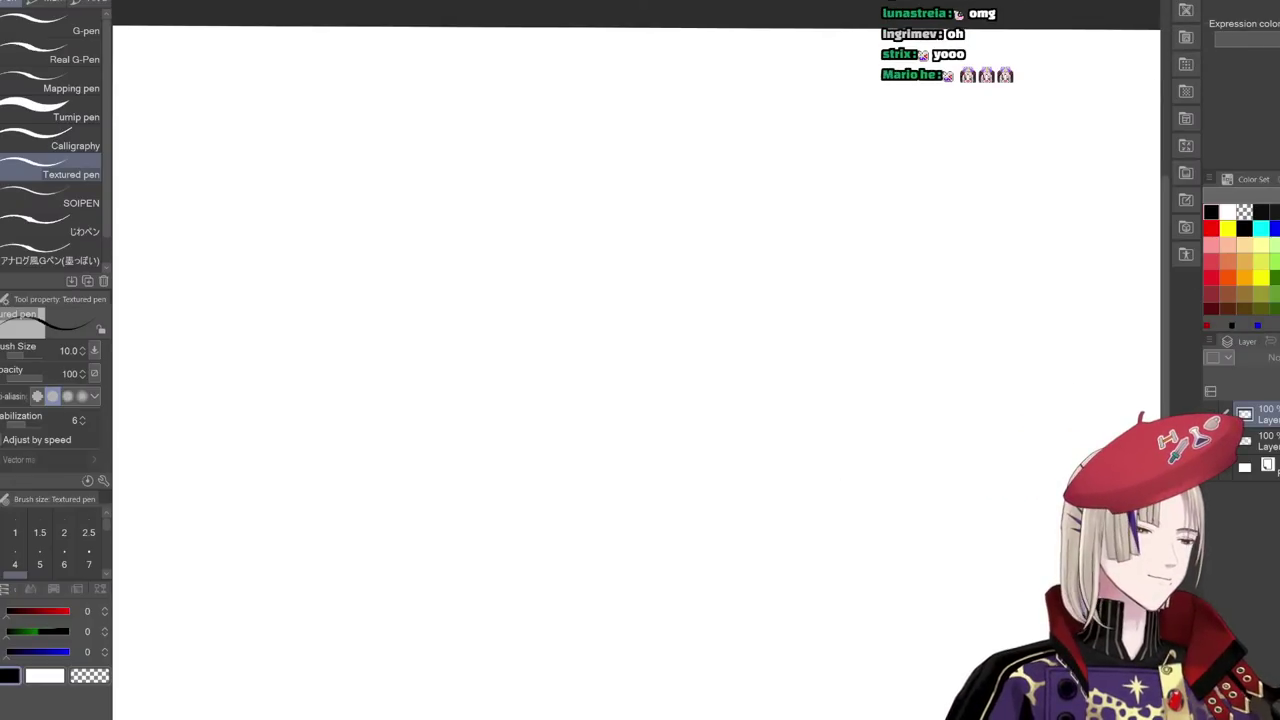
pyautogui.hotkey('ctrl', 'shift', 'n')
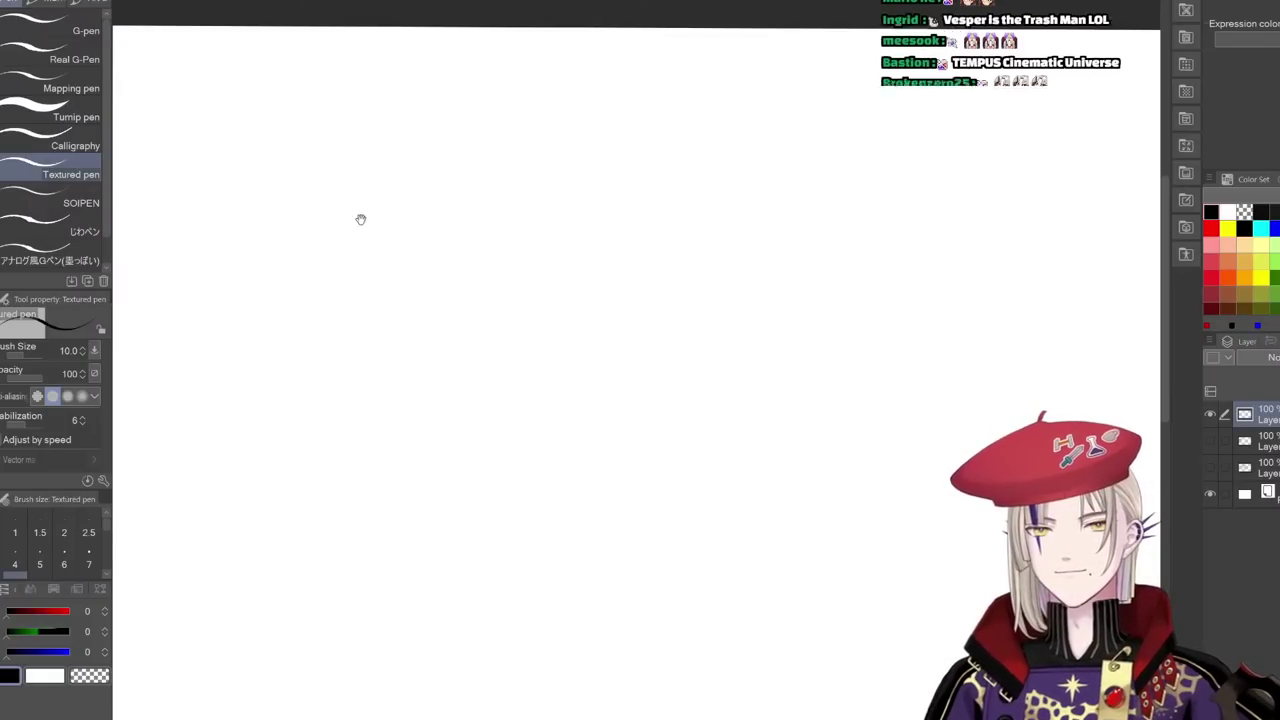
pyautogui.moveTo(360, 220); pyautogui.dragTo(405, 217)
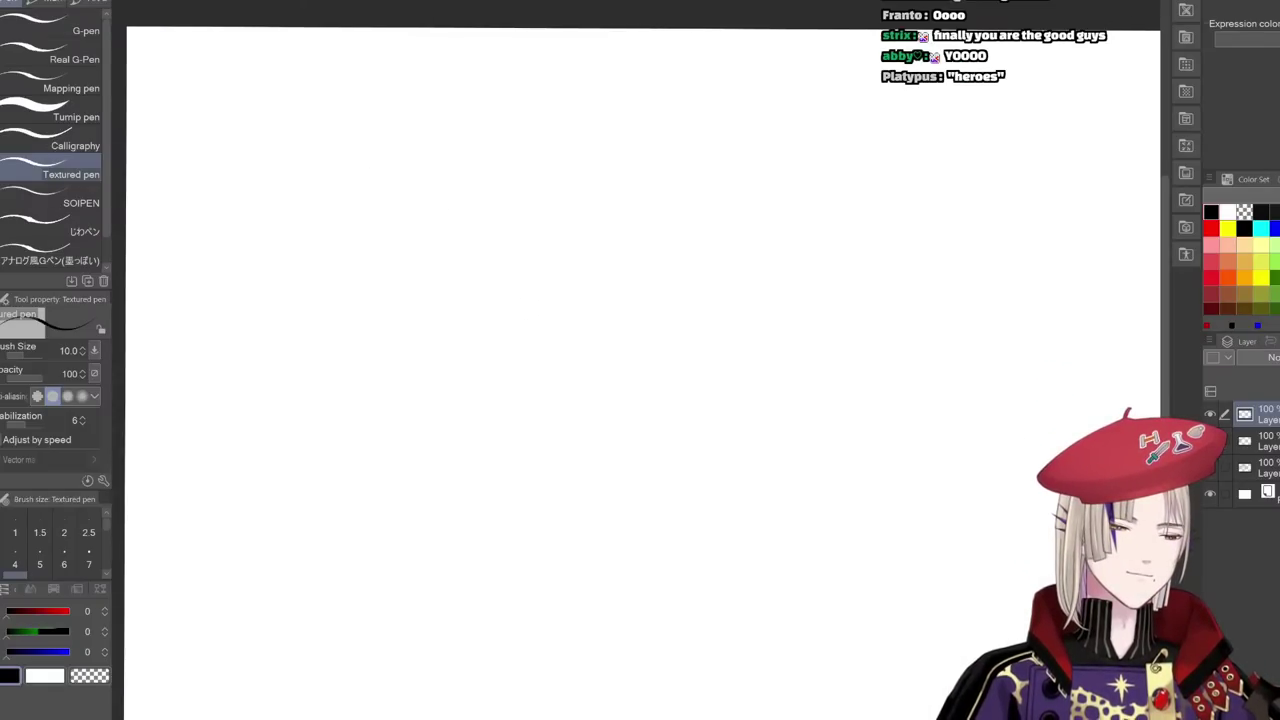
pyautogui.click(1210, 441)
pyautogui.click(1210, 414)
pyautogui.click(1210, 414)
pyautogui.click(1210, 441)
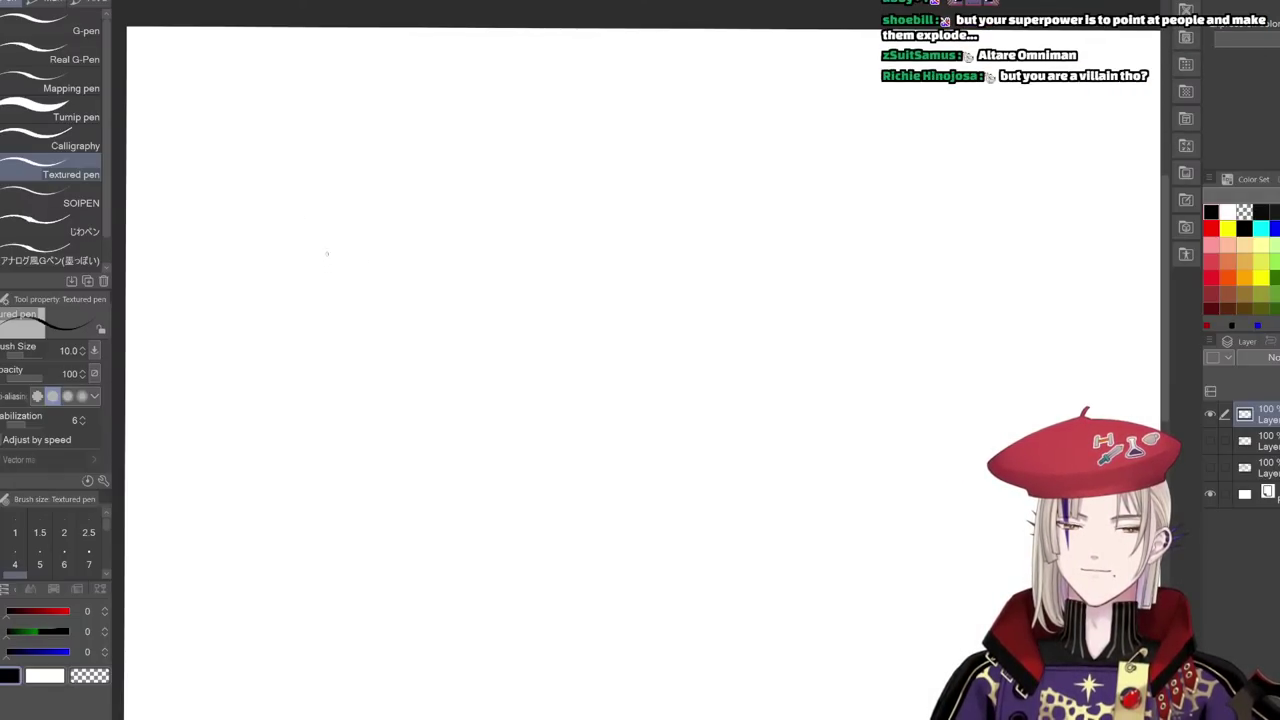
# - Switch to the Milli pen, set the brush size to 5, and undo the test strokes
pyautogui.scroll(1, 306, 283)
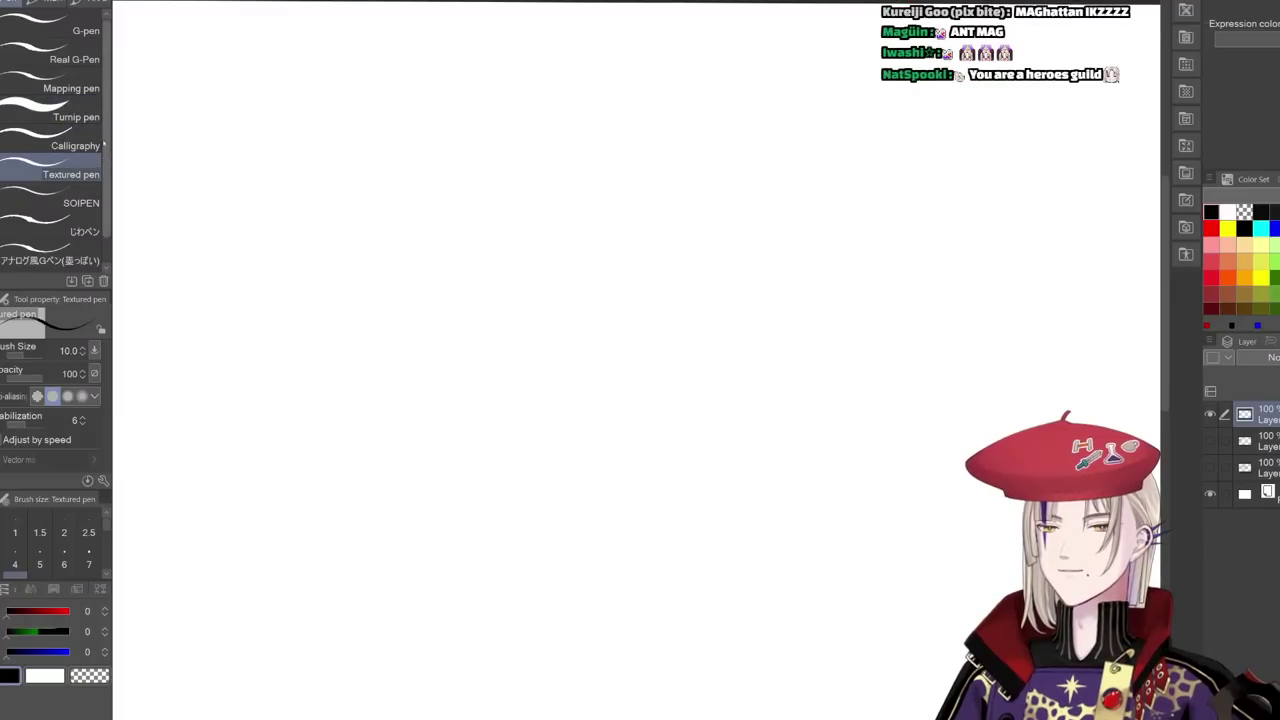
pyautogui.click(94, 2)
pyautogui.click(48, 3)
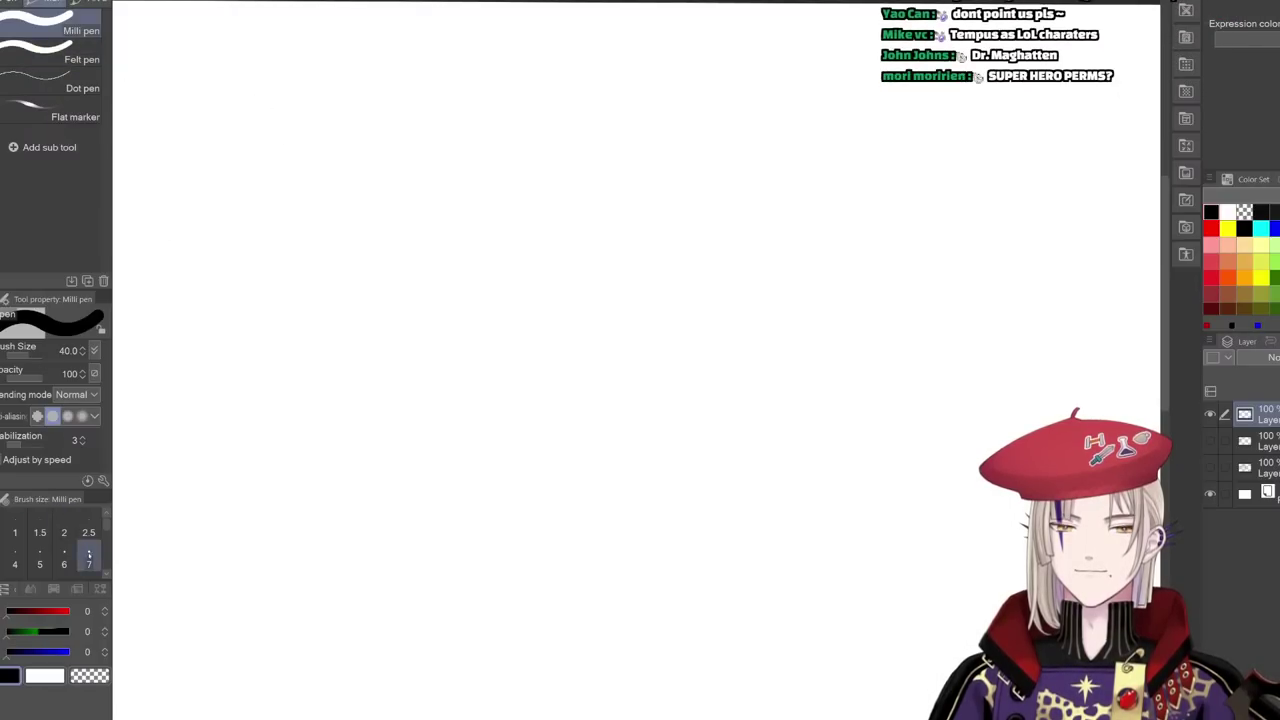
pyautogui.click(89, 555)
pyautogui.moveTo(268, 241); pyautogui.dragTo(318, 452)
pyautogui.hotkey('ctrl', 'z')
pyautogui.click(40, 552)
pyautogui.moveTo(298, 186); pyautogui.dragTo(330, 370)
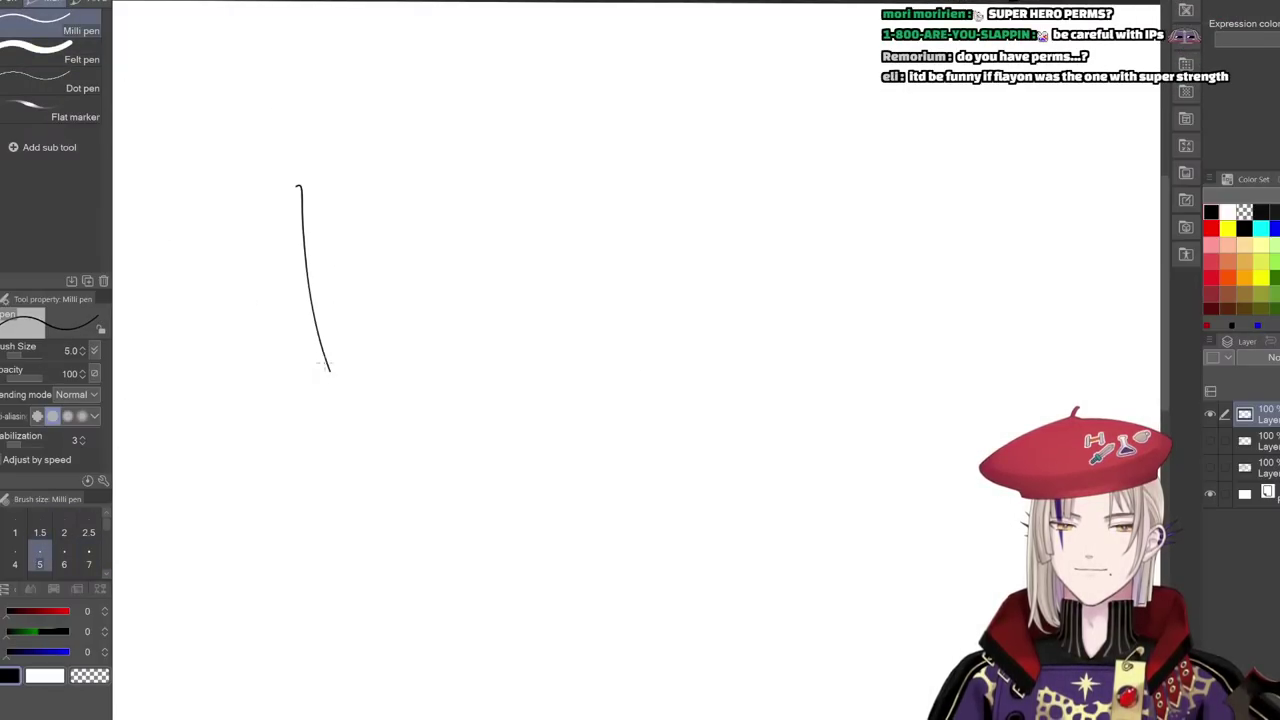
pyautogui.hotkey('ctrl', 'z')
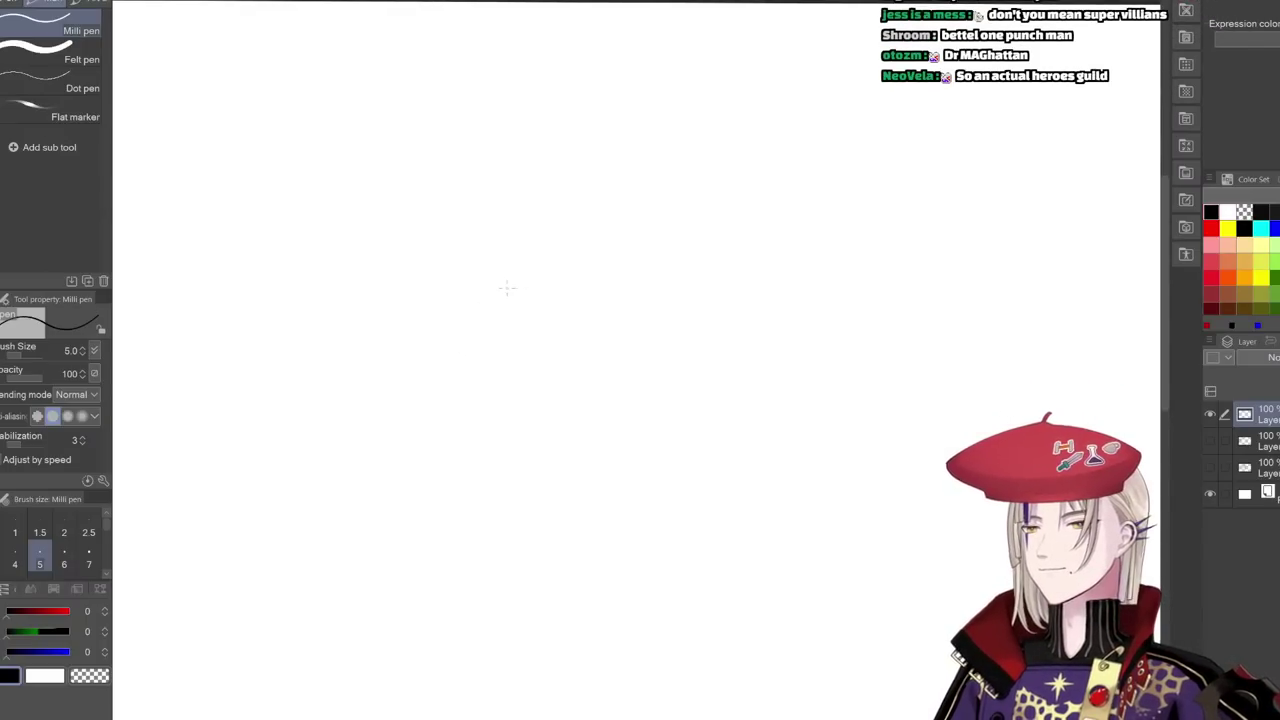
pyautogui.moveTo(474, 331); pyautogui.dragTo(446, 354)
pyautogui.moveTo(442, 282); pyautogui.dragTo(460, 331)
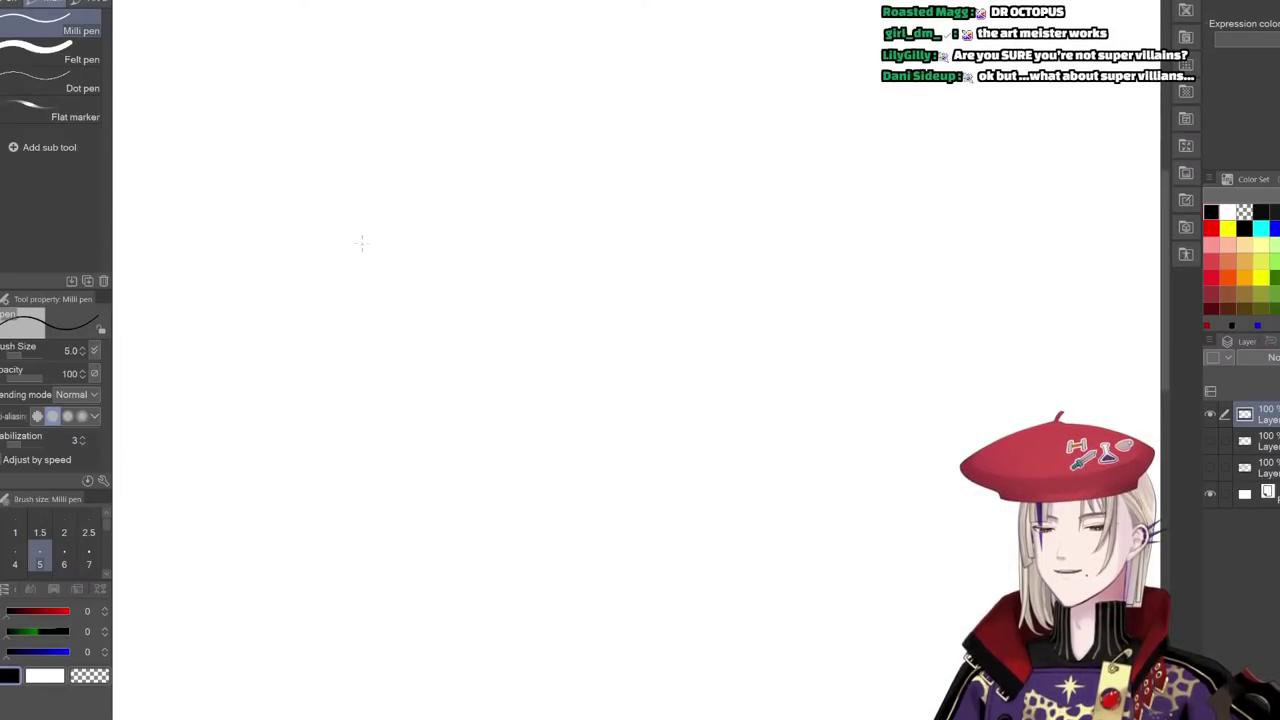
pyautogui.moveTo(387, 255); pyautogui.dragTo(429, 346)
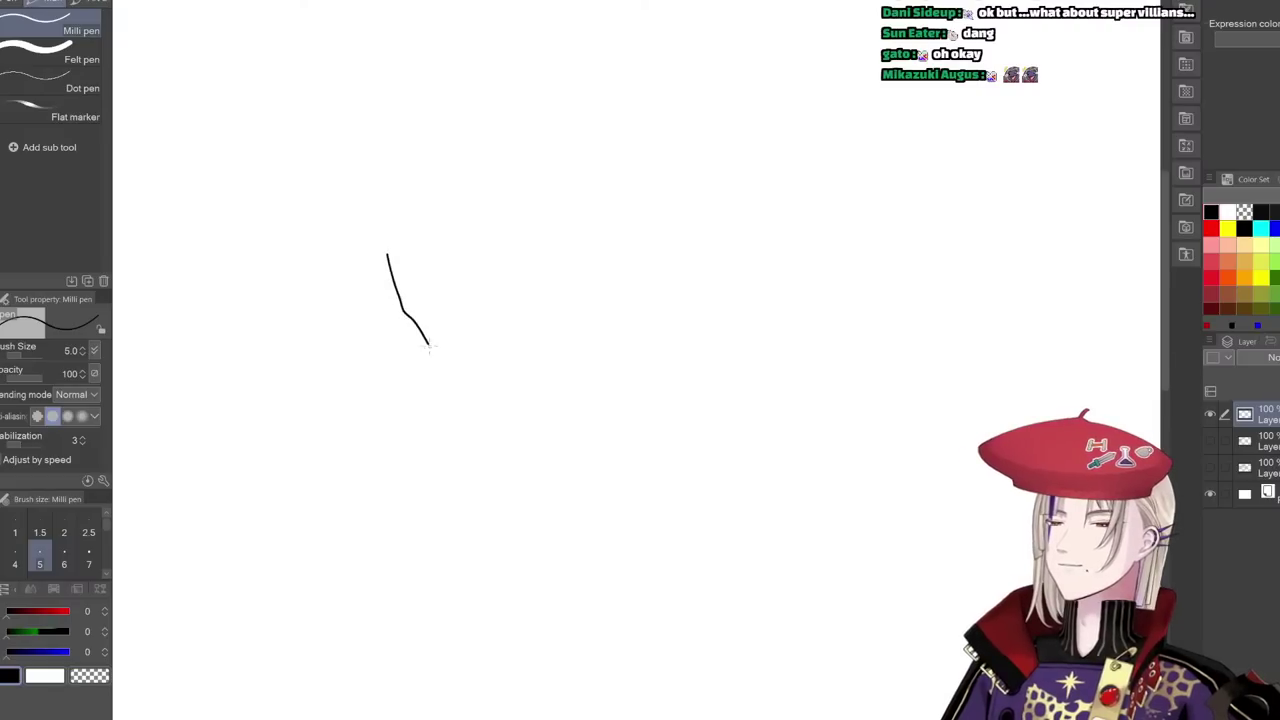
pyautogui.hotkey('ctrl', 'z')
pyautogui.moveTo(390, 243); pyautogui.dragTo(423, 328)
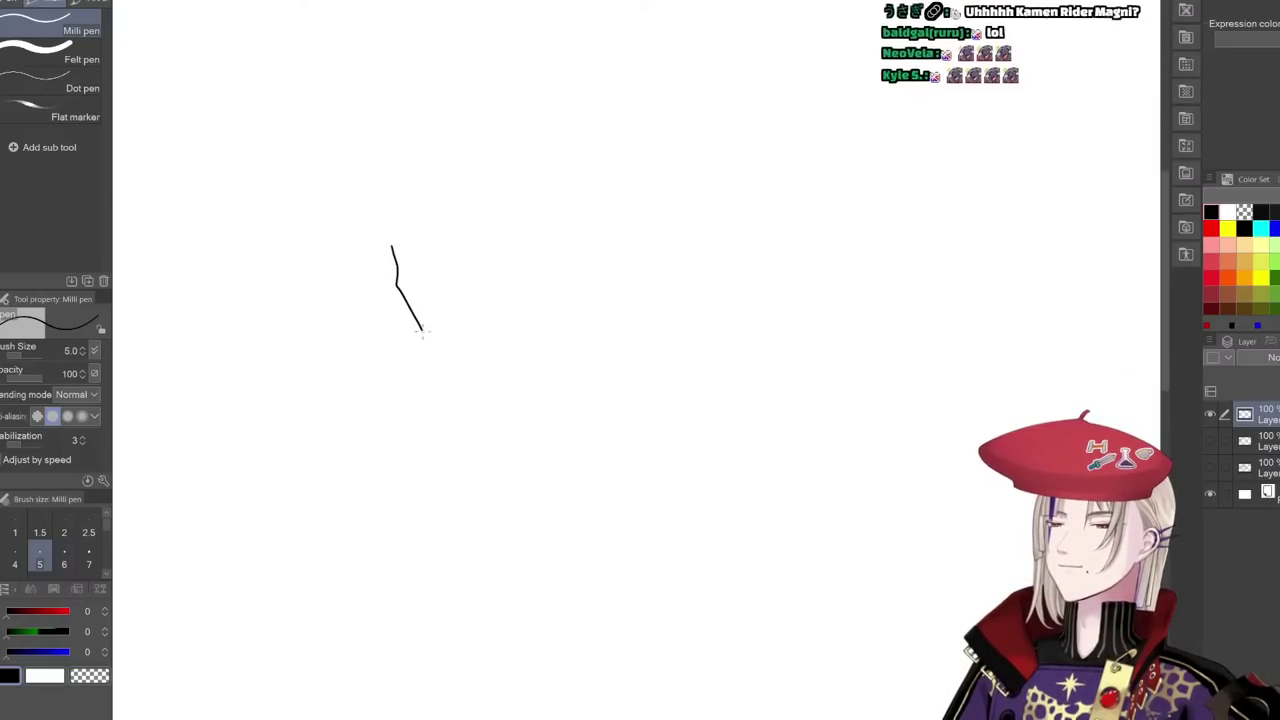
pyautogui.hotkey('ctrl', 'z')
# - Draw a new character's angular jaw and chin outline, with a hooked nose line inside it
pyautogui.moveTo(393, 263)
pyautogui.mouseDown()
pyautogui.moveTo(410, 312)
pyautogui.moveTo(449, 357)
pyautogui.moveTo(492, 338)
pyautogui.mouseUp()
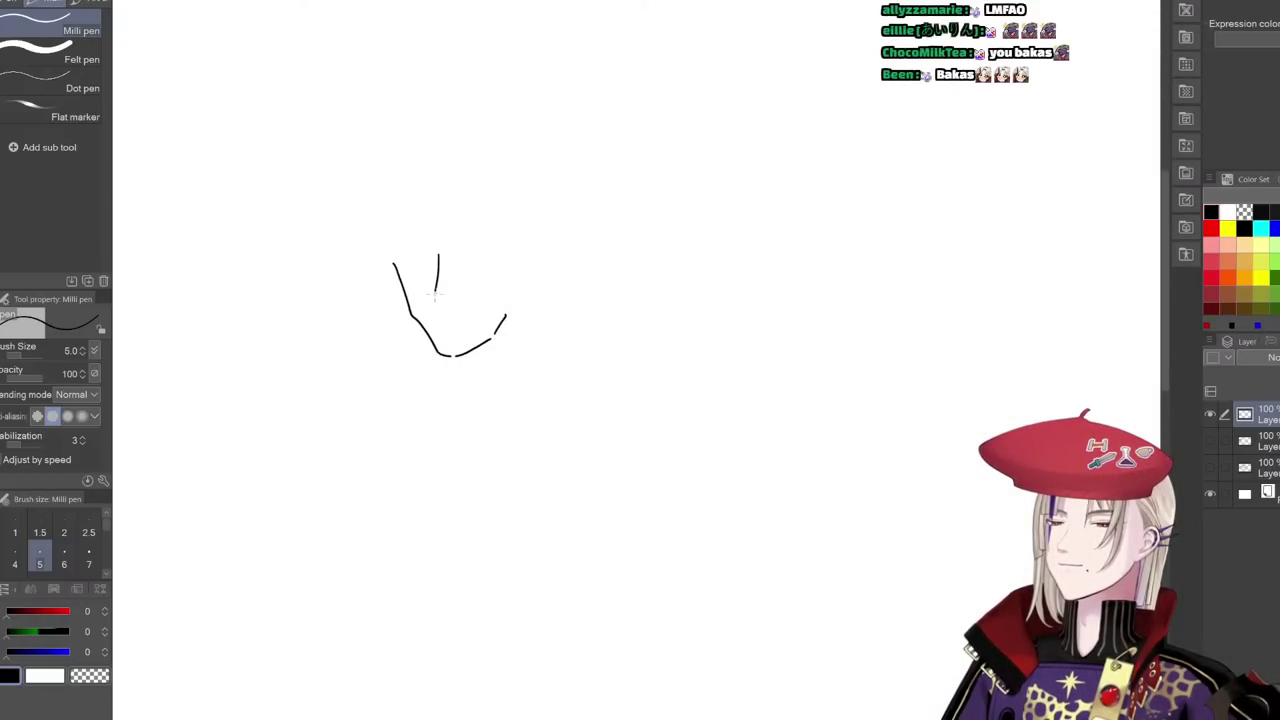
pyautogui.moveTo(435, 290); pyautogui.dragTo(462, 313)
pyautogui.hotkey('ctrl', 'z')
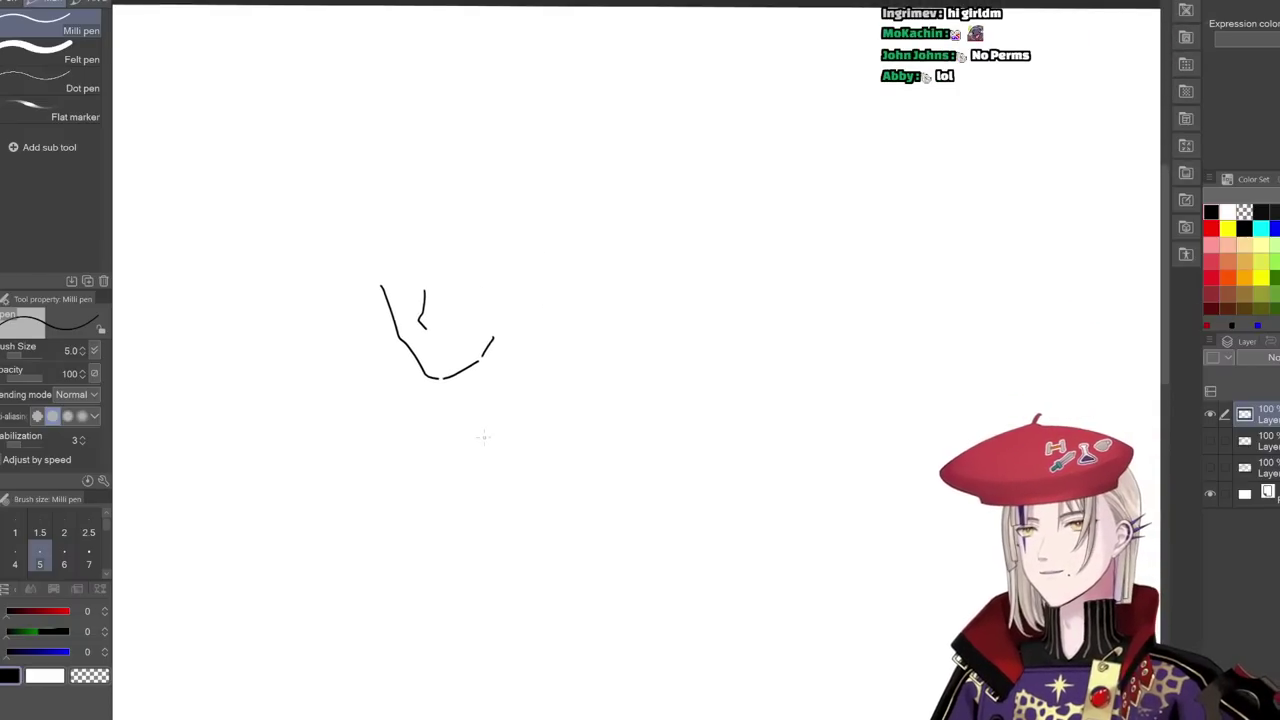
# - Draw the angular lower edge of a mask across the nose from one side of the face to the other
pyautogui.scroll(2, 423, 302)
pyautogui.moveTo(373, 288); pyautogui.dragTo(437, 298)
pyautogui.moveTo(442, 301); pyautogui.dragTo(472, 323)
pyautogui.moveTo(473, 322)
pyautogui.mouseDown()
pyautogui.moveTo(515, 296)
pyautogui.moveTo(502, 307)
pyautogui.mouseUp()
pyautogui.hotkey('ctrl', 'z')
pyautogui.hotkey('ctrl', 'z')
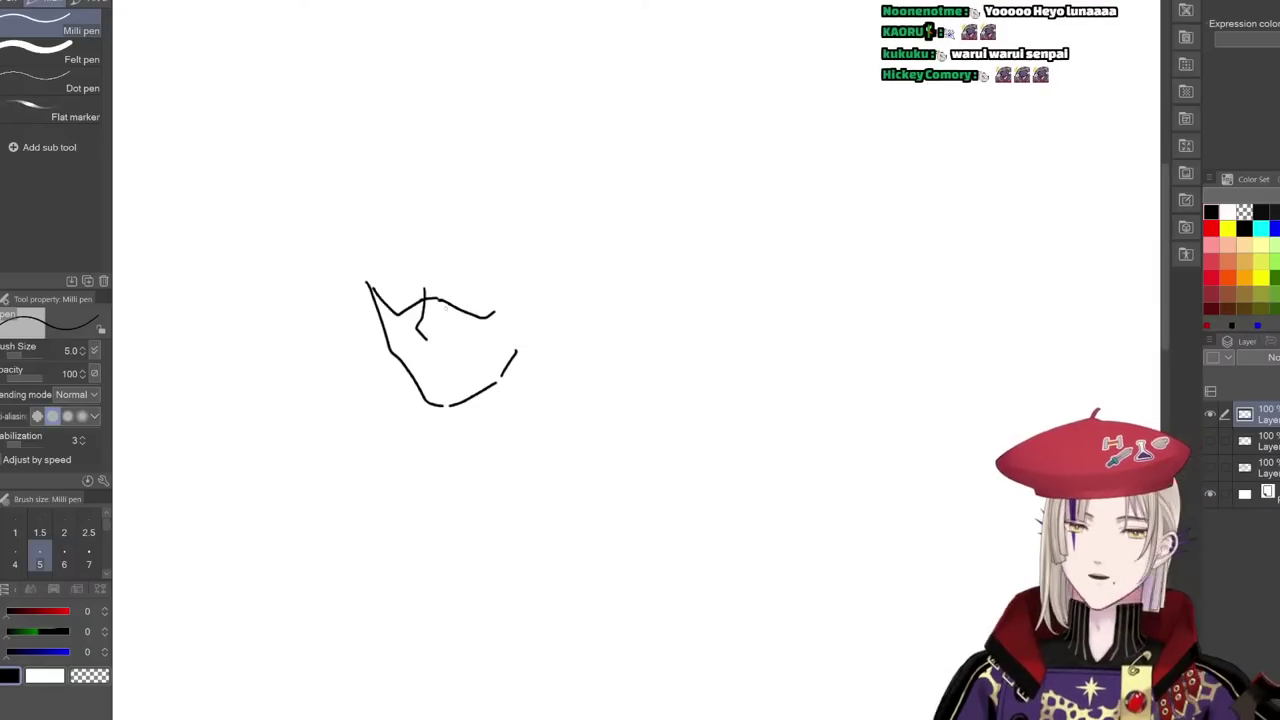
# - Draw a slim, slightly open mouth beneath the nose, with a short line marking the lower lip
pyautogui.moveTo(417, 356)
pyautogui.mouseDown()
pyautogui.moveTo(468, 362)
pyautogui.moveTo(443, 371)
pyautogui.mouseUp()
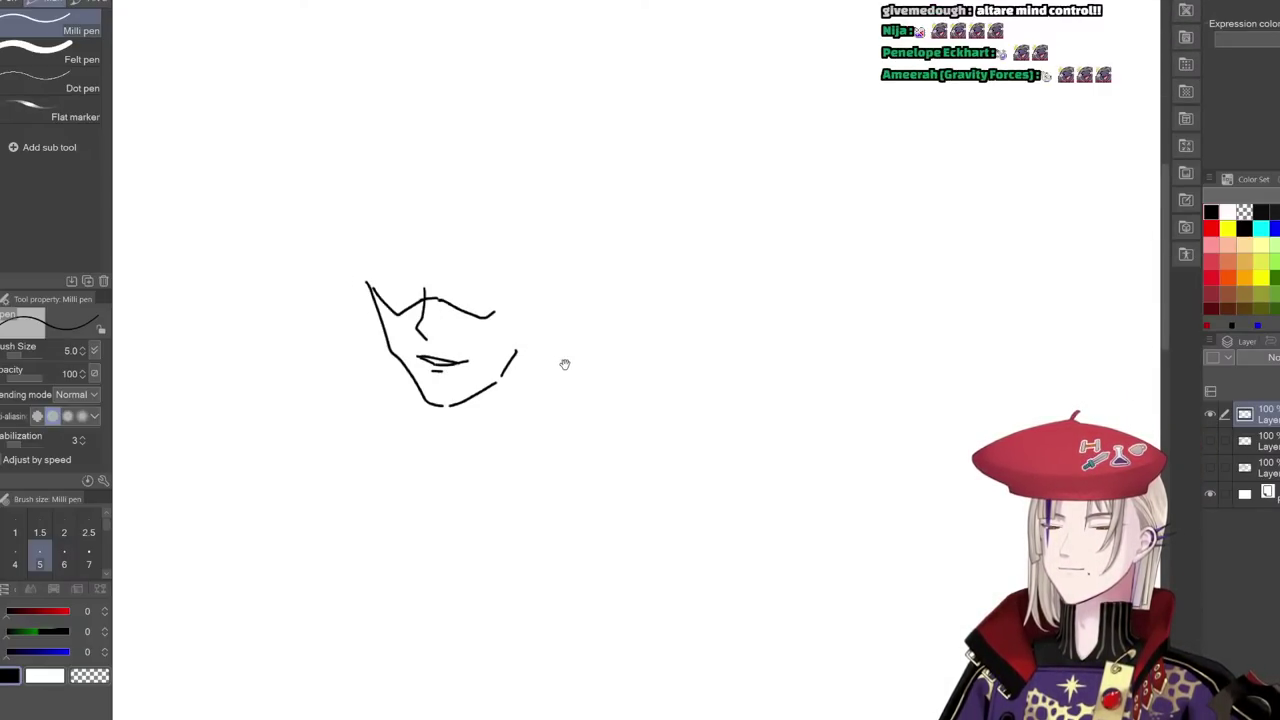
pyautogui.moveTo(565, 364); pyautogui.dragTo(574, 372)
pyautogui.moveTo(560, 290); pyautogui.dragTo(560, 294)
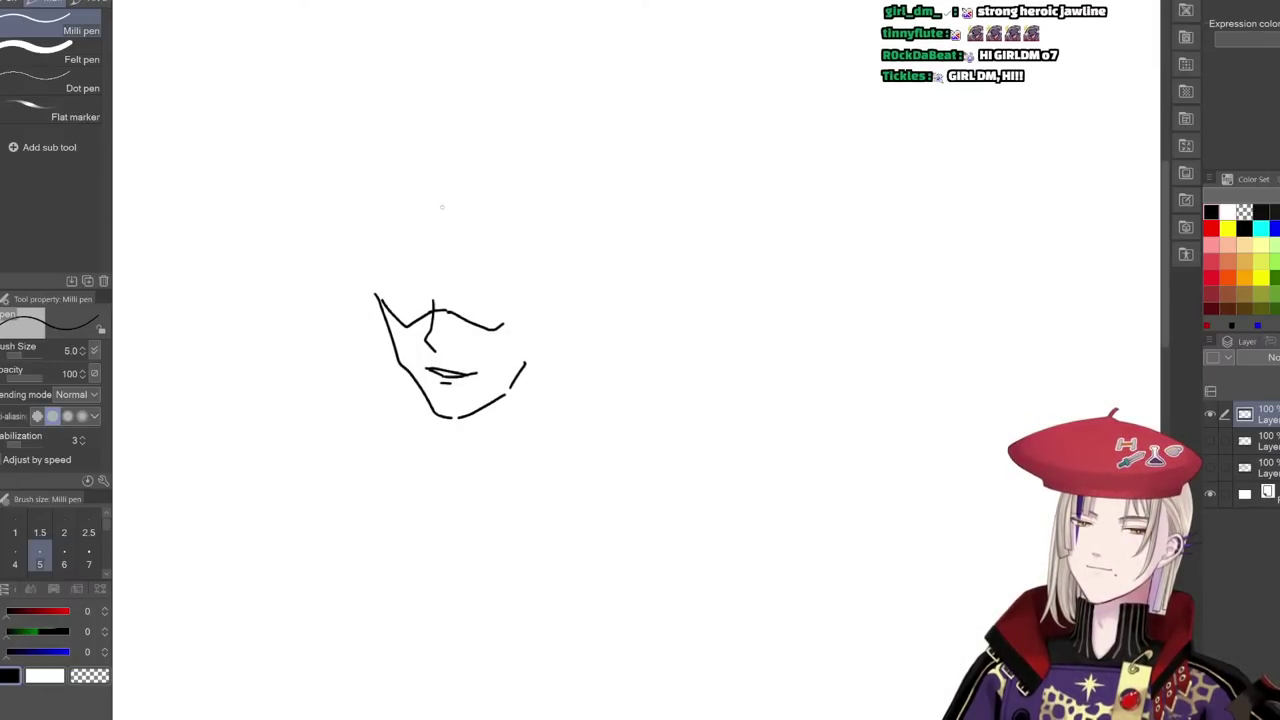
# - Draw pointed bangs parted at the centre, with angular strands framing both sides of the forehead above the mask
pyautogui.moveTo(450, 222); pyautogui.dragTo(489, 272)
pyautogui.moveTo(487, 218); pyautogui.dragTo(515, 312)
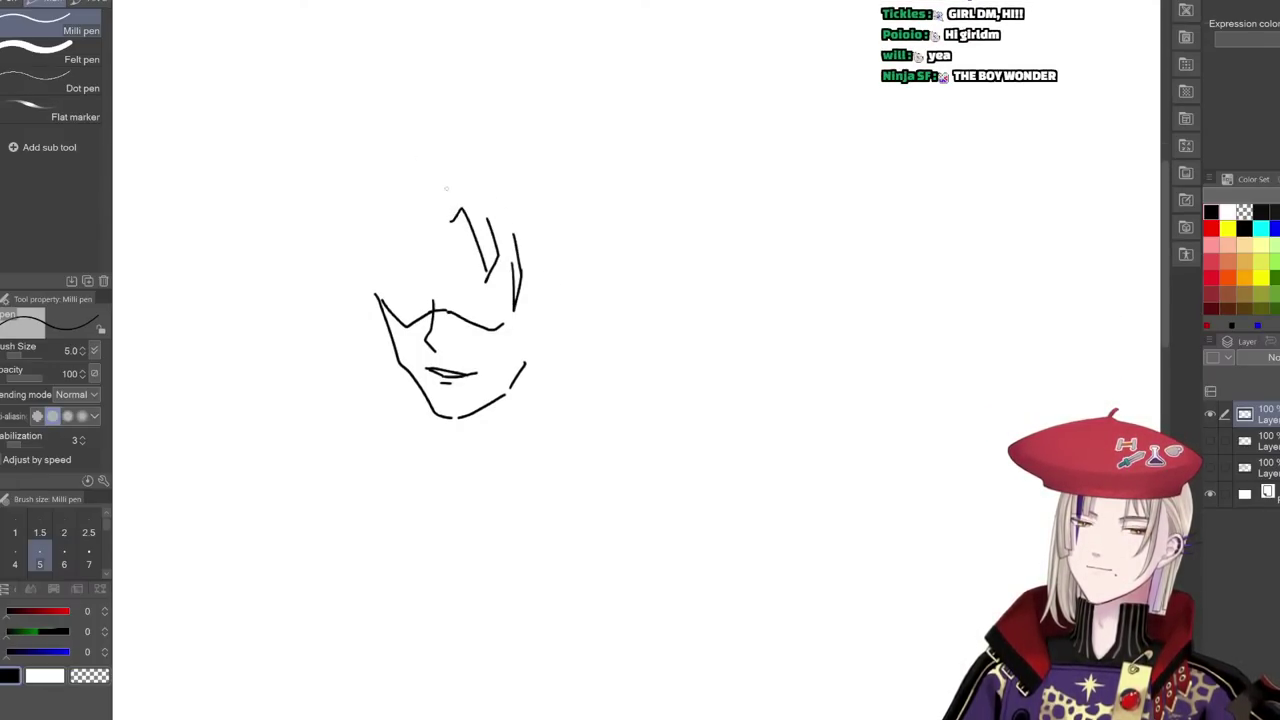
pyautogui.moveTo(437, 227); pyautogui.dragTo(402, 270)
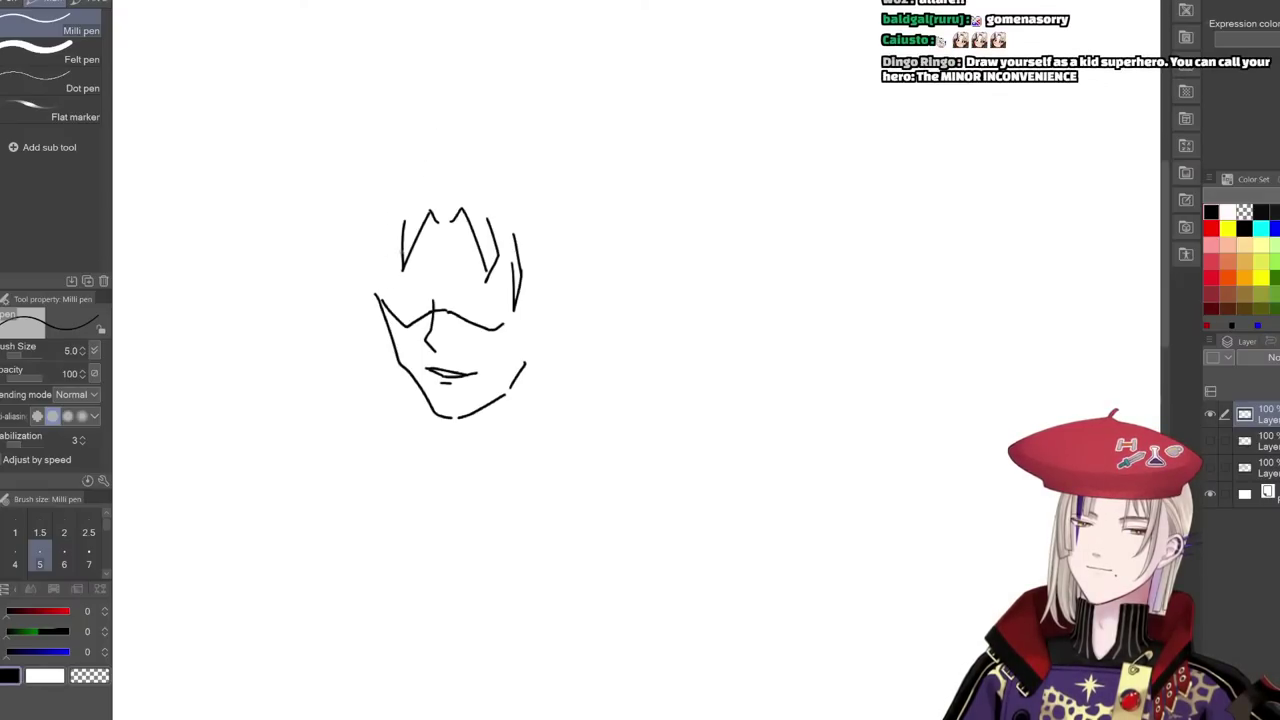
pyautogui.moveTo(380, 238); pyautogui.dragTo(379, 265)
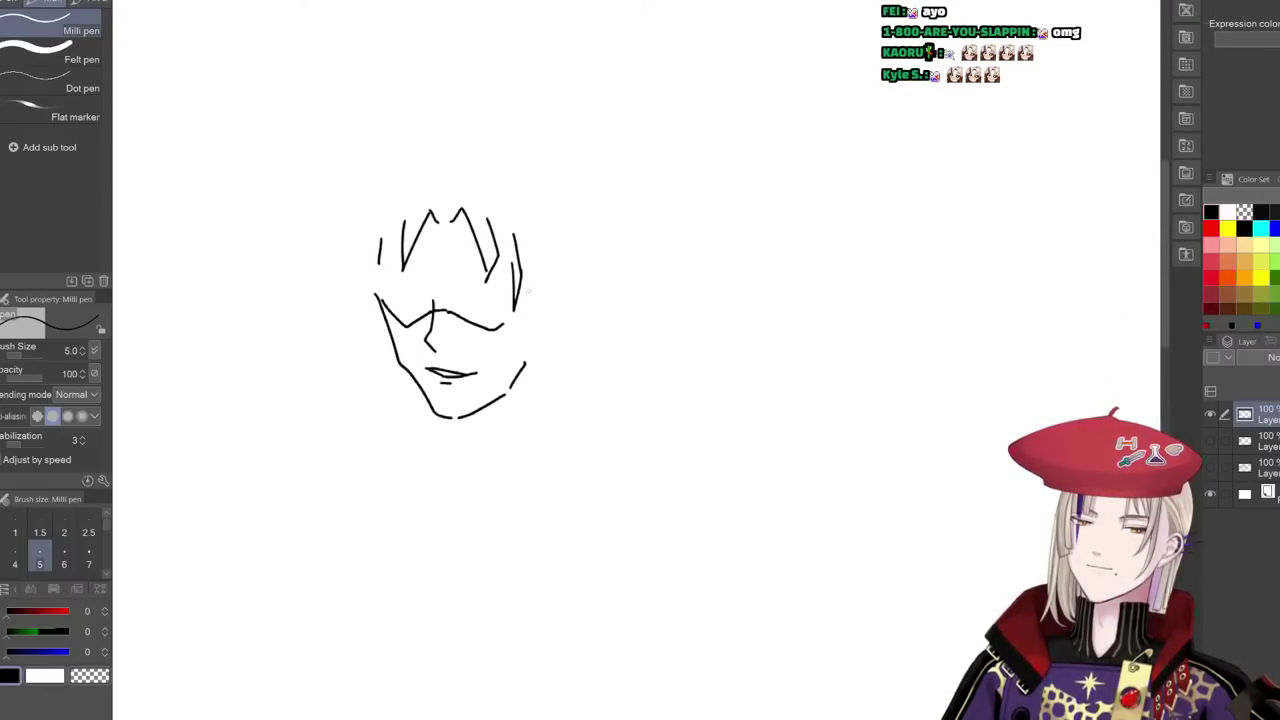
# - Draw the spiky outer hair on both sides of the head and join it across the crown with short jagged strokes
pyautogui.moveTo(523, 303)
pyautogui.mouseDown()
pyautogui.moveTo(527, 321)
pyautogui.moveTo(529, 250)
pyautogui.moveTo(555, 243)
pyautogui.moveTo(563, 262)
pyautogui.moveTo(540, 300)
pyautogui.mouseUp()
pyautogui.moveTo(377, 281)
pyautogui.mouseDown()
pyautogui.moveTo(358, 212)
pyautogui.moveTo(350, 262)
pyautogui.moveTo(384, 322)
pyautogui.mouseUp()
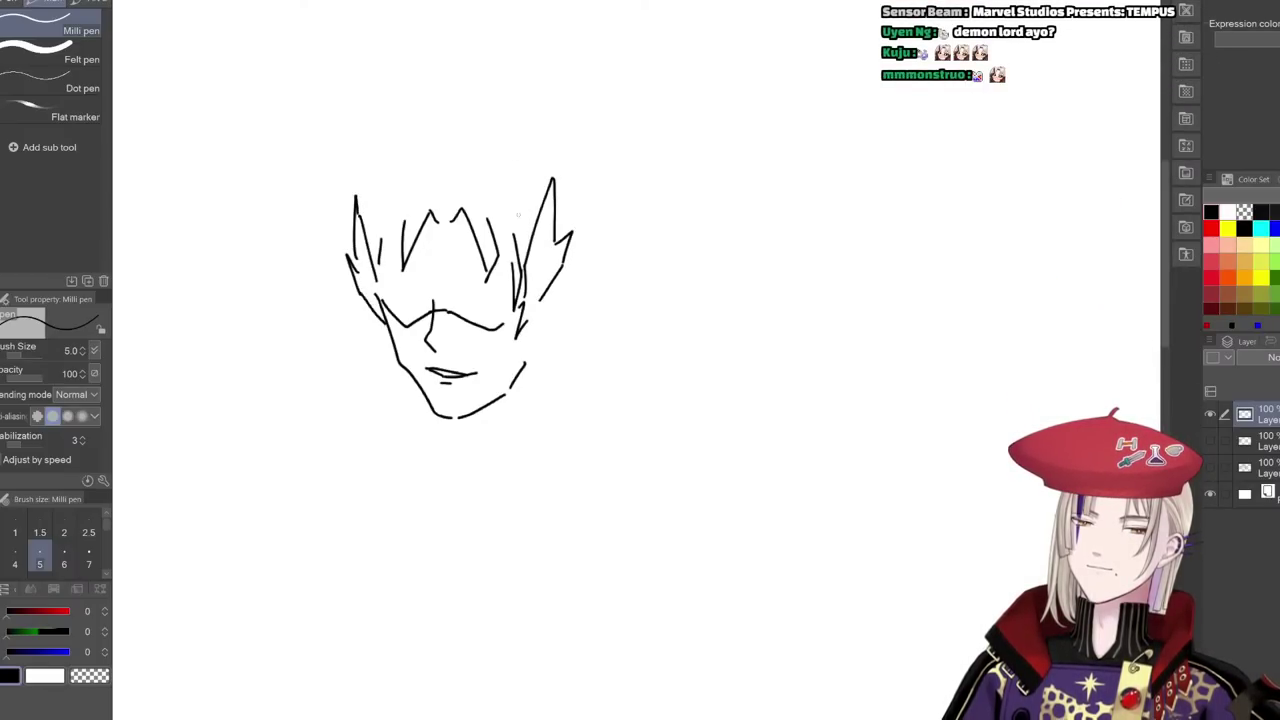
pyautogui.moveTo(514, 218); pyautogui.dragTo(524, 202)
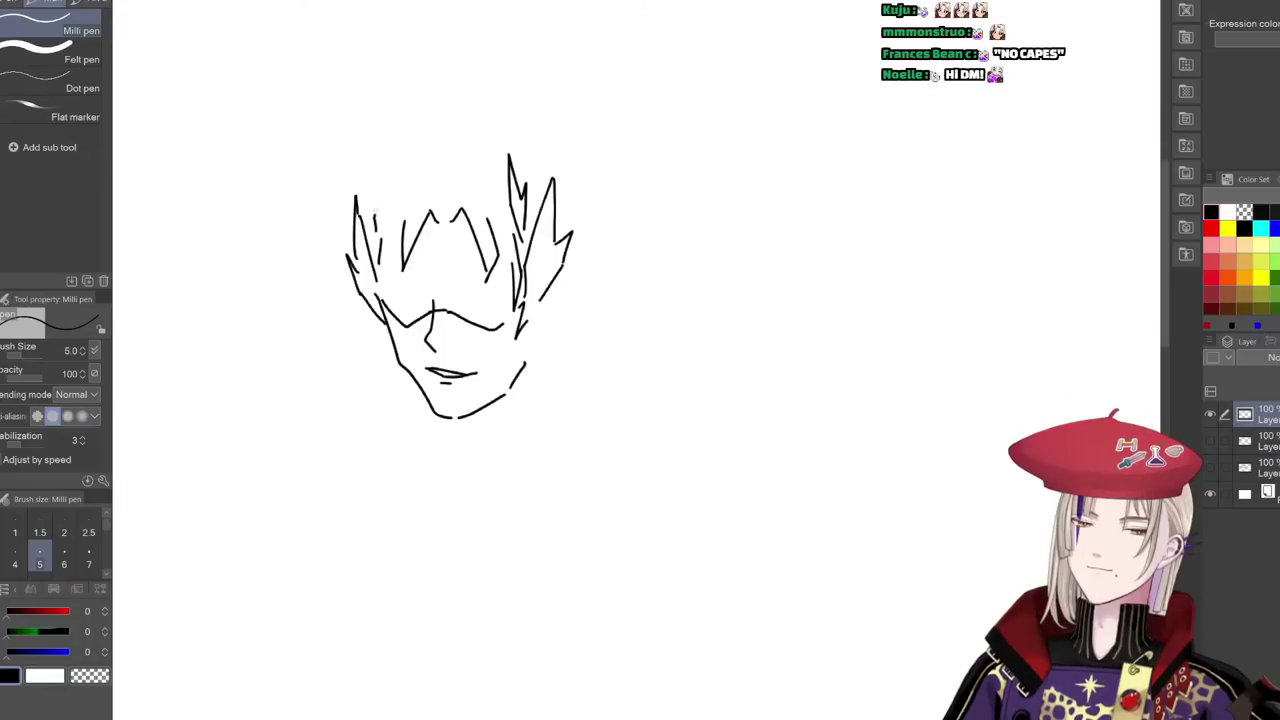
pyautogui.moveTo(380, 208)
pyautogui.mouseDown()
pyautogui.moveTo(453, 160)
pyautogui.moveTo(498, 150)
pyautogui.moveTo(535, 176)
pyautogui.mouseUp()
pyautogui.moveTo(370, 192); pyautogui.dragTo(366, 216)
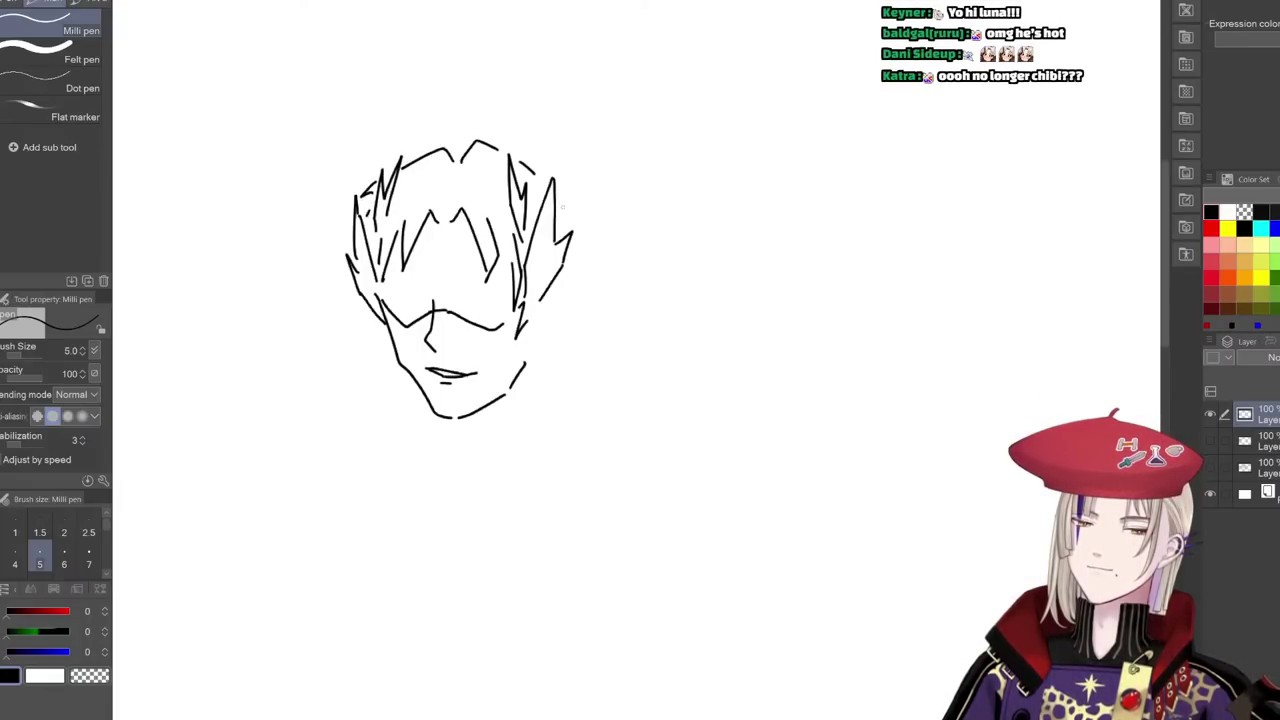
pyautogui.moveTo(562, 200); pyautogui.dragTo(573, 222)
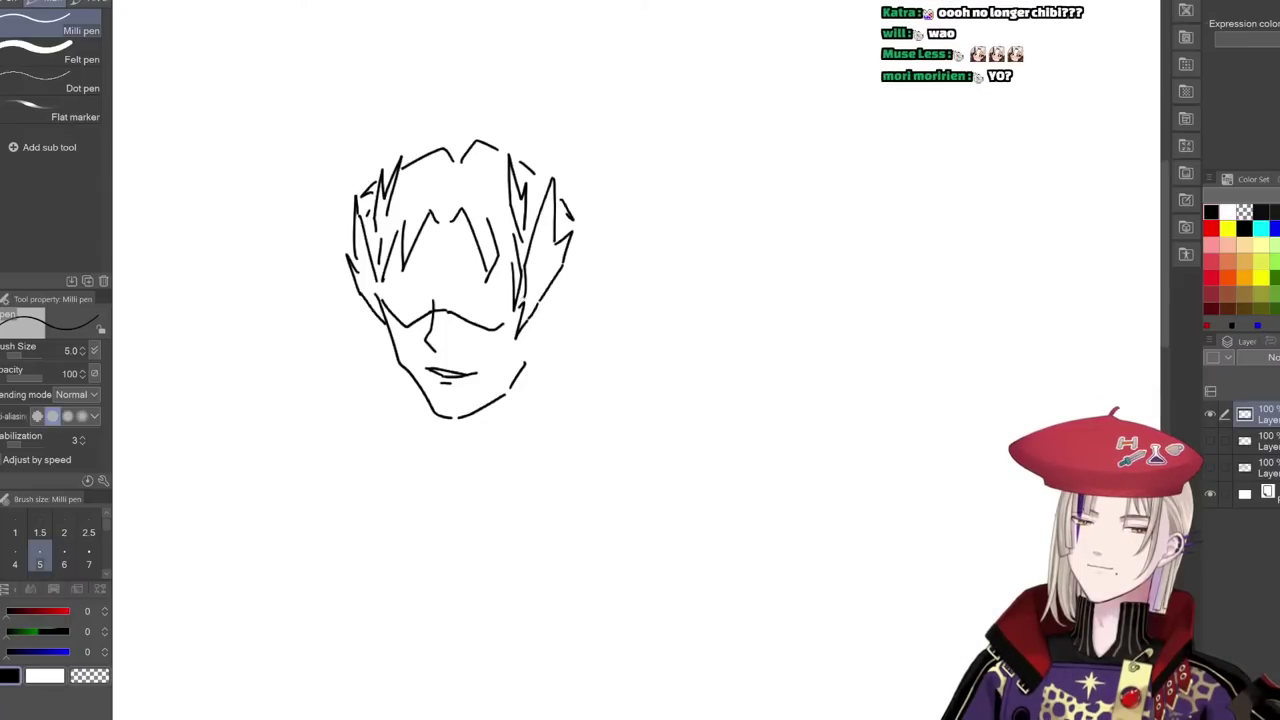
# - Draw the mask's upper edge, narrow blank eyes and furrowed brow, and fill the mask around the eyes with diagonal hatching
pyautogui.moveTo(413, 268)
pyautogui.mouseDown()
pyautogui.moveTo(436, 283)
pyautogui.moveTo(478, 277)
pyautogui.mouseUp()
pyautogui.moveTo(501, 272)
pyautogui.mouseDown()
pyautogui.moveTo(398, 284)
pyautogui.moveTo(506, 290)
pyautogui.moveTo(398, 288)
pyautogui.moveTo(378, 320)
pyautogui.mouseUp()
pyautogui.moveTo(429, 286); pyautogui.dragTo(450, 309)
pyautogui.moveTo(452, 304); pyautogui.dragTo(490, 326)
pyautogui.moveTo(489, 311); pyautogui.dragTo(505, 318)
pyautogui.moveTo(460, 281); pyautogui.dragTo(476, 294)
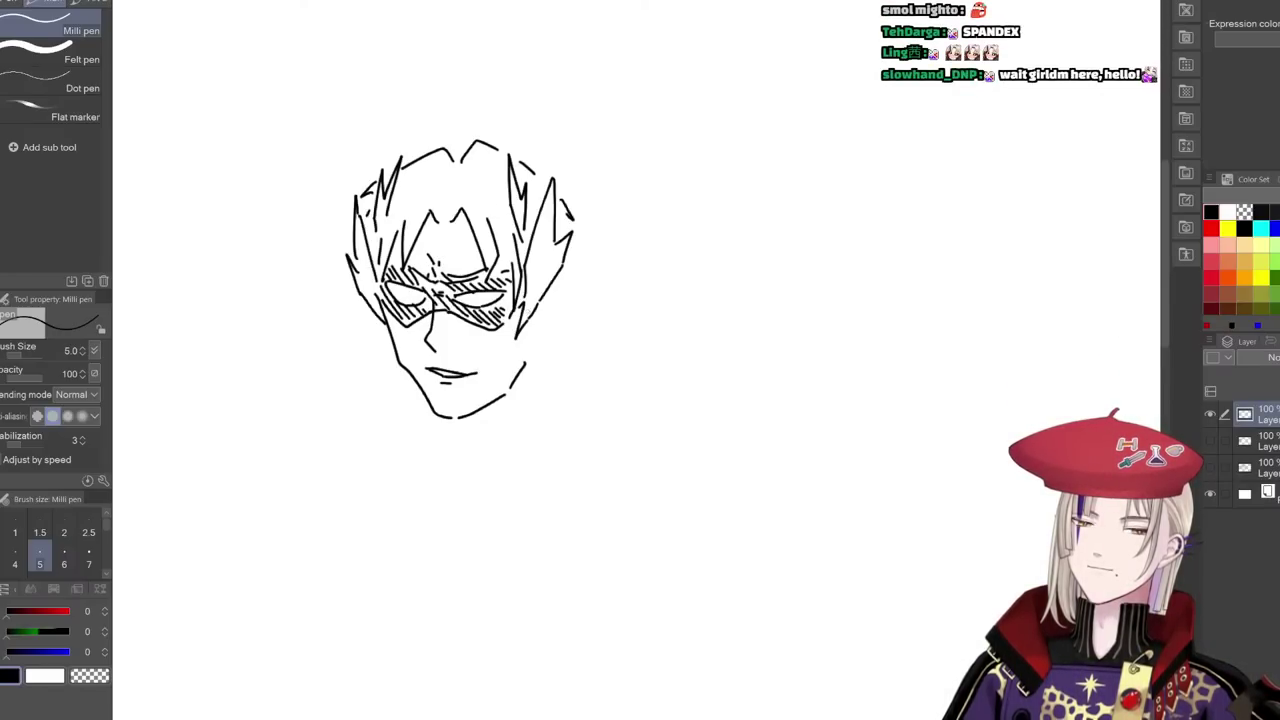
# - Replace the jaw's far side with a straighter line rising from the chin, and add an ear edge and pointed hair tuft behind it
pyautogui.press('e')
pyautogui.moveTo(515, 392)
pyautogui.mouseDown()
pyautogui.moveTo(455, 416)
pyautogui.moveTo(521, 384)
pyautogui.mouseUp()
pyautogui.press('p')
pyautogui.hotkey('ctrl', 'z')
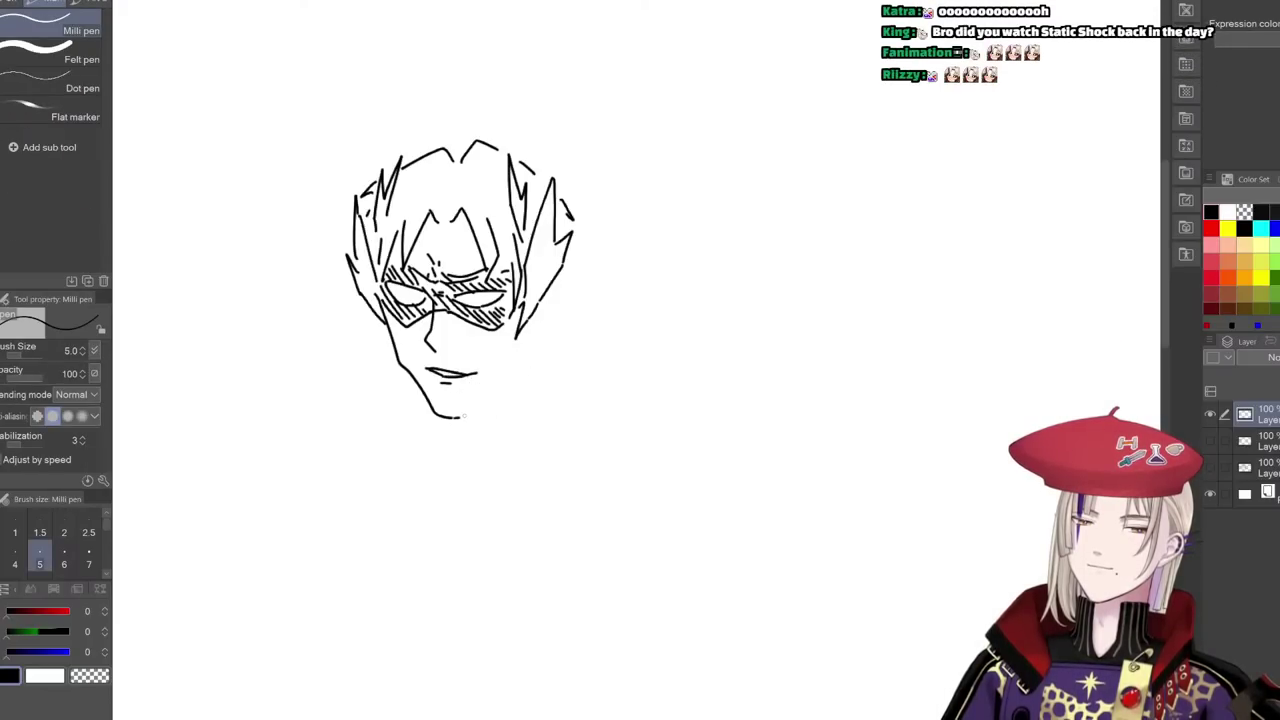
pyautogui.moveTo(460, 418); pyautogui.dragTo(518, 368)
pyautogui.moveTo(558, 288); pyautogui.dragTo(536, 330)
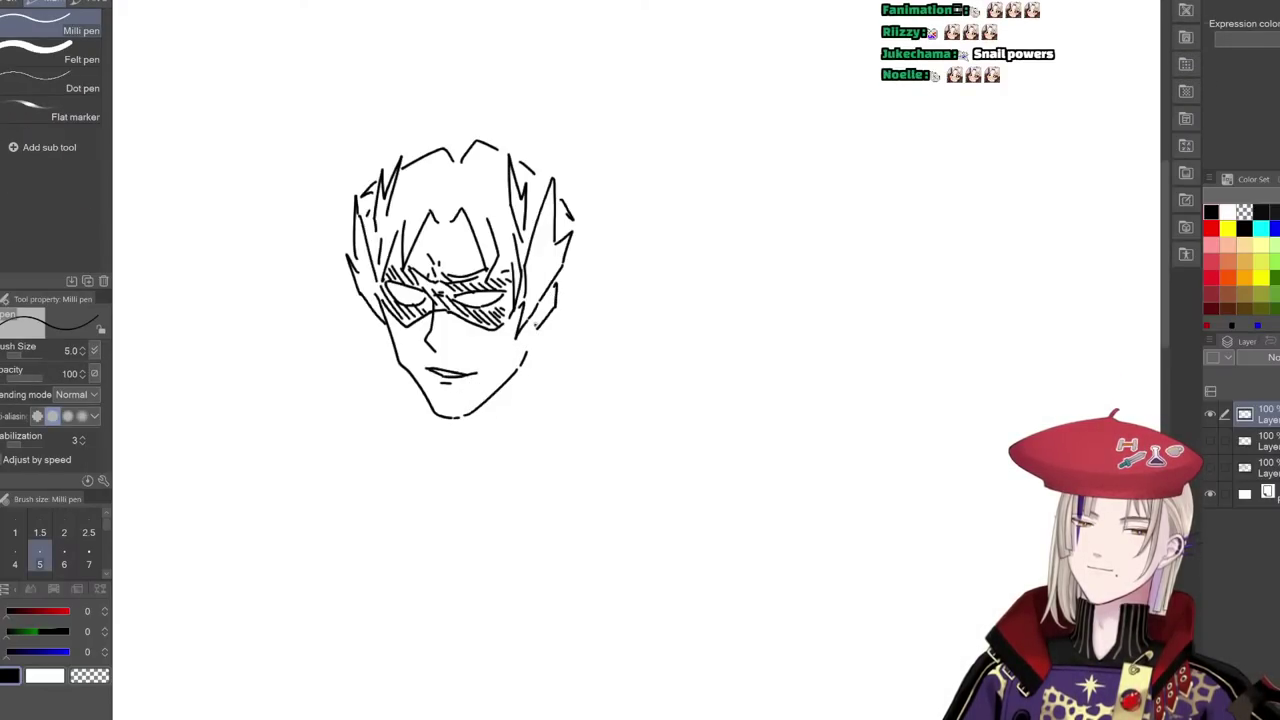
pyautogui.moveTo(572, 238); pyautogui.dragTo(584, 282)
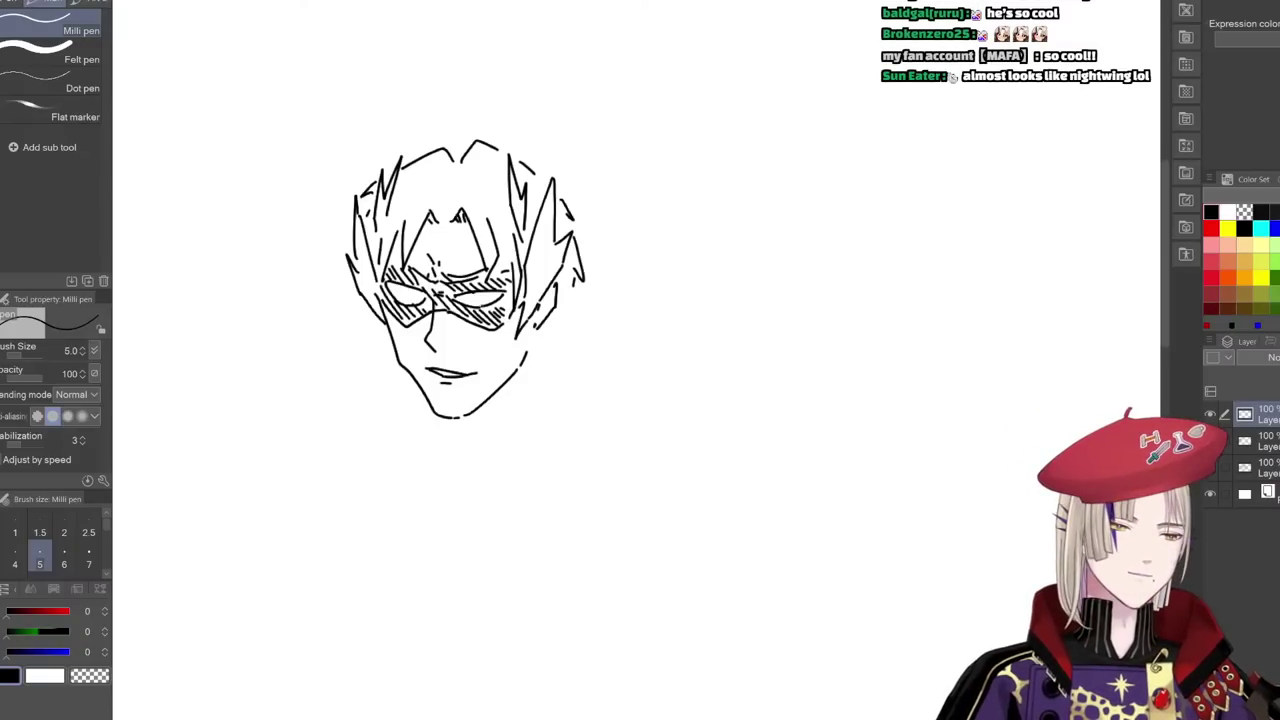
# - Draw the neck and collar lines beneath the jaw, a long sloping shoulder line, and an angled line descending from the shoulder
pyautogui.moveTo(546, 358); pyautogui.dragTo(524, 314)
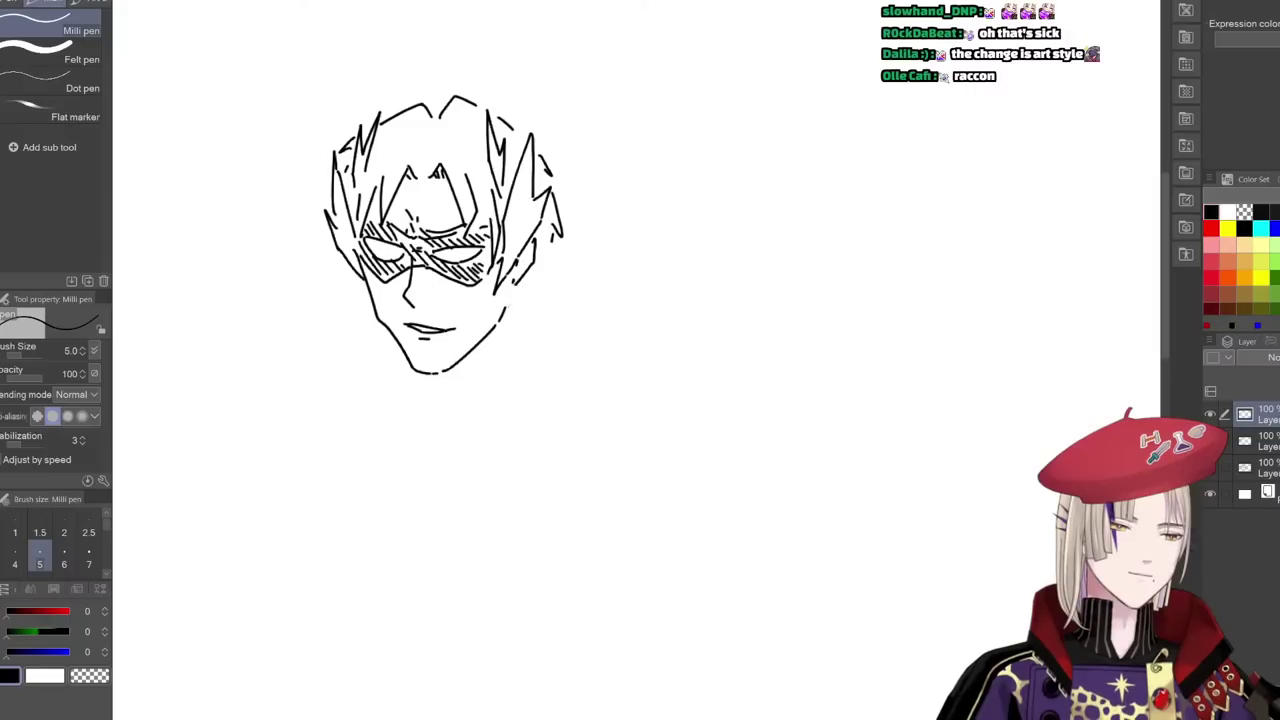
pyautogui.hotkey('ctrl', 'z')
pyautogui.moveTo(460, 361); pyautogui.dragTo(493, 377)
pyautogui.moveTo(503, 328)
pyautogui.mouseDown()
pyautogui.moveTo(505, 359)
pyautogui.moveTo(526, 293)
pyautogui.moveTo(650, 345)
pyautogui.mouseUp()
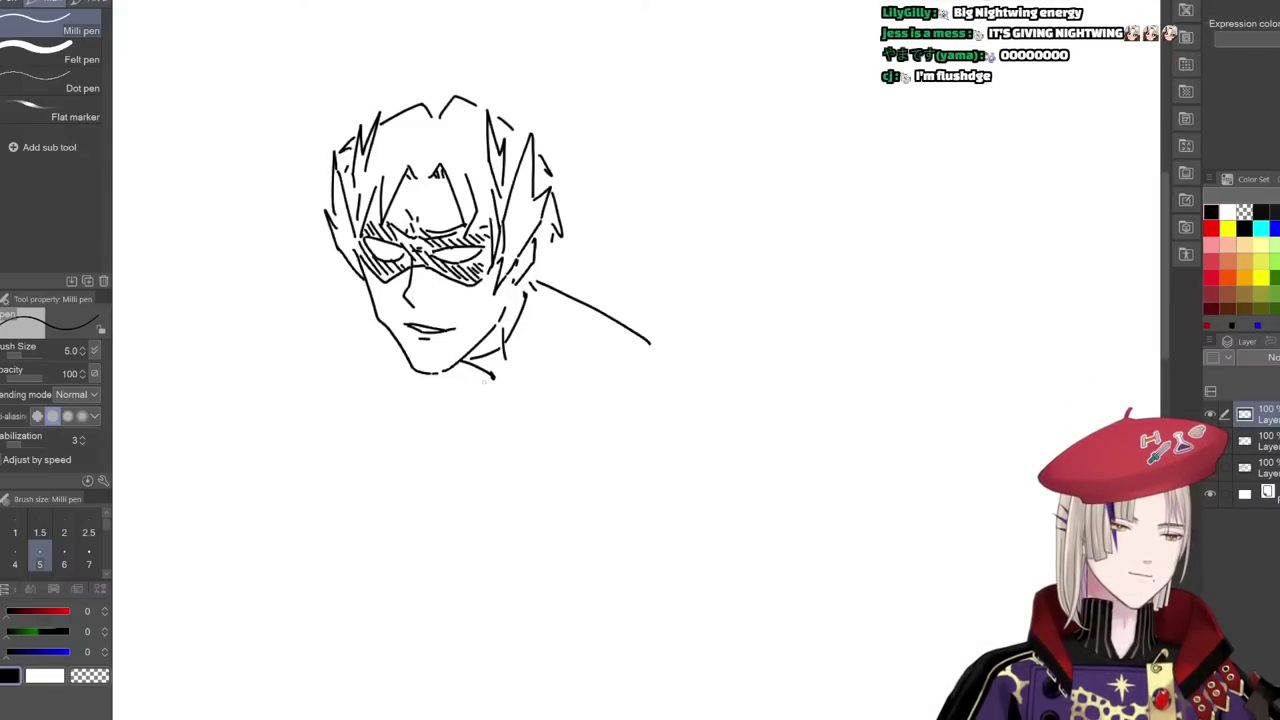
pyautogui.moveTo(535, 437)
pyautogui.mouseDown()
pyautogui.moveTo(527, 391)
pyautogui.moveTo(547, 400)
pyautogui.mouseUp()
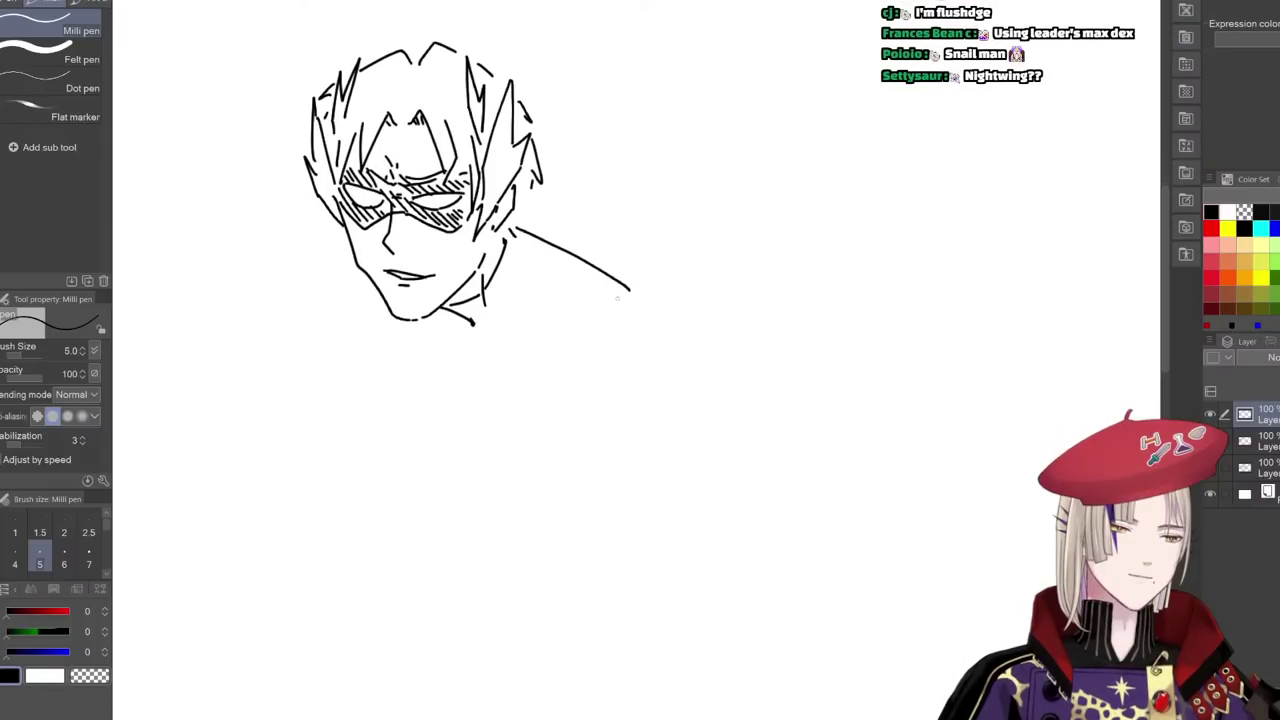
pyautogui.moveTo(601, 270)
pyautogui.mouseDown()
pyautogui.moveTo(587, 309)
pyautogui.moveTo(594, 344)
pyautogui.mouseUp()
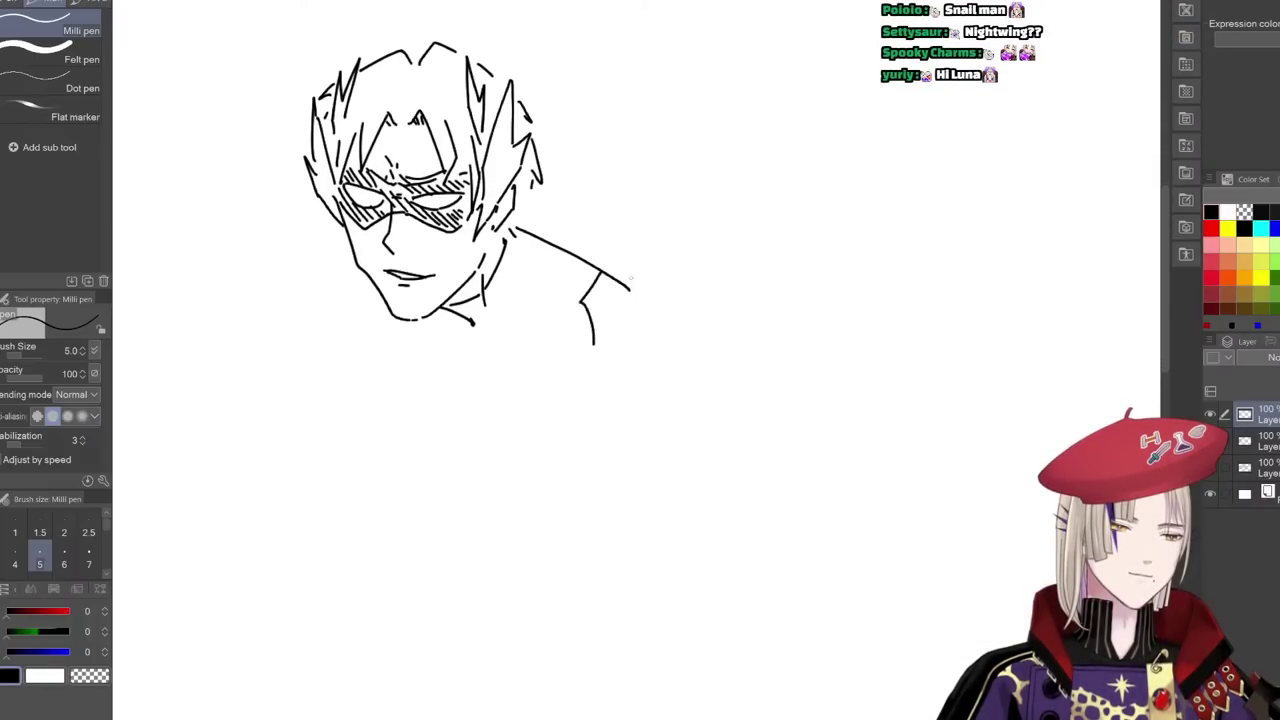
# - Undo the lines below the shoulder, then draw the collarbone and the curved lower edge of the chest
pyautogui.hotkey('ctrl', 'z')
pyautogui.moveTo(482, 335); pyautogui.dragTo(575, 308)
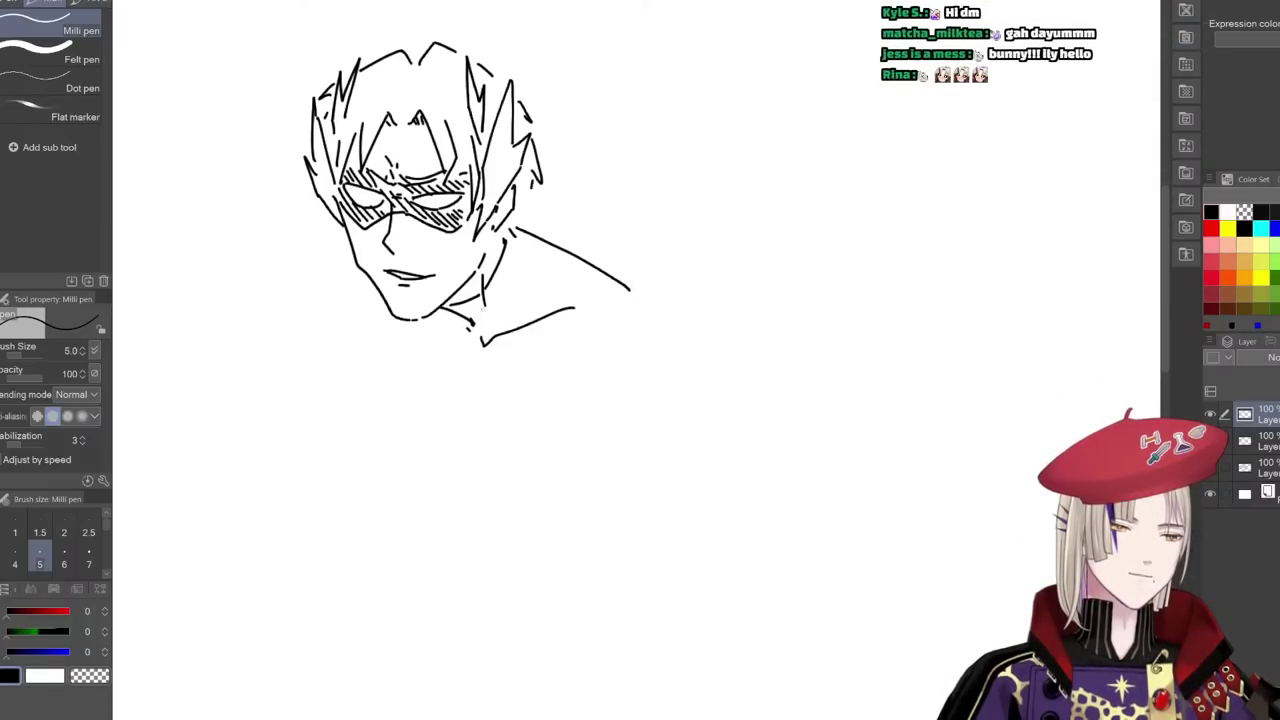
pyautogui.moveTo(397, 326)
pyautogui.mouseDown()
pyautogui.moveTo(445, 403)
pyautogui.moveTo(590, 454)
pyautogui.moveTo(563, 443)
pyautogui.moveTo(569, 393)
pyautogui.mouseUp()
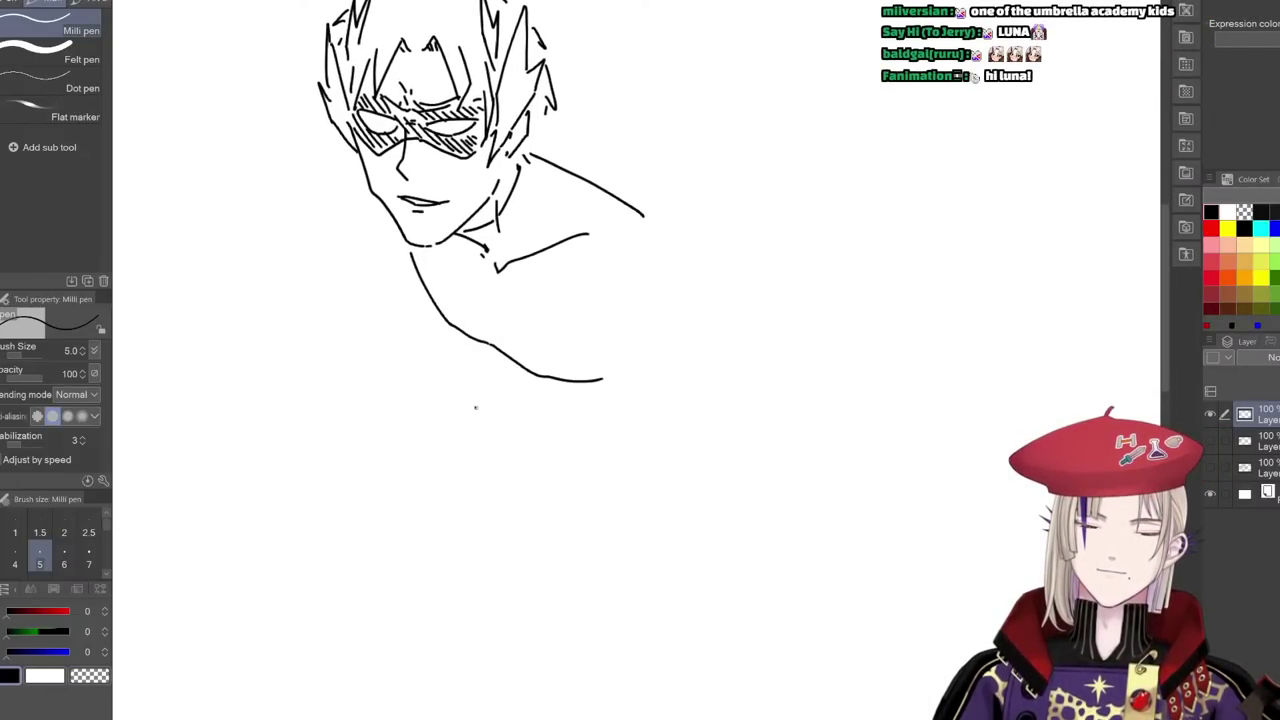
# - Sketch the belt with its angular buckle and long hanging strap below the chest, and join it to the torso with short waist lines
pyautogui.moveTo(476, 407)
pyautogui.mouseDown()
pyautogui.moveTo(478, 455)
pyautogui.moveTo(502, 420)
pyautogui.moveTo(506, 455)
pyautogui.moveTo(493, 420)
pyautogui.moveTo(507, 439)
pyautogui.moveTo(487, 448)
pyautogui.moveTo(520, 429)
pyautogui.moveTo(584, 584)
pyautogui.mouseUp()
pyautogui.moveTo(505, 456); pyautogui.dragTo(568, 648)
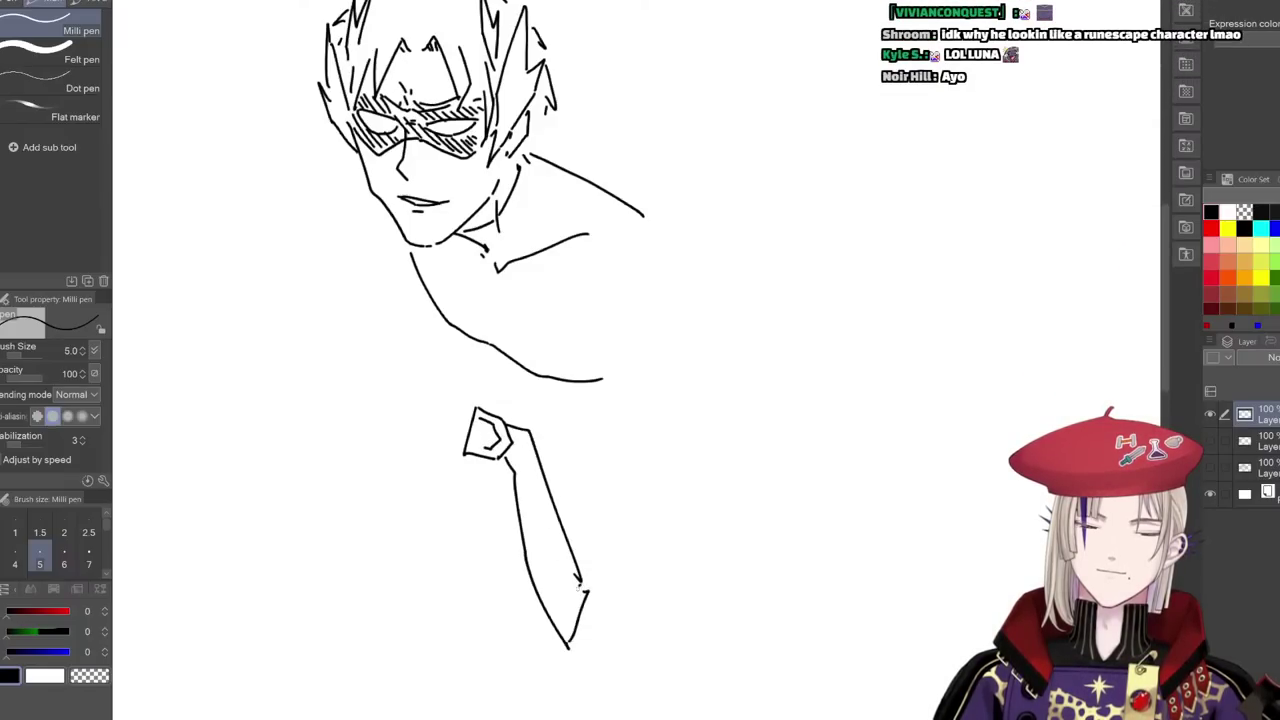
pyautogui.moveTo(444, 366)
pyautogui.mouseDown()
pyautogui.moveTo(472, 410)
pyautogui.moveTo(458, 445)
pyautogui.mouseUp()
pyautogui.moveTo(450, 404); pyautogui.dragTo(458, 440)
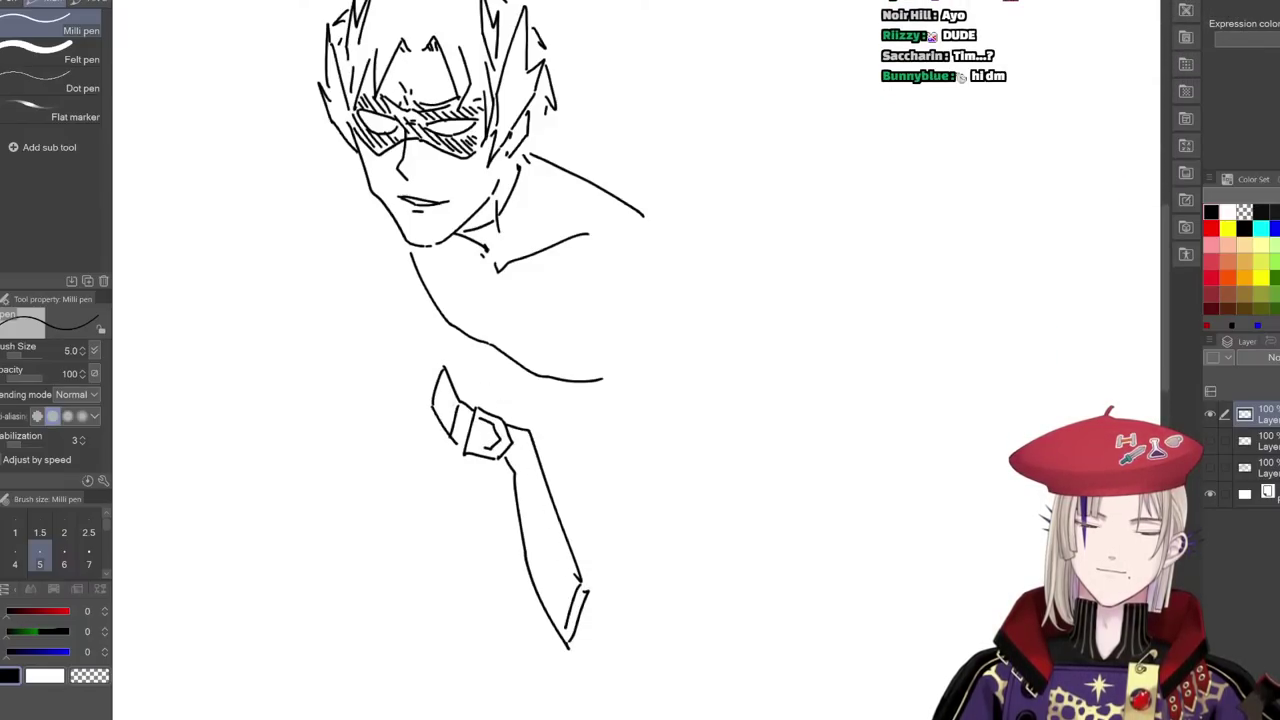
pyautogui.moveTo(438, 314); pyautogui.dragTo(450, 362)
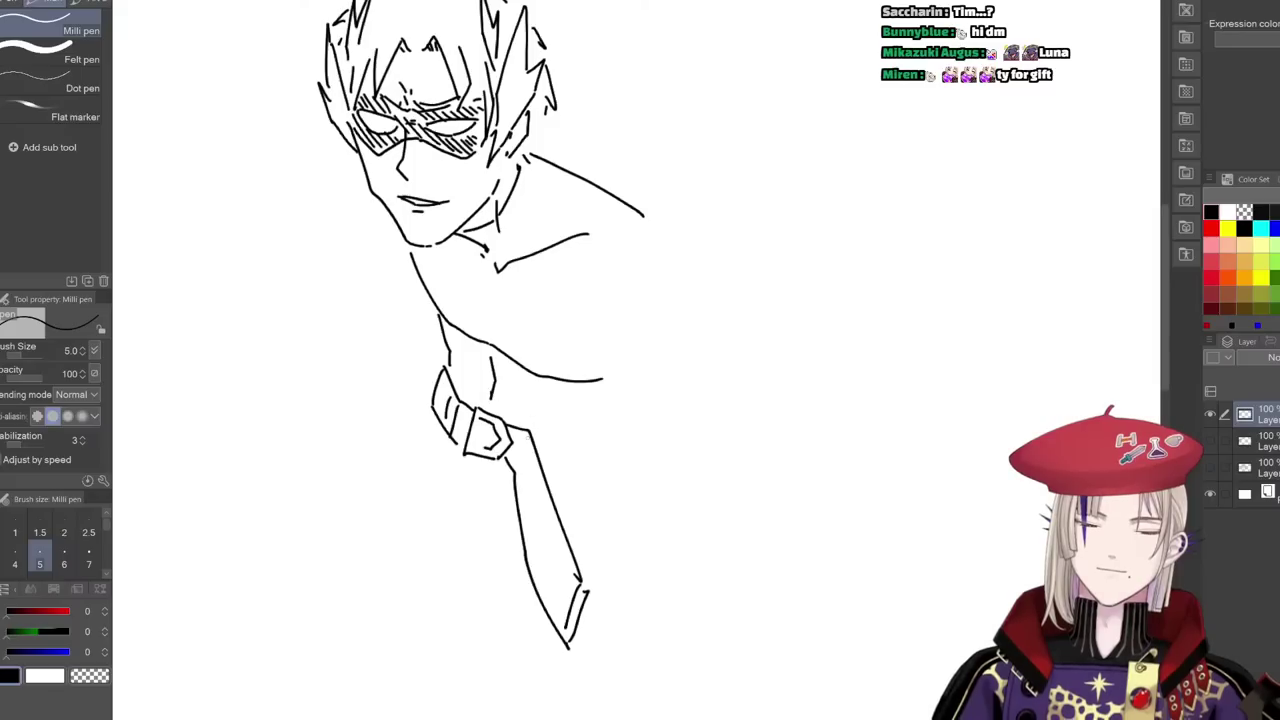
pyautogui.moveTo(478, 507)
pyautogui.mouseDown()
pyautogui.moveTo(509, 485)
pyautogui.moveTo(517, 503)
pyautogui.mouseUp()
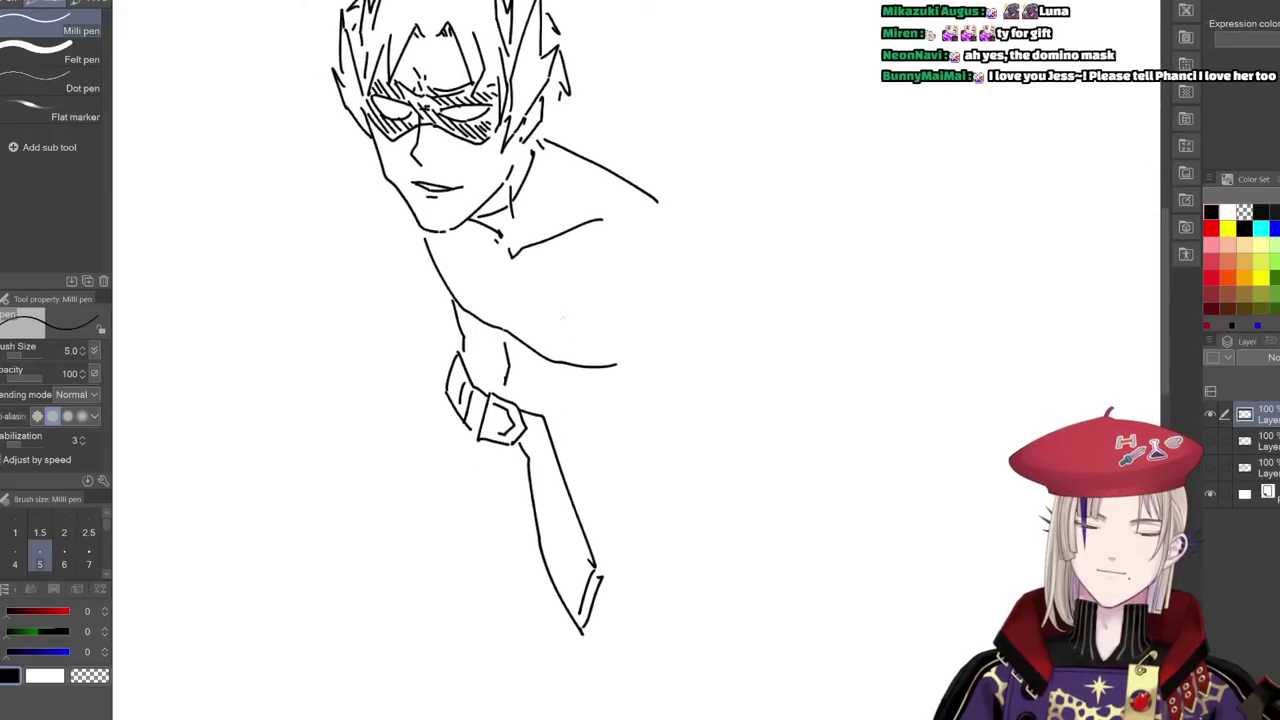
# - Undo the rejected strokes beside the chest and draw the cape's angular clasp with the fold line running up to the shoulder
pyautogui.moveTo(620, 287)
pyautogui.mouseDown()
pyautogui.moveTo(482, 322)
pyautogui.moveTo(502, 300)
pyautogui.moveTo(495, 286)
pyautogui.moveTo(458, 299)
pyautogui.moveTo(477, 330)
pyautogui.moveTo(502, 335)
pyautogui.moveTo(462, 287)
pyautogui.moveTo(452, 292)
pyautogui.moveTo(455, 316)
pyautogui.moveTo(500, 343)
pyautogui.mouseUp()
pyautogui.hotkey('ctrl', 'z')
pyautogui.hotkey('ctrl', 'z')
pyautogui.hotkey('ctrl', 'z')
pyautogui.moveTo(500, 343)
pyautogui.mouseDown()
pyautogui.moveTo(504, 299)
pyautogui.moveTo(492, 303)
pyautogui.moveTo(538, 216)
pyautogui.moveTo(566, 208)
pyautogui.mouseUp()
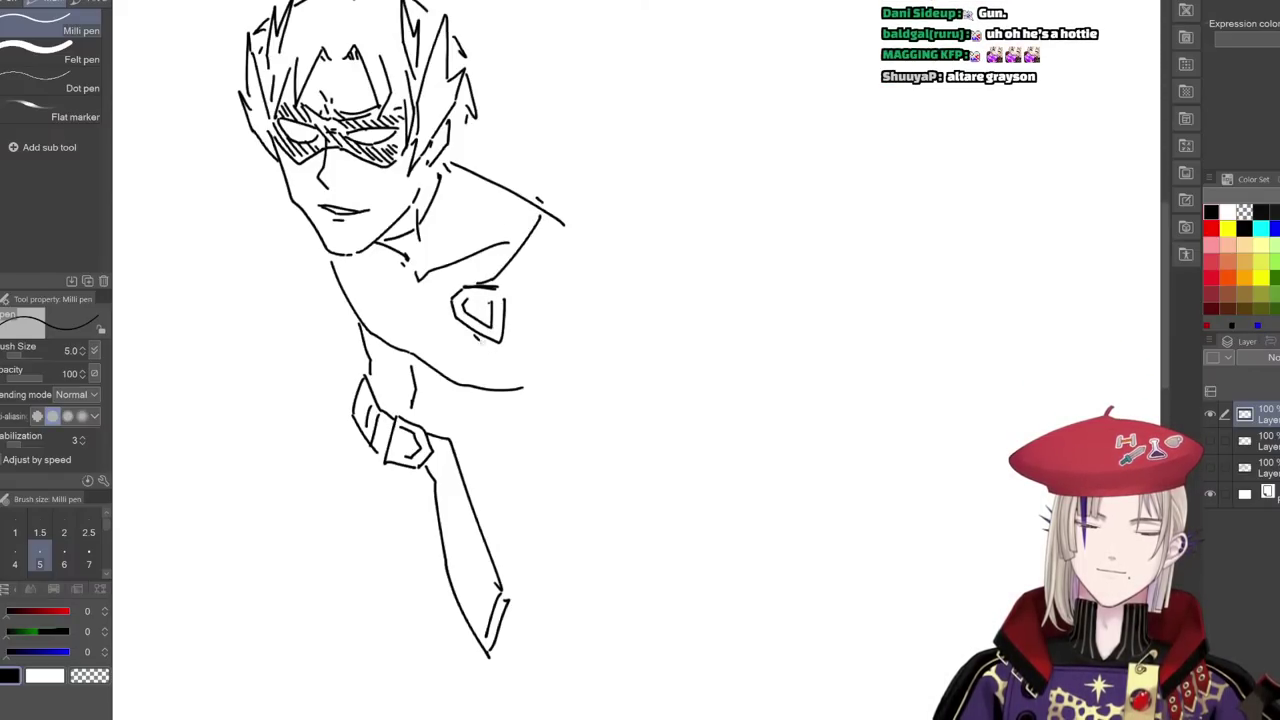
# - Draw the cape sweeping back from the shoulder, with a raised shoulder edge and a jagged, feather-like hem
pyautogui.moveTo(547, 390)
pyautogui.mouseDown()
pyautogui.moveTo(583, 436)
pyautogui.moveTo(647, 443)
pyautogui.mouseUp()
pyautogui.moveTo(563, 216); pyautogui.dragTo(734, 308)
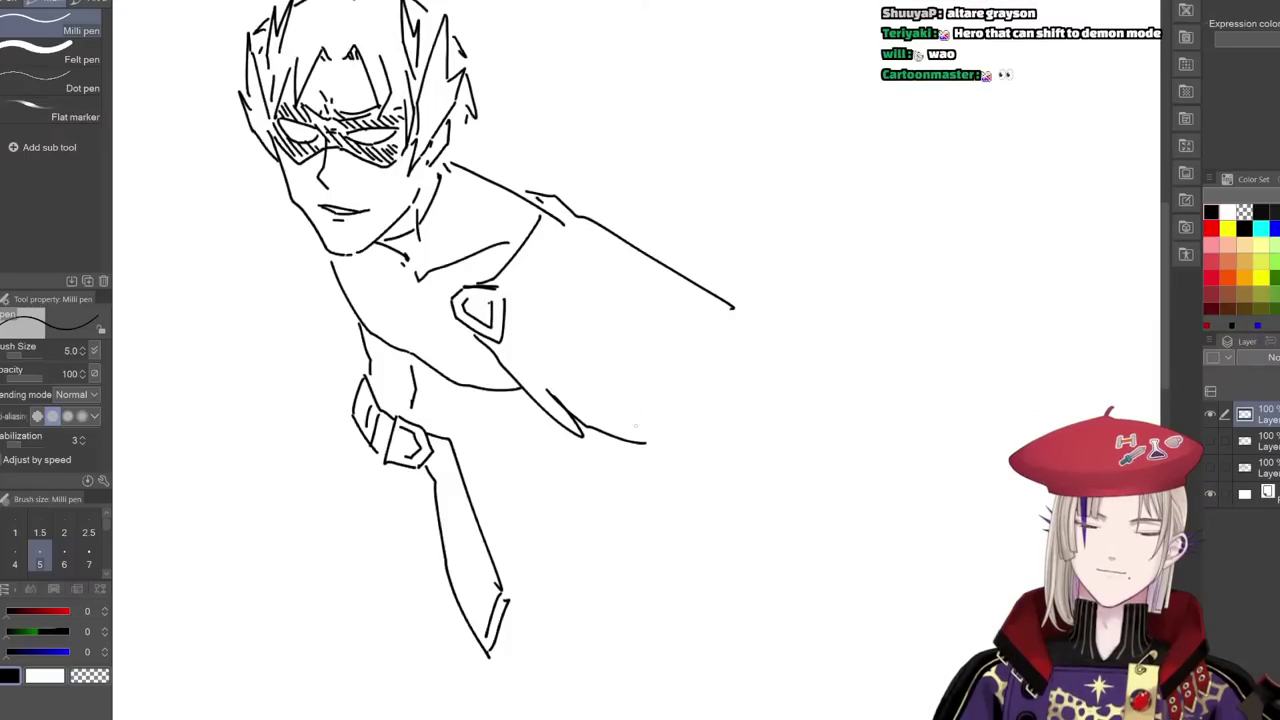
pyautogui.moveTo(606, 398)
pyautogui.mouseDown()
pyautogui.moveTo(678, 449)
pyautogui.moveTo(760, 436)
pyautogui.mouseUp()
pyautogui.moveTo(686, 392); pyautogui.dragTo(760, 434)
pyautogui.moveTo(728, 308)
pyautogui.mouseDown()
pyautogui.moveTo(792, 343)
pyautogui.moveTo(740, 341)
pyautogui.moveTo(798, 412)
pyautogui.mouseUp()
pyautogui.moveTo(726, 362); pyautogui.dragTo(790, 436)
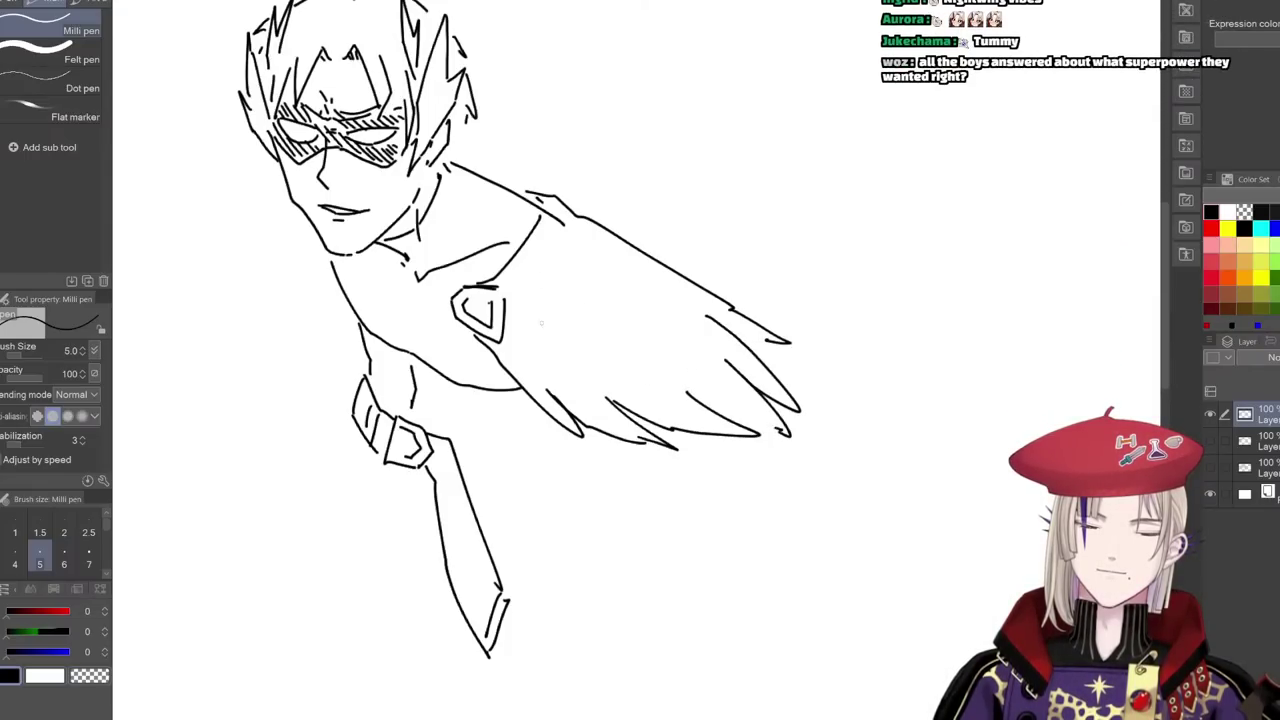
pyautogui.moveTo(601, 390); pyautogui.dragTo(615, 395)
# - Draw the double strap from the neck to the cape clasp and add the belt's far side and the torso's muscle lines
pyautogui.moveTo(346, 266); pyautogui.dragTo(472, 309)
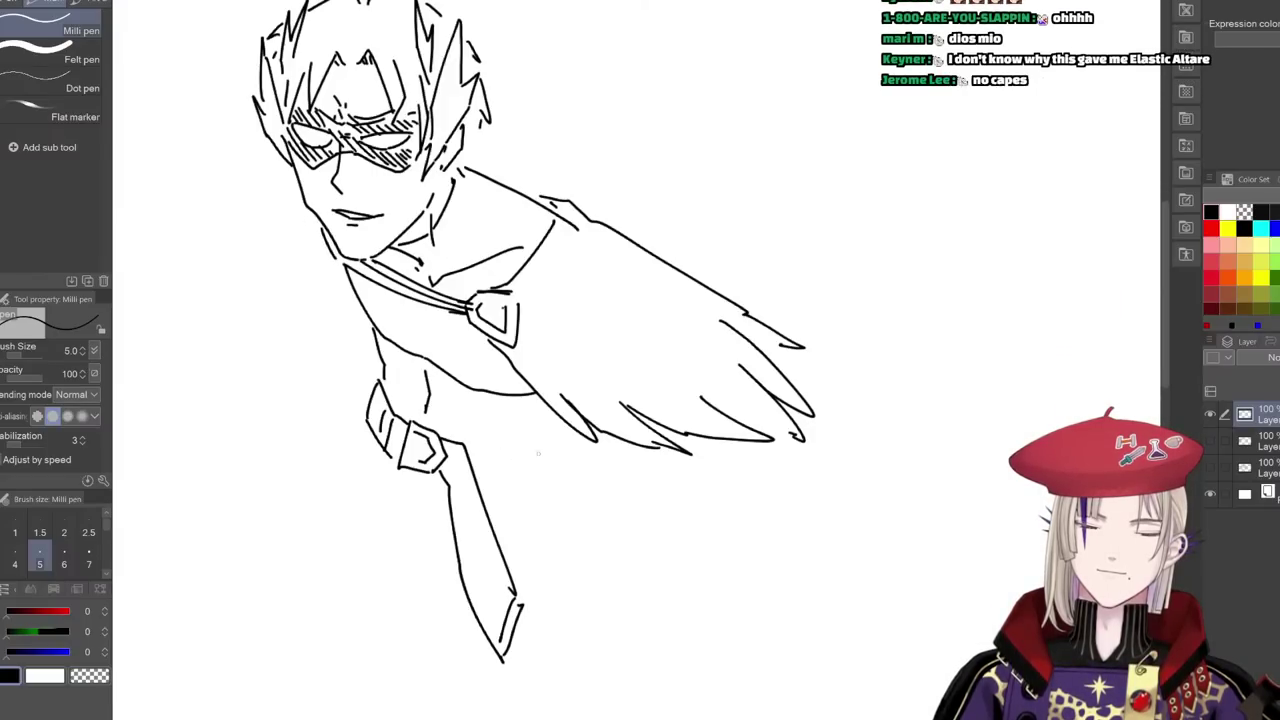
pyautogui.moveTo(470, 447)
pyautogui.mouseDown()
pyautogui.moveTo(516, 431)
pyautogui.moveTo(534, 398)
pyautogui.mouseUp()
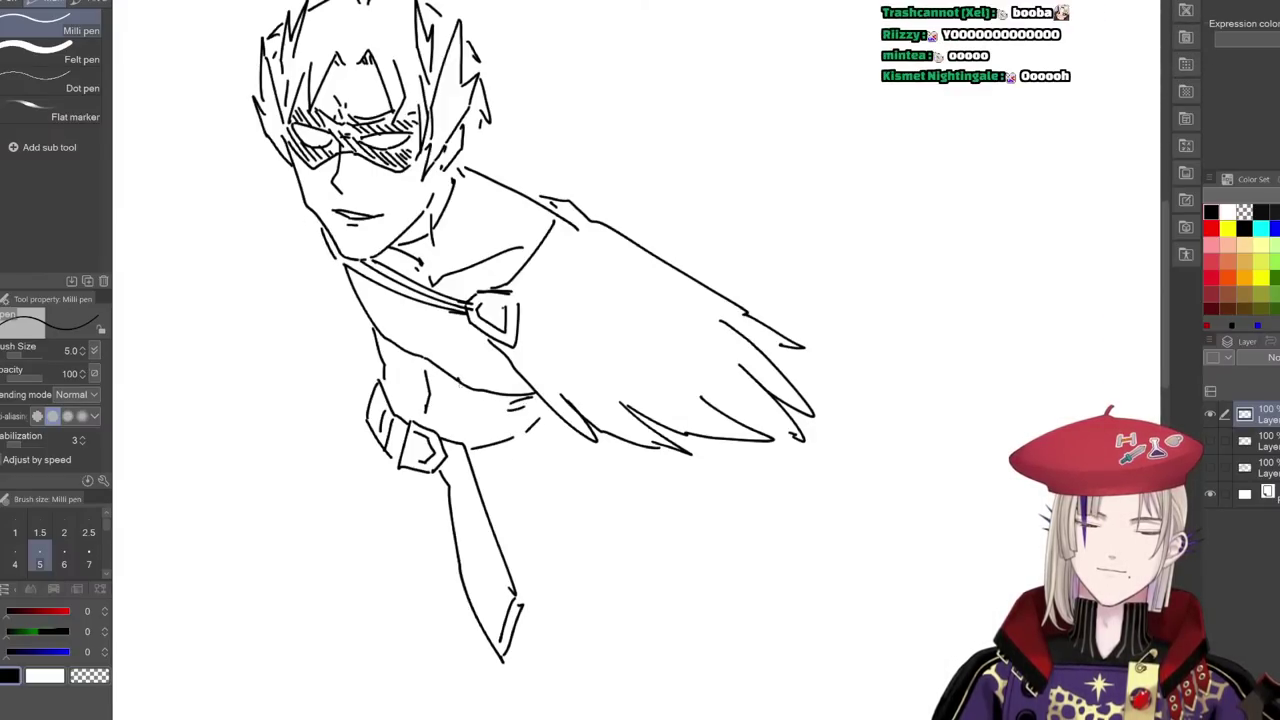
pyautogui.hotkey('ctrl', 'z')
pyautogui.moveTo(431, 309); pyautogui.dragTo(430, 319)
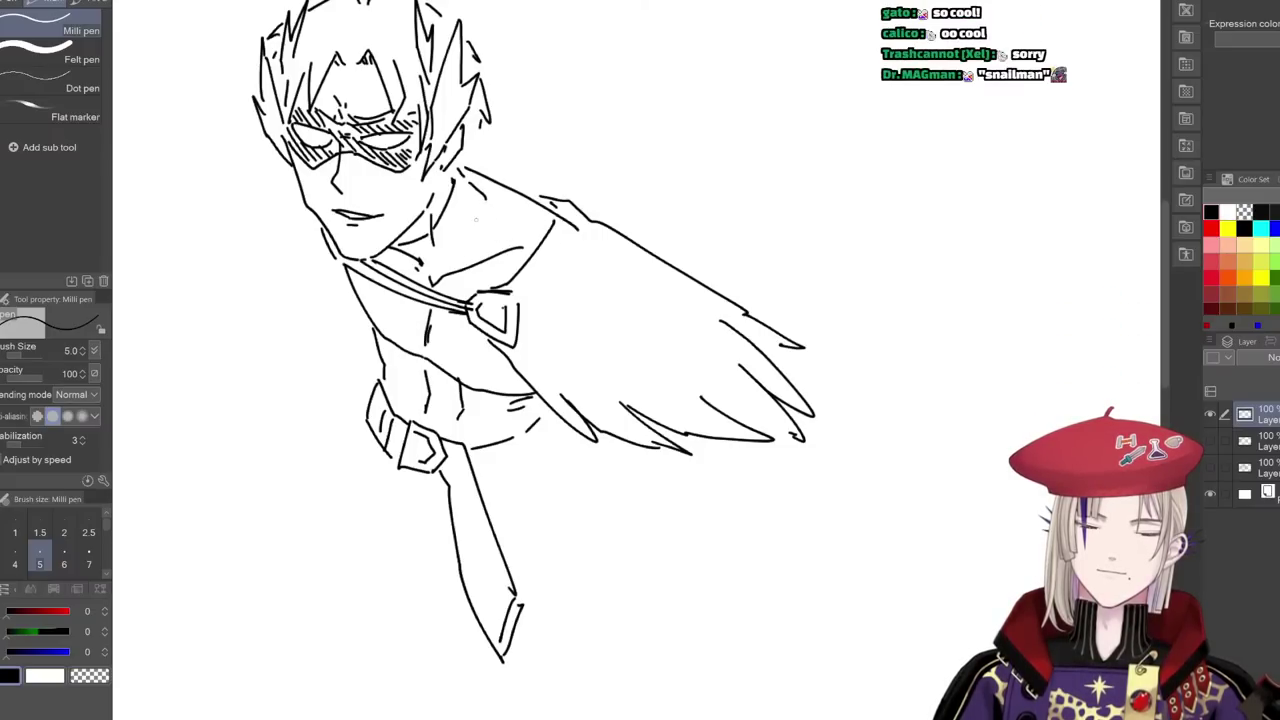
# - Add accent lines to the collarbone and shoulder, and complete the far side of the belt with a lower edge and short dashes
pyautogui.moveTo(444, 272); pyautogui.dragTo(506, 240)
pyautogui.moveTo(496, 176); pyautogui.dragTo(562, 195)
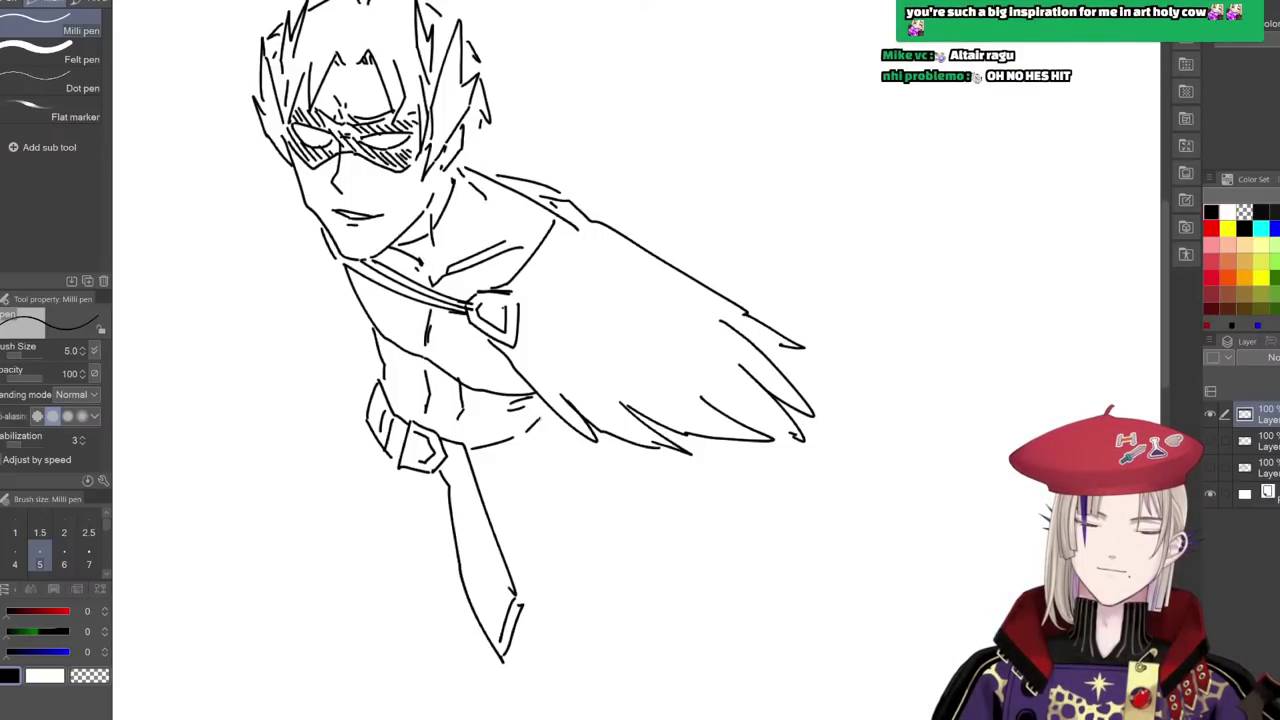
pyautogui.moveTo(518, 457); pyautogui.dragTo(482, 469)
pyautogui.moveTo(509, 448); pyautogui.dragTo(504, 458)
pyautogui.moveTo(492, 453); pyautogui.dragTo(456, 486)
pyautogui.moveTo(456, 482); pyautogui.dragTo(510, 494)
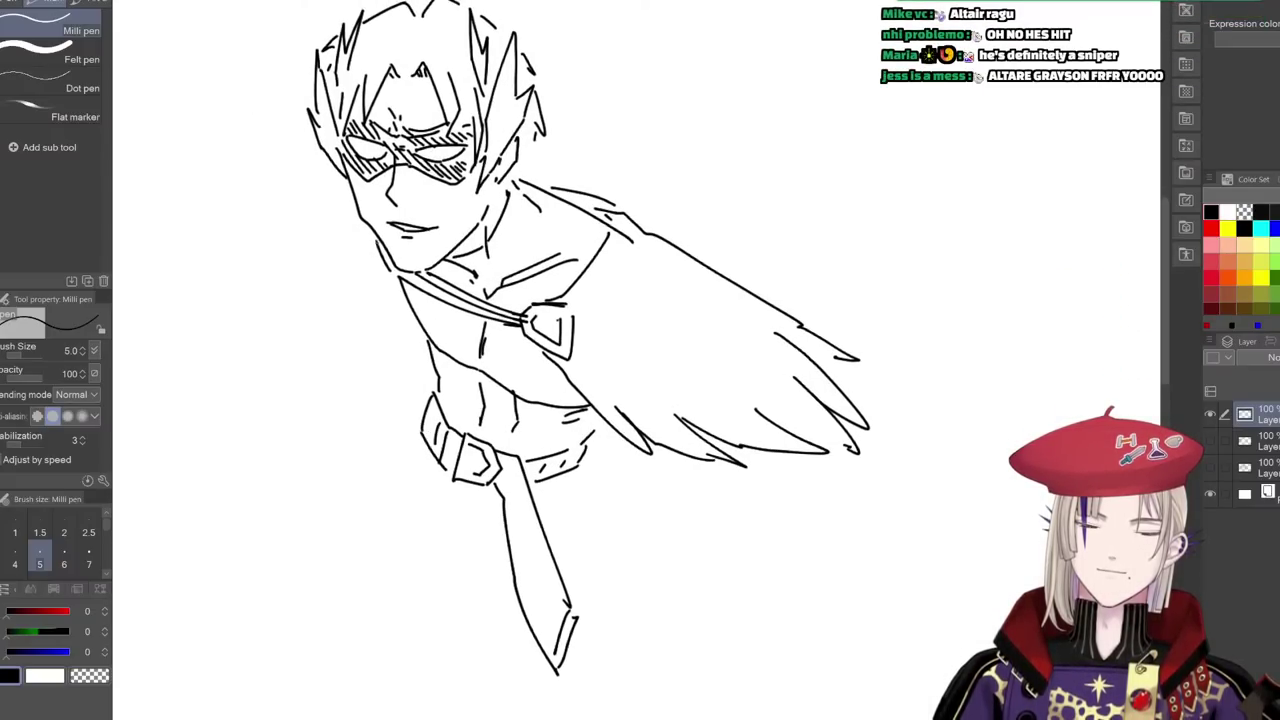
# - Draw the near arm's outline below the chin and beside the torso, undoing and redrawing the rejected strokes
pyautogui.moveTo(375, 240); pyautogui.dragTo(362, 298)
pyautogui.moveTo(378, 276)
pyautogui.mouseDown()
pyautogui.moveTo(350, 393)
pyautogui.moveTo(328, 360)
pyautogui.moveTo(326, 371)
pyautogui.mouseUp()
pyautogui.hotkey('ctrl', 'z')
pyautogui.hotkey('ctrl', 'z')
pyautogui.hotkey('ctrl', 'z')
pyautogui.moveTo(362, 236); pyautogui.dragTo(392, 410)
pyautogui.hotkey('ctrl', 'z')
pyautogui.moveTo(379, 310)
pyautogui.mouseDown()
pyautogui.moveTo(386, 360)
pyautogui.moveTo(419, 390)
pyautogui.mouseUp()
# - Add short hip lines below both ends of the belt, extend the arm outline and hatch the side of the waist
pyautogui.moveTo(634, 494); pyautogui.dragTo(616, 511)
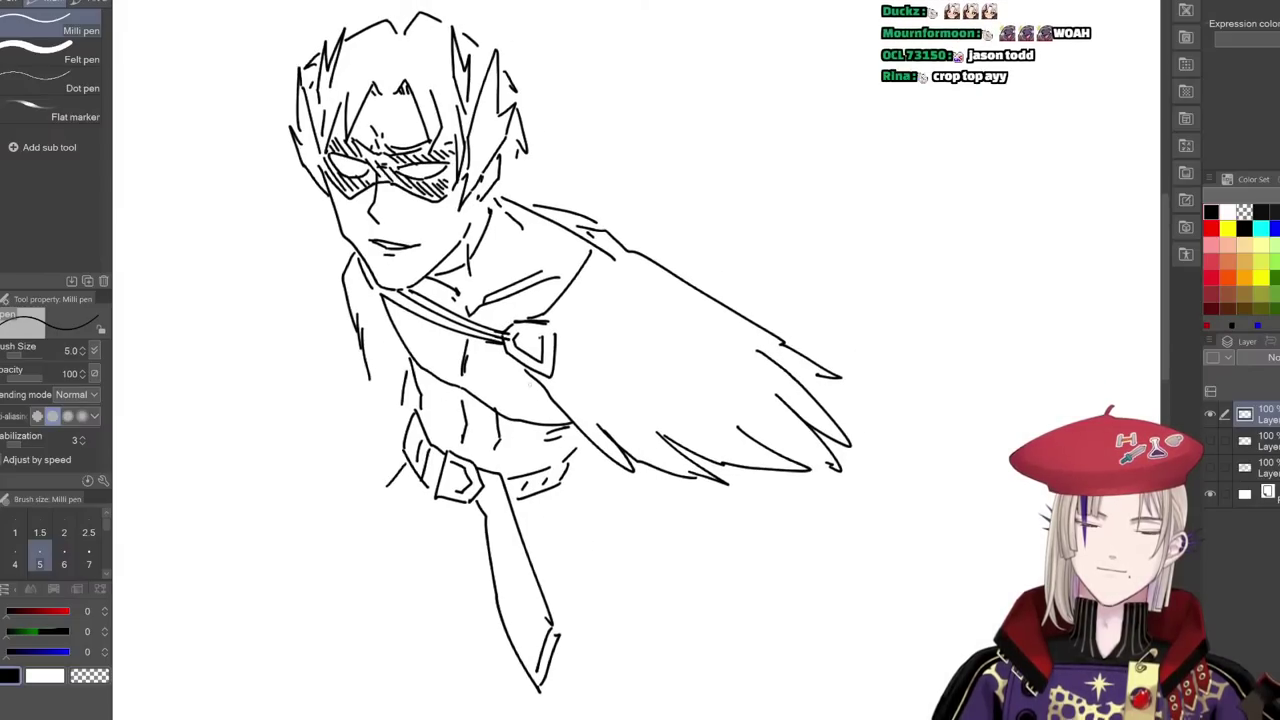
pyautogui.moveTo(488, 434); pyautogui.dragTo(400, 495)
pyautogui.moveTo(510, 522); pyautogui.dragTo(519, 460)
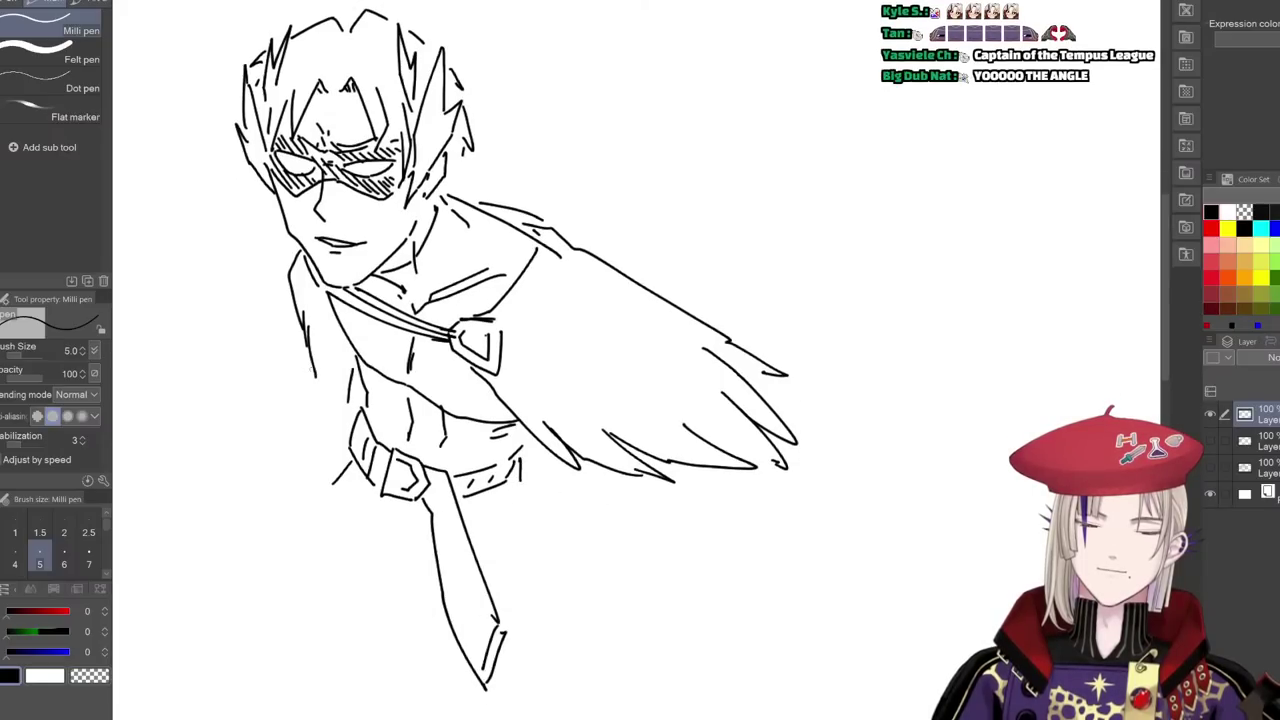
pyautogui.moveTo(313, 368); pyautogui.dragTo(326, 397)
pyautogui.moveTo(496, 599); pyautogui.dragTo(570, 602)
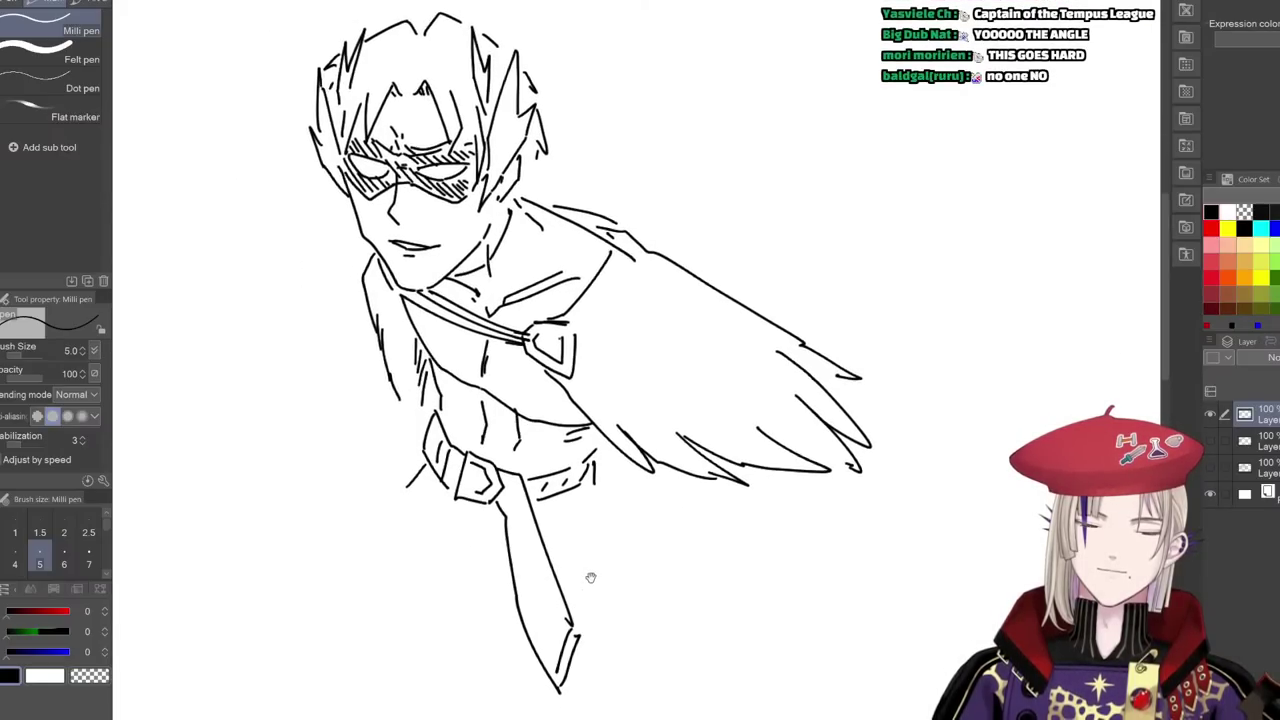
# - Move the layer with the hero sketch to the upper-left corner of the canvas
pyautogui.scroll(-1, 619, 520)
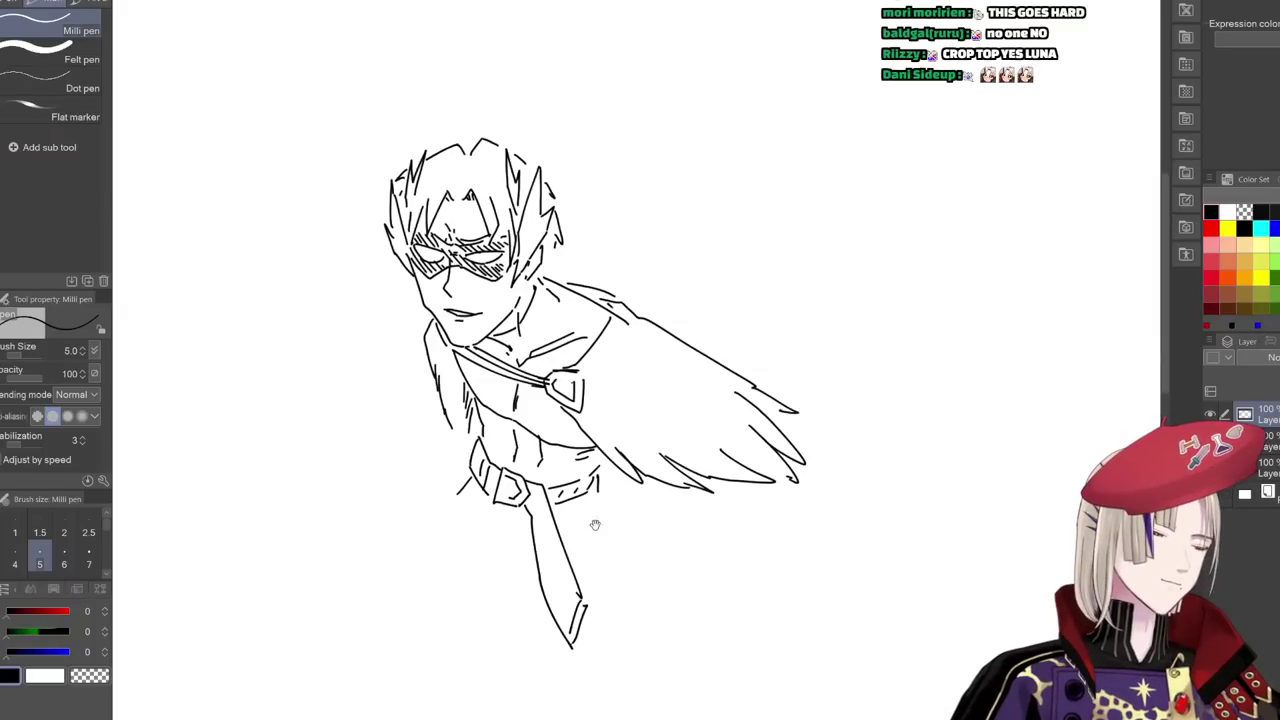
pyautogui.moveTo(606, 543); pyautogui.dragTo(616, 573)
pyautogui.press('k')
pyautogui.moveTo(742, 529); pyautogui.dragTo(477, 377)
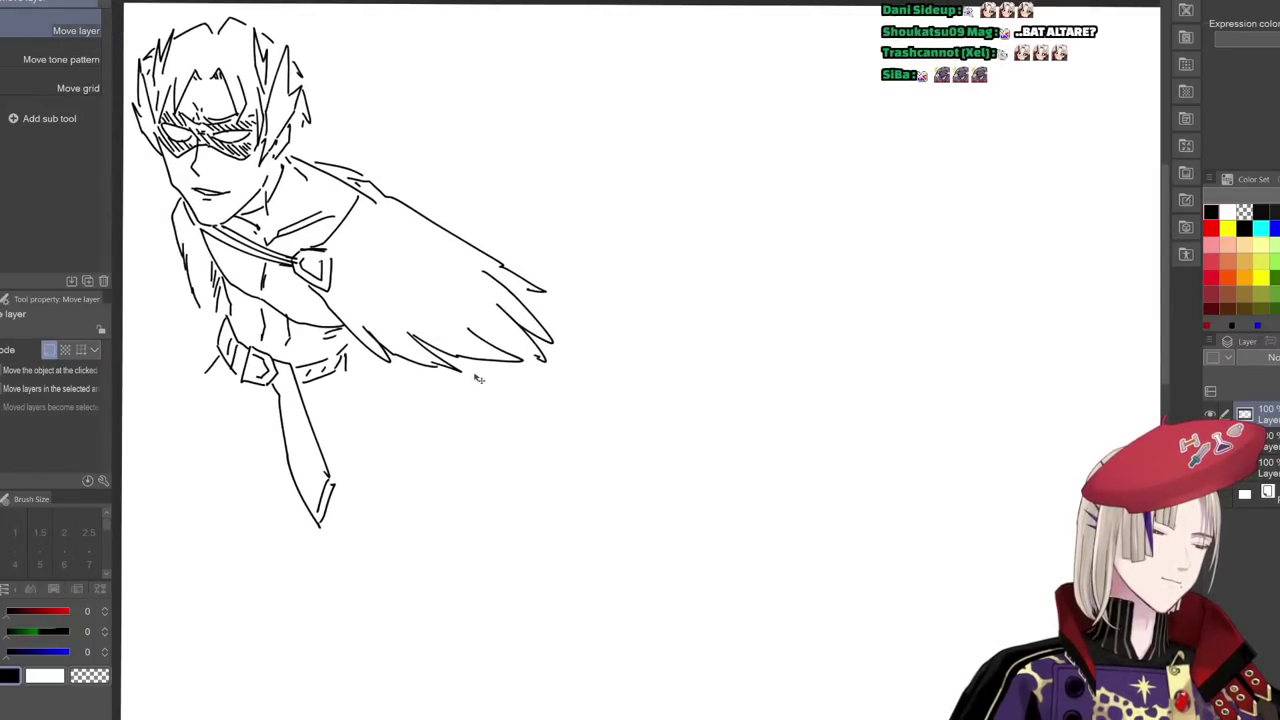
pyautogui.moveTo(508, 484); pyautogui.dragTo(539, 543)
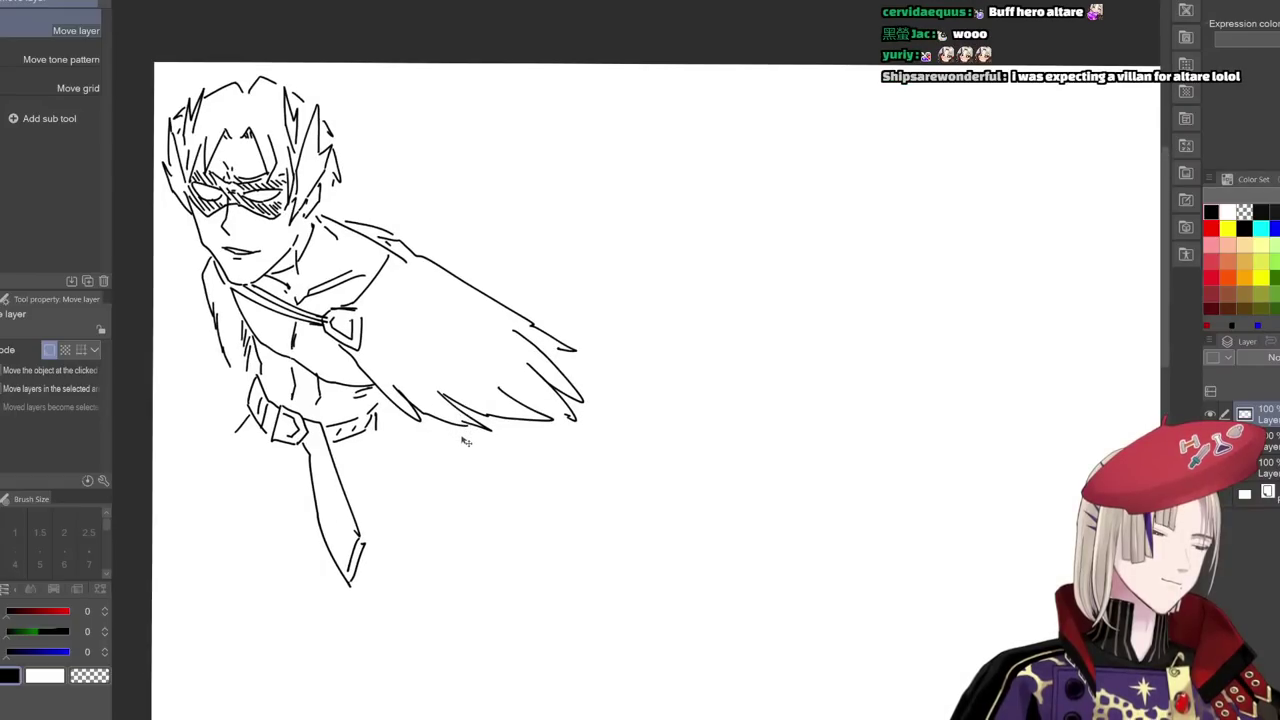
# - Scale the hero sketch down to 63% and apply the transformation
pyautogui.hotkey('ctrl', 't')
pyautogui.moveTo(586, 586); pyautogui.dragTo(420, 385)
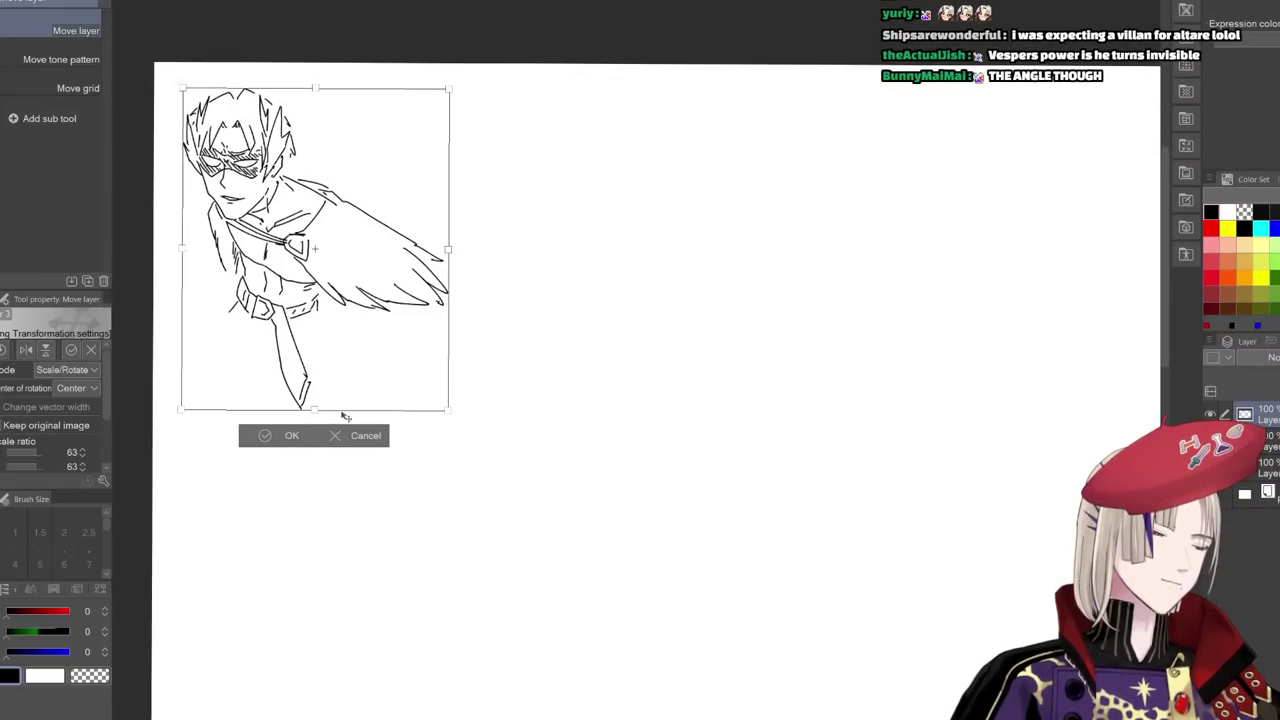
pyautogui.press('Return')
# - Add a new layer and switch back to the Milli pen, ready on the blank canvas area beside the caped figure
pyautogui.hotkey('ctrl', 'shift', 'n')
pyautogui.moveTo(528, 285); pyautogui.dragTo(486, 322)
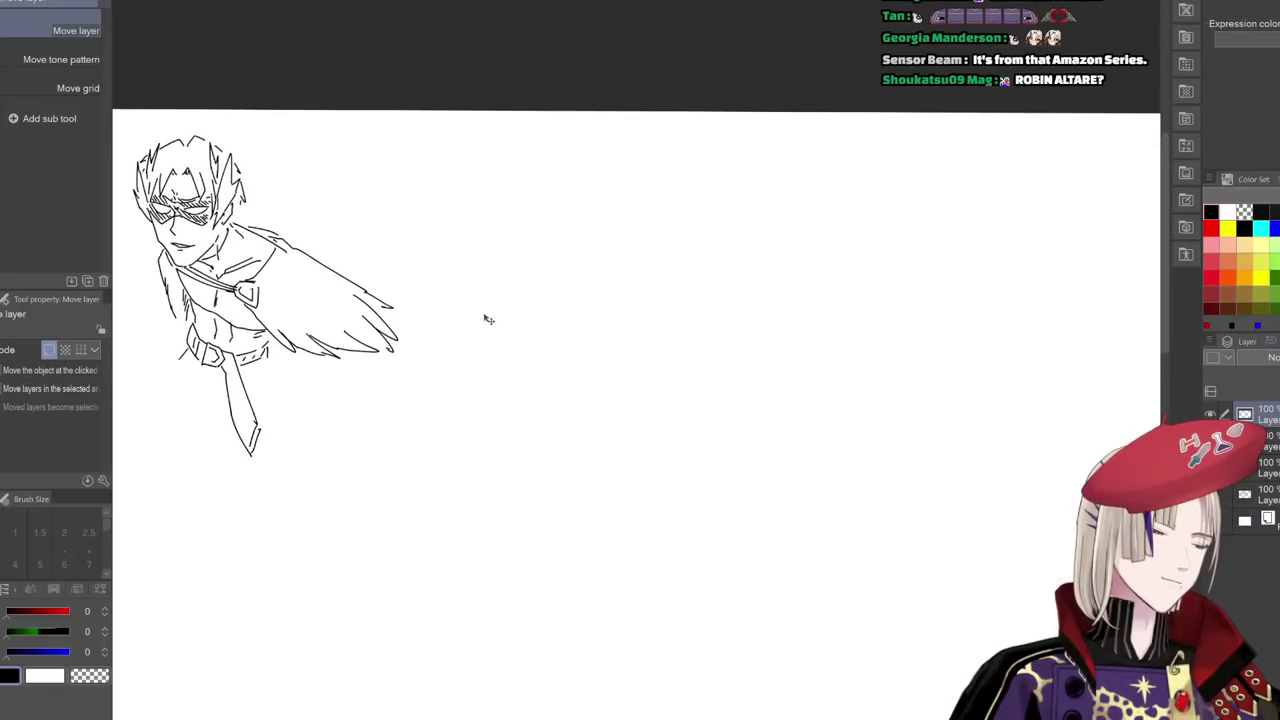
pyautogui.scroll(-2, 500, 320)
pyautogui.moveTo(502, 403)
pyautogui.mouseDown()
pyautogui.moveTo(536, 387)
pyautogui.moveTo(520, 437)
pyautogui.moveTo(417, 468)
pyautogui.mouseUp()
pyautogui.press('p')
pyautogui.scroll(3, 540, 375)
pyautogui.scroll(1, 481, 462)
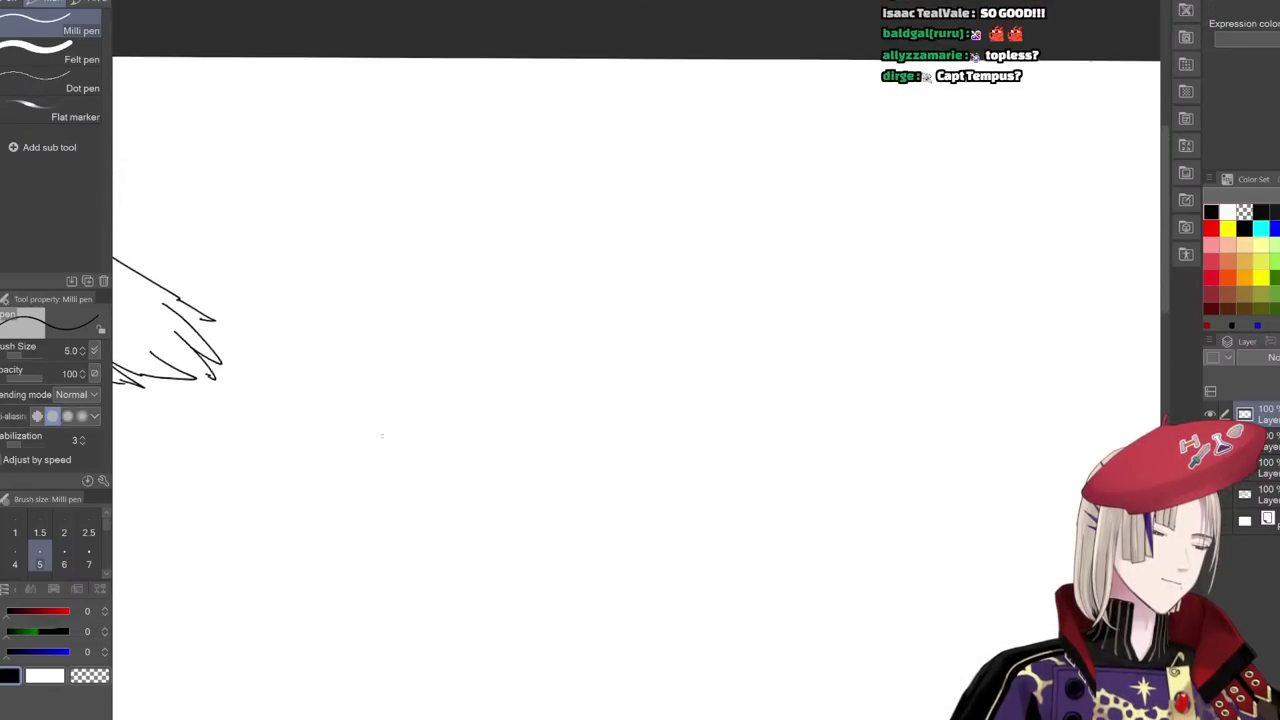
pyautogui.scroll(2, 383, 437)
pyautogui.moveTo(434, 410)
pyautogui.mouseDown()
pyautogui.moveTo(427, 455)
pyautogui.moveTo(724, 440)
pyautogui.mouseUp()
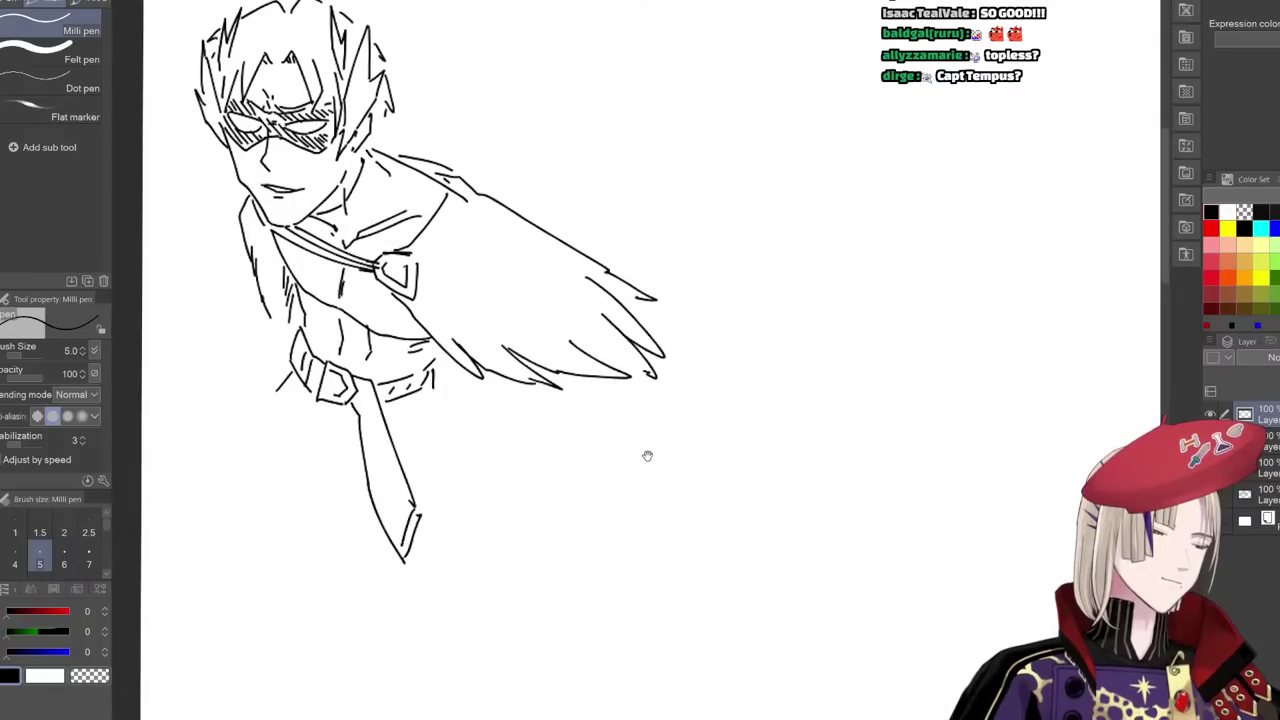
pyautogui.moveTo(647, 456); pyautogui.dragTo(560, 463)
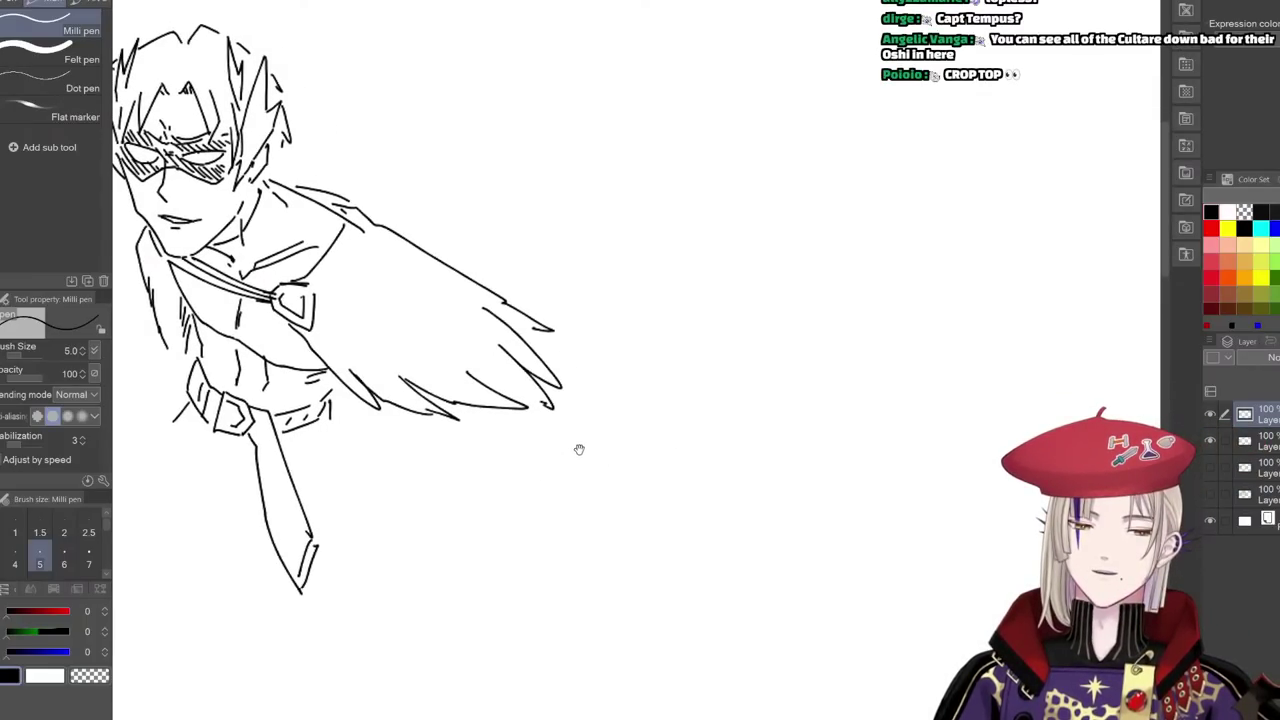
pyautogui.moveTo(610, 480); pyautogui.dragTo(600, 497)
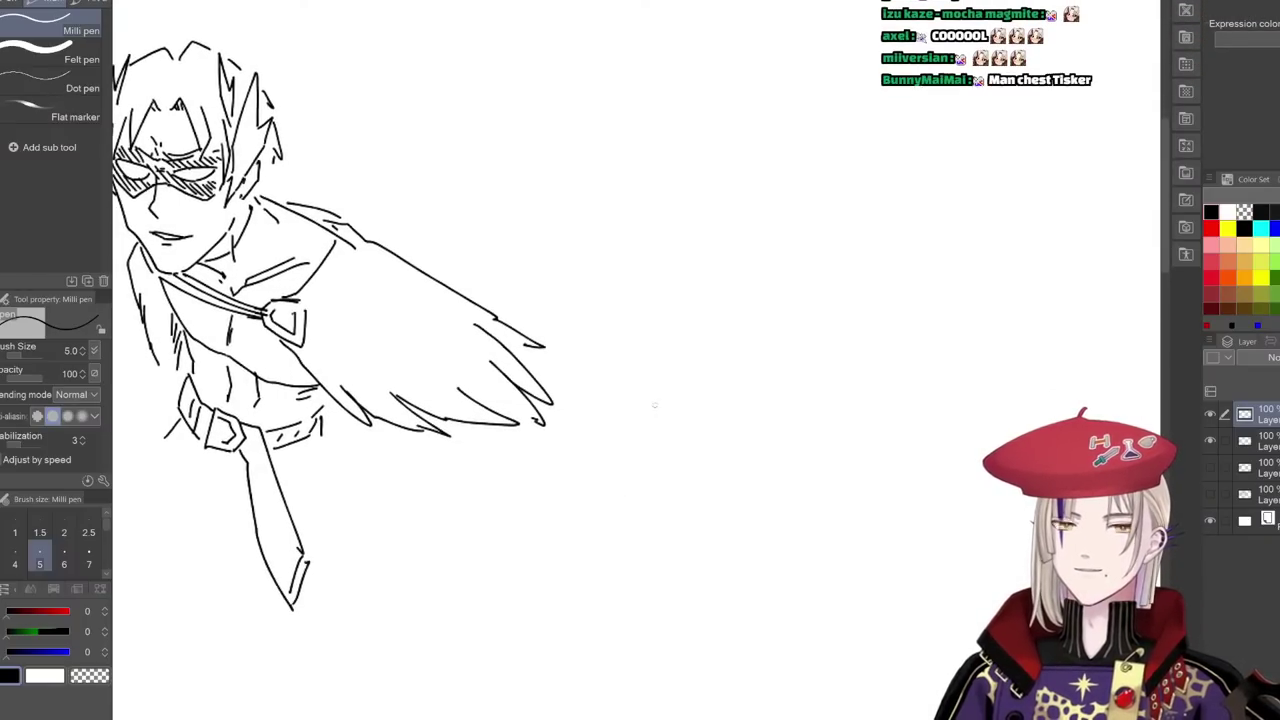
pyautogui.moveTo(646, 423); pyautogui.dragTo(765, 408)
pyautogui.moveTo(863, 405)
pyautogui.mouseDown()
pyautogui.moveTo(554, 511)
pyautogui.moveTo(434, 397)
pyautogui.moveTo(114, 386)
pyautogui.mouseUp()
pyautogui.moveTo(379, 278); pyautogui.dragTo(452, 286)
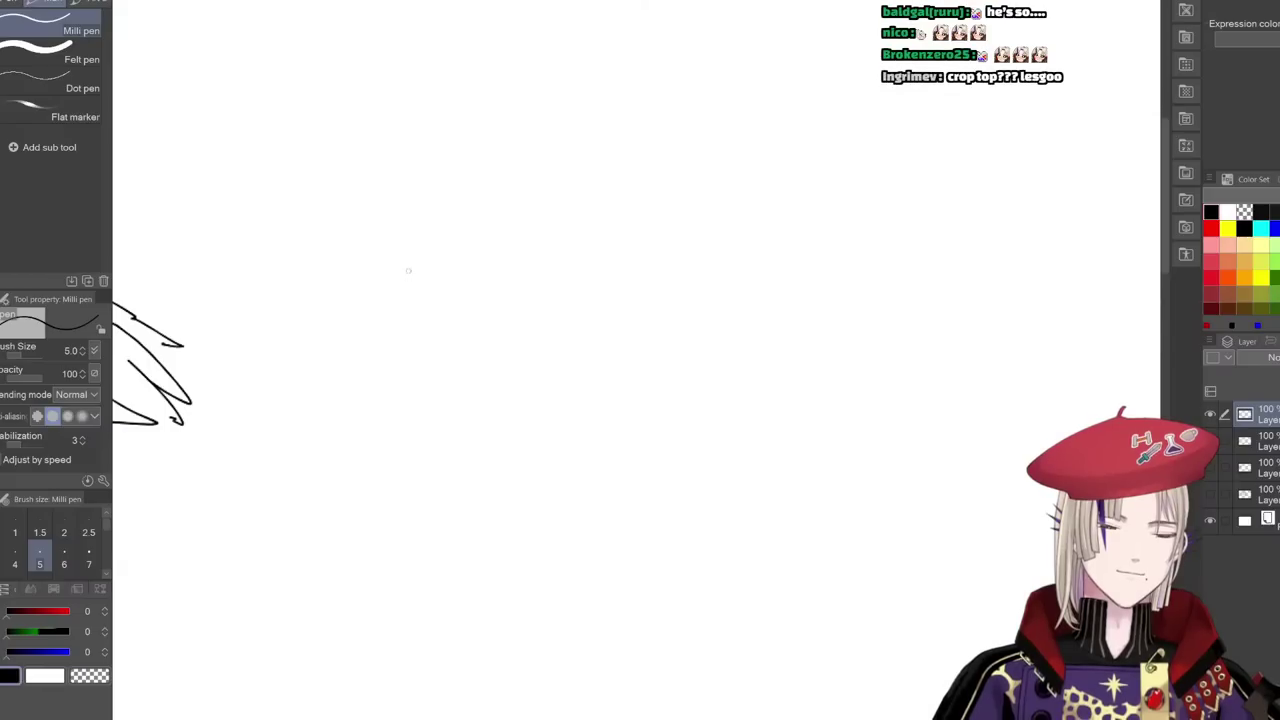
pyautogui.moveTo(405, 244); pyautogui.dragTo(488, 262)
pyautogui.hotkey('ctrl', 'z')
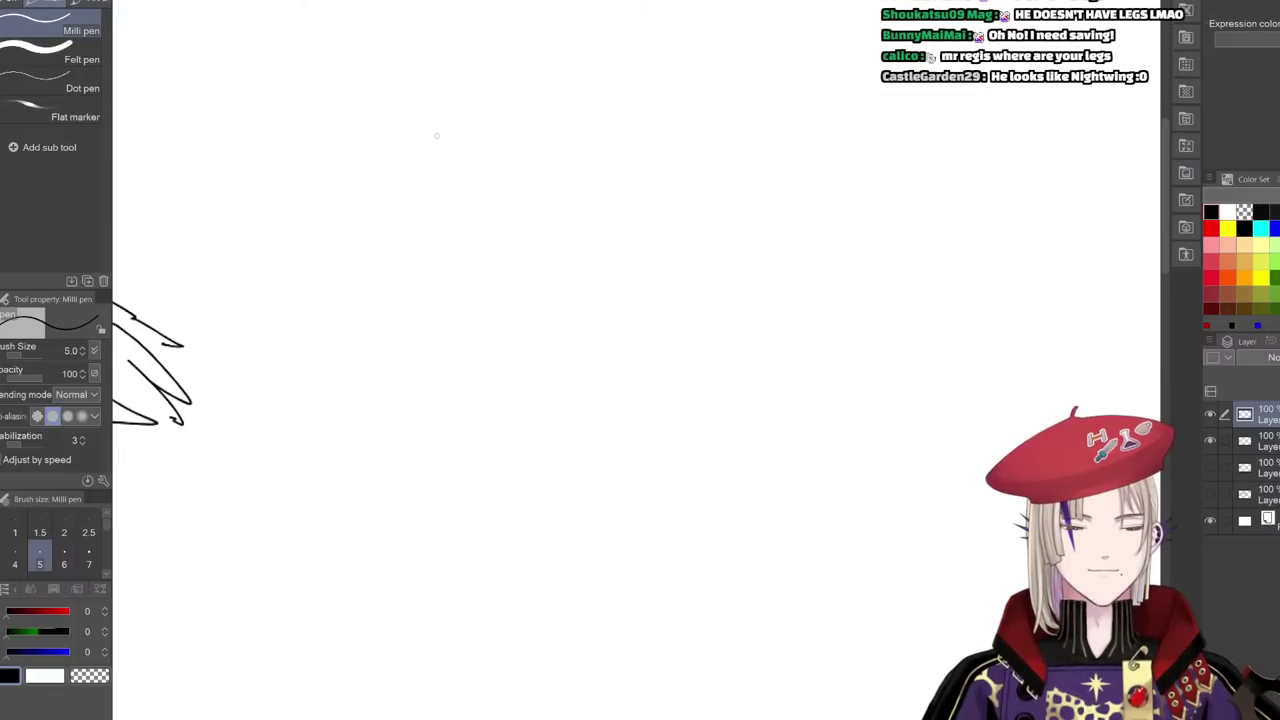
# - Sketch the second character's head with a rounded crown, three long spikes on one side and the mask's wavy lower edge
pyautogui.moveTo(414, 133)
pyautogui.mouseDown()
pyautogui.moveTo(445, 122)
pyautogui.moveTo(516, 168)
pyautogui.mouseUp()
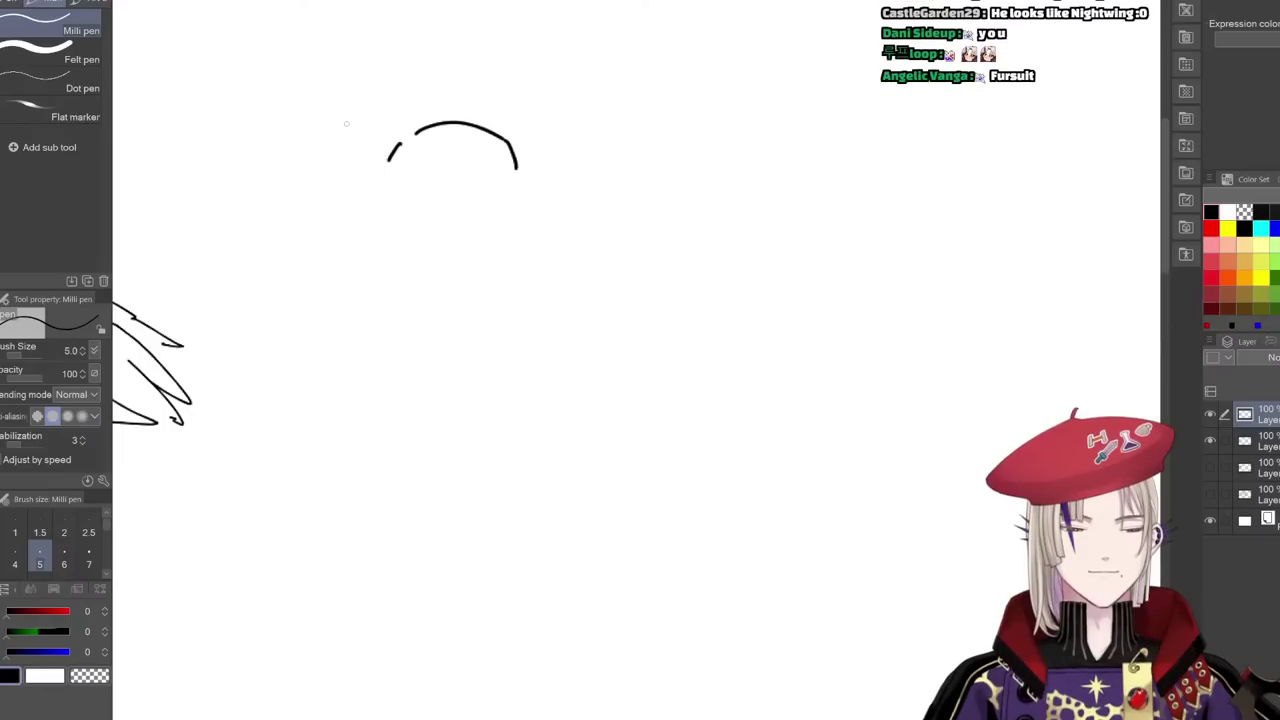
pyautogui.moveTo(391, 183)
pyautogui.mouseDown()
pyautogui.moveTo(361, 104)
pyautogui.moveTo(362, 220)
pyautogui.moveTo(479, 231)
pyautogui.mouseUp()
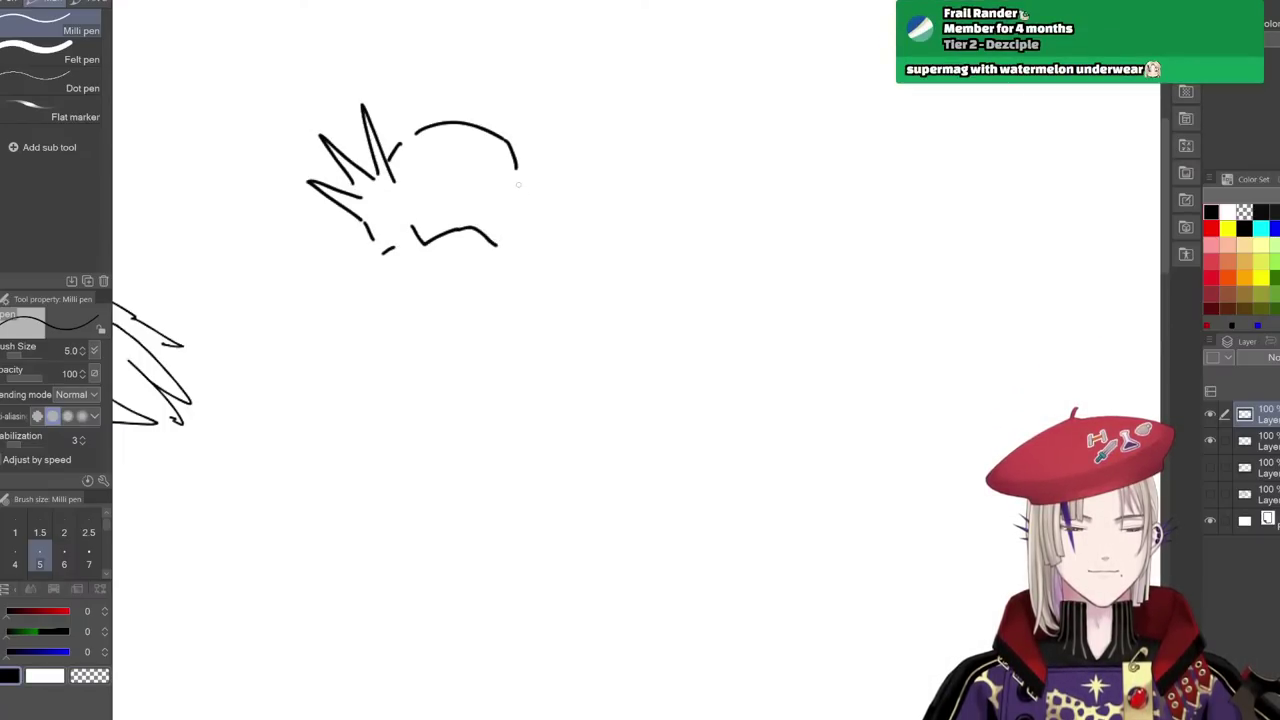
pyautogui.moveTo(519, 187); pyautogui.dragTo(516, 240)
# - Draw the second character's jaw and chin, redrawing the first jaw stroke, and add spikes to the other side of the head
pyautogui.moveTo(397, 254); pyautogui.dragTo(447, 314)
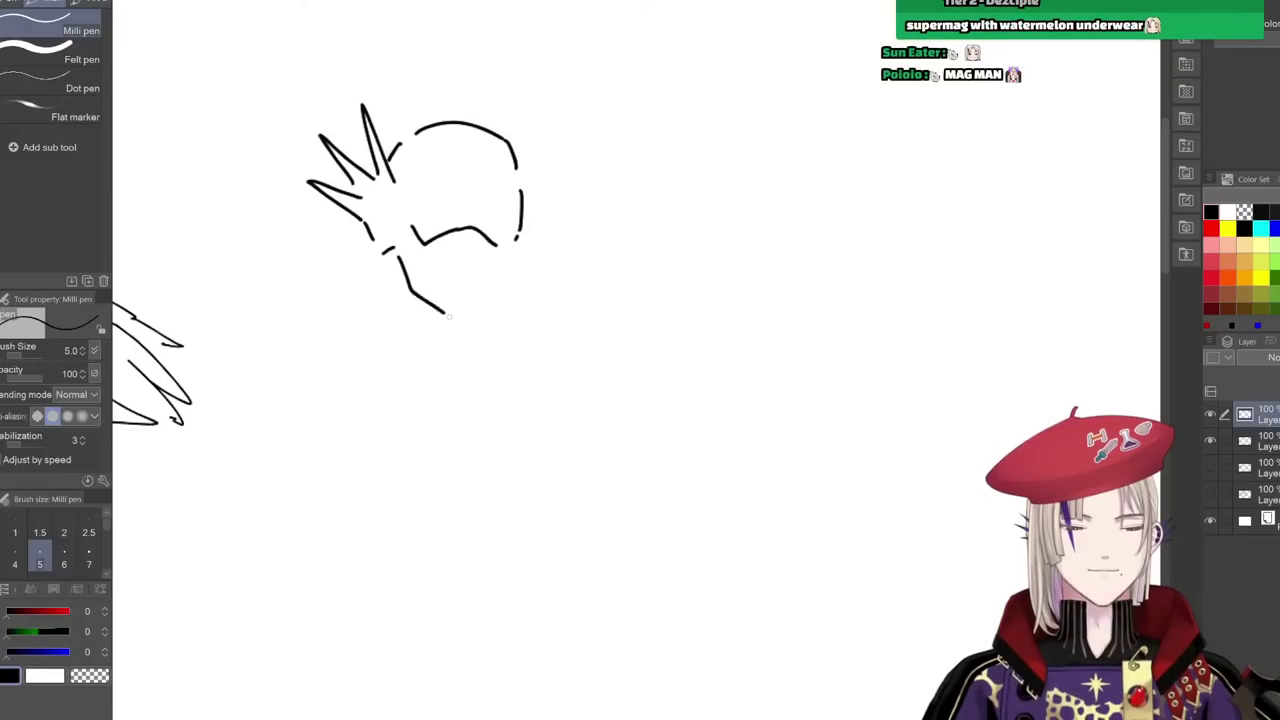
pyautogui.hotkey('ctrl', 'z')
pyautogui.moveTo(400, 250)
pyautogui.mouseDown()
pyautogui.moveTo(418, 294)
pyautogui.moveTo(458, 324)
pyautogui.mouseUp()
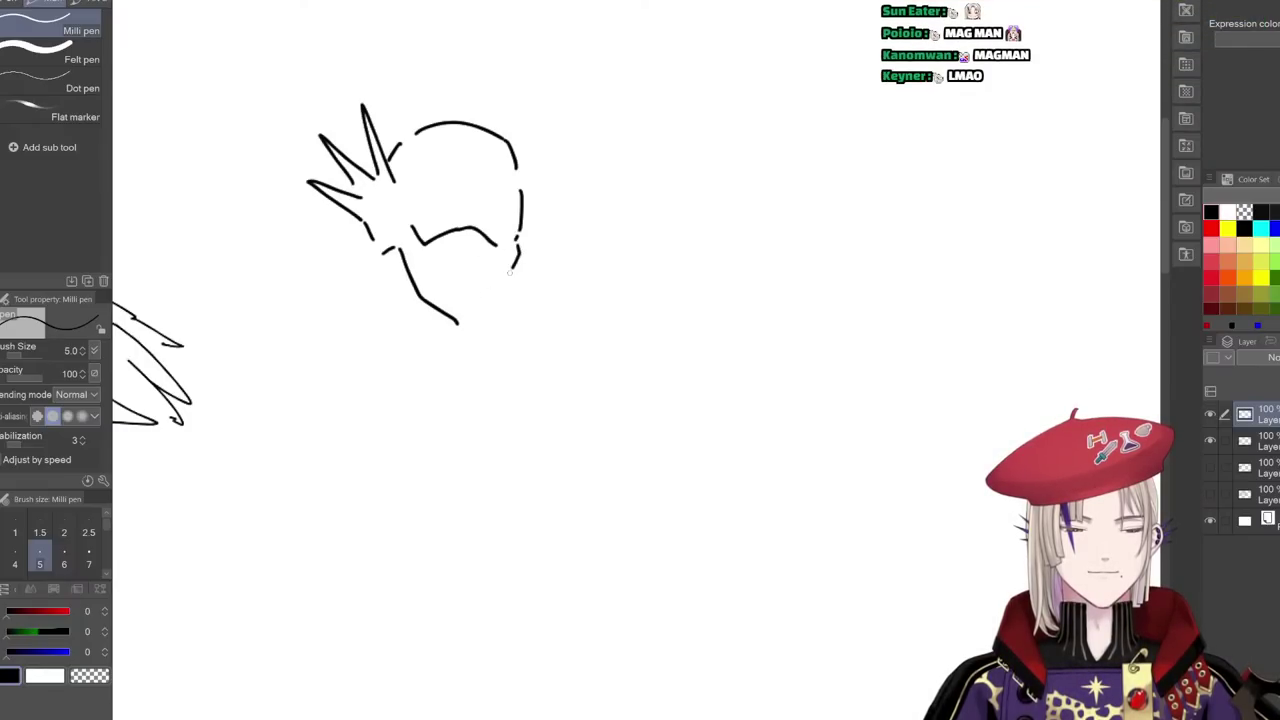
pyautogui.moveTo(519, 250); pyautogui.dragTo(468, 321)
pyautogui.moveTo(522, 172)
pyautogui.mouseDown()
pyautogui.moveTo(526, 206)
pyautogui.moveTo(554, 172)
pyautogui.moveTo(522, 230)
pyautogui.mouseUp()
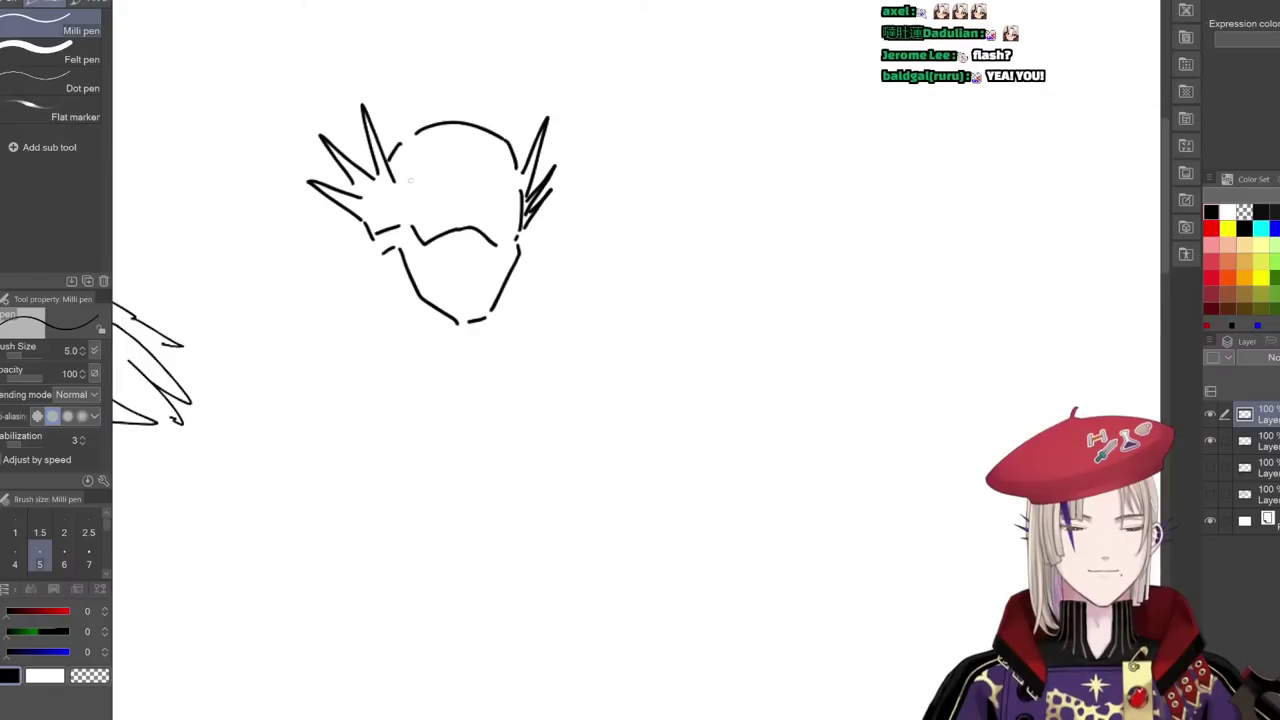
# - Draw the upper edge of the second character's mask and outline both eye openings with diagonal hatching inside
pyautogui.moveTo(408, 182); pyautogui.dragTo(494, 197)
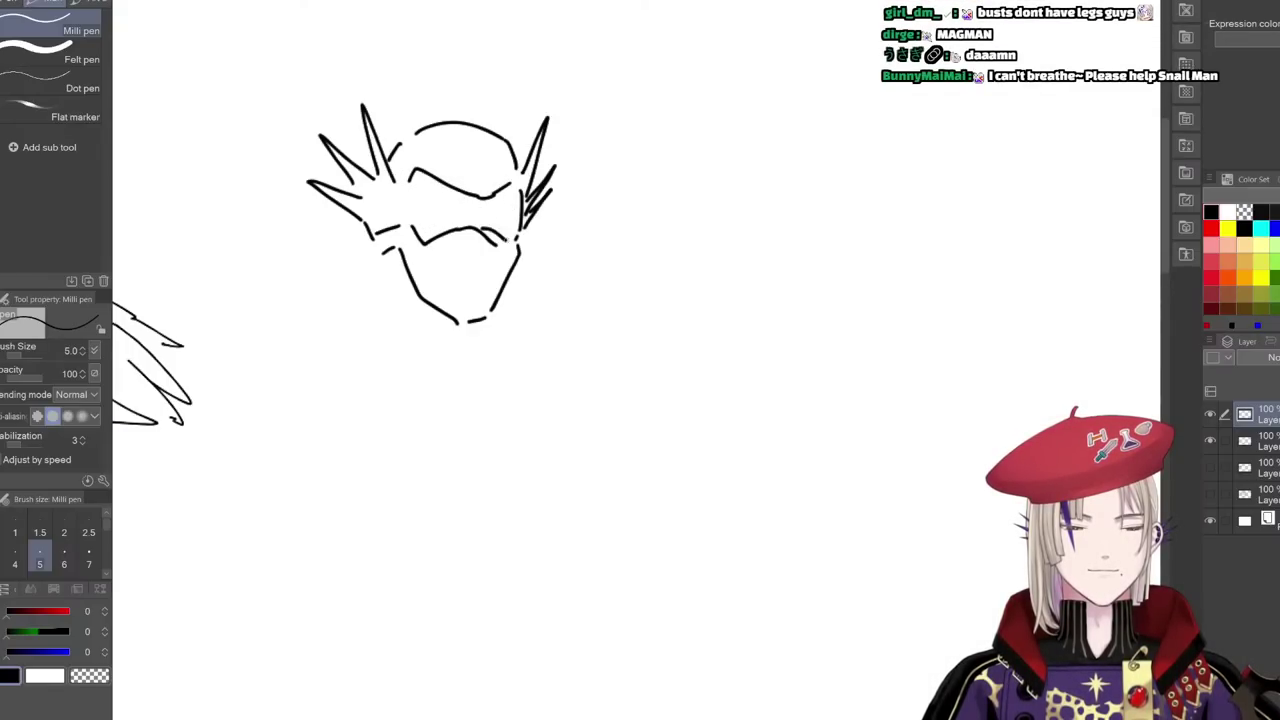
pyautogui.moveTo(424, 232)
pyautogui.mouseDown()
pyautogui.moveTo(476, 222)
pyautogui.moveTo(418, 230)
pyautogui.moveTo(512, 192)
pyautogui.moveTo(512, 222)
pyautogui.moveTo(422, 215)
pyautogui.mouseUp()
pyautogui.moveTo(478, 203)
pyautogui.mouseDown()
pyautogui.moveTo(449, 216)
pyautogui.moveTo(483, 221)
pyautogui.mouseUp()
pyautogui.moveTo(521, 216); pyautogui.dragTo(507, 224)
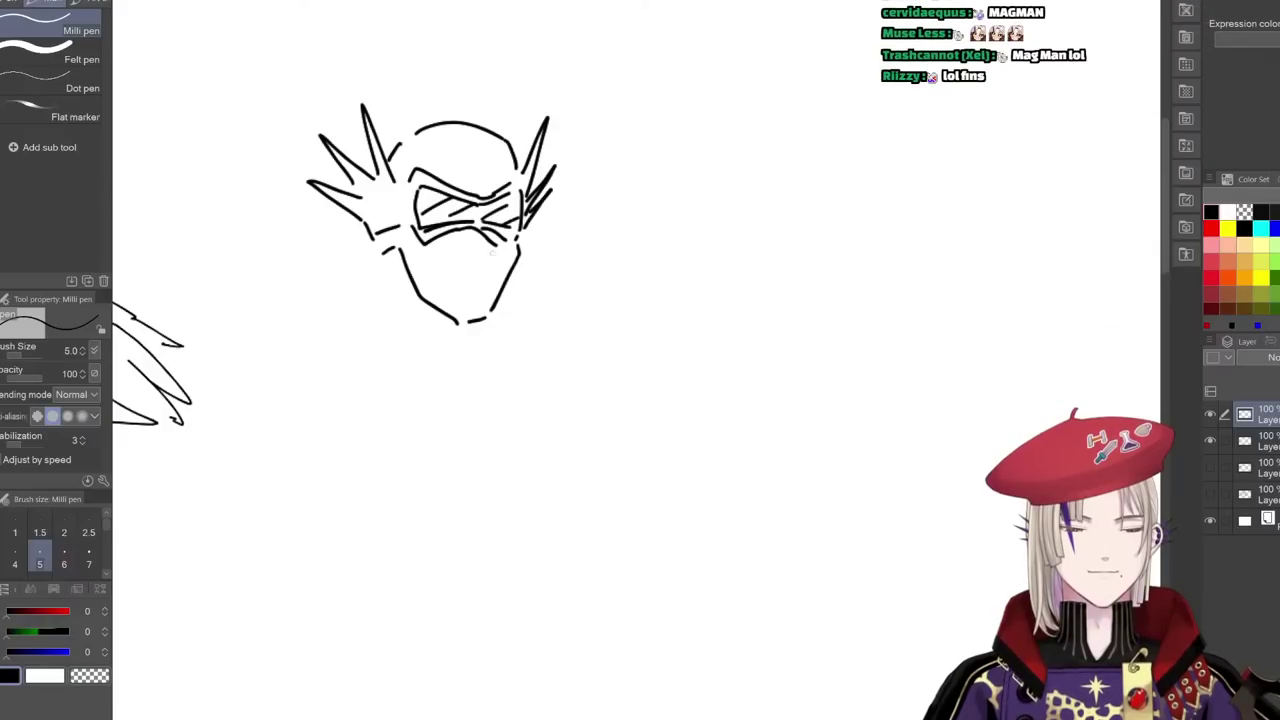
# - Draw the second character's mouth and the mask's face opening, and add cowl creases with a small round emblem on the forehead
pyautogui.moveTo(425, 244)
pyautogui.mouseDown()
pyautogui.moveTo(420, 270)
pyautogui.moveTo(484, 265)
pyautogui.mouseUp()
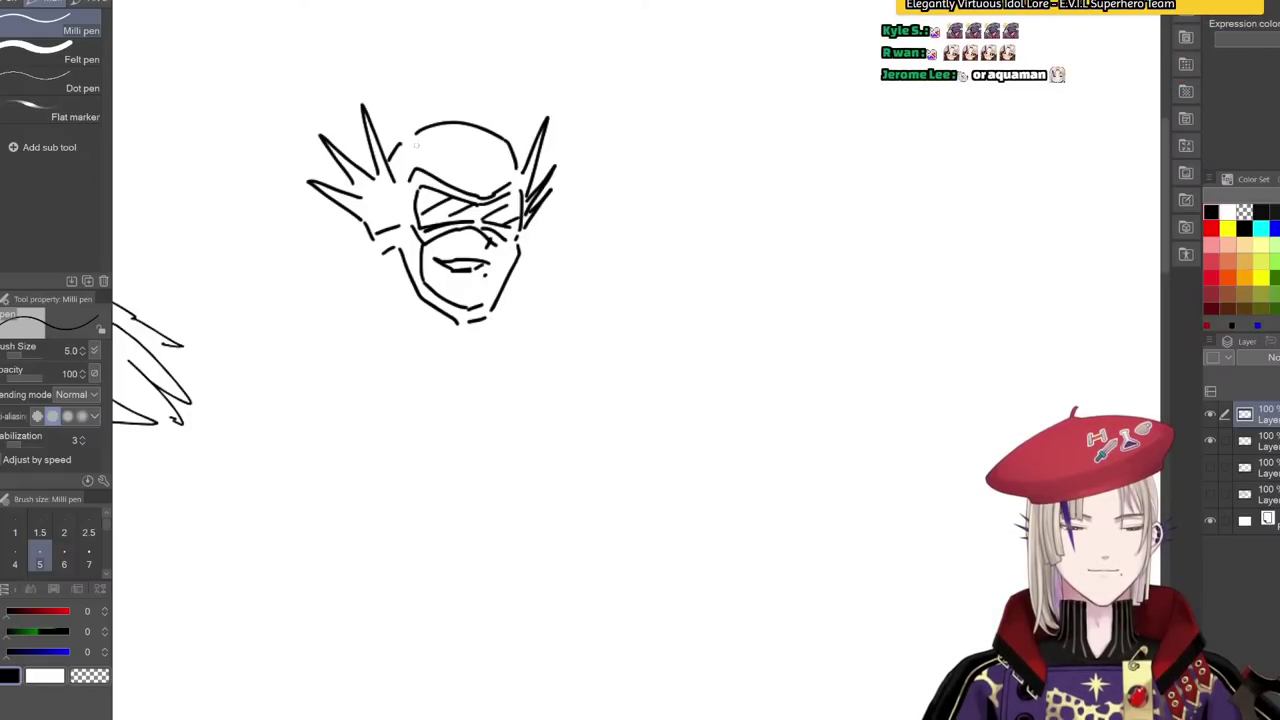
pyautogui.moveTo(414, 142); pyautogui.dragTo(410, 165)
pyautogui.moveTo(502, 150); pyautogui.dragTo(507, 178)
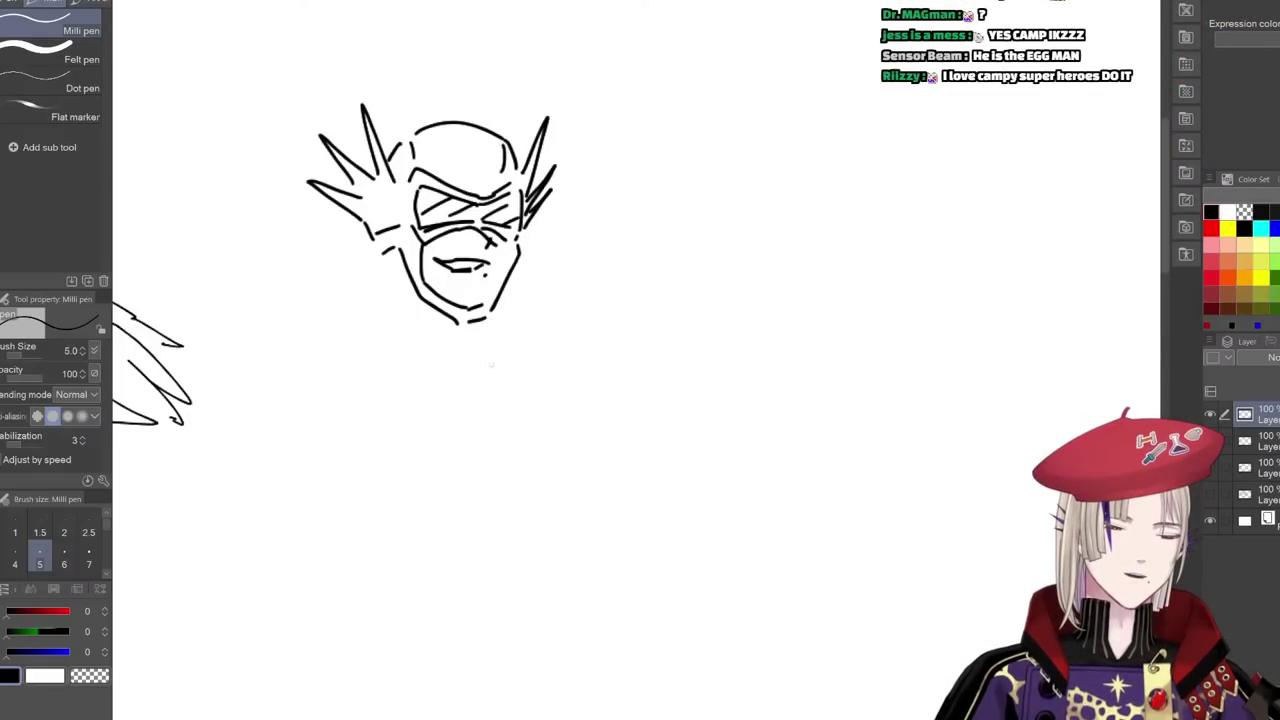
pyautogui.moveTo(485, 151); pyautogui.dragTo(489, 171)
pyautogui.hotkey('ctrl', 'z')
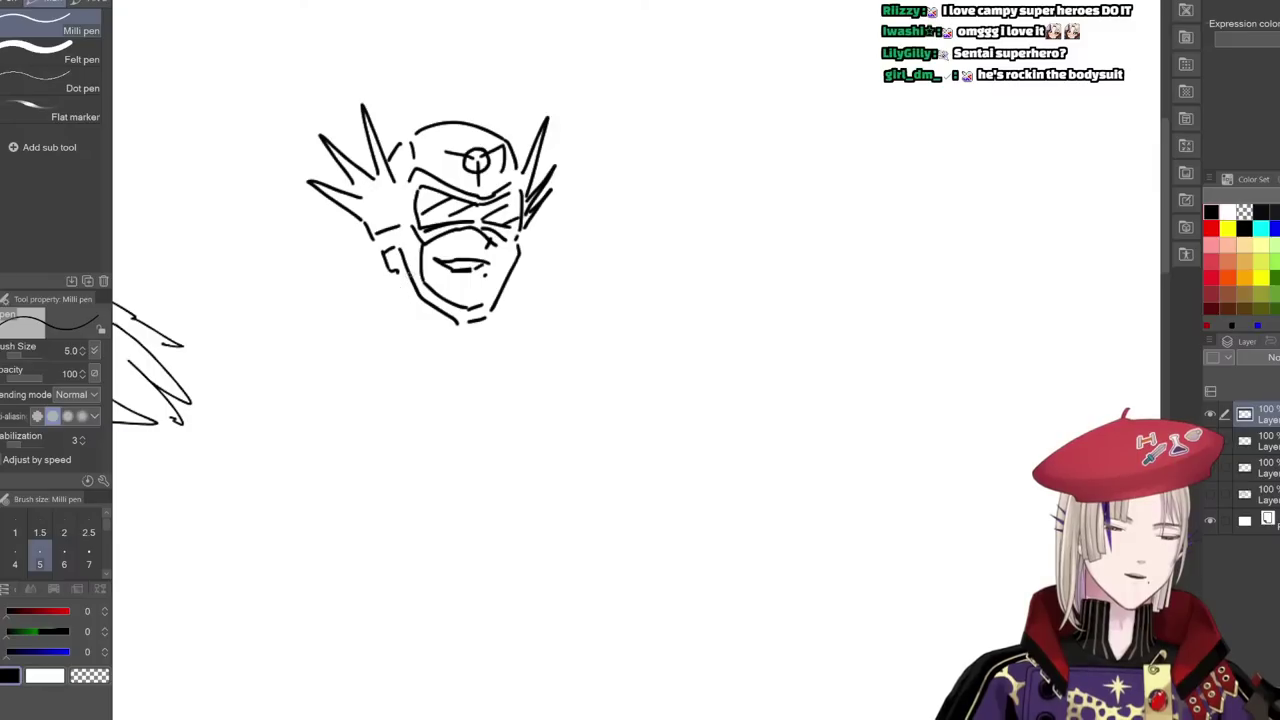
# - Draw the second character's neck with its muscle lines and short hatching under the jaw
pyautogui.moveTo(416, 303); pyautogui.dragTo(421, 356)
pyautogui.moveTo(450, 318); pyautogui.dragTo(441, 346)
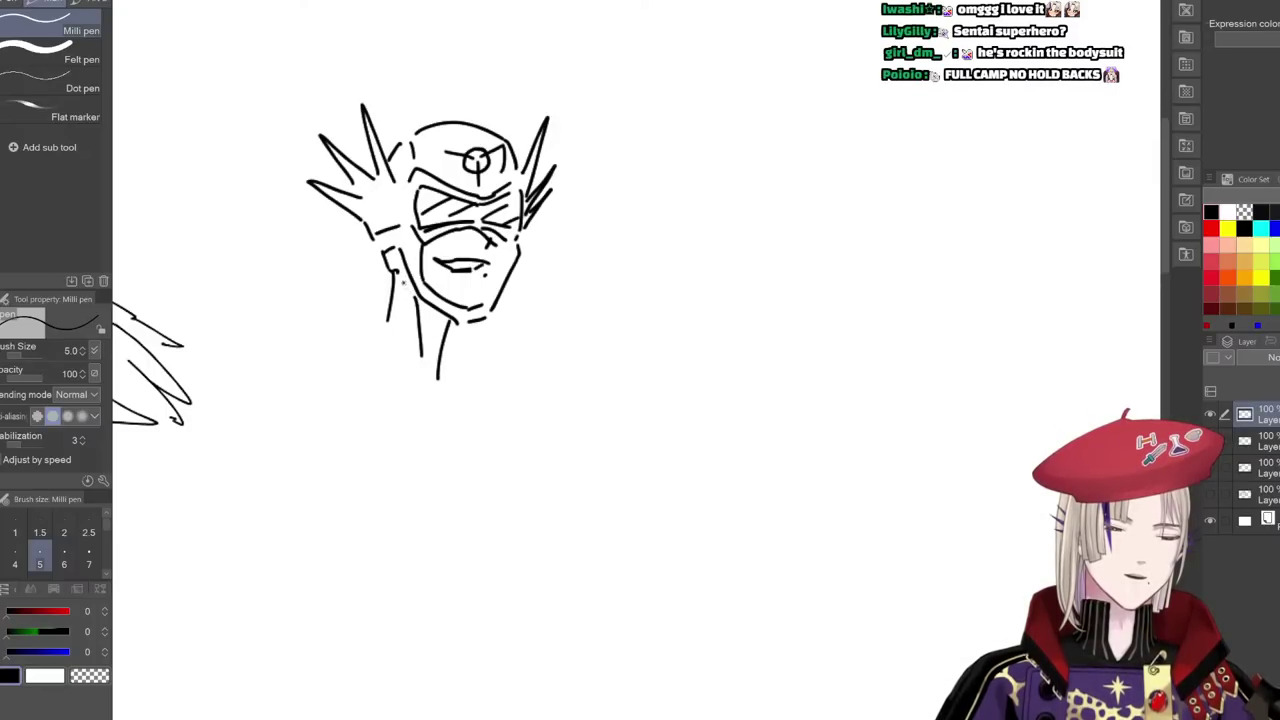
pyautogui.moveTo(409, 290)
pyautogui.mouseDown()
pyautogui.moveTo(421, 316)
pyautogui.moveTo(384, 310)
pyautogui.moveTo(328, 348)
pyautogui.mouseUp()
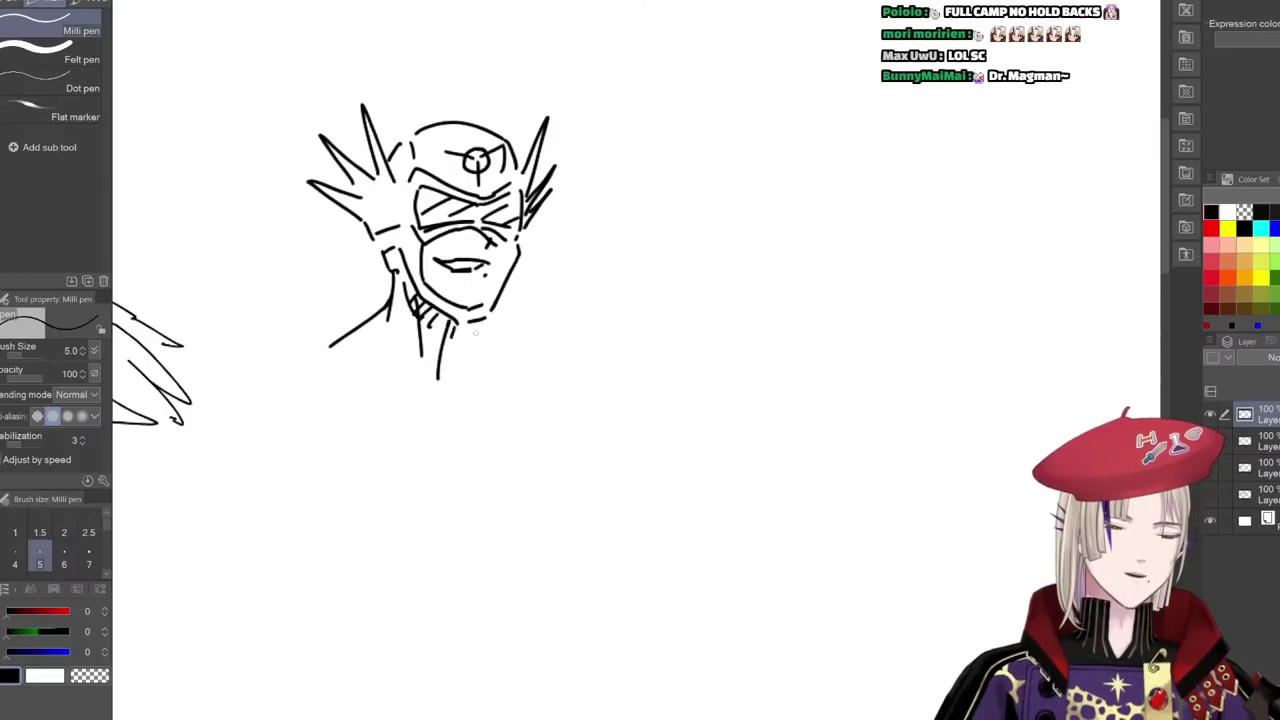
pyautogui.moveTo(465, 326); pyautogui.dragTo(519, 362)
pyautogui.moveTo(496, 429); pyautogui.dragTo(511, 408)
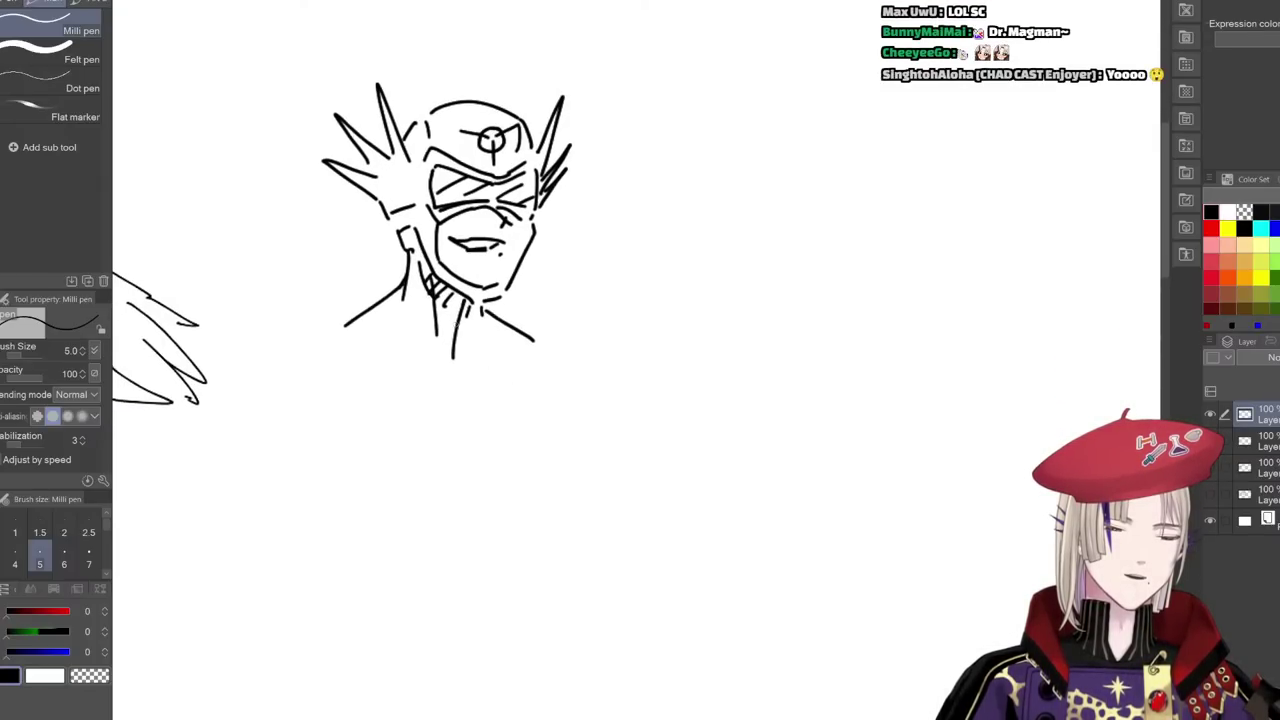
pyautogui.hotkey('ctrl', 'z')
pyautogui.hotkey('ctrl', 'z')
pyautogui.hotkey('ctrl', 'z')
pyautogui.hotkey('ctrl', 'z')
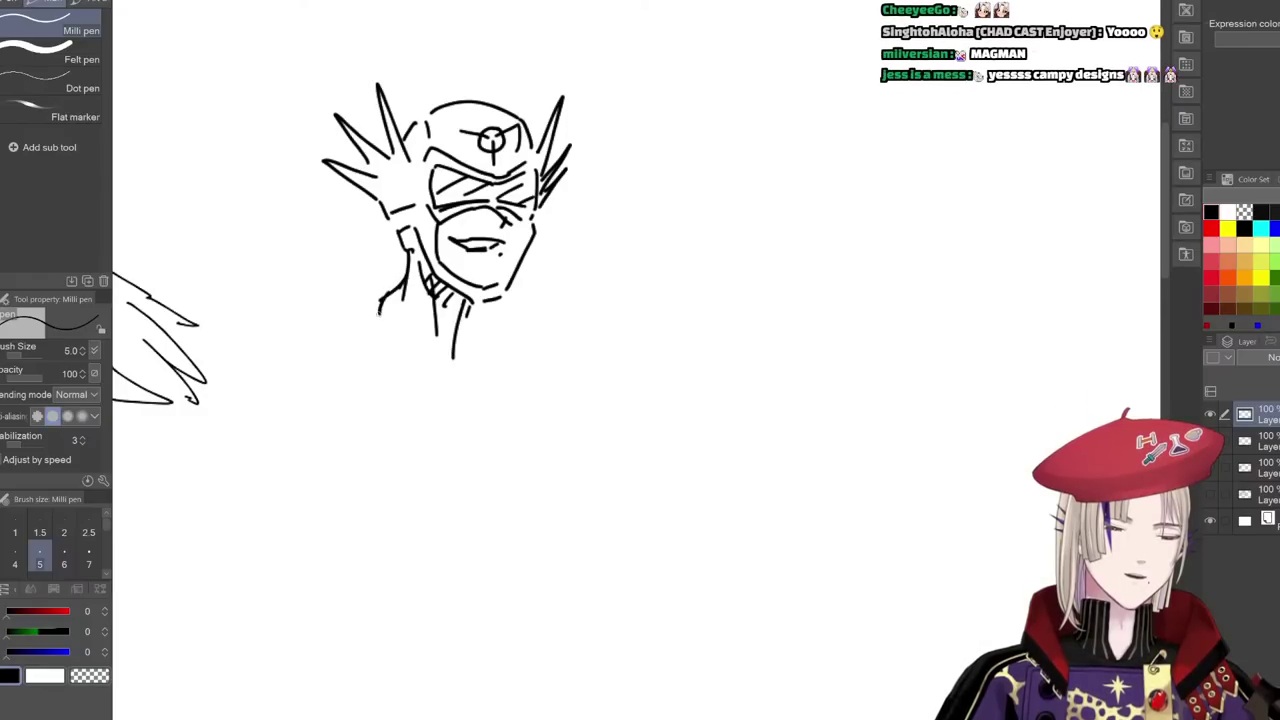
pyautogui.moveTo(406, 266)
pyautogui.mouseDown()
pyautogui.moveTo(331, 288)
pyautogui.moveTo(305, 377)
pyautogui.mouseUp()
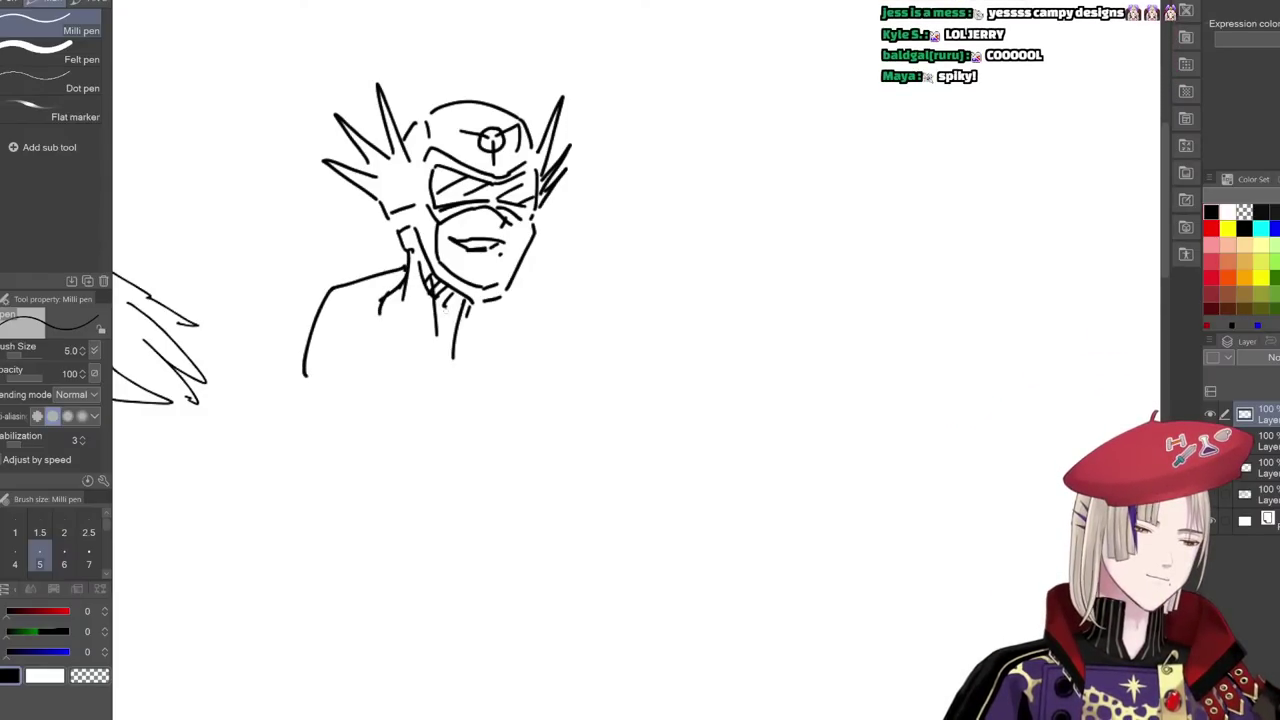
pyautogui.hotkey('ctrl', 'z')
pyautogui.hotkey('ctrl', 'z')
# - Draw a large curved shoulder pad on each side of the second character's neck, redrawing the far pad's inner stroke
pyautogui.moveTo(404, 276)
pyautogui.mouseDown()
pyautogui.moveTo(341, 307)
pyautogui.moveTo(314, 377)
pyautogui.moveTo(320, 399)
pyautogui.mouseUp()
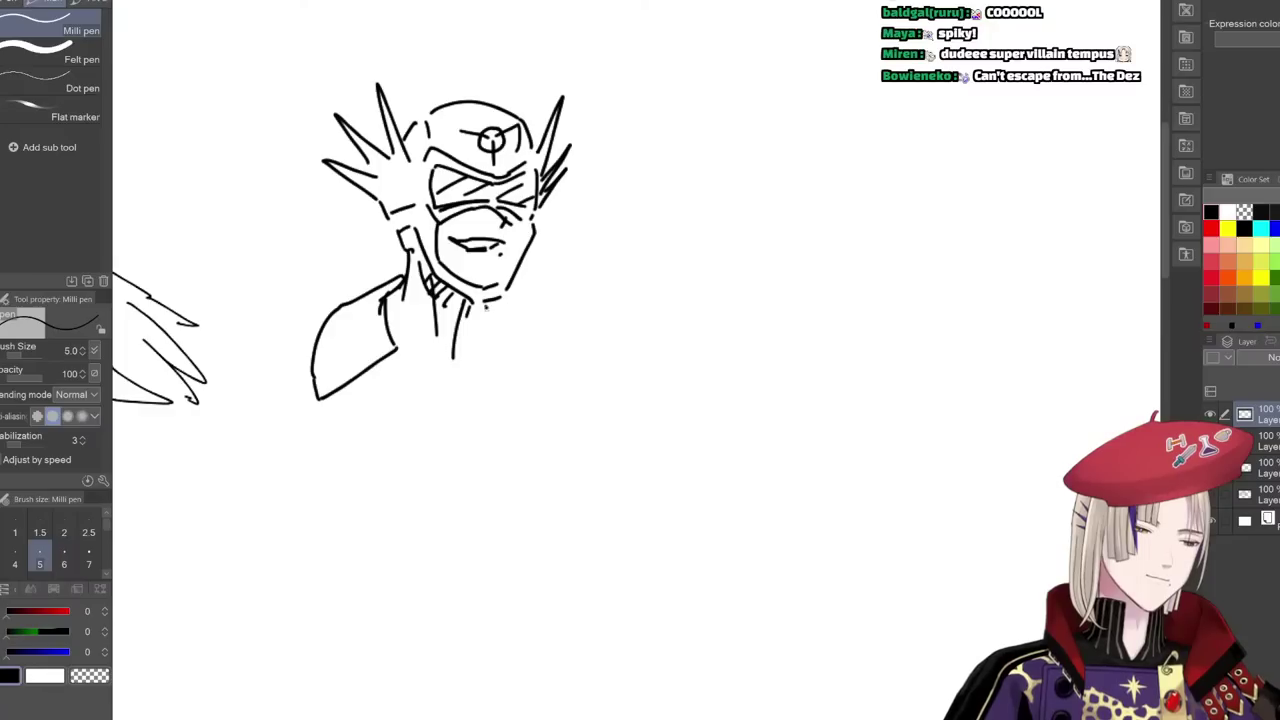
pyautogui.moveTo(486, 305); pyautogui.dragTo(502, 381)
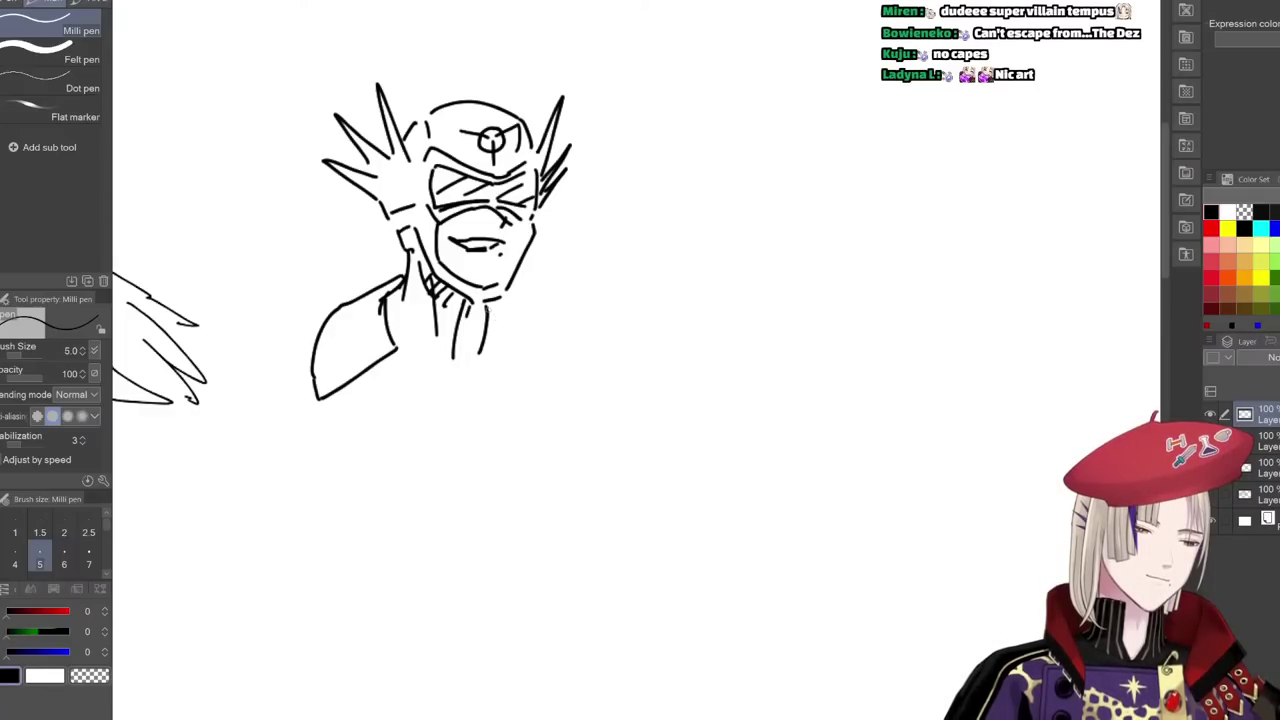
pyautogui.hotkey('ctrl', 'z')
pyautogui.moveTo(488, 308); pyautogui.dragTo(498, 351)
pyautogui.moveTo(516, 295)
pyautogui.mouseDown()
pyautogui.moveTo(563, 380)
pyautogui.moveTo(506, 396)
pyautogui.mouseUp()
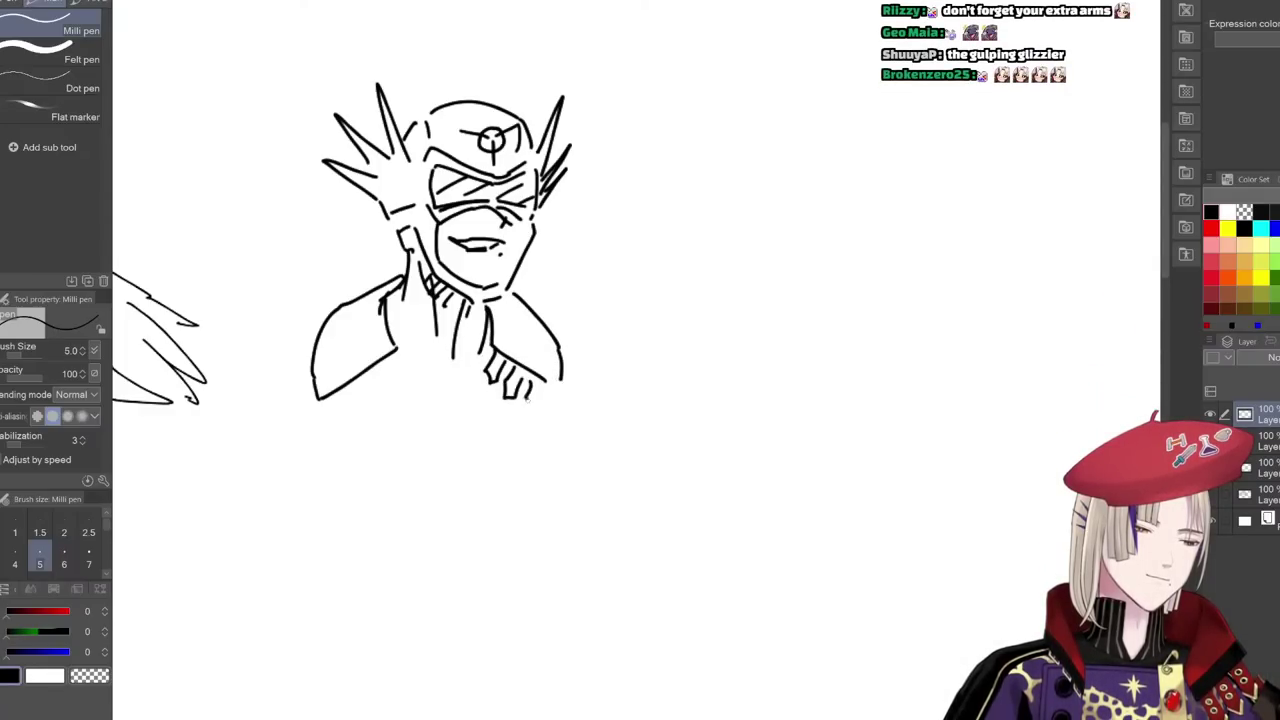
# - Add fringe and inner trim lines to both shoulder pads, and draw the suit's neckline between them
pyautogui.moveTo(331, 395); pyautogui.dragTo(340, 402)
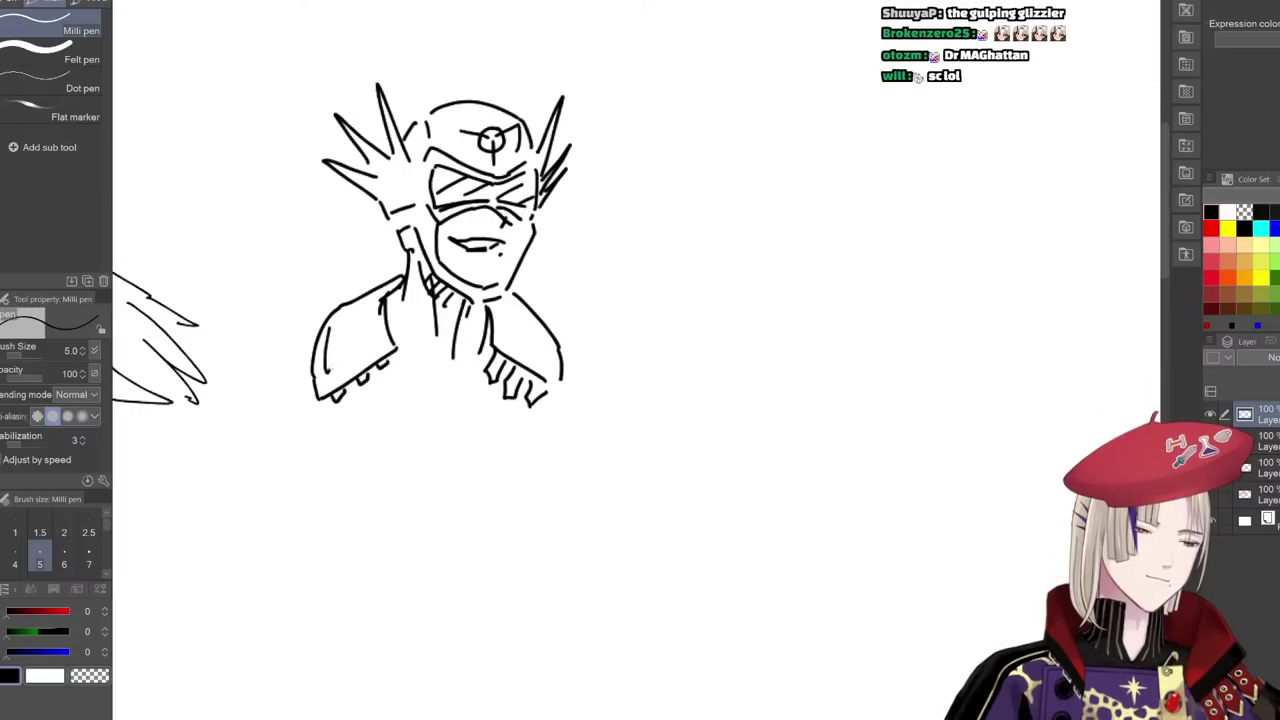
pyautogui.moveTo(378, 330); pyautogui.dragTo(329, 371)
pyautogui.moveTo(509, 345); pyautogui.dragTo(524, 349)
pyautogui.moveTo(397, 340); pyautogui.dragTo(456, 357)
pyautogui.moveTo(457, 358); pyautogui.dragTo(481, 346)
# - Draw a pointed outer plate beyond each shoulder pad, redrawing the one on the far shoulder
pyautogui.moveTo(522, 446); pyautogui.dragTo(562, 392)
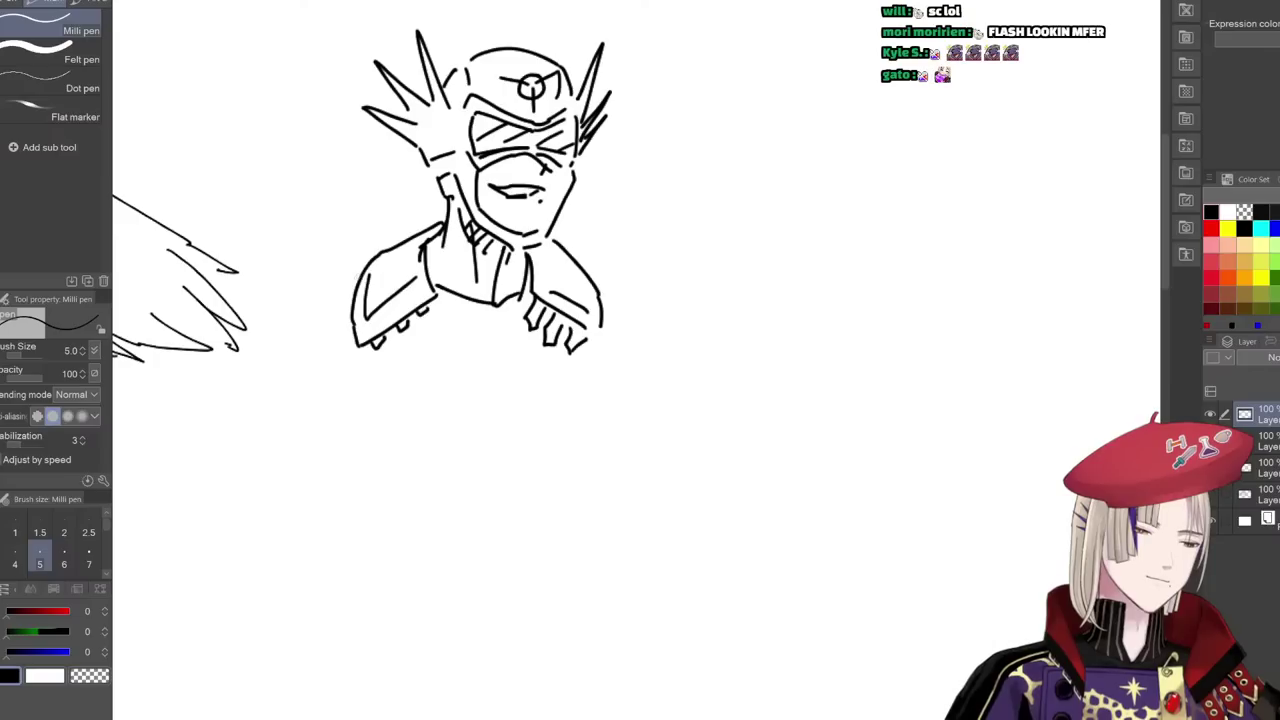
pyautogui.moveTo(336, 449); pyautogui.dragTo(323, 424)
pyautogui.moveTo(332, 242); pyautogui.dragTo(318, 292)
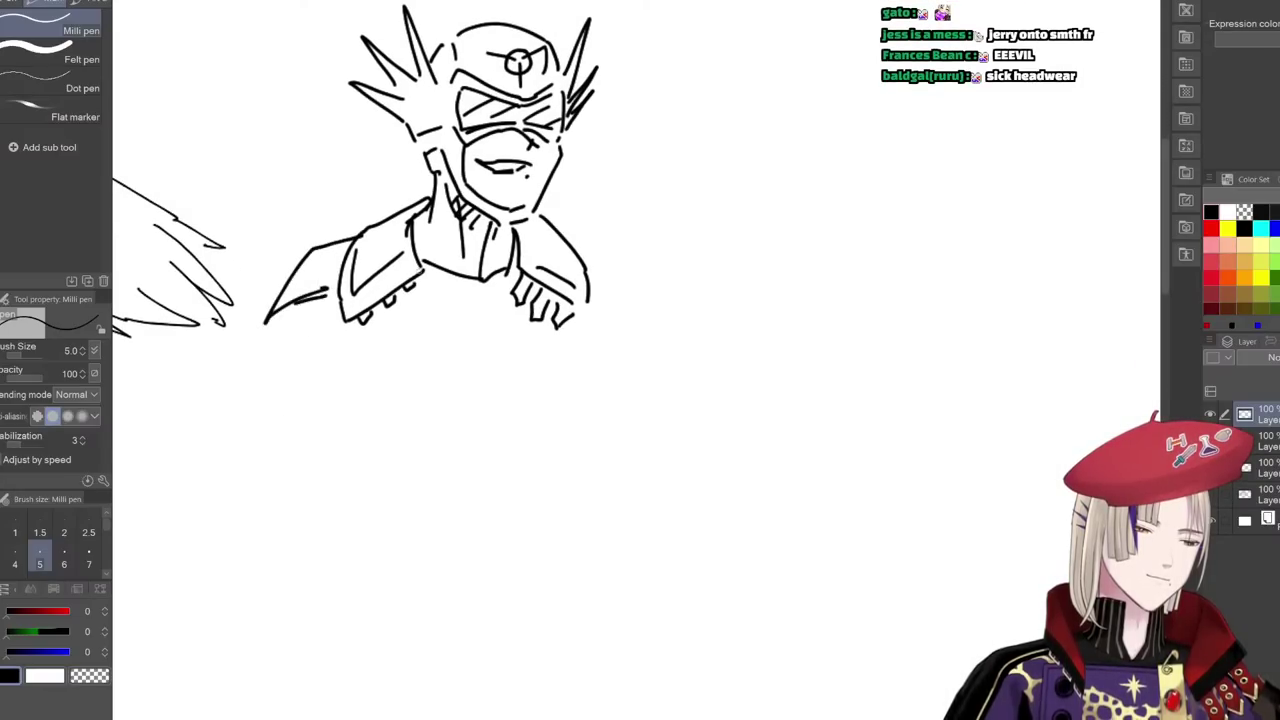
pyautogui.moveTo(598, 270); pyautogui.dragTo(622, 320)
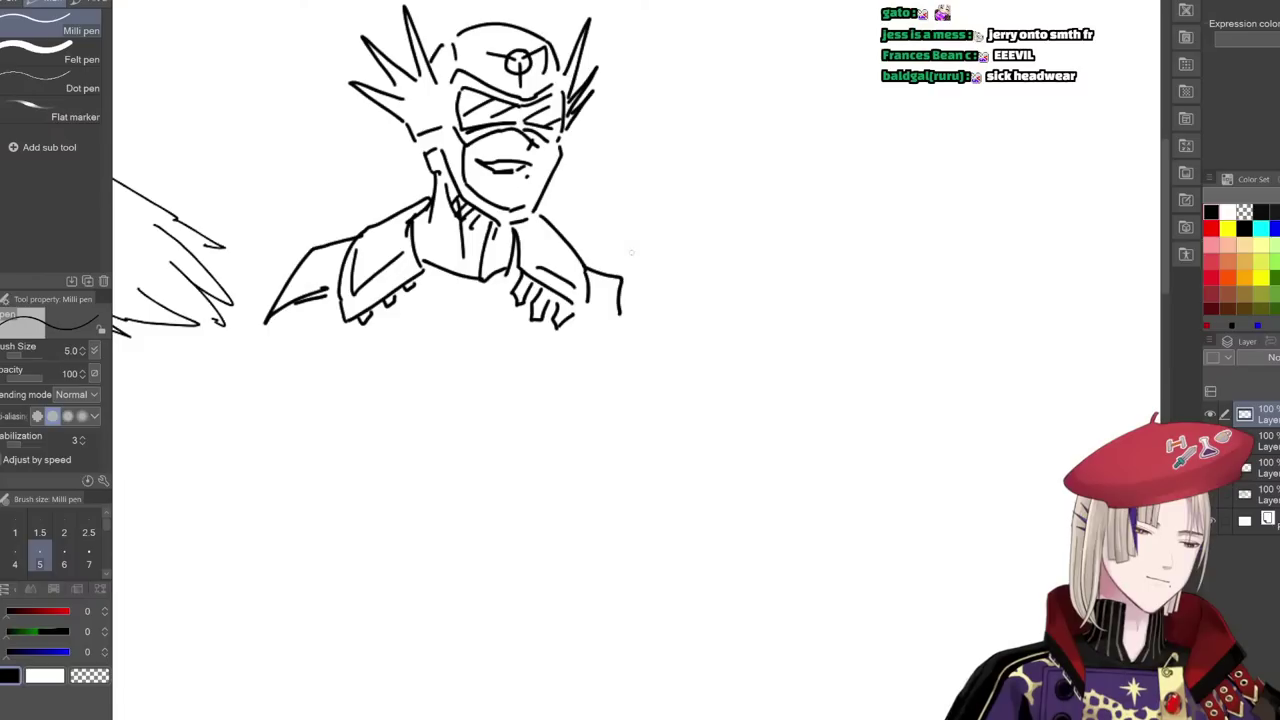
pyautogui.hotkey('ctrl', 'z')
pyautogui.moveTo(584, 262); pyautogui.dragTo(628, 322)
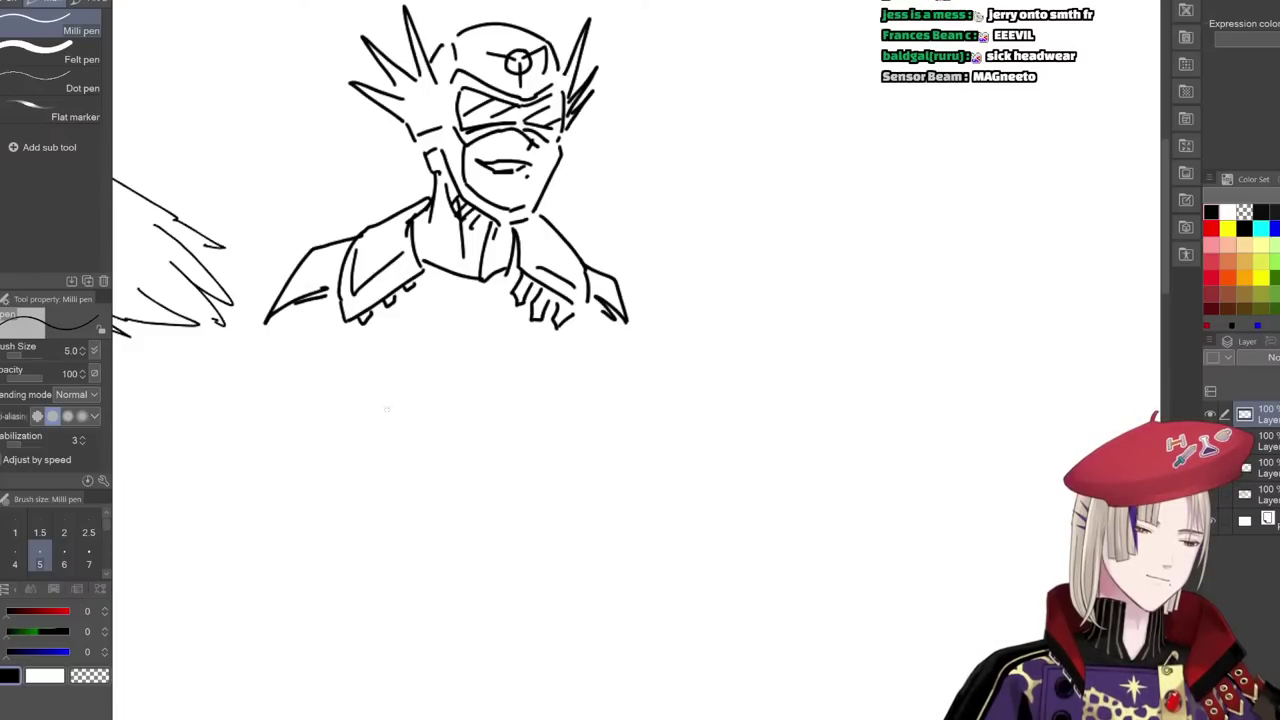
# - Letter MAG in large outlined block capitals across the second character's chest
pyautogui.moveTo(366, 441)
pyautogui.mouseDown()
pyautogui.moveTo(417, 417)
pyautogui.moveTo(529, 429)
pyautogui.moveTo(606, 409)
pyautogui.moveTo(467, 432)
pyautogui.moveTo(506, 434)
pyautogui.moveTo(543, 457)
pyautogui.moveTo(592, 438)
pyautogui.mouseUp()
pyautogui.scroll(-1, 390, 414)
pyautogui.moveTo(603, 363)
pyautogui.mouseDown()
pyautogui.moveTo(545, 431)
pyautogui.moveTo(491, 403)
pyautogui.moveTo(434, 484)
pyautogui.moveTo(513, 393)
pyautogui.mouseUp()
pyautogui.scroll(5, 491, 403)
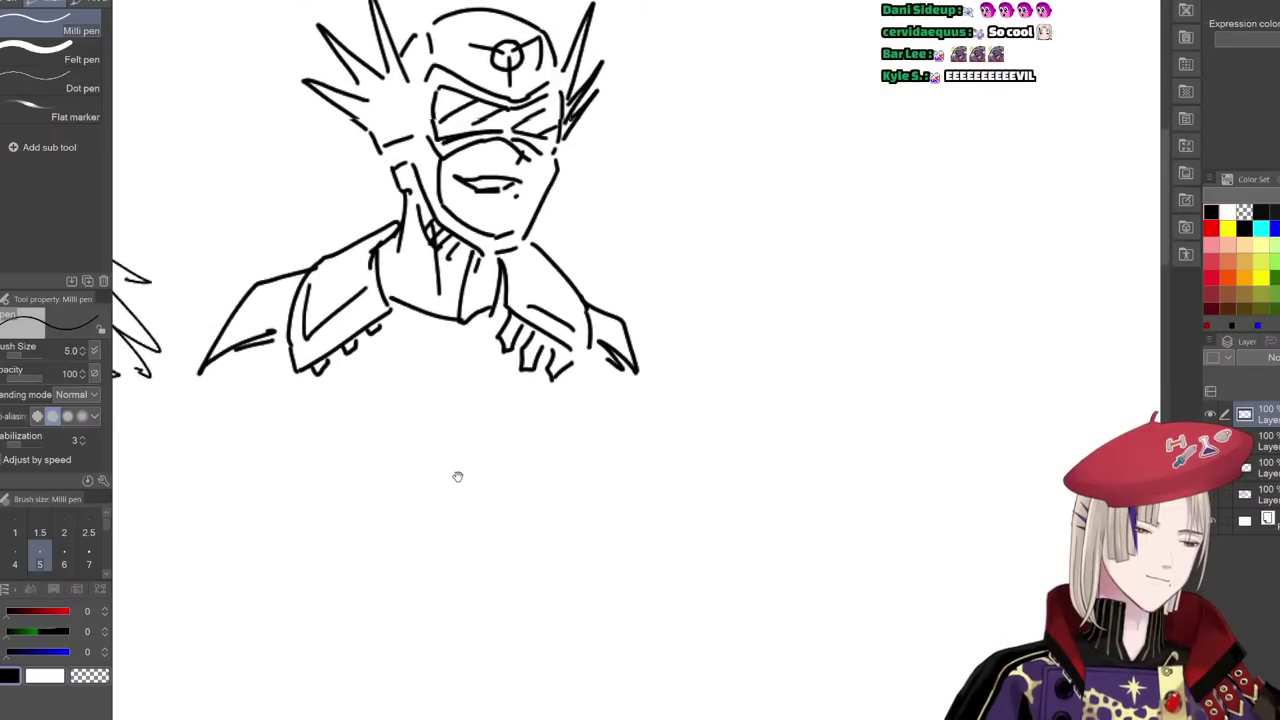
pyautogui.moveTo(457, 474); pyautogui.dragTo(486, 409)
pyautogui.moveTo(360, 318)
pyautogui.mouseDown()
pyautogui.moveTo(416, 326)
pyautogui.moveTo(432, 388)
pyautogui.mouseUp()
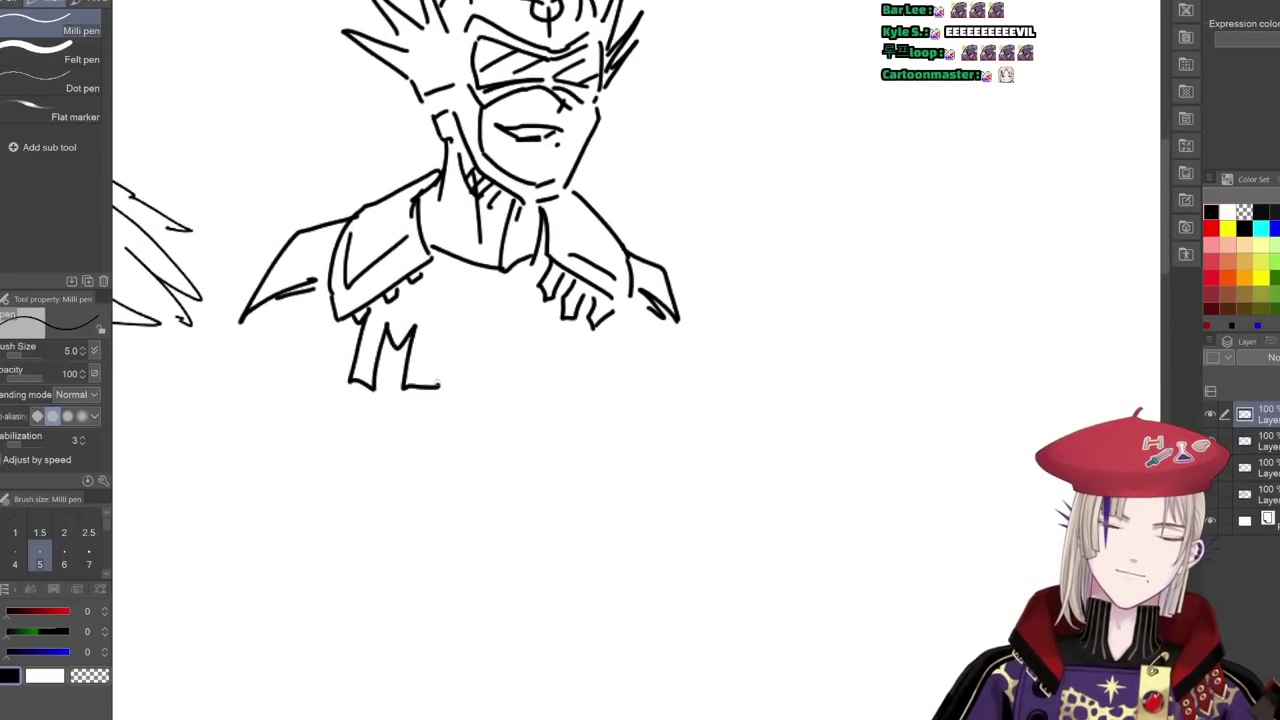
pyautogui.moveTo(455, 295)
pyautogui.mouseDown()
pyautogui.moveTo(440, 386)
pyautogui.moveTo(503, 381)
pyautogui.moveTo(462, 298)
pyautogui.mouseUp()
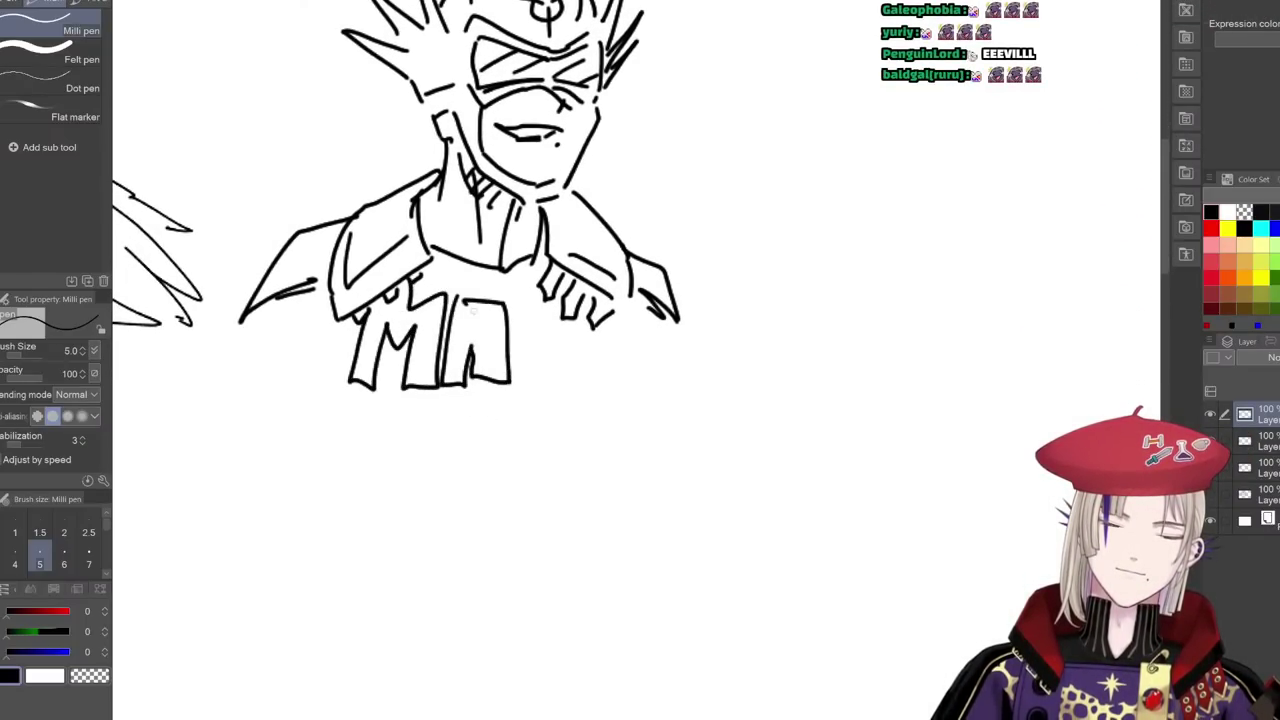
pyautogui.moveTo(552, 298)
pyautogui.mouseDown()
pyautogui.moveTo(578, 384)
pyautogui.moveTo(541, 325)
pyautogui.moveTo(587, 314)
pyautogui.mouseUp()
# - Outline the chest's sides and lower edge around the lettering, and add angular rib strokes beneath it
pyautogui.moveTo(327, 338)
pyautogui.mouseDown()
pyautogui.moveTo(356, 408)
pyautogui.moveTo(568, 414)
pyautogui.mouseUp()
pyautogui.moveTo(620, 334); pyautogui.dragTo(588, 410)
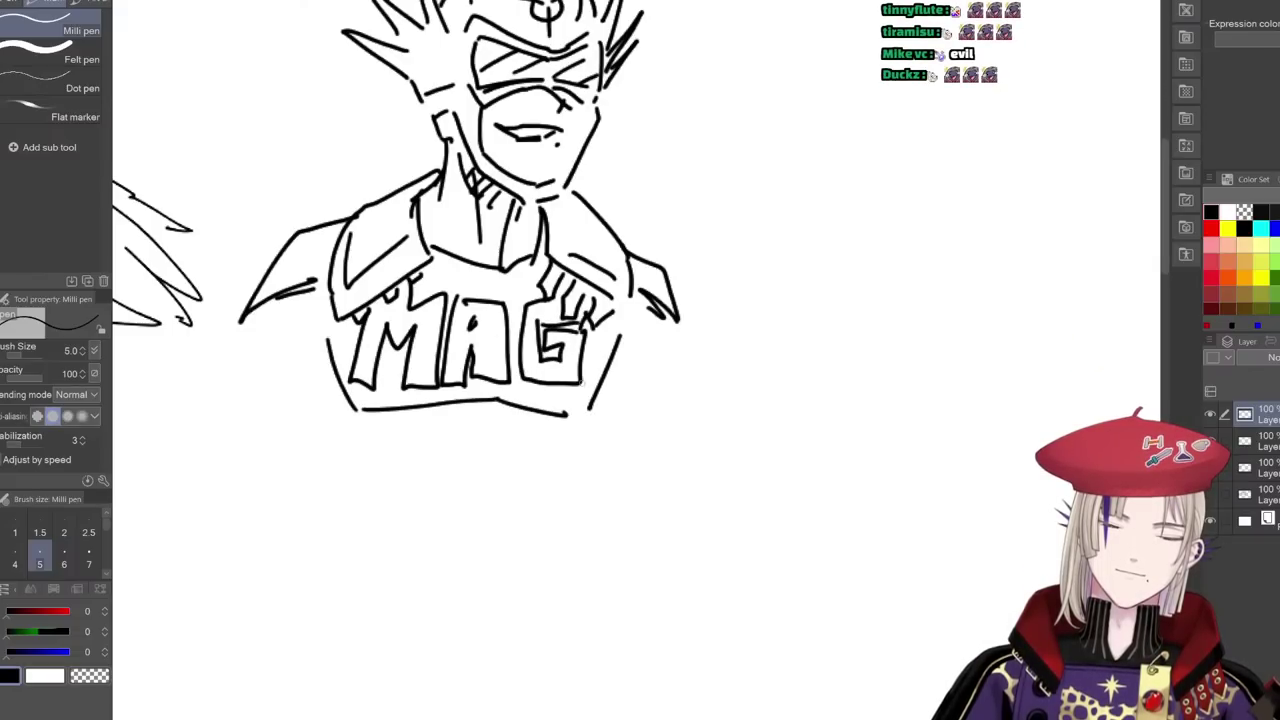
pyautogui.moveTo(330, 392); pyautogui.dragTo(361, 446)
pyautogui.moveTo(372, 419)
pyautogui.mouseDown()
pyautogui.moveTo(385, 435)
pyautogui.moveTo(376, 453)
pyautogui.mouseUp()
pyautogui.moveTo(432, 417); pyautogui.dragTo(383, 458)
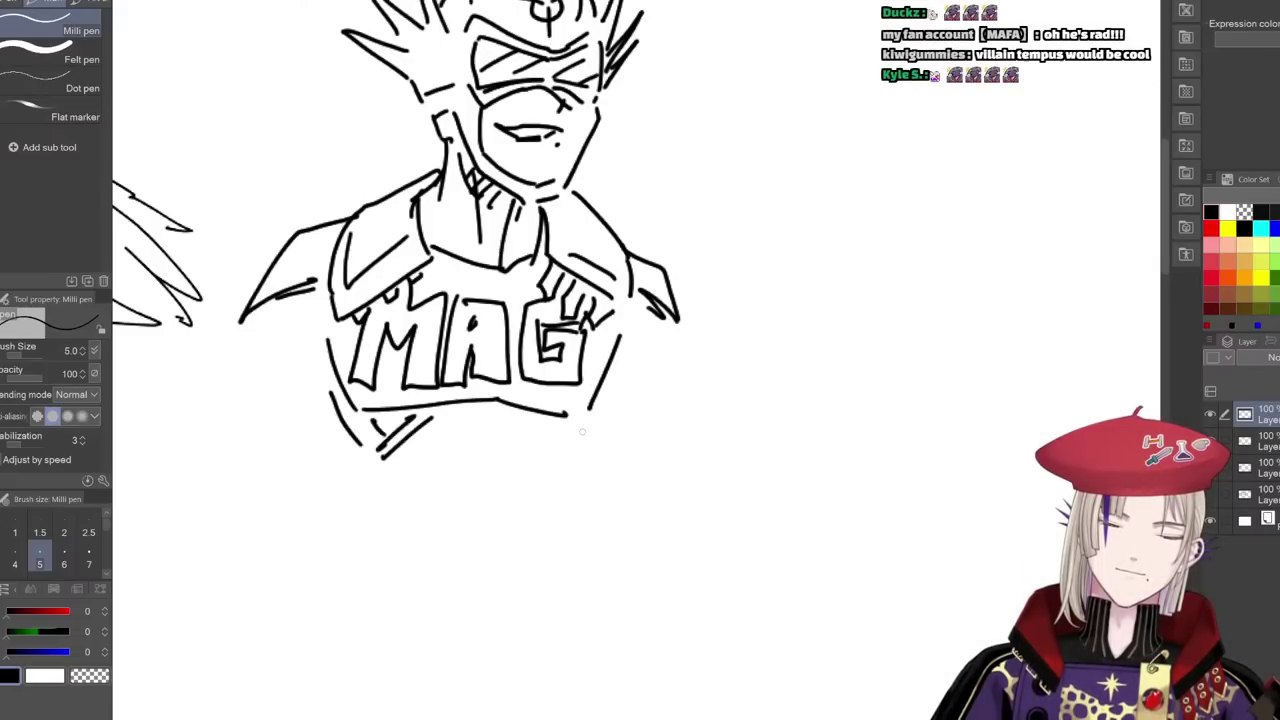
pyautogui.moveTo(598, 409); pyautogui.dragTo(577, 459)
pyautogui.moveTo(570, 421); pyautogui.dragTo(571, 462)
# - Draw the tapering waist sides and fill the abdomen with slanted vertical lines and a zigzag
pyautogui.moveTo(380, 460); pyautogui.dragTo(395, 538)
pyautogui.moveTo(568, 468); pyautogui.dragTo(545, 537)
pyautogui.moveTo(488, 420); pyautogui.dragTo(472, 540)
pyautogui.moveTo(448, 456)
pyautogui.mouseDown()
pyautogui.moveTo(512, 450)
pyautogui.moveTo(514, 484)
pyautogui.mouseUp()
pyautogui.moveTo(448, 418); pyautogui.dragTo(428, 540)
pyautogui.moveTo(532, 428)
pyautogui.mouseDown()
pyautogui.moveTo(515, 525)
pyautogui.moveTo(550, 552)
pyautogui.moveTo(418, 572)
pyautogui.moveTo(425, 620)
pyautogui.moveTo(510, 612)
pyautogui.moveTo(505, 552)
pyautogui.moveTo(478, 598)
pyautogui.moveTo(474, 568)
pyautogui.mouseUp()
# - Draw an ornate wavy-edged belt buckle with a round centre, and add curved belt sections on both sides
pyautogui.moveTo(461, 579); pyautogui.dragTo(472, 590)
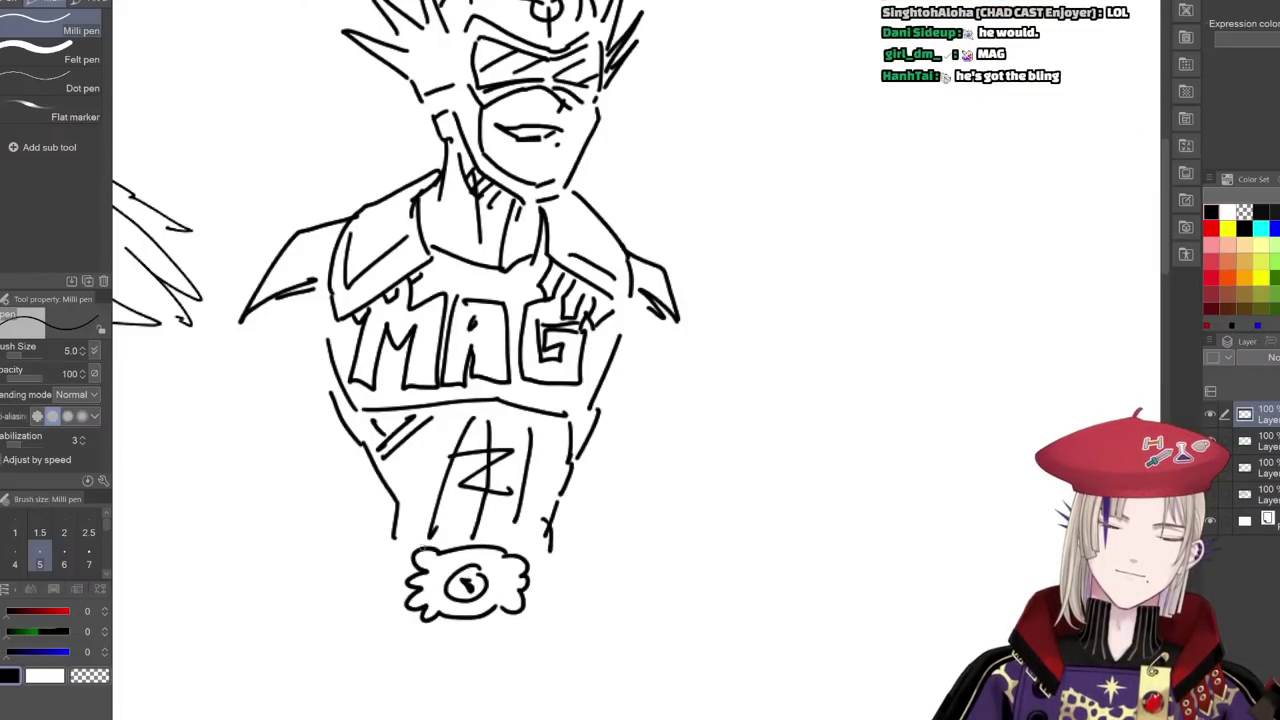
pyautogui.moveTo(388, 537); pyautogui.dragTo(426, 549)
pyautogui.moveTo(388, 537)
pyautogui.mouseDown()
pyautogui.moveTo(378, 590)
pyautogui.moveTo(390, 604)
pyautogui.mouseUp()
pyautogui.moveTo(394, 552); pyautogui.dragTo(386, 598)
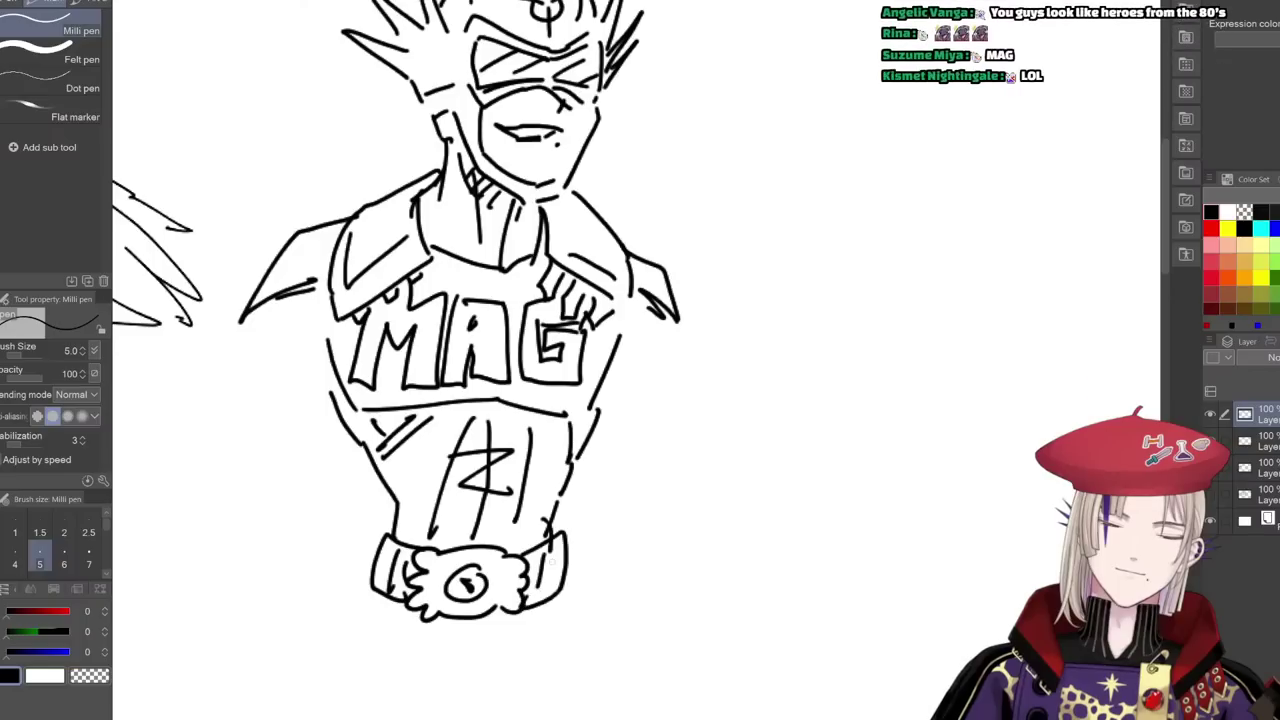
pyautogui.moveTo(552, 558); pyautogui.dragTo(546, 592)
# - Draw the near upper arm and the main outline of a large forearm gauntlet with a pointed elbow
pyautogui.moveTo(530, 511); pyautogui.dragTo(587, 501)
pyautogui.moveTo(434, 495); pyautogui.dragTo(528, 454)
pyautogui.moveTo(410, 255); pyautogui.dragTo(357, 341)
pyautogui.moveTo(506, 528); pyautogui.dragTo(498, 545)
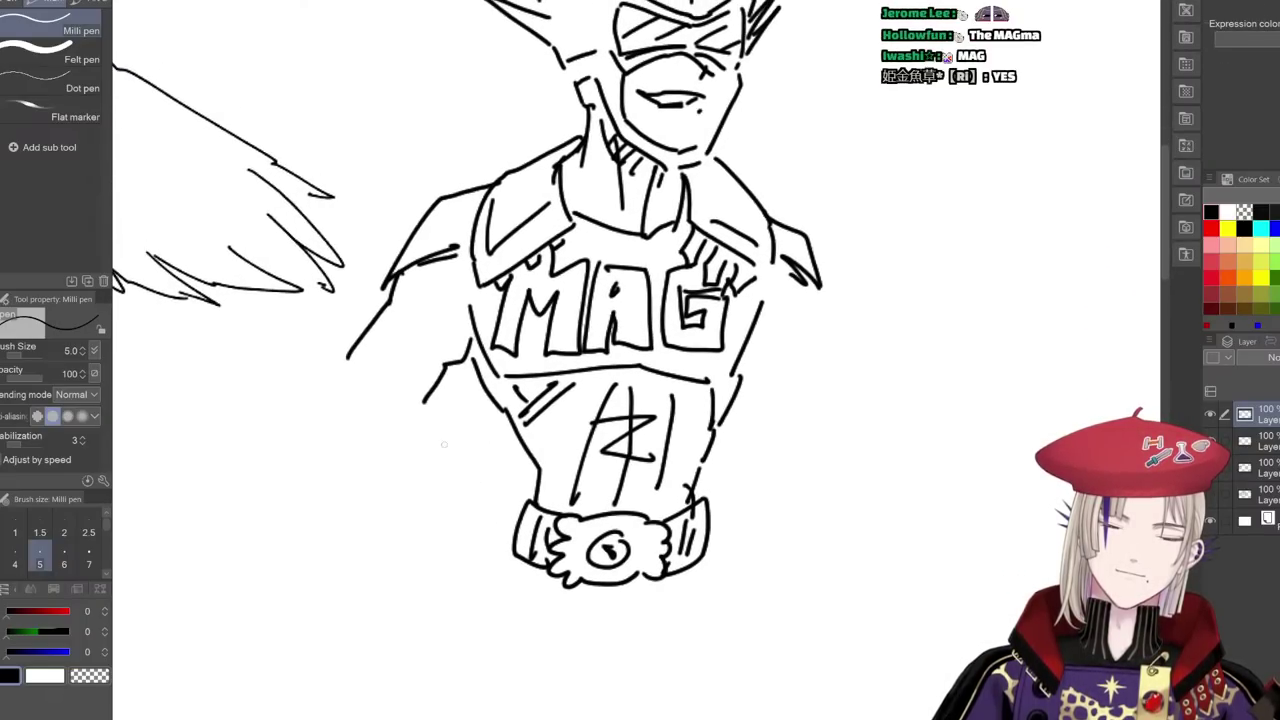
pyautogui.moveTo(428, 432)
pyautogui.mouseDown()
pyautogui.moveTo(370, 367)
pyautogui.moveTo(346, 305)
pyautogui.moveTo(337, 311)
pyautogui.moveTo(268, 440)
pyautogui.moveTo(287, 471)
pyautogui.moveTo(370, 411)
pyautogui.moveTo(400, 464)
pyautogui.mouseUp()
pyautogui.moveTo(436, 508); pyautogui.dragTo(466, 397)
pyautogui.moveTo(455, 325)
pyautogui.mouseDown()
pyautogui.moveTo(446, 386)
pyautogui.moveTo(341, 515)
pyautogui.mouseUp()
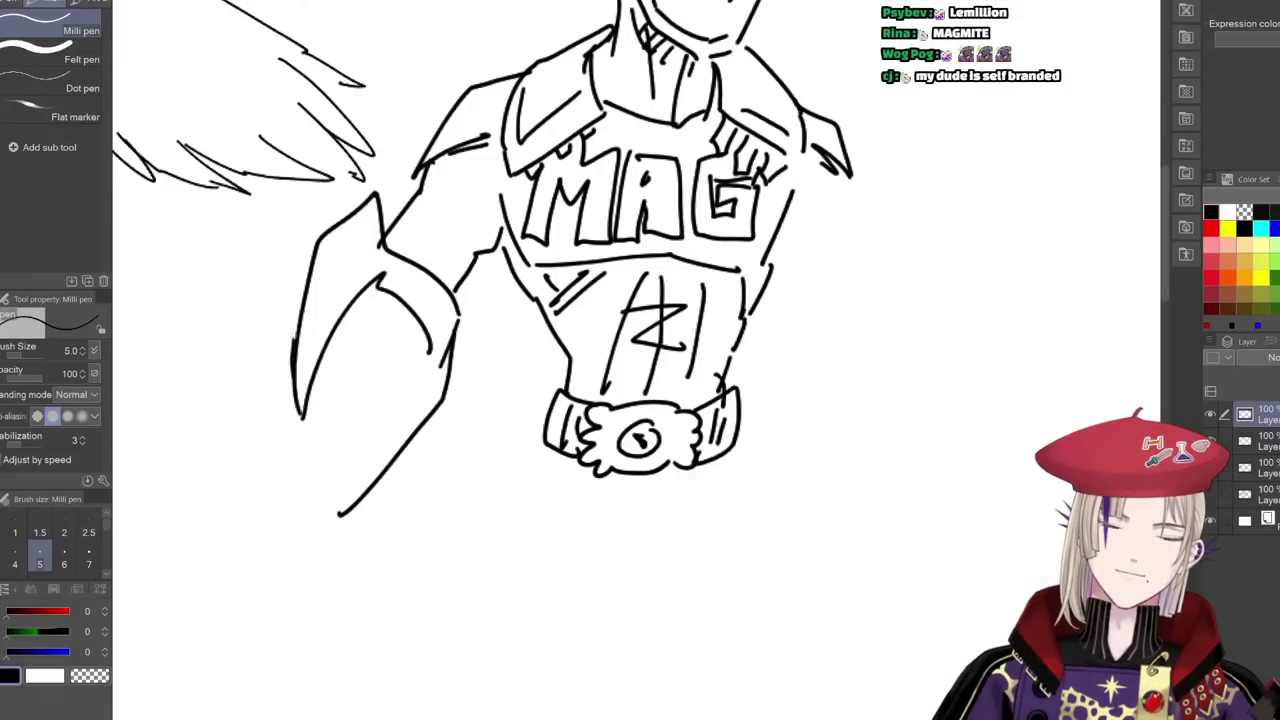
# - Finish the near gauntlet with narrow pointed strips and a cuff, and place a circle enclosing a small triangle below it
pyautogui.moveTo(296, 310)
pyautogui.mouseDown()
pyautogui.moveTo(272, 488)
pyautogui.moveTo(350, 510)
pyautogui.mouseUp()
pyautogui.moveTo(272, 472)
pyautogui.mouseDown()
pyautogui.moveTo(352, 506)
pyautogui.moveTo(430, 415)
pyautogui.moveTo(424, 439)
pyautogui.mouseUp()
pyautogui.moveTo(406, 246); pyautogui.dragTo(376, 412)
pyautogui.moveTo(355, 305)
pyautogui.mouseDown()
pyautogui.moveTo(340, 405)
pyautogui.moveTo(350, 464)
pyautogui.mouseUp()
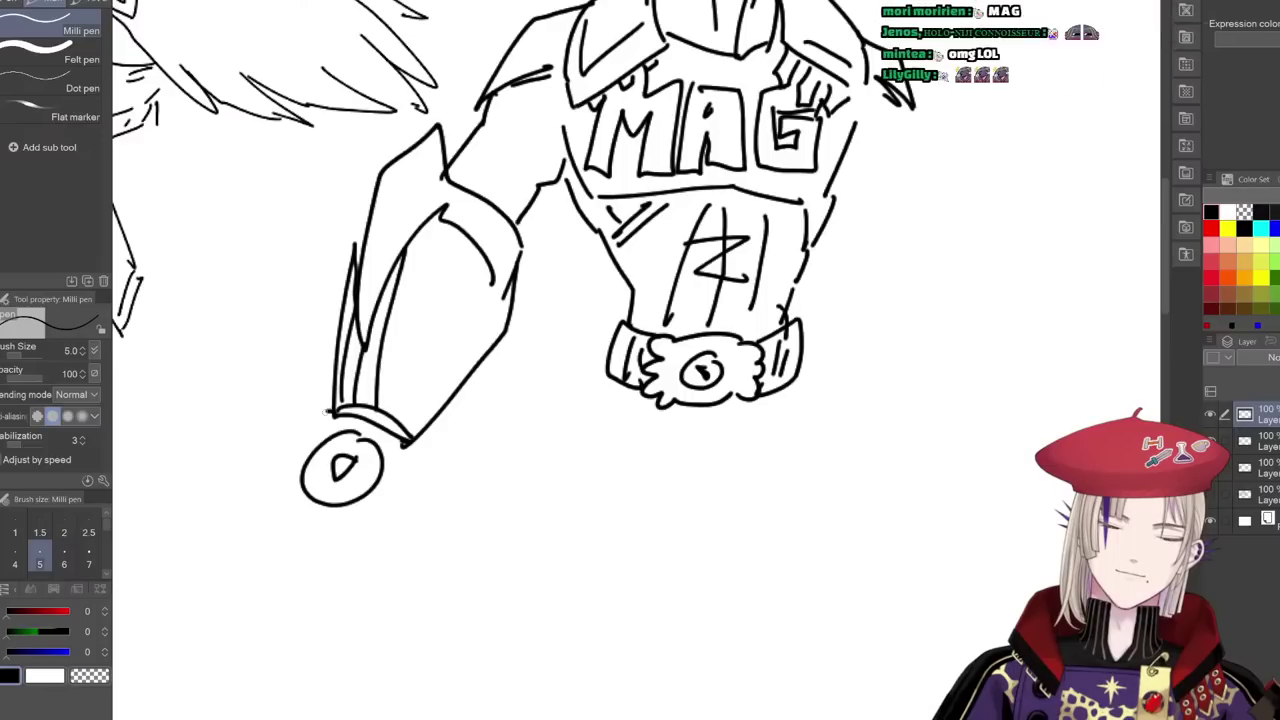
# - Draw the near hand as a clenched fist around the circular emblem, with thumb and separated fingers
pyautogui.moveTo(330, 412)
pyautogui.mouseDown()
pyautogui.moveTo(378, 540)
pyautogui.moveTo(408, 452)
pyautogui.moveTo(442, 546)
pyautogui.mouseUp()
pyautogui.moveTo(406, 504)
pyautogui.mouseDown()
pyautogui.moveTo(414, 566)
pyautogui.moveTo(358, 578)
pyautogui.mouseUp()
pyautogui.moveTo(272, 514)
pyautogui.mouseDown()
pyautogui.moveTo(271, 542)
pyautogui.moveTo(306, 561)
pyautogui.mouseUp()
pyautogui.moveTo(292, 528)
pyautogui.mouseDown()
pyautogui.moveTo(300, 566)
pyautogui.moveTo(326, 574)
pyautogui.mouseUp()
pyautogui.moveTo(346, 546); pyautogui.dragTo(351, 576)
pyautogui.moveTo(304, 566); pyautogui.dragTo(371, 580)
# - Draw the far upper arm and begin its gauntlet with a curved elbow opening, pointed upper fin and inner forearm edge
pyautogui.moveTo(696, 514); pyautogui.dragTo(562, 587)
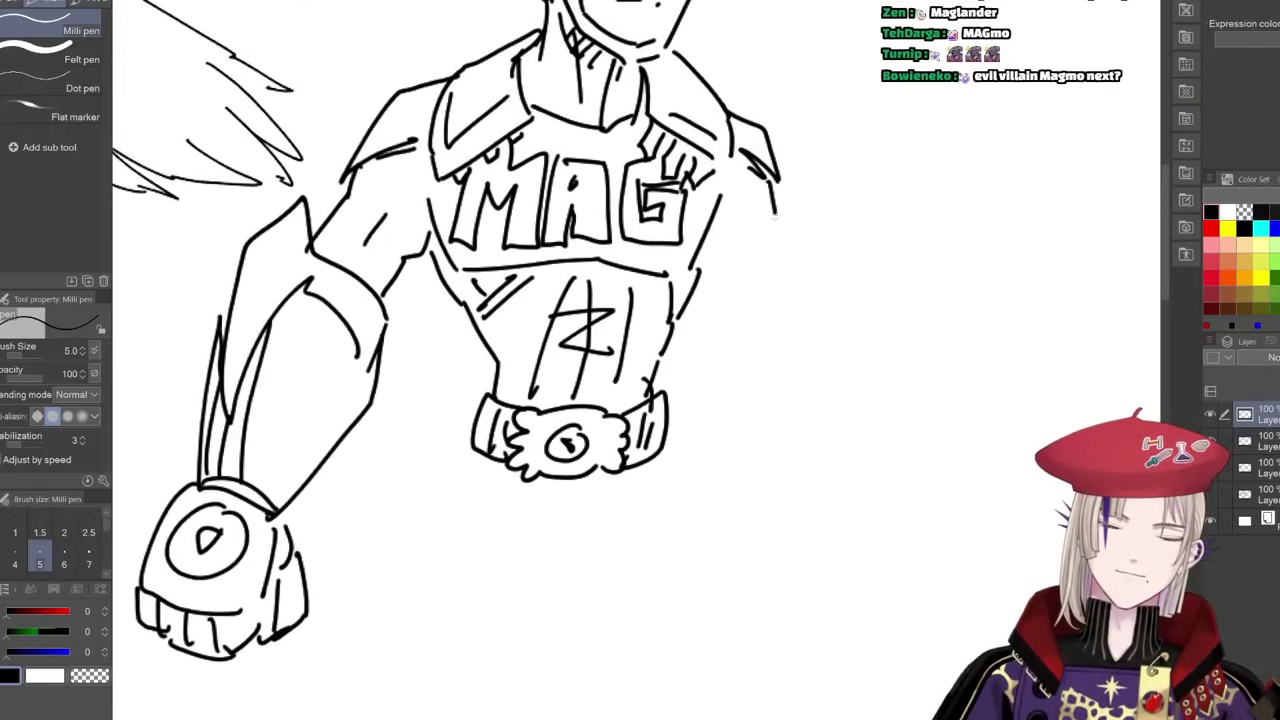
pyautogui.moveTo(778, 242); pyautogui.dragTo(784, 280)
pyautogui.scroll(-2, 828, 381)
pyautogui.moveTo(828, 381); pyautogui.dragTo(774, 419)
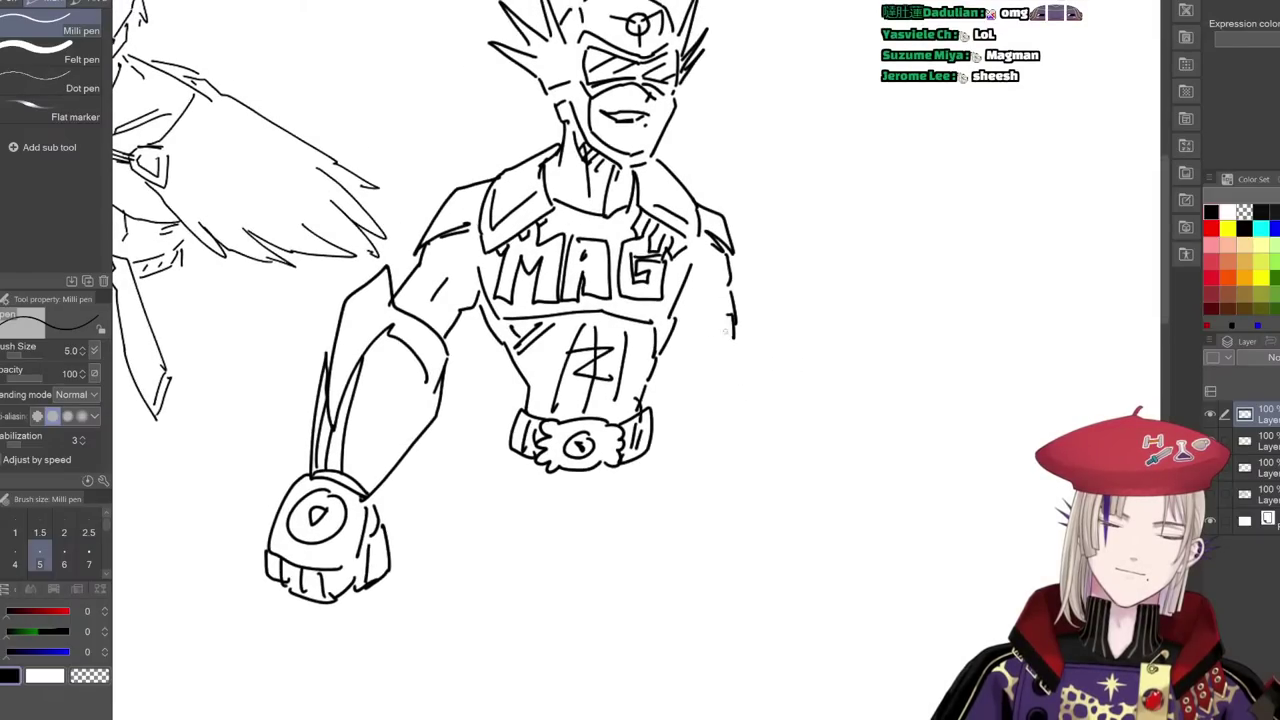
pyautogui.moveTo(742, 338); pyautogui.dragTo(712, 388)
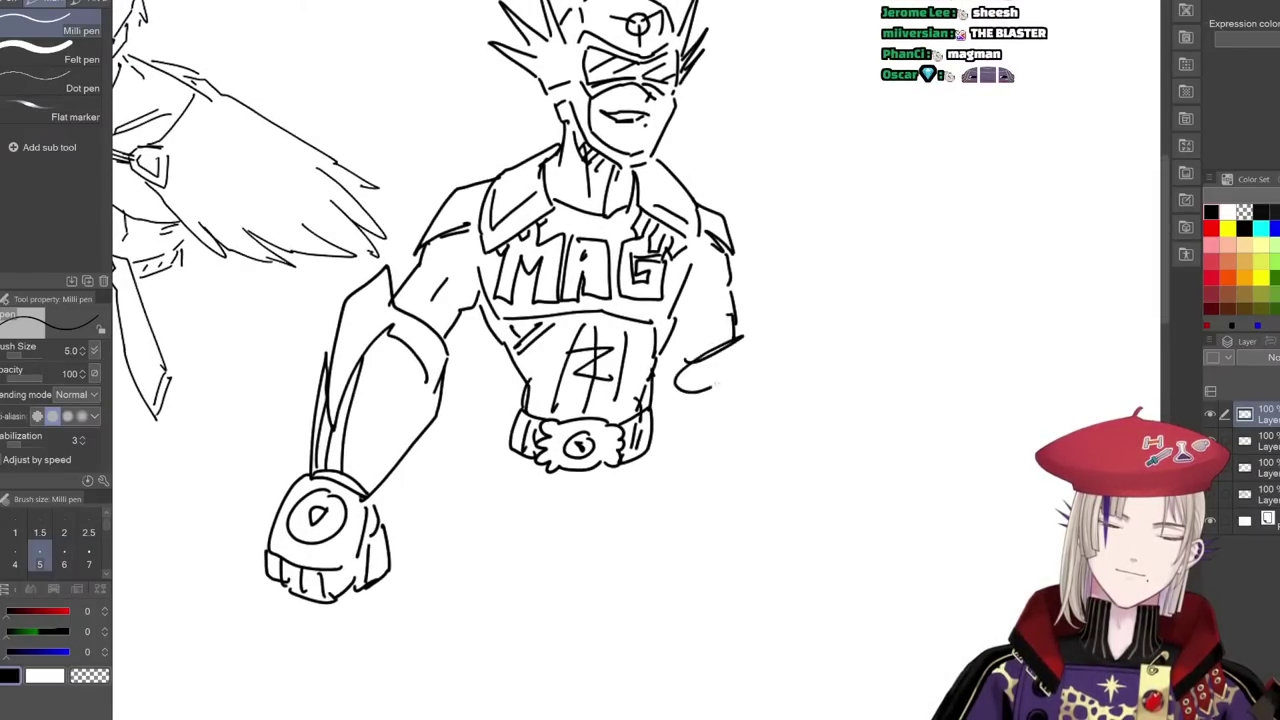
pyautogui.moveTo(753, 266); pyautogui.dragTo(766, 382)
pyautogui.moveTo(671, 407); pyautogui.dragTo(716, 499)
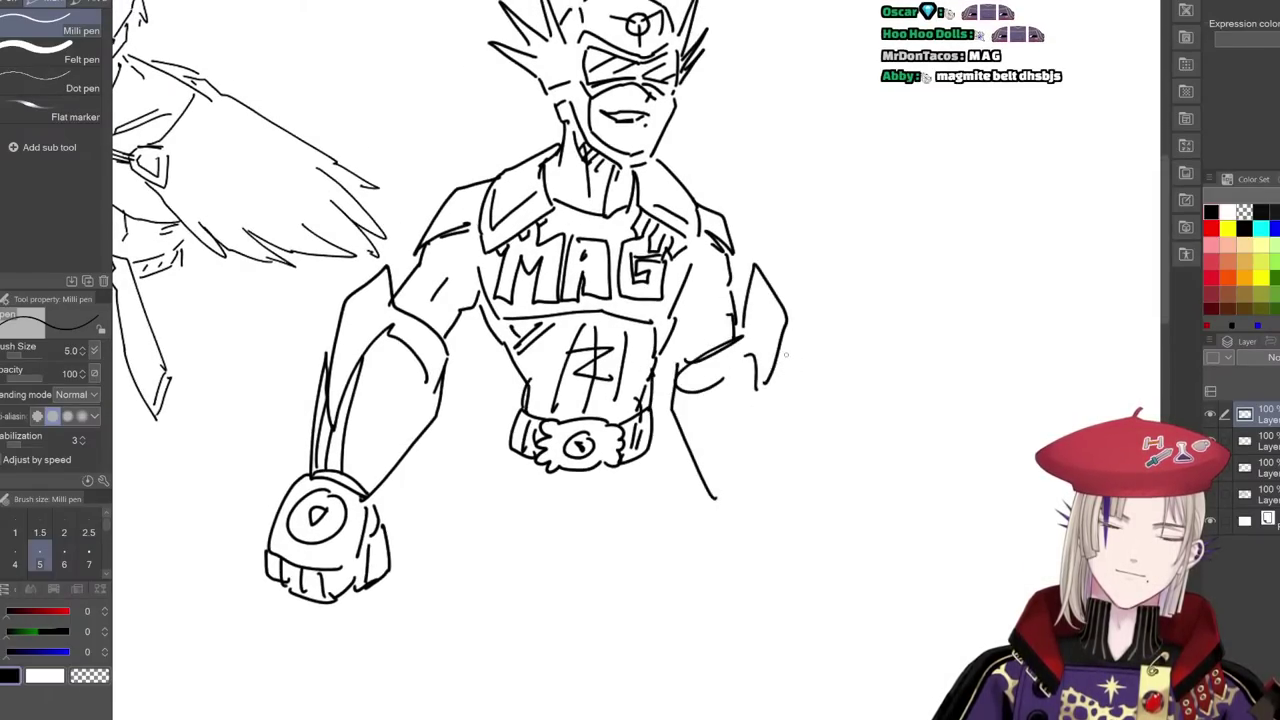
# - Close the far gauntlet with its outer edge and cuff, and draw the clenched fist below it
pyautogui.moveTo(785, 352); pyautogui.dragTo(772, 476)
pyautogui.moveTo(716, 500)
pyautogui.mouseDown()
pyautogui.moveTo(786, 496)
pyautogui.moveTo(739, 569)
pyautogui.mouseUp()
pyautogui.moveTo(748, 535)
pyautogui.mouseDown()
pyautogui.moveTo(720, 543)
pyautogui.moveTo(762, 584)
pyautogui.mouseUp()
pyautogui.moveTo(738, 570)
pyautogui.mouseDown()
pyautogui.moveTo(740, 599)
pyautogui.moveTo(762, 598)
pyautogui.mouseUp()
pyautogui.moveTo(780, 504)
pyautogui.mouseDown()
pyautogui.moveTo(796, 562)
pyautogui.moveTo(763, 602)
pyautogui.mouseUp()
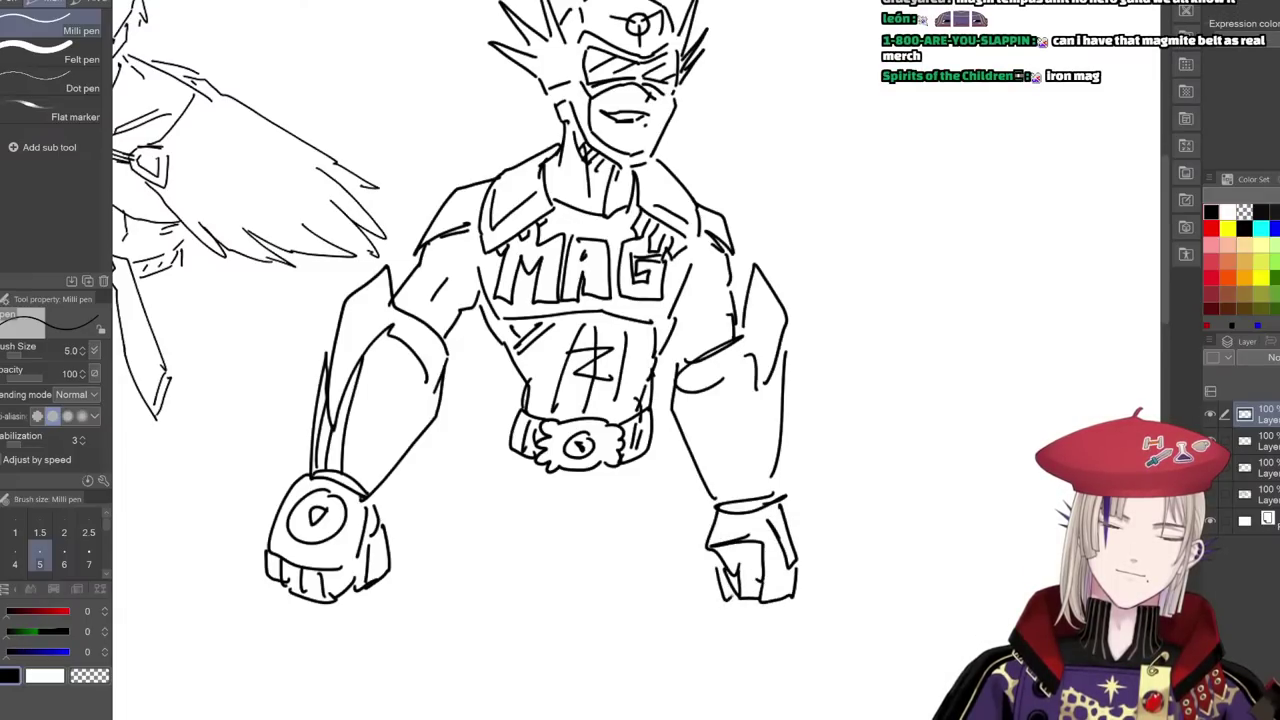
# - Detail the far gauntlet with a lengthwise line and a row of ovals, and the near one with parallel edge lines
pyautogui.moveTo(740, 390); pyautogui.dragTo(748, 498)
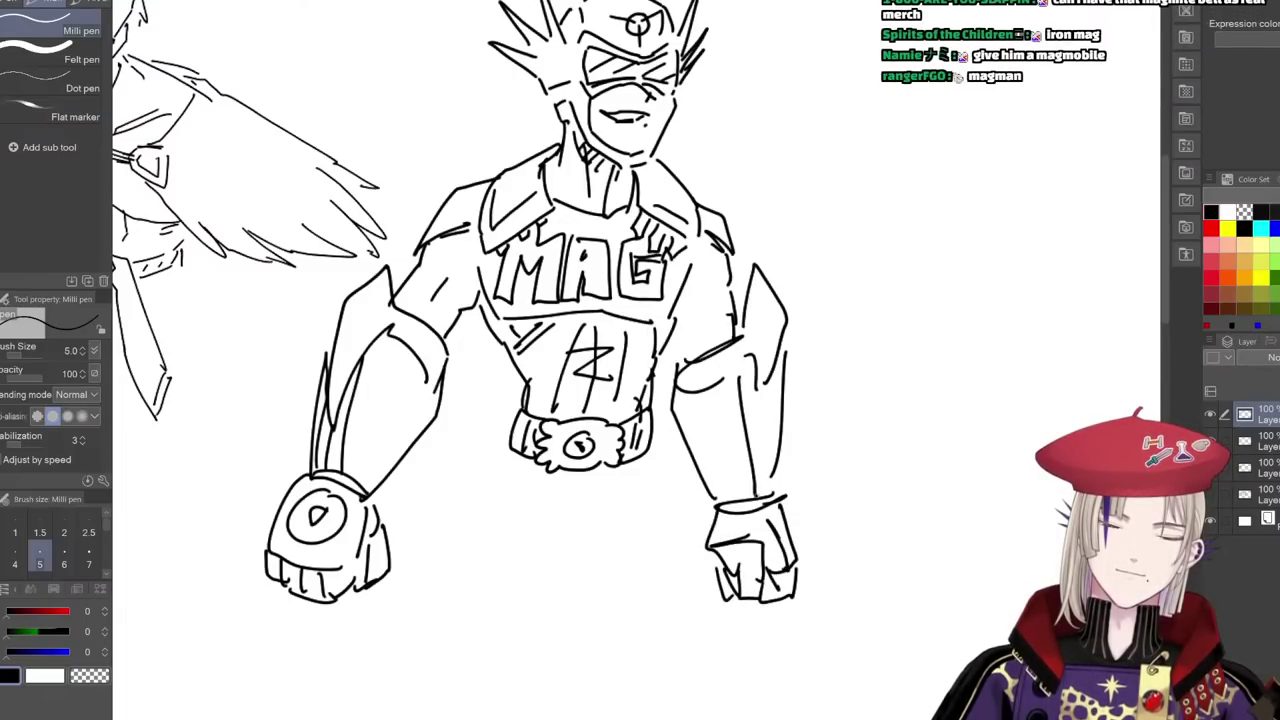
pyautogui.moveTo(706, 416); pyautogui.dragTo(726, 494)
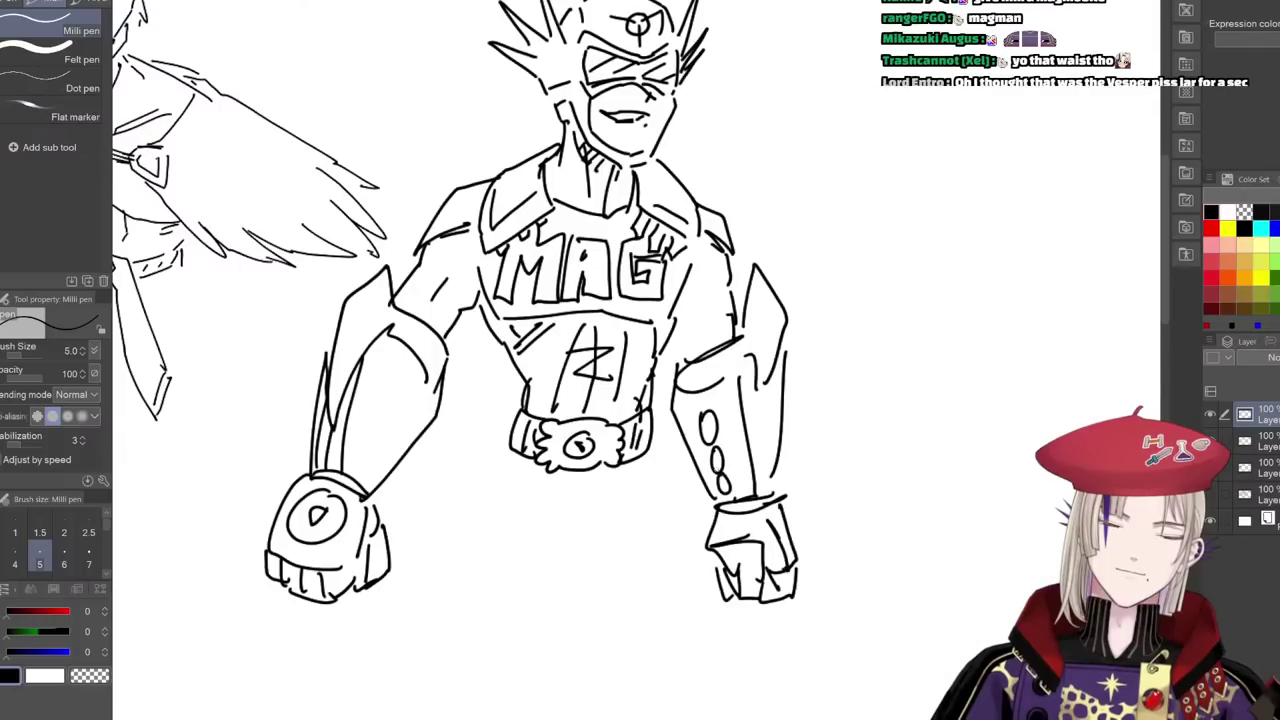
pyautogui.moveTo(426, 388); pyautogui.dragTo(366, 470)
pyautogui.moveTo(432, 400); pyautogui.dragTo(388, 470)
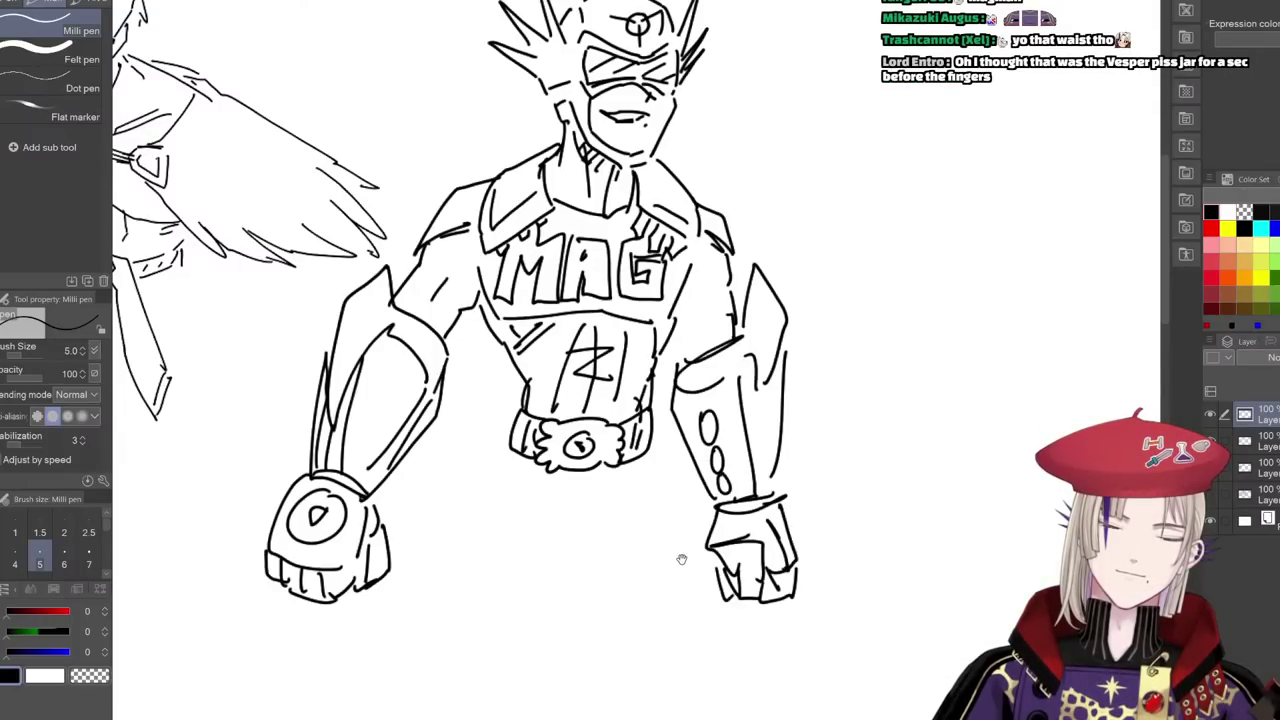
pyautogui.moveTo(682, 559); pyautogui.dragTo(666, 563)
pyautogui.scroll(-3, 668, 551)
pyautogui.scroll(2, 582, 503)
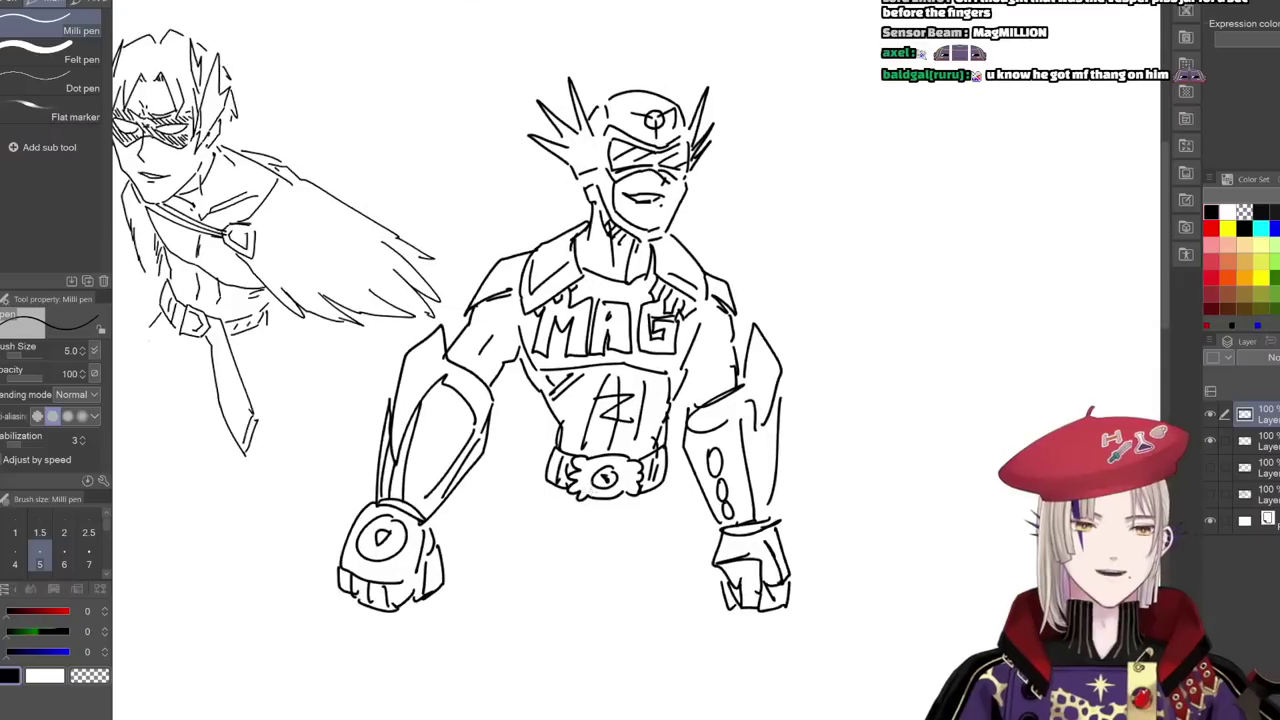
# - Draw the start of both thighs below the MAG hero's belt and vertical cape folds hanging behind his waist
pyautogui.moveTo(547, 479); pyautogui.dragTo(532, 503)
pyautogui.moveTo(666, 462); pyautogui.dragTo(666, 500)
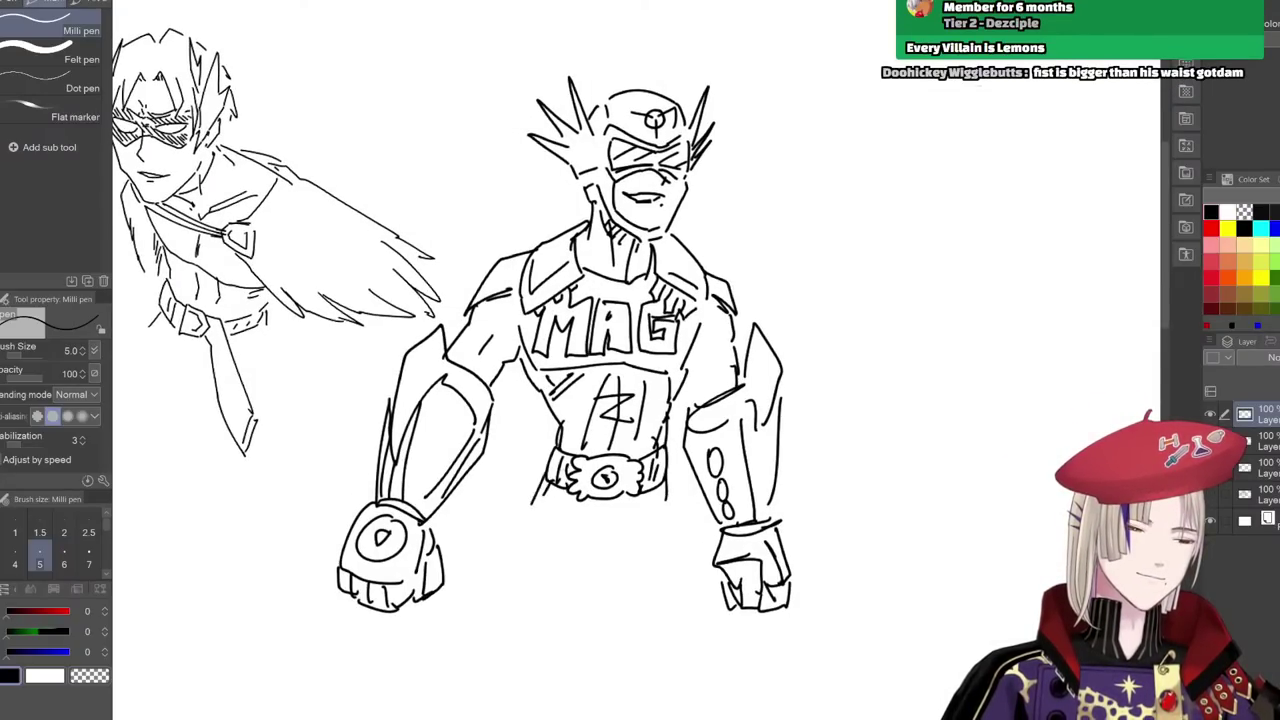
pyautogui.moveTo(519, 376); pyautogui.dragTo(503, 476)
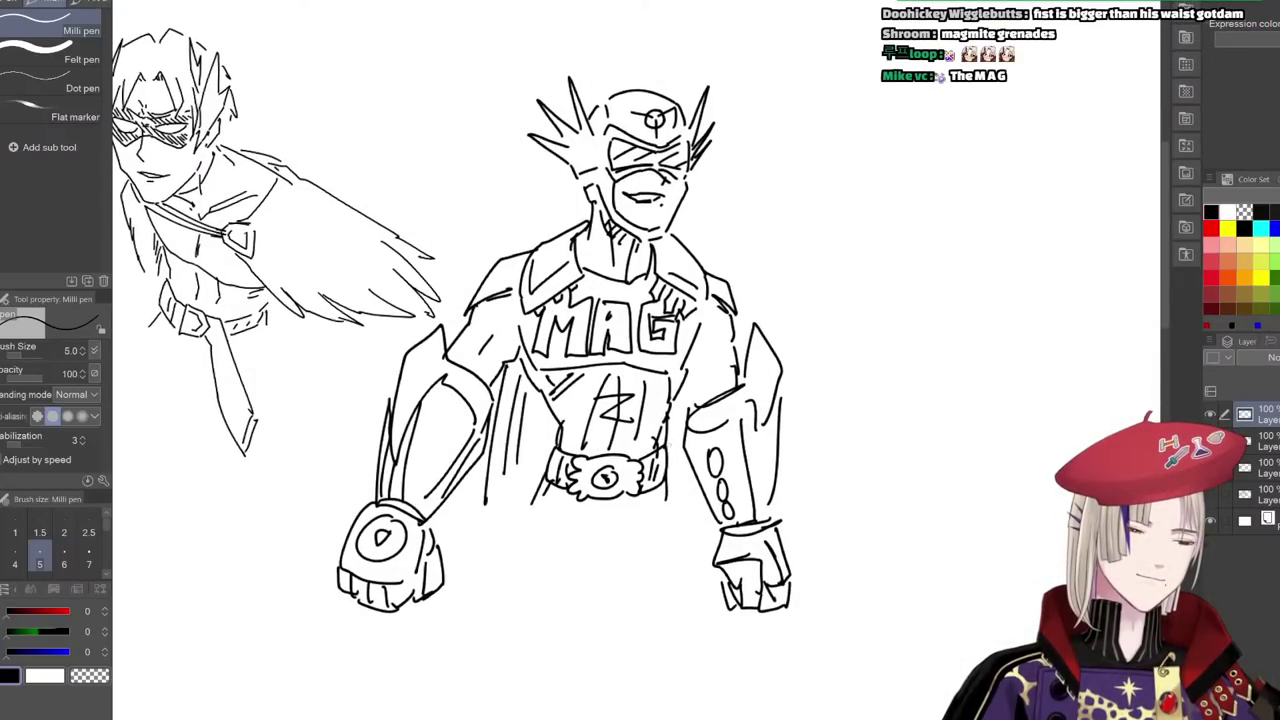
pyautogui.moveTo(714, 525); pyautogui.dragTo(730, 505)
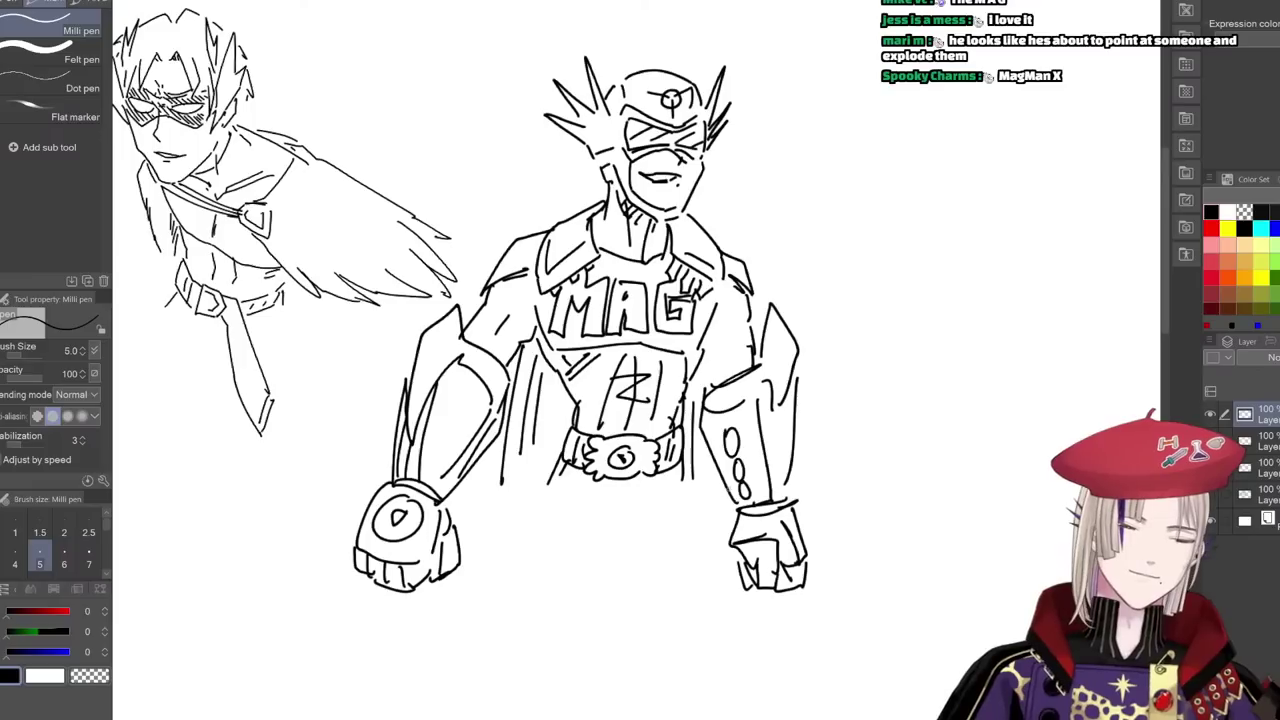
# - Scale down the MAG hero sketch and reposition it beside the caped hero
pyautogui.hotkey('ctrl', 't')
pyautogui.moveTo(807, 594); pyautogui.dragTo(642, 395)
pyautogui.moveTo(589, 314); pyautogui.dragTo(674, 272)
pyautogui.moveTo(745, 343)
pyautogui.mouseDown()
pyautogui.moveTo(768, 313)
pyautogui.moveTo(763, 351)
pyautogui.mouseUp()
pyautogui.click(545, 420)
pyautogui.moveTo(836, 480); pyautogui.dragTo(621, 427)
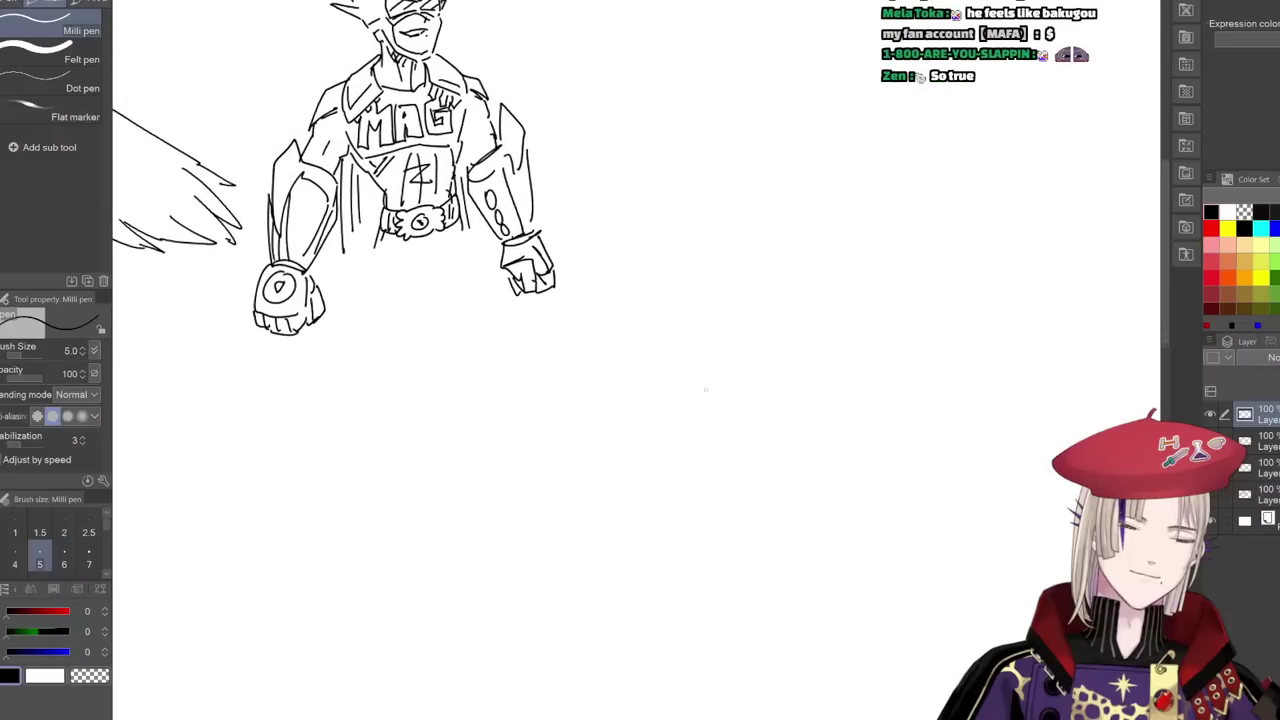
# - Add a new layer above the two hero sketches
pyautogui.hotkey('ctrl', 'shift', 'n')
pyautogui.moveTo(769, 423)
pyautogui.mouseDown()
pyautogui.moveTo(714, 501)
pyautogui.moveTo(980, 543)
pyautogui.mouseUp()
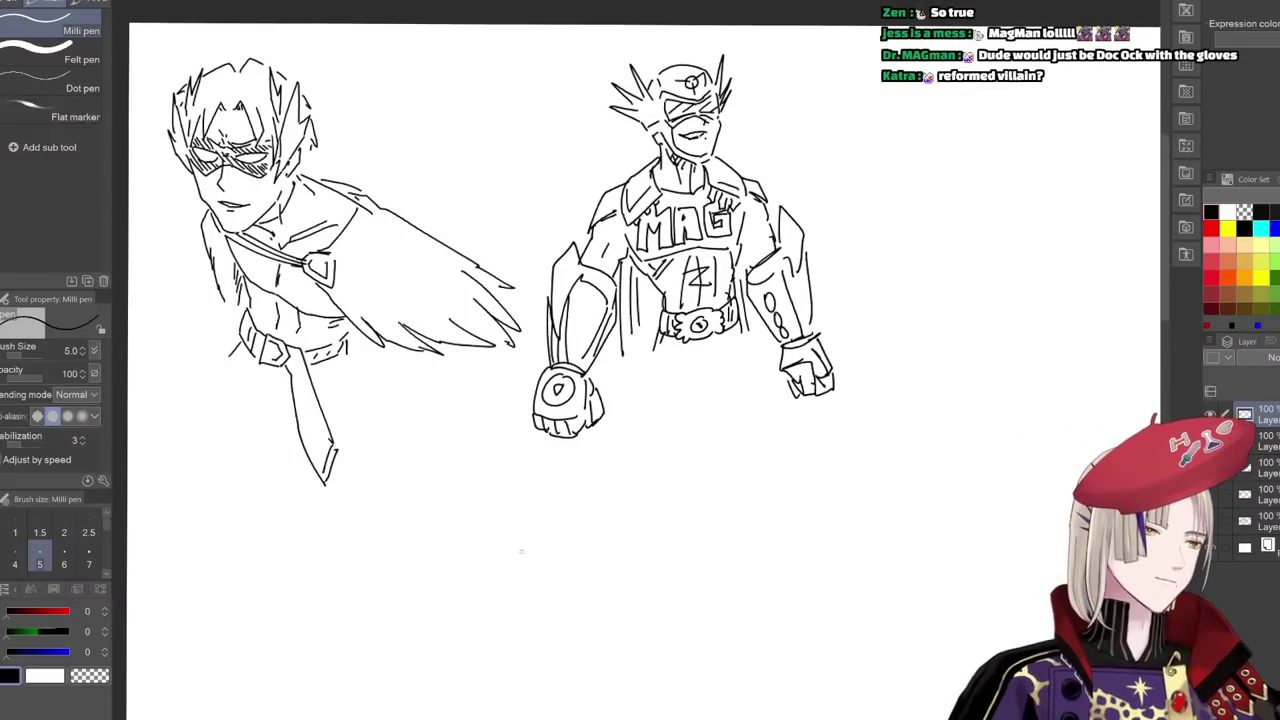
pyautogui.moveTo(611, 546); pyautogui.dragTo(423, 464)
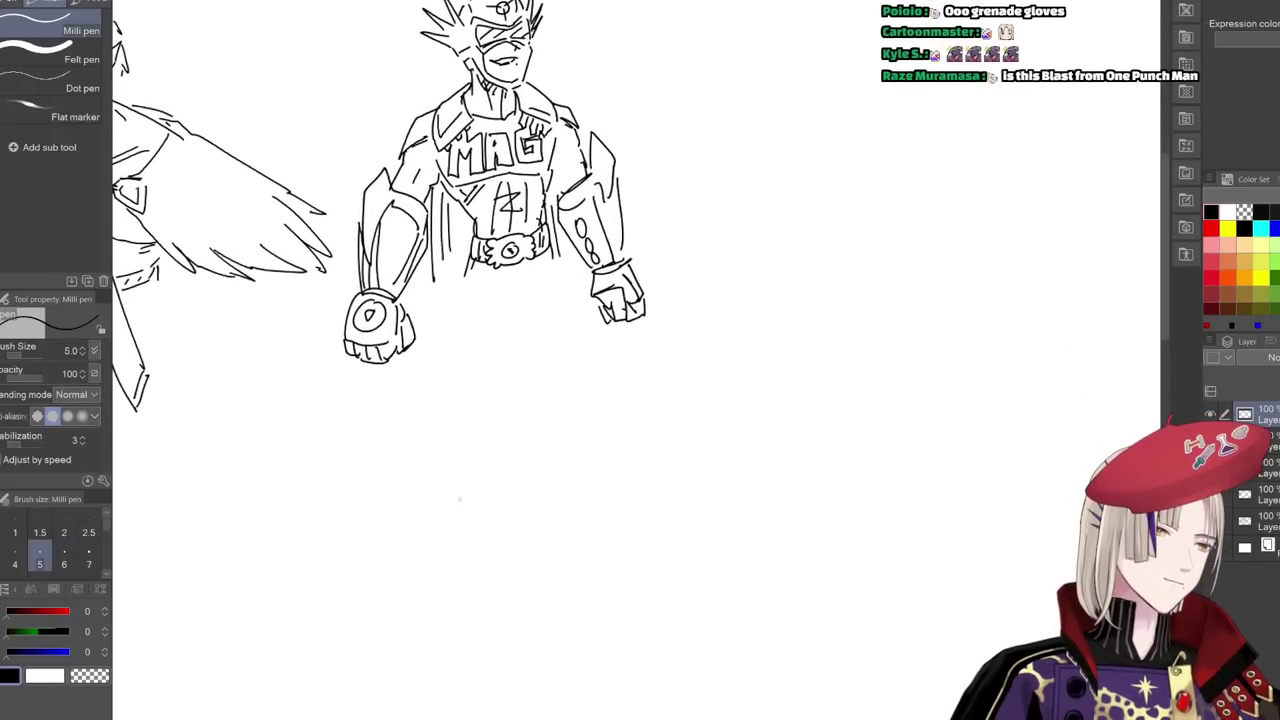
pyautogui.moveTo(527, 534); pyautogui.dragTo(611, 477)
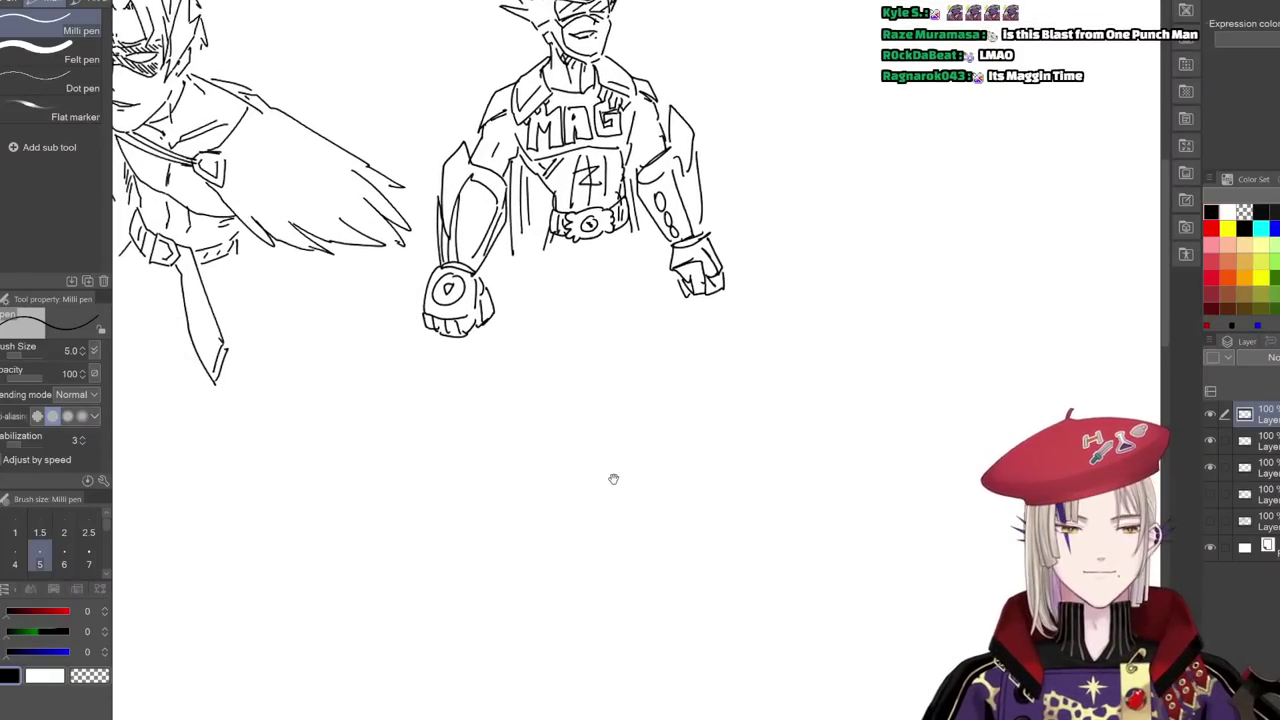
pyautogui.moveTo(480, 586); pyautogui.dragTo(480, 612)
pyautogui.moveTo(499, 559); pyautogui.dragTo(523, 607)
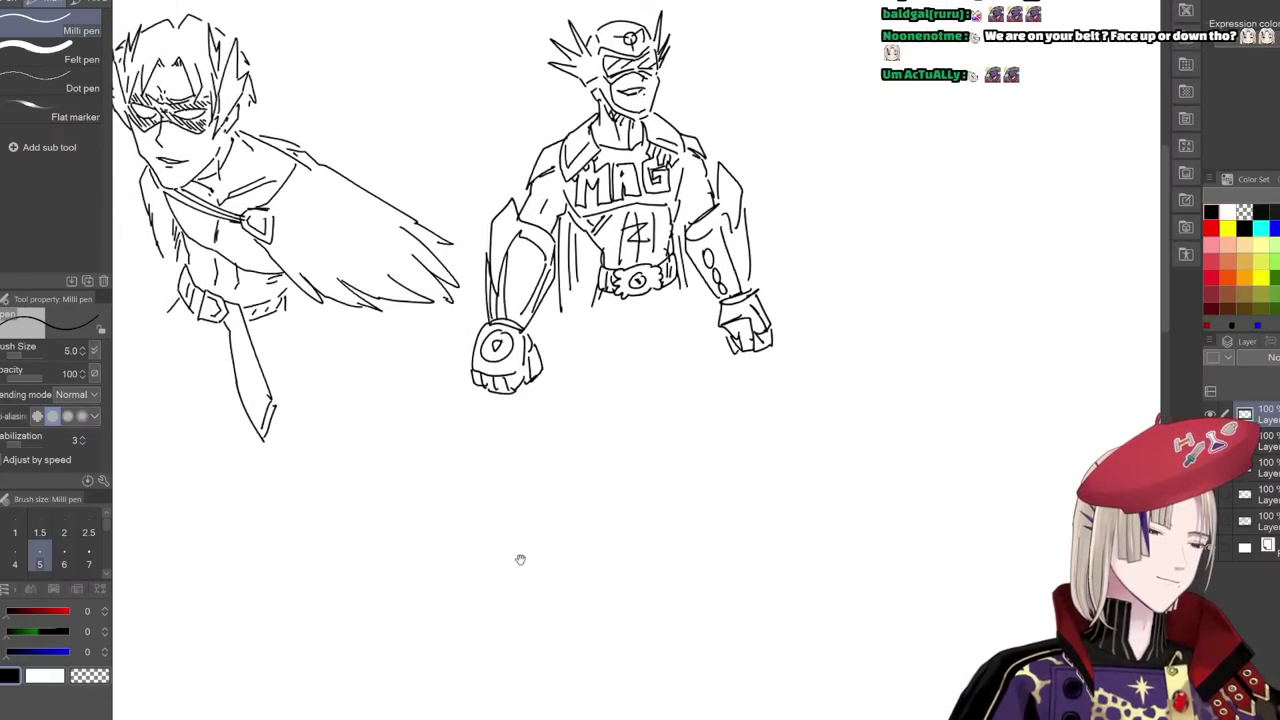
pyautogui.moveTo(520, 560); pyautogui.dragTo(508, 596)
pyautogui.scroll(2, 503, 564)
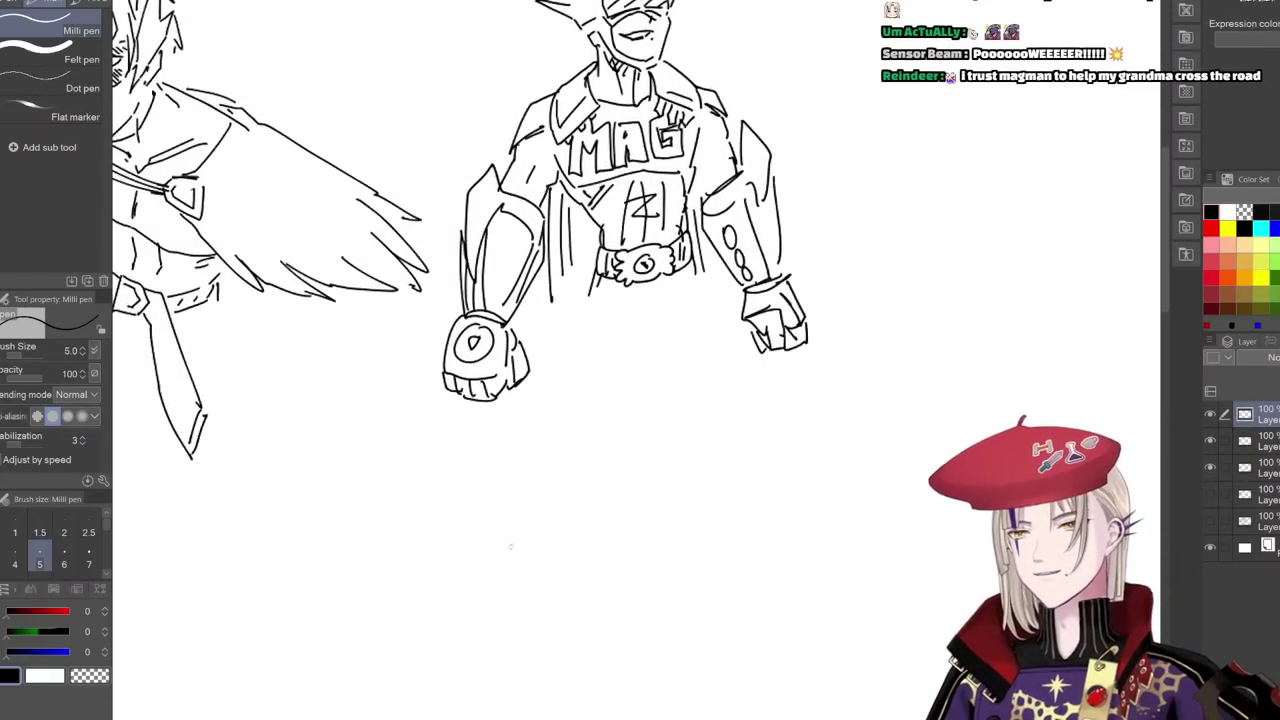
pyautogui.moveTo(565, 543); pyautogui.dragTo(489, 702)
pyautogui.moveTo(535, 520); pyautogui.dragTo(514, 466)
pyautogui.moveTo(516, 631); pyautogui.dragTo(611, 466)
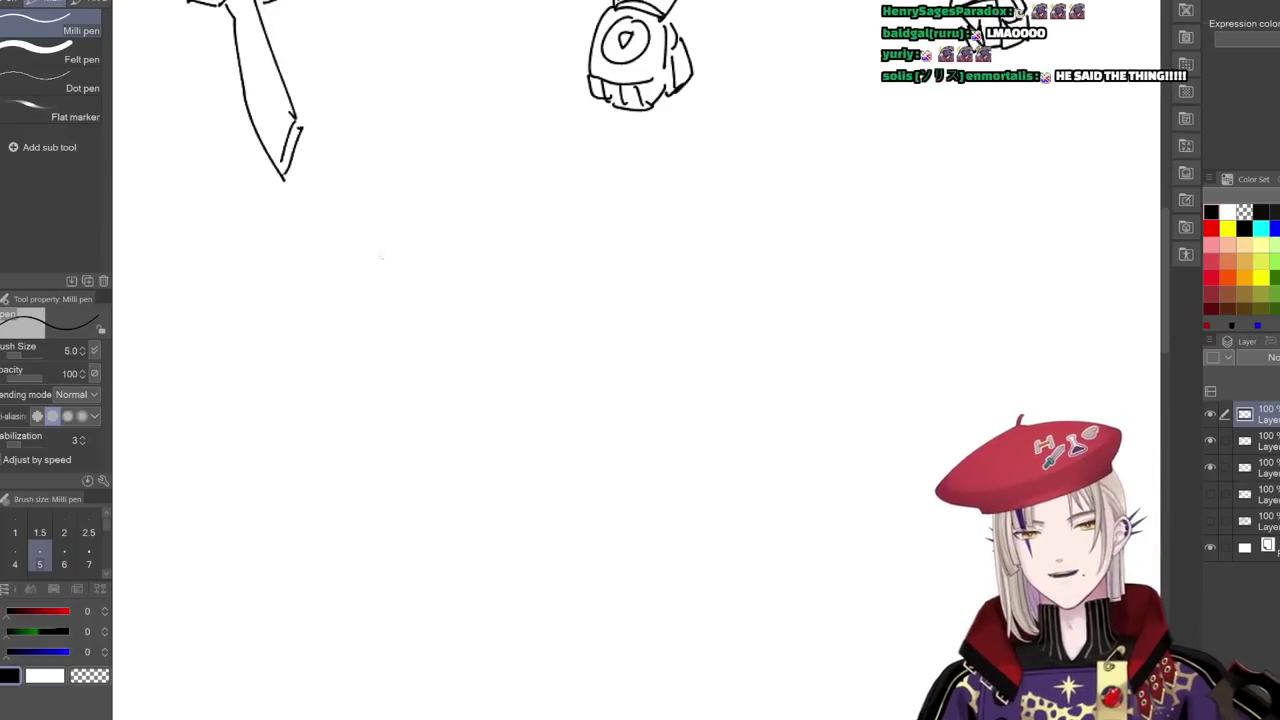
pyautogui.moveTo(412, 418)
pyautogui.mouseDown()
pyautogui.moveTo(395, 452)
pyautogui.moveTo(655, 500)
pyautogui.mouseUp()
pyautogui.hotkey('ctrl', 'z')
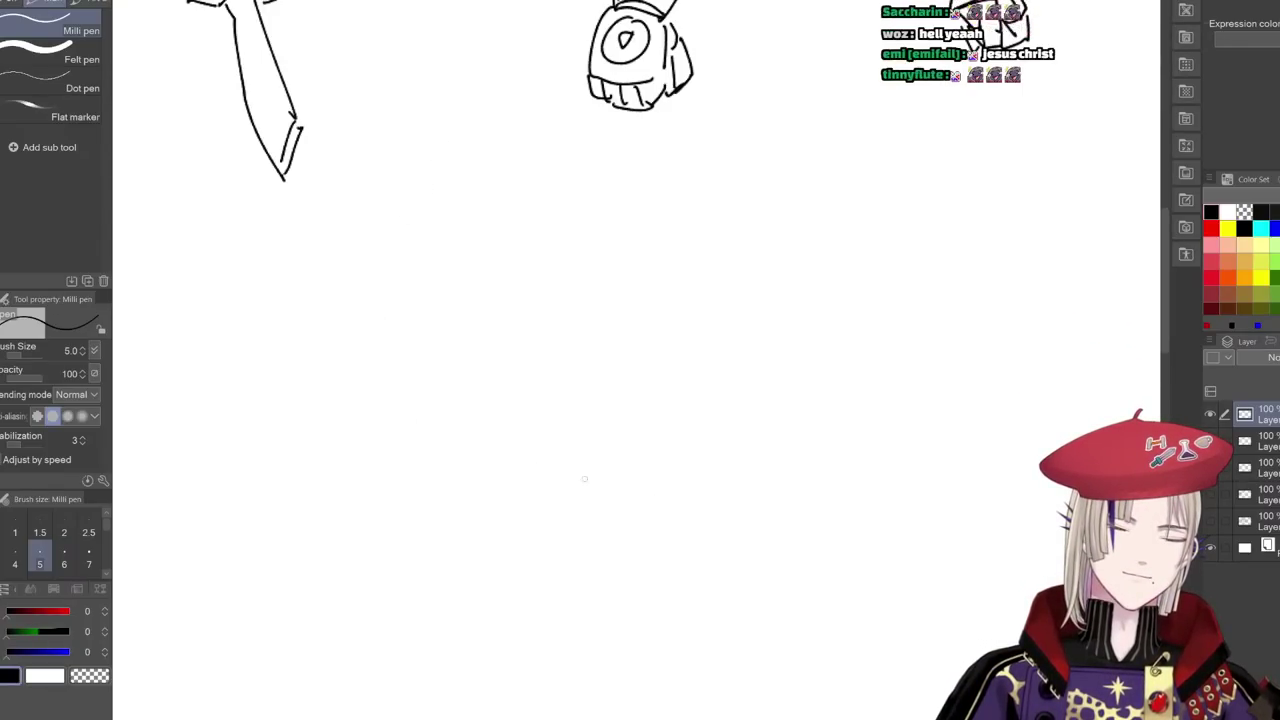
pyautogui.scroll(-2, 594, 471)
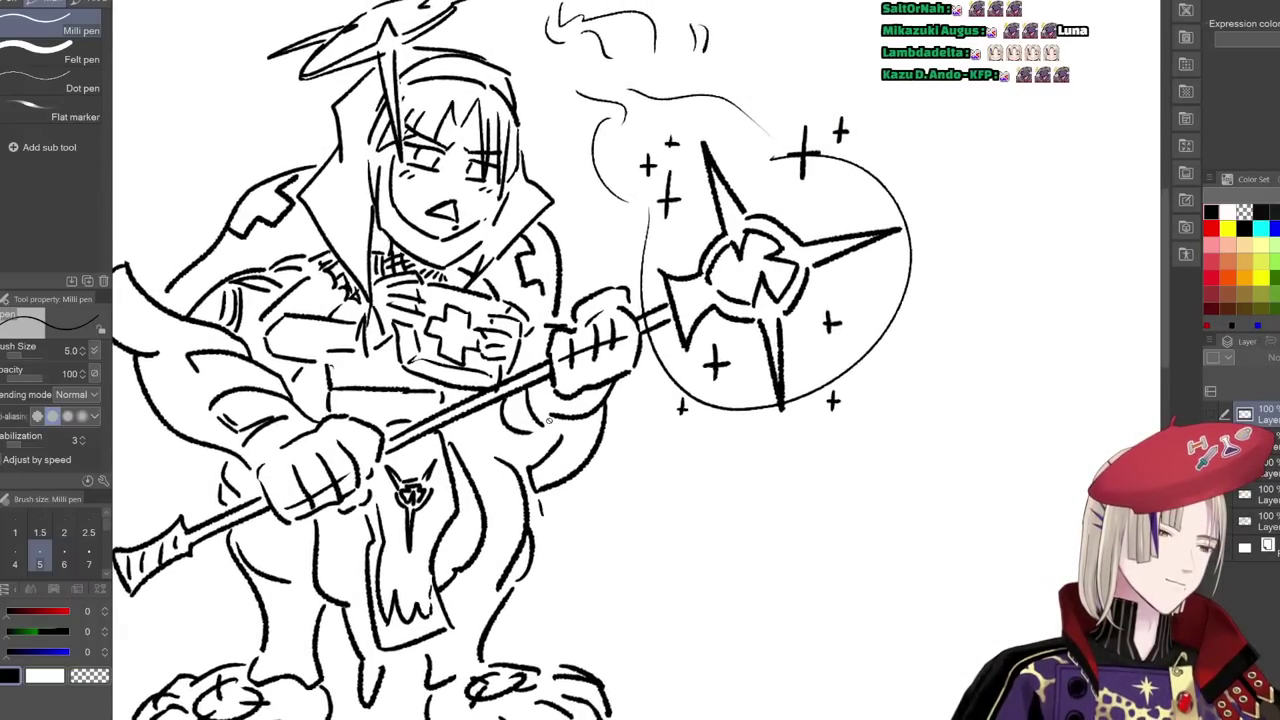
# - Scale the staff-wielding character sketch to 65 percent and move it toward the canvas's upper-left corner
pyautogui.scroll(-2, 548, 421)
pyautogui.click(1262, 495)
pyautogui.hotkey('ctrl', 't')
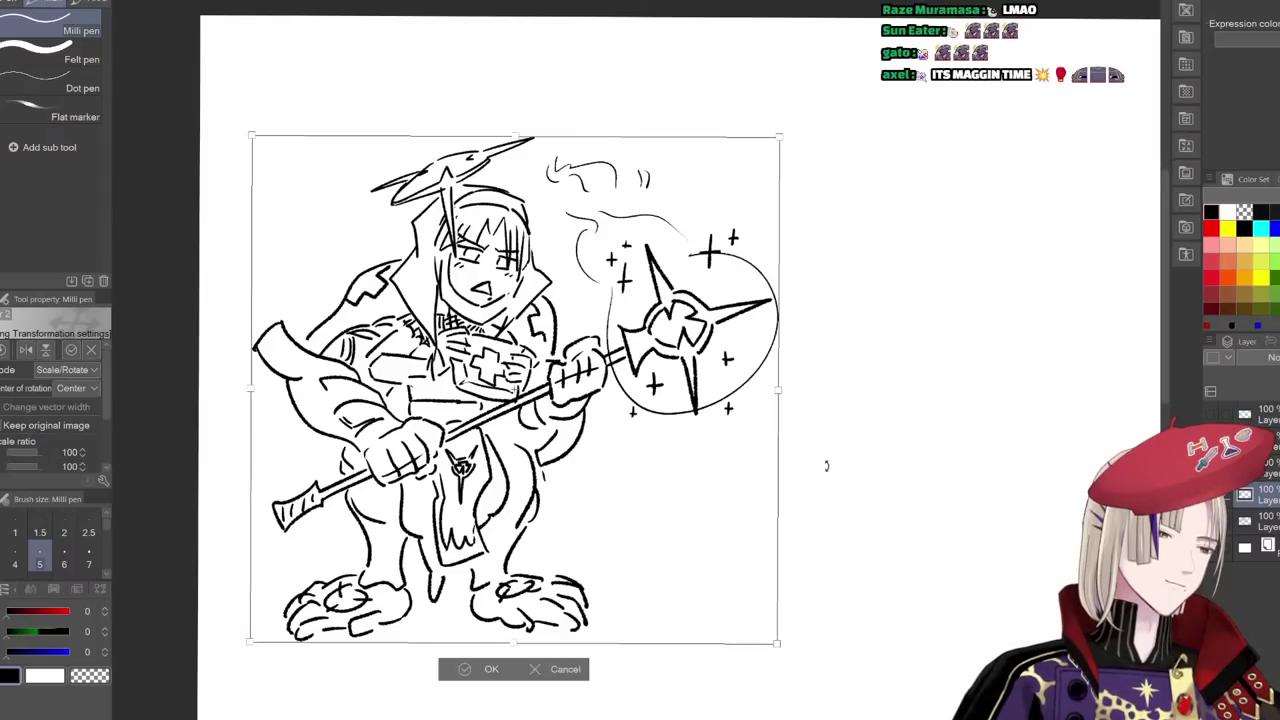
pyautogui.moveTo(776, 644); pyautogui.dragTo(615, 457)
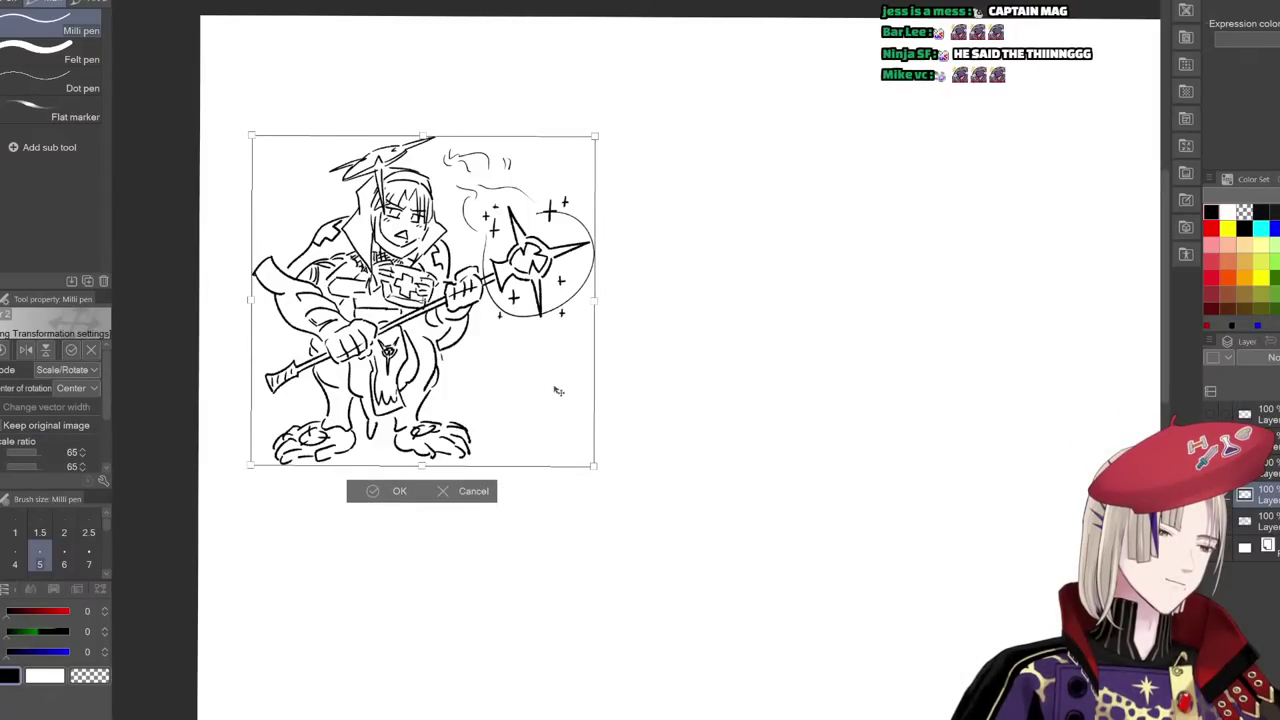
pyautogui.moveTo(557, 391); pyautogui.dragTo(537, 323)
pyautogui.click(352, 425)
# - Switch to the Textured pen for sketching in the empty area beside the staff wielder
pyautogui.press('p')
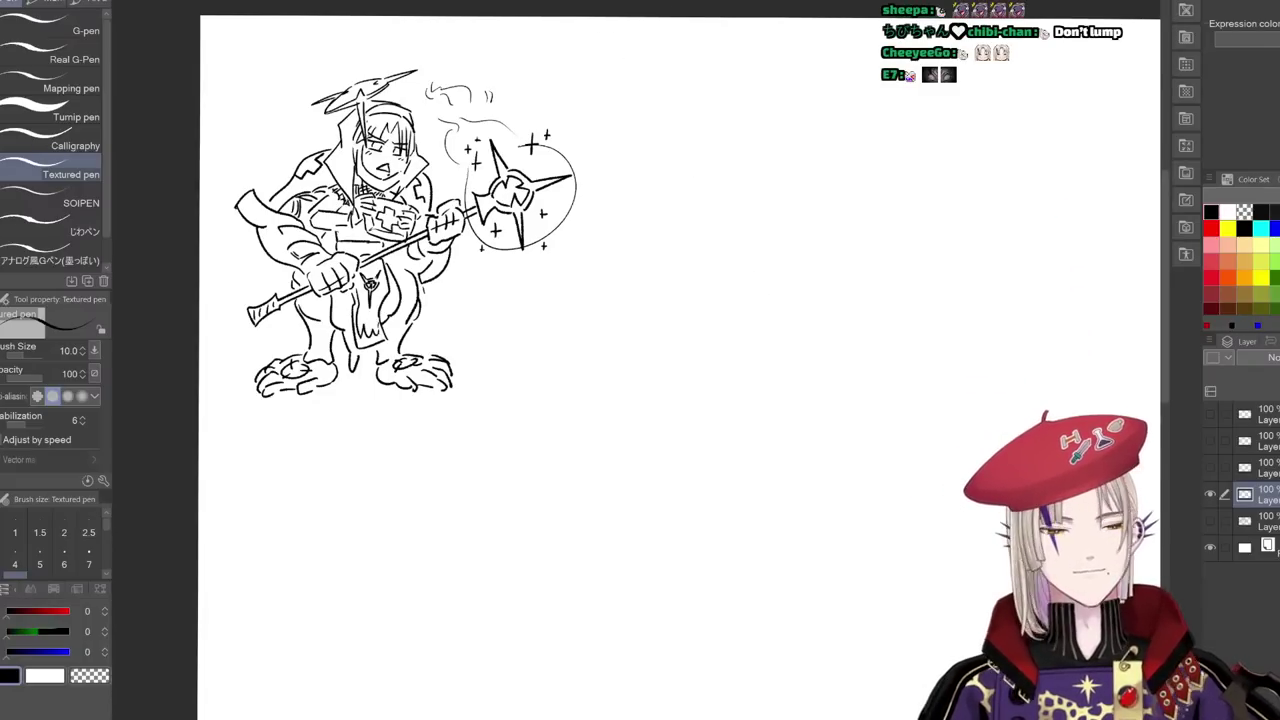
pyautogui.moveTo(632, 464)
pyautogui.mouseDown()
pyautogui.moveTo(609, 500)
pyautogui.moveTo(576, 491)
pyautogui.mouseUp()
pyautogui.moveTo(532, 334)
pyautogui.mouseDown()
pyautogui.moveTo(614, 371)
pyautogui.moveTo(591, 489)
pyautogui.moveTo(634, 419)
pyautogui.moveTo(554, 429)
pyautogui.mouseUp()
pyautogui.scroll(1, 616, 389)
pyautogui.scroll(3, 651, 383)
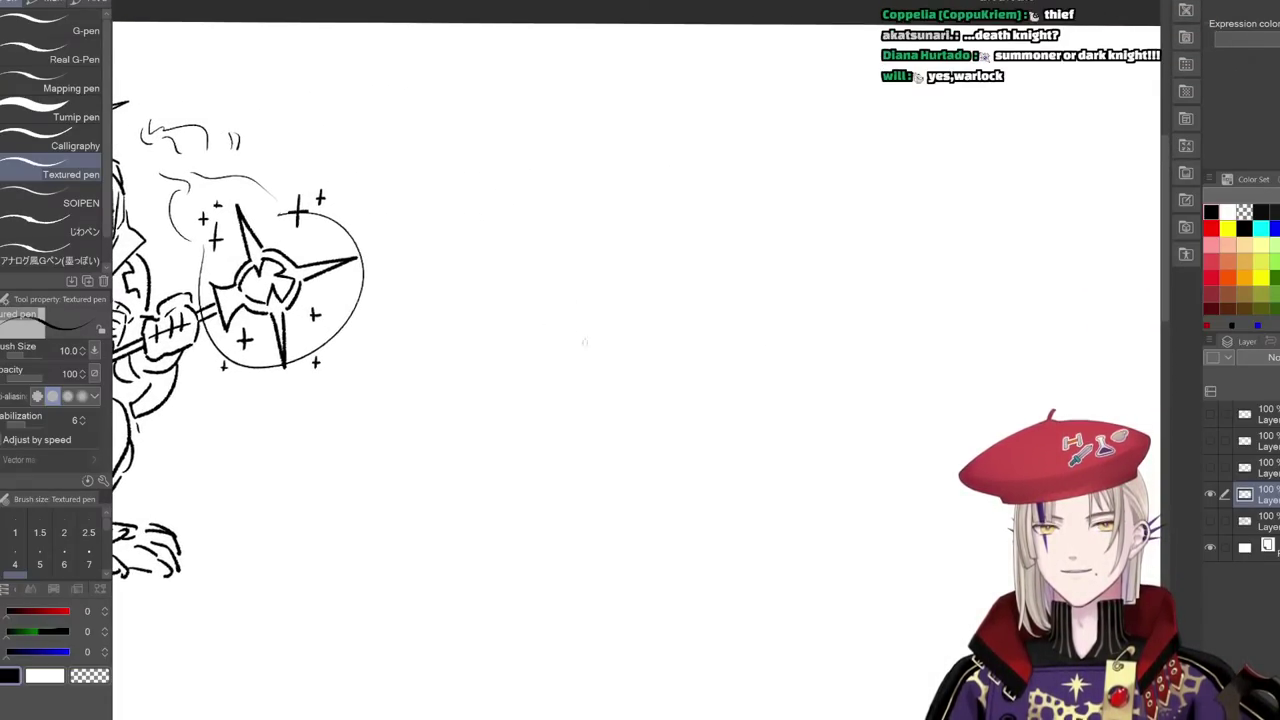
pyautogui.scroll(-2, 600, 400)
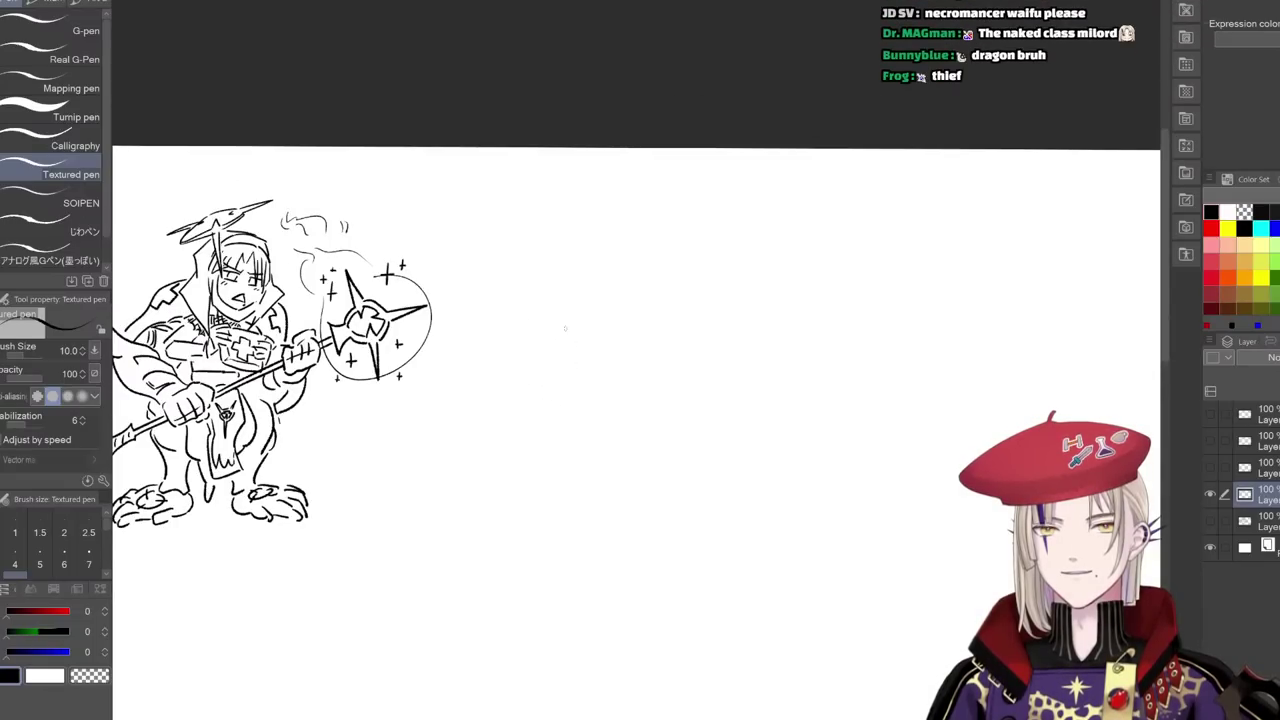
pyautogui.moveTo(555, 294)
pyautogui.mouseDown()
pyautogui.moveTo(586, 267)
pyautogui.moveTo(632, 279)
pyautogui.mouseUp()
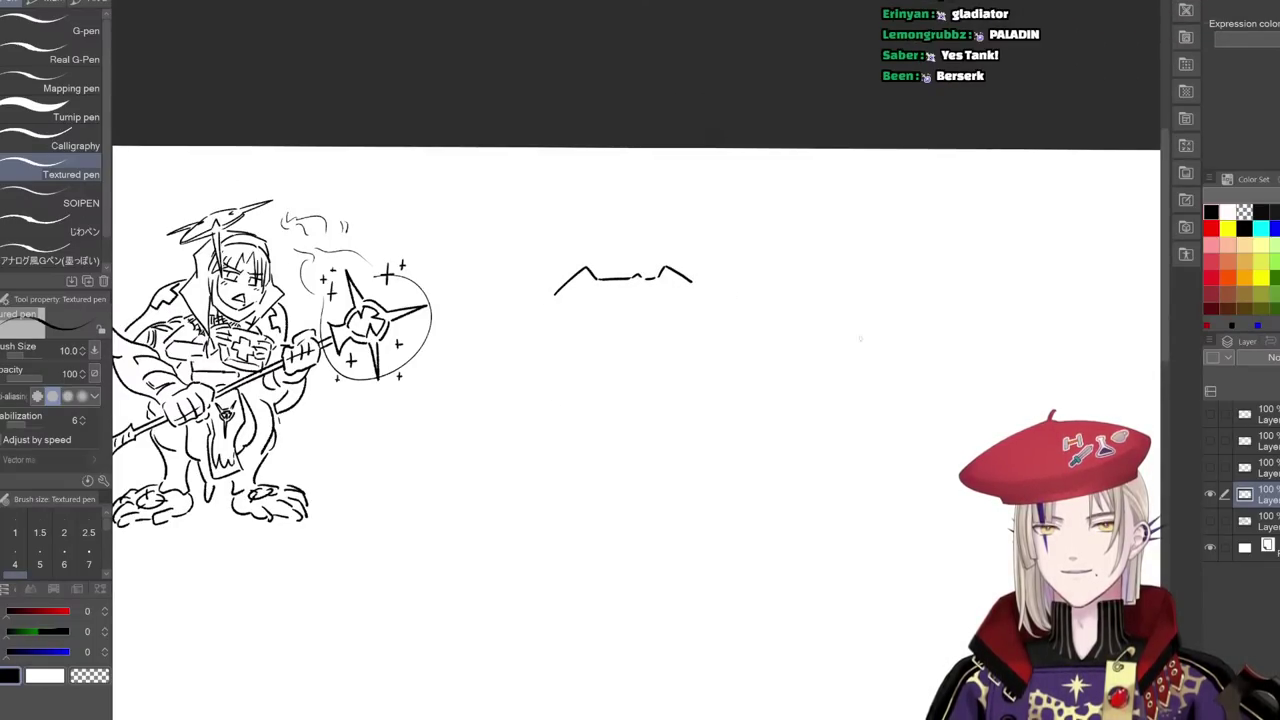
pyautogui.hotkey('ctrl', 'z')
pyautogui.hotkey('ctrl', 'z')
pyautogui.hotkey('ctrl', 'z')
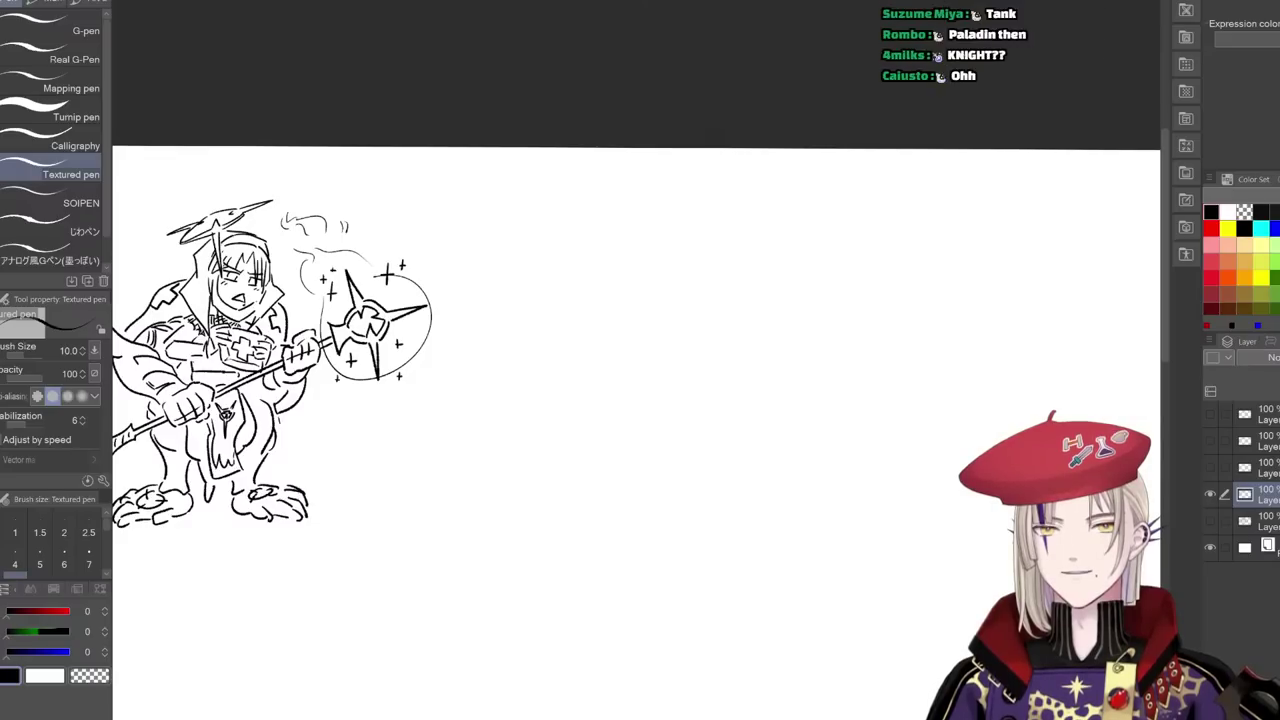
# - On a new layer, draw the armour's upper chest edge as a bar with pointed, drooping ends and a central downward spike
pyautogui.moveTo(559, 294); pyautogui.dragTo(718, 277)
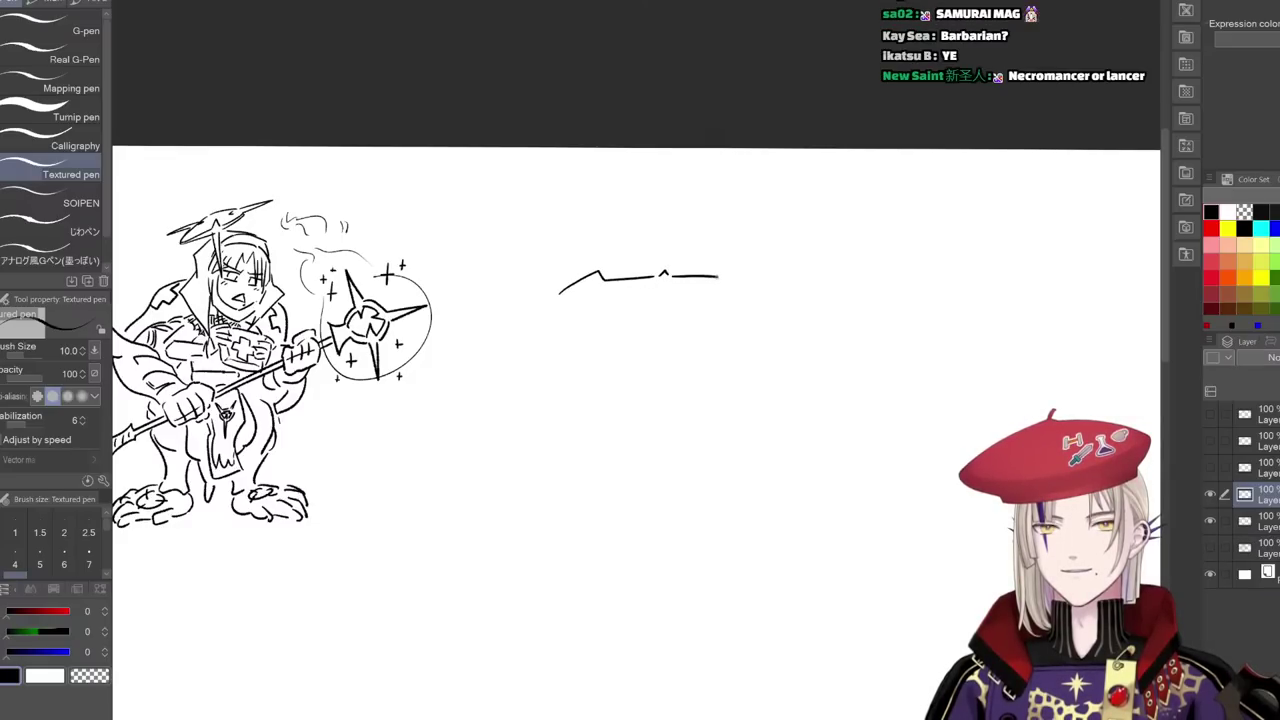
pyautogui.moveTo(612, 286)
pyautogui.mouseDown()
pyautogui.moveTo(657, 284)
pyautogui.moveTo(665, 340)
pyautogui.mouseUp()
pyautogui.moveTo(673, 286); pyautogui.dragTo(667, 338)
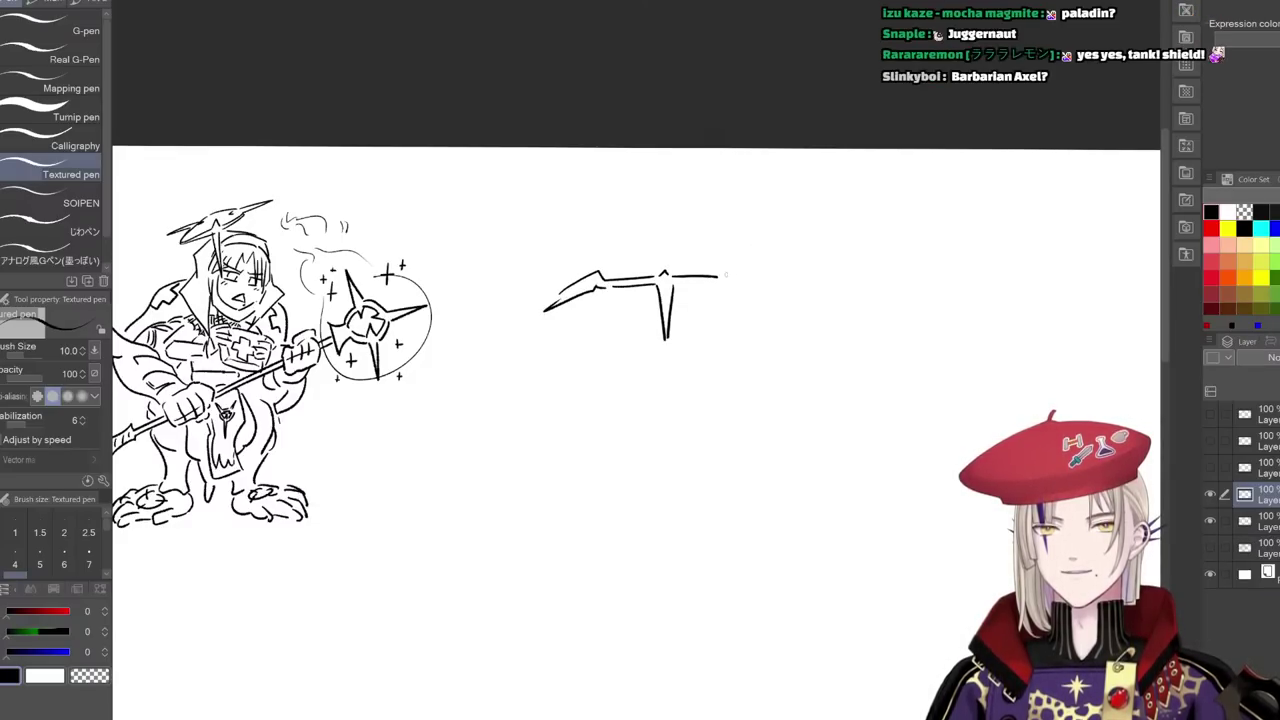
pyautogui.moveTo(723, 280); pyautogui.dragTo(764, 296)
pyautogui.hotkey('ctrl', 'z')
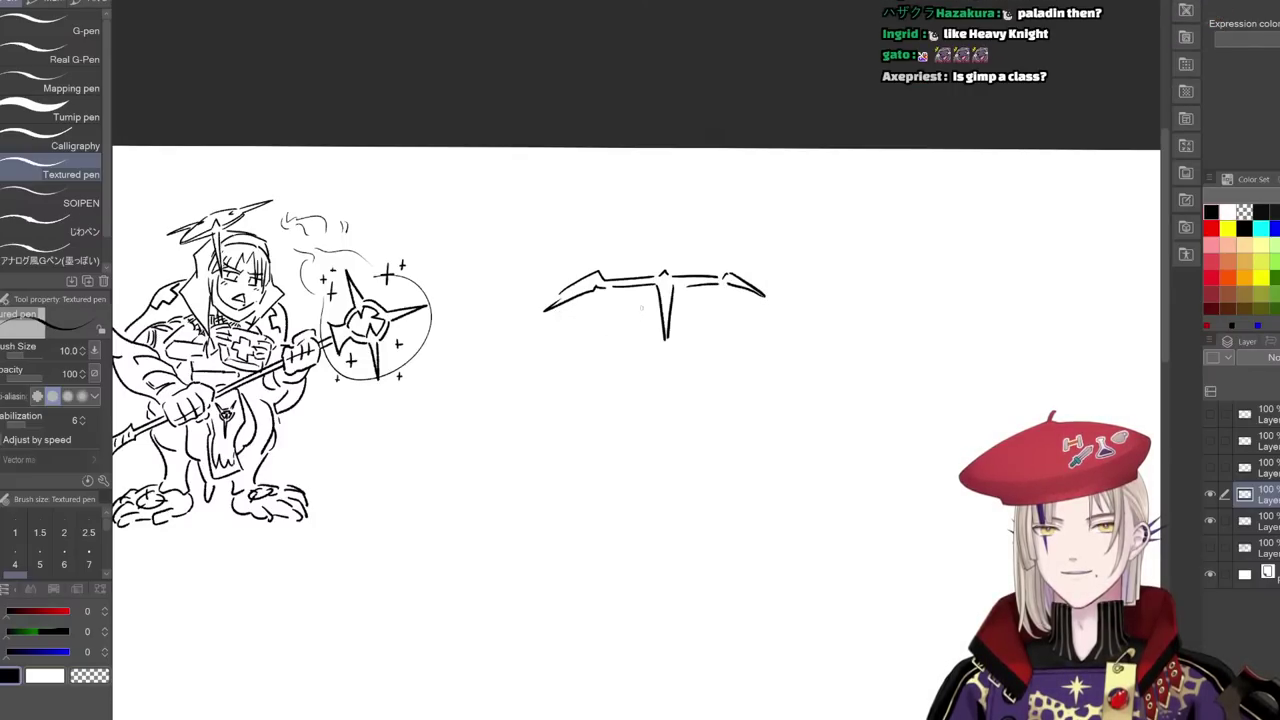
# - Draw a tiny head peeking over the armour's upper edge, with a rounded crown, frowning eyes, bangs and spiky side hair
pyautogui.scroll(3, 655, 245)
pyautogui.moveTo(596, 247)
pyautogui.mouseDown()
pyautogui.moveTo(640, 229)
pyautogui.moveTo(602, 246)
pyautogui.moveTo(699, 244)
pyautogui.moveTo(708, 272)
pyautogui.moveTo(672, 247)
pyautogui.moveTo(694, 267)
pyautogui.moveTo(611, 268)
pyautogui.mouseUp()
pyautogui.hotkey('ctrl', 'z')
pyautogui.moveTo(612, 269)
pyautogui.mouseDown()
pyautogui.moveTo(639, 252)
pyautogui.moveTo(624, 280)
pyautogui.moveTo(693, 271)
pyautogui.mouseUp()
pyautogui.moveTo(667, 285)
pyautogui.mouseDown()
pyautogui.moveTo(689, 283)
pyautogui.moveTo(632, 270)
pyautogui.moveTo(592, 286)
pyautogui.mouseUp()
pyautogui.moveTo(600, 272)
pyautogui.mouseDown()
pyautogui.moveTo(590, 294)
pyautogui.moveTo(584, 280)
pyautogui.mouseUp()
pyautogui.moveTo(701, 278)
pyautogui.mouseDown()
pyautogui.moveTo(604, 300)
pyautogui.moveTo(592, 287)
pyautogui.moveTo(705, 278)
pyautogui.mouseUp()
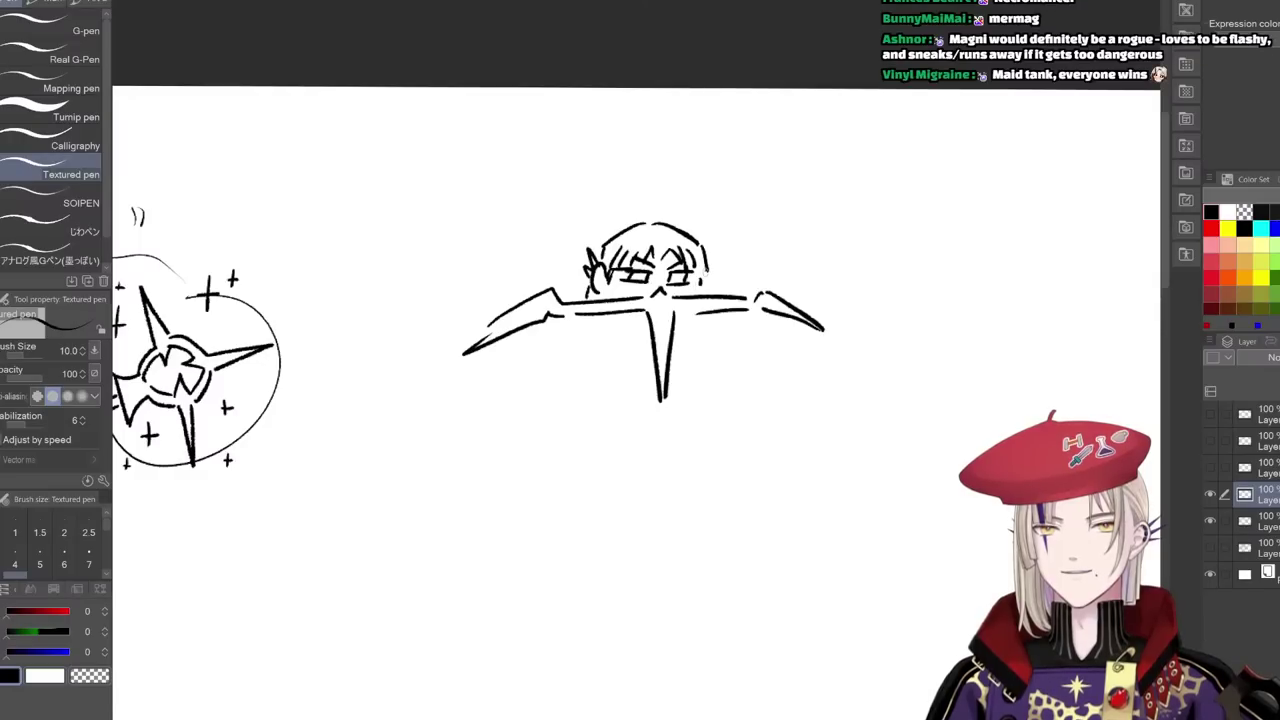
# - Detail the tiny head with a second crown line, cheek marks, a hairband with a small cross and a tiny mouth
pyautogui.moveTo(598, 248); pyautogui.dragTo(630, 222)
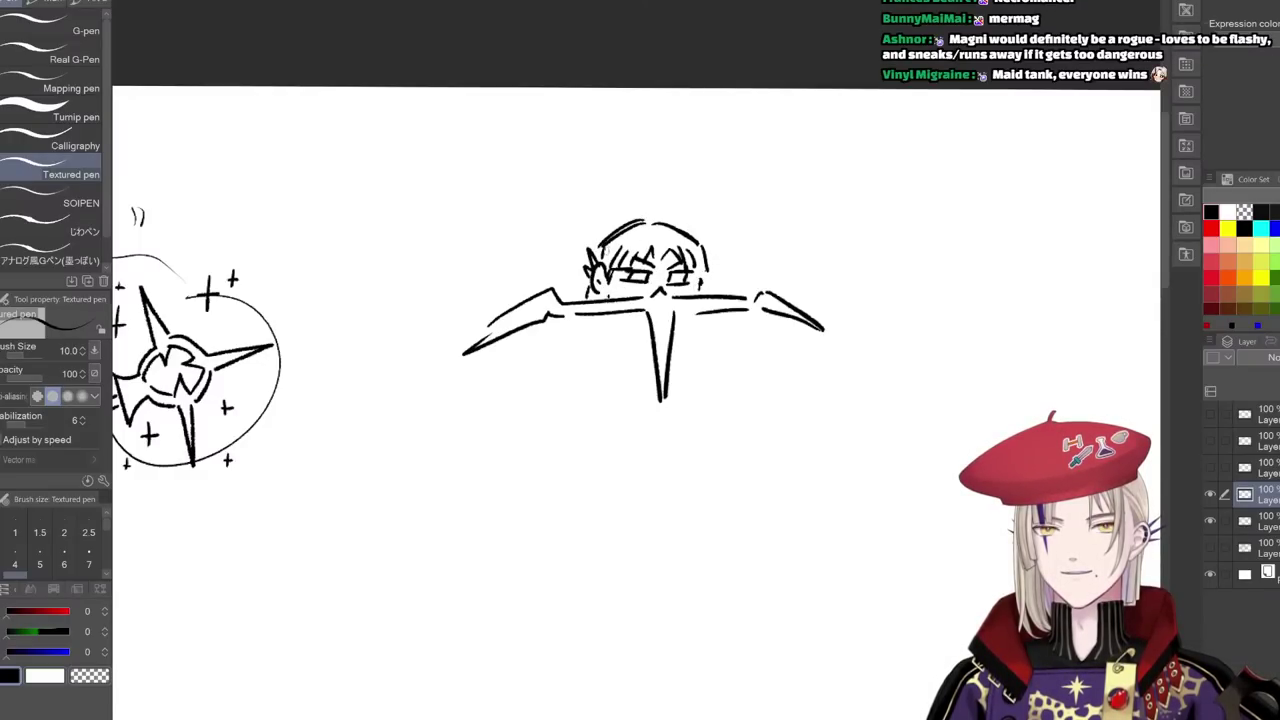
pyautogui.moveTo(619, 284); pyautogui.dragTo(613, 291)
pyautogui.moveTo(628, 286); pyautogui.dragTo(621, 292)
pyautogui.moveTo(605, 249); pyautogui.dragTo(654, 234)
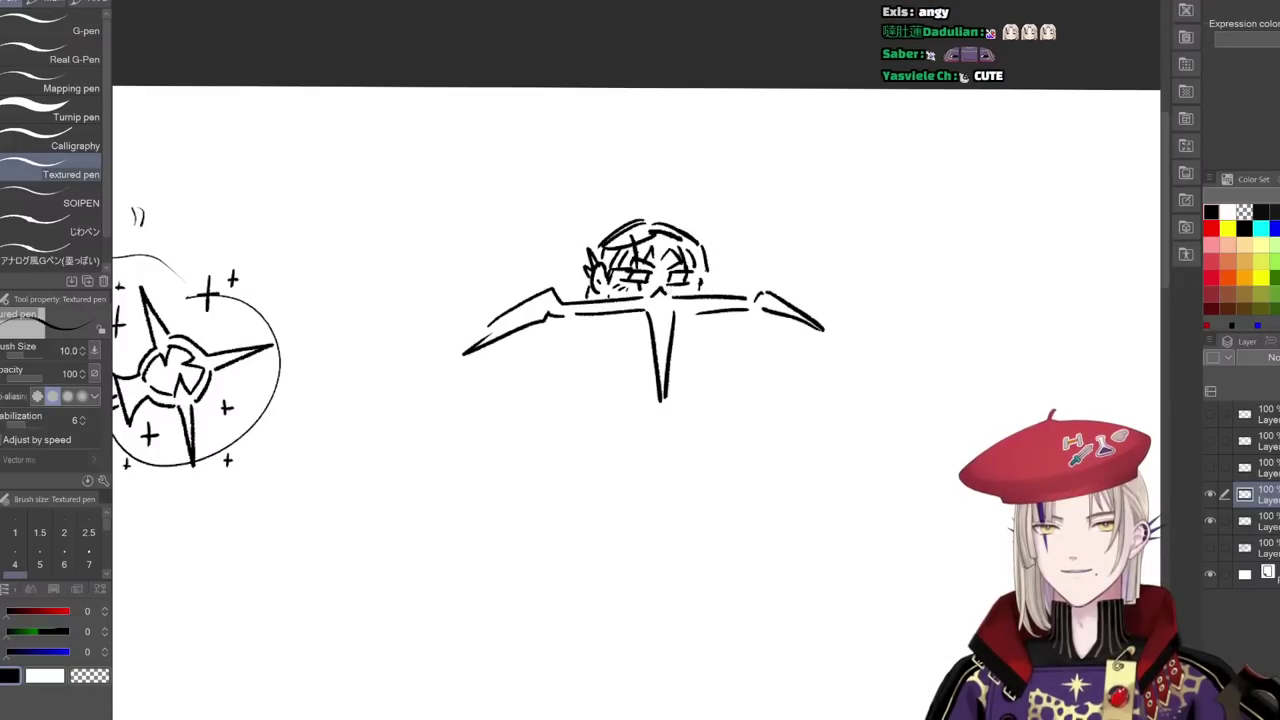
pyautogui.moveTo(646, 296); pyautogui.dragTo(665, 294)
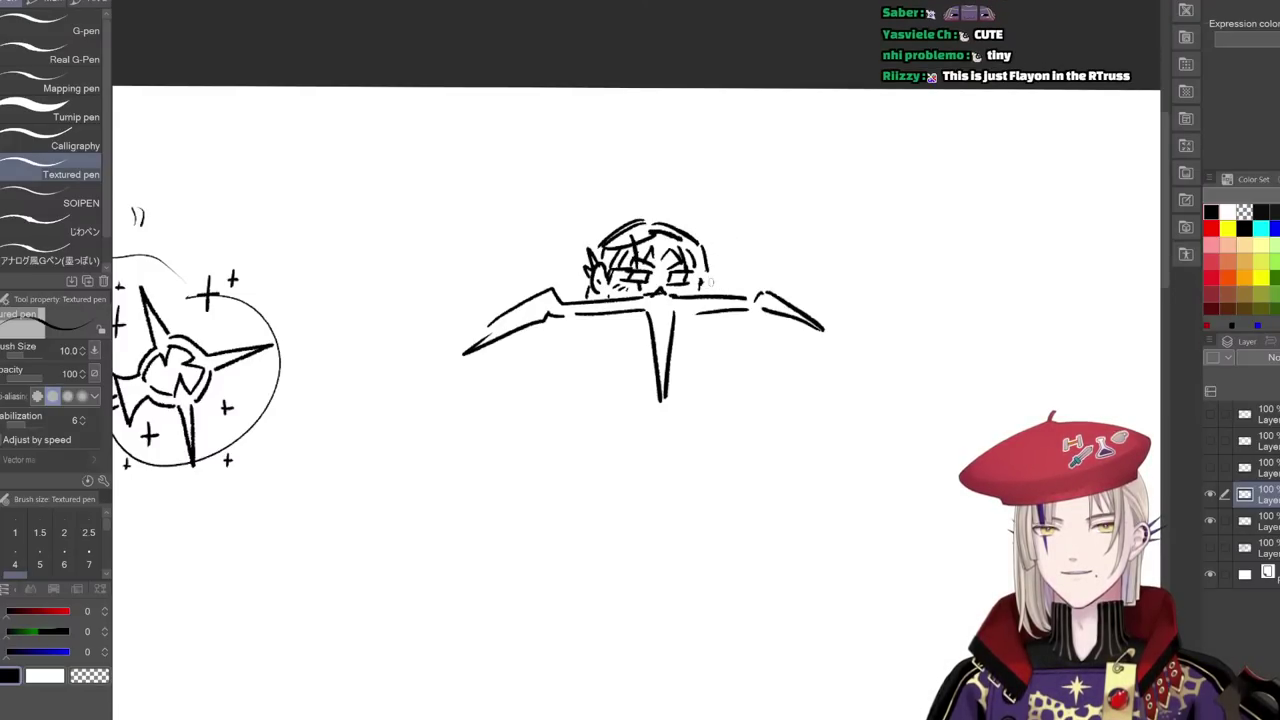
# - Outline one half of the wide breastplate below the collar and fill its lower part with slanted rib lines
pyautogui.moveTo(770, 401); pyautogui.dragTo(797, 333)
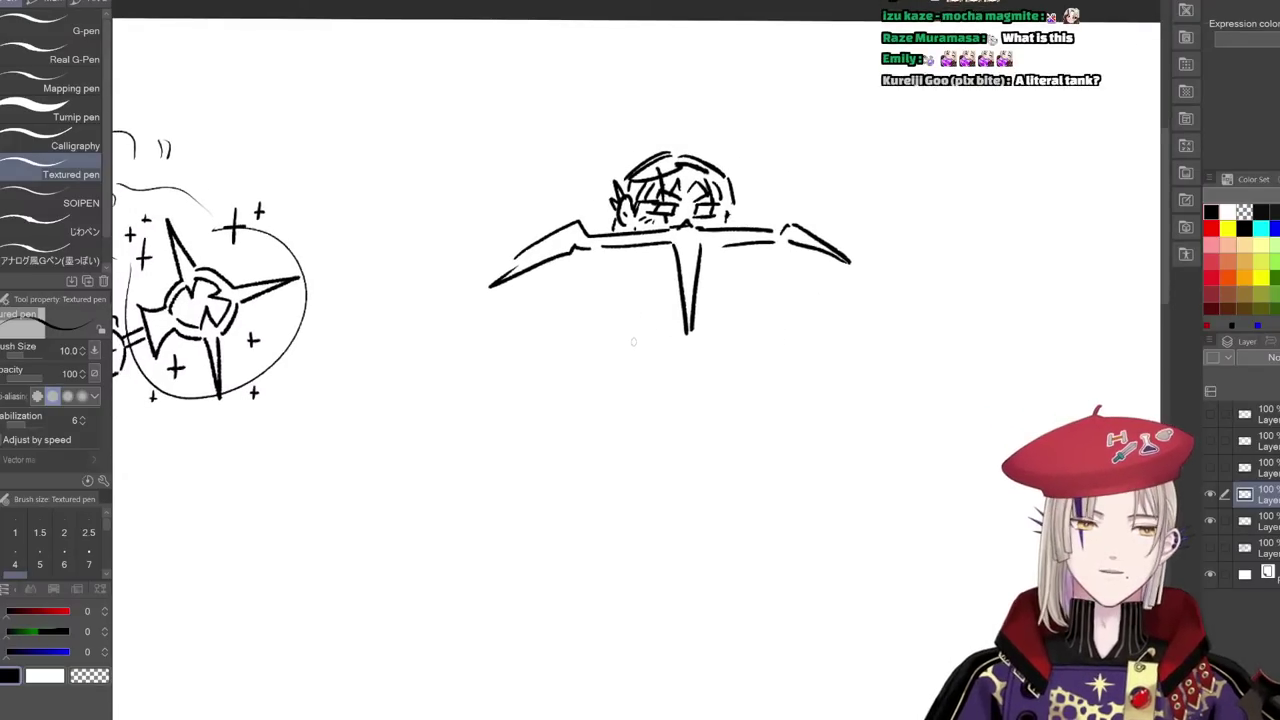
pyautogui.scroll(-2, 633, 342)
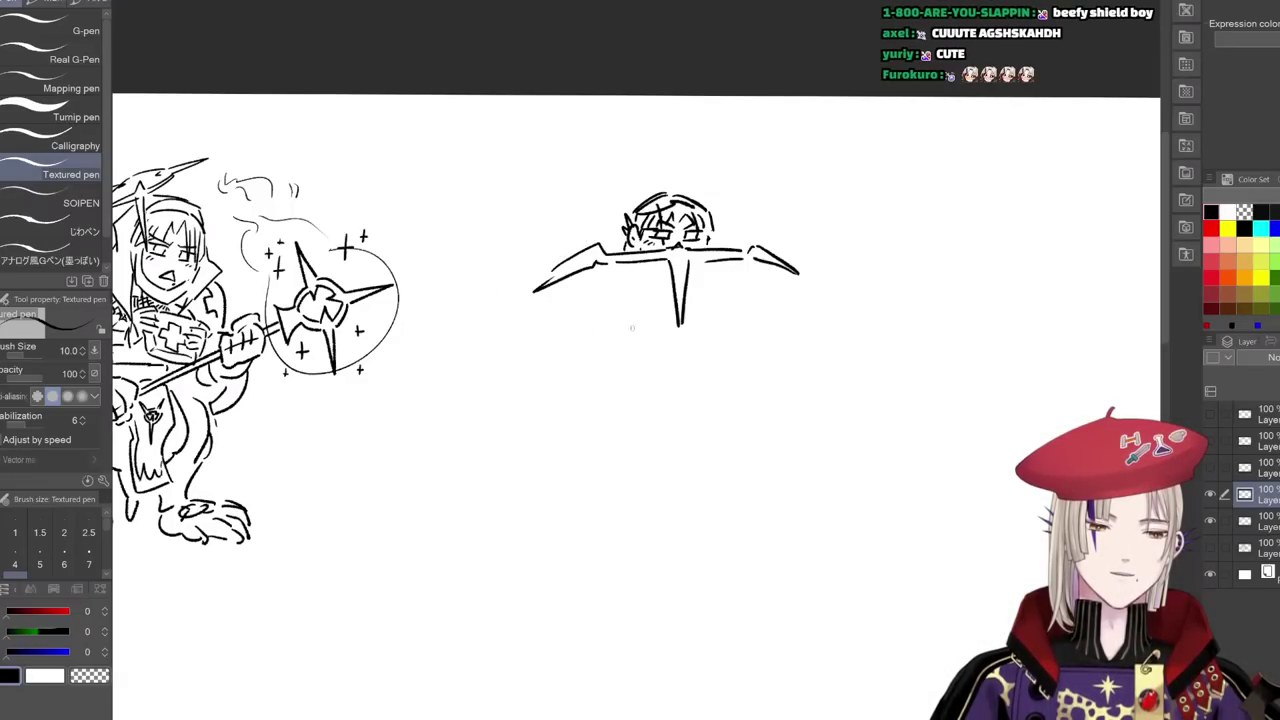
pyautogui.moveTo(553, 341)
pyautogui.mouseDown()
pyautogui.moveTo(593, 377)
pyautogui.moveTo(672, 362)
pyautogui.mouseUp()
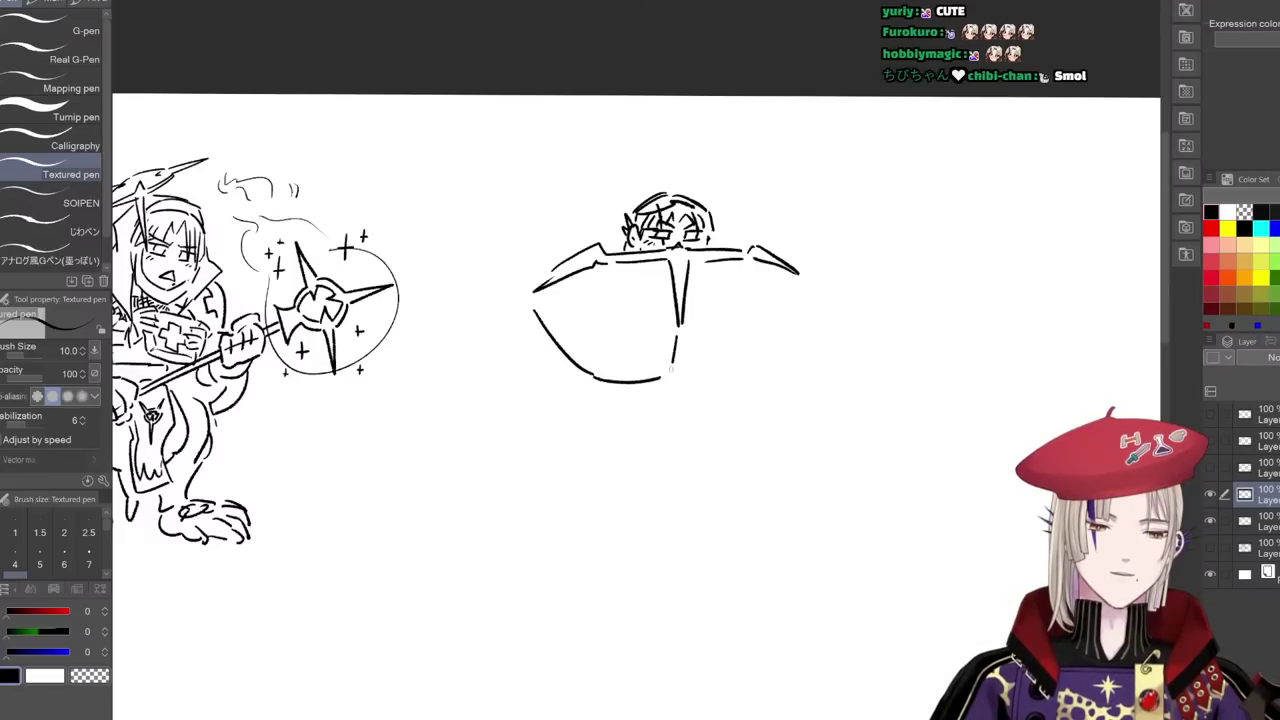
pyautogui.moveTo(652, 298)
pyautogui.mouseDown()
pyautogui.moveTo(672, 328)
pyautogui.moveTo(644, 320)
pyautogui.moveTo(648, 376)
pyautogui.mouseUp()
pyautogui.moveTo(603, 338); pyautogui.dragTo(621, 378)
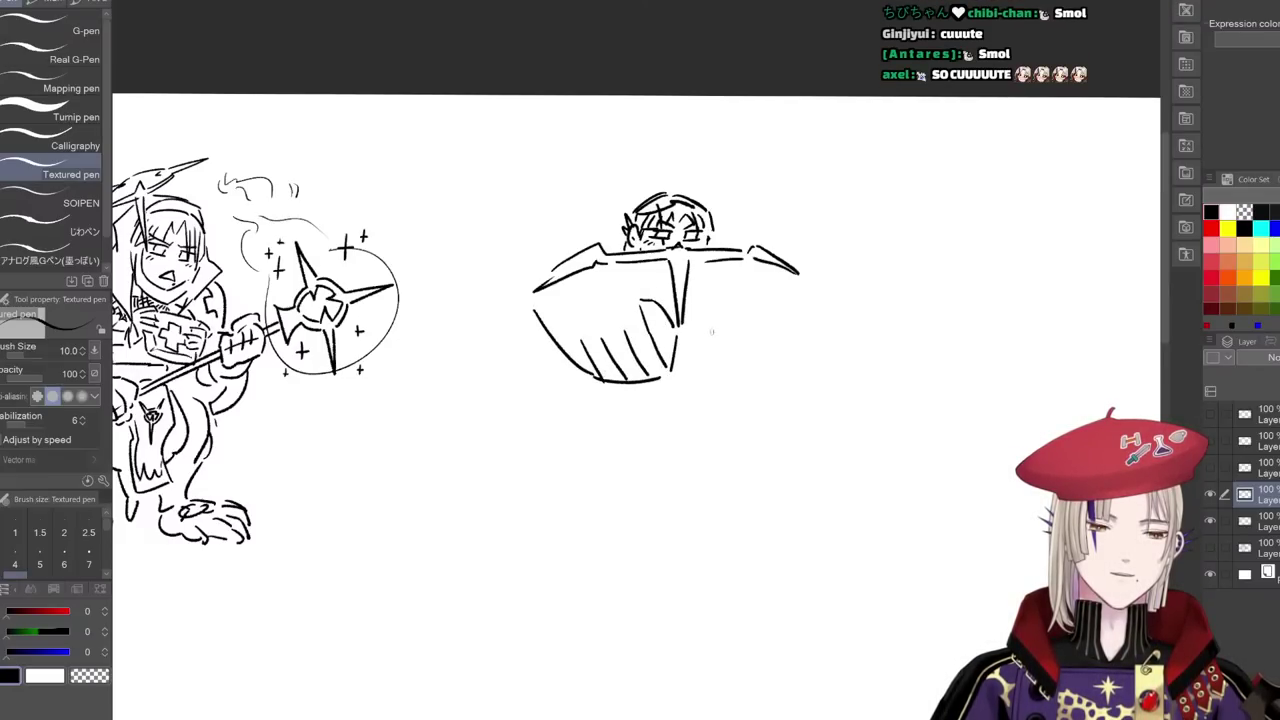
# - Draw the other half of the breastplate with matching ribs, and add an oval emblem containing a triangle to each half
pyautogui.moveTo(684, 331)
pyautogui.mouseDown()
pyautogui.moveTo(729, 377)
pyautogui.moveTo(795, 316)
pyautogui.mouseUp()
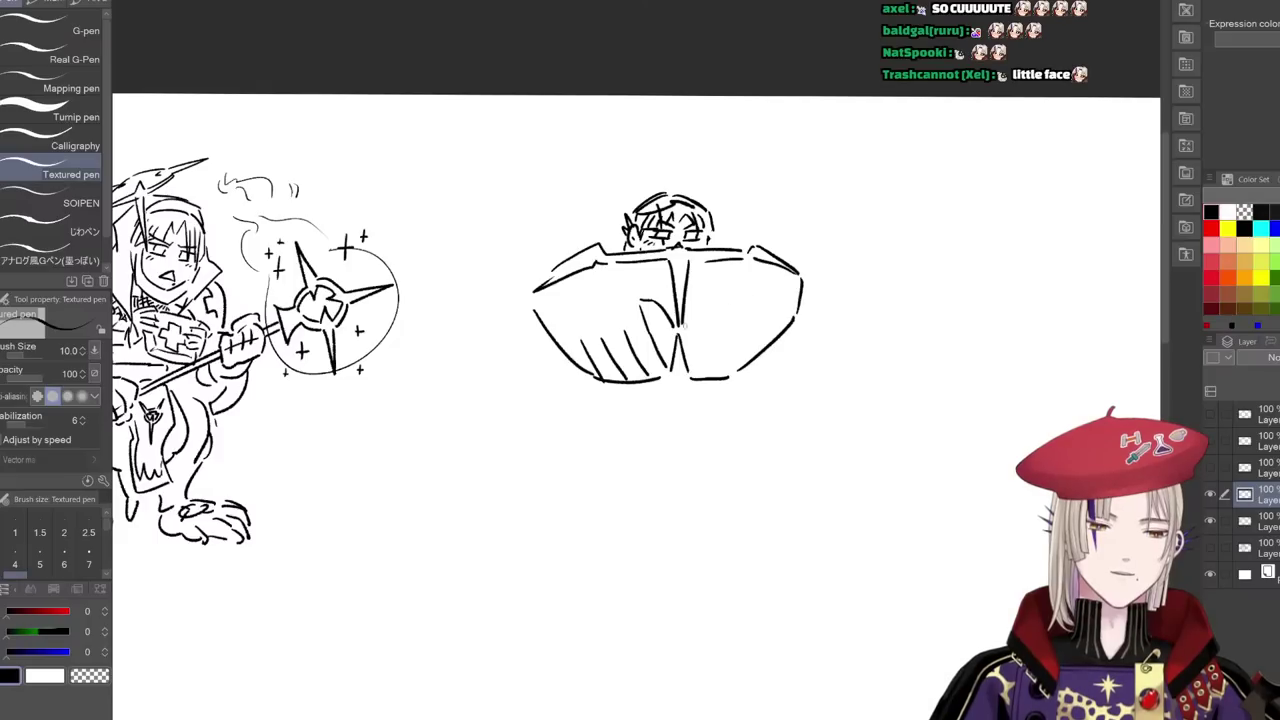
pyautogui.moveTo(683, 328)
pyautogui.mouseDown()
pyautogui.moveTo(719, 332)
pyautogui.moveTo(697, 376)
pyautogui.mouseUp()
pyautogui.moveTo(740, 324); pyautogui.dragTo(715, 377)
pyautogui.moveTo(764, 322); pyautogui.dragTo(739, 370)
pyautogui.moveTo(605, 276)
pyautogui.mouseDown()
pyautogui.moveTo(556, 300)
pyautogui.moveTo(590, 309)
pyautogui.mouseUp()
pyautogui.moveTo(777, 285)
pyautogui.mouseDown()
pyautogui.moveTo(721, 297)
pyautogui.moveTo(765, 290)
pyautogui.mouseUp()
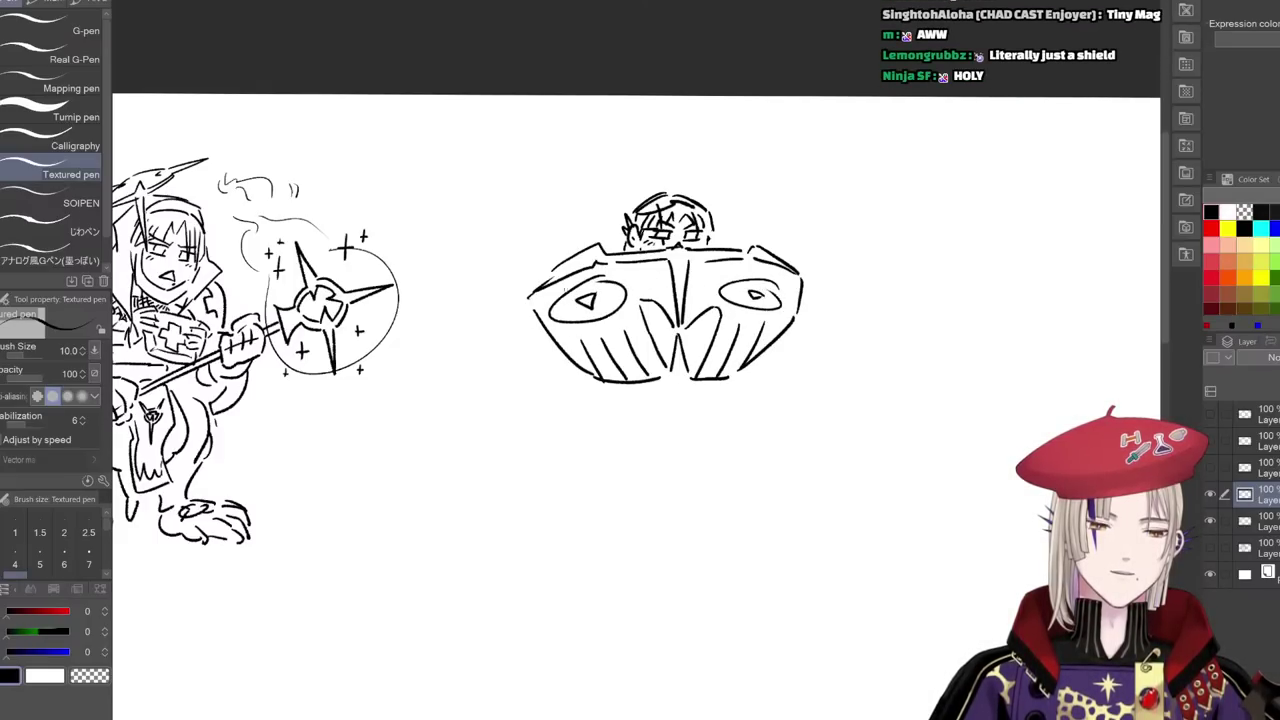
# - Draw a flared shoulder plate with parallel ridge lines on each side of the breastplate
pyautogui.moveTo(542, 280)
pyautogui.mouseDown()
pyautogui.moveTo(488, 362)
pyautogui.moveTo(541, 338)
pyautogui.moveTo(517, 348)
pyautogui.mouseUp()
pyautogui.moveTo(531, 316); pyautogui.dragTo(531, 340)
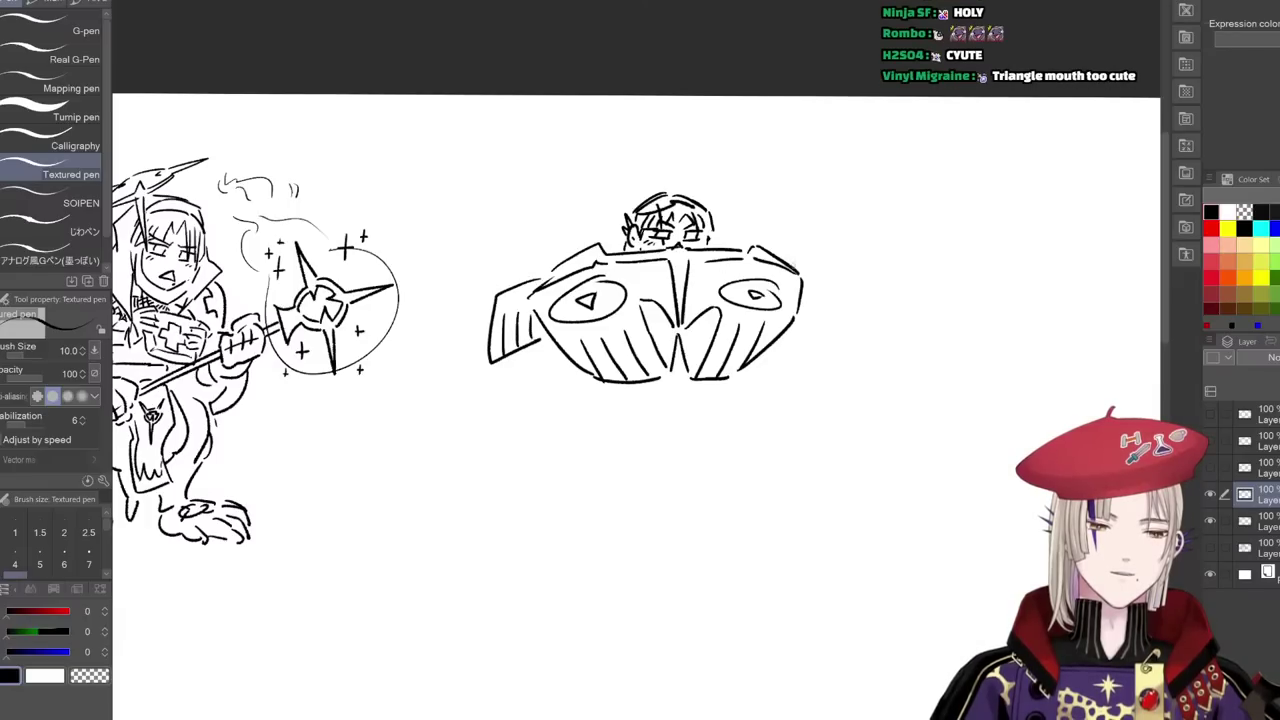
pyautogui.moveTo(806, 272)
pyautogui.mouseDown()
pyautogui.moveTo(840, 304)
pyautogui.moveTo(831, 350)
pyautogui.mouseUp()
pyautogui.moveTo(804, 333)
pyautogui.mouseDown()
pyautogui.moveTo(831, 350)
pyautogui.moveTo(806, 335)
pyautogui.mouseUp()
pyautogui.moveTo(824, 319); pyautogui.dragTo(820, 342)
# - Draw the waist armour below the breastplate, with stacked horizontal slats and a side oval containing a triangle
pyautogui.moveTo(599, 388)
pyautogui.mouseDown()
pyautogui.moveTo(611, 435)
pyautogui.moveTo(686, 442)
pyautogui.mouseUp()
pyautogui.moveTo(736, 380); pyautogui.dragTo(722, 432)
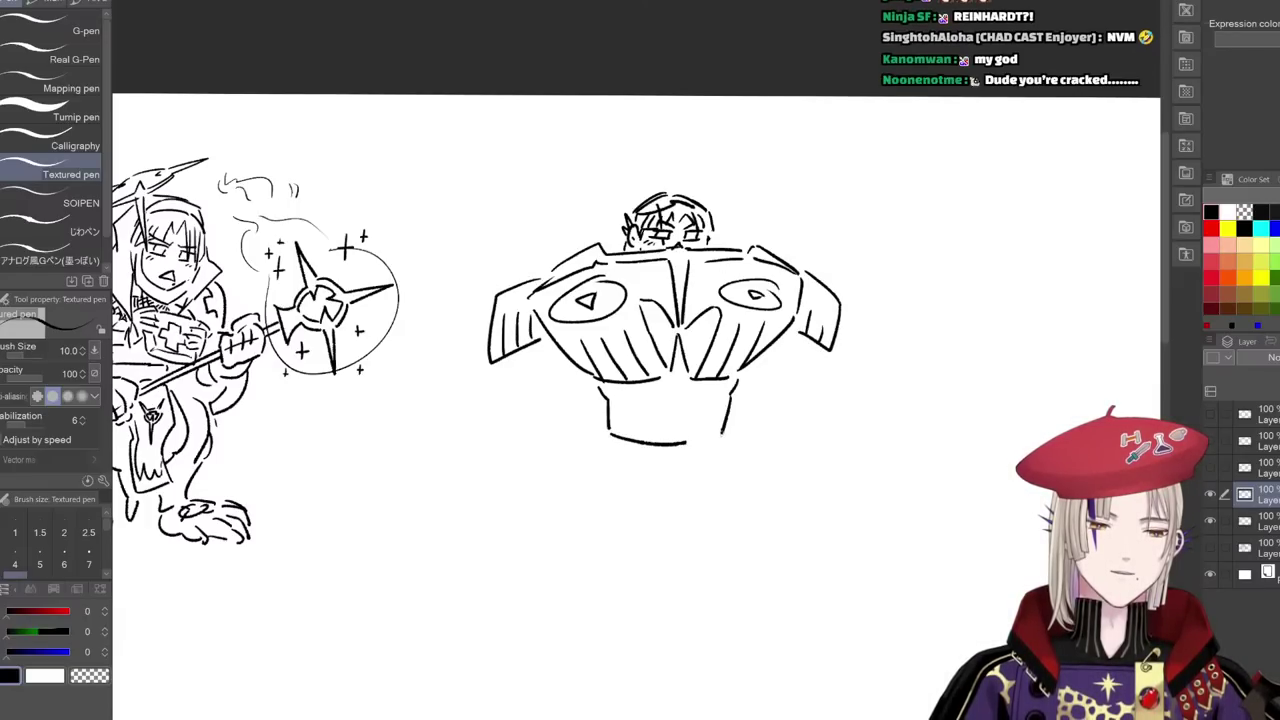
pyautogui.moveTo(646, 406); pyautogui.dragTo(690, 404)
pyautogui.moveTo(648, 415)
pyautogui.mouseDown()
pyautogui.moveTo(700, 426)
pyautogui.moveTo(650, 388)
pyautogui.moveTo(700, 386)
pyautogui.mouseUp()
pyautogui.moveTo(622, 390)
pyautogui.mouseDown()
pyautogui.moveTo(615, 426)
pyautogui.moveTo(636, 400)
pyautogui.mouseUp()
pyautogui.moveTo(617, 402); pyautogui.dragTo(627, 412)
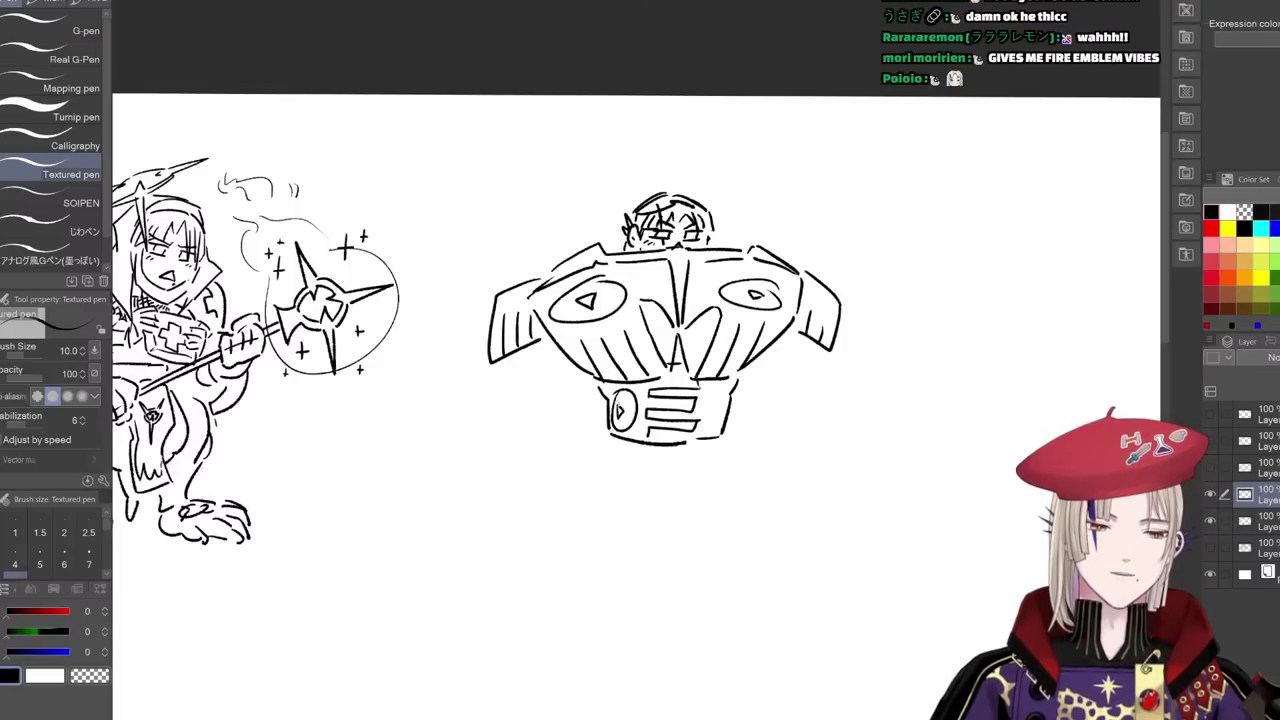
# - Add the matching oval to the waist armour's other side, and draw one arm and fist behind a tall angular shield with a semicircle emblem
pyautogui.moveTo(717, 396)
pyautogui.mouseDown()
pyautogui.moveTo(708, 420)
pyautogui.moveTo(728, 397)
pyautogui.moveTo(720, 416)
pyautogui.mouseUp()
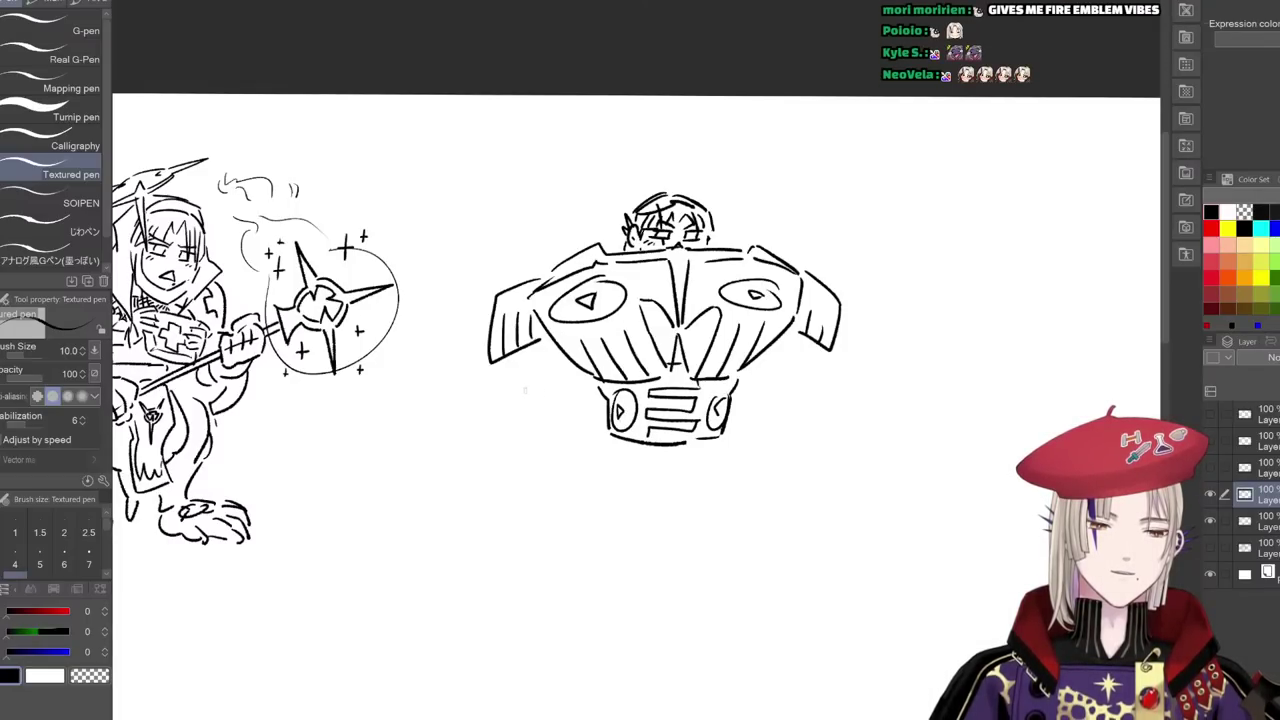
pyautogui.moveTo(734, 511); pyautogui.dragTo(721, 448)
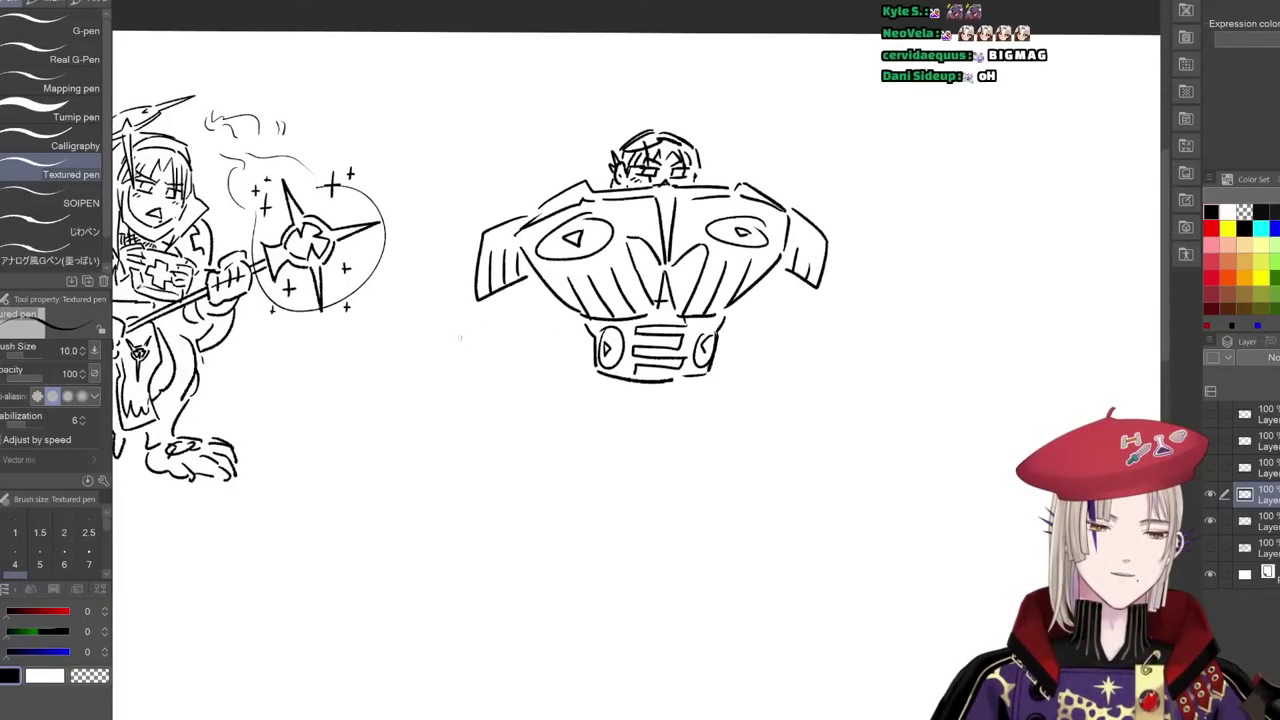
pyautogui.moveTo(506, 307); pyautogui.dragTo(501, 434)
pyautogui.moveTo(503, 305)
pyautogui.mouseDown()
pyautogui.moveTo(437, 327)
pyautogui.moveTo(436, 430)
pyautogui.moveTo(500, 488)
pyautogui.moveTo(502, 428)
pyautogui.mouseUp()
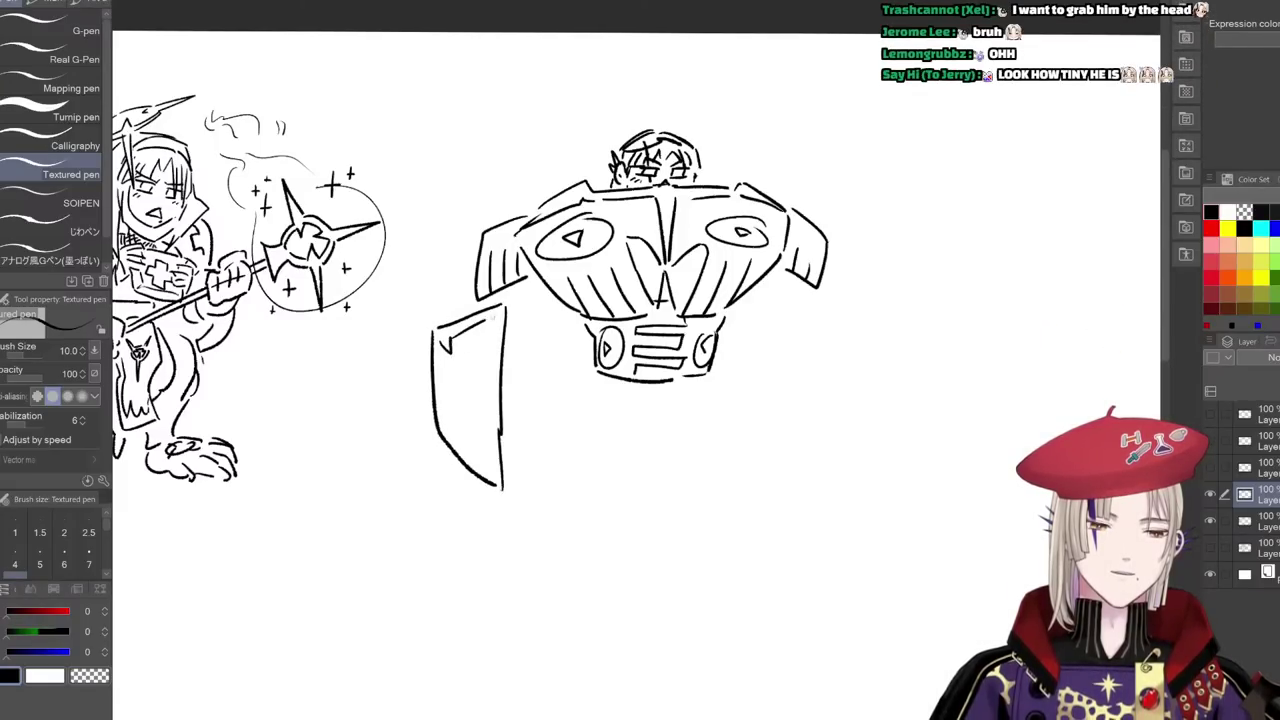
pyautogui.moveTo(500, 313); pyautogui.dragTo(483, 323)
pyautogui.moveTo(450, 428); pyautogui.dragTo(500, 480)
pyautogui.moveTo(500, 350); pyautogui.dragTo(496, 438)
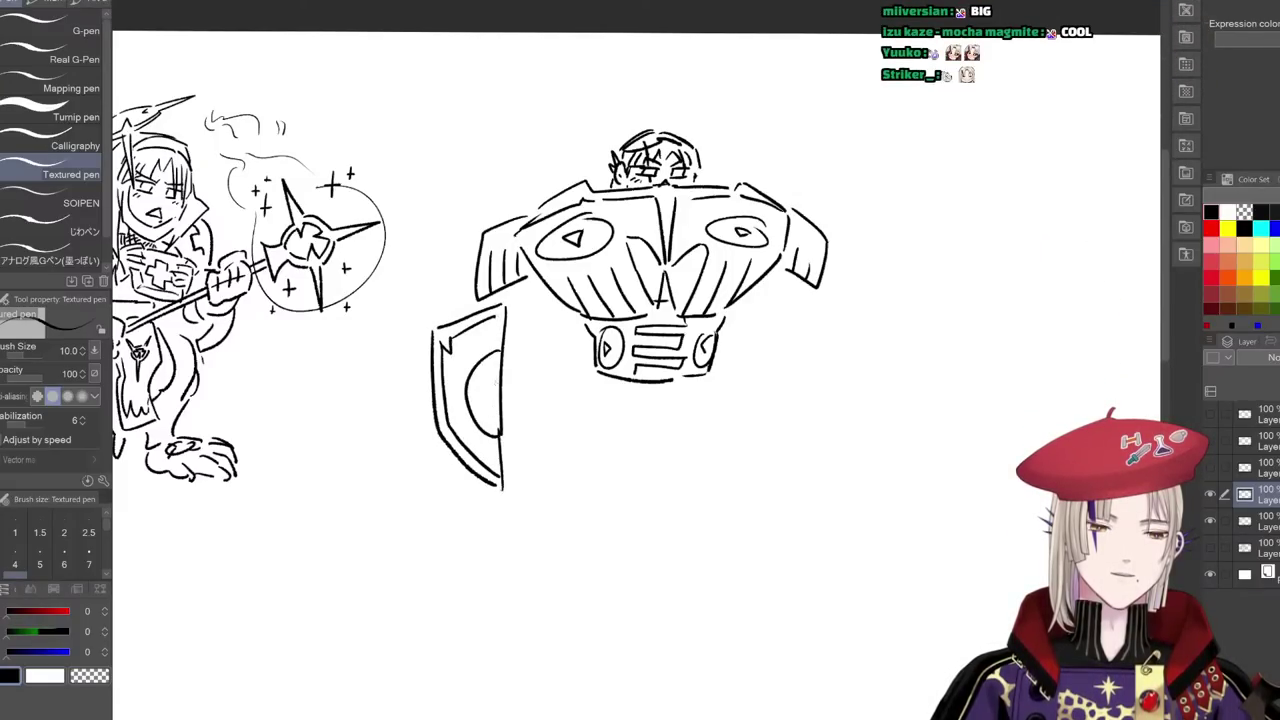
pyautogui.moveTo(549, 314)
pyautogui.mouseDown()
pyautogui.moveTo(507, 432)
pyautogui.moveTo(533, 444)
pyautogui.moveTo(534, 464)
pyautogui.moveTo(505, 472)
pyautogui.mouseUp()
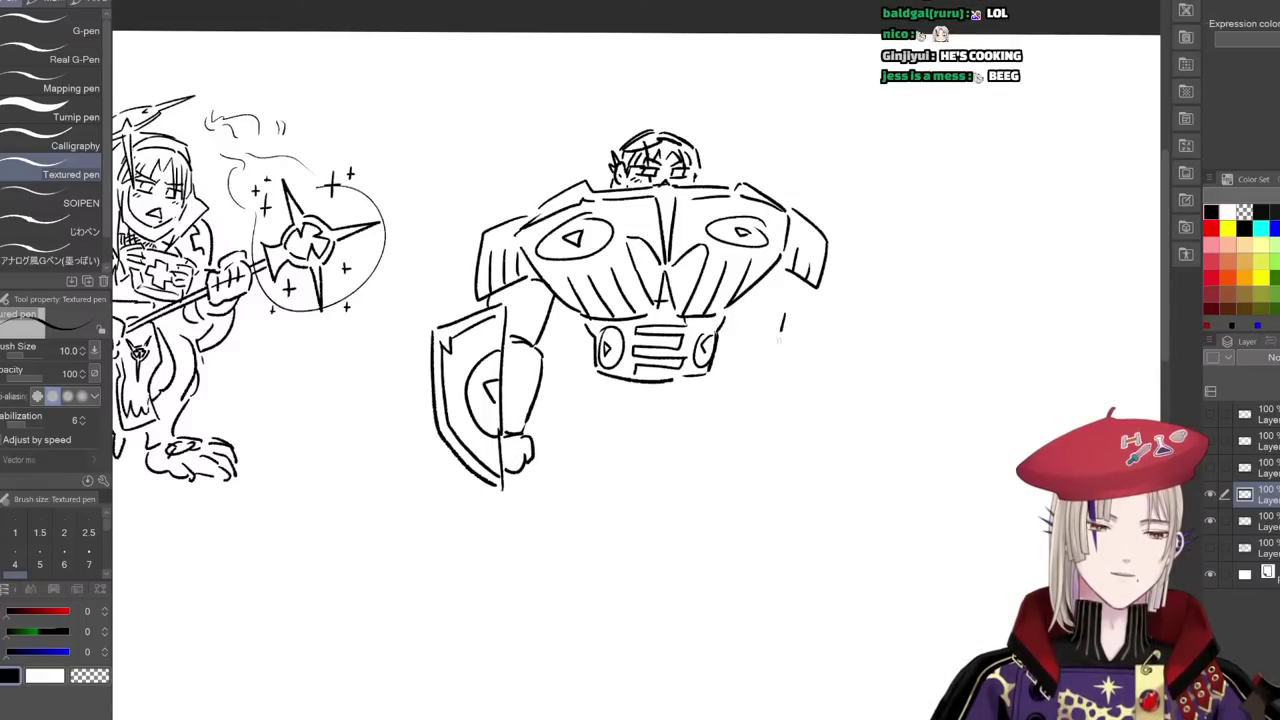
# - Draw a mirrored angular shield with inner border and semicircle emblem on the tank's other side, with the arm and fist behind it
pyautogui.moveTo(778, 340); pyautogui.dragTo(752, 468)
pyautogui.moveTo(776, 376)
pyautogui.mouseDown()
pyautogui.moveTo(790, 300)
pyautogui.moveTo(845, 338)
pyautogui.moveTo(772, 488)
pyautogui.moveTo(746, 496)
pyautogui.mouseUp()
pyautogui.moveTo(800, 462); pyautogui.dragTo(755, 484)
pyautogui.moveTo(836, 392); pyautogui.dragTo(806, 462)
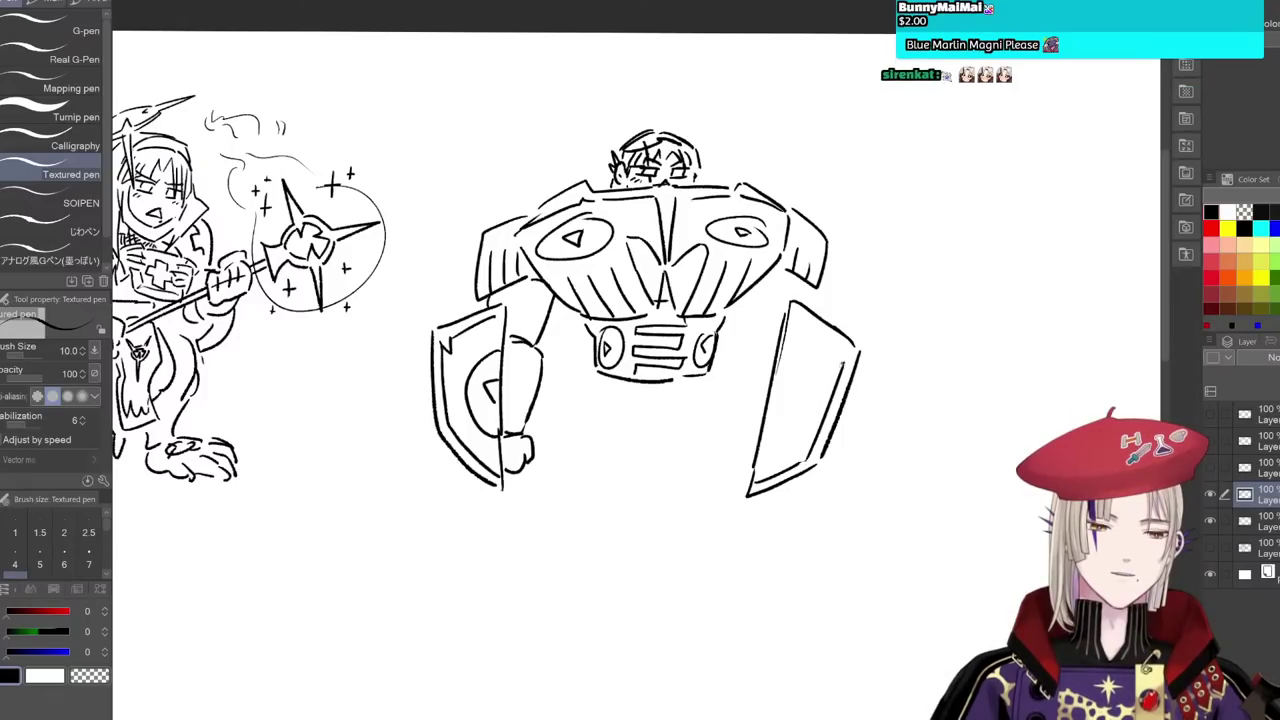
pyautogui.moveTo(790, 318); pyautogui.dragTo(842, 356)
pyautogui.moveTo(776, 390)
pyautogui.mouseDown()
pyautogui.moveTo(774, 436)
pyautogui.moveTo(776, 407)
pyautogui.mouseUp()
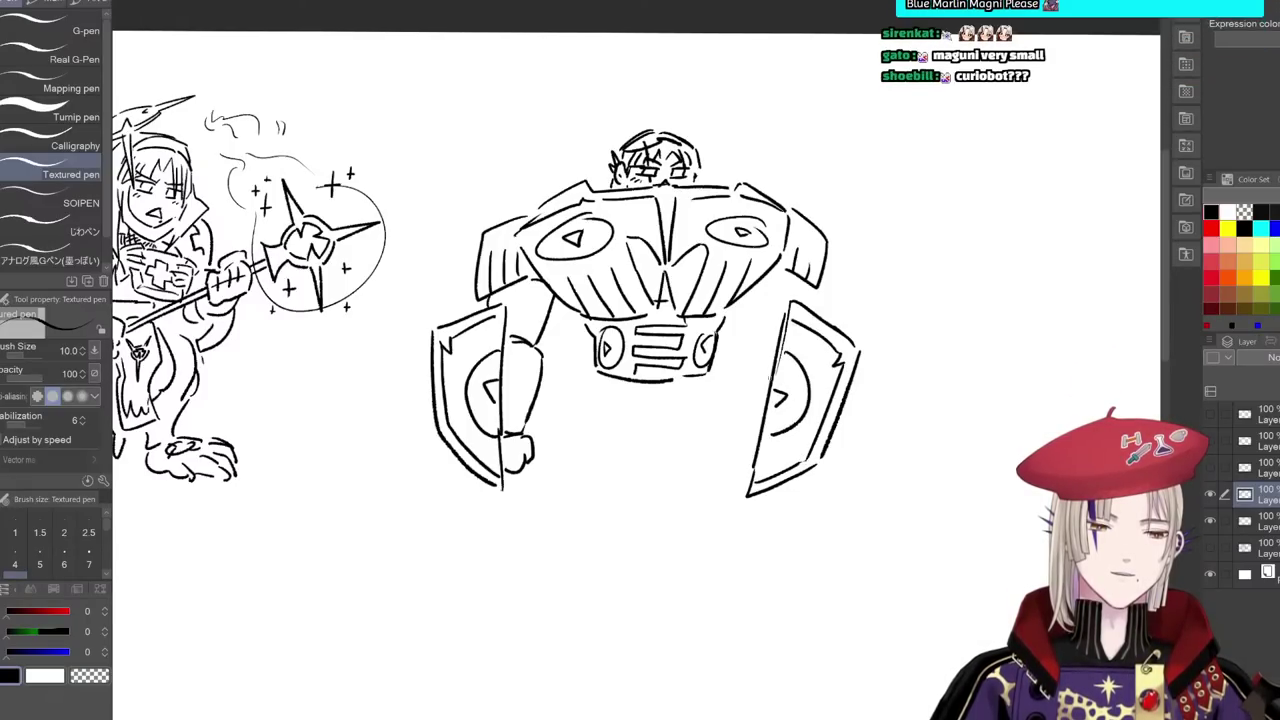
pyautogui.moveTo(777, 332)
pyautogui.mouseDown()
pyautogui.moveTo(752, 340)
pyautogui.moveTo(750, 432)
pyautogui.moveTo(732, 456)
pyautogui.moveTo(747, 465)
pyautogui.mouseUp()
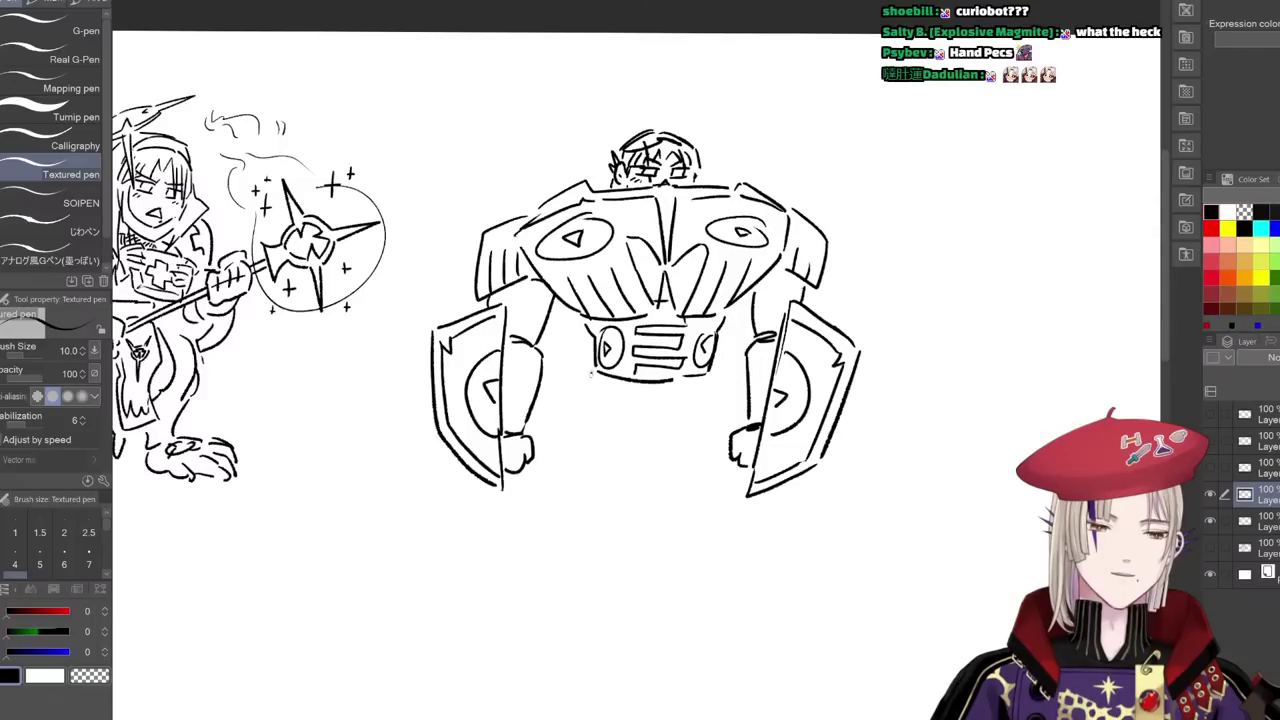
# - Draw the tank's hips and two short, stubby legs with boots below the waist armour
pyautogui.moveTo(605, 395); pyautogui.dragTo(700, 392)
pyautogui.moveTo(582, 388)
pyautogui.mouseDown()
pyautogui.moveTo(591, 449)
pyautogui.moveTo(623, 450)
pyautogui.mouseUp()
pyautogui.moveTo(590, 454)
pyautogui.mouseDown()
pyautogui.moveTo(620, 455)
pyautogui.moveTo(586, 490)
pyautogui.mouseUp()
pyautogui.moveTo(619, 460); pyautogui.dragTo(623, 495)
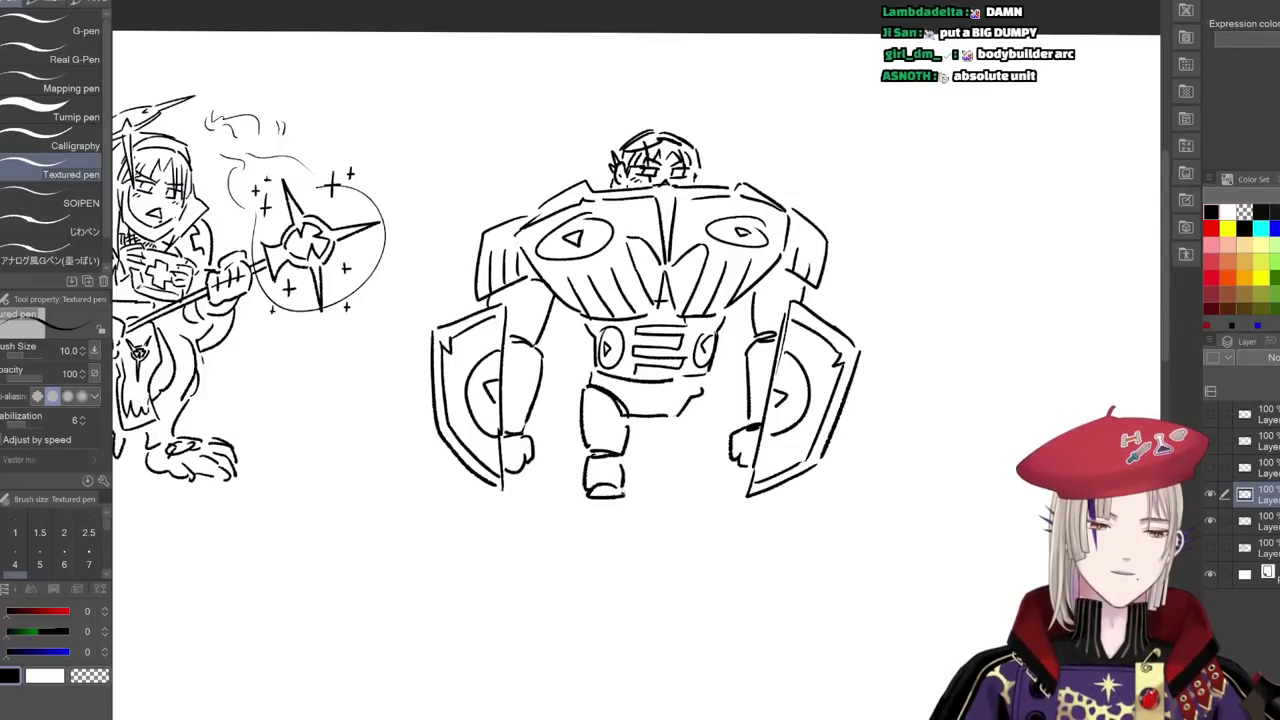
pyautogui.moveTo(703, 402)
pyautogui.mouseDown()
pyautogui.moveTo(696, 444)
pyautogui.moveTo(660, 448)
pyautogui.moveTo(693, 453)
pyautogui.mouseUp()
pyautogui.moveTo(659, 455)
pyautogui.mouseDown()
pyautogui.moveTo(656, 484)
pyautogui.moveTo(697, 487)
pyautogui.mouseUp()
pyautogui.moveTo(663, 488); pyautogui.dragTo(696, 490)
pyautogui.moveTo(684, 386); pyautogui.dragTo(686, 398)
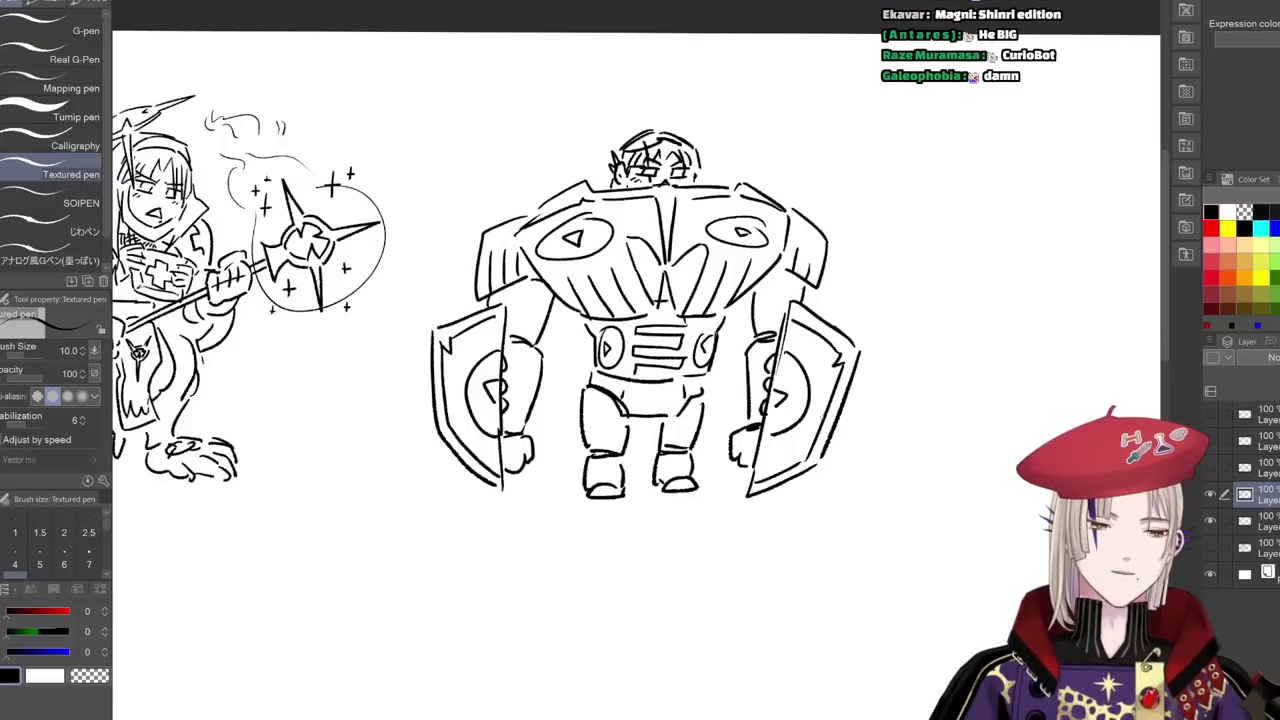
# - Detail both of the tank's thigh guards with parallel ridge lines and a small round emblem on the upper plate
pyautogui.scroll(-2, 838, 454)
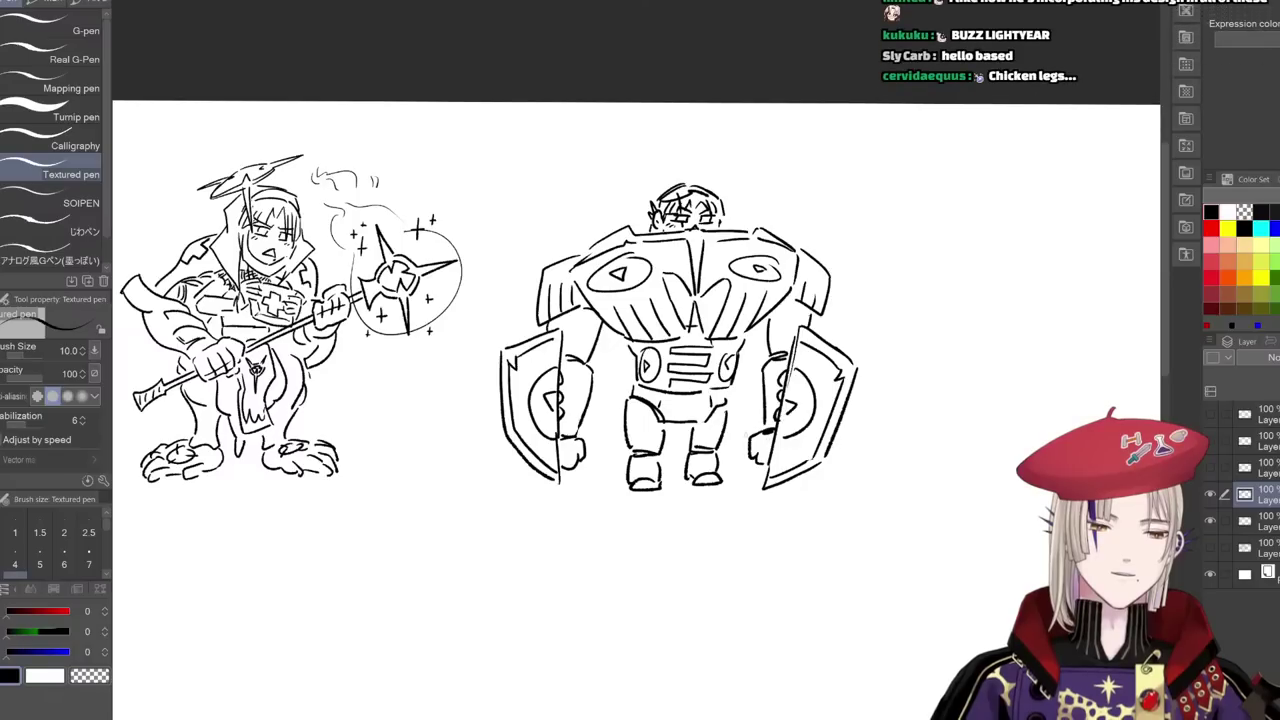
pyautogui.scroll(3, 652, 420)
pyautogui.scroll(1, 651, 420)
pyautogui.moveTo(656, 419); pyautogui.dragTo(642, 460)
pyautogui.moveTo(633, 431); pyautogui.dragTo(624, 463)
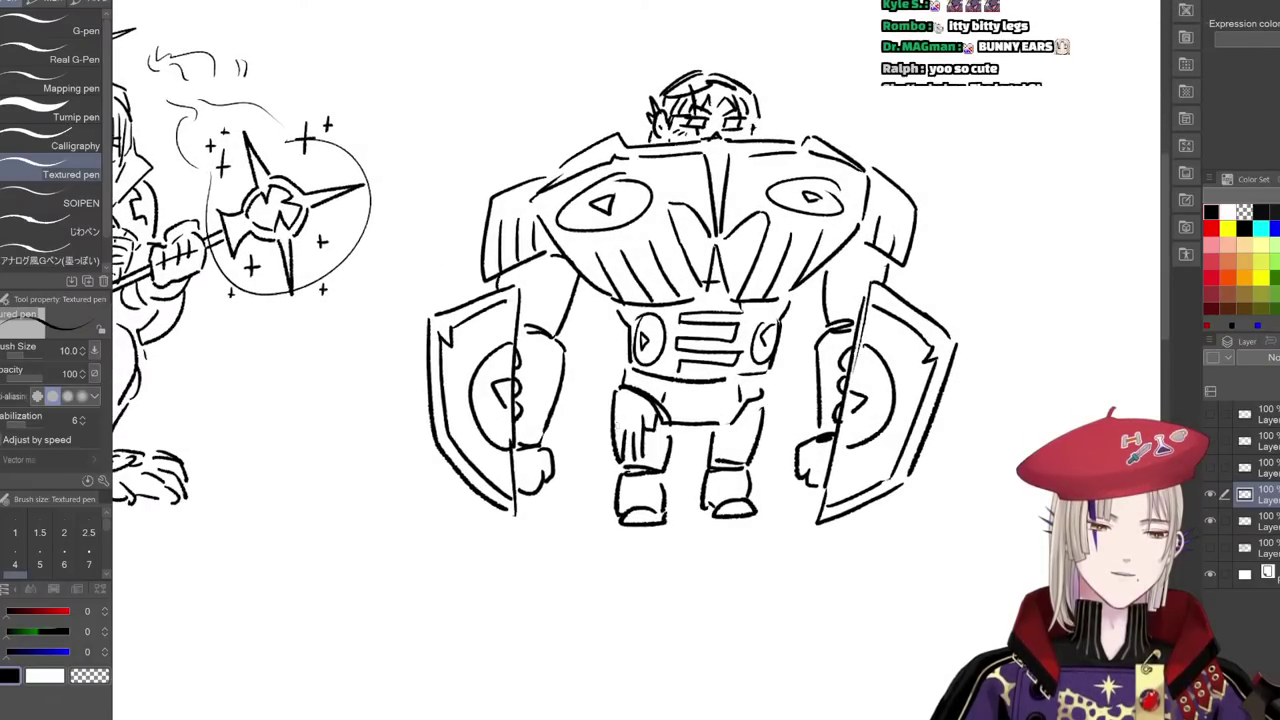
pyautogui.moveTo(634, 403); pyautogui.dragTo(619, 427)
pyautogui.moveTo(619, 404); pyautogui.dragTo(622, 412)
pyautogui.moveTo(756, 409); pyautogui.dragTo(743, 429)
pyautogui.moveTo(747, 417); pyautogui.dragTo(757, 433)
pyautogui.moveTo(754, 432); pyautogui.dragTo(749, 459)
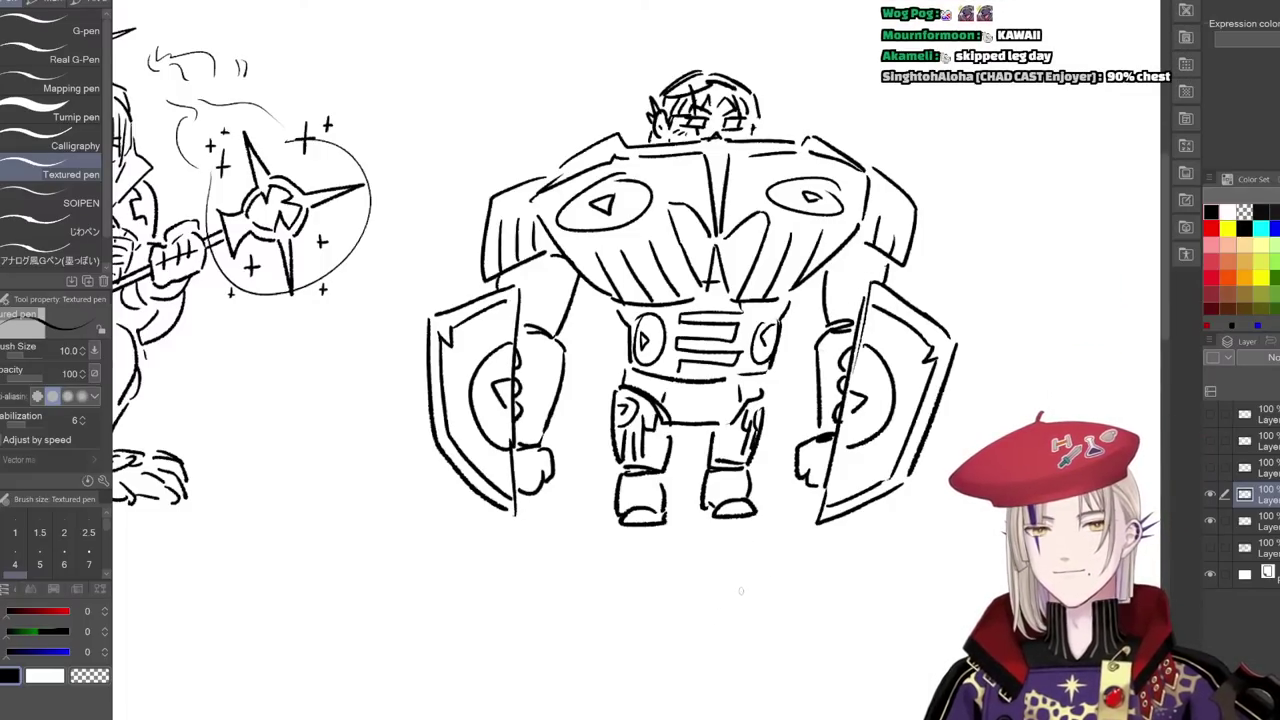
# - Switch to the staff wielder's layer and letter PRIEST beneath that character's feet
pyautogui.scroll(-3, 735, 594)
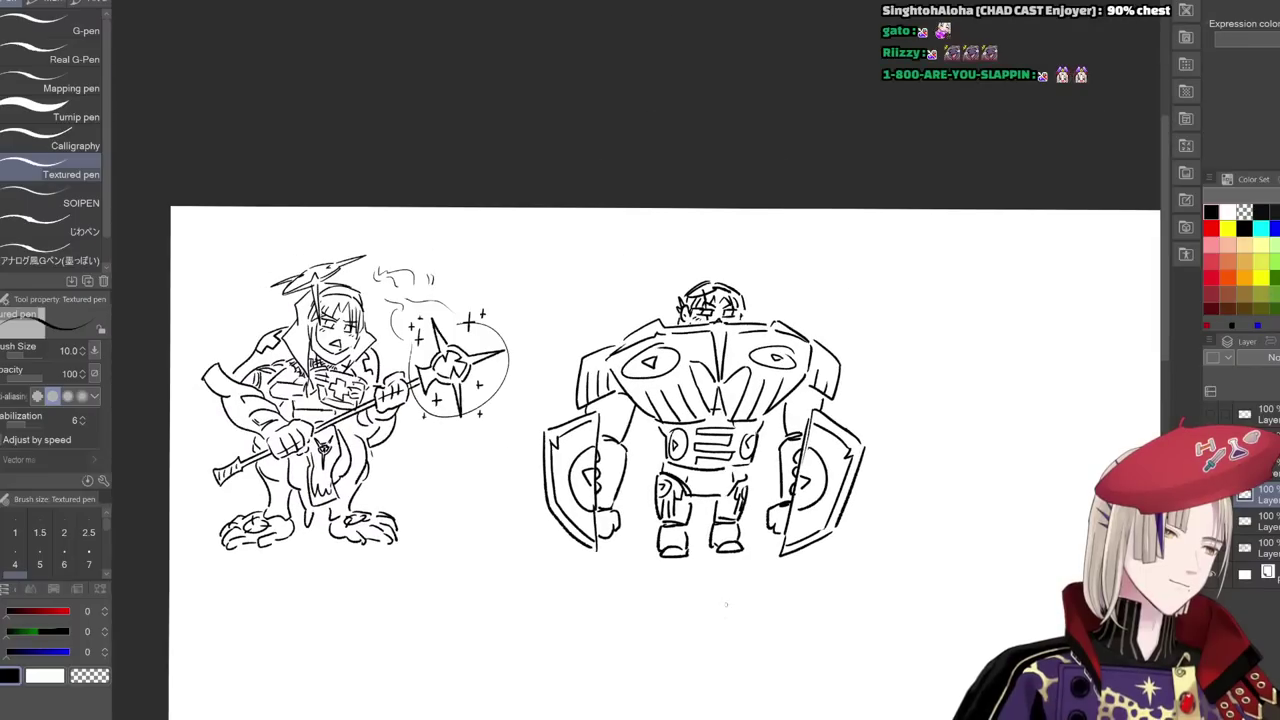
pyautogui.moveTo(779, 610); pyautogui.dragTo(683, 471)
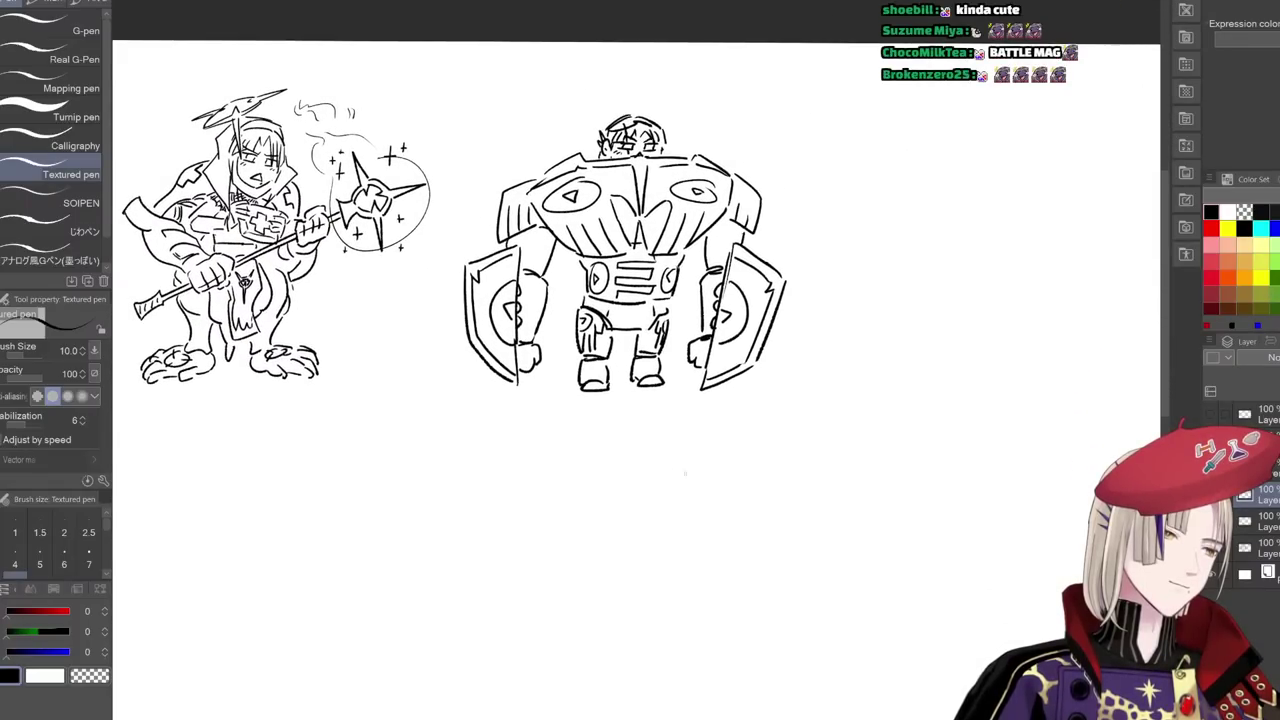
pyautogui.scroll(-2, 684, 475)
pyautogui.moveTo(725, 585); pyautogui.dragTo(673, 436)
pyautogui.moveTo(639, 537)
pyautogui.mouseDown()
pyautogui.moveTo(531, 520)
pyautogui.moveTo(649, 550)
pyautogui.mouseUp()
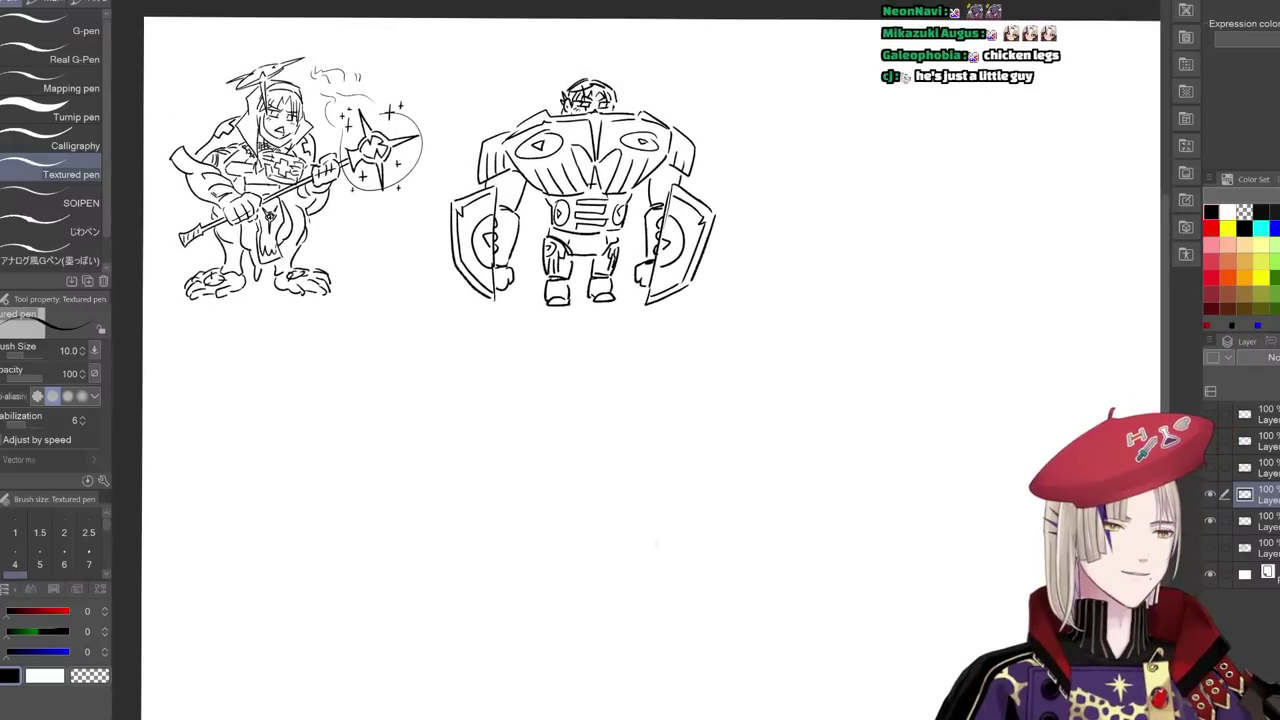
pyautogui.moveTo(545, 501); pyautogui.dragTo(650, 558)
pyautogui.click(1266, 521)
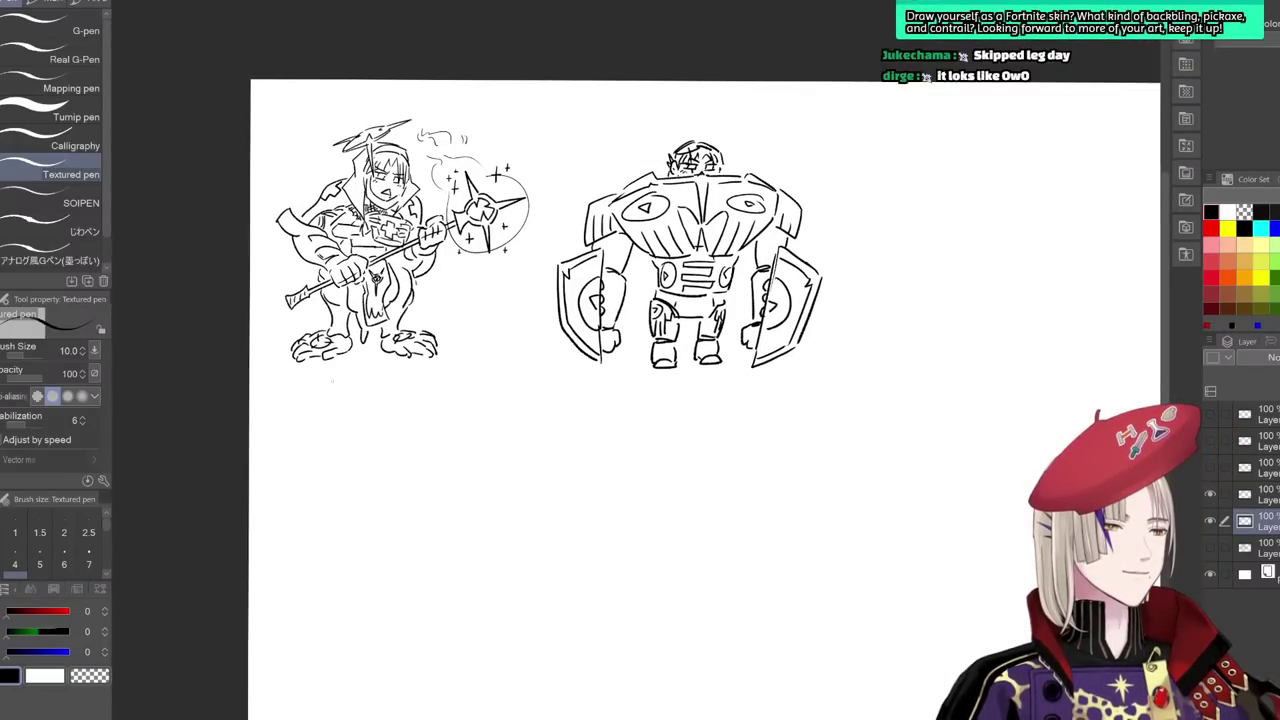
pyautogui.moveTo(335, 369)
pyautogui.mouseDown()
pyautogui.moveTo(336, 390)
pyautogui.moveTo(360, 388)
pyautogui.mouseUp()
pyautogui.moveTo(366, 370); pyautogui.dragTo(378, 388)
pyautogui.moveTo(390, 371)
pyautogui.mouseDown()
pyautogui.moveTo(382, 388)
pyautogui.moveTo(404, 370)
pyautogui.mouseUp()
pyautogui.moveTo(399, 370); pyautogui.dragTo(399, 386)
# - Return to the armoured character's layer and letter TANK beneath its feet
pyautogui.click(1276, 498)
pyautogui.moveTo(630, 383)
pyautogui.mouseDown()
pyautogui.moveTo(688, 376)
pyautogui.moveTo(700, 388)
pyautogui.mouseUp()
pyautogui.moveTo(713, 376); pyautogui.dragTo(714, 388)
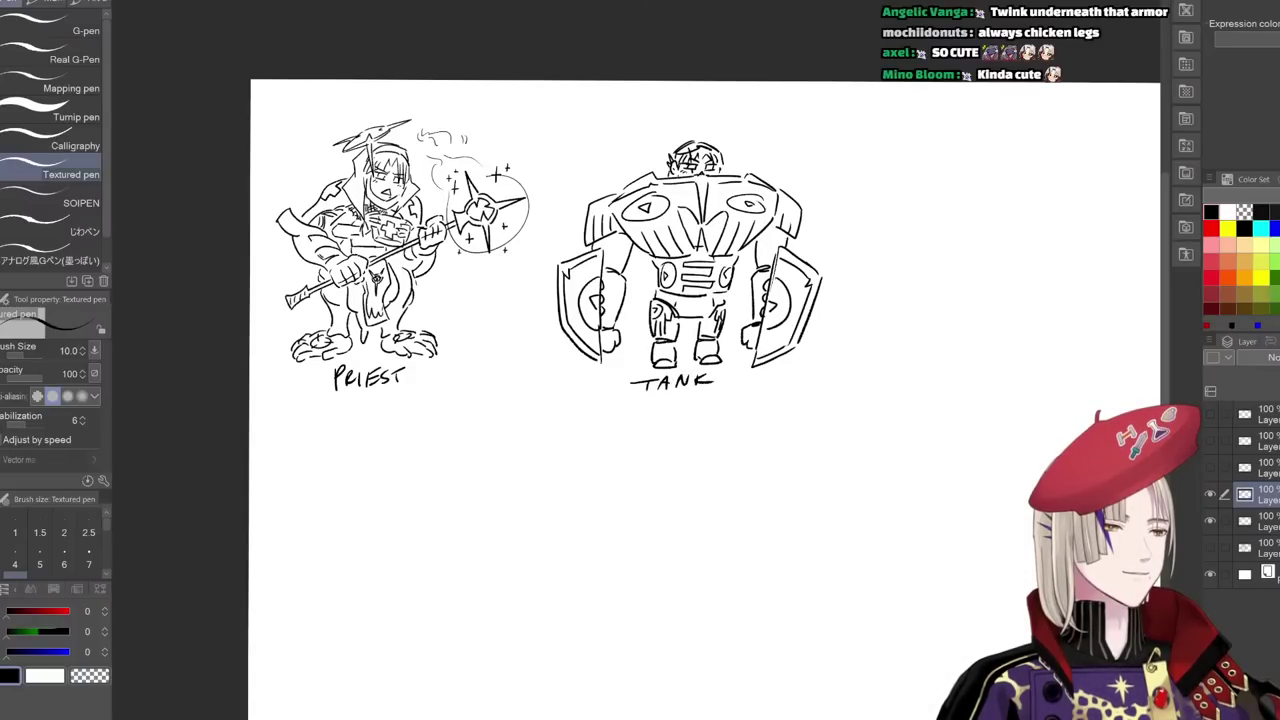
# - Add a new layer for the next character and bring the empty canvas area beside the tank into view
pyautogui.hotkey('ctrl', 'shift', 'n')
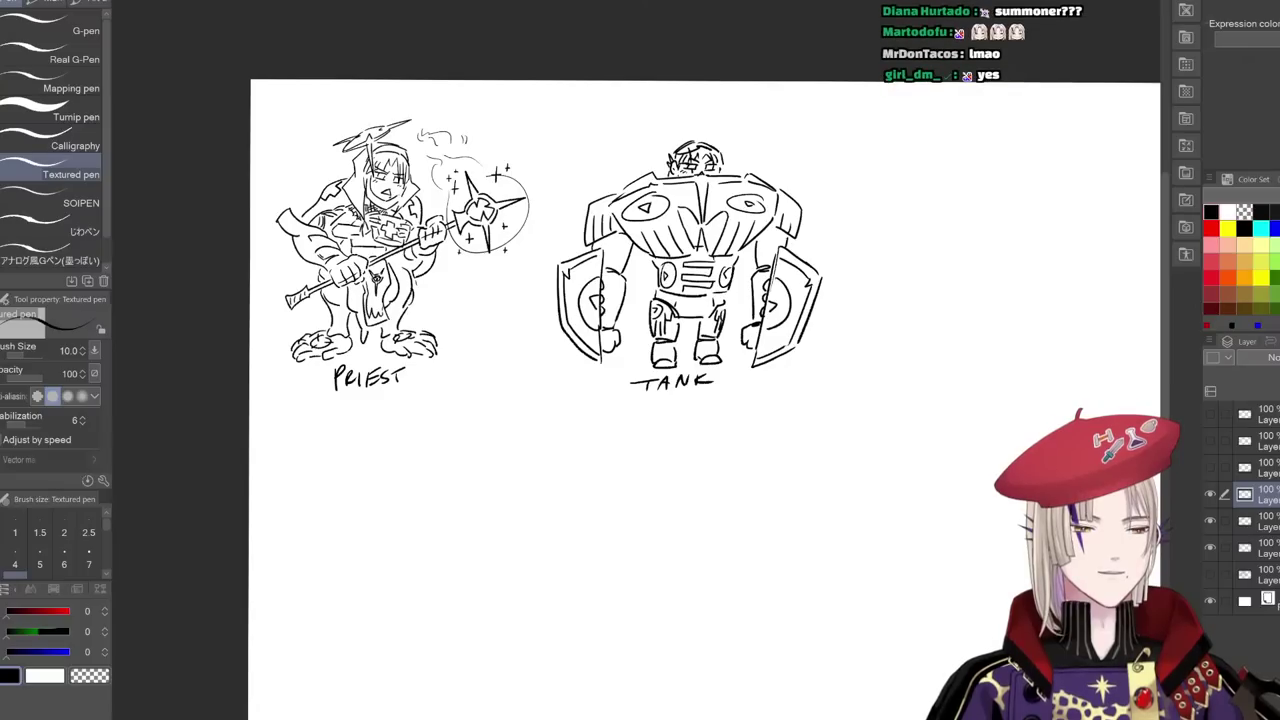
pyautogui.moveTo(889, 374); pyautogui.dragTo(759, 390)
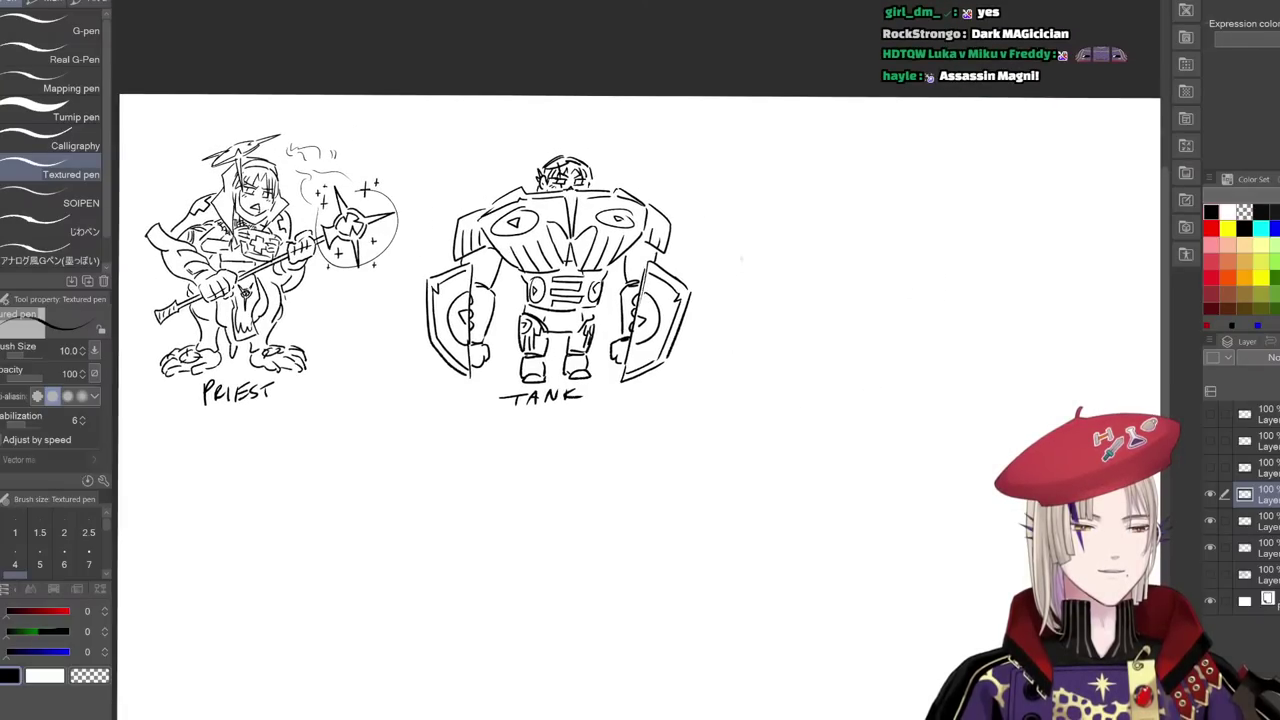
pyautogui.moveTo(787, 347); pyautogui.dragTo(812, 349)
pyautogui.moveTo(724, 389); pyautogui.dragTo(728, 407)
pyautogui.scroll(2, 760, 354)
pyautogui.moveTo(817, 363); pyautogui.dragTo(681, 406)
pyautogui.scroll(4, 717, 357)
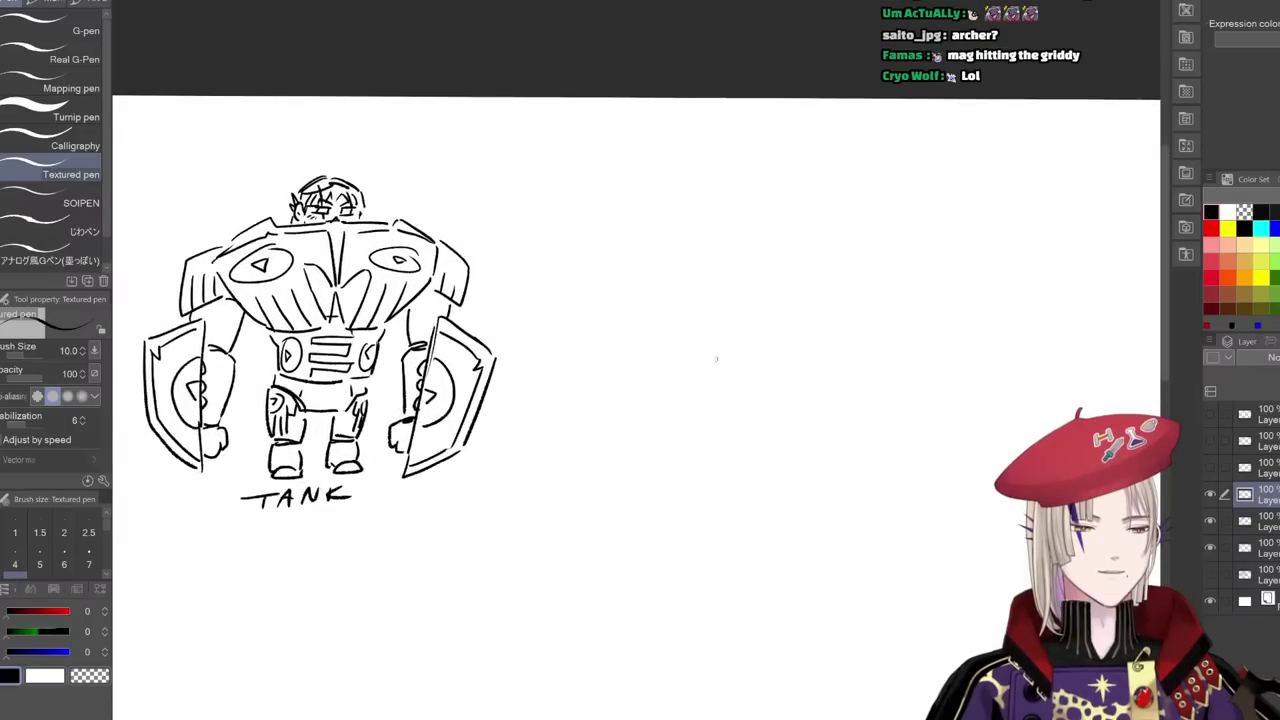
pyautogui.scroll(1, 723, 366)
pyautogui.moveTo(729, 360); pyautogui.dragTo(688, 366)
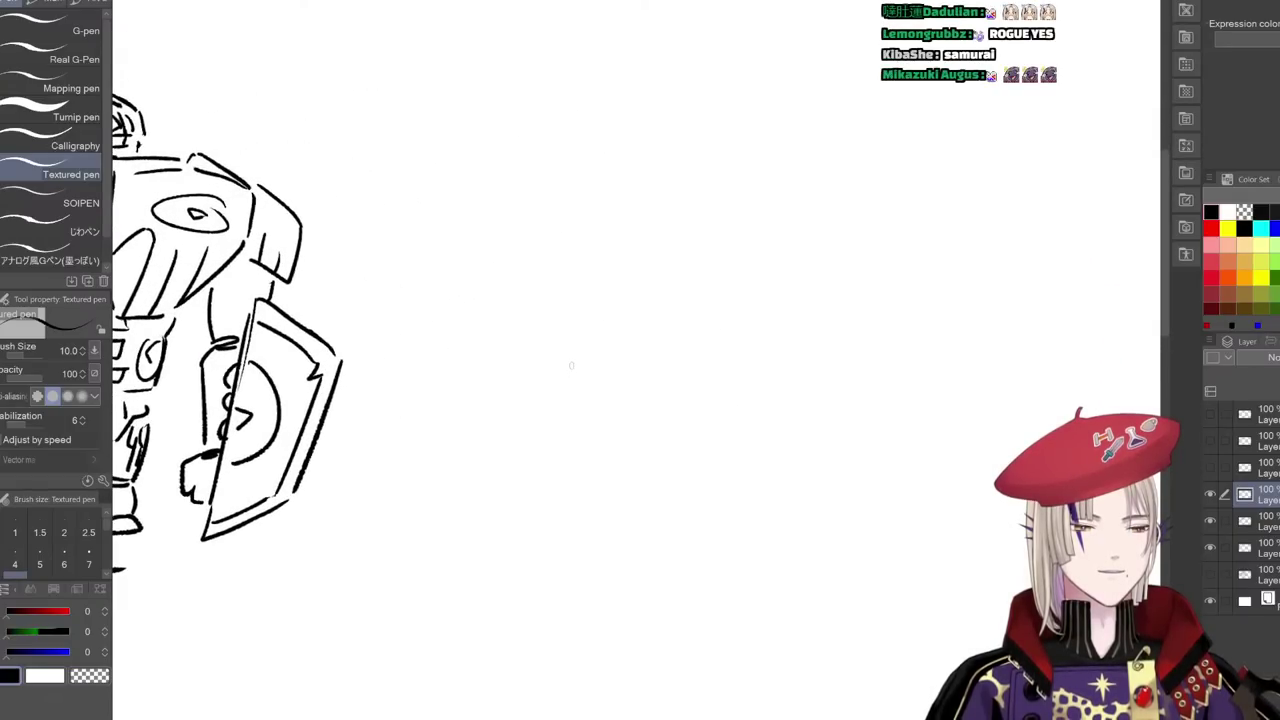
pyautogui.moveTo(629, 394); pyautogui.dragTo(651, 384)
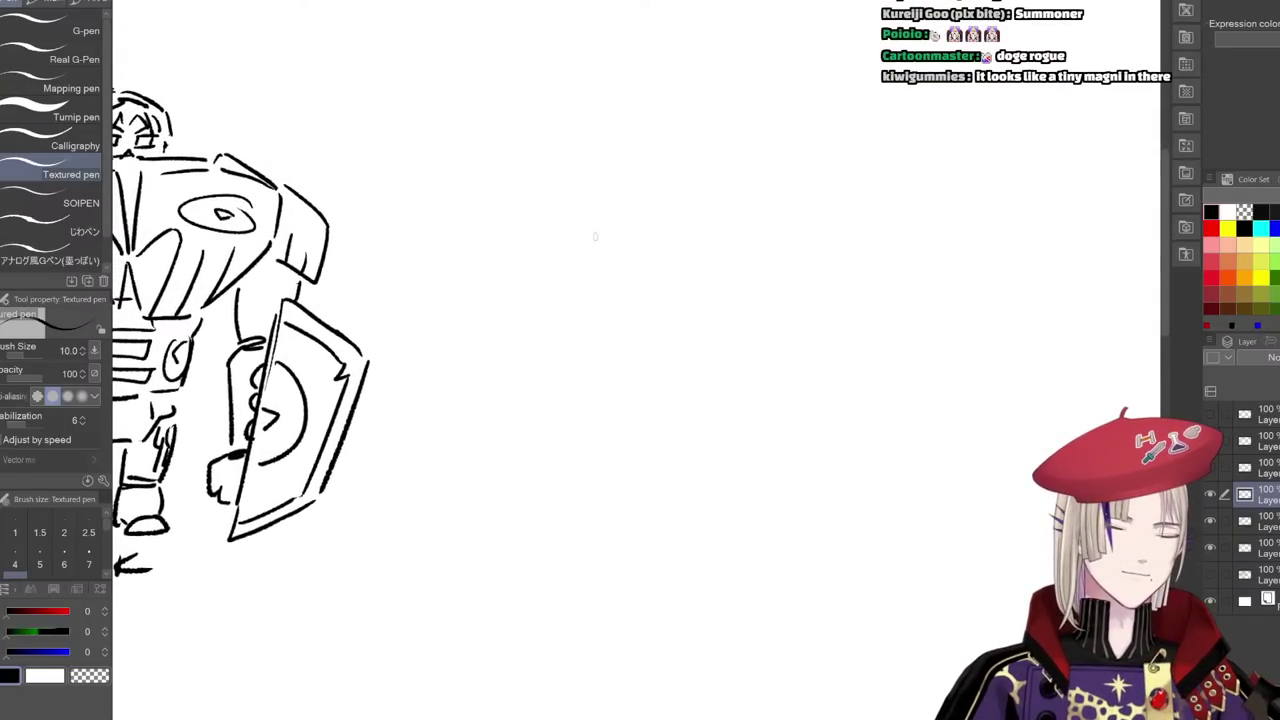
pyautogui.moveTo(594, 158); pyautogui.dragTo(643, 234)
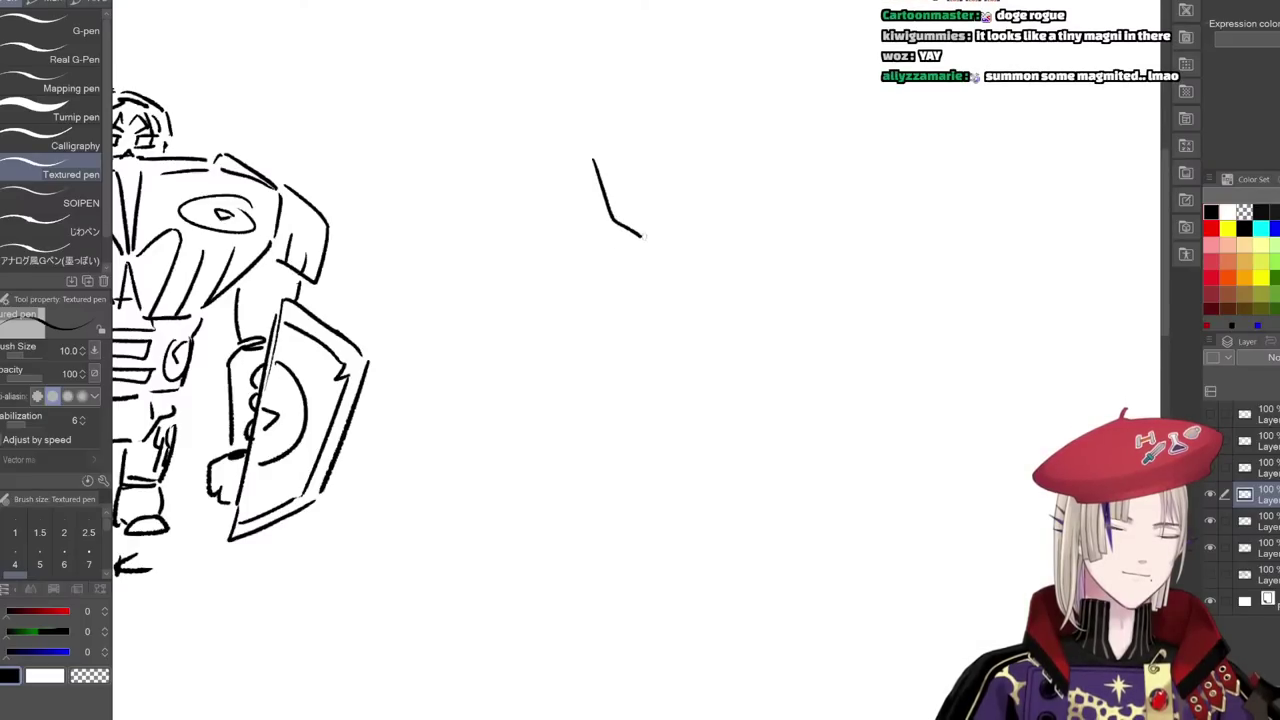
pyautogui.hotkey('ctrl', 'z')
pyautogui.moveTo(614, 168)
pyautogui.mouseDown()
pyautogui.moveTo(652, 223)
pyautogui.moveTo(679, 205)
pyautogui.moveTo(702, 243)
pyautogui.mouseUp()
pyautogui.scroll(2, 692, 222)
pyautogui.hotkey('ctrl', 'z')
pyautogui.hotkey('ctrl', 'z')
pyautogui.hotkey('ctrl', 'z')
# - Outline a pointed face beside the tank and cover its lower half with a cloth mask marked by slanted fold lines
pyautogui.moveTo(581, 253)
pyautogui.mouseDown()
pyautogui.moveTo(609, 303)
pyautogui.moveTo(664, 346)
pyautogui.moveTo(711, 266)
pyautogui.mouseUp()
pyautogui.moveTo(605, 288)
pyautogui.mouseDown()
pyautogui.moveTo(650, 258)
pyautogui.moveTo(699, 264)
pyautogui.mouseUp()
pyautogui.hotkey('ctrl', 'z')
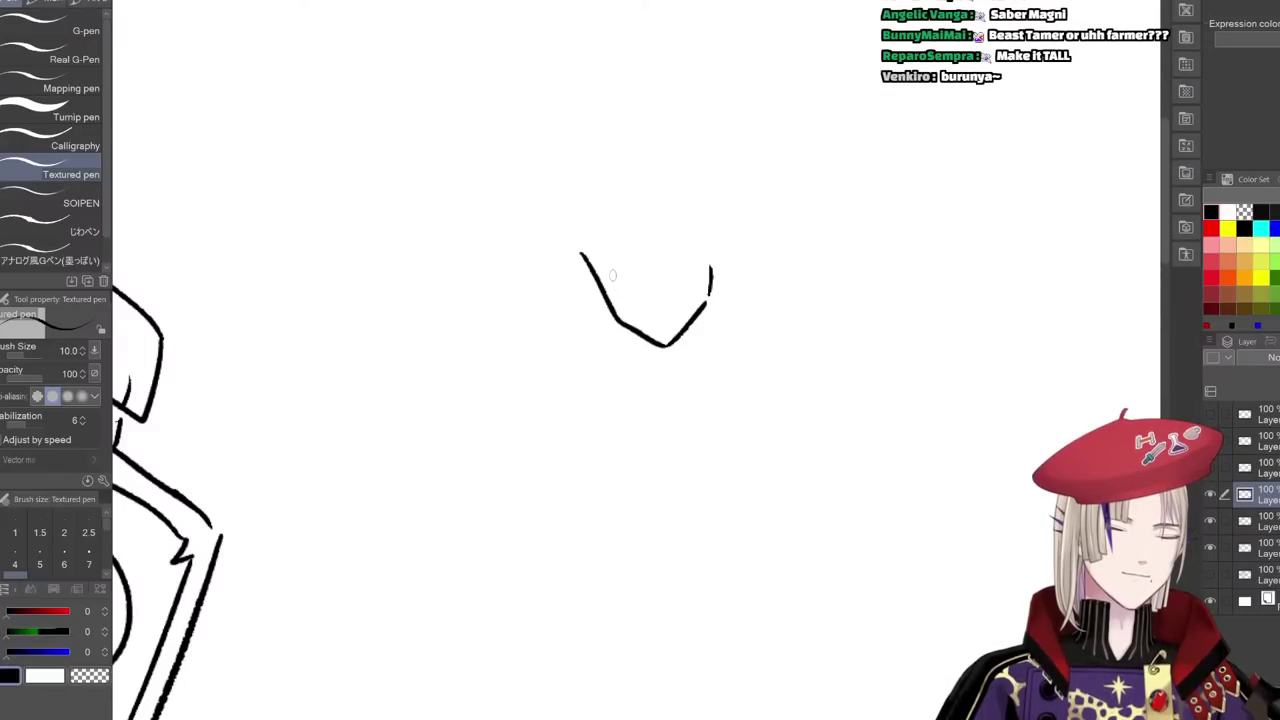
pyautogui.moveTo(603, 286)
pyautogui.mouseDown()
pyautogui.moveTo(652, 247)
pyautogui.moveTo(696, 257)
pyautogui.mouseUp()
pyautogui.moveTo(631, 307)
pyautogui.mouseDown()
pyautogui.moveTo(692, 275)
pyautogui.moveTo(683, 299)
pyautogui.mouseUp()
# - Draw the masked character's jagged fringe with pointed strands falling over the forehead and along both sides of the face
pyautogui.moveTo(704, 231); pyautogui.dragTo(706, 237)
pyautogui.moveTo(639, 198); pyautogui.dragTo(675, 214)
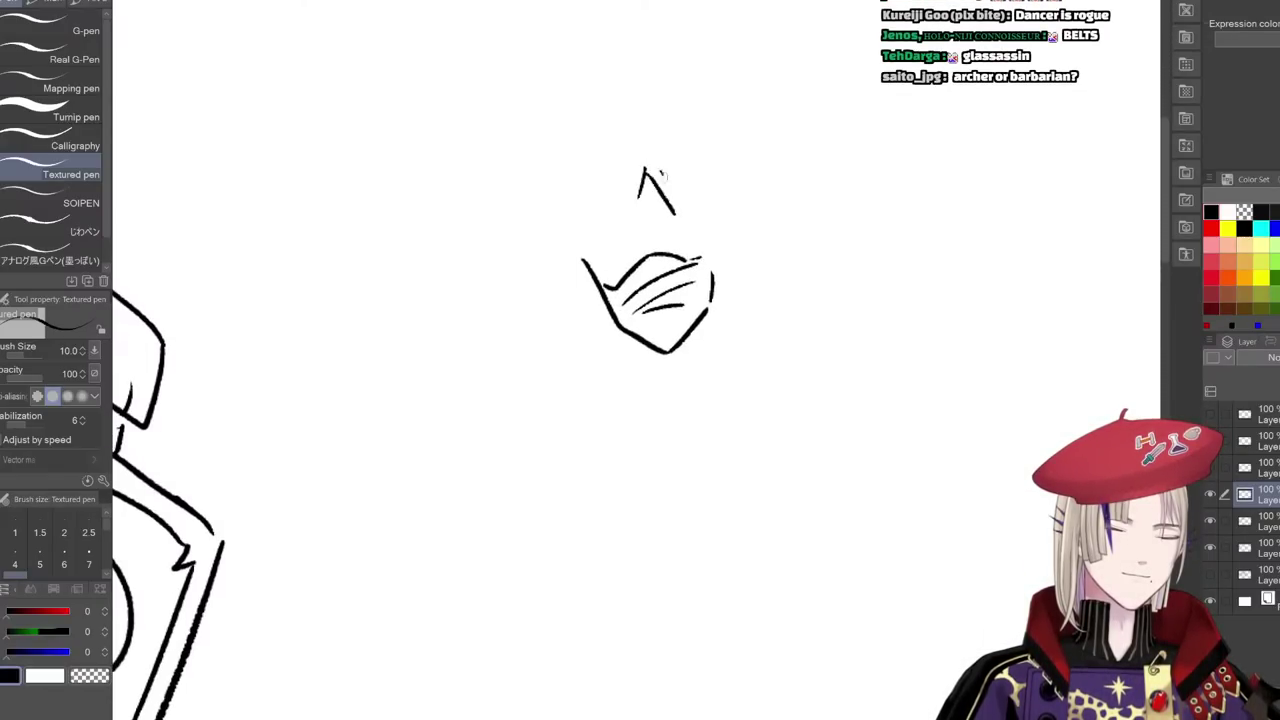
pyautogui.moveTo(660, 170)
pyautogui.mouseDown()
pyautogui.moveTo(680, 239)
pyautogui.moveTo(697, 240)
pyautogui.mouseUp()
pyautogui.moveTo(701, 181); pyautogui.dragTo(710, 246)
pyautogui.moveTo(632, 182)
pyautogui.mouseDown()
pyautogui.moveTo(624, 200)
pyautogui.moveTo(624, 172)
pyautogui.moveTo(584, 260)
pyautogui.mouseUp()
# - Draw two narrow eyes with stern brows above the mask, adding blush hatching and fine hair strands between them
pyautogui.moveTo(606, 214)
pyautogui.mouseDown()
pyautogui.moveTo(596, 250)
pyautogui.moveTo(698, 207)
pyautogui.moveTo(685, 237)
pyautogui.moveTo(670, 238)
pyautogui.mouseUp()
pyautogui.moveTo(679, 214); pyautogui.dragTo(680, 232)
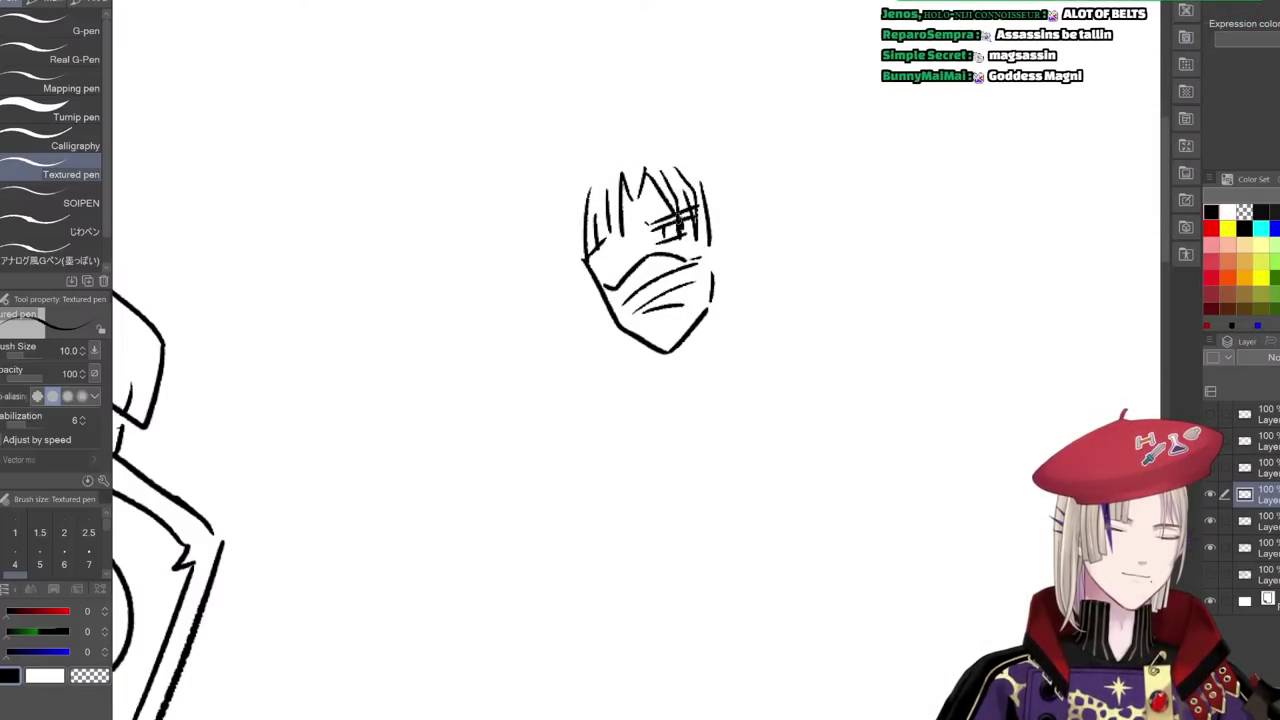
pyautogui.moveTo(586, 244)
pyautogui.mouseDown()
pyautogui.moveTo(636, 226)
pyautogui.moveTo(632, 240)
pyautogui.mouseUp()
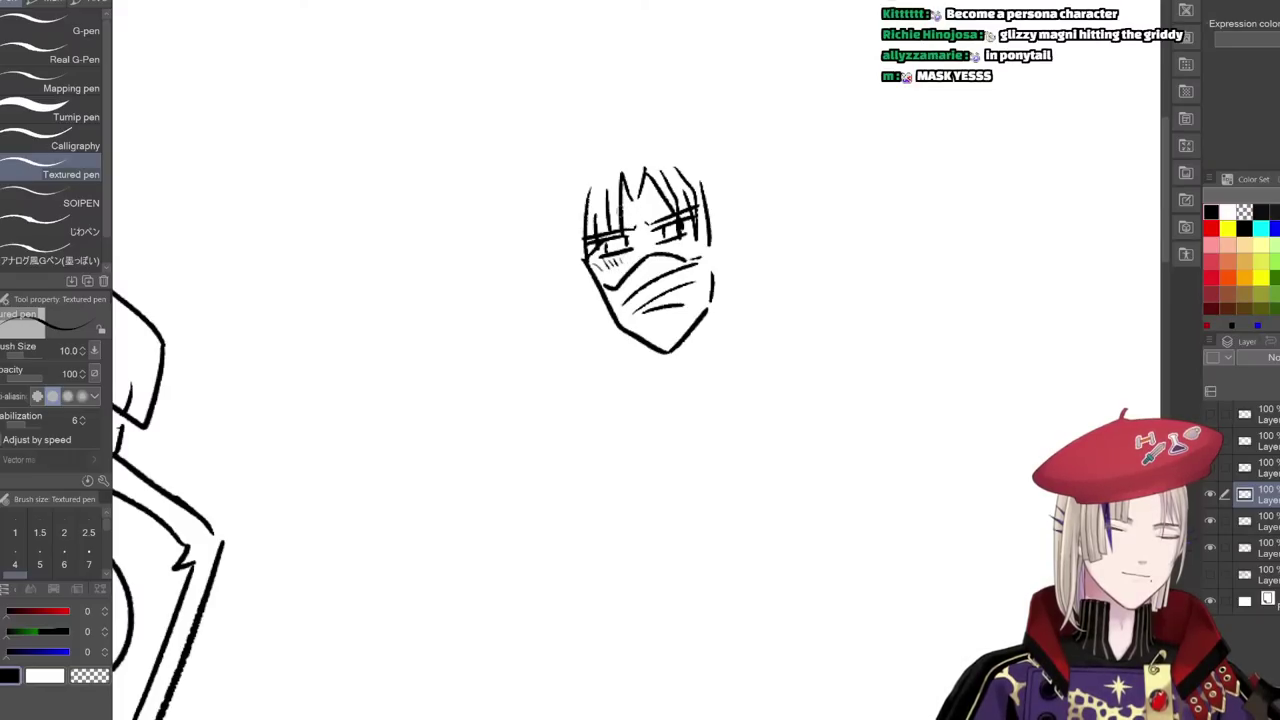
pyautogui.moveTo(630, 205); pyautogui.dragTo(634, 246)
pyautogui.moveTo(638, 205); pyautogui.dragTo(651, 247)
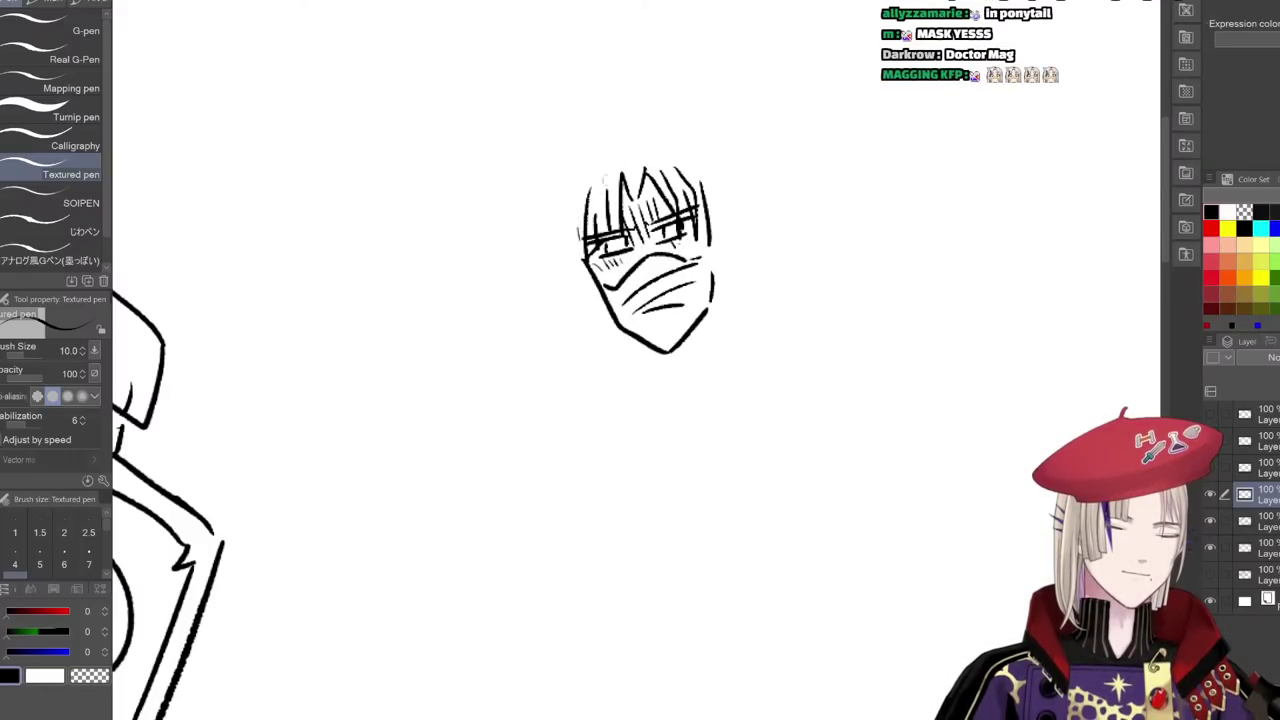
# - Outline the top and back of the masked character's head and draw the ear with dark detail strokes
pyautogui.moveTo(569, 210)
pyautogui.mouseDown()
pyautogui.moveTo(613, 146)
pyautogui.moveTo(701, 139)
pyautogui.mouseUp()
pyautogui.hotkey('ctrl', 'z')
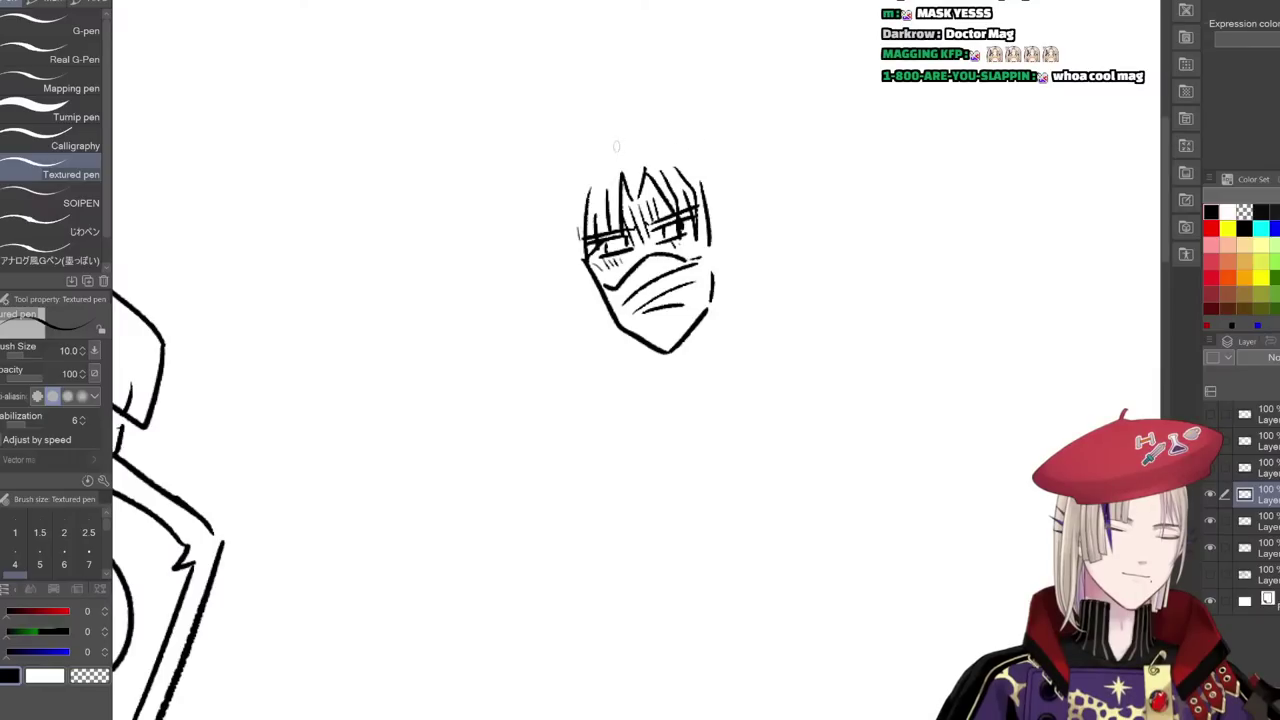
pyautogui.moveTo(578, 188)
pyautogui.mouseDown()
pyautogui.moveTo(626, 145)
pyautogui.moveTo(694, 135)
pyautogui.moveTo(750, 242)
pyautogui.moveTo(717, 264)
pyautogui.mouseUp()
pyautogui.hotkey('ctrl', 'z')
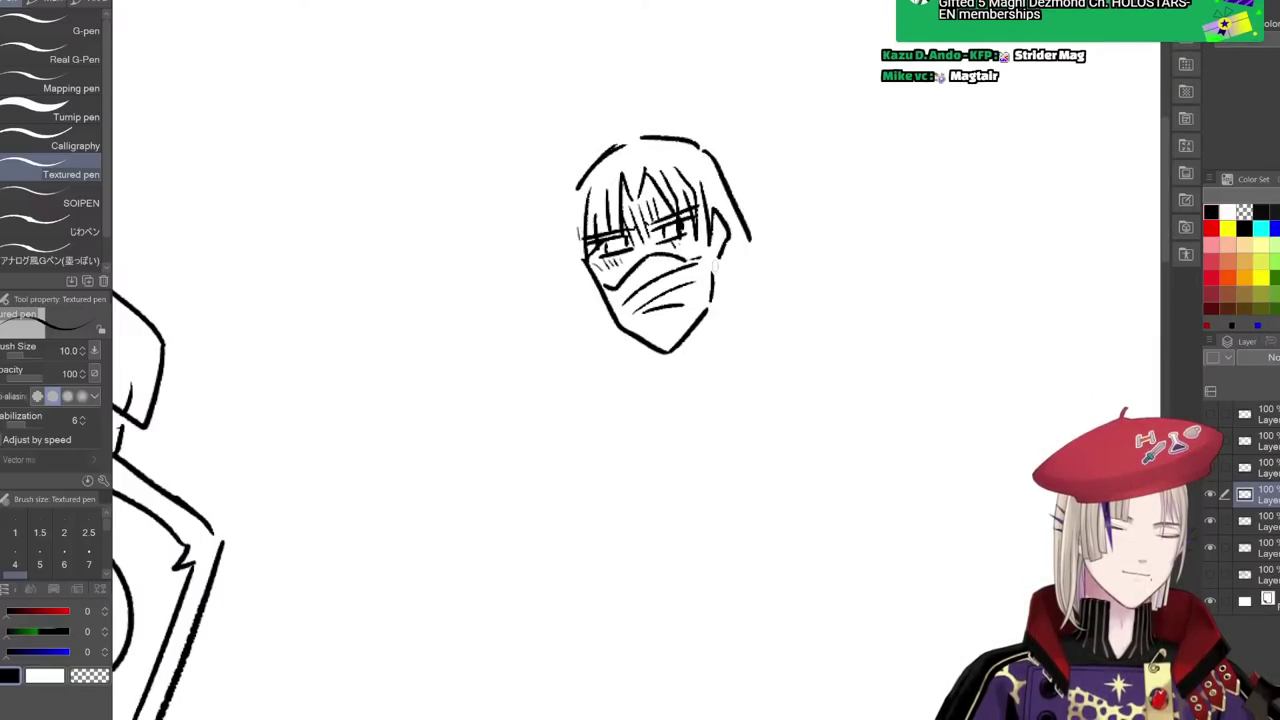
pyautogui.moveTo(720, 184); pyautogui.dragTo(742, 234)
# - Add a small spike at the far ear and draw pointed hair locks hanging on both sides of the masked face
pyautogui.moveTo(586, 237)
pyautogui.mouseDown()
pyautogui.moveTo(560, 264)
pyautogui.moveTo(580, 268)
pyautogui.mouseUp()
pyautogui.moveTo(570, 213)
pyautogui.mouseDown()
pyautogui.moveTo(586, 242)
pyautogui.moveTo(578, 318)
pyautogui.mouseUp()
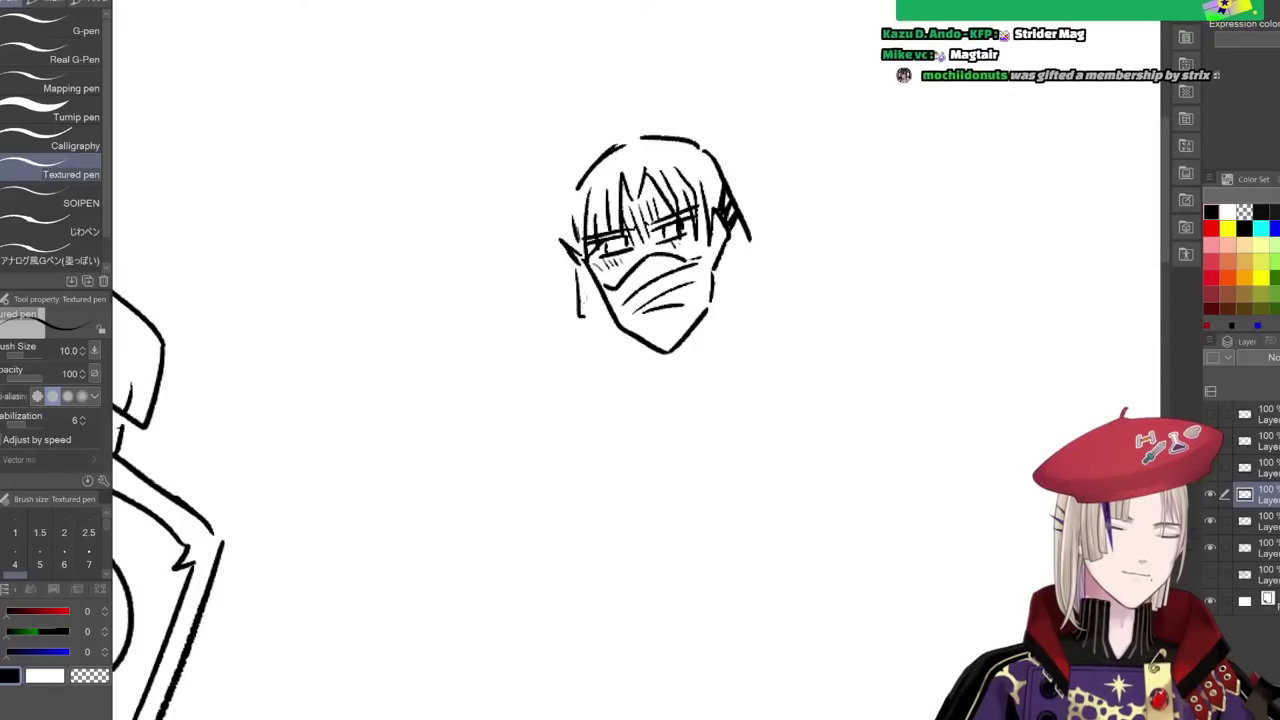
pyautogui.hotkey('ctrl', 'z')
pyautogui.moveTo(577, 269)
pyautogui.mouseDown()
pyautogui.moveTo(590, 346)
pyautogui.moveTo(606, 349)
pyautogui.mouseUp()
pyautogui.moveTo(605, 322); pyautogui.dragTo(620, 369)
pyautogui.moveTo(750, 236)
pyautogui.mouseDown()
pyautogui.moveTo(762, 278)
pyautogui.moveTo(730, 288)
pyautogui.moveTo(709, 262)
pyautogui.mouseUp()
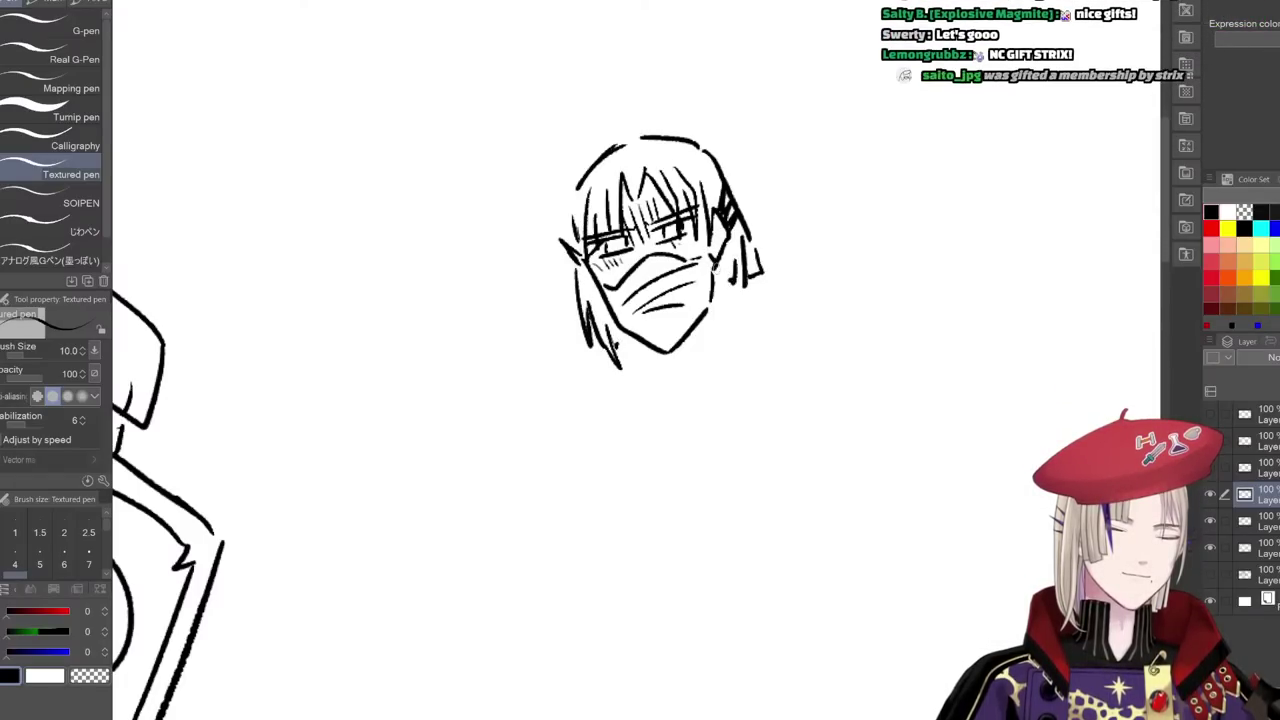
# - Draw the neck line below the mask and a short sloping shoulder line on the masked character
pyautogui.moveTo(735, 343)
pyautogui.mouseDown()
pyautogui.moveTo(707, 281)
pyautogui.moveTo(670, 321)
pyautogui.mouseUp()
pyautogui.scroll(-3, 694, 280)
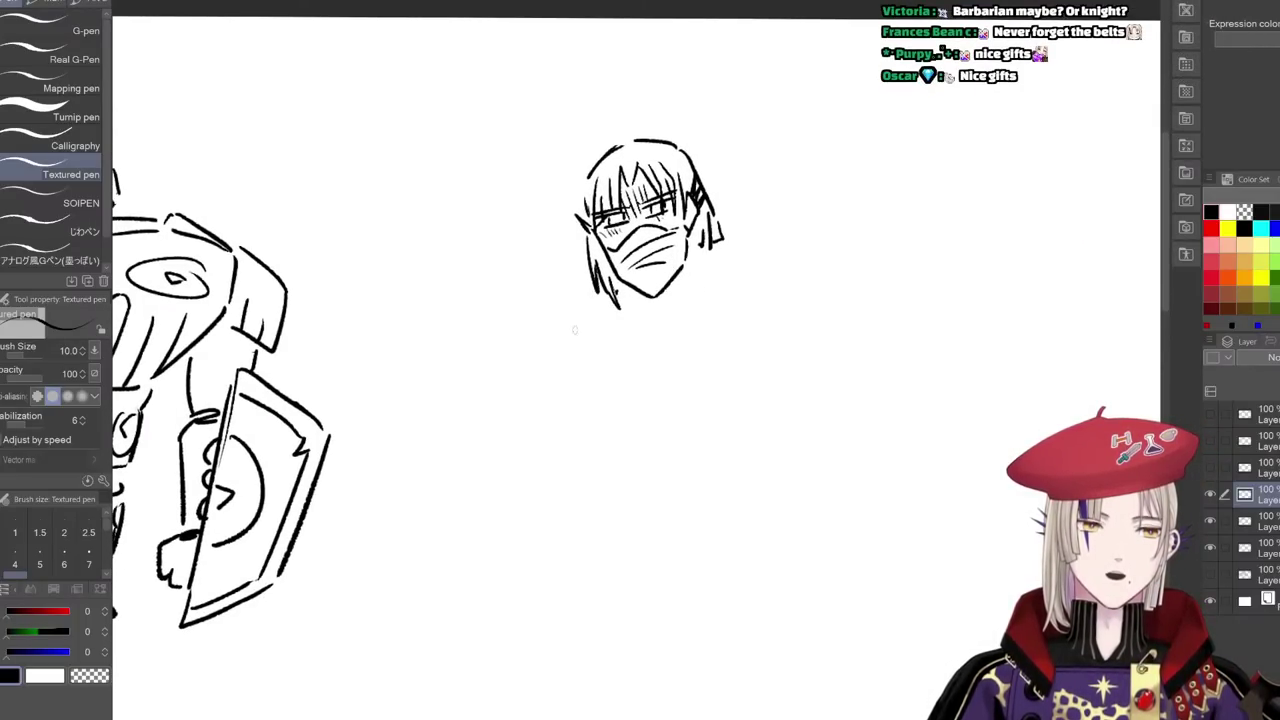
pyautogui.moveTo(673, 282); pyautogui.dragTo(686, 293)
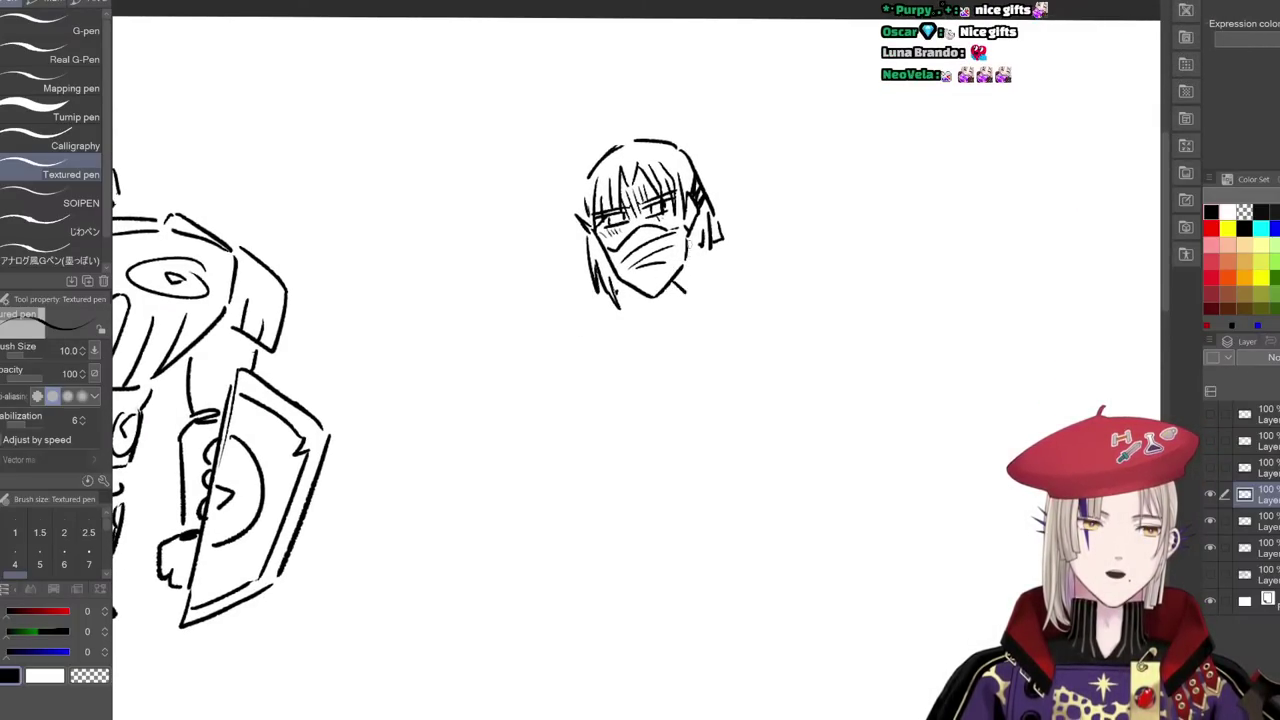
pyautogui.moveTo(703, 250)
pyautogui.mouseDown()
pyautogui.moveTo(697, 277)
pyautogui.moveTo(744, 300)
pyautogui.moveTo(642, 322)
pyautogui.mouseUp()
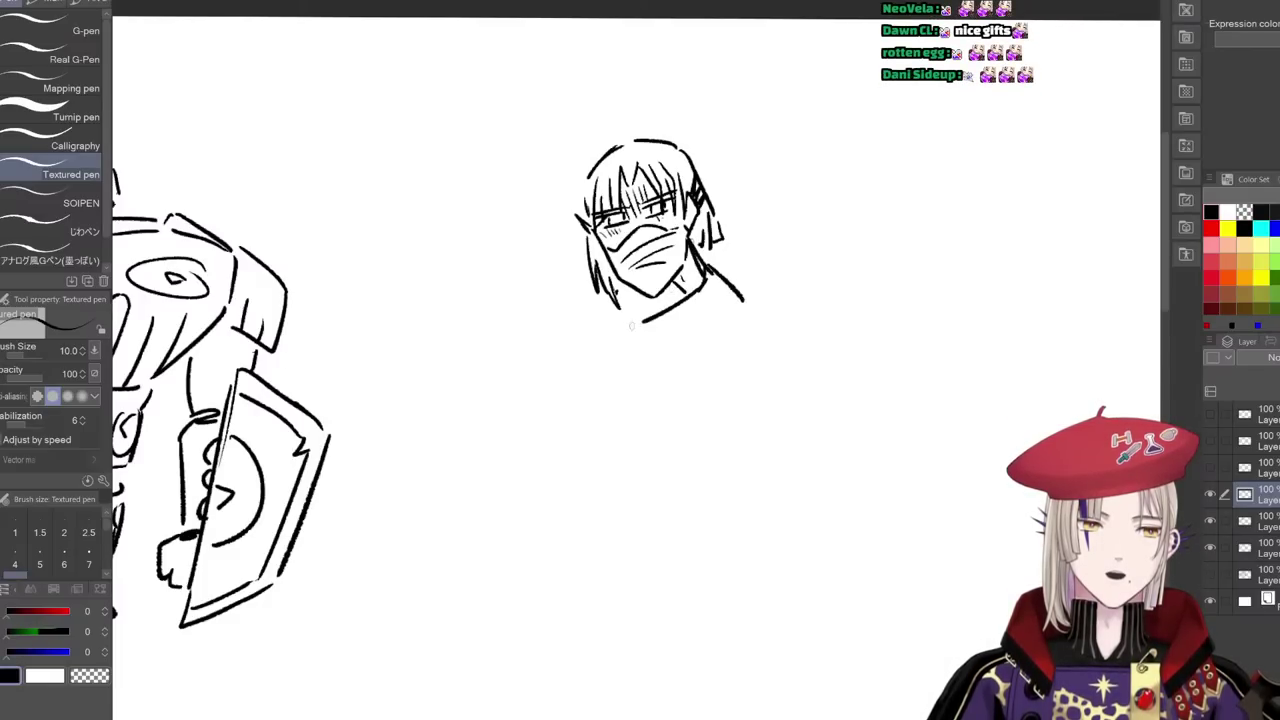
pyautogui.hotkey('ctrl', 'z')
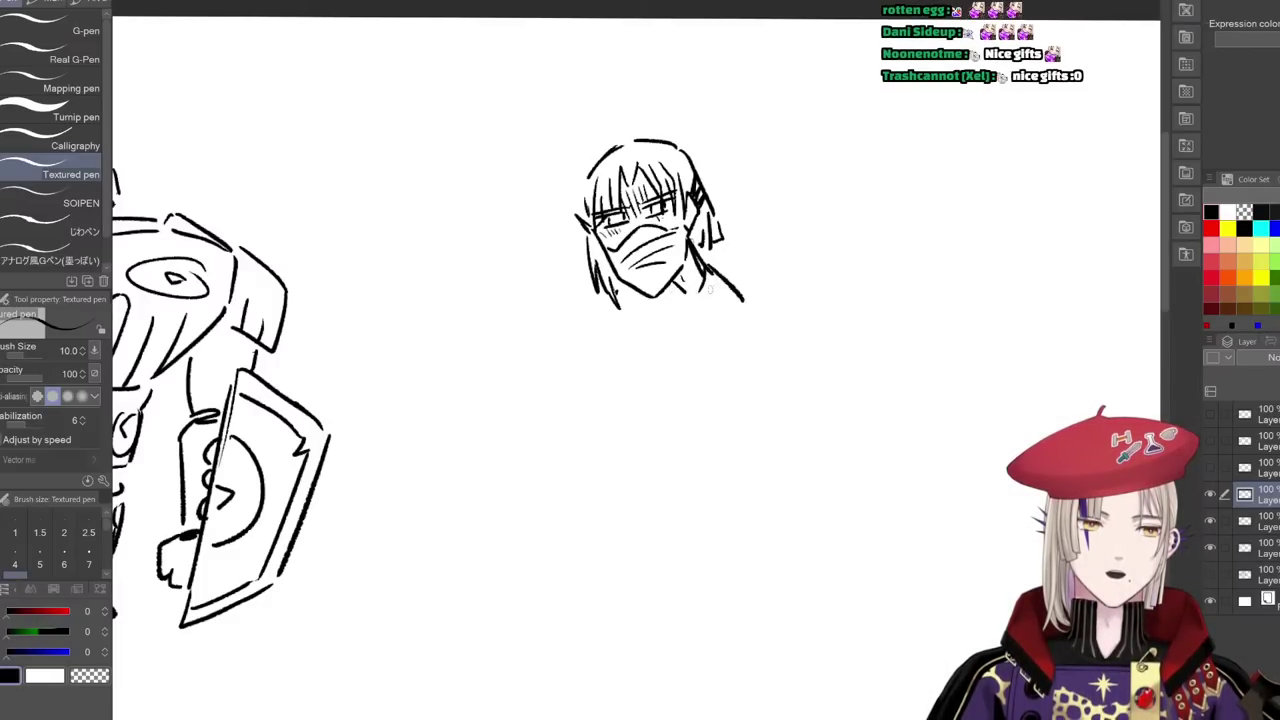
pyautogui.moveTo(707, 279); pyautogui.dragTo(621, 338)
pyautogui.moveTo(752, 315); pyautogui.dragTo(616, 374)
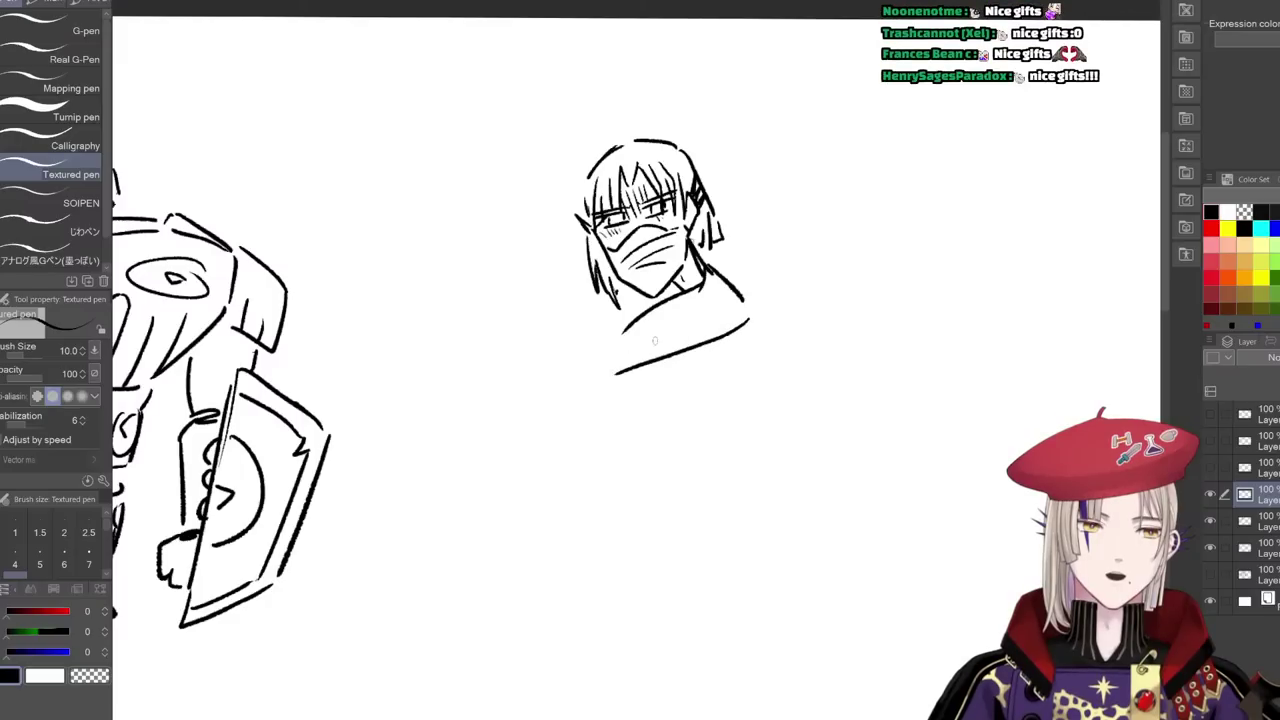
pyautogui.hotkey('ctrl', 'z')
pyautogui.hotkey('ctrl', 'z')
pyautogui.moveTo(707, 277)
pyautogui.mouseDown()
pyautogui.moveTo(614, 324)
pyautogui.moveTo(490, 241)
pyautogui.mouseUp()
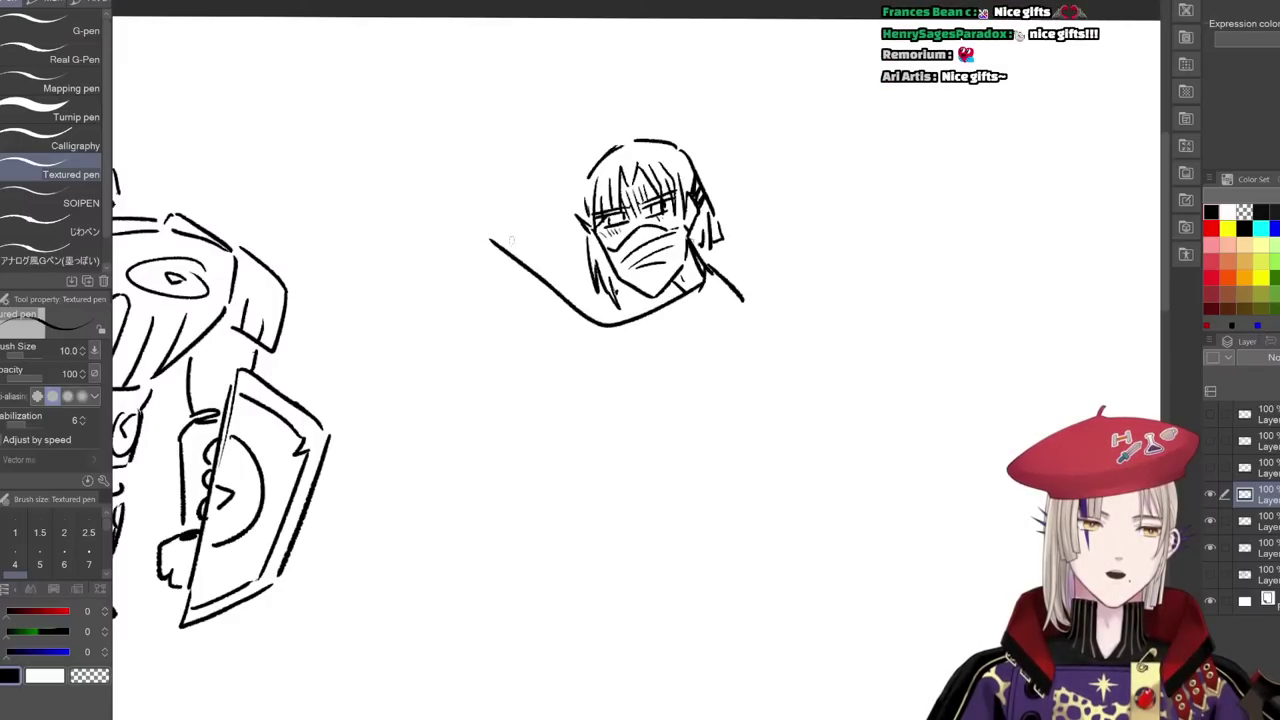
pyautogui.hotkey('ctrl', 'z')
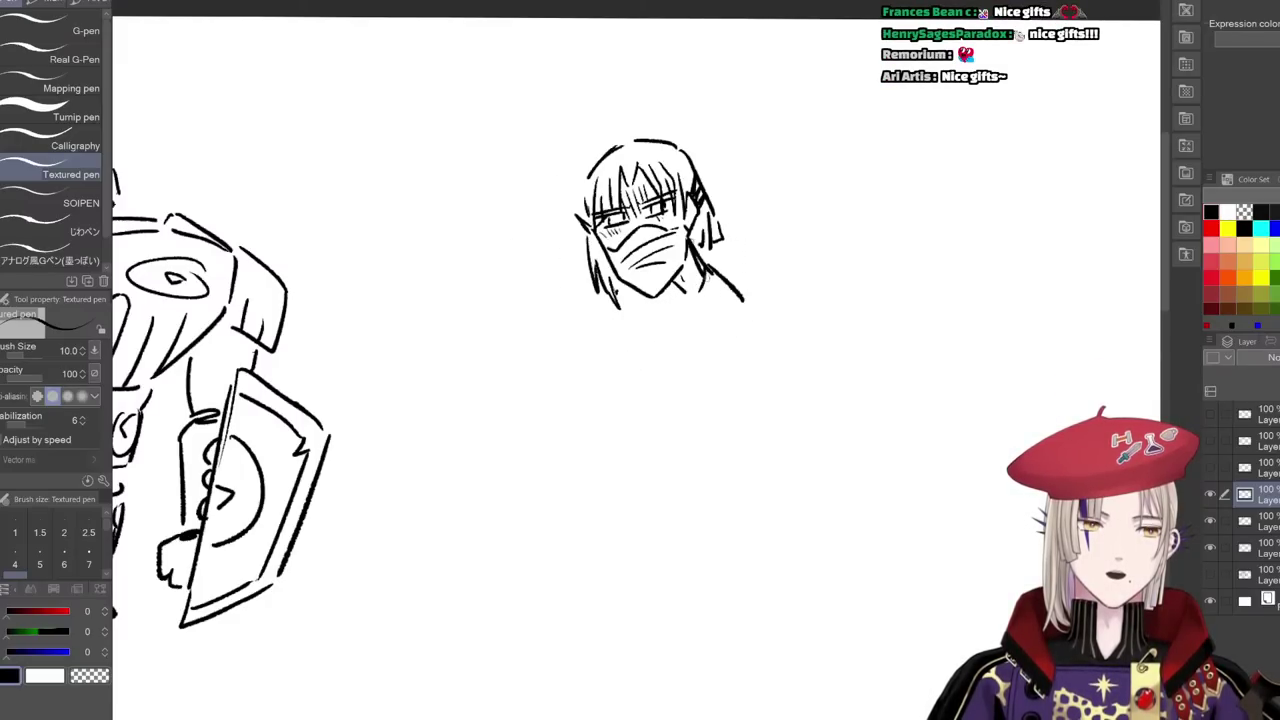
# - Draw a large bent arm sweeping from the shoulder across the chest, with the forearm raised and a jagged glove edge
pyautogui.moveTo(710, 278); pyautogui.dragTo(586, 364)
pyautogui.moveTo(748, 300)
pyautogui.mouseDown()
pyautogui.moveTo(762, 352)
pyautogui.moveTo(620, 405)
pyautogui.moveTo(475, 316)
pyautogui.mouseUp()
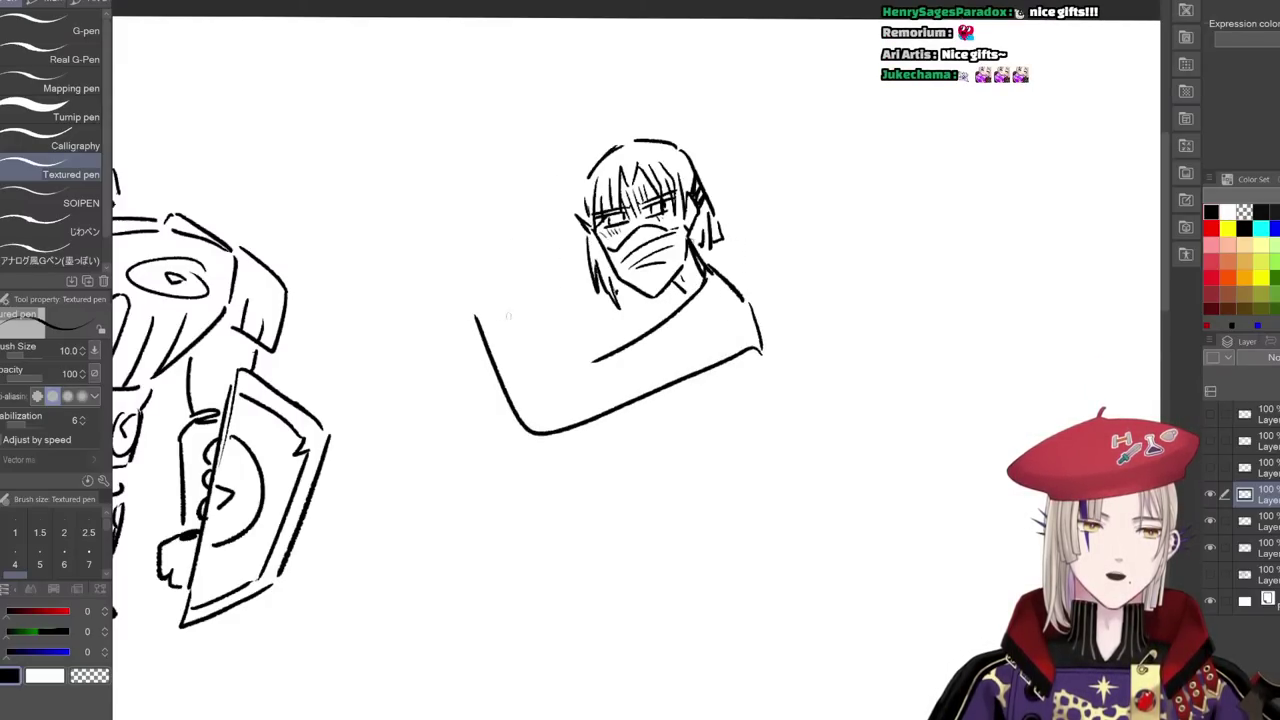
pyautogui.moveTo(536, 270); pyautogui.dragTo(598, 358)
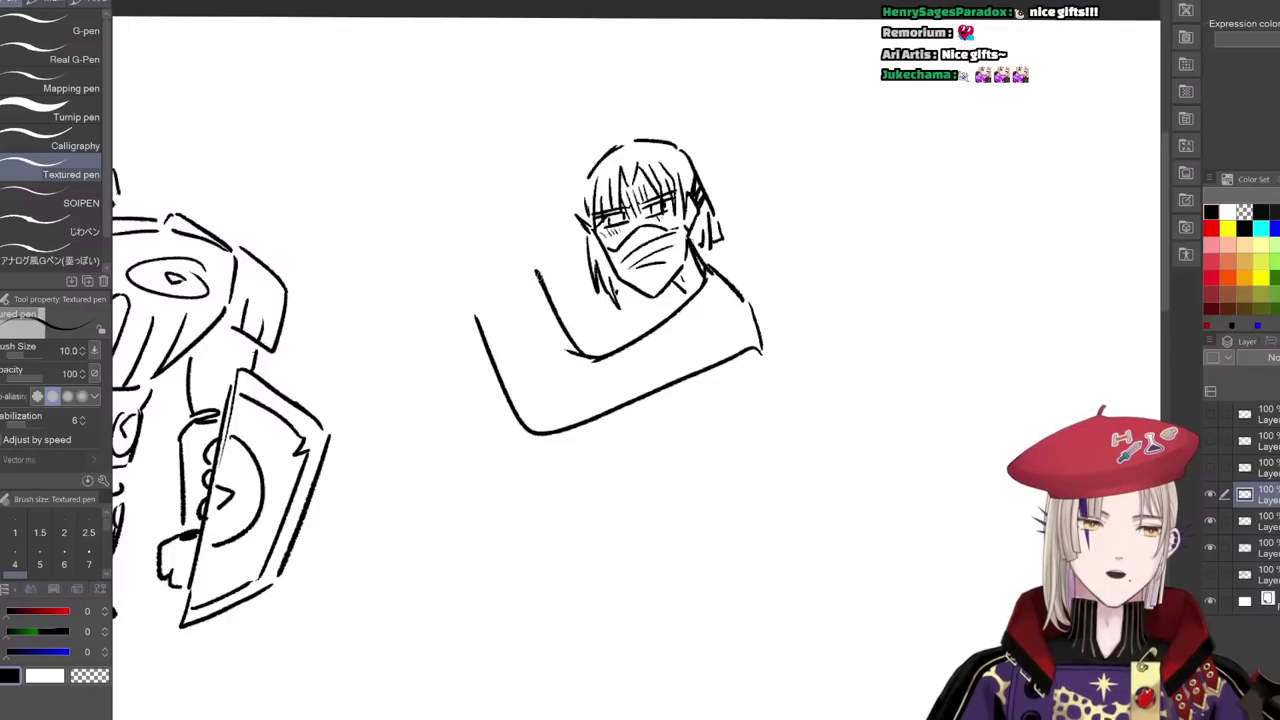
pyautogui.moveTo(538, 280)
pyautogui.mouseDown()
pyautogui.moveTo(533, 212)
pyautogui.moveTo(490, 185)
pyautogui.moveTo(475, 215)
pyautogui.moveTo(503, 189)
pyautogui.moveTo(470, 250)
pyautogui.mouseUp()
pyautogui.hotkey('ctrl', 'z')
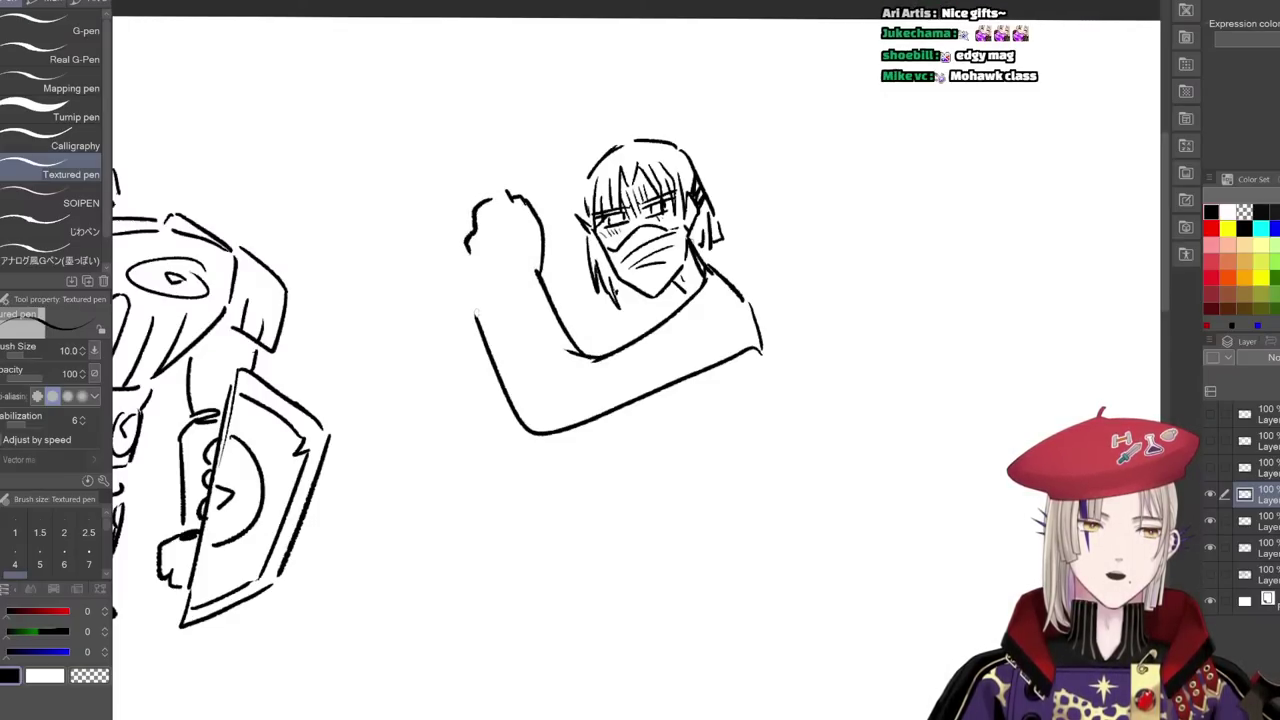
pyautogui.moveTo(476, 317)
pyautogui.mouseDown()
pyautogui.moveTo(456, 243)
pyautogui.moveTo(475, 205)
pyautogui.mouseUp()
# - Draw a cuff at the end of the raised forearm and a clenched fist with finger lines above it
pyautogui.moveTo(475, 203)
pyautogui.mouseDown()
pyautogui.moveTo(481, 181)
pyautogui.moveTo(504, 186)
pyautogui.mouseUp()
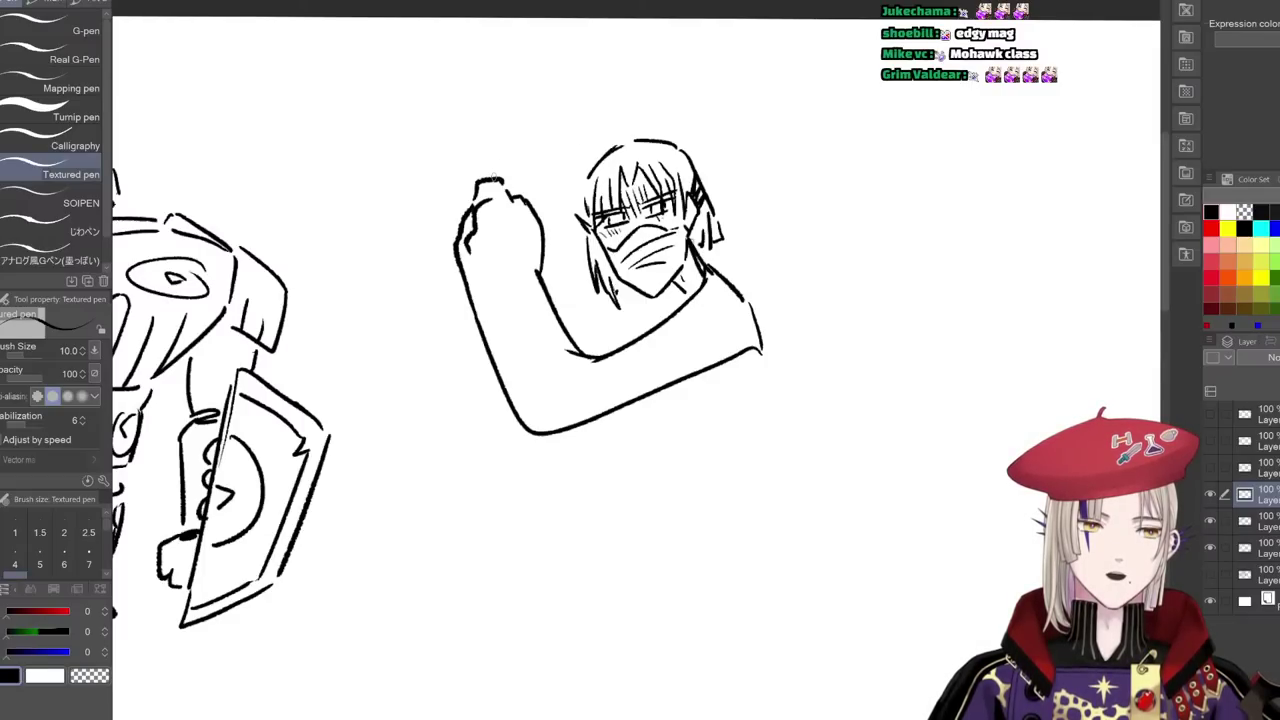
pyautogui.moveTo(498, 180)
pyautogui.mouseDown()
pyautogui.moveTo(522, 103)
pyautogui.moveTo(545, 126)
pyautogui.moveTo(546, 162)
pyautogui.mouseUp()
pyautogui.moveTo(550, 122)
pyautogui.mouseDown()
pyautogui.moveTo(560, 164)
pyautogui.moveTo(516, 134)
pyautogui.moveTo(540, 148)
pyautogui.mouseUp()
pyautogui.moveTo(508, 170); pyautogui.dragTo(552, 176)
pyautogui.moveTo(546, 170); pyautogui.dragTo(556, 206)
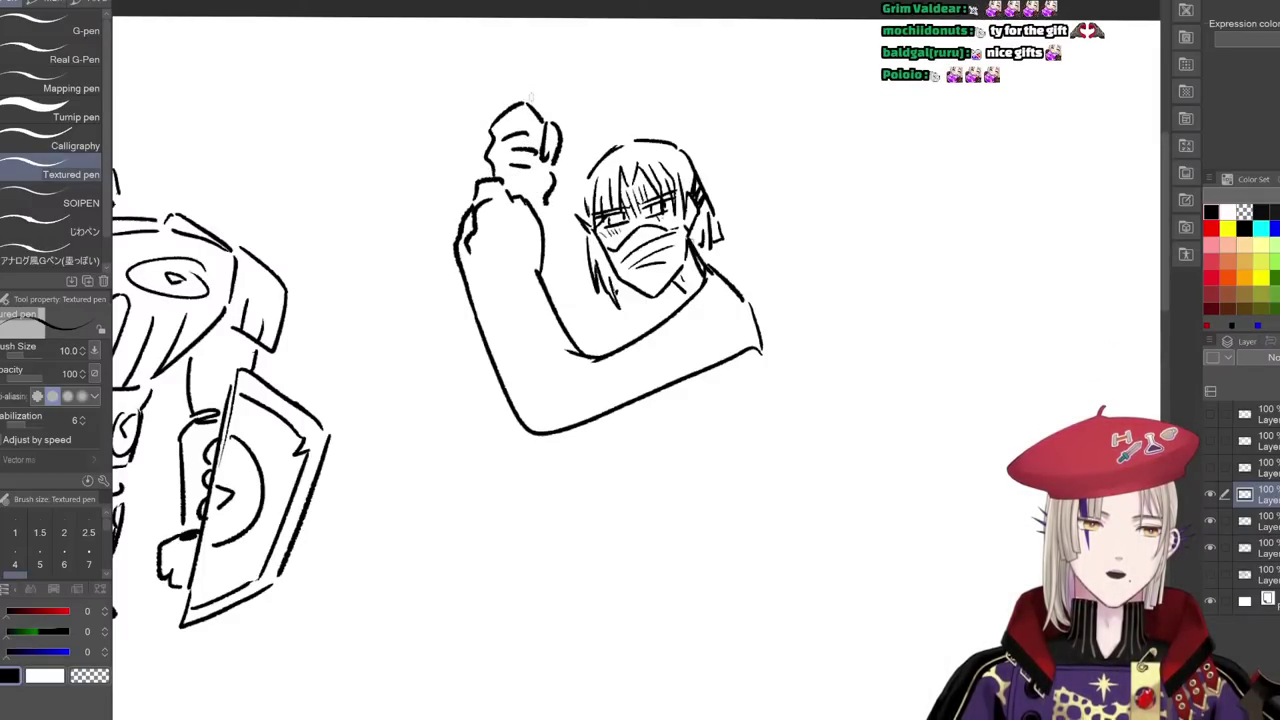
# - Draw a chain running up from the fist and hanging down beside the arm, ending in a grappling hook
pyautogui.moveTo(534, 112); pyautogui.dragTo(540, 24)
pyautogui.hotkey('ctrl', 'z')
pyautogui.moveTo(458, 272)
pyautogui.mouseDown()
pyautogui.moveTo(456, 494)
pyautogui.moveTo(430, 470)
pyautogui.moveTo(468, 494)
pyautogui.moveTo(484, 466)
pyautogui.moveTo(446, 502)
pyautogui.mouseUp()
pyautogui.moveTo(709, 402); pyautogui.dragTo(702, 338)
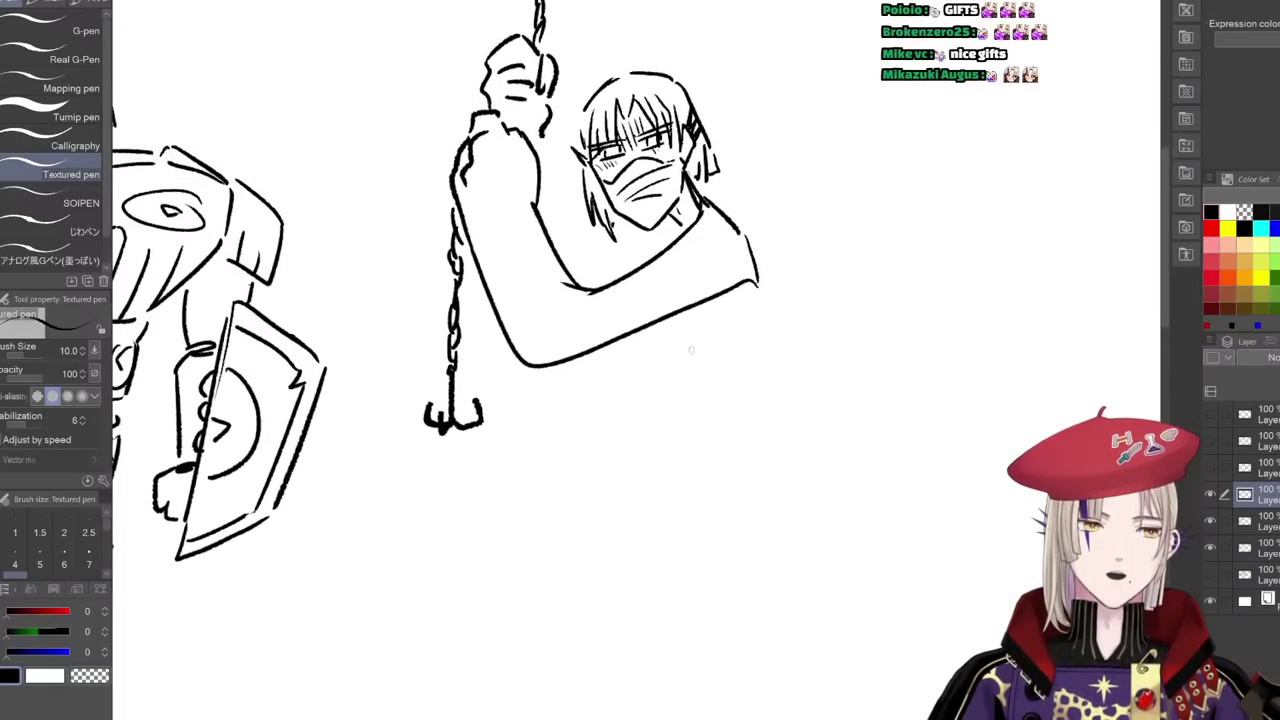
# - Draw the second arm's line from the fist to the hair and add a curved collar at the neck
pyautogui.moveTo(549, 106); pyautogui.dragTo(571, 160)
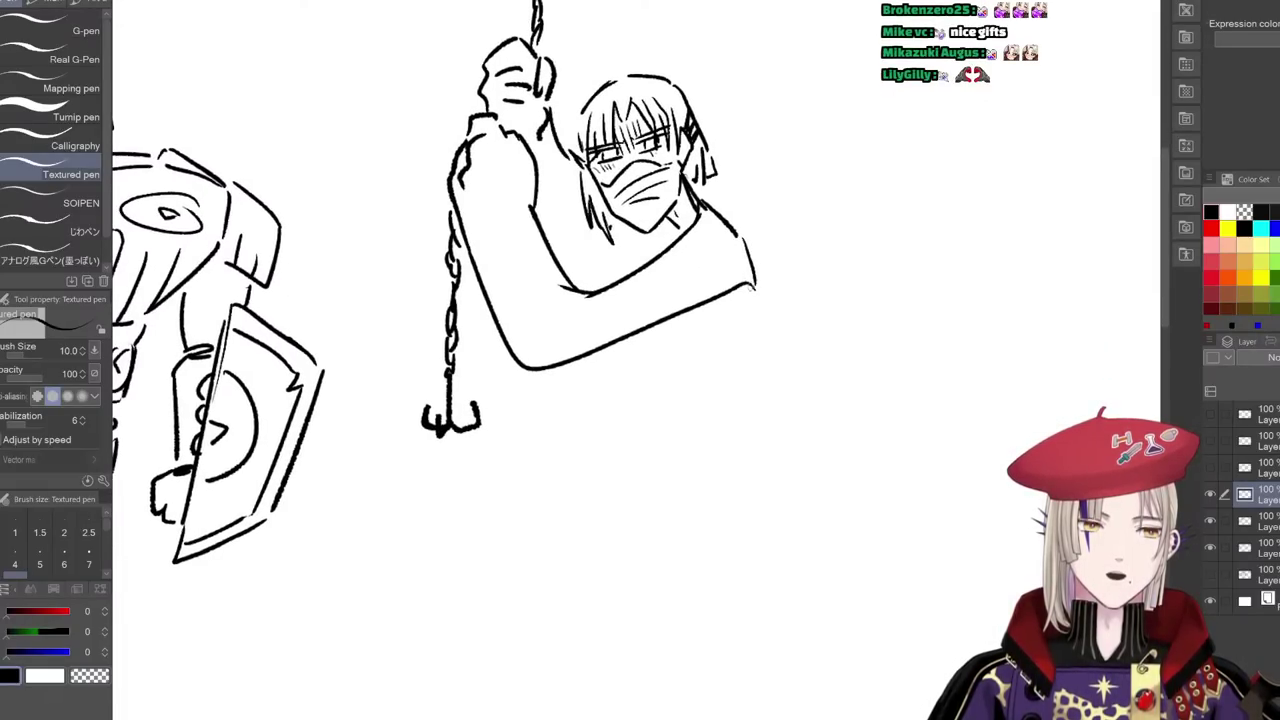
pyautogui.moveTo(751, 300); pyautogui.dragTo(684, 379)
pyautogui.hotkey('ctrl', 'z')
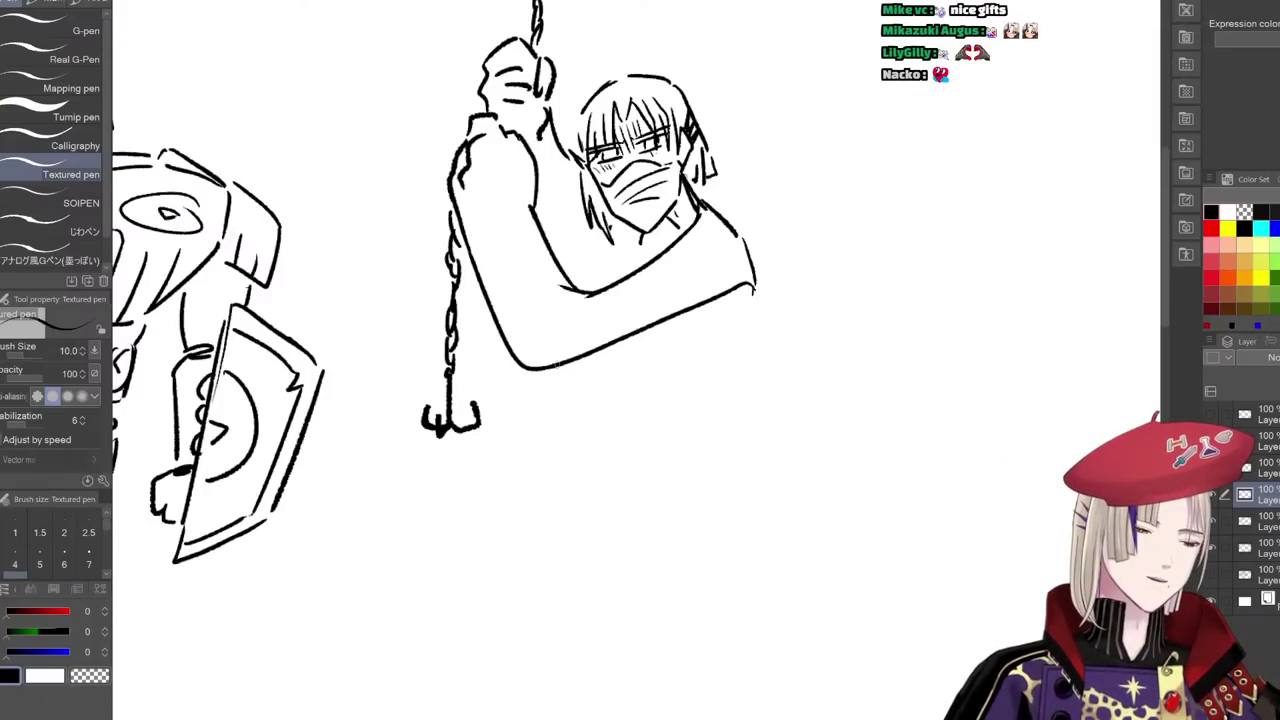
pyautogui.moveTo(734, 424)
pyautogui.mouseDown()
pyautogui.moveTo(831, 426)
pyautogui.moveTo(818, 487)
pyautogui.mouseUp()
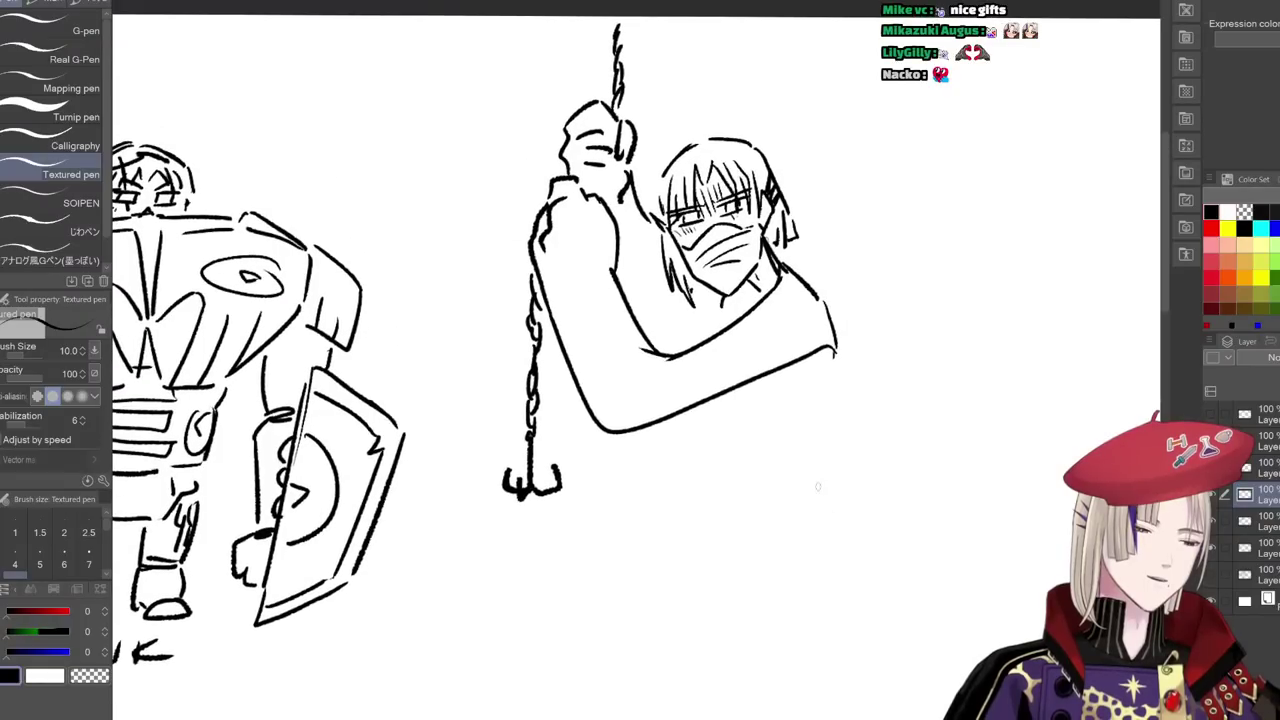
pyautogui.scroll(-3, 824, 489)
pyautogui.scroll(4, 860, 437)
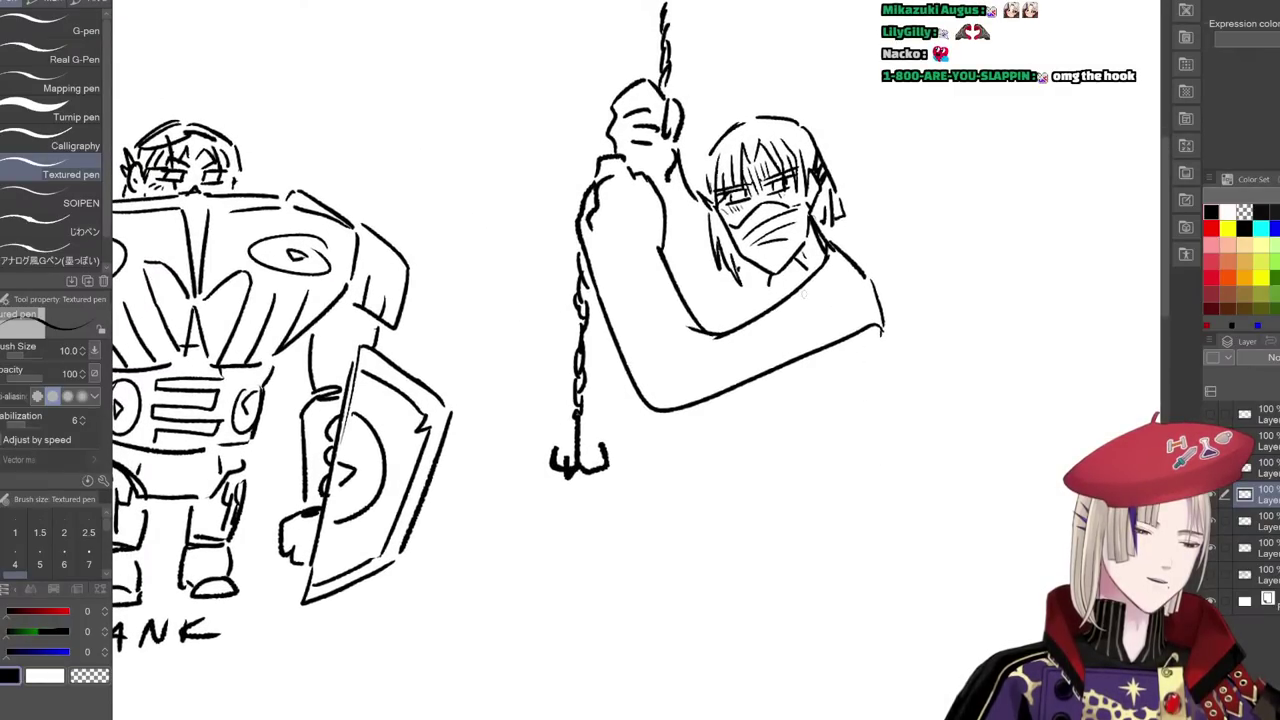
pyautogui.moveTo(796, 252); pyautogui.dragTo(826, 256)
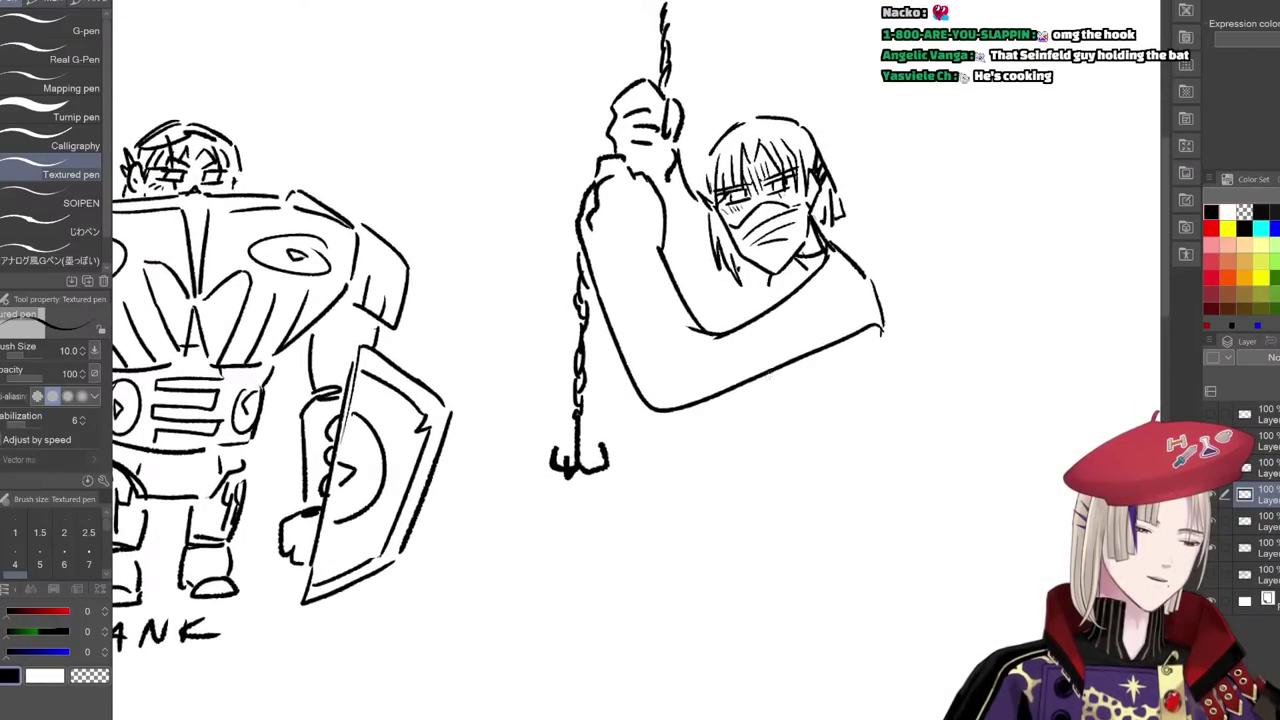
# - Sketch the chest and waist lines below the bent arm and outline the other arm reaching down from the shoulder
pyautogui.moveTo(798, 365); pyautogui.dragTo(822, 391)
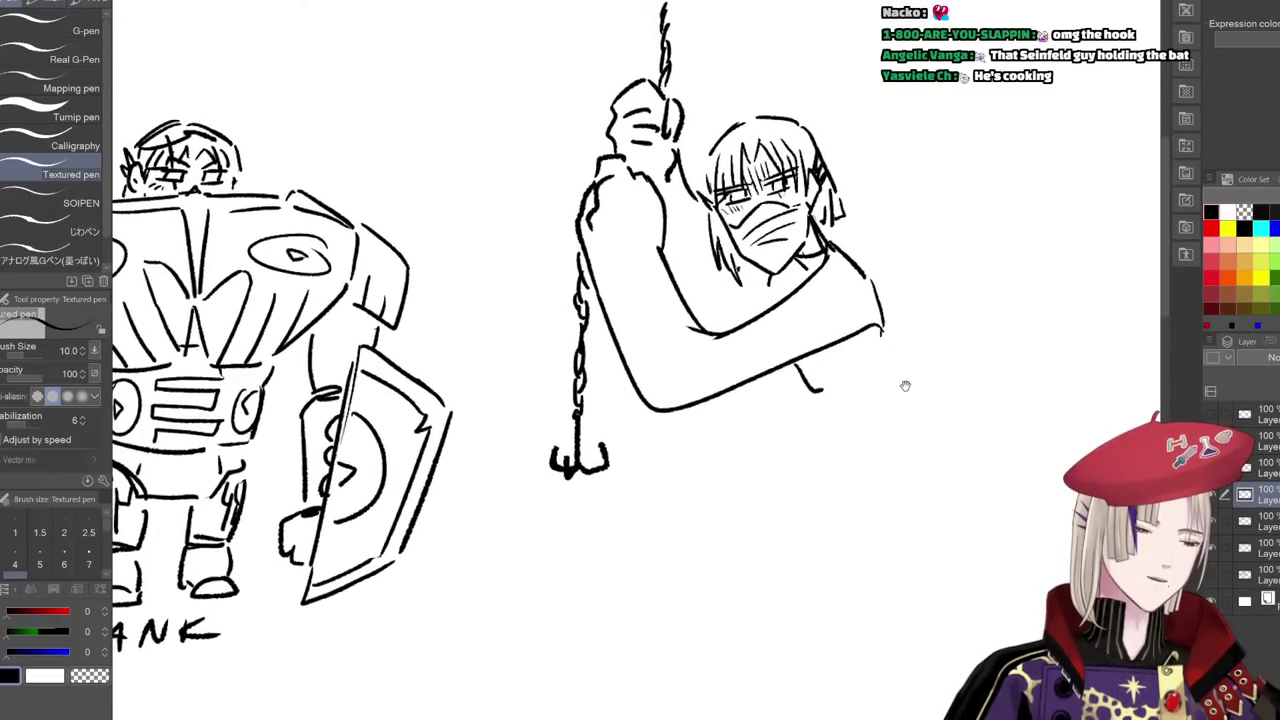
pyautogui.moveTo(905, 386); pyautogui.dragTo(869, 366)
pyautogui.moveTo(814, 326); pyautogui.dragTo(905, 478)
pyautogui.moveTo(852, 400); pyautogui.dragTo(892, 493)
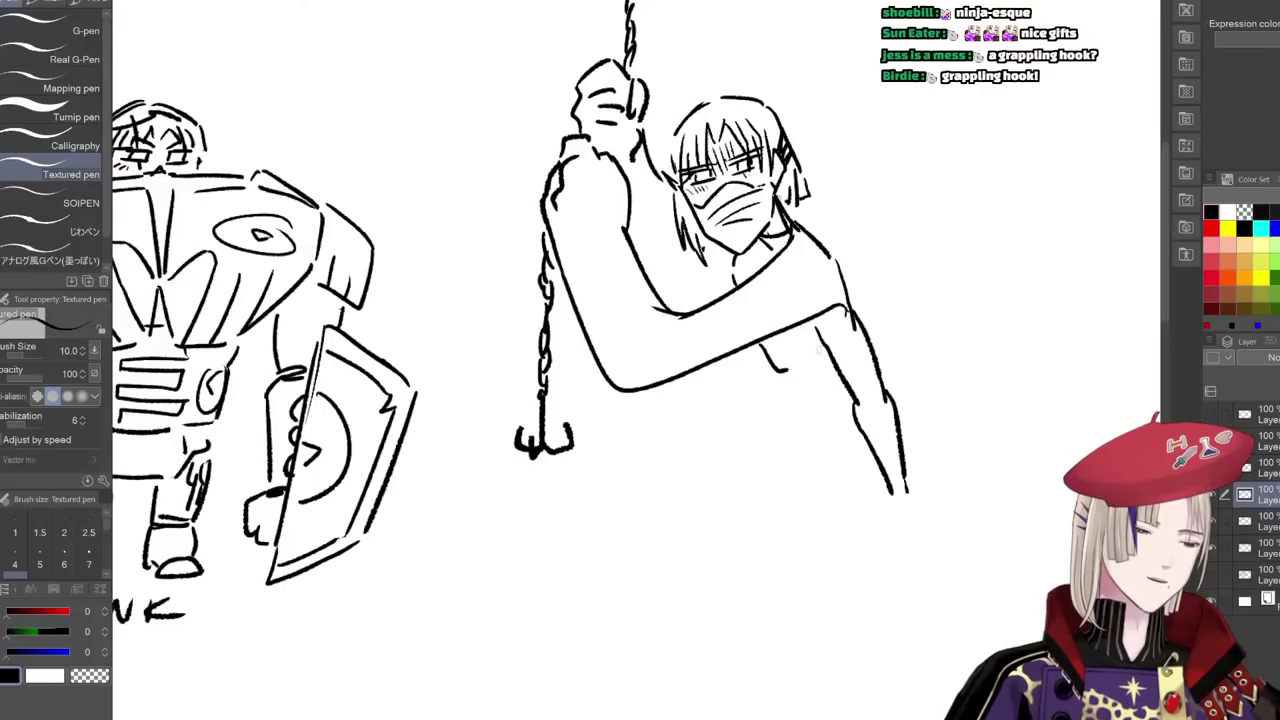
pyautogui.moveTo(821, 348); pyautogui.dragTo(777, 396)
pyautogui.moveTo(730, 352)
pyautogui.mouseDown()
pyautogui.moveTo(712, 408)
pyautogui.moveTo(738, 374)
pyautogui.moveTo(762, 404)
pyautogui.moveTo(786, 394)
pyautogui.mouseUp()
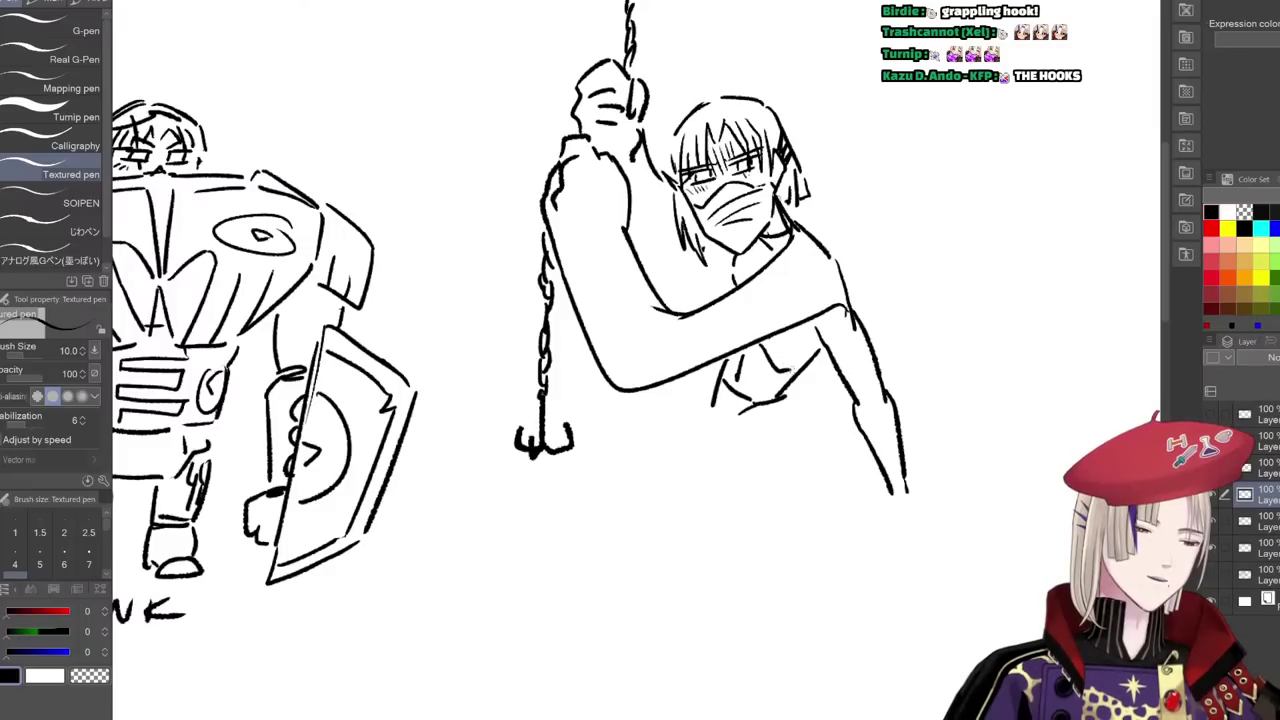
# - Fill the midriff with fishnet crosshatching, then add crisscross netting on the lowered upper arm and wrap bands on its forearm
pyautogui.moveTo(766, 351); pyautogui.dragTo(756, 406)
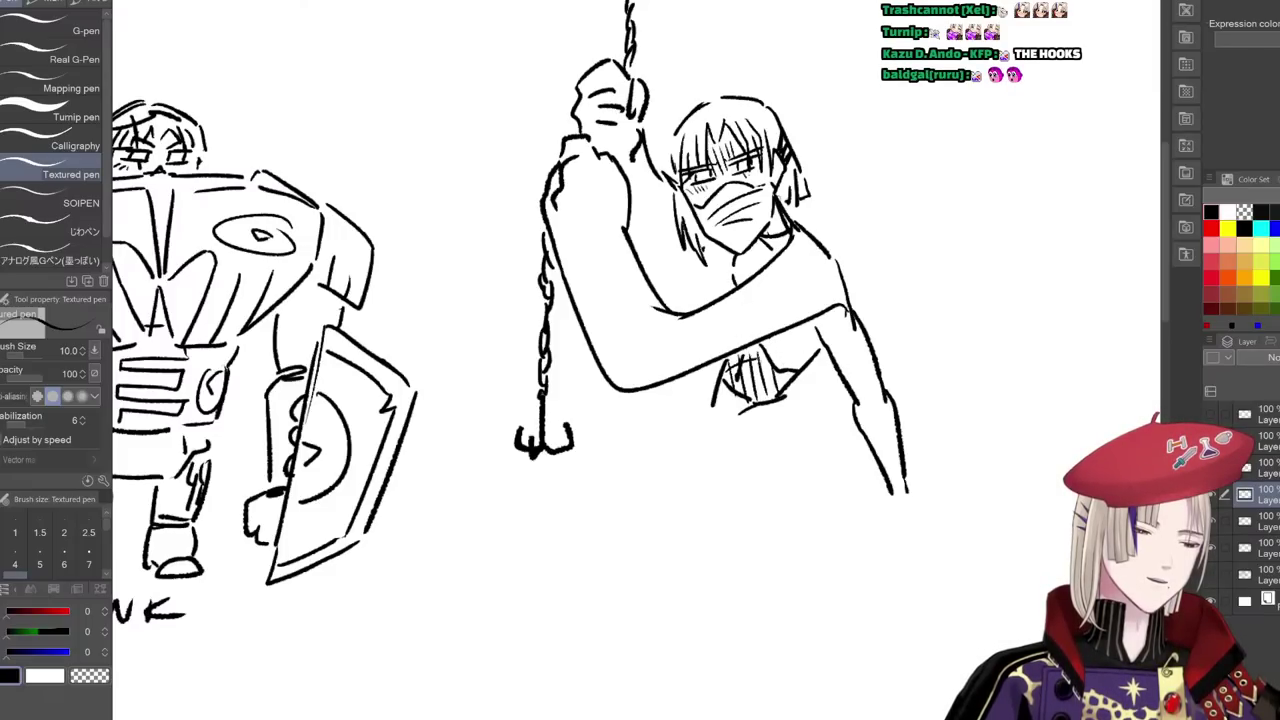
pyautogui.moveTo(730, 364); pyautogui.dragTo(778, 366)
pyautogui.moveTo(732, 379); pyautogui.dragTo(785, 388)
pyautogui.moveTo(832, 352)
pyautogui.mouseDown()
pyautogui.moveTo(866, 328)
pyautogui.moveTo(862, 386)
pyautogui.moveTo(866, 372)
pyautogui.moveTo(890, 404)
pyautogui.mouseUp()
pyautogui.moveTo(864, 432)
pyautogui.mouseDown()
pyautogui.moveTo(894, 424)
pyautogui.moveTo(898, 440)
pyautogui.mouseUp()
pyautogui.moveTo(880, 462); pyautogui.dragTo(900, 456)
# - Add short vertical hatching lines to the top at the neck and across the chest below the bent arm
pyautogui.moveTo(741, 262); pyautogui.dragTo(740, 283)
pyautogui.moveTo(750, 252); pyautogui.dragTo(752, 274)
pyautogui.moveTo(762, 244); pyautogui.dragTo(760, 266)
pyautogui.moveTo(769, 340); pyautogui.dragTo(775, 368)
pyautogui.moveTo(779, 336); pyautogui.dragTo(794, 366)
pyautogui.moveTo(797, 330)
pyautogui.mouseDown()
pyautogui.moveTo(804, 358)
pyautogui.moveTo(812, 324)
pyautogui.mouseUp()
pyautogui.moveTo(814, 344); pyautogui.dragTo(830, 318)
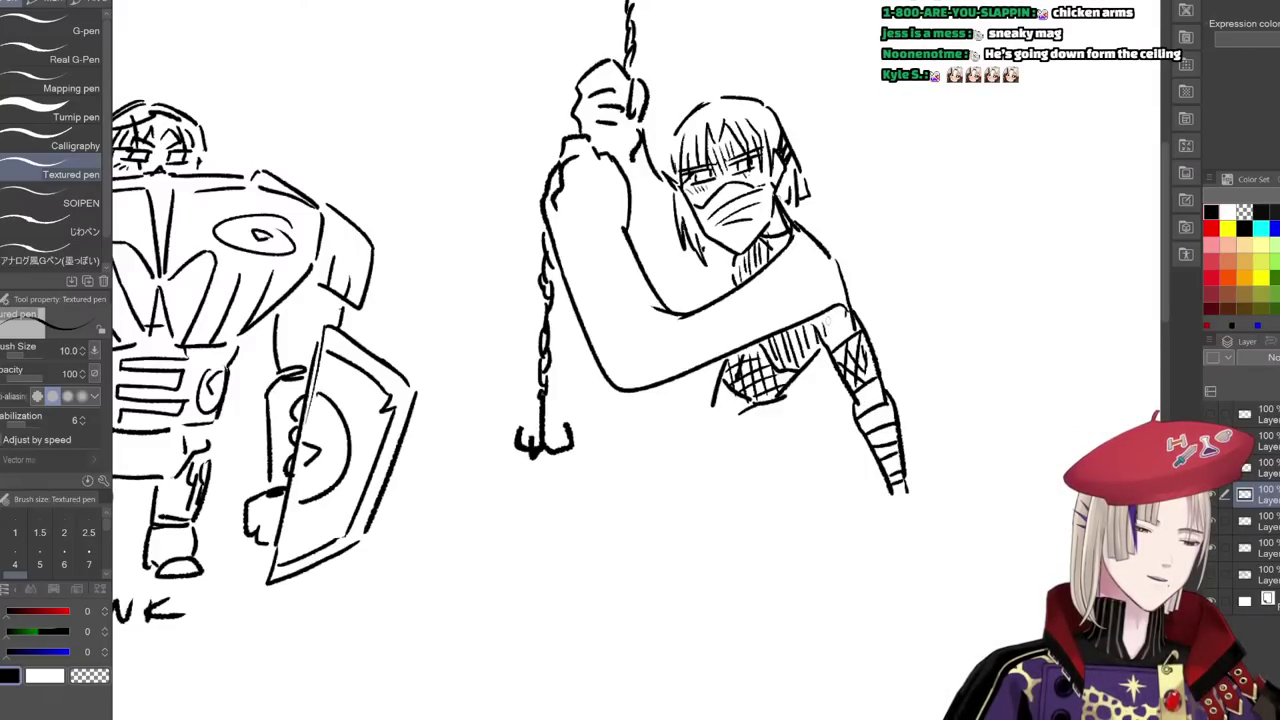
# - Draw a waistline under the fishnet and a flapped pouch hanging from the hip
pyautogui.moveTo(713, 376); pyautogui.dragTo(721, 366)
pyautogui.moveTo(710, 408)
pyautogui.mouseDown()
pyautogui.moveTo(740, 378)
pyautogui.moveTo(800, 408)
pyautogui.mouseUp()
pyautogui.moveTo(776, 404)
pyautogui.mouseDown()
pyautogui.moveTo(806, 414)
pyautogui.moveTo(756, 472)
pyautogui.mouseUp()
pyautogui.moveTo(752, 478)
pyautogui.mouseDown()
pyautogui.moveTo(794, 474)
pyautogui.moveTo(805, 418)
pyautogui.mouseUp()
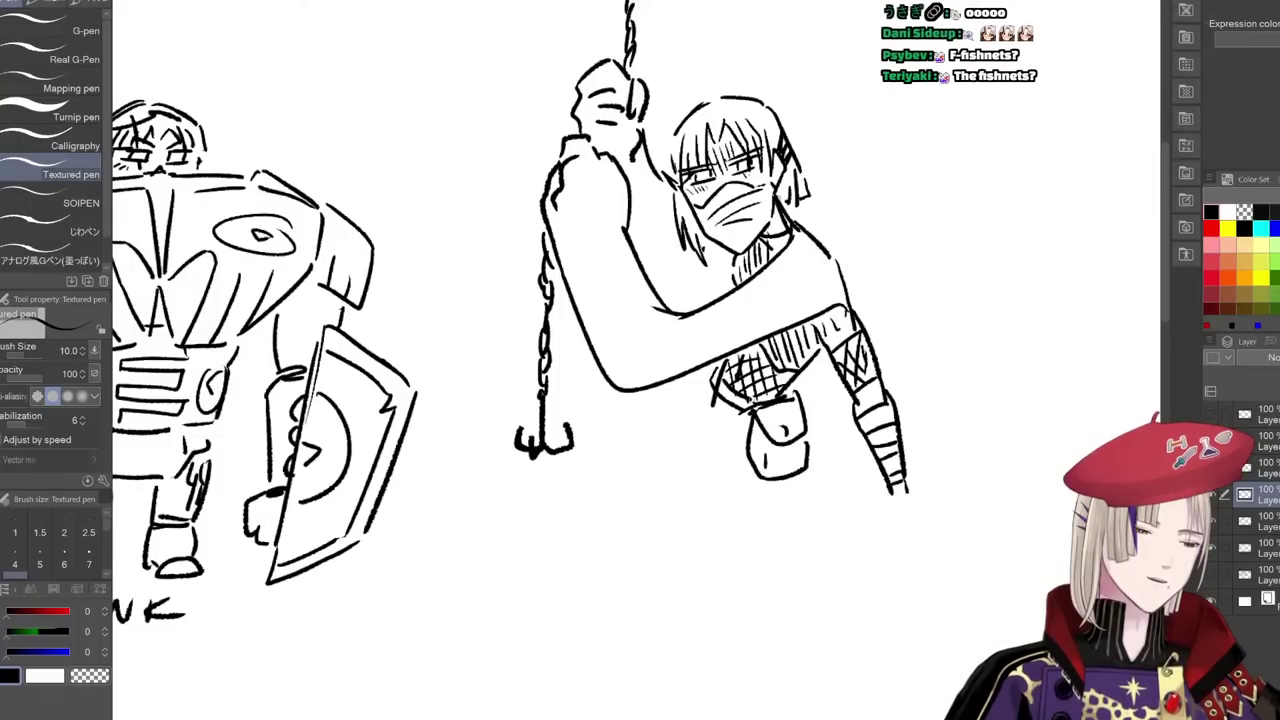
# - Draw the front line of the standing leg and the raised bent thigh with fabric folds
pyautogui.moveTo(702, 404)
pyautogui.mouseDown()
pyautogui.moveTo(708, 452)
pyautogui.moveTo(704, 378)
pyautogui.moveTo(722, 528)
pyautogui.mouseUp()
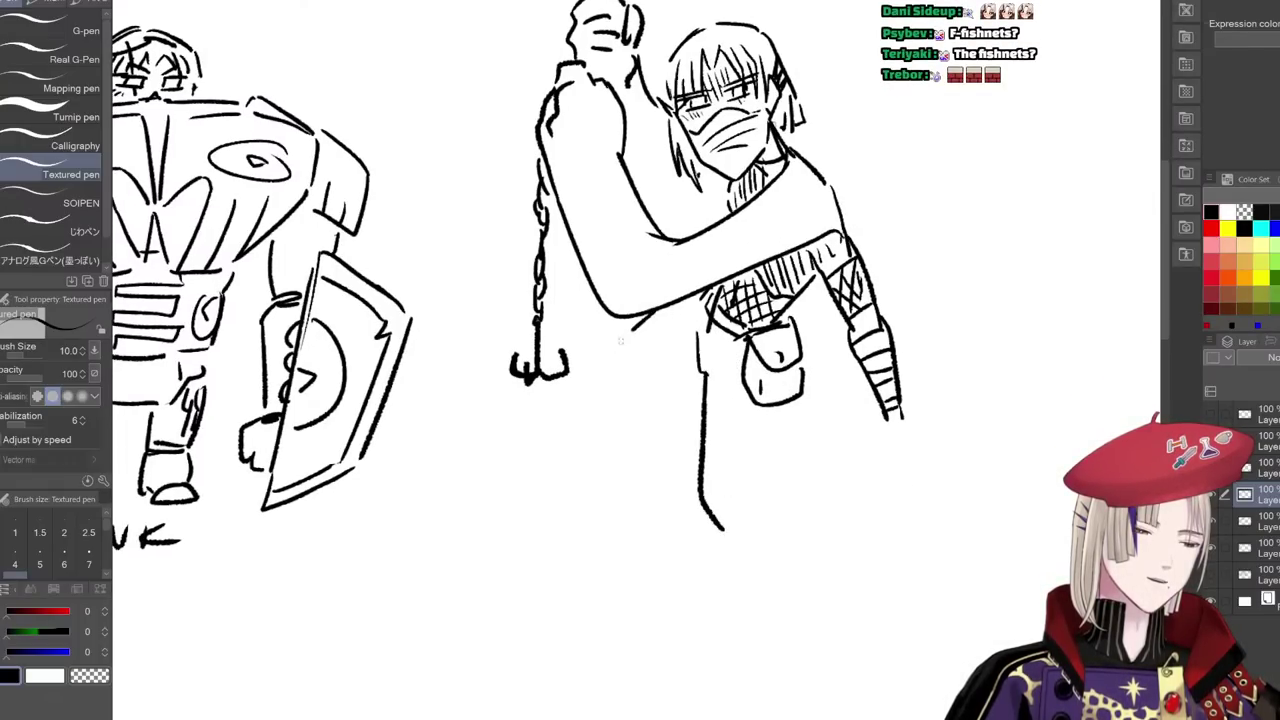
pyautogui.moveTo(621, 341); pyautogui.dragTo(613, 419)
pyautogui.moveTo(624, 429); pyautogui.dragTo(669, 417)
pyautogui.moveTo(695, 372); pyautogui.dragTo(672, 428)
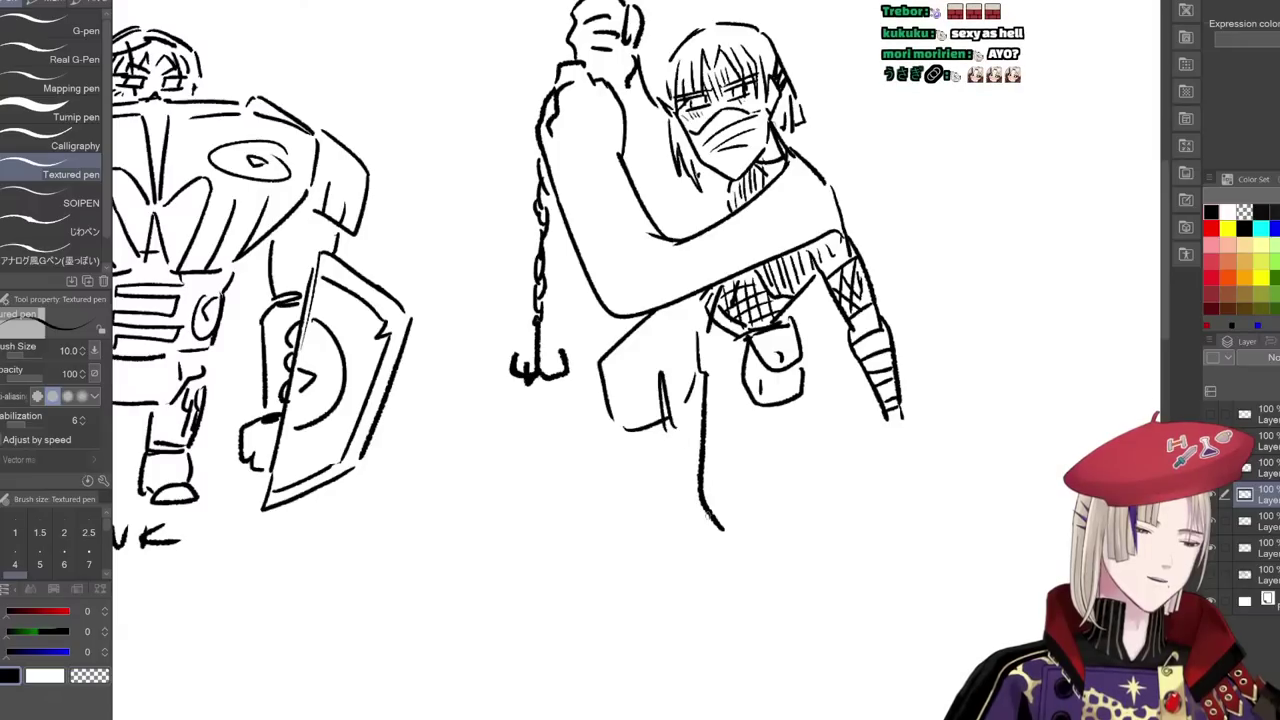
# - Complete the baggy trouser leg with folds, close the raised leg's lower edge, and draw the wrapped shin and pointed foot
pyautogui.moveTo(706, 514); pyautogui.dragTo(721, 543)
pyautogui.moveTo(783, 406)
pyautogui.mouseDown()
pyautogui.moveTo(796, 480)
pyautogui.moveTo(753, 564)
pyautogui.mouseUp()
pyautogui.moveTo(739, 487); pyautogui.dragTo(756, 537)
pyautogui.moveTo(627, 430); pyautogui.dragTo(690, 457)
pyautogui.moveTo(673, 424)
pyautogui.mouseDown()
pyautogui.moveTo(690, 446)
pyautogui.moveTo(687, 375)
pyautogui.mouseUp()
pyautogui.moveTo(730, 466); pyautogui.dragTo(735, 586)
pyautogui.moveTo(765, 483)
pyautogui.mouseDown()
pyautogui.moveTo(726, 635)
pyautogui.moveTo(735, 626)
pyautogui.mouseUp()
pyautogui.moveTo(834, 492); pyautogui.dragTo(758, 589)
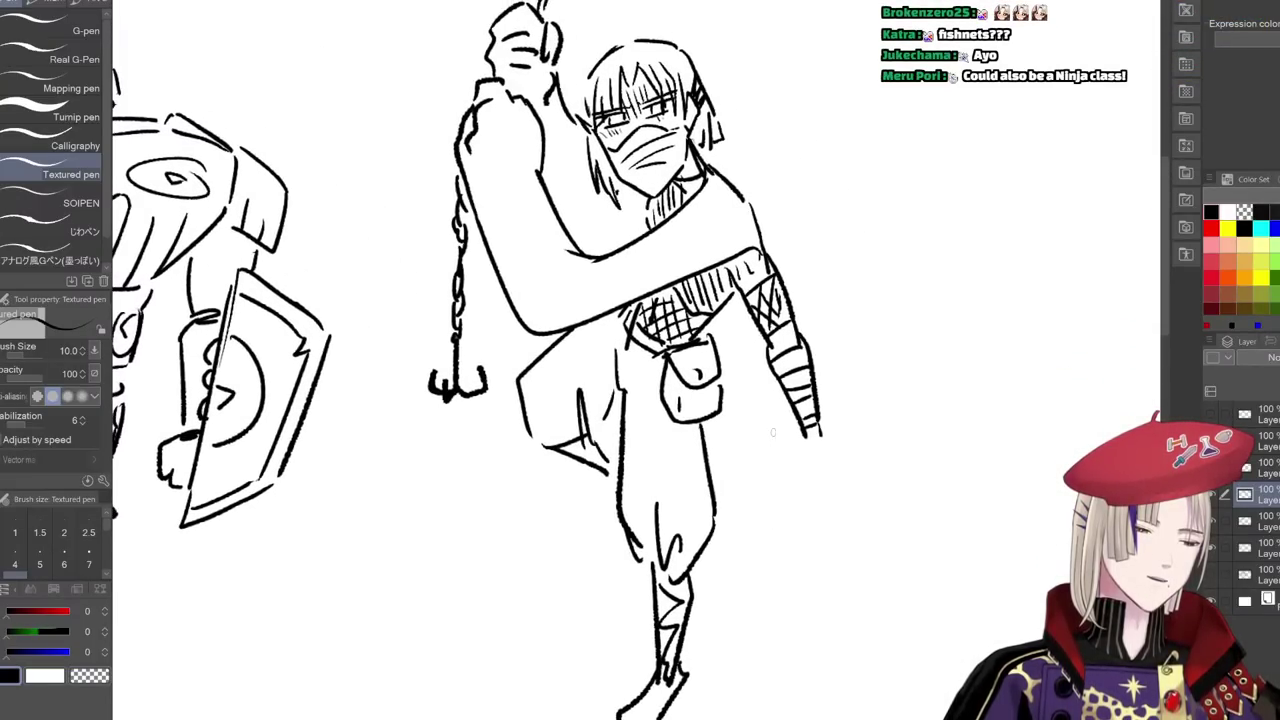
# - Draw the lowered hand gripping a handle, with a curved, jagged-edged dagger blade extending from the fist
pyautogui.moveTo(773, 432); pyautogui.dragTo(691, 414)
pyautogui.moveTo(730, 531); pyautogui.dragTo(728, 457)
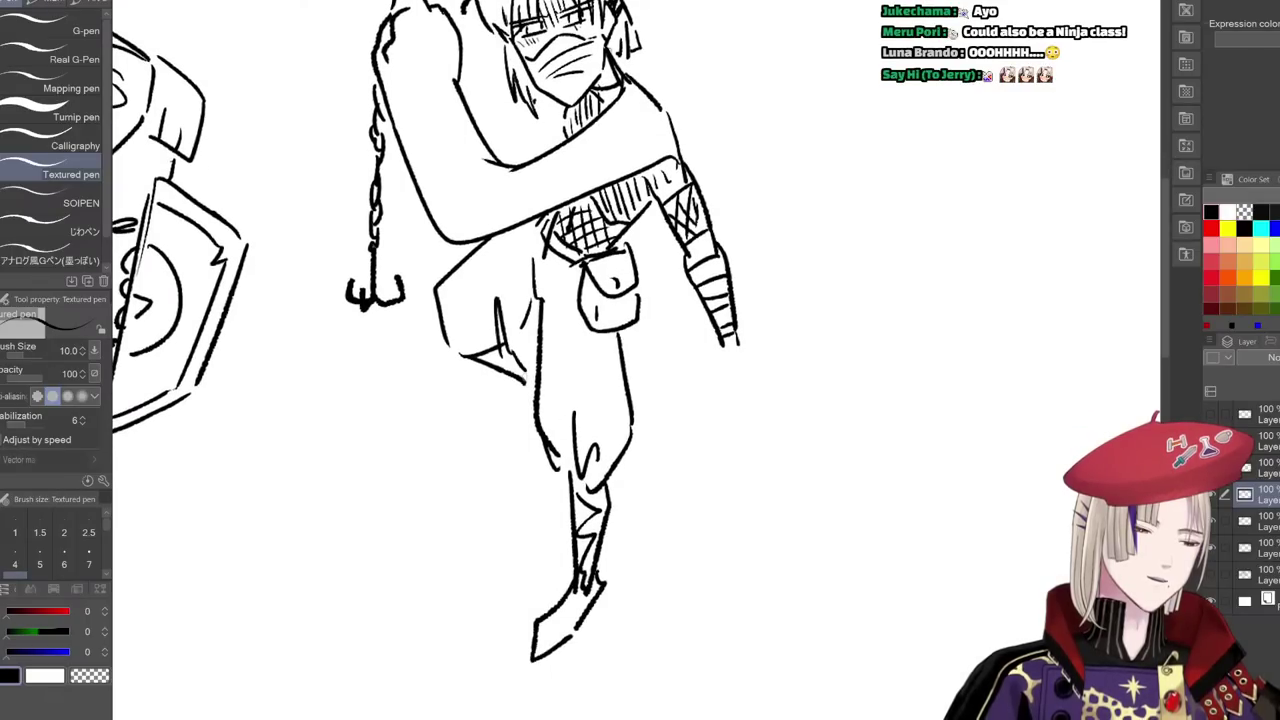
pyautogui.moveTo(722, 334)
pyautogui.mouseDown()
pyautogui.moveTo(713, 372)
pyautogui.moveTo(736, 398)
pyautogui.moveTo(745, 350)
pyautogui.moveTo(758, 370)
pyautogui.moveTo(678, 408)
pyautogui.moveTo(720, 390)
pyautogui.mouseUp()
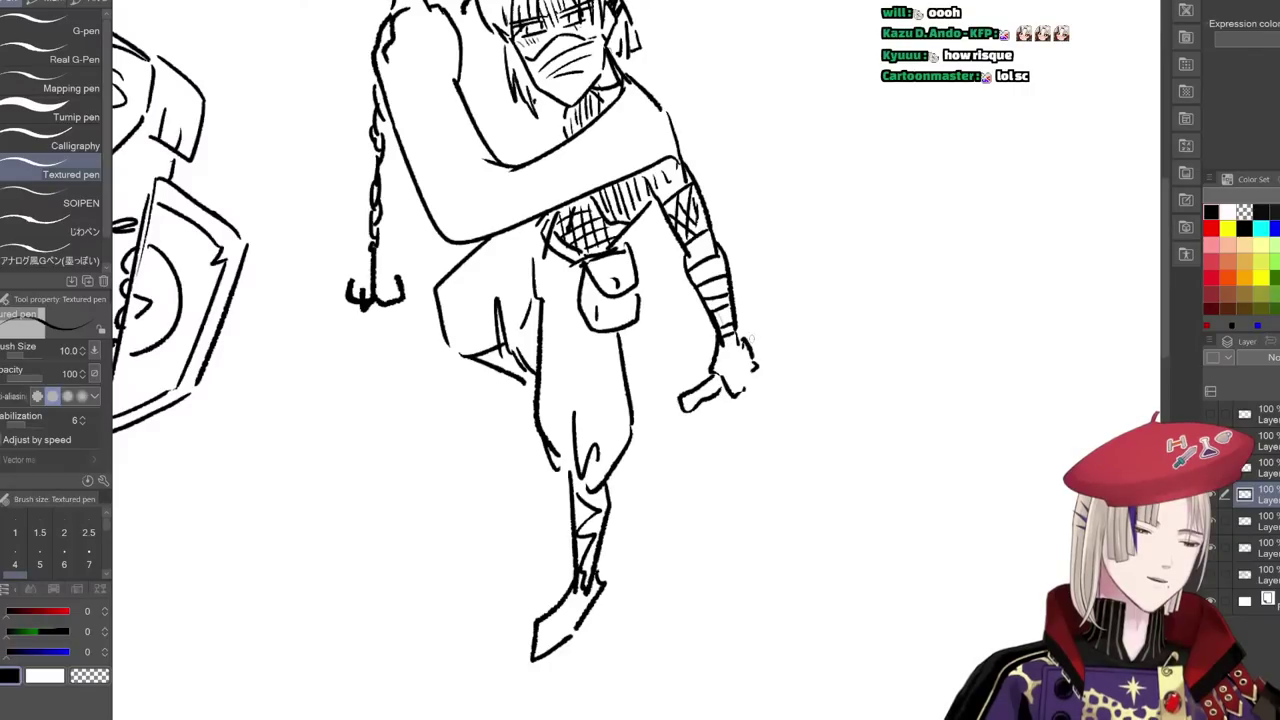
pyautogui.moveTo(760, 334)
pyautogui.mouseDown()
pyautogui.moveTo(846, 226)
pyautogui.moveTo(822, 310)
pyautogui.moveTo(754, 356)
pyautogui.moveTo(798, 486)
pyautogui.mouseUp()
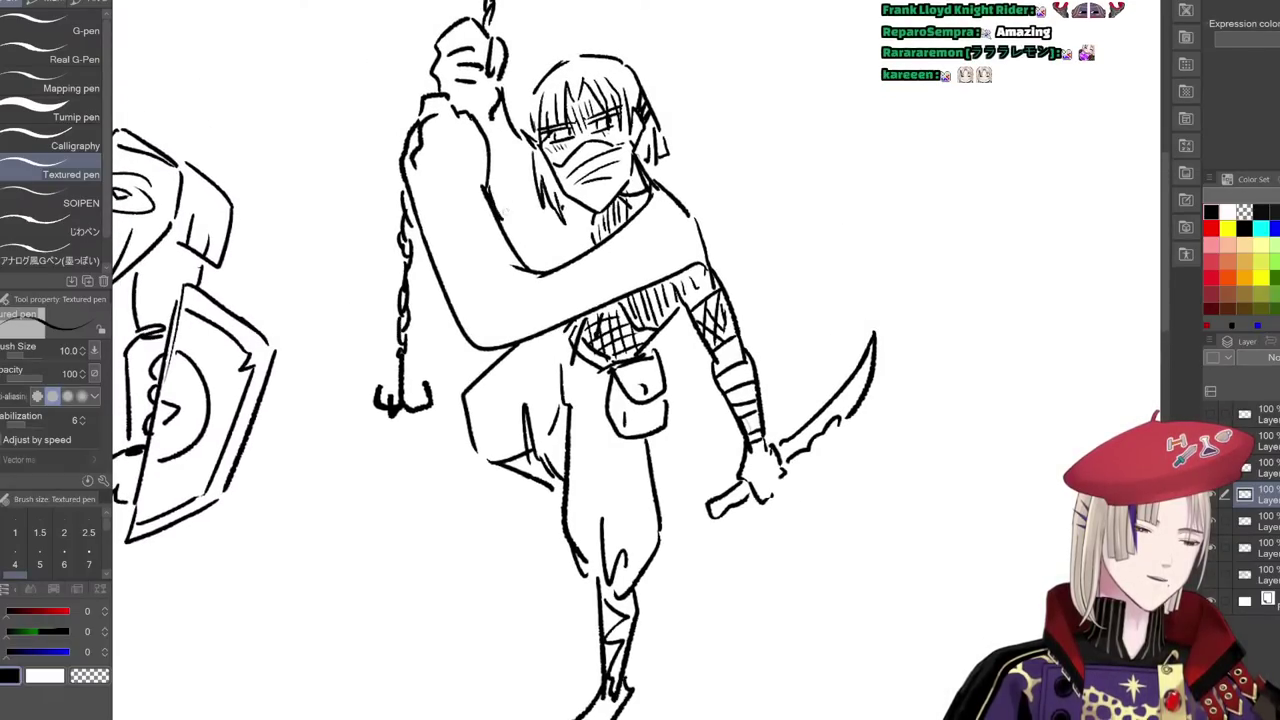
# - Add fabric lines beside the neck and hatching strokes in the gap between the raised arm and the hair
pyautogui.moveTo(583, 211); pyautogui.dragTo(569, 254)
pyautogui.moveTo(594, 218); pyautogui.dragTo(579, 246)
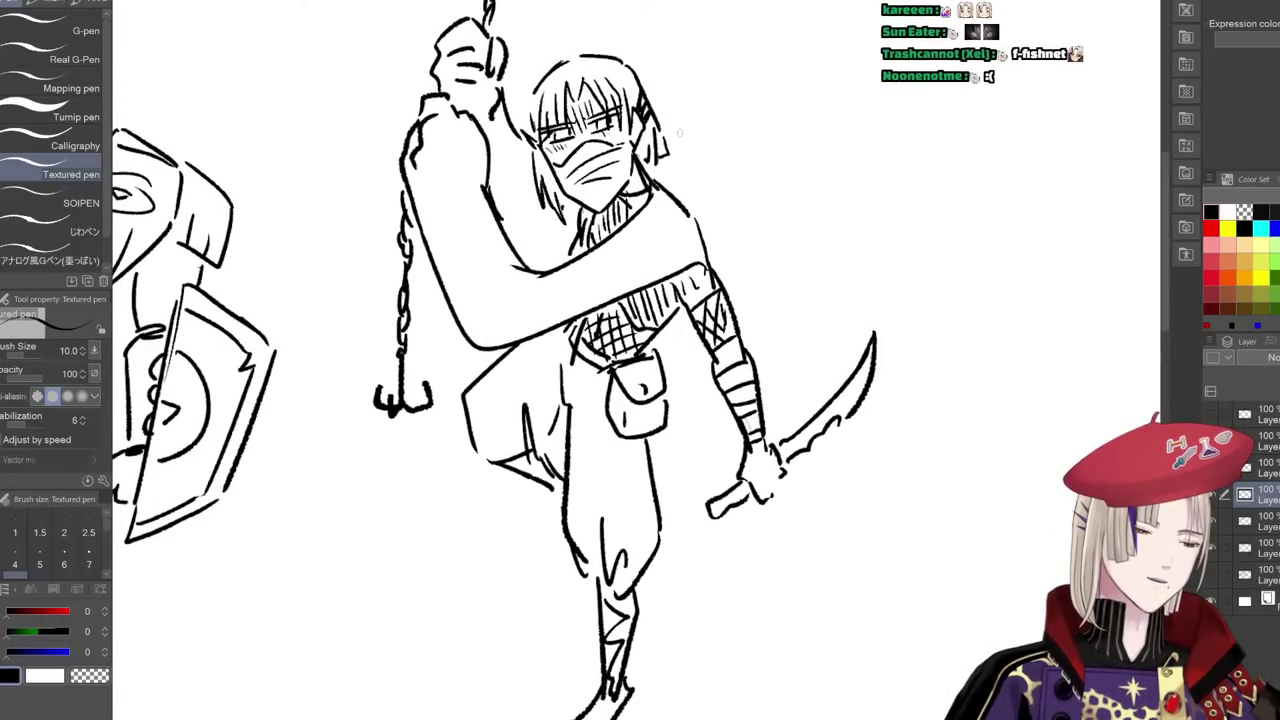
pyautogui.moveTo(501, 218); pyautogui.dragTo(529, 244)
pyautogui.moveTo(503, 193)
pyautogui.mouseDown()
pyautogui.moveTo(525, 236)
pyautogui.moveTo(544, 238)
pyautogui.mouseUp()
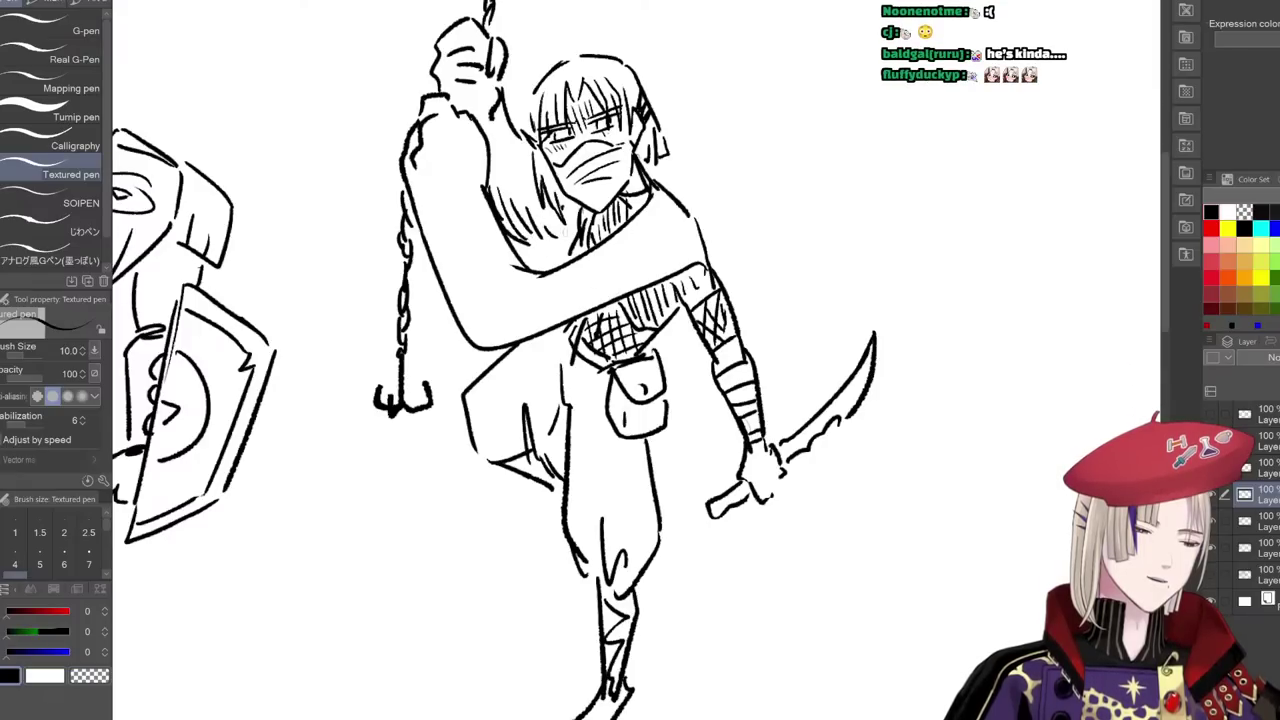
# - Decorate the large bent arm with an oval emblem on the forearm and long parallel stripes along the sleeve
pyautogui.moveTo(543, 286); pyautogui.dragTo(660, 234)
pyautogui.moveTo(604, 269); pyautogui.dragTo(652, 253)
pyautogui.moveTo(446, 145)
pyautogui.mouseDown()
pyautogui.moveTo(448, 196)
pyautogui.moveTo(526, 300)
pyautogui.mouseUp()
pyautogui.moveTo(524, 290); pyautogui.dragTo(544, 304)
pyautogui.moveTo(458, 214); pyautogui.dragTo(494, 300)
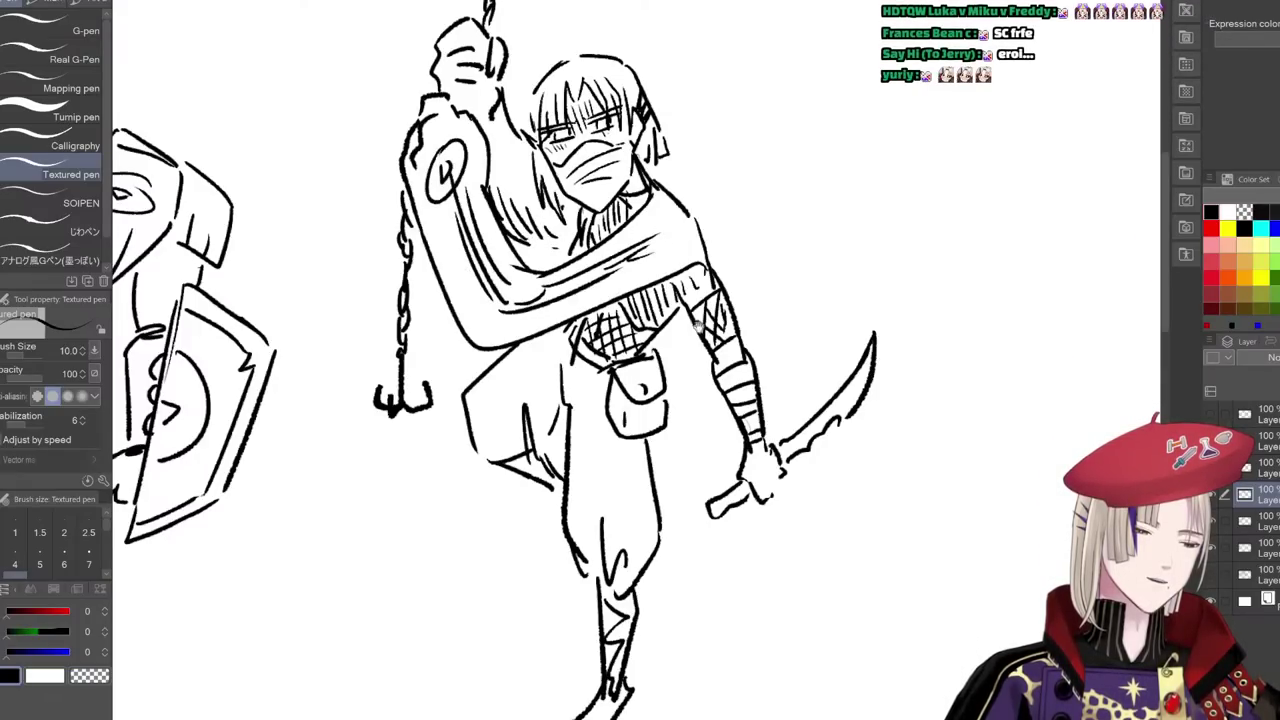
# - Scale the masked dagger-wielding character down to about 70 percent and keep it beside the tank
pyautogui.scroll(-3, 753, 392)
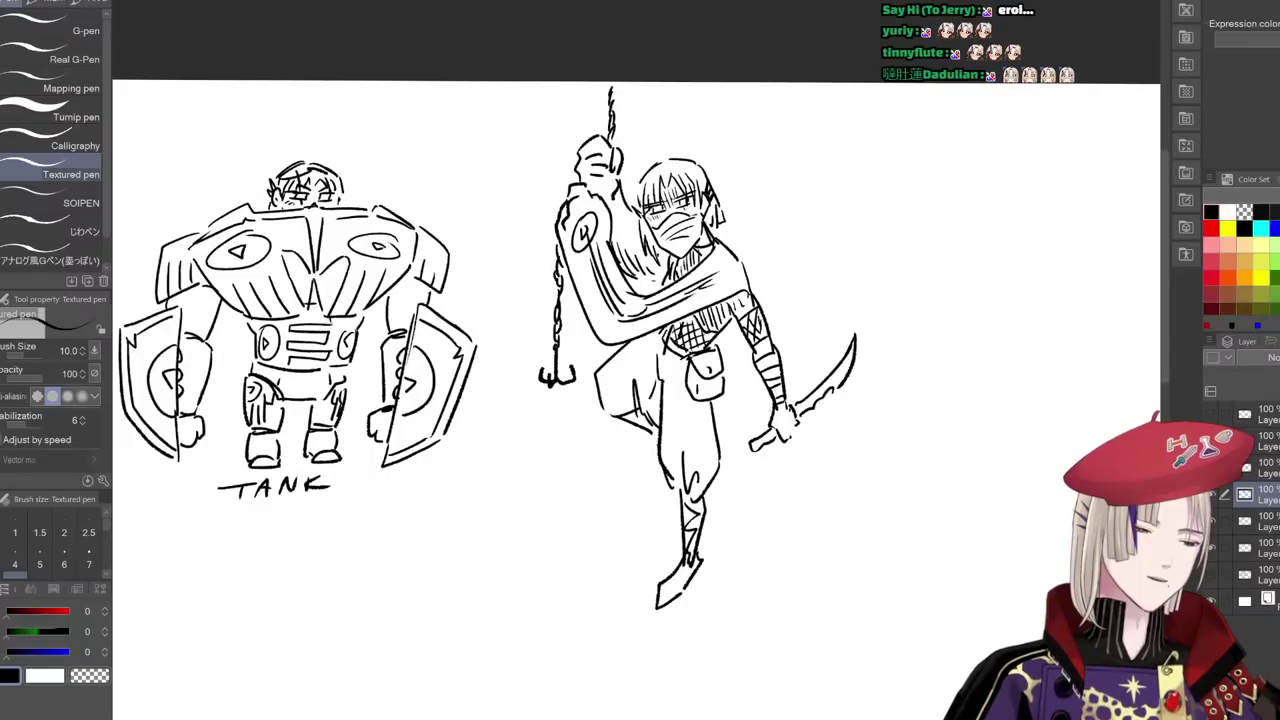
pyautogui.hotkey('ctrl', 't')
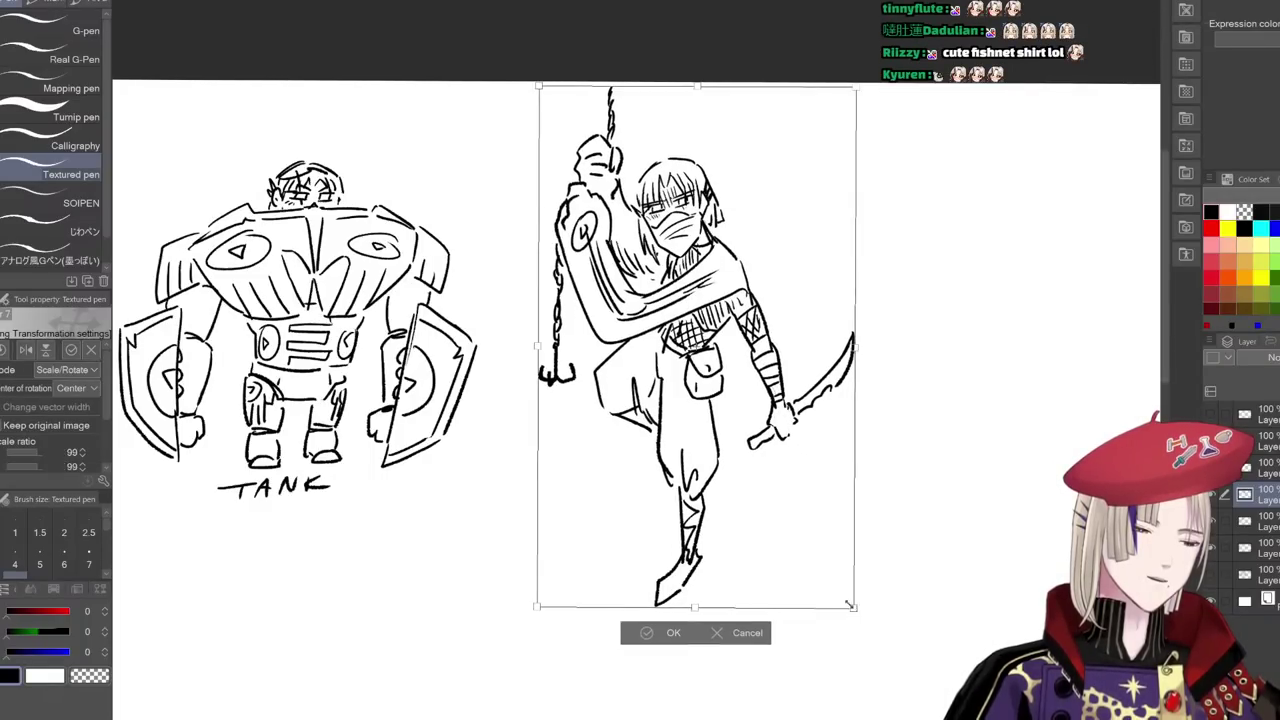
pyautogui.moveTo(797, 520)
pyautogui.mouseDown()
pyautogui.moveTo(766, 472)
pyautogui.moveTo(754, 517)
pyautogui.moveTo(748, 502)
pyautogui.mouseUp()
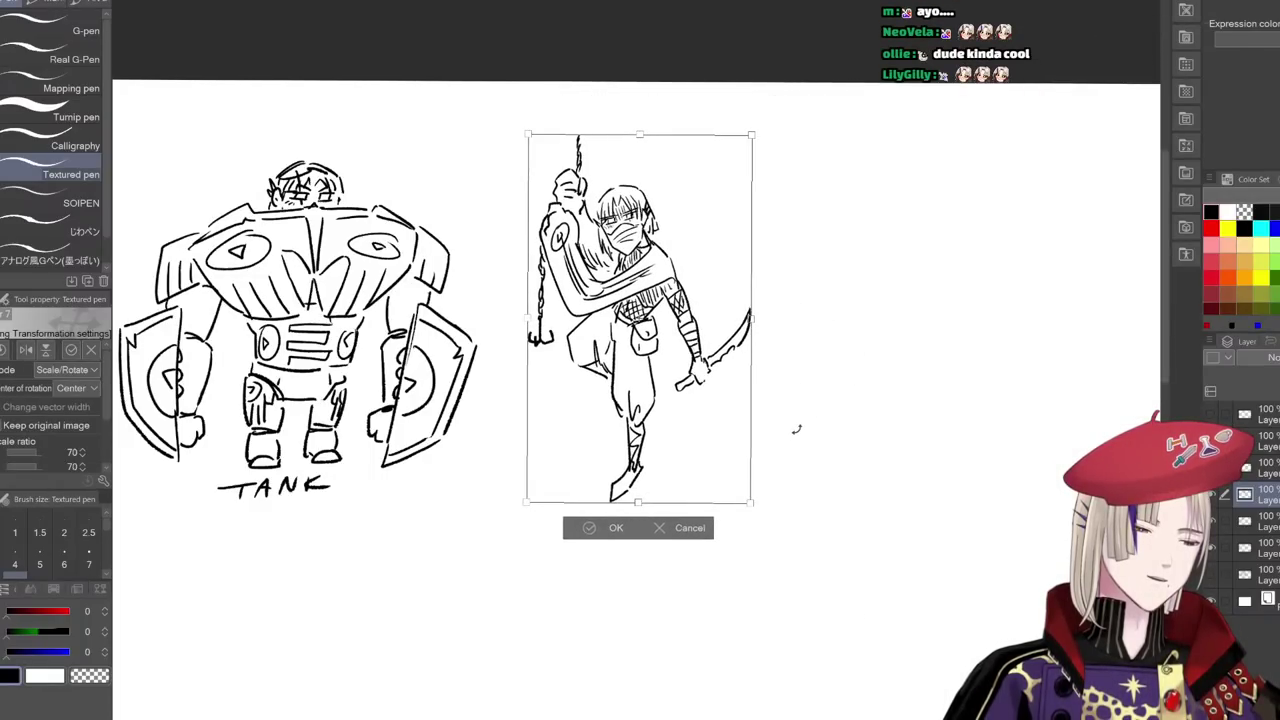
pyautogui.click(600, 537)
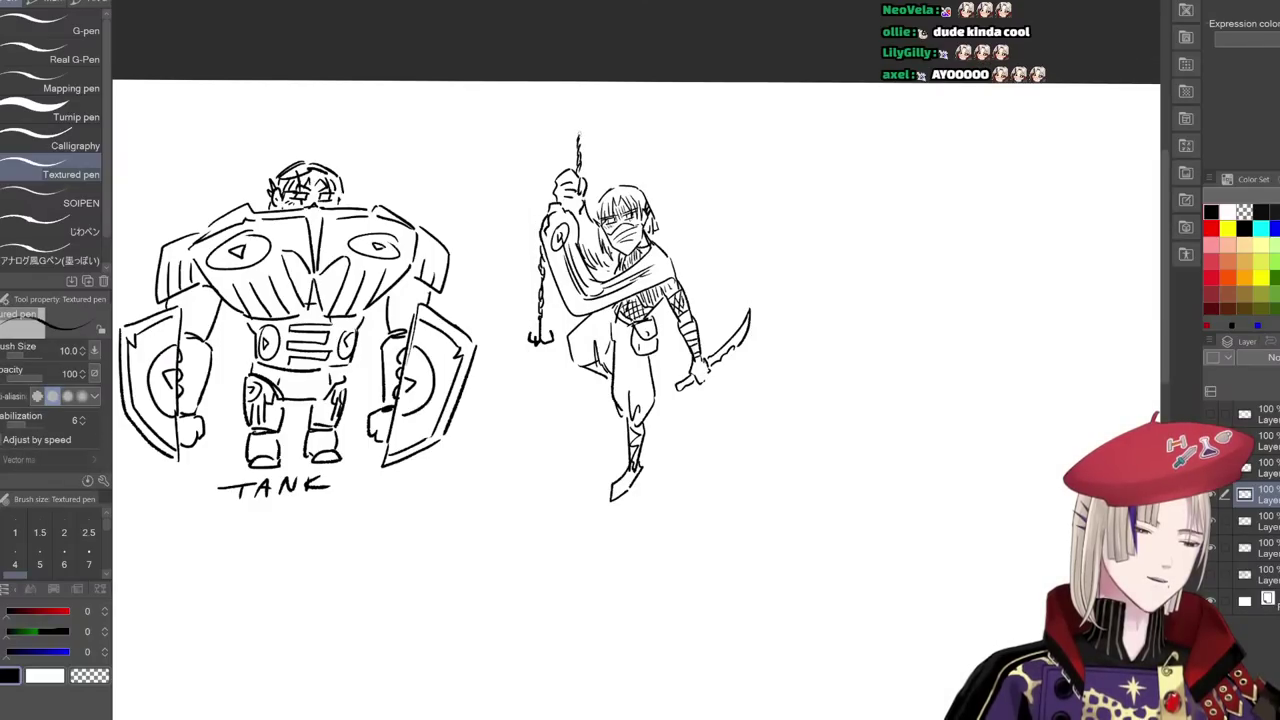
# - Extend the hanging chain upward above the raised hand and add short dark strokes across the masked character's hair
pyautogui.scroll(3, 582, 118)
pyautogui.moveTo(580, 103); pyautogui.dragTo(580, 80)
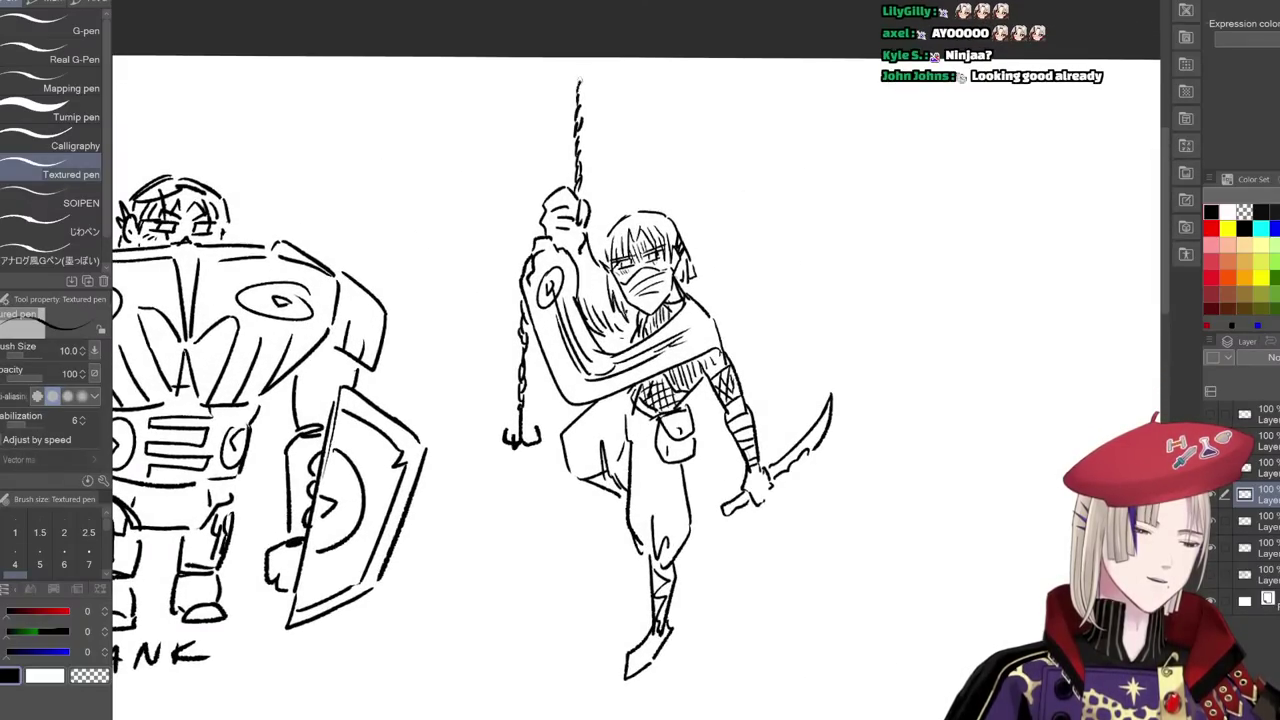
pyautogui.moveTo(636, 216)
pyautogui.mouseDown()
pyautogui.moveTo(606, 242)
pyautogui.moveTo(618, 254)
pyautogui.mouseUp()
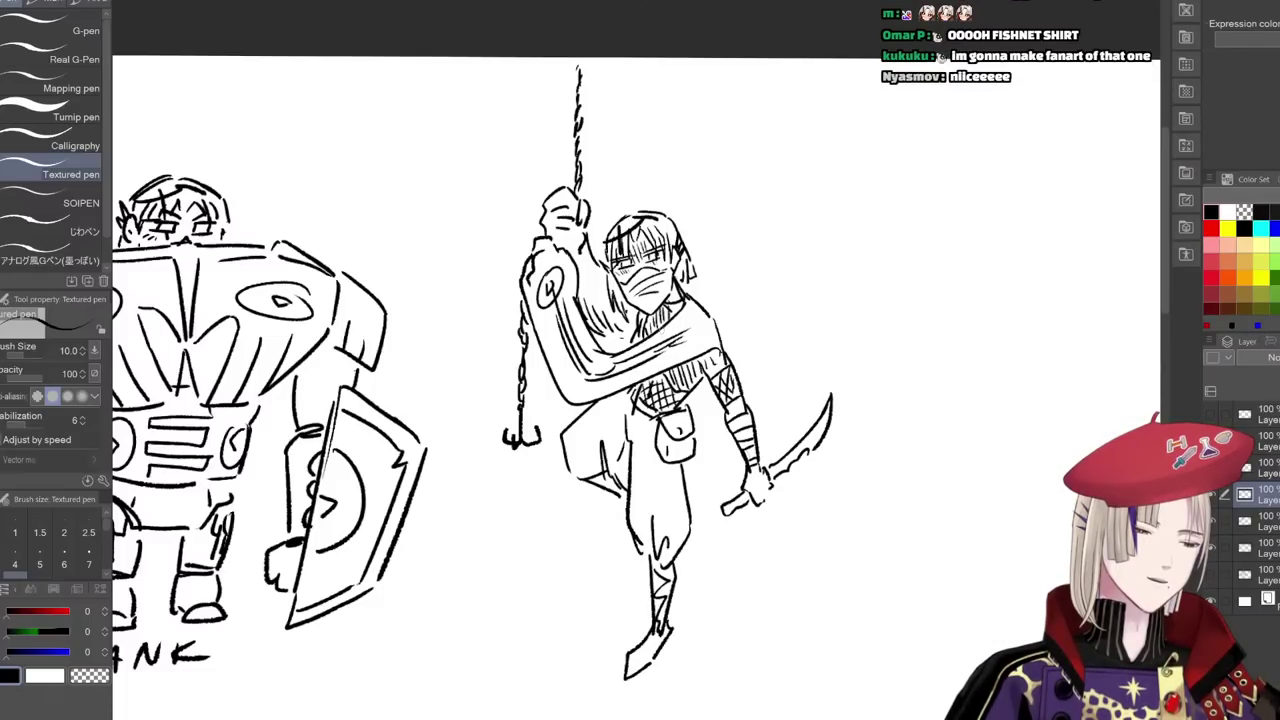
# - Hand-letter the label ROGUE above the masked character's head, beside the chain
pyautogui.moveTo(851, 663); pyautogui.dragTo(858, 600)
pyautogui.scroll(-3, 858, 600)
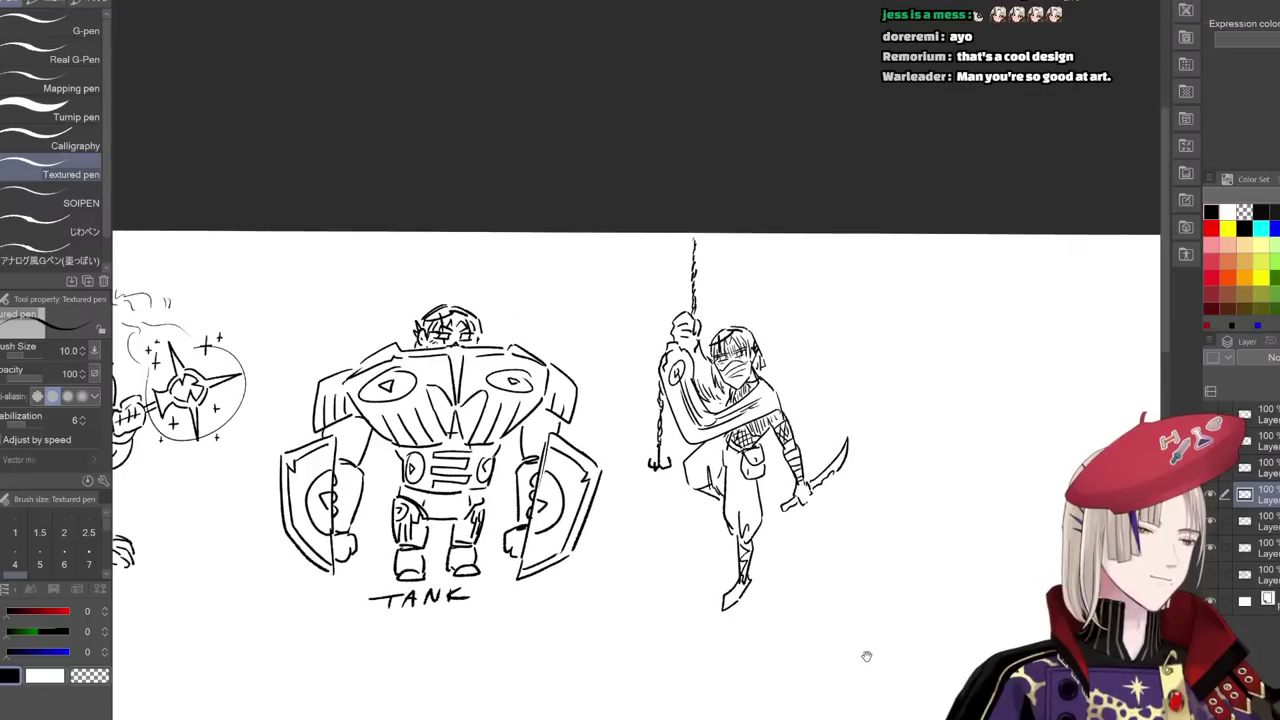
pyautogui.scroll(1, 866, 654)
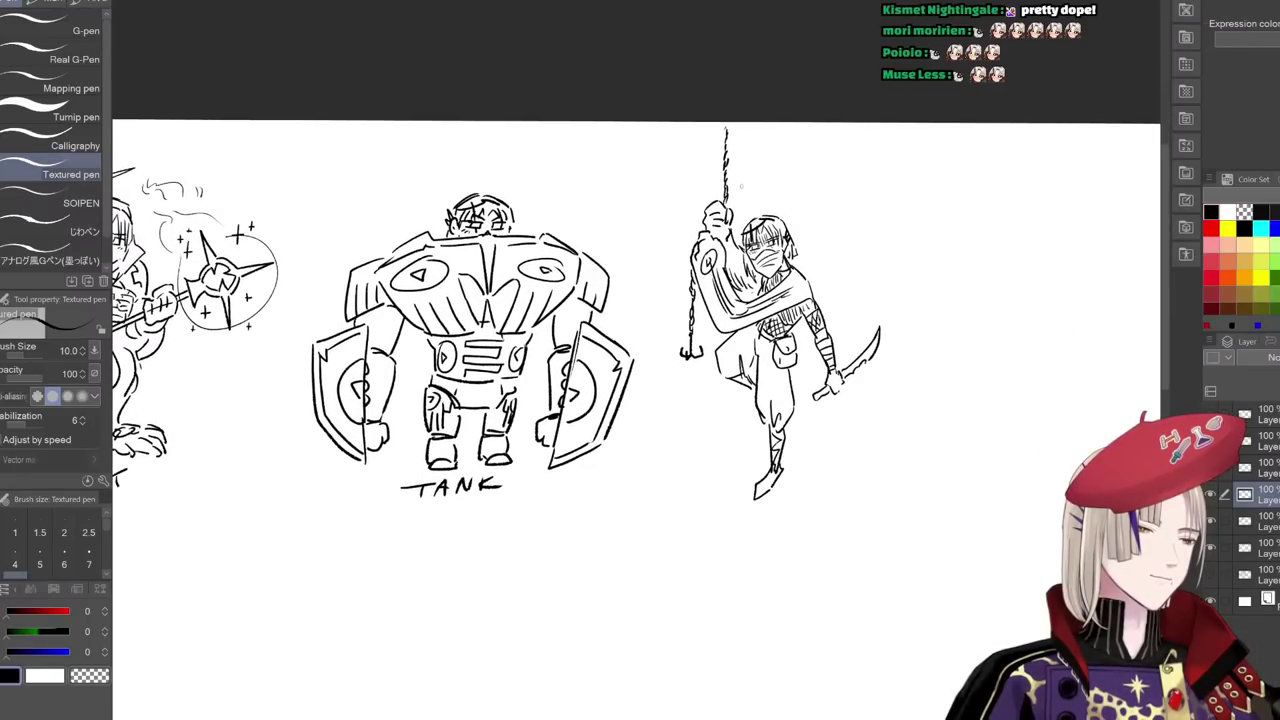
pyautogui.moveTo(741, 182); pyautogui.dragTo(741, 204)
pyautogui.moveTo(742, 183); pyautogui.dragTo(748, 203)
pyautogui.moveTo(756, 186); pyautogui.dragTo(785, 182)
pyautogui.moveTo(791, 182); pyautogui.dragTo(791, 201)
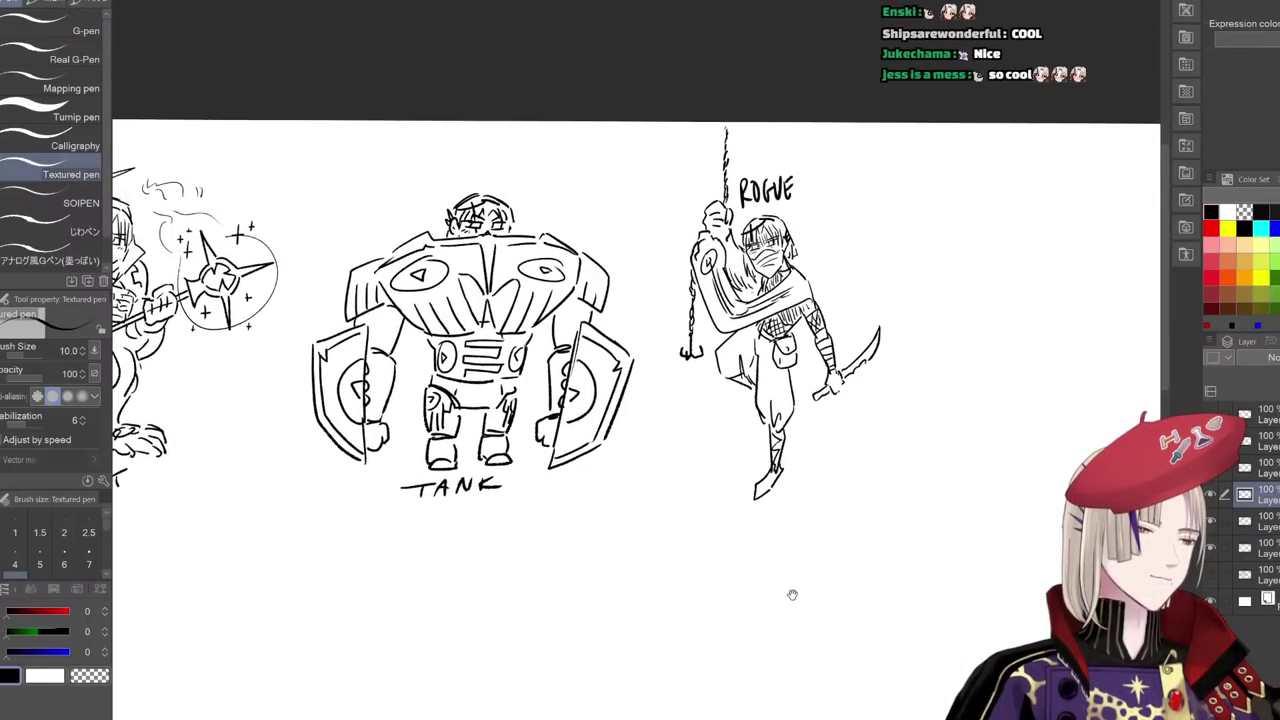
pyautogui.moveTo(791, 594); pyautogui.dragTo(874, 546)
pyautogui.moveTo(900, 158); pyautogui.dragTo(906, 185)
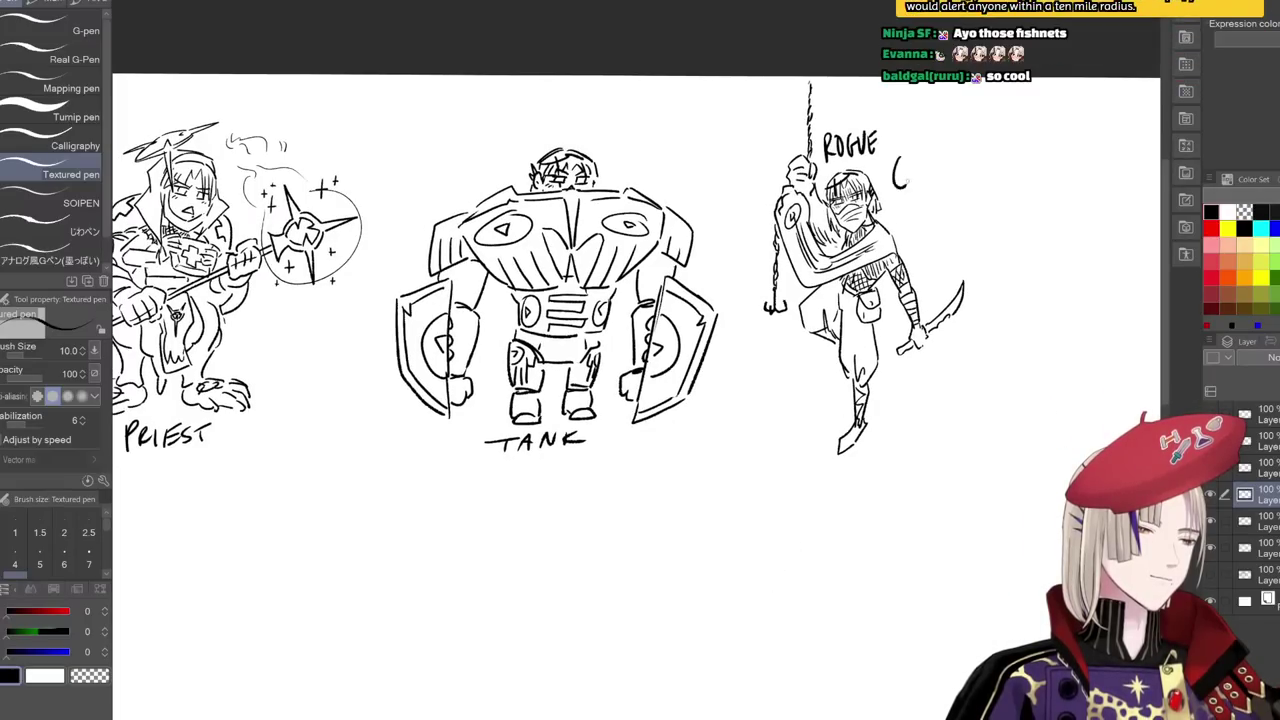
pyautogui.hotkey('ctrl', 'z')
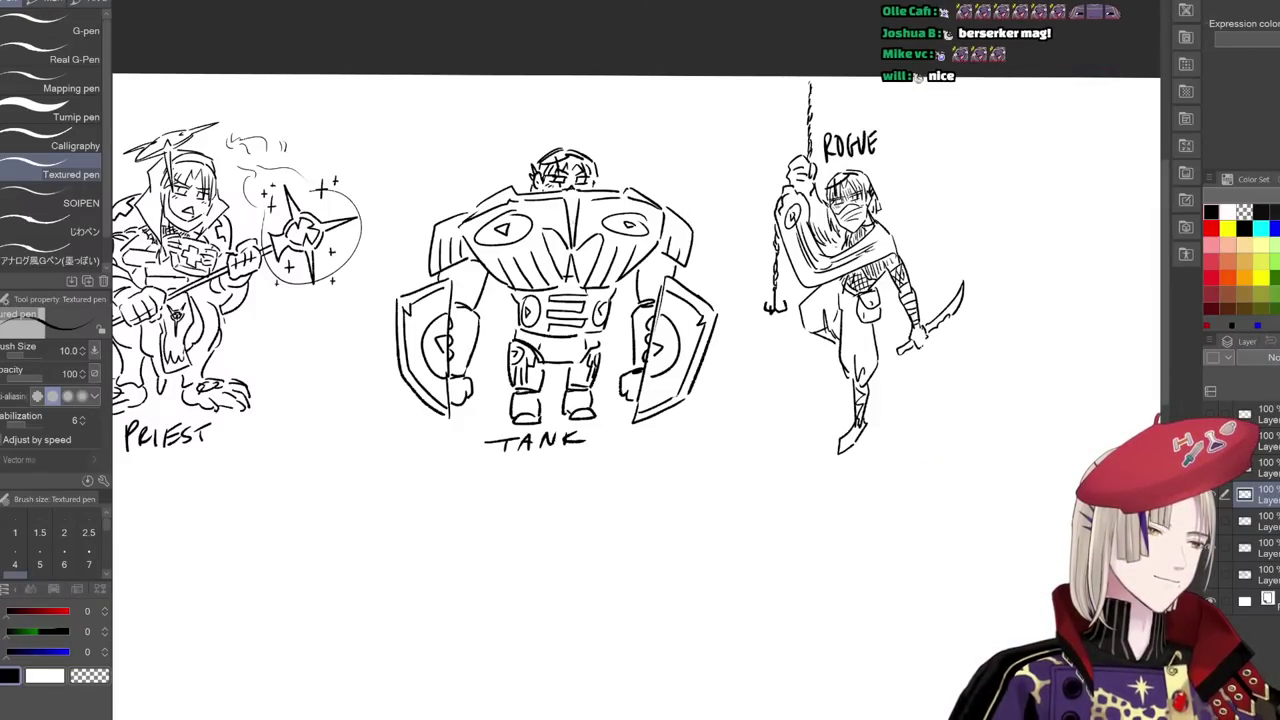
# - Scale the priest drawing and its label down slightly from the lower corner
pyautogui.moveTo(688, 506); pyautogui.dragTo(761, 513)
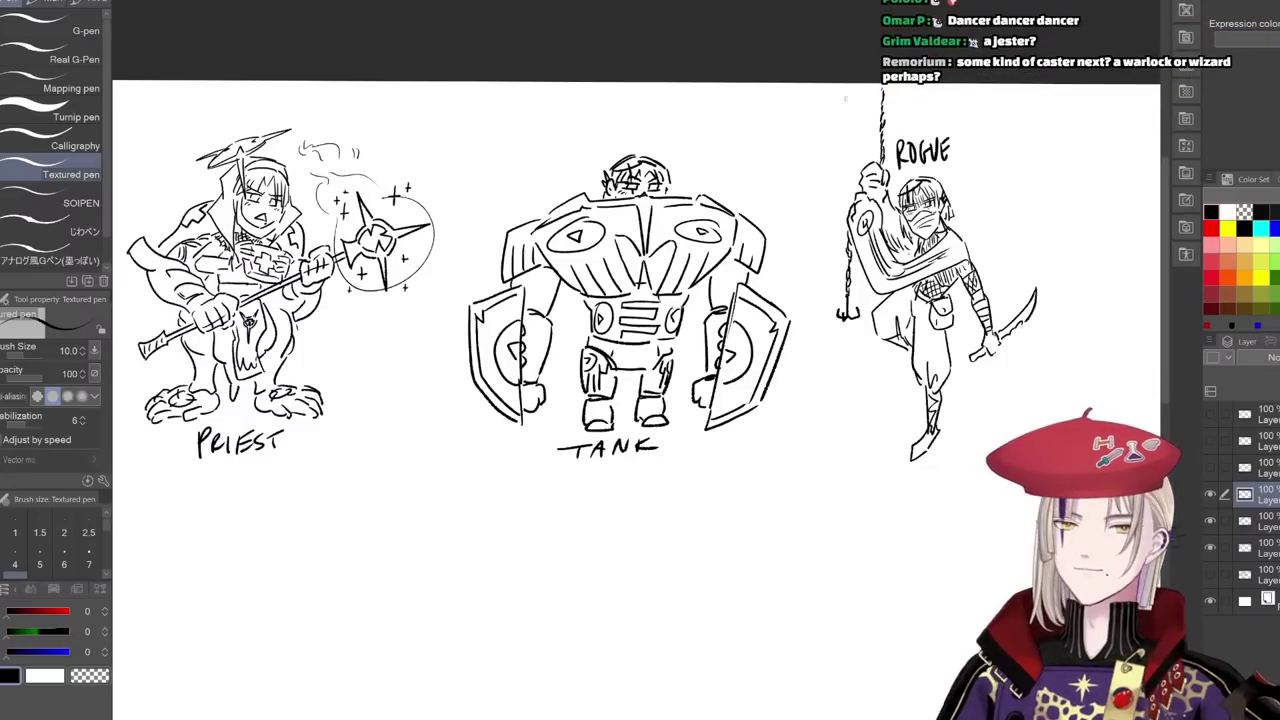
pyautogui.moveTo(951, 494); pyautogui.dragTo(1048, 548)
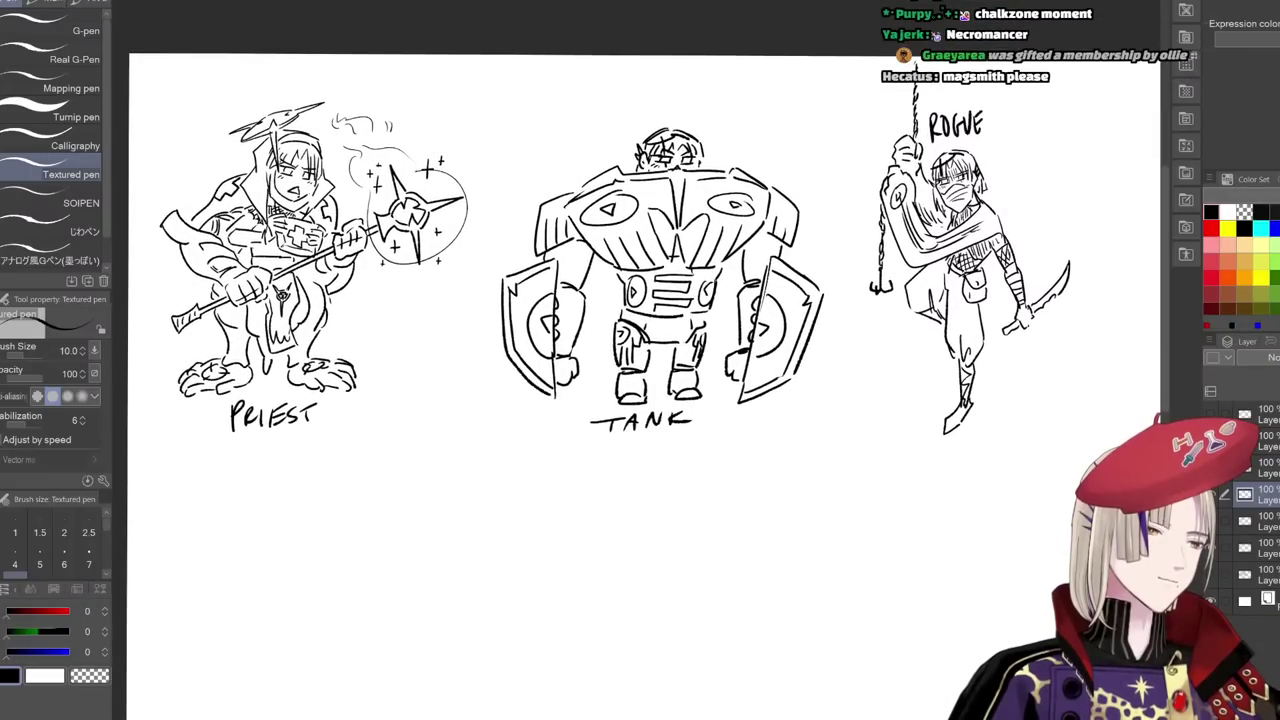
pyautogui.hotkey('ctrl', 't')
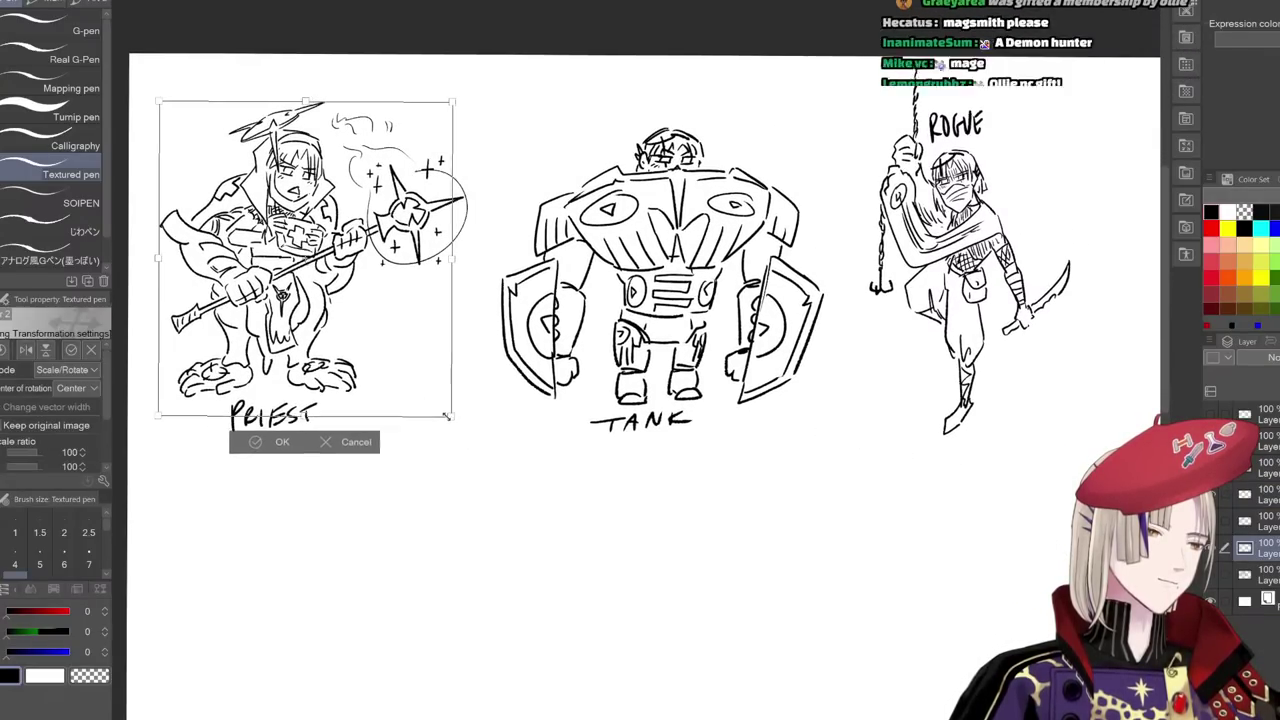
pyautogui.moveTo(447, 416); pyautogui.dragTo(410, 372)
pyautogui.click(255, 409)
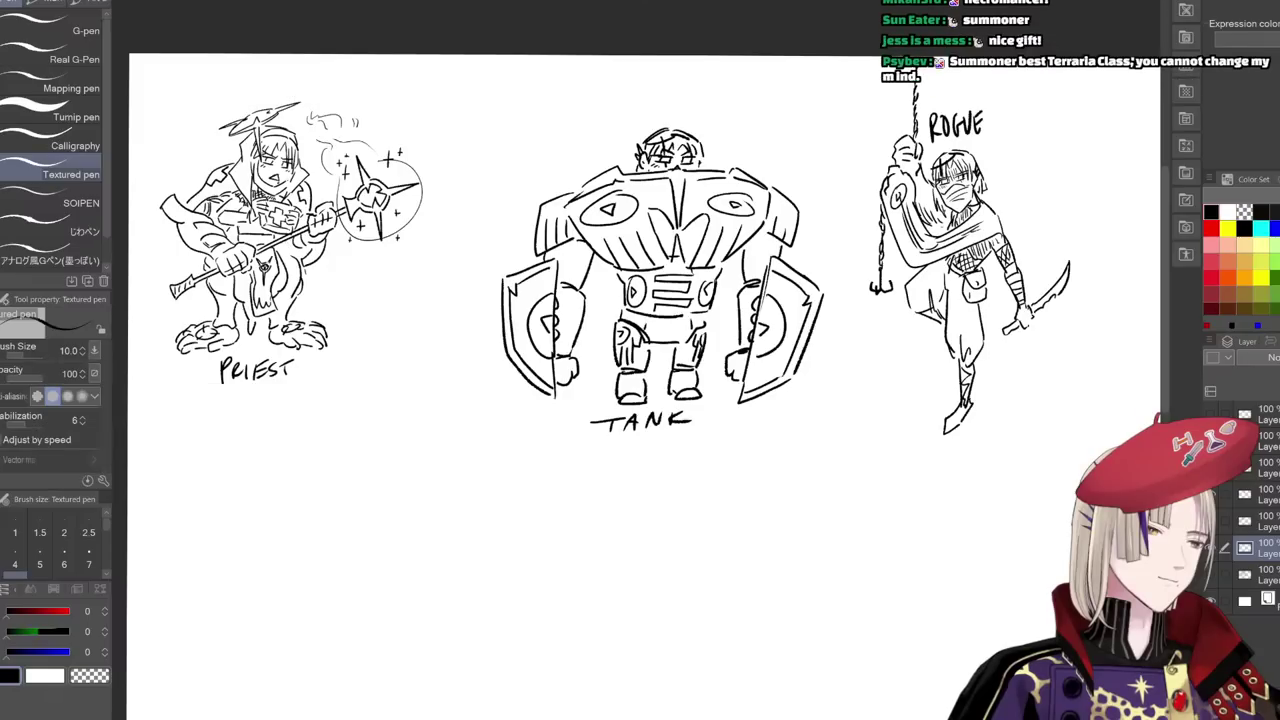
# - Move the tank and the rogue, each on its own layer, closer to the priest to free space on the canvas
pyautogui.click(1262, 521)
pyautogui.press('k')
pyautogui.moveTo(816, 400); pyautogui.dragTo(754, 374)
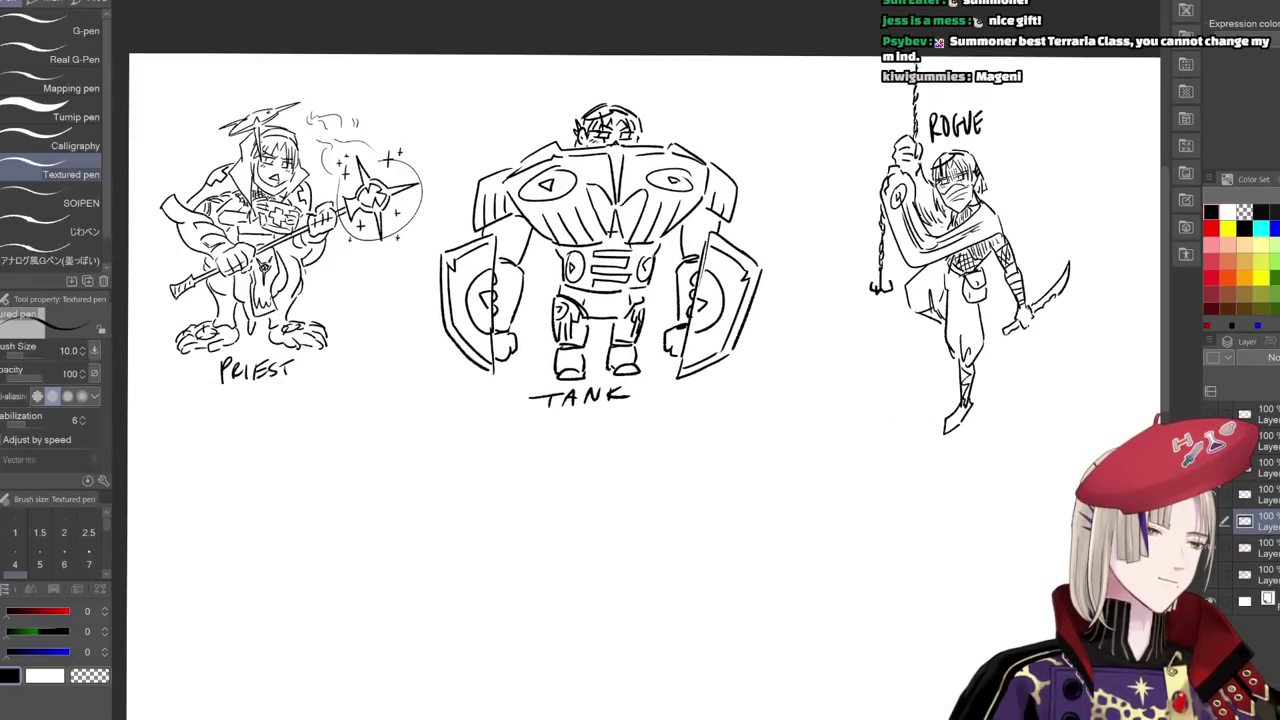
pyautogui.moveTo(996, 397)
pyautogui.mouseDown()
pyautogui.moveTo(928, 392)
pyautogui.moveTo(798, 451)
pyautogui.mouseUp()
pyautogui.press('p')
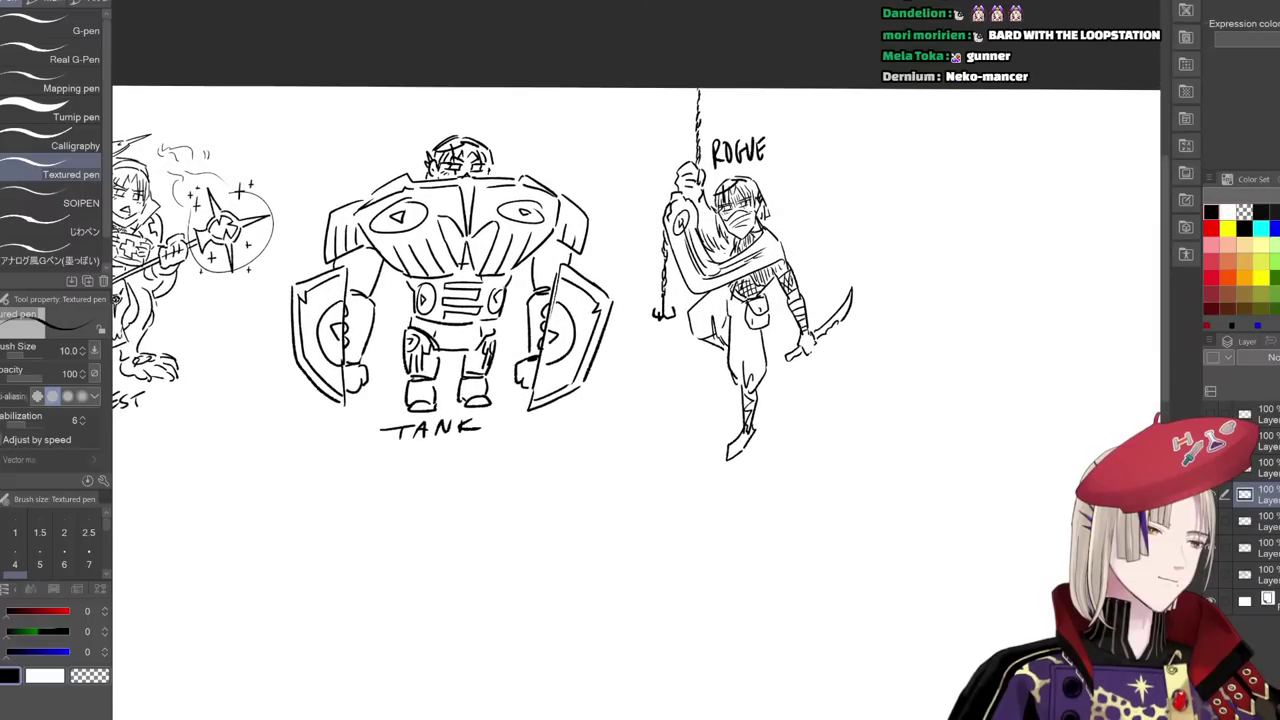
# - Add a new layer for drawing in the empty area beside the rogue, and discard a trial arc
pyautogui.hotkey('ctrl', 'shift', 'n')
pyautogui.moveTo(951, 340)
pyautogui.mouseDown()
pyautogui.moveTo(685, 342)
pyautogui.moveTo(666, 357)
pyautogui.moveTo(629, 314)
pyautogui.moveTo(754, 346)
pyautogui.mouseUp()
pyautogui.scroll(2, 694, 346)
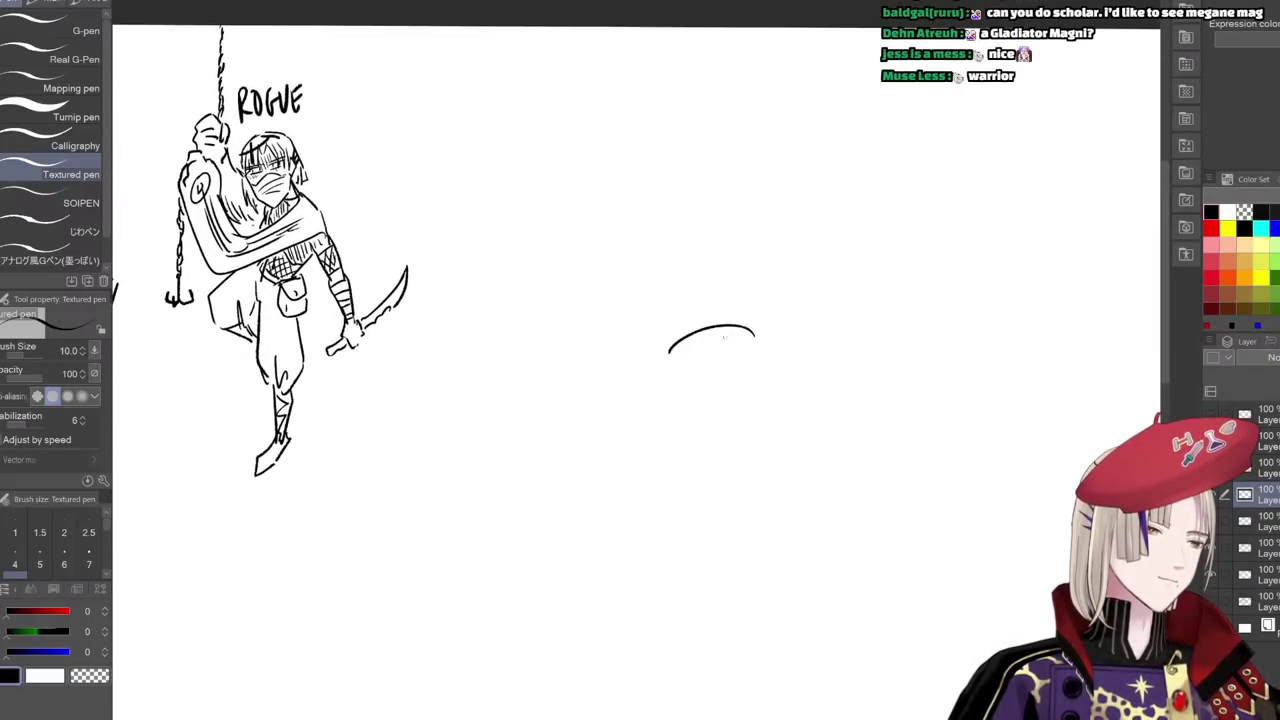
pyautogui.hotkey('ctrl', 'z')
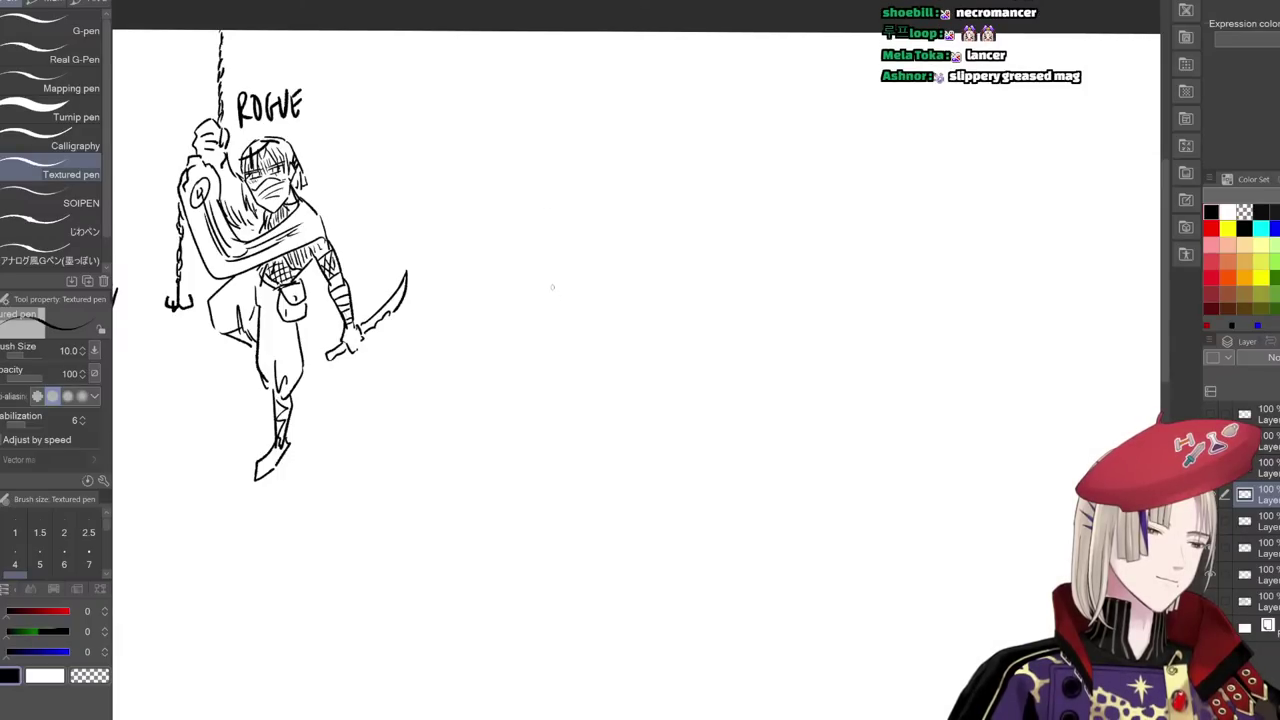
# - Draw the side and lower edge of a large open palm in the empty space beside the rogue
pyautogui.moveTo(555, 298)
pyautogui.mouseDown()
pyautogui.moveTo(562, 248)
pyautogui.moveTo(557, 276)
pyautogui.moveTo(602, 291)
pyautogui.mouseUp()
pyautogui.hotkey('ctrl', 'z')
pyautogui.hotkey('ctrl', 'z')
pyautogui.moveTo(549, 250)
pyautogui.mouseDown()
pyautogui.moveTo(558, 220)
pyautogui.moveTo(578, 243)
pyautogui.mouseUp()
pyautogui.hotkey('ctrl', 'z')
pyautogui.hotkey('ctrl', 'z')
pyautogui.hotkey('ctrl', 'z')
pyautogui.hotkey('ctrl', 'z')
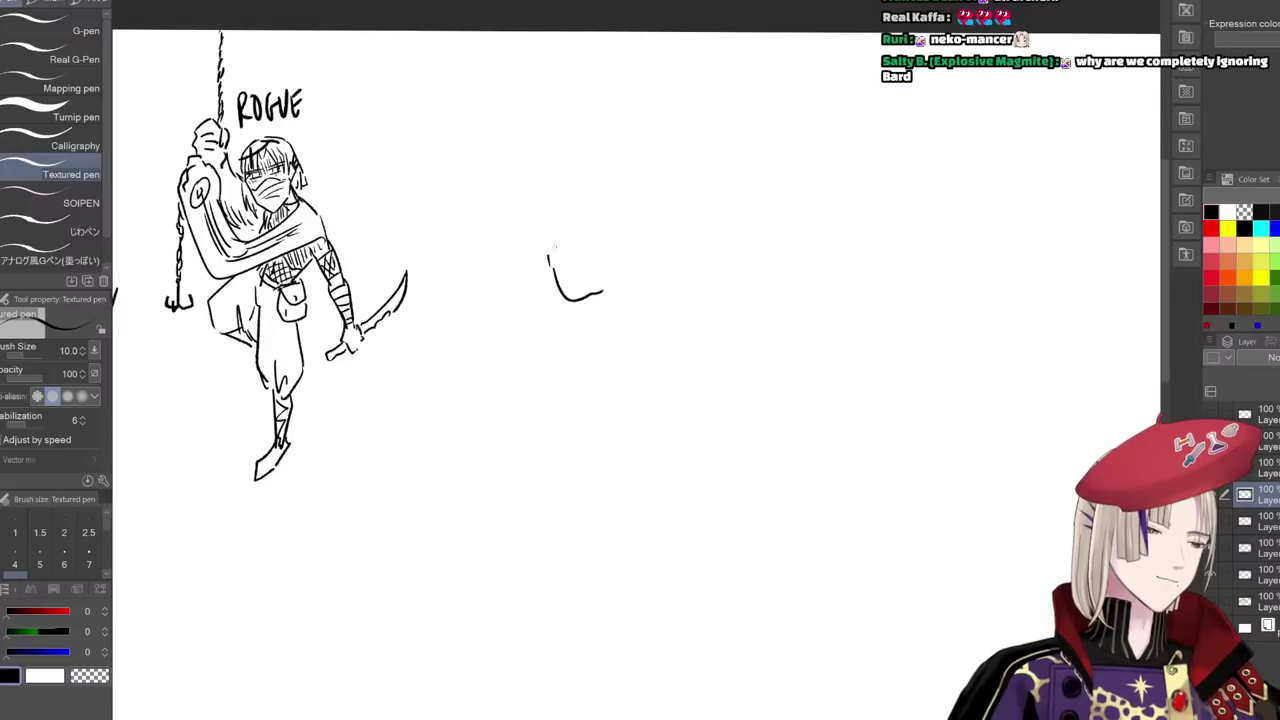
# - Complete the open hand with bent fingers and a thumb, and draw a smaller hand with curled fingers beside it
pyautogui.moveTo(566, 232)
pyautogui.mouseDown()
pyautogui.moveTo(601, 210)
pyautogui.moveTo(604, 235)
pyautogui.moveTo(618, 222)
pyautogui.moveTo(626, 270)
pyautogui.moveTo(635, 235)
pyautogui.moveTo(608, 289)
pyautogui.moveTo(627, 245)
pyautogui.mouseUp()
pyautogui.hotkey('ctrl', 'z')
pyautogui.hotkey('ctrl', 'z')
pyautogui.hotkey('ctrl', 'z')
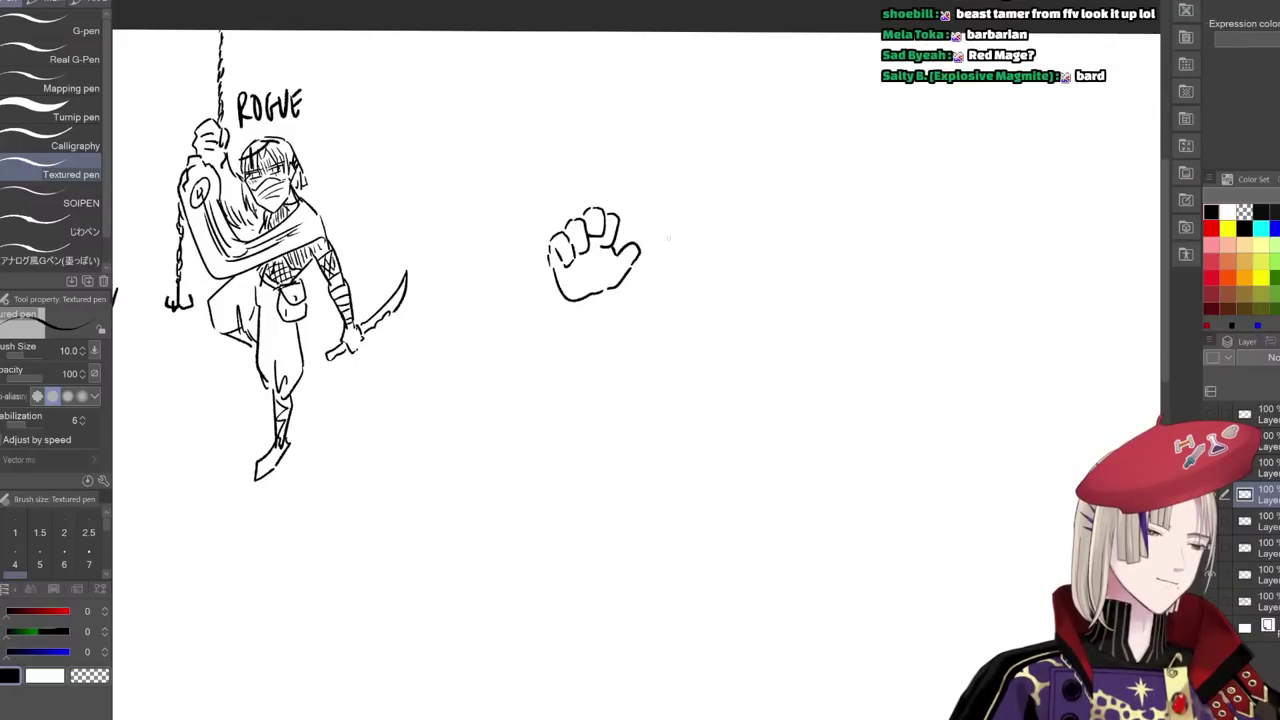
pyautogui.moveTo(694, 270)
pyautogui.mouseDown()
pyautogui.moveTo(682, 234)
pyautogui.moveTo(698, 243)
pyautogui.moveTo(707, 209)
pyautogui.moveTo(708, 238)
pyautogui.moveTo(734, 222)
pyautogui.moveTo(730, 256)
pyautogui.mouseUp()
pyautogui.moveTo(742, 250); pyautogui.dragTo(724, 266)
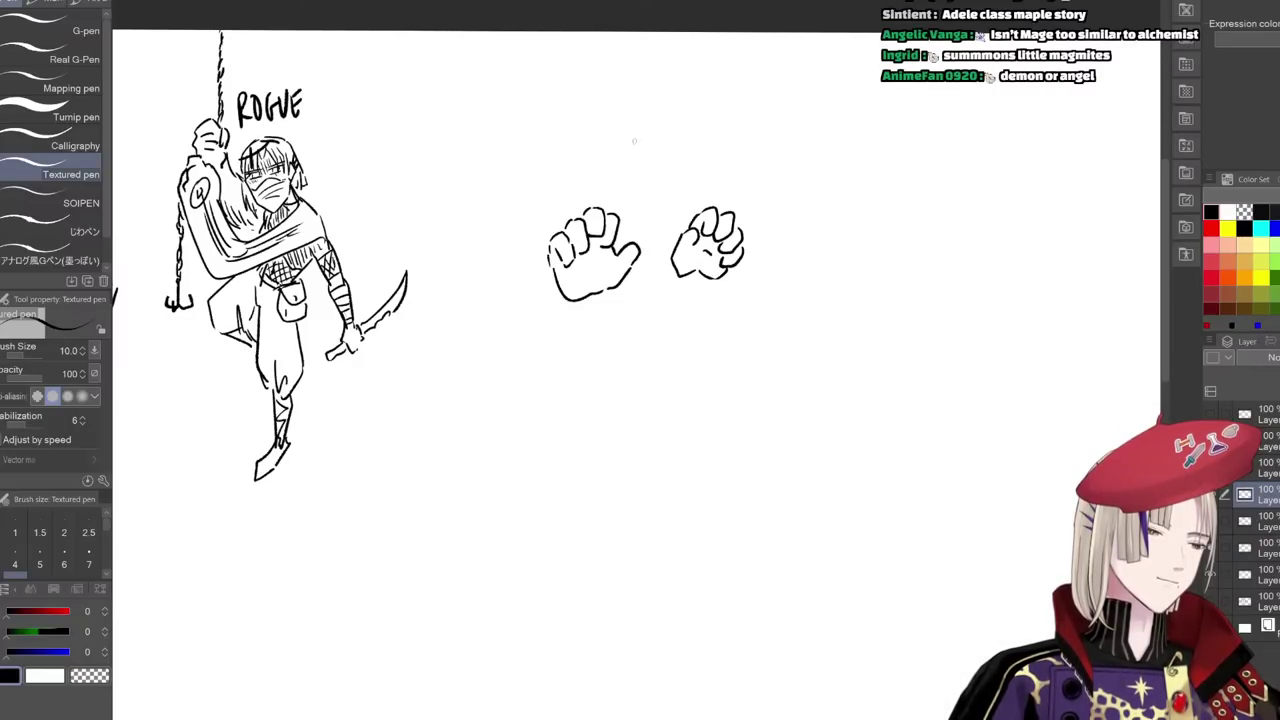
# - Draw a small bowed face above the hands with an angular hatched fringe, an open triangular mouth and a jaw
pyautogui.moveTo(576, 180)
pyautogui.mouseDown()
pyautogui.moveTo(634, 149)
pyautogui.moveTo(668, 184)
pyautogui.mouseUp()
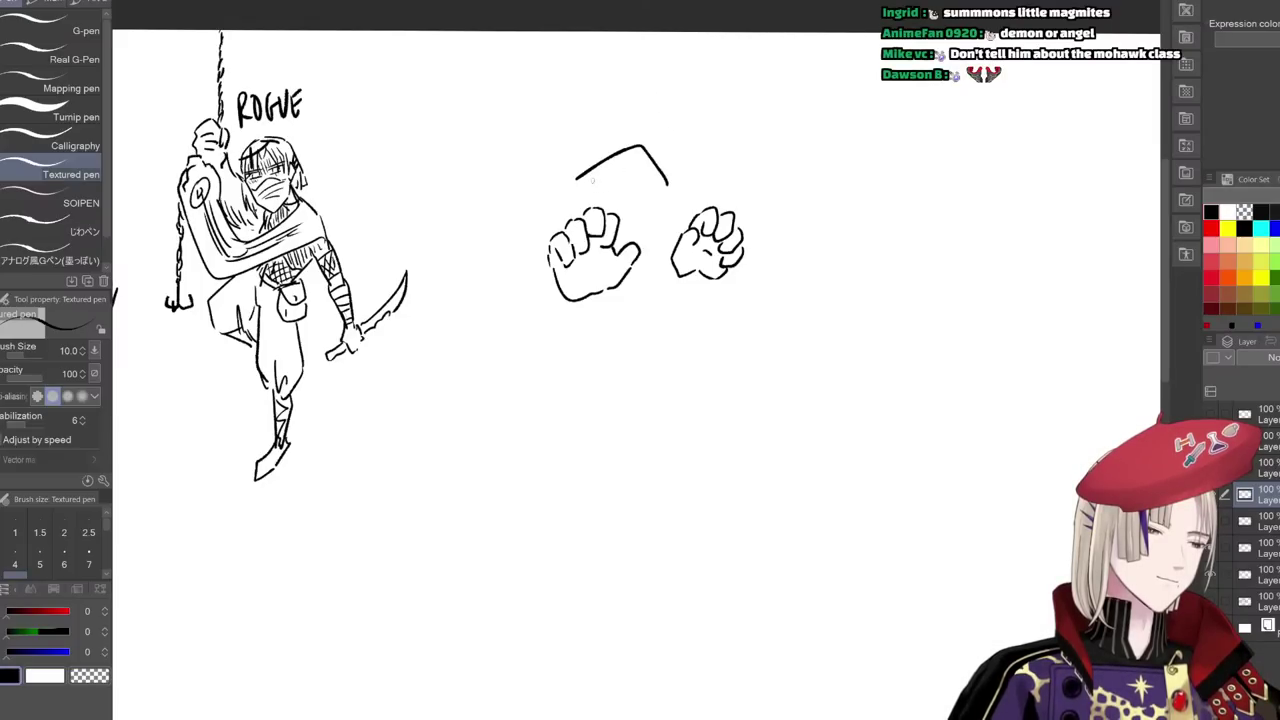
pyautogui.moveTo(602, 197)
pyautogui.mouseDown()
pyautogui.moveTo(641, 196)
pyautogui.moveTo(614, 193)
pyautogui.moveTo(634, 170)
pyautogui.moveTo(637, 193)
pyautogui.mouseUp()
pyautogui.hotkey('ctrl', 'z')
pyautogui.moveTo(616, 188)
pyautogui.mouseDown()
pyautogui.moveTo(628, 192)
pyautogui.moveTo(637, 163)
pyautogui.moveTo(654, 173)
pyautogui.moveTo(631, 151)
pyautogui.mouseUp()
pyautogui.moveTo(617, 163); pyautogui.dragTo(641, 149)
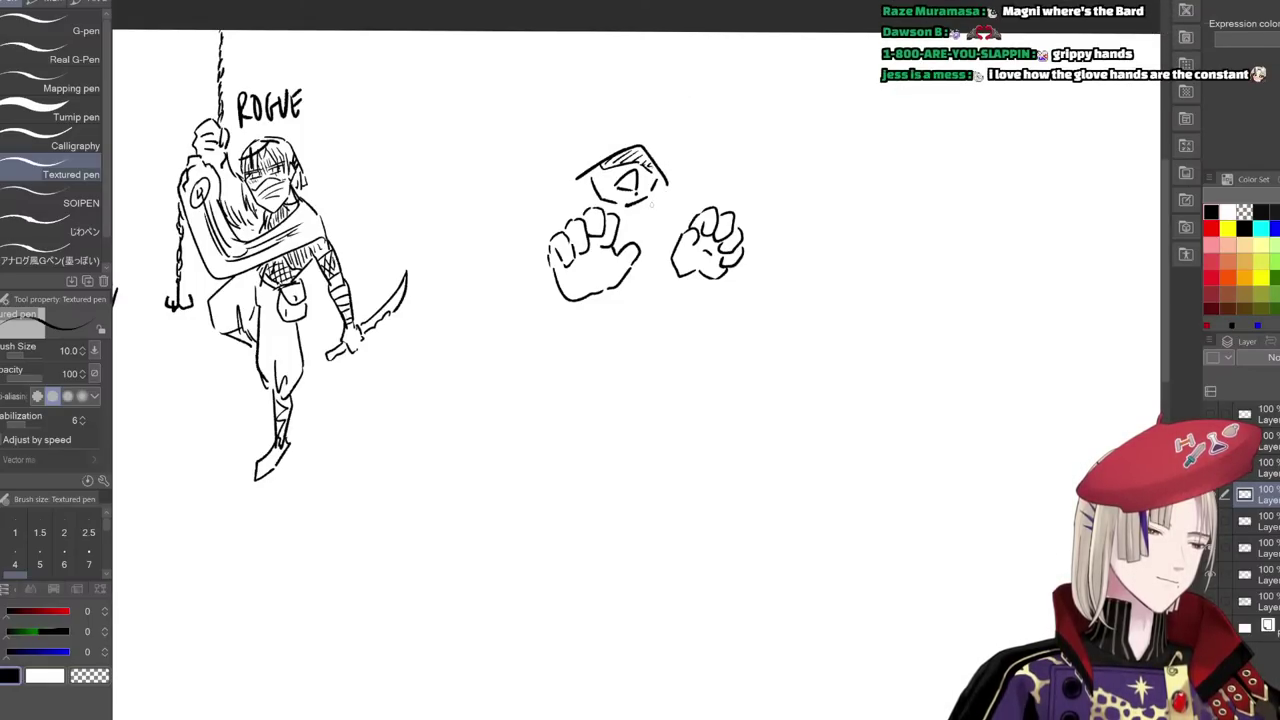
pyautogui.moveTo(664, 196); pyautogui.dragTo(651, 205)
pyautogui.moveTo(678, 164); pyautogui.dragTo(681, 192)
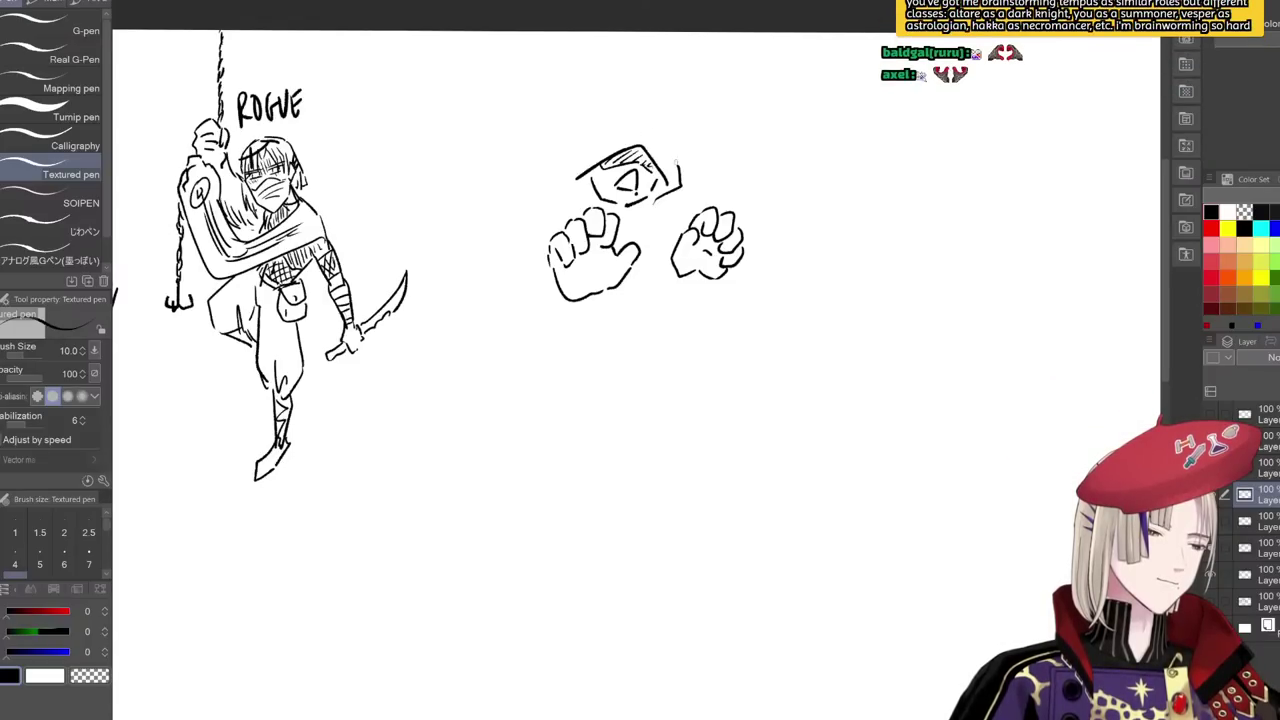
pyautogui.hotkey('ctrl', 'z')
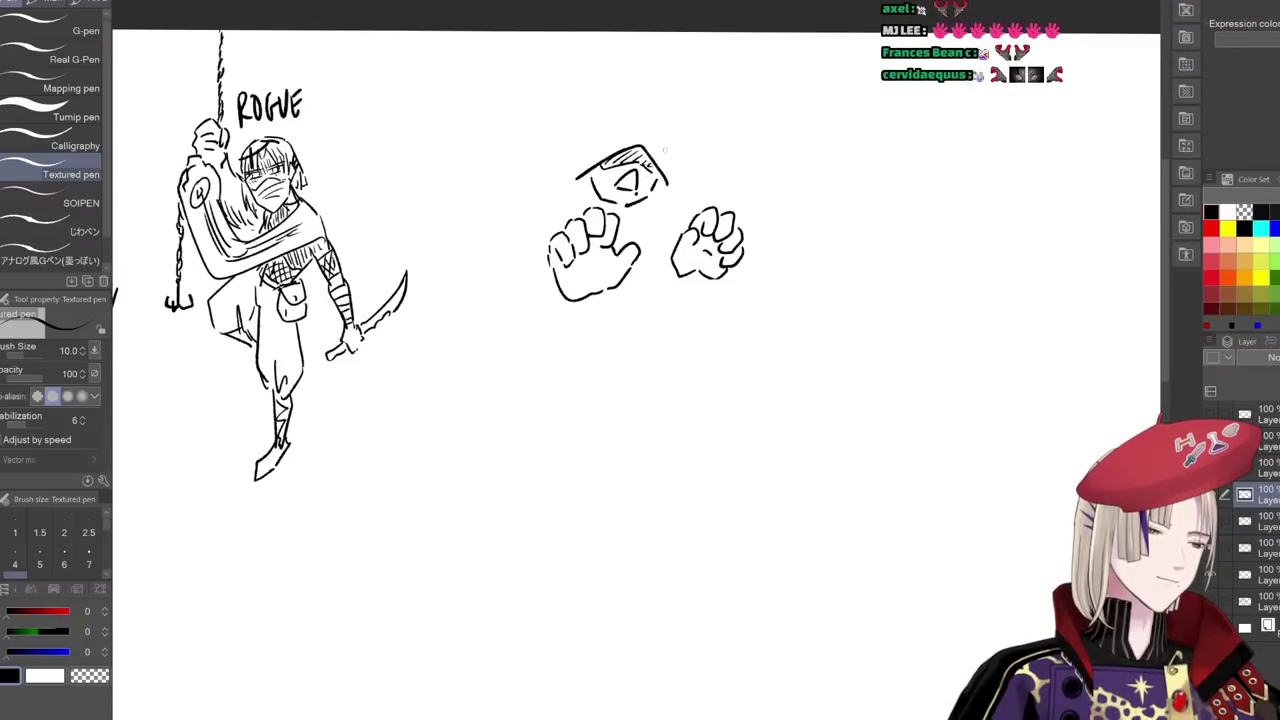
# - Draw a flat-topped hood around the face with an oval eye, tooth-like bars and jagged side folds
pyautogui.moveTo(578, 143)
pyautogui.mouseDown()
pyautogui.moveTo(591, 136)
pyautogui.moveTo(671, 176)
pyautogui.mouseUp()
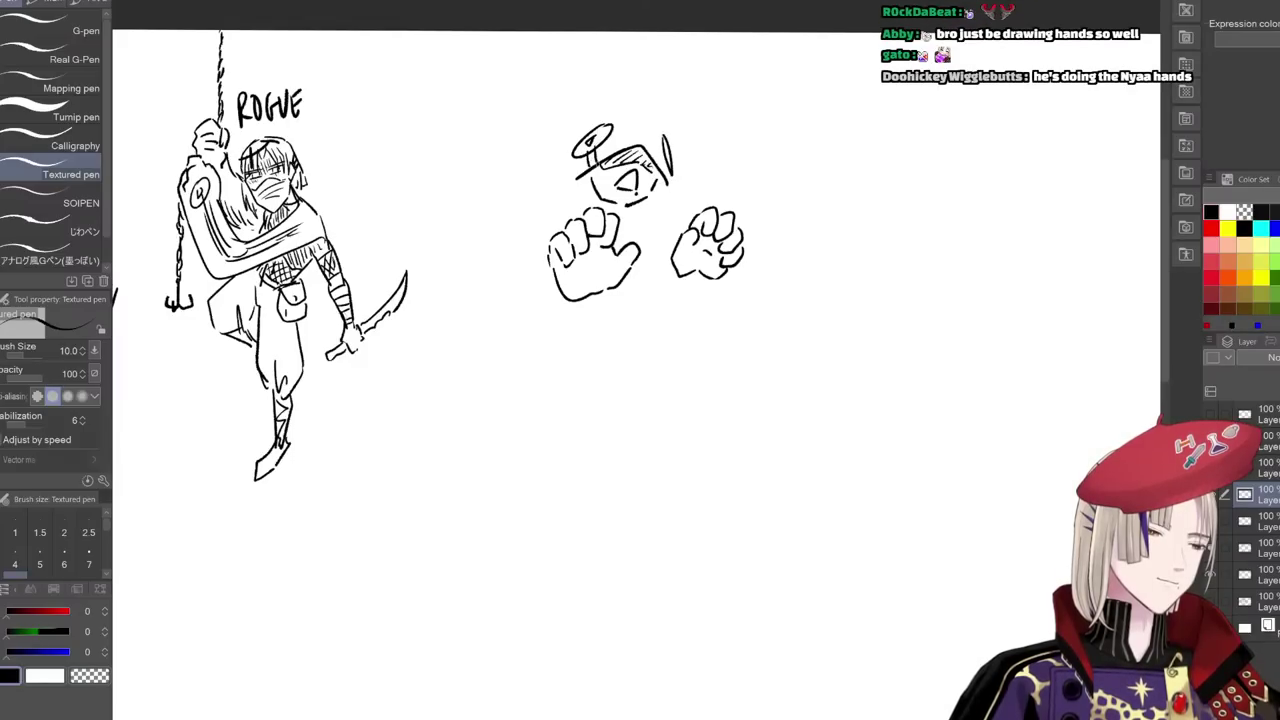
pyautogui.moveTo(606, 134)
pyautogui.mouseDown()
pyautogui.moveTo(618, 152)
pyautogui.moveTo(577, 177)
pyautogui.mouseUp()
pyautogui.moveTo(678, 176)
pyautogui.mouseDown()
pyautogui.moveTo(668, 118)
pyautogui.moveTo(570, 92)
pyautogui.moveTo(571, 118)
pyautogui.mouseUp()
pyautogui.moveTo(587, 106)
pyautogui.mouseDown()
pyautogui.moveTo(569, 144)
pyautogui.moveTo(550, 112)
pyautogui.moveTo(572, 188)
pyautogui.mouseUp()
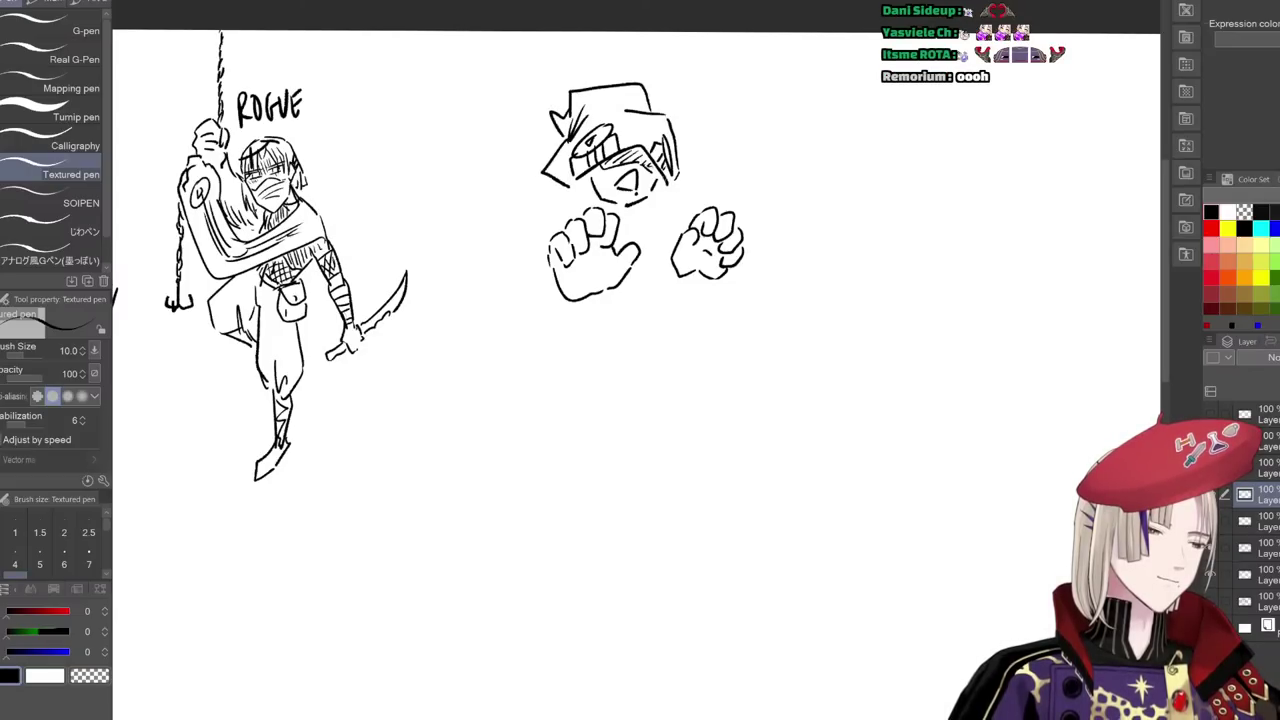
# - Add pointed cape flaps below both sides of the hood, with fold lines on the larger one
pyautogui.moveTo(676, 177); pyautogui.dragTo(664, 195)
pyautogui.moveTo(580, 178)
pyautogui.mouseDown()
pyautogui.moveTo(584, 190)
pyautogui.moveTo(540, 222)
pyautogui.moveTo(553, 208)
pyautogui.mouseUp()
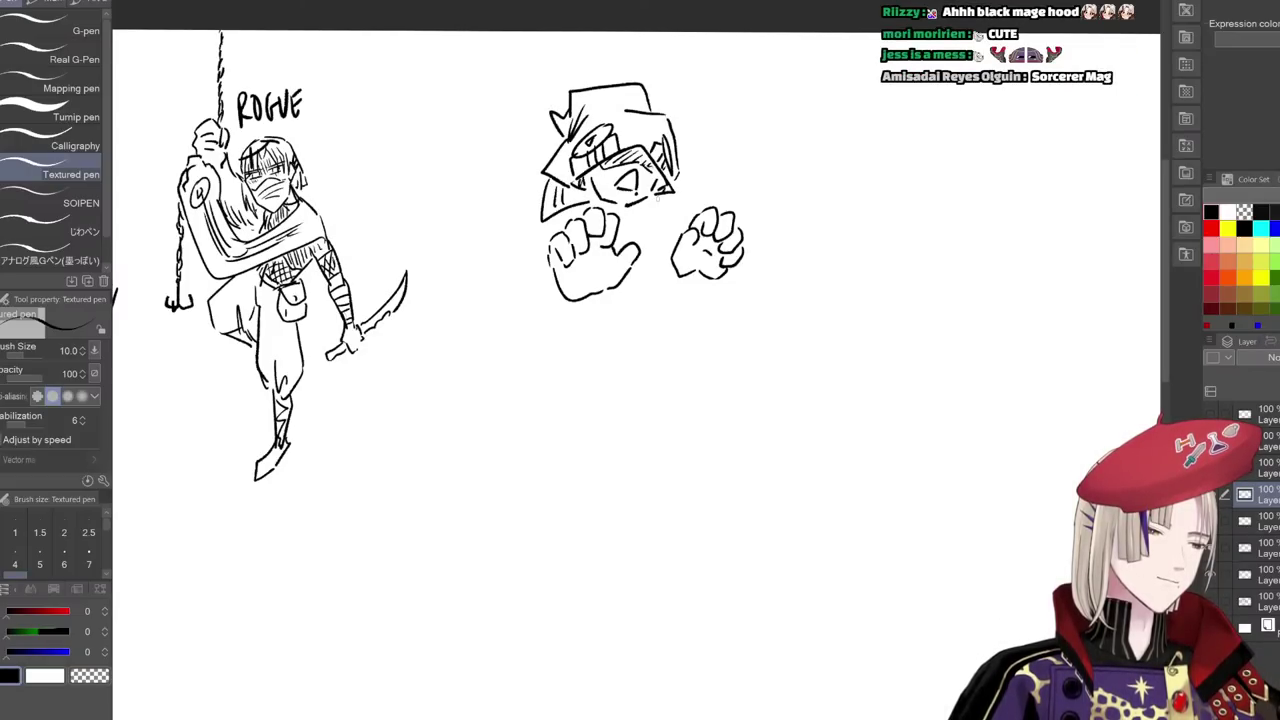
pyautogui.moveTo(656, 194); pyautogui.dragTo(670, 216)
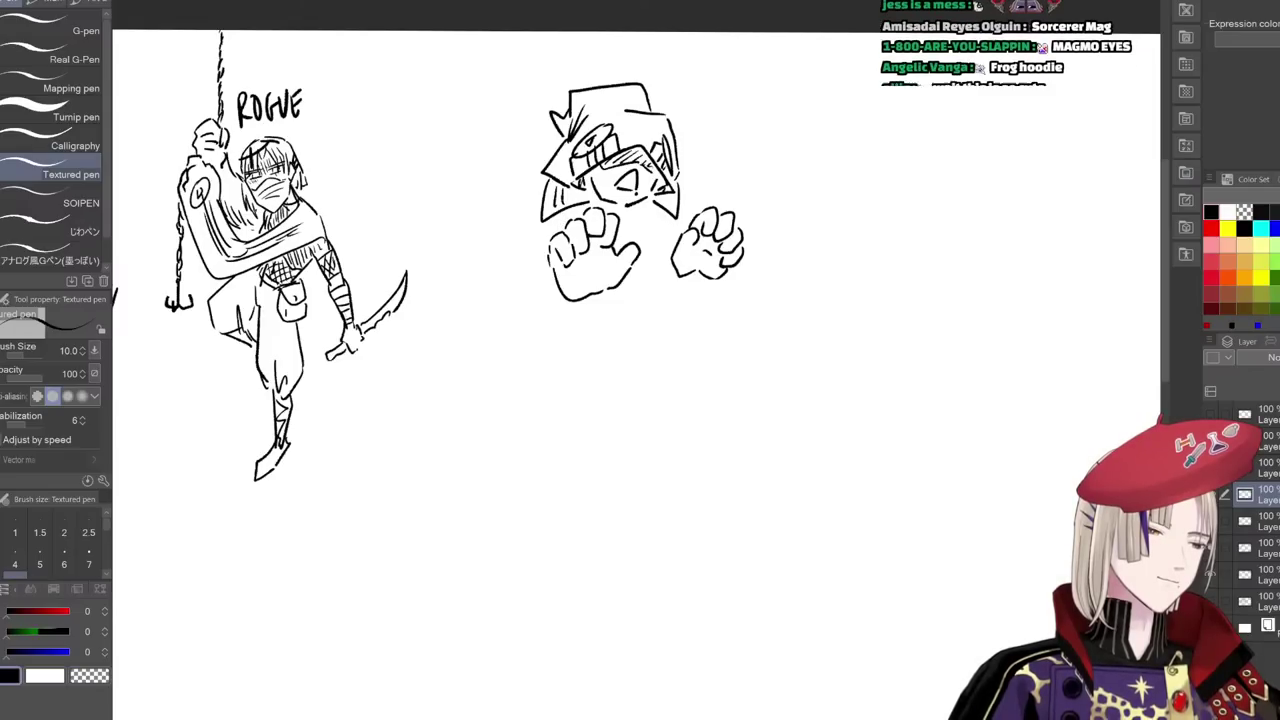
# - Draw the shoulders and wide sleeves joining the hooded figure's body to both outstretched hands
pyautogui.moveTo(526, 219); pyautogui.dragTo(548, 227)
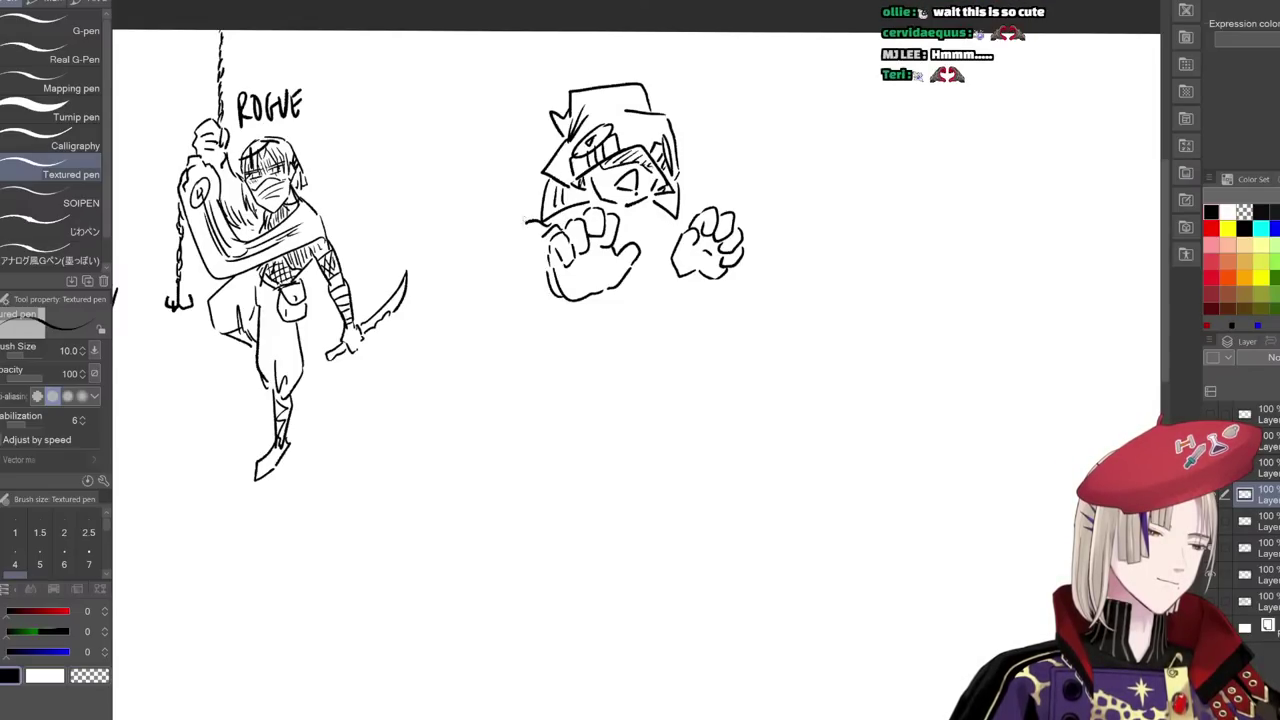
pyautogui.moveTo(541, 167); pyautogui.dragTo(490, 217)
pyautogui.moveTo(477, 248); pyautogui.dragTo(552, 291)
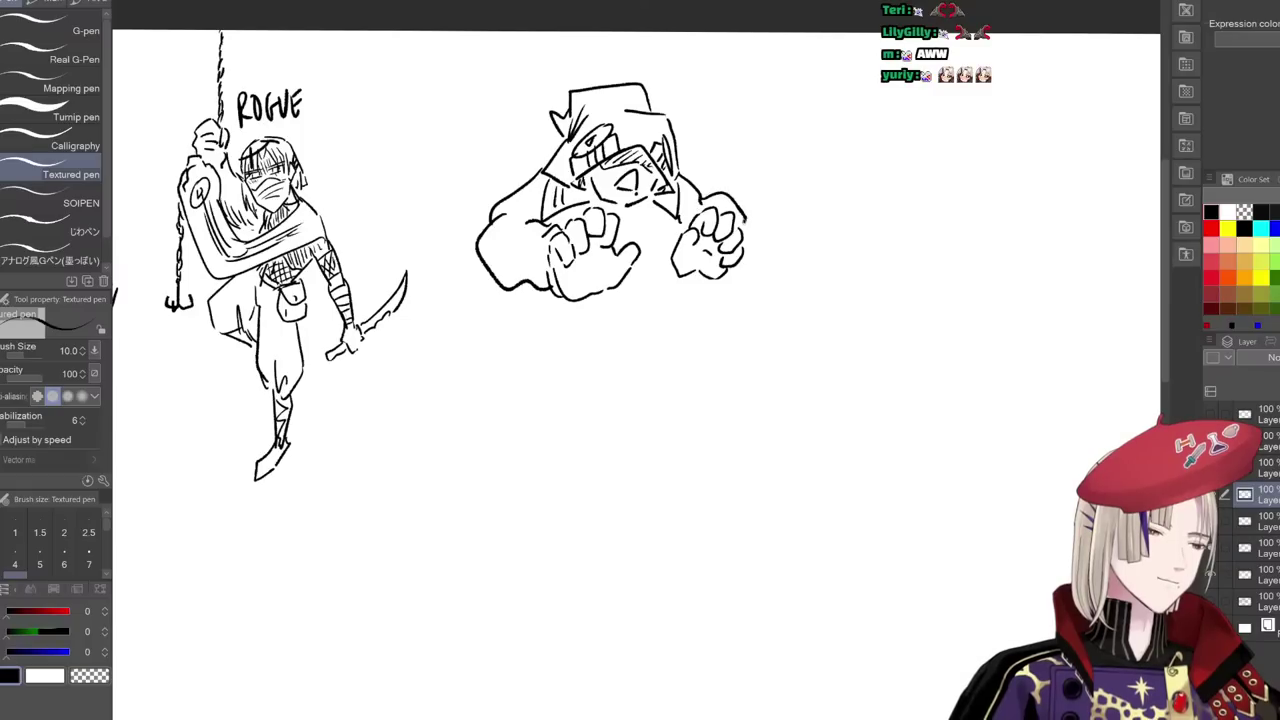
pyautogui.moveTo(655, 242); pyautogui.dragTo(690, 281)
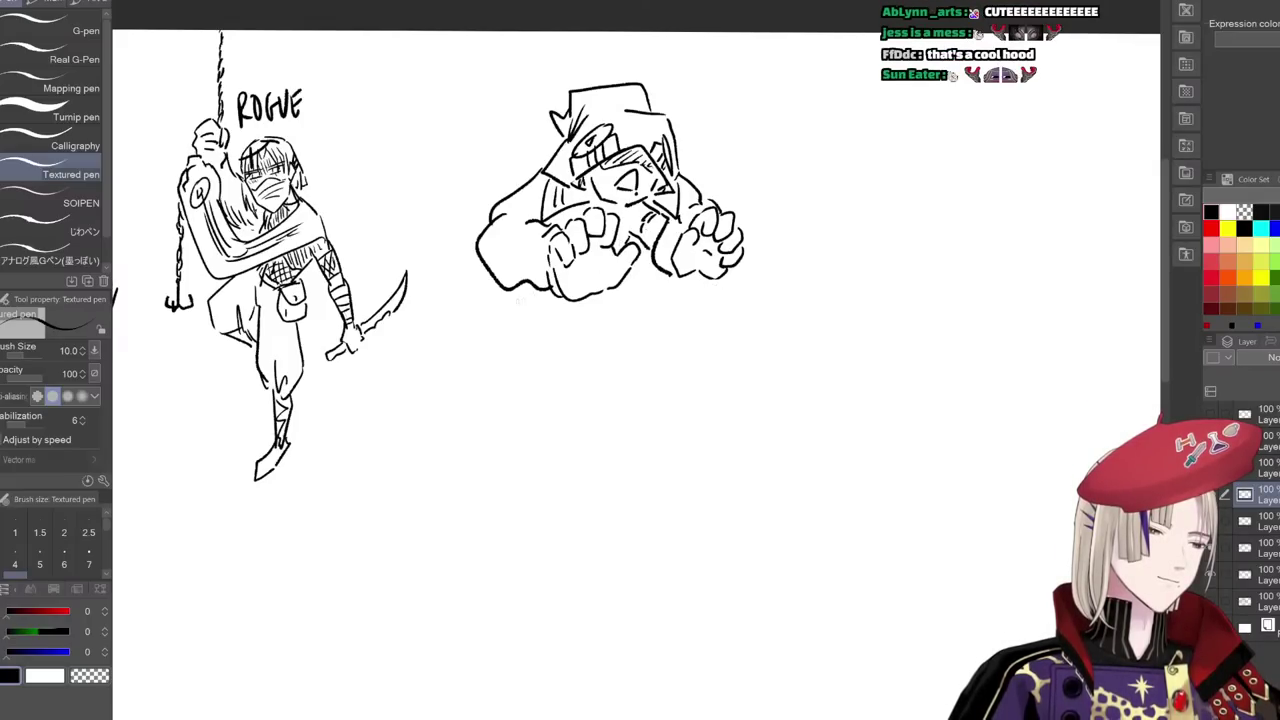
# - Draw the flared robe below the hands with fold lines and a shoe tip at each end of its hem
pyautogui.moveTo(516, 293)
pyautogui.mouseDown()
pyautogui.moveTo(496, 331)
pyautogui.moveTo(513, 309)
pyautogui.moveTo(577, 334)
pyautogui.mouseUp()
pyautogui.hotkey('ctrl', 'z')
pyautogui.moveTo(641, 266)
pyautogui.mouseDown()
pyautogui.moveTo(661, 316)
pyautogui.moveTo(601, 330)
pyautogui.mouseUp()
pyautogui.moveTo(538, 328)
pyautogui.mouseDown()
pyautogui.moveTo(615, 310)
pyautogui.moveTo(602, 306)
pyautogui.mouseUp()
pyautogui.moveTo(486, 350)
pyautogui.mouseDown()
pyautogui.moveTo(523, 350)
pyautogui.moveTo(502, 359)
pyautogui.mouseUp()
pyautogui.hotkey('ctrl', 'z')
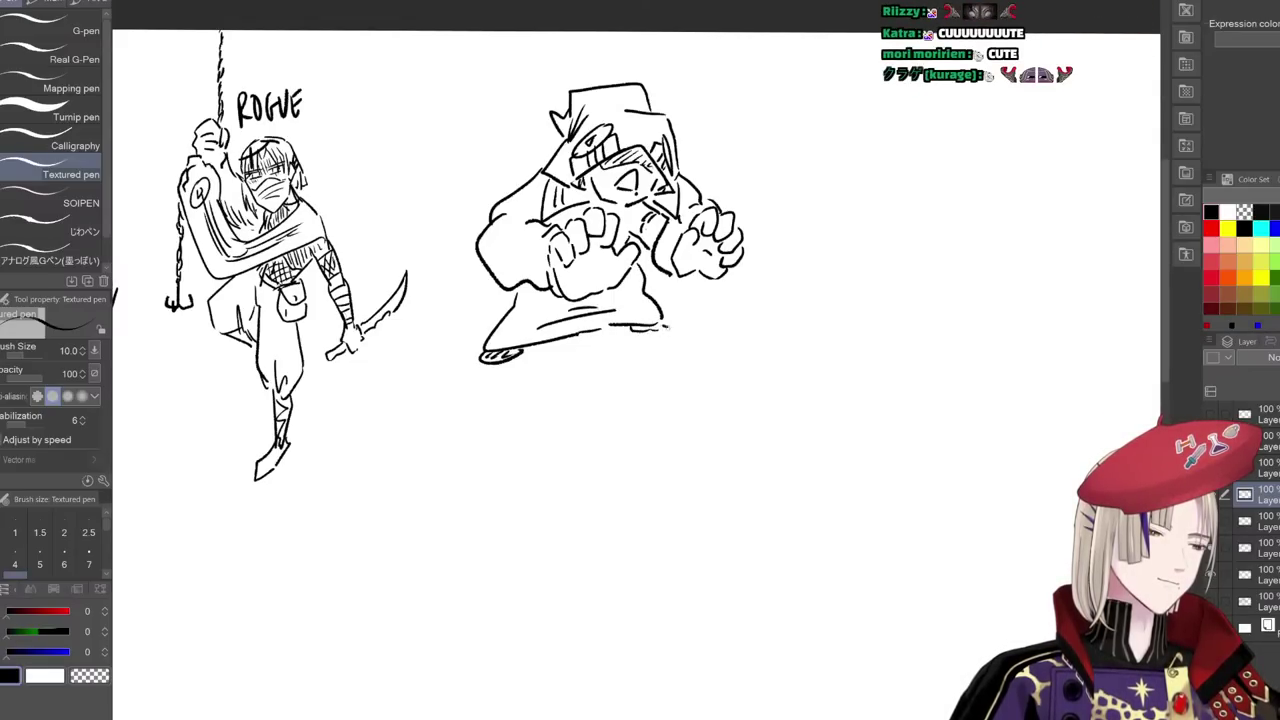
pyautogui.moveTo(652, 328); pyautogui.dragTo(670, 333)
# - Mark a triangular-pupilled eye on each of the caster's palms and outline a rounded creature with tufted ends below the outstretched hands
pyautogui.moveTo(598, 252)
pyautogui.mouseDown()
pyautogui.moveTo(598, 285)
pyautogui.moveTo(590, 252)
pyautogui.moveTo(596, 268)
pyautogui.mouseUp()
pyautogui.moveTo(697, 246)
pyautogui.mouseDown()
pyautogui.moveTo(719, 263)
pyautogui.moveTo(704, 159)
pyautogui.mouseUp()
pyautogui.moveTo(787, 250)
pyautogui.mouseDown()
pyautogui.moveTo(718, 233)
pyautogui.moveTo(705, 254)
pyautogui.moveTo(704, 268)
pyautogui.moveTo(786, 300)
pyautogui.mouseUp()
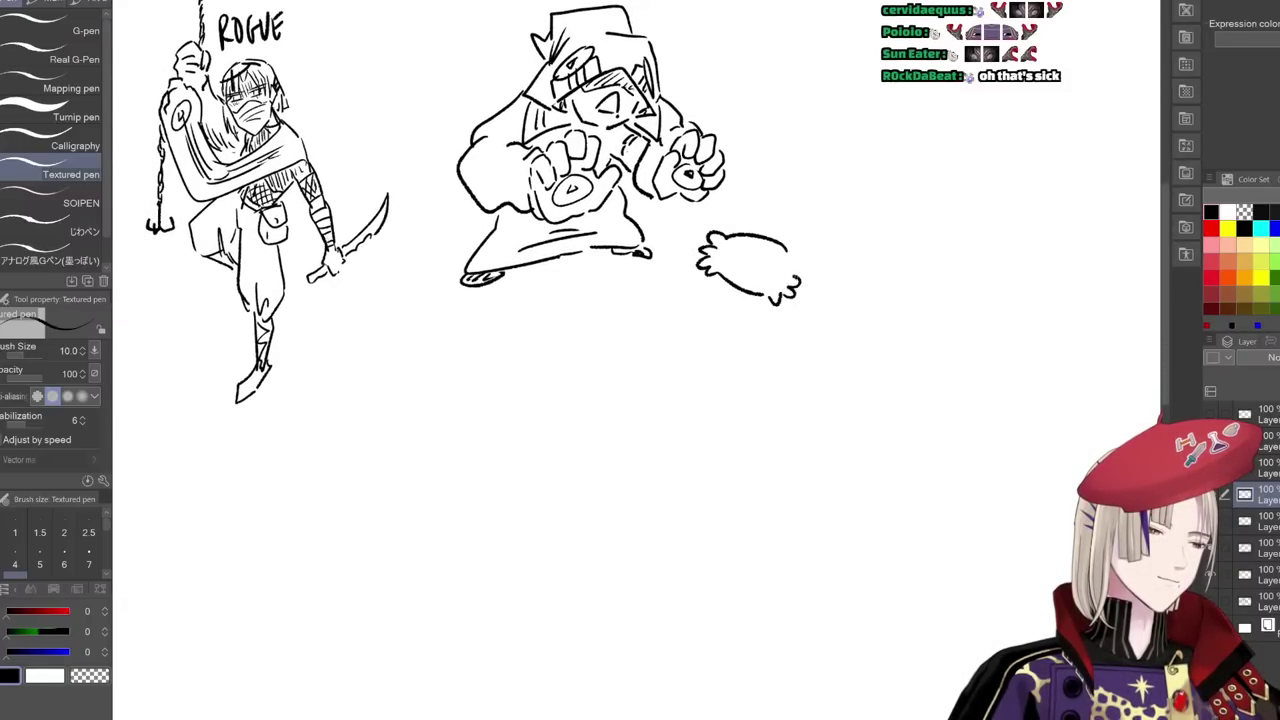
# - Surround the small creature with cloud-like smoke puffs and tiny cross-shaped sparkles on both sides
pyautogui.moveTo(824, 228)
pyautogui.mouseDown()
pyautogui.moveTo(806, 255)
pyautogui.moveTo(837, 262)
pyautogui.moveTo(832, 232)
pyautogui.mouseUp()
pyautogui.moveTo(831, 277); pyautogui.dragTo(834, 276)
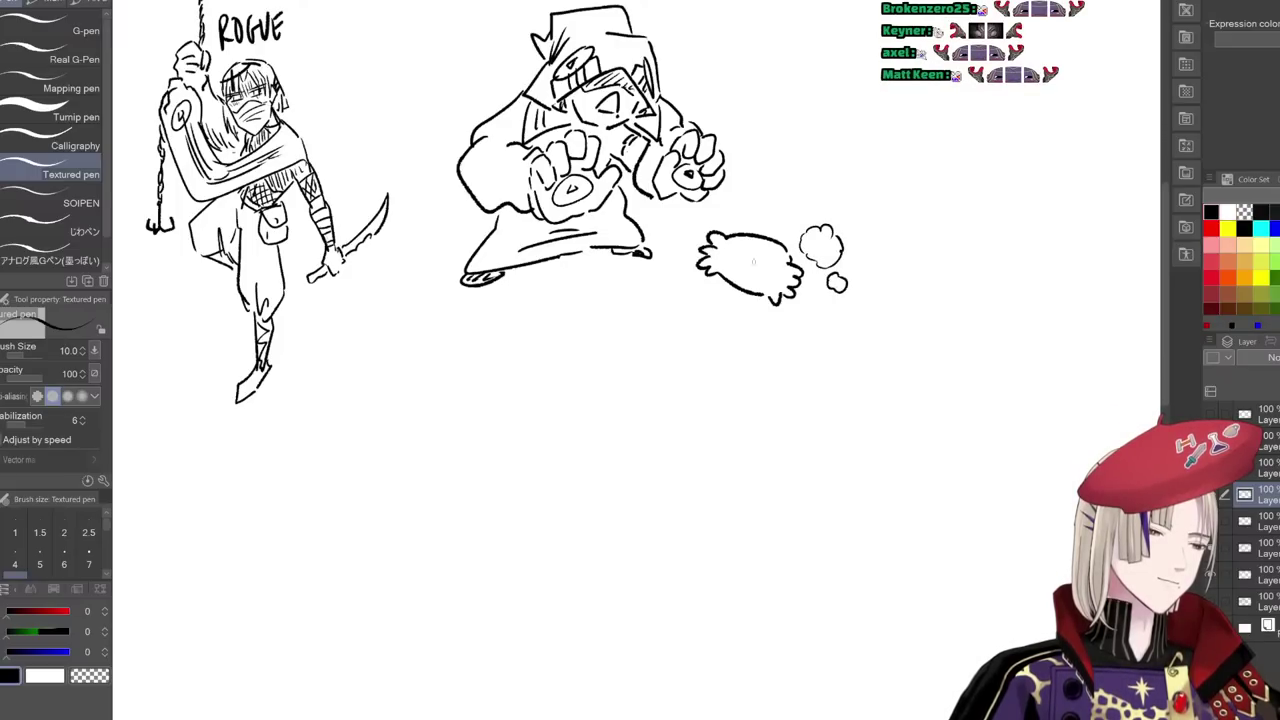
pyautogui.moveTo(673, 260); pyautogui.dragTo(665, 283)
pyautogui.moveTo(668, 284); pyautogui.dragTo(689, 272)
pyautogui.moveTo(683, 226)
pyautogui.mouseDown()
pyautogui.moveTo(683, 245)
pyautogui.moveTo(690, 236)
pyautogui.mouseUp()
pyautogui.moveTo(668, 235); pyautogui.dragTo(668, 243)
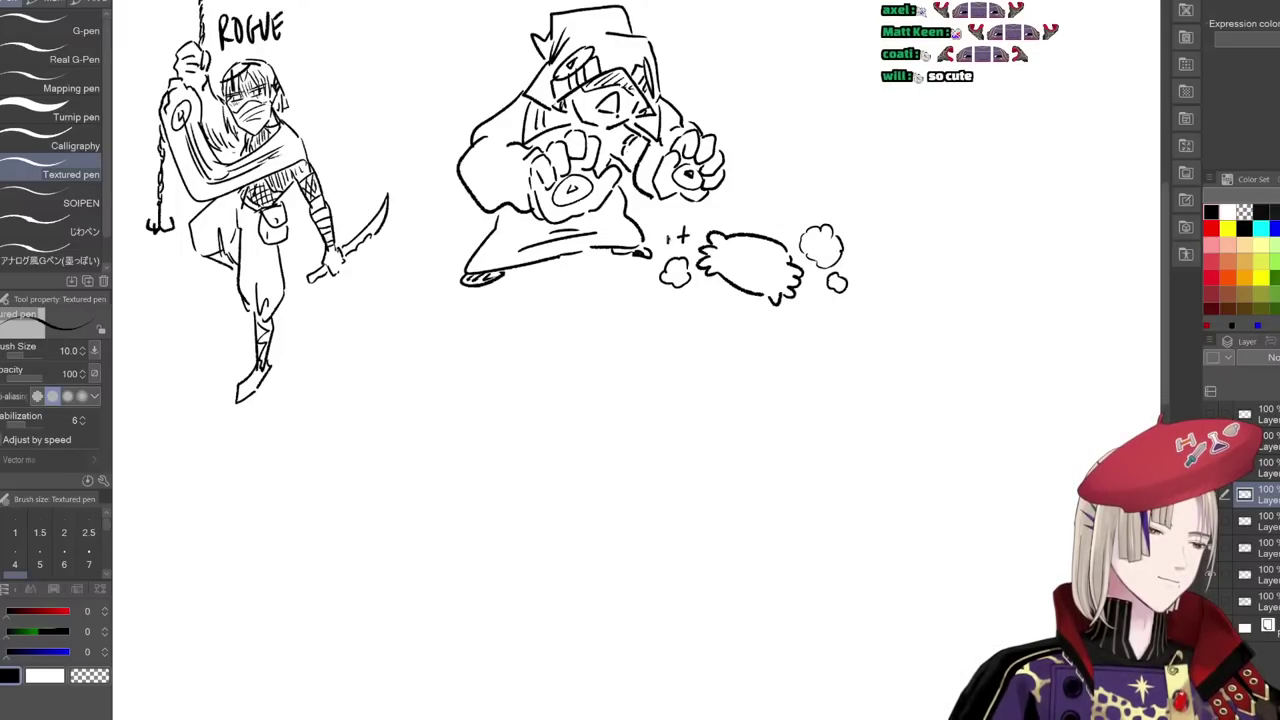
pyautogui.moveTo(779, 209); pyautogui.dragTo(813, 203)
pyautogui.moveTo(813, 195); pyautogui.dragTo(807, 203)
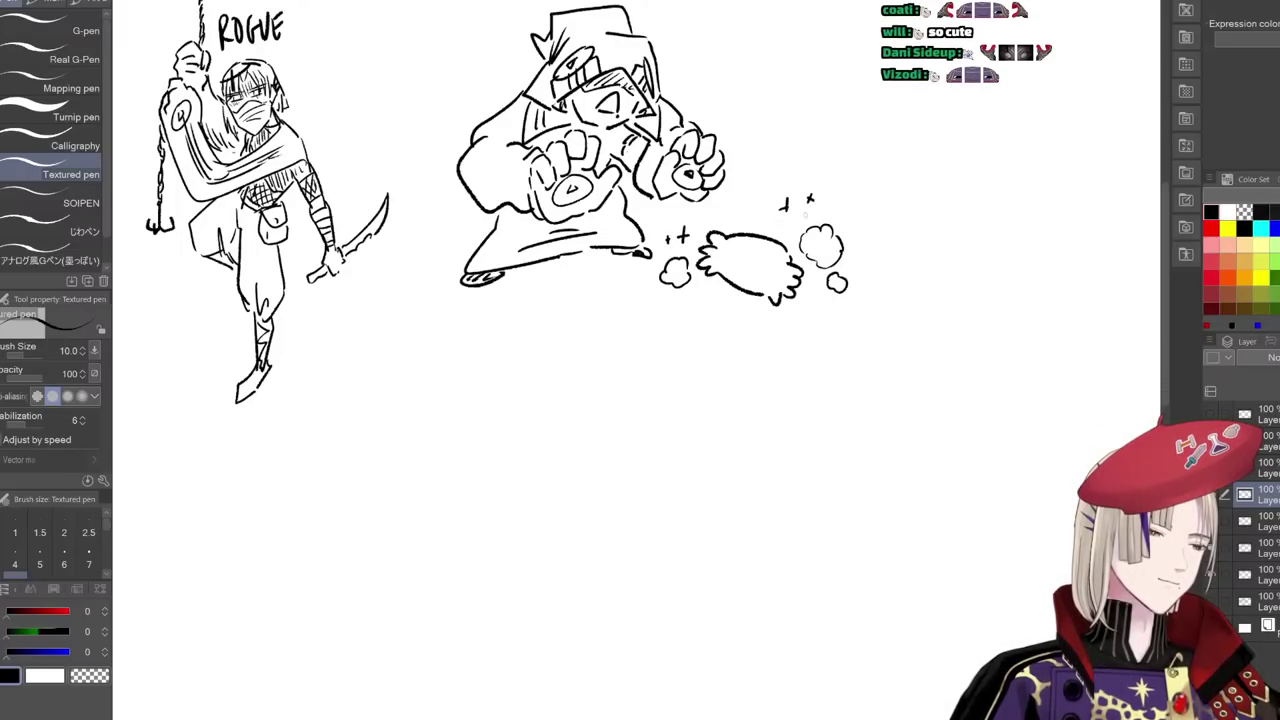
# - Draw the creature's simple face and a wide double-ringed magic circle beneath it with crossing lines inside
pyautogui.moveTo(732, 255)
pyautogui.mouseDown()
pyautogui.moveTo(774, 280)
pyautogui.moveTo(793, 331)
pyautogui.moveTo(857, 299)
pyautogui.mouseUp()
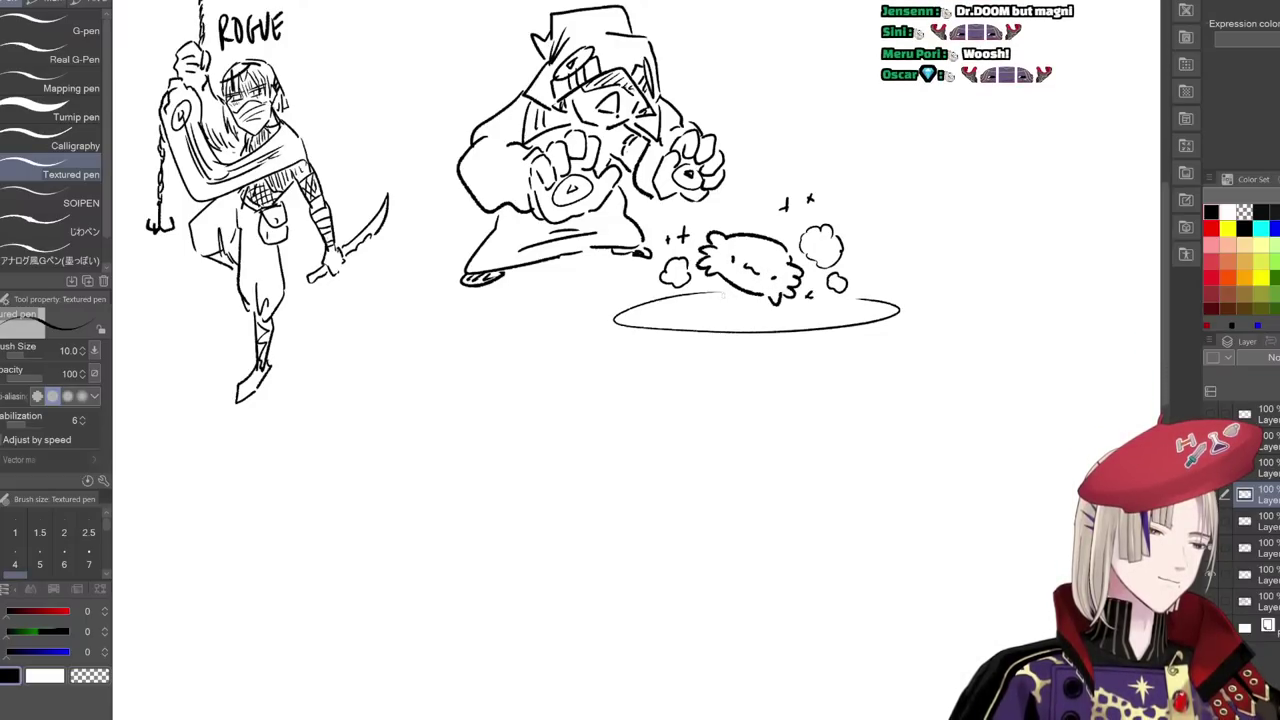
pyautogui.moveTo(714, 293); pyautogui.dragTo(731, 292)
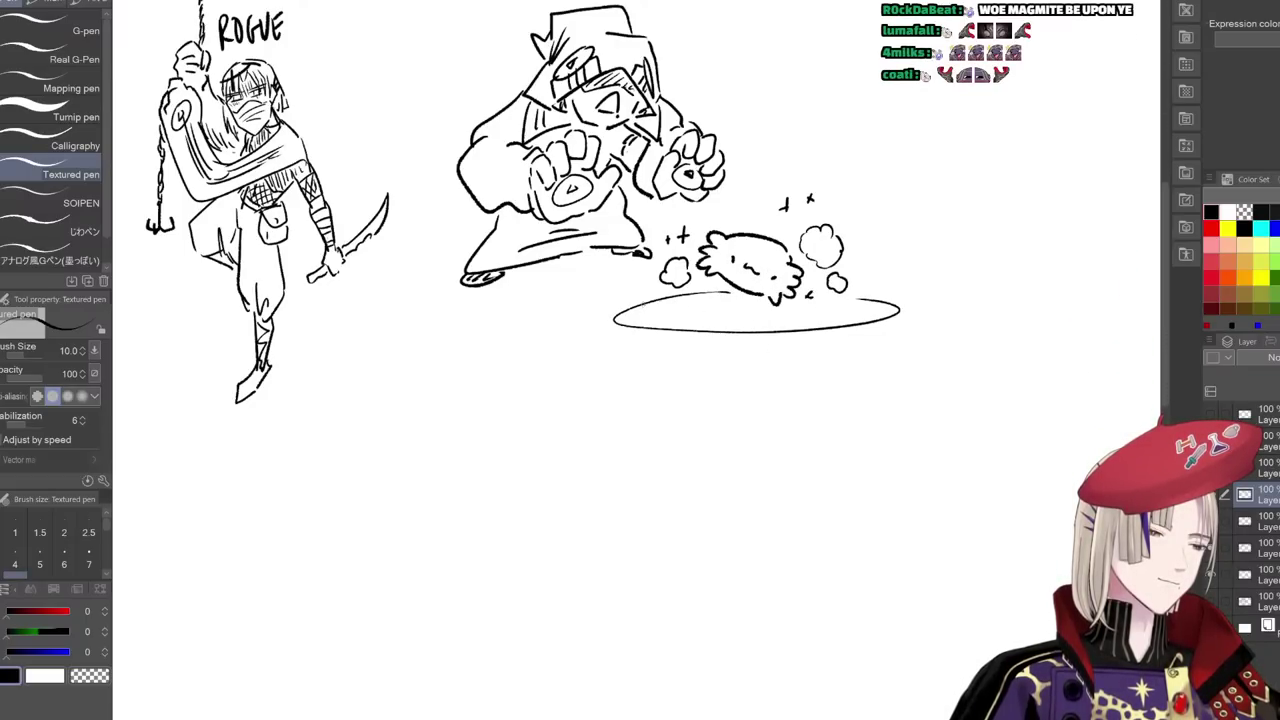
pyautogui.moveTo(643, 304)
pyautogui.mouseDown()
pyautogui.moveTo(878, 304)
pyautogui.moveTo(728, 324)
pyautogui.mouseUp()
pyautogui.moveTo(656, 304)
pyautogui.mouseDown()
pyautogui.moveTo(707, 322)
pyautogui.moveTo(639, 325)
pyautogui.mouseUp()
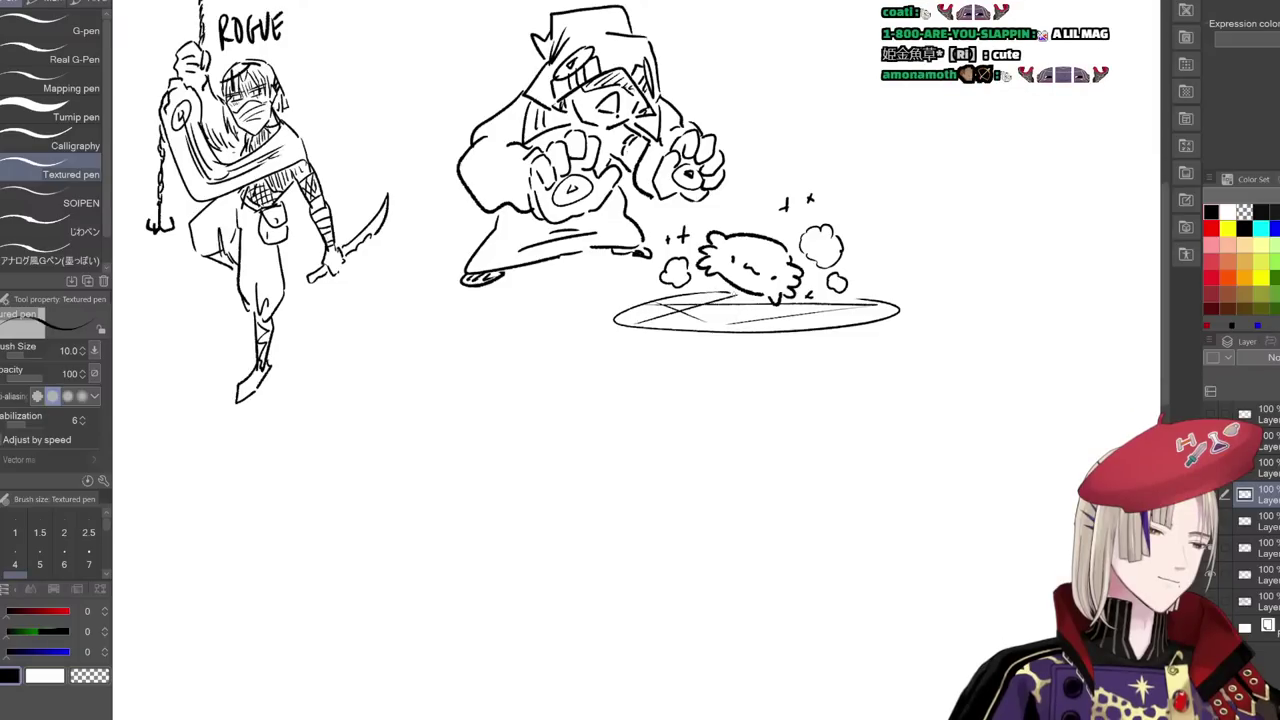
pyautogui.moveTo(739, 294)
pyautogui.mouseDown()
pyautogui.moveTo(812, 324)
pyautogui.moveTo(642, 325)
pyautogui.mouseUp()
pyautogui.moveTo(713, 287)
pyautogui.mouseDown()
pyautogui.moveTo(655, 341)
pyautogui.moveTo(863, 293)
pyautogui.mouseUp()
pyautogui.moveTo(674, 336); pyautogui.dragTo(844, 338)
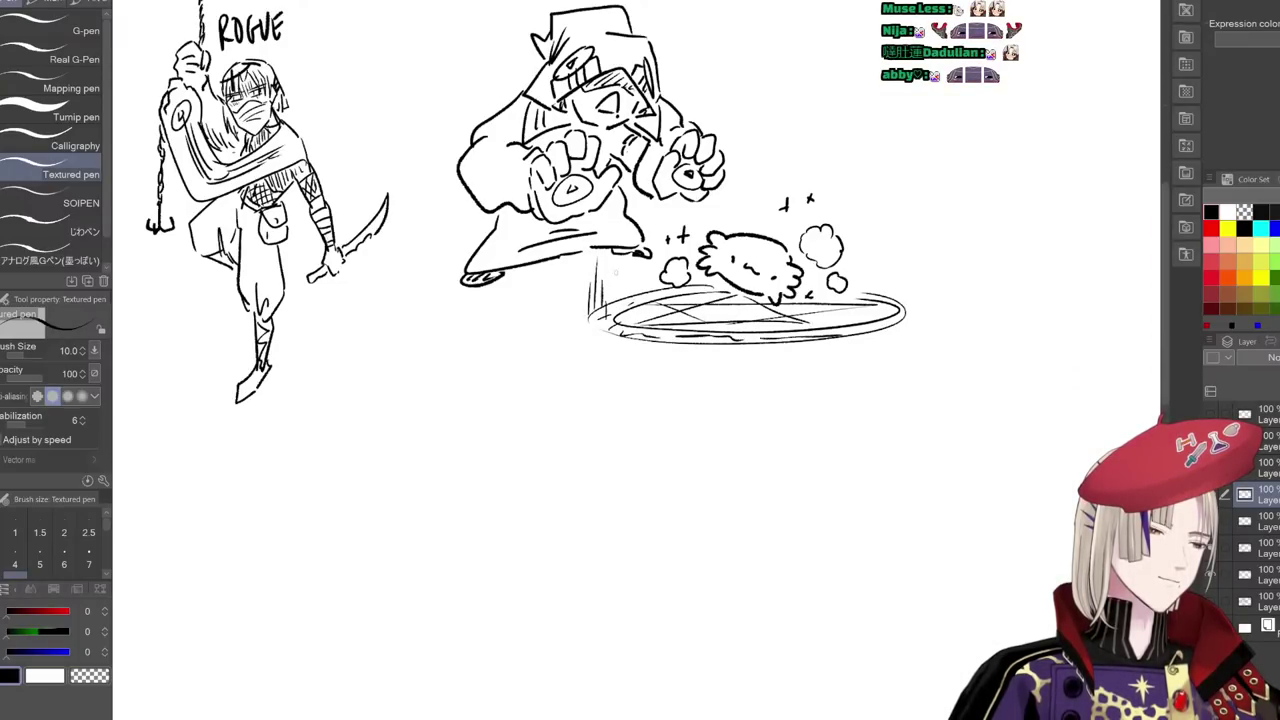
# - Add vertical glow lines around the magic circle and above the creature, plus a jagged spark mark beside the caster's hood
pyautogui.moveTo(879, 218); pyautogui.dragTo(880, 286)
pyautogui.moveTo(895, 268); pyautogui.dragTo(896, 298)
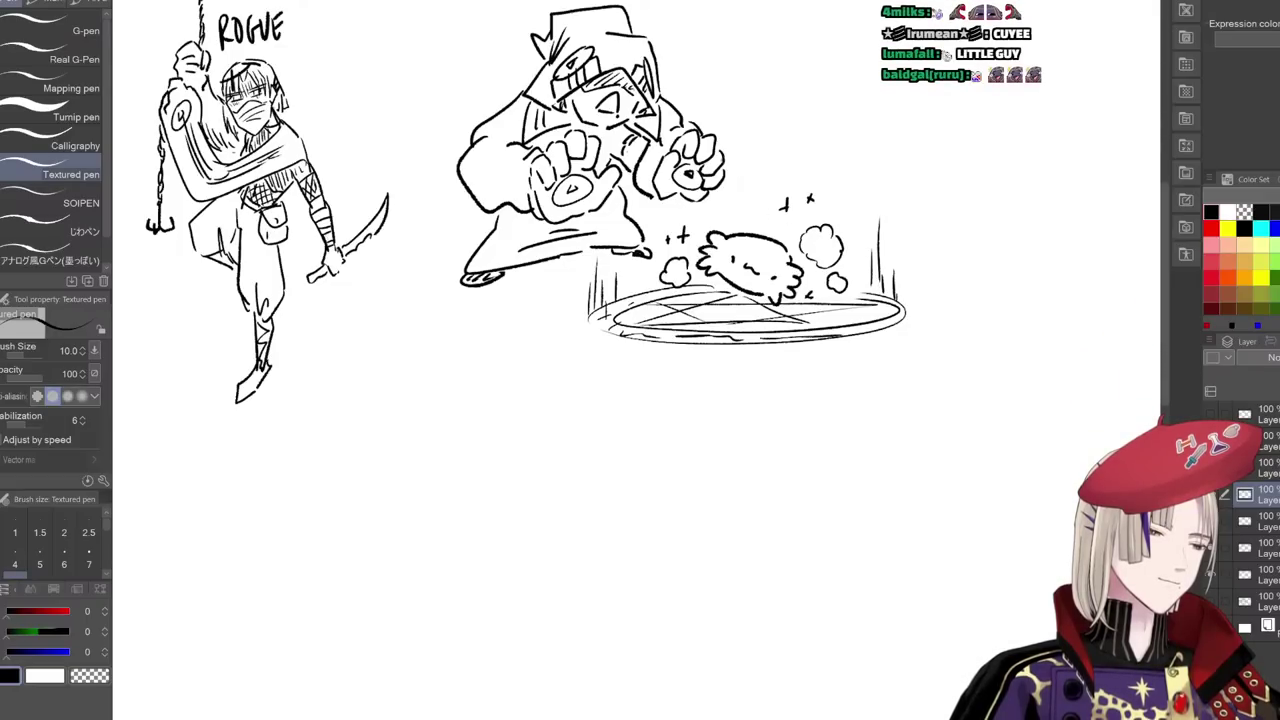
pyautogui.moveTo(706, 216); pyautogui.dragTo(704, 276)
pyautogui.moveTo(673, 99)
pyautogui.mouseDown()
pyautogui.moveTo(668, 125)
pyautogui.moveTo(704, 99)
pyautogui.mouseUp()
pyautogui.moveTo(704, 100); pyautogui.dragTo(678, 125)
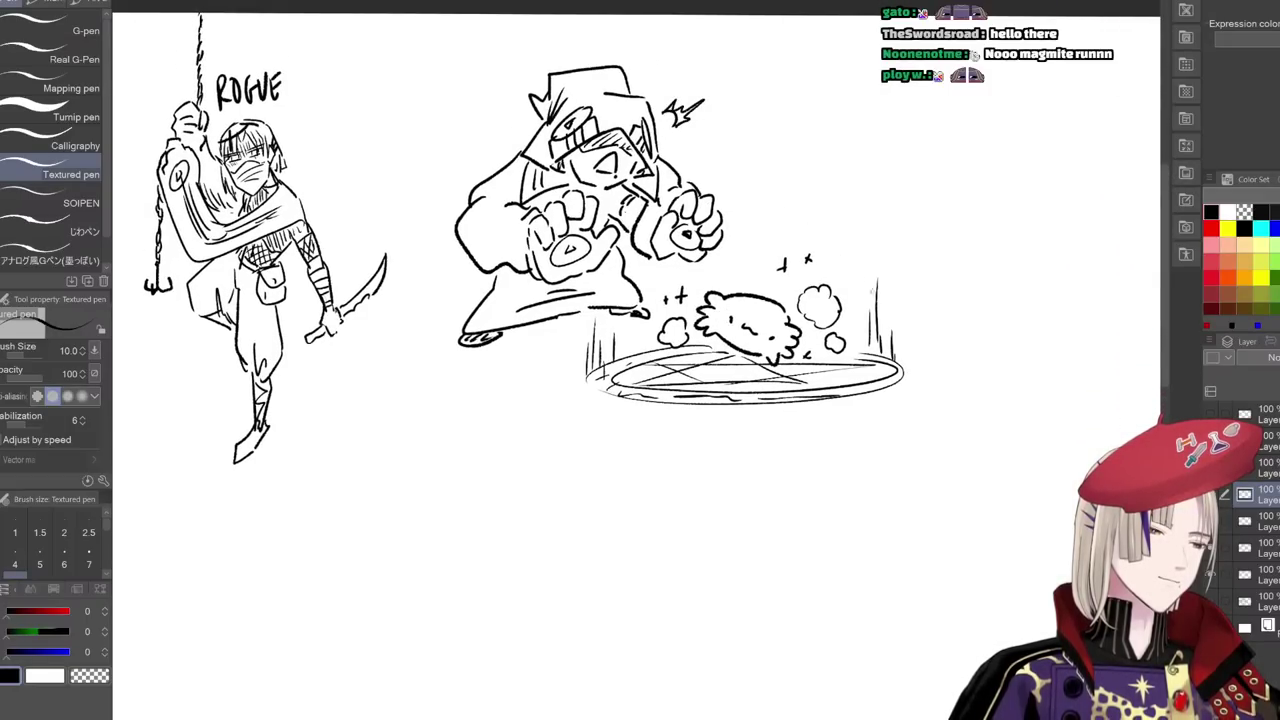
pyautogui.moveTo(800, 377); pyautogui.dragTo(800, 397)
pyautogui.moveTo(808, 337)
pyautogui.mouseDown()
pyautogui.moveTo(808, 389)
pyautogui.moveTo(835, 391)
pyautogui.mouseUp()
pyautogui.moveTo(759, 261); pyautogui.dragTo(759, 283)
pyautogui.moveTo(766, 262); pyautogui.dragTo(766, 282)
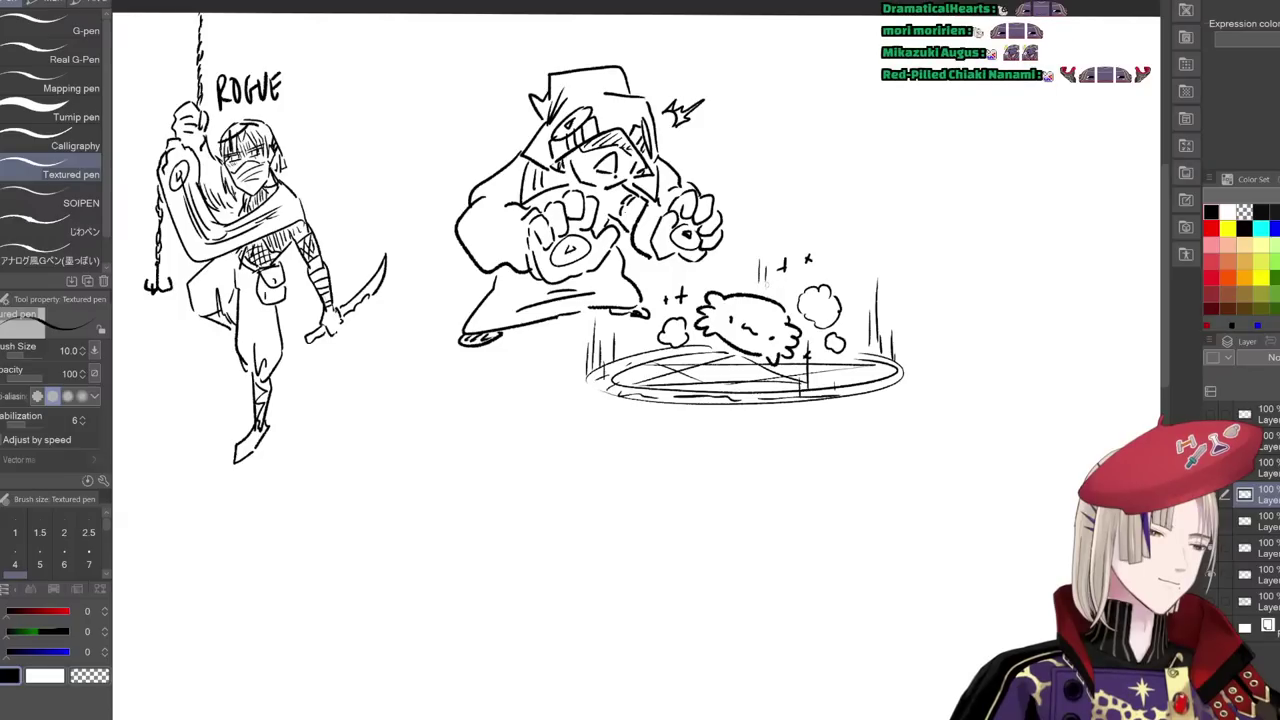
# - Add a fold line on the caster's sleeve and letter the label "SUMMONER" beside the figure
pyautogui.moveTo(499, 204); pyautogui.dragTo(483, 222)
pyautogui.moveTo(728, 147); pyautogui.dragTo(717, 166)
pyautogui.moveTo(732, 149); pyautogui.dragTo(757, 158)
pyautogui.moveTo(760, 158); pyautogui.dragTo(785, 143)
pyautogui.moveTo(793, 157); pyautogui.dragTo(805, 136)
pyautogui.moveTo(808, 136); pyautogui.dragTo(818, 142)
pyautogui.moveTo(811, 153); pyautogui.dragTo(821, 150)
pyautogui.moveTo(826, 136)
pyautogui.mouseDown()
pyautogui.moveTo(828, 150)
pyautogui.moveTo(851, 141)
pyautogui.mouseUp()
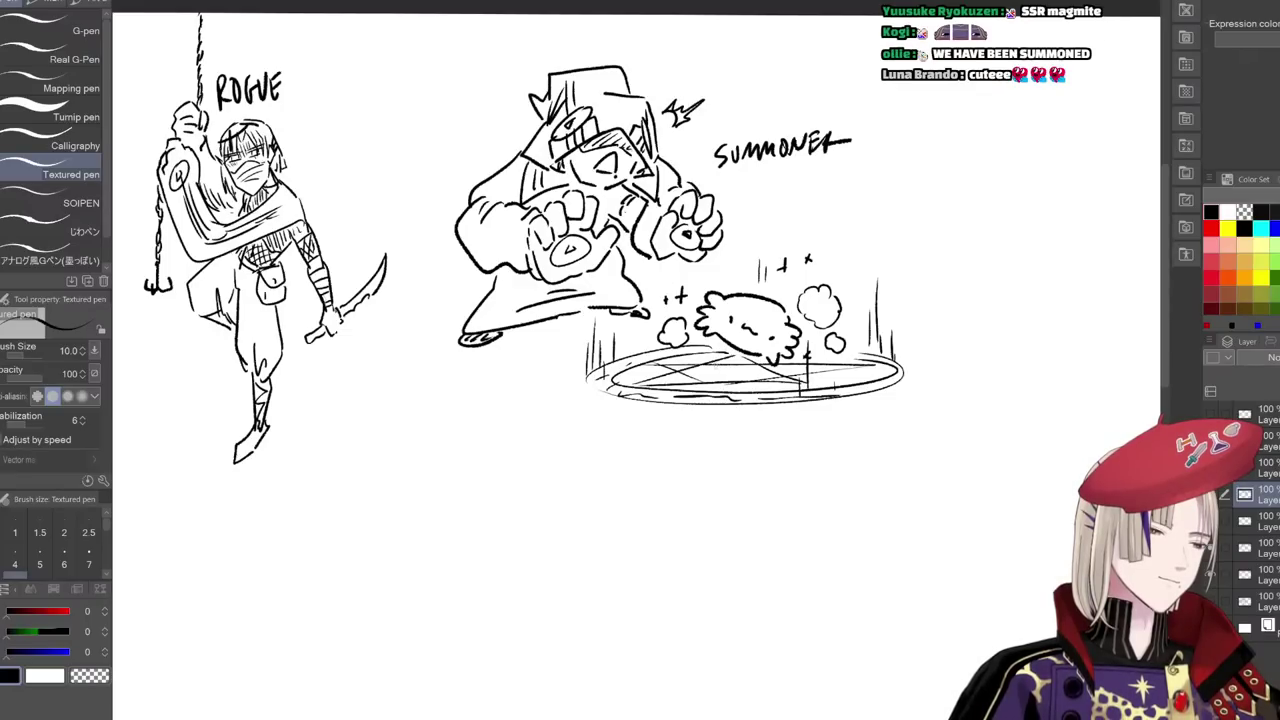
# - Draw a curved, eye-like marking on the creature's head and add jagged spark marks above the circle and near the caster's hand
pyautogui.scroll(-2, 733, 276)
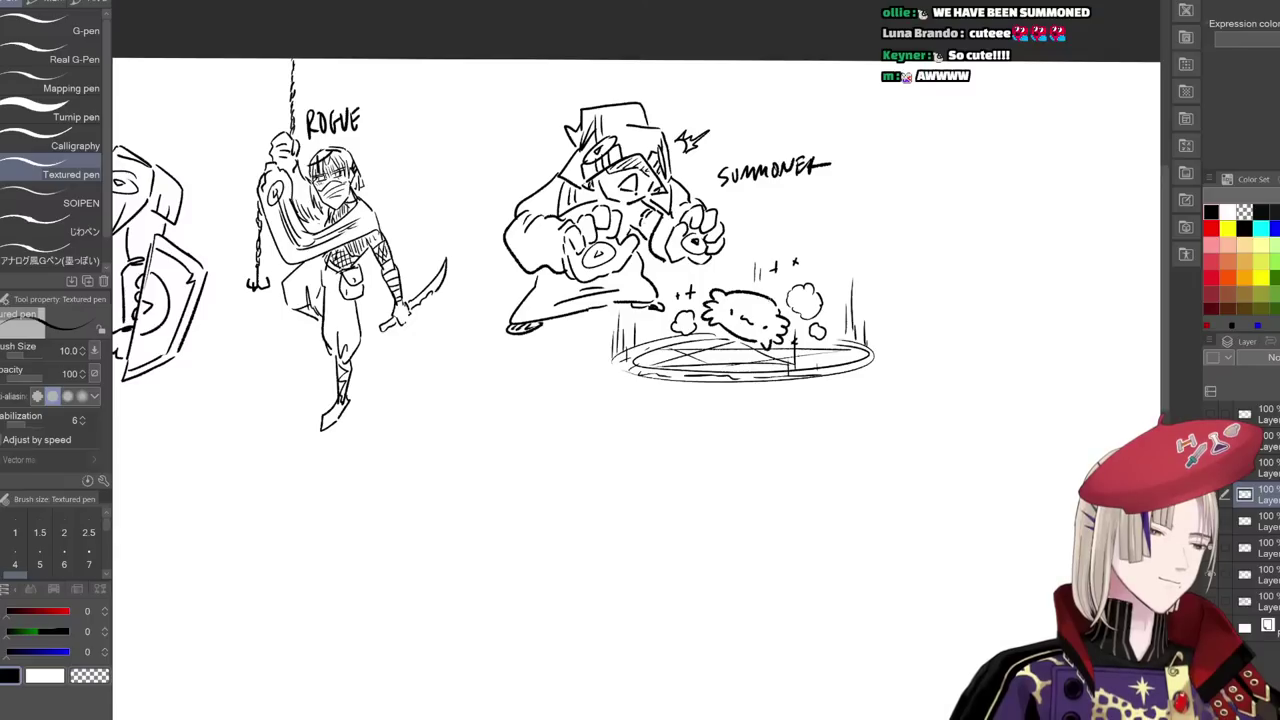
pyautogui.moveTo(740, 304); pyautogui.dragTo(772, 296)
pyautogui.moveTo(757, 297); pyautogui.dragTo(763, 305)
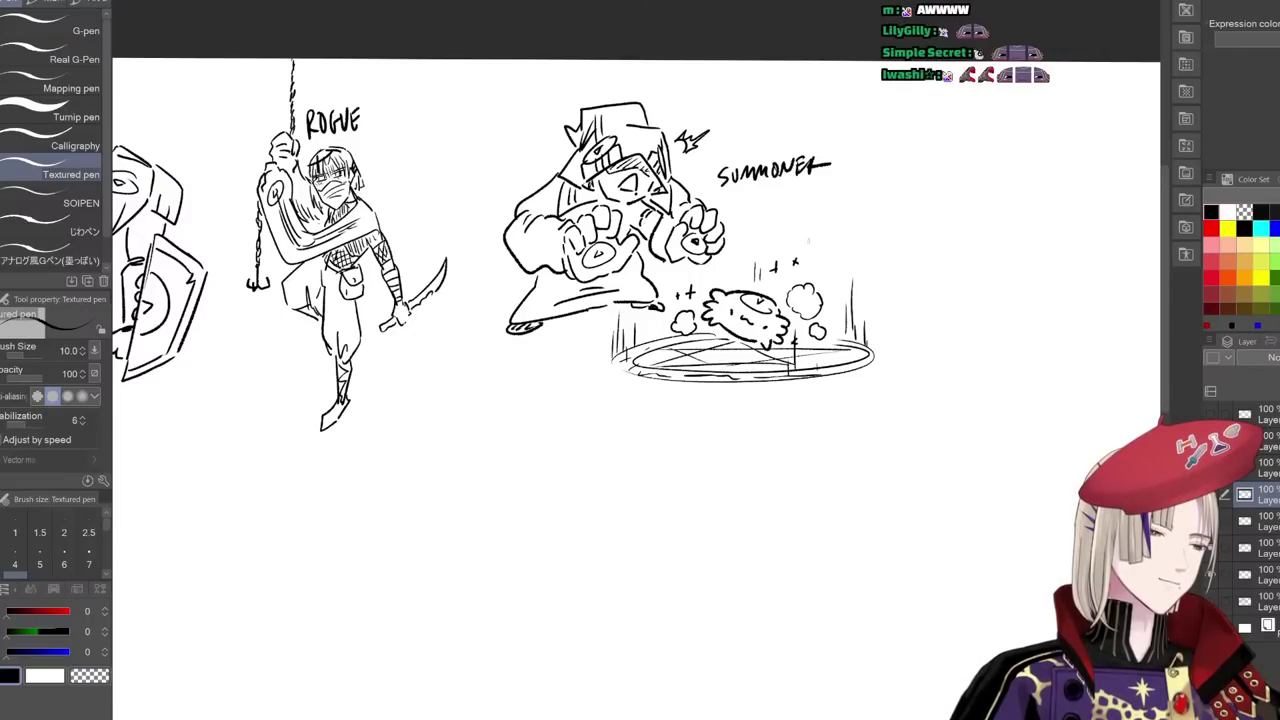
pyautogui.moveTo(812, 270); pyautogui.dragTo(836, 256)
pyautogui.moveTo(724, 260); pyautogui.dragTo(740, 250)
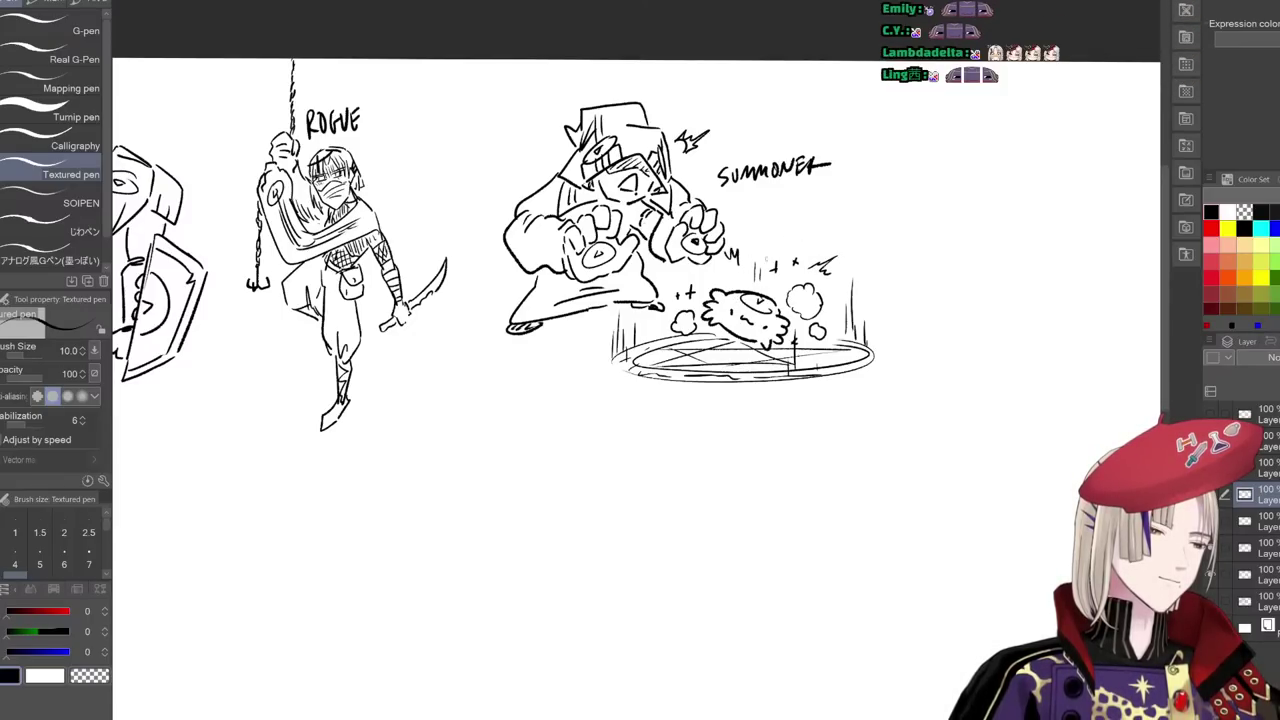
# - Transform the summoner drawing to place it slightly lower and closer to the rogue
pyautogui.scroll(-2, 833, 339)
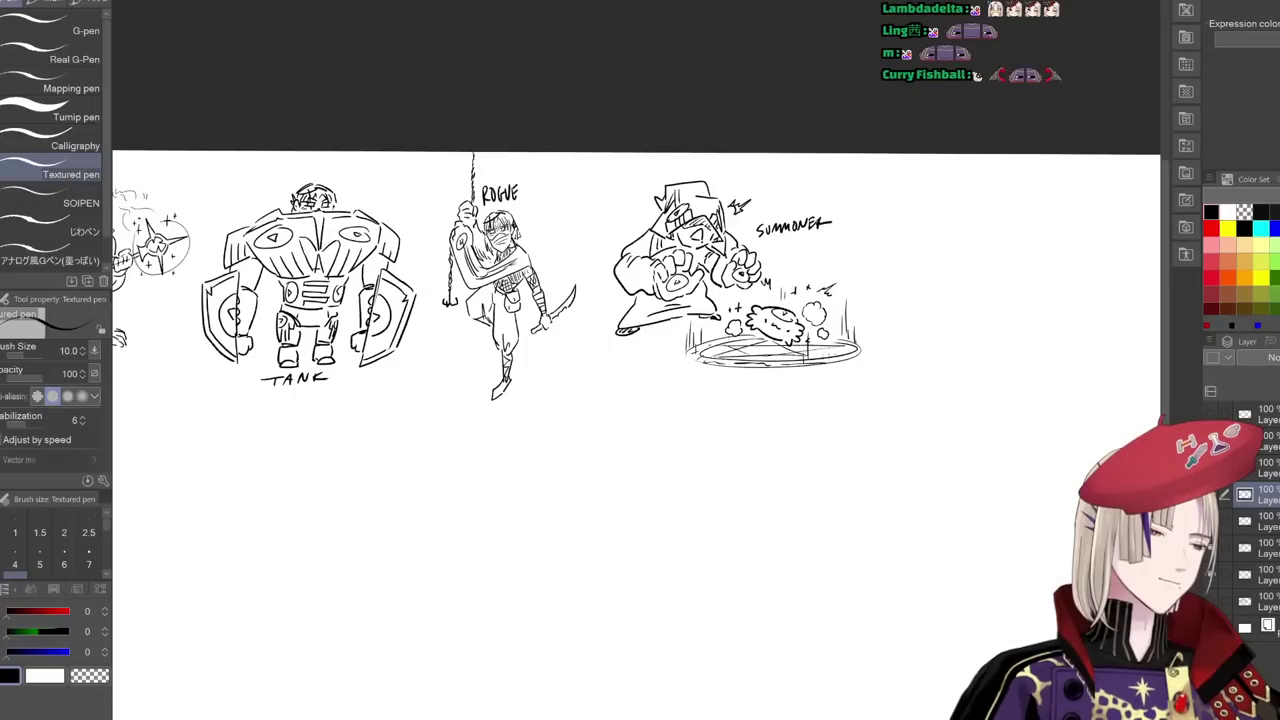
pyautogui.hotkey('ctrl', 't')
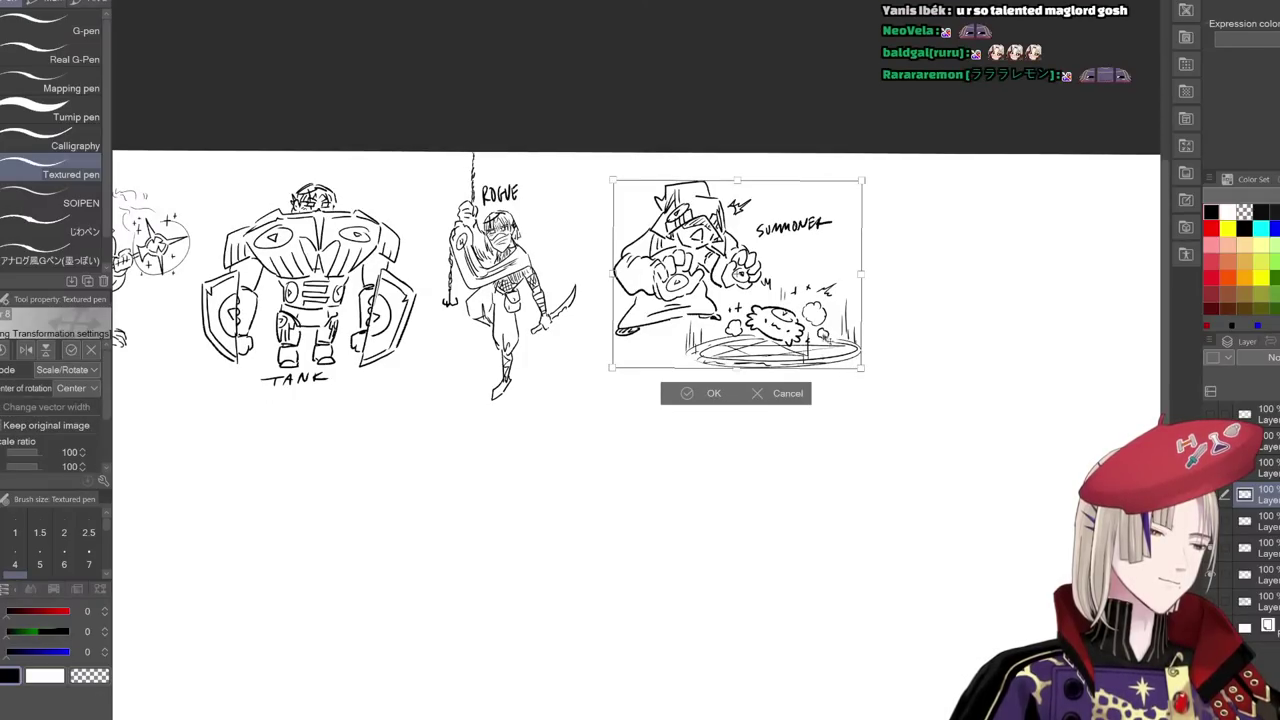
pyautogui.moveTo(826, 367)
pyautogui.mouseDown()
pyautogui.moveTo(764, 391)
pyautogui.moveTo(780, 423)
pyautogui.moveTo(950, 397)
pyautogui.mouseUp()
pyautogui.click(672, 424)
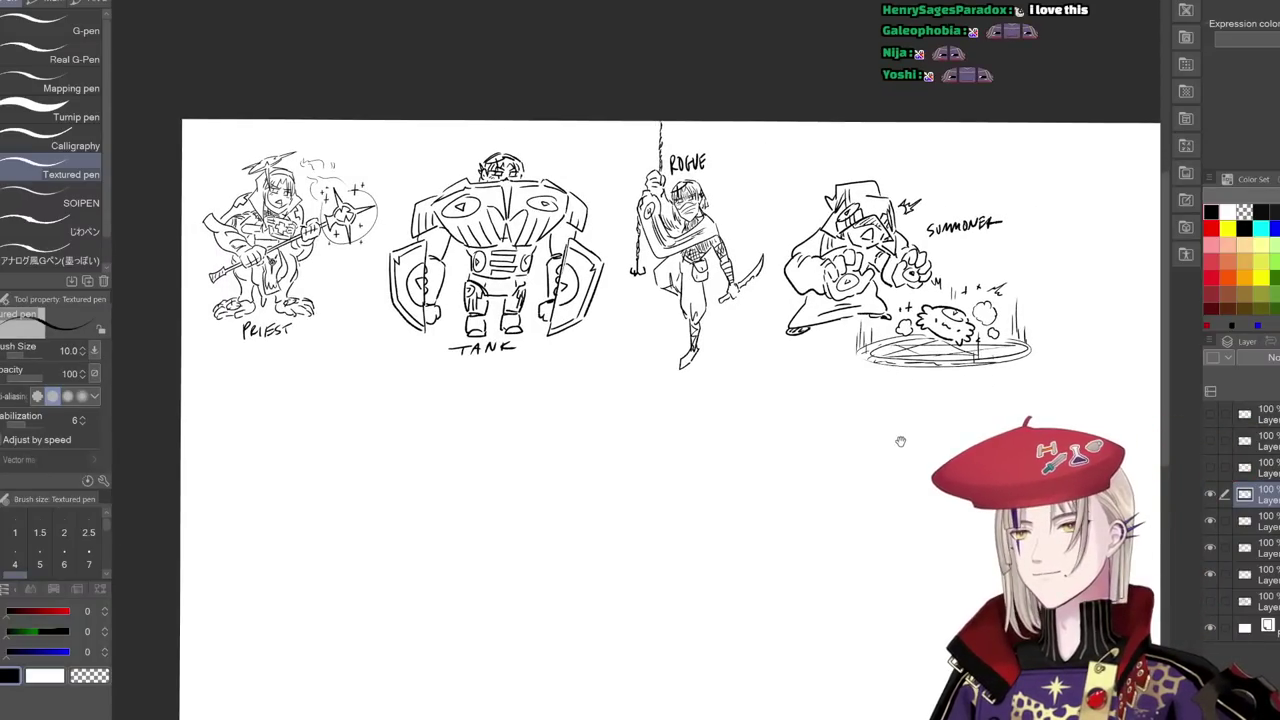
# - Nudge the summoner layer slightly upward to line it up with the other figures in the row
pyautogui.moveTo(900, 443); pyautogui.dragTo(745, 447)
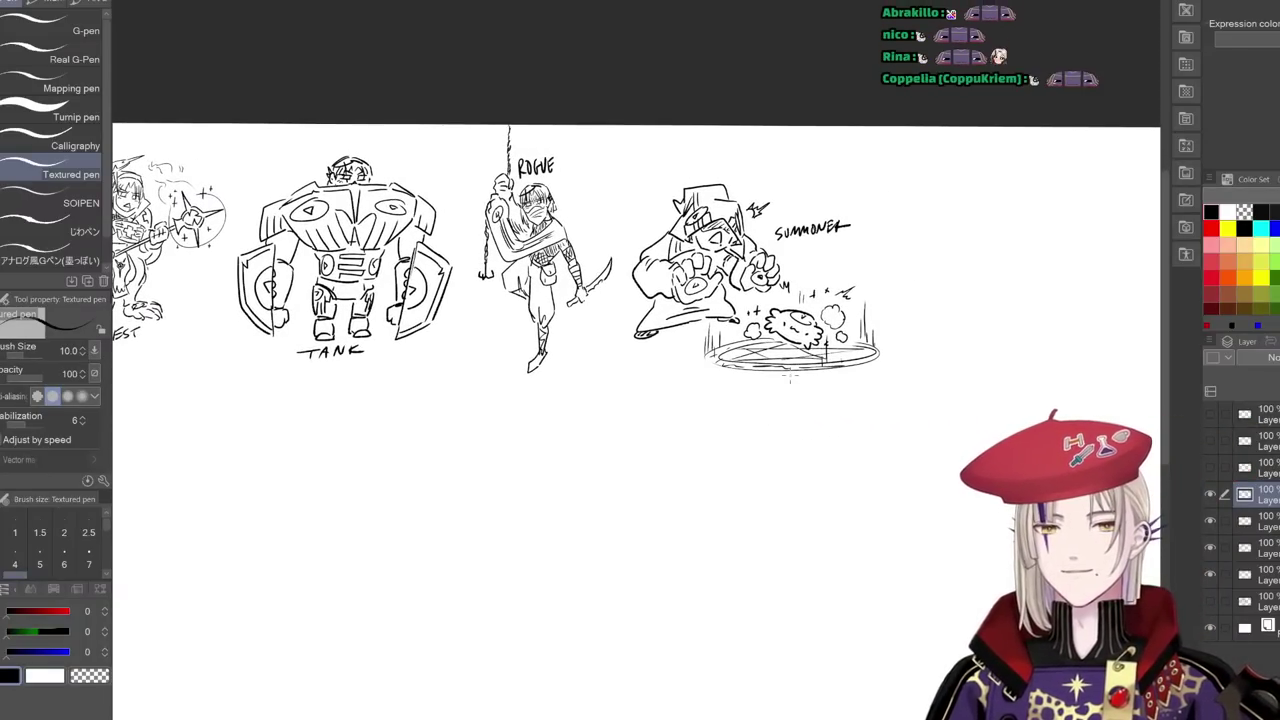
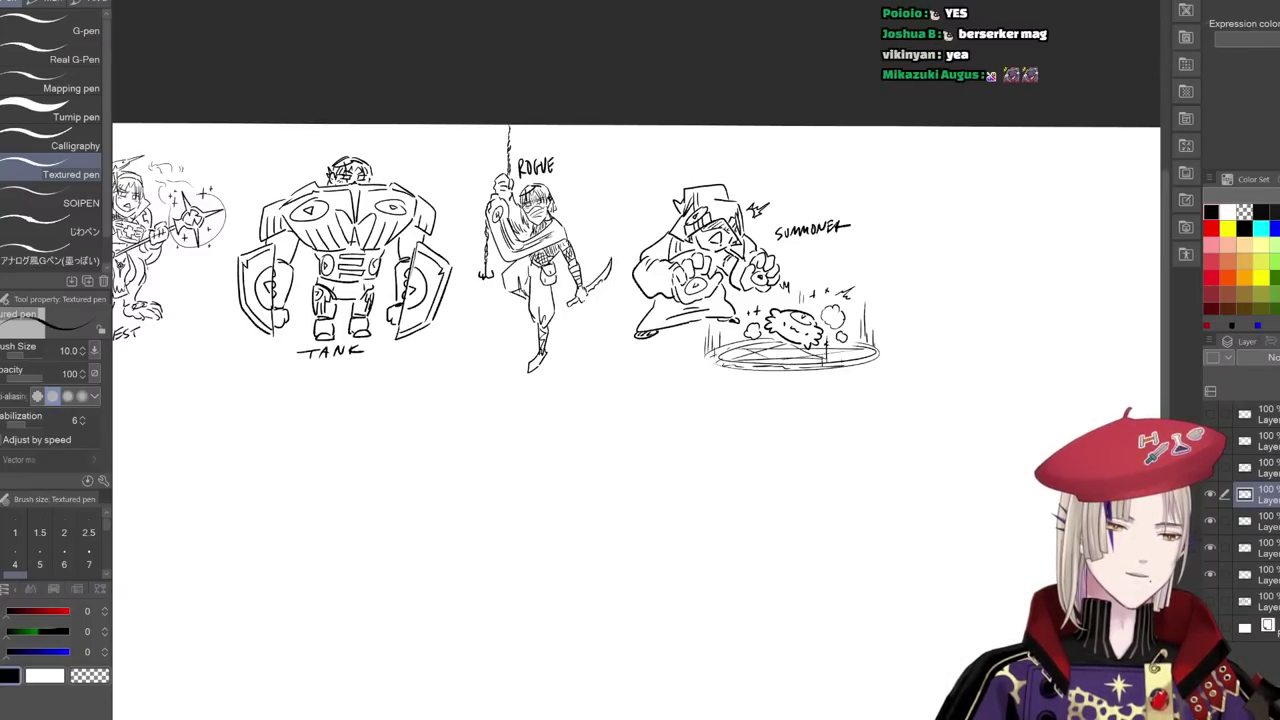
pyautogui.scroll(-4, 623, 583)
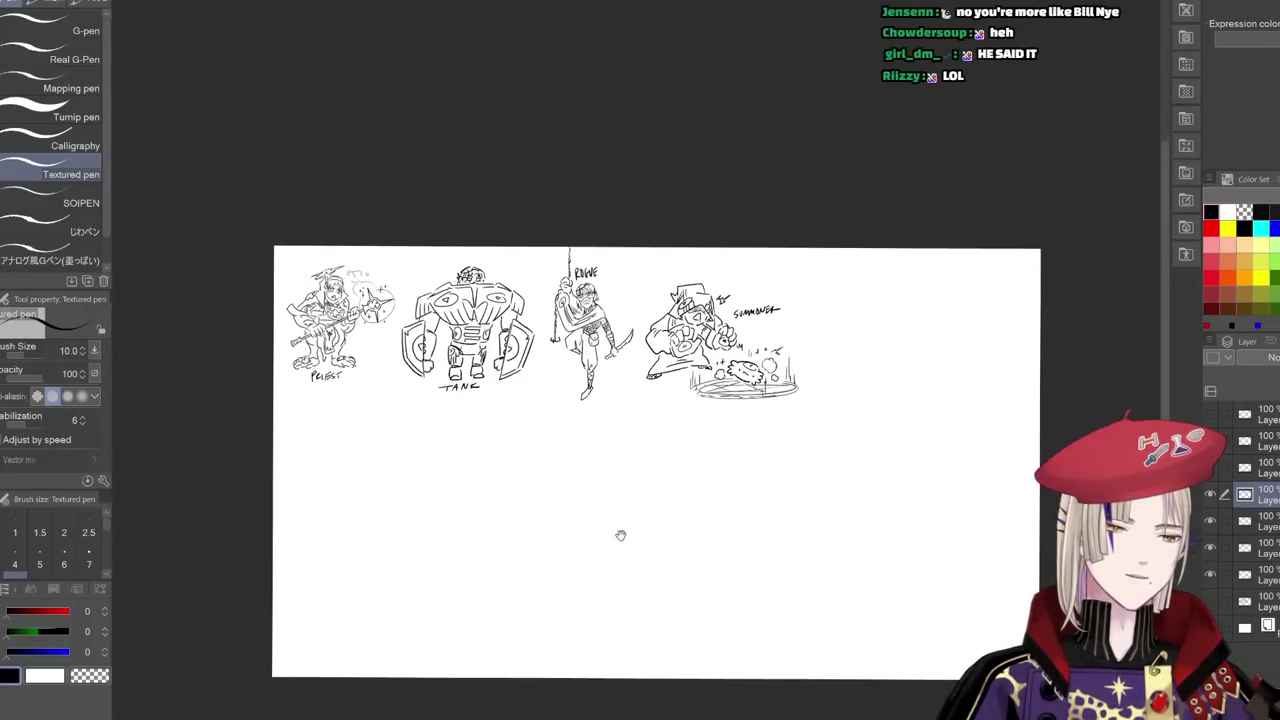
pyautogui.moveTo(631, 554); pyautogui.dragTo(615, 557)
pyautogui.moveTo(782, 402); pyautogui.dragTo(781, 394)
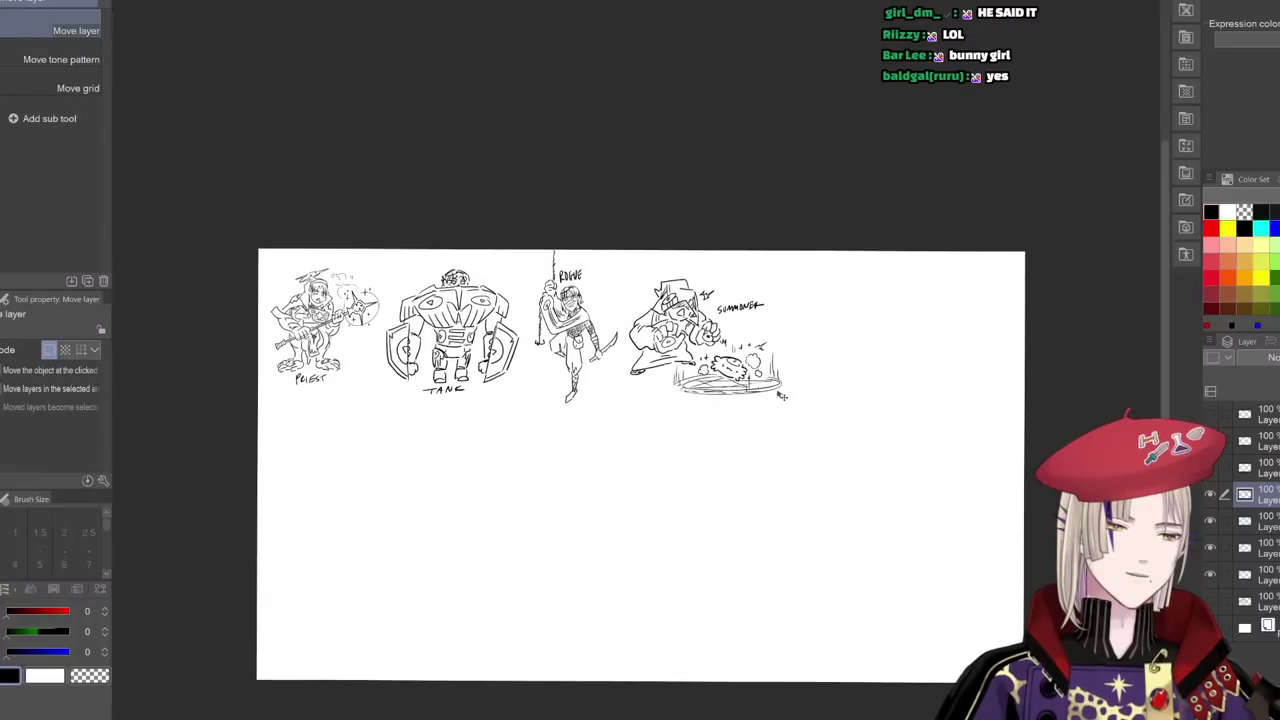
# - Add a new layer for another character in the blank area to the right of the summoner
pyautogui.moveTo(746, 520); pyautogui.dragTo(700, 527)
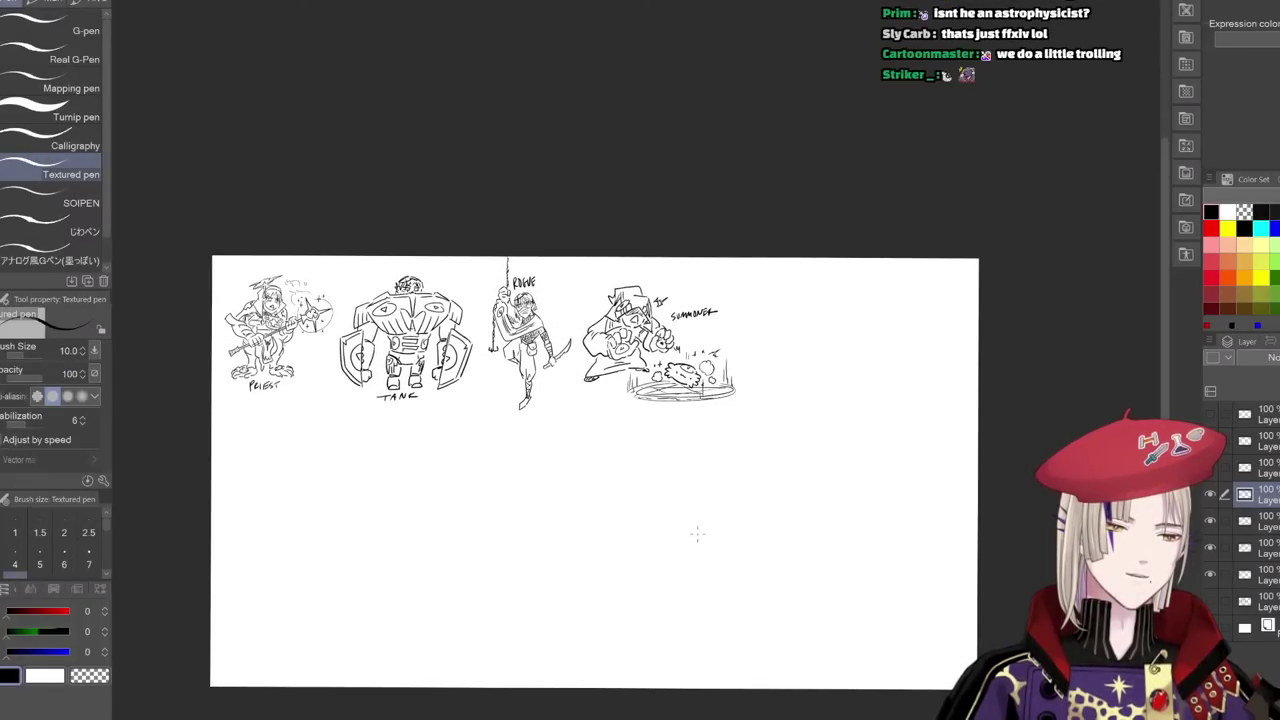
pyautogui.moveTo(1060, 388); pyautogui.dragTo(873, 389)
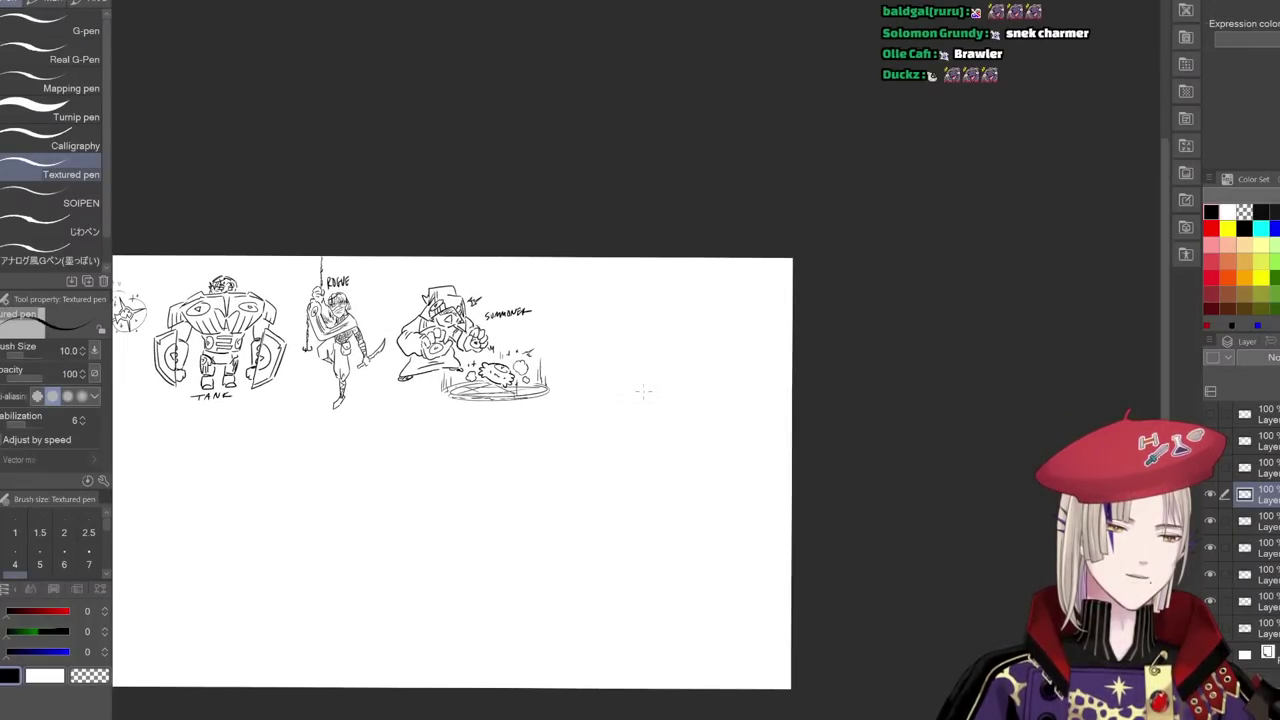
pyautogui.scroll(5, 649, 344)
pyautogui.moveTo(648, 343); pyautogui.dragTo(632, 413)
pyautogui.scroll(-1, 585, 347)
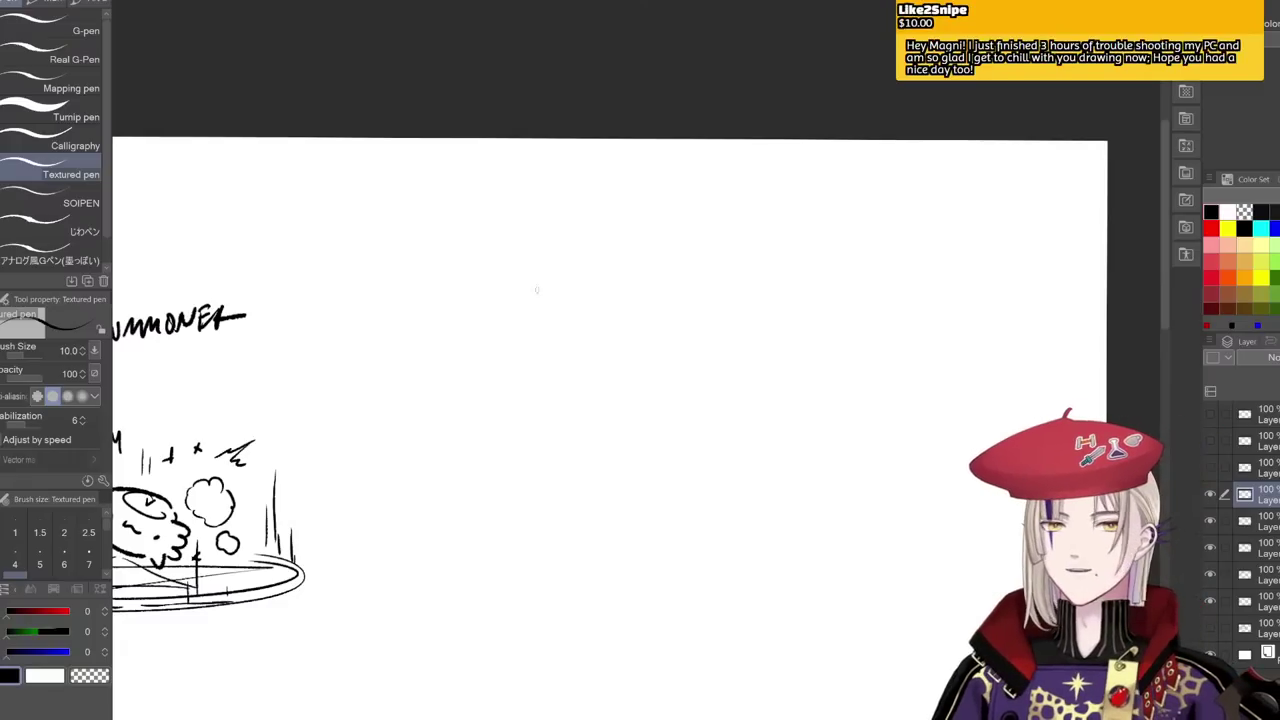
pyautogui.moveTo(466, 240)
pyautogui.mouseDown()
pyautogui.moveTo(459, 260)
pyautogui.moveTo(467, 239)
pyautogui.moveTo(482, 275)
pyautogui.mouseUp()
pyautogui.hotkey('ctrl', 'z')
pyautogui.hotkey('ctrl', 'z')
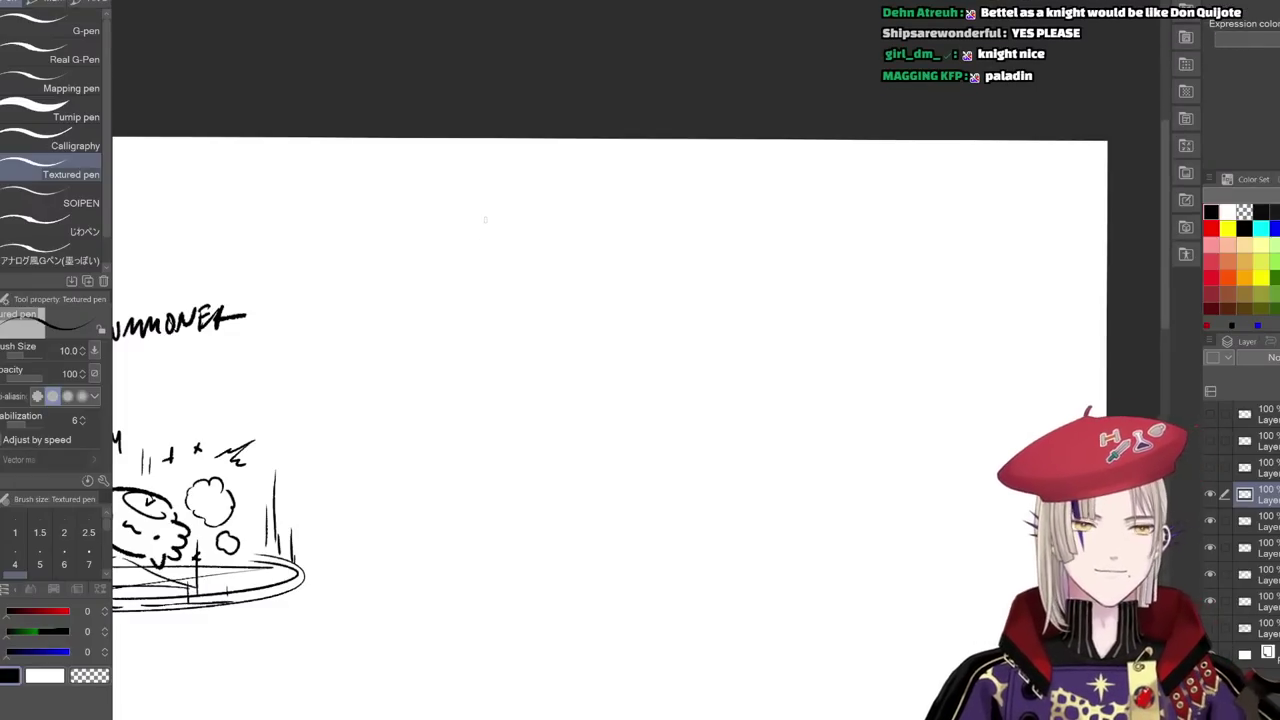
# - Draw a round scalloped ear guard with a triangle at its centre and a raised visor with vertical ribs, redoing the first visor edges
pyautogui.moveTo(493, 268)
pyautogui.mouseDown()
pyautogui.moveTo(474, 270)
pyautogui.moveTo(469, 255)
pyautogui.moveTo(462, 277)
pyautogui.moveTo(500, 292)
pyautogui.moveTo(528, 227)
pyautogui.moveTo(546, 274)
pyautogui.mouseUp()
pyautogui.hotkey('ctrl', 'z')
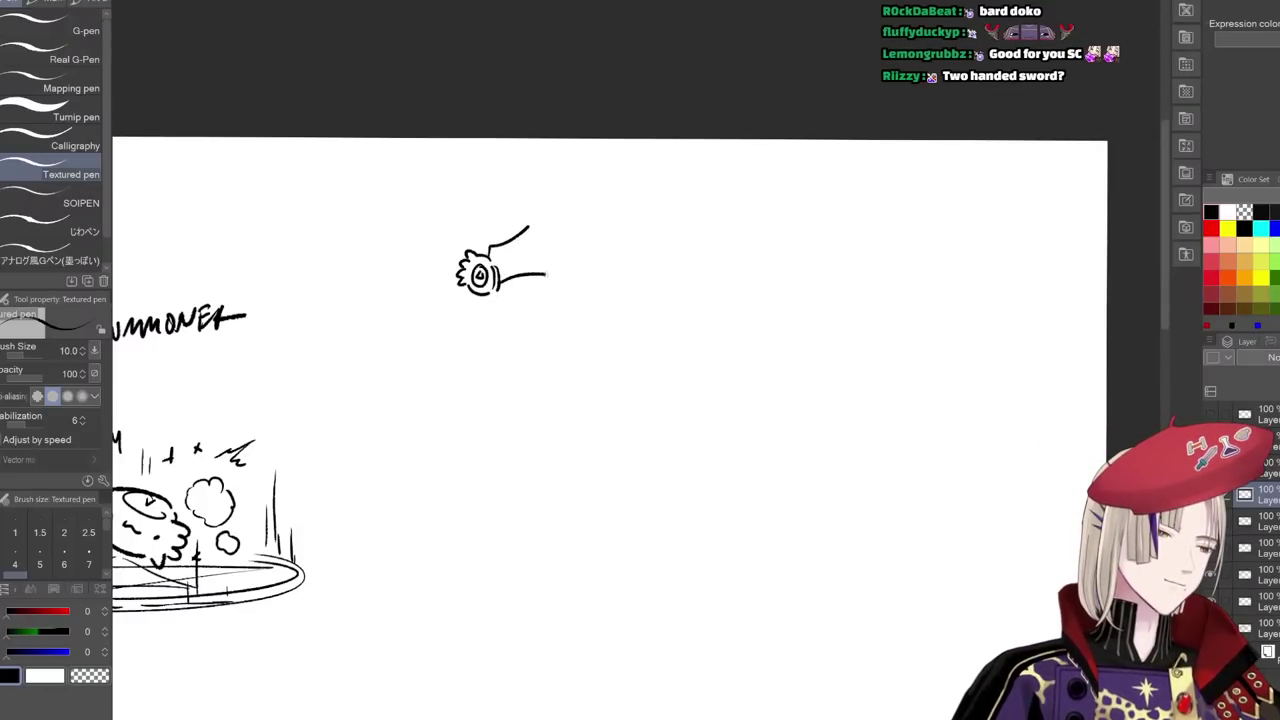
pyautogui.hotkey('ctrl', 'z')
pyautogui.hotkey('ctrl', 'z')
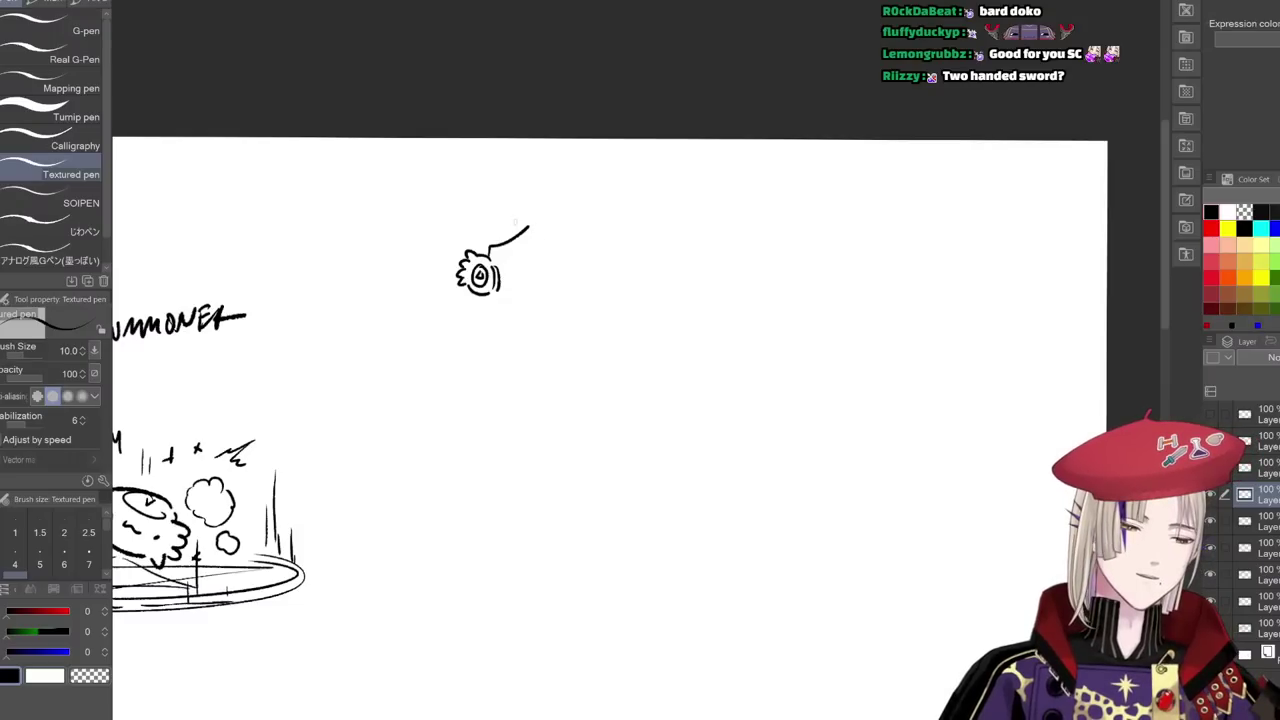
pyautogui.moveTo(488, 250); pyautogui.dragTo(531, 212)
pyautogui.moveTo(500, 282); pyautogui.dragTo(560, 269)
pyautogui.moveTo(533, 211)
pyautogui.mouseDown()
pyautogui.moveTo(567, 263)
pyautogui.moveTo(512, 262)
pyautogui.moveTo(525, 260)
pyautogui.mouseUp()
pyautogui.moveTo(536, 225)
pyautogui.mouseDown()
pyautogui.moveTo(535, 258)
pyautogui.moveTo(546, 256)
pyautogui.mouseUp()
pyautogui.moveTo(558, 222); pyautogui.dragTo(557, 255)
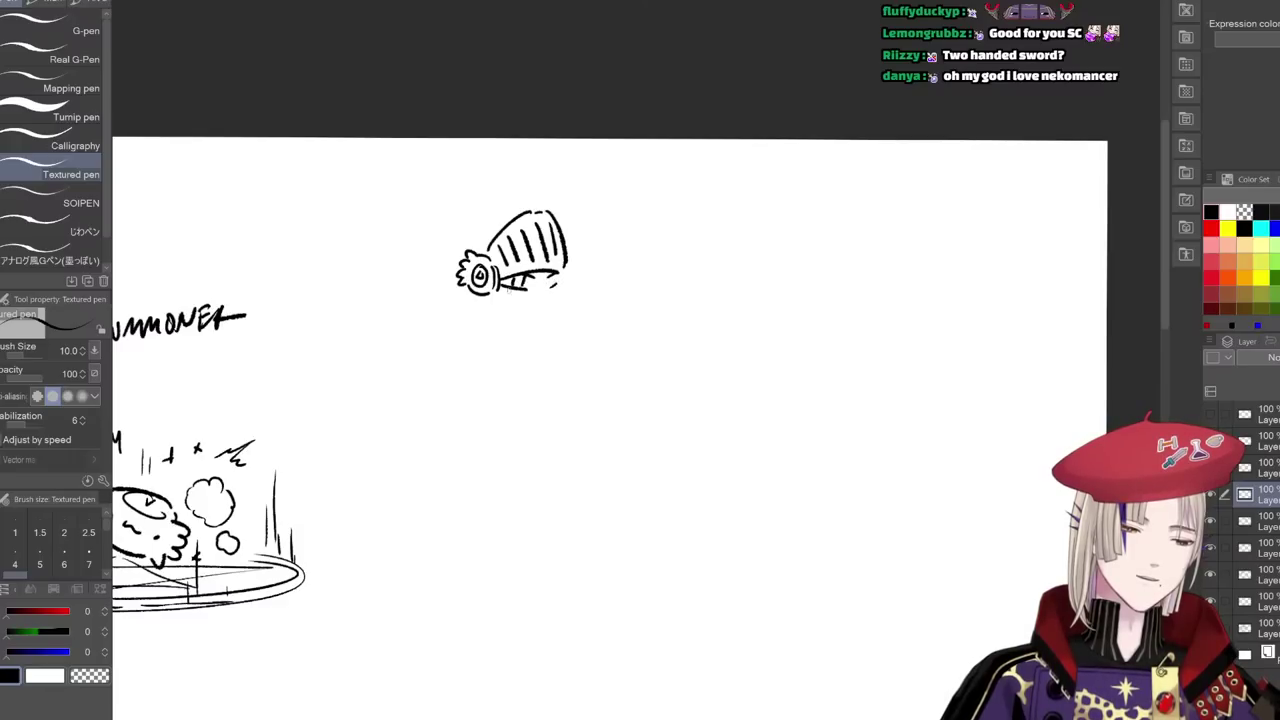
# - Draw the narrowed eyes and the pointed upper edge of a face covering beneath the ribbed visor
pyautogui.moveTo(502, 287); pyautogui.dragTo(552, 286)
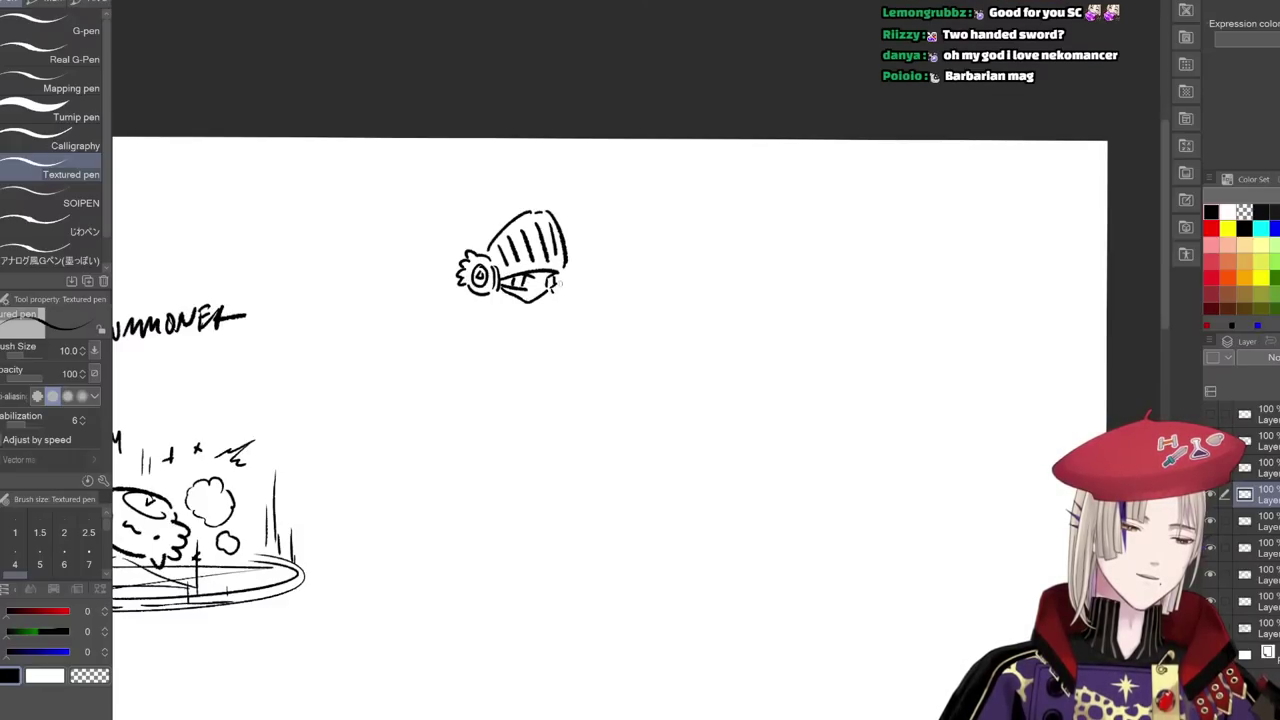
pyautogui.moveTo(487, 318); pyautogui.dragTo(517, 341)
pyautogui.hotkey('ctrl', 'z')
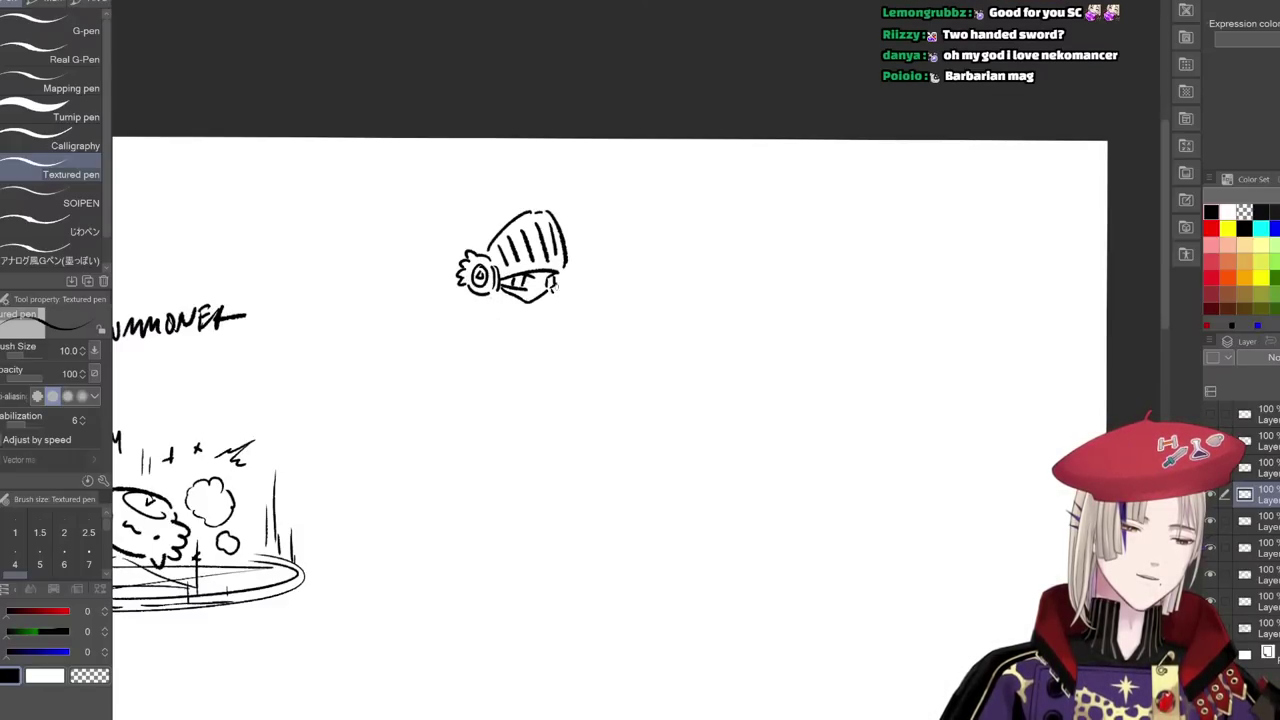
# - Draw the layered neck guard below the covered face and the helmet's rounded dome with dark strokes behind the visor
pyautogui.moveTo(556, 285)
pyautogui.mouseDown()
pyautogui.moveTo(537, 322)
pyautogui.moveTo(552, 346)
pyautogui.mouseUp()
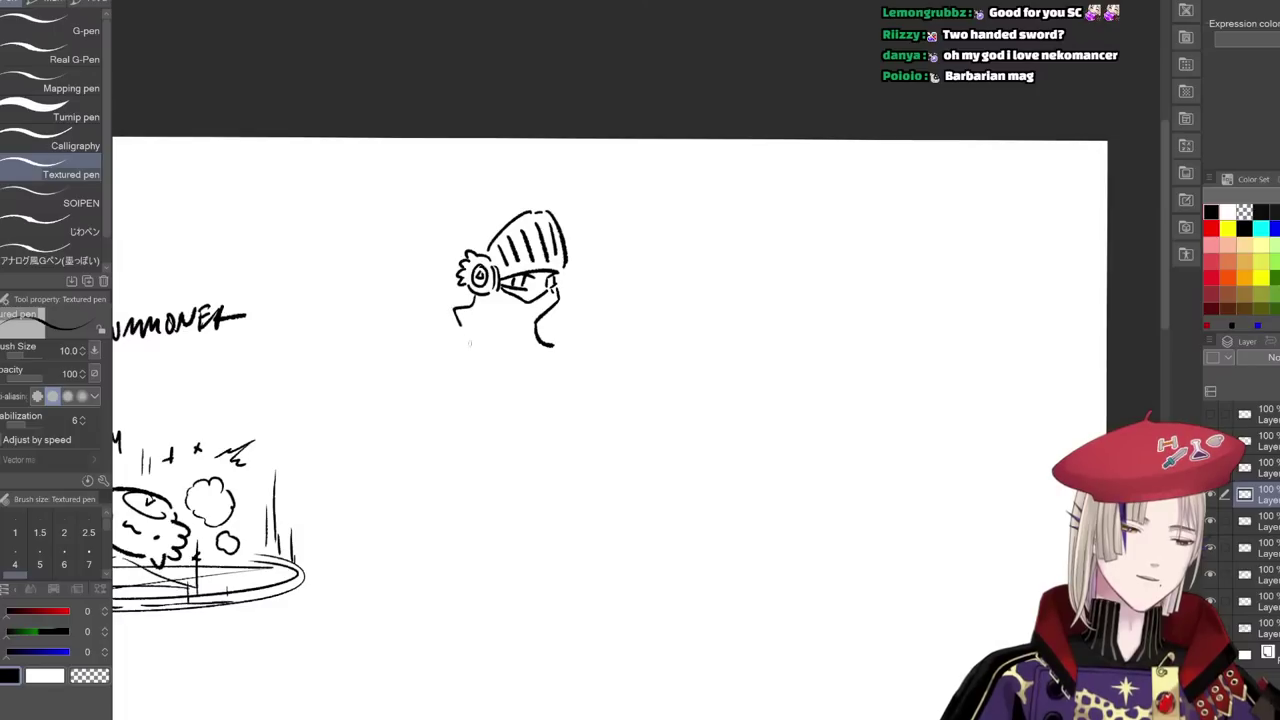
pyautogui.moveTo(458, 324)
pyautogui.mouseDown()
pyautogui.moveTo(544, 354)
pyautogui.moveTo(475, 340)
pyautogui.mouseUp()
pyautogui.moveTo(482, 338); pyautogui.dragTo(532, 356)
pyautogui.moveTo(512, 312); pyautogui.dragTo(481, 345)
pyautogui.moveTo(528, 334); pyautogui.dragTo(503, 346)
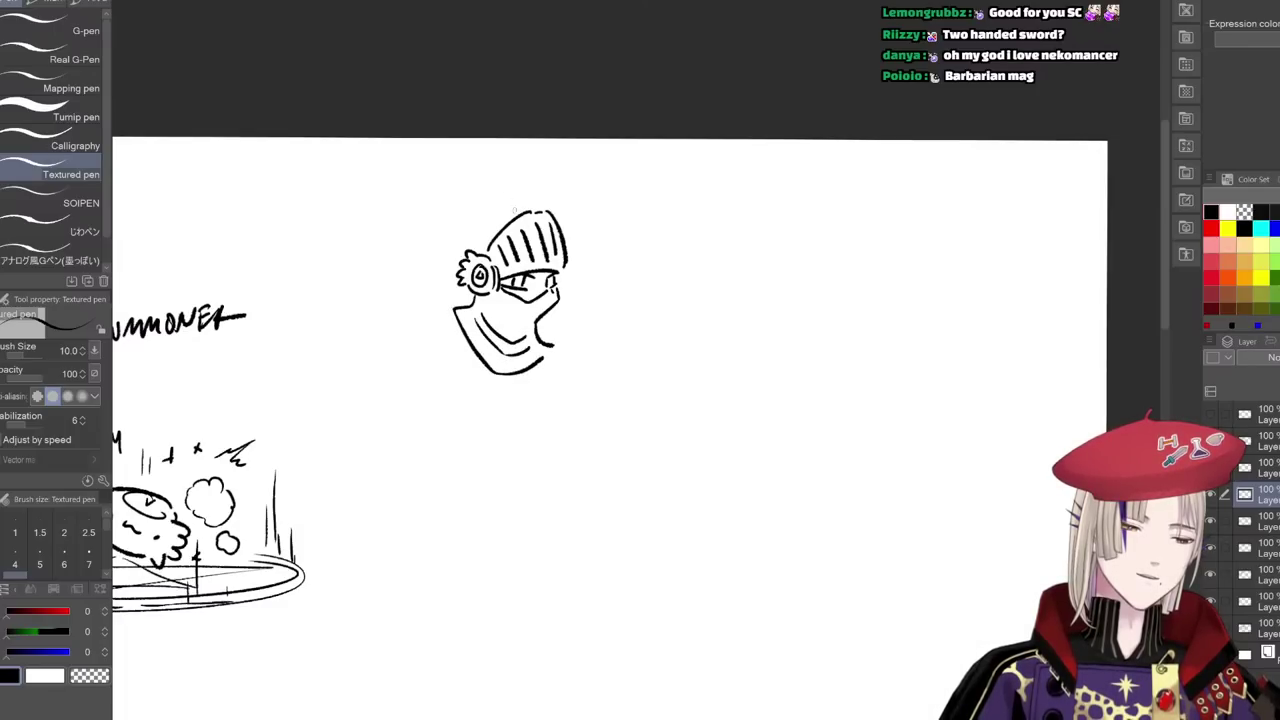
pyautogui.moveTo(467, 251); pyautogui.dragTo(497, 212)
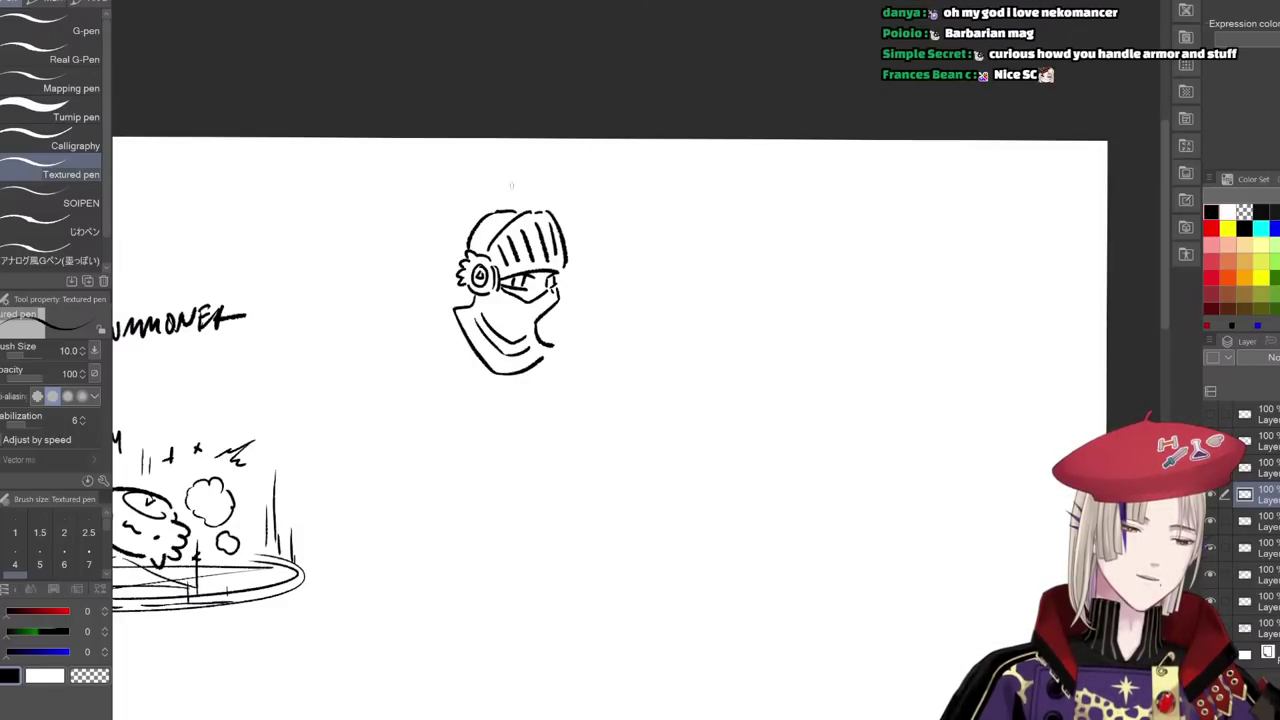
pyautogui.moveTo(472, 244)
pyautogui.mouseDown()
pyautogui.moveTo(504, 218)
pyautogui.moveTo(506, 268)
pyautogui.mouseUp()
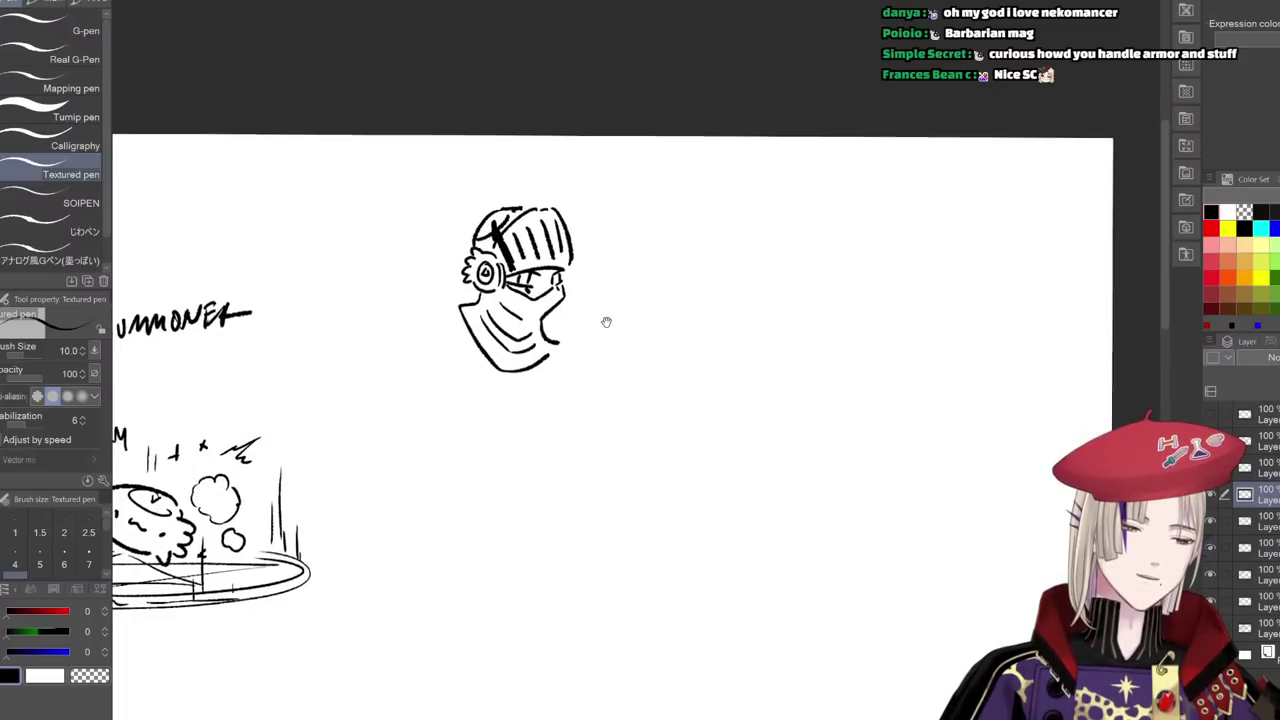
# - Move the helmeted head slightly to the right on its layer
pyautogui.moveTo(606, 323); pyautogui.dragTo(583, 250)
pyautogui.press('k')
pyautogui.moveTo(618, 330); pyautogui.dragTo(634, 334)
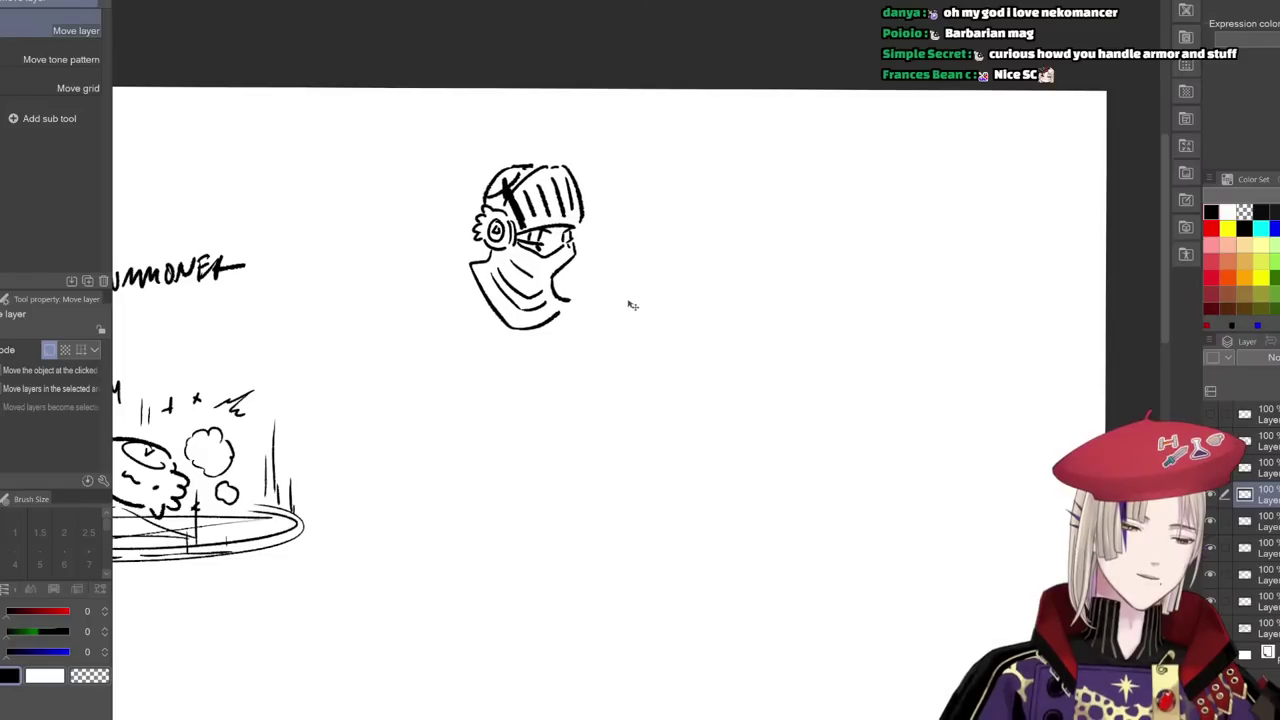
# - Draw a scalloped round pauldron and a bent armoured arm gripping a sword hilt with crossguard and pommel, redoing the first shoulder curve
pyautogui.press('p')
pyautogui.moveTo(471, 266)
pyautogui.mouseDown()
pyautogui.moveTo(436, 253)
pyautogui.moveTo(388, 303)
pyautogui.mouseUp()
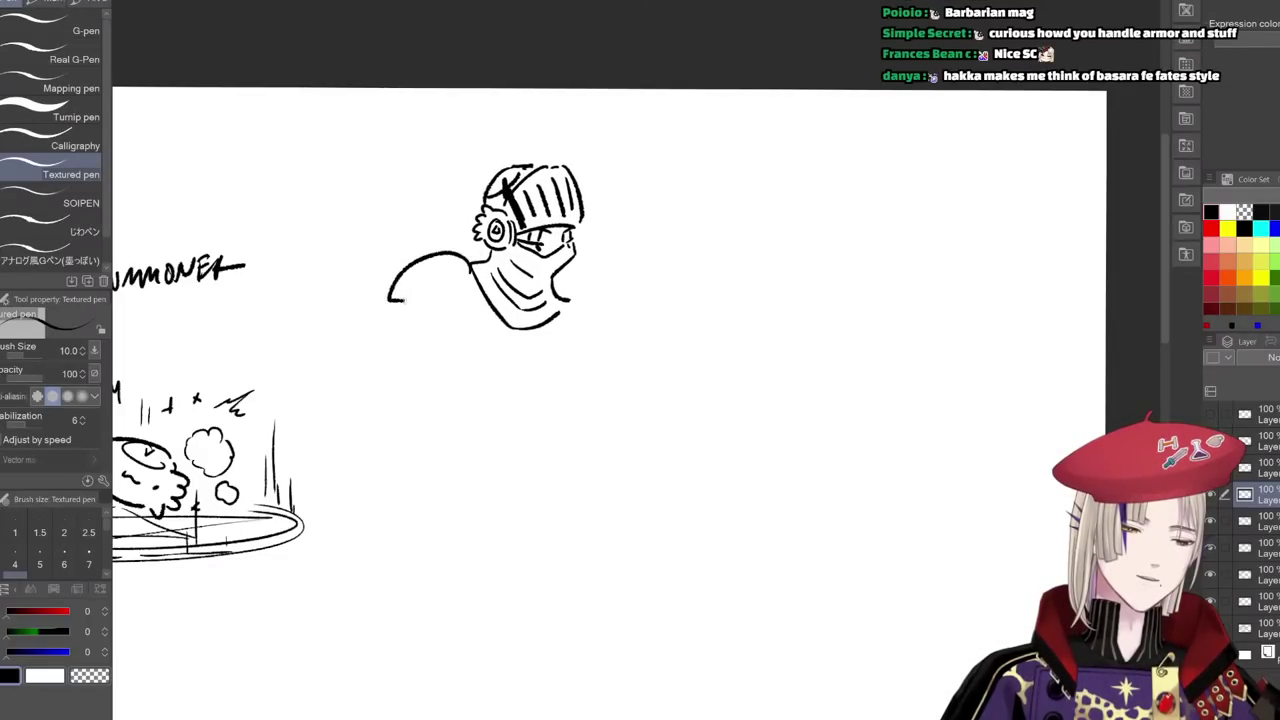
pyautogui.hotkey('ctrl', 'z')
pyautogui.moveTo(471, 265)
pyautogui.mouseDown()
pyautogui.moveTo(428, 255)
pyautogui.moveTo(404, 298)
pyautogui.moveTo(445, 306)
pyautogui.moveTo(410, 280)
pyautogui.mouseUp()
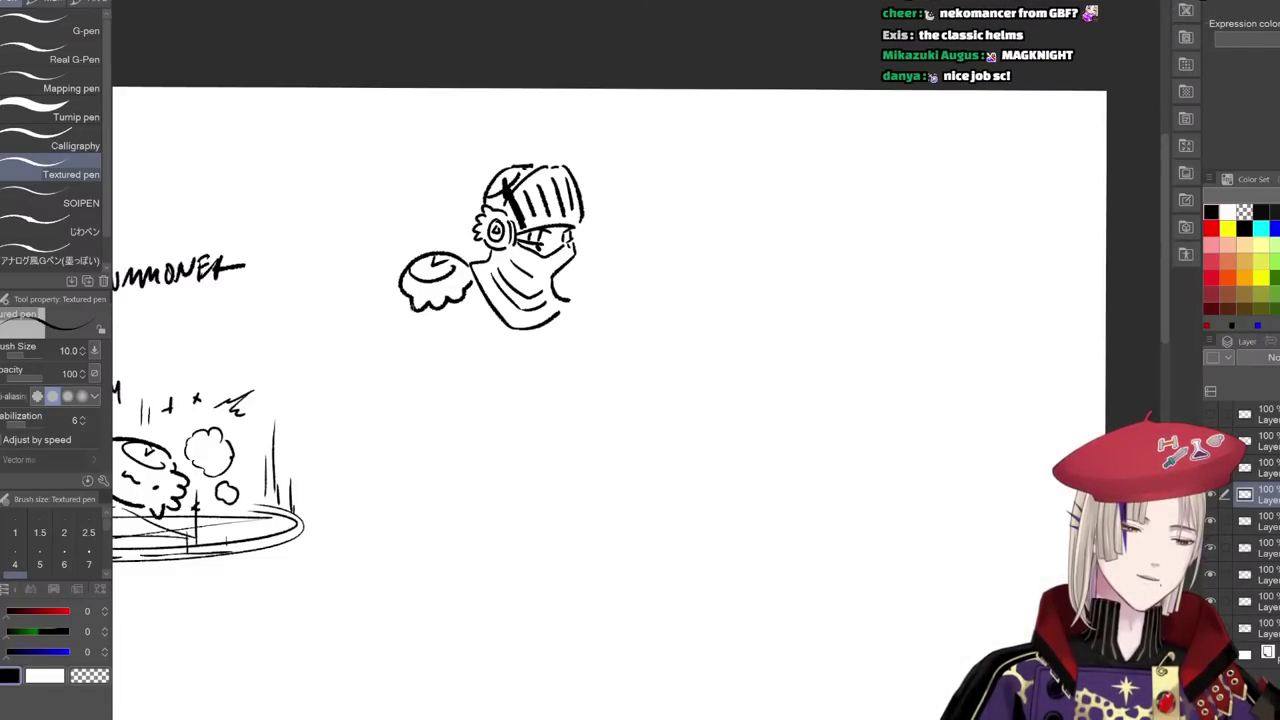
pyautogui.moveTo(390, 306)
pyautogui.mouseDown()
pyautogui.moveTo(432, 332)
pyautogui.moveTo(442, 313)
pyautogui.moveTo(374, 356)
pyautogui.mouseUp()
pyautogui.moveTo(392, 340)
pyautogui.mouseDown()
pyautogui.moveTo(419, 381)
pyautogui.moveTo(473, 393)
pyautogui.moveTo(454, 409)
pyautogui.moveTo(473, 384)
pyautogui.moveTo(482, 401)
pyautogui.moveTo(481, 360)
pyautogui.moveTo(502, 403)
pyautogui.moveTo(425, 427)
pyautogui.mouseUp()
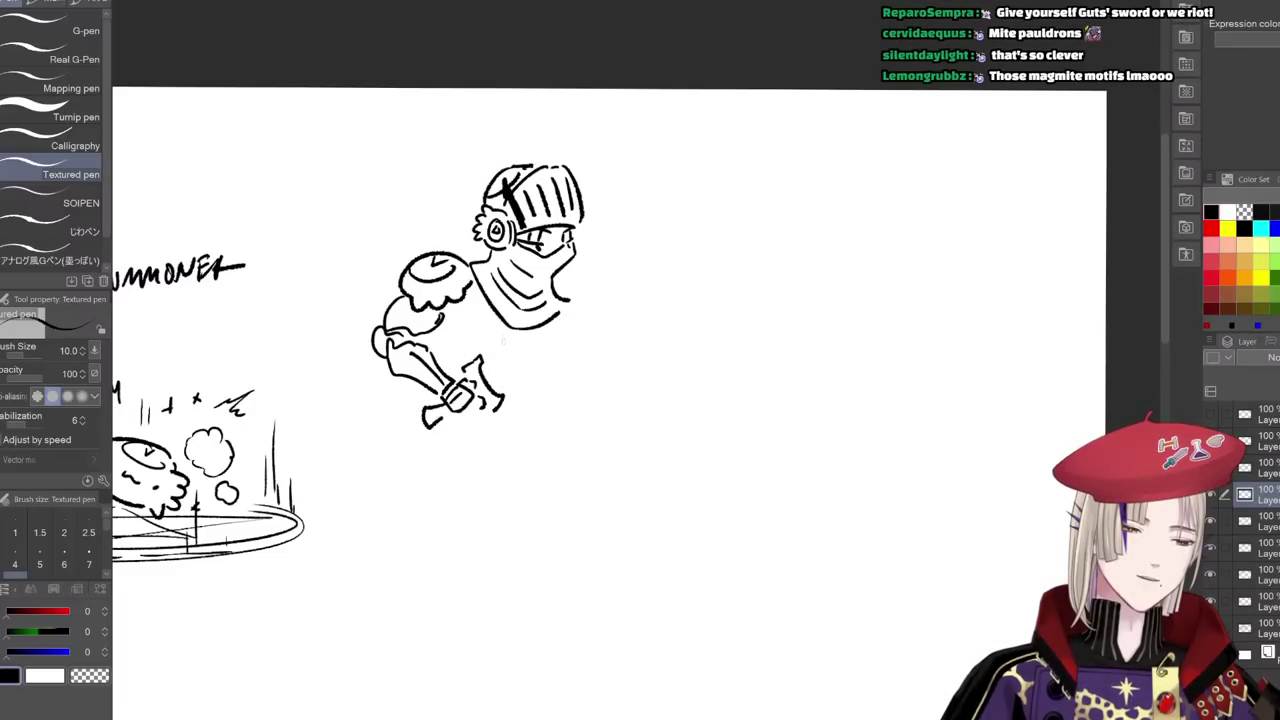
# - Draw the sword's long blade rising diagonally from the hilt with a pointed tip and centre line, and refine the gripping fingers
pyautogui.moveTo(484, 370)
pyautogui.mouseDown()
pyautogui.moveTo(650, 264)
pyautogui.moveTo(500, 382)
pyautogui.moveTo(662, 283)
pyautogui.mouseUp()
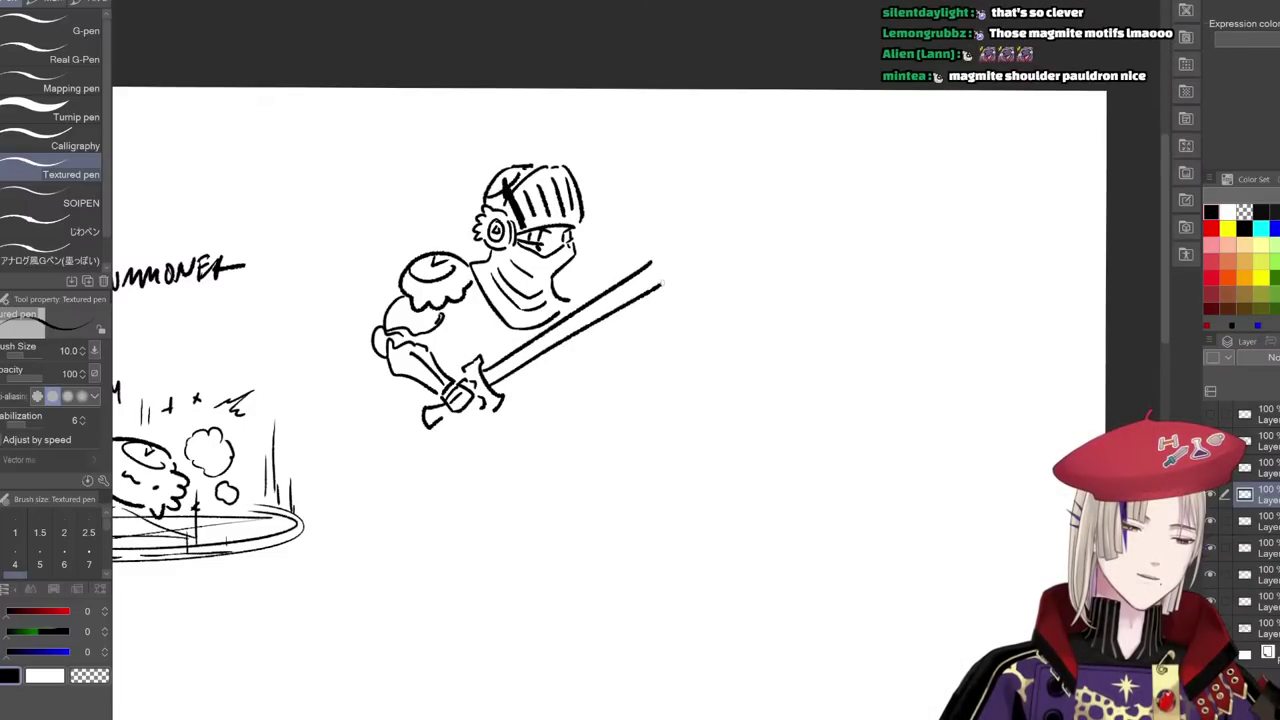
pyautogui.moveTo(516, 358); pyautogui.dragTo(658, 266)
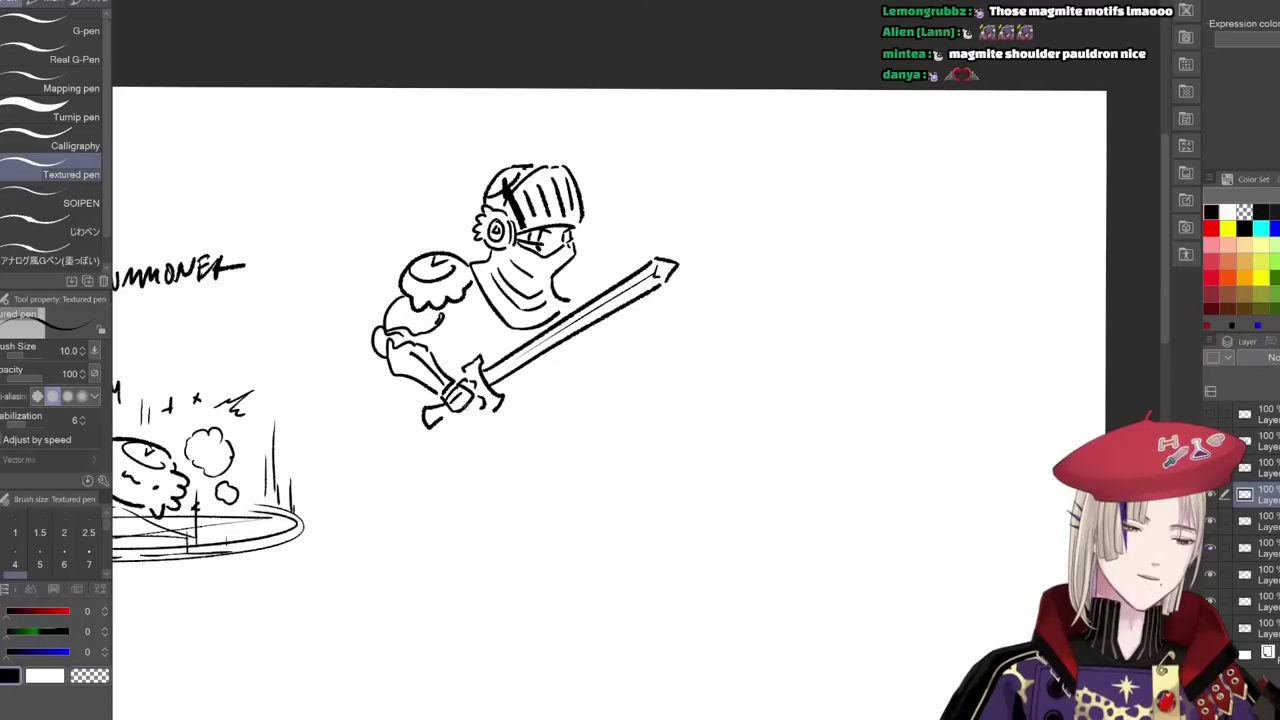
pyautogui.moveTo(460, 412); pyautogui.dragTo(475, 409)
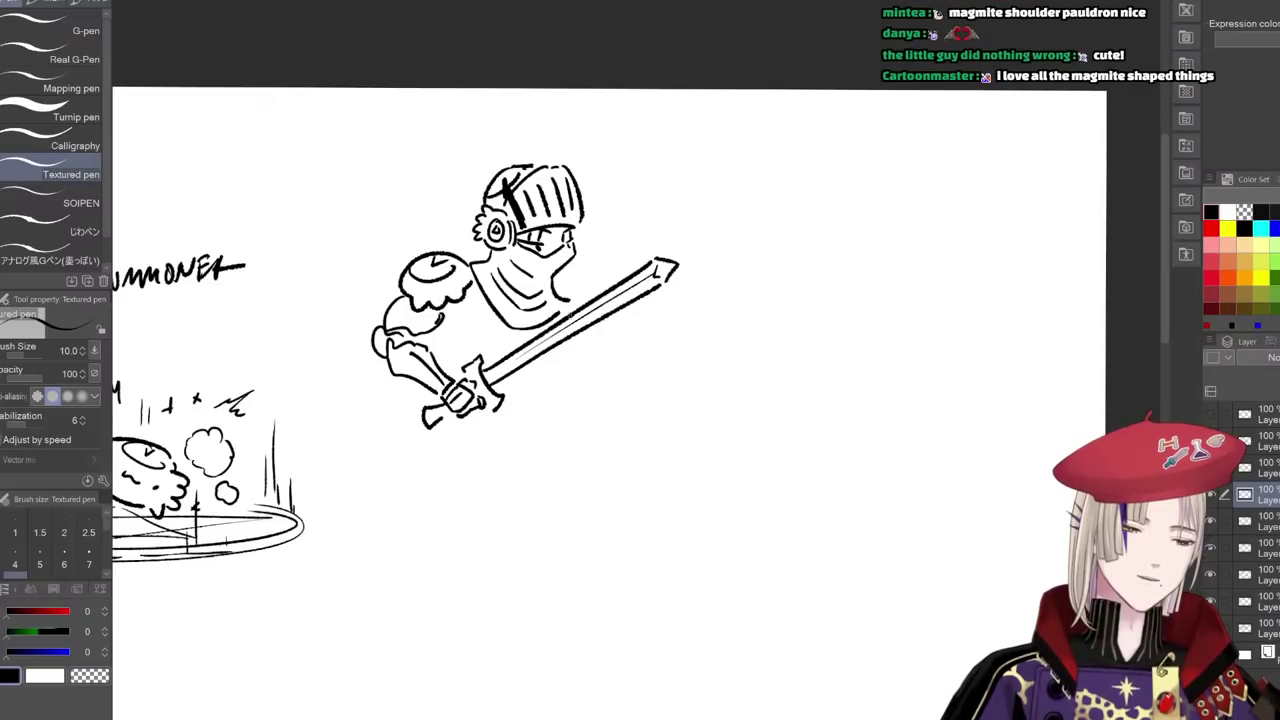
# - Draw a round shield with a scalloped edge behind the blade, adding its inner rim, round central boss and centre line
pyautogui.moveTo(576, 305); pyautogui.dragTo(536, 334)
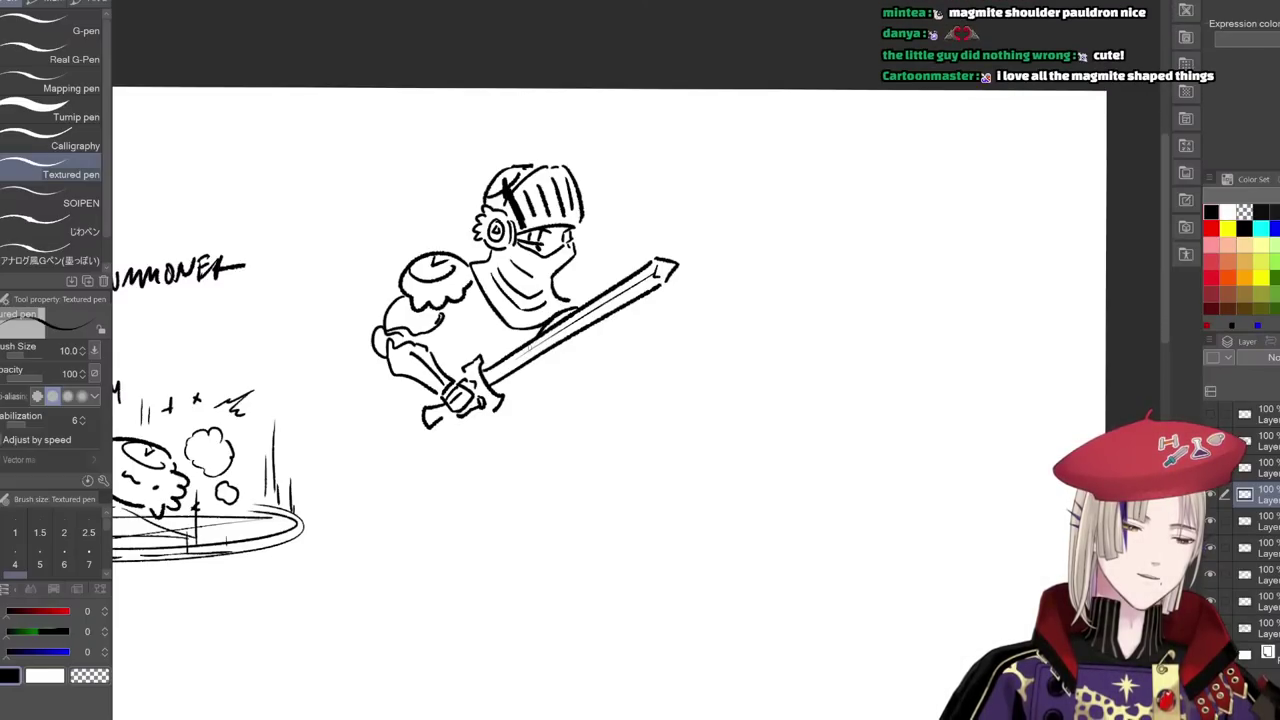
pyautogui.moveTo(520, 378)
pyautogui.mouseDown()
pyautogui.moveTo(575, 454)
pyautogui.moveTo(630, 460)
pyautogui.moveTo(687, 380)
pyautogui.moveTo(668, 320)
pyautogui.moveTo(640, 302)
pyautogui.mouseUp()
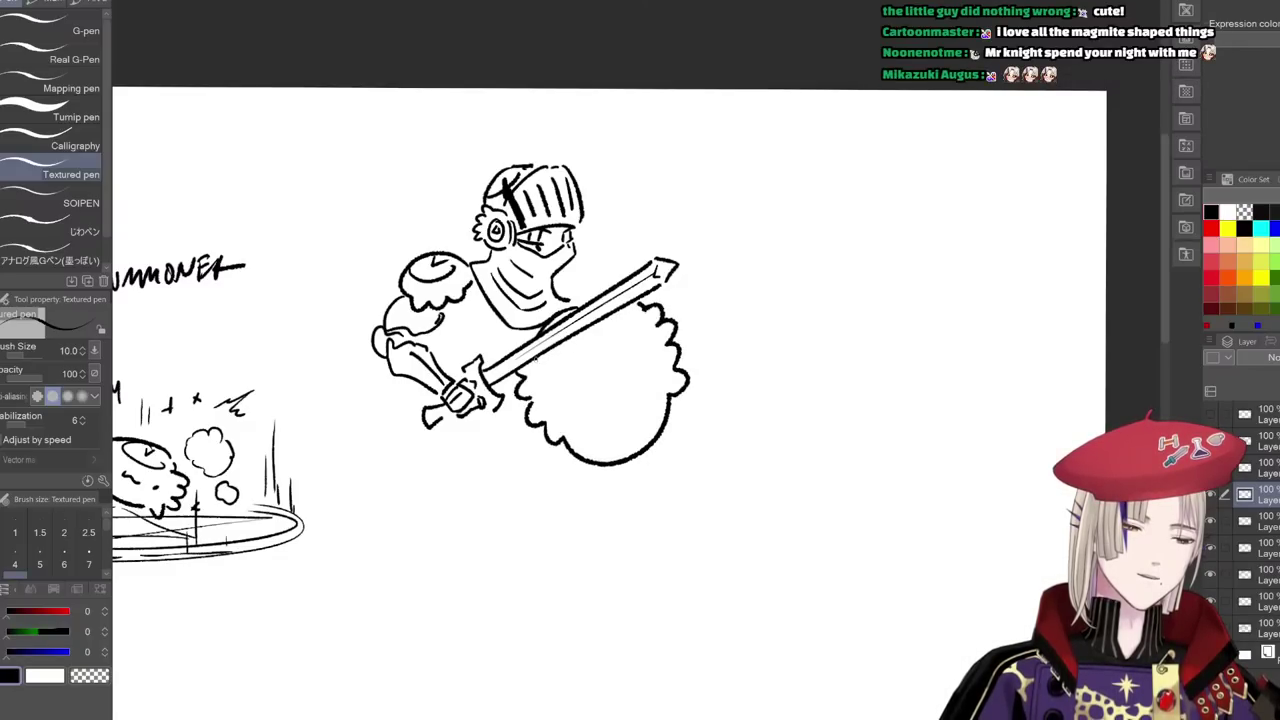
pyautogui.moveTo(550, 350)
pyautogui.mouseDown()
pyautogui.moveTo(553, 408)
pyautogui.moveTo(581, 456)
pyautogui.moveTo(636, 451)
pyautogui.moveTo(668, 361)
pyautogui.moveTo(640, 318)
pyautogui.mouseUp()
pyautogui.moveTo(602, 369)
pyautogui.mouseDown()
pyautogui.moveTo(595, 326)
pyautogui.moveTo(630, 440)
pyautogui.mouseUp()
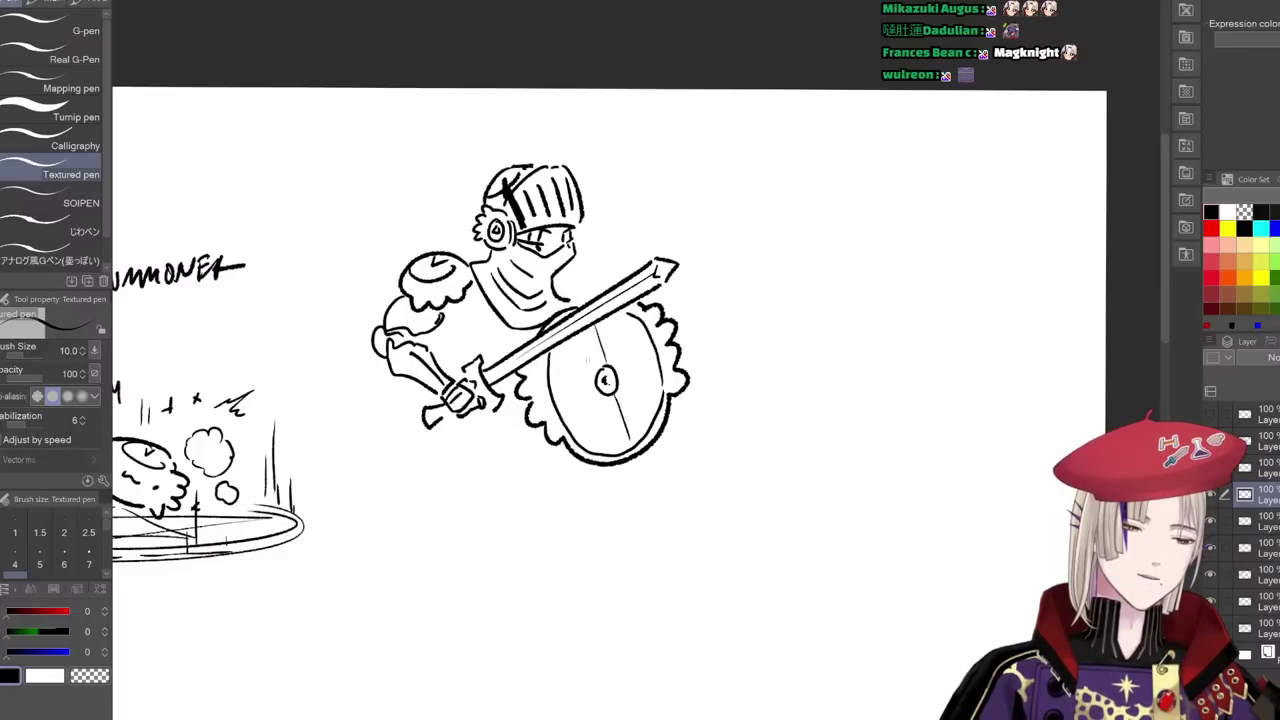
# - Divide the shield's face into wooden planks with parallel lines and short grain strokes
pyautogui.moveTo(571, 338)
pyautogui.mouseDown()
pyautogui.moveTo(606, 452)
pyautogui.moveTo(590, 447)
pyautogui.mouseUp()
pyautogui.moveTo(614, 322); pyautogui.dragTo(652, 424)
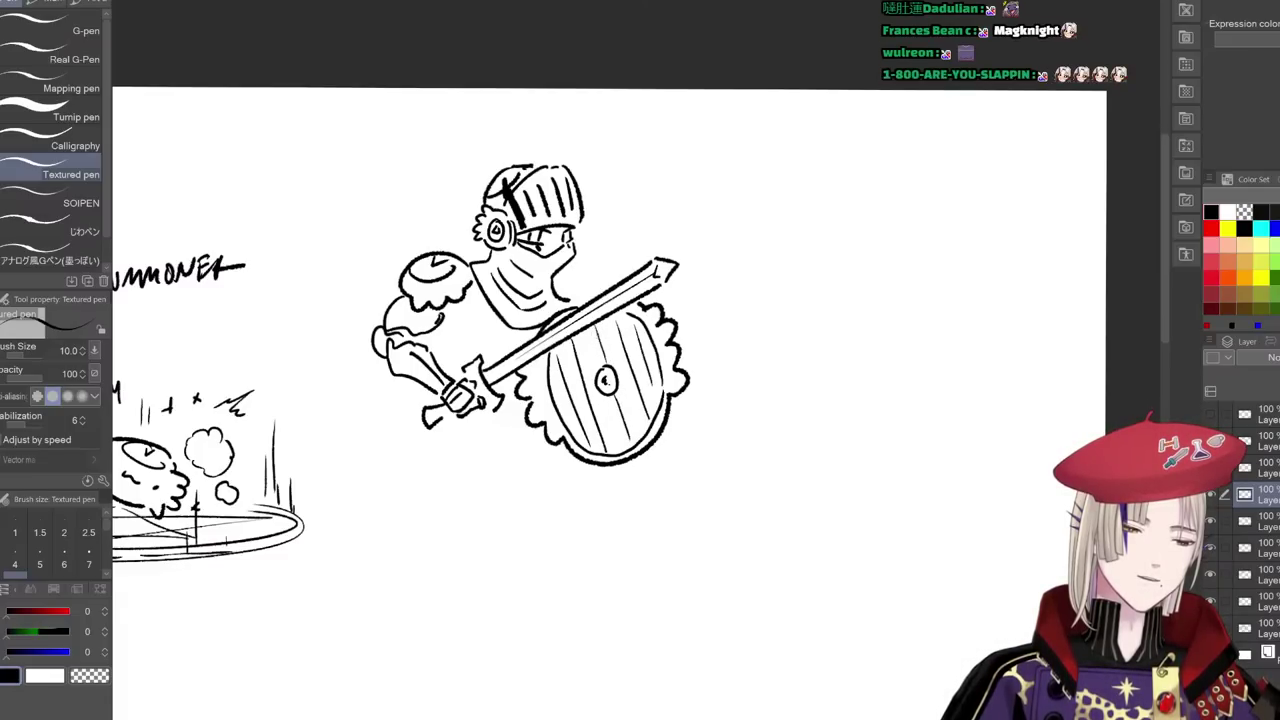
pyautogui.moveTo(580, 330); pyautogui.dragTo(594, 354)
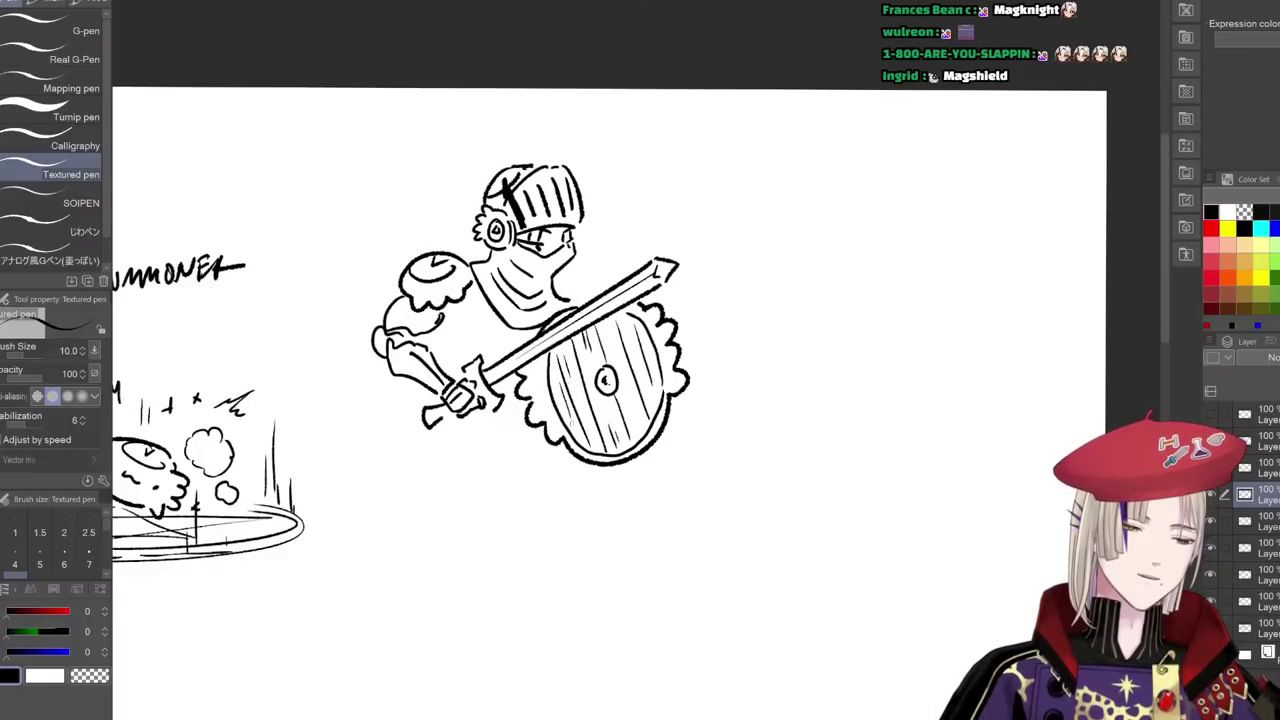
pyautogui.moveTo(627, 393); pyautogui.dragTo(639, 436)
pyautogui.moveTo(626, 337); pyautogui.dragTo(639, 387)
# - Draw the far shoulder, the torso with armpit shading, the waist and two banded hip plates below it
pyautogui.moveTo(556, 283); pyautogui.dragTo(590, 303)
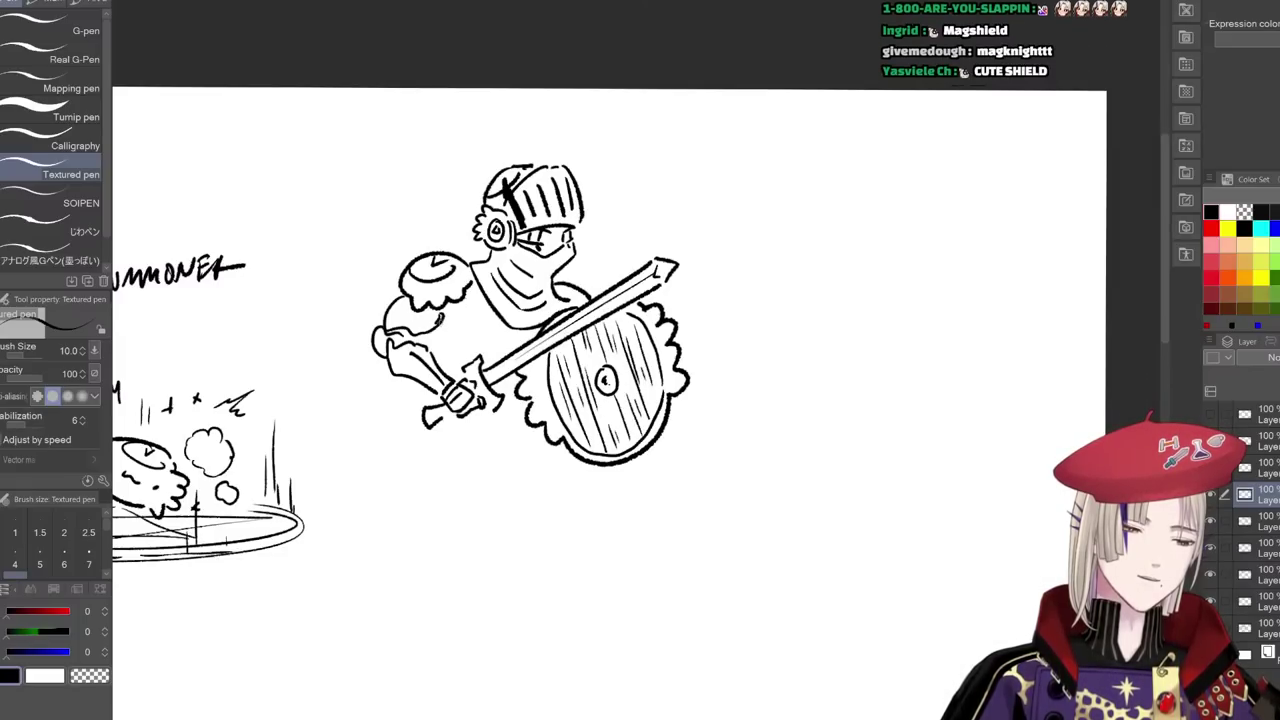
pyautogui.moveTo(474, 298)
pyautogui.mouseDown()
pyautogui.moveTo(440, 334)
pyautogui.moveTo(472, 304)
pyautogui.mouseUp()
pyautogui.moveTo(450, 303); pyautogui.dragTo(470, 363)
pyautogui.moveTo(484, 358); pyautogui.dragTo(500, 354)
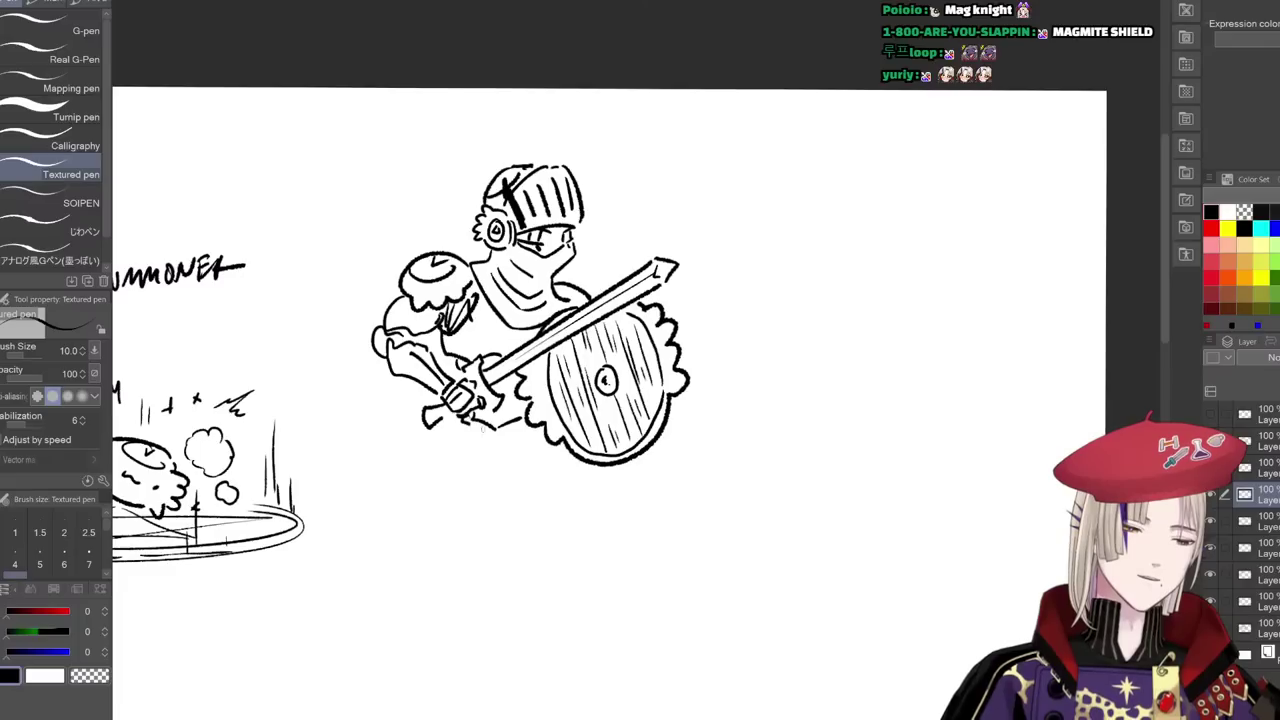
pyautogui.moveTo(472, 419)
pyautogui.mouseDown()
pyautogui.moveTo(496, 431)
pyautogui.moveTo(428, 478)
pyautogui.moveTo(475, 434)
pyautogui.moveTo(534, 437)
pyautogui.moveTo(562, 376)
pyautogui.moveTo(563, 423)
pyautogui.mouseUp()
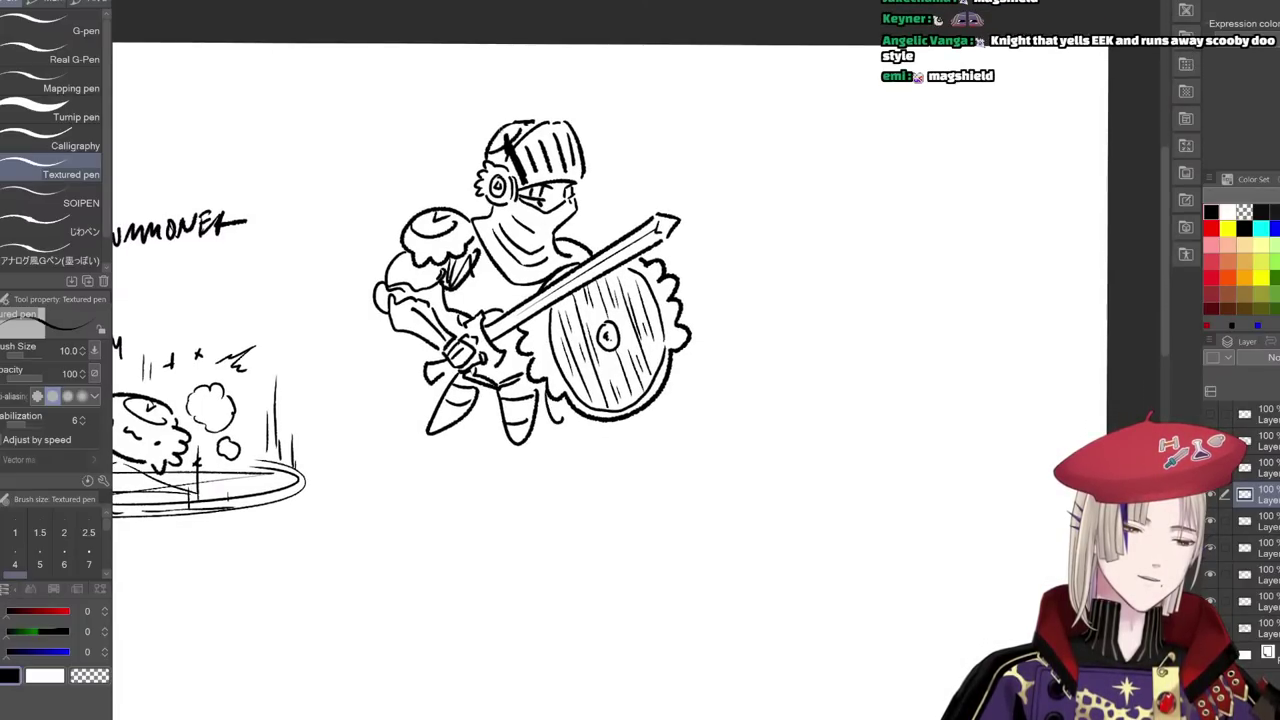
# - Draw a feathered plume sweeping back from the helmet, redoing the first of its upper strands
pyautogui.moveTo(497, 122)
pyautogui.mouseDown()
pyautogui.moveTo(398, 158)
pyautogui.moveTo(412, 172)
pyautogui.moveTo(448, 146)
pyautogui.moveTo(448, 117)
pyautogui.moveTo(475, 100)
pyautogui.moveTo(480, 140)
pyautogui.moveTo(446, 176)
pyautogui.mouseUp()
pyautogui.moveTo(422, 174); pyautogui.dragTo(437, 177)
pyautogui.moveTo(408, 168); pyautogui.dragTo(439, 152)
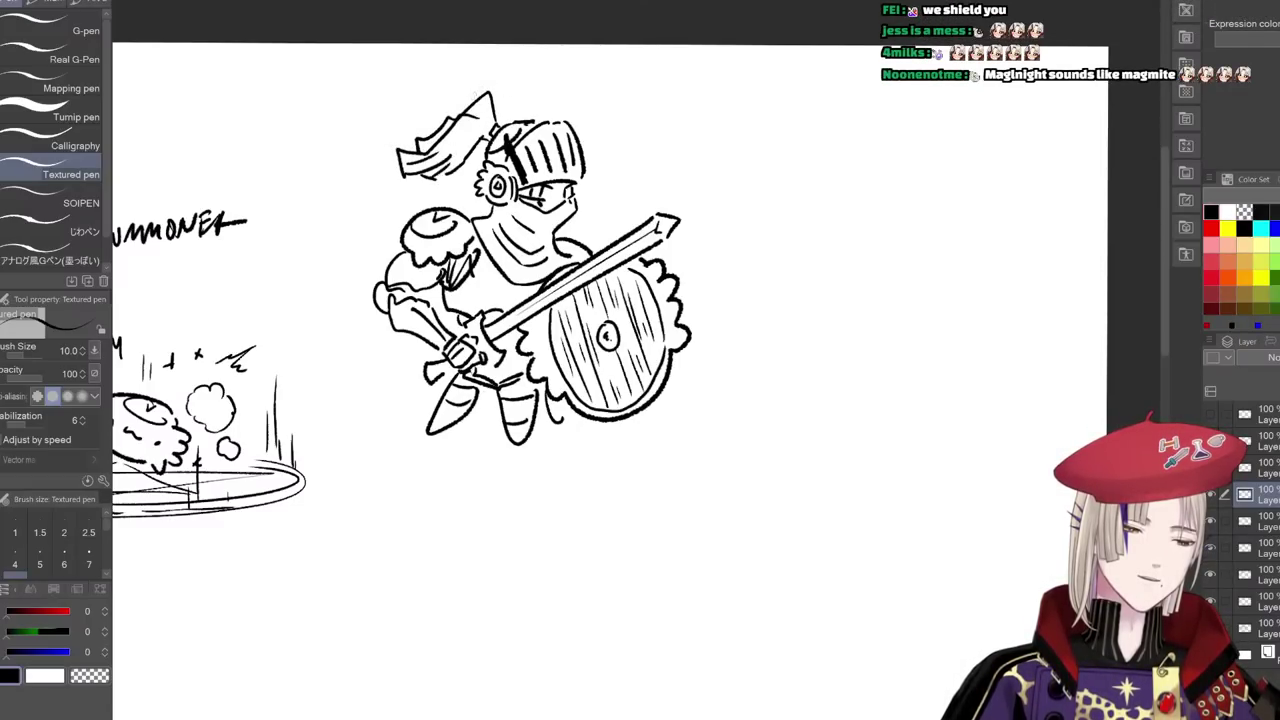
pyautogui.moveTo(470, 106)
pyautogui.mouseDown()
pyautogui.moveTo(430, 98)
pyautogui.moveTo(450, 114)
pyautogui.moveTo(470, 105)
pyautogui.moveTo(416, 112)
pyautogui.mouseUp()
pyautogui.hotkey('ctrl', 'z')
pyautogui.moveTo(440, 110); pyautogui.dragTo(418, 128)
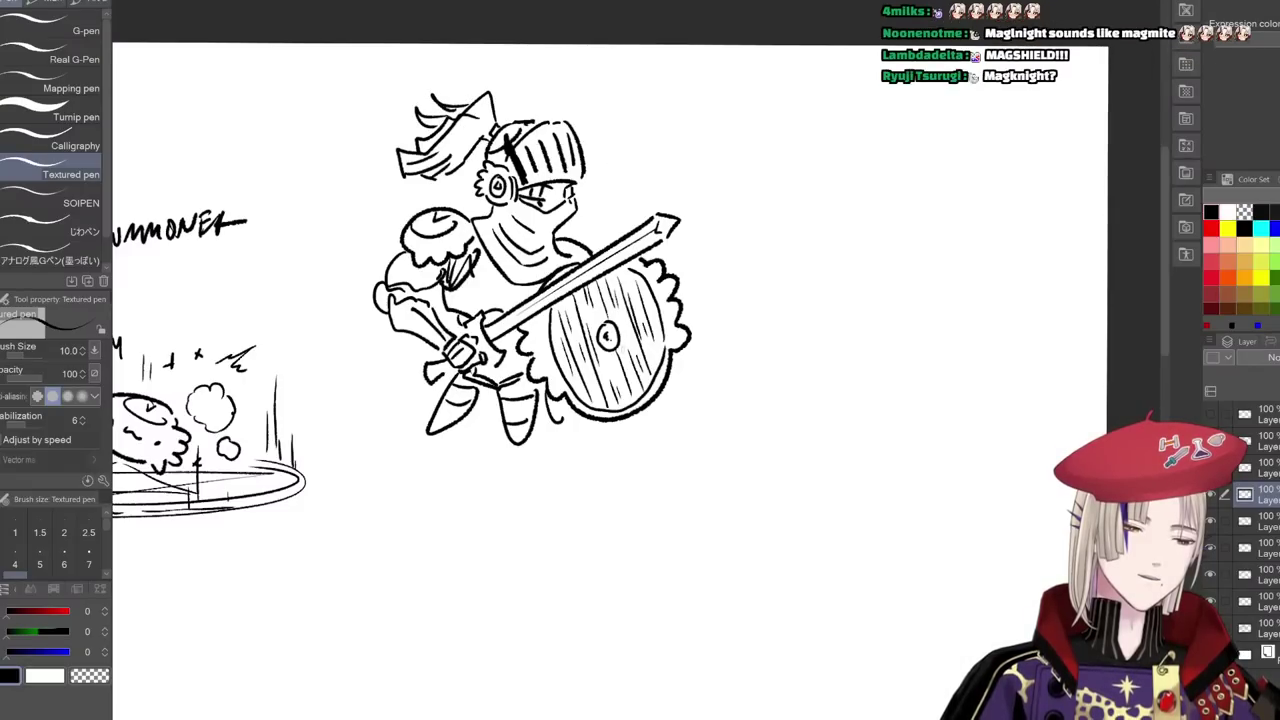
# - Draw the leg beneath the sword-side hip plate with a thigh, knee guard, pointed shin plate and armoured foot
pyautogui.moveTo(624, 411); pyautogui.dragTo(623, 380)
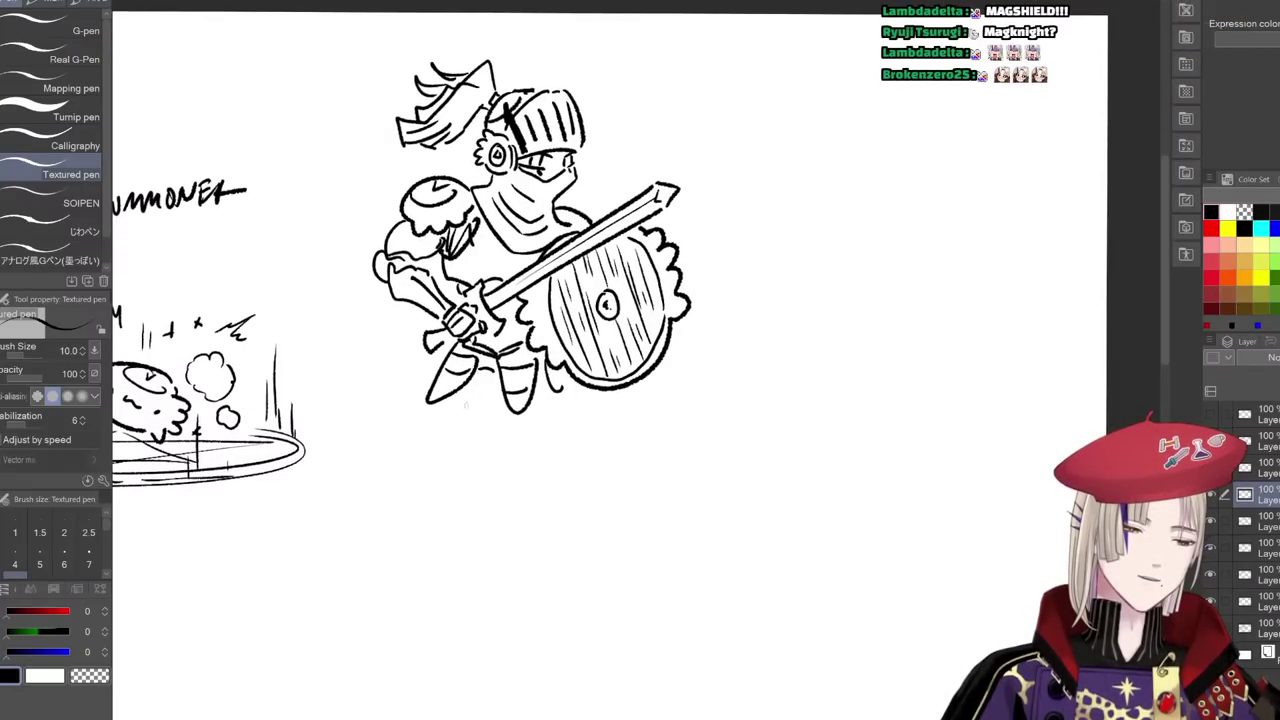
pyautogui.moveTo(442, 394); pyautogui.dragTo(460, 440)
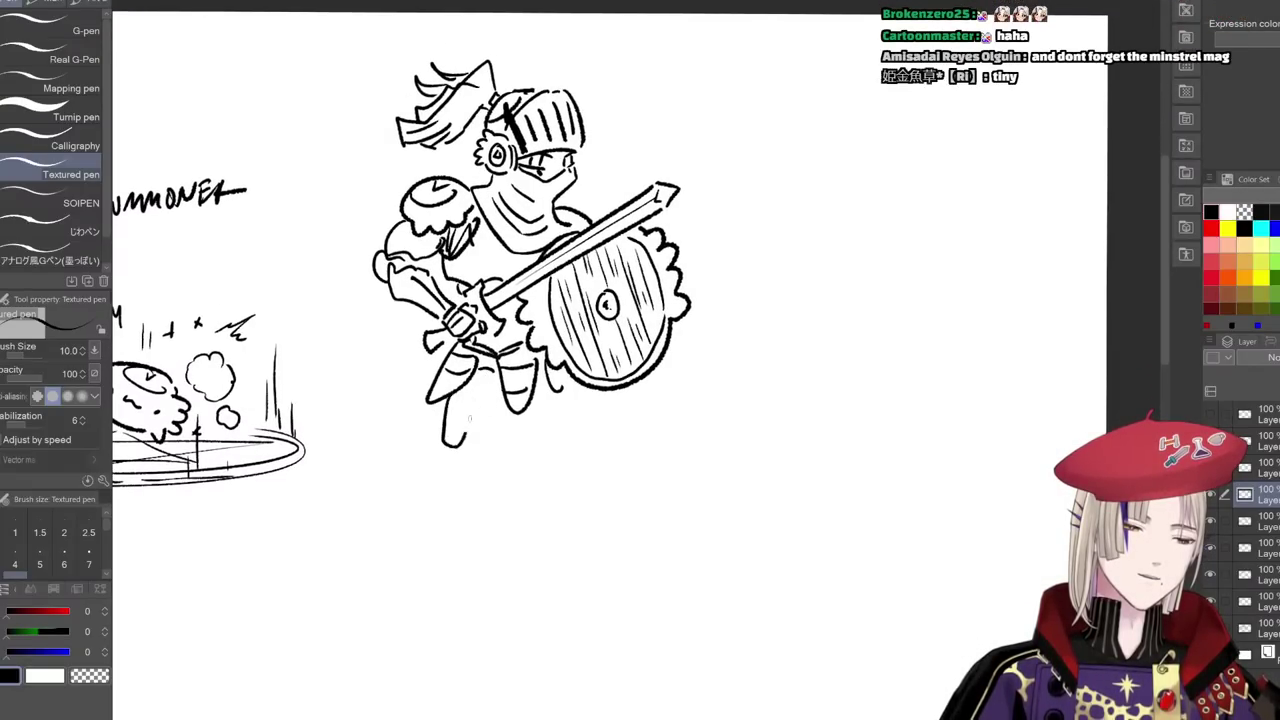
pyautogui.moveTo(496, 392)
pyautogui.mouseDown()
pyautogui.moveTo(472, 457)
pyautogui.moveTo(437, 454)
pyautogui.moveTo(423, 484)
pyautogui.moveTo(428, 526)
pyautogui.mouseUp()
pyautogui.moveTo(469, 464); pyautogui.dragTo(439, 522)
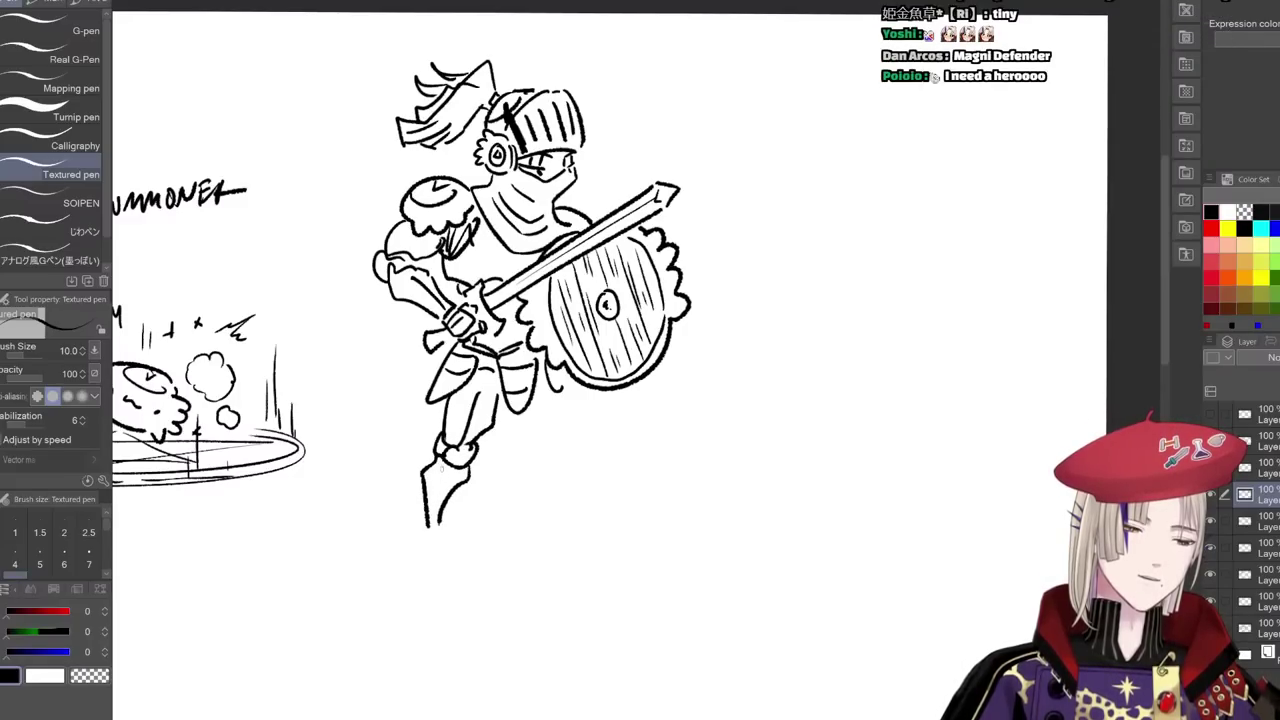
pyautogui.moveTo(442, 466); pyautogui.dragTo(406, 550)
pyautogui.moveTo(436, 522)
pyautogui.mouseDown()
pyautogui.moveTo(446, 552)
pyautogui.moveTo(420, 566)
pyautogui.mouseUp()
pyautogui.moveTo(404, 564); pyautogui.dragTo(440, 562)
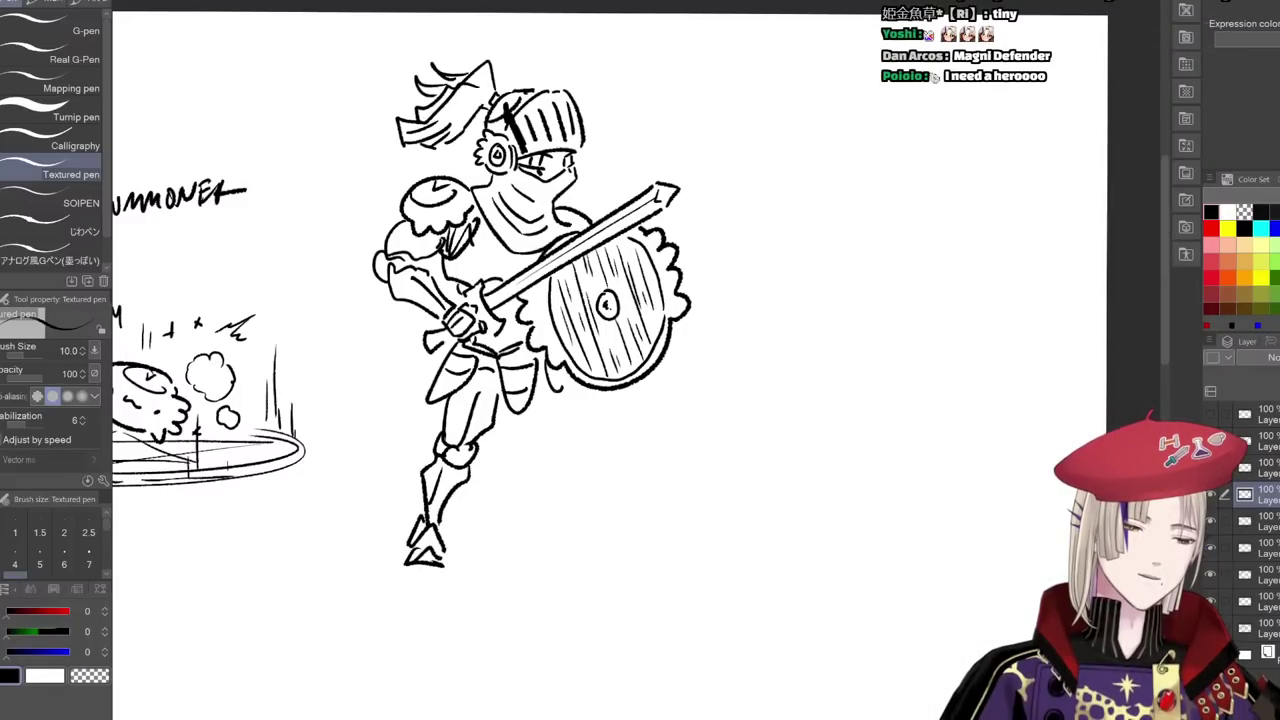
# - Draw the shield-side leg with its knee guard, shin and armoured foot, and add a contour line across the chest
pyautogui.moveTo(557, 384); pyautogui.dragTo(542, 448)
pyautogui.moveTo(517, 421); pyautogui.dragTo(537, 450)
pyautogui.moveTo(536, 410)
pyautogui.mouseDown()
pyautogui.moveTo(560, 447)
pyautogui.moveTo(553, 461)
pyautogui.moveTo(533, 451)
pyautogui.moveTo(504, 508)
pyautogui.mouseUp()
pyautogui.moveTo(522, 458)
pyautogui.mouseDown()
pyautogui.moveTo(484, 510)
pyautogui.moveTo(506, 522)
pyautogui.mouseUp()
pyautogui.moveTo(492, 504); pyautogui.dragTo(520, 536)
pyautogui.moveTo(494, 534); pyautogui.dragTo(534, 538)
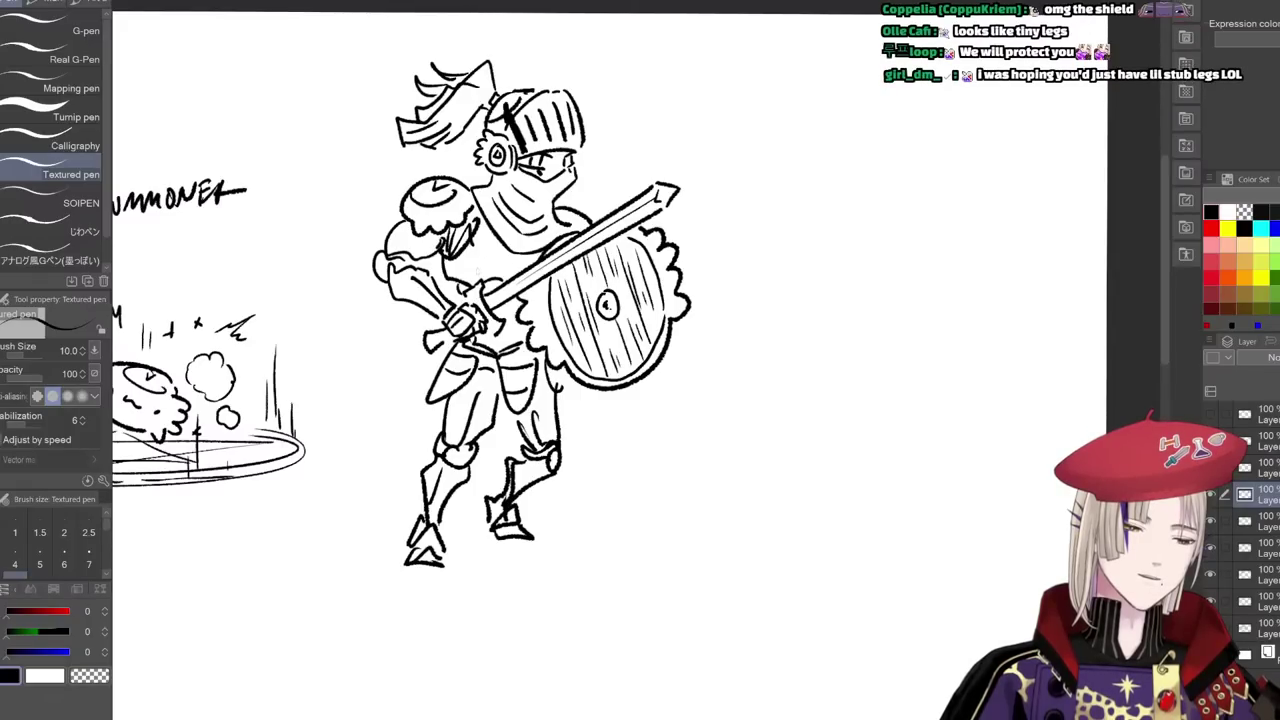
pyautogui.moveTo(474, 277); pyautogui.dragTo(508, 261)
# - Hand-letter the label "KNIGHT" beneath the shield
pyautogui.moveTo(580, 430)
pyautogui.mouseDown()
pyautogui.moveTo(580, 470)
pyautogui.moveTo(600, 468)
pyautogui.mouseUp()
pyautogui.moveTo(602, 466)
pyautogui.mouseDown()
pyautogui.moveTo(615, 426)
pyautogui.moveTo(624, 460)
pyautogui.mouseUp()
pyautogui.moveTo(638, 440); pyautogui.dragTo(642, 458)
pyautogui.moveTo(654, 424)
pyautogui.mouseDown()
pyautogui.moveTo(654, 452)
pyautogui.moveTo(678, 418)
pyautogui.mouseUp()
pyautogui.moveTo(666, 424)
pyautogui.mouseDown()
pyautogui.moveTo(666, 460)
pyautogui.moveTo(632, 450)
pyautogui.moveTo(755, 395)
pyautogui.moveTo(714, 421)
pyautogui.mouseUp()
# - Scale the knight and its label down slightly to match the neighbouring characters
pyautogui.scroll(-2, 755, 396)
pyautogui.hotkey('ctrl', 't')
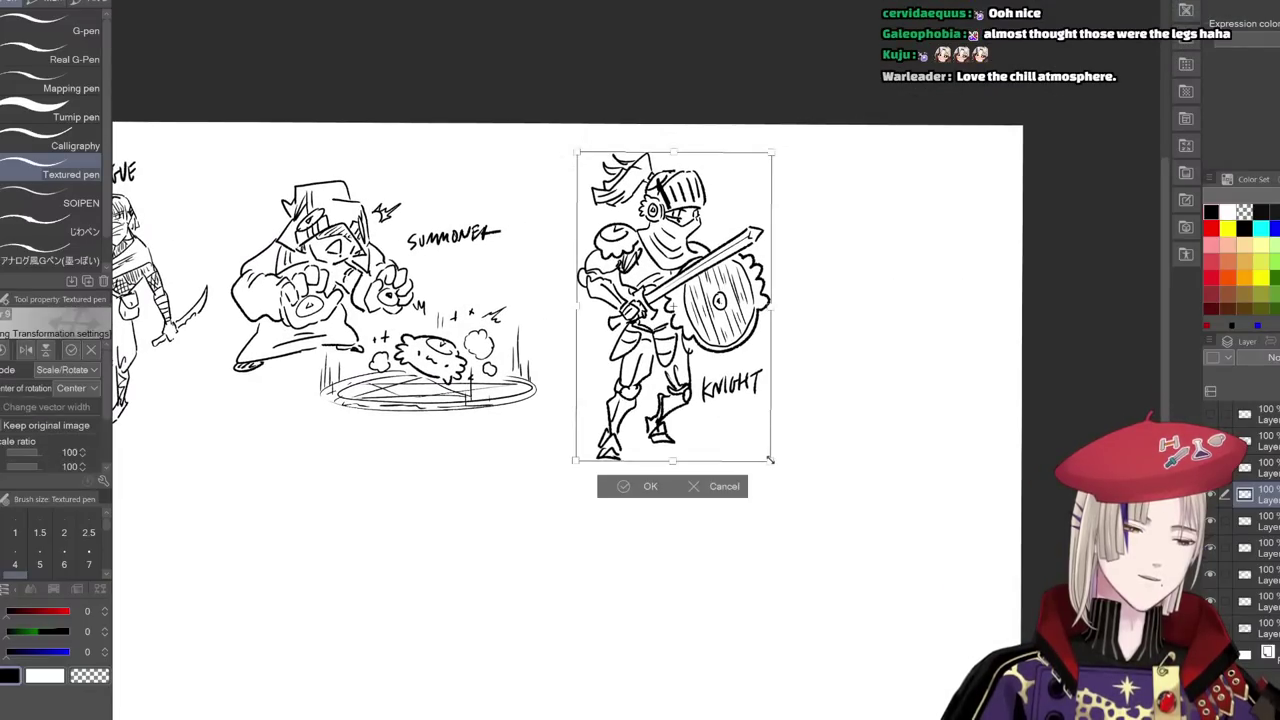
pyautogui.moveTo(770, 462); pyautogui.dragTo(701, 396)
pyautogui.click(601, 460)
# - Look over the row of labelled characters from the priest to the knight and the blank space around them
pyautogui.scroll(3, 604, 450)
pyautogui.scroll(-5, 600, 444)
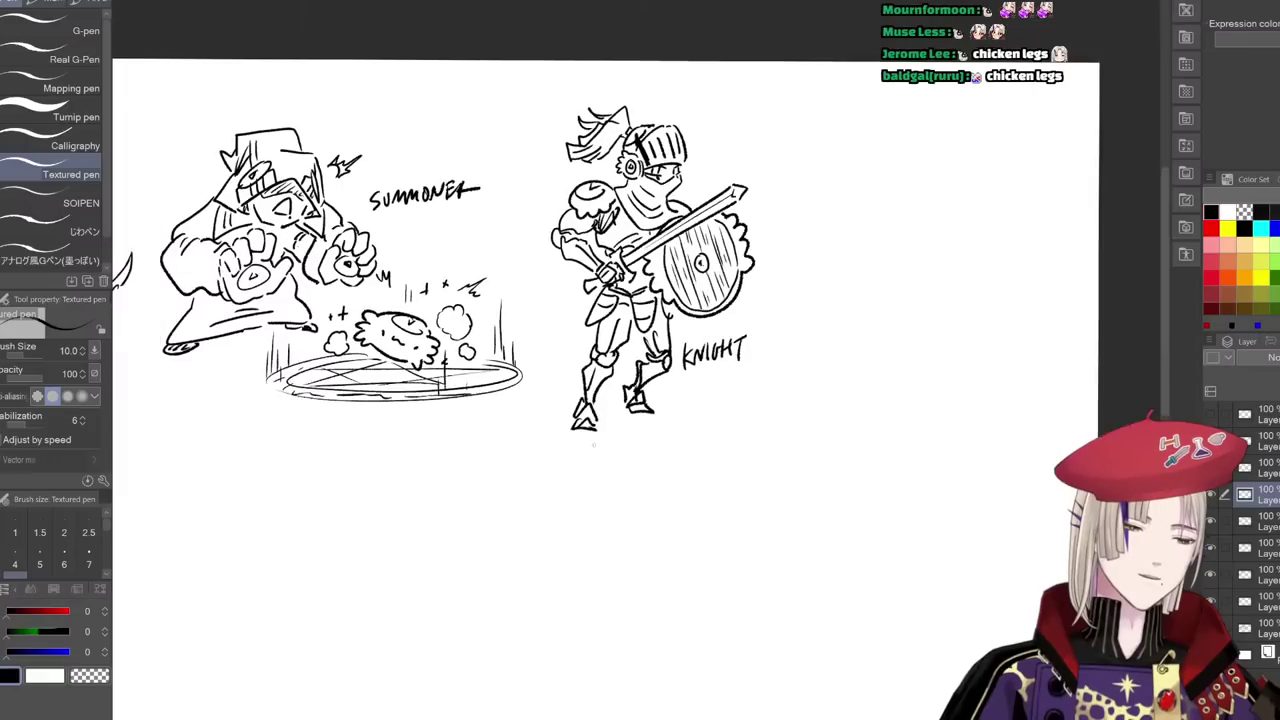
pyautogui.moveTo(597, 443); pyautogui.dragTo(720, 416)
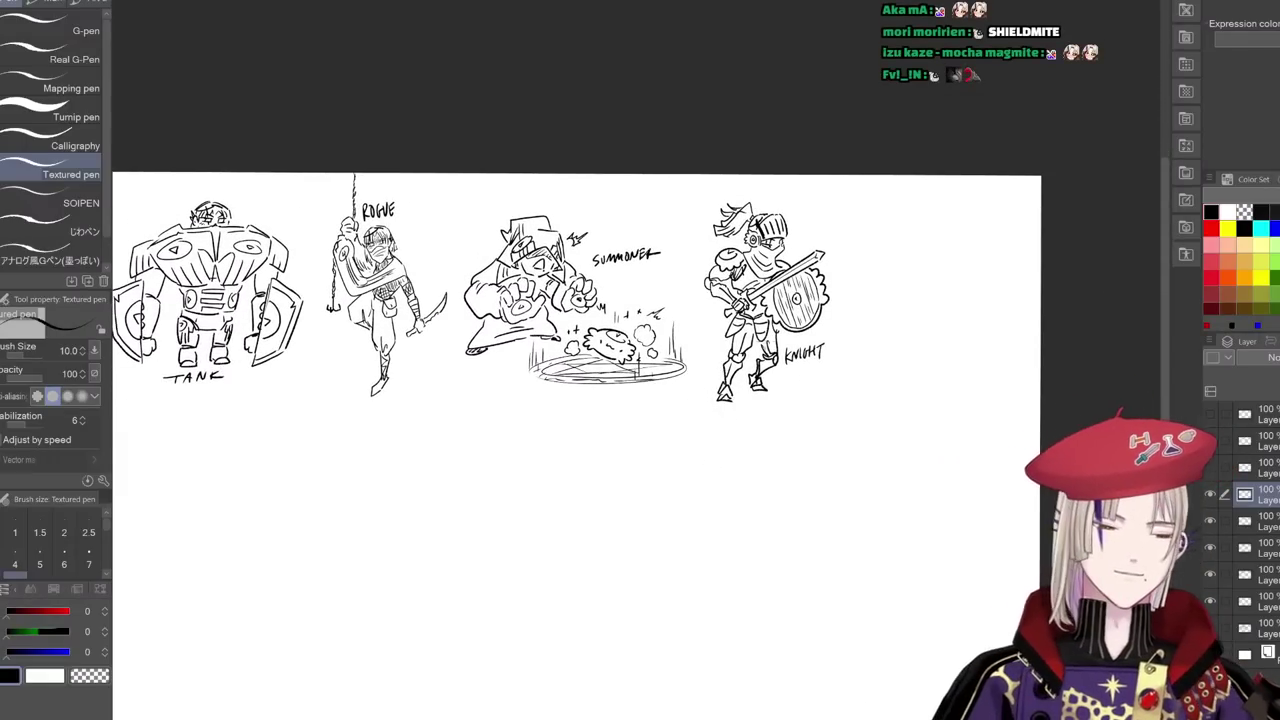
pyautogui.scroll(4, 753, 332)
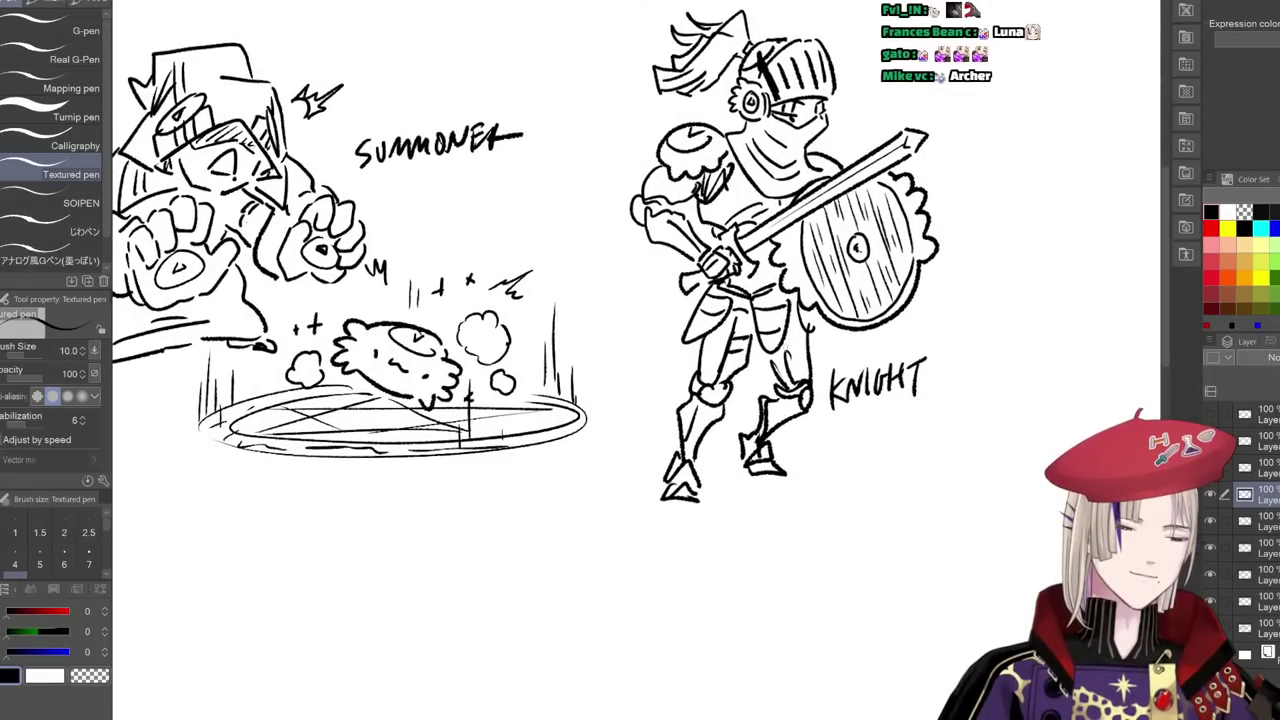
pyautogui.scroll(-3, 915, 275)
pyautogui.scroll(-3, 746, 435)
pyautogui.moveTo(655, 475)
pyautogui.mouseDown()
pyautogui.moveTo(742, 443)
pyautogui.moveTo(802, 462)
pyautogui.moveTo(830, 452)
pyautogui.mouseUp()
pyautogui.moveTo(758, 476); pyautogui.dragTo(839, 464)
pyautogui.moveTo(755, 416); pyautogui.dragTo(757, 462)
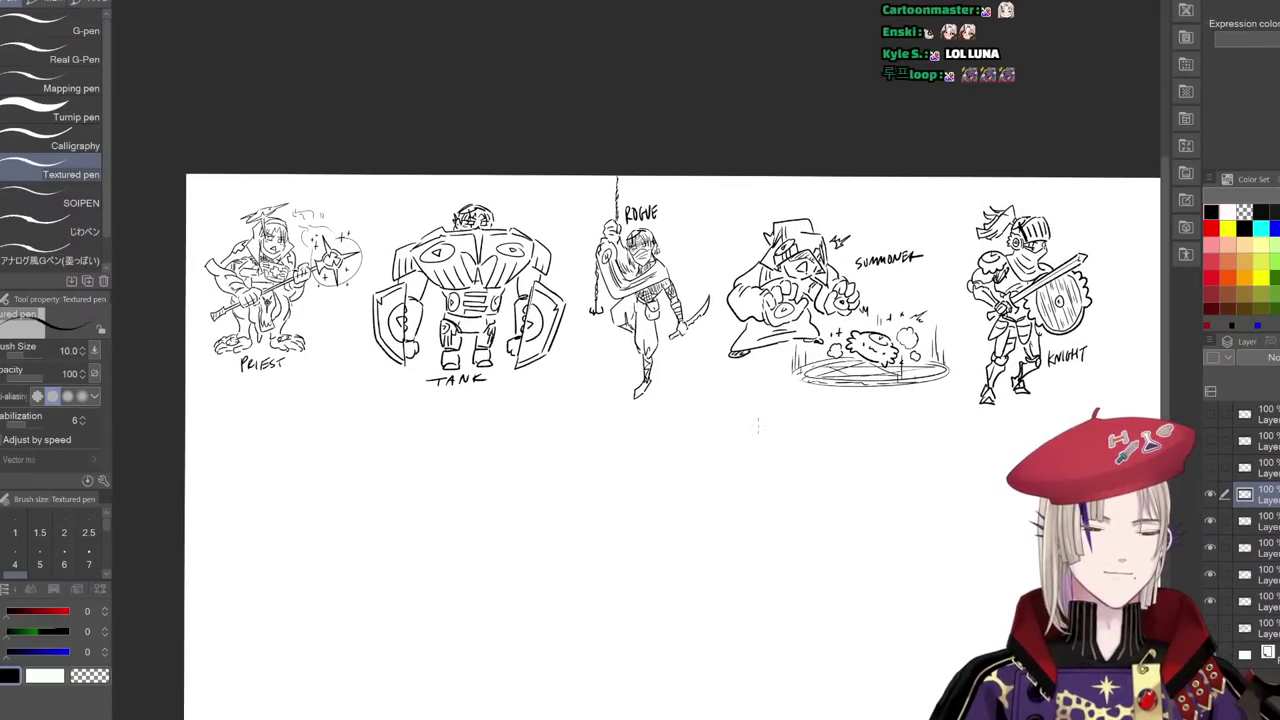
pyautogui.moveTo(843, 408); pyautogui.dragTo(506, 494)
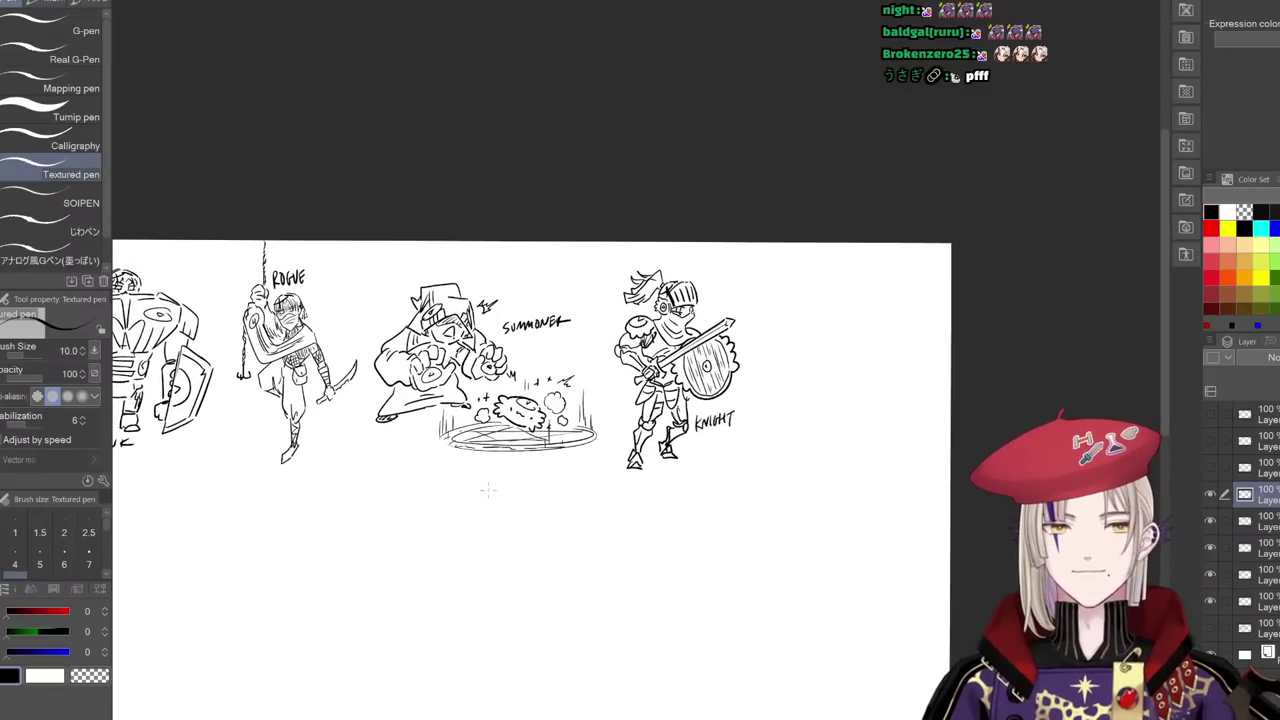
pyautogui.moveTo(477, 500); pyautogui.dragTo(633, 465)
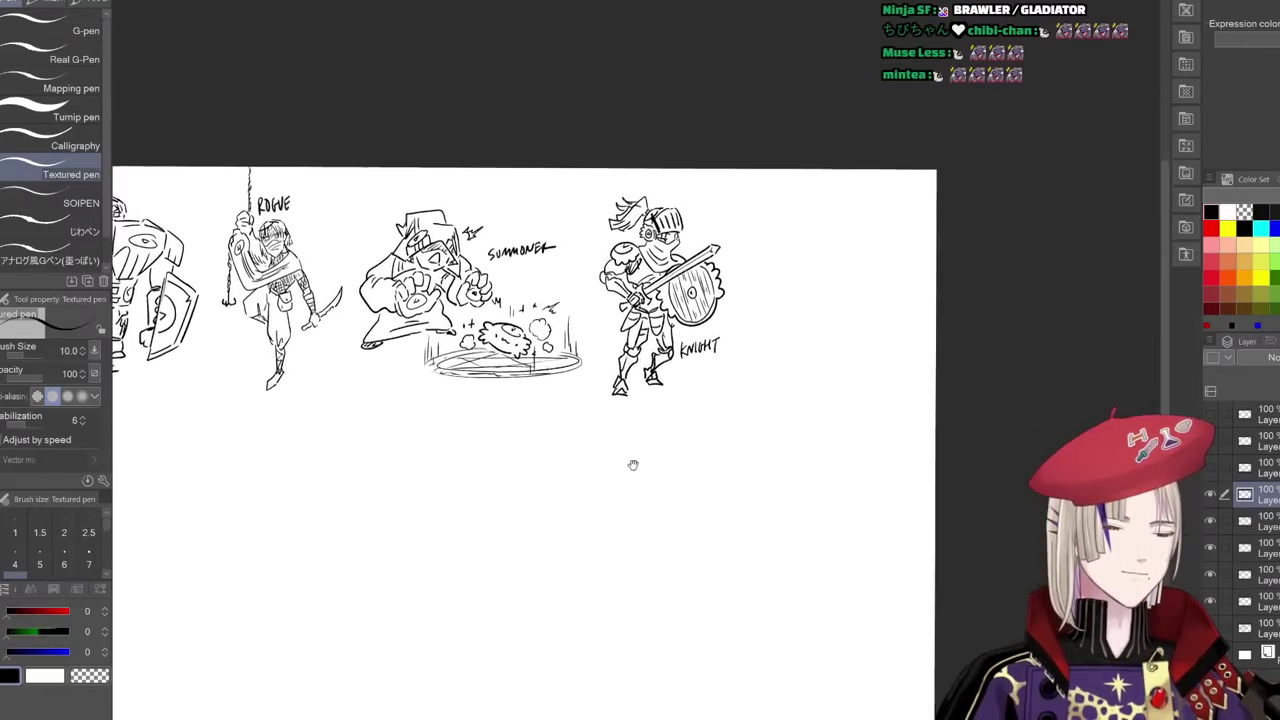
pyautogui.moveTo(794, 437); pyautogui.dragTo(703, 443)
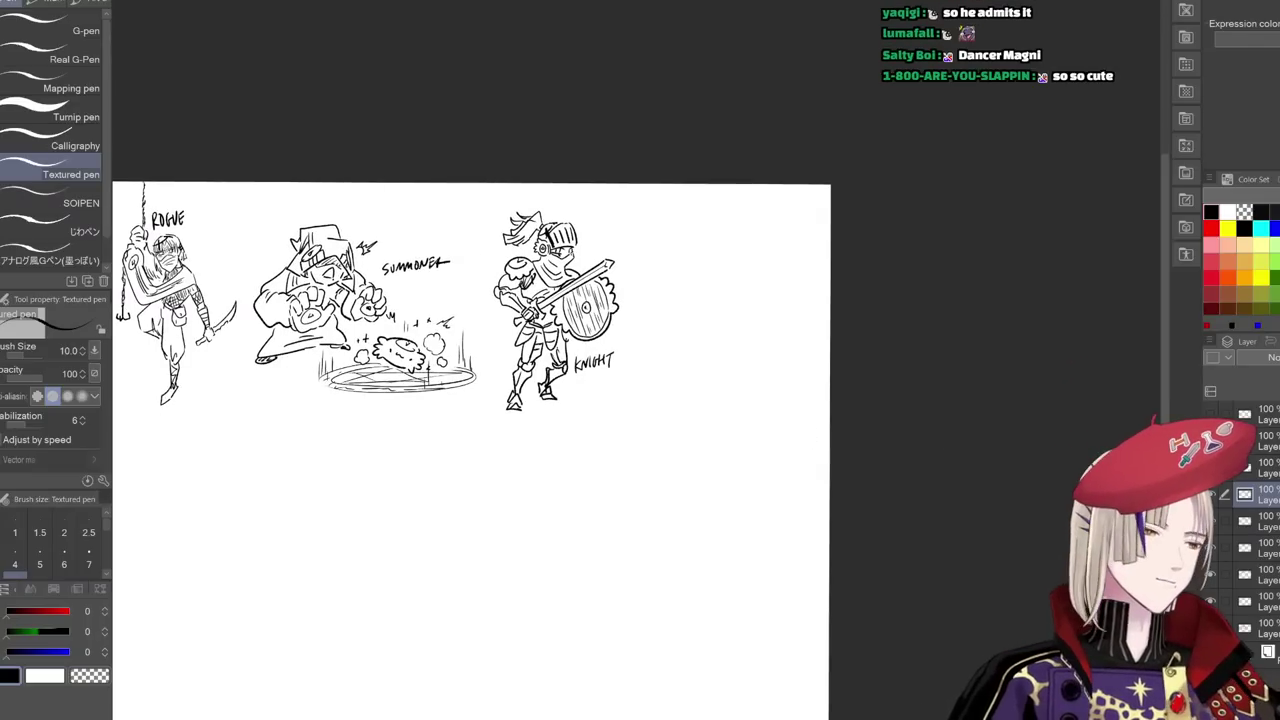
# - Add a new layer for another character in the blank area to the right of the knight
pyautogui.scroll(4, 748, 314)
pyautogui.moveTo(717, 325); pyautogui.dragTo(549, 365)
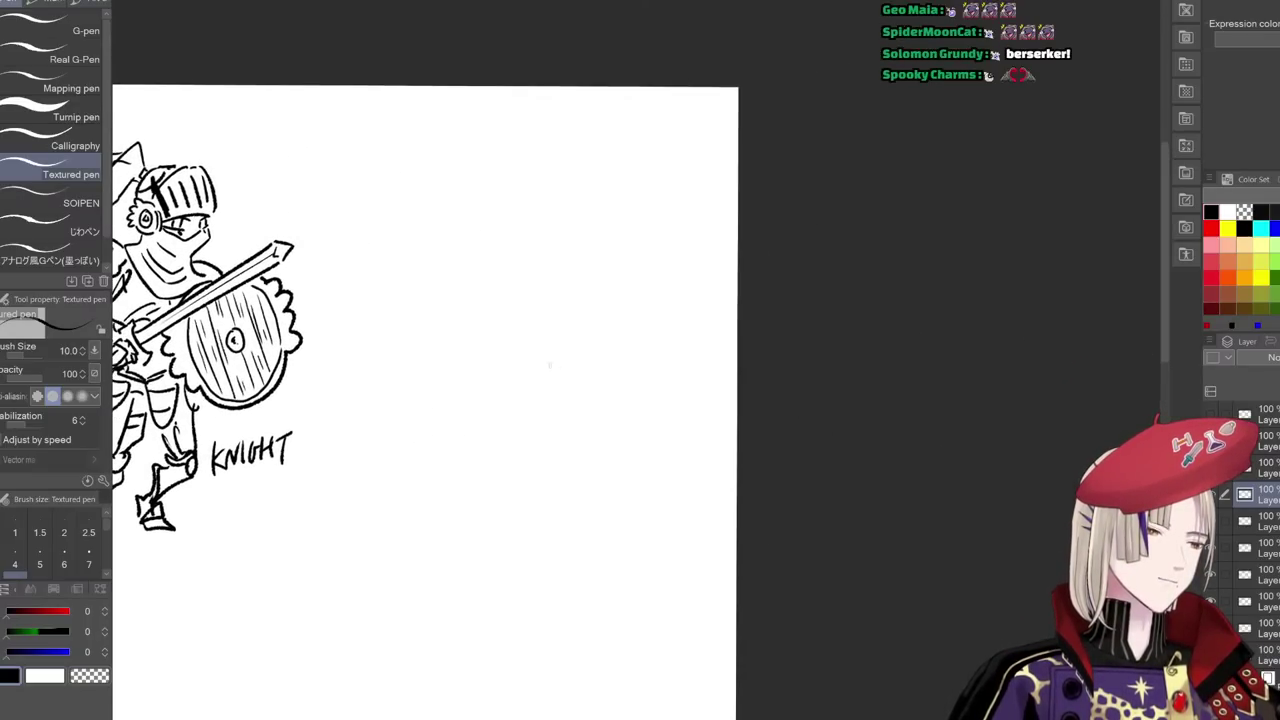
pyautogui.hotkey('ctrl', '+')
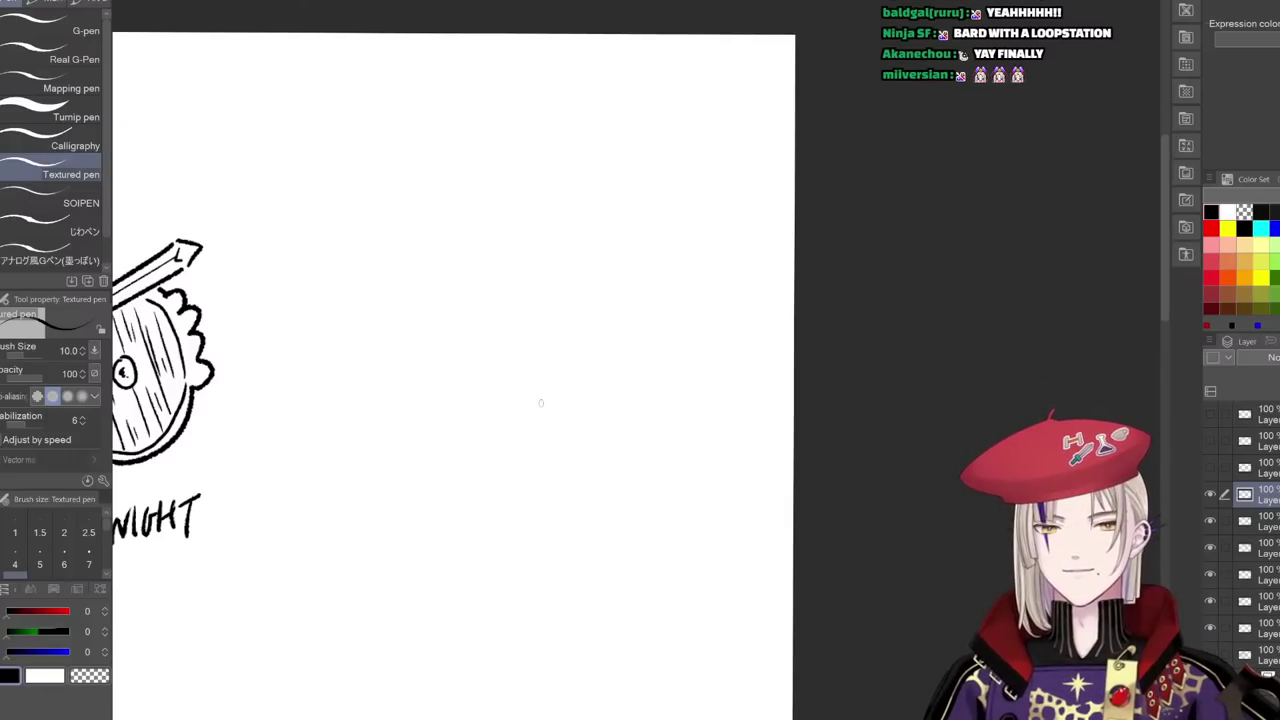
pyautogui.moveTo(577, 403); pyautogui.dragTo(786, 371)
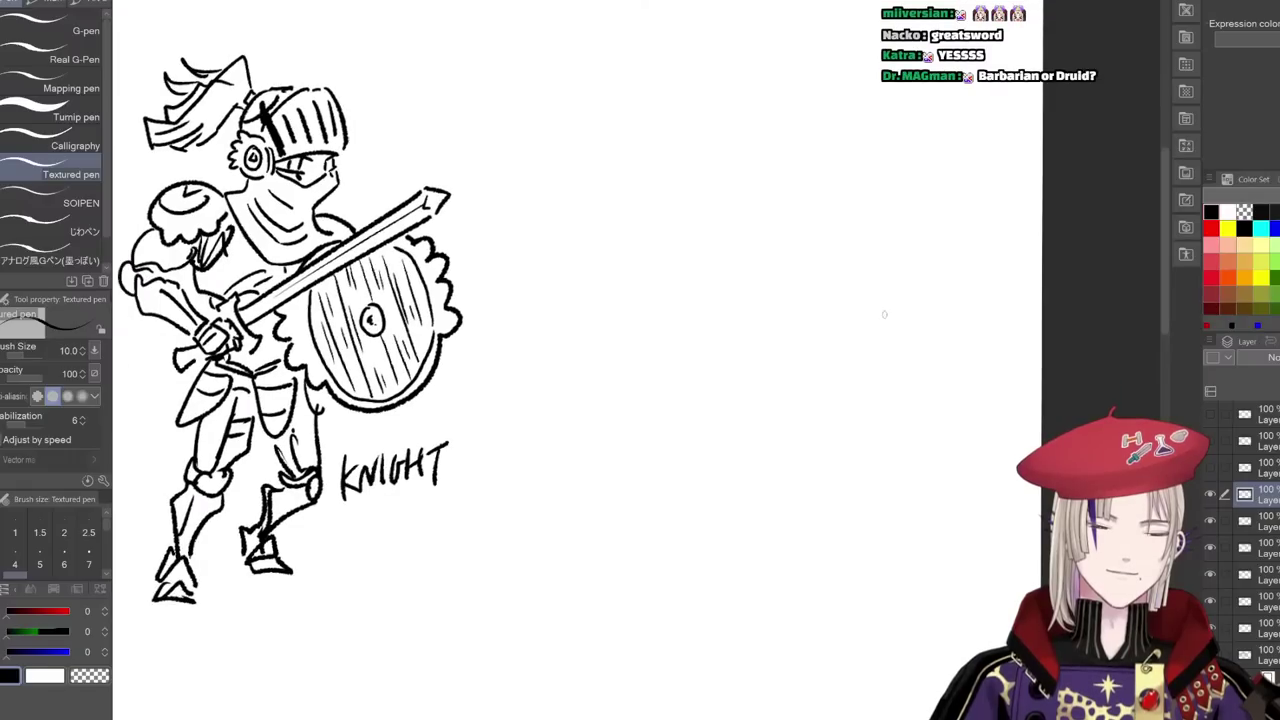
pyautogui.moveTo(851, 329); pyautogui.dragTo(746, 354)
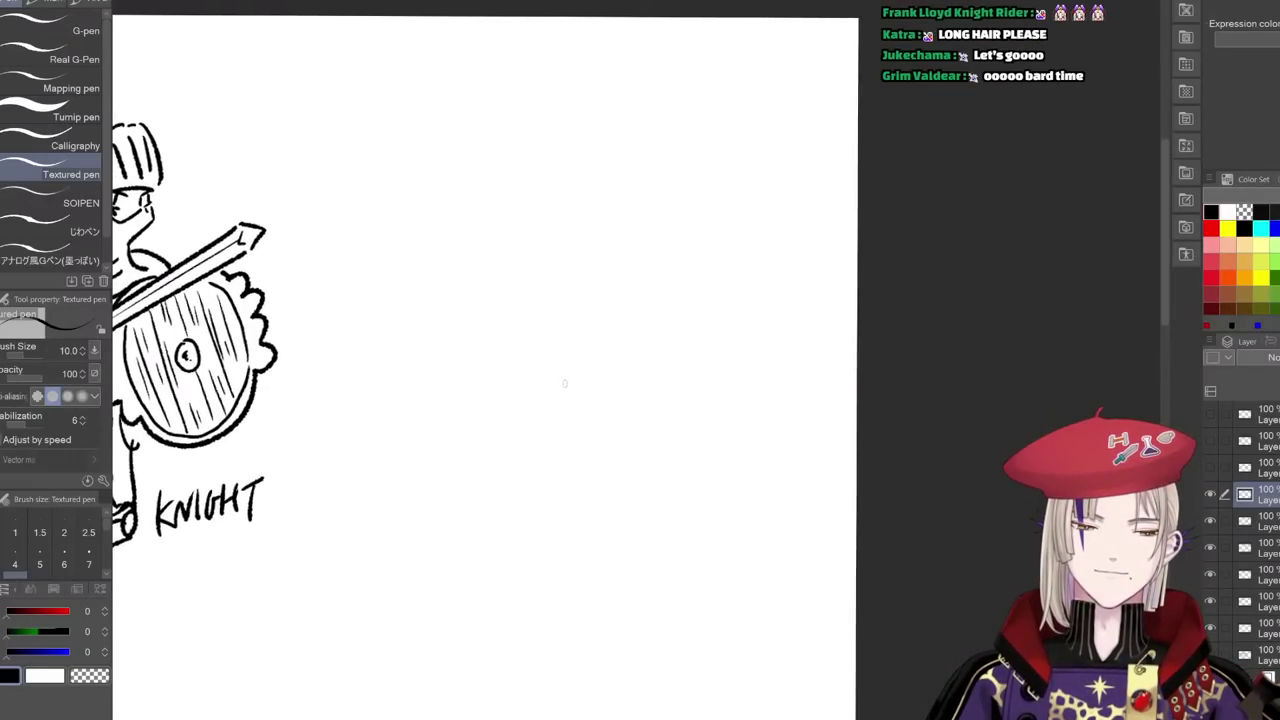
pyautogui.moveTo(572, 426)
pyautogui.mouseDown()
pyautogui.moveTo(714, 400)
pyautogui.moveTo(643, 423)
pyautogui.moveTo(643, 411)
pyautogui.mouseUp()
pyautogui.moveTo(669, 239); pyautogui.dragTo(653, 240)
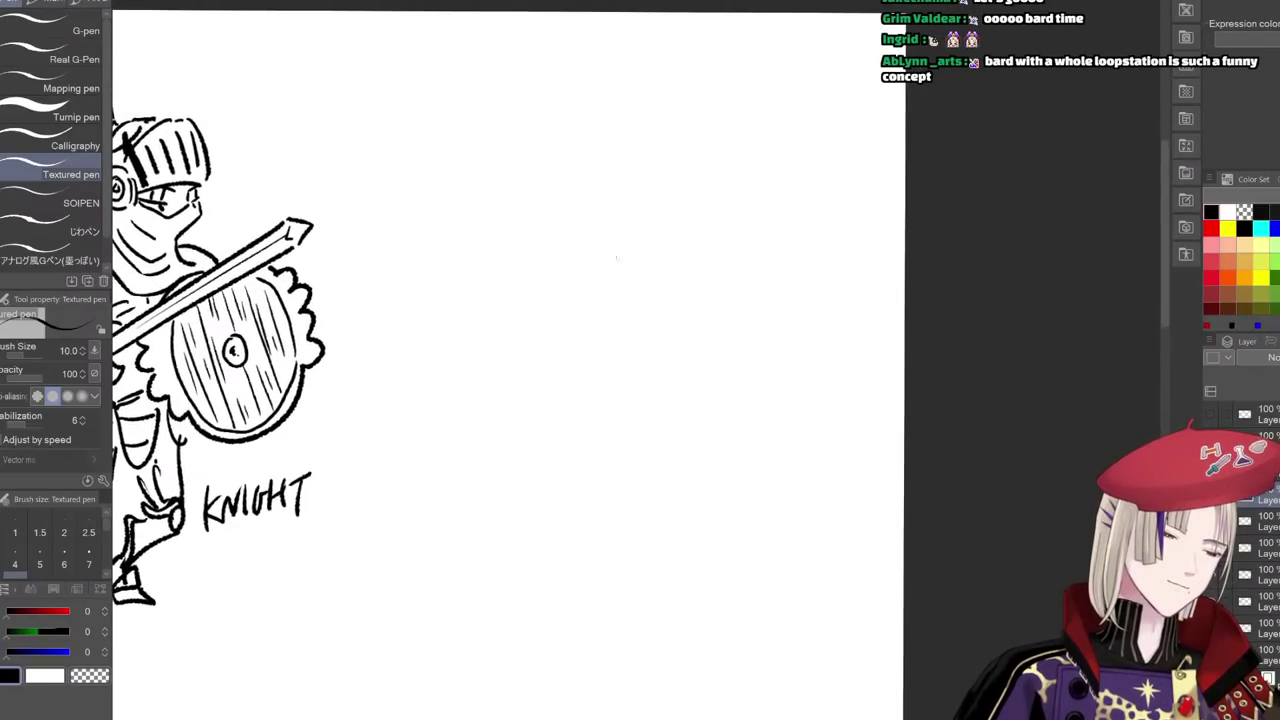
pyautogui.moveTo(587, 186); pyautogui.dragTo(610, 242)
pyautogui.hotkey('ctrl', 'z')
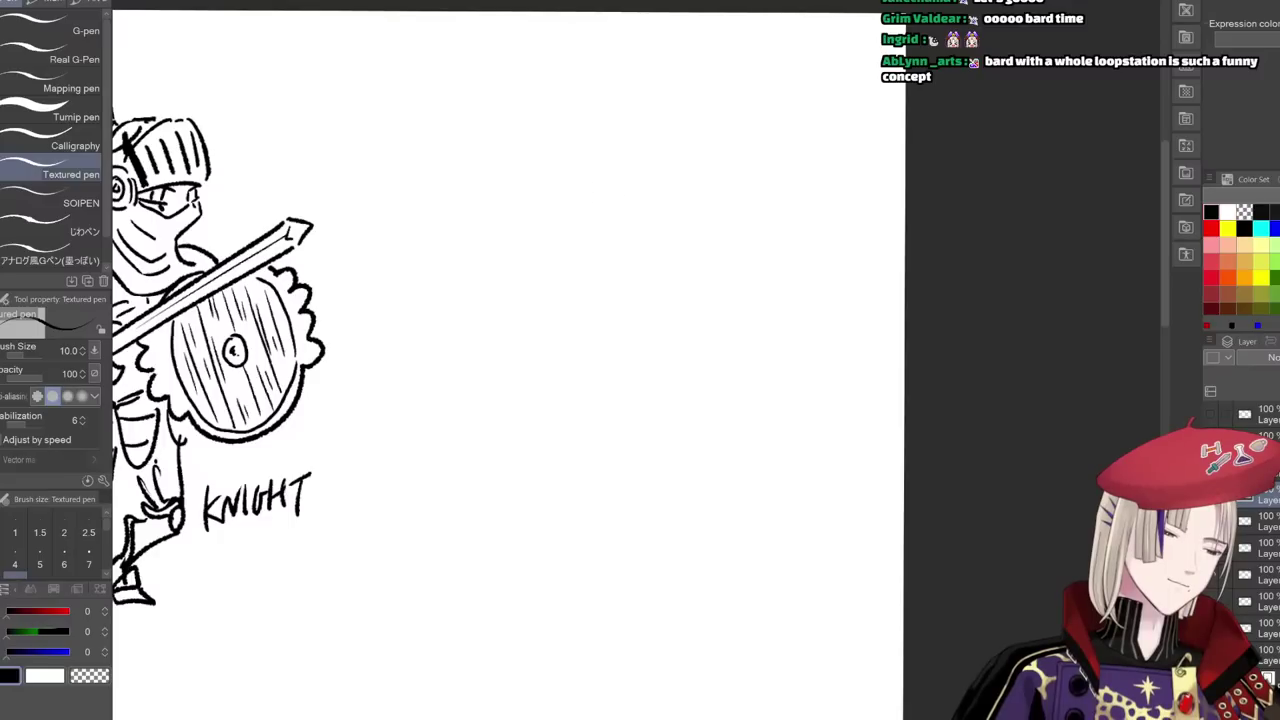
pyautogui.moveTo(595, 178); pyautogui.dragTo(598, 234)
pyautogui.hotkey('ctrl', 'z')
# - Sketch the new character's tilted face right of the knight, with a jawline, closed eyes and a wide-open singing mouth
pyautogui.moveTo(594, 182)
pyautogui.mouseDown()
pyautogui.moveTo(598, 236)
pyautogui.moveTo(651, 204)
pyautogui.mouseUp()
pyautogui.moveTo(612, 201)
pyautogui.mouseDown()
pyautogui.moveTo(613, 223)
pyautogui.moveTo(648, 207)
pyautogui.moveTo(624, 242)
pyautogui.mouseUp()
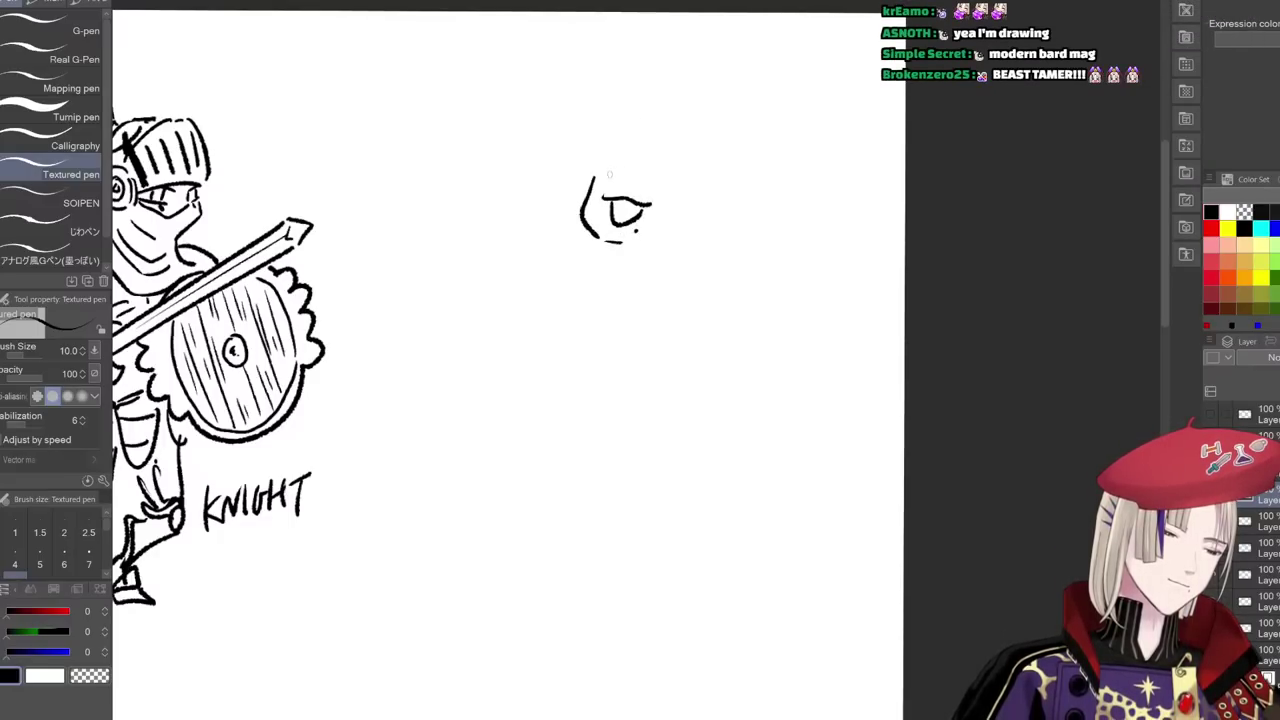
pyautogui.moveTo(603, 181); pyautogui.dragTo(648, 189)
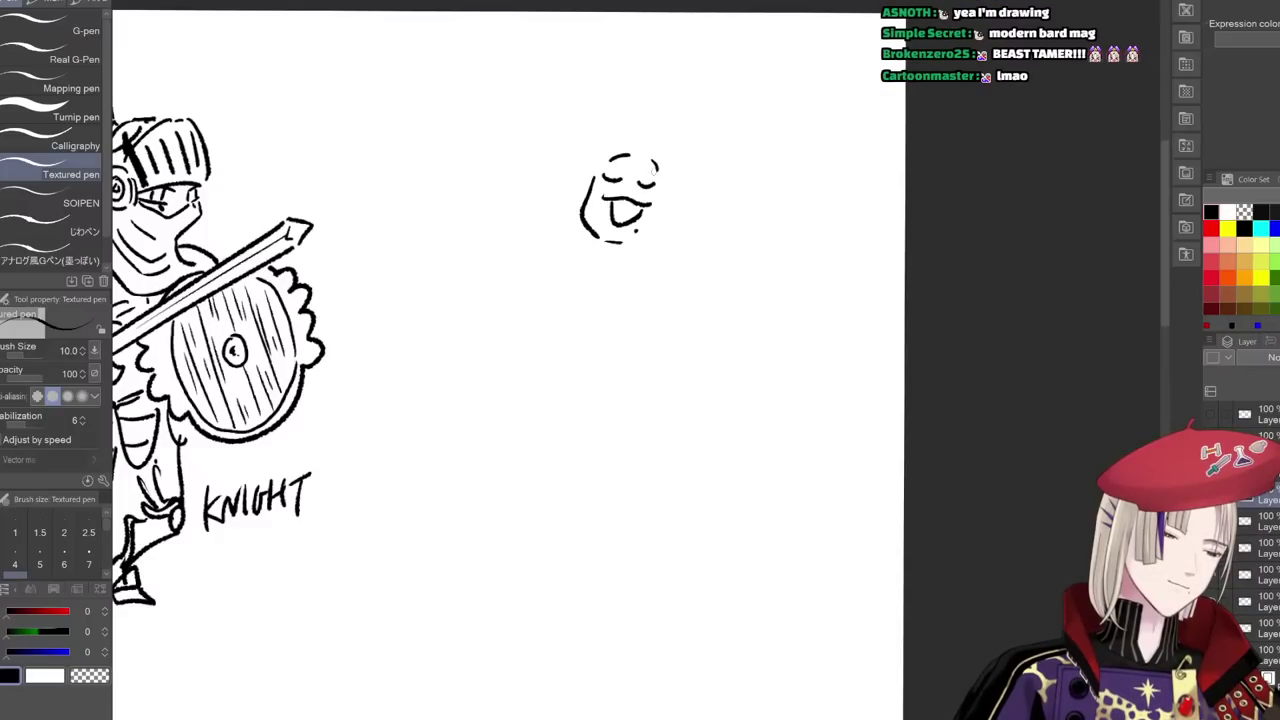
# - Draw a large, puffy hat above the face, with a curved band, a small V notch and a drooping back
pyautogui.moveTo(643, 146)
pyautogui.mouseDown()
pyautogui.moveTo(670, 202)
pyautogui.moveTo(622, 172)
pyautogui.moveTo(620, 131)
pyautogui.moveTo(678, 142)
pyautogui.mouseUp()
pyautogui.moveTo(722, 190)
pyautogui.mouseDown()
pyautogui.moveTo(620, 45)
pyautogui.moveTo(582, 158)
pyautogui.mouseUp()
pyautogui.moveTo(554, 93); pyautogui.dragTo(668, 62)
pyautogui.moveTo(589, 58)
pyautogui.mouseDown()
pyautogui.moveTo(606, 57)
pyautogui.moveTo(662, 126)
pyautogui.mouseUp()
pyautogui.moveTo(670, 74); pyautogui.dragTo(690, 142)
# - Draw wavy hair strands falling from under the hat along both sides of the singing face
pyautogui.moveTo(708, 128)
pyautogui.mouseDown()
pyautogui.moveTo(704, 188)
pyautogui.moveTo(658, 270)
pyautogui.mouseUp()
pyautogui.moveTo(597, 162); pyautogui.dragTo(563, 246)
pyautogui.moveTo(580, 230); pyautogui.dragTo(574, 252)
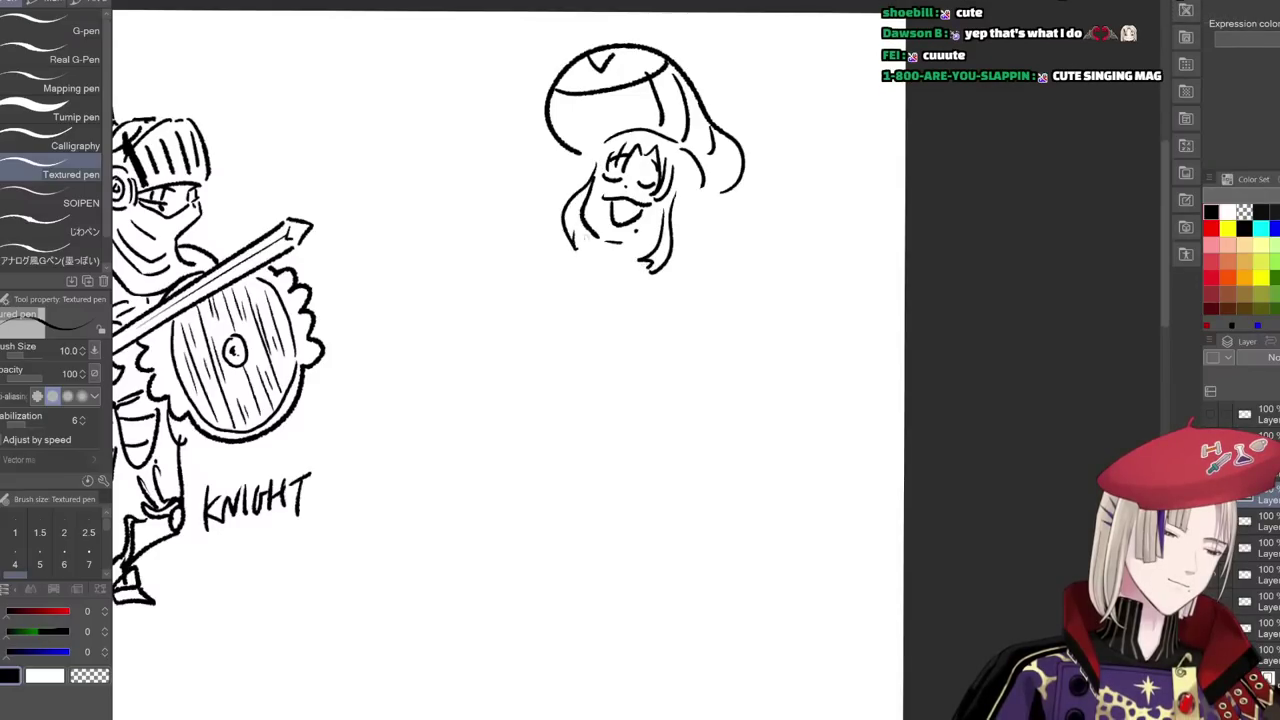
pyautogui.moveTo(704, 178)
pyautogui.mouseDown()
pyautogui.moveTo(686, 226)
pyautogui.moveTo(706, 244)
pyautogui.mouseUp()
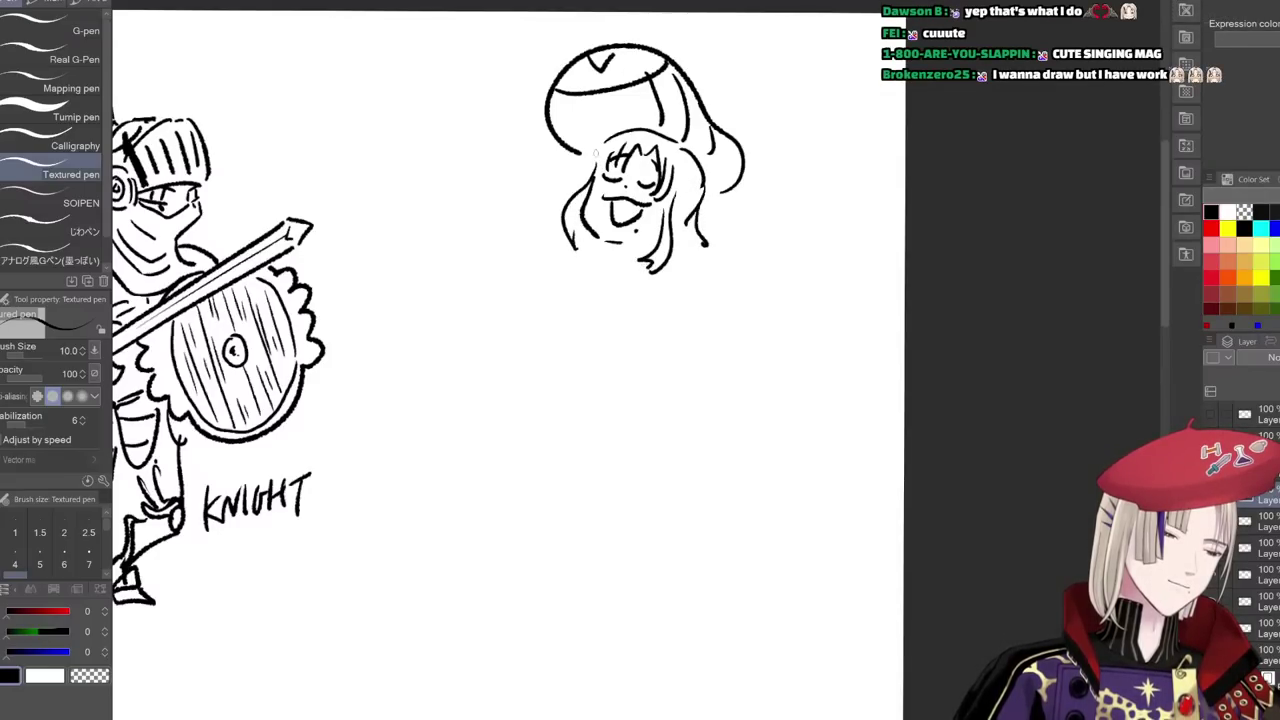
pyautogui.moveTo(606, 140); pyautogui.dragTo(591, 182)
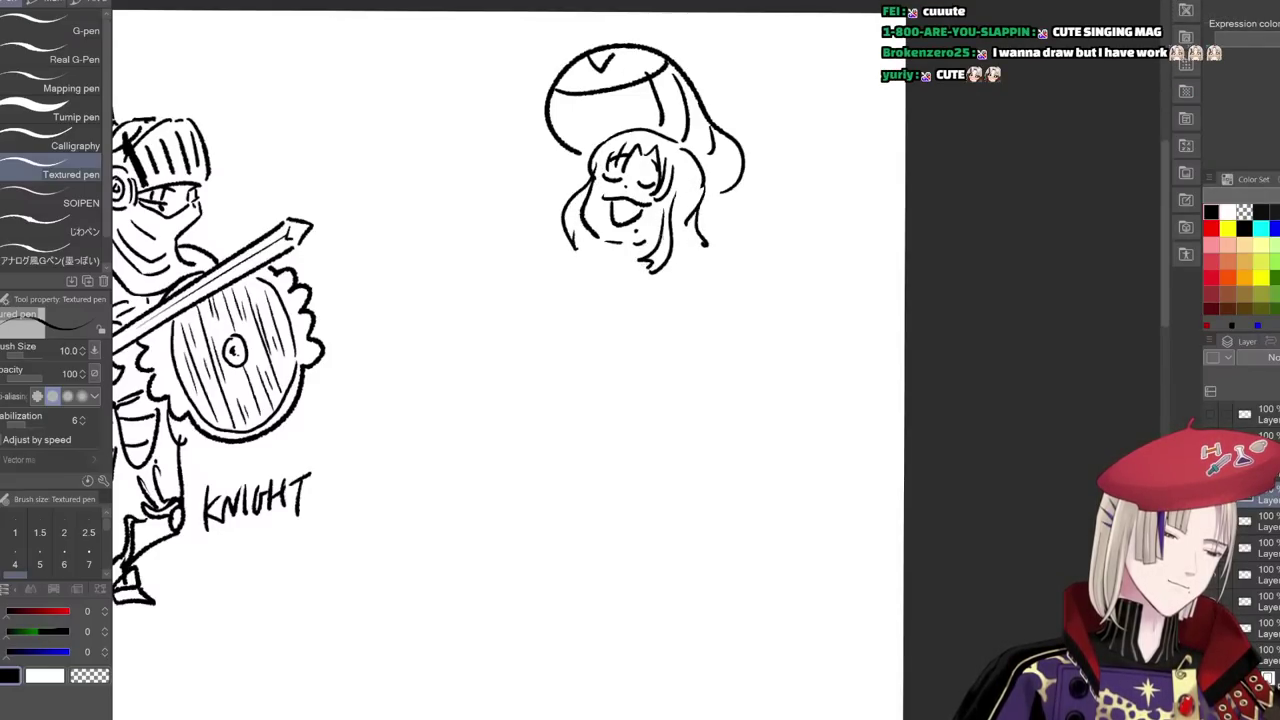
# - Draw a ruffled collar with short vertical folds beneath the character's chin
pyautogui.moveTo(657, 232)
pyautogui.mouseDown()
pyautogui.moveTo(583, 240)
pyautogui.moveTo(598, 278)
pyautogui.mouseUp()
pyautogui.moveTo(616, 251); pyautogui.dragTo(612, 276)
pyautogui.moveTo(628, 254); pyautogui.dragTo(628, 280)
pyautogui.moveTo(626, 280); pyautogui.dragTo(650, 272)
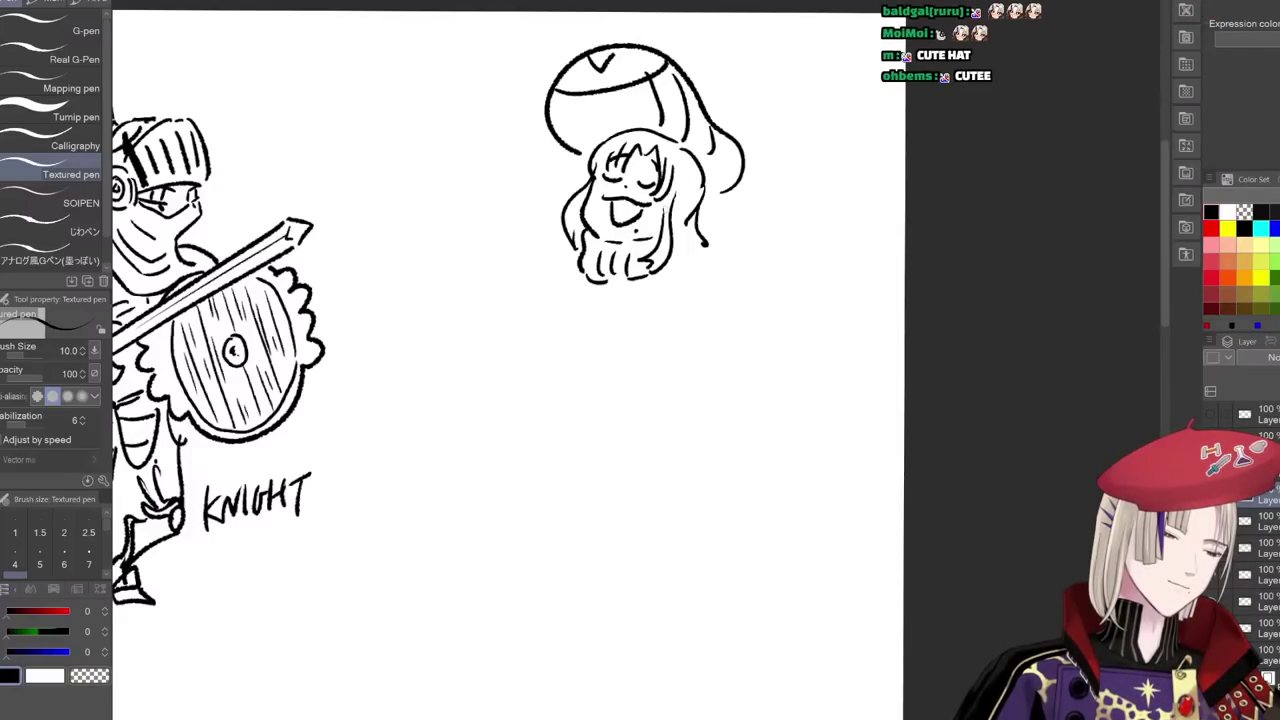
# - Add the ear, a darker fringe strand over the forehead and a wavy lock of hair flowing out behind the neck
pyautogui.moveTo(688, 192); pyautogui.dragTo(674, 222)
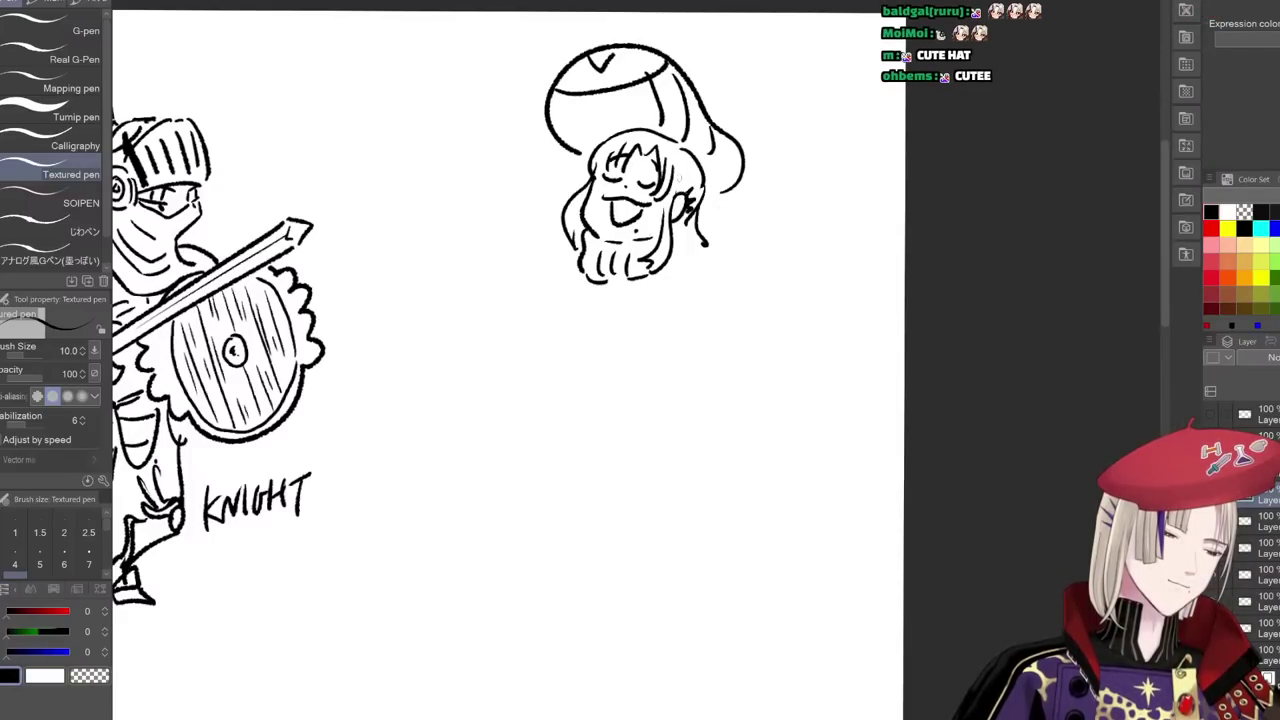
pyautogui.moveTo(615, 158); pyautogui.dragTo(609, 194)
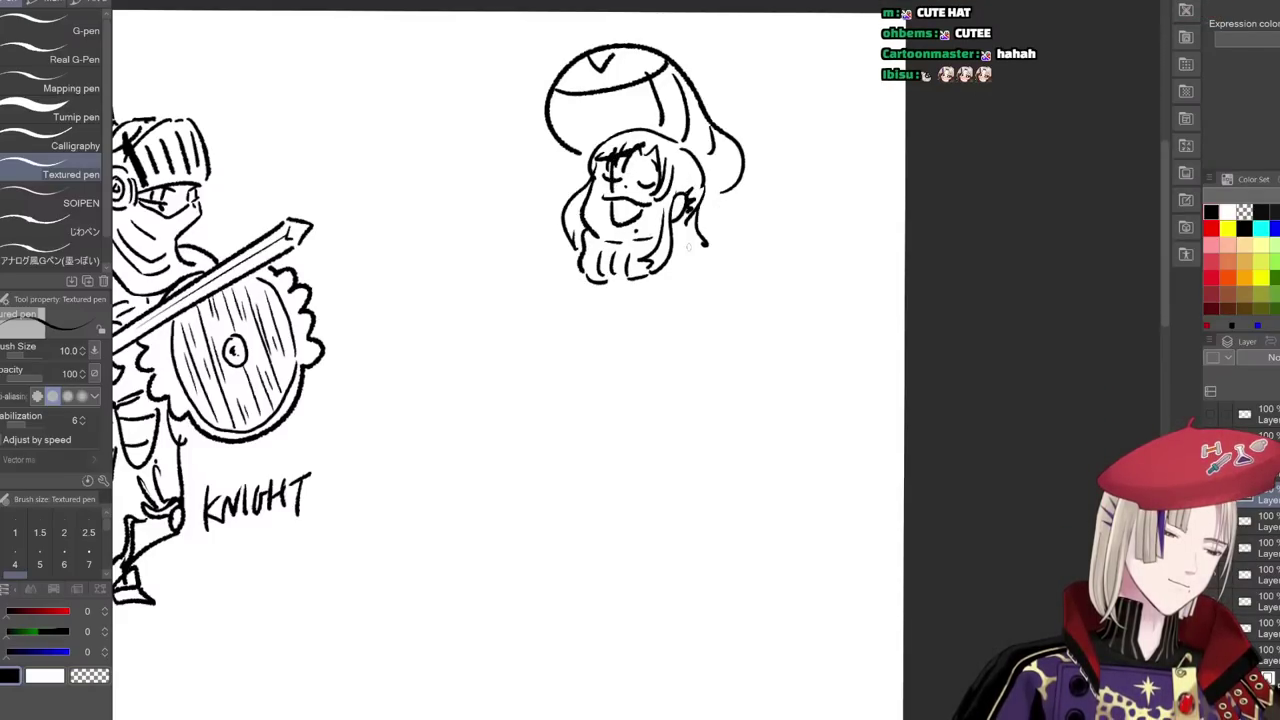
pyautogui.moveTo(702, 230)
pyautogui.mouseDown()
pyautogui.moveTo(748, 266)
pyautogui.moveTo(732, 282)
pyautogui.mouseUp()
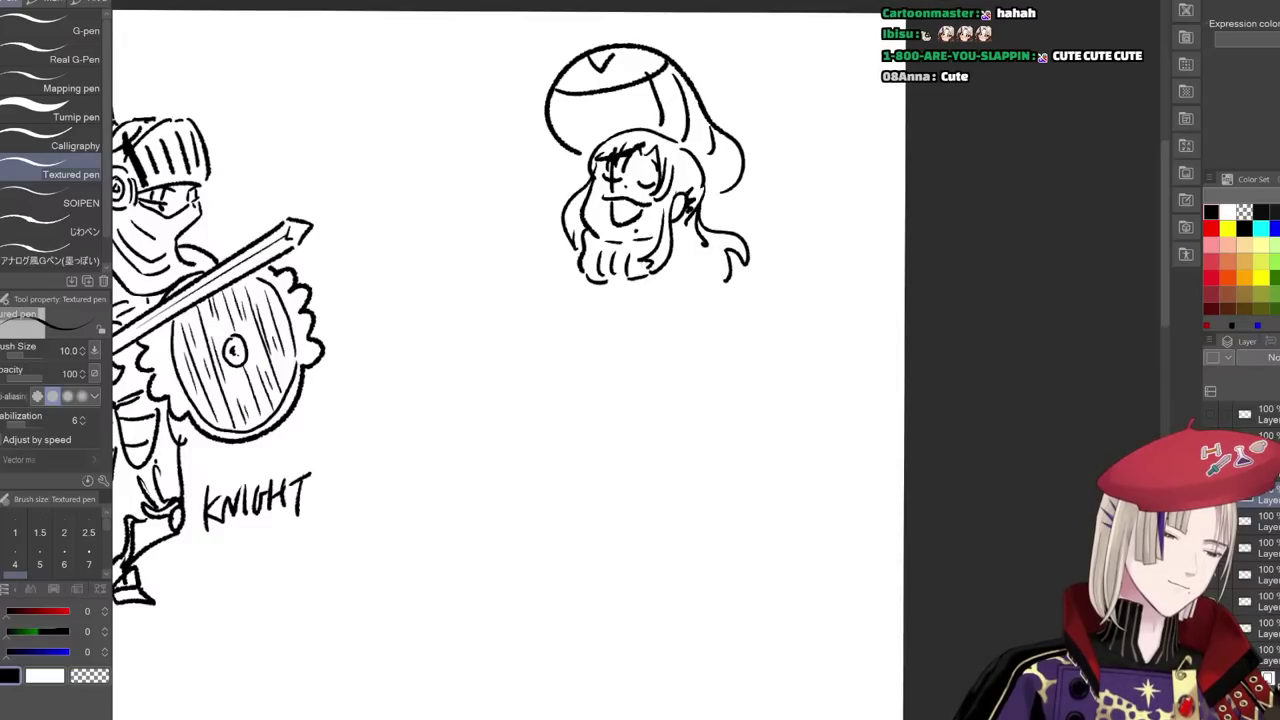
# - Sketch the bard's two hands below the beard, one a small fist and the other with spread strumming fingers
pyautogui.moveTo(668, 310); pyautogui.dragTo(692, 318)
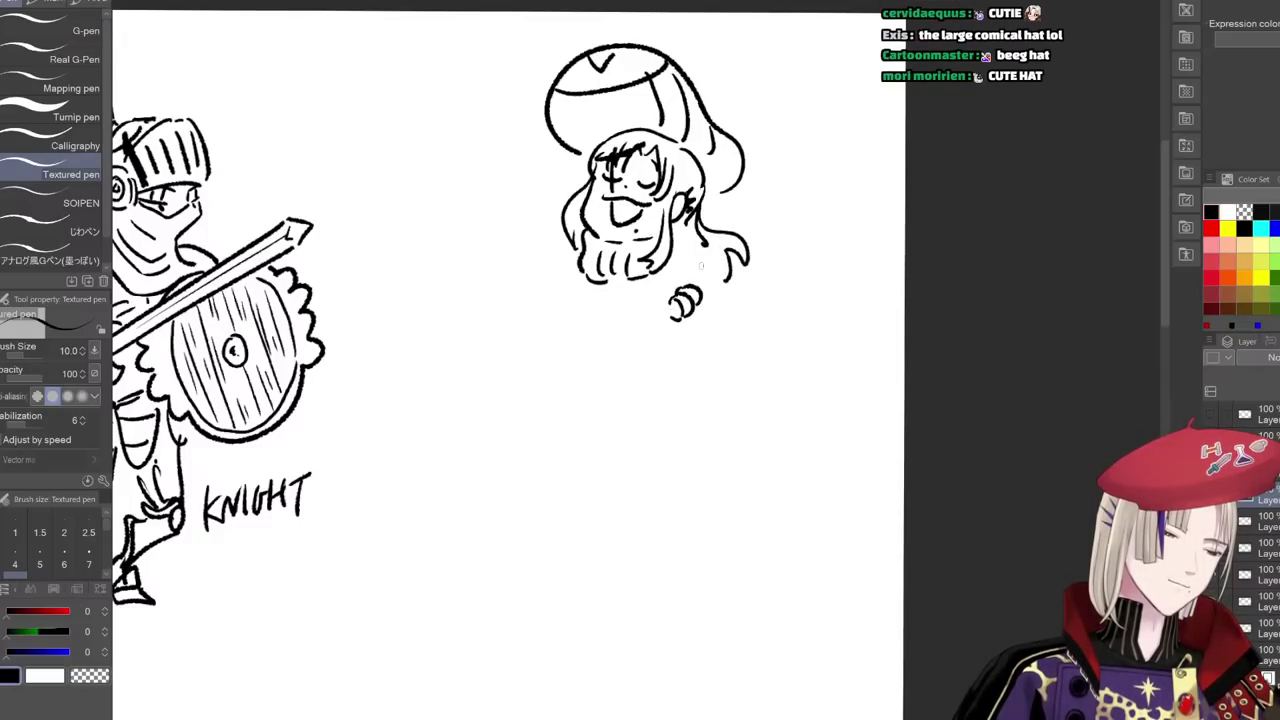
pyautogui.moveTo(612, 302)
pyautogui.mouseDown()
pyautogui.moveTo(623, 320)
pyautogui.moveTo(606, 352)
pyautogui.moveTo(587, 330)
pyautogui.mouseUp()
pyautogui.hotkey('ctrl', 'z')
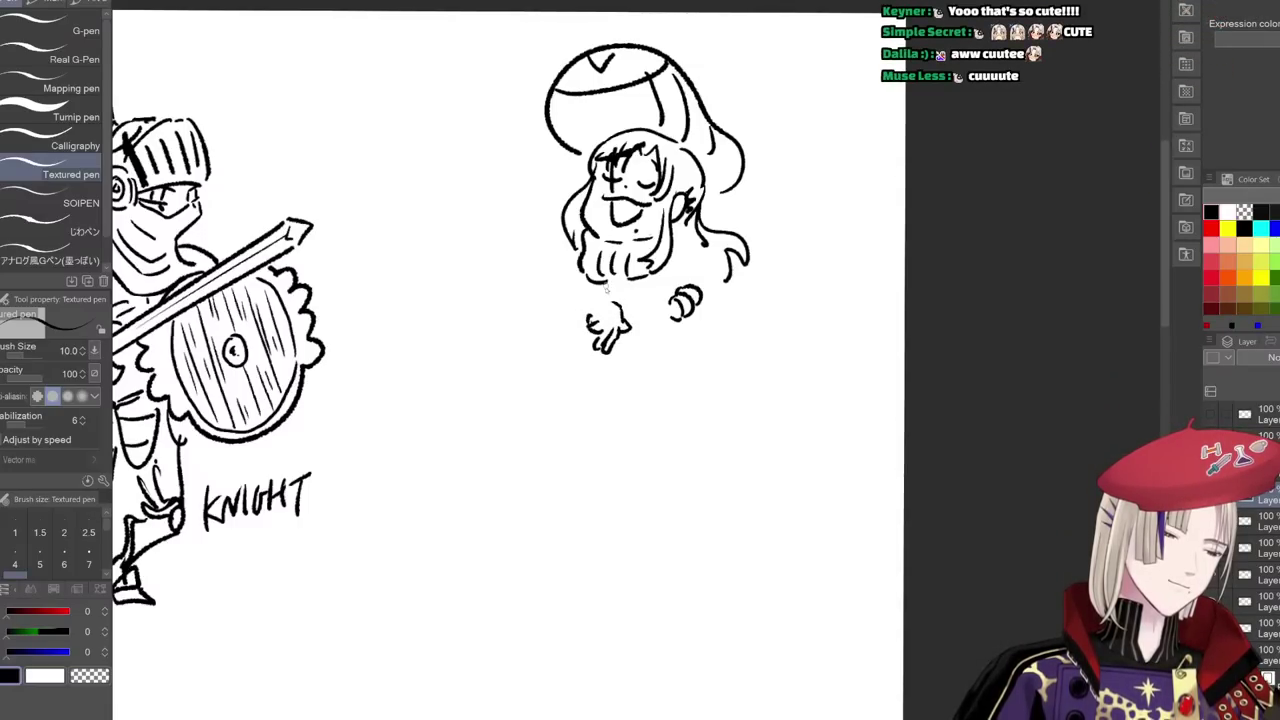
pyautogui.hotkey('ctrl', 'z')
pyautogui.hotkey('ctrl', 'z')
pyautogui.moveTo(602, 327); pyautogui.dragTo(584, 327)
pyautogui.moveTo(583, 314); pyautogui.dragTo(589, 322)
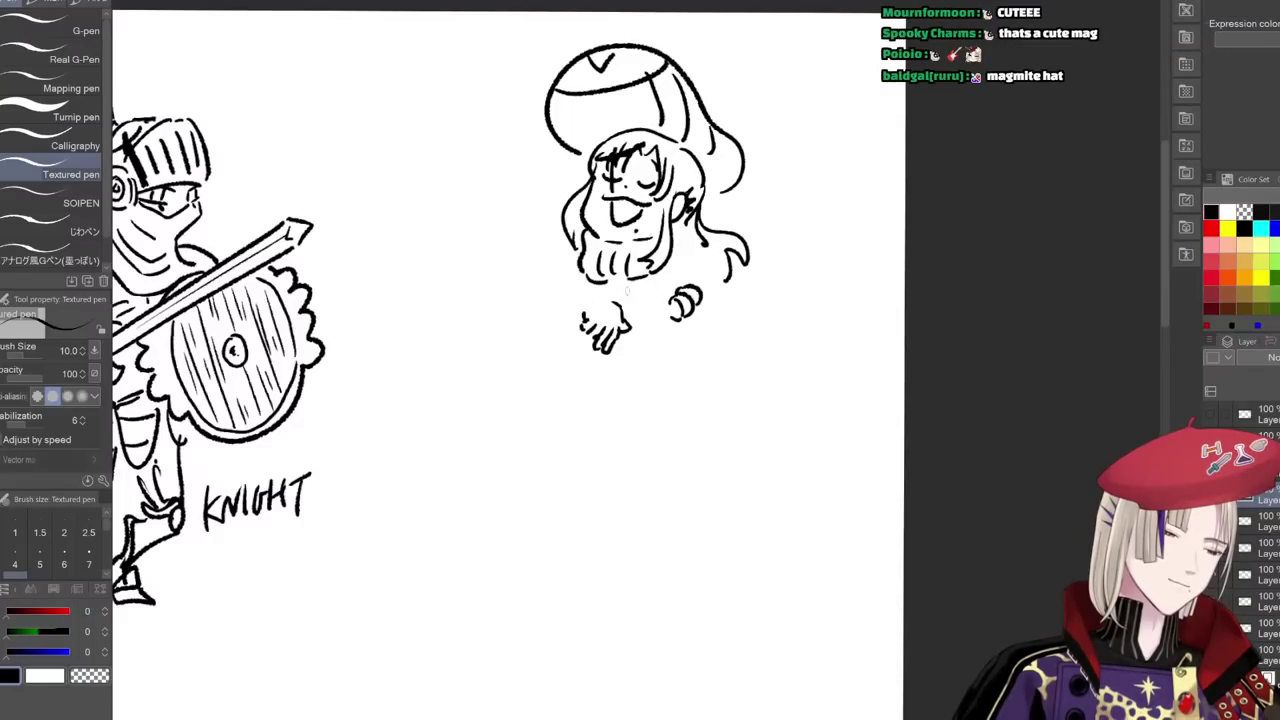
# - Draw the bard's cuff and puffy sleeves, joining the strumming hand and the fist to the shoulders
pyautogui.moveTo(585, 306)
pyautogui.mouseDown()
pyautogui.moveTo(612, 303)
pyautogui.moveTo(563, 291)
pyautogui.mouseUp()
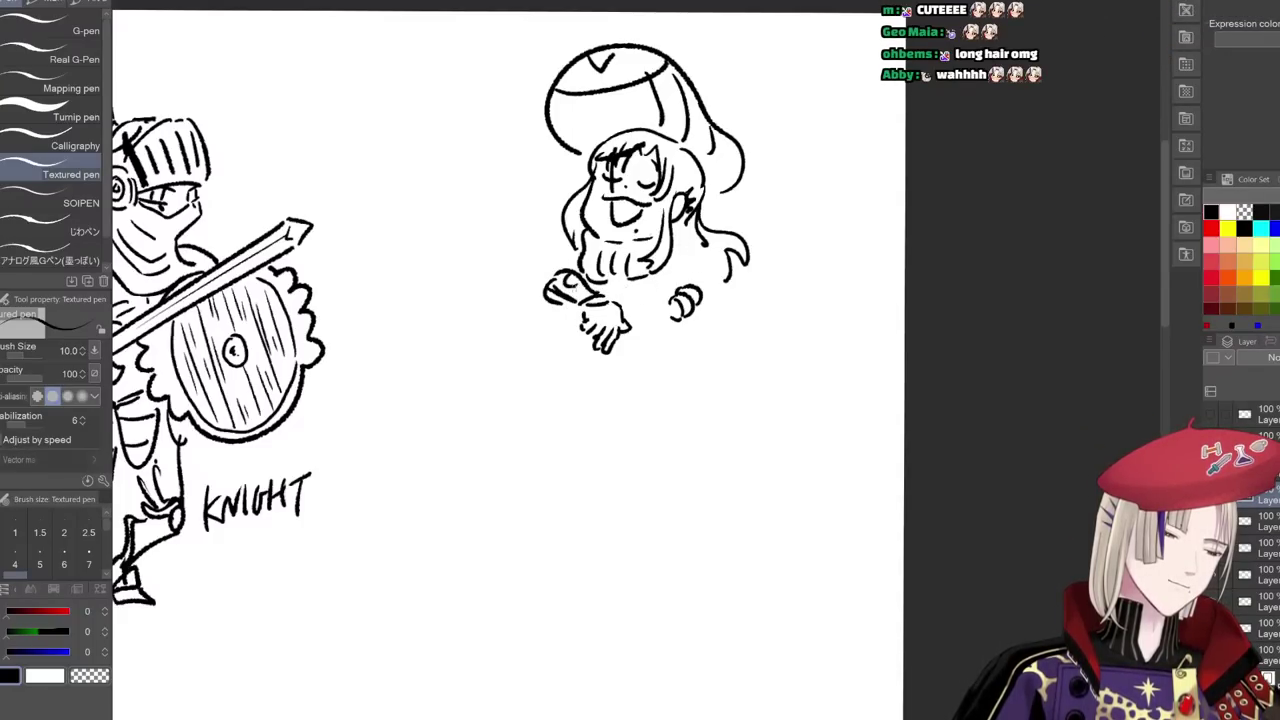
pyautogui.moveTo(573, 248); pyautogui.dragTo(546, 277)
pyautogui.moveTo(580, 226); pyautogui.dragTo(532, 284)
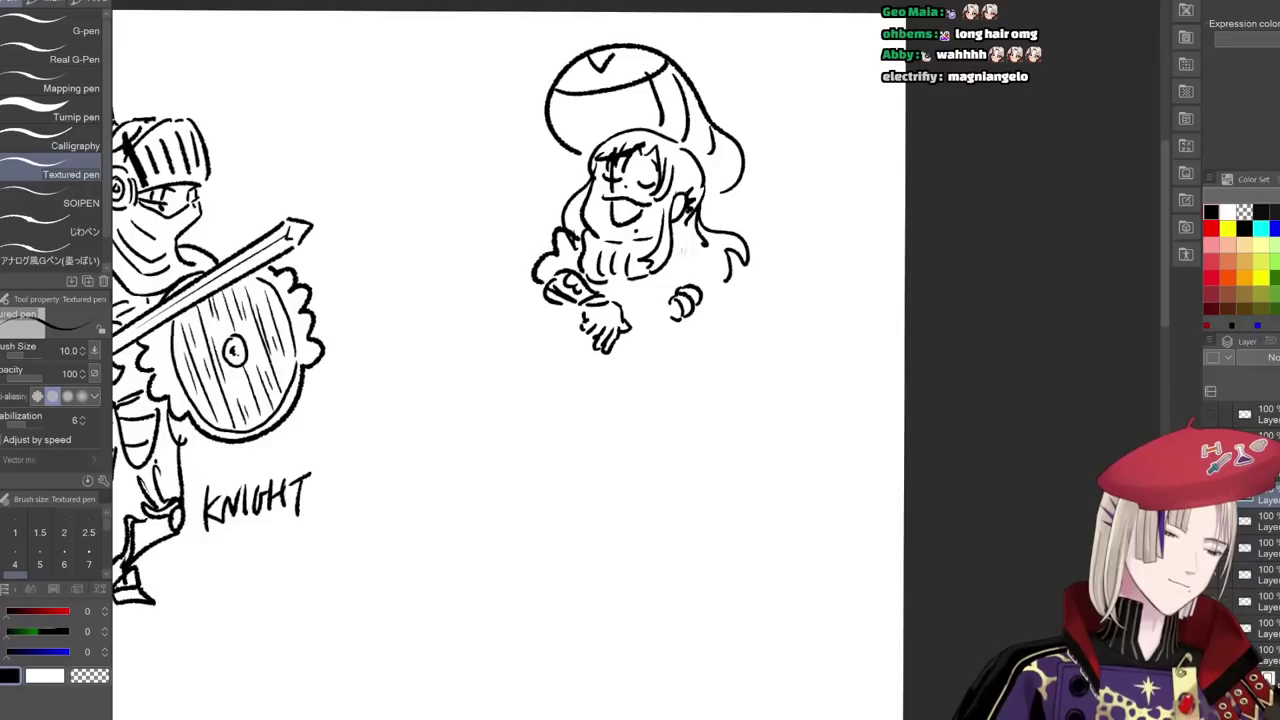
pyautogui.moveTo(676, 240); pyautogui.dragTo(703, 288)
# - Draw the lute under the hands with a round body, strings and bridge, a diagonal neck and a pegged headstock
pyautogui.moveTo(578, 306)
pyautogui.mouseDown()
pyautogui.moveTo(615, 378)
pyautogui.moveTo(625, 302)
pyautogui.moveTo(678, 288)
pyautogui.moveTo(716, 256)
pyautogui.mouseUp()
pyautogui.moveTo(708, 260); pyautogui.dragTo(720, 275)
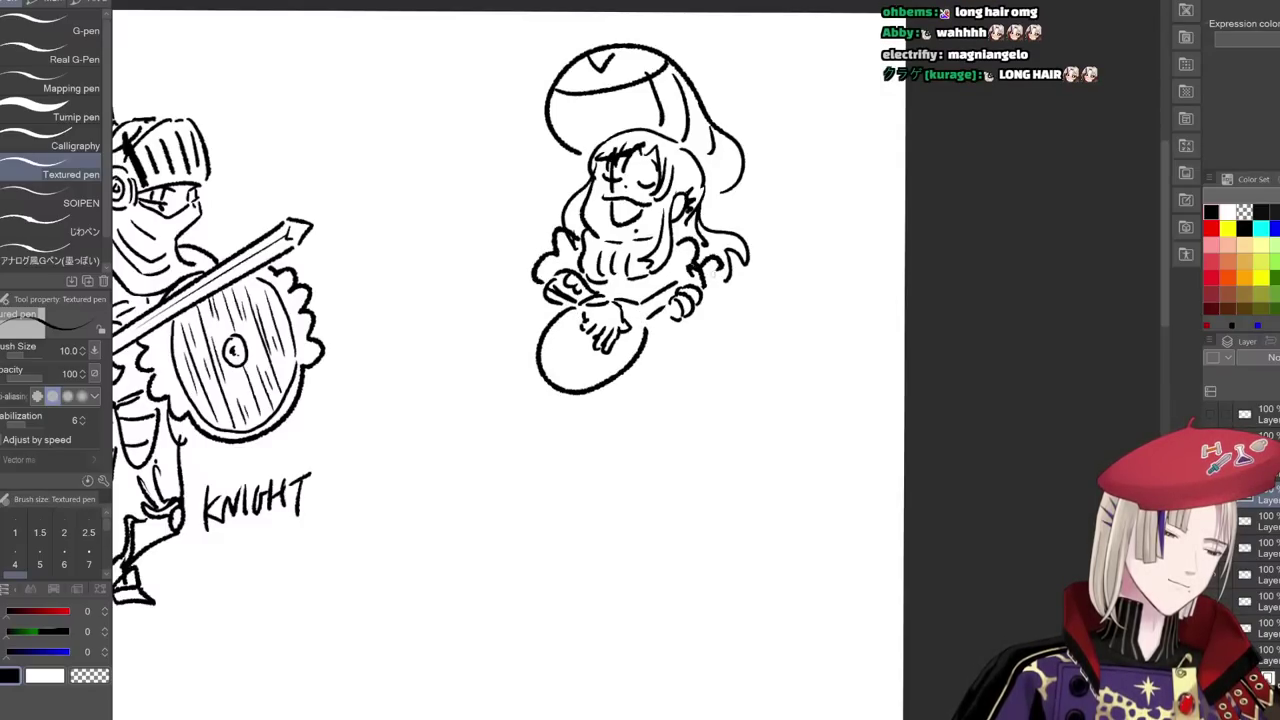
pyautogui.moveTo(636, 313); pyautogui.dragTo(676, 290)
pyautogui.moveTo(578, 332)
pyautogui.mouseDown()
pyautogui.moveTo(608, 353)
pyautogui.moveTo(594, 334)
pyautogui.moveTo(602, 361)
pyautogui.moveTo(614, 350)
pyautogui.mouseUp()
pyautogui.hotkey('ctrl', 'z')
pyautogui.hotkey('ctrl', 'z')
pyautogui.moveTo(557, 356); pyautogui.dragTo(592, 346)
pyautogui.moveTo(572, 367)
pyautogui.mouseDown()
pyautogui.moveTo(587, 358)
pyautogui.moveTo(582, 370)
pyautogui.mouseUp()
pyautogui.moveTo(566, 354); pyautogui.dragTo(577, 373)
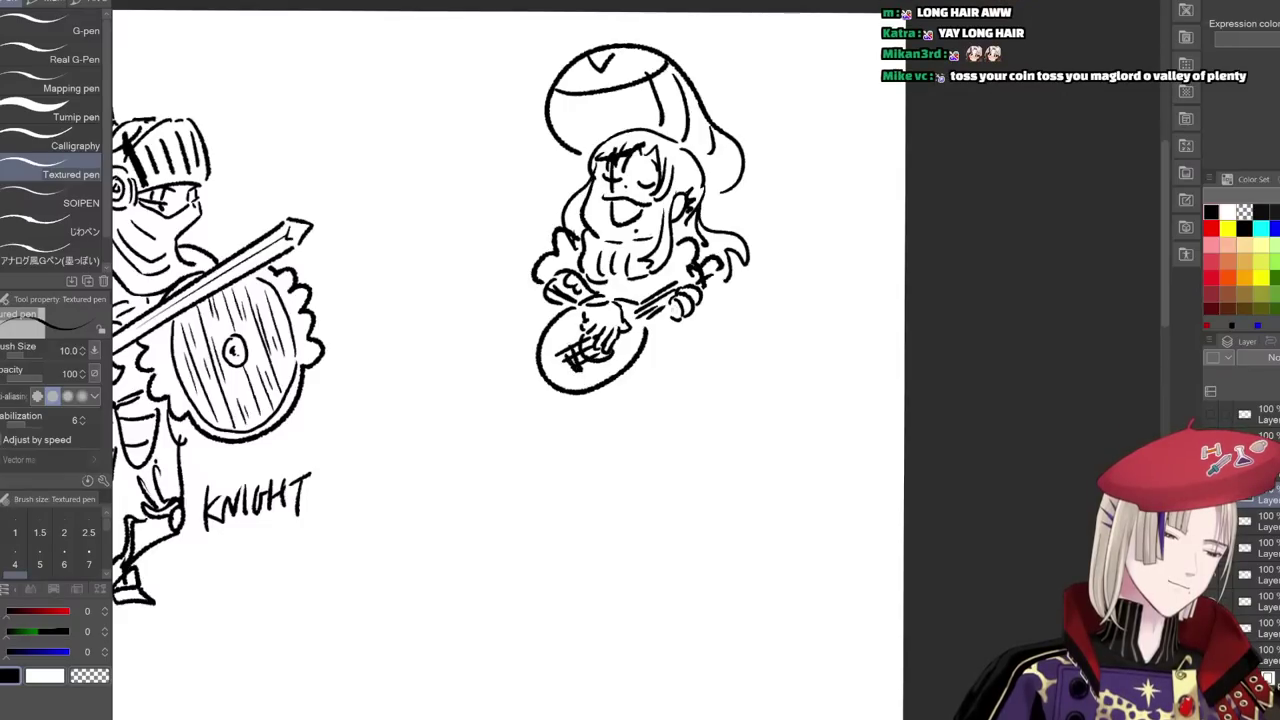
pyautogui.moveTo(687, 276); pyautogui.dragTo(702, 286)
pyautogui.moveTo(699, 278); pyautogui.dragTo(718, 282)
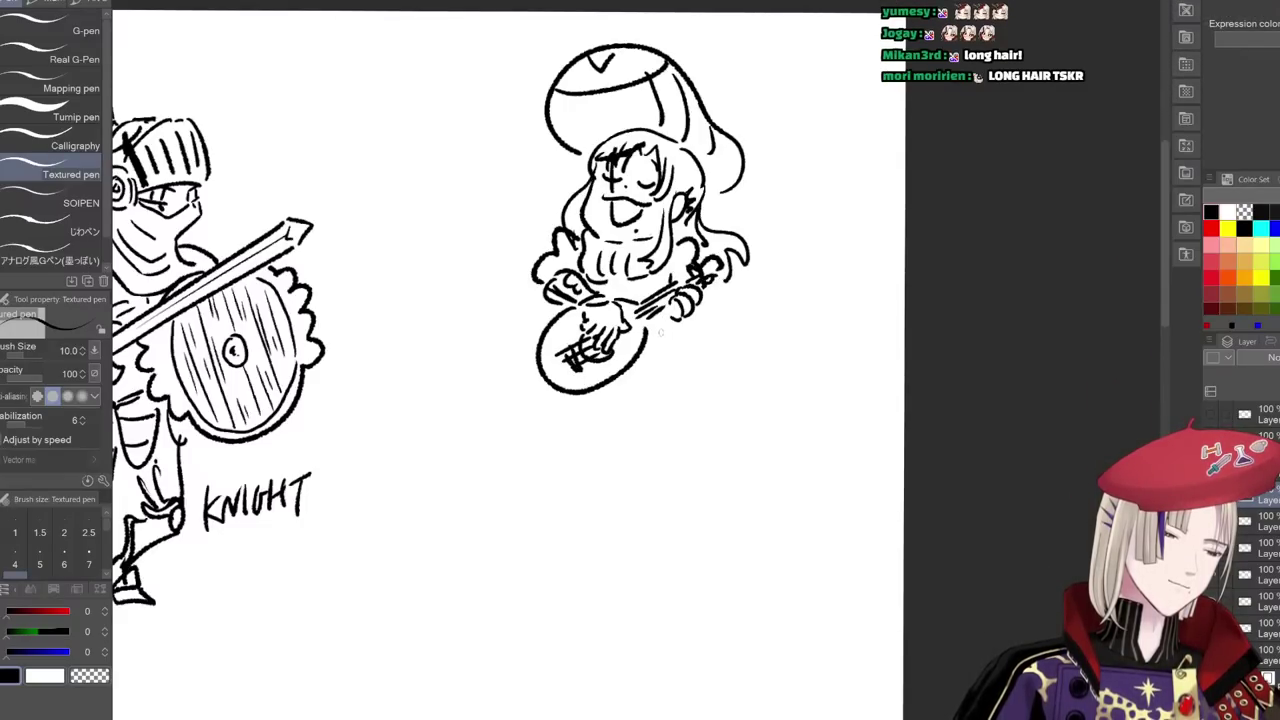
# - Draw the bard's long flowing coat tail and the small legs beneath the lute
pyautogui.moveTo(684, 354); pyautogui.dragTo(709, 420)
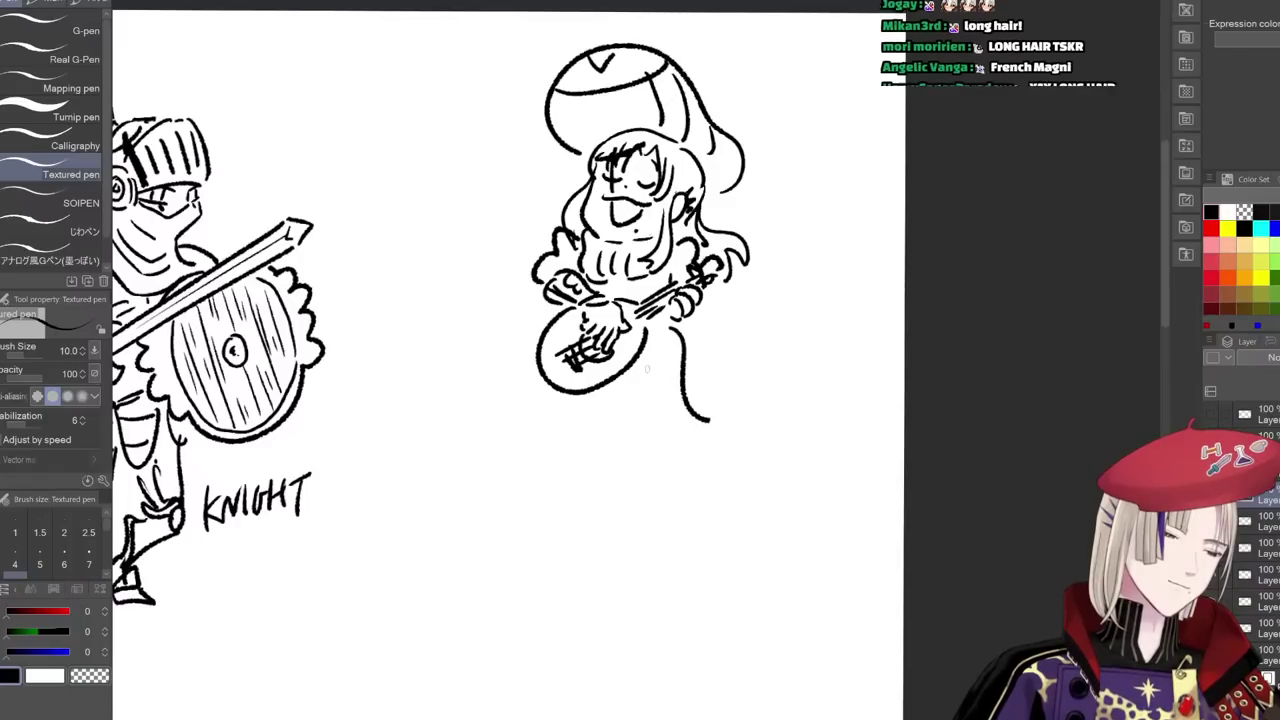
pyautogui.moveTo(643, 367)
pyautogui.mouseDown()
pyautogui.moveTo(669, 445)
pyautogui.moveTo(695, 428)
pyautogui.mouseUp()
pyautogui.moveTo(650, 350)
pyautogui.mouseDown()
pyautogui.moveTo(658, 418)
pyautogui.moveTo(677, 406)
pyautogui.mouseUp()
pyautogui.moveTo(654, 418)
pyautogui.mouseDown()
pyautogui.moveTo(662, 434)
pyautogui.moveTo(686, 424)
pyautogui.mouseUp()
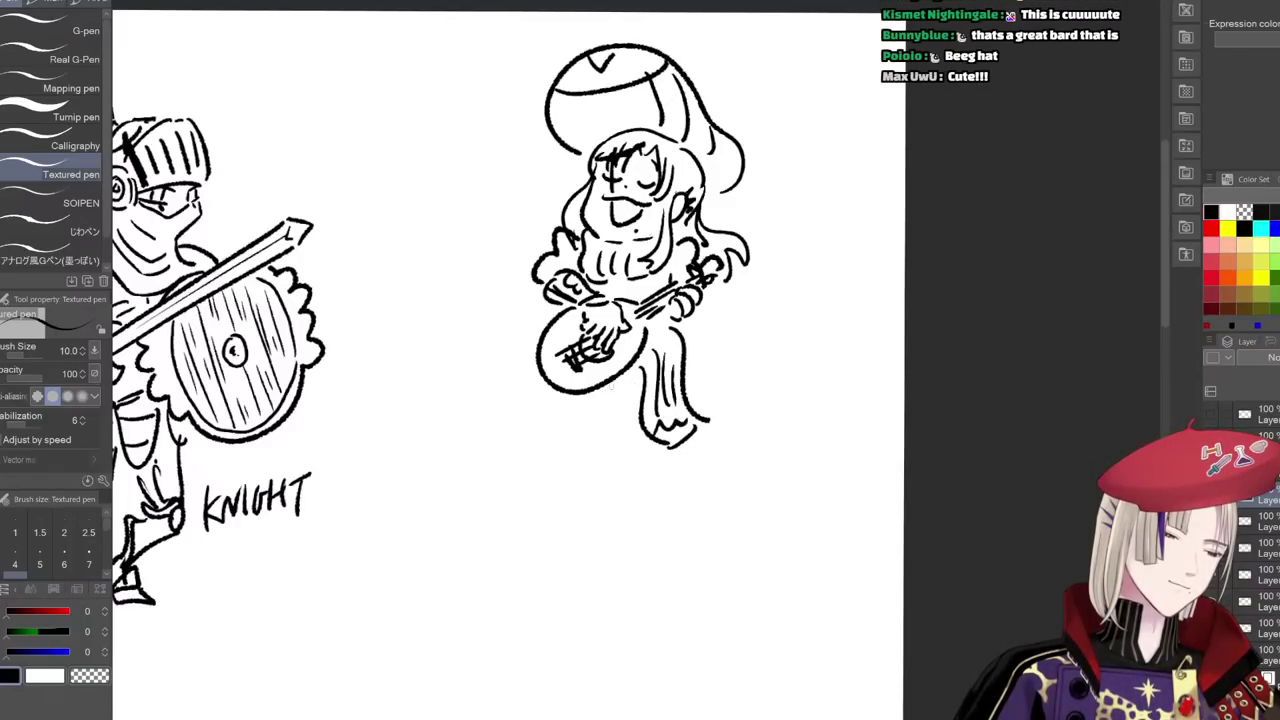
pyautogui.moveTo(612, 405)
pyautogui.mouseDown()
pyautogui.moveTo(638, 396)
pyautogui.moveTo(594, 408)
pyautogui.moveTo(597, 429)
pyautogui.mouseUp()
pyautogui.moveTo(606, 413); pyautogui.dragTo(602, 443)
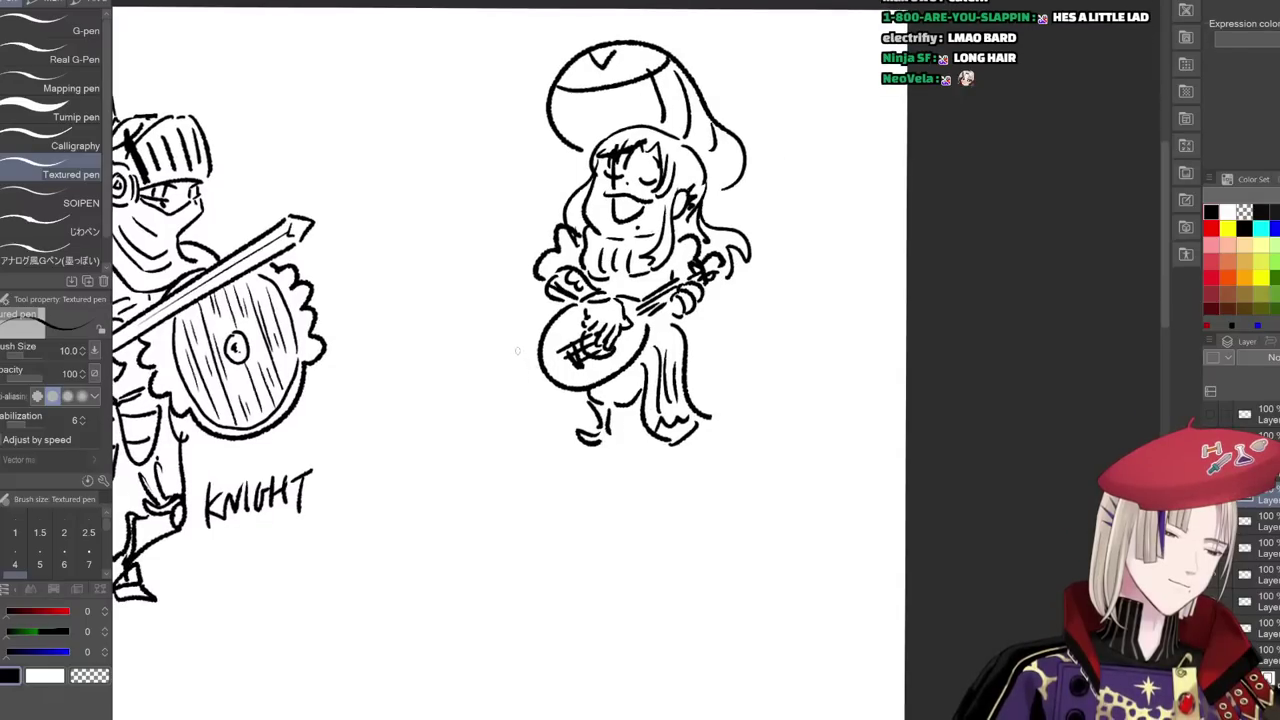
# - Draw a penny-farthing's large spoked front wheel in front of the bard and a small rear wheel behind it
pyautogui.moveTo(520, 338)
pyautogui.mouseDown()
pyautogui.moveTo(393, 407)
pyautogui.moveTo(535, 378)
pyautogui.mouseUp()
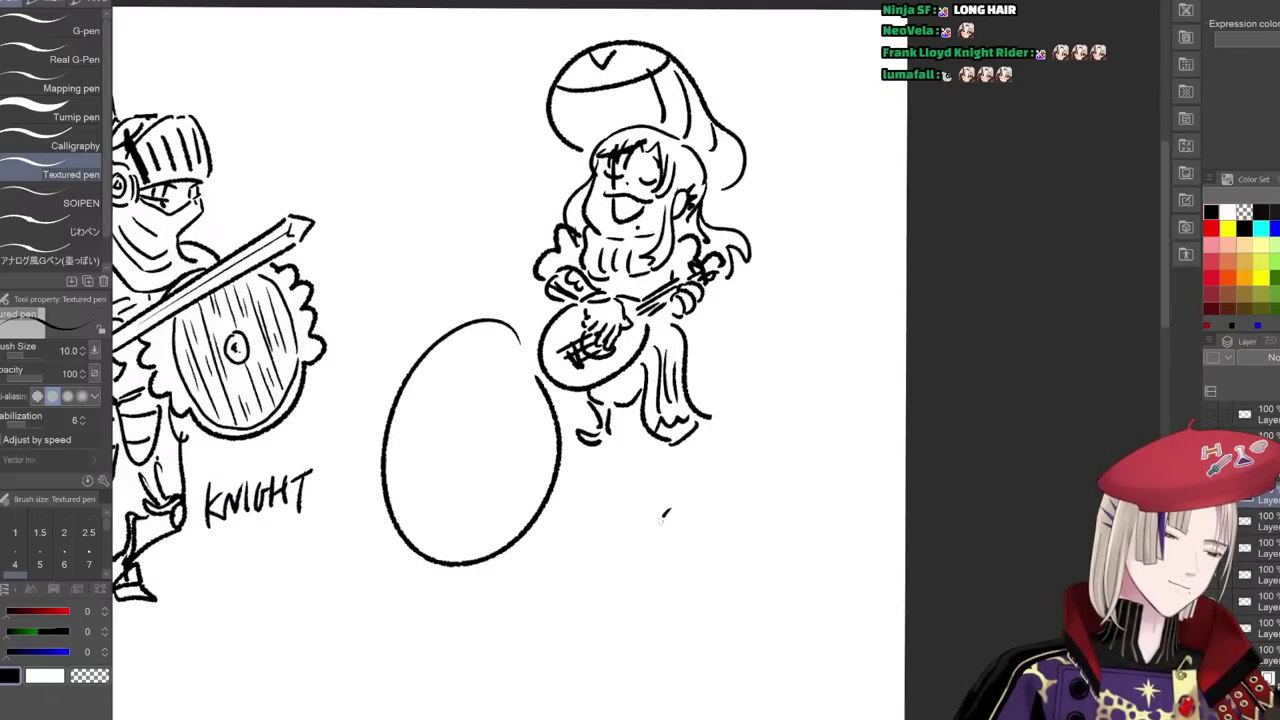
pyautogui.moveTo(682, 510); pyautogui.dragTo(678, 512)
pyautogui.moveTo(498, 460); pyautogui.dragTo(494, 480)
pyautogui.moveTo(500, 345); pyautogui.dragTo(494, 468)
pyautogui.moveTo(450, 368); pyautogui.dragTo(494, 470)
pyautogui.moveTo(424, 426); pyautogui.dragTo(492, 472)
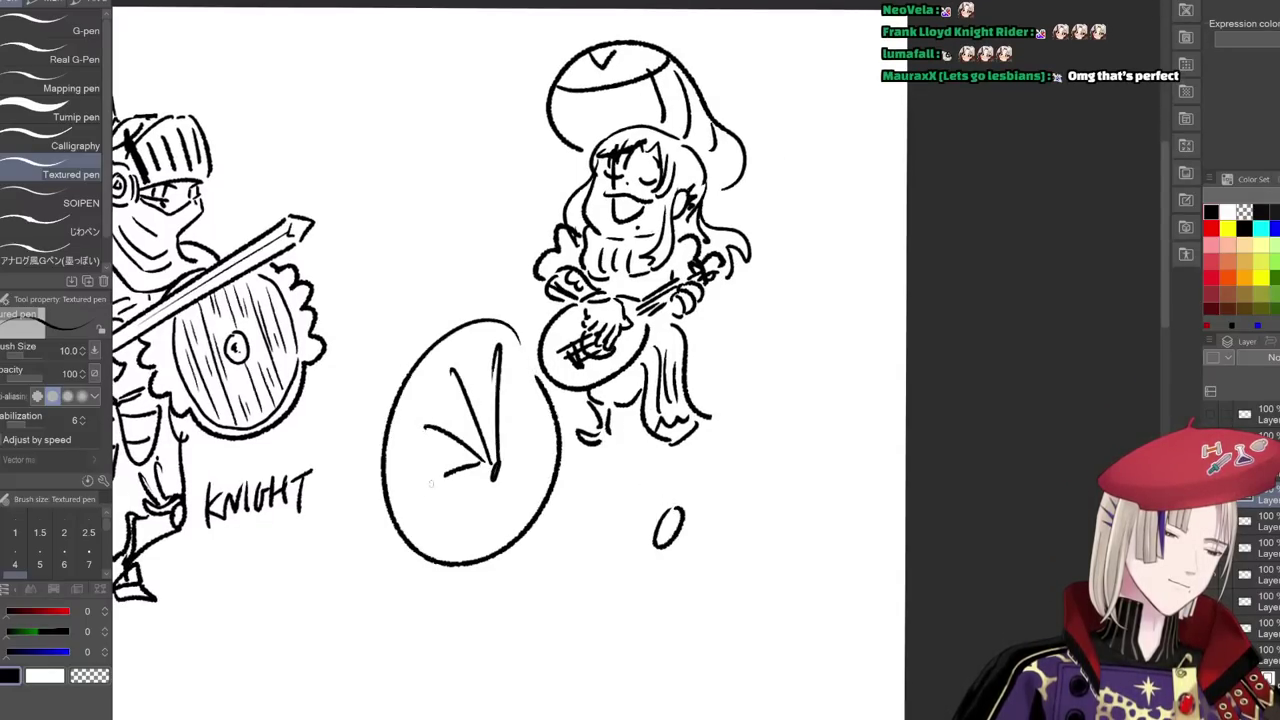
pyautogui.moveTo(416, 496); pyautogui.dragTo(490, 474)
pyautogui.moveTo(490, 476); pyautogui.dragTo(442, 532)
pyautogui.moveTo(494, 480); pyautogui.dragTo(504, 520)
pyautogui.moveTo(520, 382); pyautogui.dragTo(500, 470)
# - Complete the cycle with a frame linking the wheels, a second small rear wheel and a tall stem with handlebars
pyautogui.moveTo(580, 455)
pyautogui.mouseDown()
pyautogui.moveTo(606, 446)
pyautogui.moveTo(597, 422)
pyautogui.mouseUp()
pyautogui.moveTo(549, 403); pyautogui.dragTo(536, 436)
pyautogui.moveTo(512, 466)
pyautogui.mouseDown()
pyautogui.moveTo(565, 438)
pyautogui.moveTo(652, 516)
pyautogui.mouseUp()
pyautogui.moveTo(614, 442); pyautogui.dragTo(666, 530)
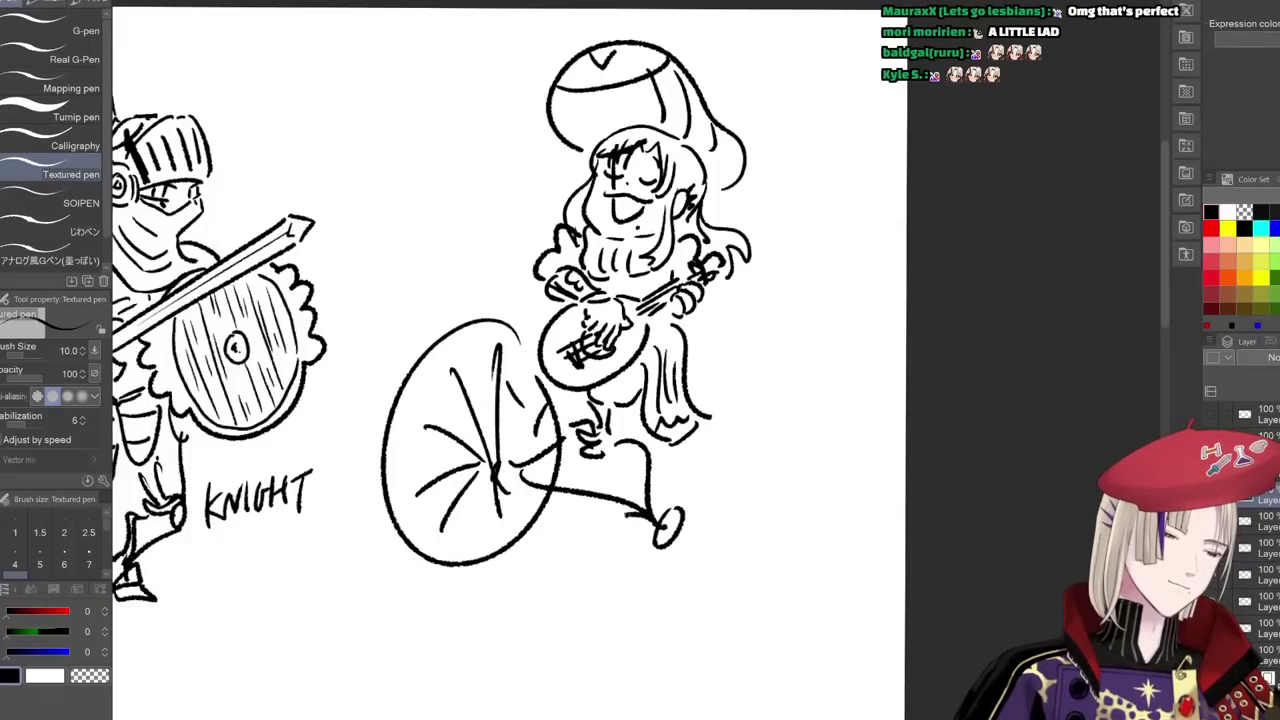
pyautogui.moveTo(628, 490); pyautogui.dragTo(630, 520)
pyautogui.moveTo(488, 318)
pyautogui.mouseDown()
pyautogui.moveTo(507, 214)
pyautogui.moveTo(546, 191)
pyautogui.moveTo(551, 208)
pyautogui.moveTo(499, 185)
pyautogui.mouseUp()
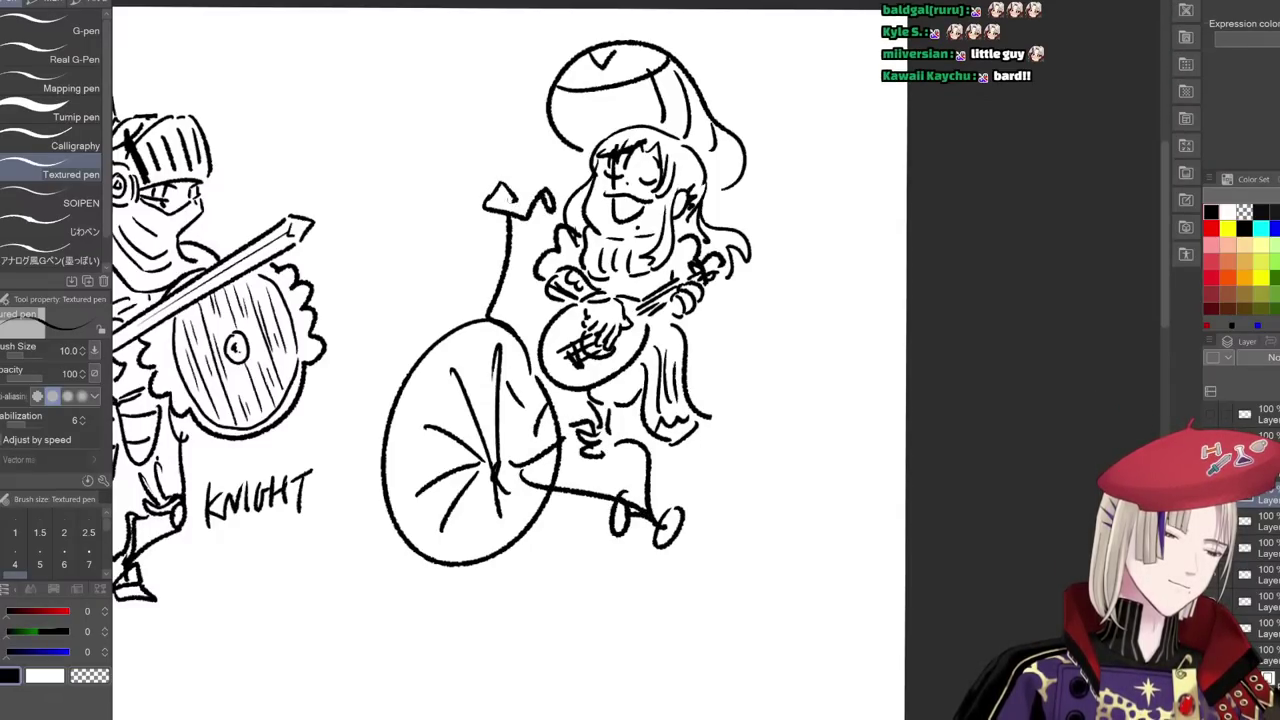
# - Add detail lines to the bard's legs and long wavy hair strands hanging behind the lute's headstock
pyautogui.moveTo(624, 406); pyautogui.dragTo(616, 434)
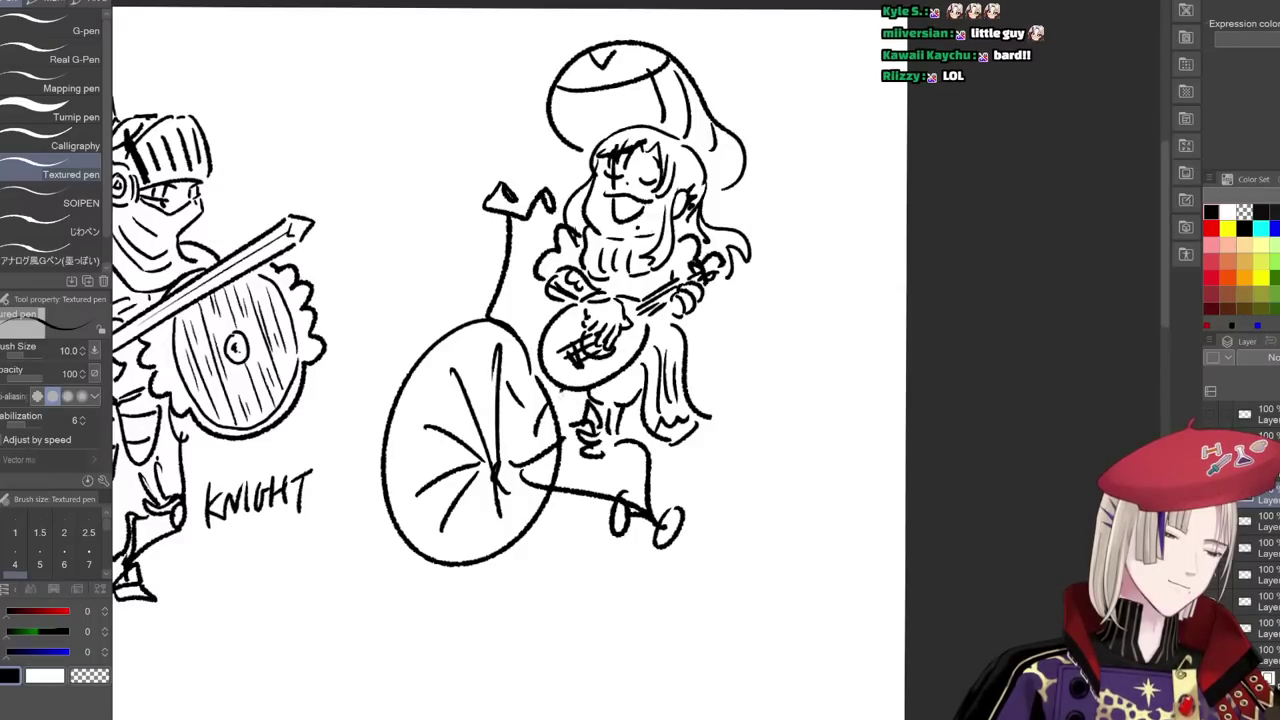
pyautogui.moveTo(584, 393); pyautogui.dragTo(562, 435)
pyautogui.moveTo(731, 248)
pyautogui.mouseDown()
pyautogui.moveTo(723, 268)
pyautogui.moveTo(749, 315)
pyautogui.mouseUp()
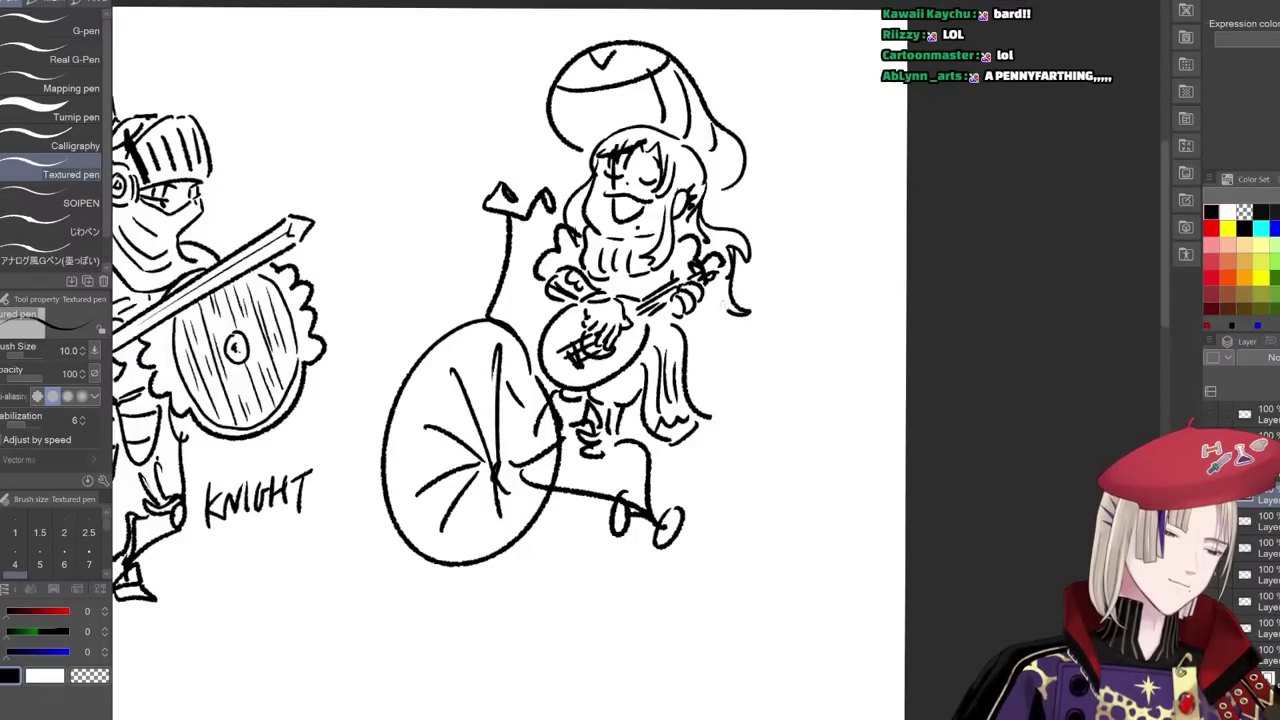
# - Draw music notes floating on both sides of the bard's head
pyautogui.moveTo(494, 134)
pyautogui.mouseDown()
pyautogui.moveTo(500, 104)
pyautogui.moveTo(510, 116)
pyautogui.mouseUp()
pyautogui.moveTo(428, 190)
pyautogui.mouseDown()
pyautogui.moveTo(444, 196)
pyautogui.moveTo(438, 162)
pyautogui.mouseUp()
pyautogui.moveTo(438, 162); pyautogui.dragTo(462, 168)
pyautogui.moveTo(462, 168); pyautogui.dragTo(458, 196)
pyautogui.moveTo(790, 168)
pyautogui.mouseDown()
pyautogui.moveTo(780, 178)
pyautogui.moveTo(810, 156)
pyautogui.mouseUp()
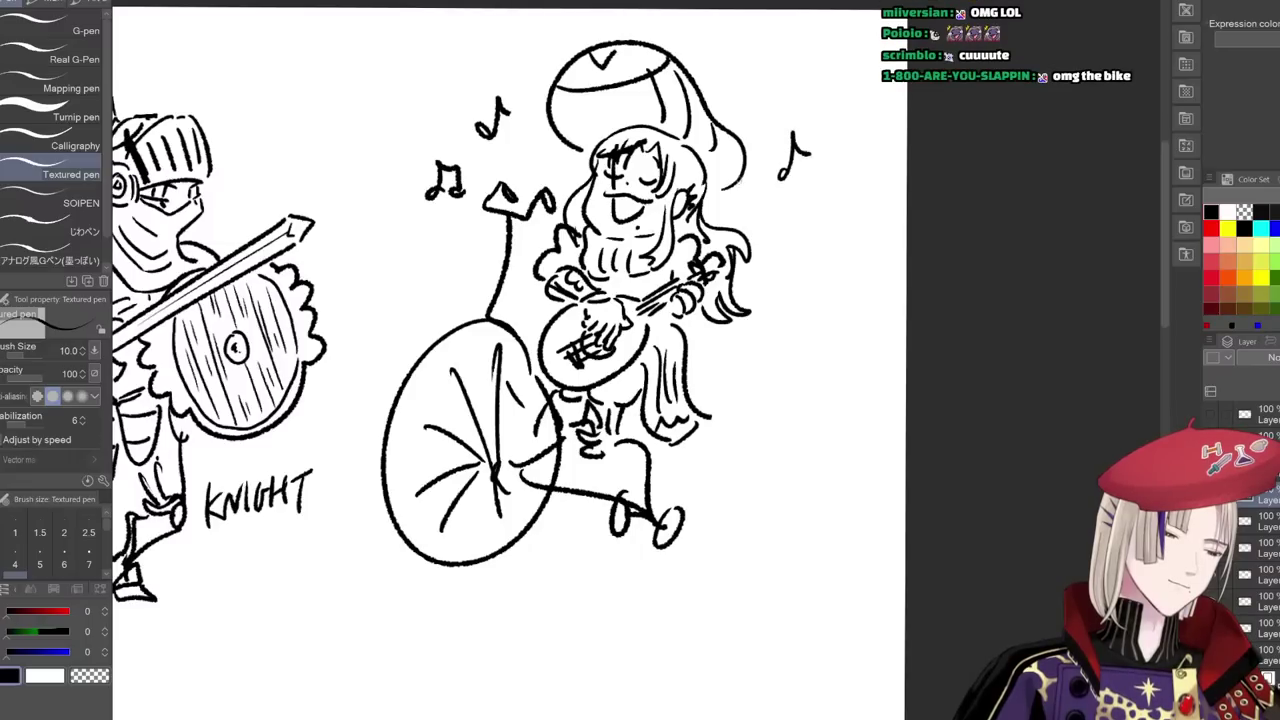
# - Draw a long feather plume sweeping out from the back of the bard's hat
pyautogui.moveTo(708, 174); pyautogui.dragTo(800, 105)
pyautogui.moveTo(737, 134); pyautogui.dragTo(794, 115)
pyautogui.moveTo(740, 128)
pyautogui.mouseDown()
pyautogui.moveTo(853, 76)
pyautogui.moveTo(858, 92)
pyautogui.moveTo(799, 112)
pyautogui.mouseUp()
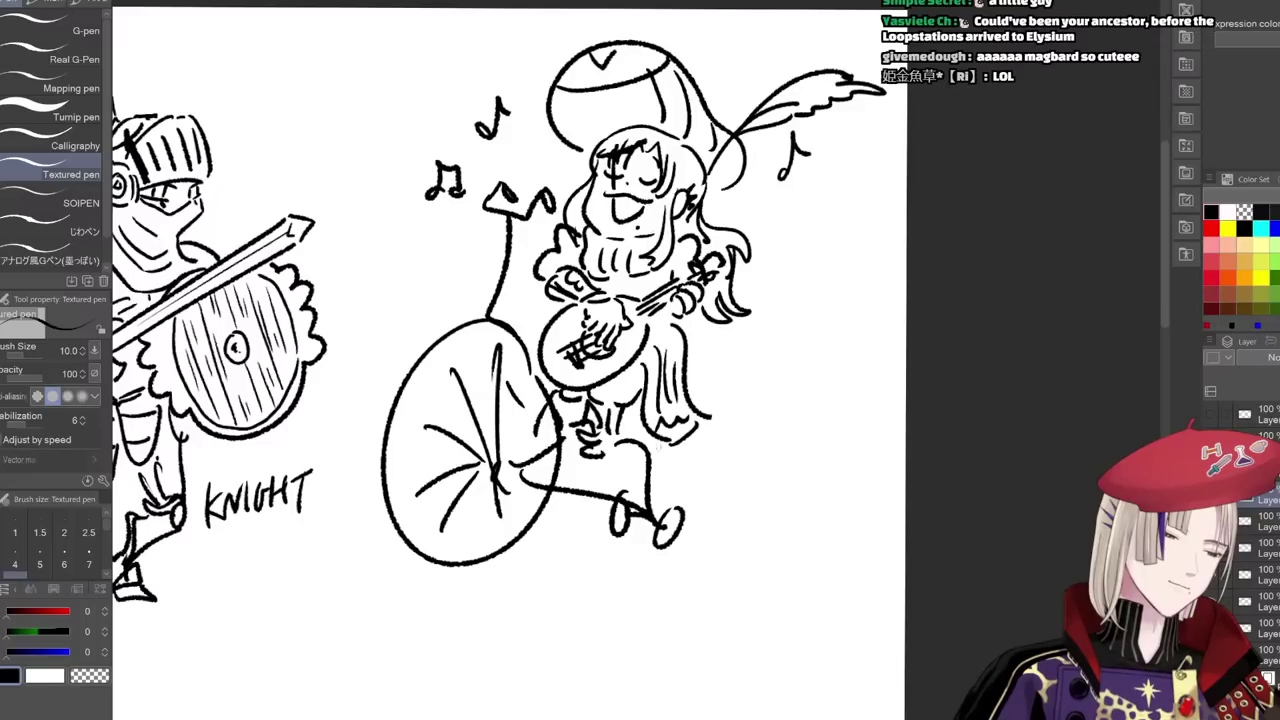
# - Letter the label "BARD" by hand beside the cycle's rear wheels
pyautogui.moveTo(727, 452); pyautogui.dragTo(728, 488)
pyautogui.moveTo(745, 488); pyautogui.dragTo(792, 472)
pyautogui.moveTo(796, 450); pyautogui.dragTo(797, 486)
pyautogui.moveTo(676, 512)
pyautogui.mouseDown()
pyautogui.moveTo(666, 544)
pyautogui.moveTo(822, 390)
pyautogui.mouseUp()
# - Scale the whole bard drawing down slightly and move it lower so it lines up beside the knight
pyautogui.scroll(-3, 644, 501)
pyautogui.hotkey('ctrl', 't')
pyautogui.moveTo(874, 431); pyautogui.dragTo(849, 399)
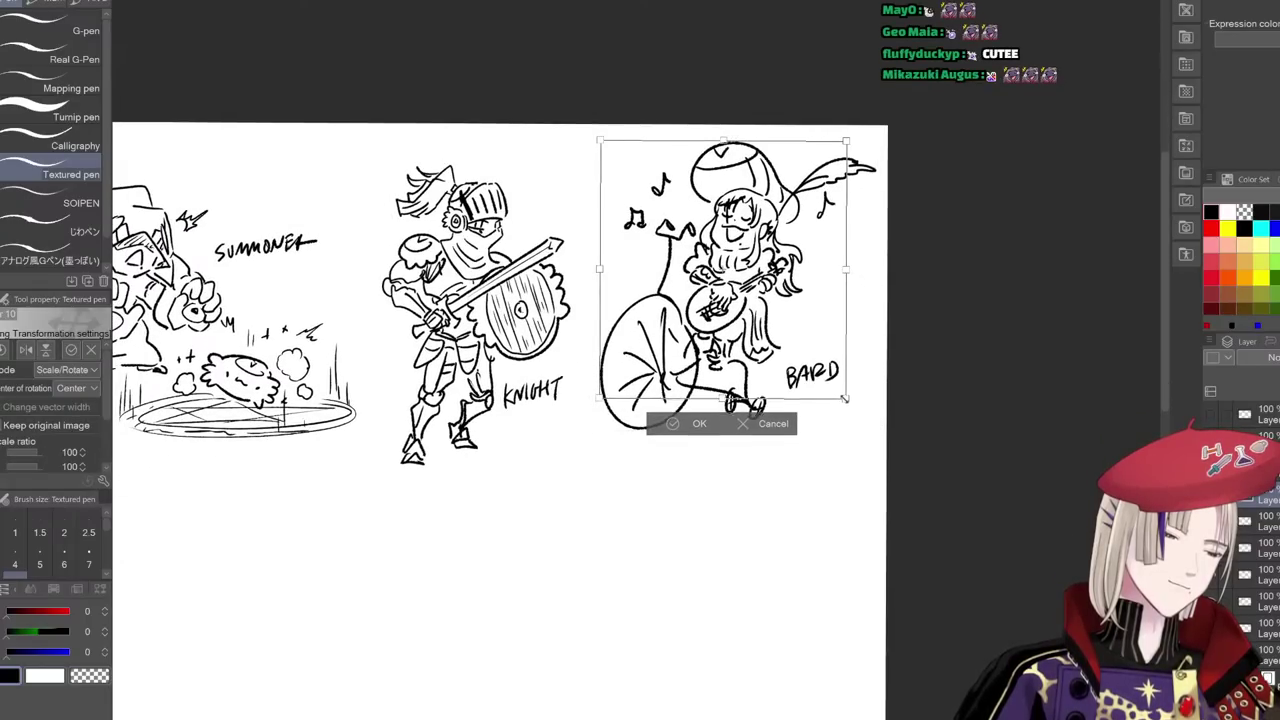
pyautogui.moveTo(819, 355); pyautogui.dragTo(825, 408)
pyautogui.click(704, 477)
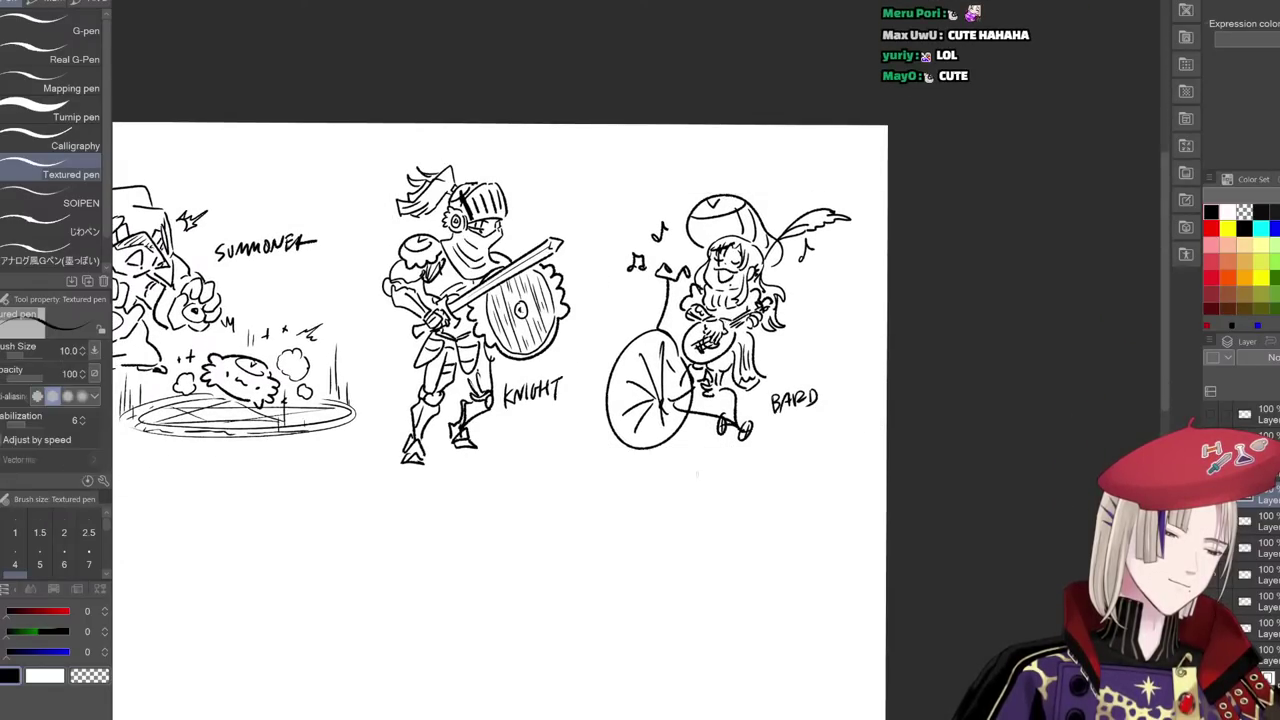
# - Examine the finished bard up close and alongside the knight, summoner and rogue
pyautogui.moveTo(723, 640); pyautogui.dragTo(739, 630)
pyautogui.scroll(4, 772, 375)
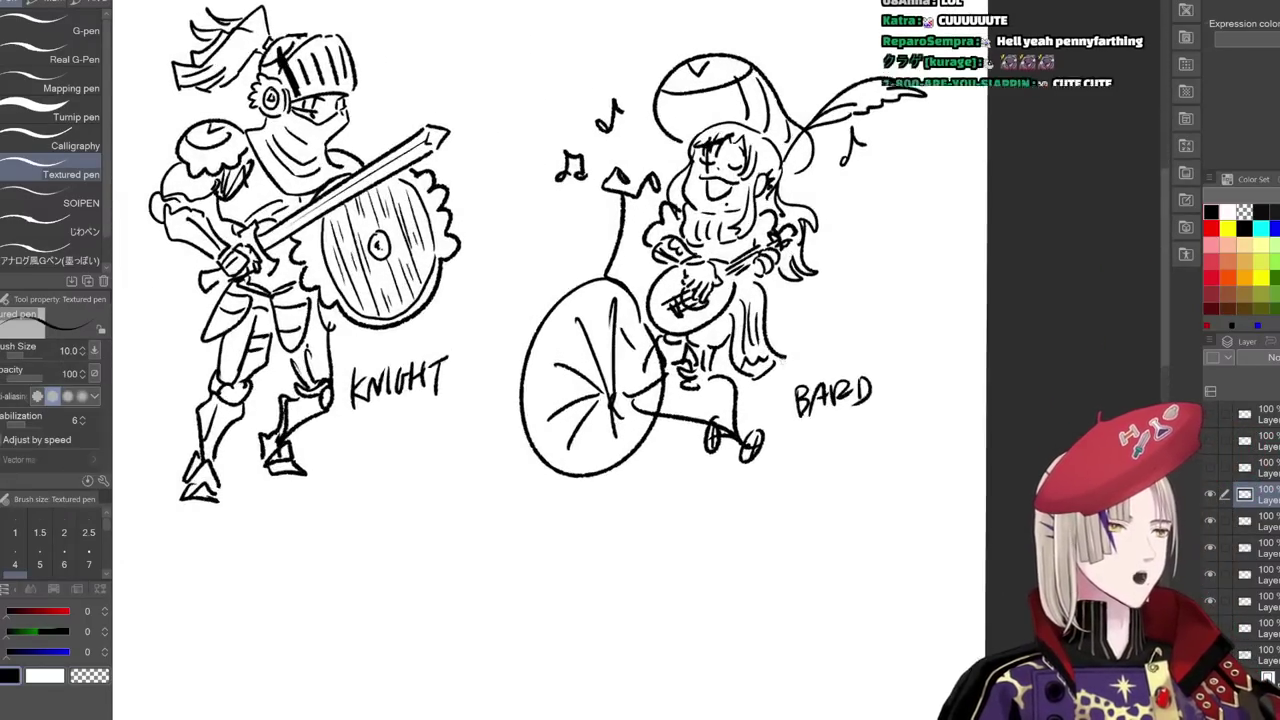
pyautogui.moveTo(797, 293); pyautogui.dragTo(746, 384)
pyautogui.scroll(2, 690, 262)
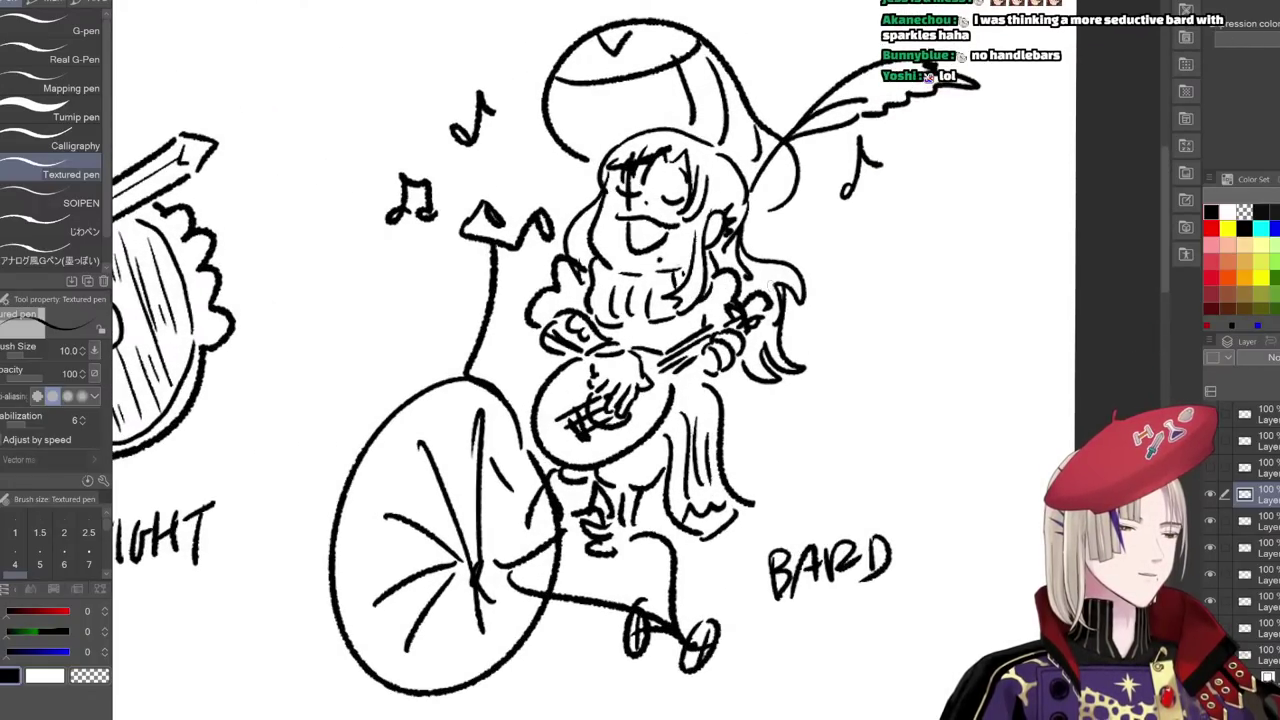
pyautogui.scroll(-4, 795, 310)
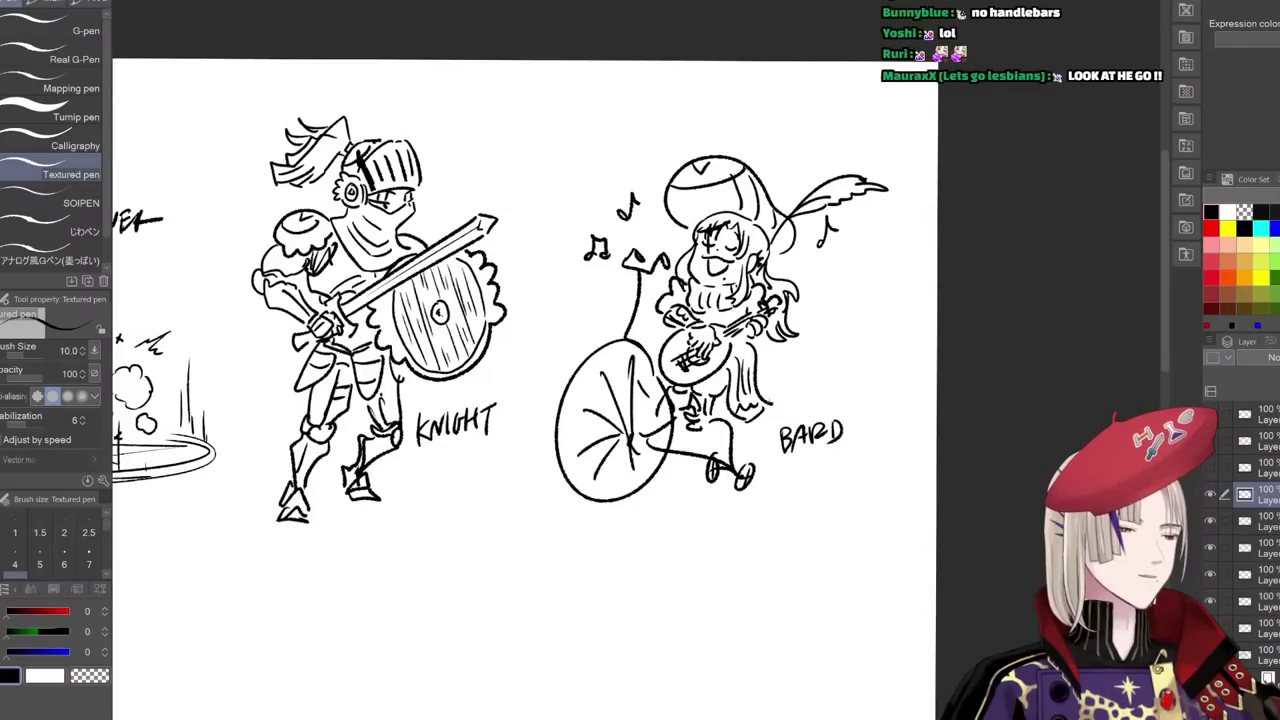
pyautogui.scroll(-3, 723, 537)
pyautogui.scroll(1, 697, 563)
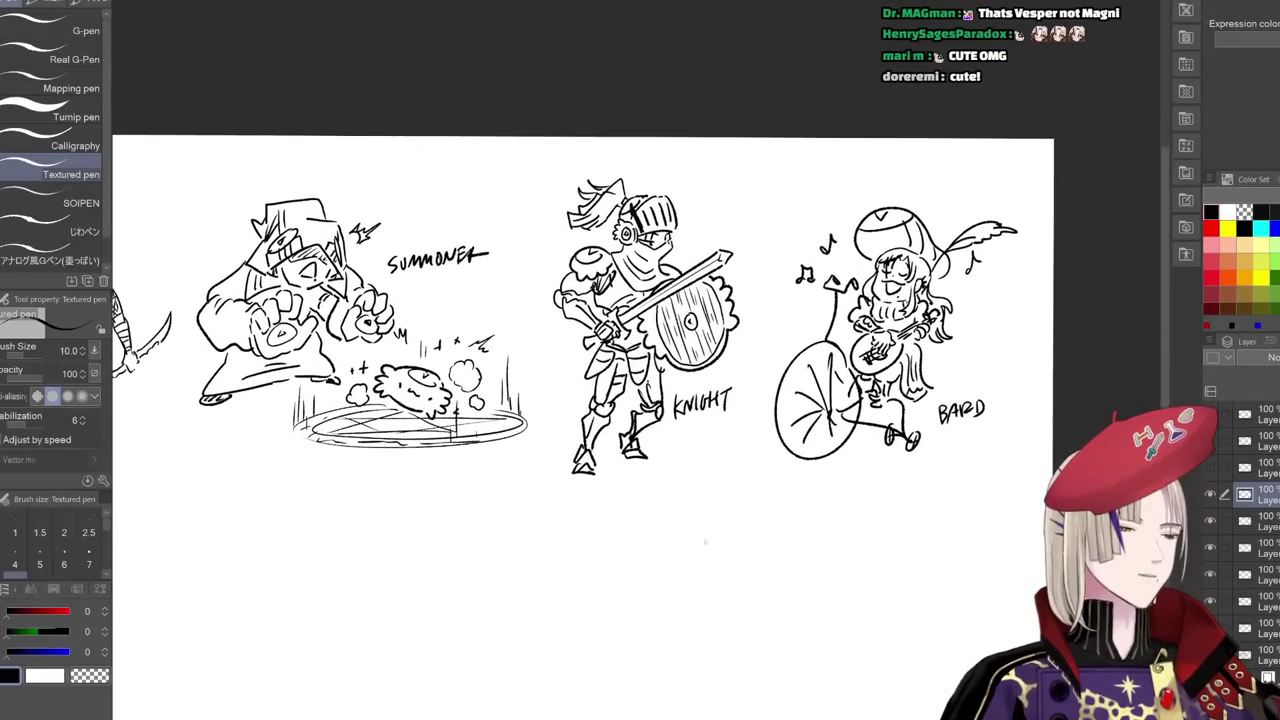
pyautogui.moveTo(638, 555)
pyautogui.mouseDown()
pyautogui.moveTo(747, 533)
pyautogui.moveTo(640, 551)
pyautogui.moveTo(712, 566)
pyautogui.mouseUp()
pyautogui.moveTo(604, 586)
pyautogui.mouseDown()
pyautogui.moveTo(714, 580)
pyautogui.moveTo(594, 594)
pyautogui.moveTo(708, 580)
pyautogui.moveTo(591, 577)
pyautogui.moveTo(603, 571)
pyautogui.mouseUp()
pyautogui.moveTo(692, 535); pyautogui.dragTo(673, 538)
pyautogui.moveTo(1060, 547); pyautogui.dragTo(568, 559)
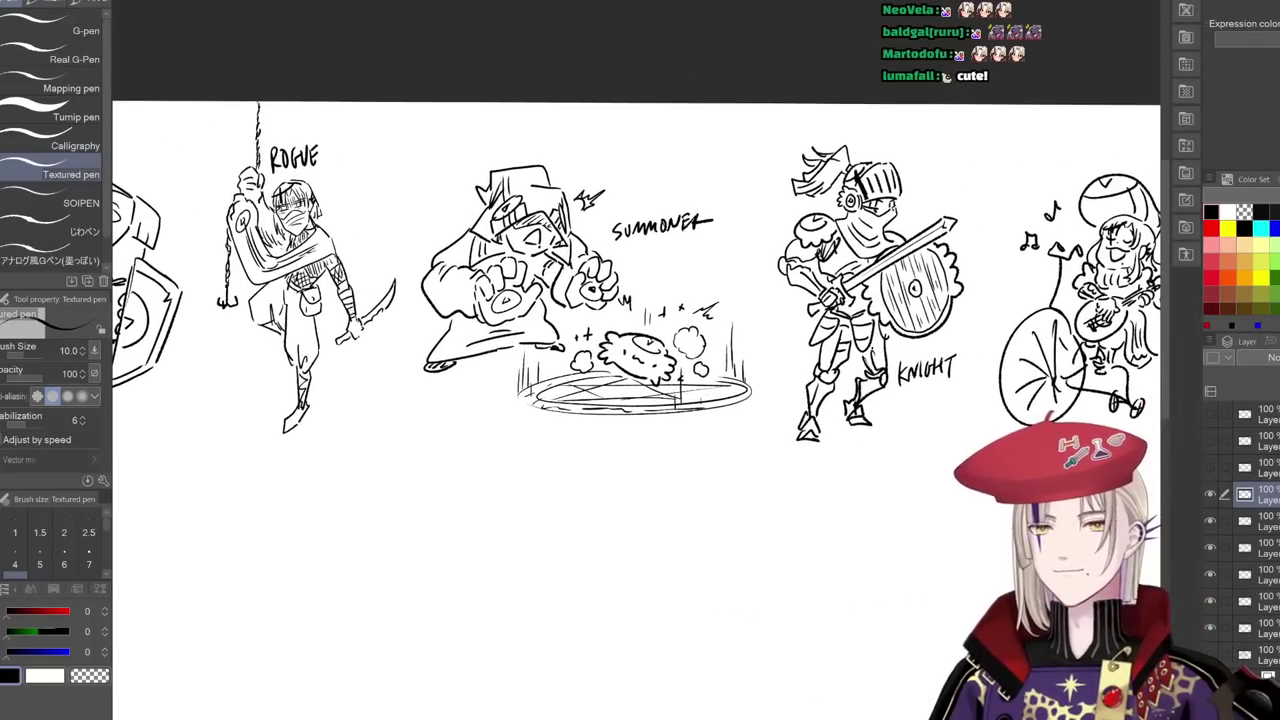
pyautogui.moveTo(1020, 541)
pyautogui.mouseDown()
pyautogui.moveTo(794, 509)
pyautogui.moveTo(783, 496)
pyautogui.mouseUp()
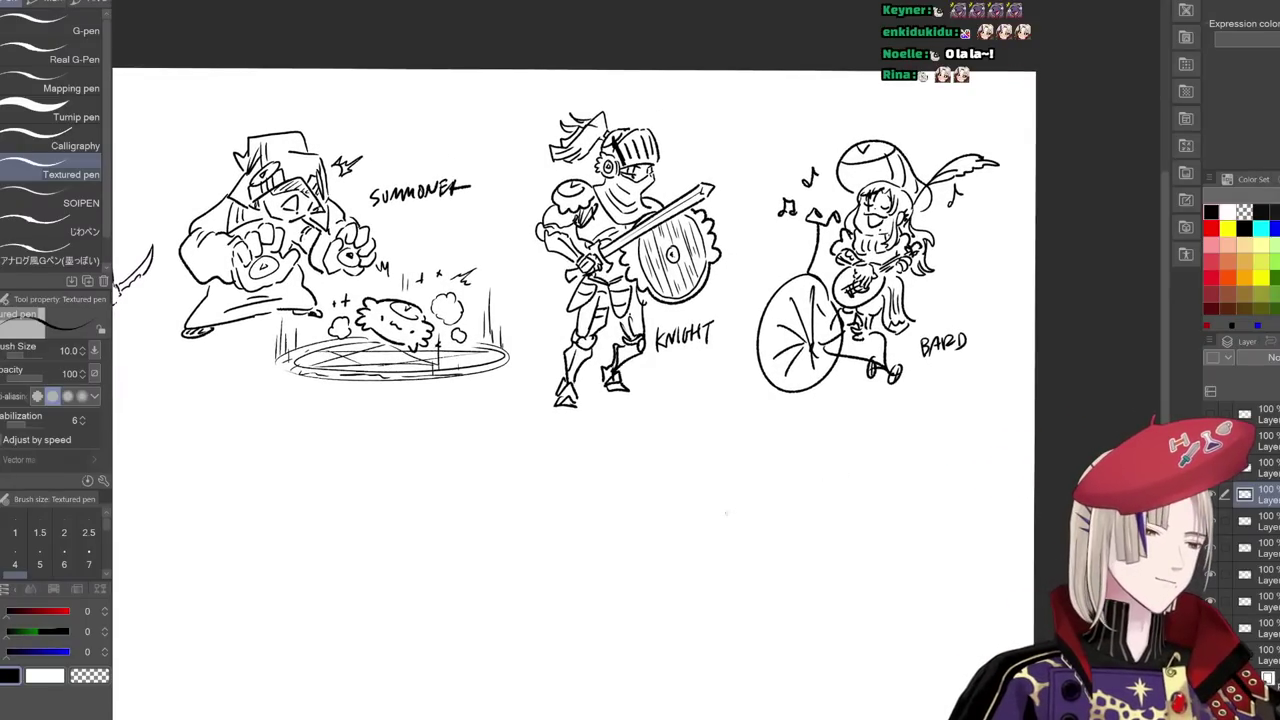
pyautogui.moveTo(745, 543); pyautogui.dragTo(933, 494)
# - Start a new character's head in the blank area below the priest, sketching the hair fringe, ear, jaw and frowning mouth
pyautogui.moveTo(401, 577); pyautogui.dragTo(793, 526)
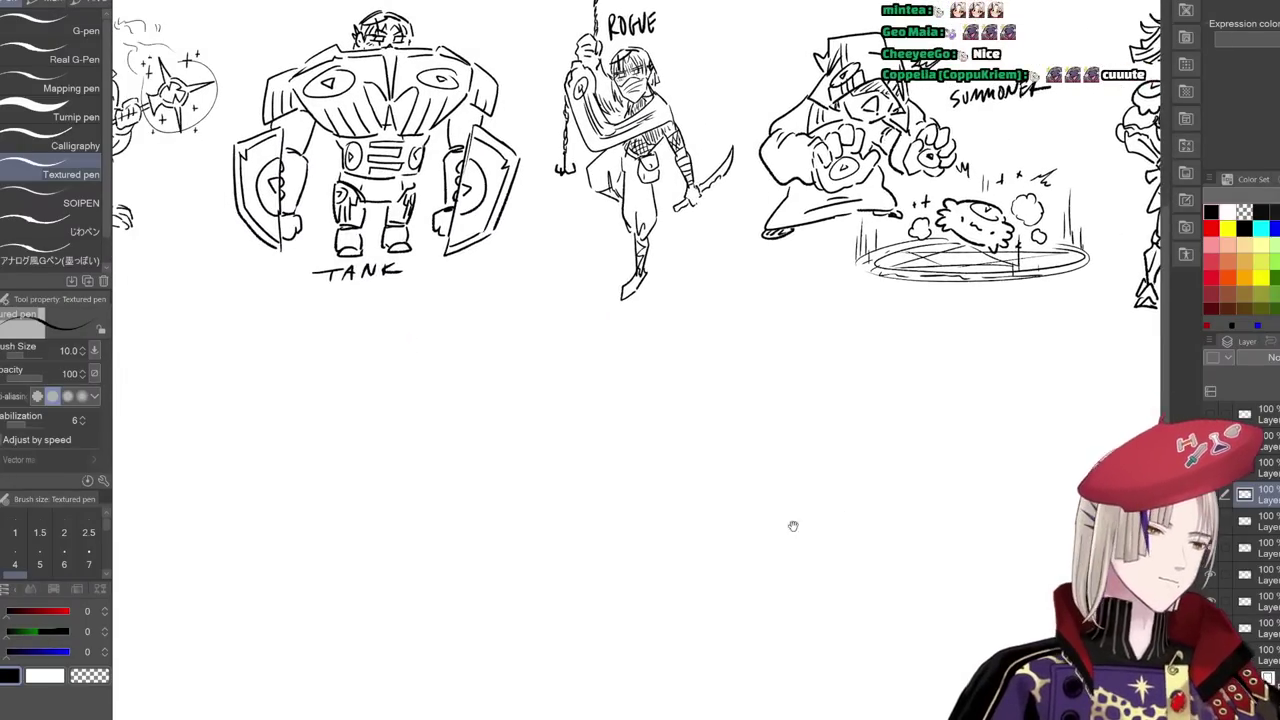
pyautogui.moveTo(612, 570); pyautogui.dragTo(945, 522)
pyautogui.moveTo(1012, 397); pyautogui.dragTo(950, 377)
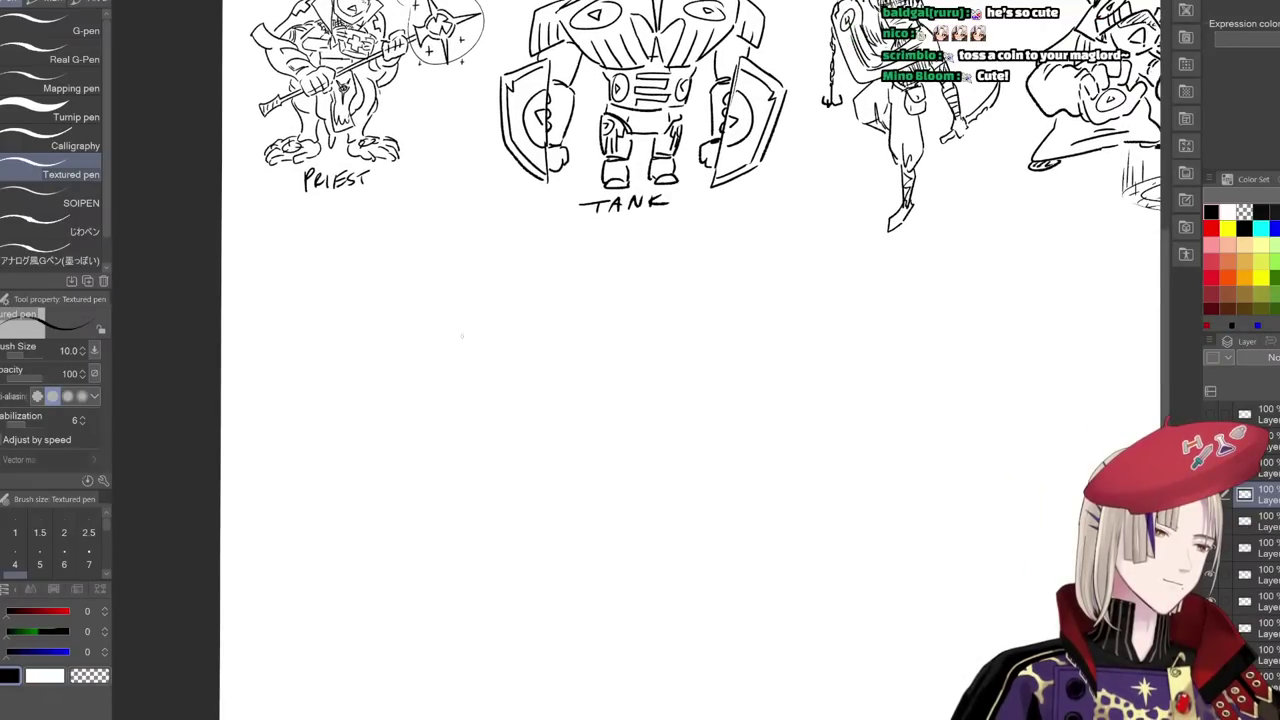
pyautogui.scroll(2, 462, 333)
pyautogui.scroll(1, 343, 258)
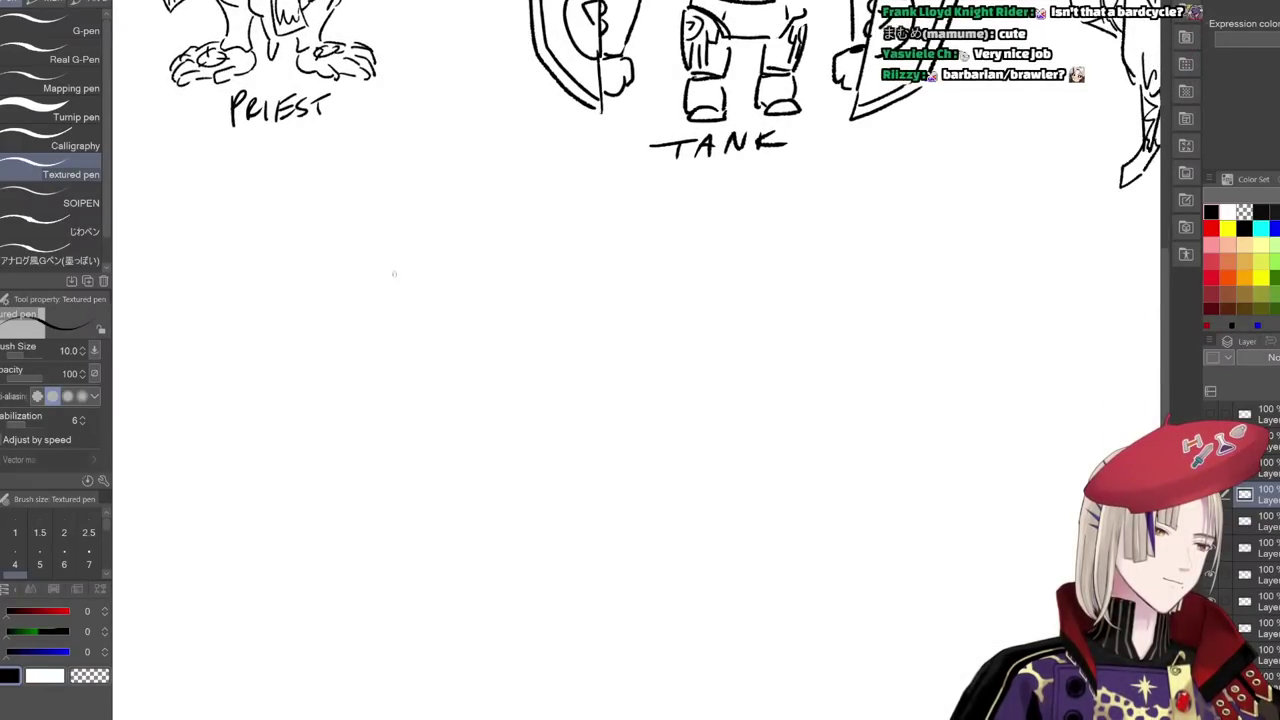
pyautogui.moveTo(396, 264)
pyautogui.mouseDown()
pyautogui.moveTo(430, 280)
pyautogui.moveTo(388, 260)
pyautogui.mouseUp()
pyautogui.moveTo(379, 244)
pyautogui.mouseDown()
pyautogui.moveTo(378, 285)
pyautogui.moveTo(356, 274)
pyautogui.mouseUp()
pyautogui.moveTo(384, 222); pyautogui.dragTo(416, 236)
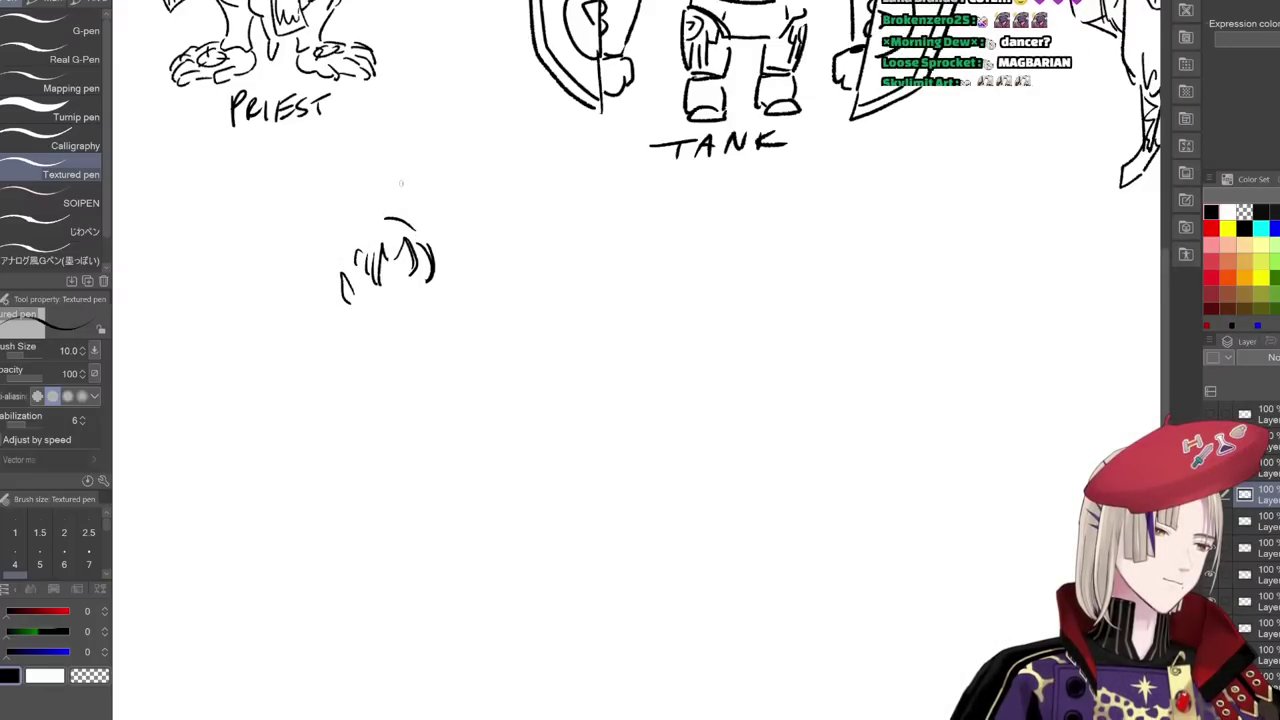
pyautogui.moveTo(349, 273)
pyautogui.mouseDown()
pyautogui.moveTo(338, 304)
pyautogui.moveTo(350, 289)
pyautogui.mouseUp()
pyautogui.hotkey('ctrl', 'z')
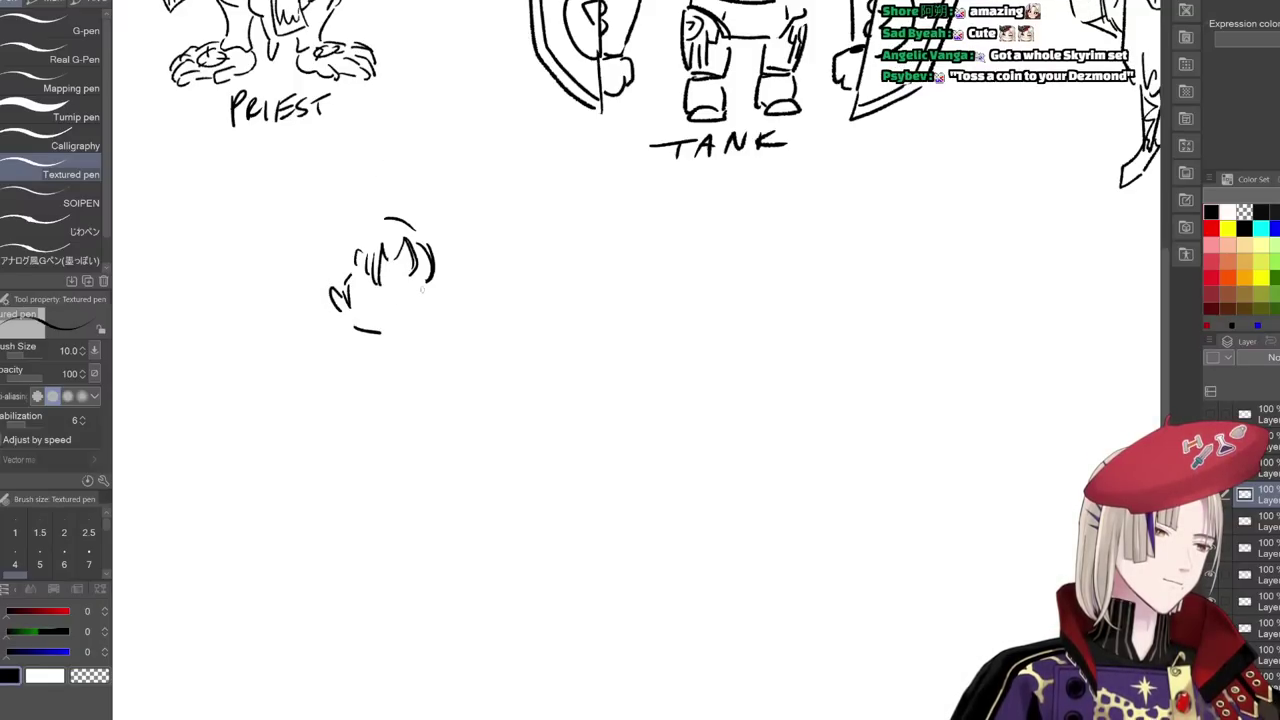
pyautogui.moveTo(357, 327); pyautogui.dragTo(393, 345)
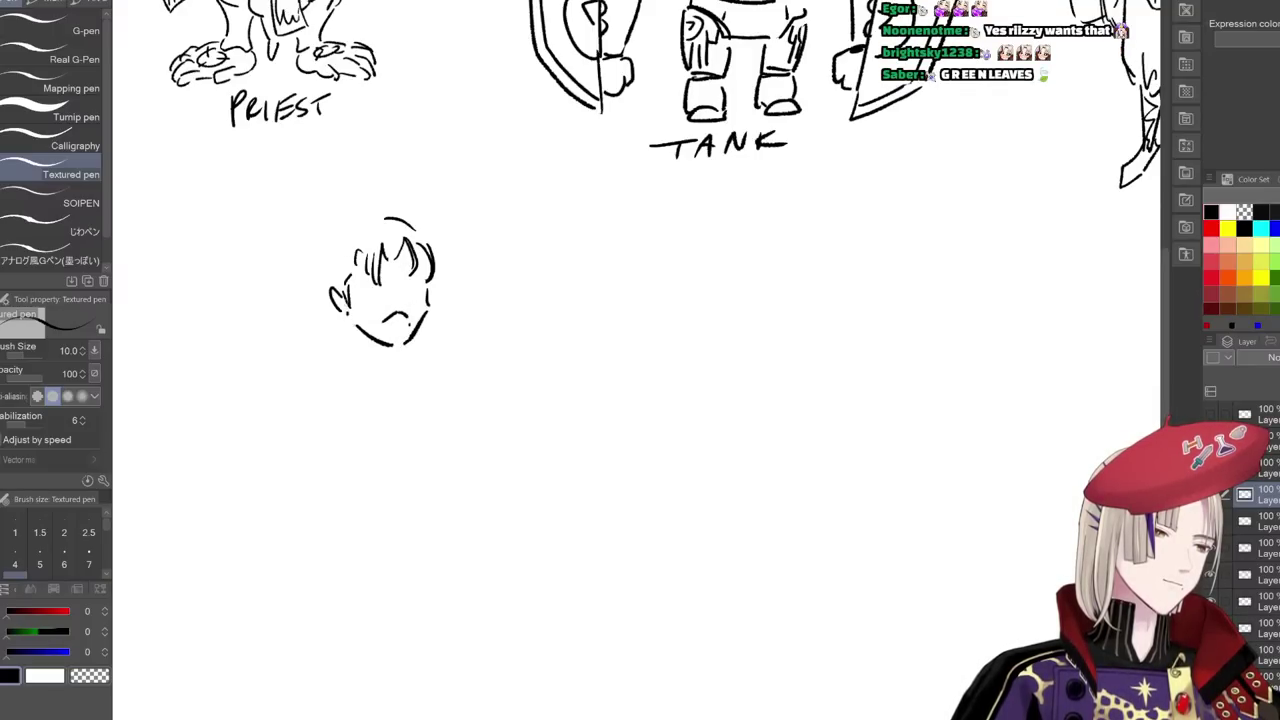
# - Draw the new character's pointed ear, angry brows and half-lidded eyes on the face
pyautogui.moveTo(320, 272)
pyautogui.mouseDown()
pyautogui.moveTo(331, 294)
pyautogui.moveTo(385, 285)
pyautogui.mouseUp()
pyautogui.moveTo(358, 296); pyautogui.dragTo(421, 280)
pyautogui.moveTo(405, 294); pyautogui.dragTo(424, 299)
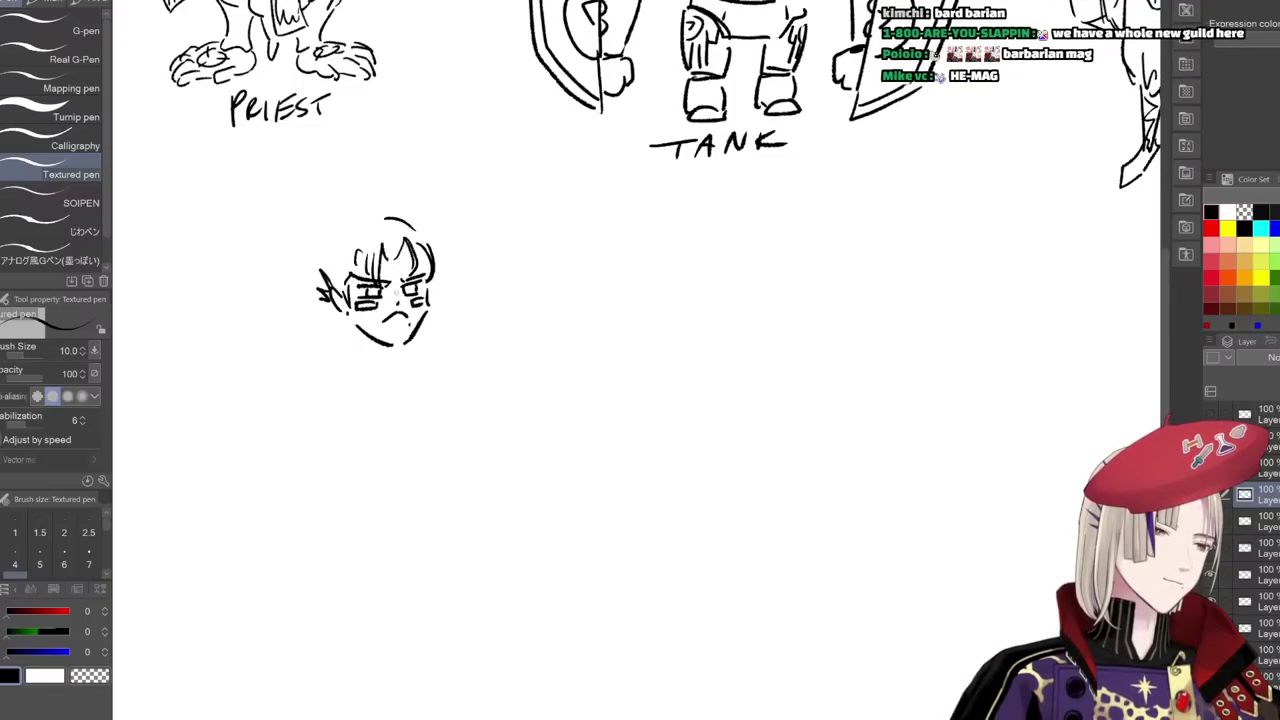
# - Sketch the top of the head, spiky hair tufts around both sides of the face and a band across the forehead
pyautogui.moveTo(380, 216); pyautogui.dragTo(336, 236)
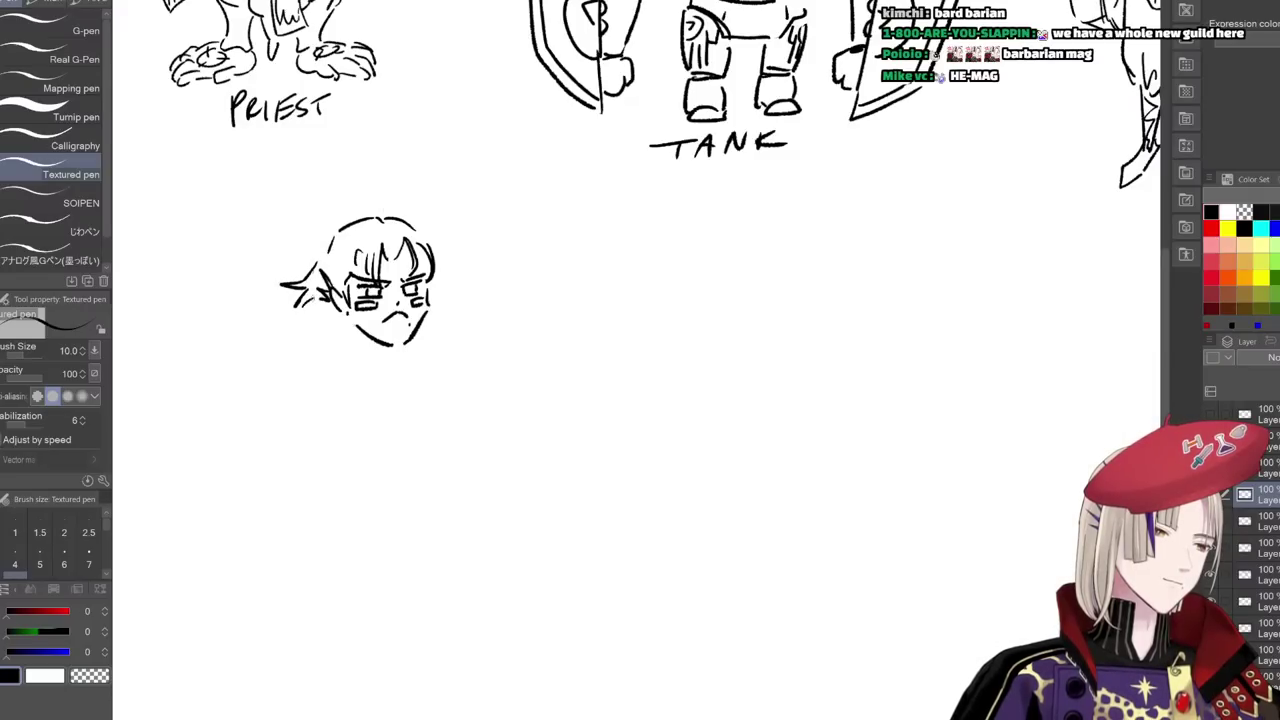
pyautogui.moveTo(314, 296)
pyautogui.mouseDown()
pyautogui.moveTo(306, 338)
pyautogui.moveTo(344, 342)
pyautogui.mouseUp()
pyautogui.moveTo(436, 265); pyautogui.dragTo(452, 284)
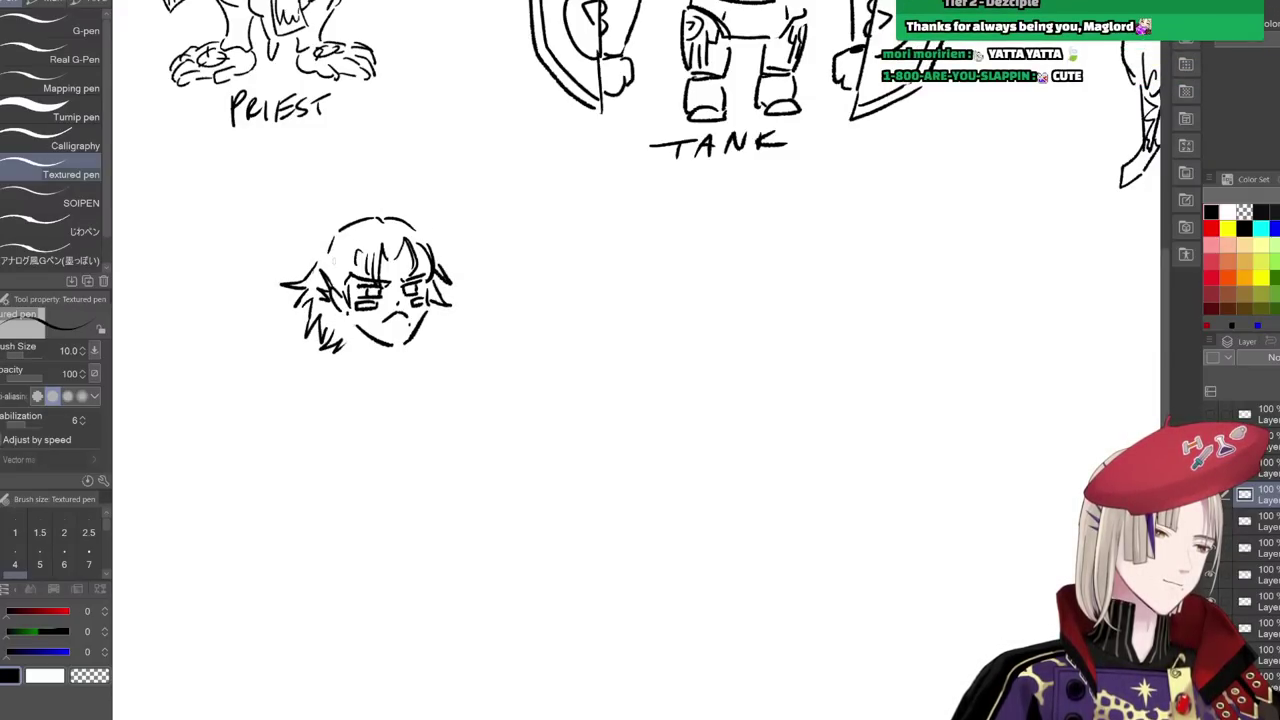
pyautogui.moveTo(322, 262); pyautogui.dragTo(406, 226)
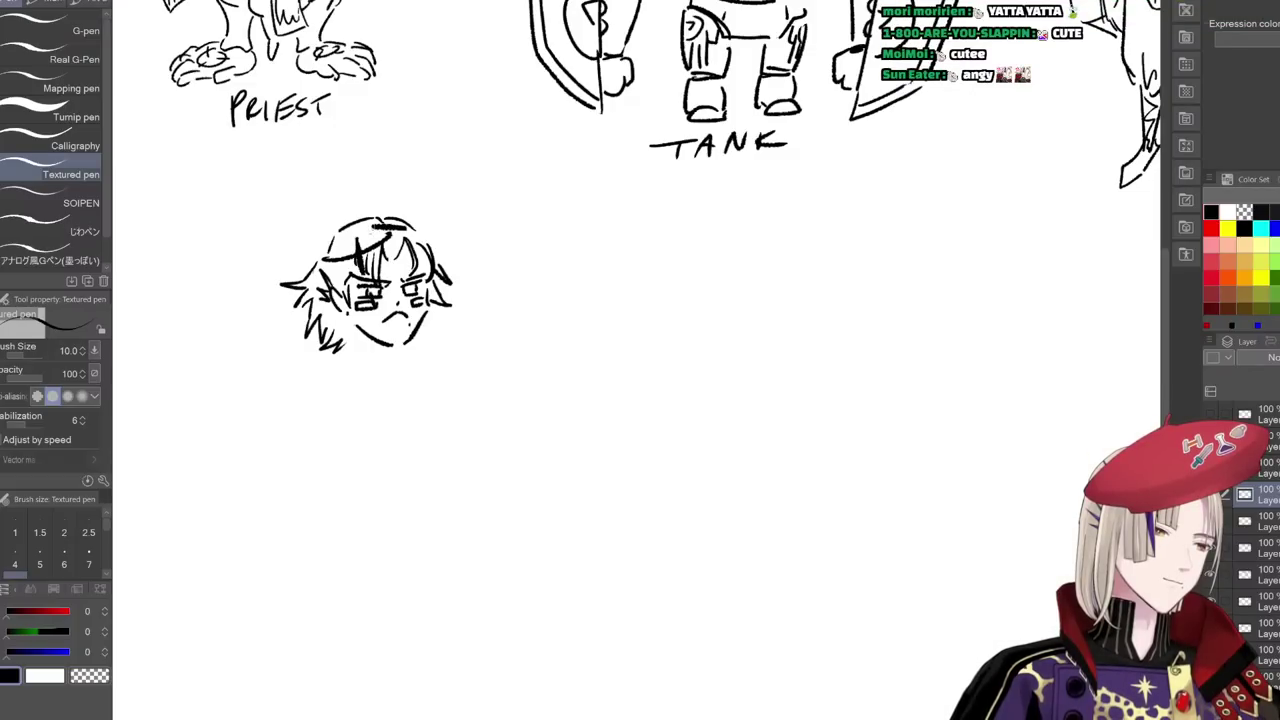
pyautogui.moveTo(432, 326); pyautogui.dragTo(458, 281)
pyautogui.moveTo(370, 299); pyautogui.dragTo(379, 291)
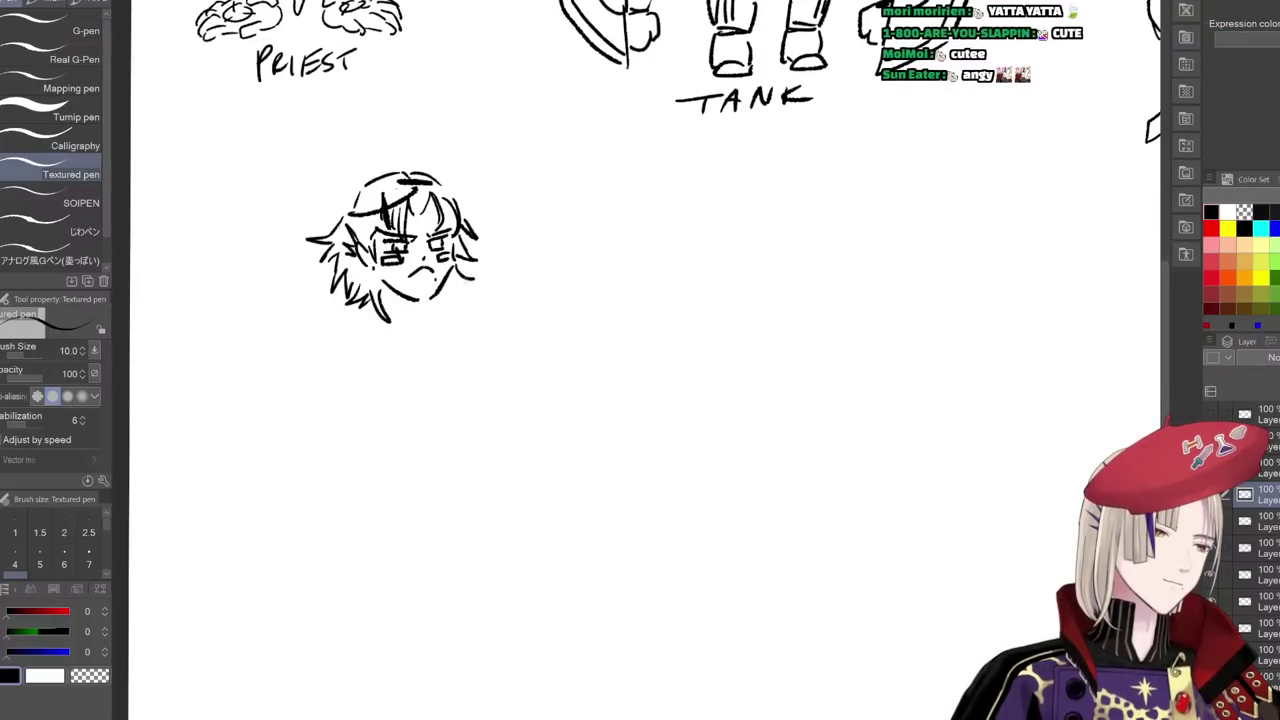
pyautogui.moveTo(470, 274); pyautogui.dragTo(454, 292)
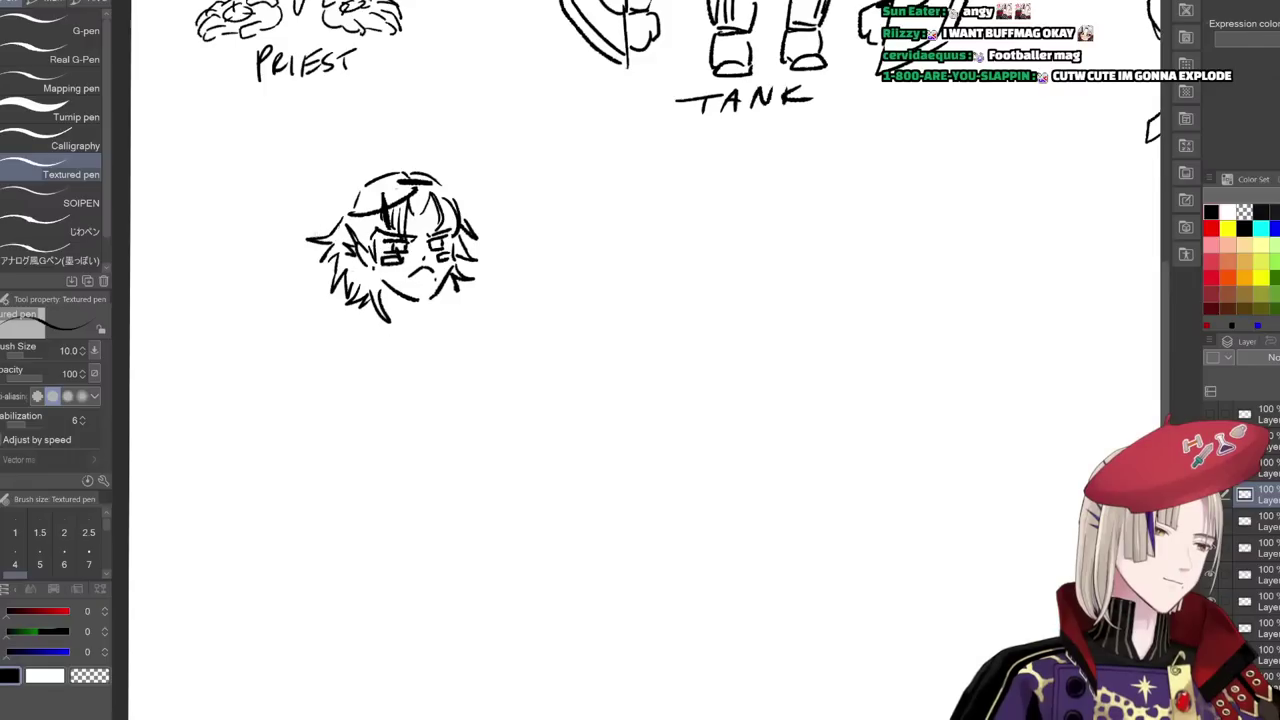
pyautogui.moveTo(342, 215)
pyautogui.mouseDown()
pyautogui.moveTo(250, 248)
pyautogui.moveTo(212, 338)
pyautogui.mouseUp()
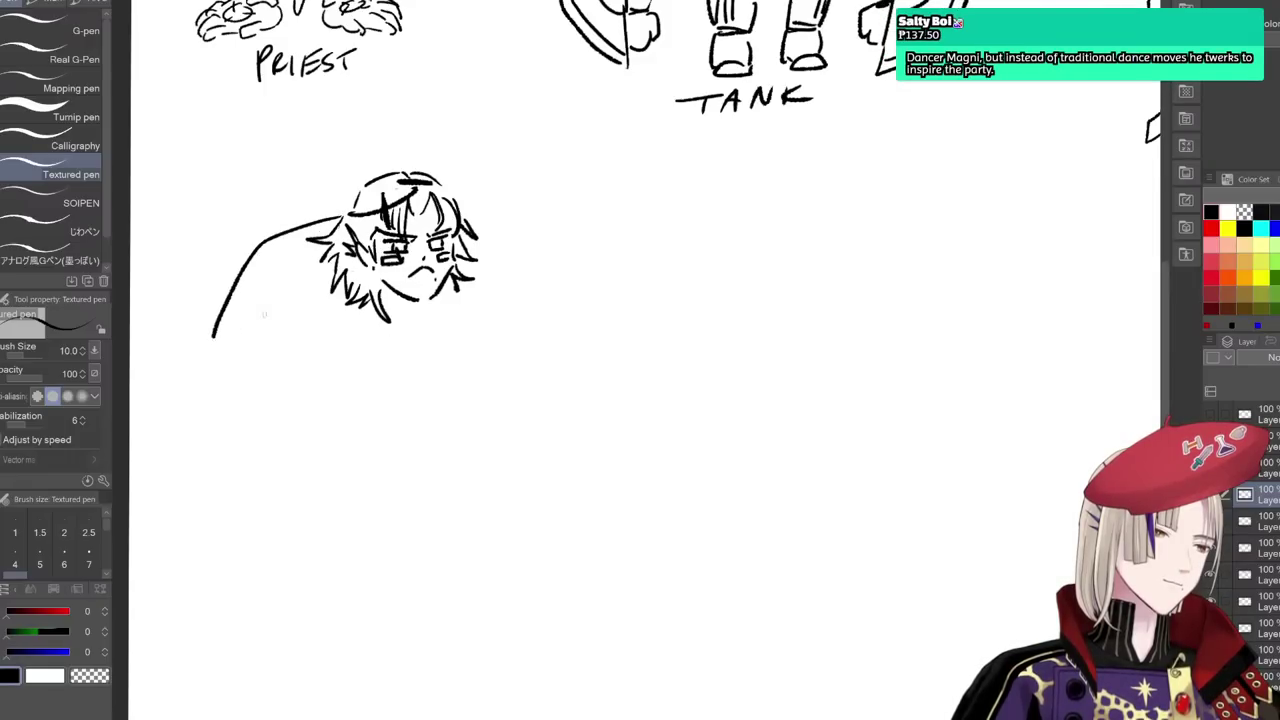
pyautogui.hotkey('ctrl', 'z')
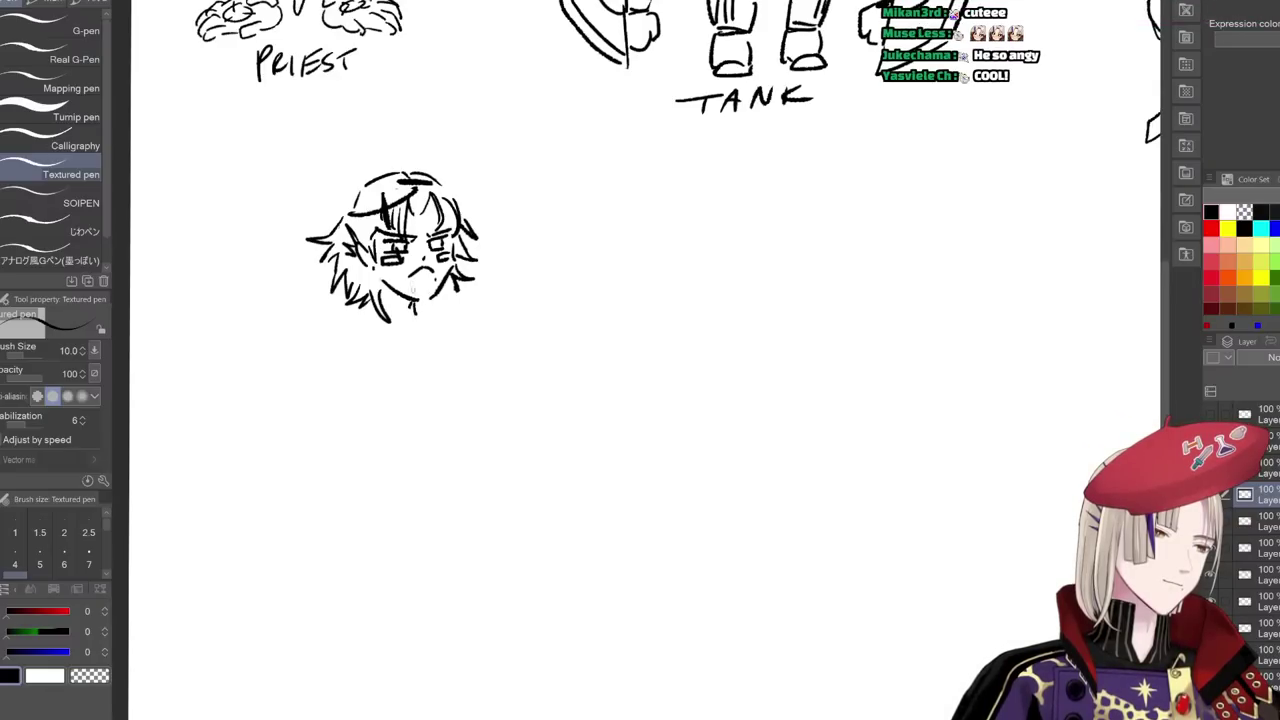
pyautogui.moveTo(400, 315); pyautogui.dragTo(424, 309)
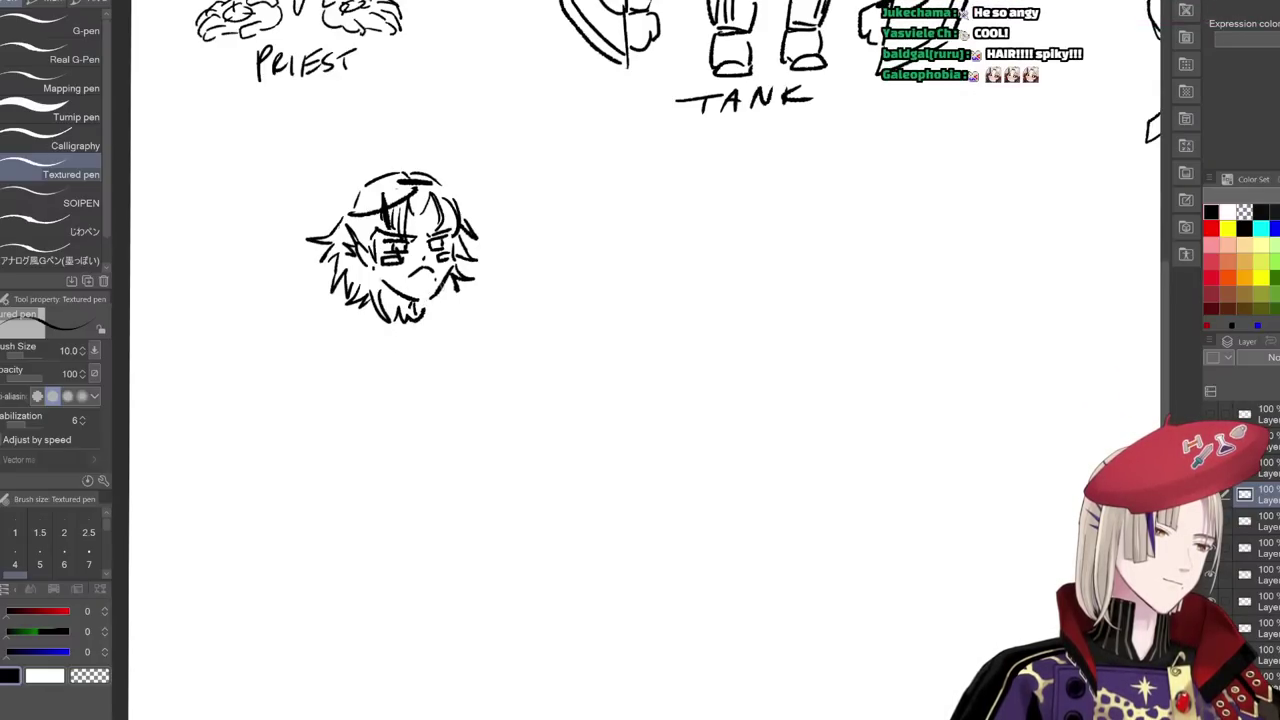
pyautogui.hotkey('ctrl', 'z')
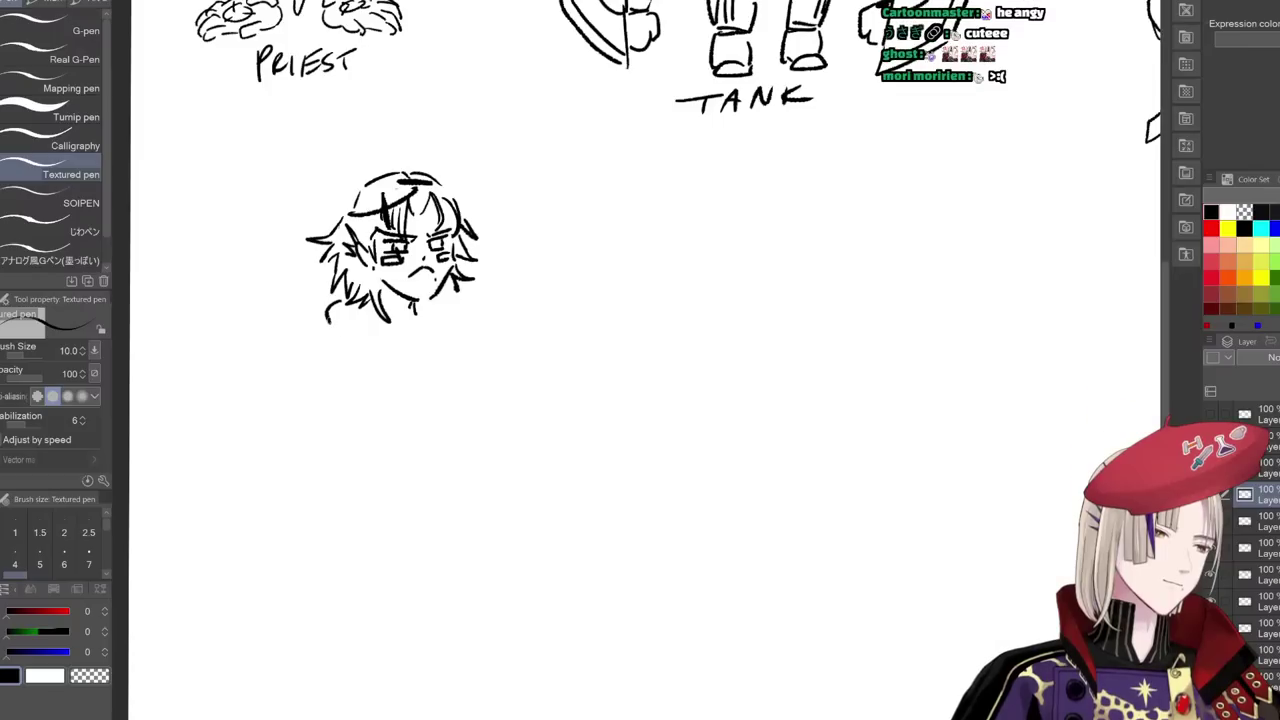
# - Draw the shoulders and the arms folded across the chest beneath the head
pyautogui.moveTo(330, 318)
pyautogui.mouseDown()
pyautogui.moveTo(344, 370)
pyautogui.moveTo(343, 340)
pyautogui.moveTo(380, 388)
pyautogui.moveTo(394, 385)
pyautogui.mouseUp()
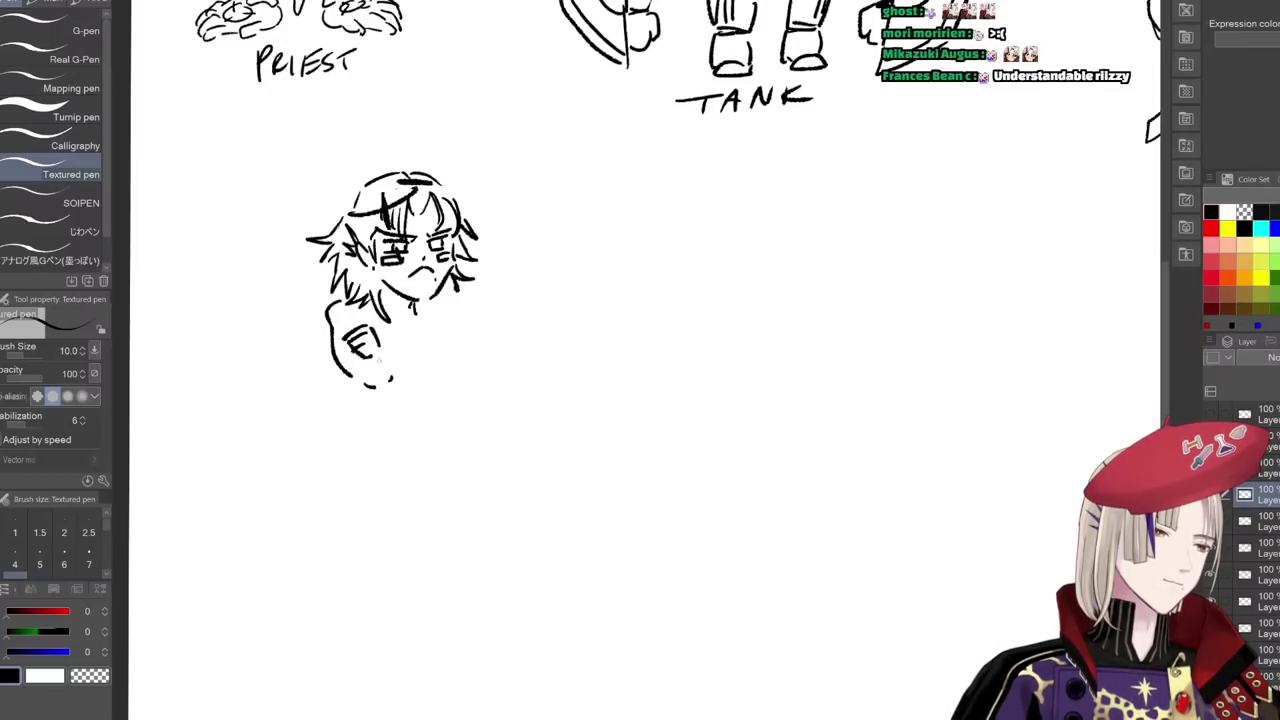
pyautogui.moveTo(402, 334); pyautogui.dragTo(390, 362)
pyautogui.moveTo(404, 368)
pyautogui.mouseDown()
pyautogui.moveTo(386, 386)
pyautogui.moveTo(377, 355)
pyautogui.moveTo(414, 338)
pyautogui.mouseUp()
pyautogui.hotkey('ctrl', 'z')
pyautogui.moveTo(389, 382)
pyautogui.mouseDown()
pyautogui.moveTo(420, 349)
pyautogui.moveTo(422, 377)
pyautogui.moveTo(446, 372)
pyautogui.mouseUp()
pyautogui.moveTo(428, 351); pyautogui.dragTo(445, 371)
pyautogui.moveTo(420, 340)
pyautogui.mouseDown()
pyautogui.moveTo(438, 350)
pyautogui.moveTo(402, 370)
pyautogui.mouseUp()
pyautogui.moveTo(398, 343)
pyautogui.mouseDown()
pyautogui.moveTo(406, 358)
pyautogui.moveTo(416, 350)
pyautogui.mouseUp()
pyautogui.moveTo(436, 297); pyautogui.dragTo(455, 320)
pyautogui.hotkey('ctrl', 'z')
pyautogui.moveTo(455, 328); pyautogui.dragTo(458, 347)
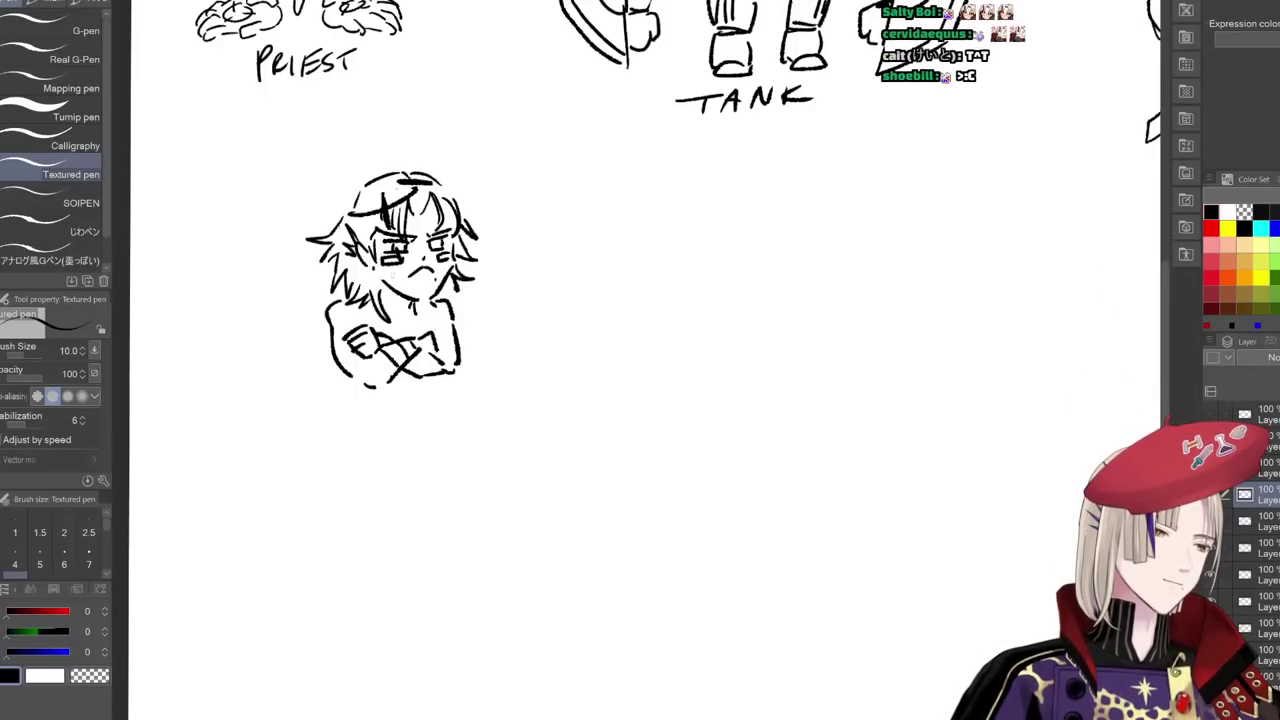
# - Add a jagged, ragged neckline and torn garment edges around the neck and shoulders
pyautogui.moveTo(382, 294); pyautogui.dragTo(414, 310)
pyautogui.moveTo(330, 305); pyautogui.dragTo(362, 327)
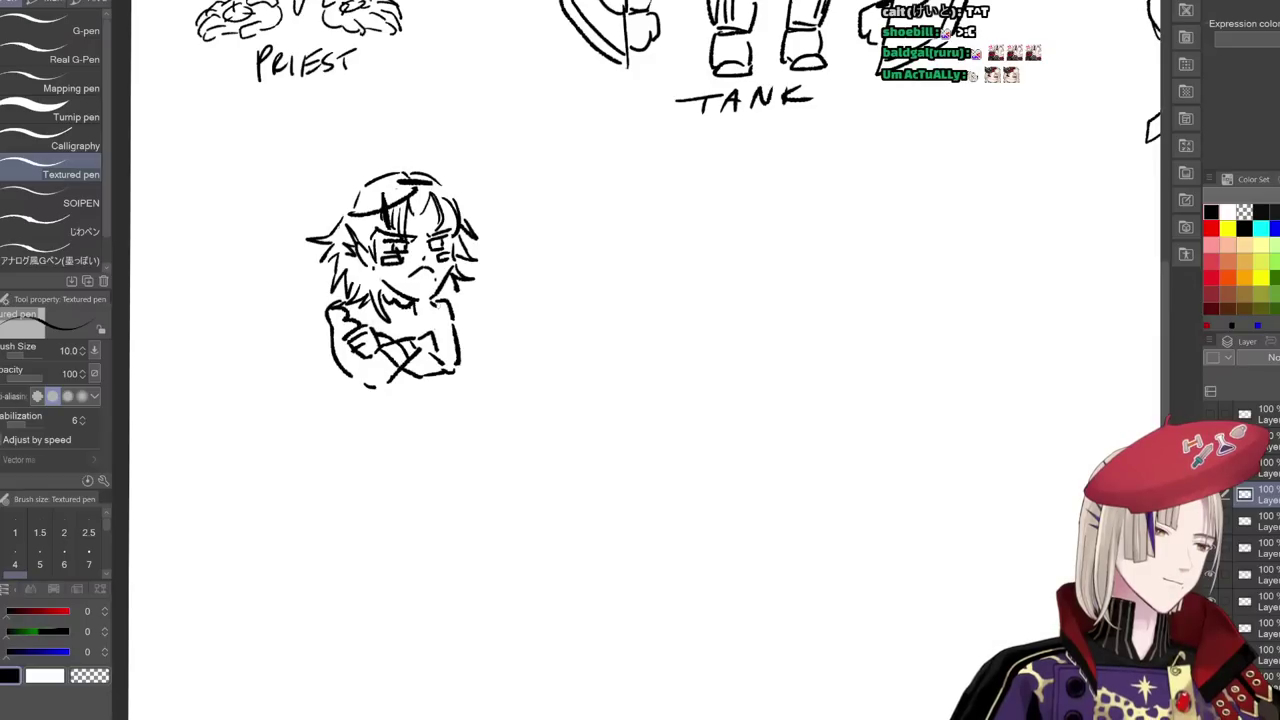
pyautogui.moveTo(447, 307); pyautogui.dragTo(432, 326)
pyautogui.moveTo(360, 308); pyautogui.dragTo(370, 320)
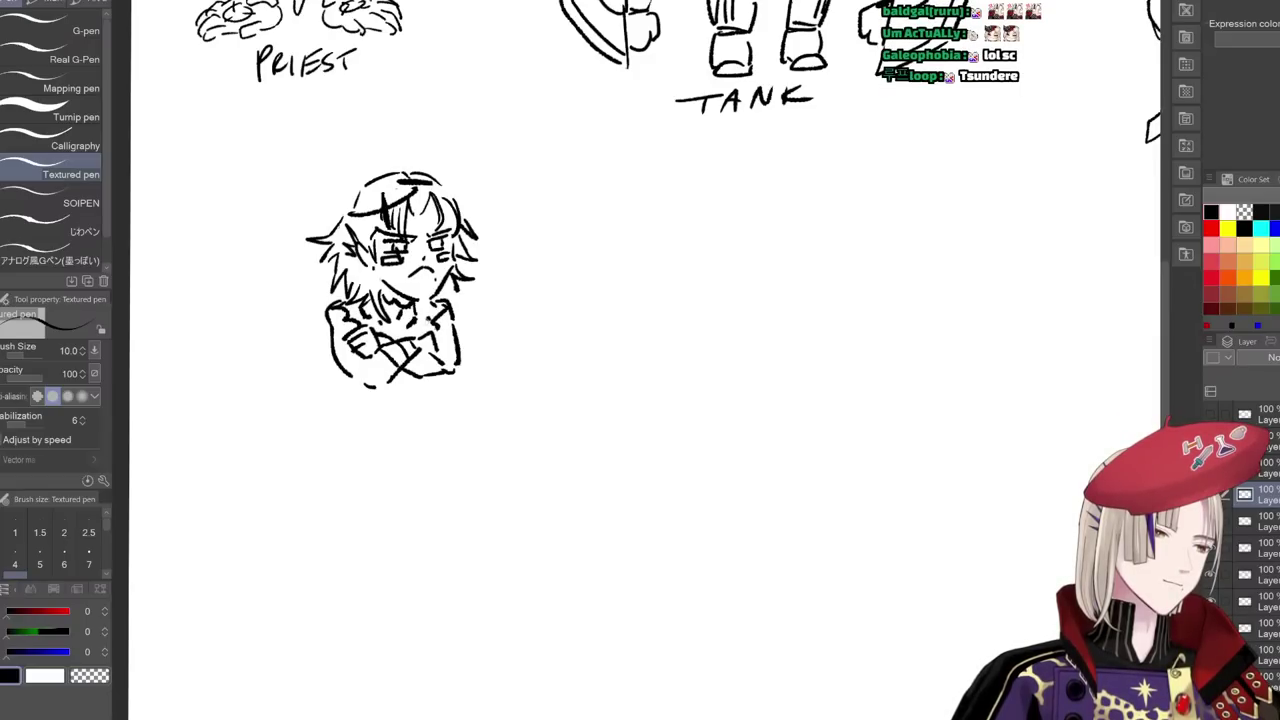
# - Draw the bare waist and a ragged, torn-edged loincloth with short tear marks below the folded arms
pyautogui.moveTo(431, 377)
pyautogui.mouseDown()
pyautogui.moveTo(435, 396)
pyautogui.moveTo(386, 386)
pyautogui.moveTo(372, 432)
pyautogui.moveTo(428, 418)
pyautogui.moveTo(428, 436)
pyautogui.moveTo(445, 433)
pyautogui.mouseUp()
pyautogui.moveTo(361, 426)
pyautogui.mouseDown()
pyautogui.moveTo(367, 473)
pyautogui.moveTo(380, 477)
pyautogui.mouseUp()
pyautogui.moveTo(444, 438)
pyautogui.mouseDown()
pyautogui.moveTo(408, 491)
pyautogui.moveTo(381, 487)
pyautogui.mouseUp()
pyautogui.moveTo(386, 457)
pyautogui.mouseDown()
pyautogui.moveTo(380, 469)
pyautogui.moveTo(378, 453)
pyautogui.mouseUp()
pyautogui.moveTo(414, 452); pyautogui.dragTo(406, 476)
pyautogui.moveTo(424, 451); pyautogui.dragTo(439, 421)
pyautogui.moveTo(454, 437); pyautogui.dragTo(470, 394)
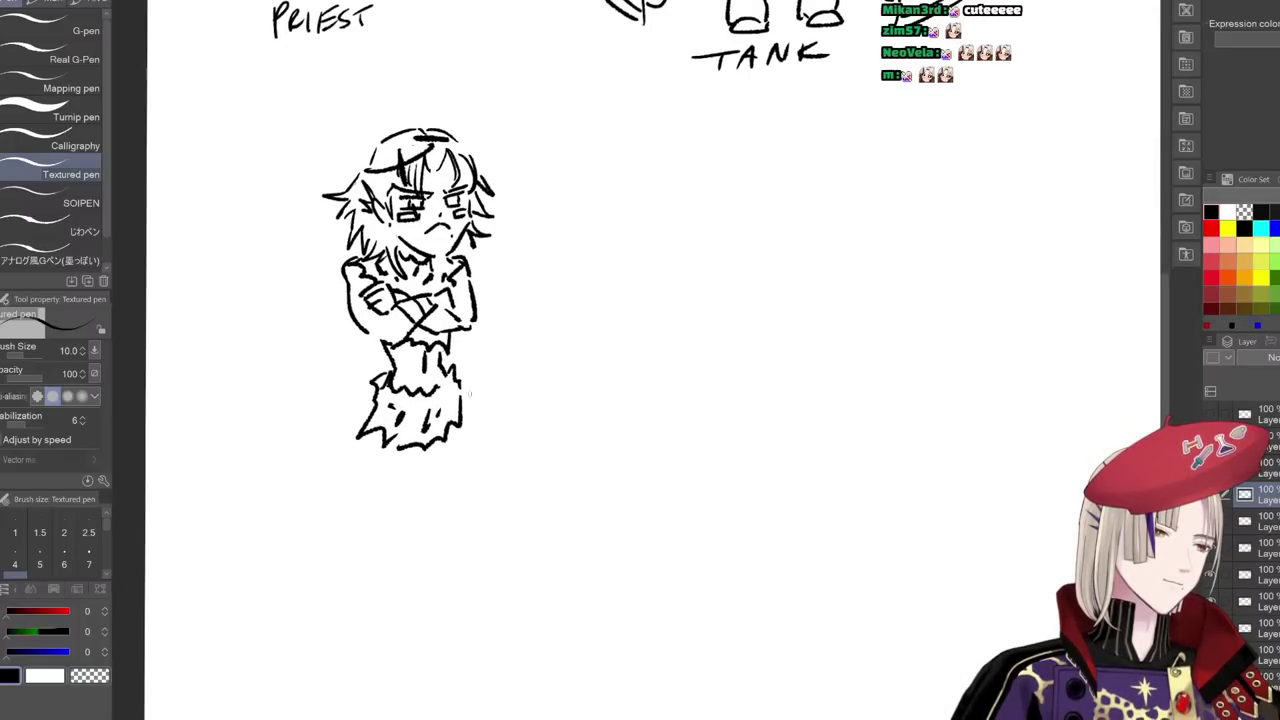
# - Draw the character's front leg with a wrapped shin and a bare foot with toes
pyautogui.moveTo(363, 434); pyautogui.dragTo(366, 493)
pyautogui.moveTo(418, 452); pyautogui.dragTo(366, 578)
pyautogui.moveTo(361, 486); pyautogui.dragTo(350, 580)
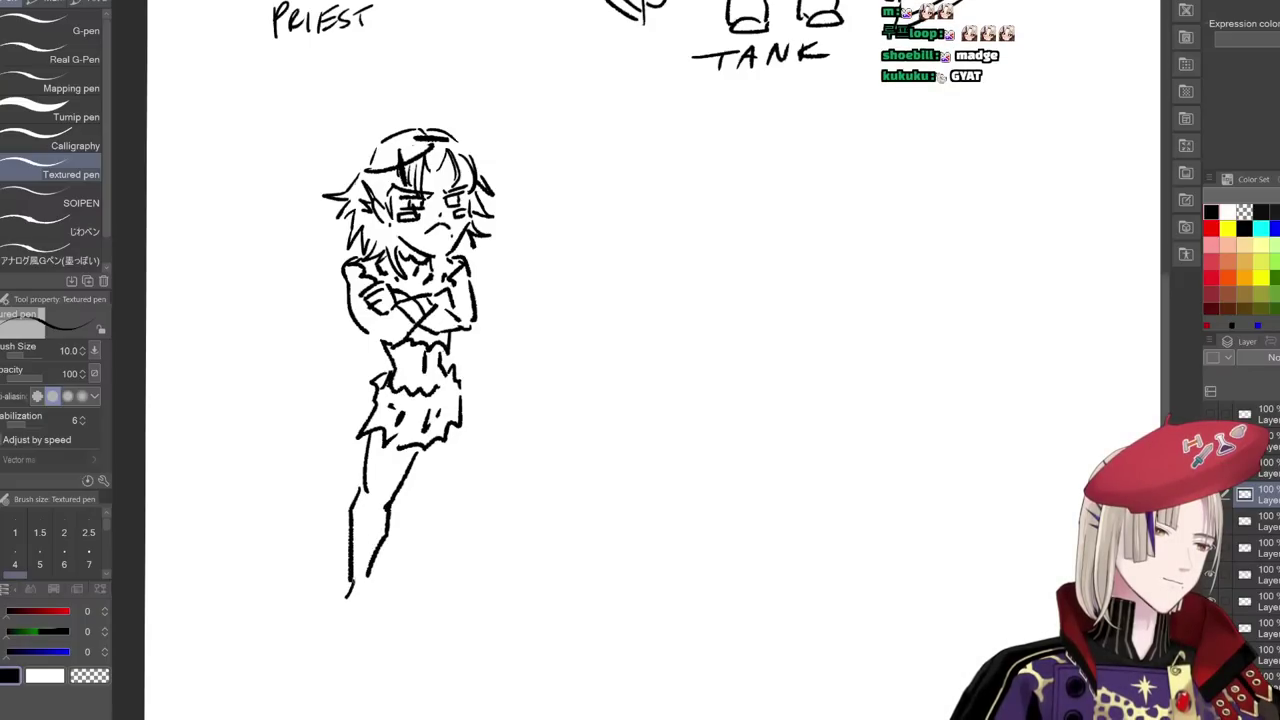
pyautogui.moveTo(353, 520)
pyautogui.mouseDown()
pyautogui.moveTo(370, 578)
pyautogui.moveTo(356, 612)
pyautogui.moveTo(343, 597)
pyautogui.moveTo(355, 608)
pyautogui.moveTo(309, 612)
pyautogui.mouseUp()
pyautogui.click(363, 608)
pyautogui.hotkey('ctrl', 'z')
pyautogui.hotkey('ctrl', 'z')
pyautogui.hotkey('ctrl', 'z')
pyautogui.hotkey('ctrl', 'z')
pyautogui.hotkey('ctrl', 'z')
pyautogui.moveTo(326, 606); pyautogui.dragTo(315, 618)
pyautogui.moveTo(337, 611); pyautogui.dragTo(331, 617)
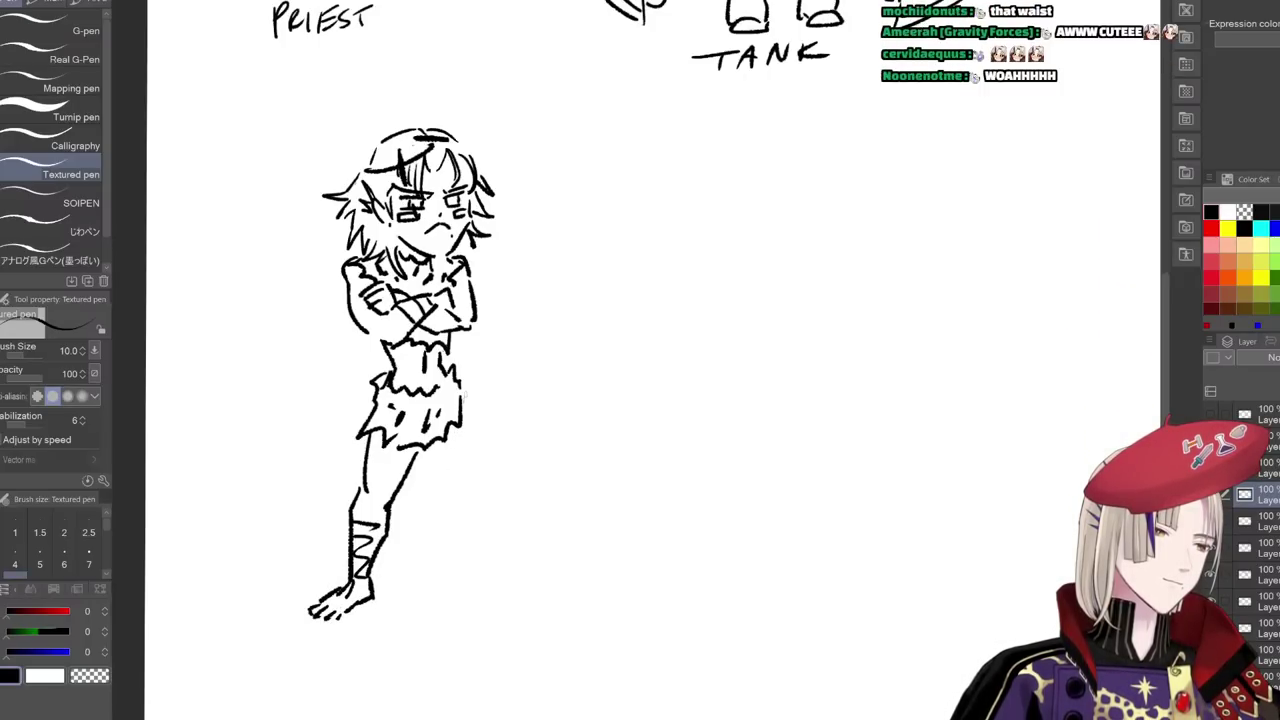
# - Draw the second leg behind the first, with a wrapped shin and a bare foot
pyautogui.moveTo(460, 390)
pyautogui.mouseDown()
pyautogui.moveTo(464, 460)
pyautogui.moveTo(440, 490)
pyautogui.mouseUp()
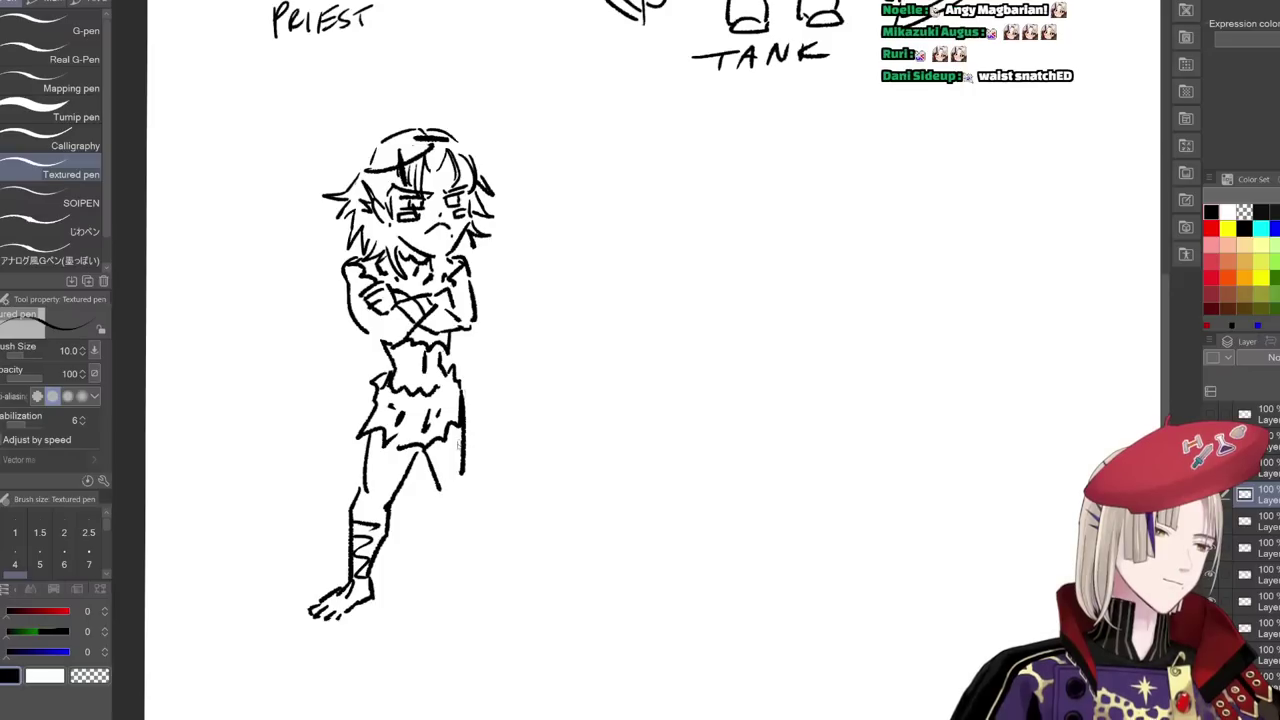
pyautogui.hotkey('ctrl', 'z')
pyautogui.moveTo(422, 447)
pyautogui.mouseDown()
pyautogui.moveTo(462, 492)
pyautogui.moveTo(430, 538)
pyautogui.mouseUp()
pyautogui.moveTo(434, 476); pyautogui.dragTo(406, 562)
pyautogui.moveTo(434, 537)
pyautogui.mouseDown()
pyautogui.moveTo(465, 561)
pyautogui.moveTo(432, 535)
pyautogui.mouseUp()
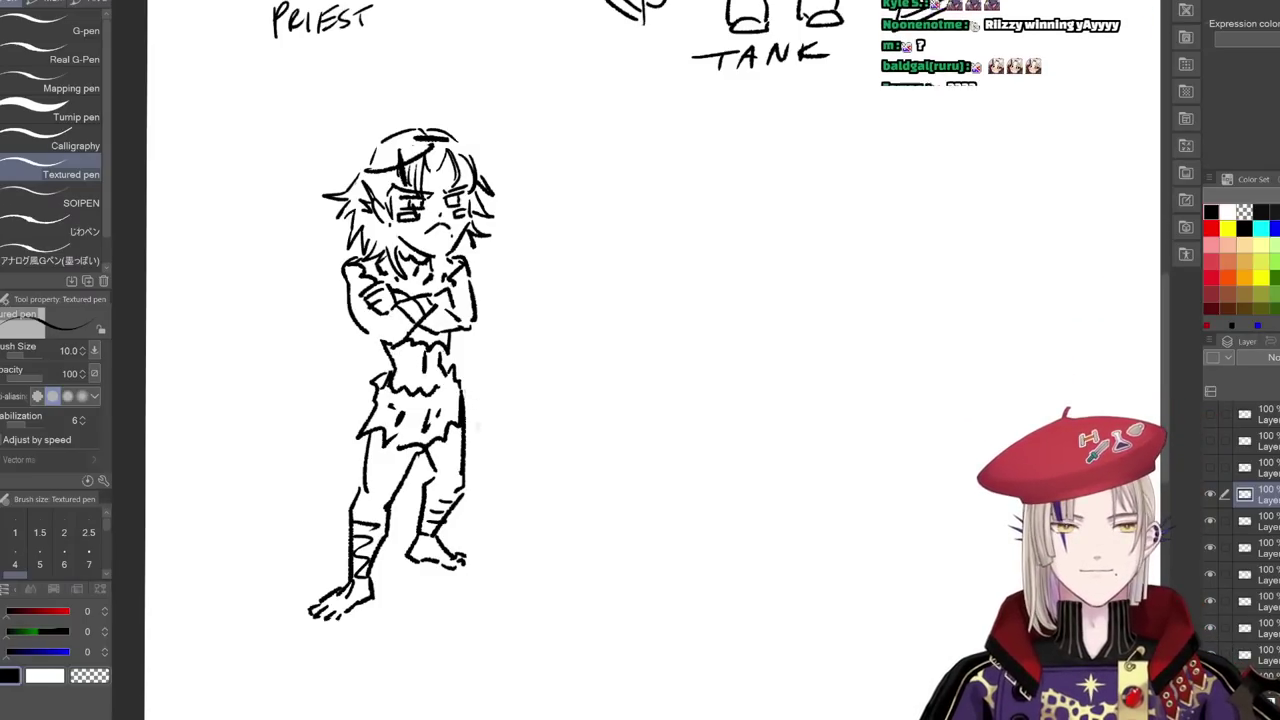
# - Draw a long skeletal arm from the shoulder on the front-leg side, with bone joints, forearm bones and bony fingers
pyautogui.moveTo(525, 405); pyautogui.dragTo(603, 377)
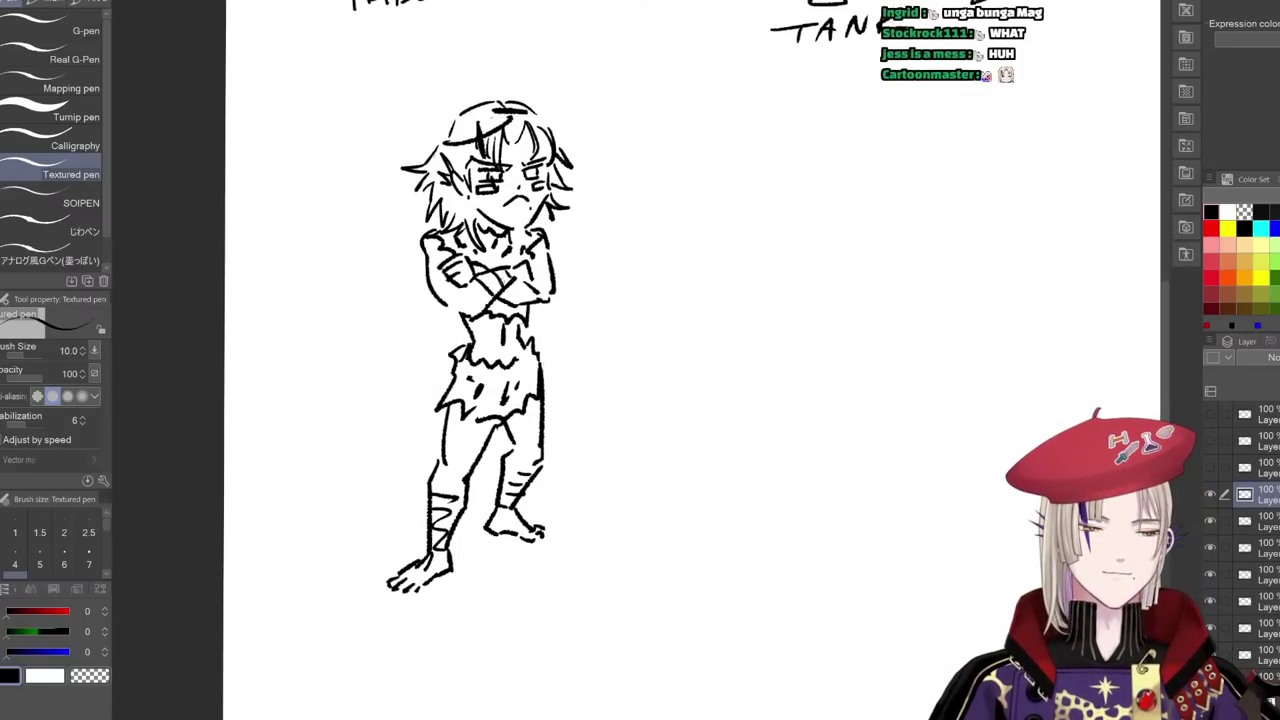
pyautogui.moveTo(432, 207)
pyautogui.mouseDown()
pyautogui.moveTo(367, 226)
pyautogui.moveTo(297, 272)
pyautogui.moveTo(309, 290)
pyautogui.moveTo(414, 233)
pyautogui.mouseUp()
pyautogui.moveTo(285, 292); pyautogui.dragTo(260, 460)
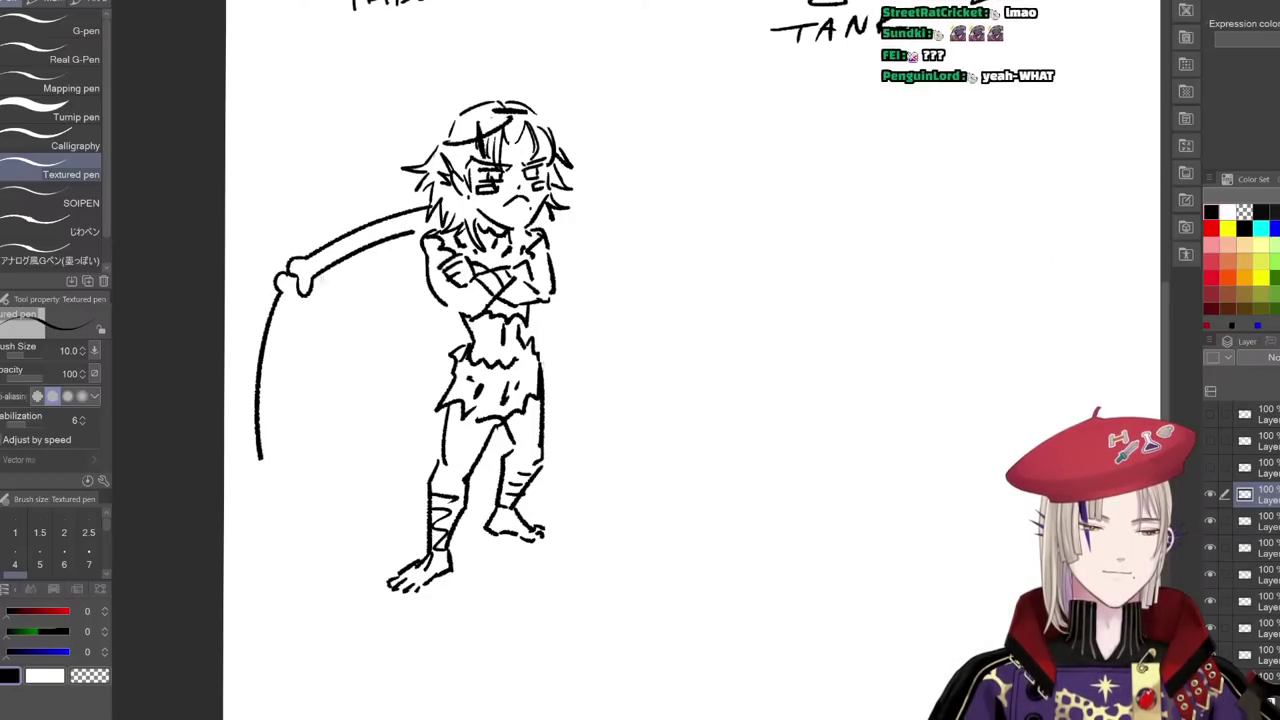
pyautogui.moveTo(322, 298)
pyautogui.mouseDown()
pyautogui.moveTo(330, 350)
pyautogui.moveTo(272, 440)
pyautogui.mouseUp()
pyautogui.moveTo(286, 318); pyautogui.dragTo(268, 510)
pyautogui.moveTo(276, 458); pyautogui.dragTo(282, 520)
pyautogui.moveTo(288, 458); pyautogui.dragTo(294, 512)
# - Draw a spiked ball mace with a handle held in the skeletal hand
pyautogui.moveTo(298, 456)
pyautogui.mouseDown()
pyautogui.moveTo(292, 500)
pyautogui.moveTo(322, 464)
pyautogui.moveTo(241, 501)
pyautogui.moveTo(264, 508)
pyautogui.moveTo(353, 470)
pyautogui.mouseUp()
pyautogui.moveTo(388, 415)
pyautogui.mouseDown()
pyautogui.moveTo(408, 471)
pyautogui.moveTo(388, 415)
pyautogui.mouseUp()
pyautogui.moveTo(377, 416)
pyautogui.mouseDown()
pyautogui.moveTo(353, 391)
pyautogui.moveTo(363, 420)
pyautogui.mouseUp()
pyautogui.moveTo(352, 477)
pyautogui.mouseDown()
pyautogui.moveTo(335, 503)
pyautogui.moveTo(365, 490)
pyautogui.mouseUp()
pyautogui.moveTo(388, 446); pyautogui.dragTo(391, 461)
pyautogui.moveTo(417, 402); pyautogui.dragTo(423, 393)
pyautogui.moveTo(423, 393)
pyautogui.mouseDown()
pyautogui.moveTo(411, 427)
pyautogui.moveTo(428, 452)
pyautogui.mouseUp()
pyautogui.moveTo(352, 437); pyautogui.dragTo(334, 433)
pyautogui.moveTo(334, 433); pyautogui.dragTo(384, 464)
pyautogui.moveTo(388, 488)
pyautogui.mouseDown()
pyautogui.moveTo(402, 505)
pyautogui.moveTo(403, 483)
pyautogui.mouseUp()
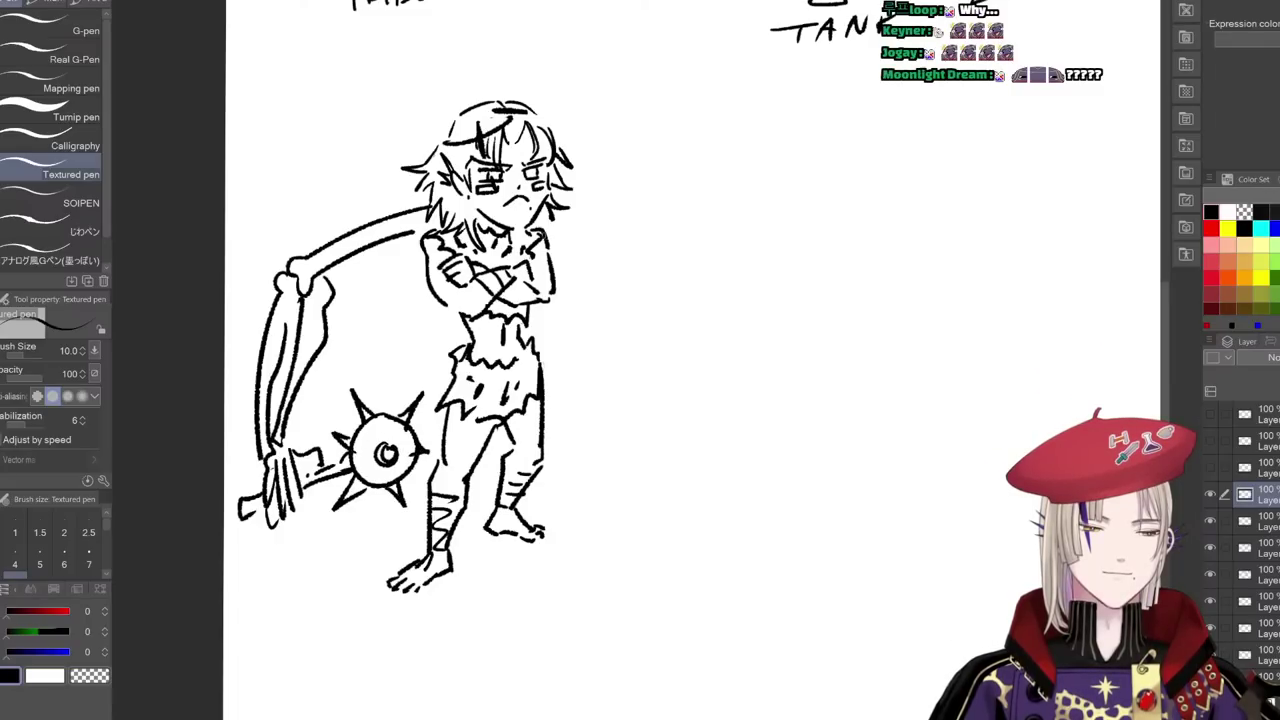
# - Add jagged strokes at the shoulder and draw a second skeletal arm reaching down from the opposite shoulder
pyautogui.moveTo(428, 218); pyautogui.dragTo(452, 250)
pyautogui.moveTo(450, 226); pyautogui.dragTo(464, 250)
pyautogui.moveTo(545, 210)
pyautogui.mouseDown()
pyautogui.moveTo(678, 294)
pyautogui.moveTo(640, 298)
pyautogui.moveTo(664, 306)
pyautogui.moveTo(685, 374)
pyautogui.moveTo(670, 399)
pyautogui.mouseUp()
pyautogui.moveTo(631, 303)
pyautogui.mouseDown()
pyautogui.moveTo(620, 341)
pyautogui.moveTo(648, 467)
pyautogui.moveTo(658, 419)
pyautogui.mouseUp()
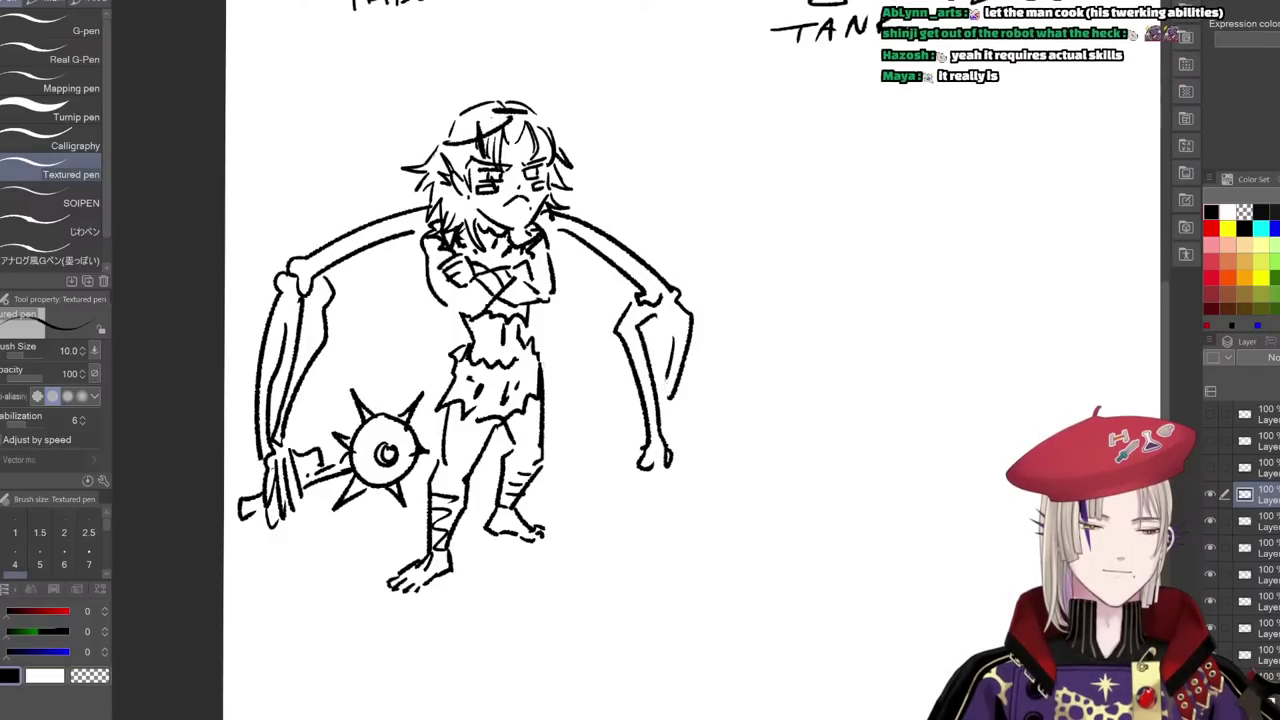
pyautogui.moveTo(672, 336); pyautogui.dragTo(666, 384)
# - Draw the second bony hand gripping a broad-bladed axe and complete that arm's forearm bones
pyautogui.moveTo(638, 458)
pyautogui.mouseDown()
pyautogui.moveTo(612, 484)
pyautogui.moveTo(636, 490)
pyautogui.mouseUp()
pyautogui.moveTo(640, 476)
pyautogui.mouseDown()
pyautogui.moveTo(644, 526)
pyautogui.moveTo(656, 530)
pyautogui.moveTo(666, 524)
pyautogui.moveTo(574, 482)
pyautogui.moveTo(550, 487)
pyautogui.mouseUp()
pyautogui.moveTo(556, 490)
pyautogui.mouseDown()
pyautogui.moveTo(555, 562)
pyautogui.moveTo(612, 578)
pyautogui.moveTo(636, 556)
pyautogui.mouseUp()
pyautogui.moveTo(604, 499)
pyautogui.mouseDown()
pyautogui.moveTo(636, 556)
pyautogui.moveTo(602, 571)
pyautogui.mouseUp()
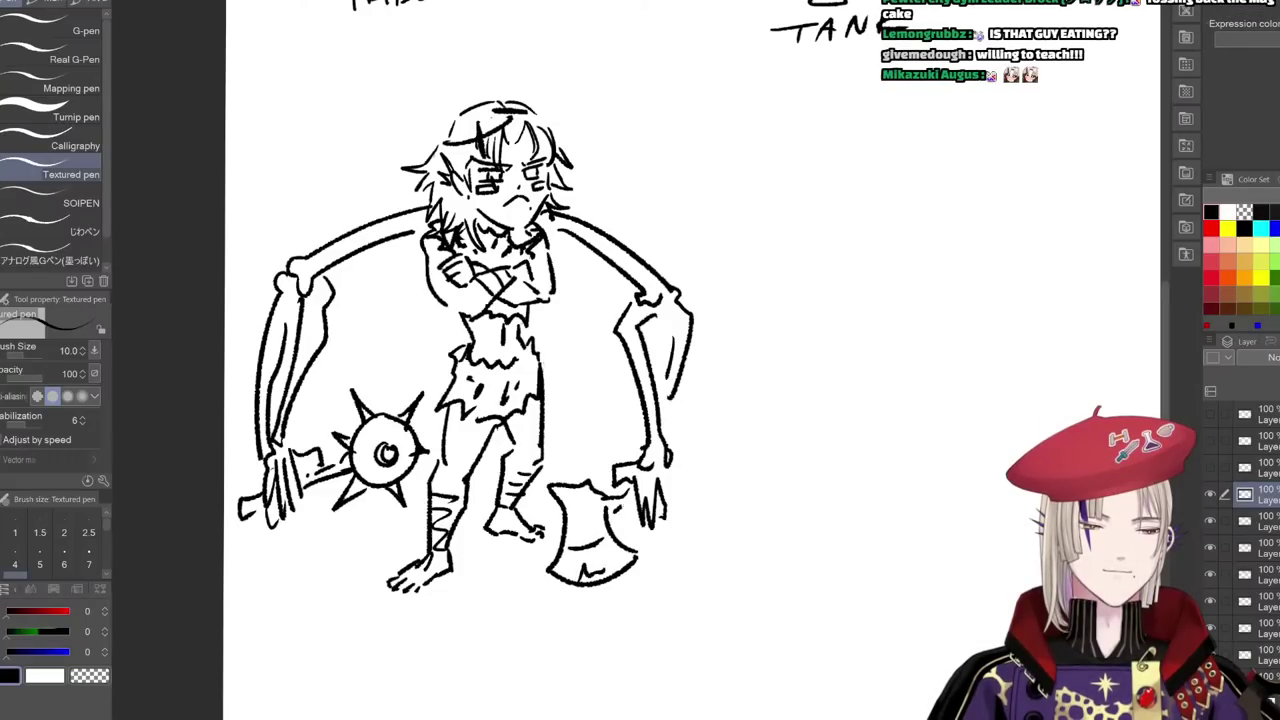
pyautogui.moveTo(690, 468)
pyautogui.mouseDown()
pyautogui.moveTo(622, 524)
pyautogui.moveTo(666, 520)
pyautogui.moveTo(686, 494)
pyautogui.mouseUp()
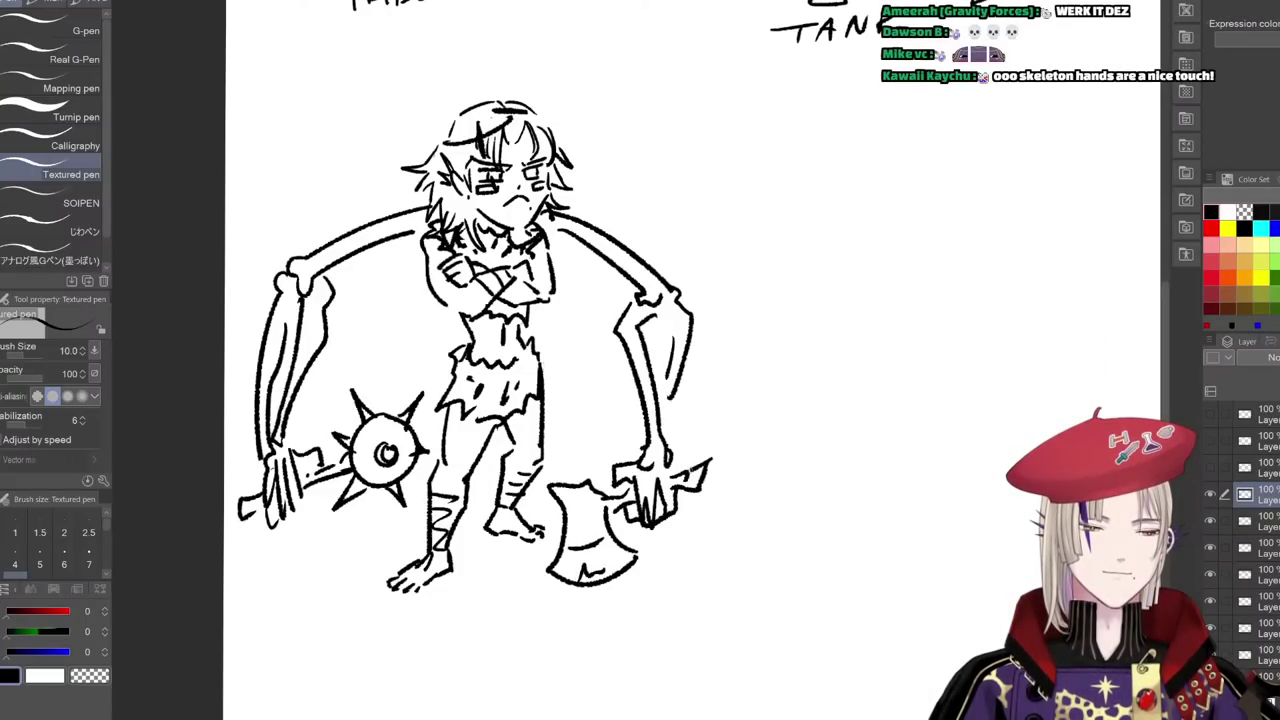
pyautogui.moveTo(675, 390); pyautogui.dragTo(666, 443)
pyautogui.moveTo(668, 334); pyautogui.dragTo(661, 379)
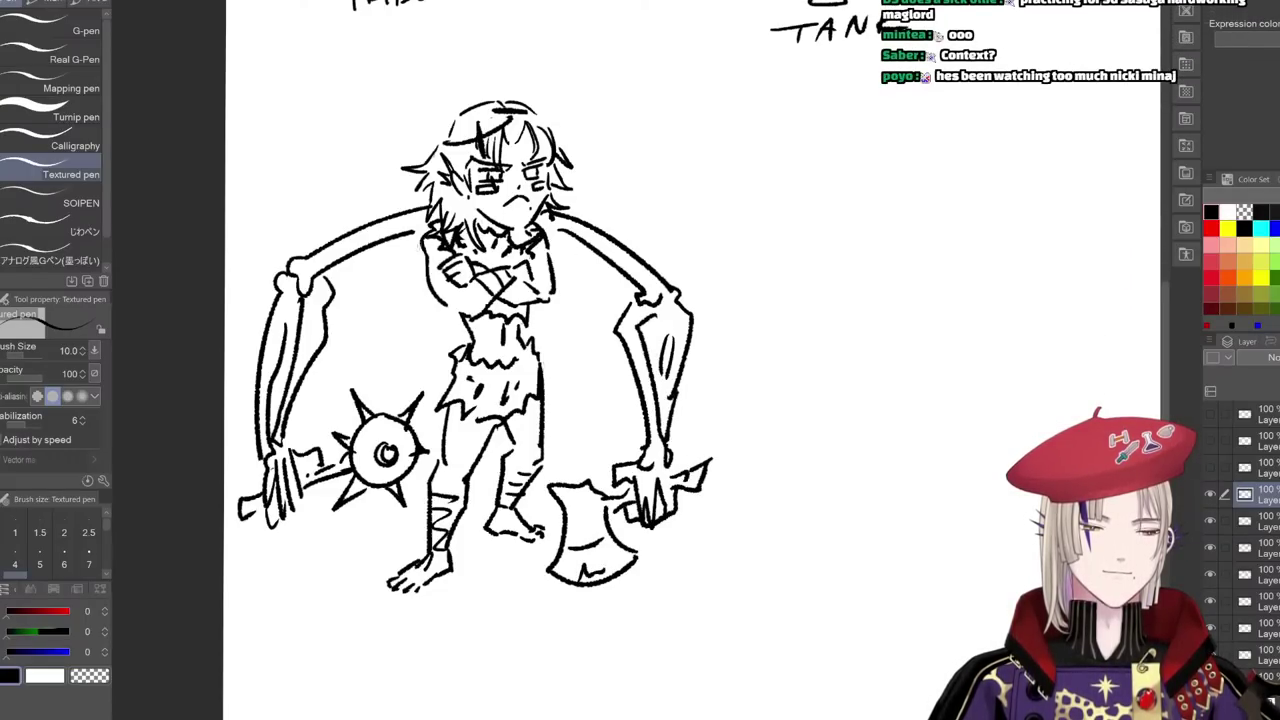
# - Add shorter knob-ended bones fanning out from the back on both sides of the torso
pyautogui.moveTo(422, 248); pyautogui.dragTo(364, 298)
pyautogui.moveTo(364, 298)
pyautogui.mouseDown()
pyautogui.moveTo(362, 316)
pyautogui.moveTo(379, 318)
pyautogui.mouseUp()
pyautogui.moveTo(379, 312)
pyautogui.mouseDown()
pyautogui.moveTo(424, 266)
pyautogui.moveTo(398, 335)
pyautogui.moveTo(428, 362)
pyautogui.mouseUp()
pyautogui.moveTo(566, 250)
pyautogui.mouseDown()
pyautogui.moveTo(597, 314)
pyautogui.moveTo(566, 346)
pyautogui.mouseUp()
pyautogui.moveTo(548, 304); pyautogui.dragTo(560, 356)
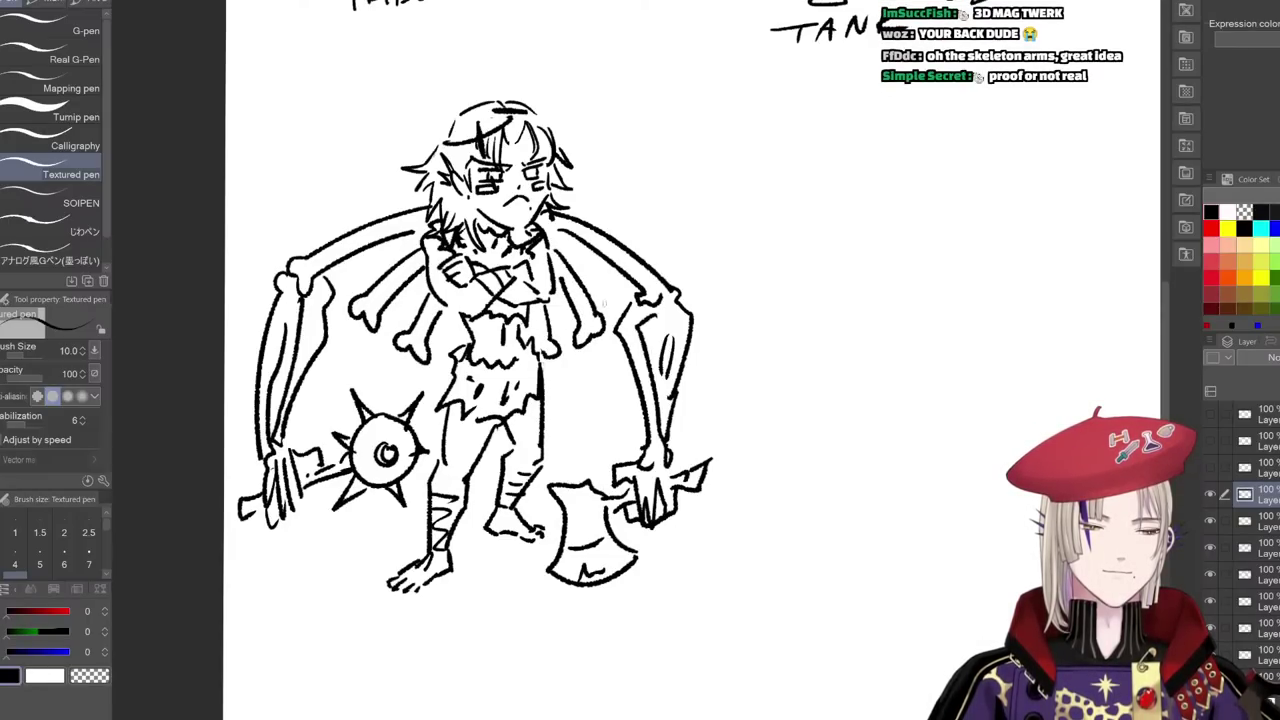
# - Hatch a ground shadow under the feet and letter the label "BARBARIAN" by hand beneath the figure
pyautogui.moveTo(520, 536)
pyautogui.mouseDown()
pyautogui.moveTo(462, 554)
pyautogui.moveTo(462, 570)
pyautogui.mouseUp()
pyautogui.moveTo(452, 588)
pyautogui.mouseDown()
pyautogui.moveTo(382, 598)
pyautogui.moveTo(324, 658)
pyautogui.moveTo(424, 658)
pyautogui.mouseUp()
pyautogui.moveTo(408, 640); pyautogui.dragTo(420, 634)
pyautogui.moveTo(432, 616)
pyautogui.mouseDown()
pyautogui.moveTo(450, 658)
pyautogui.moveTo(494, 654)
pyautogui.mouseUp()
pyautogui.moveTo(466, 636); pyautogui.dragTo(480, 634)
pyautogui.moveTo(490, 654); pyautogui.dragTo(512, 602)
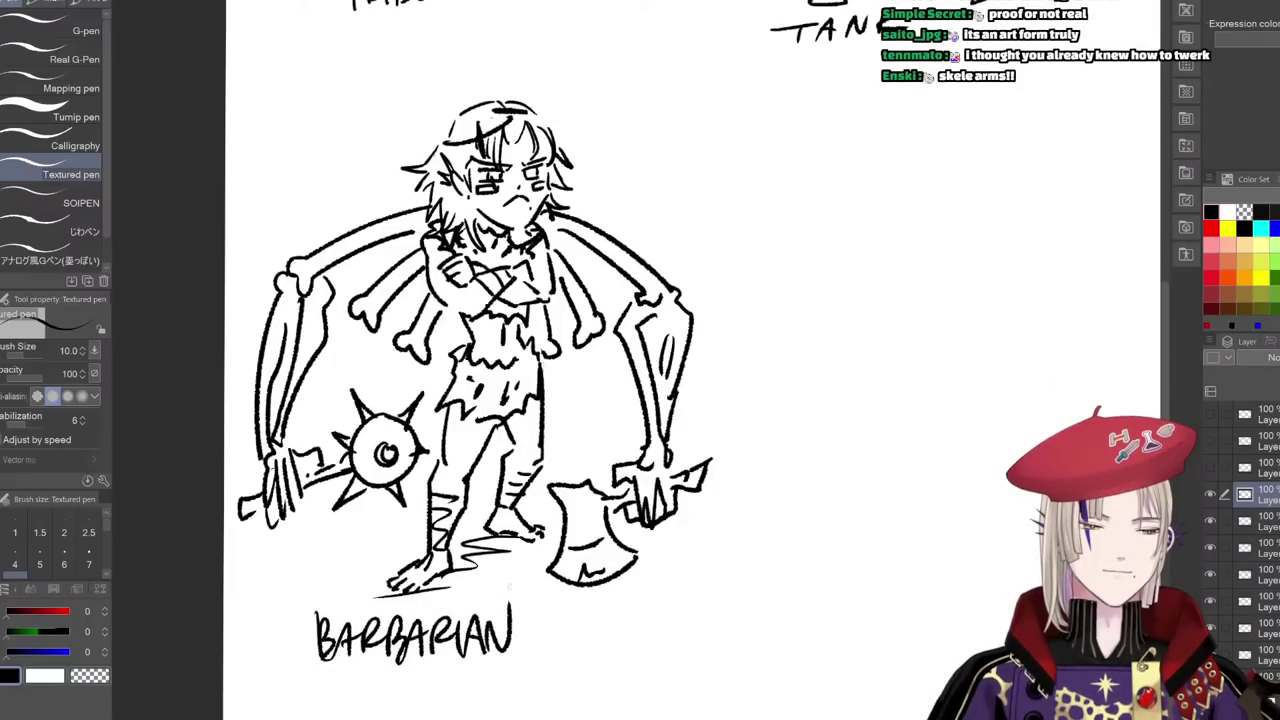
# - Scale the barbarian drawing with its label down to 69% and place it beneath the priest
pyautogui.hotkey('ctrl', 't')
pyautogui.moveTo(716, 663); pyautogui.dragTo(566, 494)
pyautogui.moveTo(625, 356); pyautogui.dragTo(680, 348)
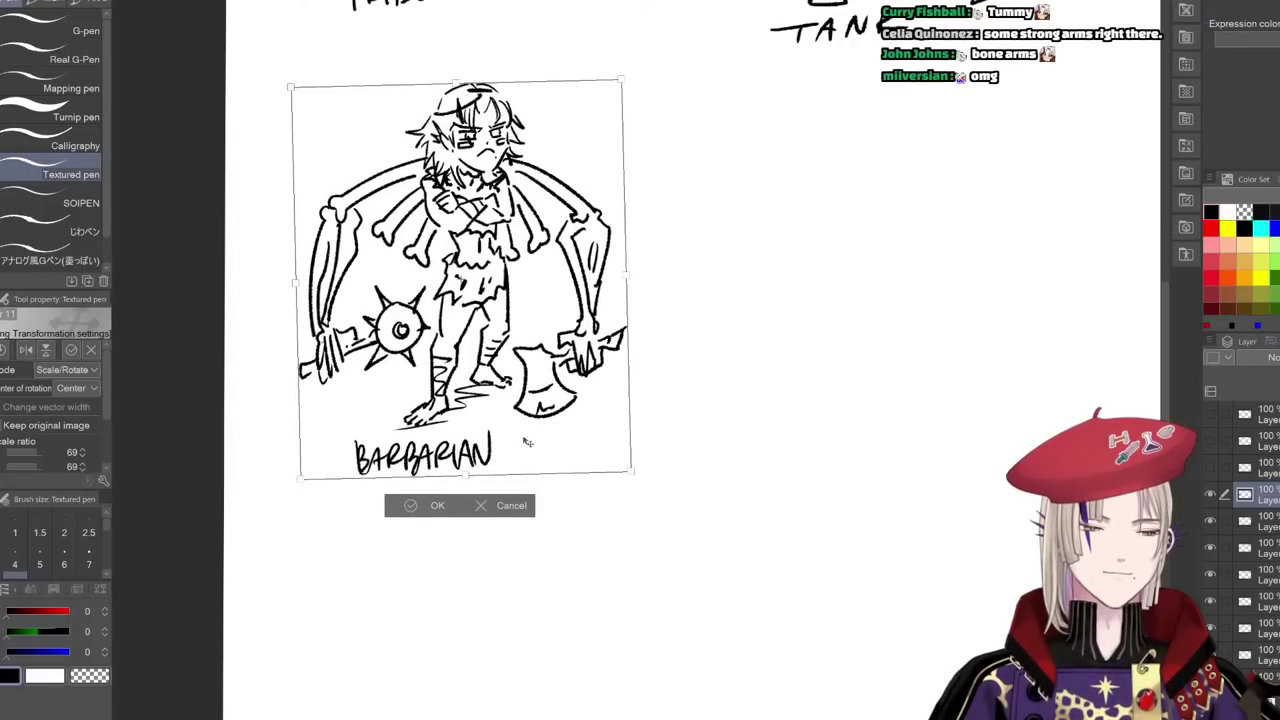
pyautogui.press('Return')
pyautogui.scroll(-2, 674, 383)
pyautogui.moveTo(656, 394)
pyautogui.mouseDown()
pyautogui.moveTo(509, 499)
pyautogui.moveTo(517, 506)
pyautogui.moveTo(482, 478)
pyautogui.mouseUp()
pyautogui.hotkey('ctrl', 'z')
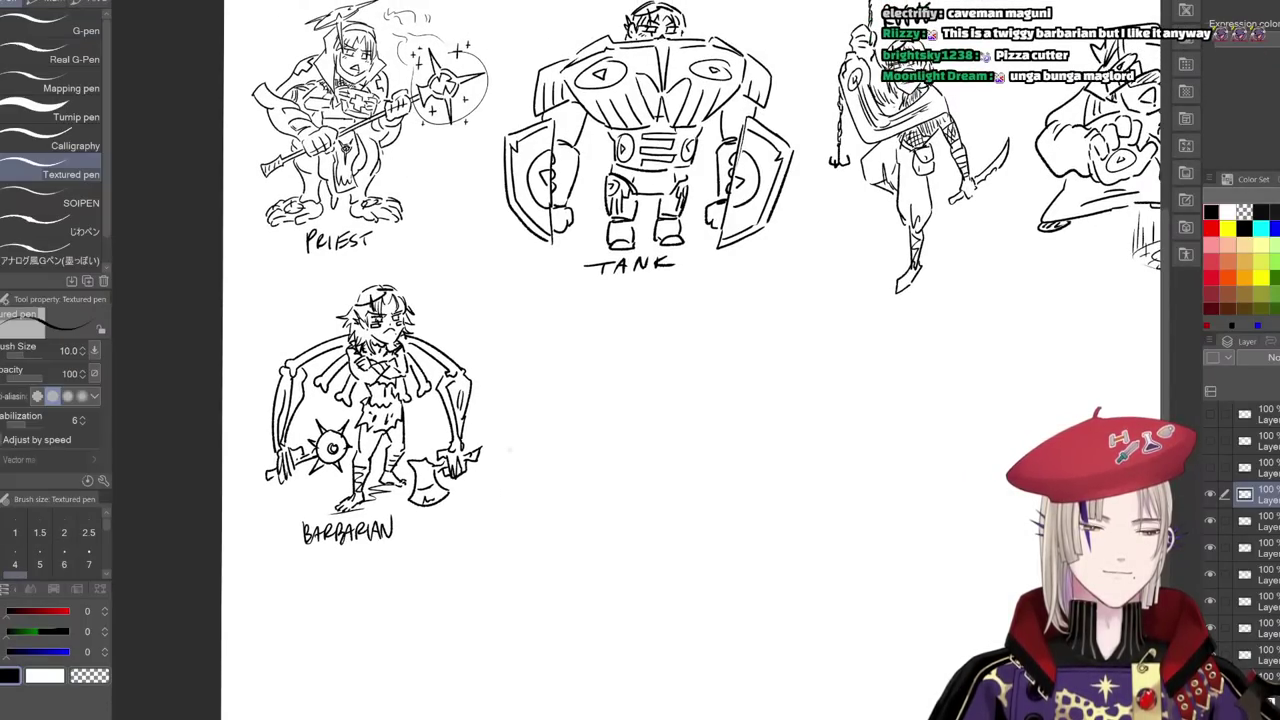
pyautogui.scroll(4, 517, 530)
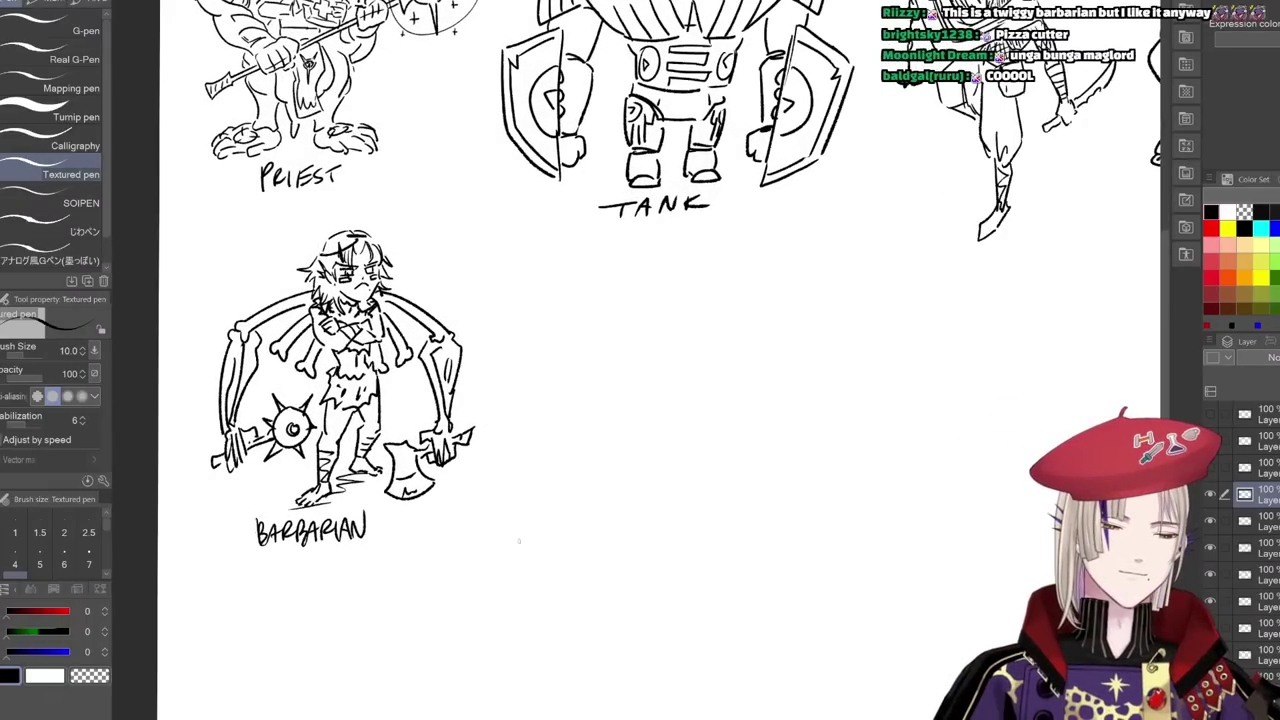
pyautogui.moveTo(541, 531); pyautogui.dragTo(543, 603)
pyautogui.moveTo(617, 531); pyautogui.dragTo(597, 591)
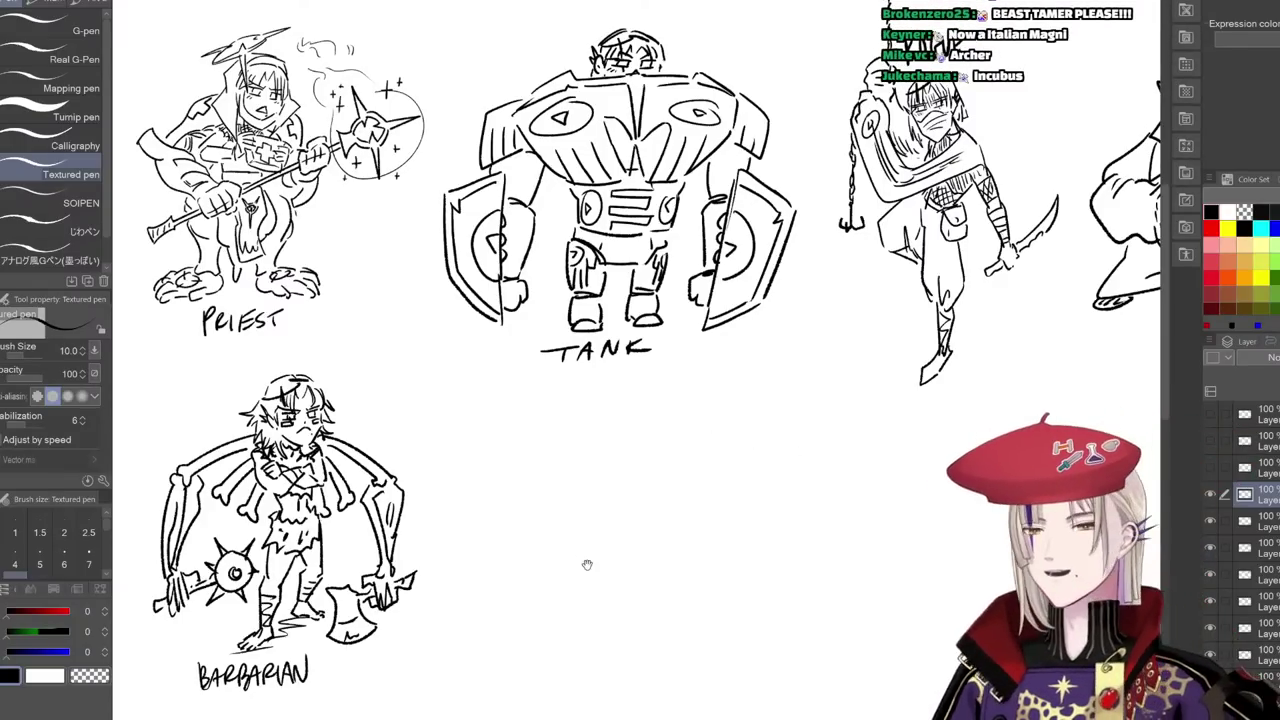
pyautogui.moveTo(586, 563); pyautogui.dragTo(563, 429)
pyautogui.moveTo(641, 489); pyautogui.dragTo(558, 617)
pyautogui.moveTo(657, 560); pyautogui.dragTo(655, 389)
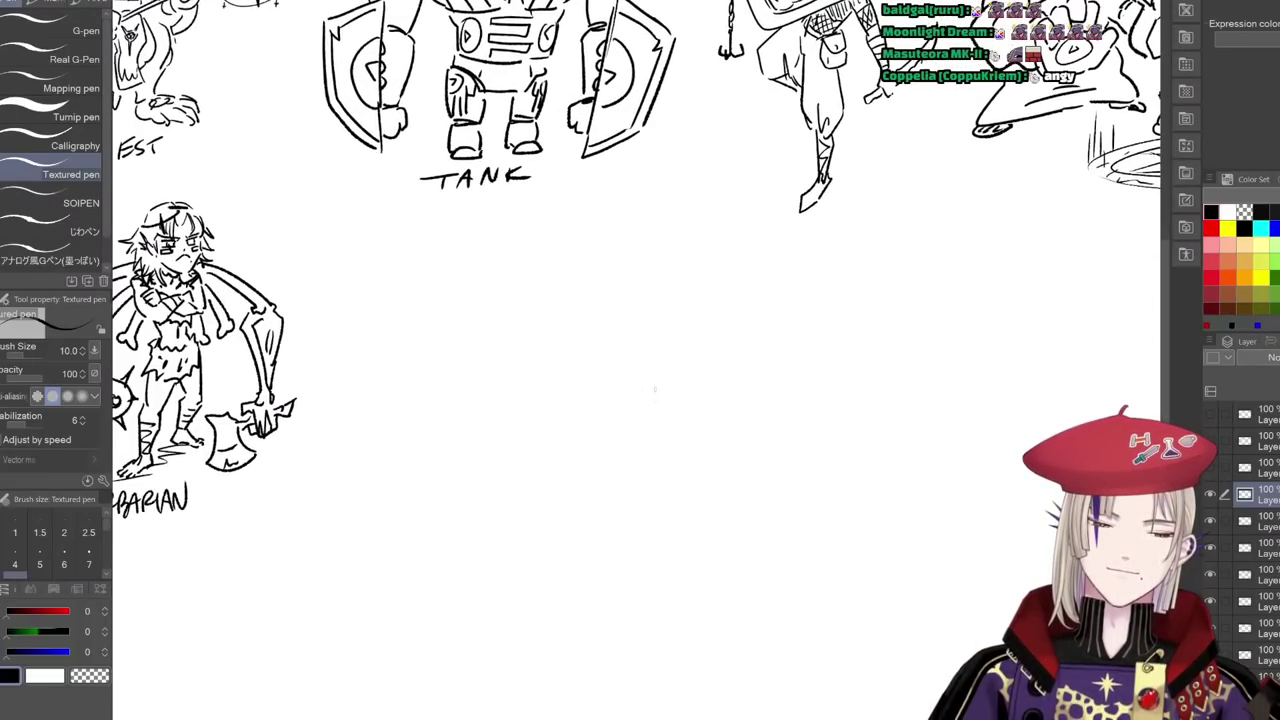
pyautogui.moveTo(619, 458); pyautogui.dragTo(668, 415)
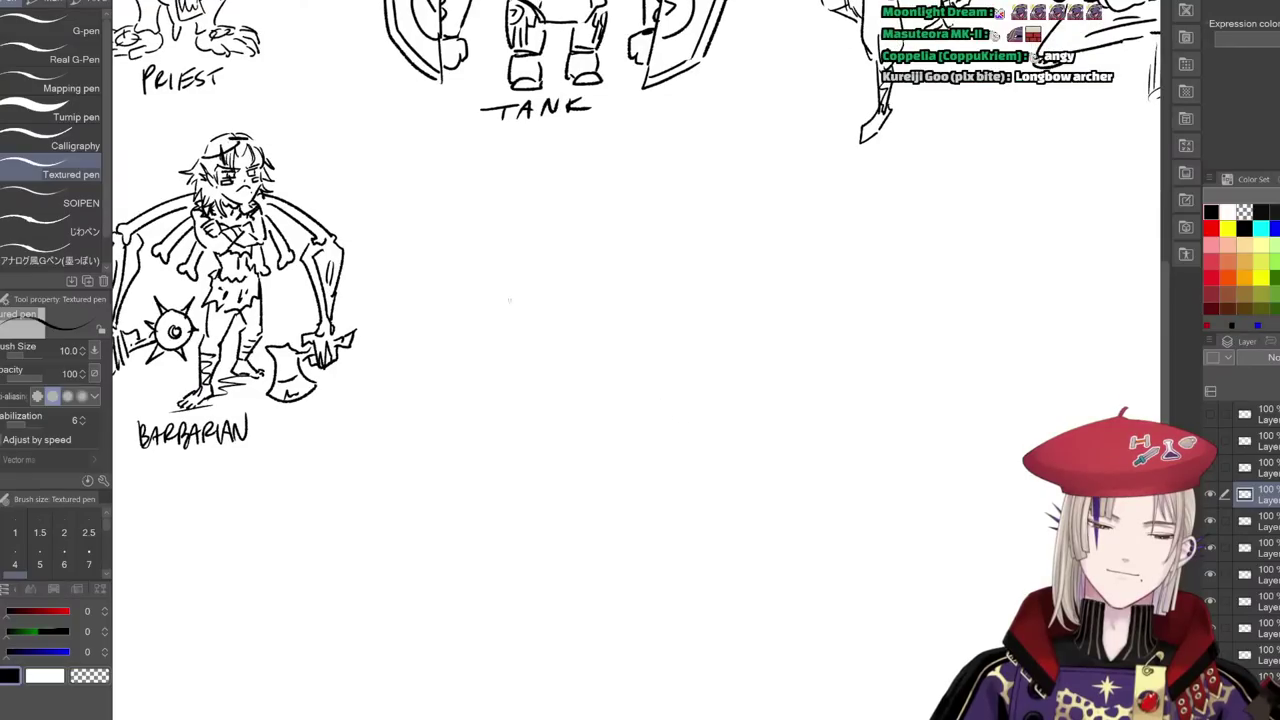
pyautogui.moveTo(561, 363)
pyautogui.mouseDown()
pyautogui.moveTo(509, 349)
pyautogui.moveTo(463, 269)
pyautogui.moveTo(514, 340)
pyautogui.mouseUp()
pyautogui.moveTo(362, 253)
pyautogui.mouseDown()
pyautogui.moveTo(348, 285)
pyautogui.moveTo(345, 234)
pyautogui.moveTo(367, 244)
pyautogui.mouseUp()
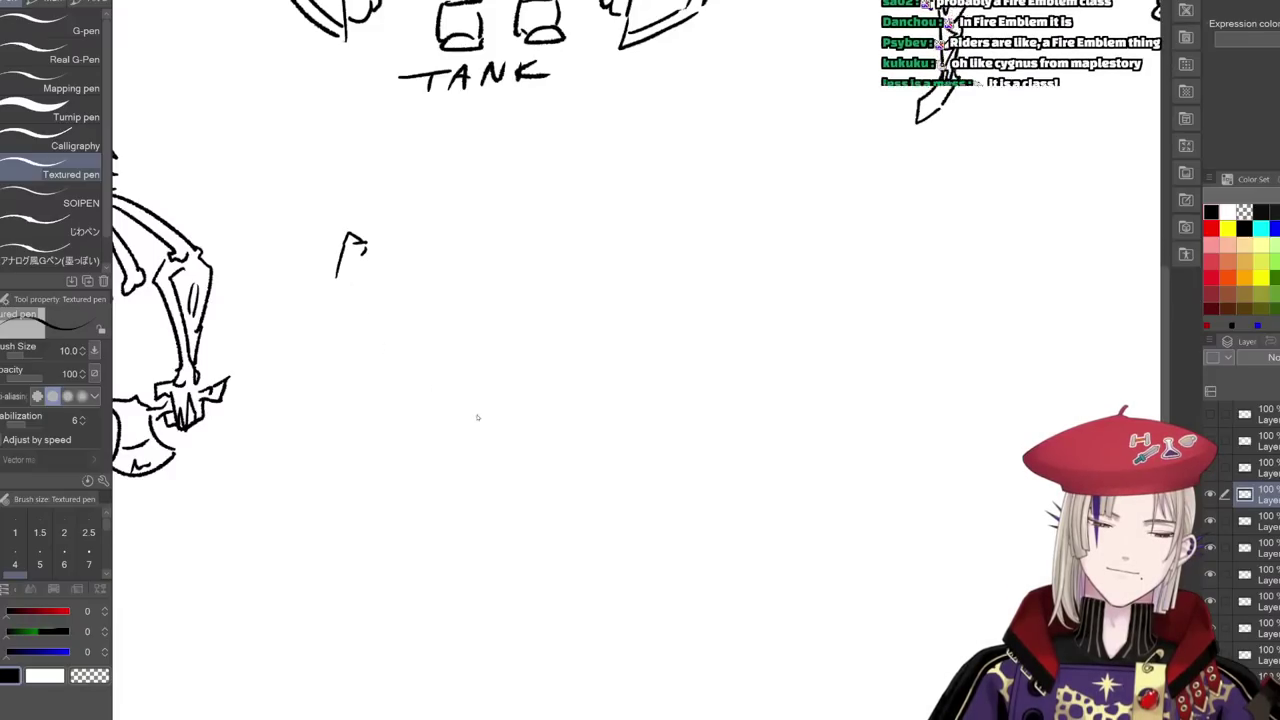
pyautogui.hotkey('ctrl', 'z')
pyautogui.hotkey('ctrl', 'z')
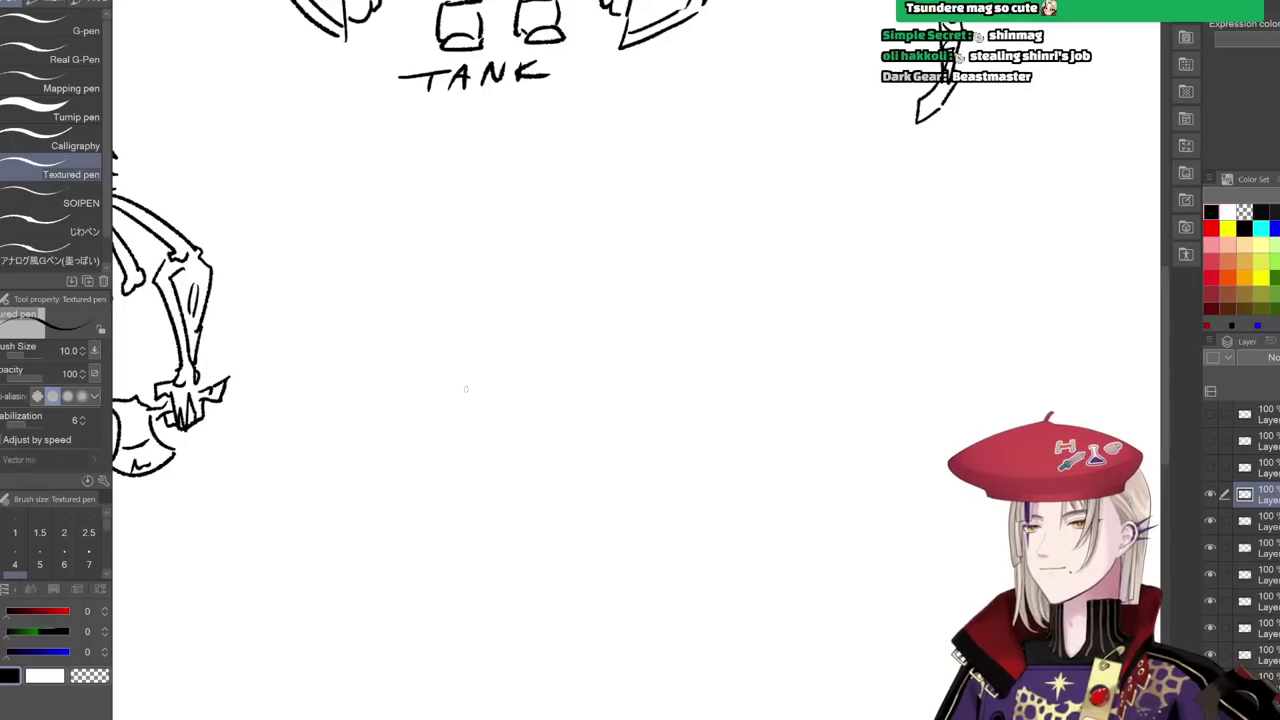
# - Draw a half-ring bow with three long spikes below the tank and pull its string back to a point
pyautogui.moveTo(587, 188)
pyautogui.mouseDown()
pyautogui.moveTo(600, 186)
pyautogui.moveTo(671, 288)
pyautogui.moveTo(700, 305)
pyautogui.moveTo(664, 313)
pyautogui.moveTo(590, 385)
pyautogui.moveTo(564, 497)
pyautogui.mouseUp()
pyautogui.moveTo(575, 413)
pyautogui.mouseDown()
pyautogui.moveTo(583, 377)
pyautogui.moveTo(576, 484)
pyautogui.moveTo(570, 381)
pyautogui.moveTo(650, 310)
pyautogui.moveTo(605, 205)
pyautogui.moveTo(586, 250)
pyautogui.mouseUp()
pyautogui.hotkey('ctrl', 'z')
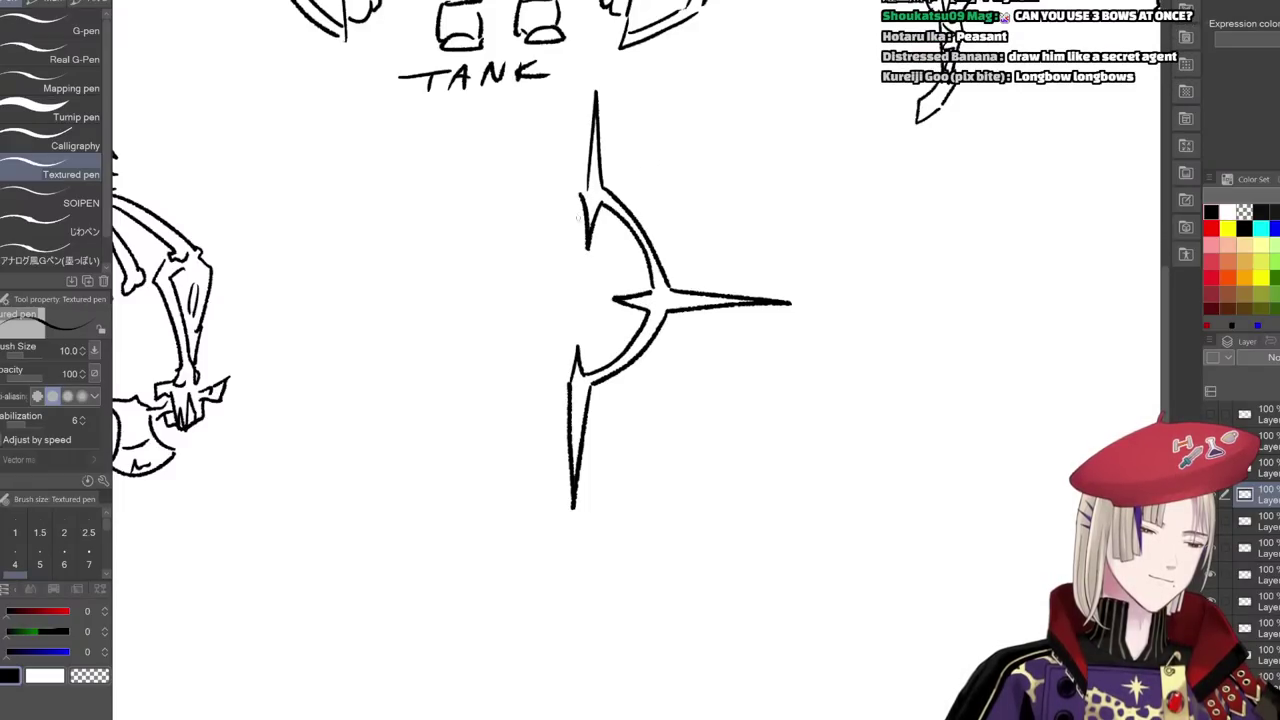
pyautogui.moveTo(576, 205)
pyautogui.mouseDown()
pyautogui.moveTo(390, 288)
pyautogui.moveTo(538, 373)
pyautogui.mouseUp()
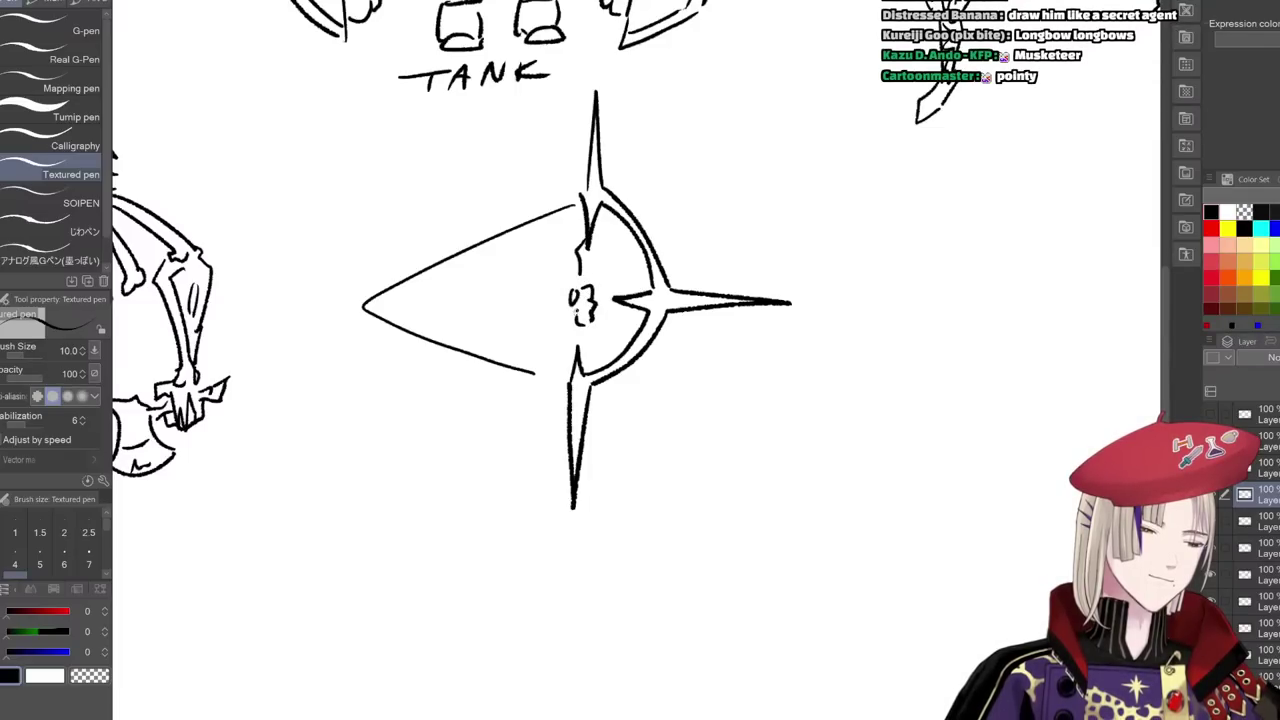
# - Add the faceted grip to the middle of the bow and sketch the hand holding the drawn string
pyautogui.moveTo(597, 243); pyautogui.dragTo(590, 285)
pyautogui.moveTo(584, 262); pyautogui.dragTo(578, 358)
pyautogui.moveTo(486, 389); pyautogui.dragTo(581, 389)
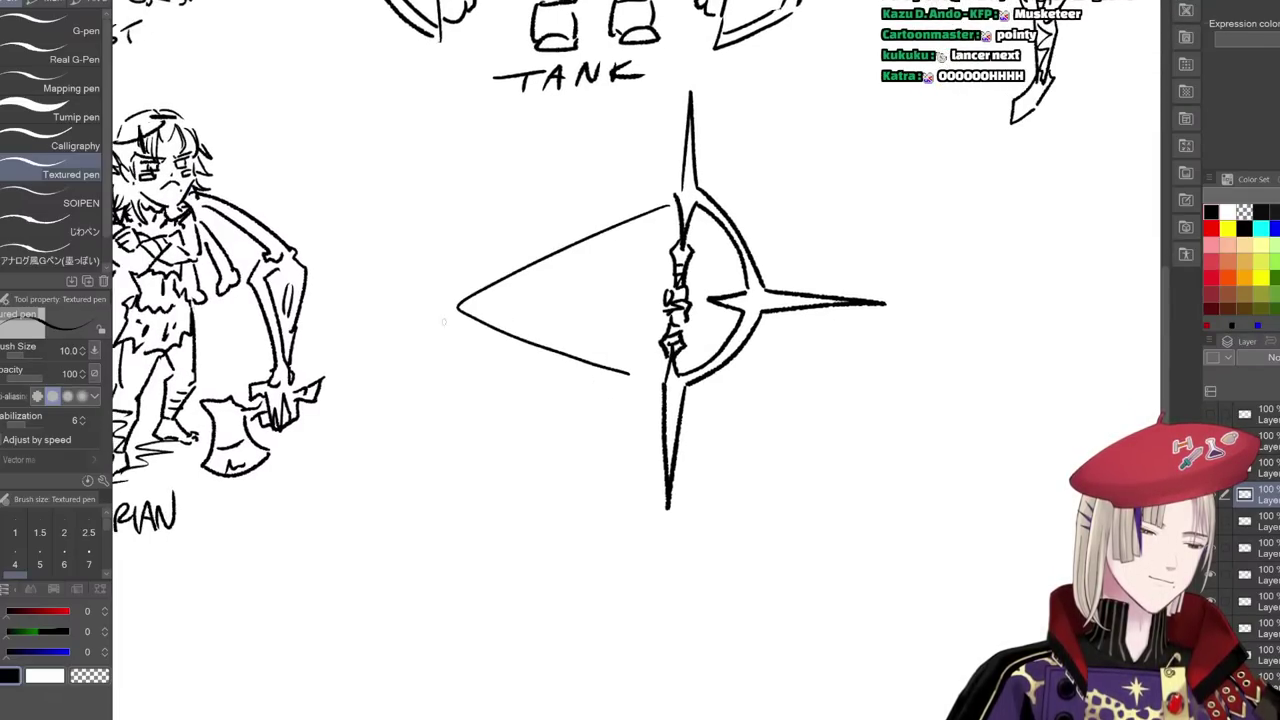
pyautogui.moveTo(461, 343)
pyautogui.mouseDown()
pyautogui.moveTo(442, 320)
pyautogui.moveTo(468, 322)
pyautogui.moveTo(462, 300)
pyautogui.mouseUp()
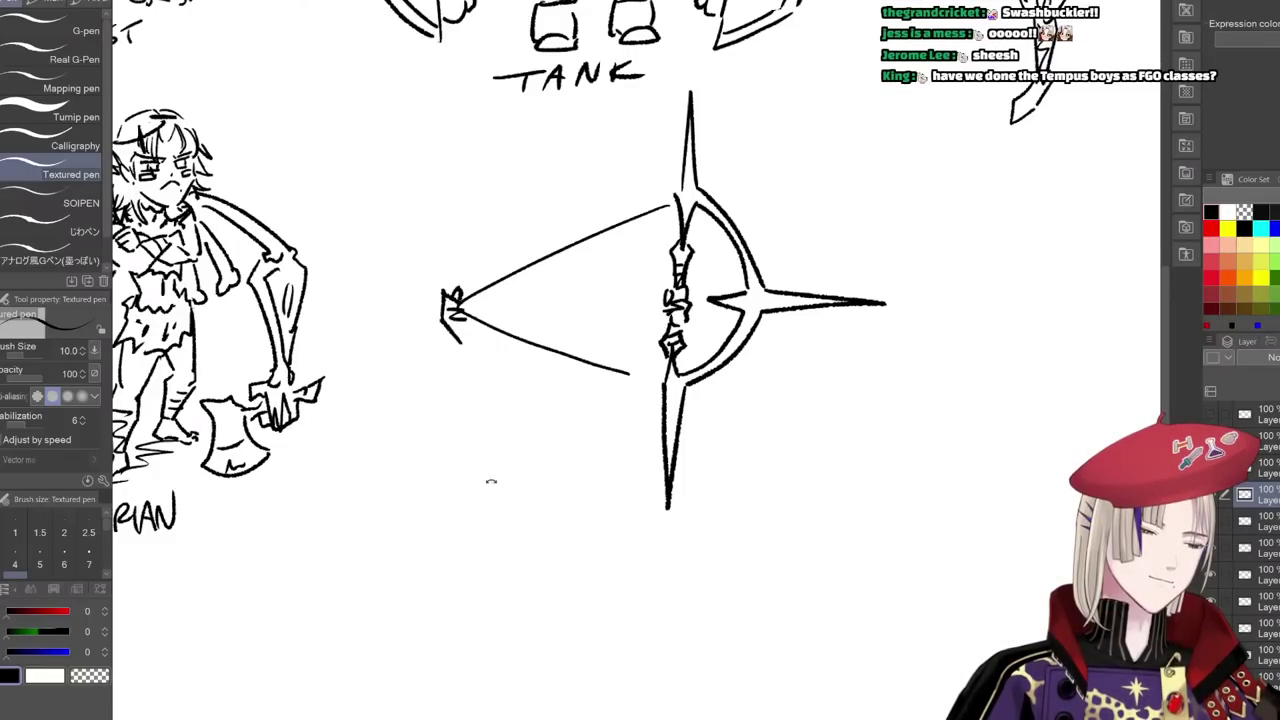
# - Sketch the first fringe strands of the archer's head across the upper part of the bowstring
pyautogui.moveTo(487, 582); pyautogui.dragTo(537, 606)
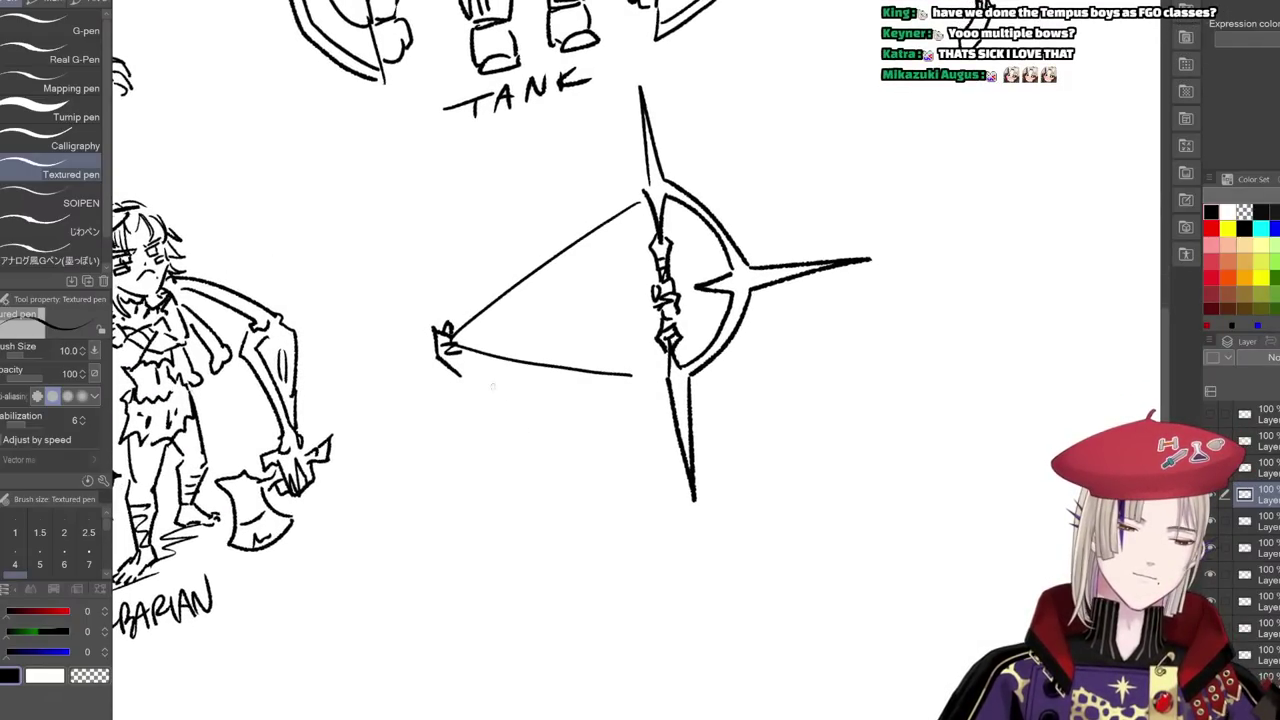
pyautogui.moveTo(621, 503); pyautogui.dragTo(600, 506)
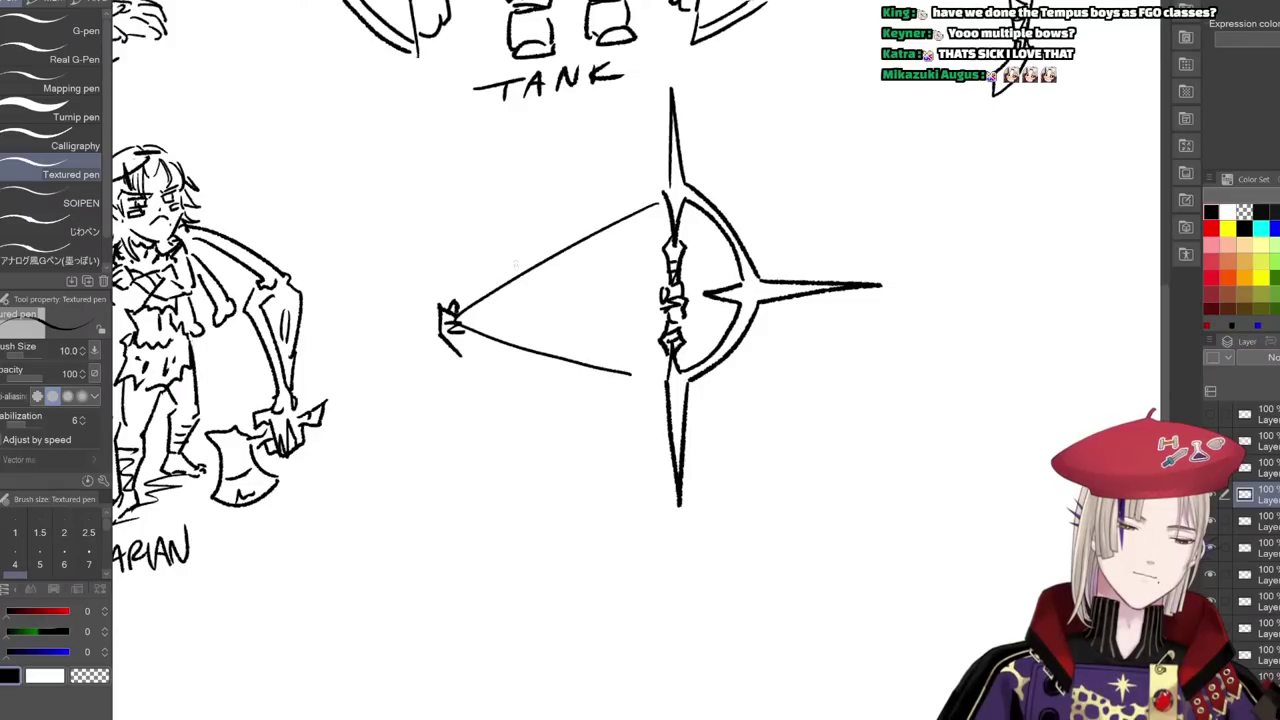
pyautogui.moveTo(575, 219); pyautogui.dragTo(559, 258)
pyautogui.moveTo(548, 223); pyautogui.dragTo(532, 255)
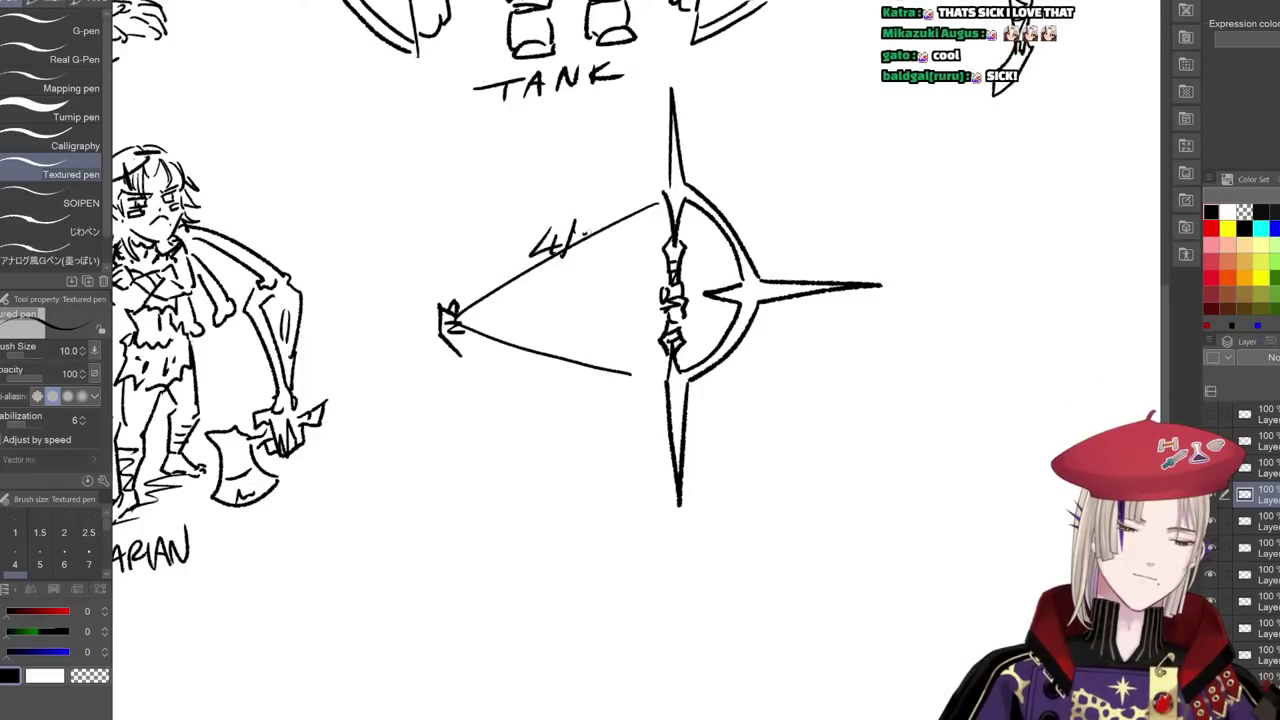
pyautogui.moveTo(600, 218); pyautogui.dragTo(588, 250)
pyautogui.moveTo(606, 217); pyautogui.dragTo(607, 253)
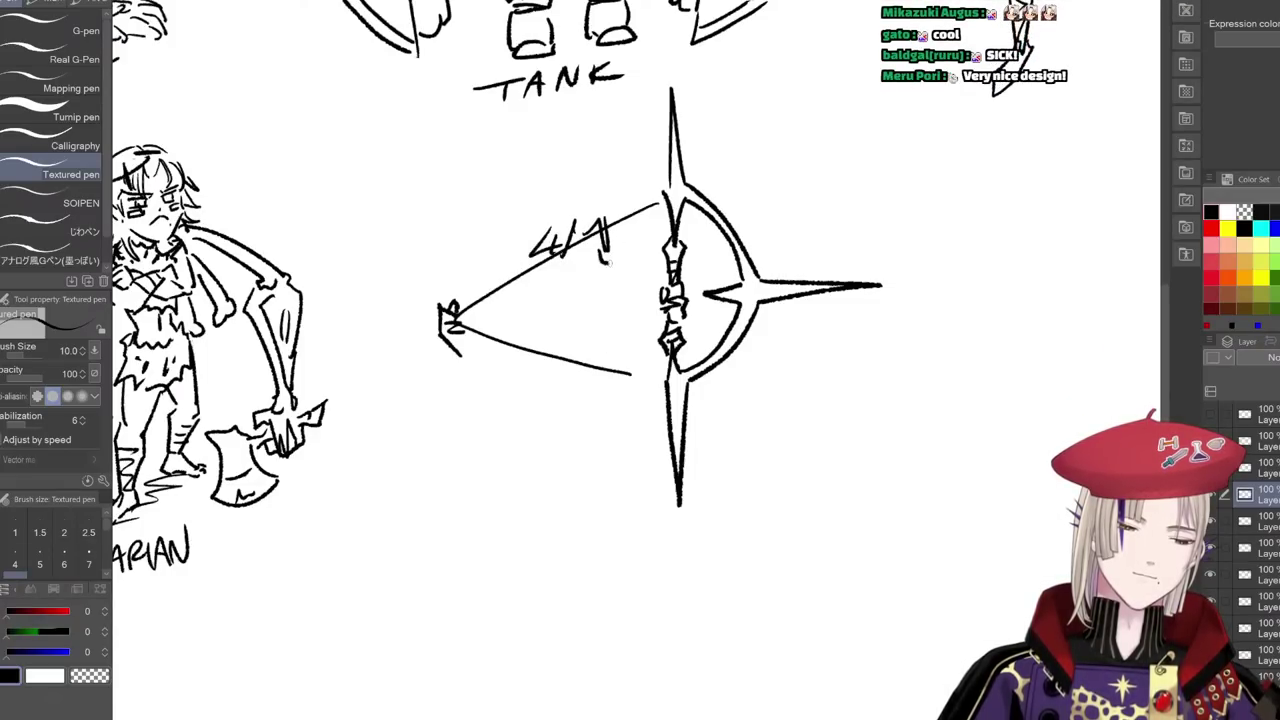
# - Draw the archer's ear, jaw and flat mouth below the fringe and fill in more hair strands and the eye area
pyautogui.hotkey('ctrl', 'z')
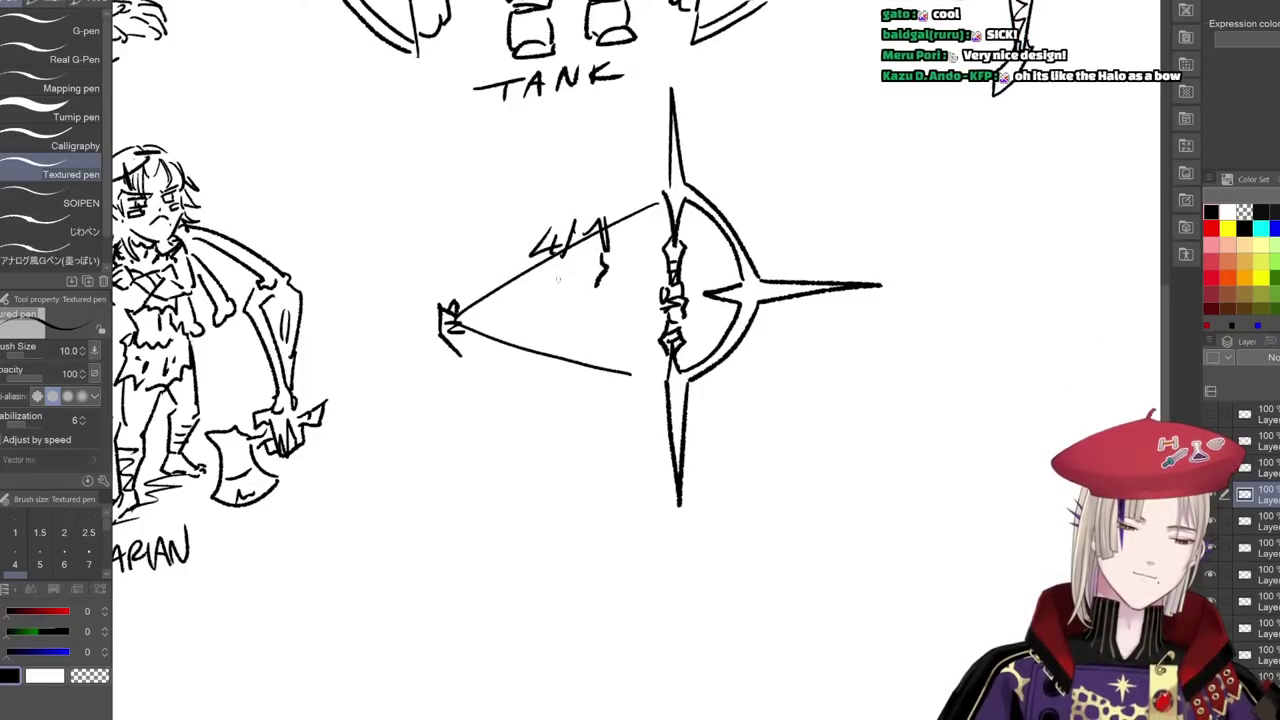
pyautogui.hotkey('ctrl', 'z')
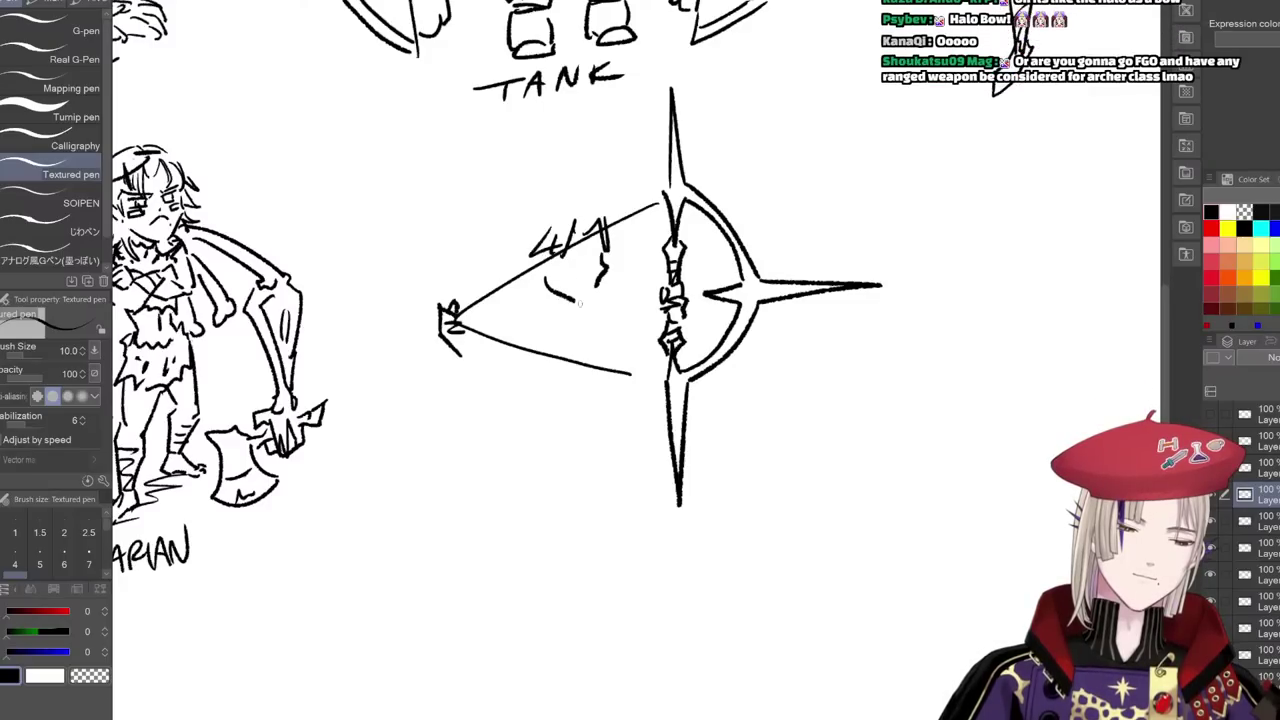
pyautogui.moveTo(547, 271); pyautogui.dragTo(589, 304)
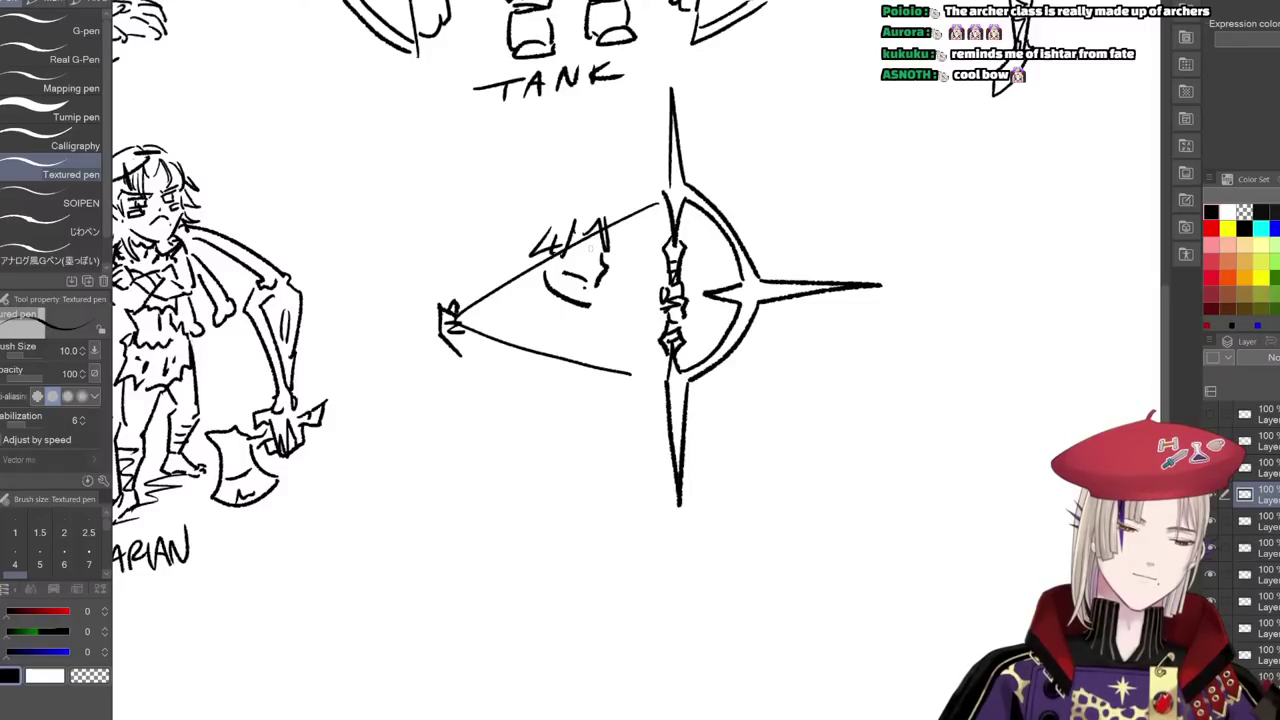
pyautogui.moveTo(584, 213); pyautogui.dragTo(595, 233)
pyautogui.moveTo(586, 212)
pyautogui.mouseDown()
pyautogui.moveTo(579, 228)
pyautogui.moveTo(595, 247)
pyautogui.moveTo(574, 254)
pyautogui.mouseUp()
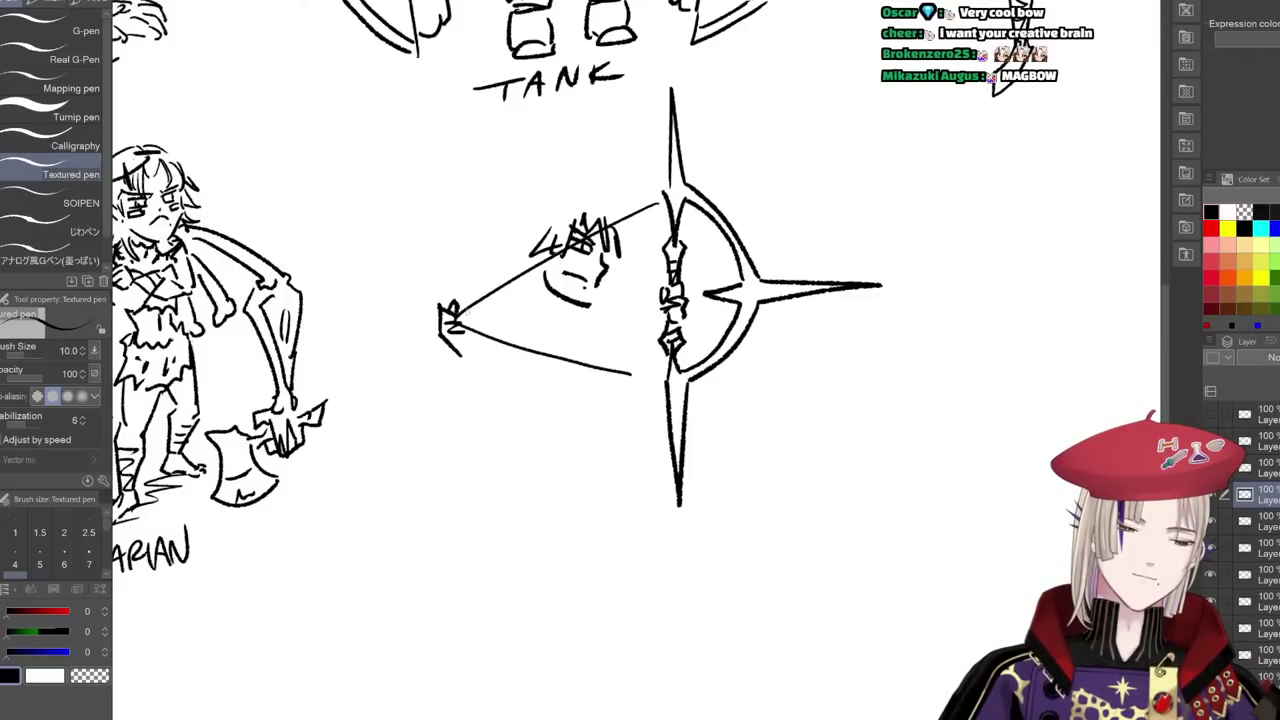
pyautogui.moveTo(452, 321); pyautogui.dragTo(734, 295)
pyautogui.hotkey('ctrl', 'z')
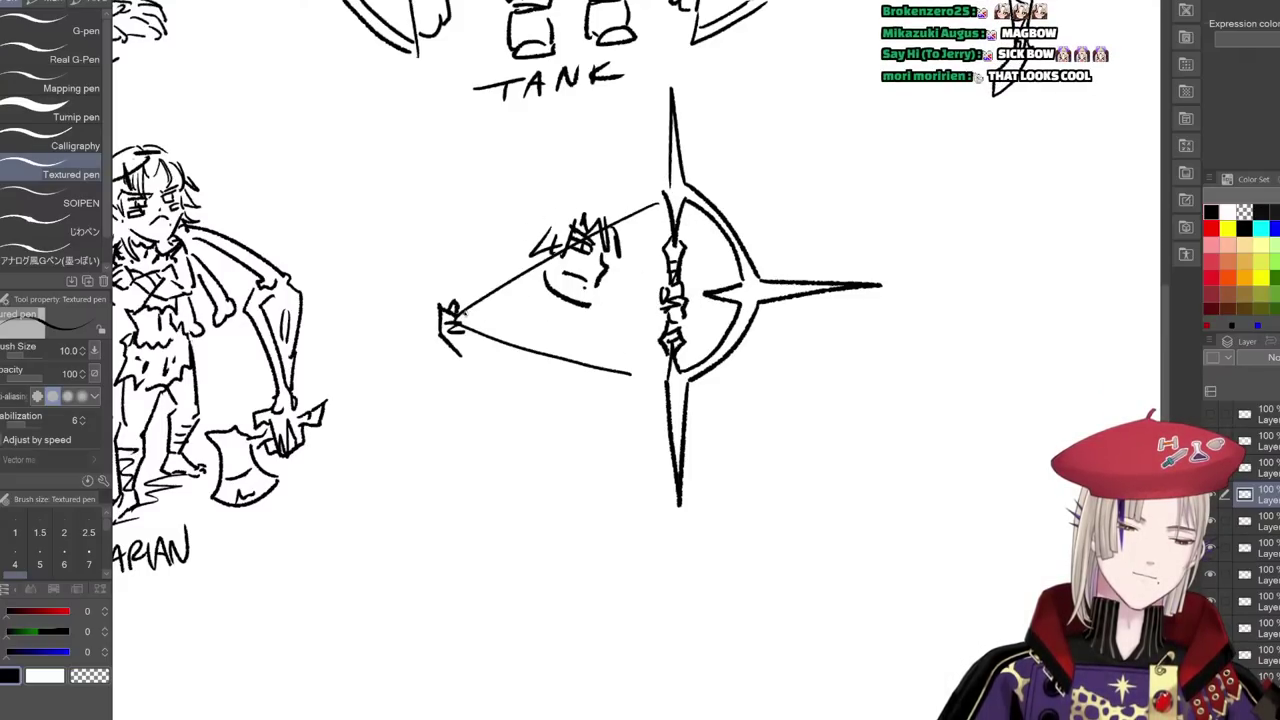
pyautogui.moveTo(460, 317); pyautogui.dragTo(708, 291)
pyautogui.hotkey('ctrl', 'z')
pyautogui.moveTo(445, 316); pyautogui.dragTo(742, 286)
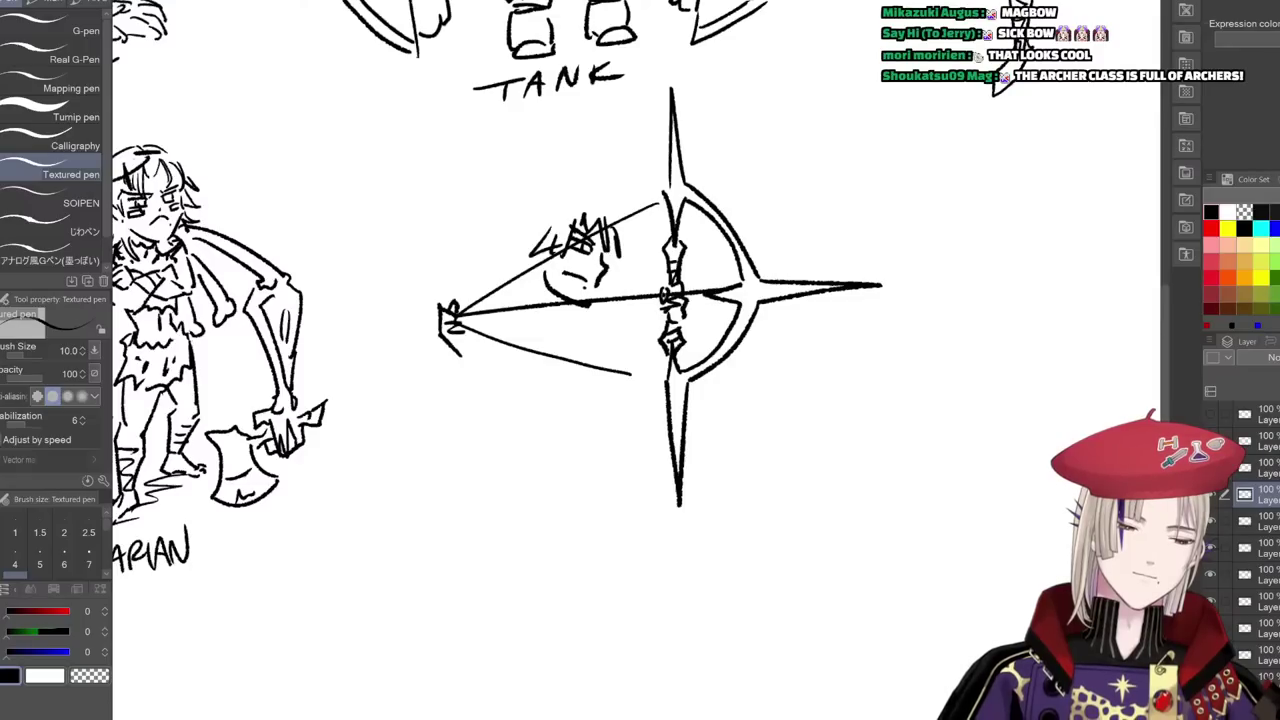
pyautogui.hotkey('ctrl', 'z')
# - Draw the arrow from the string hand to the bow, with fletching at its tail and a pointed arrowhead
pyautogui.moveTo(464, 317); pyautogui.dragTo(708, 295)
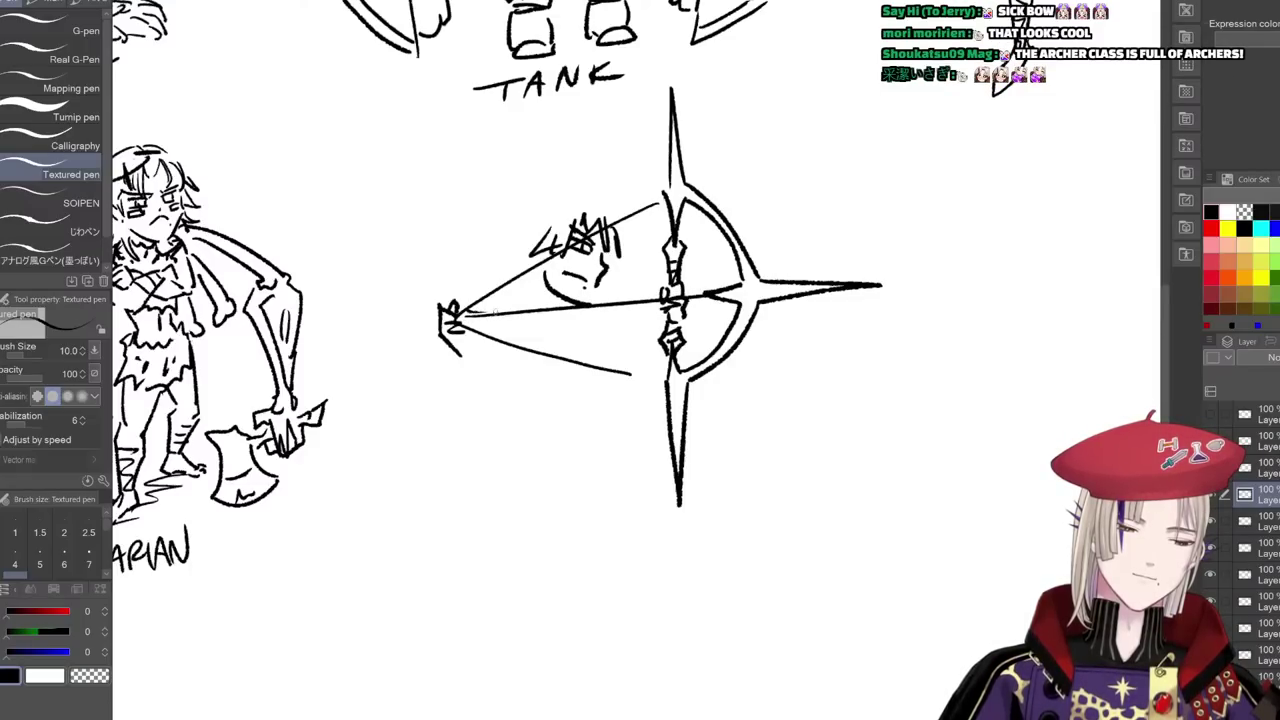
pyautogui.moveTo(510, 306)
pyautogui.mouseDown()
pyautogui.moveTo(464, 292)
pyautogui.moveTo(478, 330)
pyautogui.mouseUp()
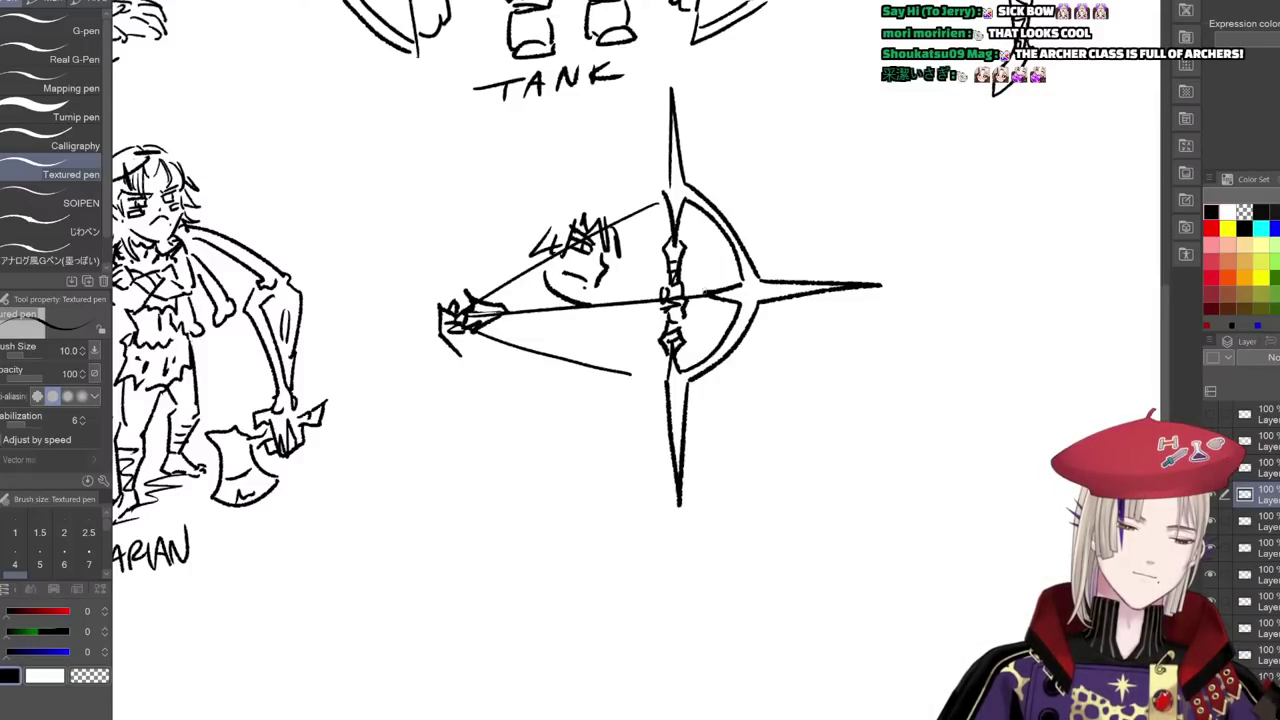
pyautogui.moveTo(691, 307); pyautogui.dragTo(738, 291)
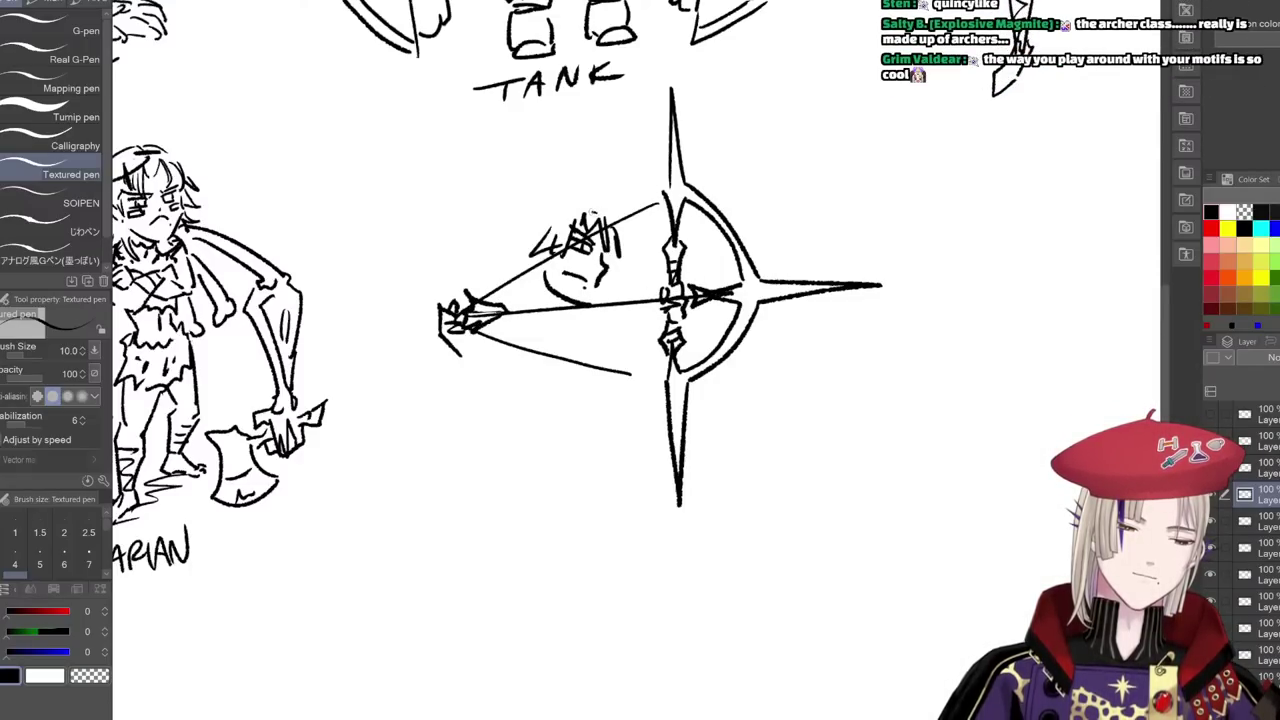
# - Draw a pointed hat with a long feather trailing behind it, and add the hair and dark collar at the archer's neck
pyautogui.moveTo(542, 222)
pyautogui.mouseDown()
pyautogui.moveTo(612, 215)
pyautogui.moveTo(560, 189)
pyautogui.moveTo(514, 240)
pyautogui.moveTo(436, 210)
pyautogui.mouseUp()
pyautogui.moveTo(528, 216)
pyautogui.mouseDown()
pyautogui.moveTo(436, 222)
pyautogui.moveTo(392, 208)
pyautogui.mouseUp()
pyautogui.moveTo(520, 190); pyautogui.dragTo(610, 178)
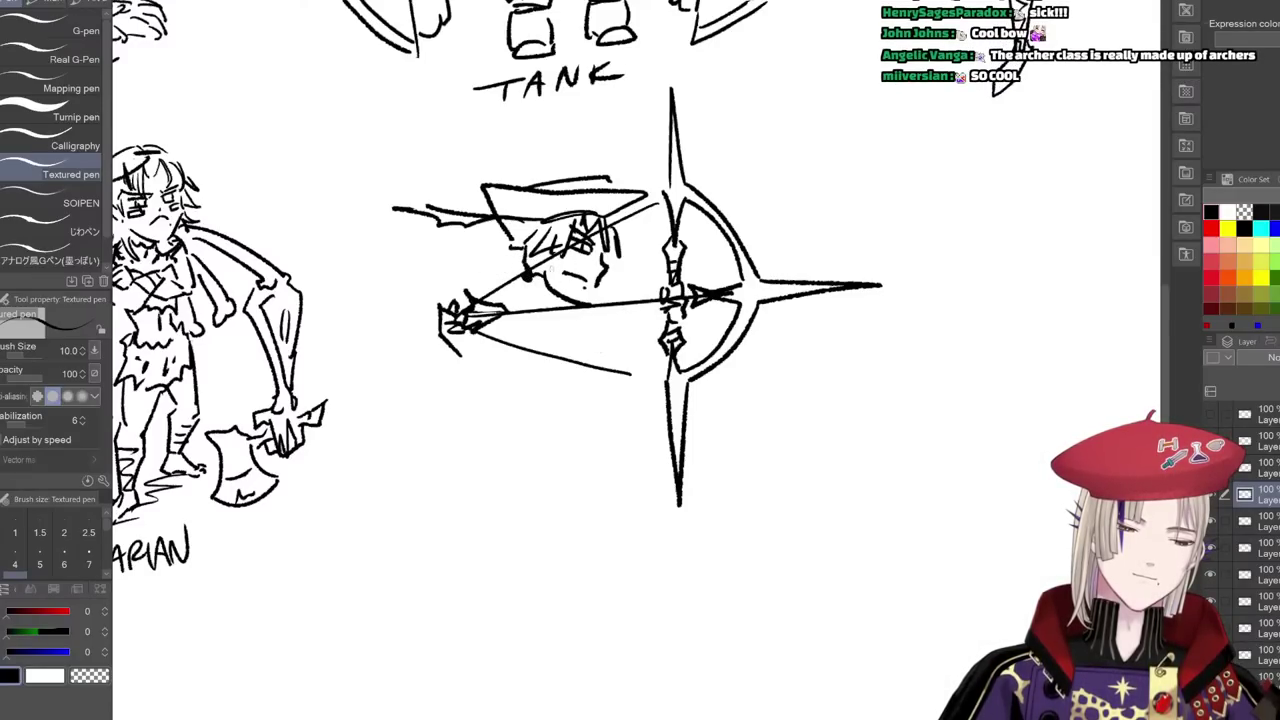
pyautogui.moveTo(524, 258)
pyautogui.mouseDown()
pyautogui.moveTo(480, 278)
pyautogui.moveTo(526, 306)
pyautogui.moveTo(562, 302)
pyautogui.moveTo(561, 318)
pyautogui.mouseUp()
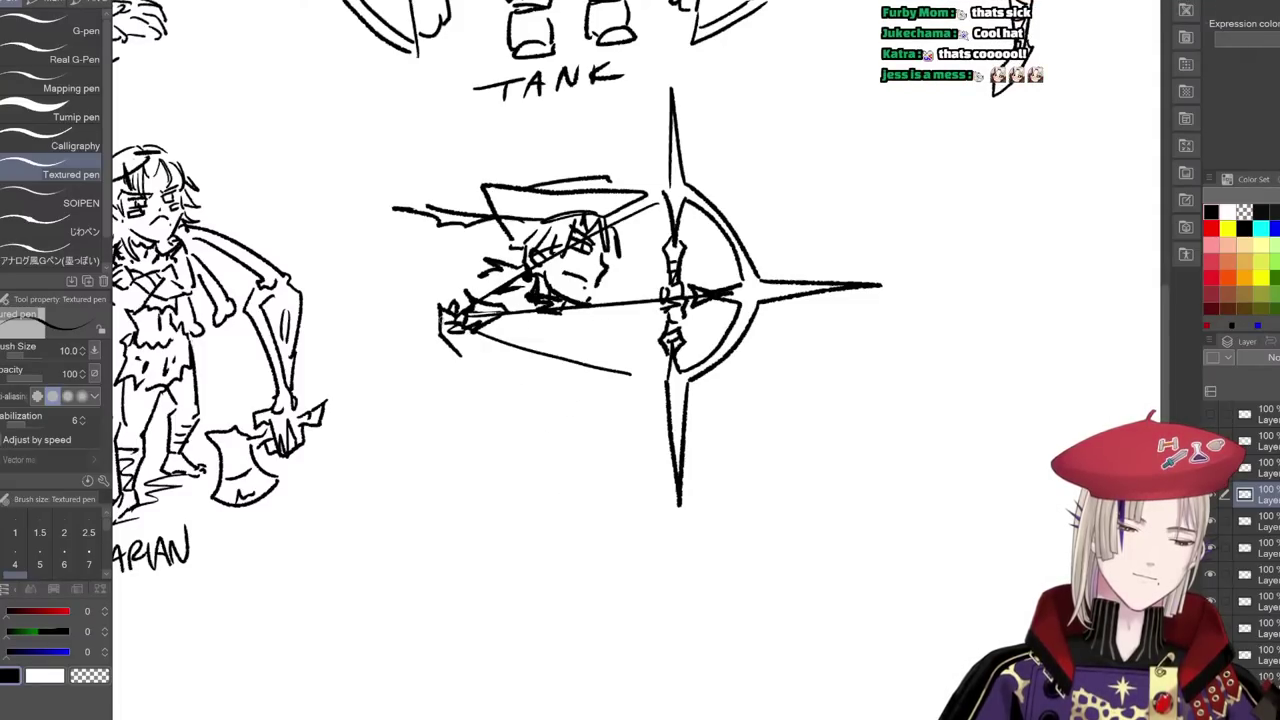
pyautogui.moveTo(446, 318); pyautogui.dragTo(403, 364)
pyautogui.hotkey('ctrl', 'z')
pyautogui.moveTo(473, 343)
pyautogui.mouseDown()
pyautogui.moveTo(467, 374)
pyautogui.moveTo(419, 383)
pyautogui.mouseUp()
pyautogui.hotkey('ctrl', 'z')
# - Draw the bent rear arm pulled back beside the head and redraw its fist around the arrow's tail
pyautogui.moveTo(528, 285)
pyautogui.mouseDown()
pyautogui.moveTo(440, 294)
pyautogui.moveTo(474, 363)
pyautogui.moveTo(449, 304)
pyautogui.moveTo(458, 287)
pyautogui.mouseUp()
pyautogui.press('e')
pyautogui.press('p')
pyautogui.moveTo(458, 293)
pyautogui.mouseDown()
pyautogui.moveTo(469, 301)
pyautogui.moveTo(432, 318)
pyautogui.moveTo(450, 328)
pyautogui.mouseUp()
pyautogui.moveTo(448, 303)
pyautogui.mouseDown()
pyautogui.moveTo(469, 315)
pyautogui.moveTo(420, 272)
pyautogui.moveTo(406, 304)
pyautogui.moveTo(494, 289)
pyautogui.mouseUp()
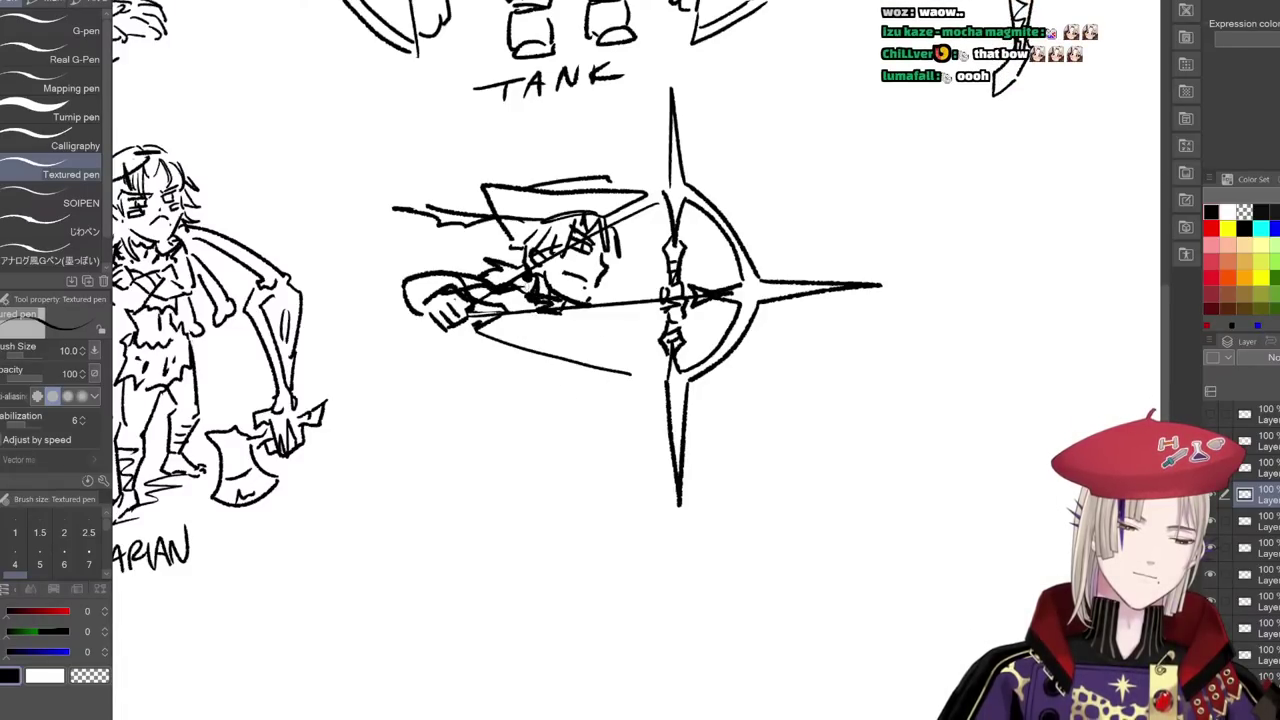
# - Draw the open short jacket under the arrow, with two flared panels and small details on the chest
pyautogui.moveTo(514, 290)
pyautogui.mouseDown()
pyautogui.moveTo(539, 323)
pyautogui.moveTo(527, 386)
pyautogui.mouseUp()
pyautogui.moveTo(480, 323); pyautogui.dragTo(520, 399)
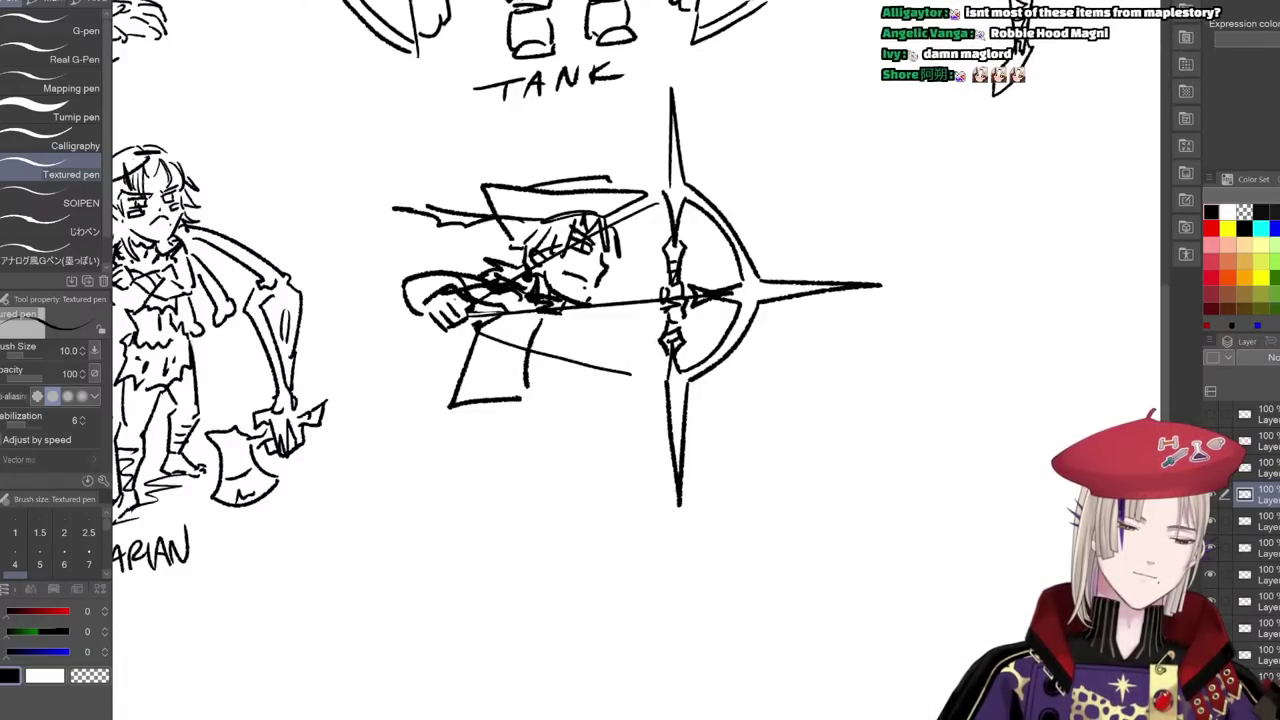
pyautogui.moveTo(530, 306); pyautogui.dragTo(500, 356)
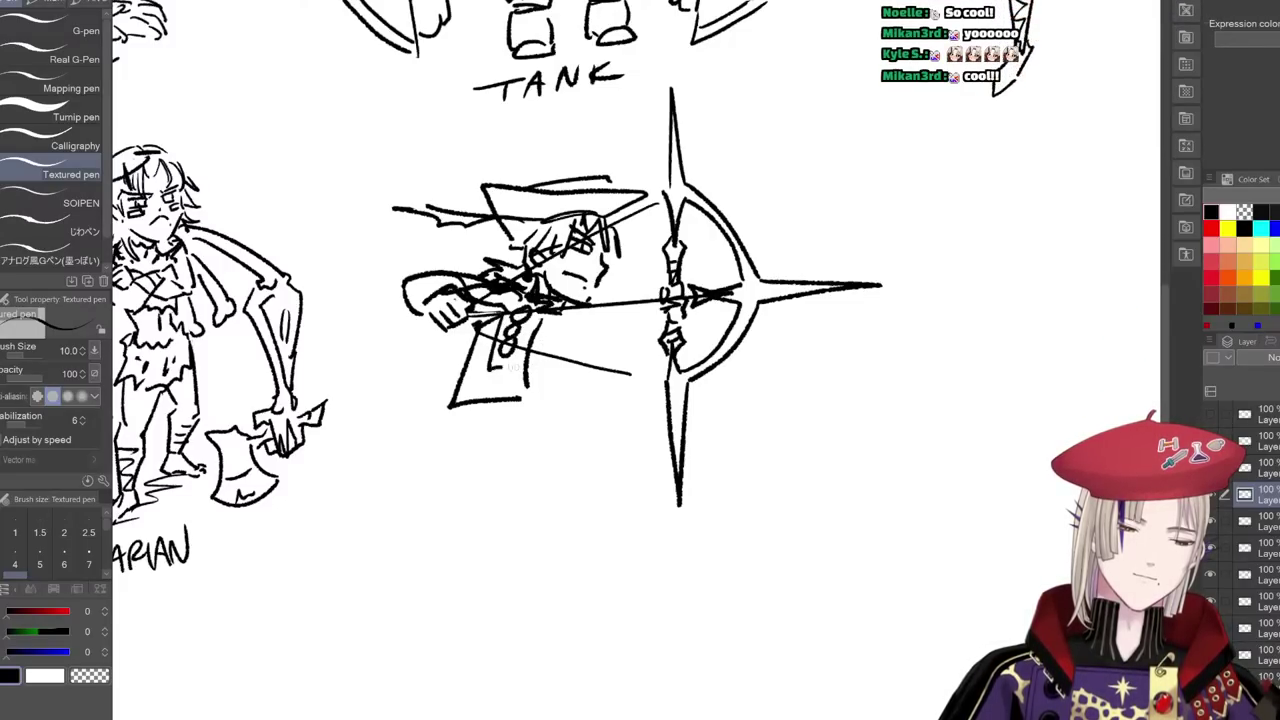
pyautogui.moveTo(528, 332)
pyautogui.mouseDown()
pyautogui.moveTo(556, 345)
pyautogui.moveTo(597, 314)
pyautogui.moveTo(595, 373)
pyautogui.moveTo(549, 381)
pyautogui.moveTo(550, 403)
pyautogui.moveTo(597, 395)
pyautogui.mouseUp()
# - Draw the front hand gripping the bow and undo the first forearm strokes
pyautogui.moveTo(676, 276); pyautogui.dragTo(688, 314)
pyautogui.moveTo(610, 340)
pyautogui.mouseDown()
pyautogui.moveTo(656, 304)
pyautogui.moveTo(634, 367)
pyautogui.mouseUp()
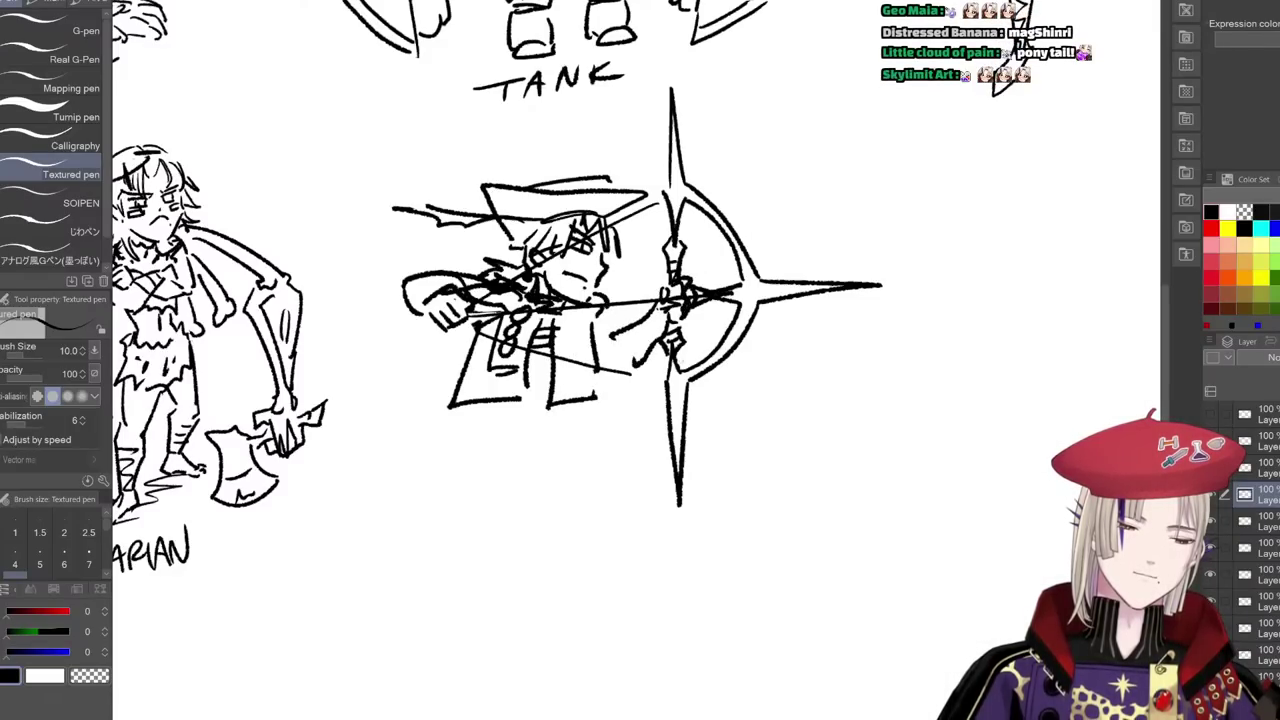
pyautogui.moveTo(606, 299)
pyautogui.mouseDown()
pyautogui.moveTo(650, 342)
pyautogui.moveTo(615, 337)
pyautogui.moveTo(651, 336)
pyautogui.moveTo(643, 317)
pyautogui.mouseUp()
pyautogui.hotkey('ctrl', 'z')
pyautogui.hotkey('ctrl', 'z')
pyautogui.hotkey('ctrl', 'z')
pyautogui.hotkey('ctrl', 'z')
# - Draw the waist below the jacket with a slanted belt, and outline a long quiver hanging behind the hip
pyautogui.moveTo(504, 386); pyautogui.dragTo(499, 436)
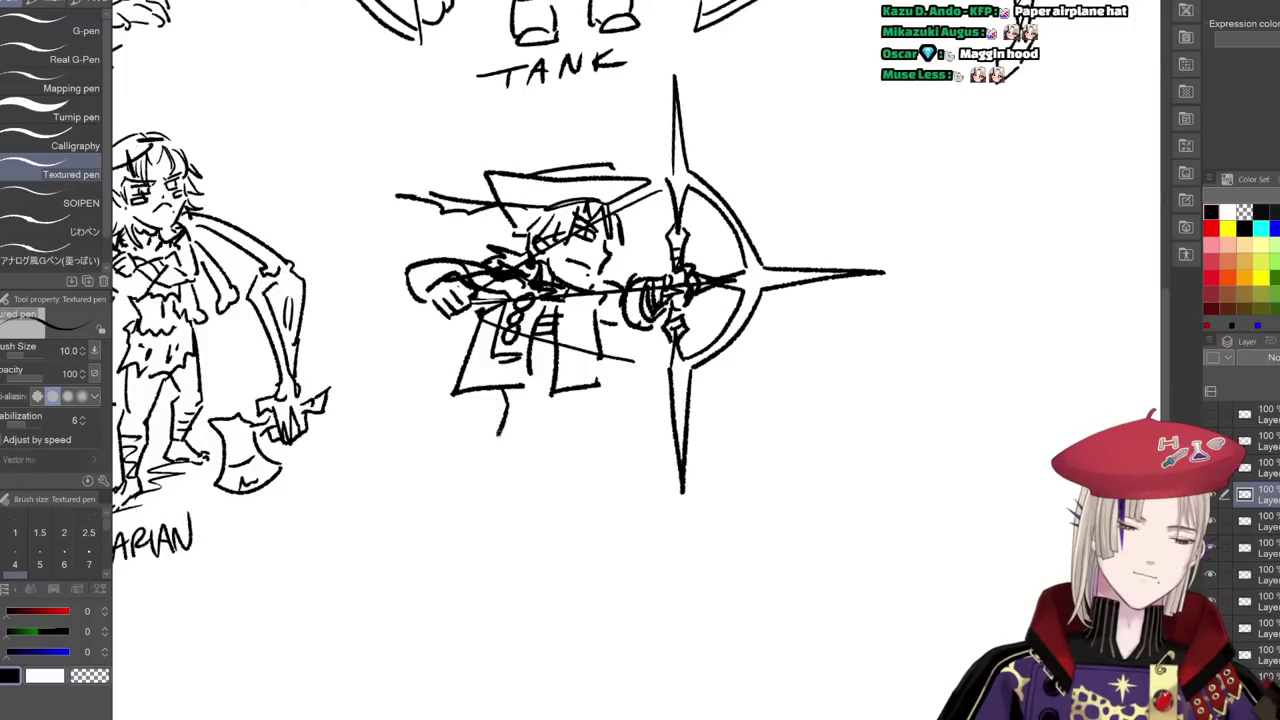
pyautogui.moveTo(554, 352)
pyautogui.mouseDown()
pyautogui.moveTo(532, 370)
pyautogui.moveTo(548, 434)
pyautogui.moveTo(496, 440)
pyautogui.moveTo(522, 436)
pyautogui.mouseUp()
pyautogui.moveTo(578, 398); pyautogui.dragTo(553, 423)
pyautogui.moveTo(613, 450); pyautogui.dragTo(609, 420)
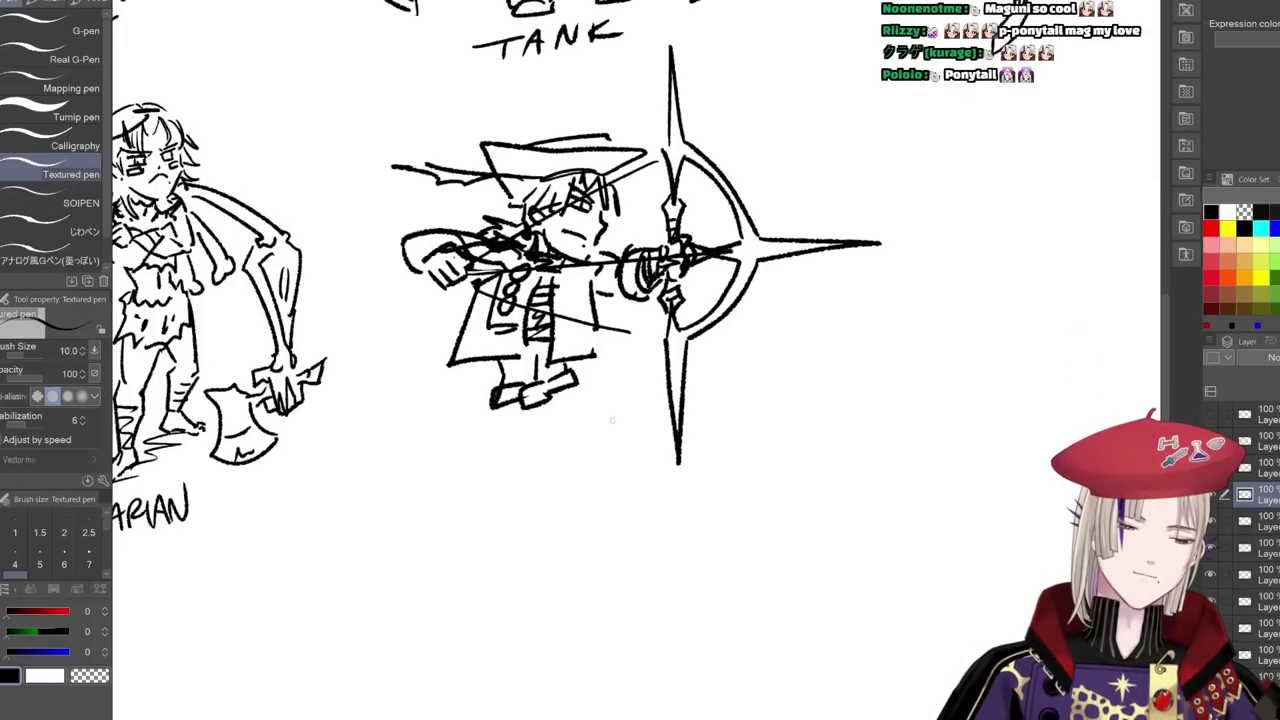
pyautogui.moveTo(584, 375)
pyautogui.mouseDown()
pyautogui.moveTo(493, 425)
pyautogui.moveTo(446, 400)
pyautogui.moveTo(398, 567)
pyautogui.moveTo(490, 422)
pyautogui.mouseUp()
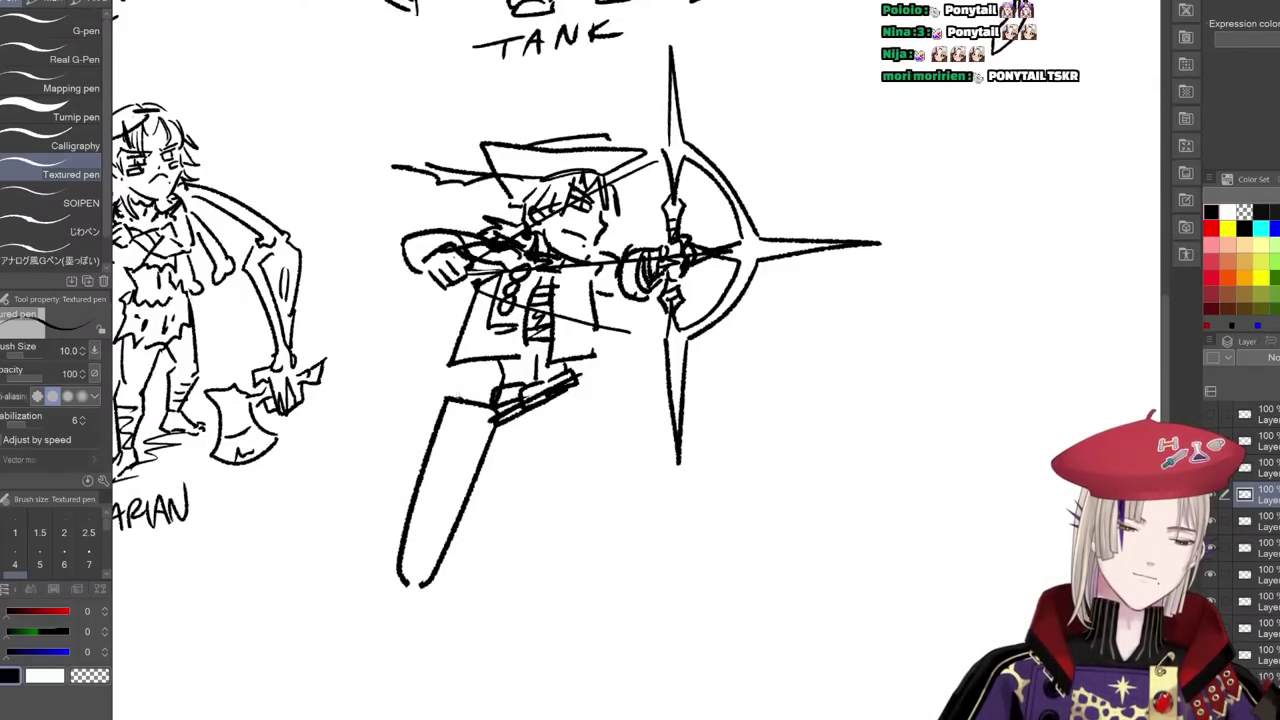
# - Add arrow ends sticking out of the quiver's opening and short band lines below its rim
pyautogui.moveTo(468, 365); pyautogui.dragTo(458, 398)
pyautogui.moveTo(475, 367); pyautogui.dragTo(474, 401)
pyautogui.moveTo(484, 366); pyautogui.dragTo(488, 401)
pyautogui.moveTo(458, 379)
pyautogui.mouseDown()
pyautogui.moveTo(454, 404)
pyautogui.moveTo(486, 427)
pyautogui.mouseUp()
pyautogui.moveTo(447, 433); pyautogui.dragTo(474, 436)
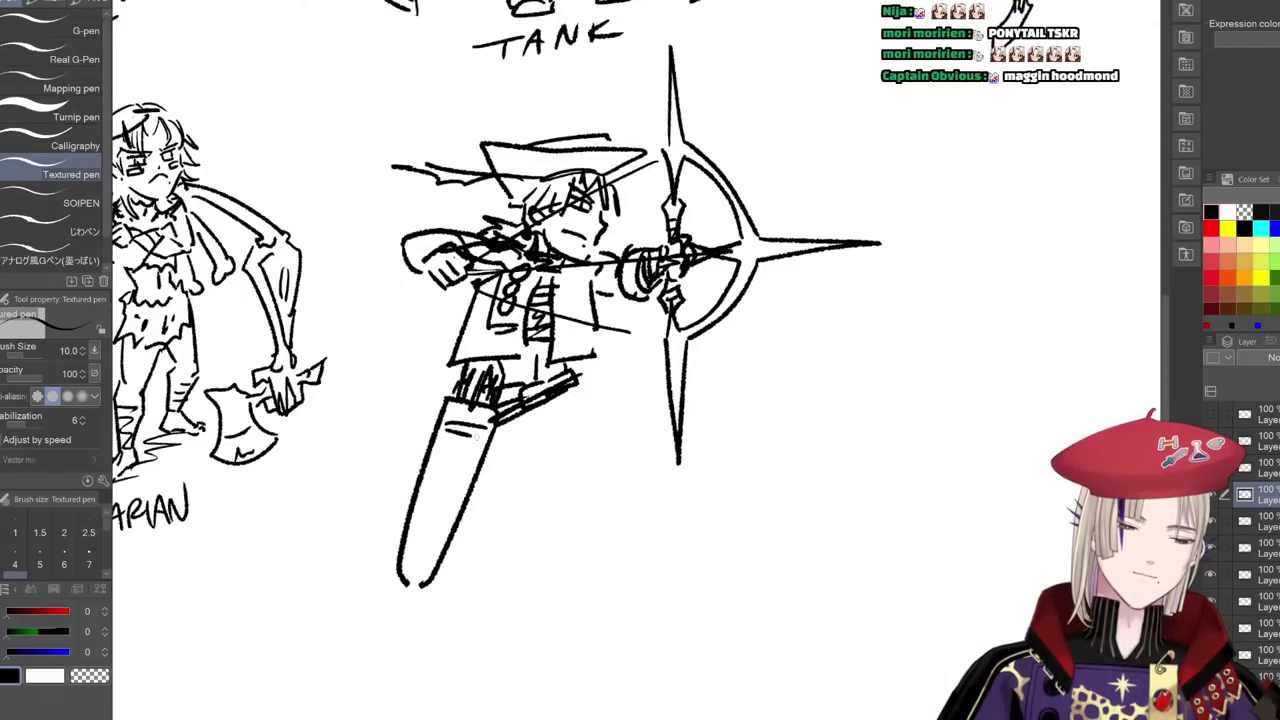
# - Draw the archer's front leg below the belt, with pocket details on the thigh, a knee band, shin and pointed foot
pyautogui.moveTo(566, 418)
pyautogui.mouseDown()
pyautogui.moveTo(547, 355)
pyautogui.moveTo(531, 383)
pyautogui.moveTo(507, 349)
pyautogui.mouseUp()
pyautogui.moveTo(496, 358)
pyautogui.mouseDown()
pyautogui.moveTo(519, 380)
pyautogui.moveTo(586, 370)
pyautogui.moveTo(577, 352)
pyautogui.moveTo(548, 366)
pyautogui.moveTo(598, 408)
pyautogui.moveTo(594, 470)
pyautogui.moveTo(616, 470)
pyautogui.mouseUp()
pyautogui.moveTo(586, 446)
pyautogui.mouseDown()
pyautogui.moveTo(614, 464)
pyautogui.moveTo(598, 489)
pyautogui.moveTo(628, 524)
pyautogui.mouseUp()
pyautogui.moveTo(636, 464)
pyautogui.mouseDown()
pyautogui.moveTo(651, 558)
pyautogui.moveTo(632, 524)
pyautogui.moveTo(614, 584)
pyautogui.moveTo(655, 580)
pyautogui.moveTo(602, 580)
pyautogui.mouseUp()
pyautogui.moveTo(604, 580); pyautogui.dragTo(656, 578)
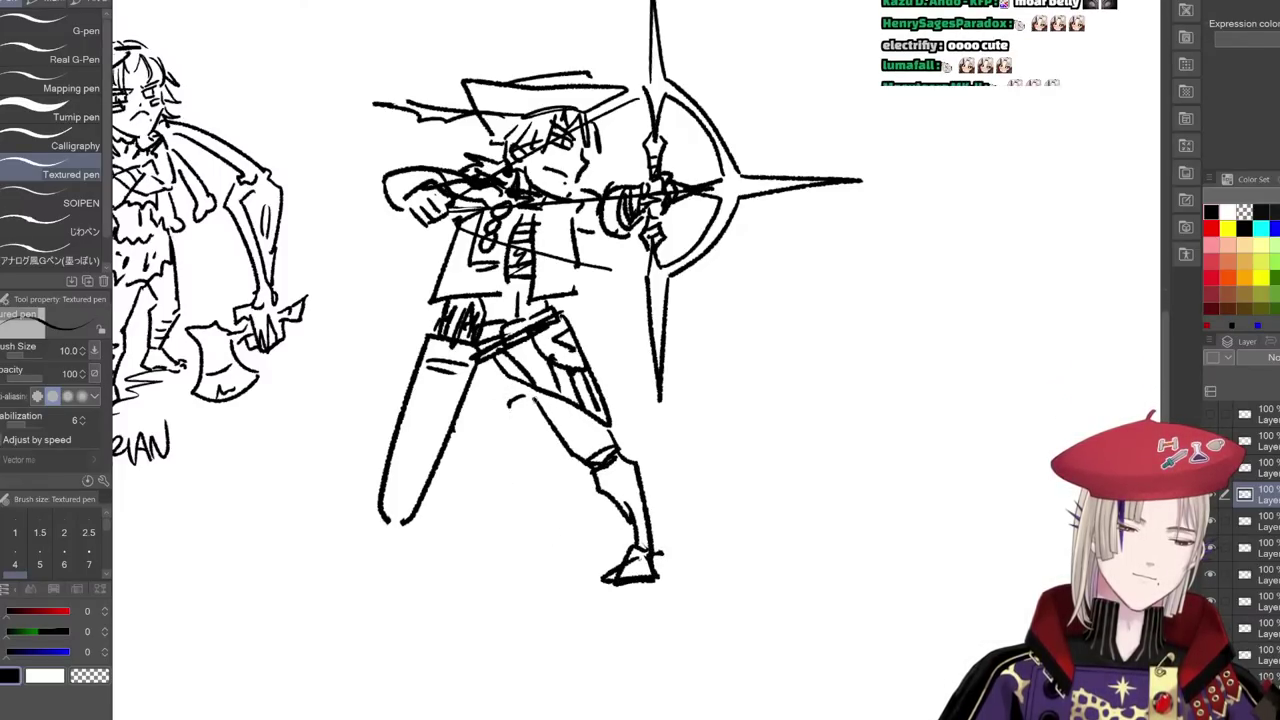
# - Draw the bent back leg with knee pad and foot behind the quiver, and add a line inside the jacket's hem
pyautogui.moveTo(512, 398)
pyautogui.mouseDown()
pyautogui.moveTo(473, 464)
pyautogui.moveTo(441, 457)
pyautogui.moveTo(511, 545)
pyautogui.mouseUp()
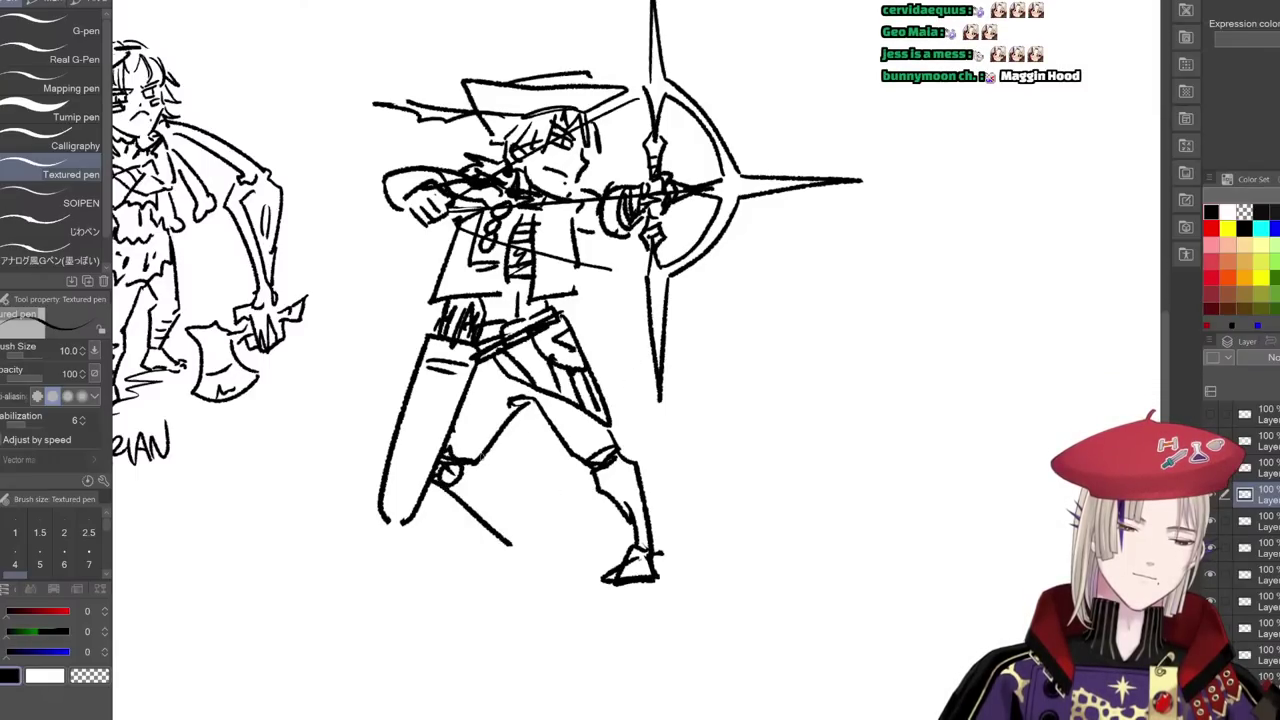
pyautogui.moveTo(480, 454)
pyautogui.mouseDown()
pyautogui.moveTo(482, 493)
pyautogui.moveTo(520, 518)
pyautogui.moveTo(513, 538)
pyautogui.moveTo(528, 513)
pyautogui.moveTo(513, 550)
pyautogui.moveTo(478, 562)
pyautogui.mouseUp()
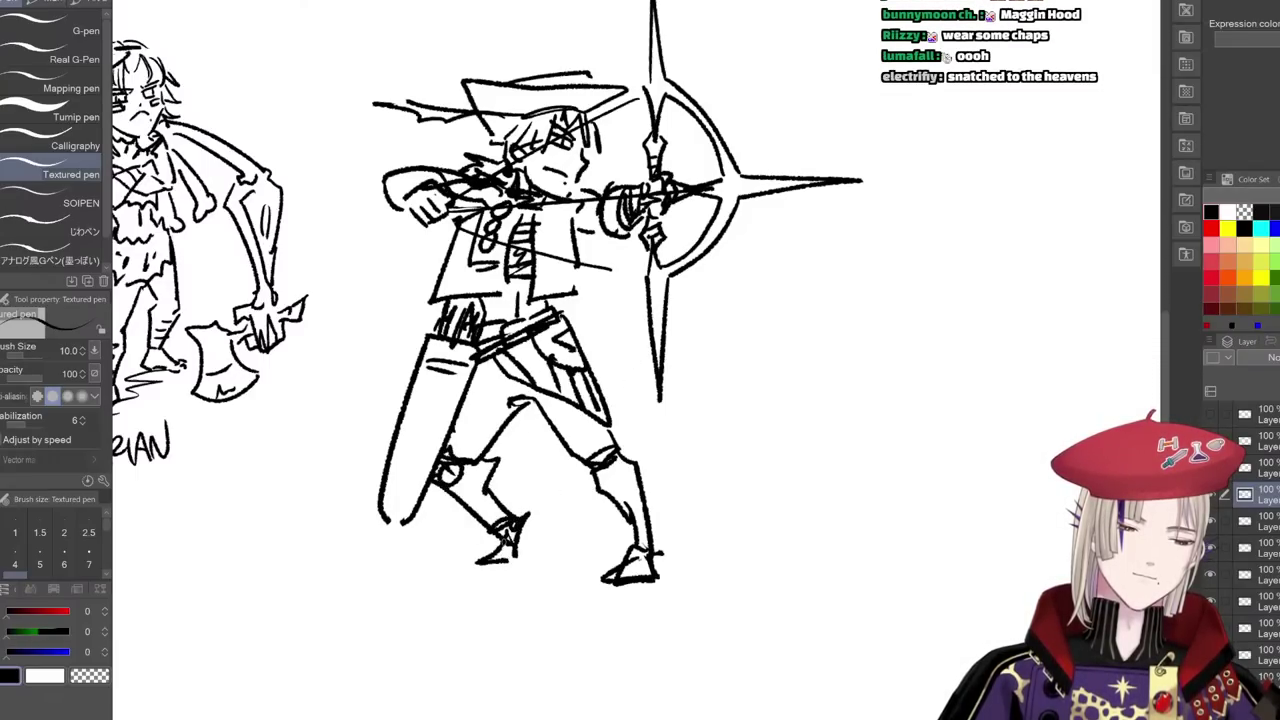
pyautogui.moveTo(778, 471); pyautogui.dragTo(687, 476)
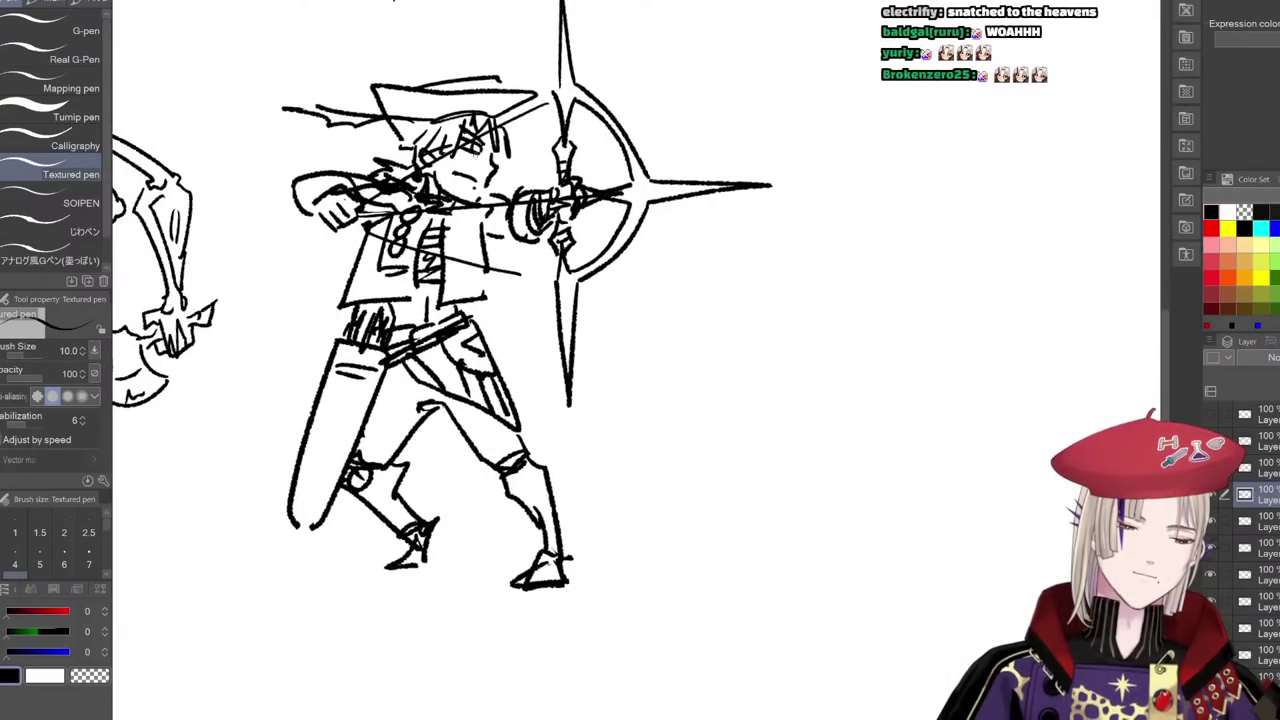
pyautogui.moveTo(378, 274); pyautogui.dragTo(400, 291)
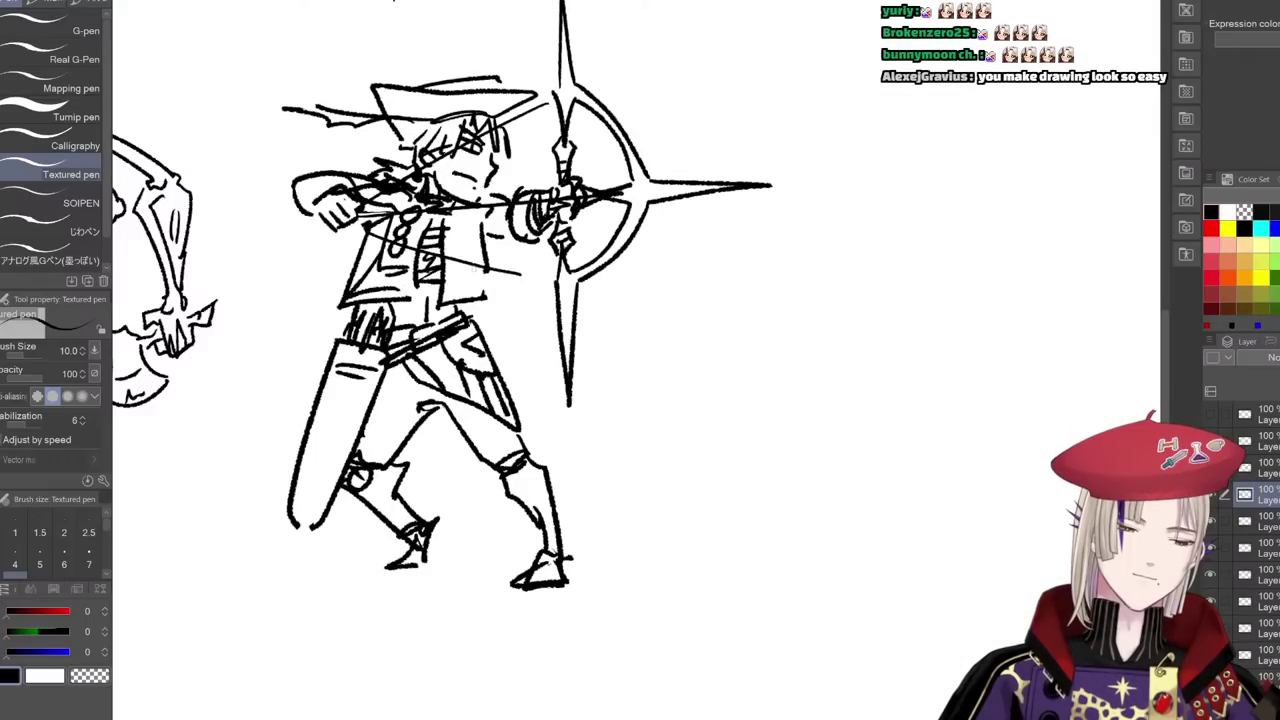
# - Draw the outer edge of a cape sweeping down behind the quiver, ending in long feather-like strips
pyautogui.moveTo(482, 336); pyautogui.dragTo(528, 348)
pyautogui.moveTo(414, 242); pyautogui.dragTo(280, 420)
pyautogui.moveTo(300, 375); pyautogui.dragTo(290, 440)
pyautogui.moveTo(291, 436); pyautogui.dragTo(307, 447)
pyautogui.moveTo(308, 380); pyautogui.dragTo(319, 458)
pyautogui.moveTo(323, 371); pyautogui.dragTo(319, 457)
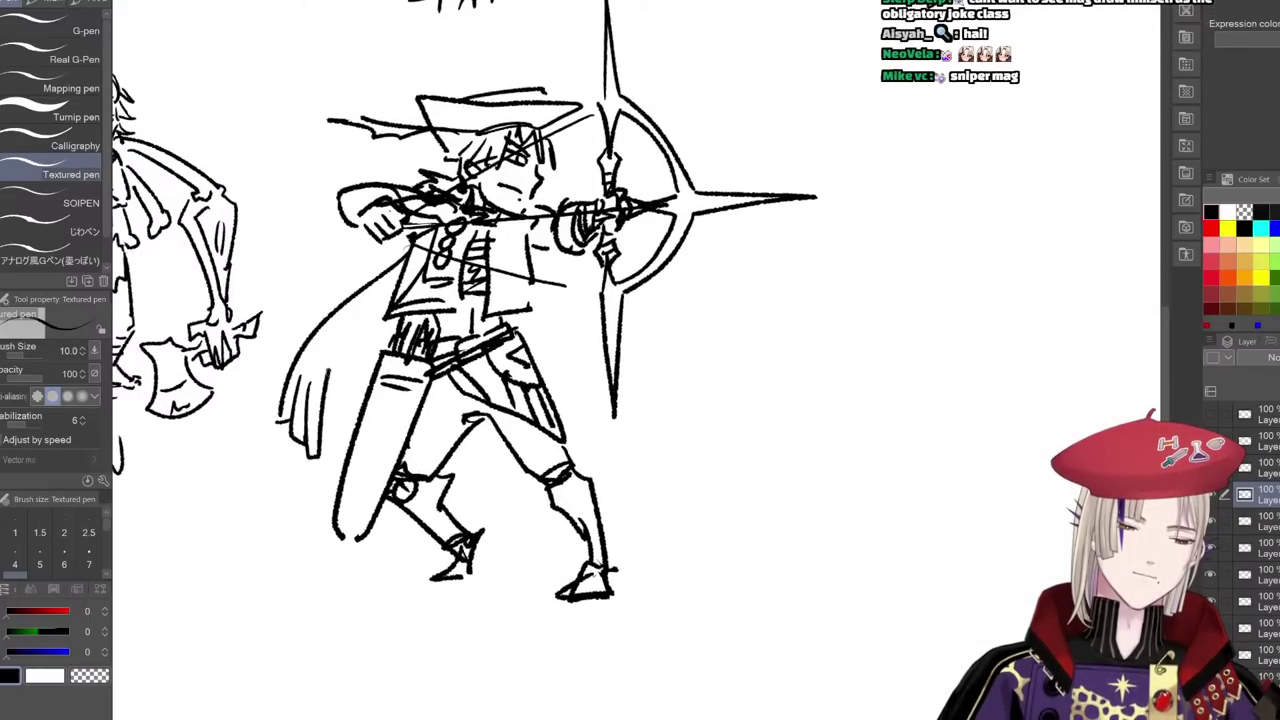
# - Close the rear cape's inner edge, add an oval emblem on it and draw fold lines up to the shoulder
pyautogui.moveTo(322, 412); pyautogui.dragTo(334, 417)
pyautogui.moveTo(389, 316); pyautogui.dragTo(335, 416)
pyautogui.moveTo(324, 331)
pyautogui.mouseDown()
pyautogui.moveTo(344, 321)
pyautogui.moveTo(308, 365)
pyautogui.mouseUp()
pyautogui.moveTo(319, 341); pyautogui.dragTo(327, 344)
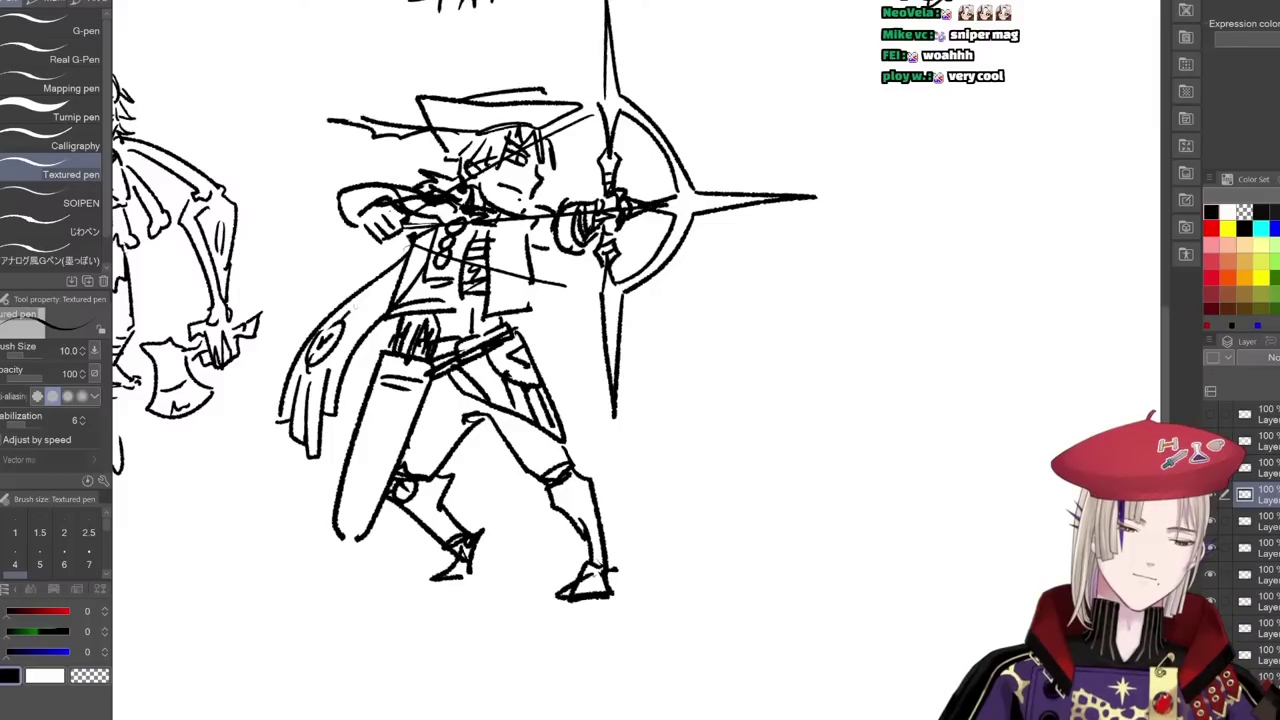
pyautogui.moveTo(392, 277); pyautogui.dragTo(345, 316)
pyautogui.moveTo(407, 249); pyautogui.dragTo(338, 298)
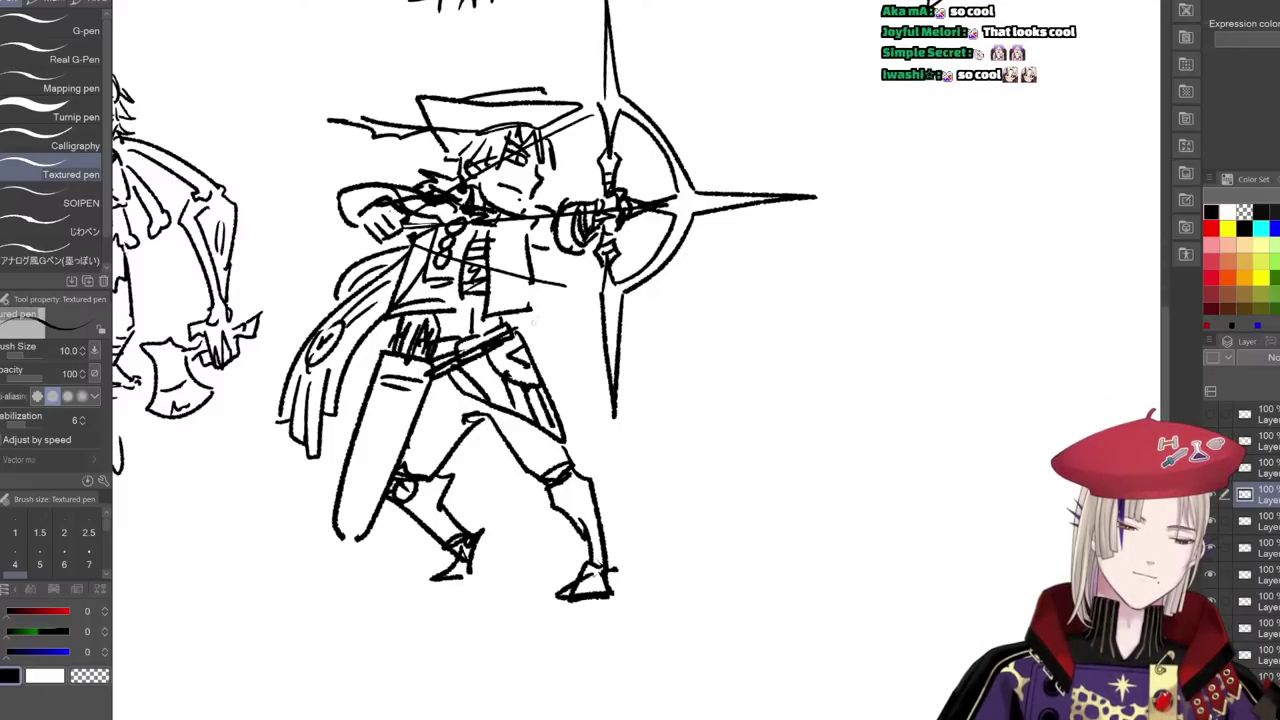
# - Draw the cape's other half billowing out under the bow, ending in feather-like strips
pyautogui.moveTo(536, 254)
pyautogui.mouseDown()
pyautogui.moveTo(612, 340)
pyautogui.moveTo(697, 375)
pyautogui.mouseUp()
pyautogui.moveTo(540, 296); pyautogui.dragTo(648, 448)
pyautogui.moveTo(644, 392)
pyautogui.mouseDown()
pyautogui.moveTo(662, 460)
pyautogui.moveTo(682, 480)
pyautogui.mouseUp()
pyautogui.moveTo(668, 364); pyautogui.dragTo(690, 420)
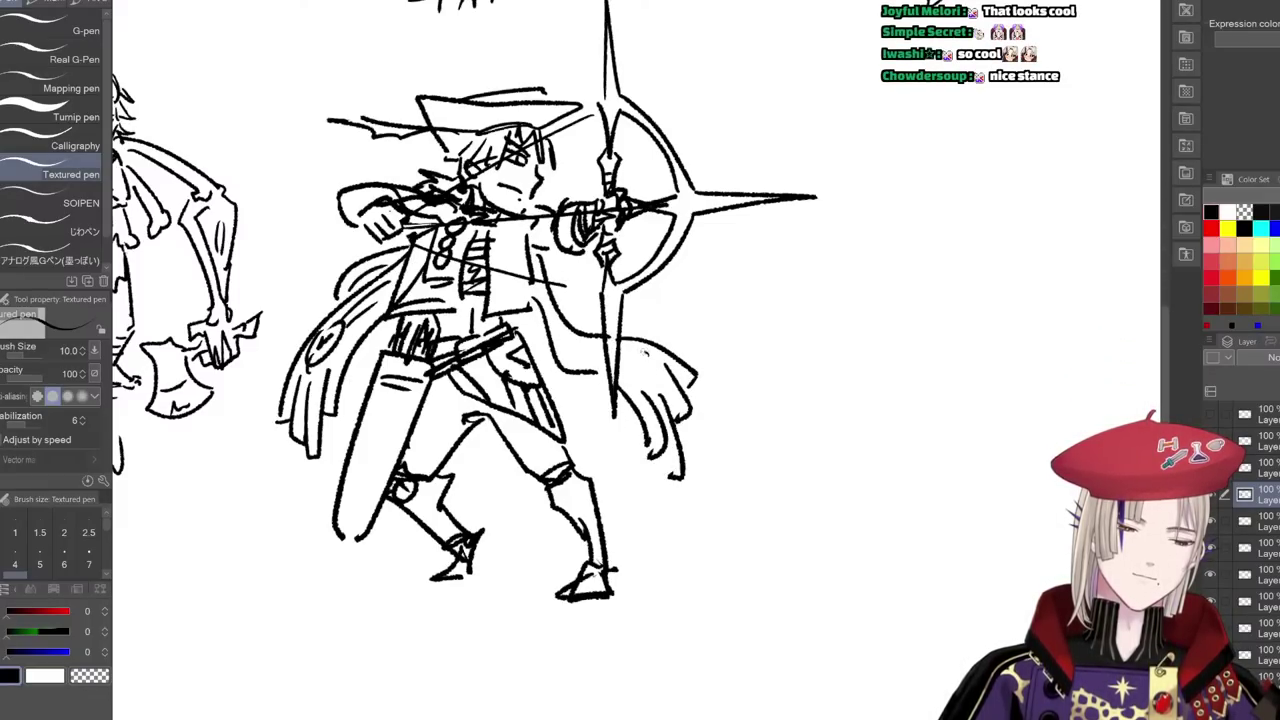
# - Add a second strip layer above the billowing cape half and put a round emblem on each layer
pyautogui.moveTo(642, 352); pyautogui.dragTo(626, 356)
pyautogui.moveTo(634, 362); pyautogui.dragTo(648, 350)
pyautogui.moveTo(706, 306)
pyautogui.mouseDown()
pyautogui.moveTo(672, 324)
pyautogui.moveTo(690, 360)
pyautogui.moveTo(646, 348)
pyautogui.moveTo(630, 326)
pyautogui.moveTo(564, 356)
pyautogui.mouseUp()
pyautogui.moveTo(590, 334); pyautogui.dragTo(552, 360)
pyautogui.moveTo(753, 468); pyautogui.dragTo(677, 563)
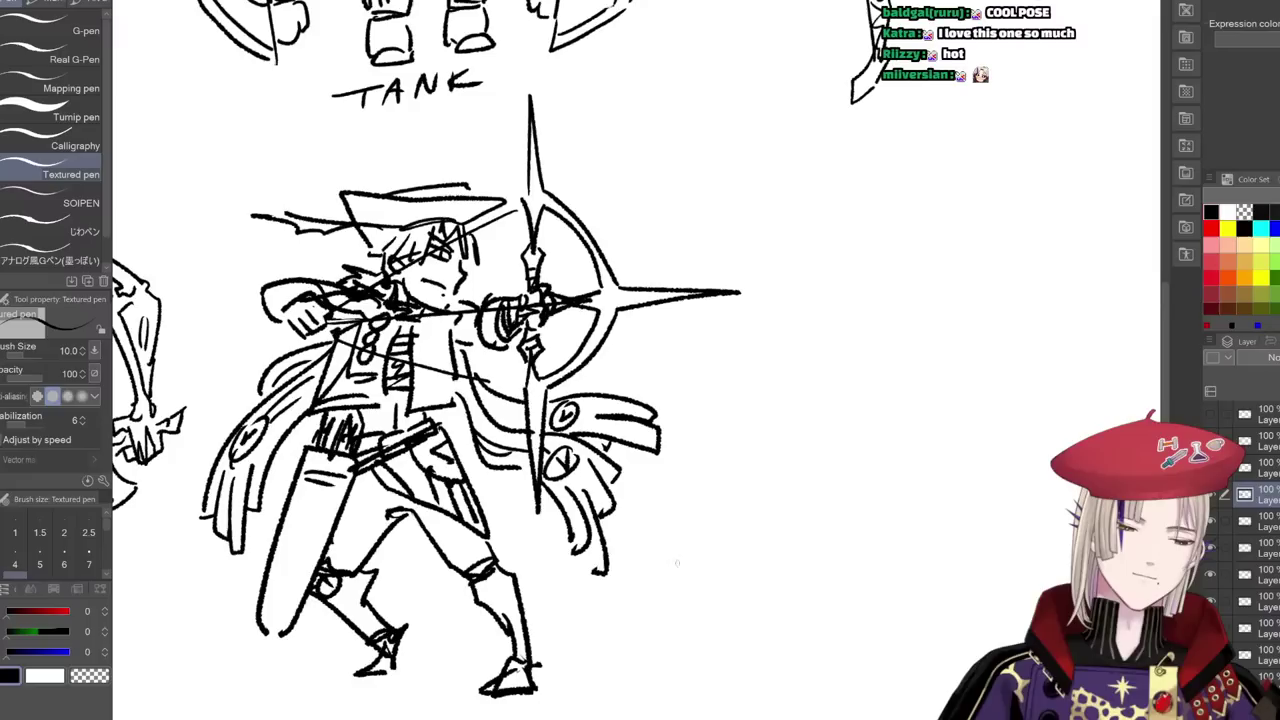
# - Draw a star-shaped glint with long crossing rays and a thin circle at the tip of the bow's forward spike
pyautogui.moveTo(758, 208); pyautogui.dragTo(742, 288)
pyautogui.moveTo(750, 282); pyautogui.dragTo(748, 355)
pyautogui.moveTo(762, 188); pyautogui.dragTo(758, 334)
pyautogui.moveTo(758, 274); pyautogui.dragTo(748, 286)
pyautogui.moveTo(758, 274)
pyautogui.mouseDown()
pyautogui.moveTo(852, 180)
pyautogui.moveTo(643, 384)
pyautogui.moveTo(870, 160)
pyautogui.mouseUp()
pyautogui.hotkey('ctrl', 'z')
pyautogui.hotkey('ctrl', 'z')
pyautogui.moveTo(688, 362); pyautogui.dragTo(867, 163)
pyautogui.moveTo(724, 163); pyautogui.dragTo(752, 270)
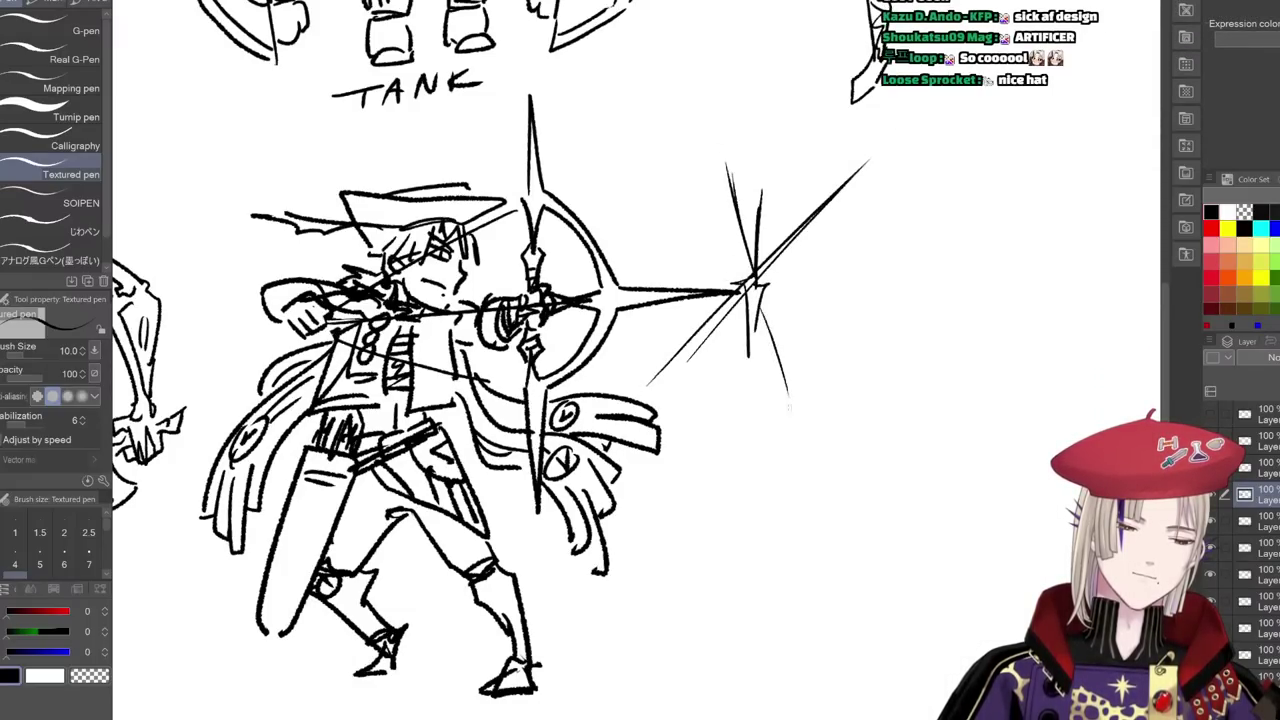
pyautogui.scroll(-2, 801, 601)
pyautogui.moveTo(801, 601); pyautogui.dragTo(781, 513)
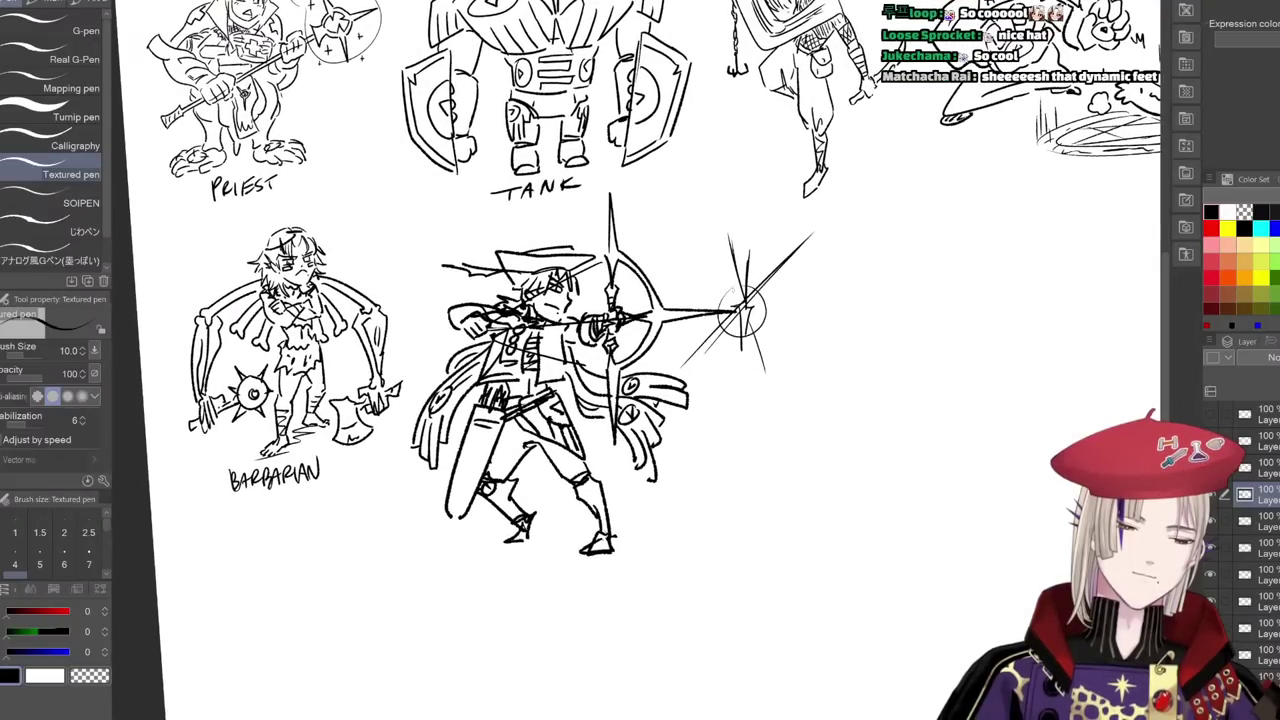
# - Handwrite the label "ARCHER" beneath the archer's feet
pyautogui.moveTo(698, 555); pyautogui.dragTo(703, 495)
pyautogui.moveTo(499, 551)
pyautogui.mouseDown()
pyautogui.moveTo(503, 533)
pyautogui.moveTo(513, 543)
pyautogui.mouseUp()
pyautogui.moveTo(500, 531); pyautogui.dragTo(517, 527)
pyautogui.moveTo(525, 513)
pyautogui.mouseDown()
pyautogui.moveTo(525, 539)
pyautogui.moveTo(537, 537)
pyautogui.mouseUp()
pyautogui.moveTo(550, 516); pyautogui.dragTo(561, 542)
pyautogui.moveTo(560, 527); pyautogui.dragTo(604, 540)
pyautogui.moveTo(606, 512); pyautogui.dragTo(636, 532)
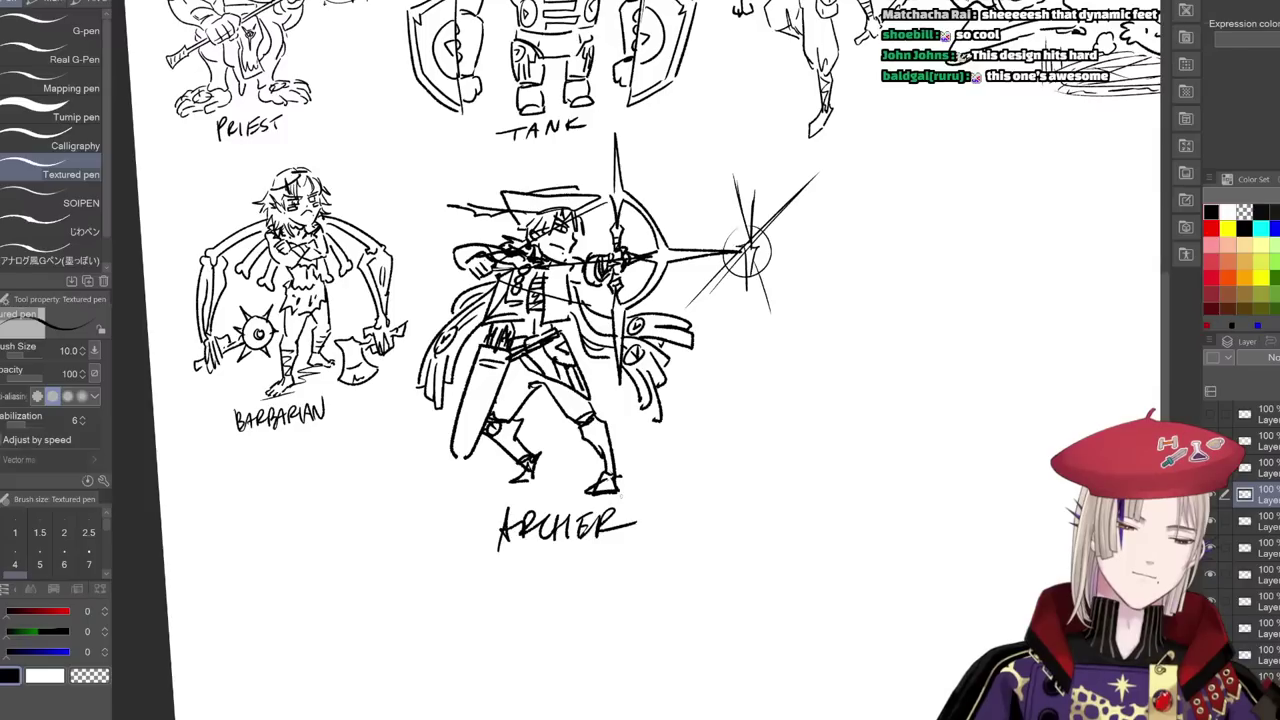
# - Scale the archer drawing with its label down slightly and position it beside the barbarian
pyautogui.hotkey('ctrl', 't')
pyautogui.moveTo(846, 525); pyautogui.dragTo(751, 478)
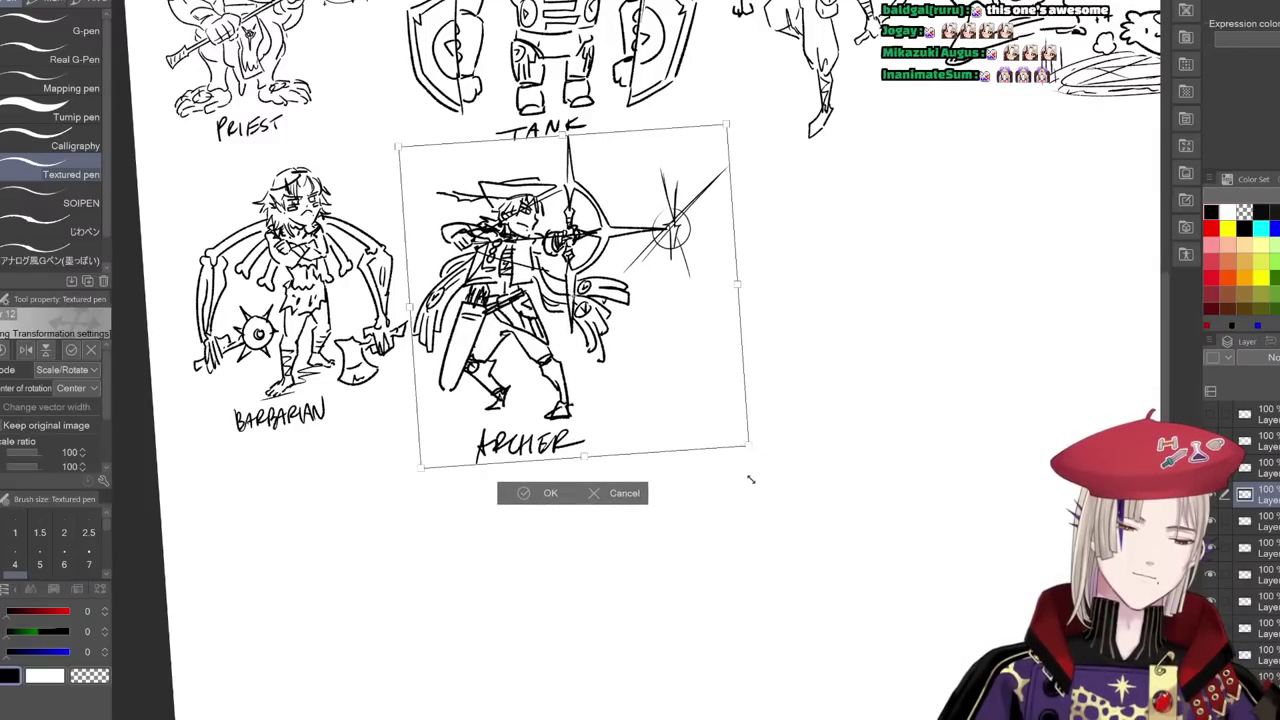
pyautogui.moveTo(682, 391)
pyautogui.mouseDown()
pyautogui.moveTo(700, 388)
pyautogui.moveTo(674, 416)
pyautogui.mouseUp()
pyautogui.click(546, 501)
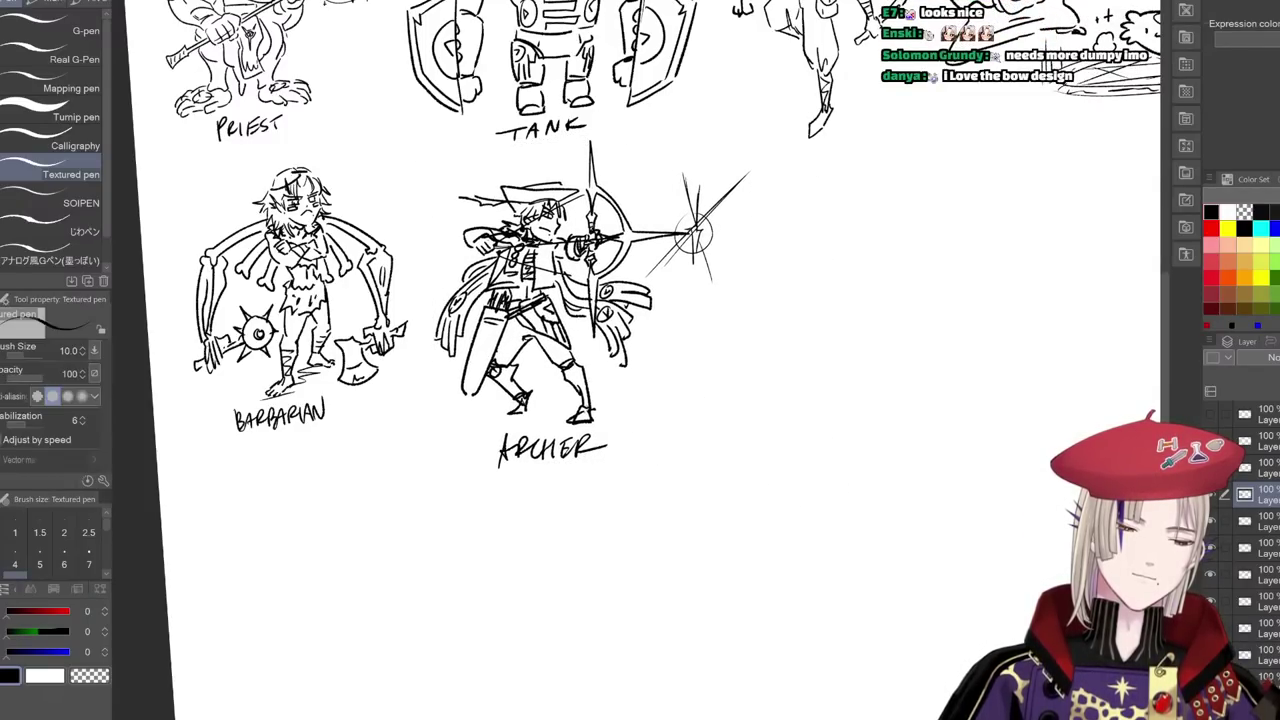
# - Look over the whole lineup of class characters and the empty canvas area beside the archer
pyautogui.moveTo(728, 521); pyautogui.dragTo(743, 600)
pyautogui.moveTo(831, 466); pyautogui.dragTo(780, 531)
pyautogui.scroll(3, 784, 522)
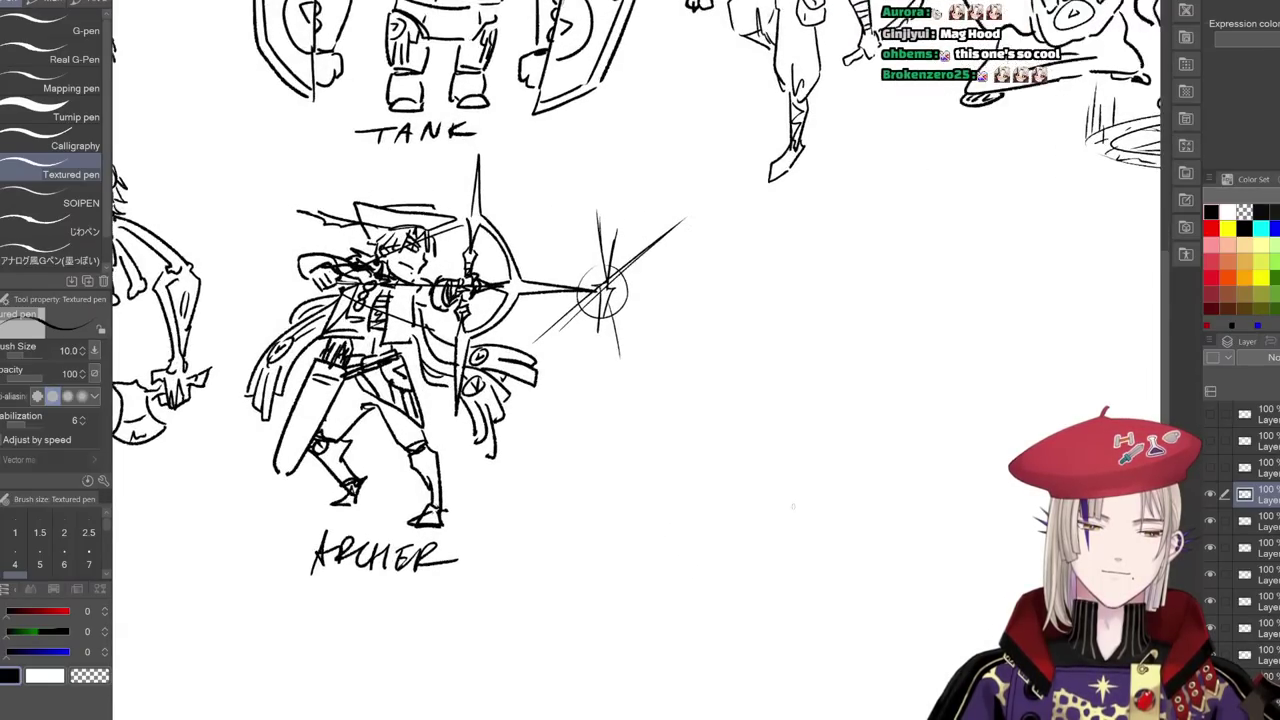
pyautogui.scroll(-5, 816, 517)
pyautogui.moveTo(911, 505); pyautogui.dragTo(733, 440)
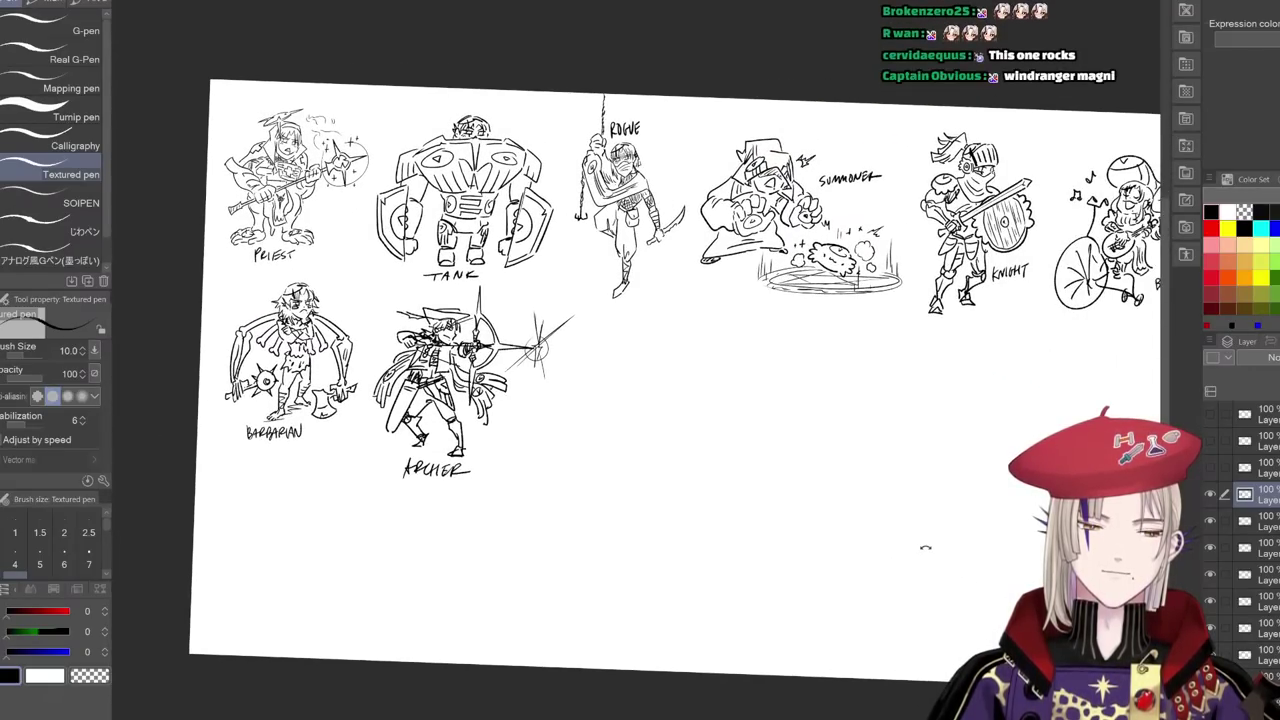
pyautogui.moveTo(923, 546); pyautogui.dragTo(931, 521)
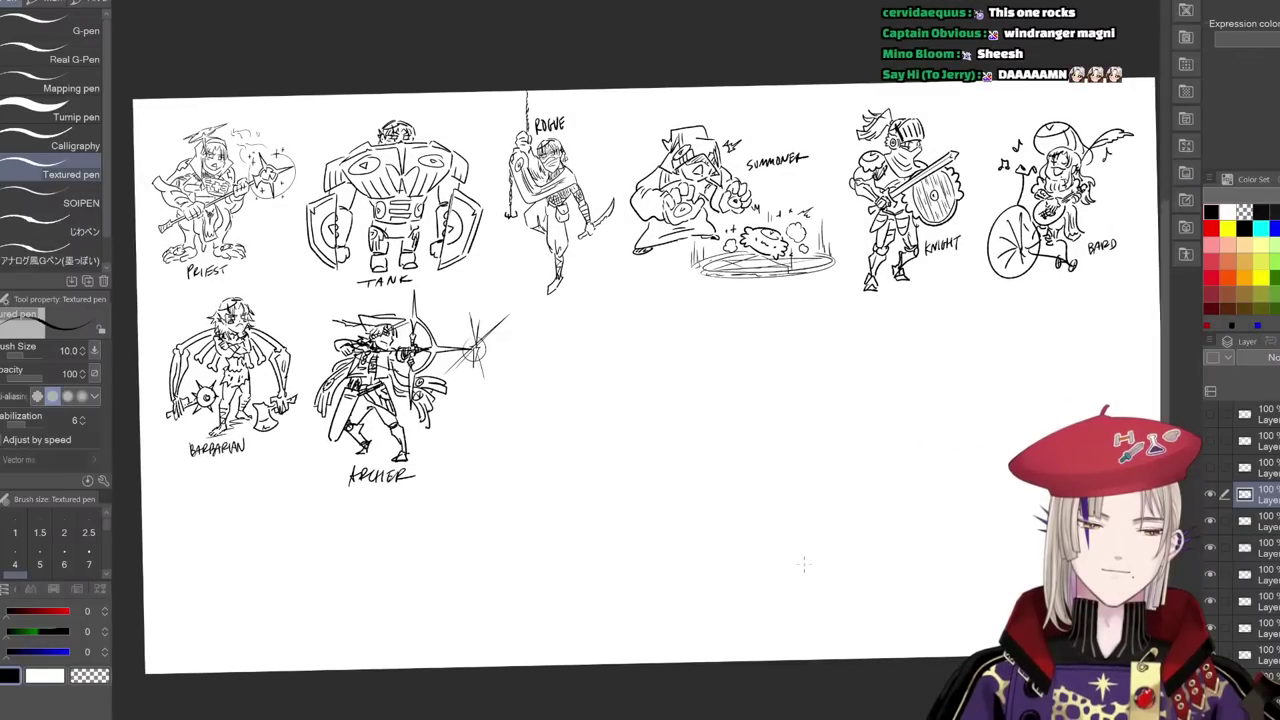
pyautogui.moveTo(942, 337); pyautogui.dragTo(597, 377)
pyautogui.scroll(5, 754, 266)
pyautogui.moveTo(729, 276); pyautogui.dragTo(713, 374)
pyautogui.scroll(-3, 713, 371)
pyautogui.scroll(-1, 713, 371)
pyautogui.moveTo(673, 457); pyautogui.dragTo(915, 311)
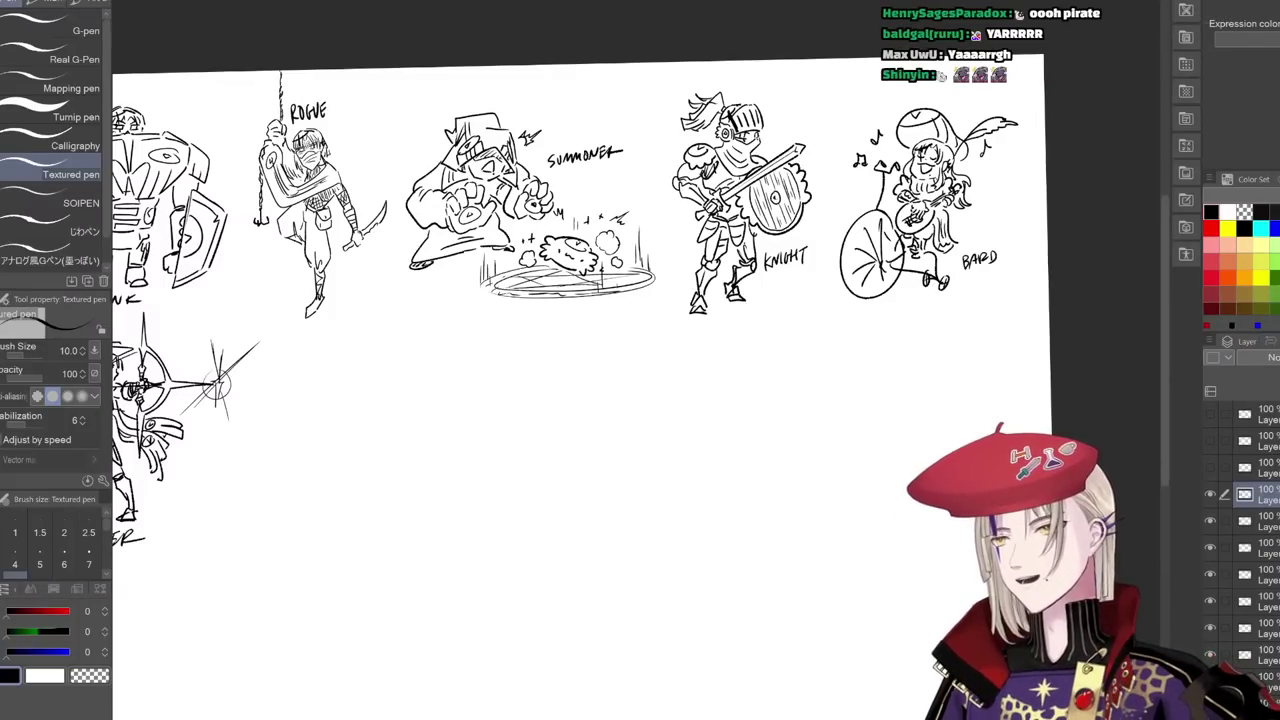
pyautogui.moveTo(577, 354); pyautogui.dragTo(837, 309)
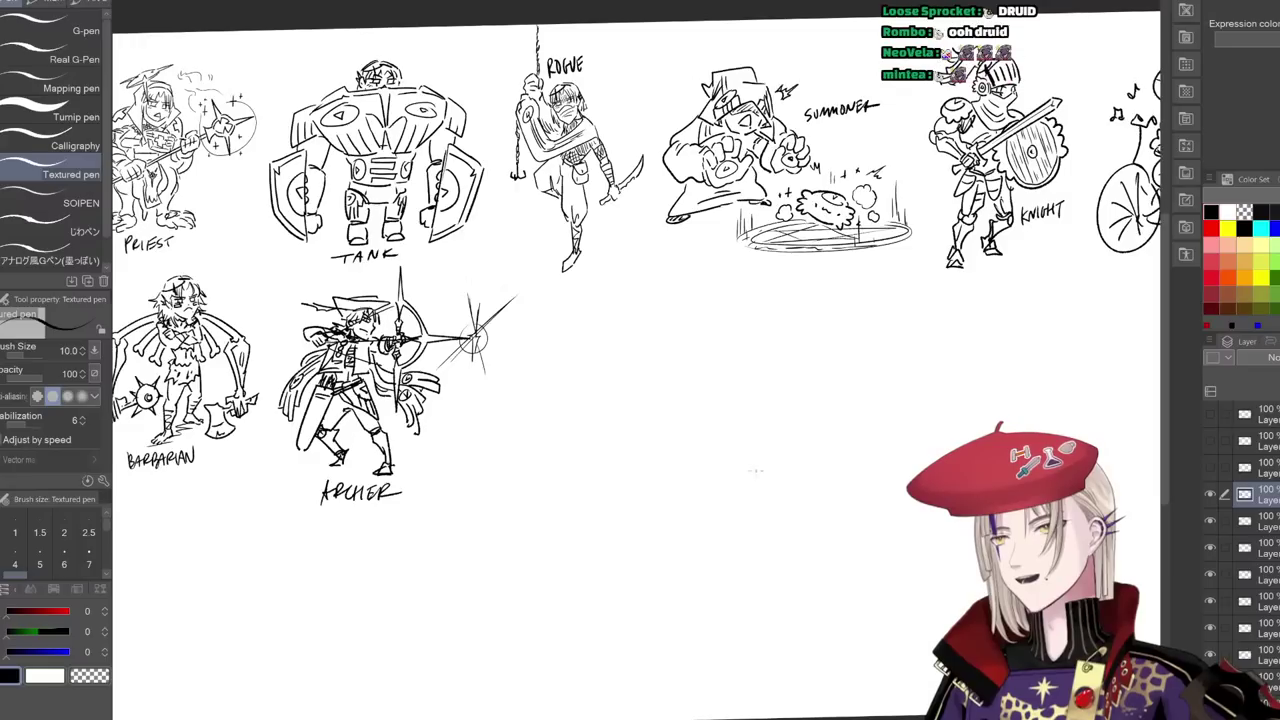
pyautogui.moveTo(745, 559)
pyautogui.mouseDown()
pyautogui.moveTo(733, 570)
pyautogui.moveTo(846, 518)
pyautogui.mouseUp()
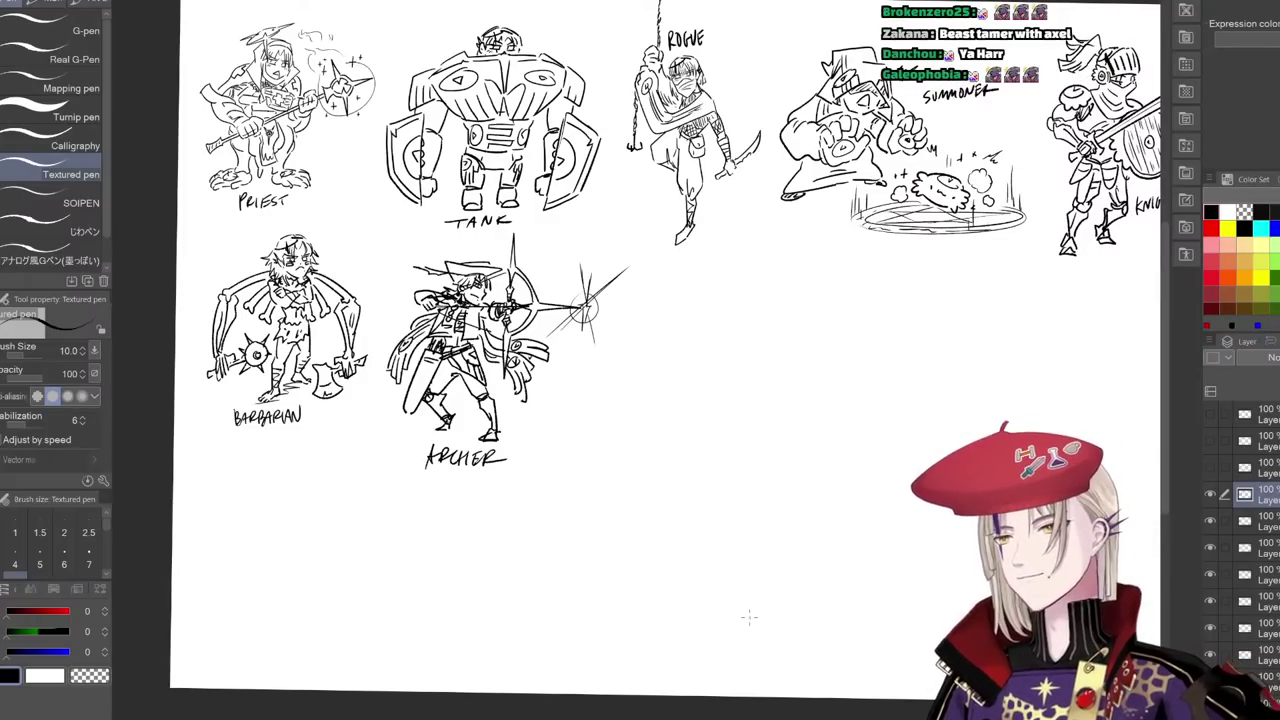
pyautogui.moveTo(704, 507); pyautogui.dragTo(668, 537)
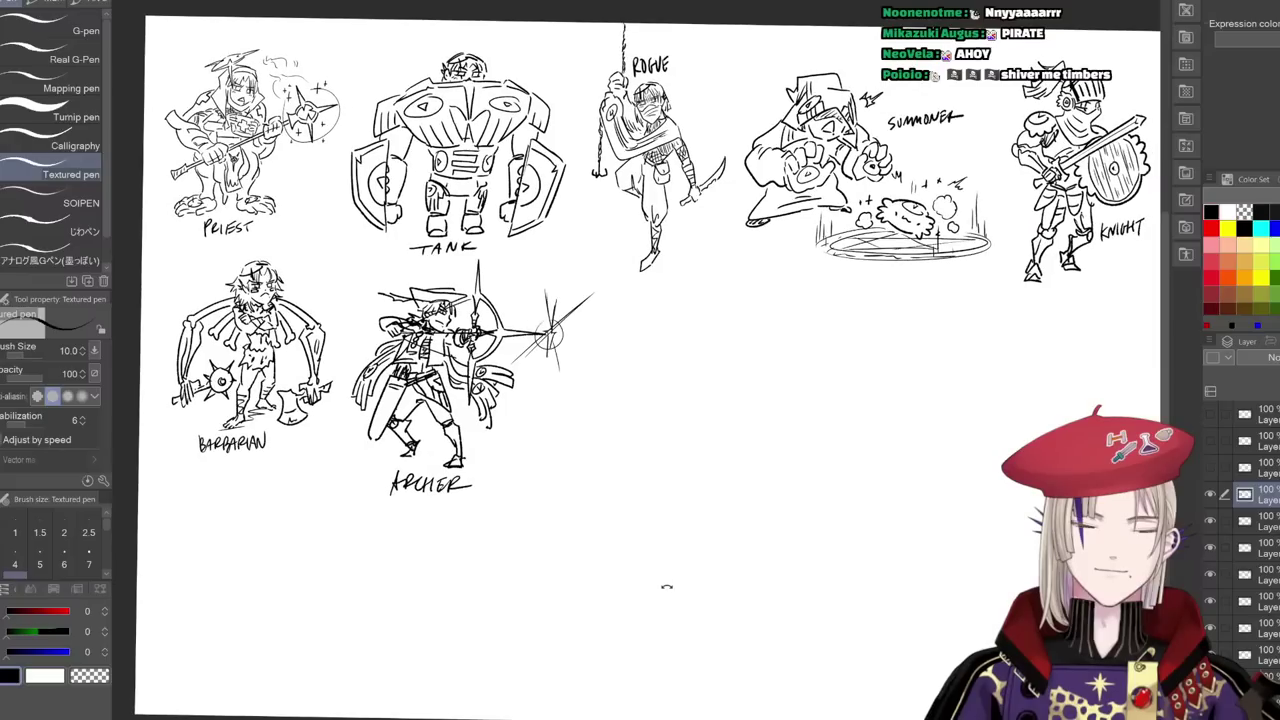
pyautogui.moveTo(667, 587)
pyautogui.mouseDown()
pyautogui.moveTo(660, 571)
pyautogui.moveTo(465, 556)
pyautogui.moveTo(612, 538)
pyautogui.mouseUp()
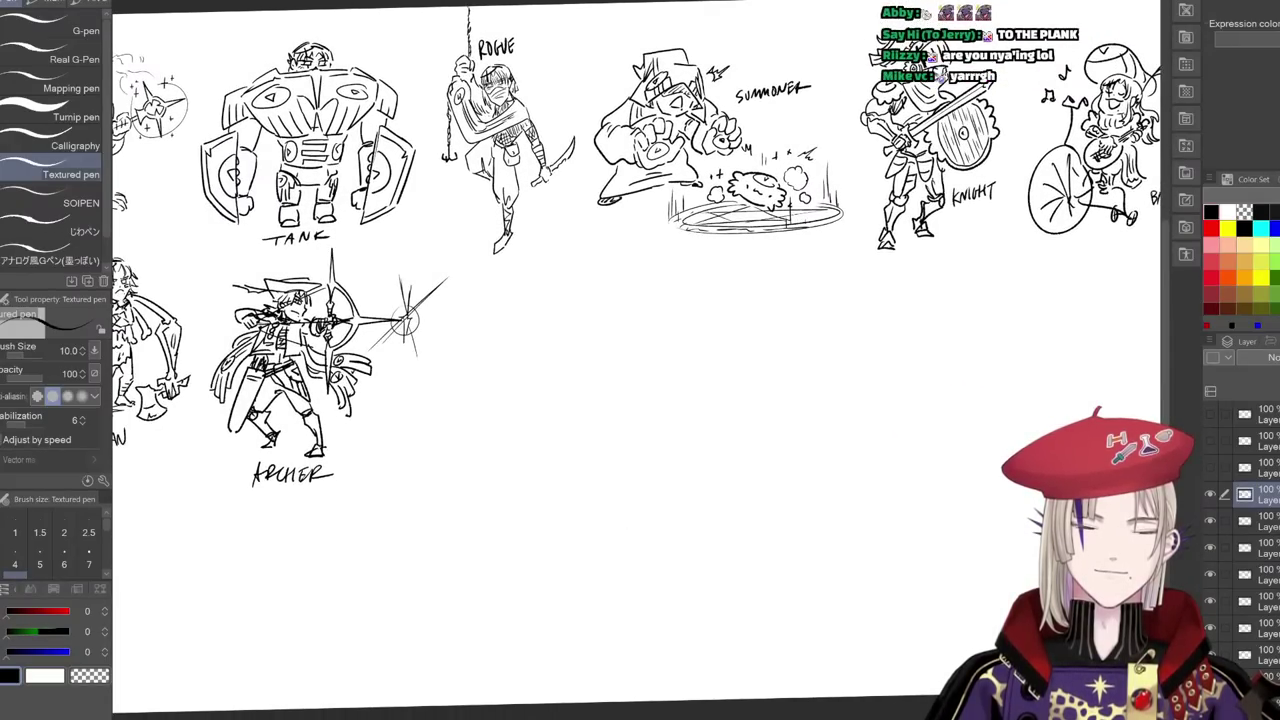
# - In the empty area beside the archer, draw the top edge of a pirate hat with a small face emblem
pyautogui.moveTo(573, 394); pyautogui.dragTo(607, 319)
pyautogui.scroll(3, 577, 344)
pyautogui.scroll(3, 598, 309)
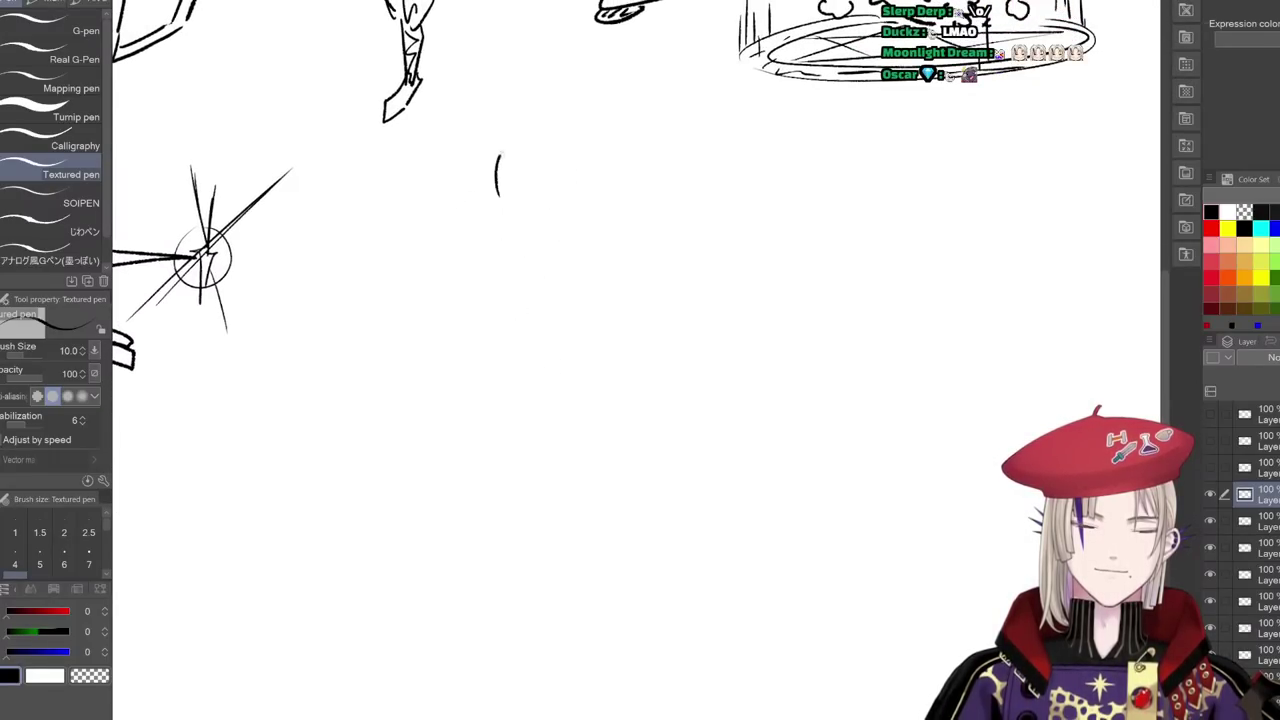
pyautogui.moveTo(501, 154)
pyautogui.mouseDown()
pyautogui.moveTo(648, 186)
pyautogui.moveTo(598, 200)
pyautogui.moveTo(604, 228)
pyautogui.moveTo(641, 234)
pyautogui.mouseUp()
pyautogui.moveTo(609, 207)
pyautogui.mouseDown()
pyautogui.moveTo(656, 232)
pyautogui.moveTo(614, 222)
pyautogui.mouseUp()
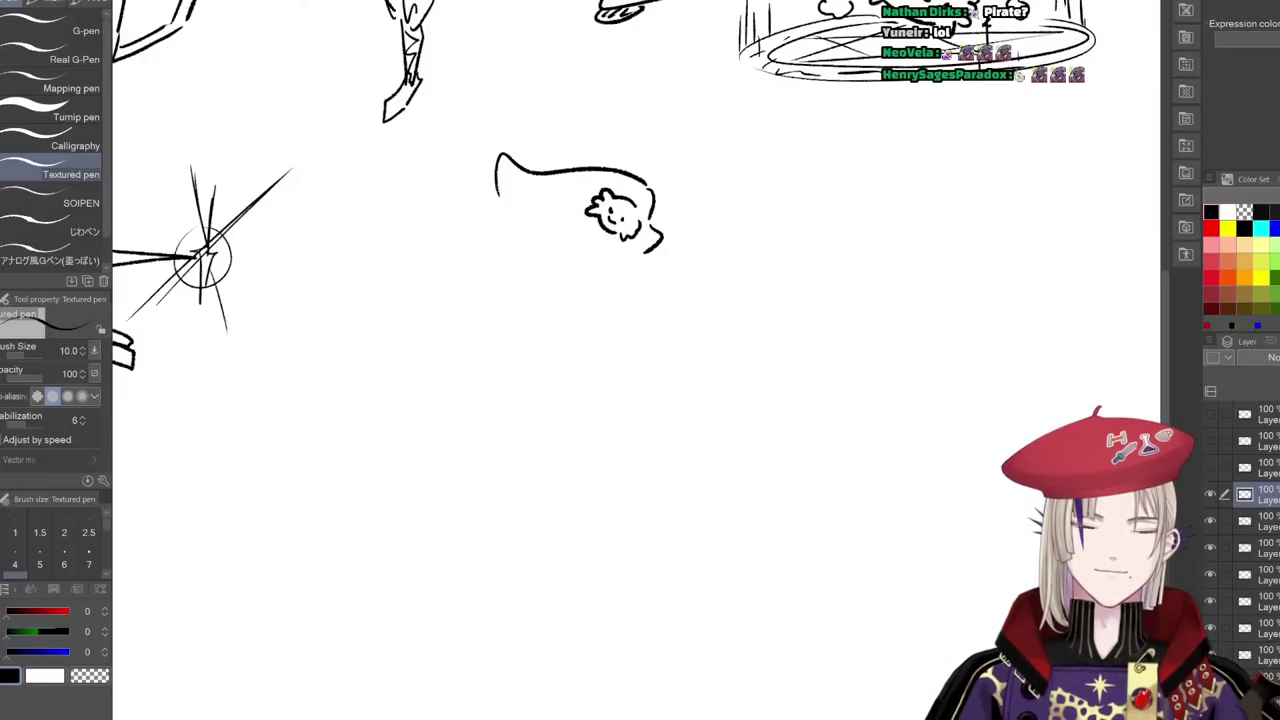
# - Close the pirate hat's brim and draw the hair, facial features and curved lines beneath the head
pyautogui.moveTo(498, 194); pyautogui.dragTo(606, 256)
pyautogui.moveTo(540, 219)
pyautogui.mouseDown()
pyautogui.moveTo(624, 265)
pyautogui.moveTo(568, 252)
pyautogui.mouseUp()
pyautogui.moveTo(576, 236)
pyautogui.mouseDown()
pyautogui.moveTo(558, 248)
pyautogui.moveTo(600, 305)
pyautogui.mouseUp()
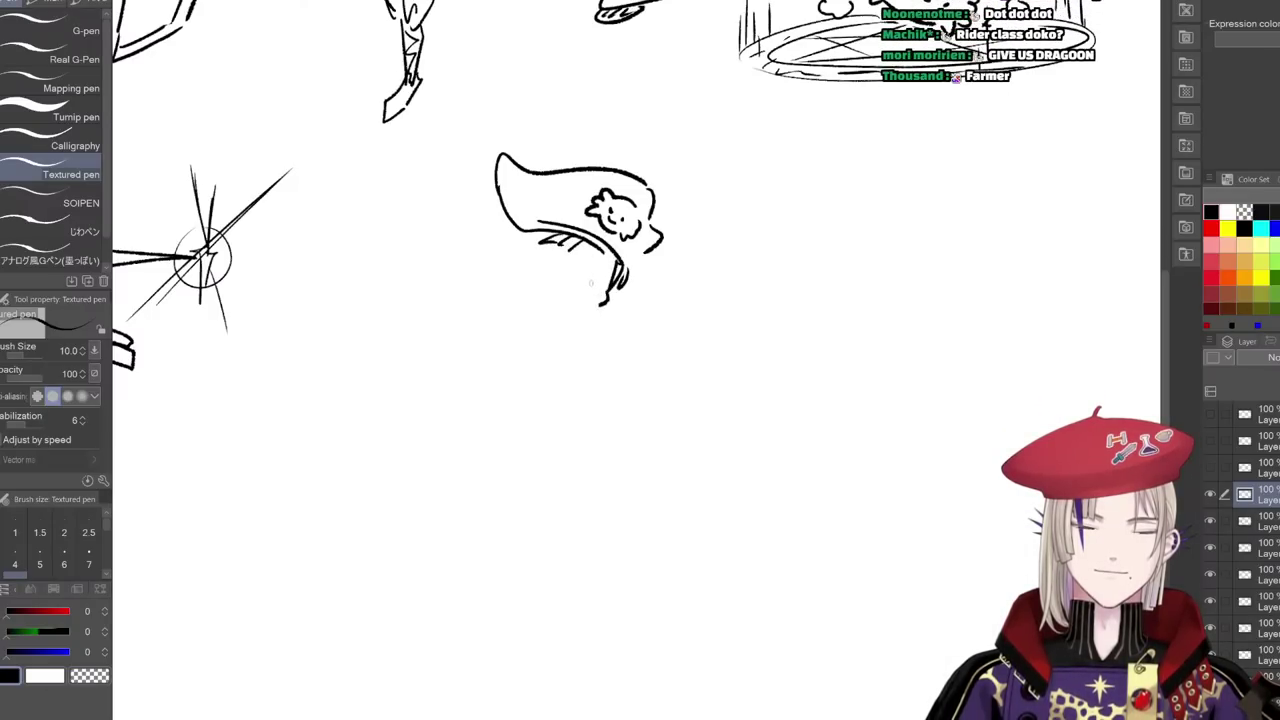
pyautogui.moveTo(567, 261)
pyautogui.mouseDown()
pyautogui.moveTo(562, 280)
pyautogui.moveTo(582, 288)
pyautogui.mouseUp()
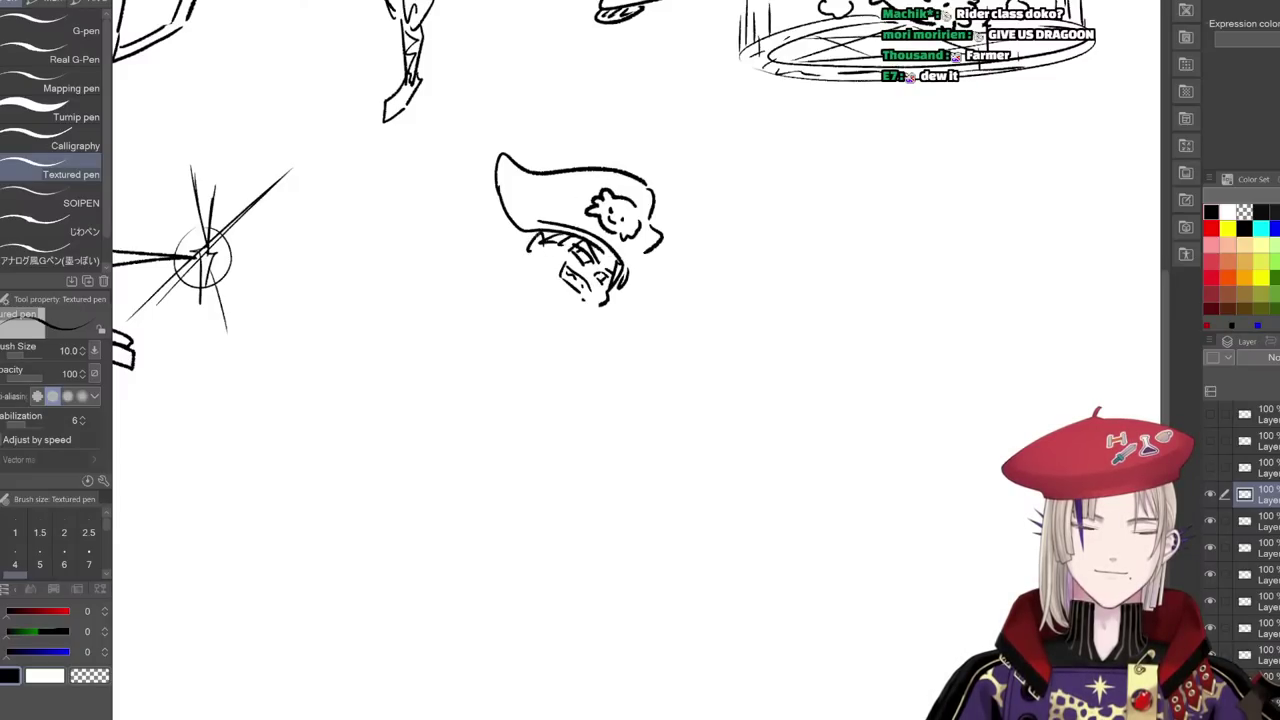
pyautogui.moveTo(533, 212); pyautogui.dragTo(535, 238)
pyautogui.moveTo(518, 236); pyautogui.dragTo(536, 242)
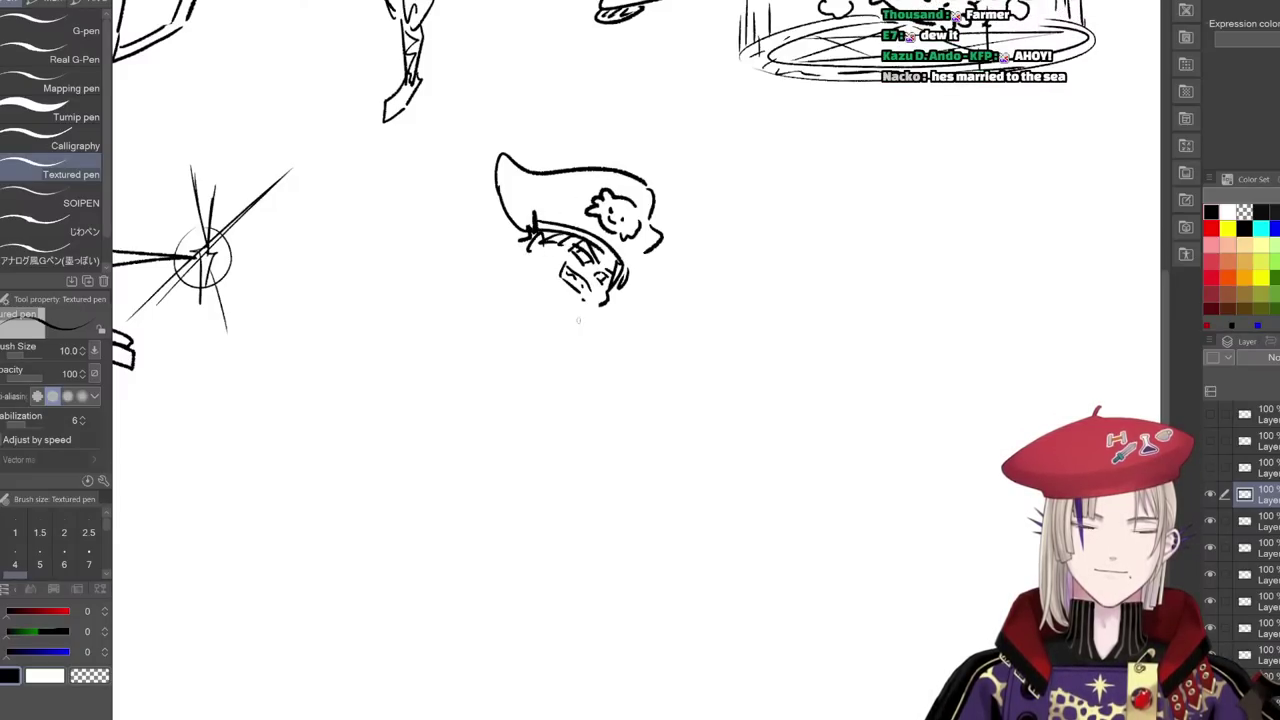
pyautogui.moveTo(501, 266)
pyautogui.mouseDown()
pyautogui.moveTo(515, 254)
pyautogui.moveTo(588, 304)
pyautogui.moveTo(576, 301)
pyautogui.moveTo(657, 272)
pyautogui.mouseUp()
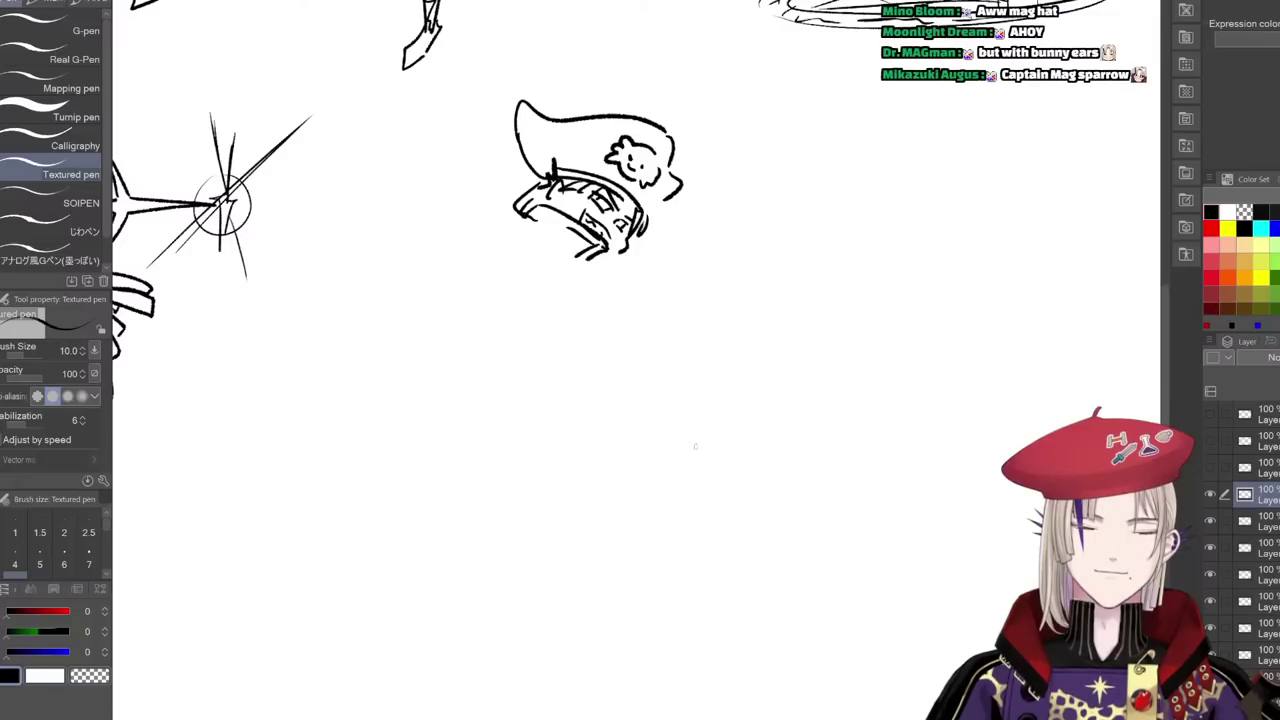
# - Draw the pirate's raised arm with a cuffed sleeve and a hand gripping a curved cutlass
pyautogui.moveTo(618, 280)
pyautogui.mouseDown()
pyautogui.moveTo(658, 260)
pyautogui.moveTo(688, 295)
pyautogui.mouseUp()
pyautogui.moveTo(564, 284)
pyautogui.mouseDown()
pyautogui.moveTo(627, 336)
pyautogui.moveTo(677, 323)
pyautogui.moveTo(684, 243)
pyautogui.moveTo(700, 256)
pyautogui.moveTo(684, 240)
pyautogui.moveTo(700, 289)
pyautogui.mouseUp()
pyautogui.moveTo(700, 236)
pyautogui.mouseDown()
pyautogui.moveTo(754, 94)
pyautogui.moveTo(766, 168)
pyautogui.mouseUp()
pyautogui.moveTo(770, 86); pyautogui.dragTo(758, 150)
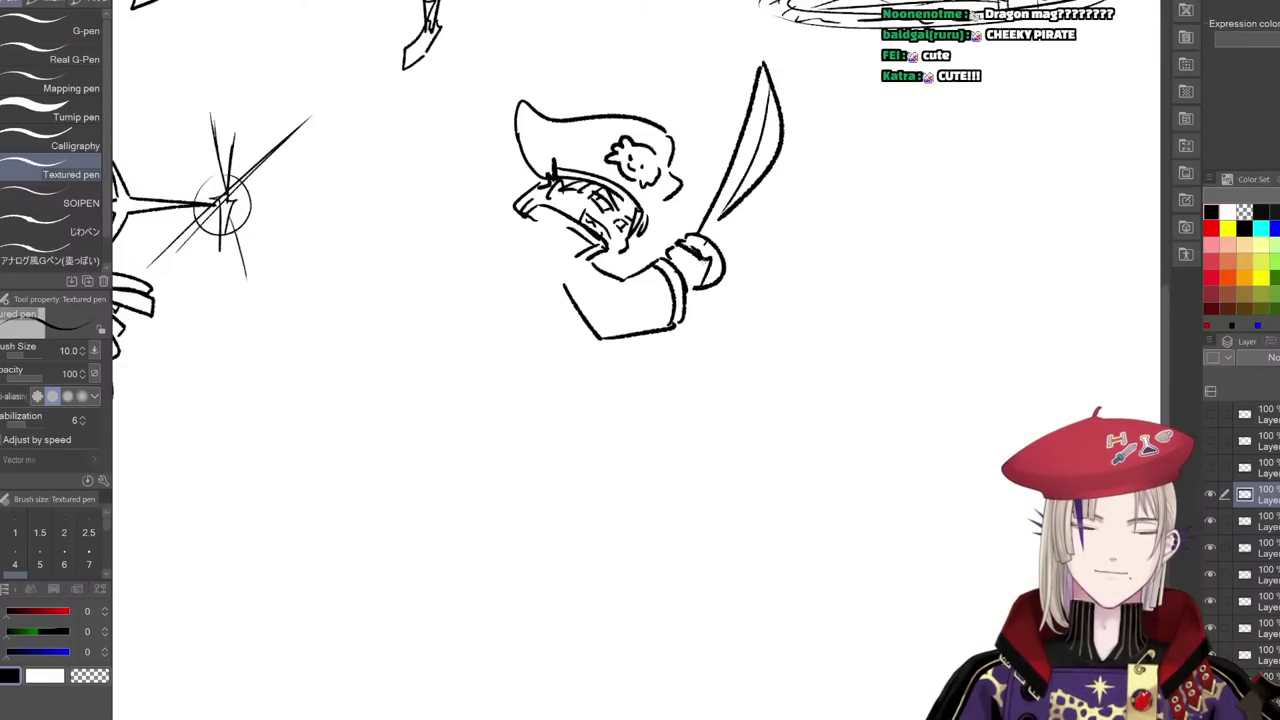
pyautogui.moveTo(626, 358); pyautogui.dragTo(644, 331)
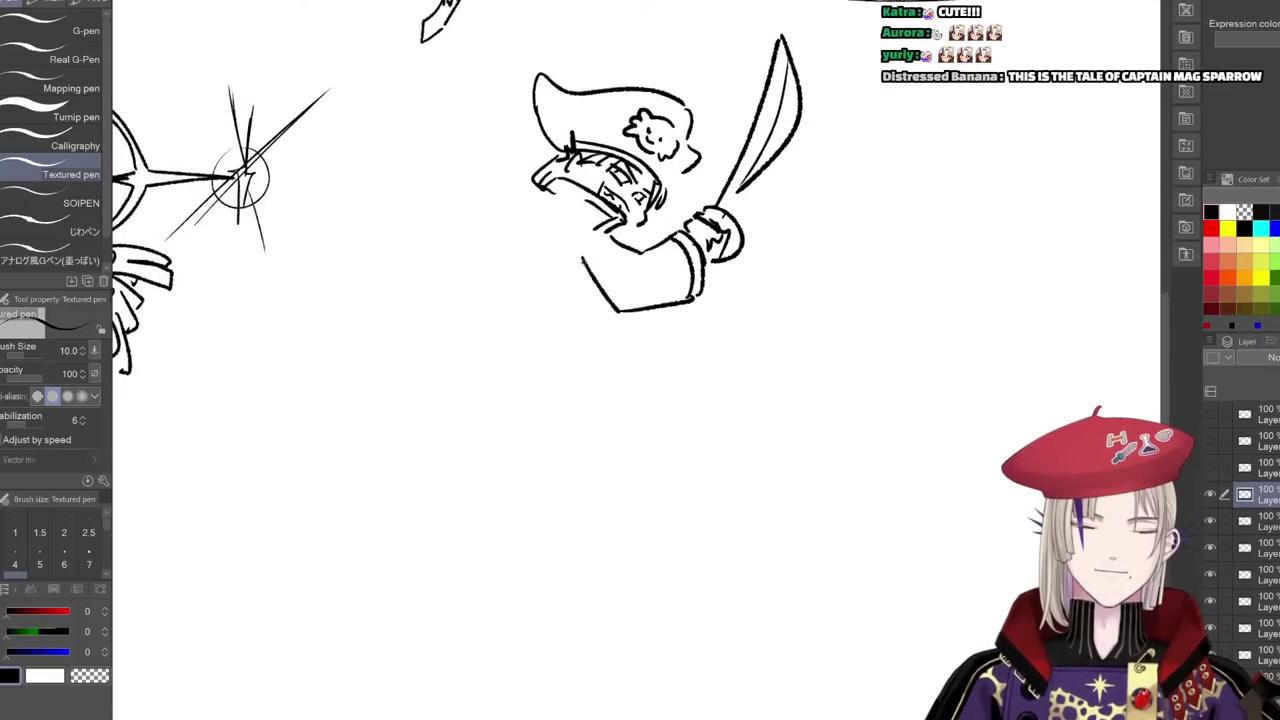
pyautogui.moveTo(590, 268); pyautogui.dragTo(592, 258)
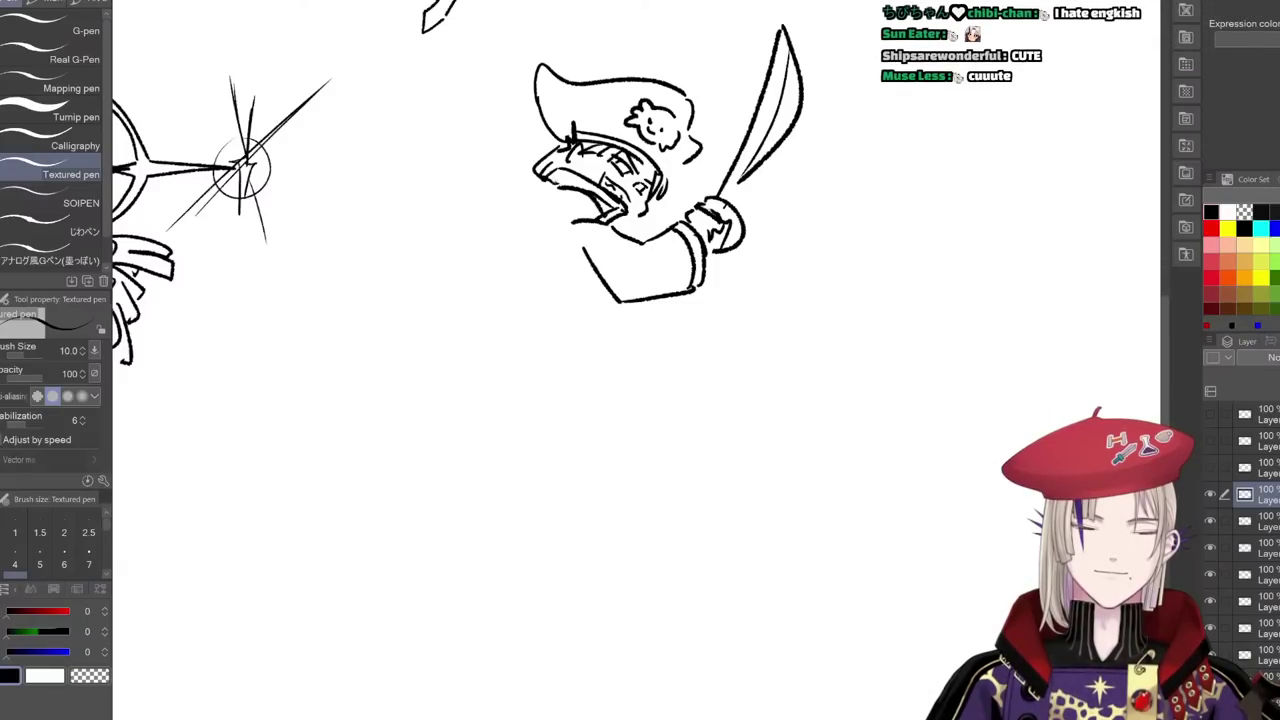
# - Draw a large rounded octopus head behind the pirate and a long tentacle with suckers extending below the sword arm
pyautogui.moveTo(550, 181)
pyautogui.mouseDown()
pyautogui.moveTo(500, 156)
pyautogui.moveTo(402, 253)
pyautogui.moveTo(497, 316)
pyautogui.moveTo(535, 207)
pyautogui.moveTo(530, 258)
pyautogui.moveTo(528, 190)
pyautogui.mouseUp()
pyautogui.moveTo(524, 220)
pyautogui.mouseDown()
pyautogui.moveTo(588, 280)
pyautogui.moveTo(650, 328)
pyautogui.moveTo(829, 320)
pyautogui.moveTo(899, 412)
pyautogui.moveTo(864, 443)
pyautogui.moveTo(841, 423)
pyautogui.moveTo(882, 395)
pyautogui.moveTo(604, 364)
pyautogui.moveTo(574, 314)
pyautogui.mouseUp()
pyautogui.moveTo(634, 380)
pyautogui.mouseDown()
pyautogui.moveTo(839, 367)
pyautogui.moveTo(829, 358)
pyautogui.moveTo(880, 392)
pyautogui.mouseUp()
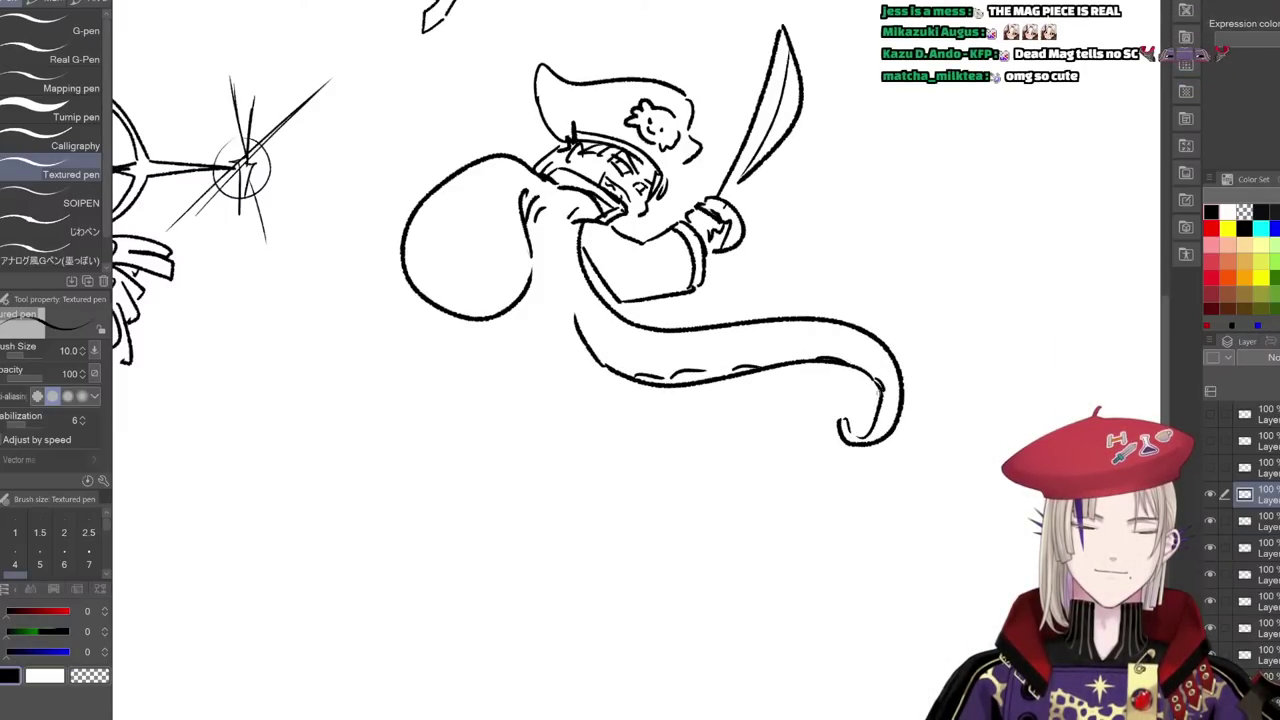
# - Draw two long octopus tentacles hanging down from the body, each with a curled tip
pyautogui.moveTo(596, 377)
pyautogui.mouseDown()
pyautogui.moveTo(589, 327)
pyautogui.moveTo(614, 552)
pyautogui.mouseUp()
pyautogui.moveTo(516, 256)
pyautogui.mouseDown()
pyautogui.moveTo(552, 368)
pyautogui.moveTo(541, 506)
pyautogui.moveTo(627, 580)
pyautogui.moveTo(674, 522)
pyautogui.mouseUp()
pyautogui.moveTo(460, 270)
pyautogui.mouseDown()
pyautogui.moveTo(457, 390)
pyautogui.moveTo(520, 534)
pyautogui.mouseUp()
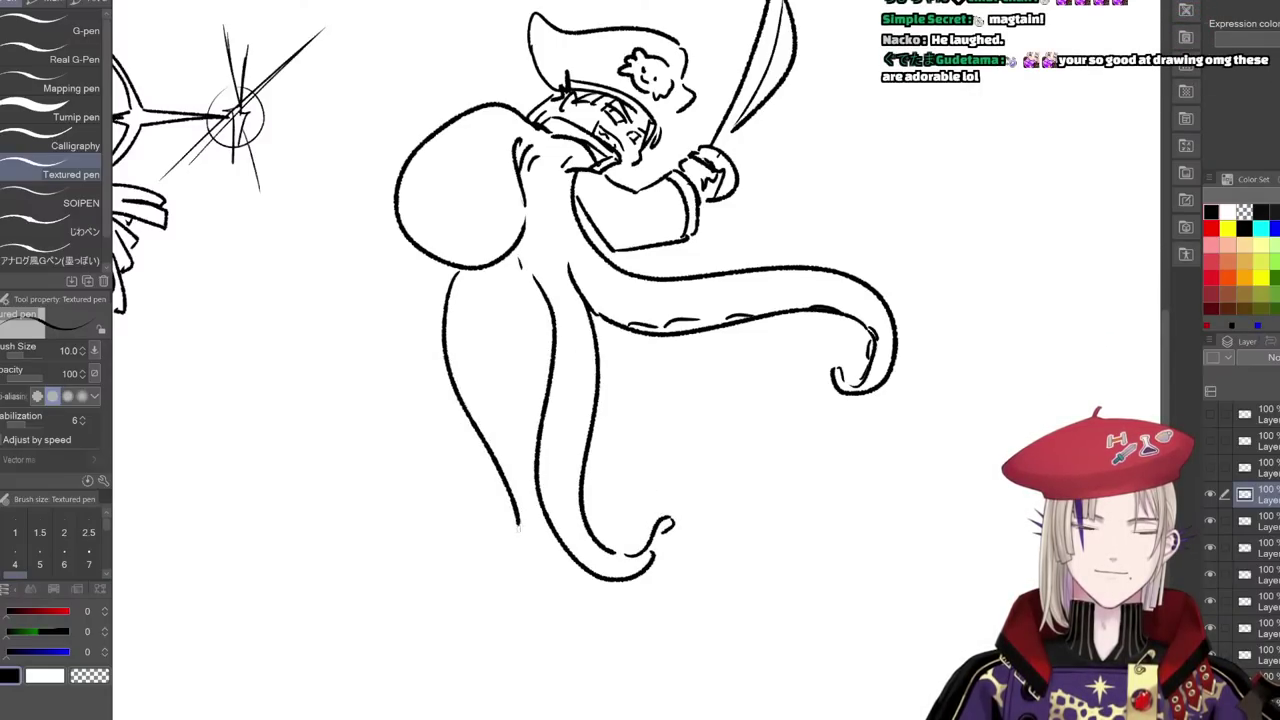
pyautogui.moveTo(440, 535)
pyautogui.mouseDown()
pyautogui.moveTo(503, 578)
pyautogui.moveTo(542, 543)
pyautogui.mouseUp()
# - Draw the remaining octopus tentacles curling out from both sides of the body, with curled tips and inner edge lines
pyautogui.moveTo(536, 456)
pyautogui.mouseDown()
pyautogui.moveTo(472, 332)
pyautogui.moveTo(496, 283)
pyautogui.moveTo(549, 380)
pyautogui.mouseUp()
pyautogui.moveTo(442, 264)
pyautogui.mouseDown()
pyautogui.moveTo(427, 281)
pyautogui.moveTo(450, 404)
pyautogui.mouseUp()
pyautogui.moveTo(446, 326)
pyautogui.mouseDown()
pyautogui.moveTo(406, 372)
pyautogui.moveTo(446, 376)
pyautogui.mouseUp()
pyautogui.moveTo(600, 375); pyautogui.dragTo(718, 488)
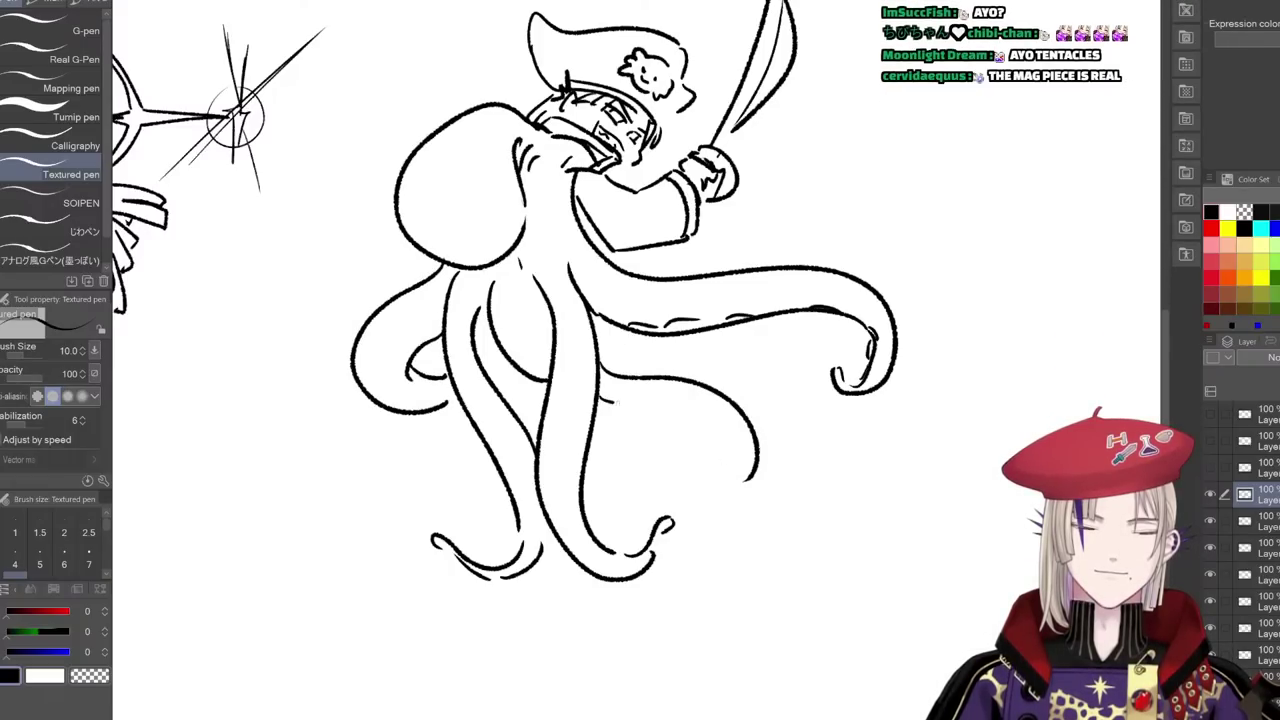
pyautogui.moveTo(731, 422); pyautogui.dragTo(744, 486)
pyautogui.moveTo(395, 200)
pyautogui.mouseDown()
pyautogui.moveTo(348, 204)
pyautogui.moveTo(372, 304)
pyautogui.mouseUp()
pyautogui.moveTo(345, 280)
pyautogui.mouseDown()
pyautogui.moveTo(378, 248)
pyautogui.moveTo(406, 267)
pyautogui.mouseUp()
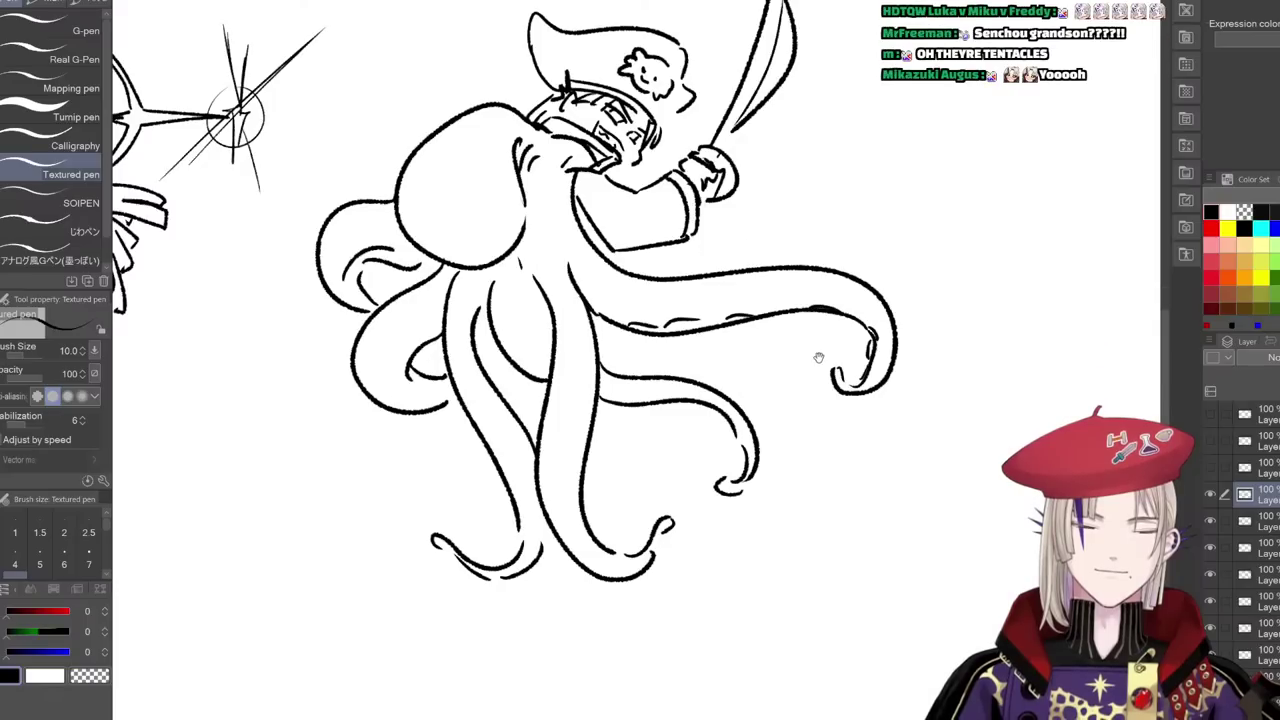
# - Draw the pirate's lower body and a thin peg leg between the tentacles beneath the sword arm
pyautogui.moveTo(818, 357); pyautogui.dragTo(816, 379)
pyautogui.moveTo(615, 273); pyautogui.dragTo(621, 286)
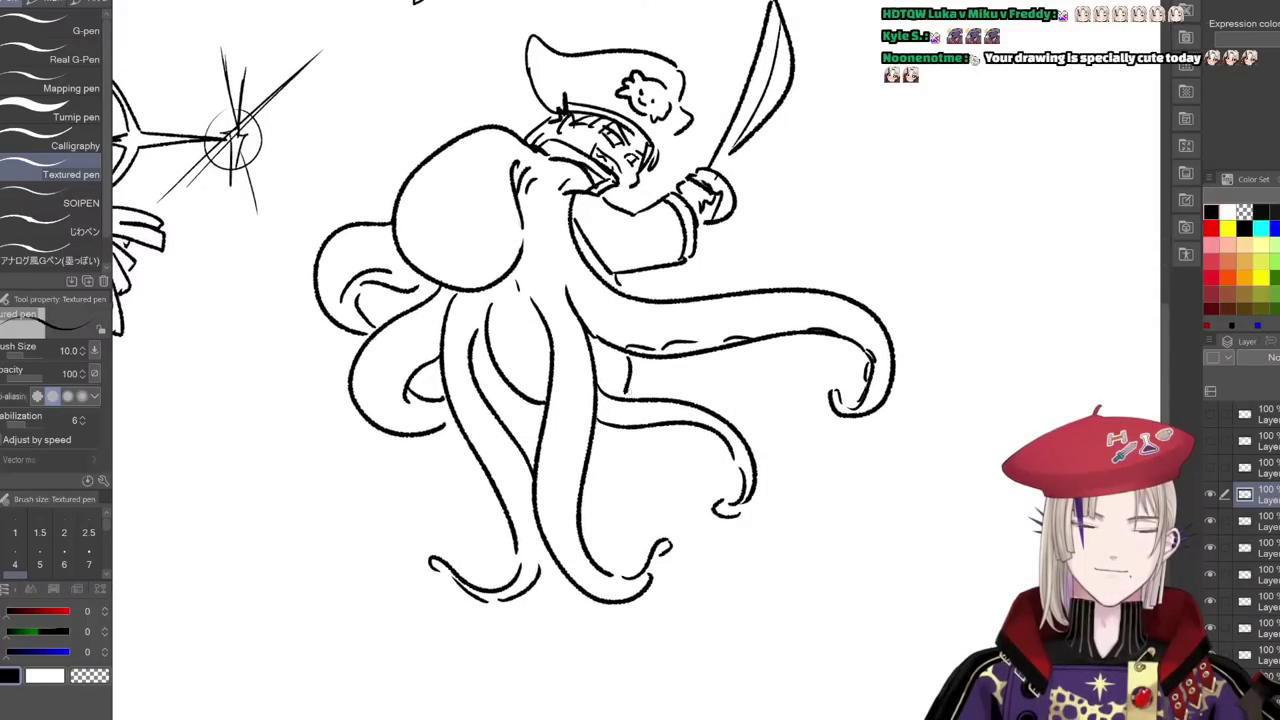
pyautogui.moveTo(616, 362)
pyautogui.mouseDown()
pyautogui.moveTo(611, 388)
pyautogui.moveTo(630, 392)
pyautogui.mouseUp()
pyautogui.moveTo(639, 429); pyautogui.dragTo(641, 490)
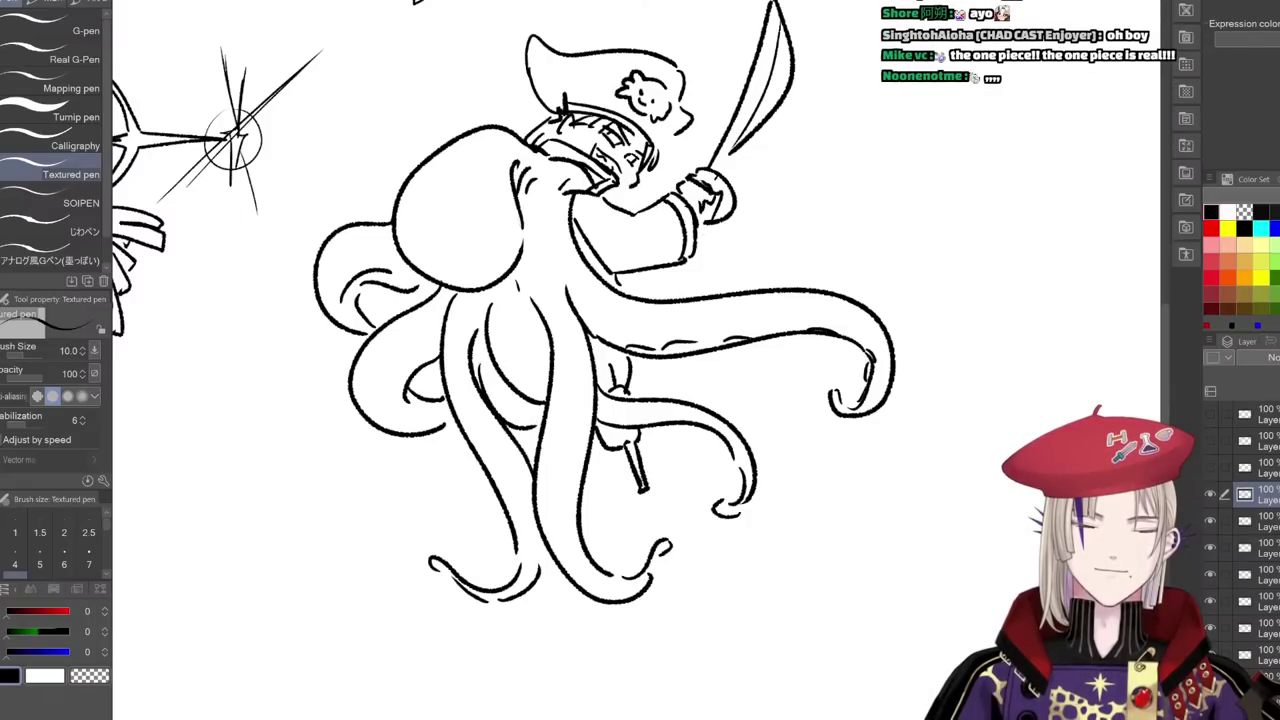
# - Draw a round emblem containing a small triangle on the octopus head, with rim details and strap lines beneath it
pyautogui.moveTo(710, 254); pyautogui.dragTo(666, 299)
pyautogui.moveTo(373, 217)
pyautogui.mouseDown()
pyautogui.moveTo(441, 250)
pyautogui.moveTo(374, 215)
pyautogui.mouseUp()
pyautogui.moveTo(394, 228); pyautogui.dragTo(412, 285)
pyautogui.moveTo(440, 230); pyautogui.dragTo(450, 242)
pyautogui.moveTo(414, 278); pyautogui.dragTo(432, 334)
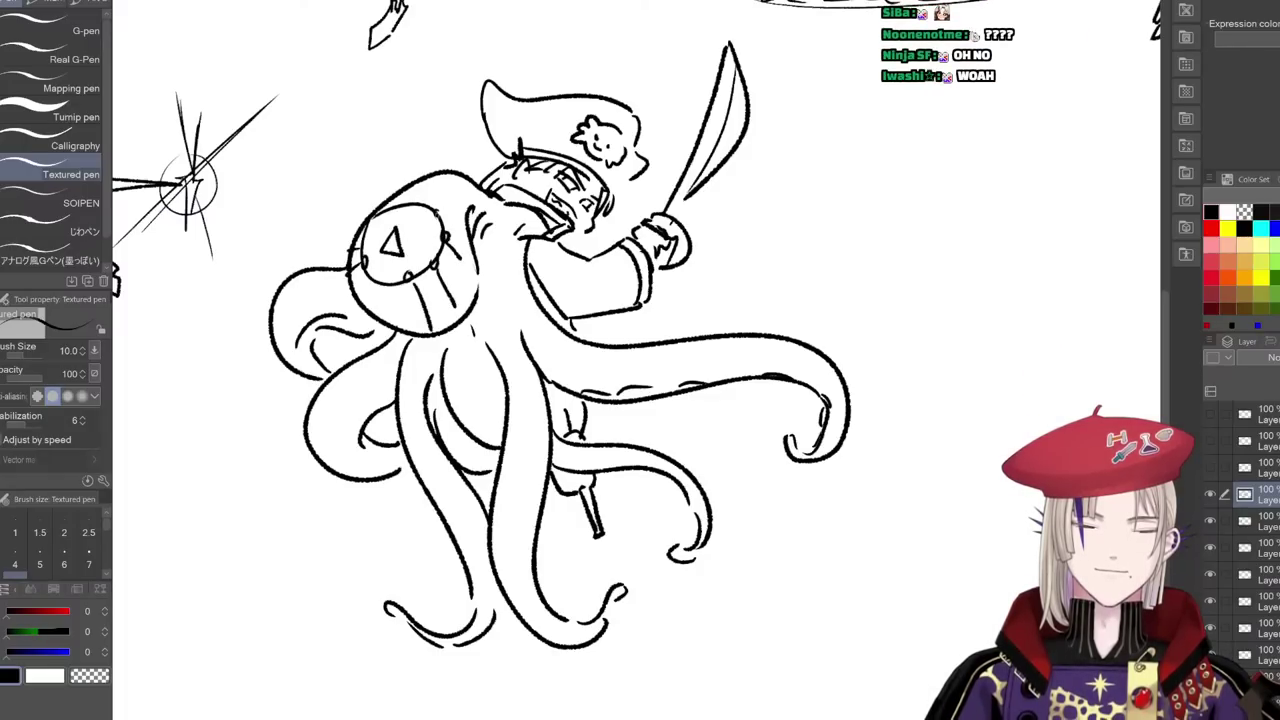
# - Add inner contour lines along the side, hanging and outstretched octopus tentacles
pyautogui.moveTo(398, 346)
pyautogui.mouseDown()
pyautogui.moveTo(338, 438)
pyautogui.moveTo(349, 454)
pyautogui.mouseUp()
pyautogui.moveTo(422, 353)
pyautogui.mouseDown()
pyautogui.moveTo(429, 460)
pyautogui.moveTo(477, 564)
pyautogui.mouseUp()
pyautogui.moveTo(489, 324); pyautogui.dragTo(517, 545)
pyautogui.moveTo(524, 590); pyautogui.dragTo(543, 610)
pyautogui.moveTo(513, 290)
pyautogui.mouseDown()
pyautogui.moveTo(542, 335)
pyautogui.moveTo(648, 370)
pyautogui.mouseUp()
pyautogui.moveTo(694, 353)
pyautogui.mouseDown()
pyautogui.moveTo(763, 339)
pyautogui.moveTo(795, 354)
pyautogui.mouseUp()
# - Handwrite the label "PIRATE" beneath the cutlass, beside the sword arm
pyautogui.moveTo(712, 264)
pyautogui.mouseDown()
pyautogui.moveTo(712, 300)
pyautogui.moveTo(716, 284)
pyautogui.mouseUp()
pyautogui.moveTo(738, 266); pyautogui.dragTo(738, 298)
pyautogui.moveTo(748, 262); pyautogui.dragTo(758, 294)
pyautogui.moveTo(760, 290); pyautogui.dragTo(784, 274)
pyautogui.moveTo(782, 250)
pyautogui.mouseDown()
pyautogui.moveTo(798, 288)
pyautogui.moveTo(808, 284)
pyautogui.mouseUp()
pyautogui.moveTo(807, 250); pyautogui.dragTo(826, 246)
pyautogui.moveTo(808, 267)
pyautogui.mouseDown()
pyautogui.moveTo(822, 265)
pyautogui.moveTo(825, 282)
pyautogui.mouseUp()
# - Add fold lines and a round emblem to the pirate's sleeve, and draw detail lines on the hat
pyautogui.moveTo(540, 260)
pyautogui.mouseDown()
pyautogui.moveTo(568, 303)
pyautogui.moveTo(616, 270)
pyautogui.moveTo(616, 292)
pyautogui.mouseUp()
pyautogui.moveTo(554, 257); pyautogui.dragTo(568, 297)
pyautogui.moveTo(570, 298); pyautogui.dragTo(620, 277)
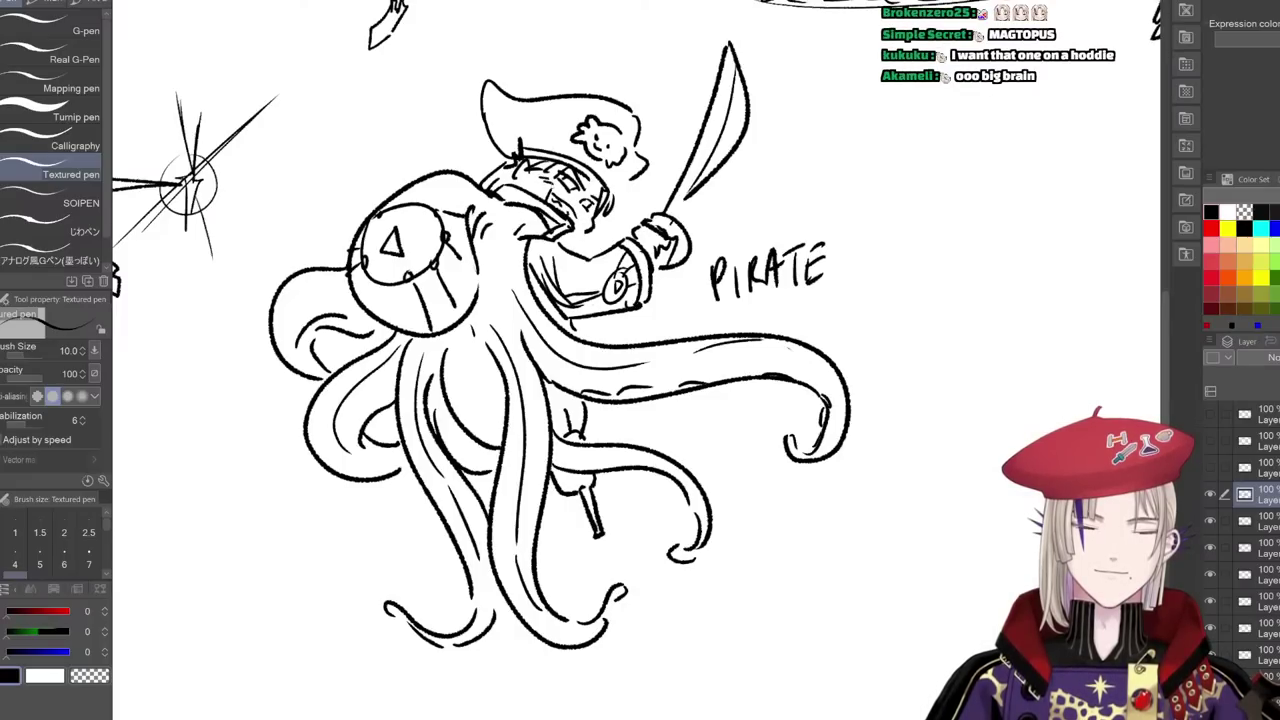
pyautogui.moveTo(510, 124); pyautogui.dragTo(584, 108)
pyautogui.moveTo(562, 106); pyautogui.dragTo(564, 156)
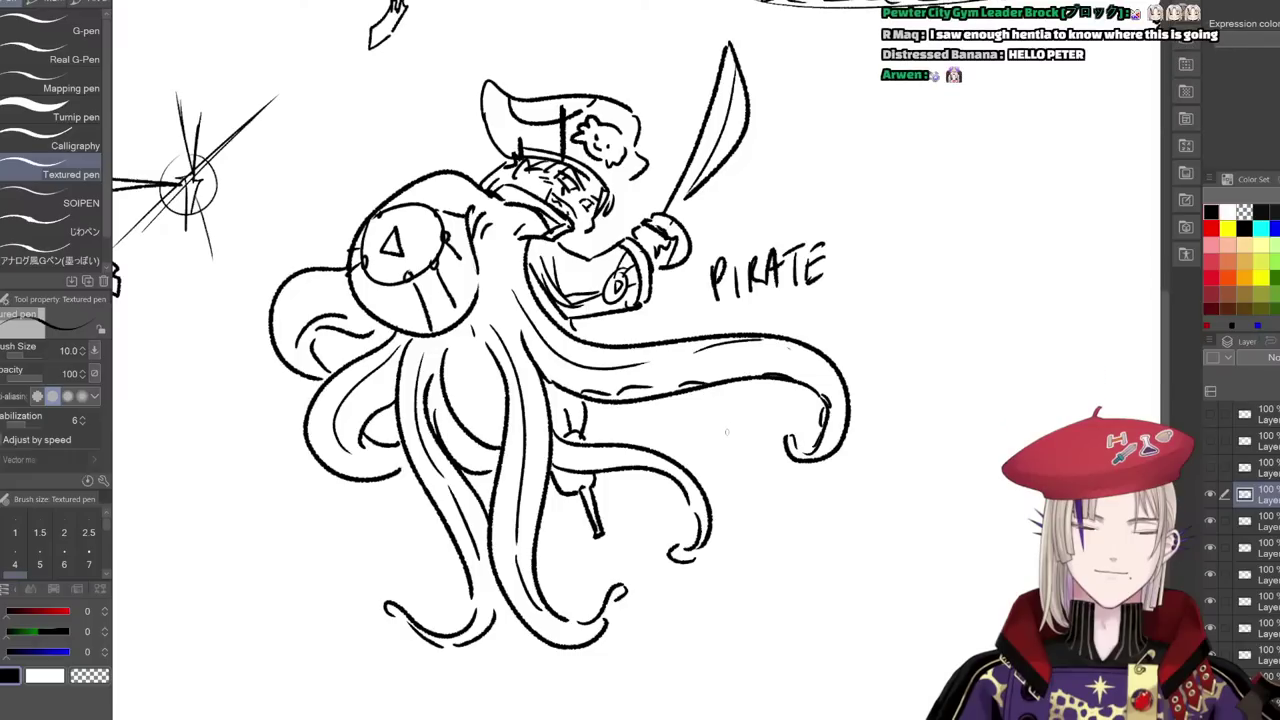
# - Scale the pirate drawing and its label down to about 74% by 72% to match the other characters
pyautogui.hotkey('ctrl', 't')
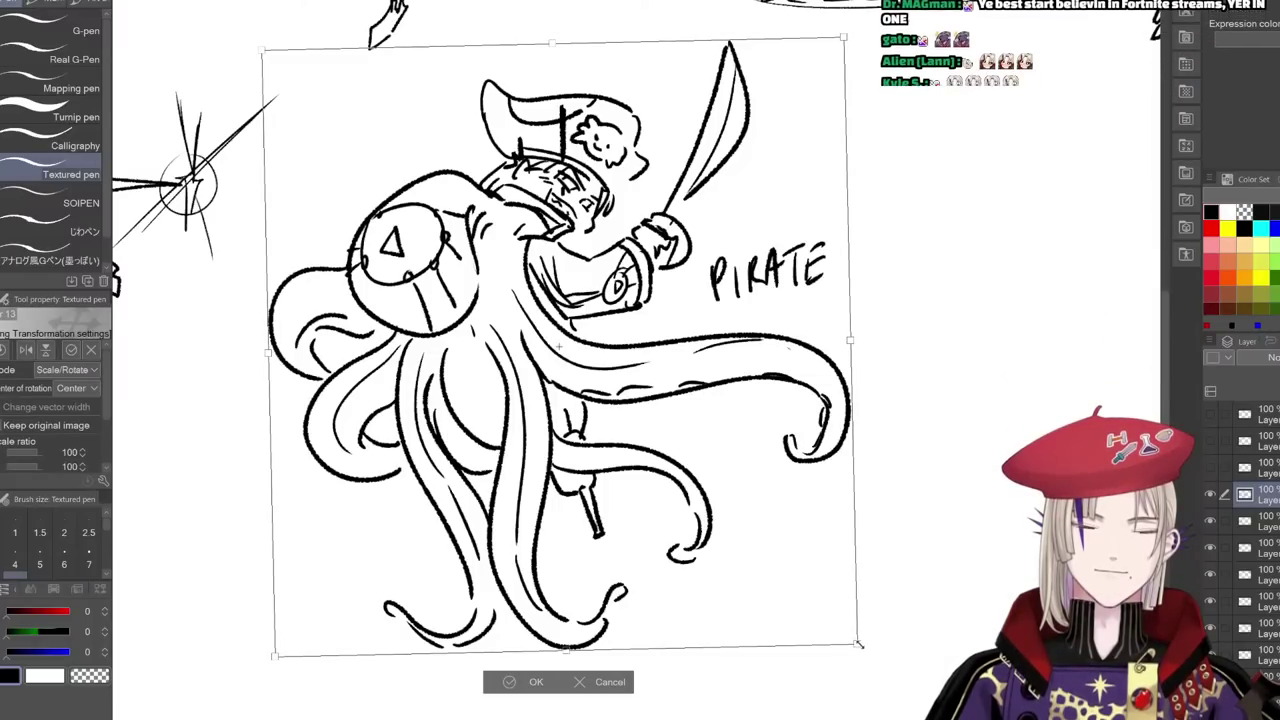
pyautogui.moveTo(858, 645); pyautogui.dragTo(738, 513)
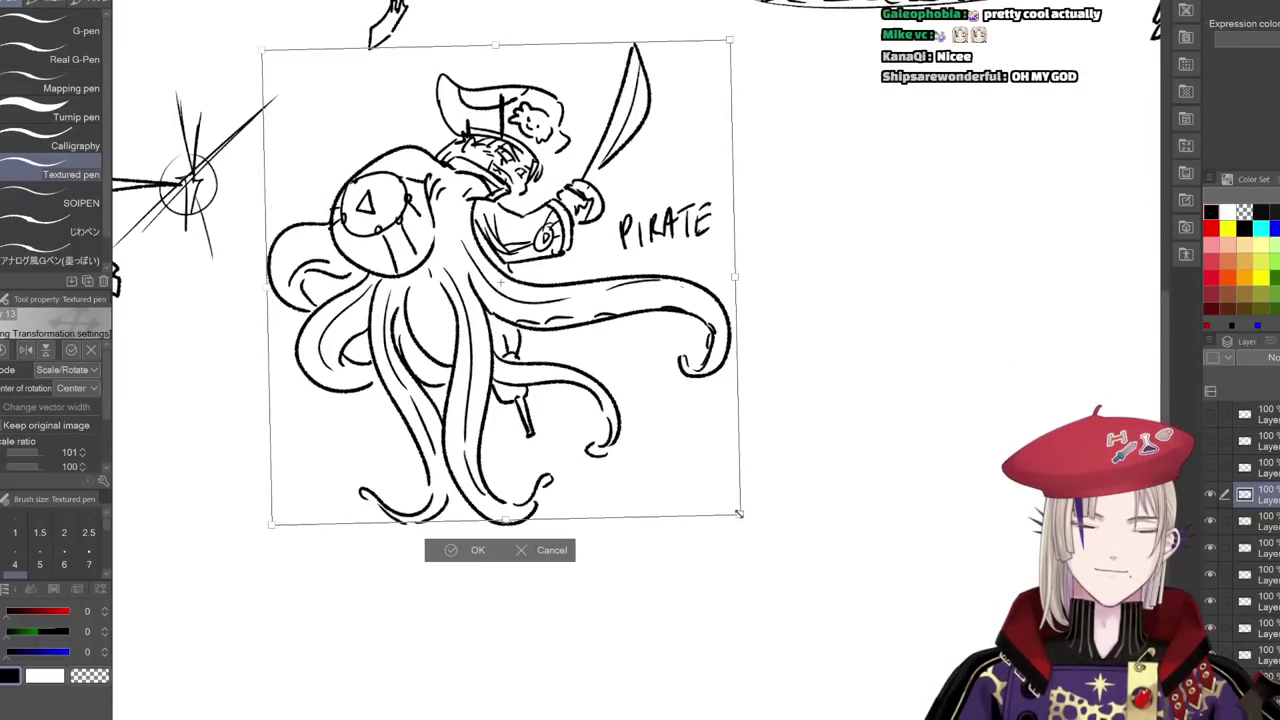
pyautogui.scroll(-3, 790, 466)
pyautogui.scroll(-2, 793, 464)
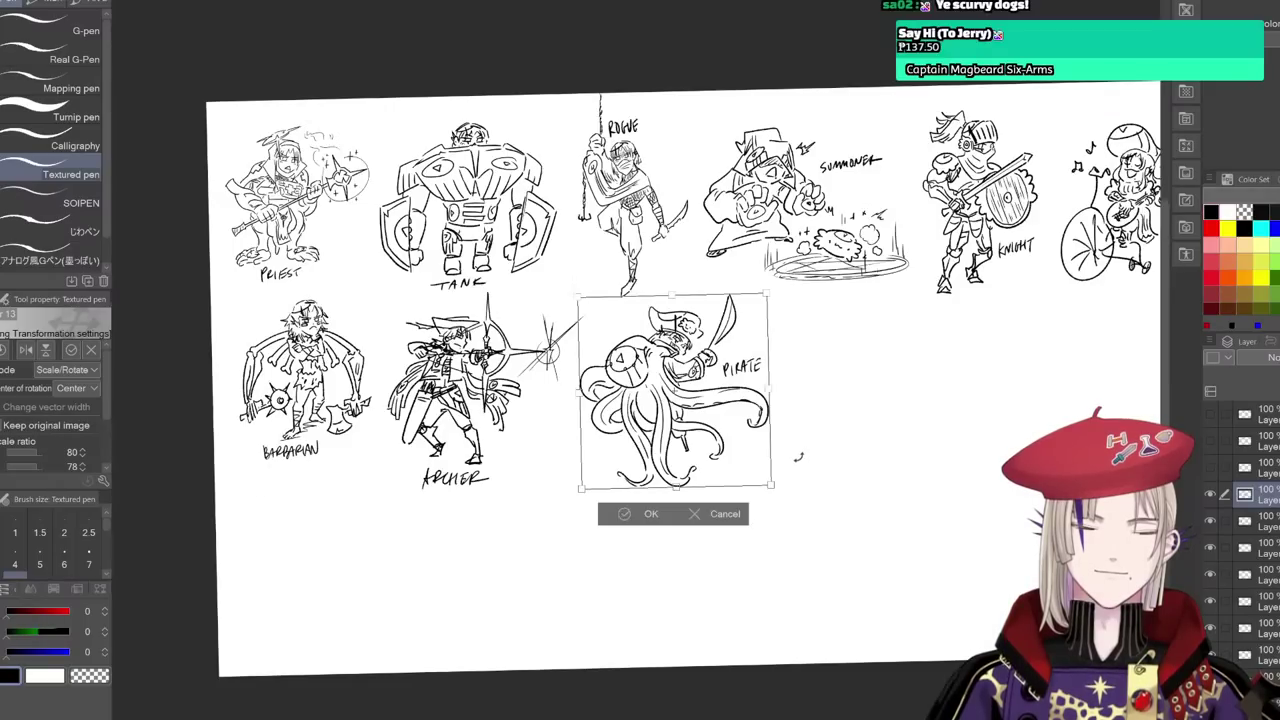
pyautogui.moveTo(770, 483); pyautogui.dragTo(755, 472)
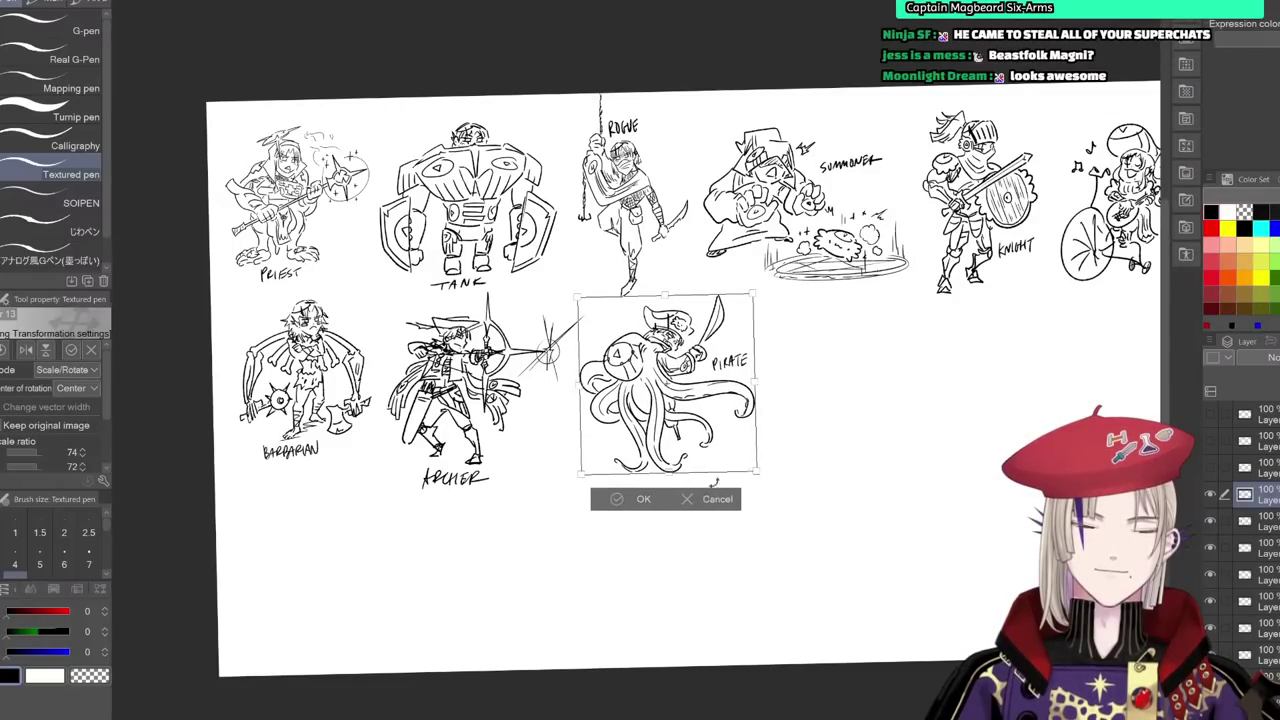
pyautogui.click(617, 501)
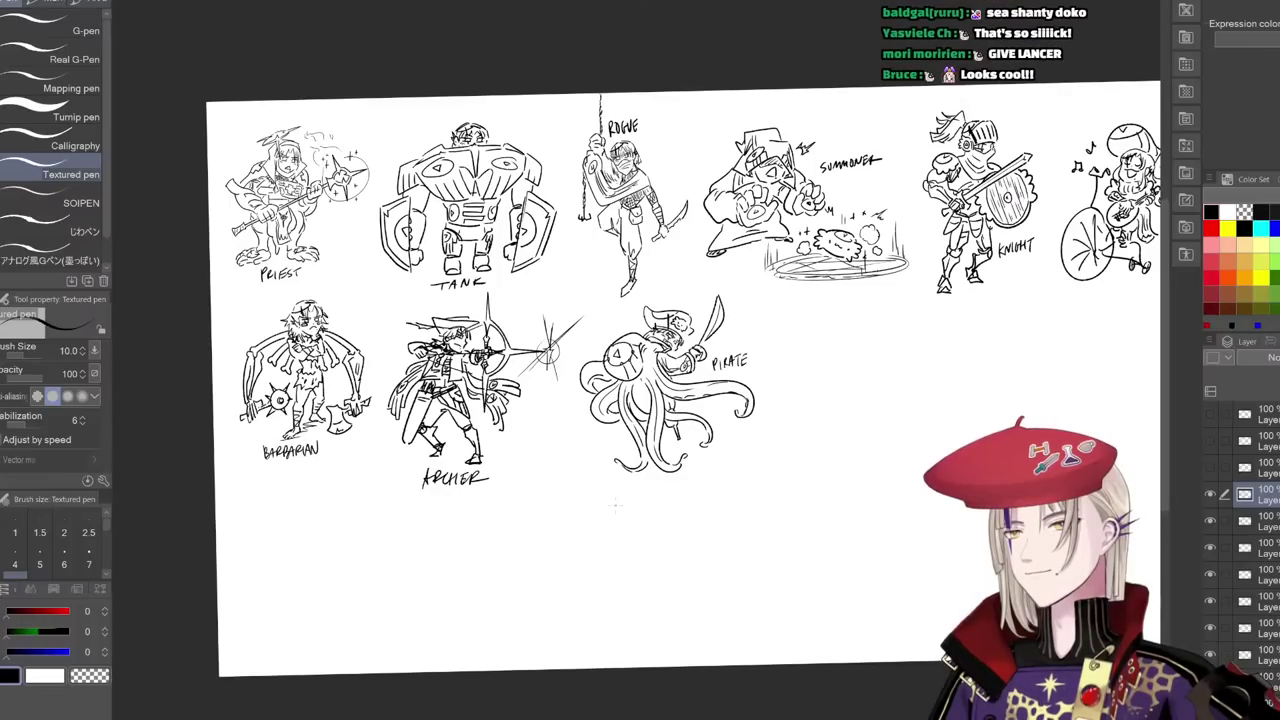
# - Draw a small shoe beside the pirate's peg leg
pyautogui.scroll(4, 694, 425)
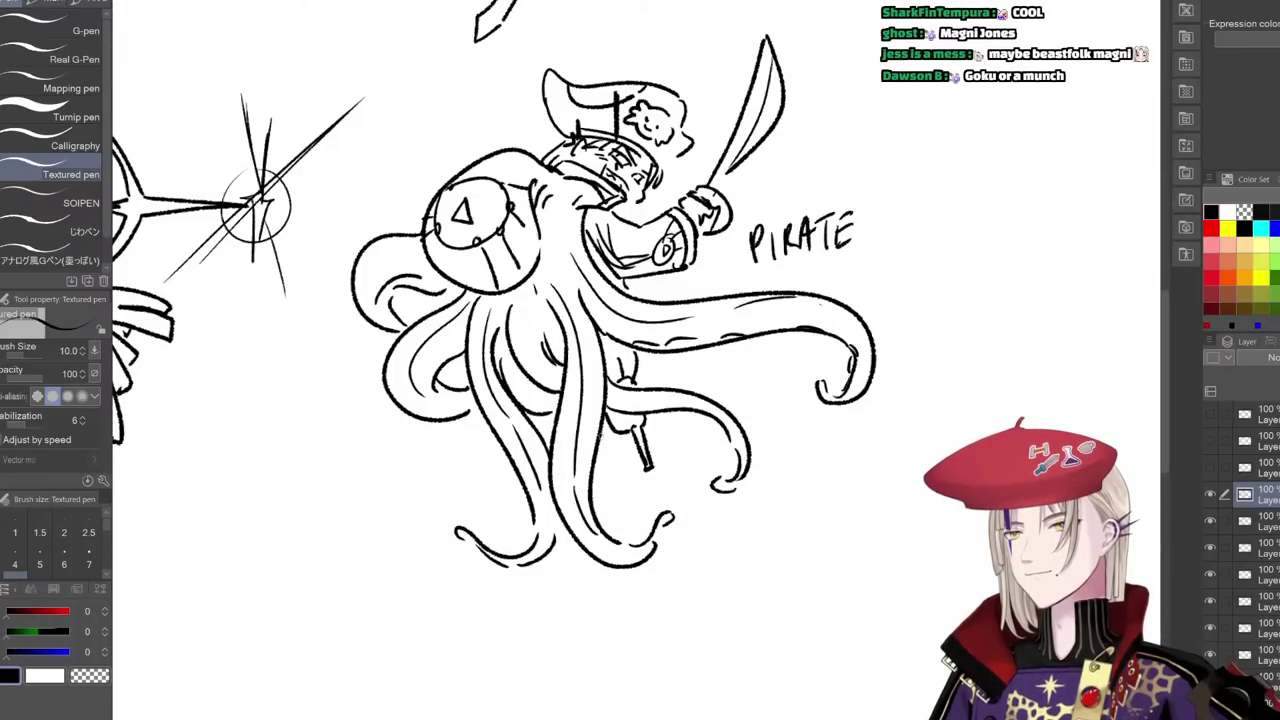
pyautogui.moveTo(601, 444)
pyautogui.mouseDown()
pyautogui.moveTo(625, 457)
pyautogui.moveTo(618, 443)
pyautogui.moveTo(602, 460)
pyautogui.mouseUp()
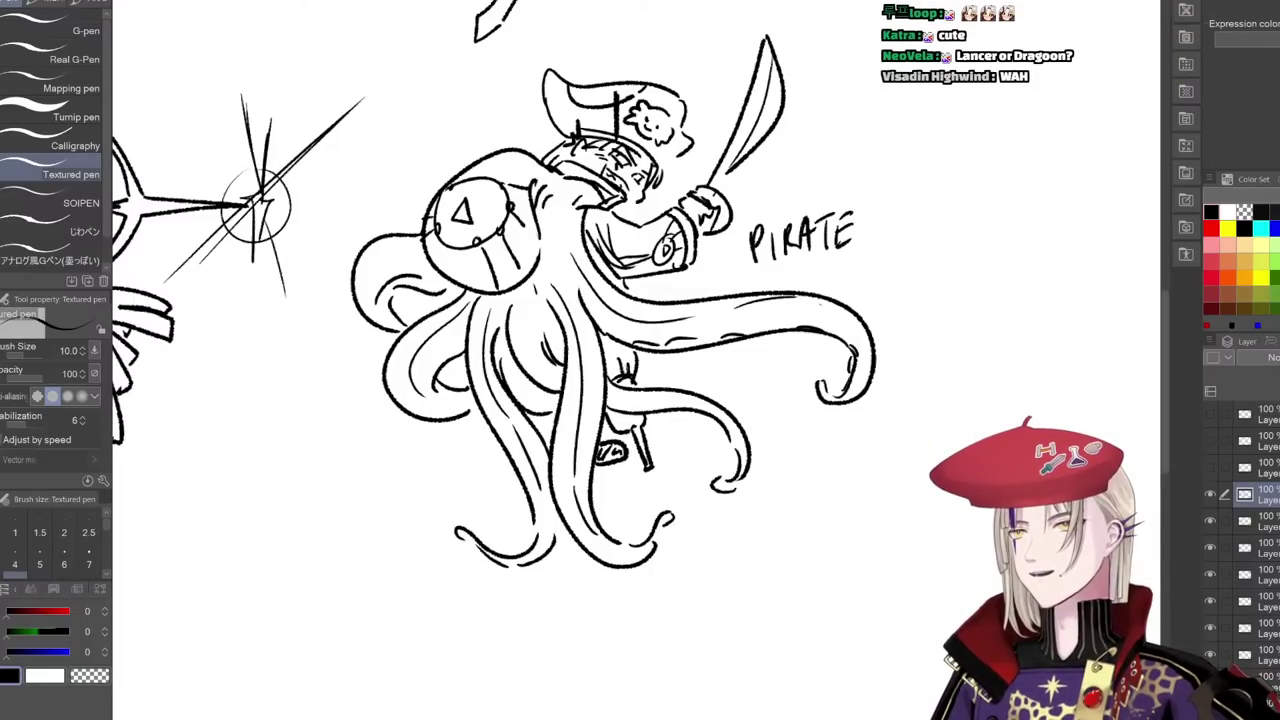
pyautogui.scroll(-5, 765, 312)
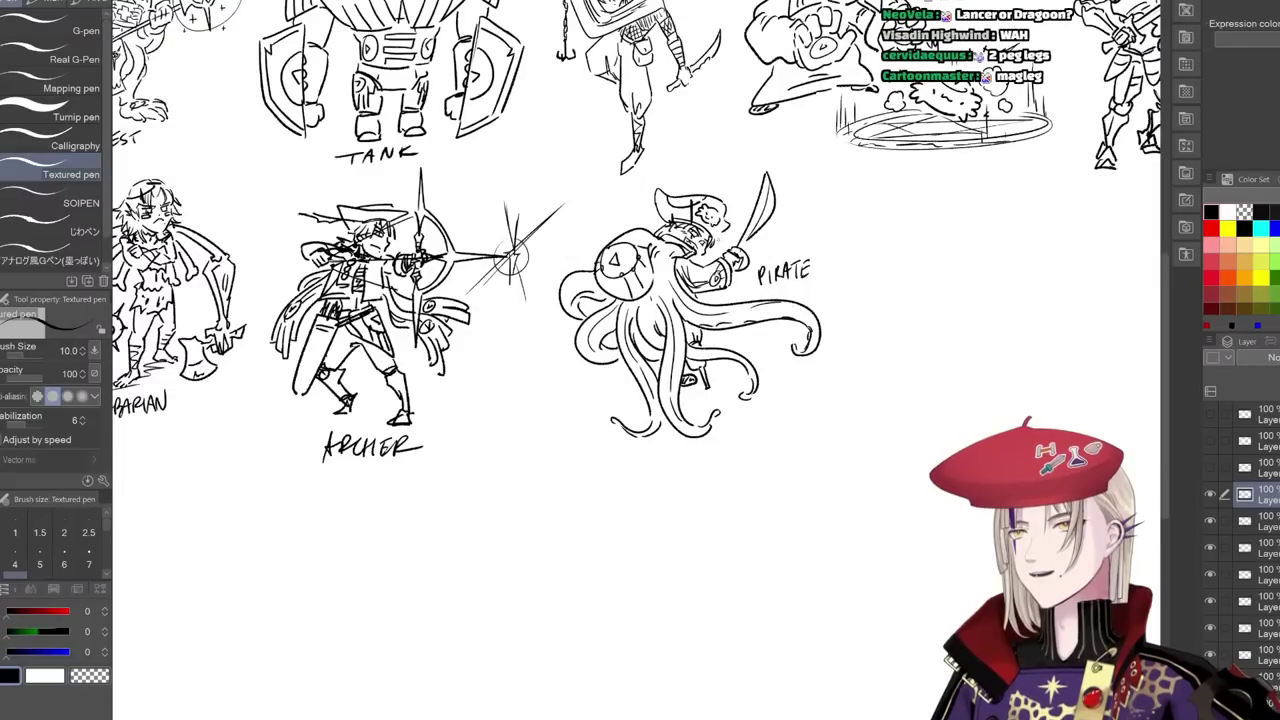
pyautogui.scroll(6, 723, 238)
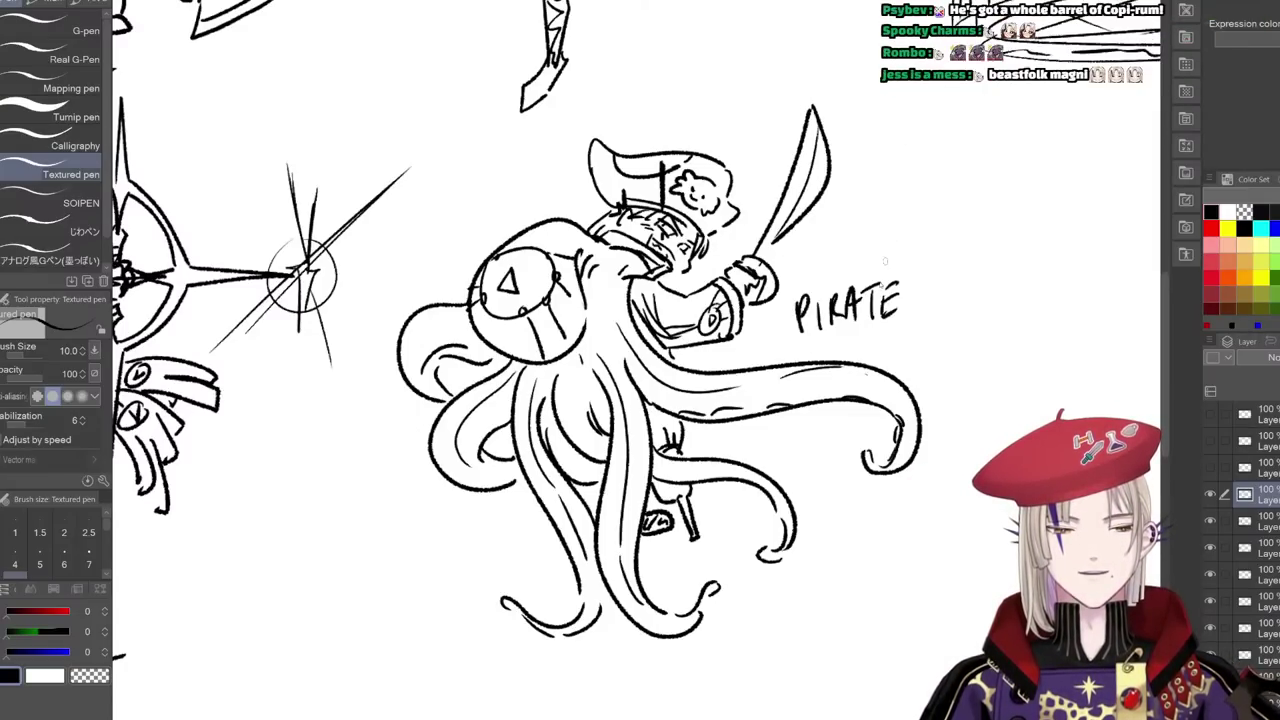
pyautogui.keyDown('alt'); pyautogui.click(874, 343); pyautogui.keyUp('alt')
pyautogui.keyDown('alt'); pyautogui.click(874, 343); pyautogui.keyUp('alt')
pyautogui.moveTo(922, 323); pyautogui.dragTo(688, 349)
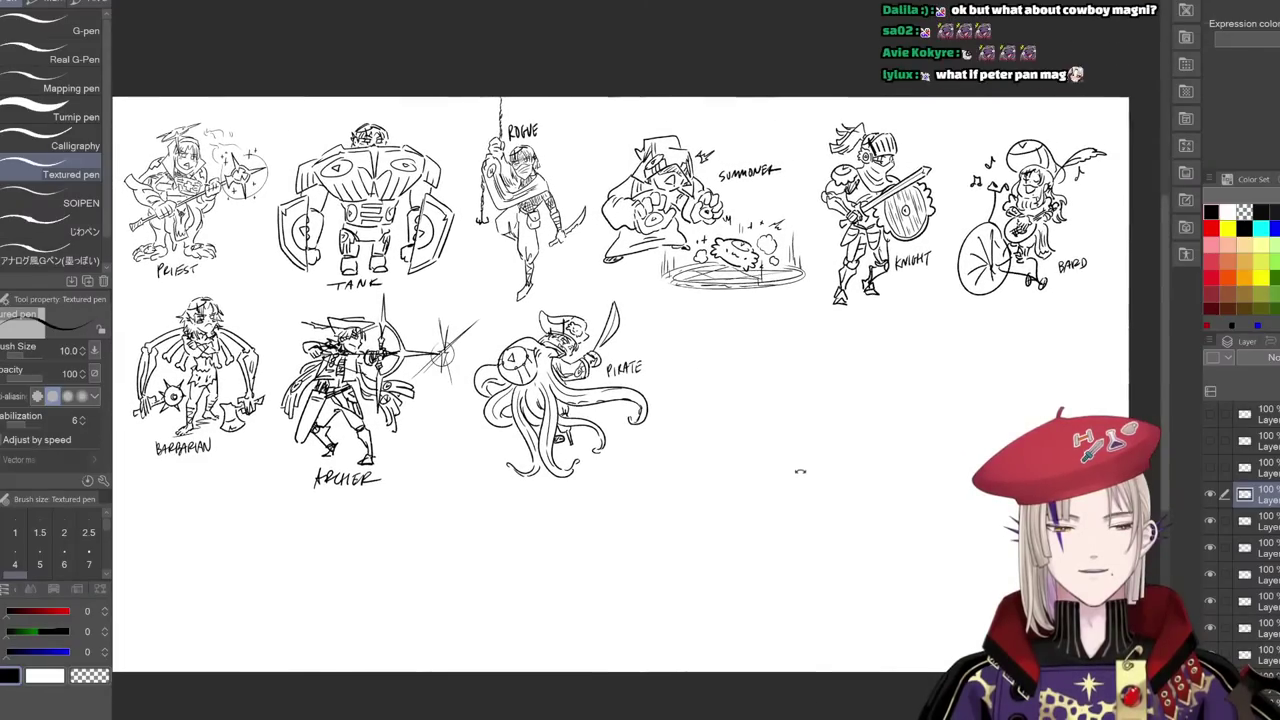
pyautogui.moveTo(717, 489); pyautogui.dragTo(720, 486)
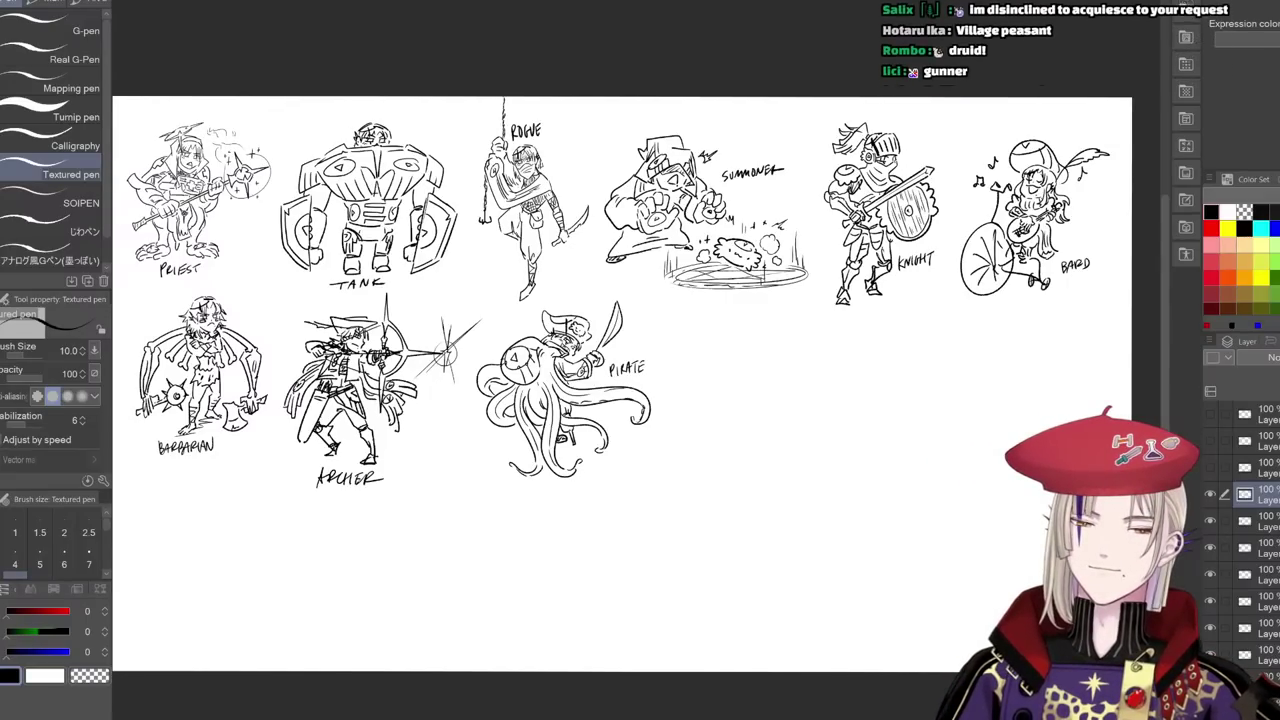
# - Draw a raised fist gripping a ring with three long spikes in the empty area beside the pirate
pyautogui.scroll(5, 773, 408)
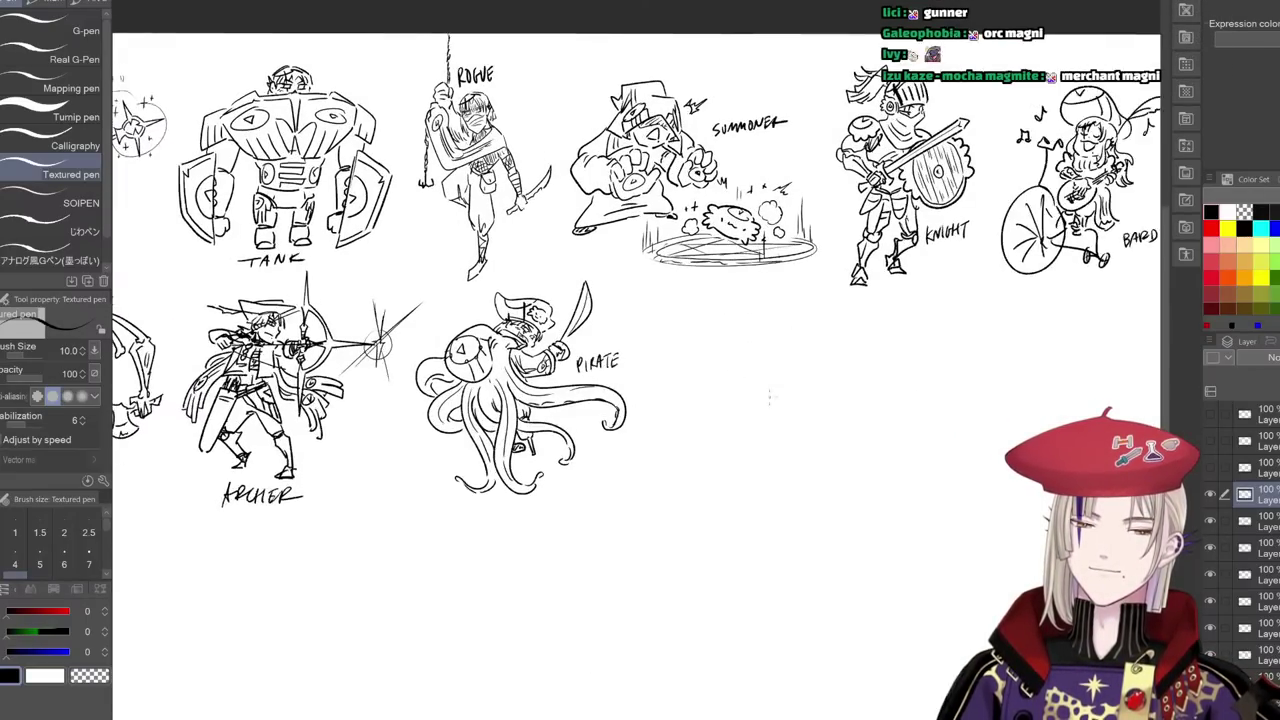
pyautogui.scroll(2, 682, 308)
pyautogui.moveTo(711, 357); pyautogui.dragTo(642, 353)
pyautogui.scroll(1, 630, 300)
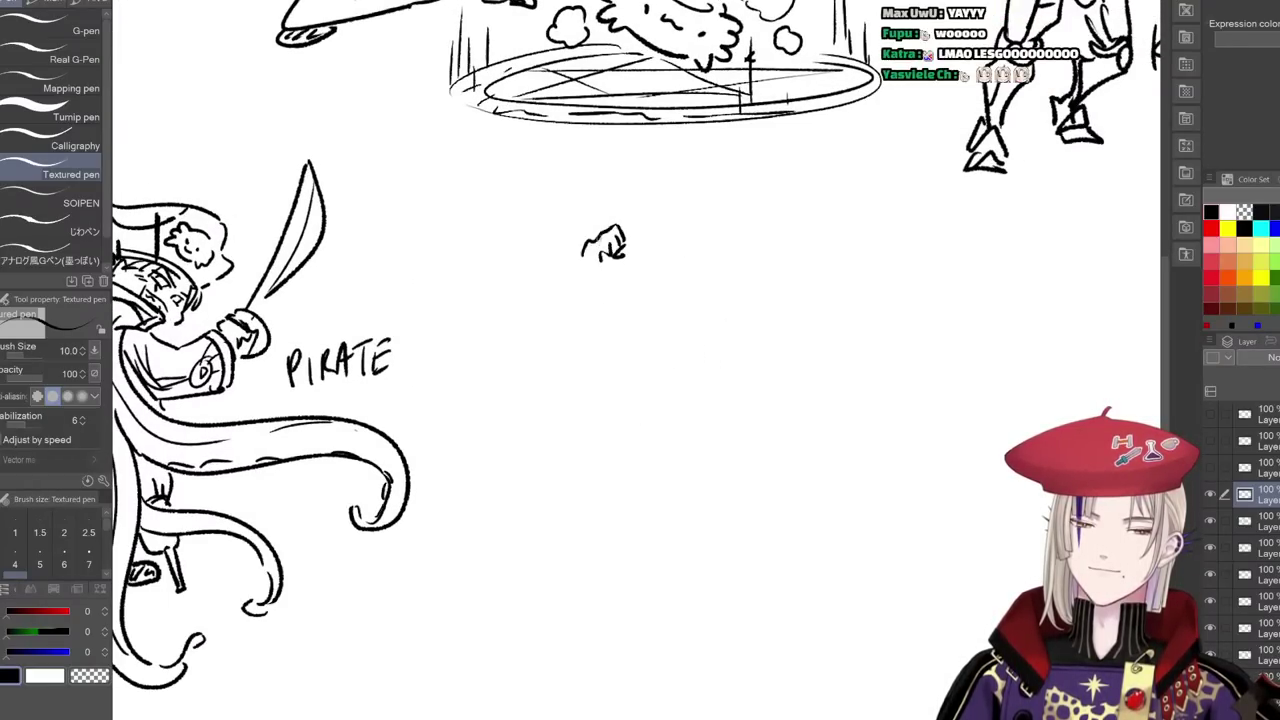
pyautogui.moveTo(616, 244)
pyautogui.mouseDown()
pyautogui.moveTo(632, 213)
pyautogui.moveTo(630, 225)
pyautogui.moveTo(615, 197)
pyautogui.moveTo(572, 255)
pyautogui.mouseUp()
pyautogui.hotkey('ctrl', 'z')
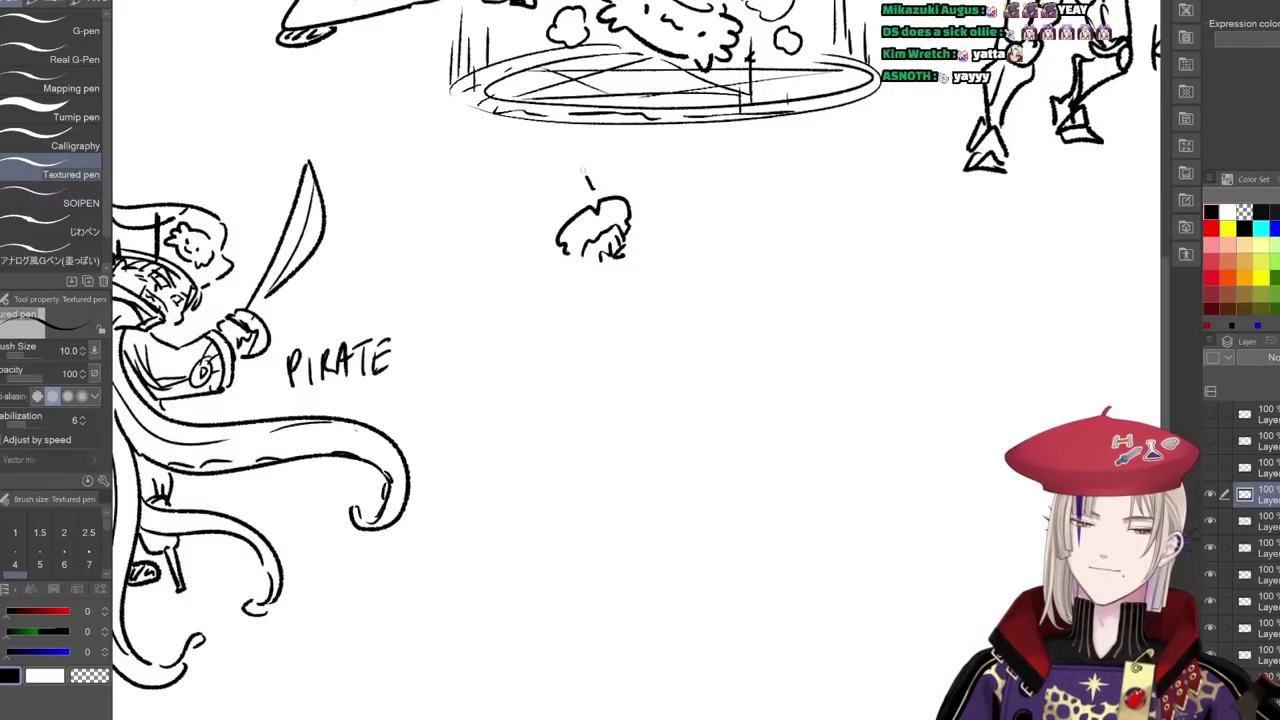
pyautogui.moveTo(576, 196)
pyautogui.mouseDown()
pyautogui.moveTo(586, 200)
pyautogui.moveTo(512, 272)
pyautogui.moveTo(562, 256)
pyautogui.mouseUp()
pyautogui.moveTo(640, 196)
pyautogui.mouseDown()
pyautogui.moveTo(638, 218)
pyautogui.moveTo(704, 210)
pyautogui.mouseUp()
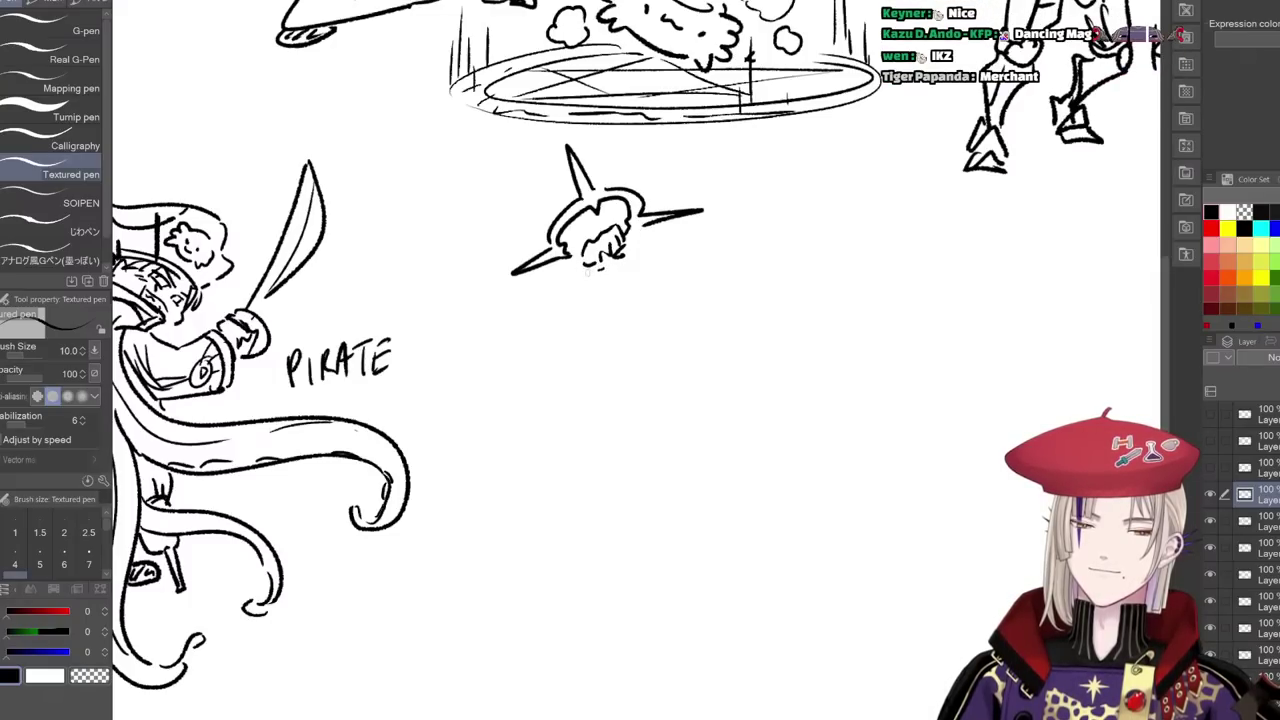
# - Draw the raised arm beneath the spiked ring, with a banded wrist, forearm and upper arm
pyautogui.moveTo(584, 262)
pyautogui.mouseDown()
pyautogui.moveTo(576, 340)
pyautogui.moveTo(610, 332)
pyautogui.moveTo(624, 432)
pyautogui.mouseUp()
pyautogui.hotkey('ctrl', 'z')
pyautogui.moveTo(577, 336)
pyautogui.mouseDown()
pyautogui.moveTo(609, 430)
pyautogui.moveTo(628, 402)
pyautogui.mouseUp()
pyautogui.hotkey('ctrl', 'z')
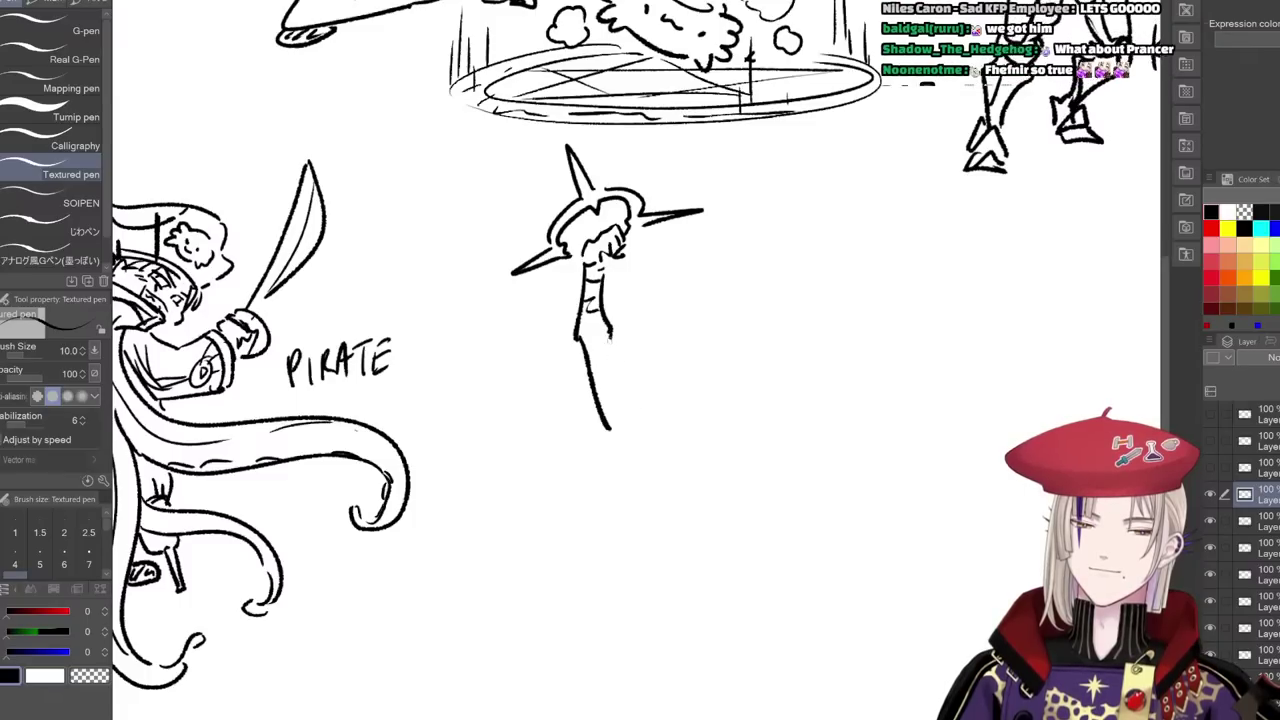
pyautogui.moveTo(612, 336); pyautogui.dragTo(640, 402)
pyautogui.moveTo(702, 446); pyautogui.dragTo(692, 414)
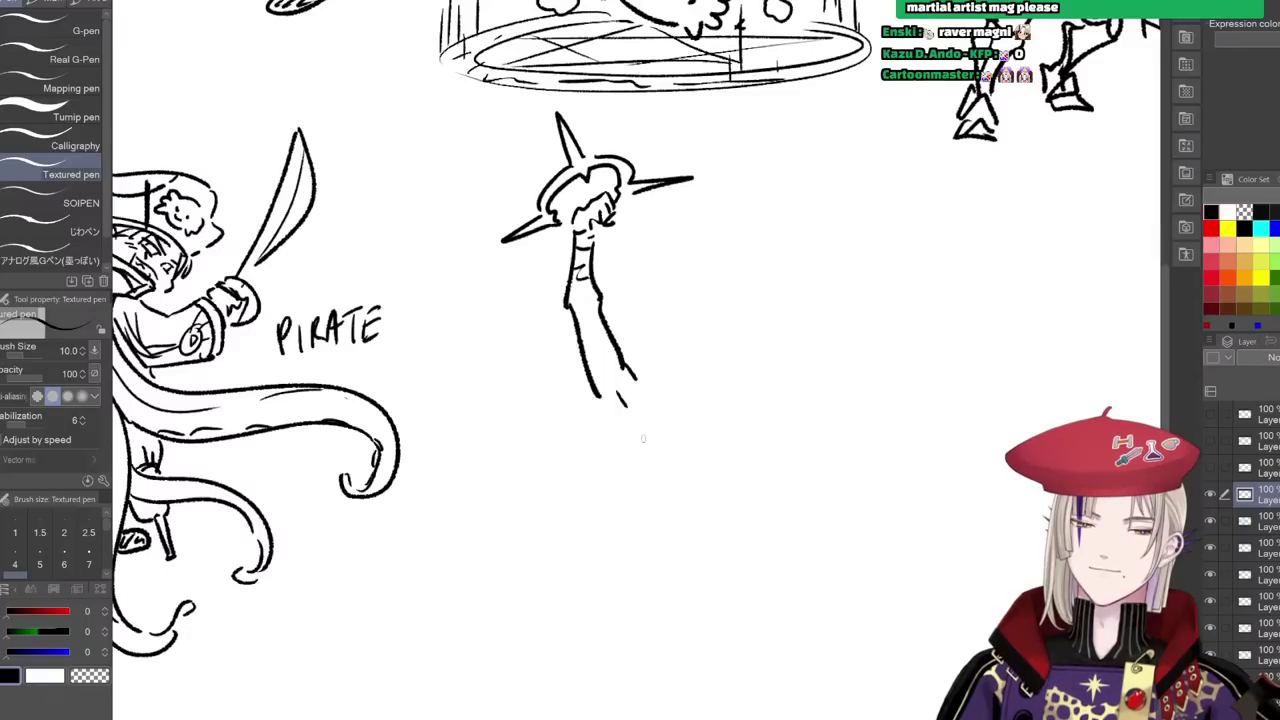
# - Draw the second fist holding a spiked ring below the raised arm, with a short forearm behind it
pyautogui.moveTo(643, 437)
pyautogui.mouseDown()
pyautogui.moveTo(564, 391)
pyautogui.moveTo(612, 440)
pyautogui.moveTo(613, 463)
pyautogui.moveTo(641, 464)
pyautogui.moveTo(656, 436)
pyautogui.moveTo(706, 404)
pyautogui.moveTo(622, 440)
pyautogui.moveTo(616, 486)
pyautogui.moveTo(668, 500)
pyautogui.moveTo(650, 500)
pyautogui.moveTo(698, 546)
pyautogui.mouseUp()
pyautogui.moveTo(662, 461); pyautogui.dragTo(726, 441)
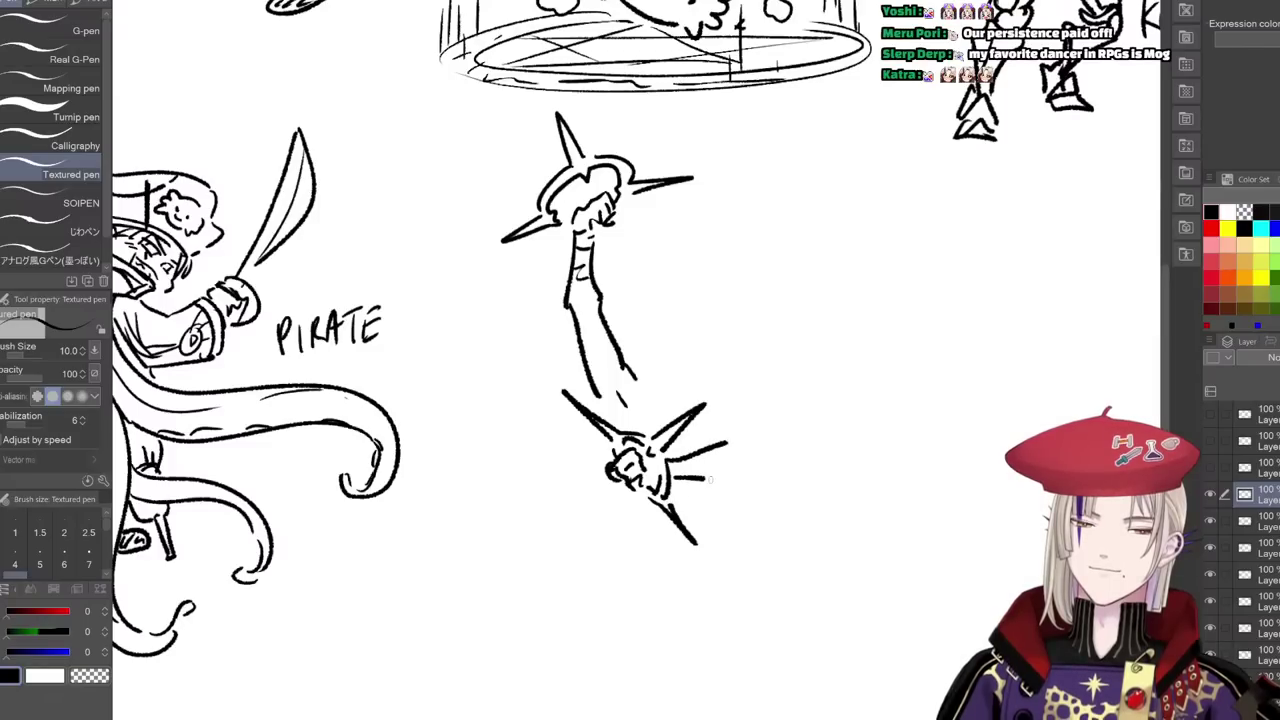
pyautogui.moveTo(704, 483)
pyautogui.mouseDown()
pyautogui.moveTo(735, 470)
pyautogui.moveTo(683, 476)
pyautogui.mouseUp()
pyautogui.moveTo(695, 464); pyautogui.dragTo(698, 474)
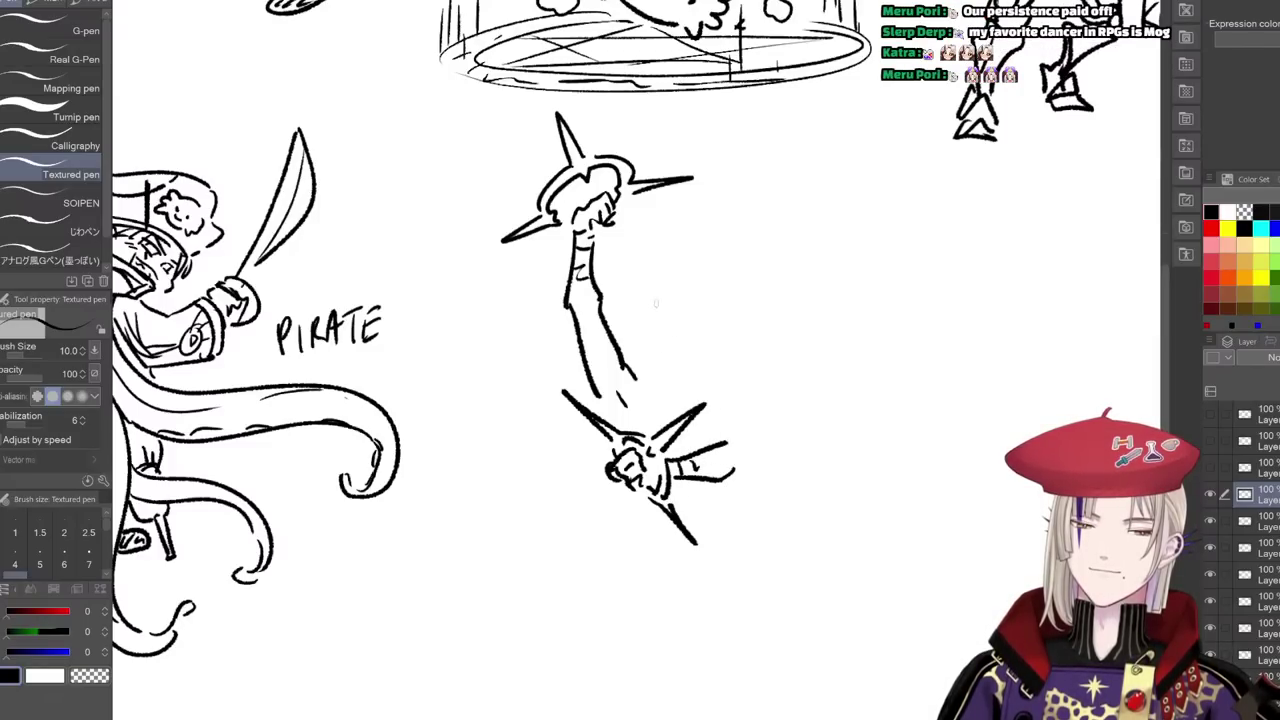
# - Draw the new figure's collar and shoulder outline between the raised arm and the lower forearm
pyautogui.moveTo(641, 351); pyautogui.dragTo(696, 356)
pyautogui.moveTo(640, 360); pyautogui.dragTo(652, 412)
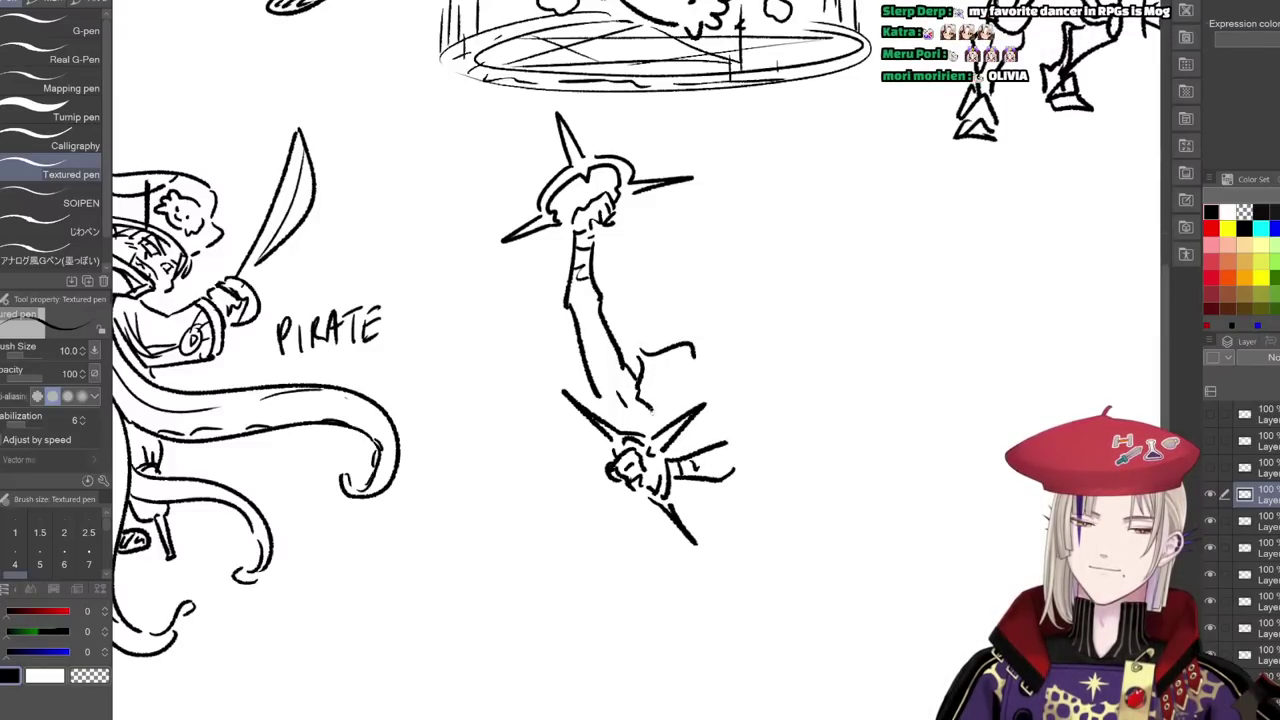
pyautogui.moveTo(695, 358); pyautogui.dragTo(698, 422)
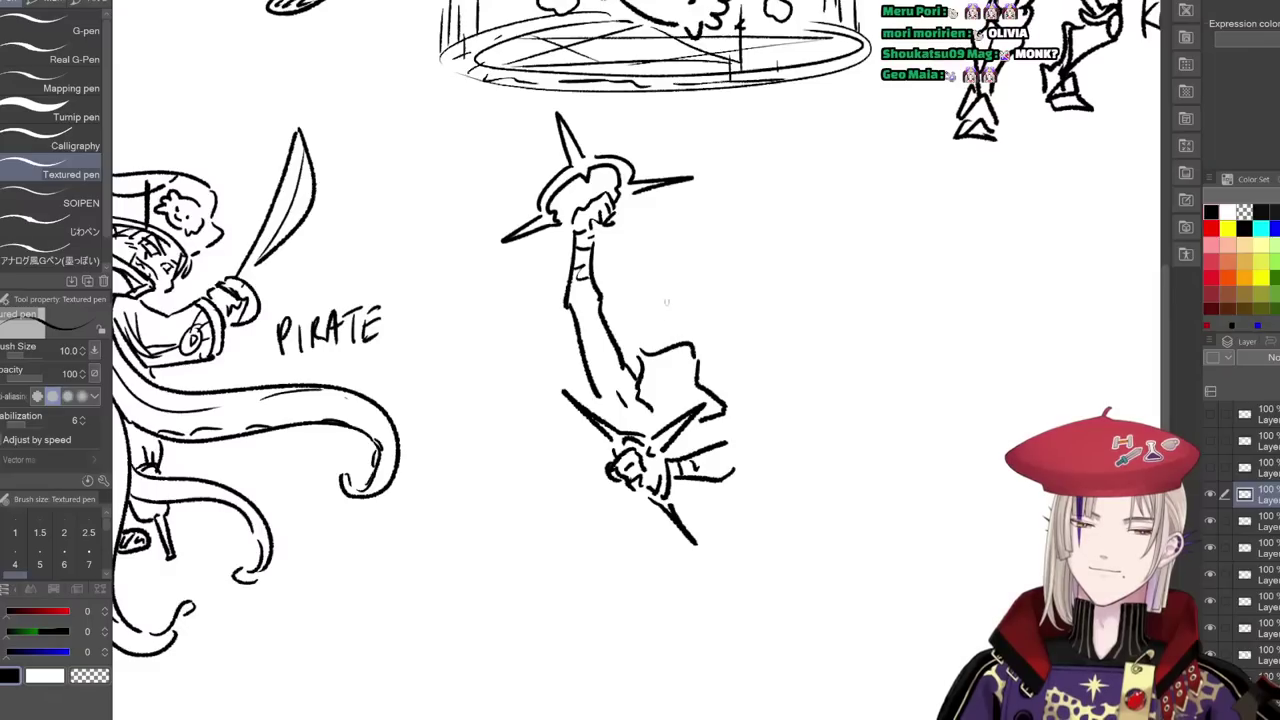
# - Draw the figure's head with hair and facial features, and add a round triangle emblem at the collar
pyautogui.moveTo(700, 304); pyautogui.dragTo(710, 342)
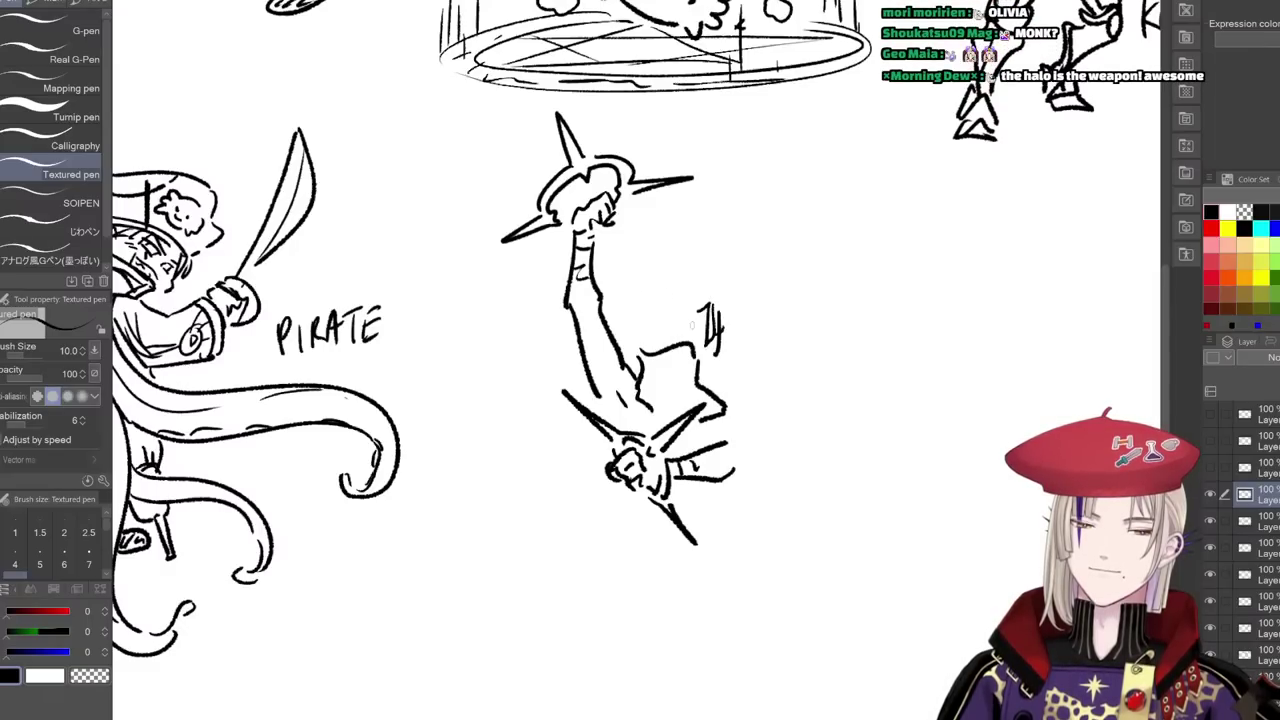
pyautogui.moveTo(690, 298)
pyautogui.mouseDown()
pyautogui.moveTo(666, 330)
pyautogui.moveTo(640, 330)
pyautogui.moveTo(668, 312)
pyautogui.mouseUp()
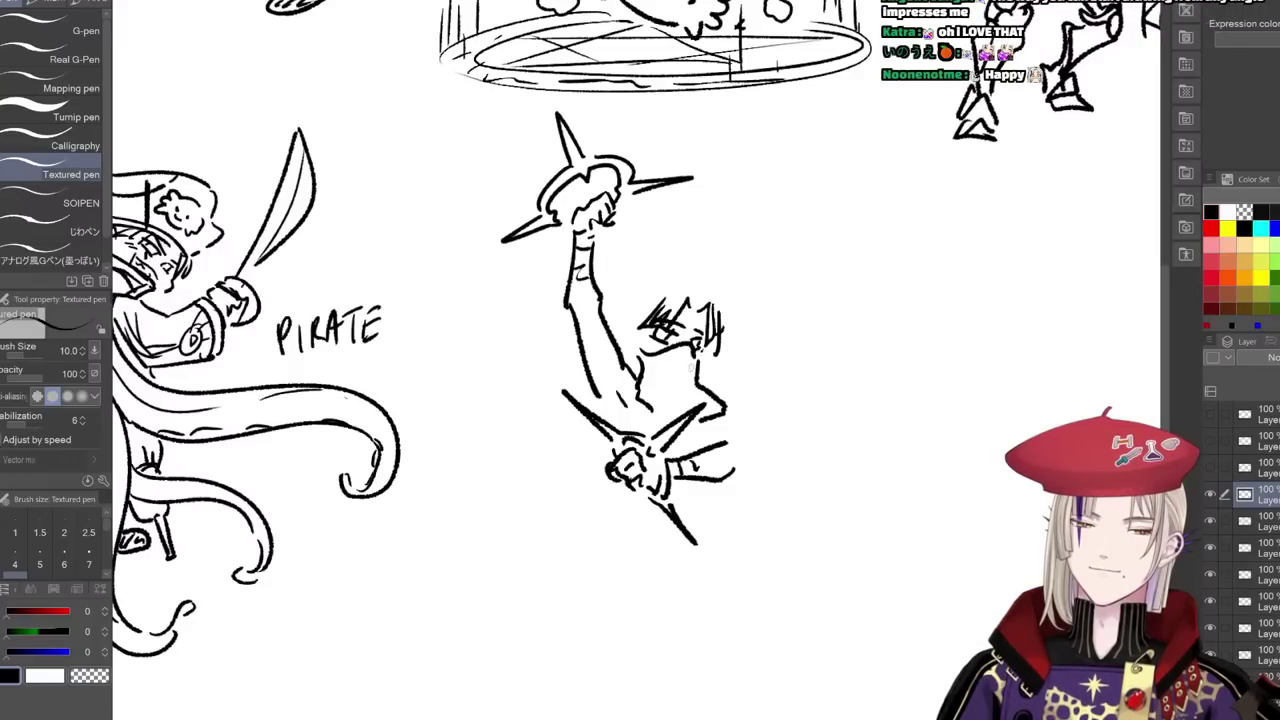
pyautogui.moveTo(690, 366)
pyautogui.mouseDown()
pyautogui.moveTo(692, 398)
pyautogui.moveTo(684, 386)
pyautogui.mouseUp()
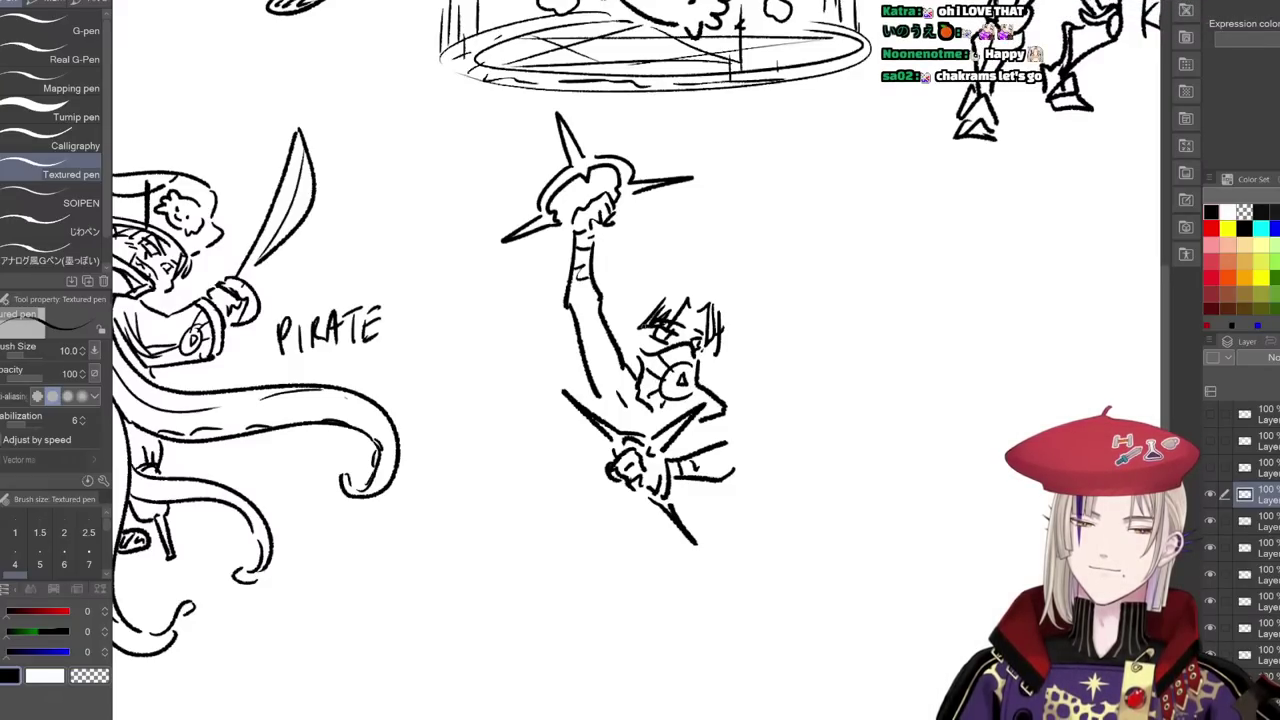
pyautogui.moveTo(632, 303)
pyautogui.mouseDown()
pyautogui.moveTo(639, 317)
pyautogui.moveTo(618, 320)
pyautogui.mouseUp()
pyautogui.moveTo(620, 326)
pyautogui.mouseDown()
pyautogui.moveTo(662, 290)
pyautogui.moveTo(656, 274)
pyautogui.moveTo(714, 285)
pyautogui.moveTo(718, 302)
pyautogui.mouseUp()
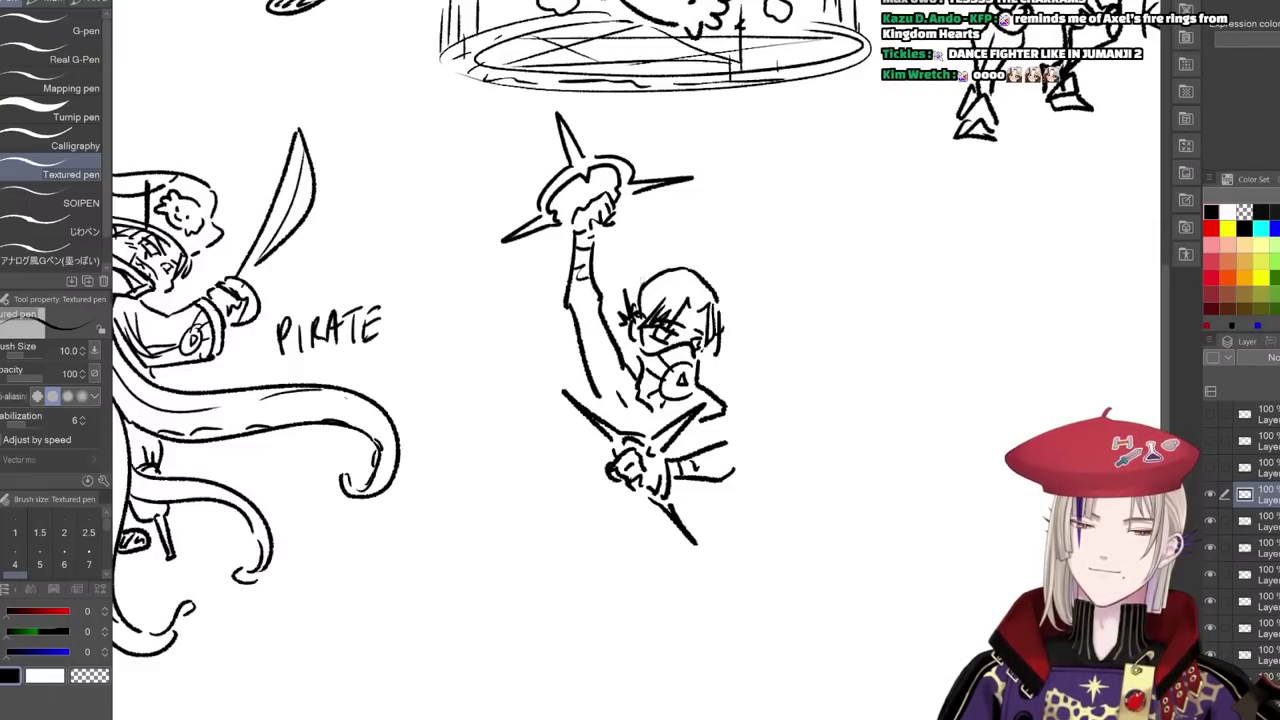
# - Draw hair strands flowing behind the figure's head and close the bent elbow of the lower arm
pyautogui.moveTo(721, 318); pyautogui.dragTo(751, 377)
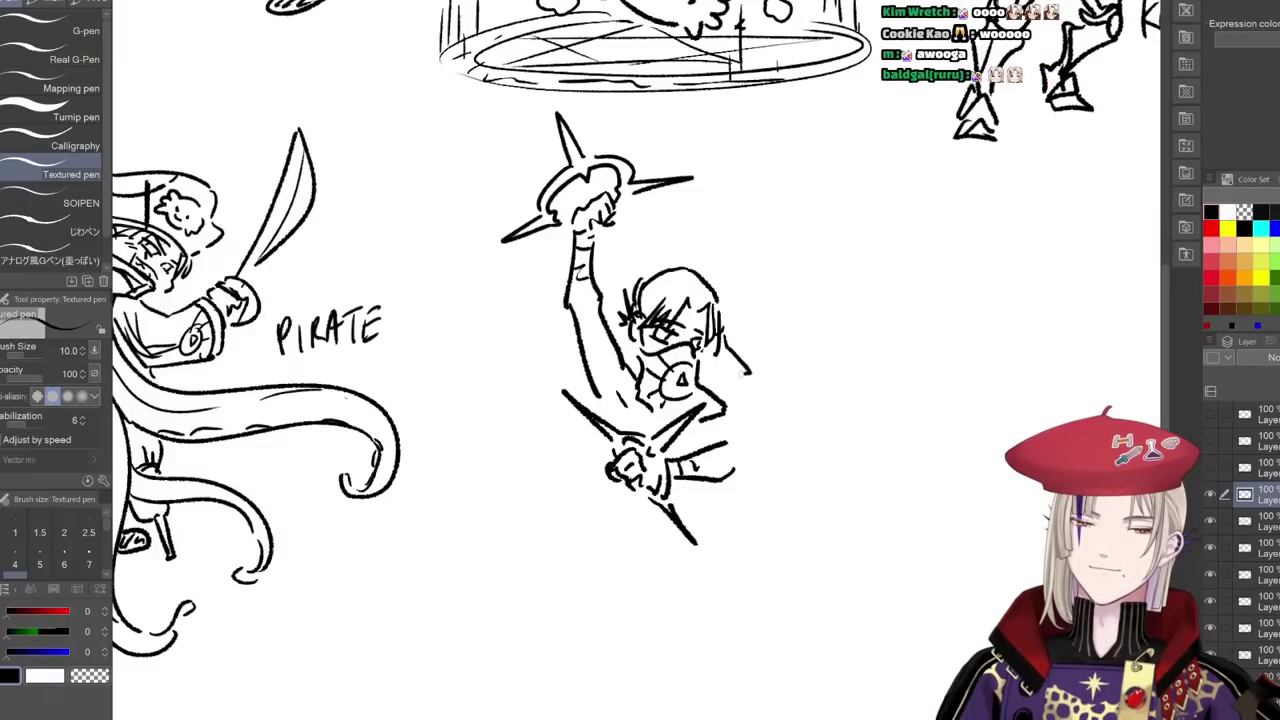
pyautogui.hotkey('ctrl', 'z')
pyautogui.moveTo(725, 325)
pyautogui.mouseDown()
pyautogui.moveTo(752, 352)
pyautogui.moveTo(745, 378)
pyautogui.mouseUp()
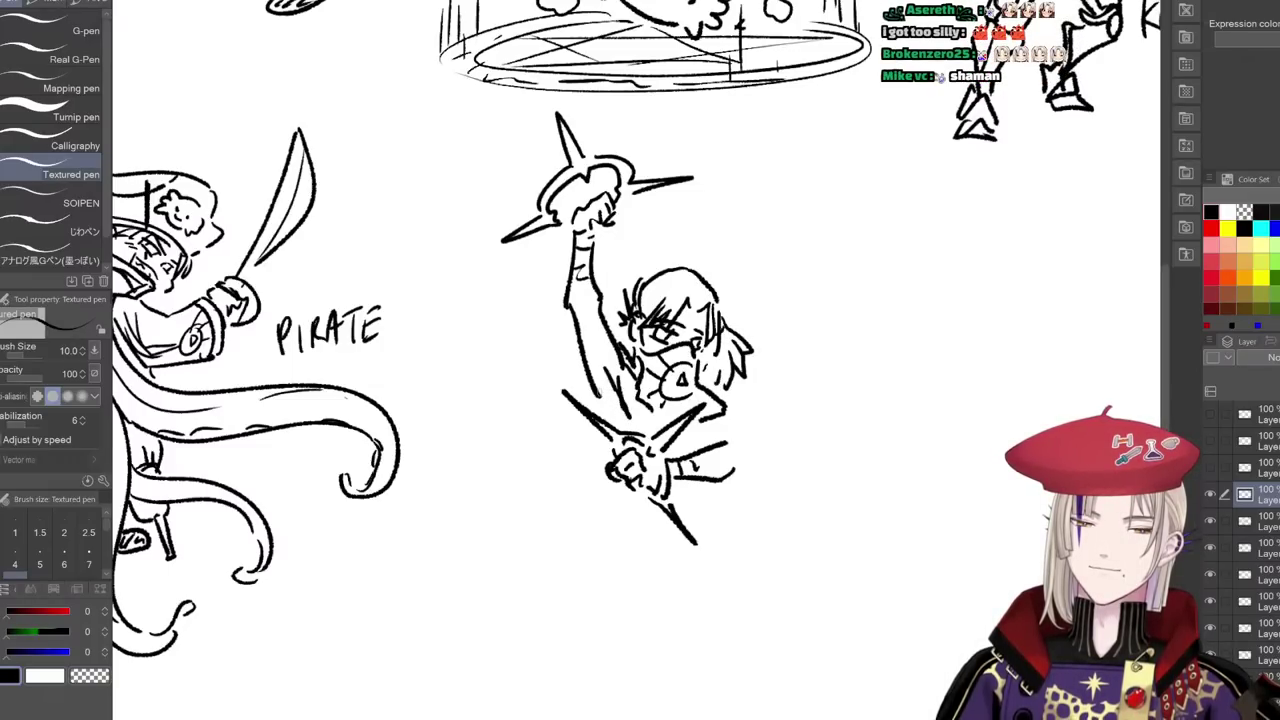
pyautogui.moveTo(736, 460); pyautogui.dragTo(723, 417)
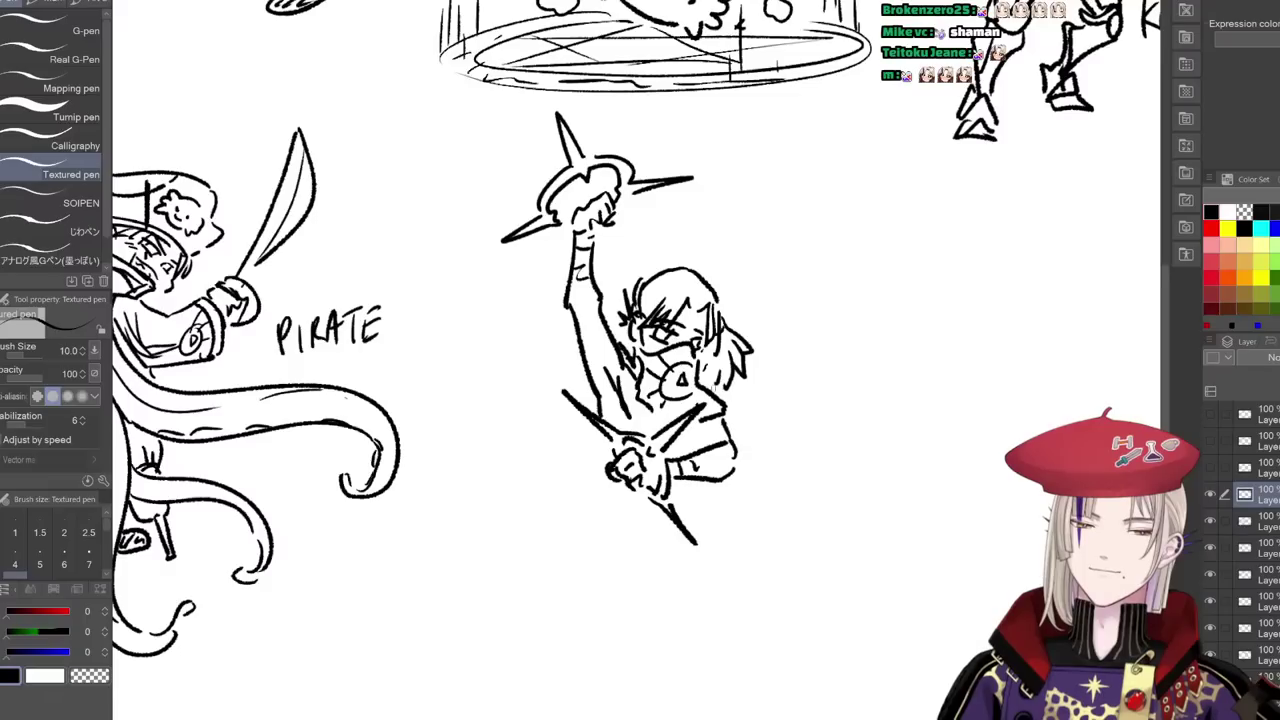
# - Darken the shading on the figure's face and draw the short top's pointed hem and chest outline around the lower ring
pyautogui.moveTo(621, 298)
pyautogui.mouseDown()
pyautogui.moveTo(612, 320)
pyautogui.moveTo(686, 314)
pyautogui.mouseUp()
pyautogui.scroll(-1, 732, 476)
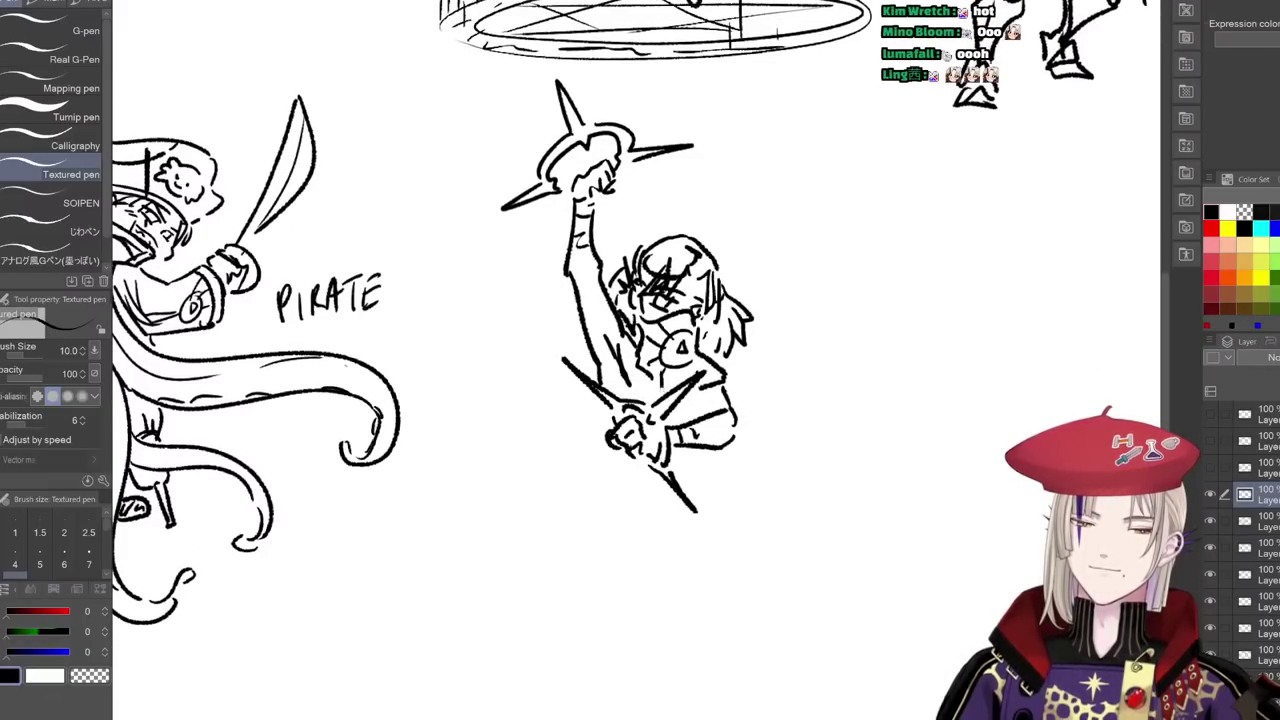
pyautogui.moveTo(638, 344)
pyautogui.mouseDown()
pyautogui.moveTo(624, 370)
pyautogui.moveTo(598, 376)
pyautogui.moveTo(580, 419)
pyautogui.mouseUp()
pyautogui.moveTo(580, 419); pyautogui.dragTo(610, 428)
pyautogui.moveTo(700, 388); pyautogui.dragTo(688, 420)
pyautogui.moveTo(656, 482); pyautogui.dragTo(648, 494)
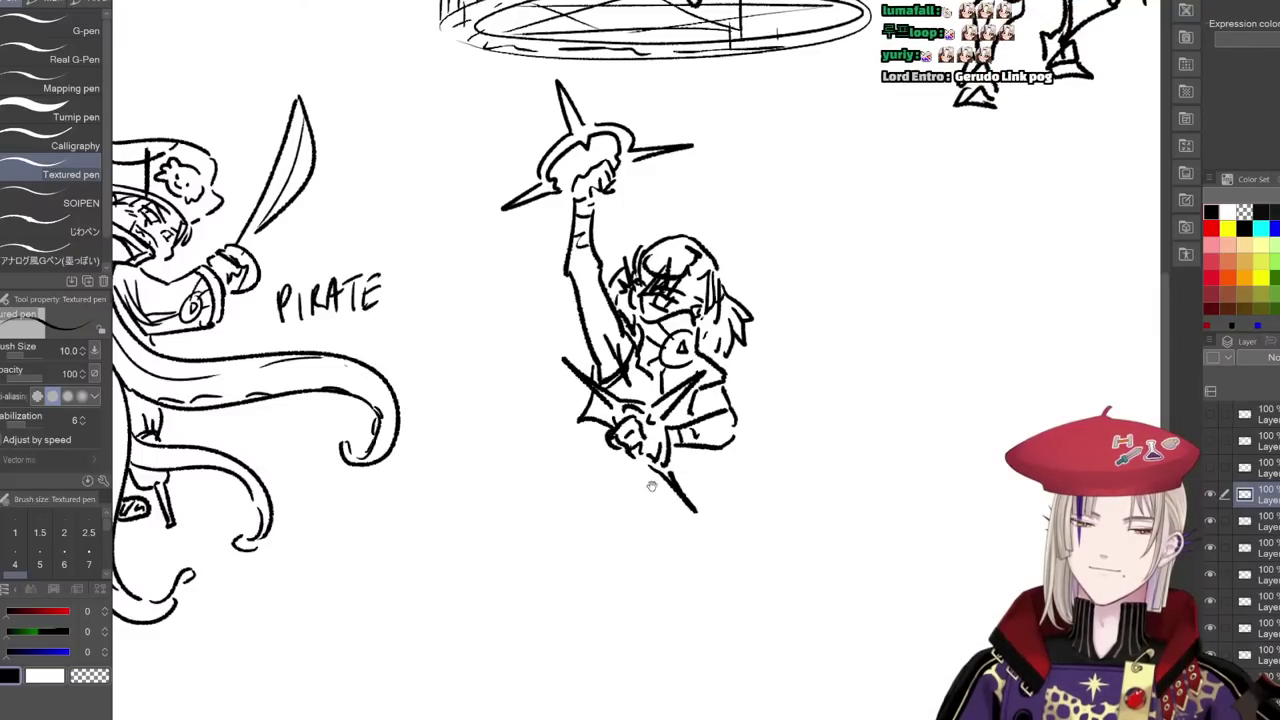
# - Draw the figure's bare waist below the lower ring and finish it with a frilled band around the hips
pyautogui.scroll(-1, 640, 320)
pyautogui.moveTo(614, 428); pyautogui.dragTo(604, 468)
pyautogui.moveTo(614, 462); pyautogui.dragTo(604, 482)
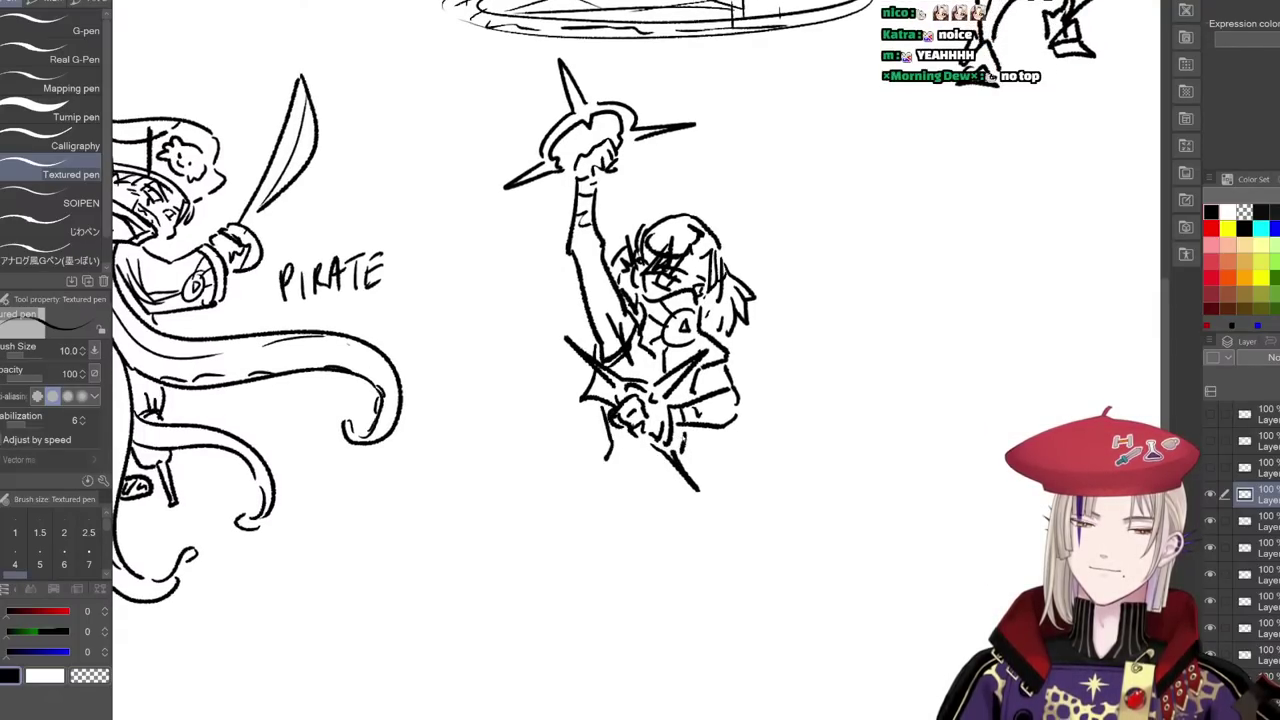
pyautogui.moveTo(678, 458); pyautogui.dragTo(664, 490)
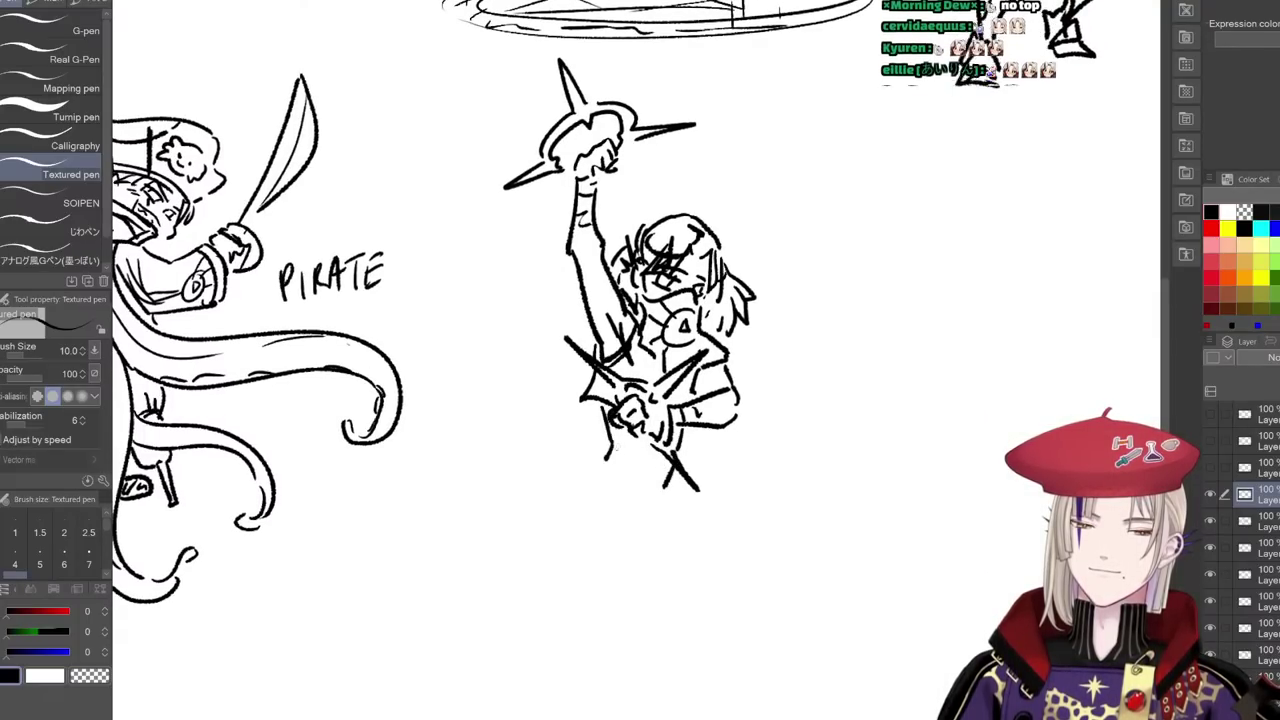
pyautogui.moveTo(588, 460)
pyautogui.mouseDown()
pyautogui.moveTo(614, 498)
pyautogui.moveTo(656, 494)
pyautogui.mouseUp()
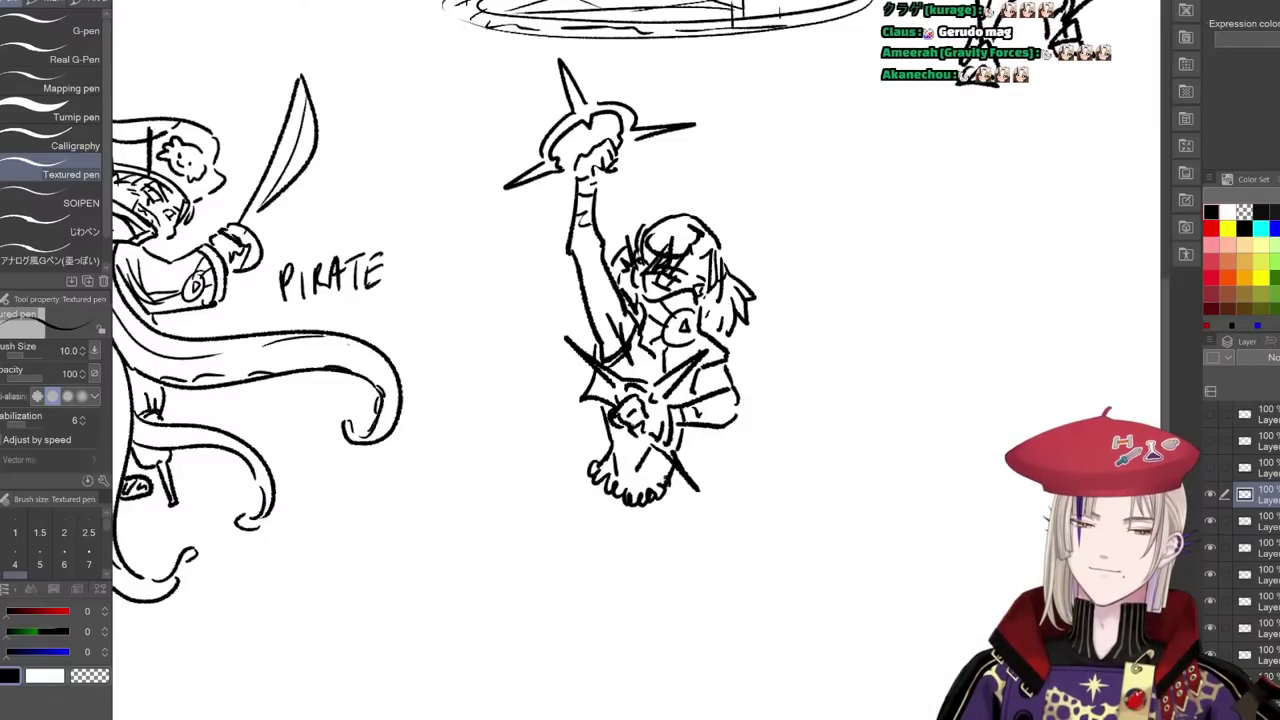
# - Draw a long cloth panel hanging from the front of the hip band and swaying to one side, with small waist folds
pyautogui.scroll(-3, 648, 457)
pyautogui.moveTo(614, 416); pyautogui.dragTo(672, 552)
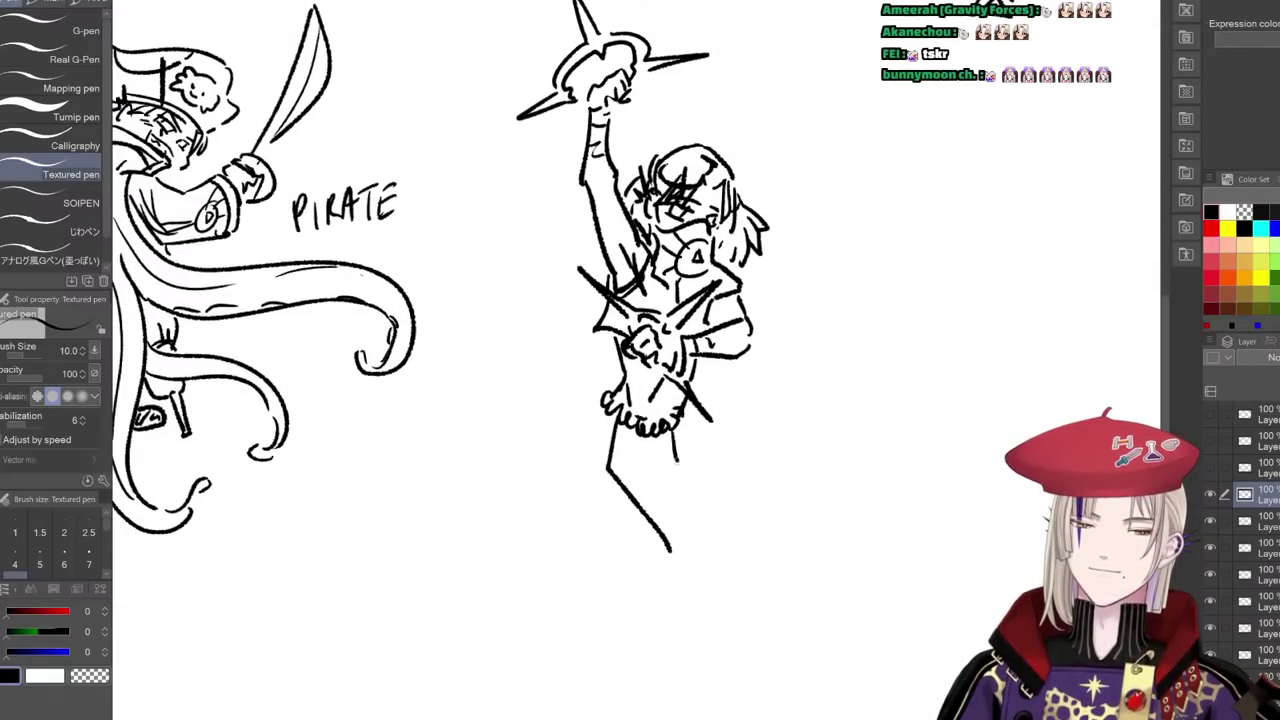
pyautogui.moveTo(678, 458); pyautogui.dragTo(668, 466)
pyautogui.moveTo(632, 470)
pyautogui.mouseDown()
pyautogui.moveTo(670, 466)
pyautogui.moveTo(716, 512)
pyautogui.moveTo(708, 605)
pyautogui.mouseUp()
pyautogui.moveTo(672, 552); pyautogui.dragTo(700, 634)
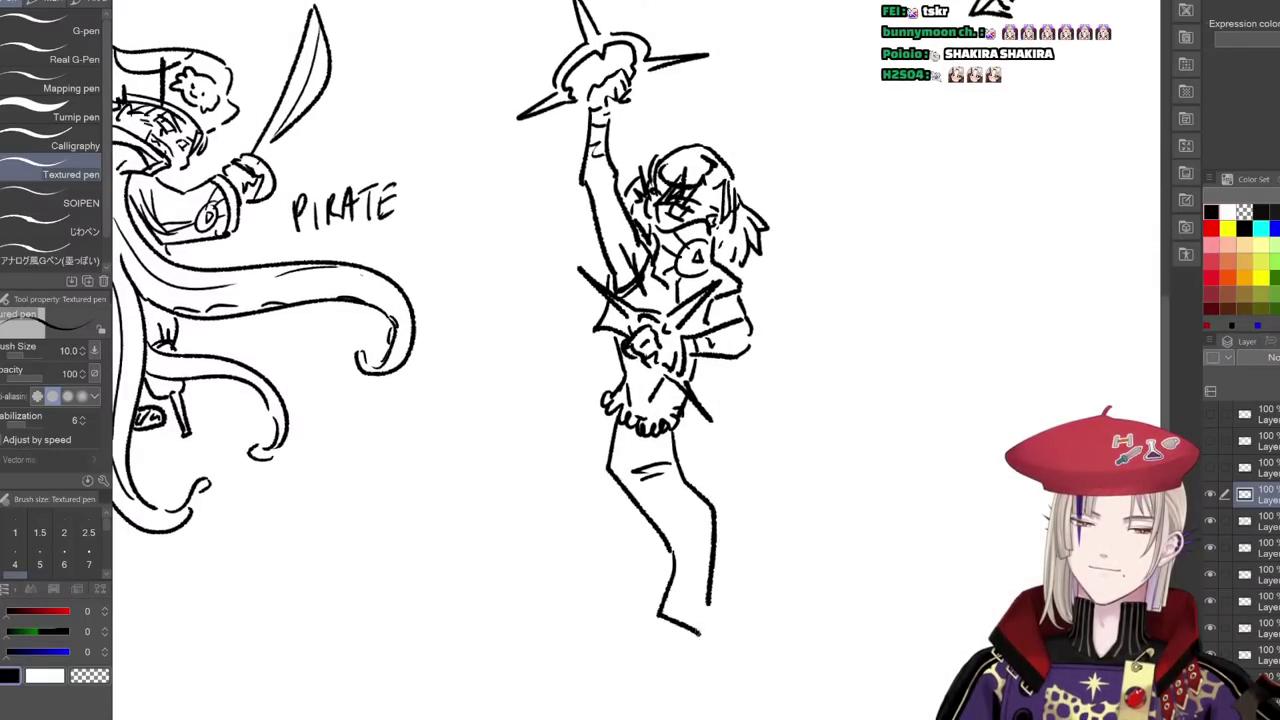
# - Draw the hips and the standing leg beside the cloth panel, with bands wrapped around the lower leg
pyautogui.moveTo(590, 405)
pyautogui.mouseDown()
pyautogui.moveTo(612, 534)
pyautogui.moveTo(640, 545)
pyautogui.mouseUp()
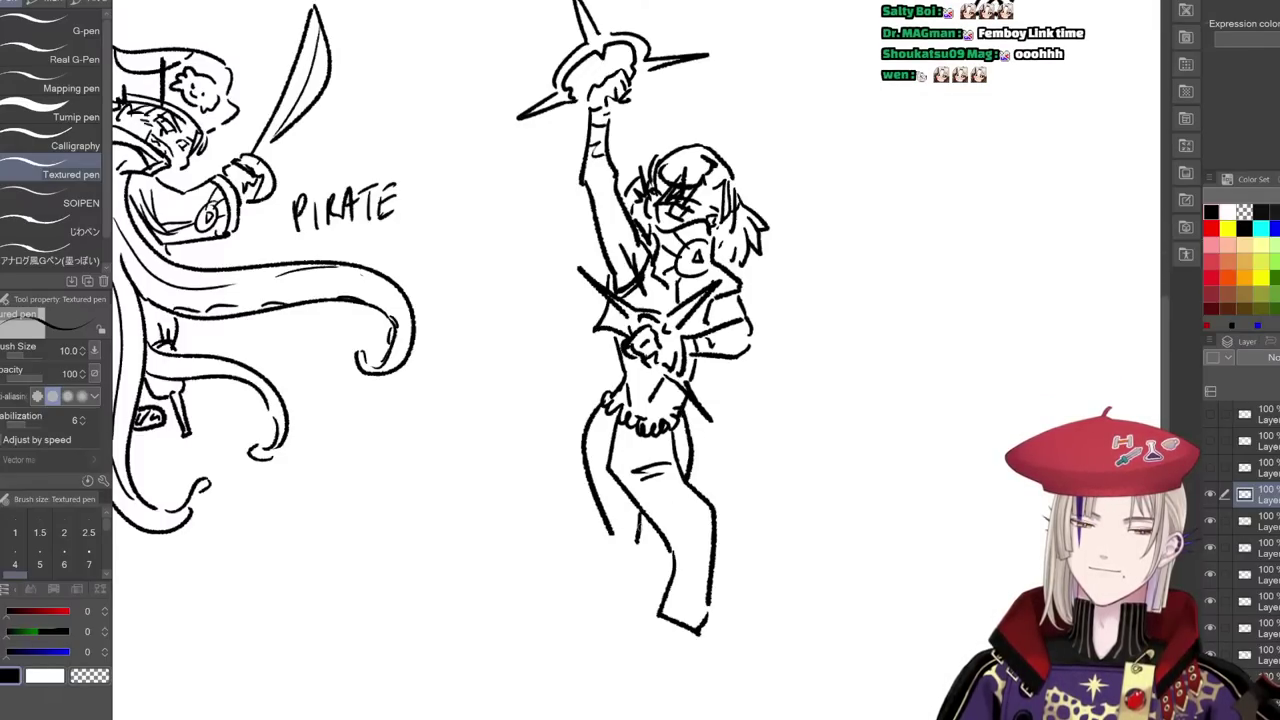
pyautogui.moveTo(639, 540); pyautogui.dragTo(629, 658)
pyautogui.hotkey('ctrl', 'z')
pyautogui.hotkey('ctrl', 'z')
pyautogui.moveTo(639, 549)
pyautogui.mouseDown()
pyautogui.moveTo(630, 655)
pyautogui.moveTo(621, 647)
pyautogui.mouseUp()
pyautogui.moveTo(604, 583); pyautogui.dragTo(627, 591)
pyautogui.moveTo(608, 597)
pyautogui.mouseDown()
pyautogui.moveTo(624, 602)
pyautogui.moveTo(620, 624)
pyautogui.mouseUp()
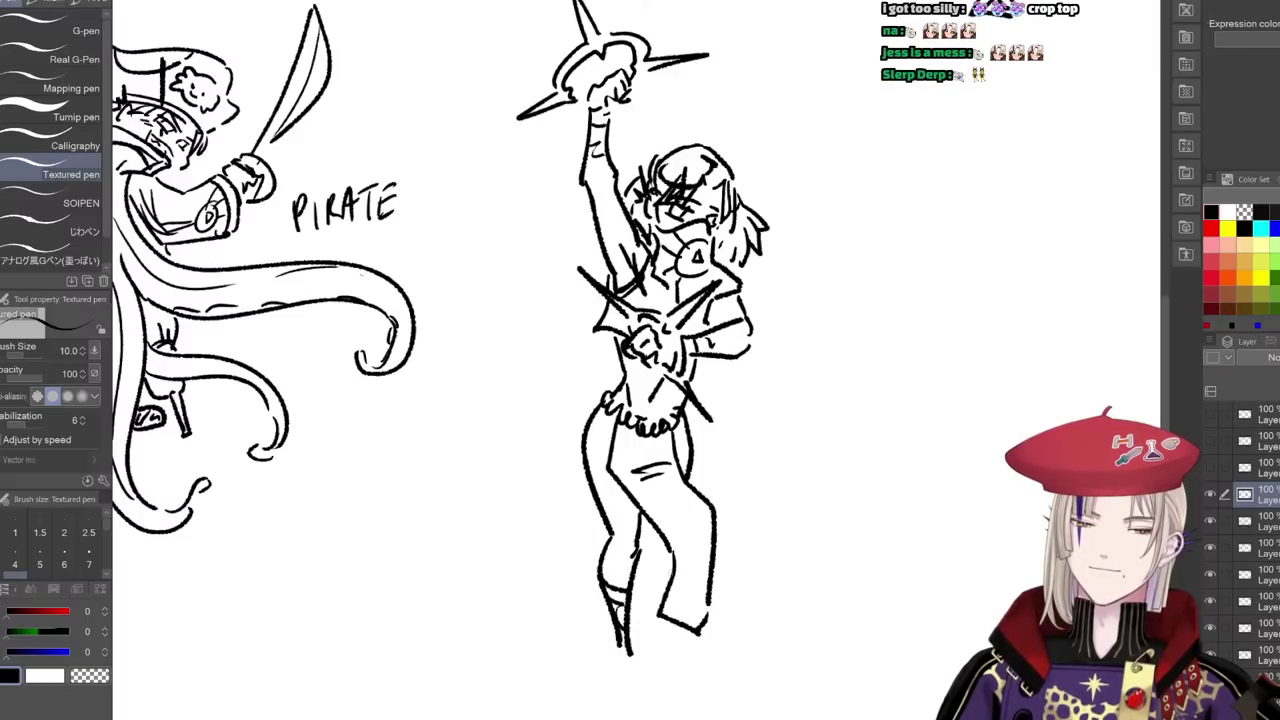
# - Draw the bent rear leg with its foot and add the bare front foot with toes
pyautogui.moveTo(604, 522); pyautogui.dragTo(576, 602)
pyautogui.moveTo(590, 552); pyautogui.dragTo(560, 594)
pyautogui.moveTo(588, 562)
pyautogui.mouseDown()
pyautogui.moveTo(562, 577)
pyautogui.moveTo(573, 600)
pyautogui.moveTo(557, 579)
pyautogui.moveTo(556, 632)
pyautogui.mouseUp()
pyautogui.moveTo(578, 594)
pyautogui.mouseDown()
pyautogui.moveTo(588, 646)
pyautogui.moveTo(632, 646)
pyautogui.moveTo(622, 672)
pyautogui.moveTo(652, 686)
pyautogui.mouseUp()
pyautogui.moveTo(614, 668)
pyautogui.mouseDown()
pyautogui.moveTo(620, 686)
pyautogui.moveTo(652, 696)
pyautogui.mouseUp()
# - Draw the rear cloth flowing out behind the hips into a pointed tail with fold lines
pyautogui.moveTo(606, 384); pyautogui.dragTo(574, 468)
pyautogui.moveTo(686, 436); pyautogui.dragTo(700, 448)
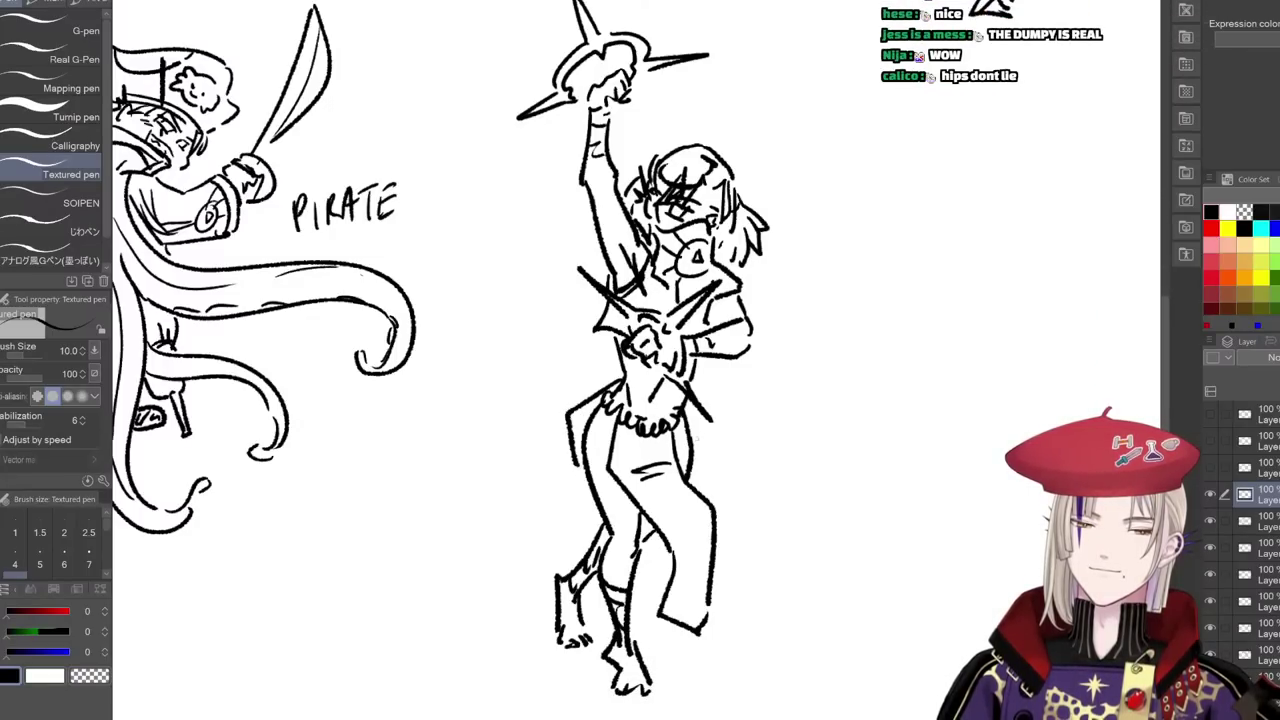
pyautogui.moveTo(578, 454)
pyautogui.mouseDown()
pyautogui.moveTo(510, 524)
pyautogui.moveTo(578, 522)
pyautogui.mouseUp()
pyautogui.moveTo(584, 508)
pyautogui.mouseDown()
pyautogui.moveTo(570, 540)
pyautogui.moveTo(546, 530)
pyautogui.mouseUp()
pyautogui.moveTo(566, 504)
pyautogui.mouseDown()
pyautogui.moveTo(558, 526)
pyautogui.moveTo(568, 522)
pyautogui.mouseUp()
pyautogui.moveTo(582, 488); pyautogui.dragTo(576, 508)
pyautogui.moveTo(580, 426); pyautogui.dragTo(578, 448)
# - Select the figure's lower body with the Lasso and stretch it to lengthen the legs and skirt
pyautogui.moveTo(735, 453)
pyautogui.mouseDown()
pyautogui.moveTo(729, 471)
pyautogui.moveTo(611, 526)
pyautogui.moveTo(591, 383)
pyautogui.mouseUp()
pyautogui.scroll(-2, 591, 383)
pyautogui.moveTo(570, 431); pyautogui.dragTo(597, 458)
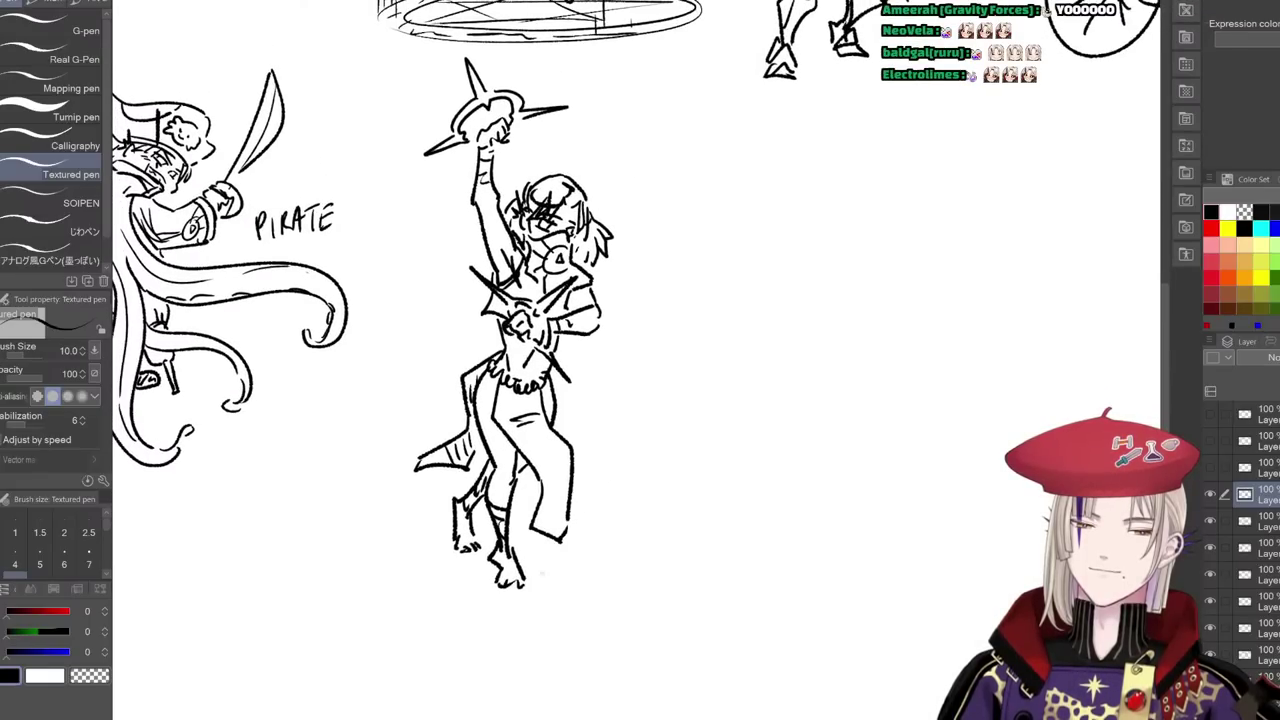
pyautogui.moveTo(527, 590)
pyautogui.mouseDown()
pyautogui.moveTo(666, 444)
pyautogui.moveTo(636, 304)
pyautogui.moveTo(589, 310)
pyautogui.moveTo(571, 299)
pyautogui.moveTo(571, 274)
pyautogui.moveTo(439, 384)
pyautogui.moveTo(660, 582)
pyautogui.moveTo(661, 641)
pyautogui.mouseUp()
pyautogui.press('m')
pyautogui.hotkey('ctrl', 't')
pyautogui.press('Return')
pyautogui.hotkey('ctrl', 'd')
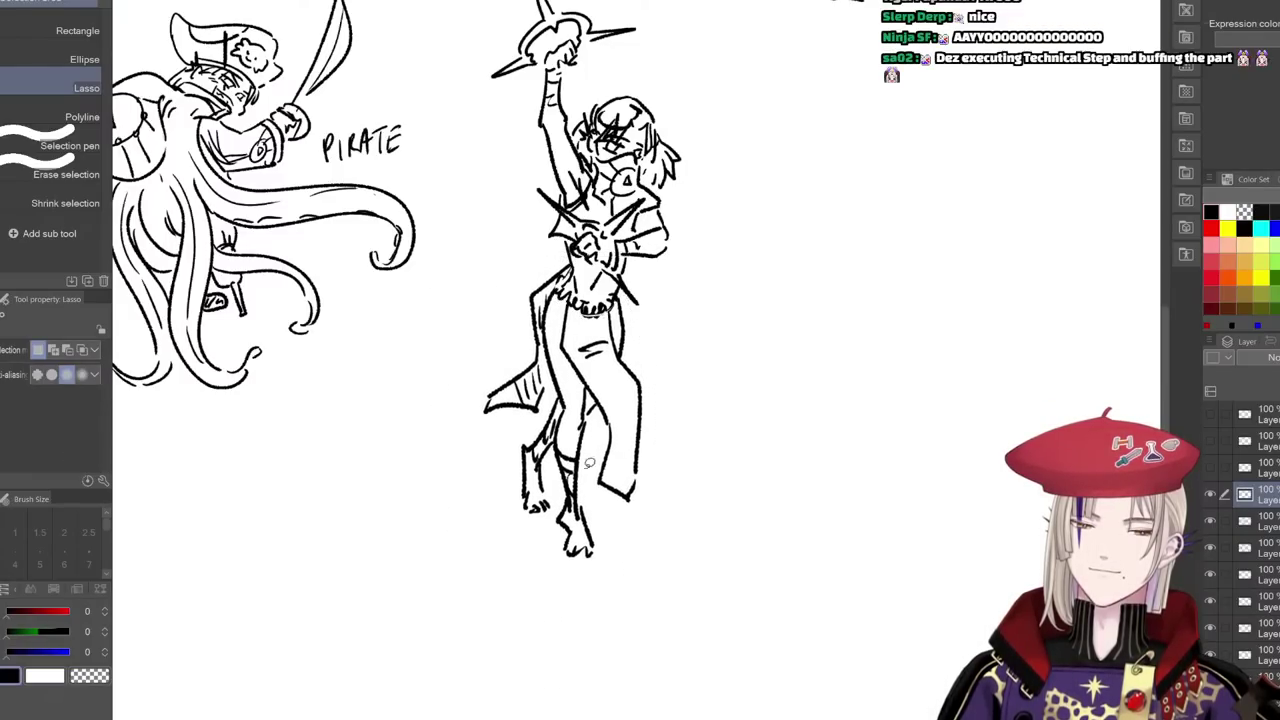
# - Draw a round pendant hanging from the hip band and add long fold lines to the front cloth panel
pyautogui.press('p')
pyautogui.moveTo(597, 345); pyautogui.dragTo(597, 364)
pyautogui.moveTo(596, 331); pyautogui.dragTo(614, 480)
pyautogui.moveTo(618, 376); pyautogui.dragTo(623, 475)
pyautogui.moveTo(586, 317)
pyautogui.mouseDown()
pyautogui.moveTo(589, 352)
pyautogui.moveTo(599, 341)
pyautogui.mouseUp()
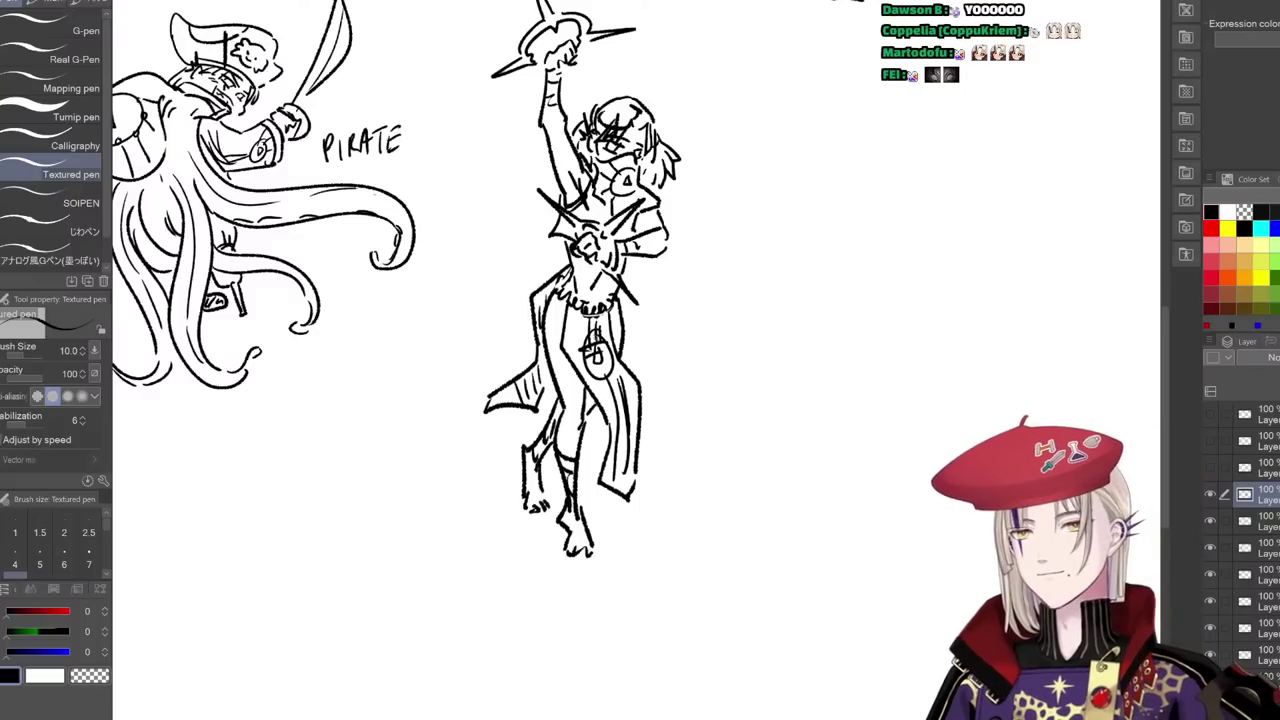
# - Draw a looping bead chain from the raised ring down to the upper arm
pyautogui.moveTo(680, 285); pyautogui.dragTo(677, 394)
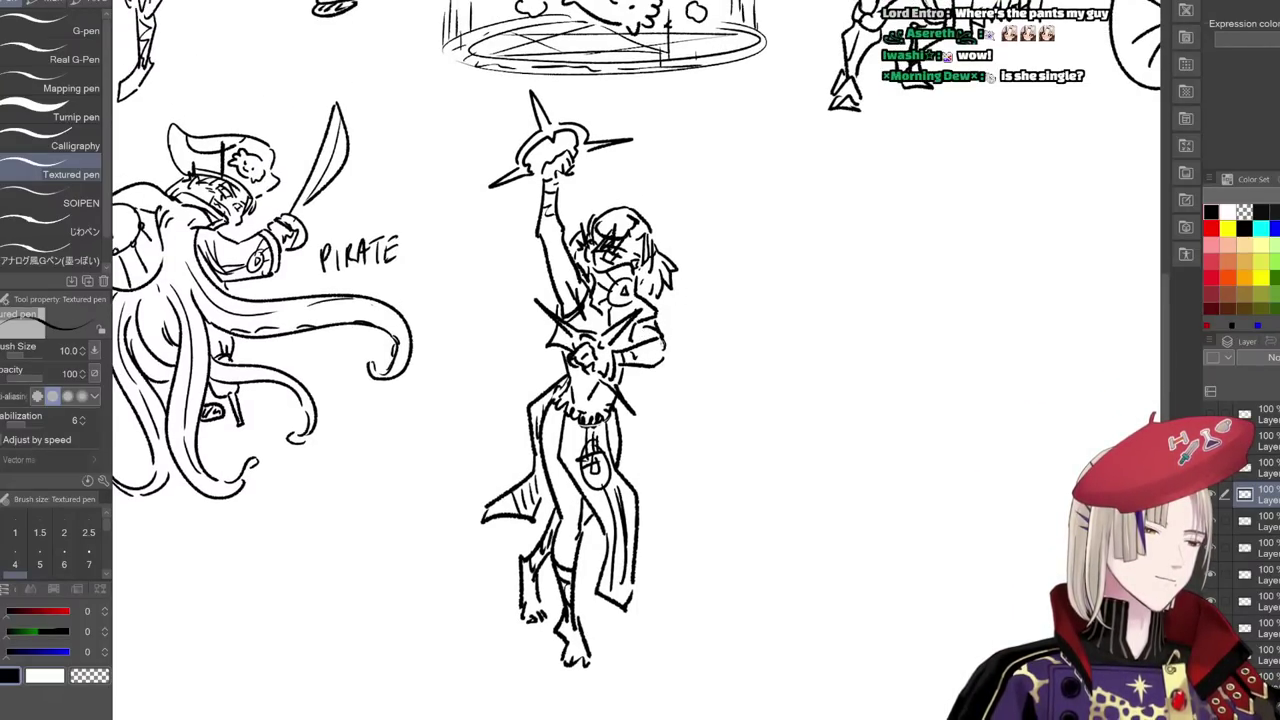
pyautogui.moveTo(528, 178); pyautogui.dragTo(486, 234)
pyautogui.moveTo(494, 228)
pyautogui.mouseDown()
pyautogui.moveTo(488, 252)
pyautogui.moveTo(536, 278)
pyautogui.mouseUp()
pyautogui.moveTo(539, 268); pyautogui.dragTo(546, 280)
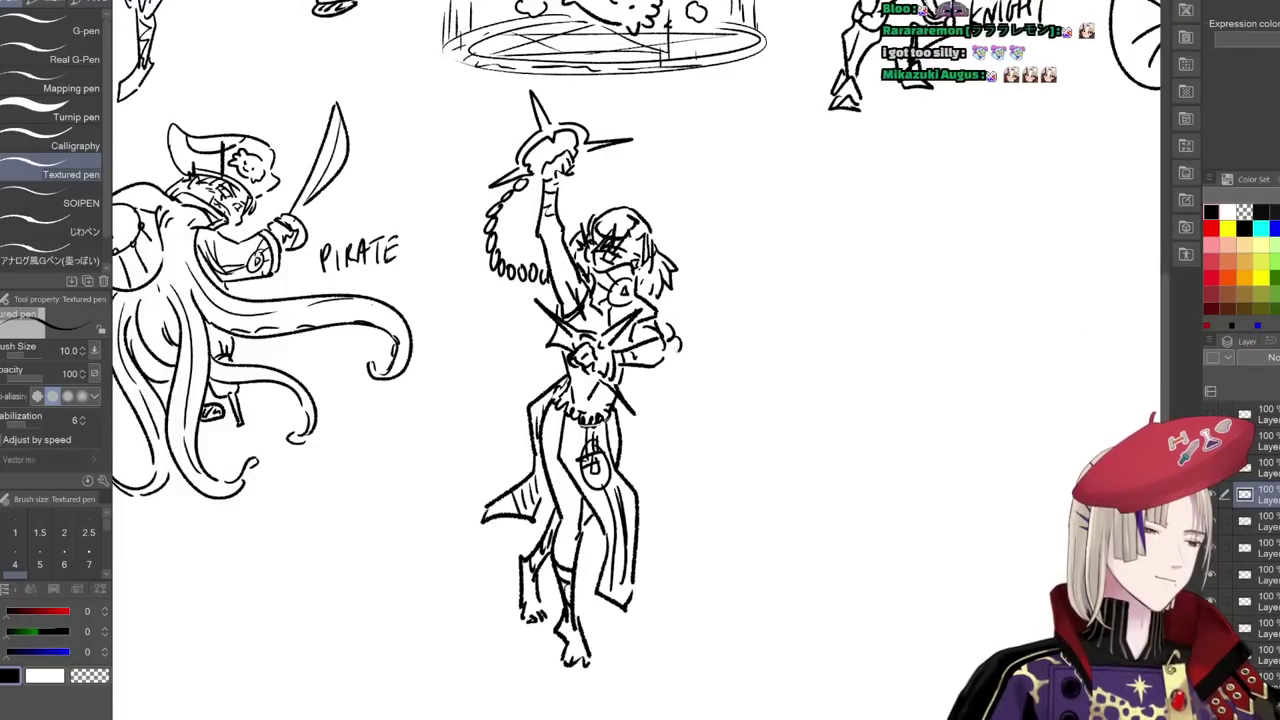
# - Continue the bead chain from the bent elbow and lower ring around the hips to beside the front cloth panel
pyautogui.moveTo(680, 400); pyautogui.dragTo(660, 455)
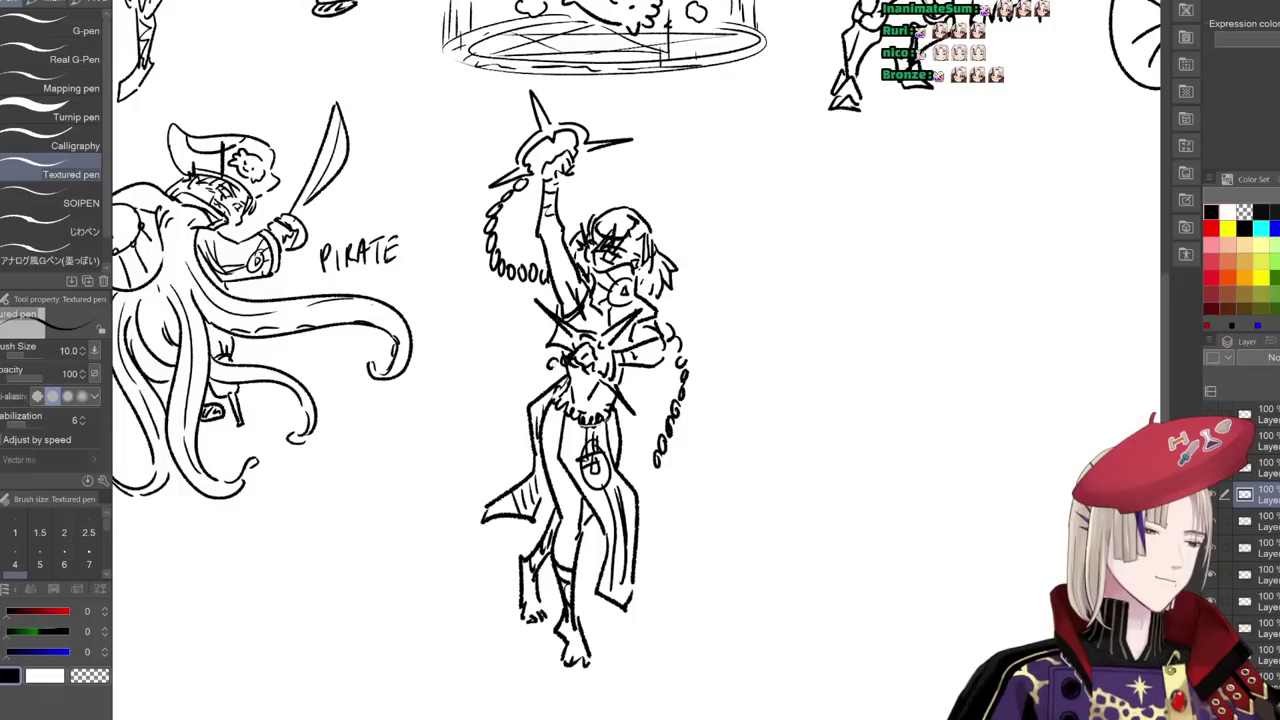
pyautogui.moveTo(508, 358)
pyautogui.mouseDown()
pyautogui.moveTo(482, 394)
pyautogui.moveTo(476, 454)
pyautogui.moveTo(512, 466)
pyautogui.moveTo(520, 484)
pyautogui.mouseUp()
pyautogui.moveTo(638, 504); pyautogui.dragTo(680, 534)
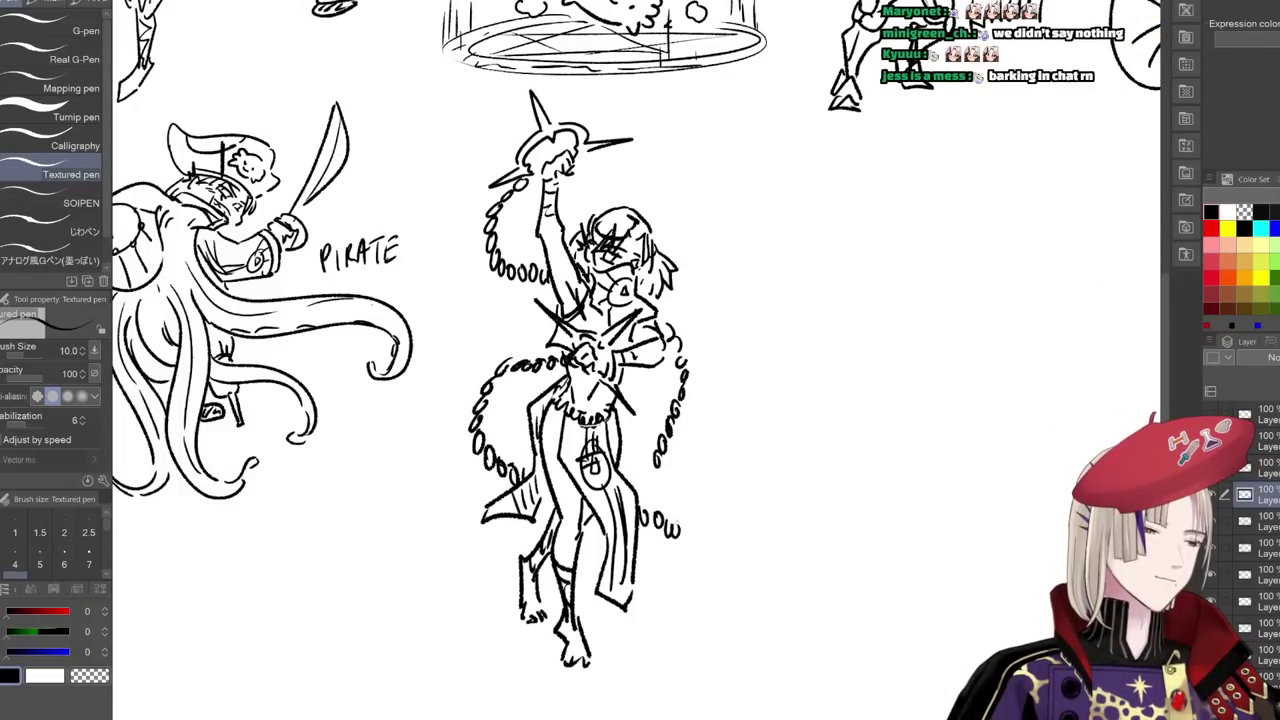
# - Add small cross-shaped sparkles around the raised ring, the head and the lower ring
pyautogui.moveTo(647, 116); pyautogui.dragTo(628, 175)
pyautogui.moveTo(622, 166); pyautogui.dragTo(634, 166)
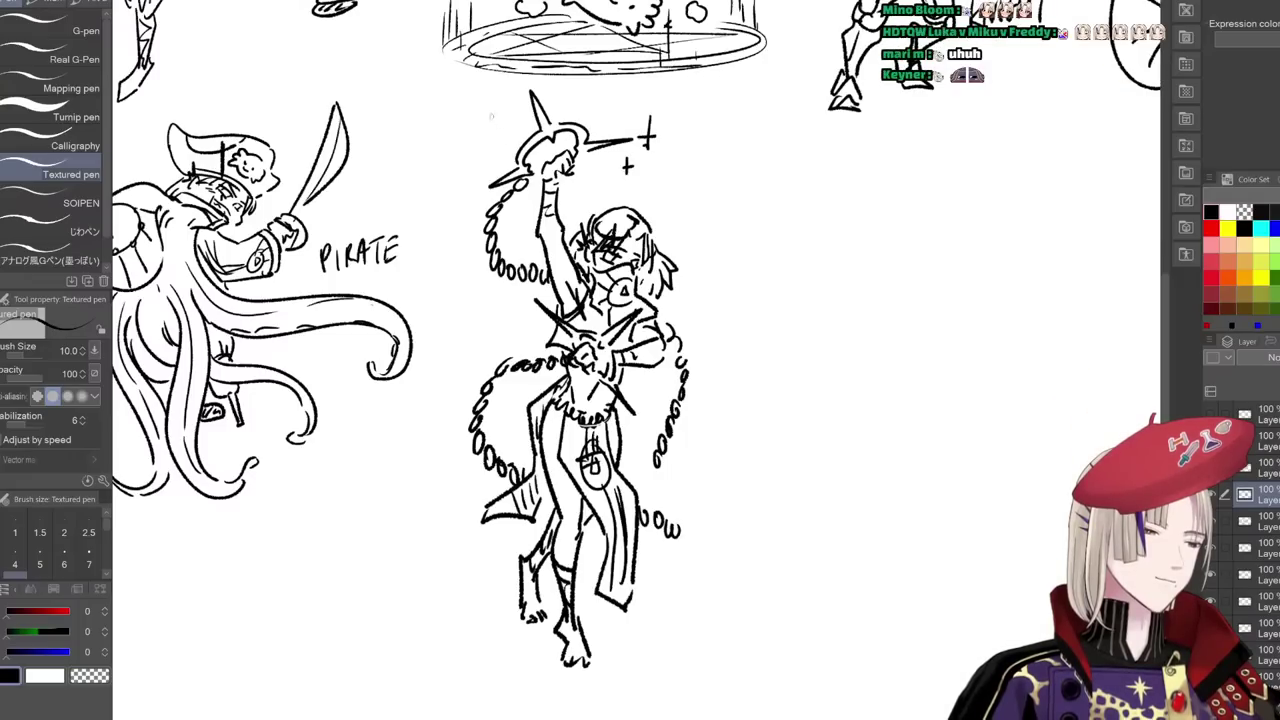
pyautogui.moveTo(497, 100); pyautogui.dragTo(497, 124)
pyautogui.moveTo(489, 113); pyautogui.dragTo(505, 113)
pyautogui.moveTo(534, 323); pyautogui.dragTo(545, 322)
pyautogui.moveTo(689, 268)
pyautogui.mouseDown()
pyautogui.moveTo(689, 291)
pyautogui.moveTo(697, 282)
pyautogui.mouseUp()
pyautogui.moveTo(715, 223); pyautogui.dragTo(719, 238)
# - Draw a large ground ellipse under the figure's feet with petal loops along its edge and a smaller inner ring
pyautogui.moveTo(758, 501); pyautogui.dragTo(873, 306)
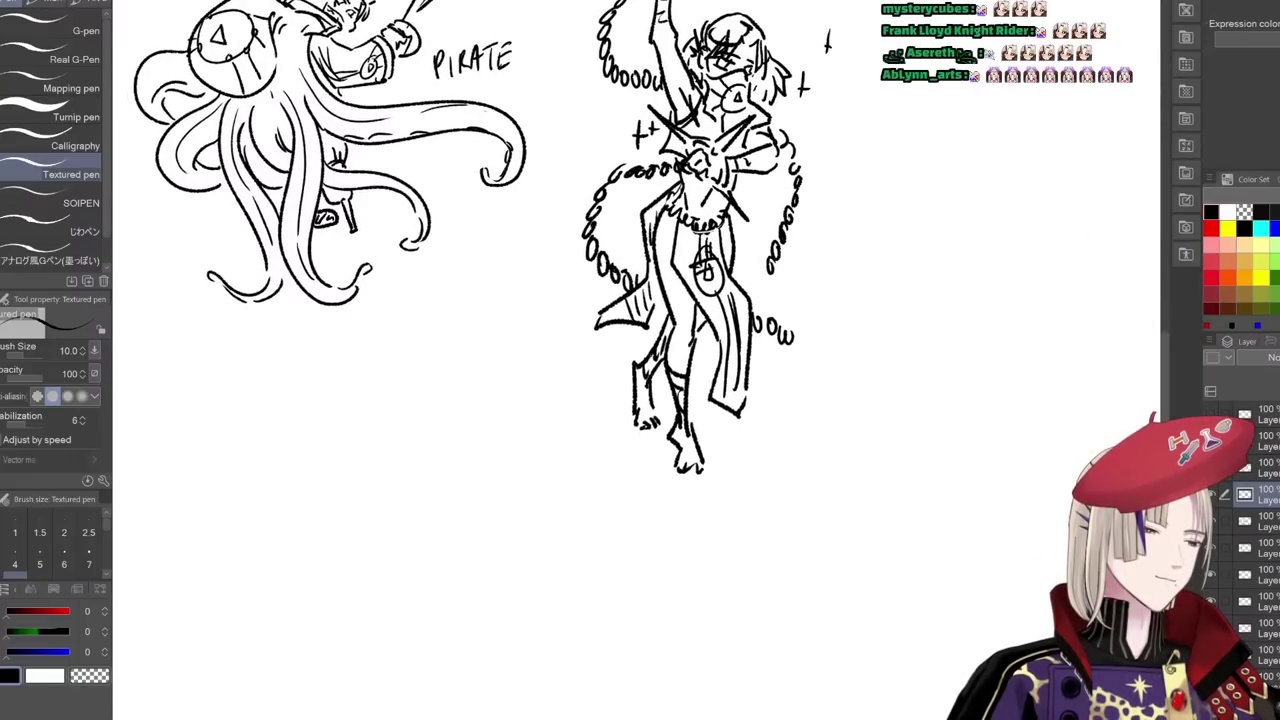
pyautogui.moveTo(636, 347)
pyautogui.mouseDown()
pyautogui.moveTo(520, 474)
pyautogui.moveTo(800, 338)
pyautogui.moveTo(478, 396)
pyautogui.moveTo(466, 424)
pyautogui.mouseUp()
pyautogui.moveTo(472, 430)
pyautogui.mouseDown()
pyautogui.moveTo(454, 464)
pyautogui.moveTo(492, 457)
pyautogui.mouseUp()
pyautogui.moveTo(488, 460)
pyautogui.mouseDown()
pyautogui.moveTo(500, 498)
pyautogui.moveTo(530, 482)
pyautogui.mouseUp()
pyautogui.moveTo(540, 476); pyautogui.dragTo(591, 490)
pyautogui.moveTo(810, 343); pyautogui.dragTo(844, 355)
pyautogui.moveTo(844, 355)
pyautogui.mouseDown()
pyautogui.moveTo(901, 339)
pyautogui.moveTo(925, 395)
pyautogui.moveTo(882, 414)
pyautogui.mouseUp()
pyautogui.moveTo(634, 382)
pyautogui.mouseDown()
pyautogui.moveTo(620, 387)
pyautogui.moveTo(774, 406)
pyautogui.moveTo(779, 395)
pyautogui.mouseUp()
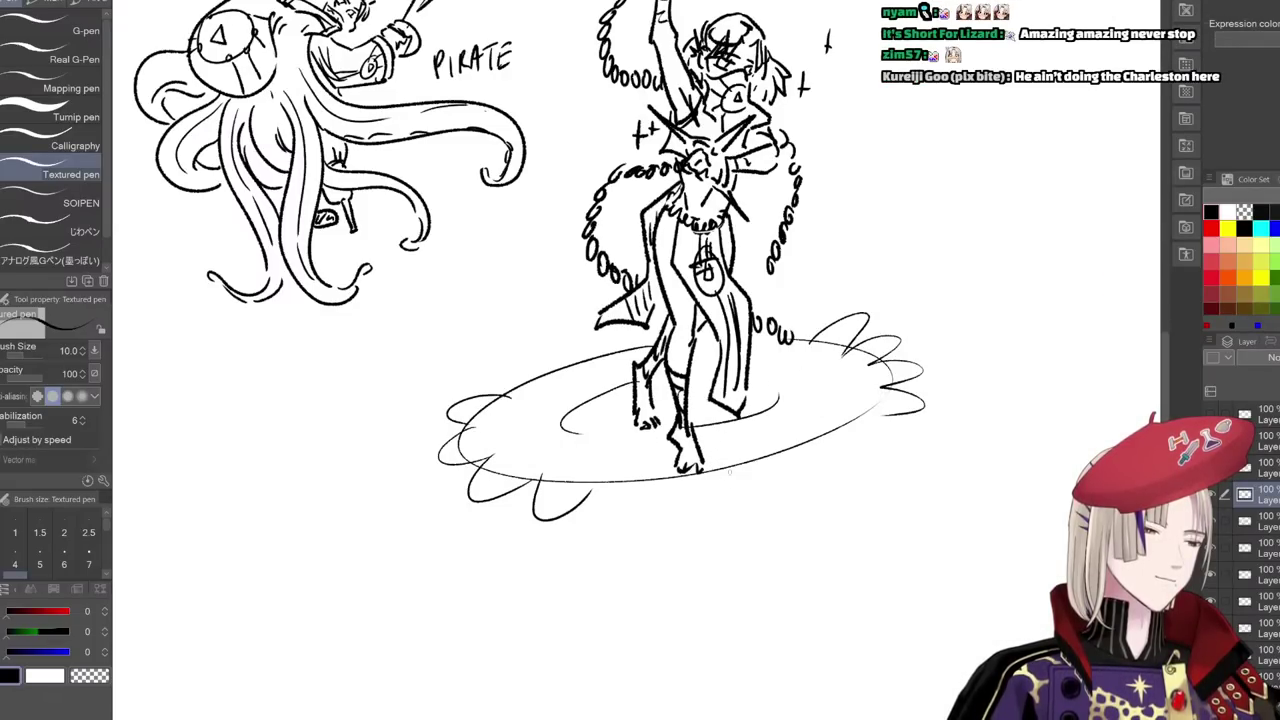
# - Scatter small cross-shaped sparkles over and around the petalled ground circle
pyautogui.moveTo(732, 473); pyautogui.dragTo(732, 497)
pyautogui.hotkey('ctrl', 'z')
pyautogui.hotkey('ctrl', 'z')
pyautogui.moveTo(727, 487); pyautogui.dragTo(754, 477)
pyautogui.moveTo(750, 472); pyautogui.dragTo(761, 470)
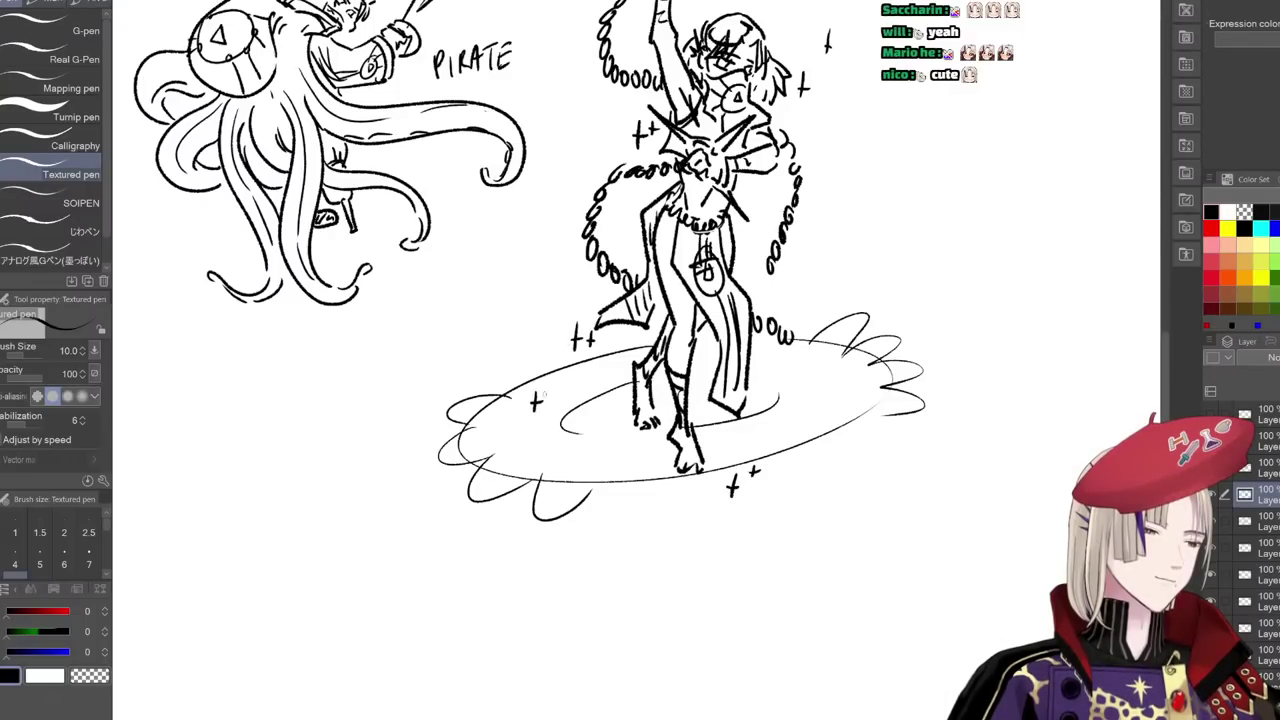
pyautogui.moveTo(546, 388); pyautogui.dragTo(546, 402)
pyautogui.moveTo(541, 396); pyautogui.dragTo(551, 395)
pyautogui.moveTo(823, 342)
pyautogui.mouseDown()
pyautogui.moveTo(822, 358)
pyautogui.moveTo(830, 349)
pyautogui.mouseUp()
# - Handwrite the label DANCER beside the figure
pyautogui.scroll(-3, 838, 351)
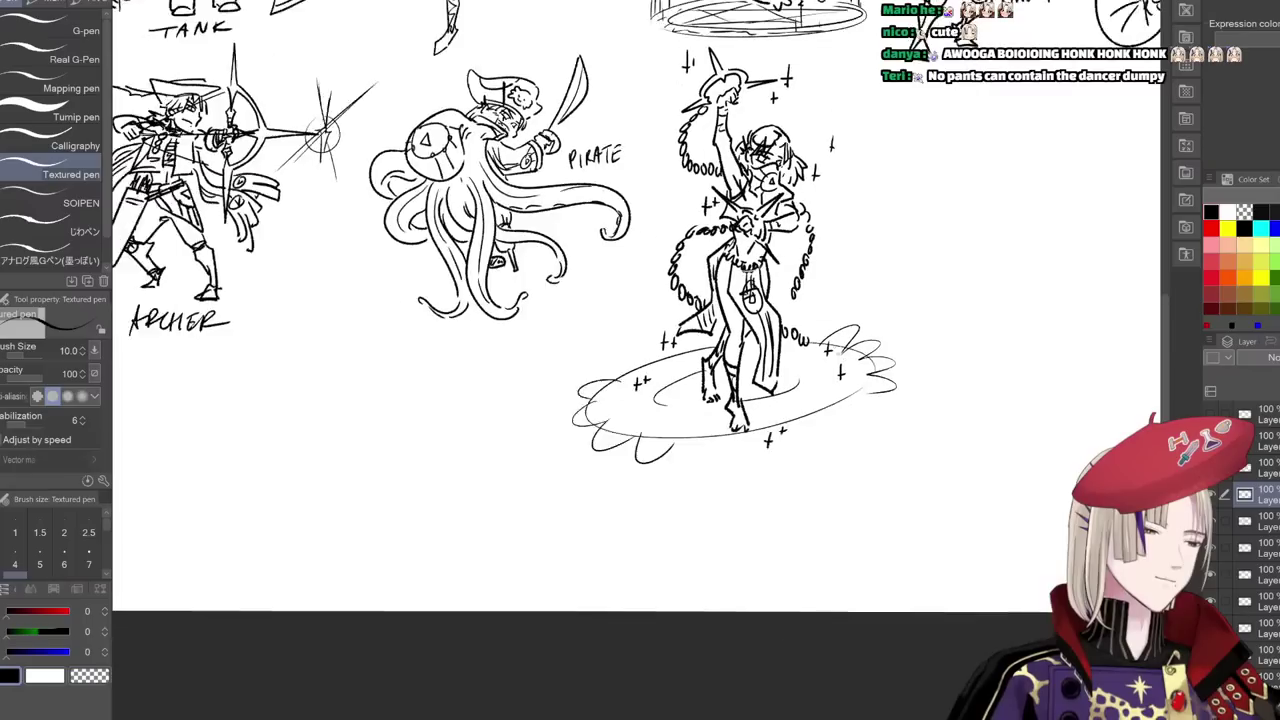
pyautogui.moveTo(834, 238); pyautogui.dragTo(834, 261)
pyautogui.moveTo(832, 238); pyautogui.dragTo(834, 261)
pyautogui.moveTo(850, 238)
pyautogui.mouseDown()
pyautogui.moveTo(843, 261)
pyautogui.moveTo(857, 259)
pyautogui.mouseUp()
pyautogui.moveTo(860, 258)
pyautogui.mouseDown()
pyautogui.moveTo(871, 236)
pyautogui.moveTo(884, 257)
pyautogui.moveTo(906, 250)
pyautogui.mouseUp()
# - Scale down the whole dancer drawing with its label and position it clear of the pirate
pyautogui.hotkey('ctrl', 't')
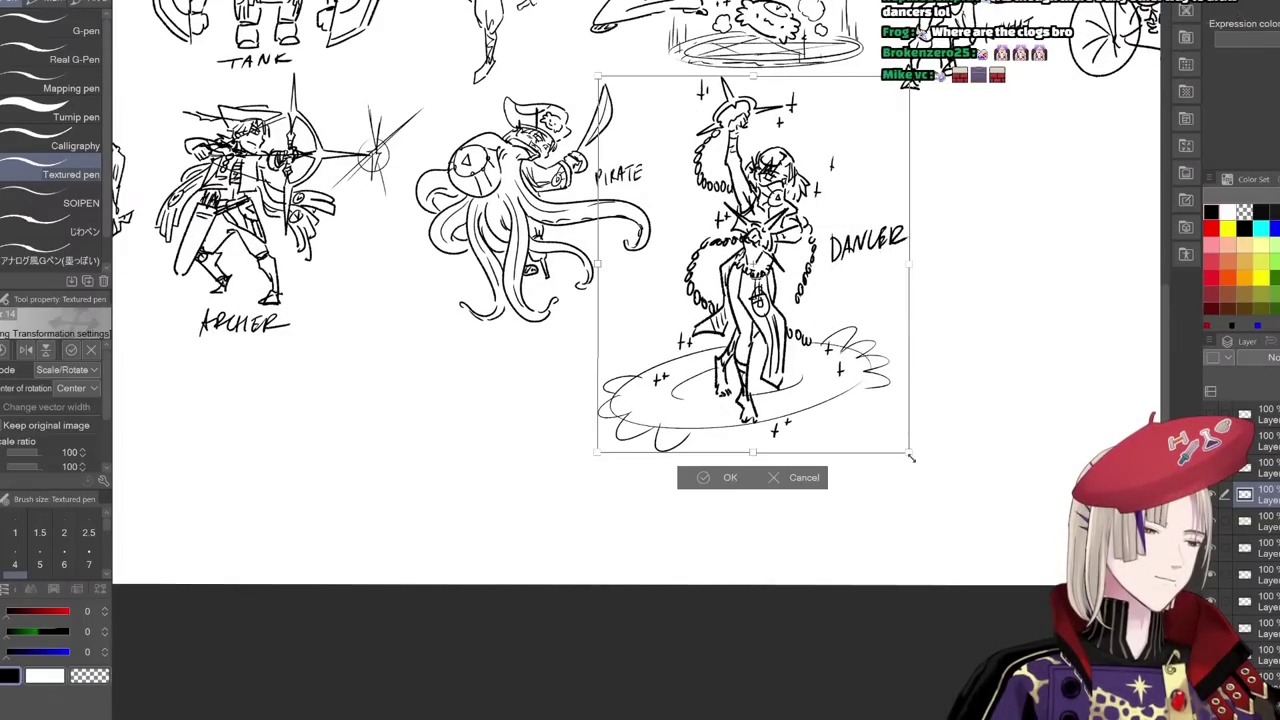
pyautogui.moveTo(911, 456)
pyautogui.mouseDown()
pyautogui.moveTo(855, 358)
pyautogui.moveTo(874, 359)
pyautogui.moveTo(809, 530)
pyautogui.mouseUp()
pyautogui.click(695, 411)
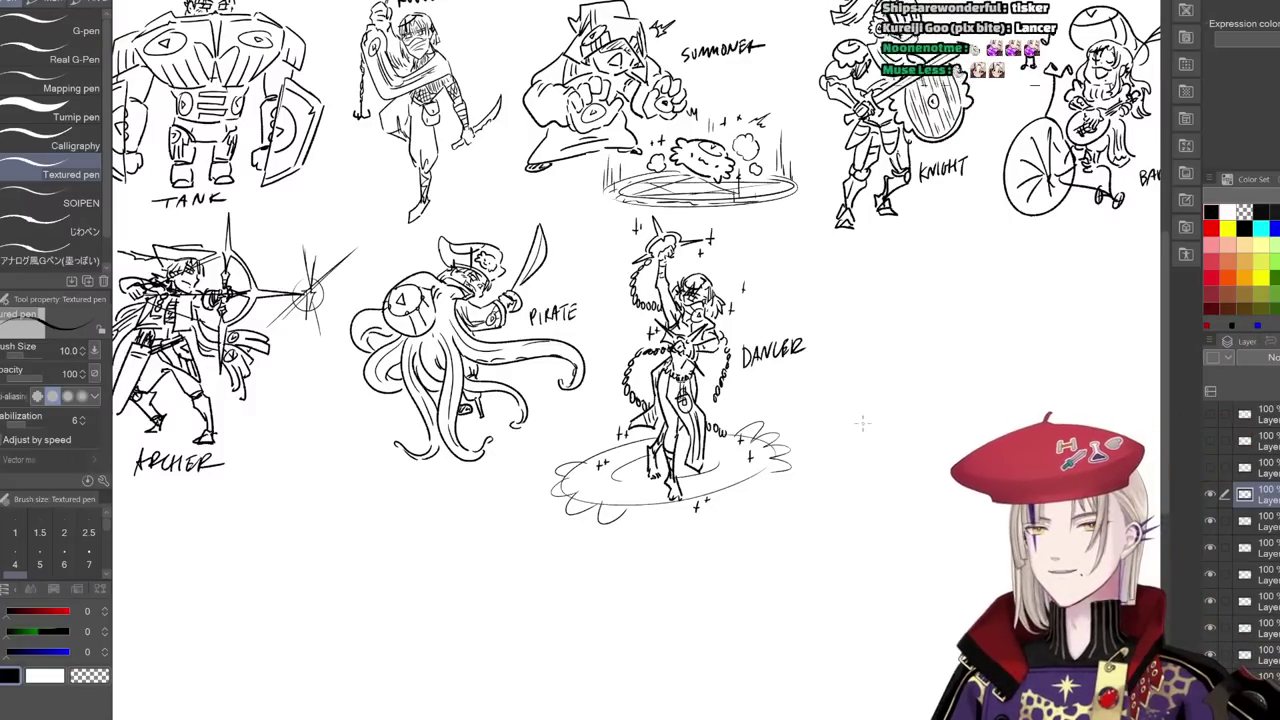
# - Draw a new character's head in profile below the knight, with short hair, facial features and a headband knotted at the back
pyautogui.moveTo(863, 521); pyautogui.dragTo(747, 521)
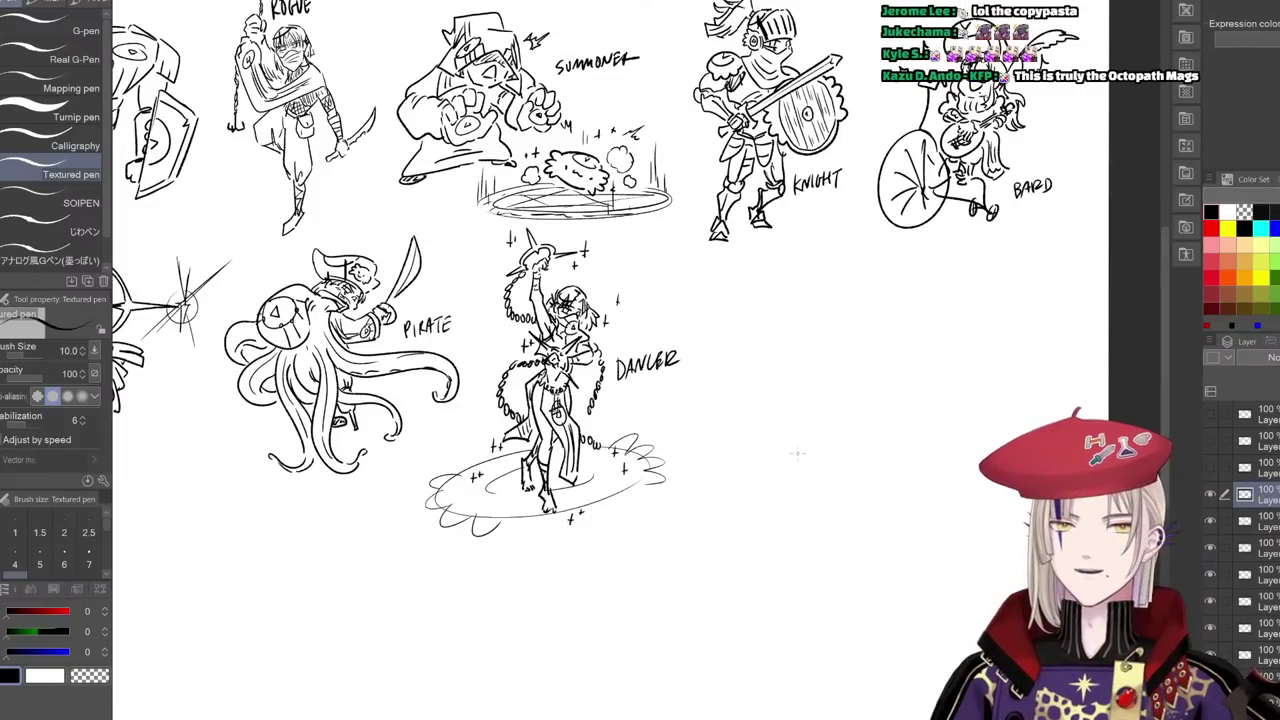
pyautogui.moveTo(875, 517); pyautogui.dragTo(818, 505)
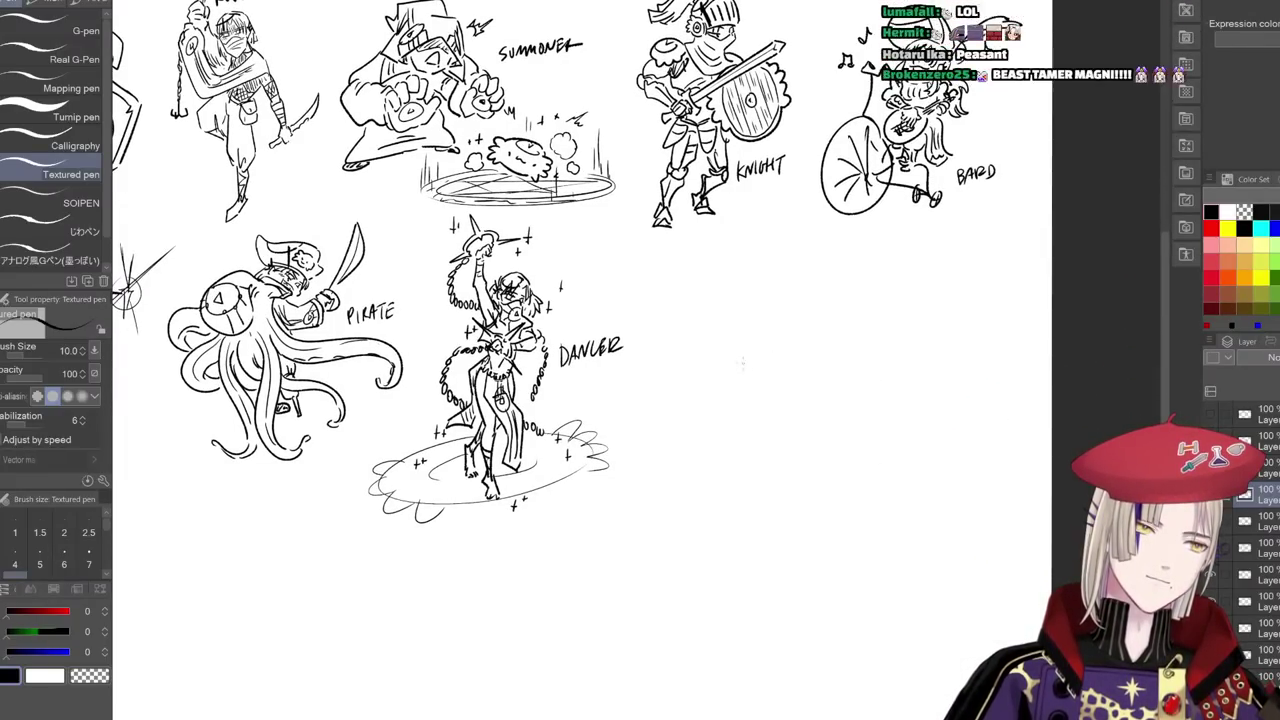
pyautogui.scroll(4, 844, 378)
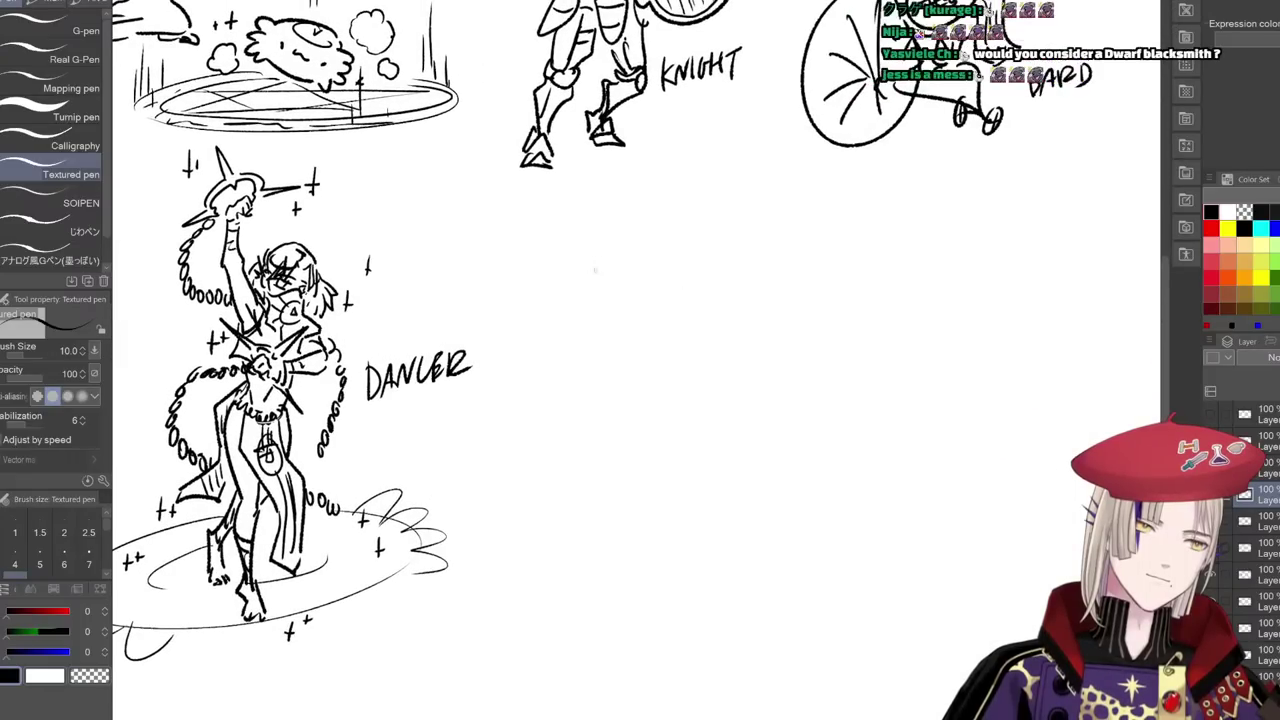
pyautogui.moveTo(617, 262); pyautogui.dragTo(686, 258)
pyautogui.hotkey('ctrl', 'z')
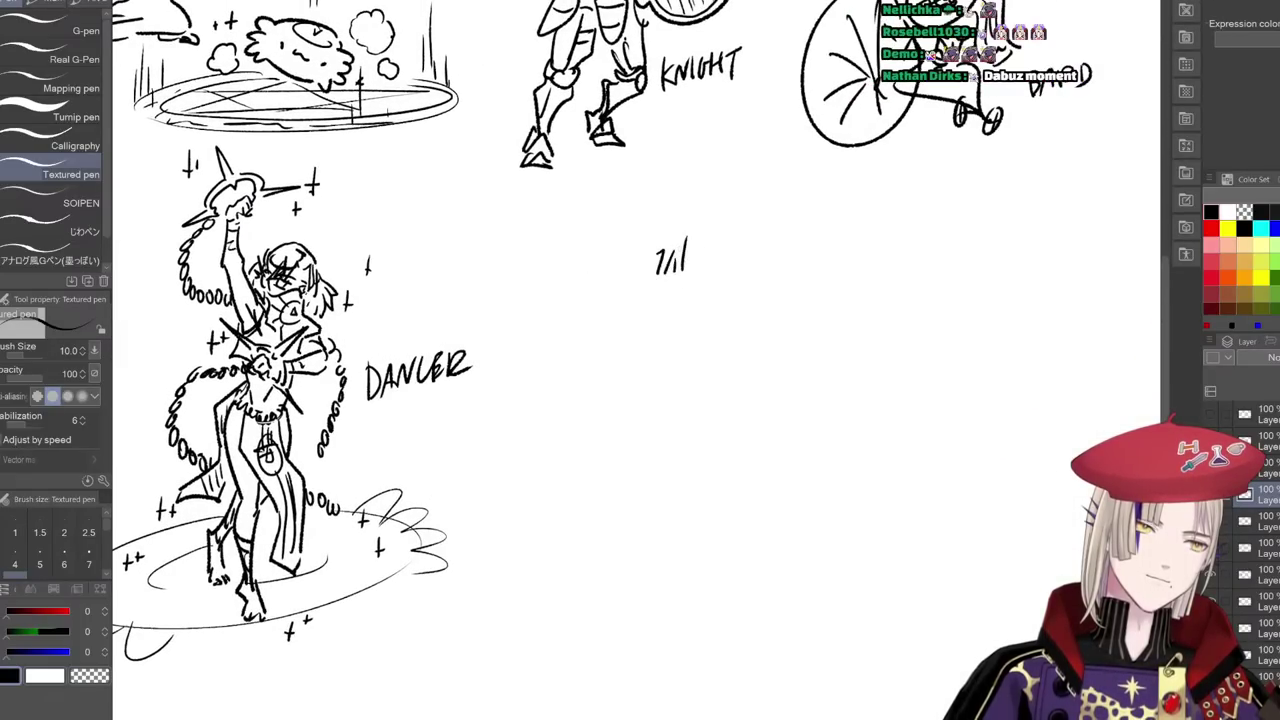
pyautogui.moveTo(650, 258)
pyautogui.mouseDown()
pyautogui.moveTo(622, 271)
pyautogui.moveTo(597, 260)
pyautogui.moveTo(621, 269)
pyautogui.mouseUp()
pyautogui.moveTo(621, 269); pyautogui.dragTo(590, 297)
pyautogui.moveTo(699, 250)
pyautogui.mouseDown()
pyautogui.moveTo(699, 300)
pyautogui.moveTo(693, 287)
pyautogui.mouseUp()
pyautogui.moveTo(698, 242); pyautogui.dragTo(633, 238)
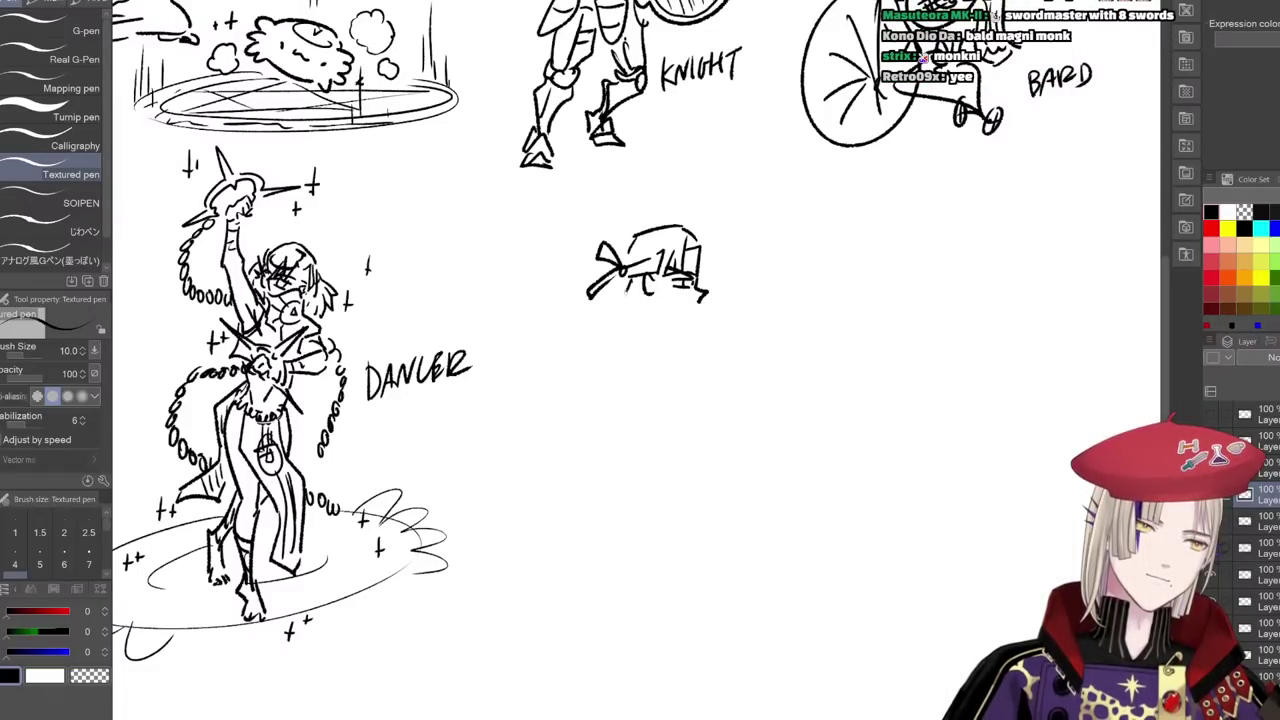
pyautogui.moveTo(625, 278)
pyautogui.mouseDown()
pyautogui.moveTo(596, 320)
pyautogui.moveTo(625, 312)
pyautogui.mouseUp()
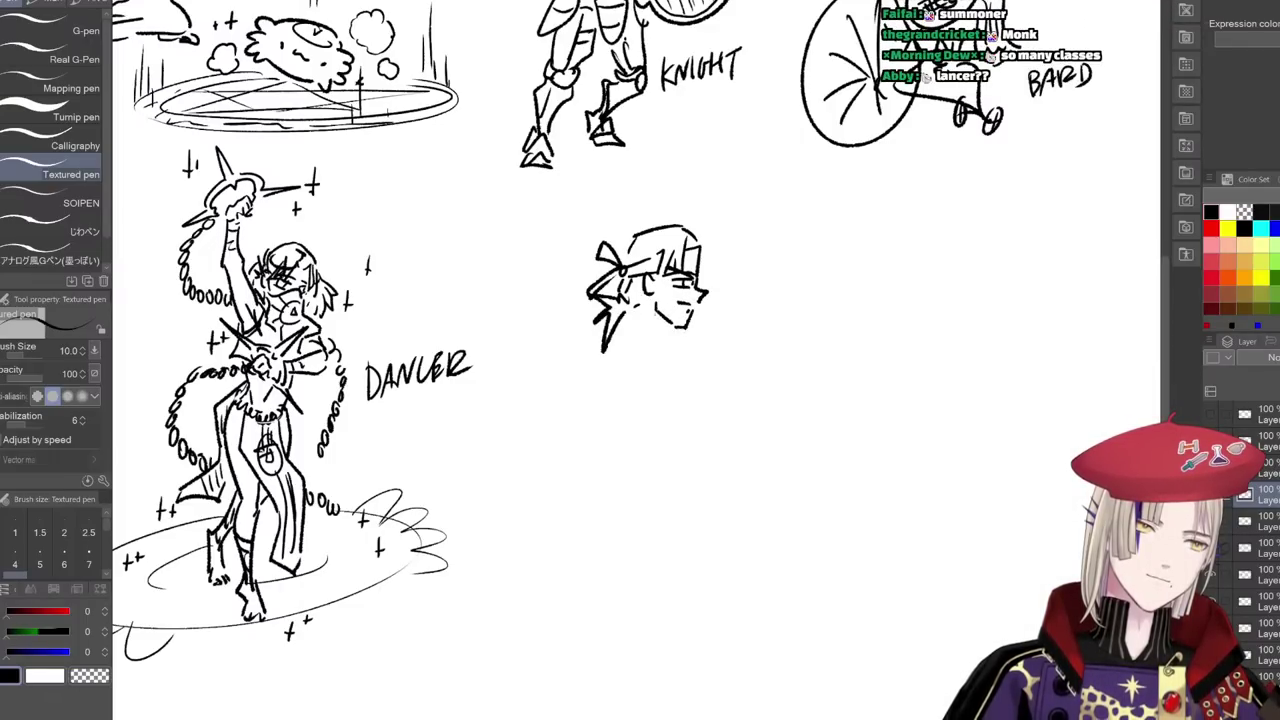
# - Draw the new character's neck and collar with a thick, muscular arm stretched straight out in front
pyautogui.moveTo(637, 310); pyautogui.dragTo(668, 332)
pyautogui.moveTo(624, 318); pyautogui.dragTo(662, 328)
pyautogui.moveTo(622, 348)
pyautogui.mouseDown()
pyautogui.moveTo(680, 332)
pyautogui.moveTo(751, 356)
pyautogui.mouseUp()
pyautogui.moveTo(619, 376)
pyautogui.mouseDown()
pyautogui.moveTo(722, 412)
pyautogui.moveTo(762, 361)
pyautogui.mouseUp()
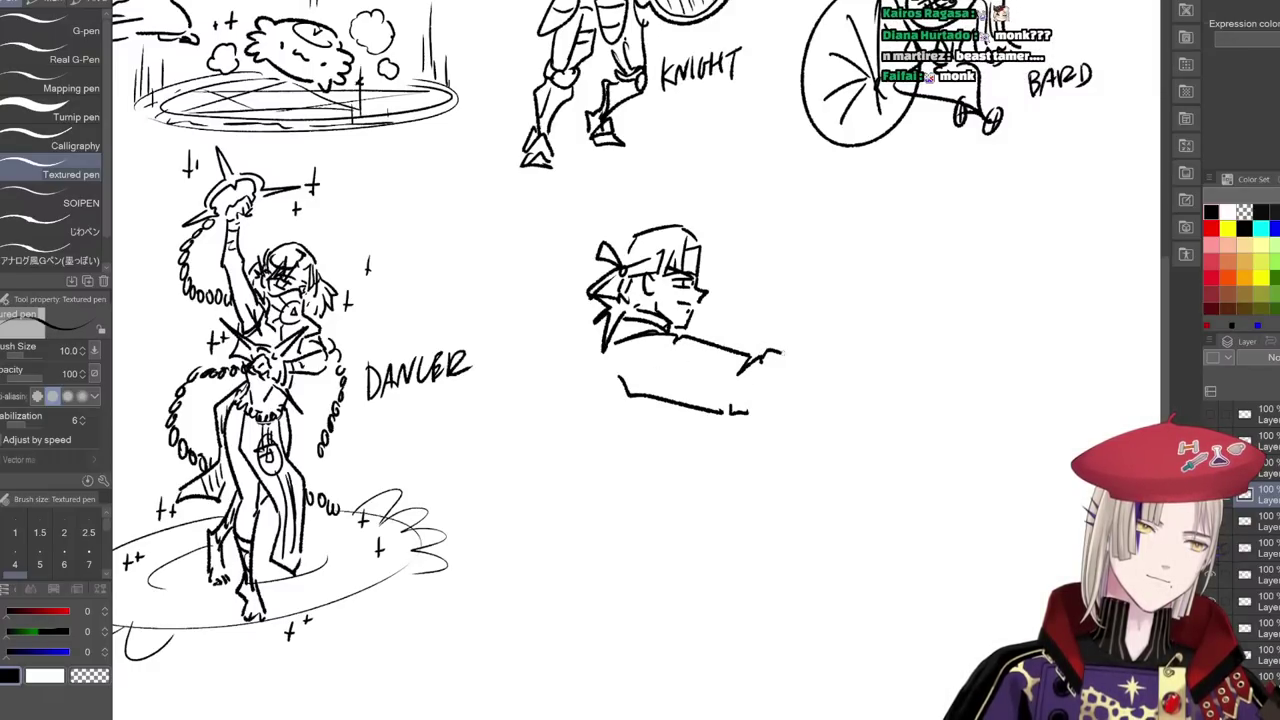
pyautogui.moveTo(762, 356); pyautogui.dragTo(890, 338)
pyautogui.moveTo(752, 412); pyautogui.dragTo(871, 410)
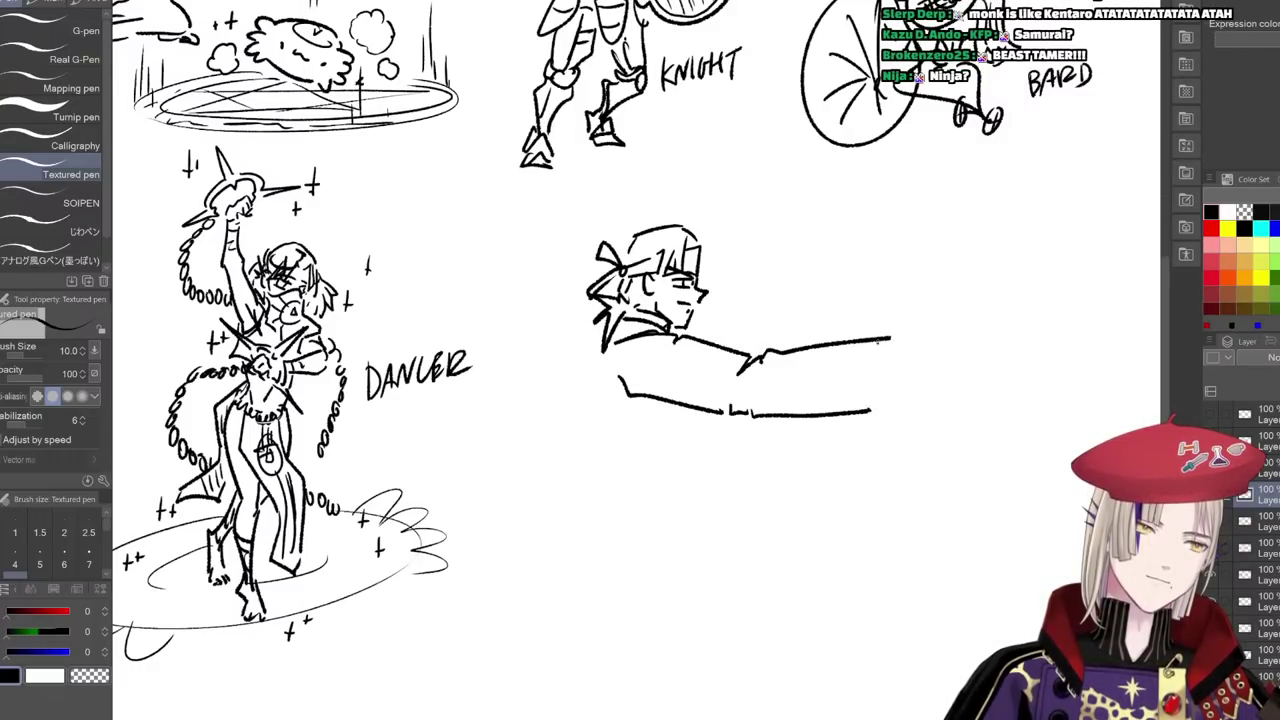
# - Draw an oversized open hand at the end of the outstretched arm, with finger lines and a round emblem on it
pyautogui.moveTo(876, 340)
pyautogui.mouseDown()
pyautogui.moveTo(910, 294)
pyautogui.moveTo(983, 261)
pyautogui.moveTo(996, 313)
pyautogui.moveTo(970, 356)
pyautogui.moveTo(903, 406)
pyautogui.moveTo(962, 365)
pyautogui.mouseUp()
pyautogui.hotkey('ctrl', 'z')
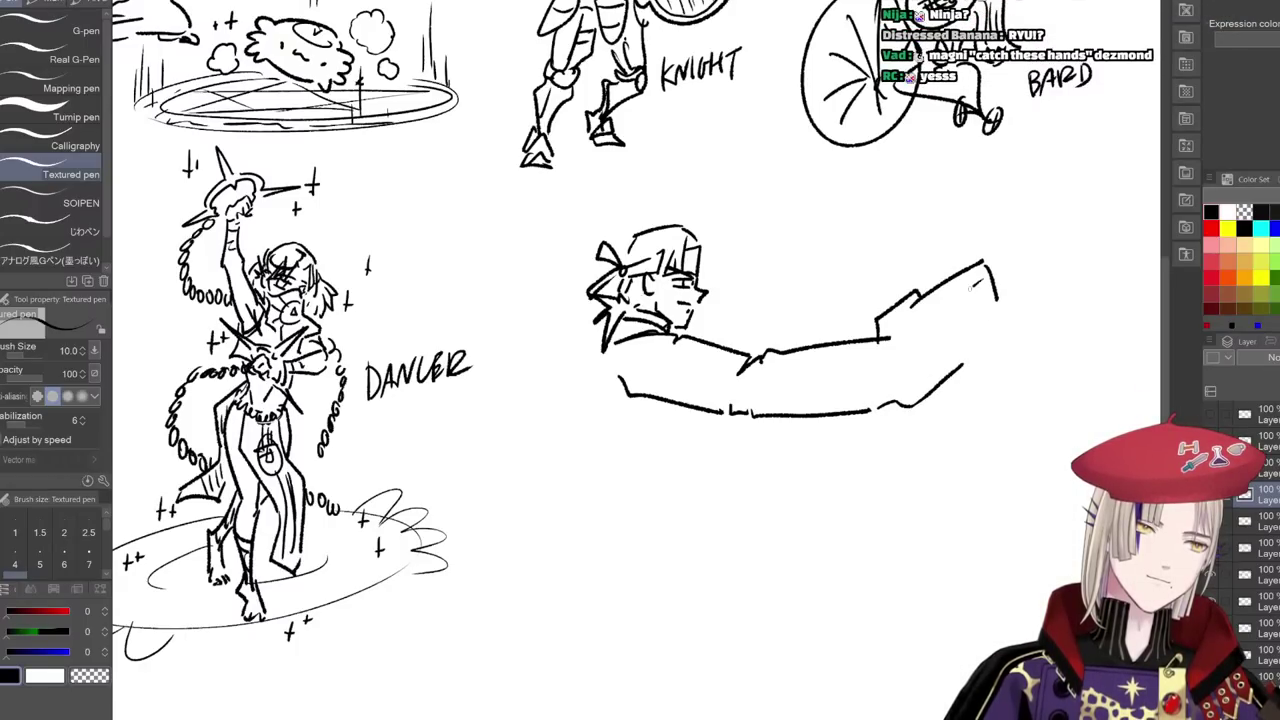
pyautogui.moveTo(936, 310); pyautogui.dragTo(974, 286)
pyautogui.moveTo(950, 324); pyautogui.dragTo(984, 295)
pyautogui.moveTo(952, 346); pyautogui.dragTo(994, 312)
pyautogui.moveTo(962, 354)
pyautogui.mouseDown()
pyautogui.moveTo(986, 336)
pyautogui.moveTo(916, 338)
pyautogui.mouseUp()
pyautogui.moveTo(912, 342); pyautogui.dragTo(914, 370)
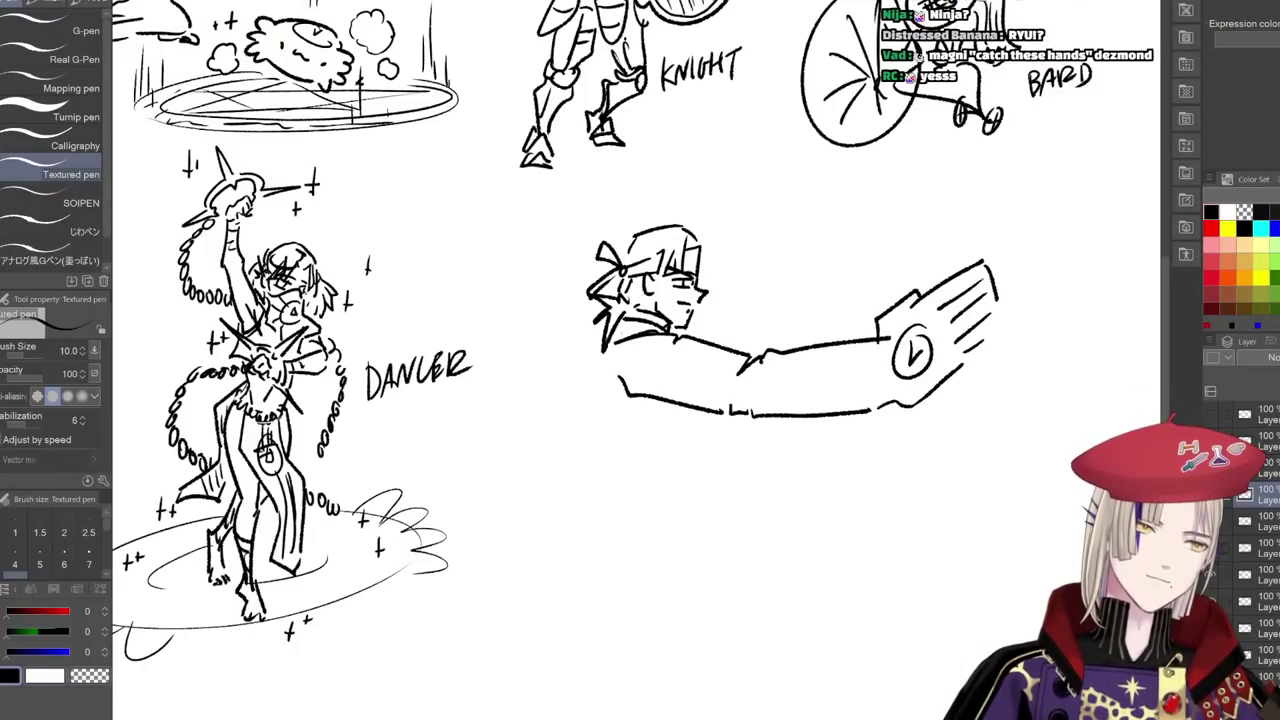
# - Draw the fighter's back shoulder line and a second thick arm bent forward beneath the outstretched one, ending in a clenched fist
pyautogui.moveTo(606, 316); pyautogui.dragTo(573, 360)
pyautogui.moveTo(631, 491); pyautogui.dragTo(615, 459)
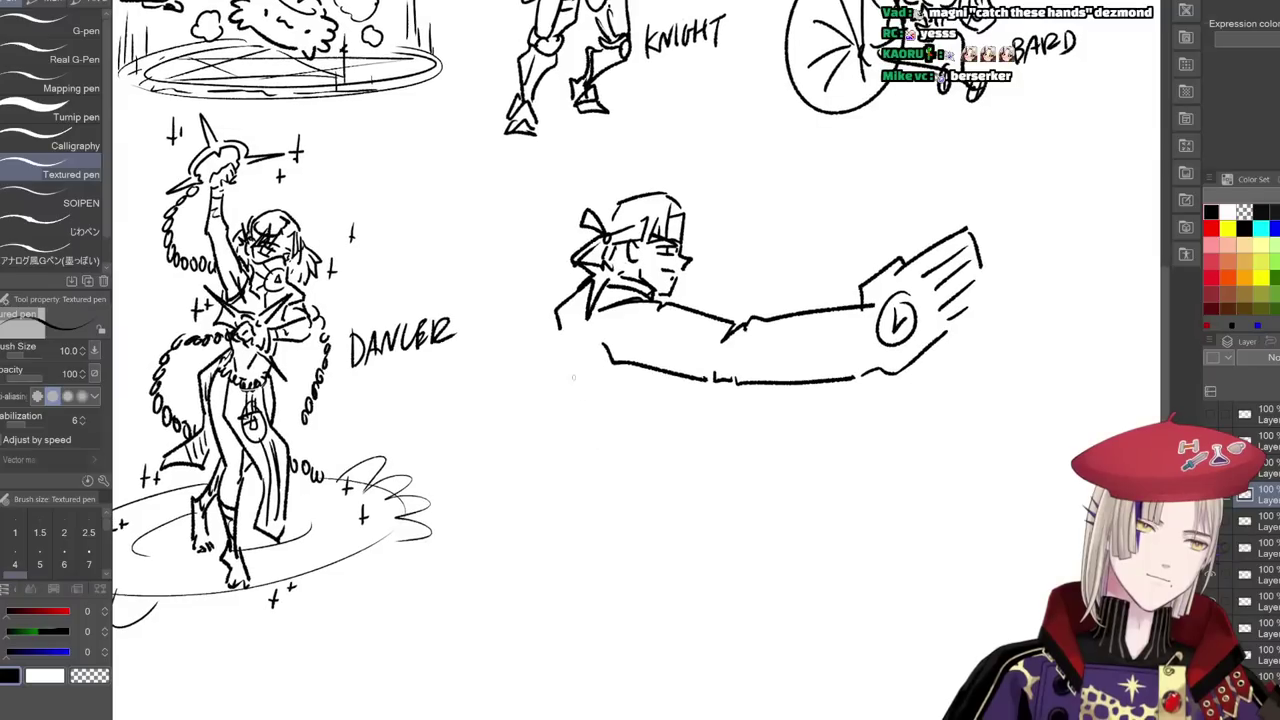
pyautogui.moveTo(568, 366); pyautogui.dragTo(676, 432)
pyautogui.hotkey('ctrl', 'z')
pyautogui.moveTo(583, 360)
pyautogui.mouseDown()
pyautogui.moveTo(638, 458)
pyautogui.moveTo(683, 457)
pyautogui.mouseUp()
pyautogui.moveTo(628, 411); pyautogui.dragTo(721, 401)
pyautogui.moveTo(684, 462); pyautogui.dragTo(716, 459)
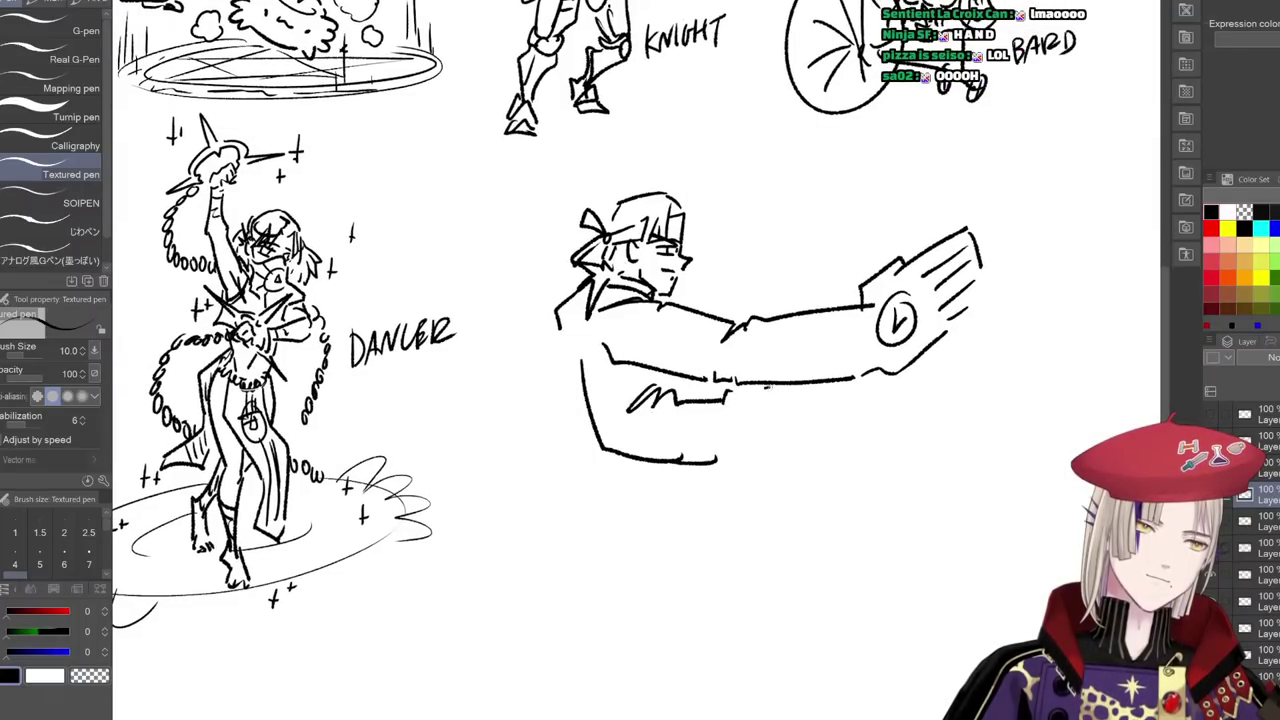
pyautogui.moveTo(766, 384)
pyautogui.mouseDown()
pyautogui.moveTo(778, 428)
pyautogui.moveTo(728, 466)
pyautogui.mouseUp()
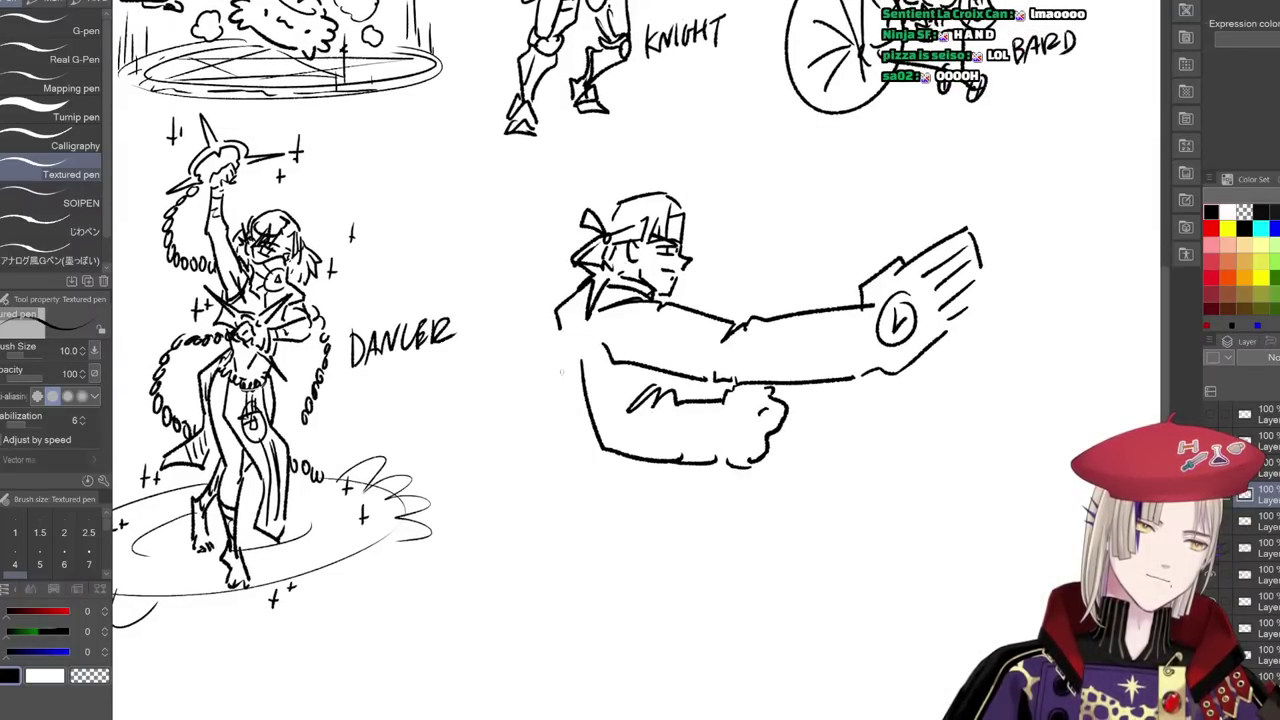
# - Draw a third, lower arm curving forward into a fist, and add round emblems to both fists
pyautogui.moveTo(562, 358)
pyautogui.mouseDown()
pyautogui.moveTo(561, 475)
pyautogui.moveTo(642, 510)
pyautogui.moveTo(672, 546)
pyautogui.mouseUp()
pyautogui.moveTo(696, 482)
pyautogui.mouseDown()
pyautogui.moveTo(720, 510)
pyautogui.moveTo(676, 544)
pyautogui.mouseUp()
pyautogui.moveTo(678, 482)
pyautogui.mouseDown()
pyautogui.moveTo(646, 522)
pyautogui.moveTo(692, 516)
pyautogui.mouseUp()
pyautogui.moveTo(670, 492); pyautogui.dragTo(676, 502)
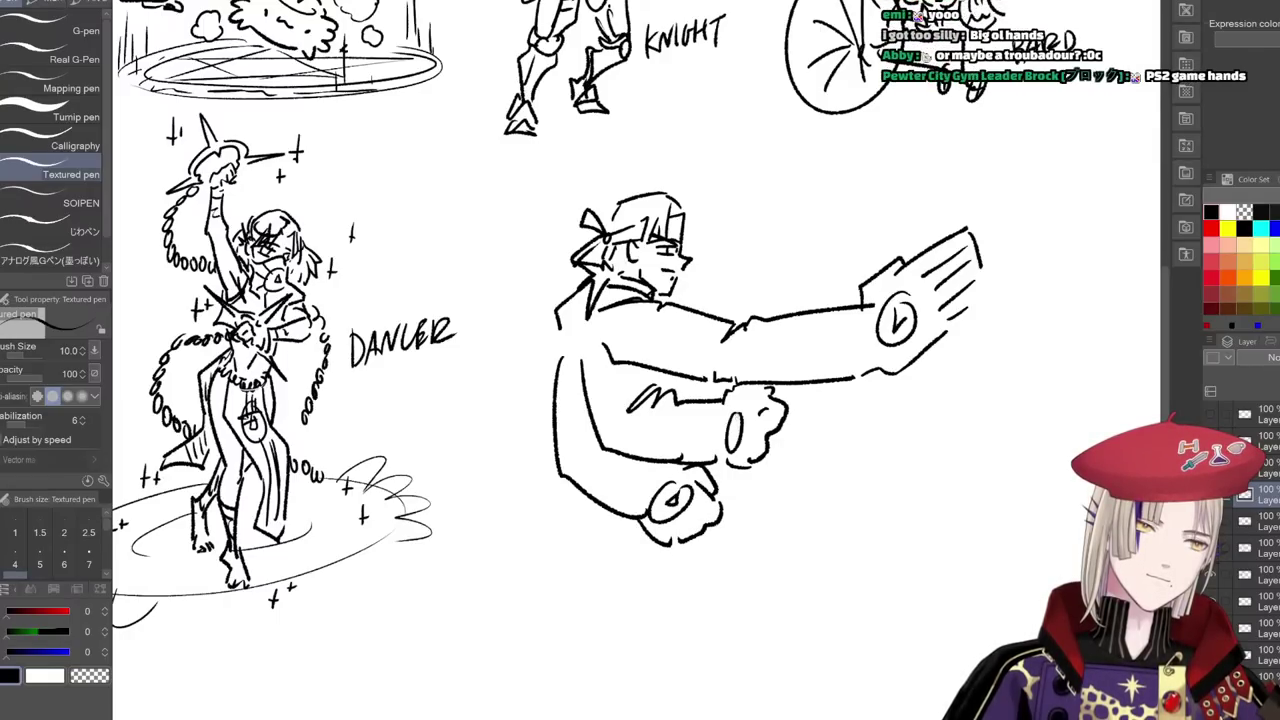
# - Draw the fighter's flared cape at the back and both bent legs in loose, cuffed trousers with bare feet
pyautogui.moveTo(558, 318)
pyautogui.mouseDown()
pyautogui.moveTo(514, 390)
pyautogui.moveTo(546, 453)
pyautogui.mouseUp()
pyautogui.moveTo(621, 488)
pyautogui.mouseDown()
pyautogui.moveTo(637, 430)
pyautogui.moveTo(600, 452)
pyautogui.moveTo(578, 534)
pyautogui.mouseUp()
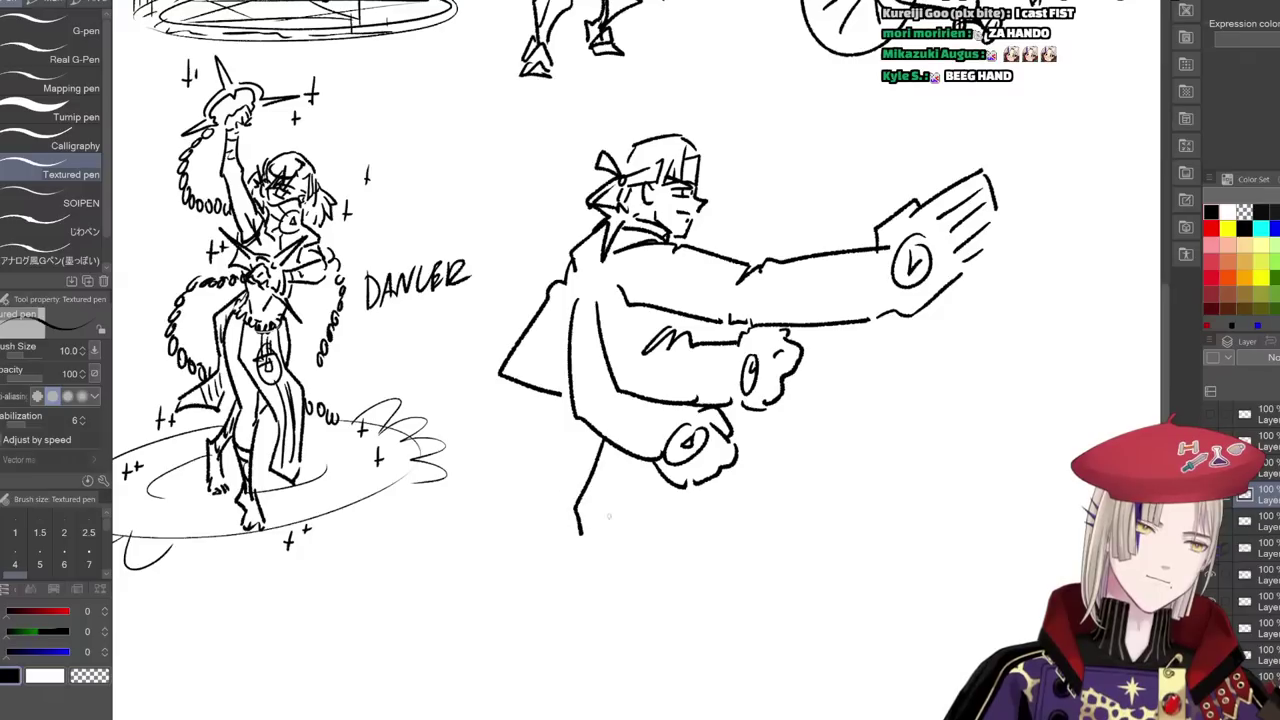
pyautogui.moveTo(660, 470); pyautogui.dragTo(618, 547)
pyautogui.moveTo(580, 559)
pyautogui.mouseDown()
pyautogui.moveTo(620, 566)
pyautogui.moveTo(625, 537)
pyautogui.mouseUp()
pyautogui.moveTo(604, 518)
pyautogui.mouseDown()
pyautogui.moveTo(600, 532)
pyautogui.moveTo(650, 551)
pyautogui.mouseUp()
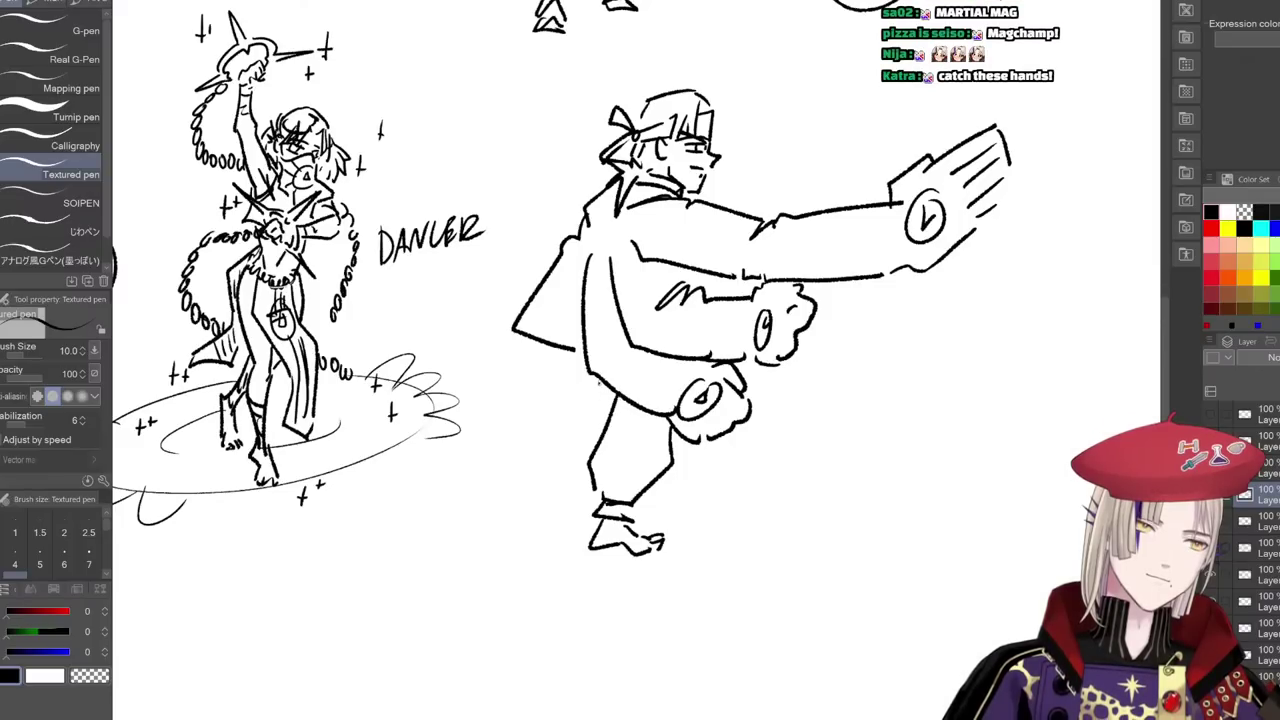
pyautogui.moveTo(598, 383)
pyautogui.mouseDown()
pyautogui.moveTo(580, 484)
pyautogui.moveTo(555, 477)
pyautogui.moveTo(571, 525)
pyautogui.mouseUp()
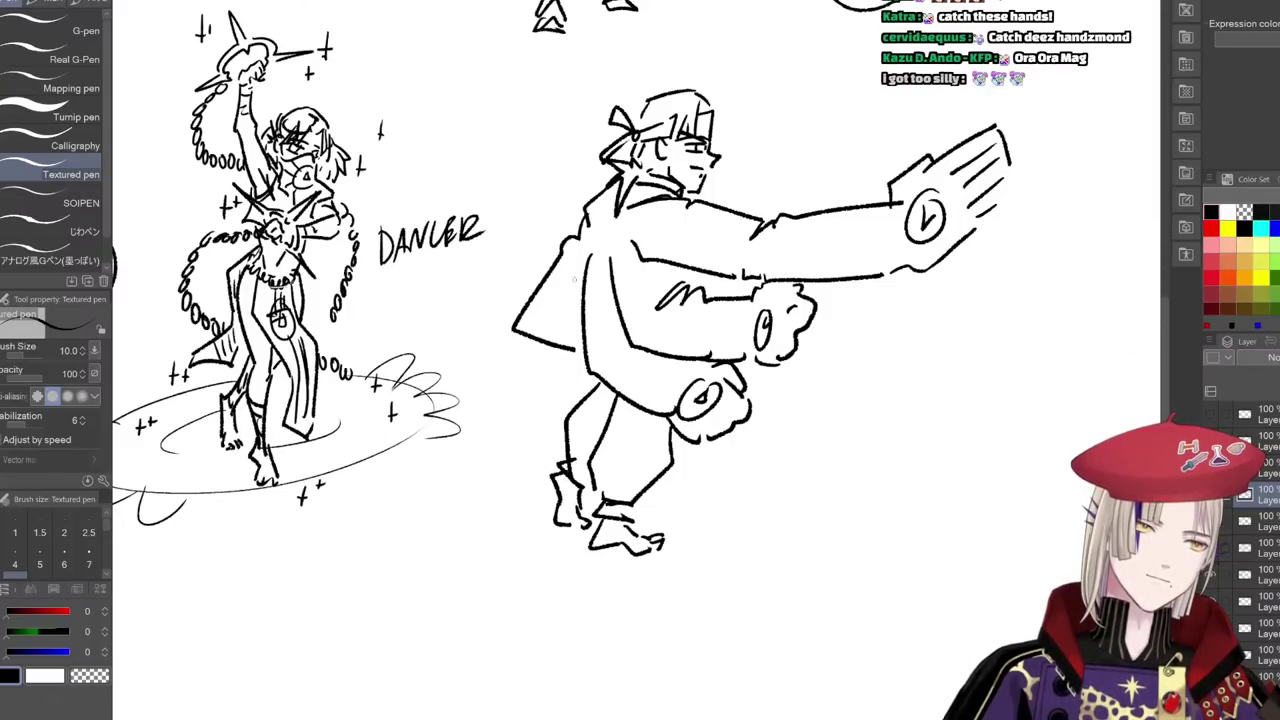
# - Draw a bent rear arm with an emblem and fist behind the shoulder, and add contour lines along the front arms
pyautogui.moveTo(574, 279); pyautogui.dragTo(582, 331)
pyautogui.moveTo(608, 184)
pyautogui.mouseDown()
pyautogui.moveTo(564, 238)
pyautogui.moveTo(576, 249)
pyautogui.mouseUp()
pyautogui.moveTo(590, 213)
pyautogui.mouseDown()
pyautogui.moveTo(588, 228)
pyautogui.moveTo(604, 228)
pyautogui.moveTo(584, 256)
pyautogui.mouseUp()
pyautogui.moveTo(576, 250)
pyautogui.mouseDown()
pyautogui.moveTo(568, 266)
pyautogui.moveTo(644, 376)
pyautogui.mouseUp()
pyautogui.moveTo(652, 240); pyautogui.dragTo(614, 320)
pyautogui.moveTo(650, 320); pyautogui.dragTo(728, 334)
pyautogui.moveTo(642, 222); pyautogui.dragTo(682, 232)
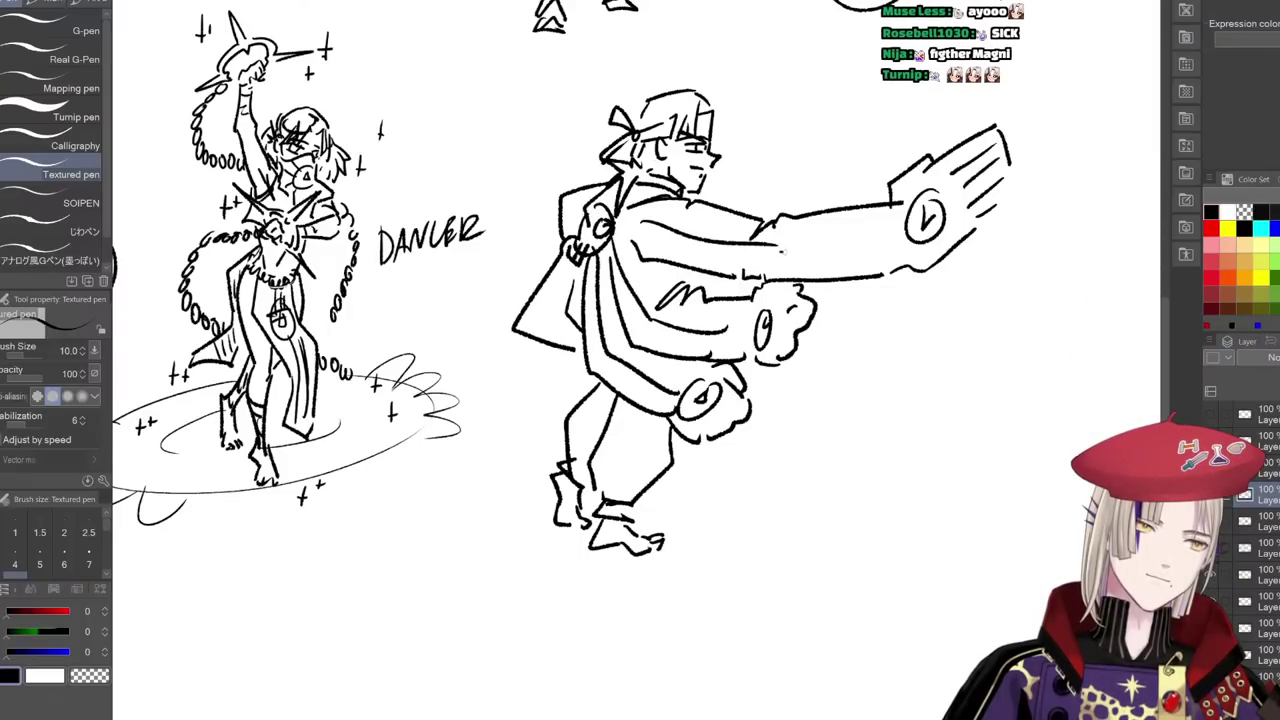
pyautogui.moveTo(784, 252); pyautogui.dragTo(900, 228)
# - Draw another raised hand with a thumb and folded fingers behind the outstretched arm
pyautogui.moveTo(889, 405); pyautogui.dragTo(784, 417)
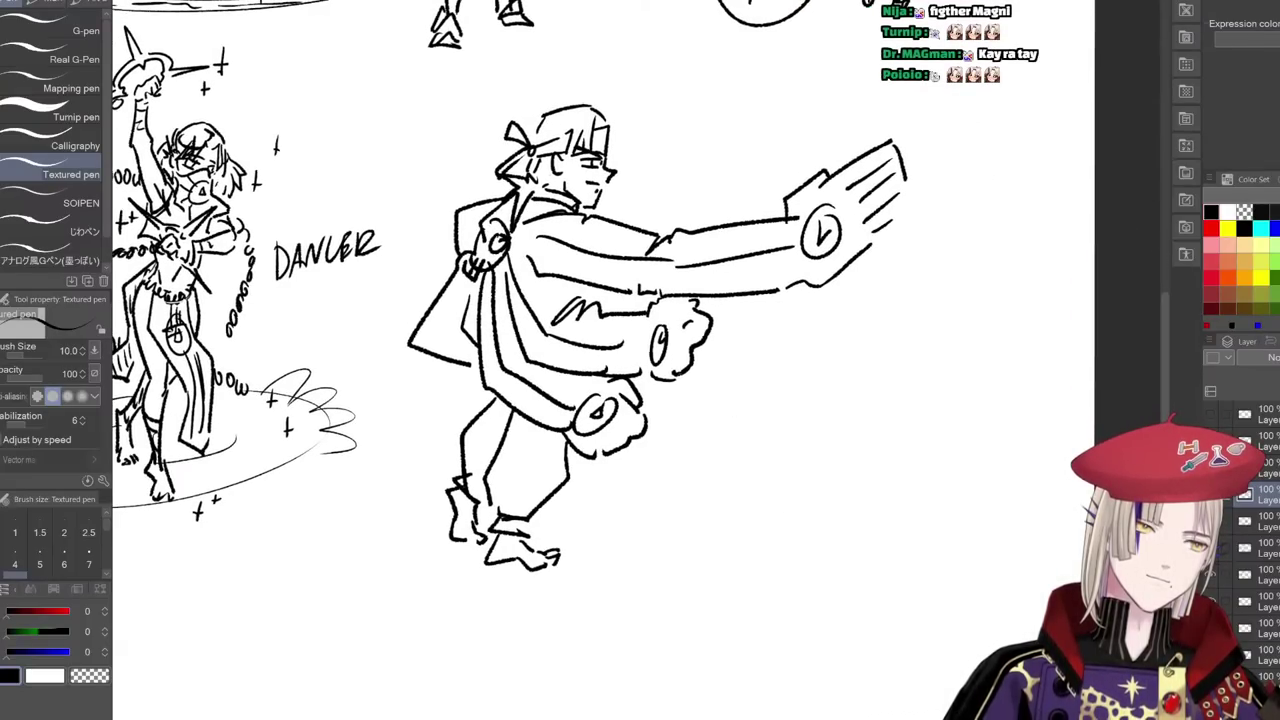
pyautogui.moveTo(702, 438); pyautogui.dragTo(696, 450)
pyautogui.moveTo(653, 184)
pyautogui.mouseDown()
pyautogui.moveTo(646, 220)
pyautogui.moveTo(664, 221)
pyautogui.moveTo(692, 158)
pyautogui.moveTo(686, 198)
pyautogui.moveTo(728, 206)
pyautogui.moveTo(688, 240)
pyautogui.mouseUp()
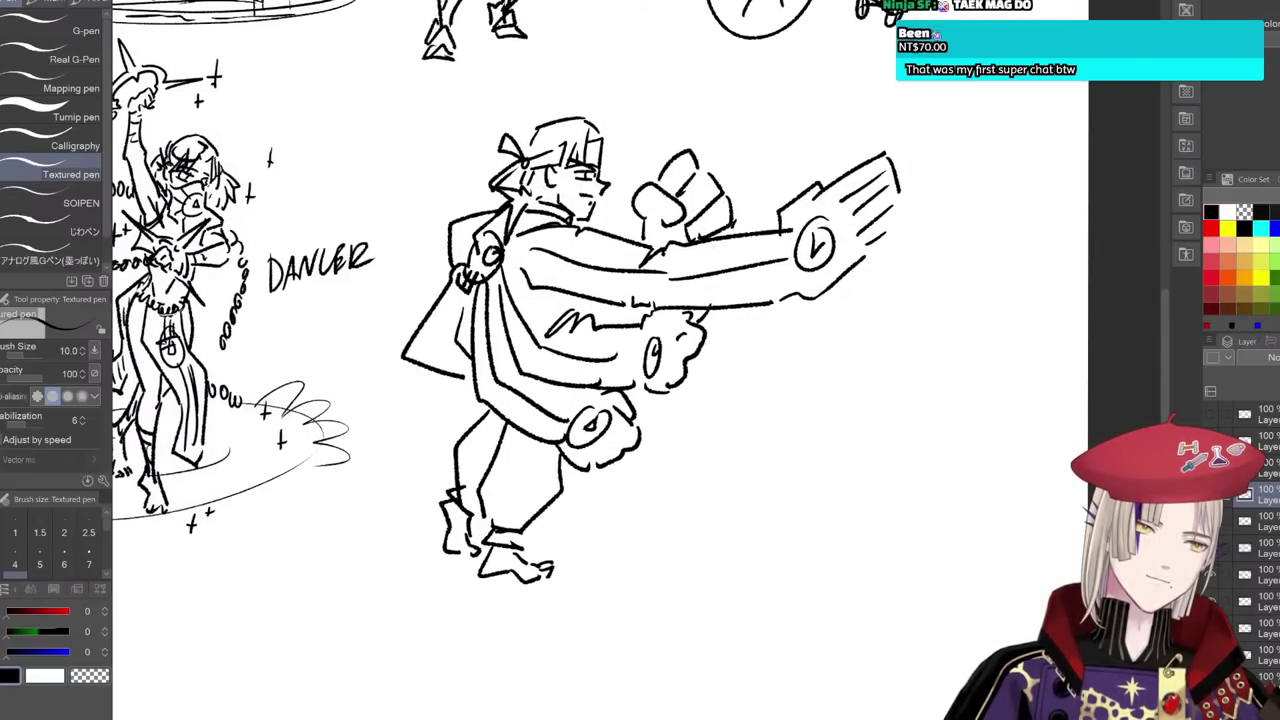
# - Letter the label "FIGHTER" beside the character's legs
pyautogui.moveTo(632, 477)
pyautogui.mouseDown()
pyautogui.moveTo(634, 510)
pyautogui.moveTo(647, 476)
pyautogui.mouseUp()
pyautogui.moveTo(633, 494); pyautogui.dragTo(643, 494)
pyautogui.moveTo(651, 479)
pyautogui.mouseDown()
pyautogui.moveTo(651, 507)
pyautogui.moveTo(666, 496)
pyautogui.moveTo(676, 508)
pyautogui.mouseUp()
pyautogui.moveTo(676, 494); pyautogui.dragTo(686, 494)
pyautogui.moveTo(685, 480)
pyautogui.mouseDown()
pyautogui.moveTo(684, 507)
pyautogui.moveTo(708, 492)
pyautogui.moveTo(720, 505)
pyautogui.mouseUp()
pyautogui.moveTo(709, 489); pyautogui.dragTo(718, 489)
pyautogui.moveTo(726, 474)
pyautogui.mouseDown()
pyautogui.moveTo(726, 505)
pyautogui.moveTo(754, 504)
pyautogui.mouseUp()
pyautogui.scroll(-2, 760, 476)
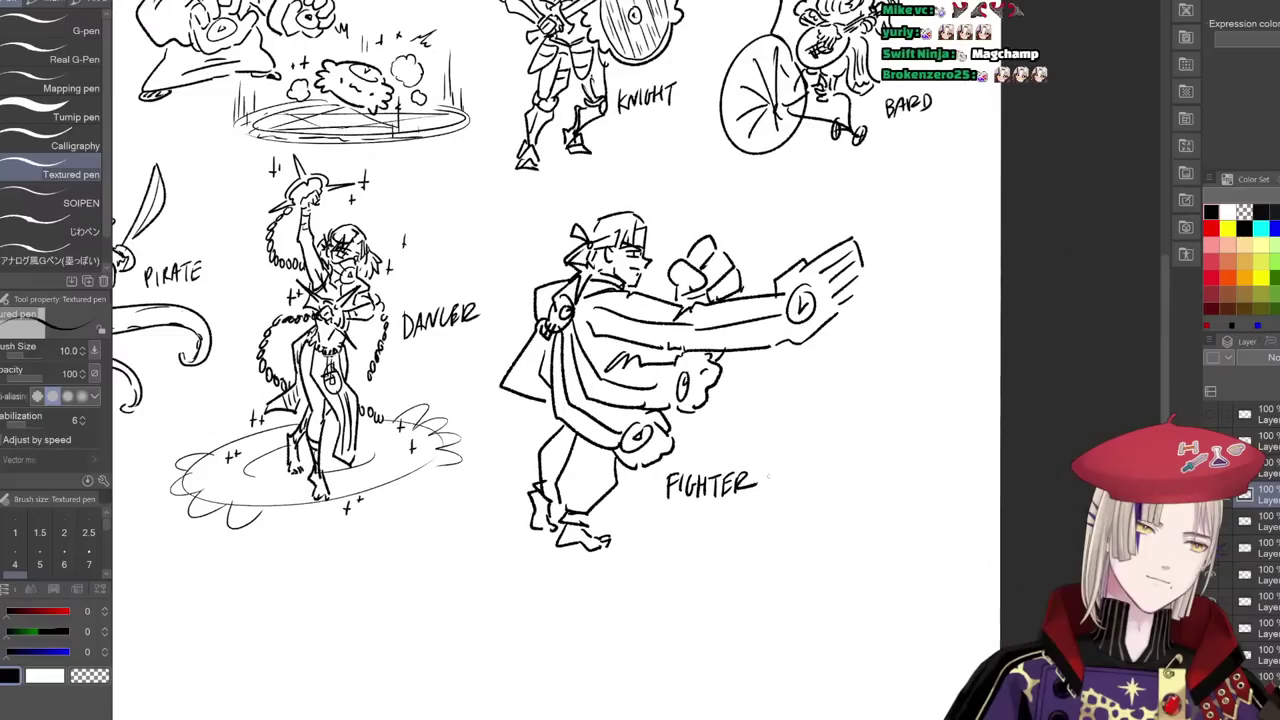
pyautogui.scroll(-1, 762, 500)
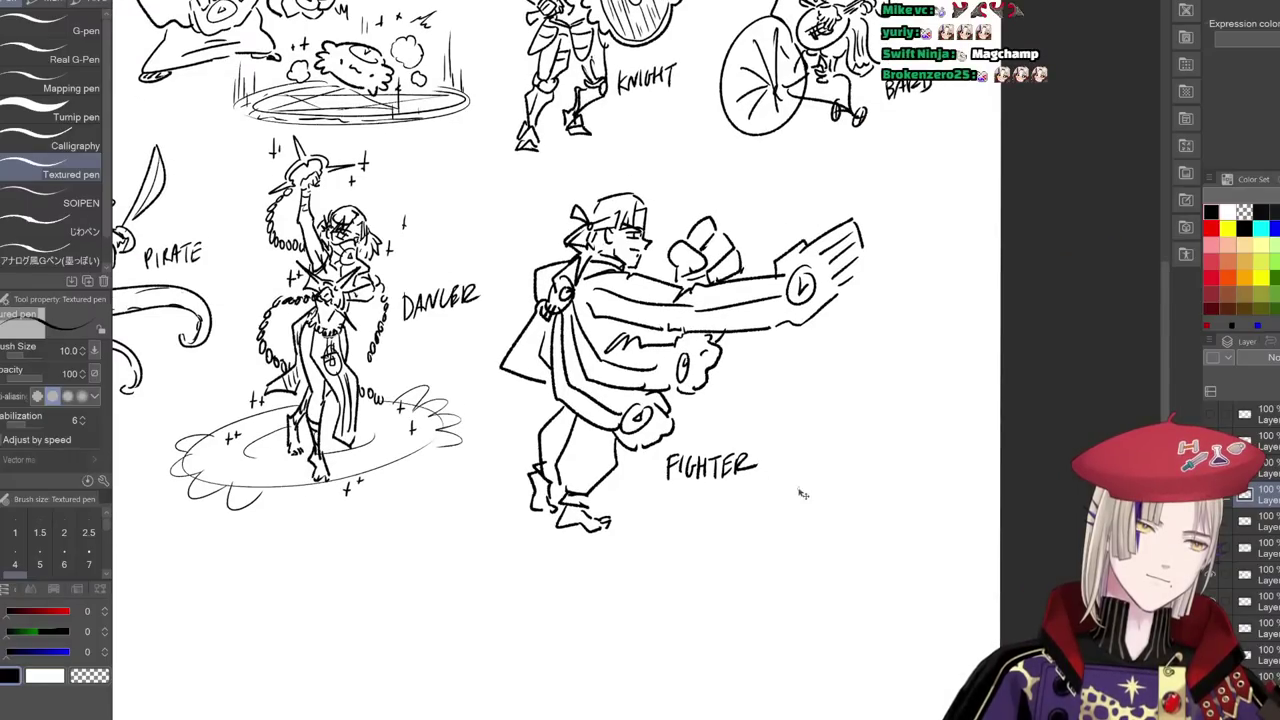
pyautogui.hotkey('ctrl', 't')
pyautogui.moveTo(864, 532); pyautogui.dragTo(861, 530)
pyautogui.press('Return')
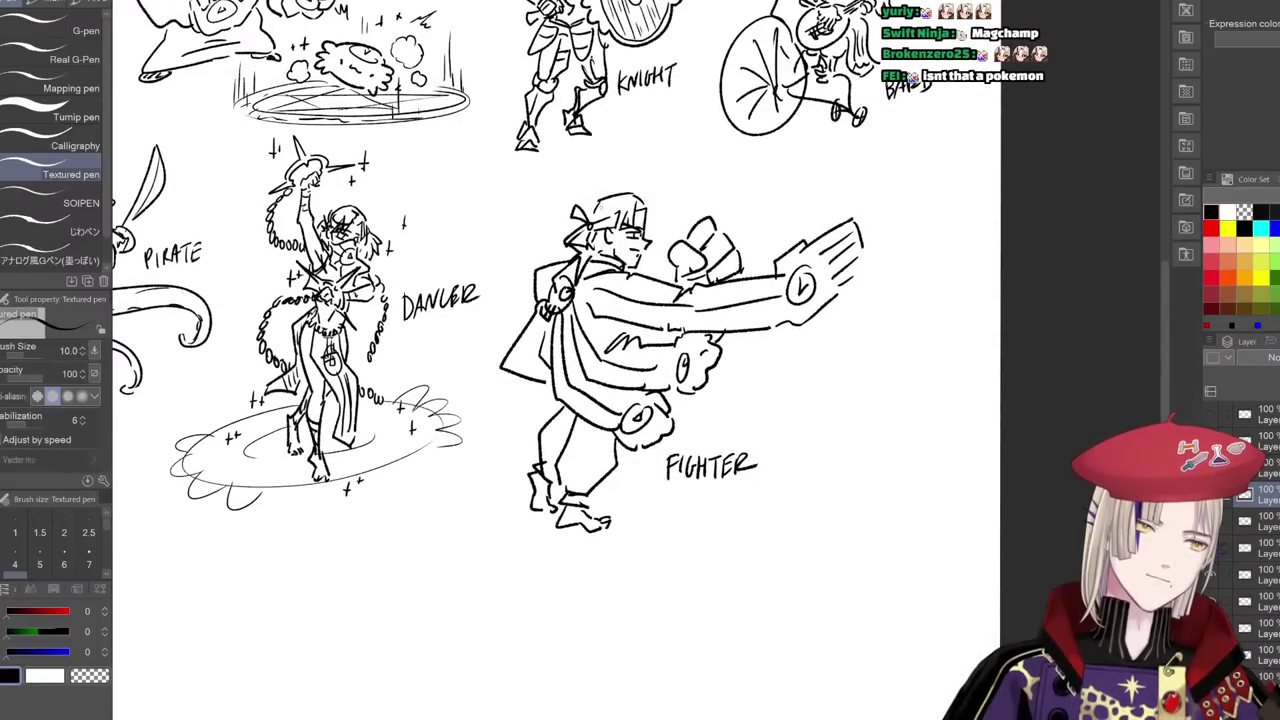
# - Add hair strokes to the top of the fighter's head and scale the whole labelled drawing to 80%
pyautogui.moveTo(597, 211); pyautogui.dragTo(637, 202)
pyautogui.moveTo(634, 201); pyautogui.dragTo(627, 226)
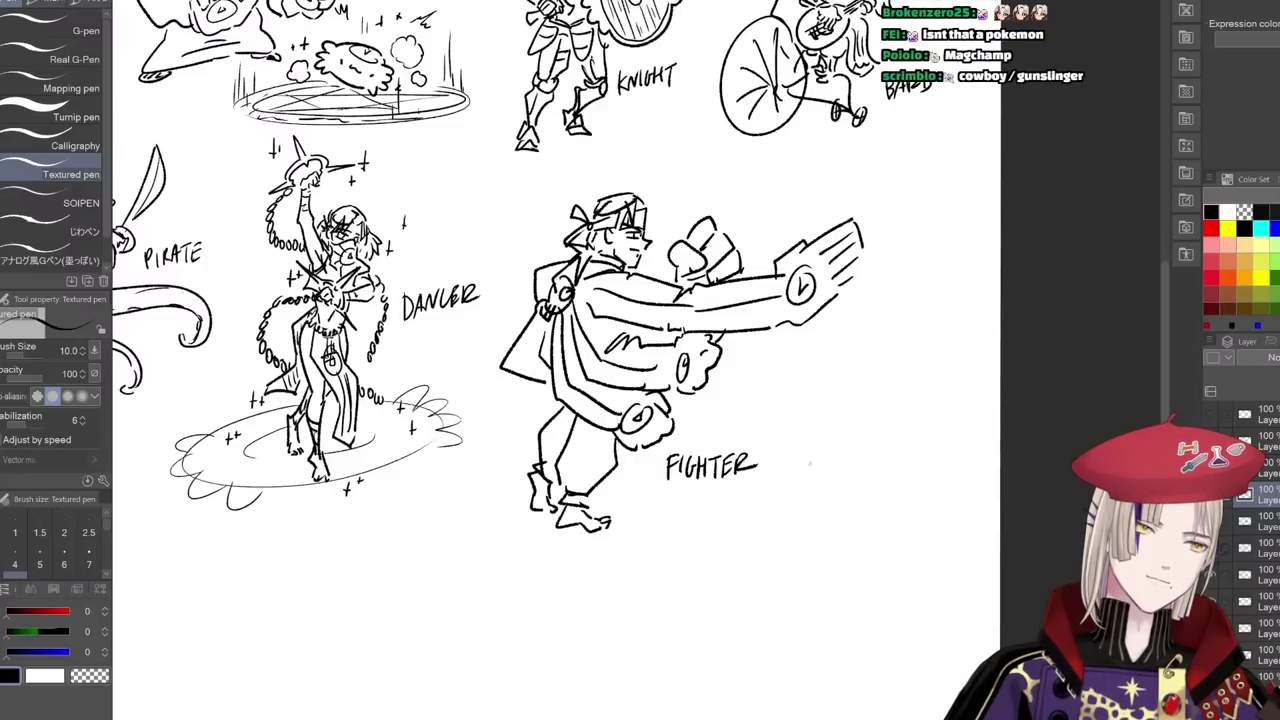
pyautogui.hotkey('ctrl', 't')
pyautogui.moveTo(868, 531); pyautogui.dragTo(793, 464)
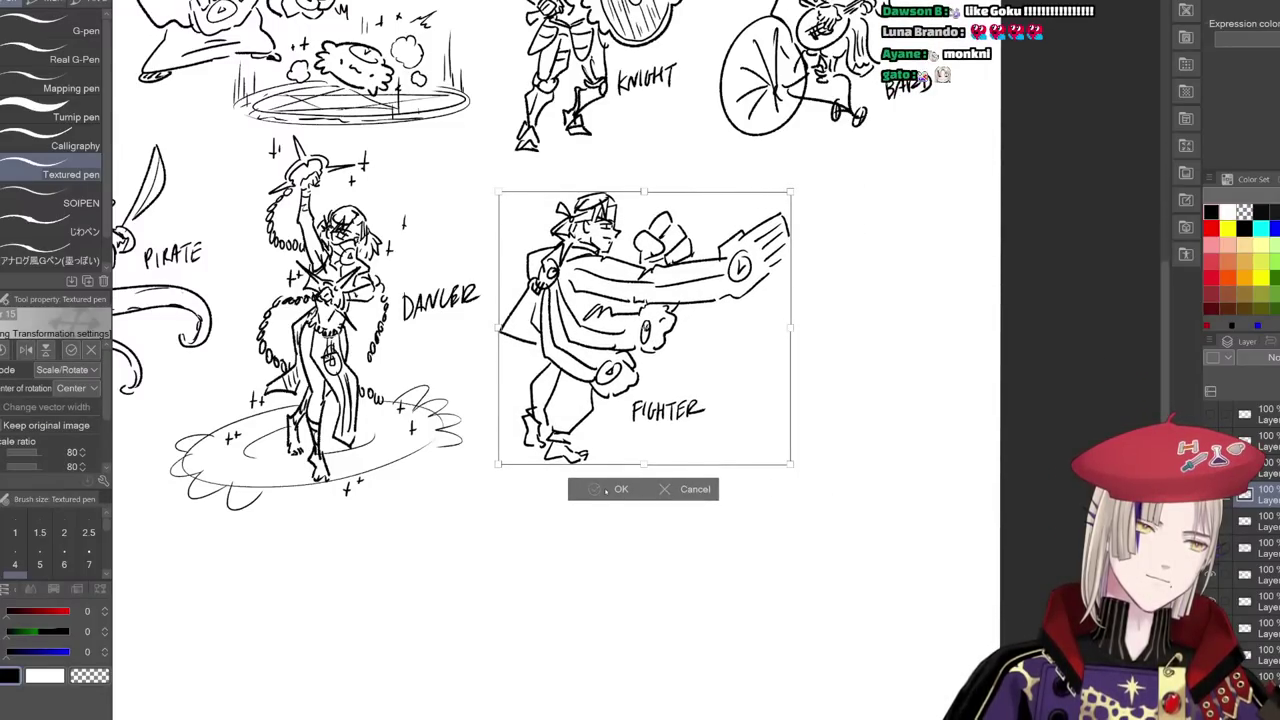
pyautogui.press('Return')
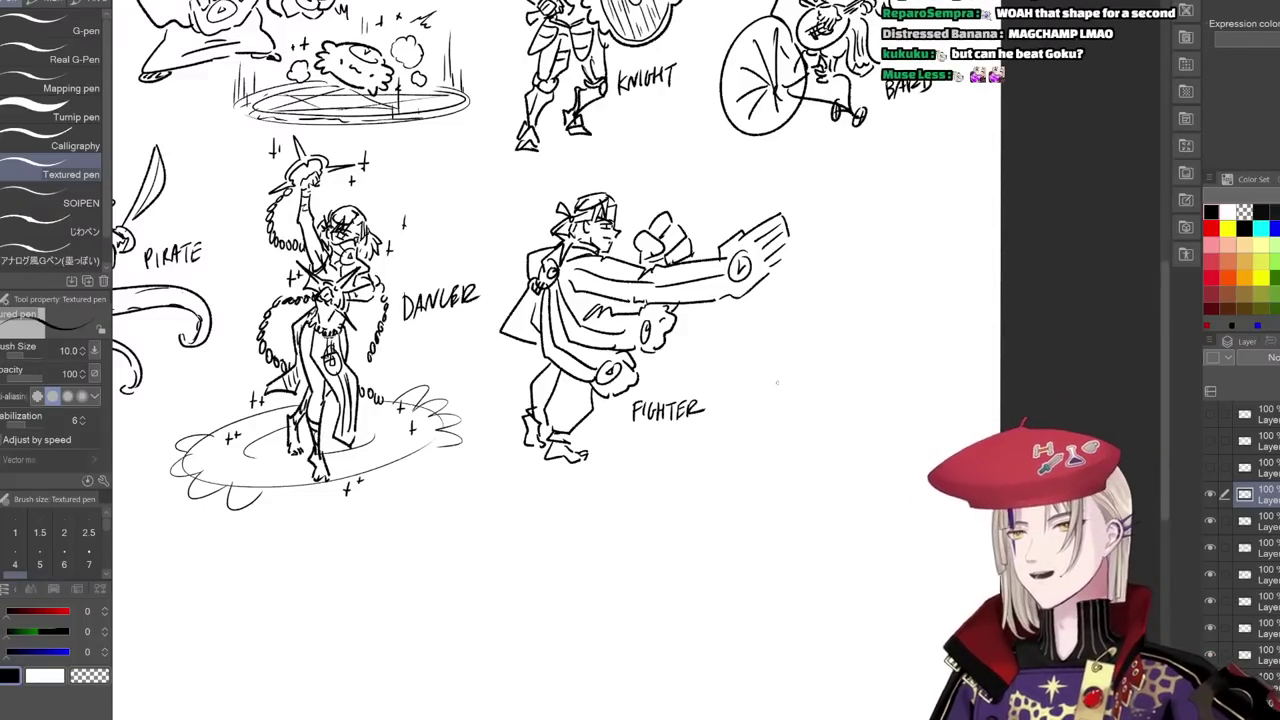
# - Examine the full character lineup and the empty canvas area beneath the barbarian and archer
pyautogui.moveTo(754, 381); pyautogui.dragTo(841, 358)
pyautogui.scroll(-3, 872, 491)
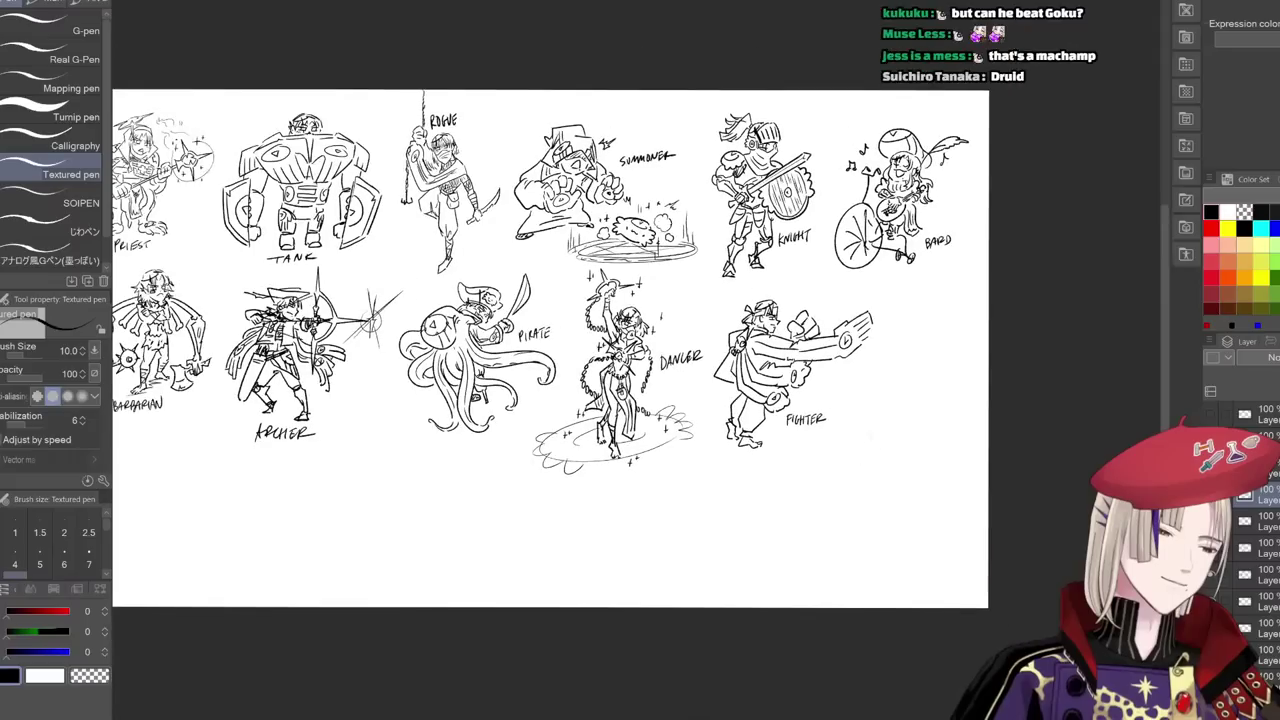
pyautogui.moveTo(849, 492); pyautogui.dragTo(880, 487)
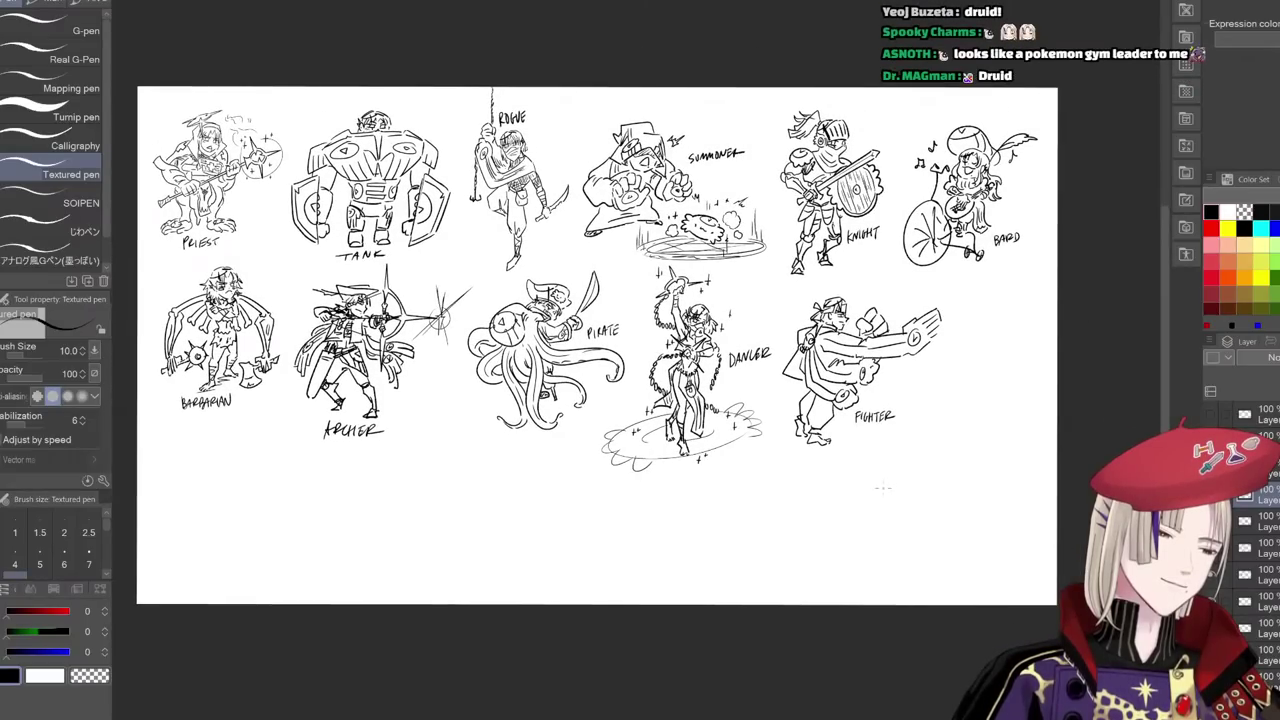
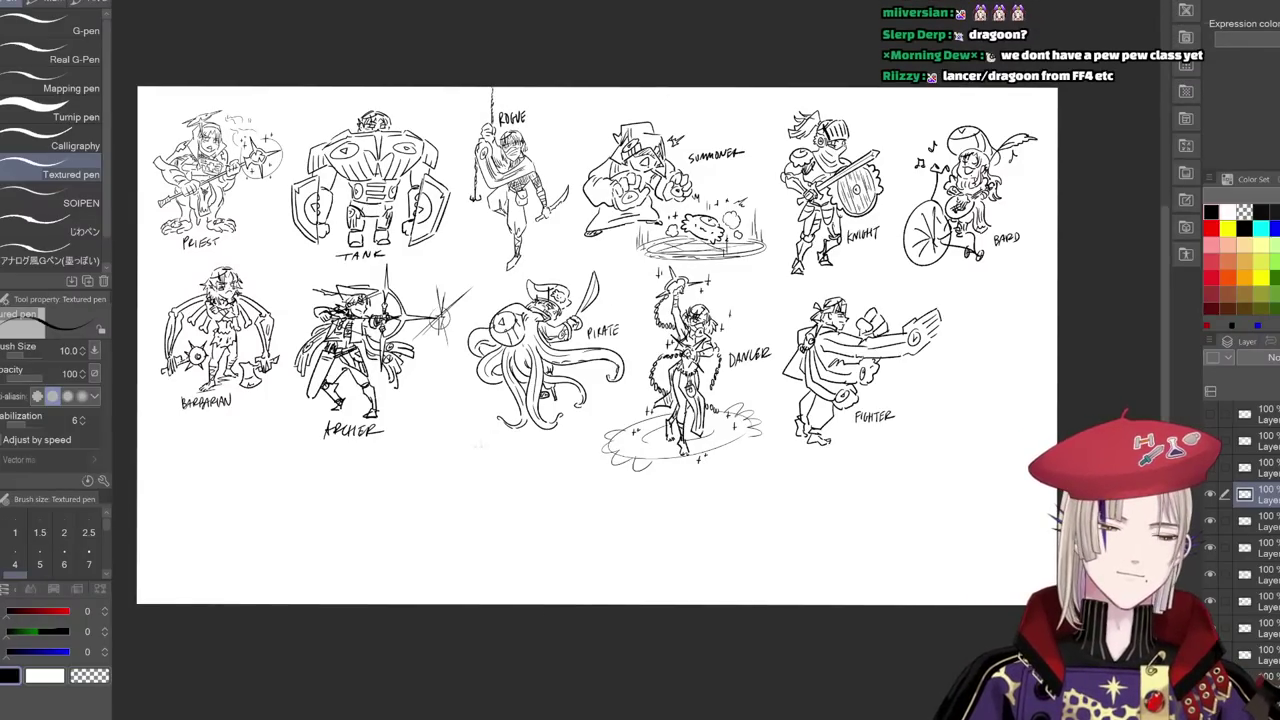
pyautogui.moveTo(442, 533); pyautogui.dragTo(591, 403)
pyautogui.scroll(1, 594, 410)
pyautogui.moveTo(677, 463); pyautogui.dragTo(646, 524)
pyautogui.scroll(-4, 455, 540)
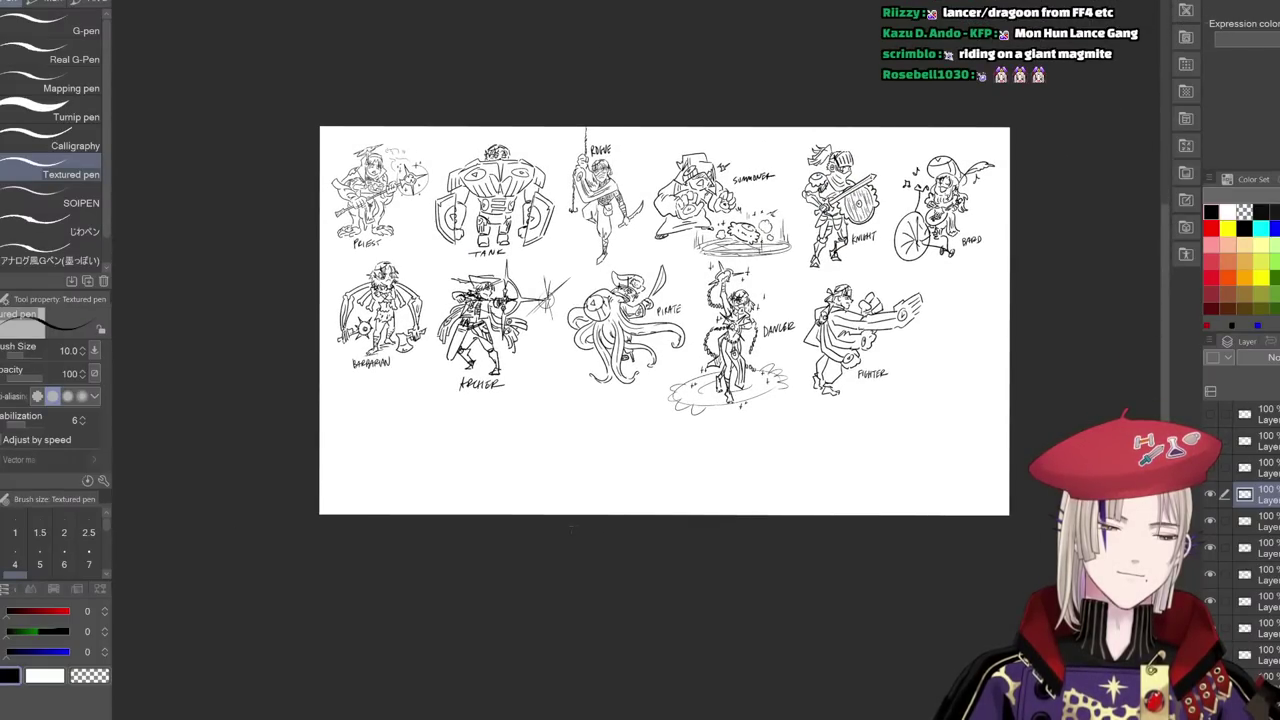
pyautogui.scroll(7, 556, 533)
pyautogui.moveTo(543, 534); pyautogui.dragTo(750, 506)
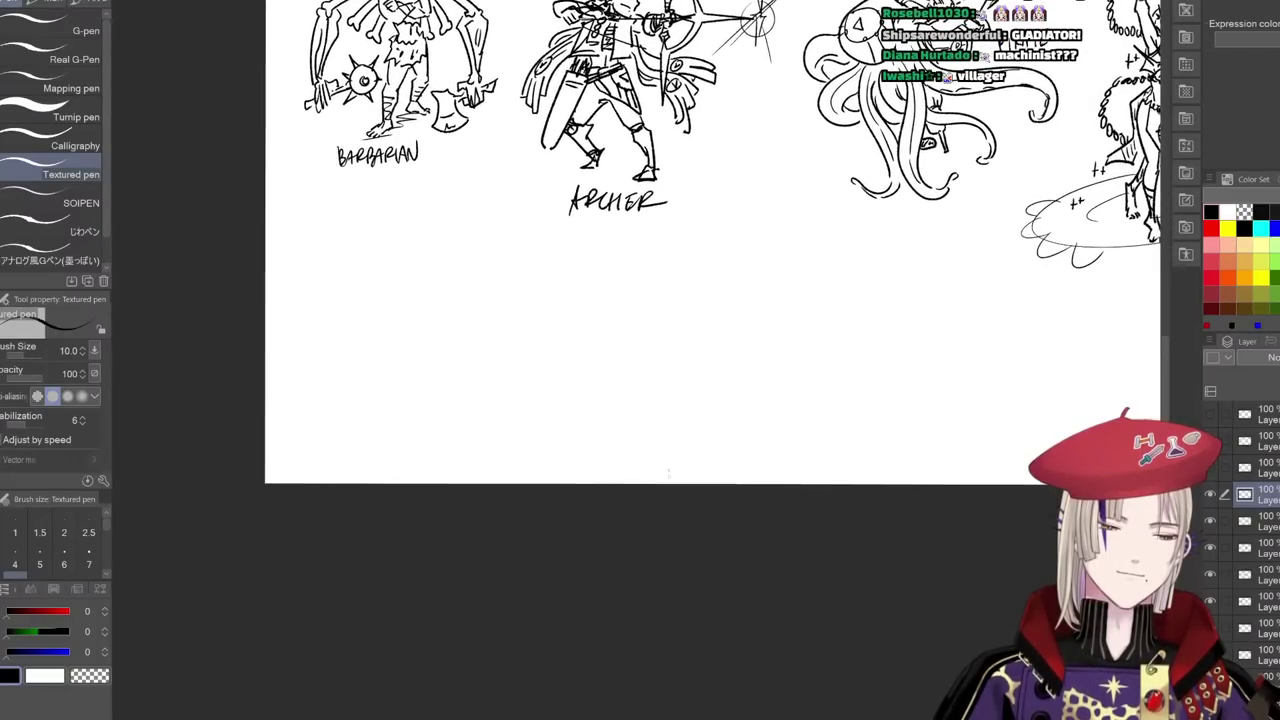
pyautogui.scroll(3, 520, 440)
pyautogui.moveTo(421, 383); pyautogui.dragTo(466, 448)
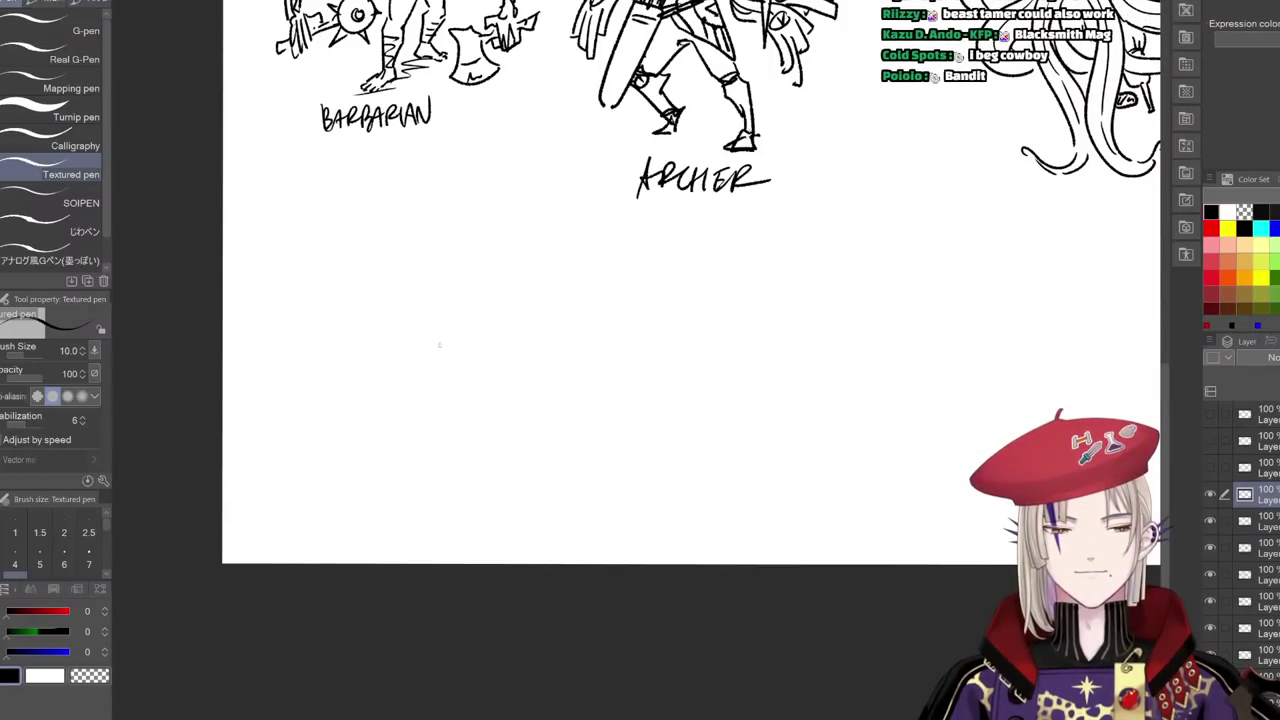
pyautogui.moveTo(333, 291)
pyautogui.mouseDown()
pyautogui.moveTo(358, 352)
pyautogui.moveTo(446, 358)
pyautogui.mouseUp()
pyautogui.hotkey('ctrl', 'z')
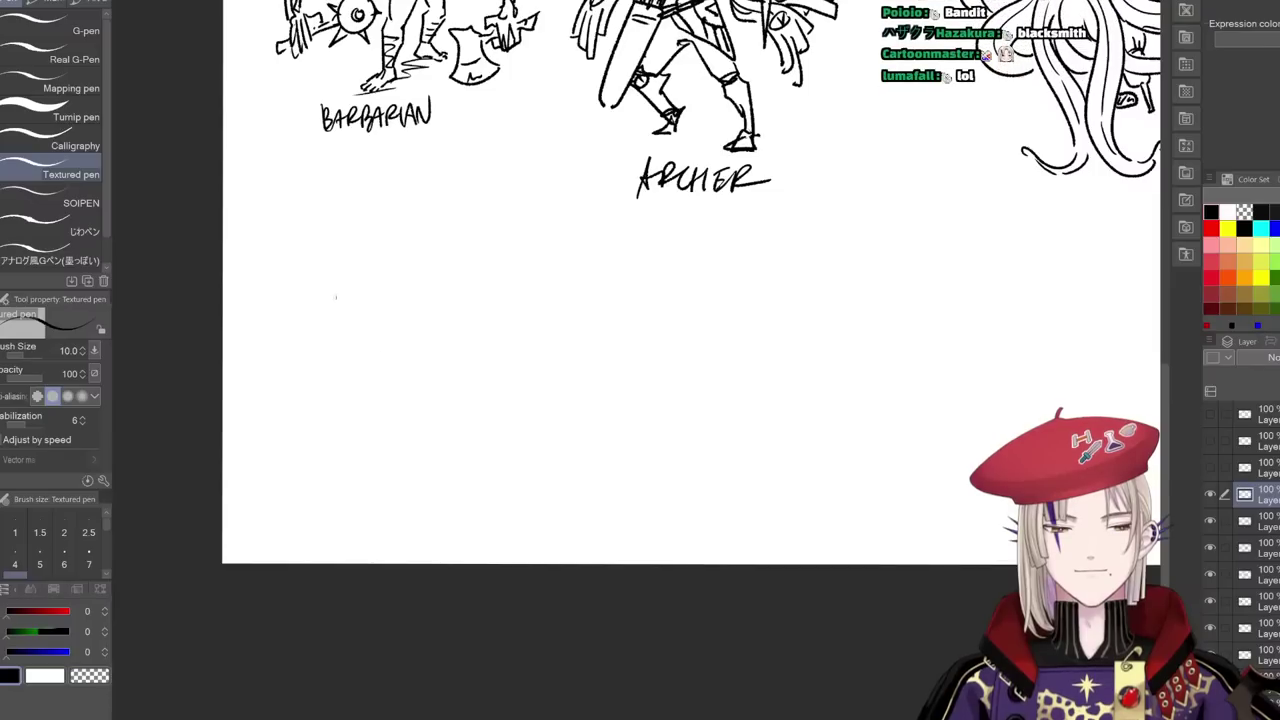
pyautogui.moveTo(330, 297)
pyautogui.mouseDown()
pyautogui.moveTo(412, 348)
pyautogui.moveTo(484, 293)
pyautogui.mouseUp()
pyautogui.hotkey('ctrl', 'z')
pyautogui.hotkey('ctrl', 'z')
# - Sketch a new character's head below the barbarian, with tall side spikes, a pointed striped hairline and narrow eyes
pyautogui.moveTo(429, 392); pyautogui.dragTo(436, 417)
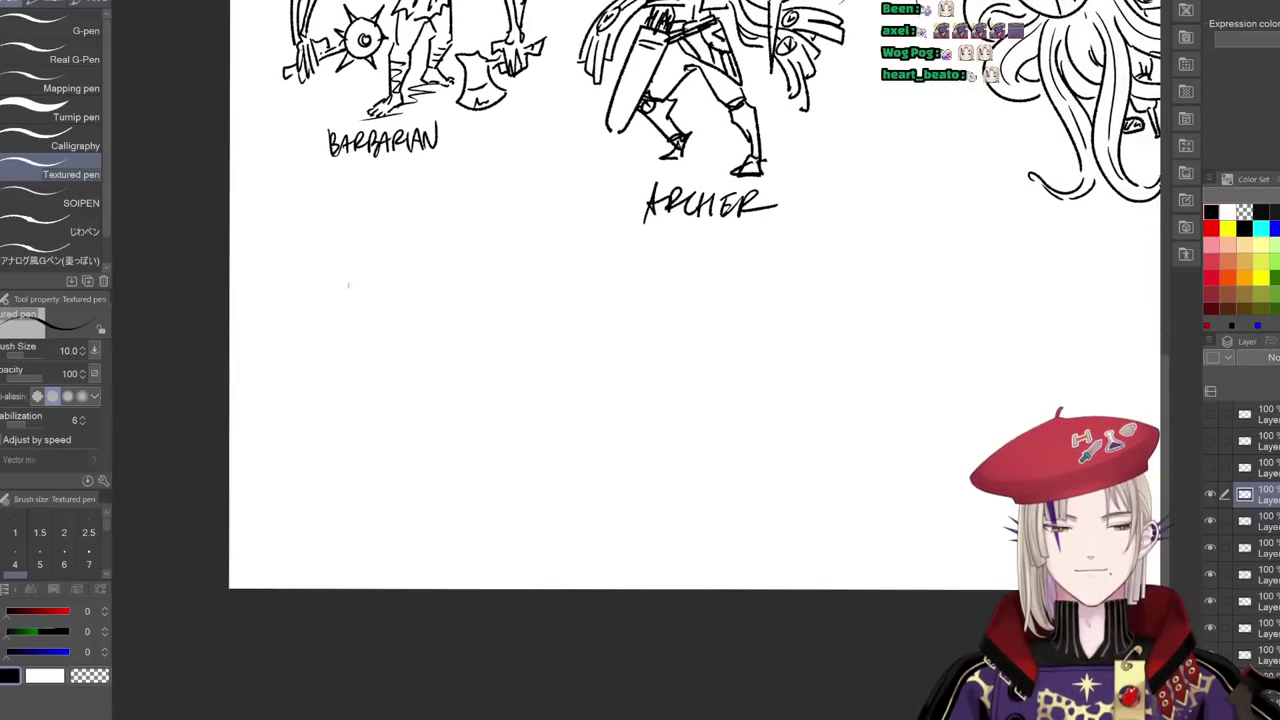
pyautogui.moveTo(346, 256); pyautogui.dragTo(352, 288)
pyautogui.moveTo(330, 206); pyautogui.dragTo(334, 256)
pyautogui.moveTo(310, 218)
pyautogui.mouseDown()
pyautogui.moveTo(328, 262)
pyautogui.moveTo(382, 256)
pyautogui.moveTo(376, 222)
pyautogui.moveTo(402, 257)
pyautogui.moveTo(370, 256)
pyautogui.mouseUp()
pyautogui.moveTo(375, 235); pyautogui.dragTo(390, 250)
pyautogui.scroll(5, 387, 262)
pyautogui.moveTo(396, 239)
pyautogui.mouseDown()
pyautogui.moveTo(399, 249)
pyautogui.moveTo(347, 262)
pyautogui.moveTo(381, 281)
pyautogui.moveTo(379, 294)
pyautogui.mouseUp()
pyautogui.moveTo(365, 281)
pyautogui.mouseDown()
pyautogui.moveTo(365, 293)
pyautogui.moveTo(387, 261)
pyautogui.moveTo(374, 284)
pyautogui.mouseUp()
pyautogui.hotkey('ctrl', 'z')
pyautogui.hotkey('ctrl', 'z')
pyautogui.hotkey('ctrl', 'z')
pyautogui.hotkey('ctrl', 'z')
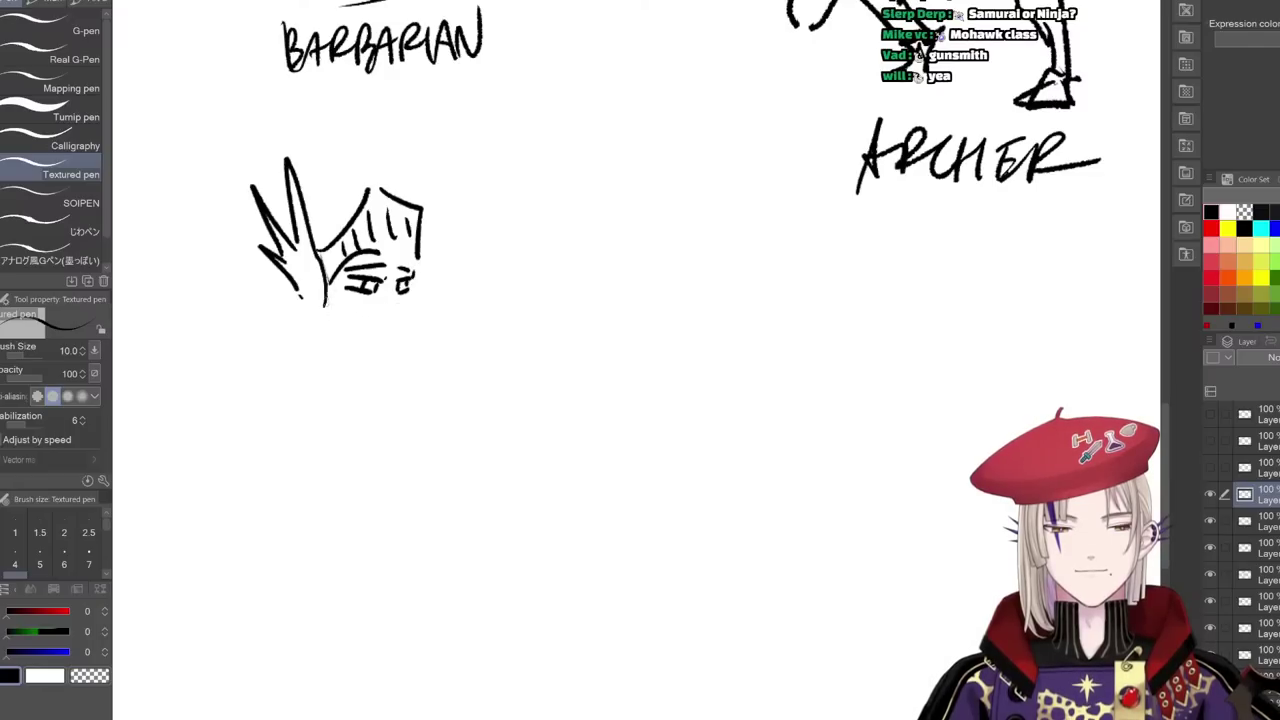
# - Draw the new character's jaw, nose and mouth, and complete the spiky shapes on both sides of the head
pyautogui.moveTo(336, 301)
pyautogui.mouseDown()
pyautogui.moveTo(317, 305)
pyautogui.moveTo(374, 357)
pyautogui.mouseUp()
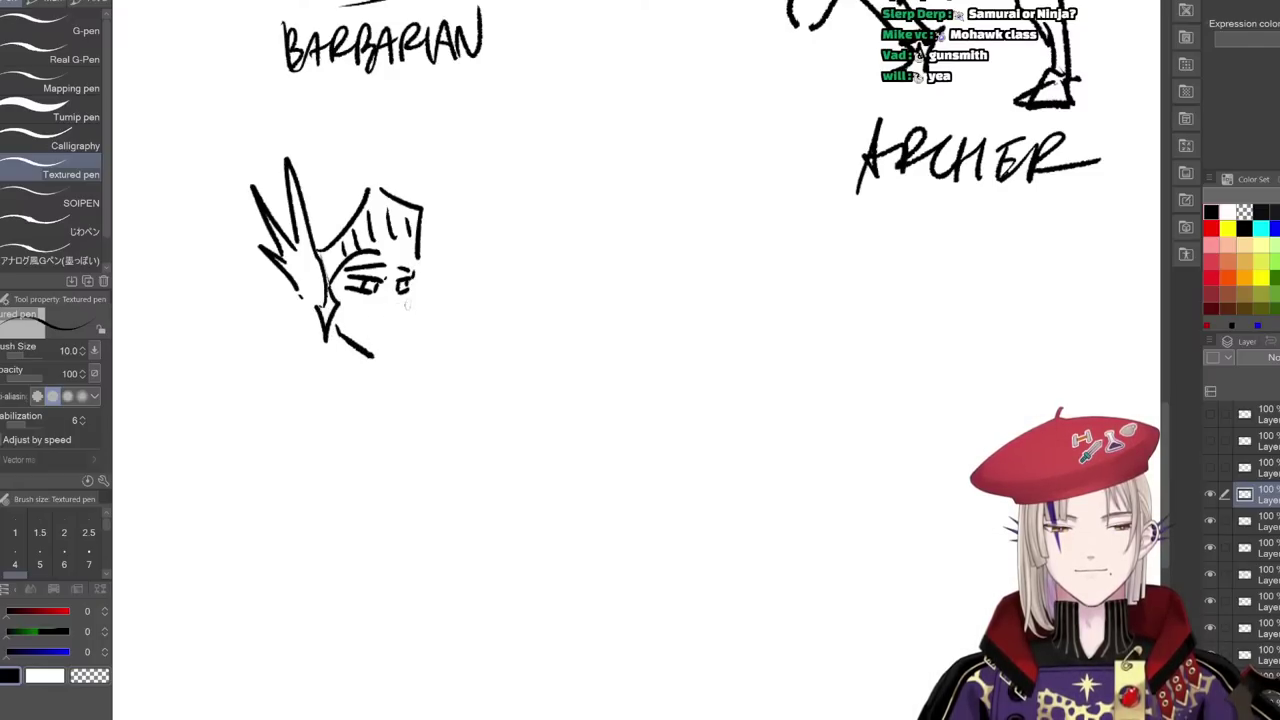
pyautogui.moveTo(414, 314)
pyautogui.mouseDown()
pyautogui.moveTo(389, 352)
pyautogui.moveTo(390, 328)
pyautogui.mouseUp()
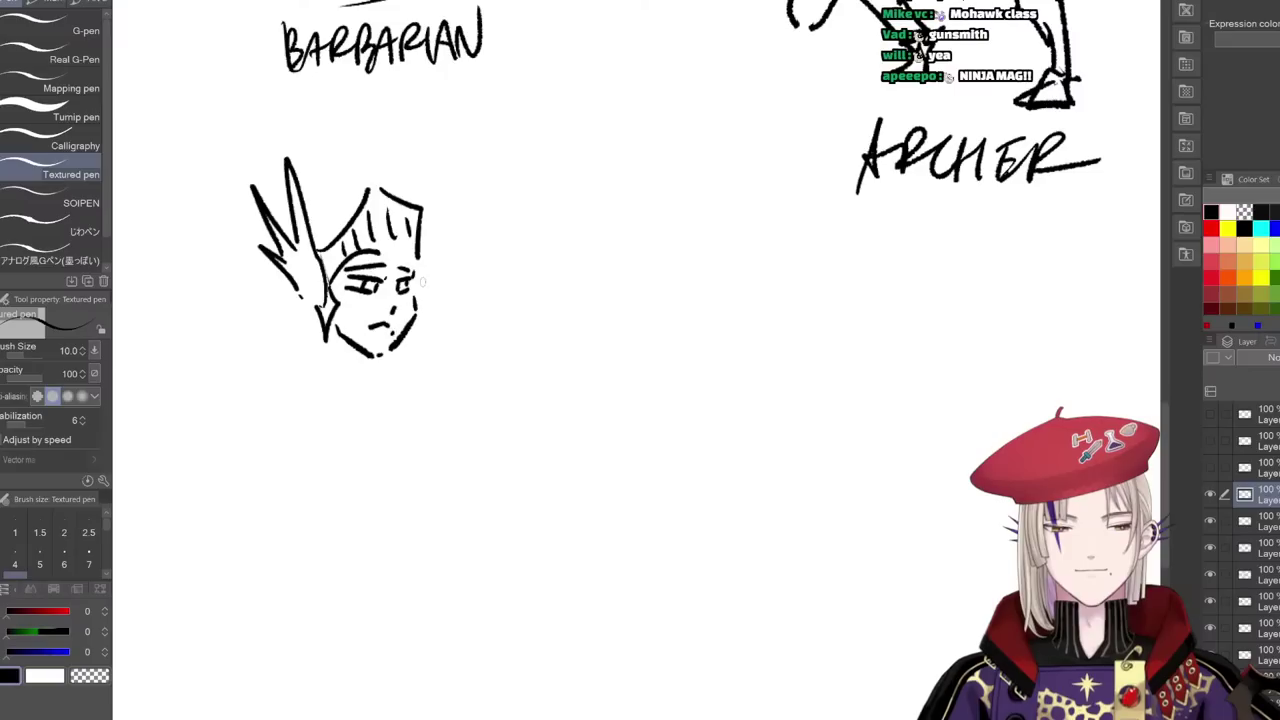
pyautogui.moveTo(420, 259); pyautogui.dragTo(428, 312)
pyautogui.moveTo(429, 262); pyautogui.dragTo(458, 190)
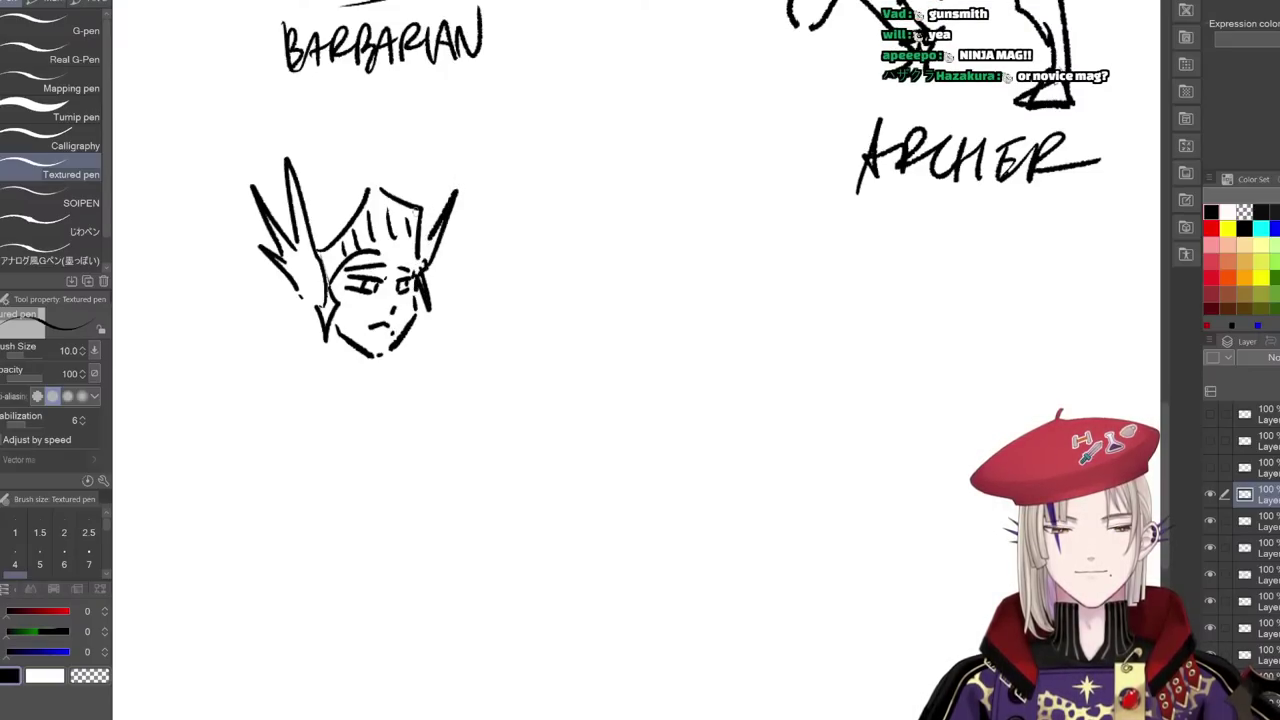
pyautogui.moveTo(358, 201)
pyautogui.mouseDown()
pyautogui.moveTo(322, 206)
pyautogui.moveTo(317, 224)
pyautogui.moveTo(322, 197)
pyautogui.mouseUp()
pyautogui.hotkey('ctrl', 'z')
pyautogui.moveTo(297, 292)
pyautogui.mouseDown()
pyautogui.moveTo(286, 317)
pyautogui.moveTo(316, 321)
pyautogui.mouseUp()
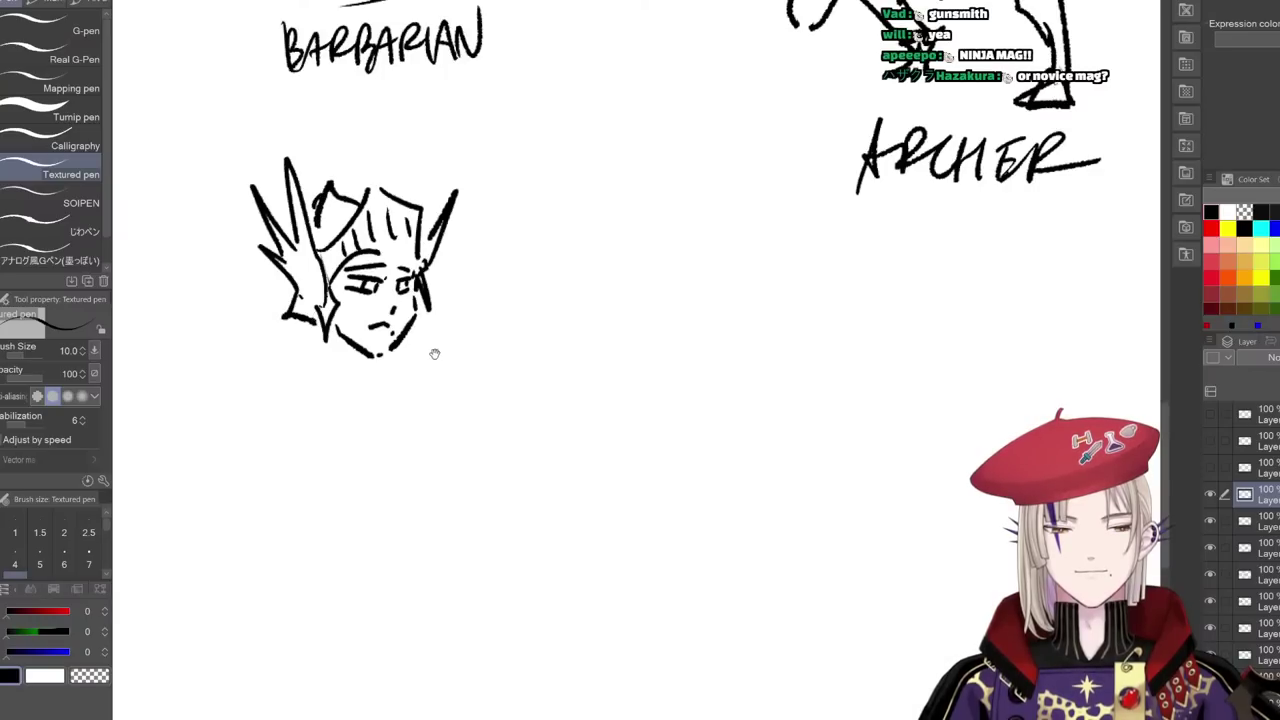
pyautogui.moveTo(434, 353); pyautogui.dragTo(454, 265)
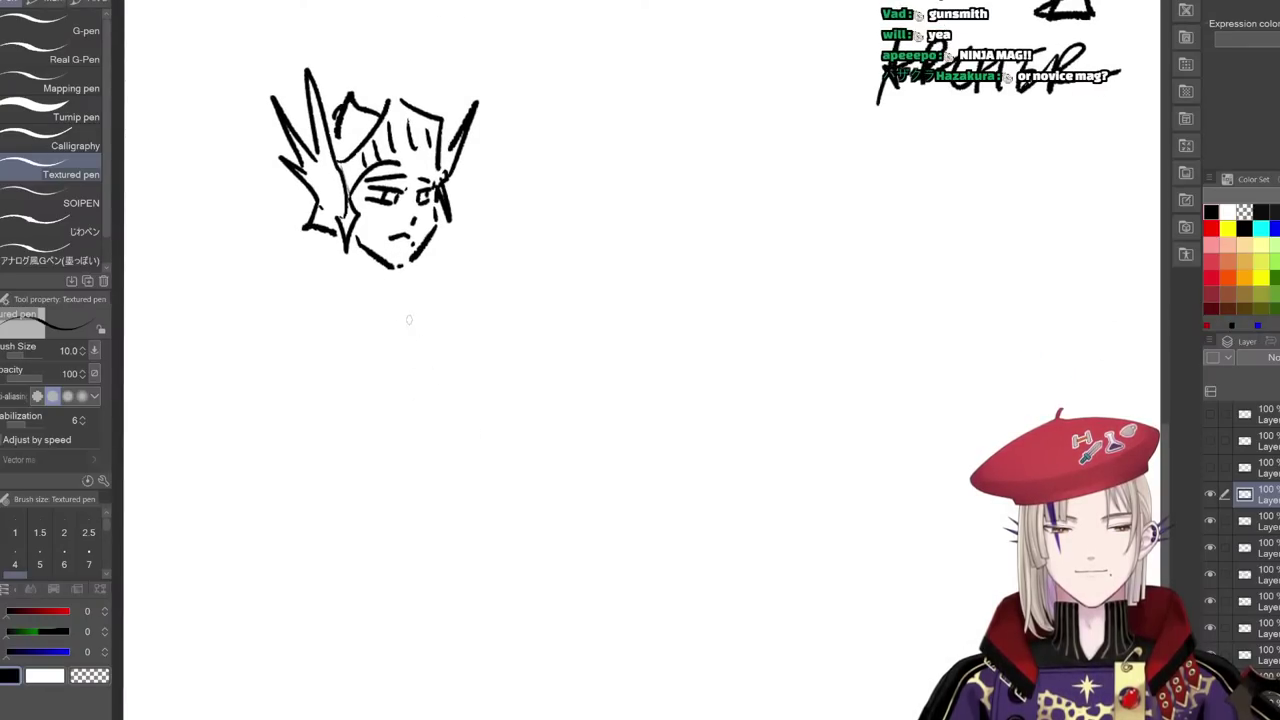
# - Move the new character's head further right beneath the barbarian to make room for the body
pyautogui.scroll(-3, 408, 319)
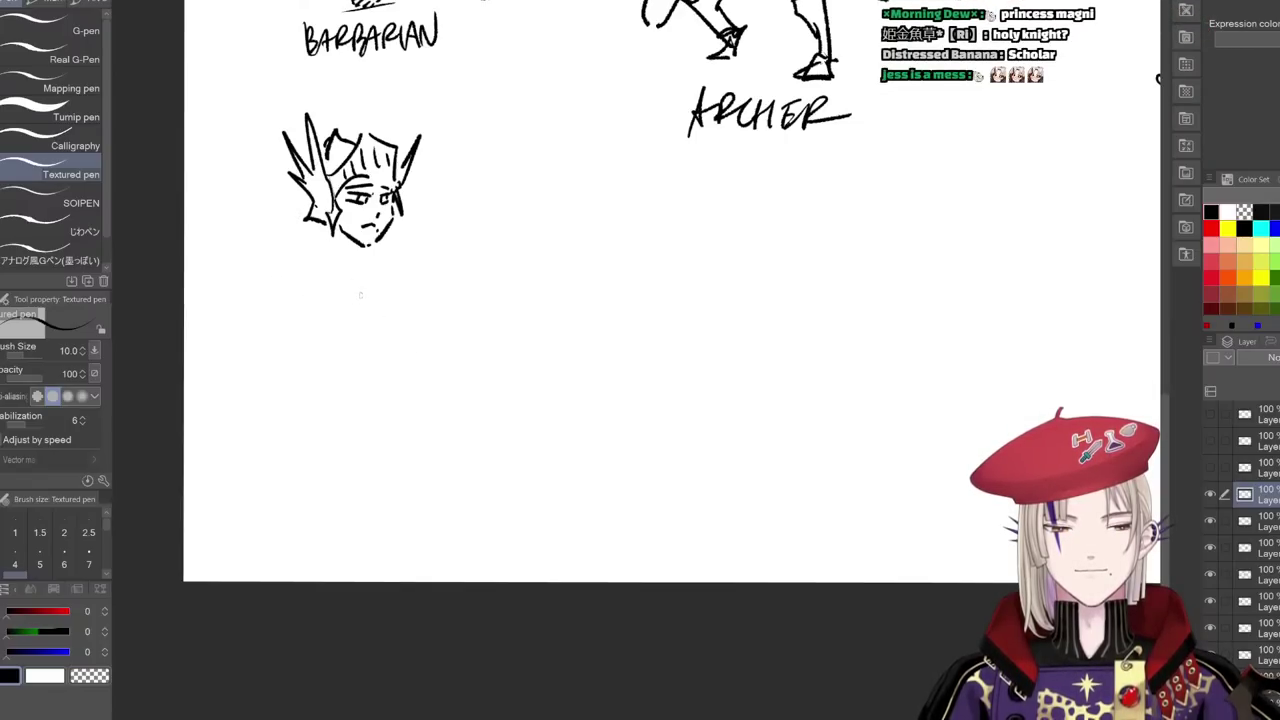
pyautogui.press('k')
pyautogui.moveTo(454, 278)
pyautogui.mouseDown()
pyautogui.moveTo(574, 306)
pyautogui.moveTo(530, 300)
pyautogui.mouseUp()
pyautogui.press('p')
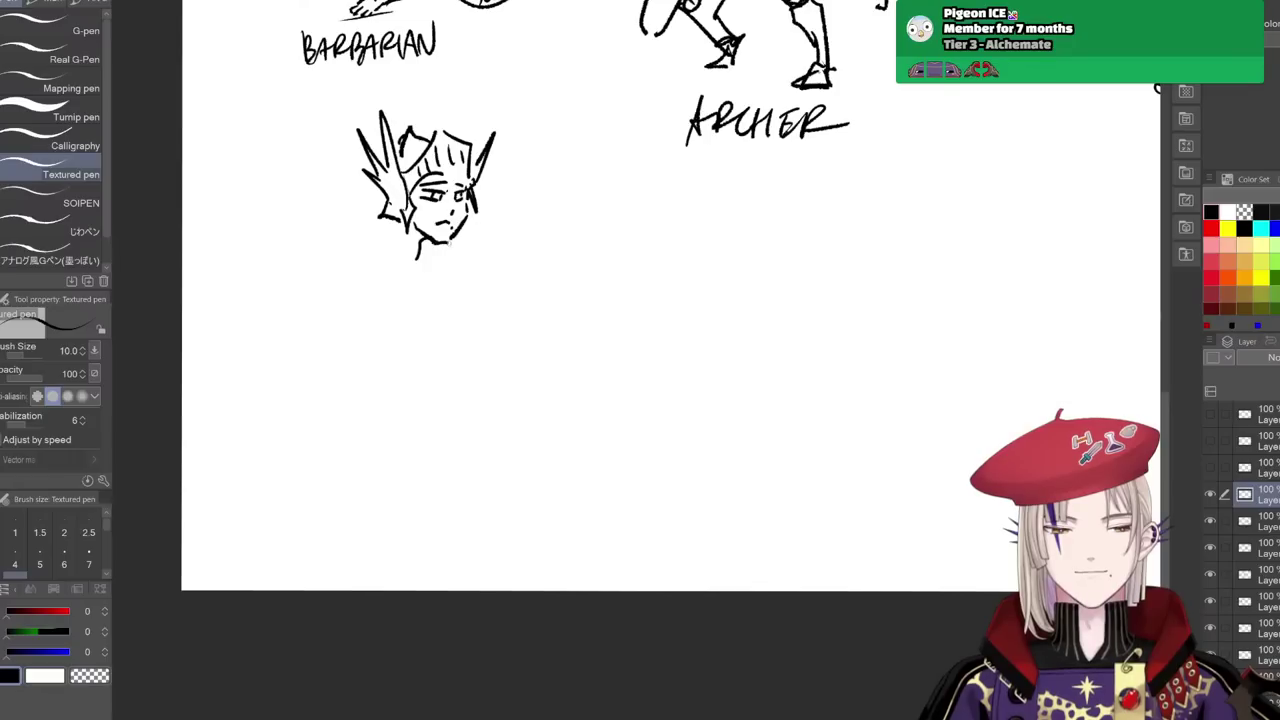
# - Draw the spiky-headed character's fist under the chin, the upright forearm and elbow, and the pointed shoulder on the same side
pyautogui.moveTo(419, 256)
pyautogui.mouseDown()
pyautogui.moveTo(458, 240)
pyautogui.moveTo(455, 258)
pyautogui.mouseUp()
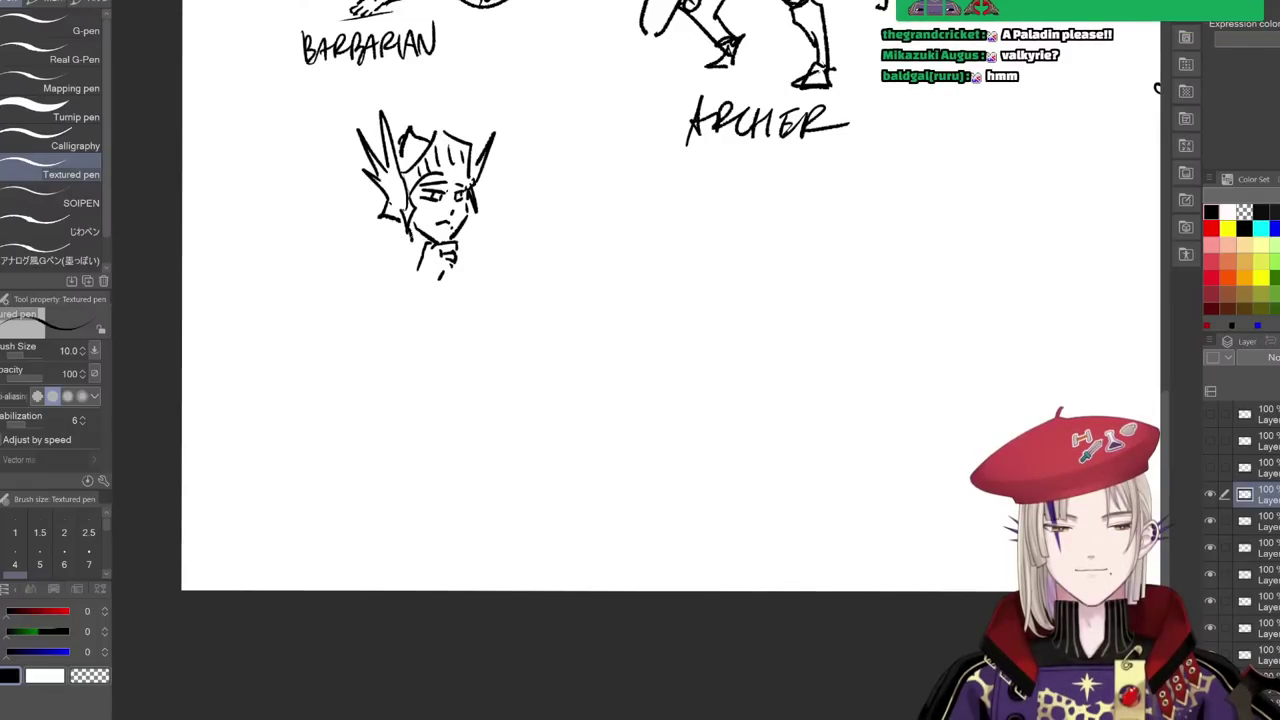
pyautogui.hotkey('ctrl', 'z')
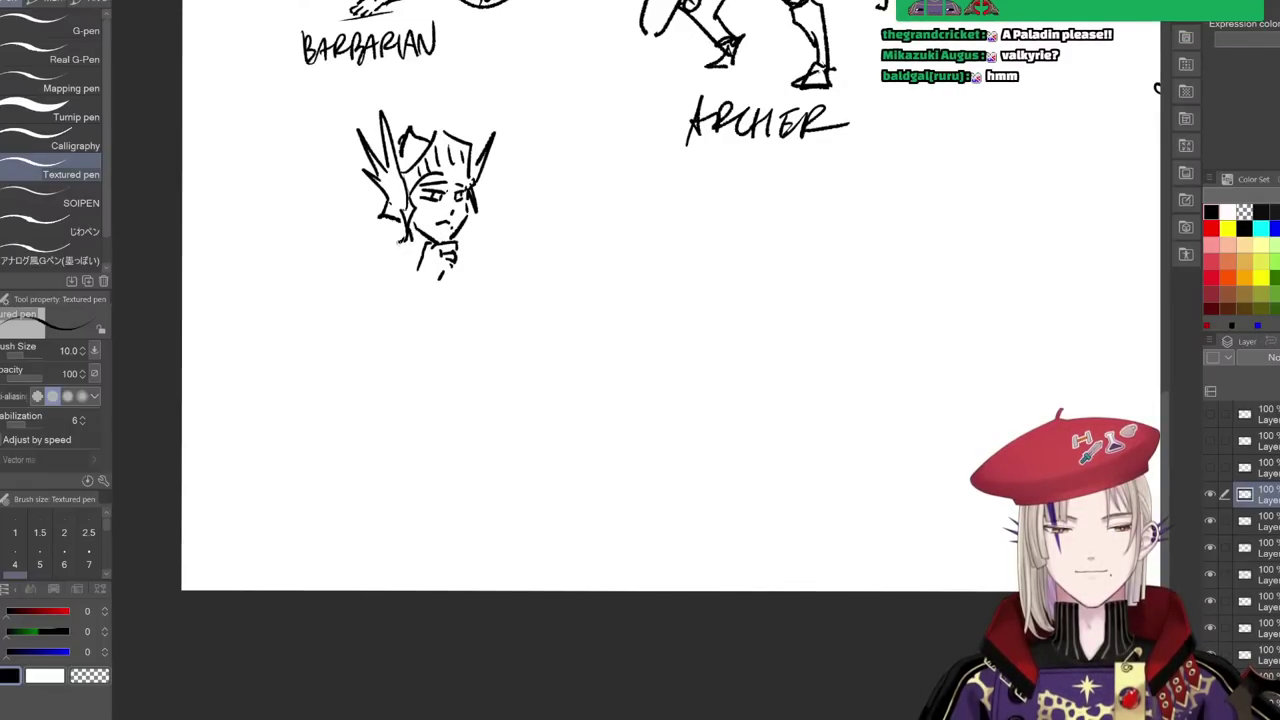
pyautogui.moveTo(400, 230)
pyautogui.mouseDown()
pyautogui.moveTo(361, 262)
pyautogui.moveTo(416, 325)
pyautogui.mouseUp()
pyautogui.moveTo(420, 274)
pyautogui.mouseDown()
pyautogui.moveTo(427, 314)
pyautogui.moveTo(404, 350)
pyautogui.mouseUp()
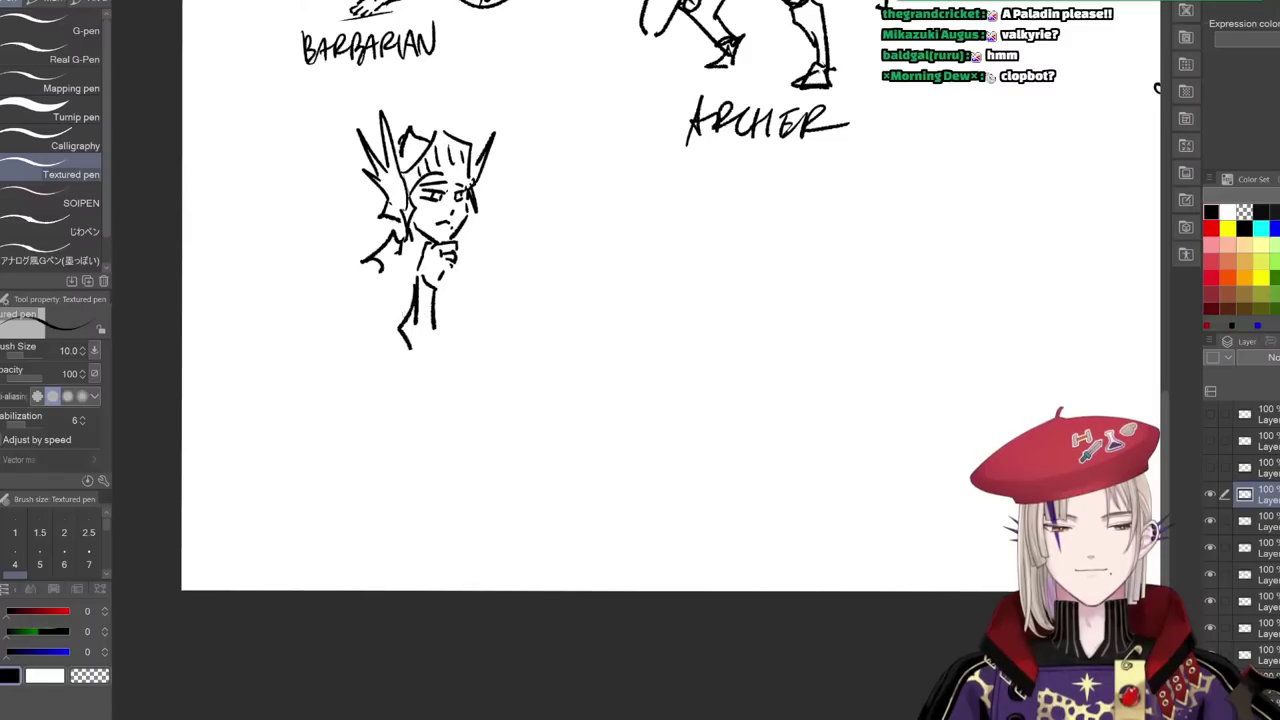
pyautogui.moveTo(380, 270)
pyautogui.mouseDown()
pyautogui.moveTo(390, 316)
pyautogui.moveTo(402, 300)
pyautogui.mouseUp()
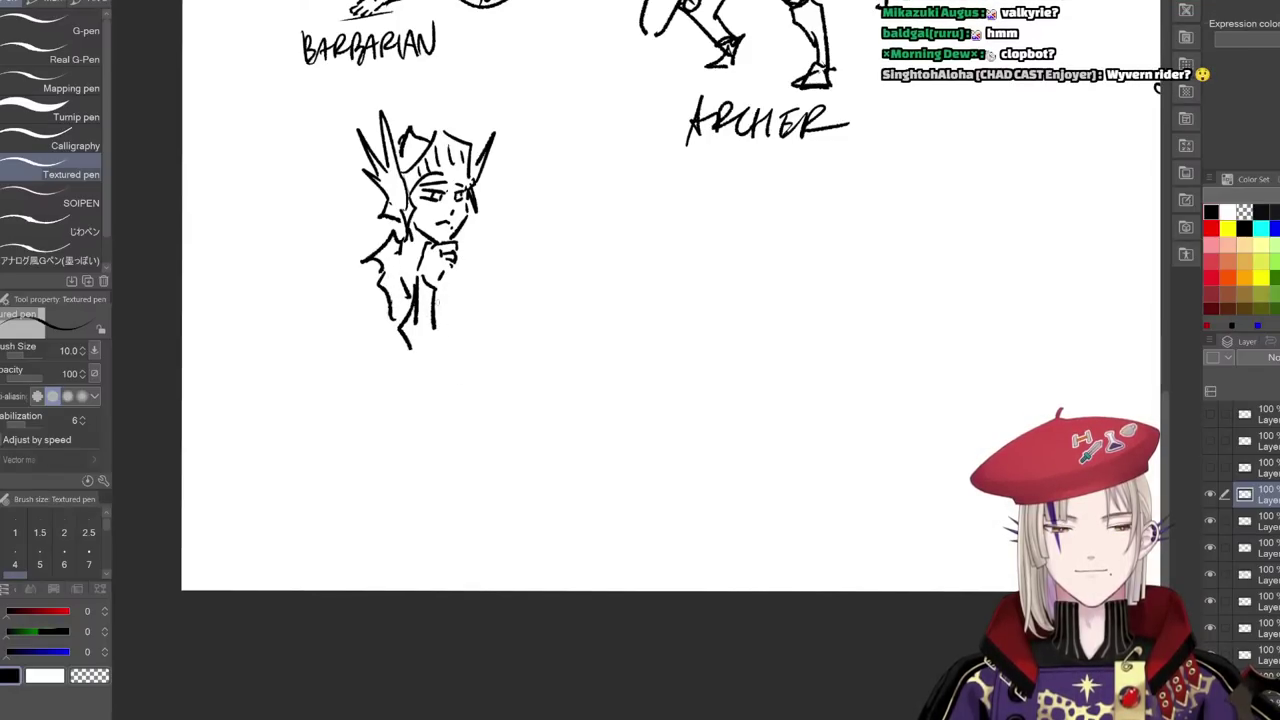
# - Sketch the character's opposite shoulder and folded arm, with its hand resting beneath the raised elbow
pyautogui.moveTo(435, 312); pyautogui.dragTo(490, 291)
pyautogui.moveTo(460, 236)
pyautogui.mouseDown()
pyautogui.moveTo(502, 233)
pyautogui.moveTo(470, 237)
pyautogui.mouseUp()
pyautogui.hotkey('ctrl', 'z')
pyautogui.hotkey('ctrl', 'z')
pyautogui.moveTo(482, 246); pyautogui.dragTo(486, 273)
pyautogui.moveTo(483, 283)
pyautogui.mouseDown()
pyautogui.moveTo(471, 287)
pyautogui.moveTo(486, 314)
pyautogui.moveTo(416, 351)
pyautogui.mouseUp()
pyautogui.moveTo(416, 351); pyautogui.dragTo(444, 354)
pyautogui.moveTo(437, 344); pyautogui.dragTo(445, 355)
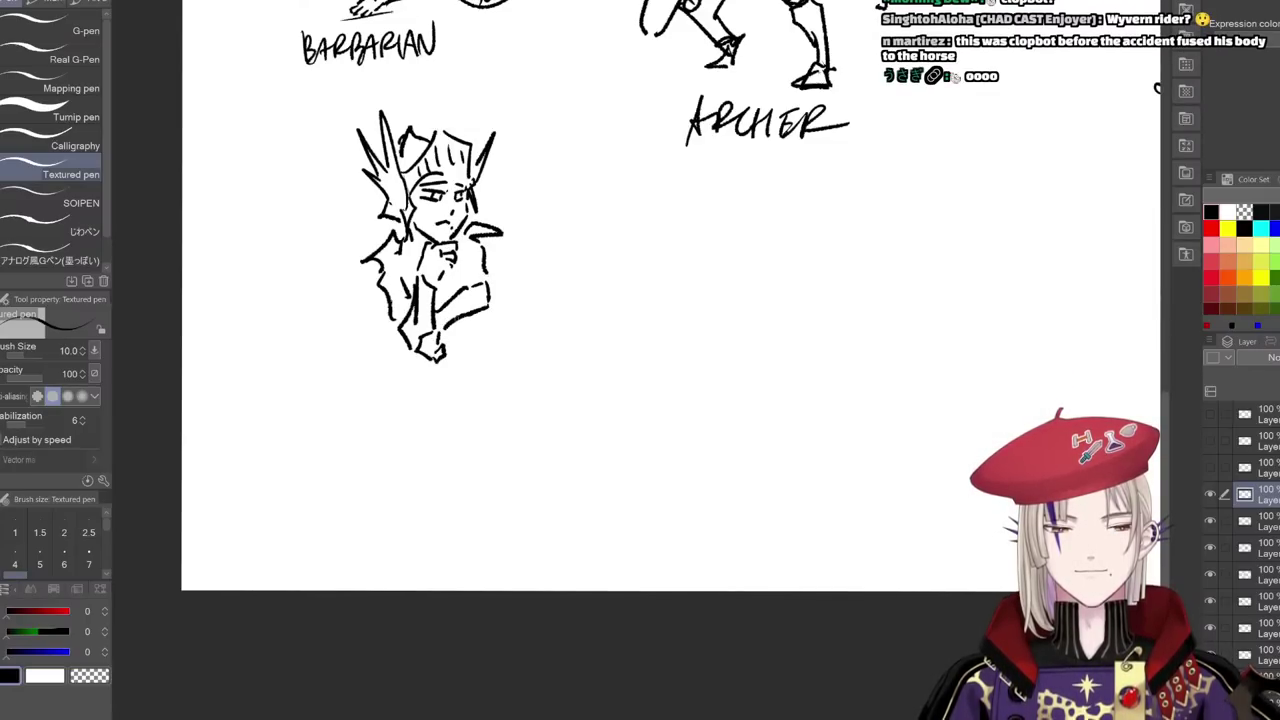
# - Add chest lines and jagged layered spikes to the armor on both of the character's shoulders
pyautogui.moveTo(469, 258); pyautogui.dragTo(493, 290)
pyautogui.moveTo(403, 272); pyautogui.dragTo(406, 288)
pyautogui.moveTo(382, 274)
pyautogui.mouseDown()
pyautogui.moveTo(400, 277)
pyautogui.moveTo(420, 249)
pyautogui.moveTo(363, 290)
pyautogui.mouseUp()
pyautogui.moveTo(363, 290); pyautogui.dragTo(384, 274)
pyautogui.moveTo(492, 237); pyautogui.dragTo(507, 267)
pyautogui.moveTo(507, 267); pyautogui.dragTo(487, 256)
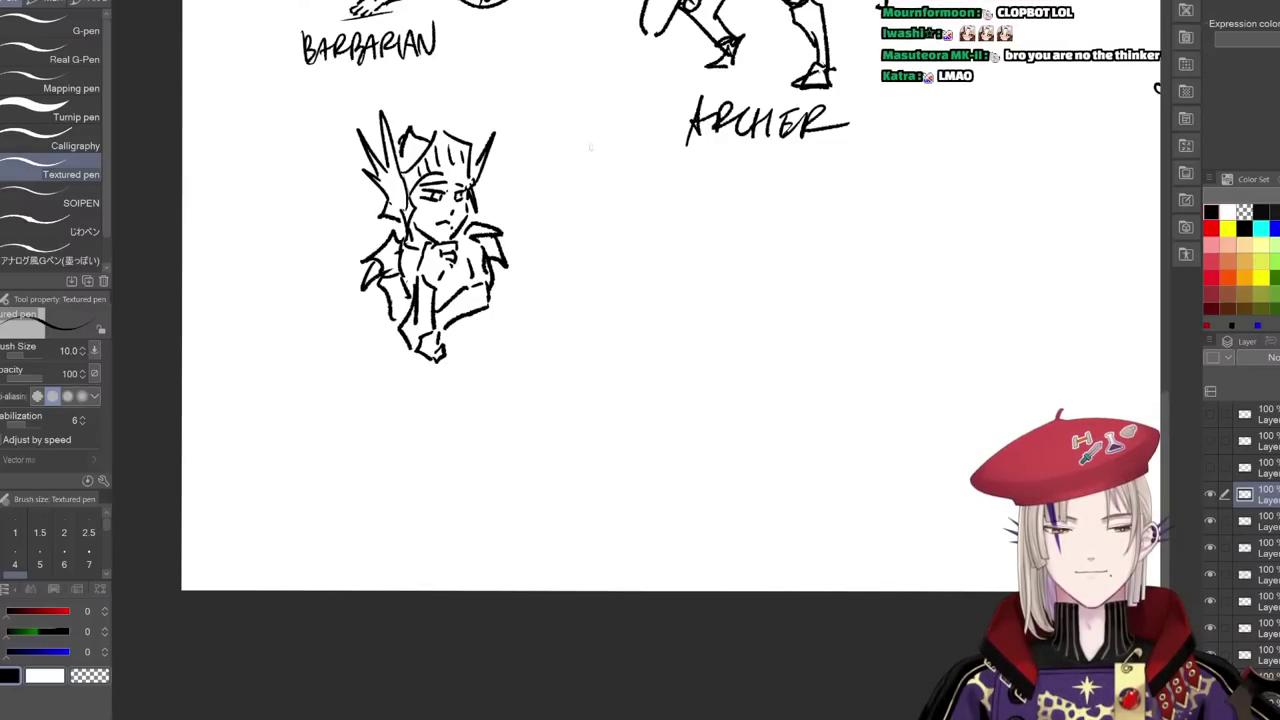
# - Draw a long diagonal spear-like shaft beside the character, with a sharp upper tip and a banded, flared lower end
pyautogui.moveTo(604, 208); pyautogui.dragTo(605, 106)
pyautogui.hotkey('ctrl', 'z')
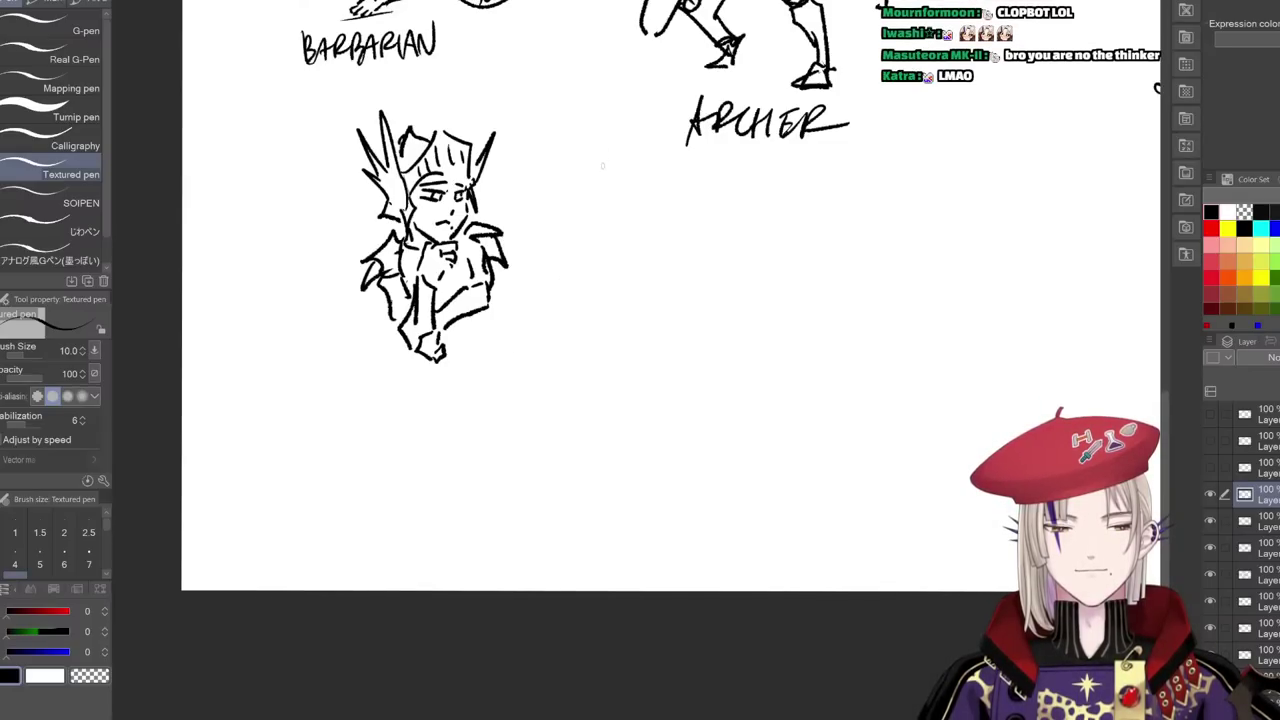
pyautogui.moveTo(602, 168)
pyautogui.mouseDown()
pyautogui.moveTo(619, 70)
pyautogui.moveTo(454, 470)
pyautogui.mouseUp()
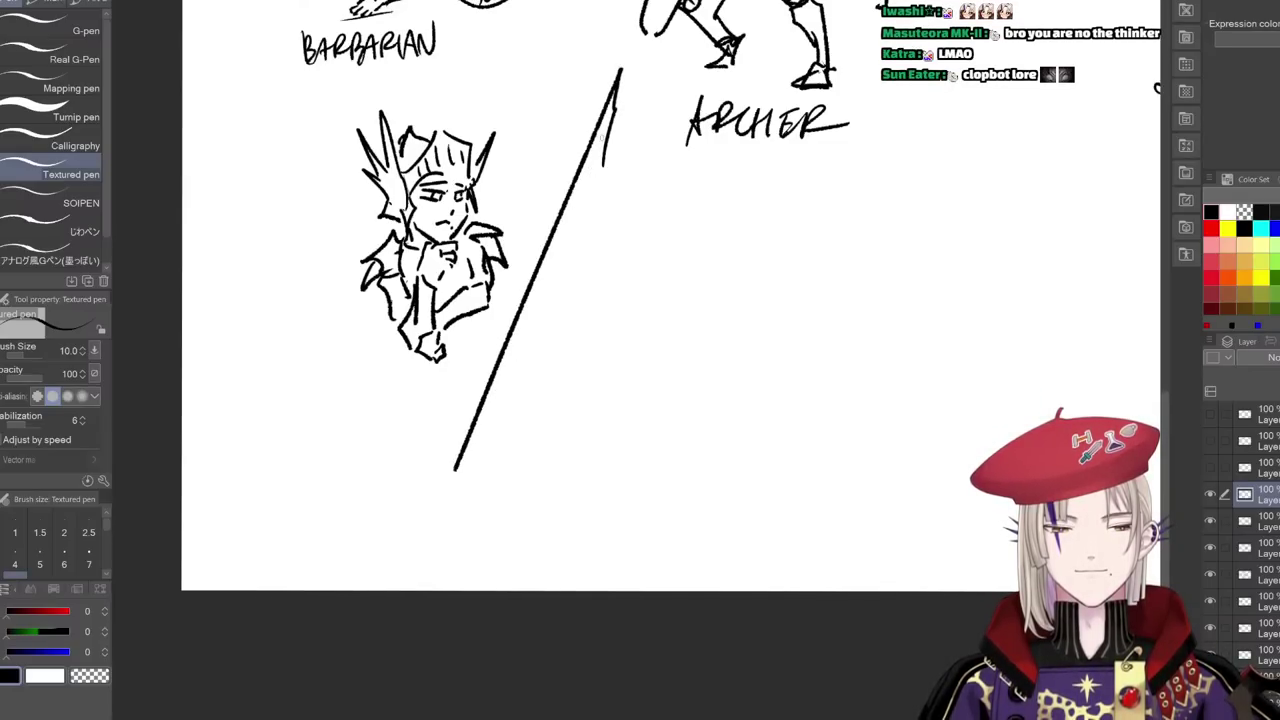
pyautogui.moveTo(605, 135)
pyautogui.mouseDown()
pyautogui.moveTo(477, 462)
pyautogui.moveTo(446, 468)
pyautogui.moveTo(440, 490)
pyautogui.moveTo(472, 494)
pyautogui.moveTo(424, 507)
pyautogui.moveTo(480, 504)
pyautogui.mouseUp()
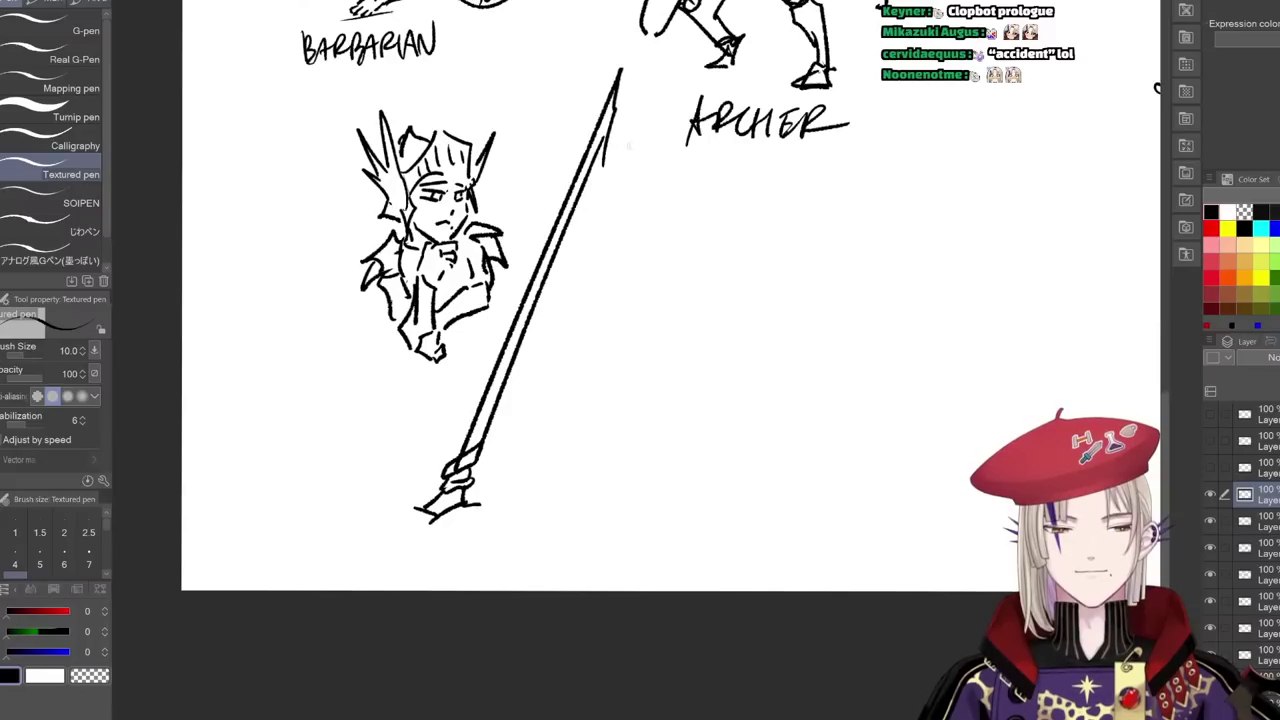
# - Connect the shaft to the character's shoulder and draw a curved, folded wing shape hanging behind it
pyautogui.moveTo(470, 212); pyautogui.dragTo(530, 240)
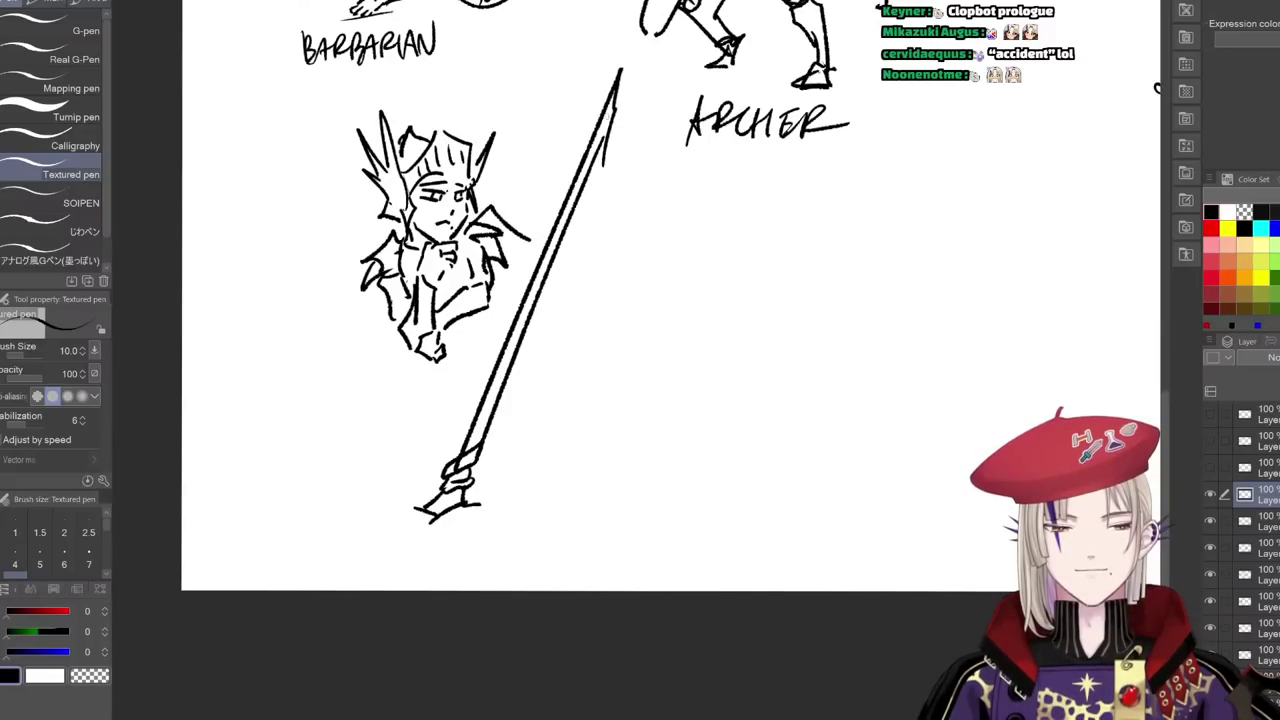
pyautogui.moveTo(636, 154); pyautogui.dragTo(645, 282)
pyautogui.moveTo(520, 229); pyautogui.dragTo(544, 238)
pyautogui.moveTo(546, 290)
pyautogui.mouseDown()
pyautogui.moveTo(596, 322)
pyautogui.moveTo(636, 320)
pyautogui.mouseUp()
pyautogui.moveTo(622, 200)
pyautogui.mouseDown()
pyautogui.moveTo(574, 250)
pyautogui.moveTo(658, 276)
pyautogui.moveTo(636, 312)
pyautogui.mouseUp()
pyautogui.moveTo(561, 239)
pyautogui.mouseDown()
pyautogui.moveTo(603, 281)
pyautogui.moveTo(609, 267)
pyautogui.mouseUp()
pyautogui.moveTo(598, 208); pyautogui.dragTo(588, 250)
pyautogui.moveTo(606, 223); pyautogui.dragTo(600, 250)
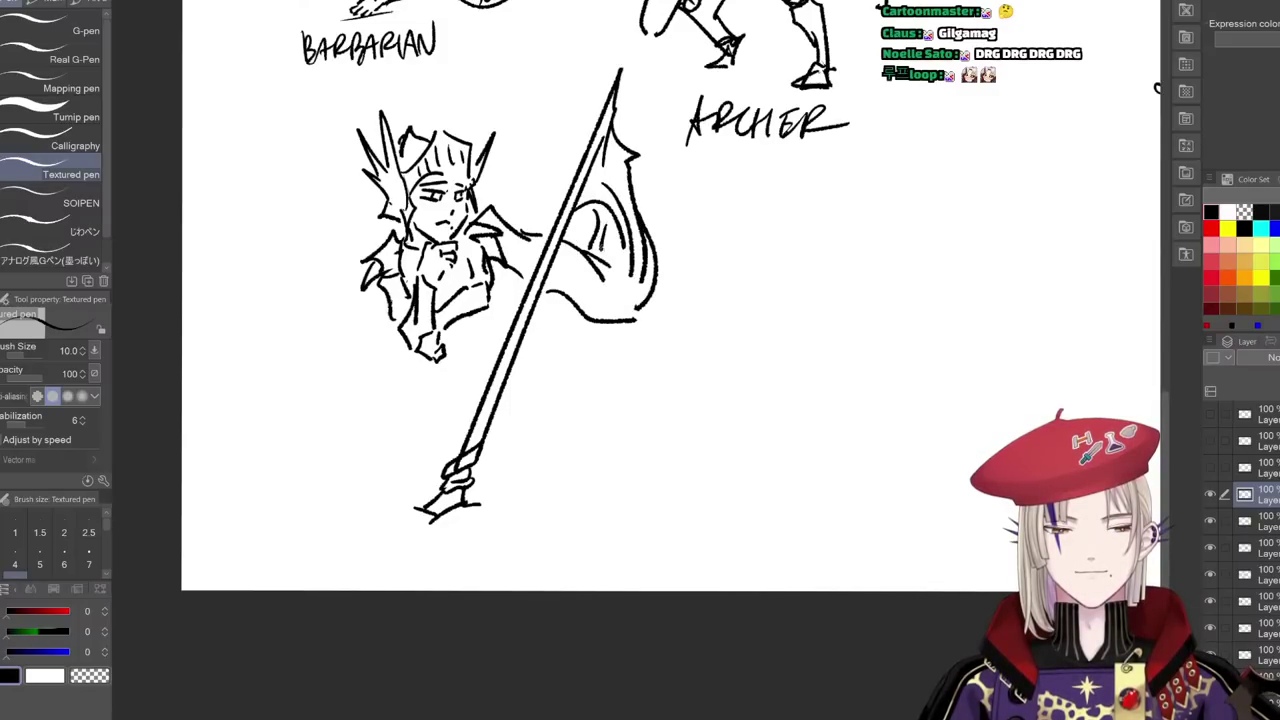
# - Sketch a dragon's head below the character with two long curved horns, a brow line and the start of its neck
pyautogui.moveTo(580, 486); pyautogui.dragTo(585, 476)
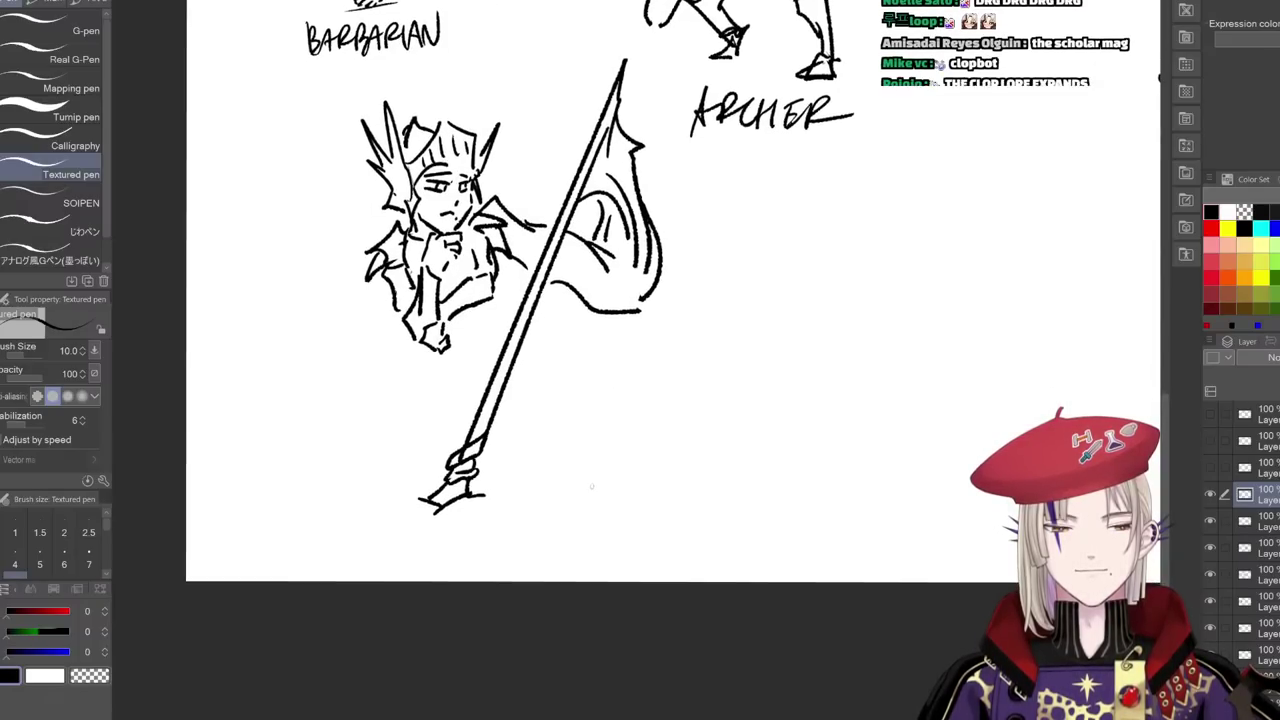
pyautogui.moveTo(488, 455)
pyautogui.mouseDown()
pyautogui.moveTo(528, 473)
pyautogui.moveTo(628, 471)
pyautogui.moveTo(735, 429)
pyautogui.moveTo(683, 499)
pyautogui.moveTo(548, 514)
pyautogui.mouseUp()
pyautogui.moveTo(451, 444)
pyautogui.mouseDown()
pyautogui.moveTo(324, 344)
pyautogui.moveTo(296, 287)
pyautogui.moveTo(358, 405)
pyautogui.moveTo(358, 512)
pyautogui.mouseUp()
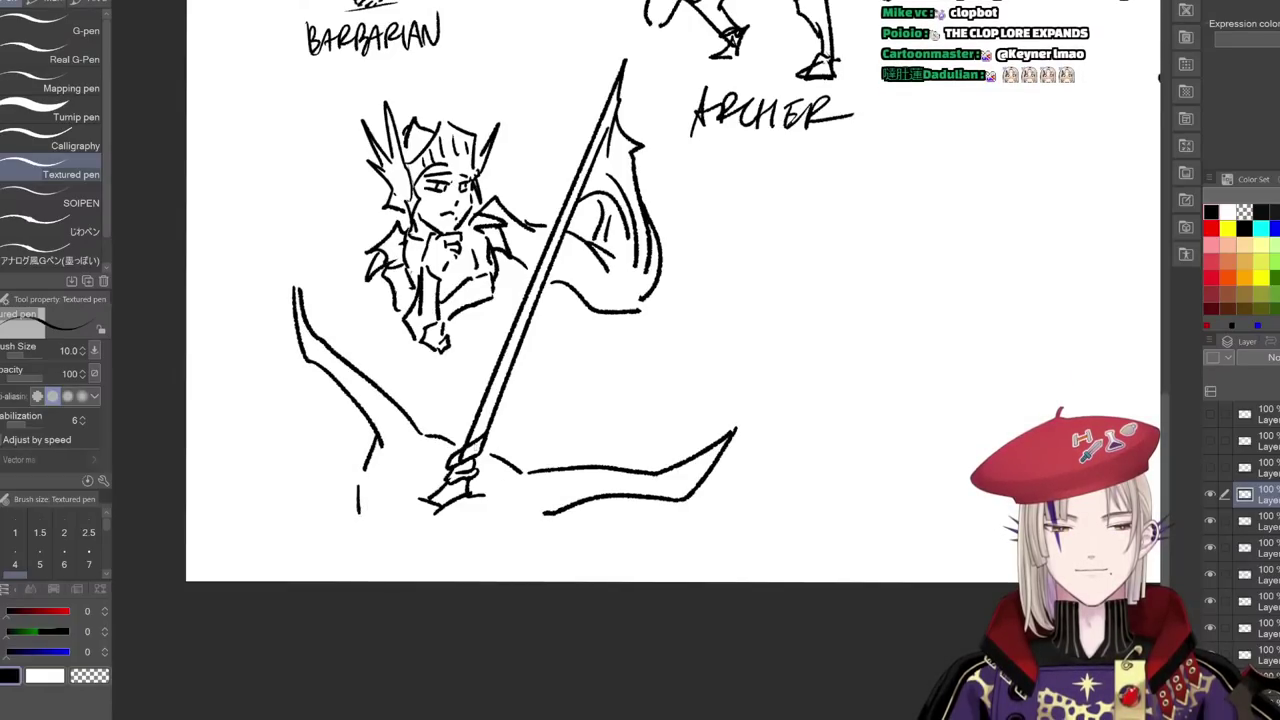
pyautogui.moveTo(460, 410); pyautogui.dragTo(423, 433)
pyautogui.moveTo(504, 390)
pyautogui.mouseDown()
pyautogui.moveTo(612, 358)
pyautogui.moveTo(645, 373)
pyautogui.moveTo(632, 360)
pyautogui.mouseUp()
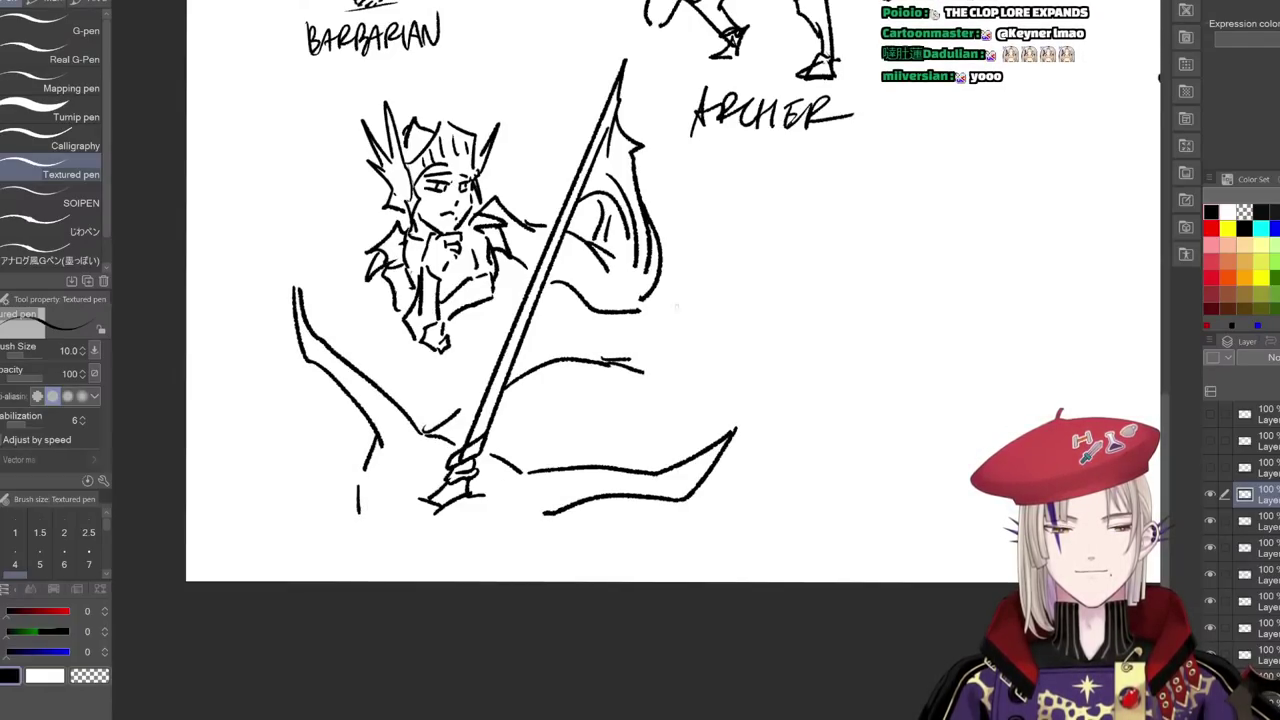
# - Outline the dragon's back behind the wing, hatch the shadow under its snout and add fold lines along its neck
pyautogui.moveTo(672, 280)
pyautogui.mouseDown()
pyautogui.moveTo(785, 364)
pyautogui.moveTo(806, 408)
pyautogui.mouseUp()
pyautogui.moveTo(552, 517); pyautogui.dragTo(540, 535)
pyautogui.moveTo(358, 503)
pyautogui.mouseDown()
pyautogui.moveTo(344, 527)
pyautogui.moveTo(380, 542)
pyautogui.moveTo(366, 520)
pyautogui.moveTo(394, 560)
pyautogui.moveTo(468, 541)
pyautogui.mouseUp()
pyautogui.moveTo(438, 568)
pyautogui.mouseDown()
pyautogui.moveTo(496, 537)
pyautogui.moveTo(528, 548)
pyautogui.mouseUp()
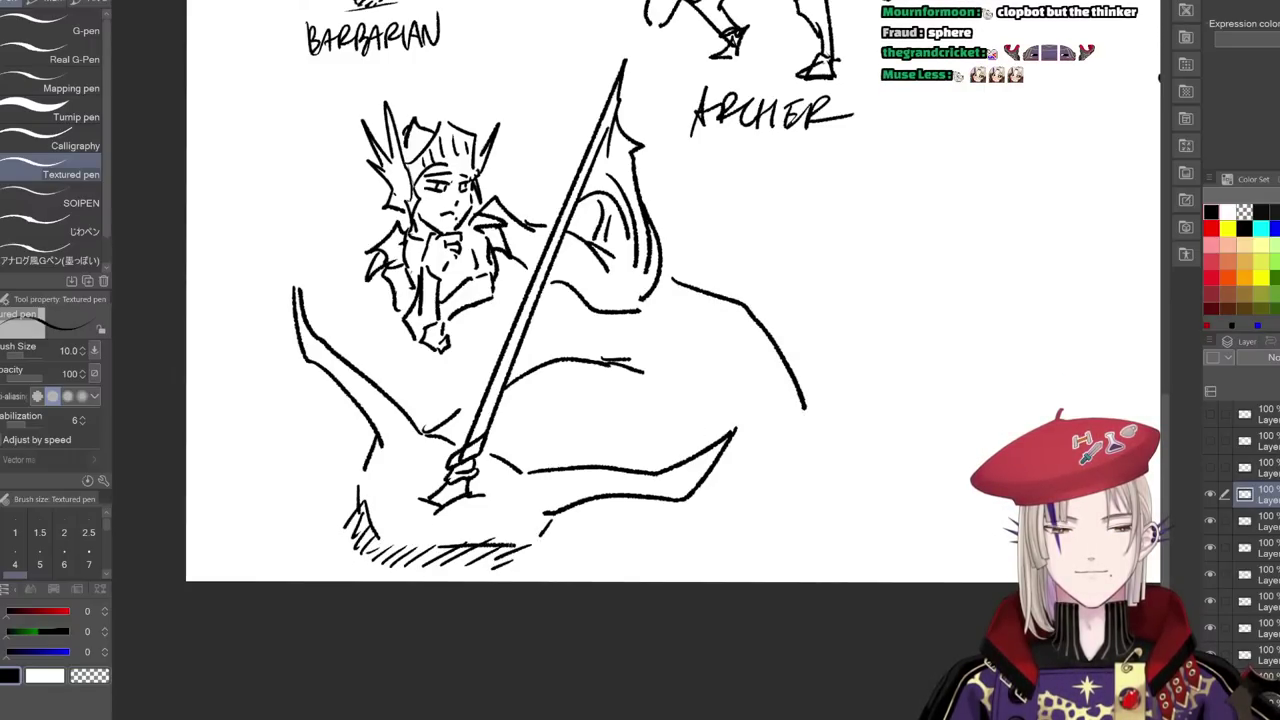
pyautogui.moveTo(516, 426)
pyautogui.mouseDown()
pyautogui.moveTo(559, 421)
pyautogui.moveTo(648, 441)
pyautogui.mouseUp()
pyautogui.moveTo(578, 407); pyautogui.dragTo(658, 417)
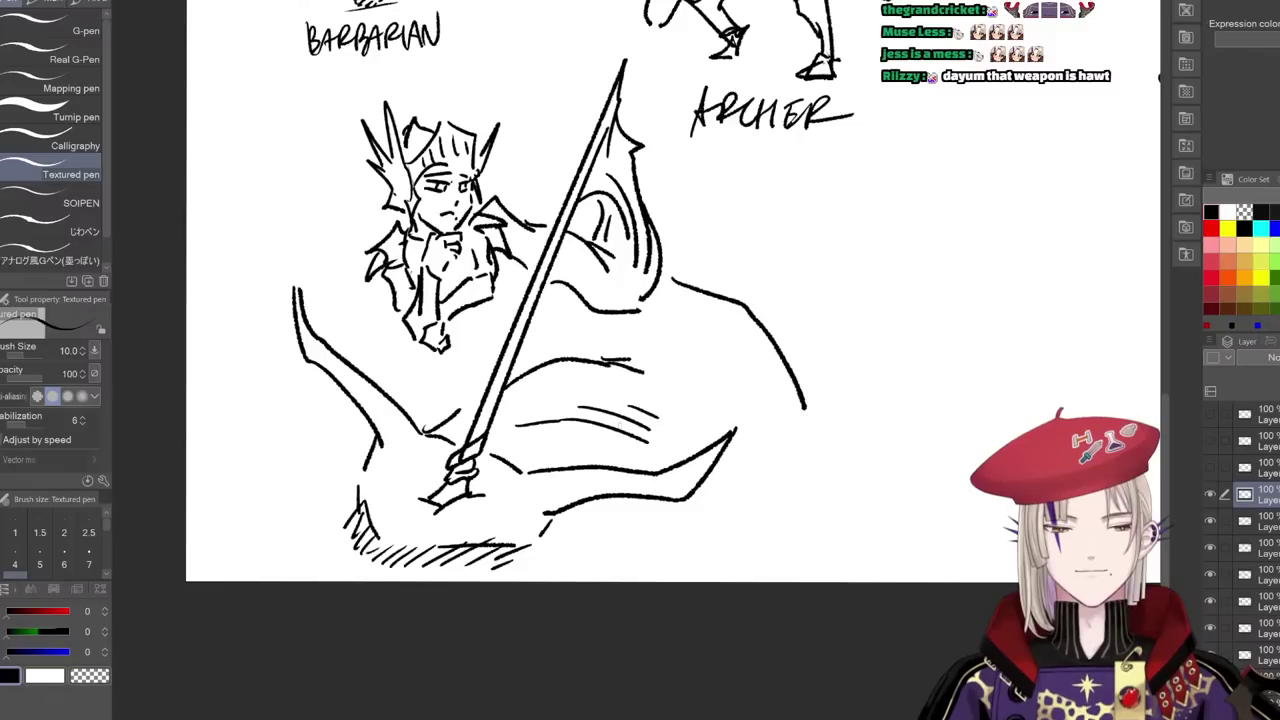
# - Draw a second wing arm rising from the character's other shoulder, ending in a tall vertical spear with a pointed lower tip
pyautogui.moveTo(562, 494); pyautogui.dragTo(572, 497)
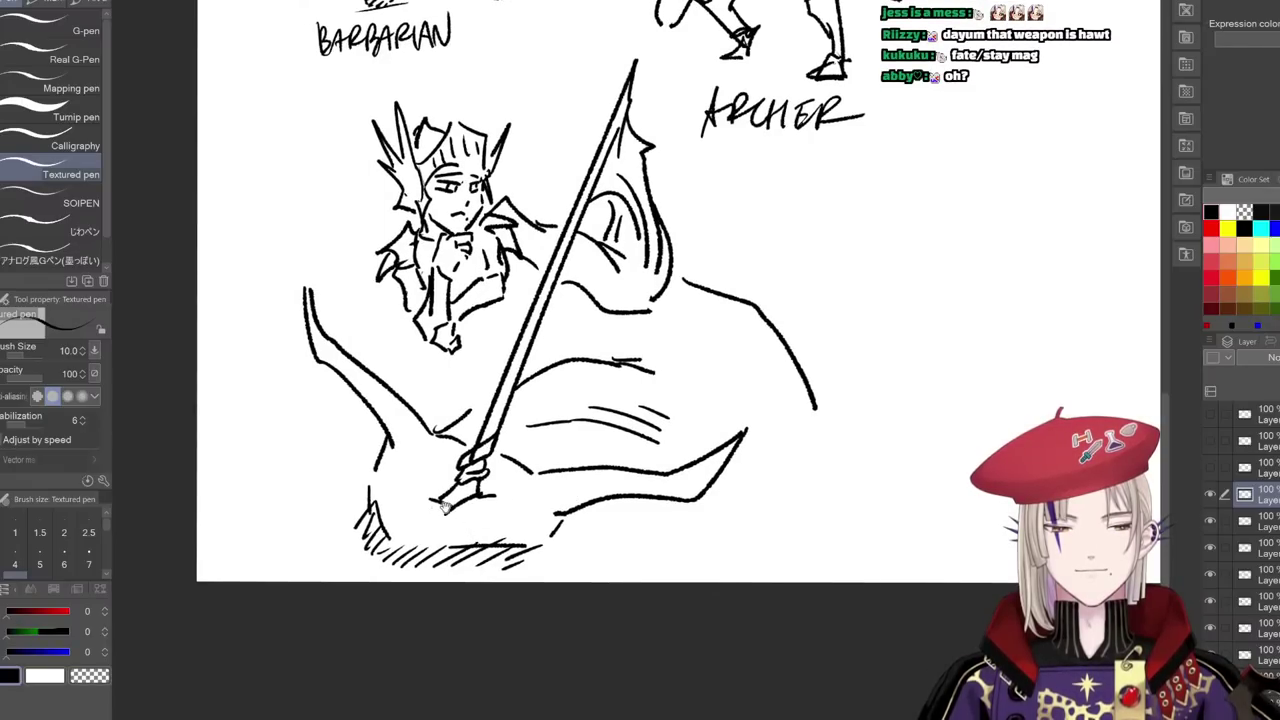
pyautogui.moveTo(447, 508); pyautogui.dragTo(462, 518)
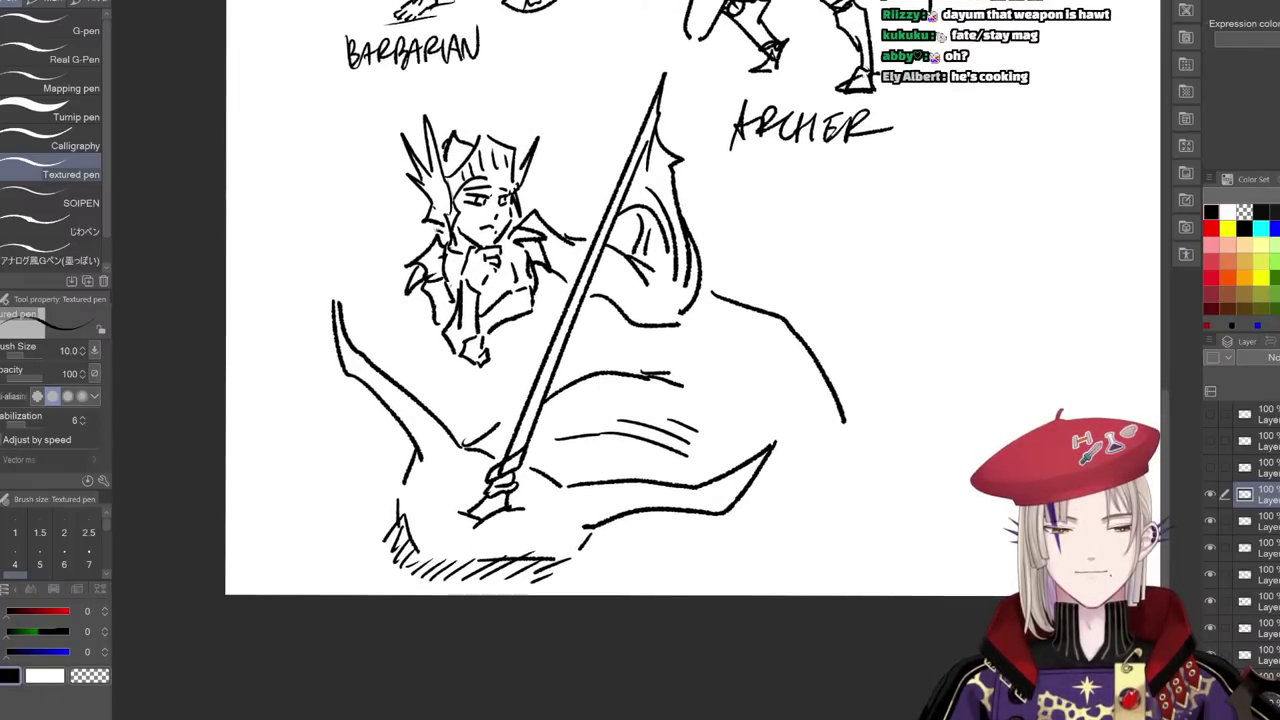
pyautogui.moveTo(438, 229)
pyautogui.mouseDown()
pyautogui.moveTo(346, 156)
pyautogui.moveTo(319, 162)
pyautogui.moveTo(326, 151)
pyautogui.moveTo(306, 128)
pyautogui.mouseUp()
pyautogui.moveTo(304, 131); pyautogui.dragTo(321, 39)
pyautogui.hotkey('ctrl', 'z')
pyautogui.moveTo(342, 159)
pyautogui.mouseDown()
pyautogui.moveTo(300, 22)
pyautogui.moveTo(260, 407)
pyautogui.moveTo(276, 478)
pyautogui.mouseUp()
pyautogui.moveTo(256, 456); pyautogui.dragTo(262, 498)
pyautogui.moveTo(272, 478); pyautogui.dragTo(265, 574)
pyautogui.moveTo(265, 574); pyautogui.dragTo(271, 501)
pyautogui.moveTo(274, 454); pyautogui.dragTo(298, 152)
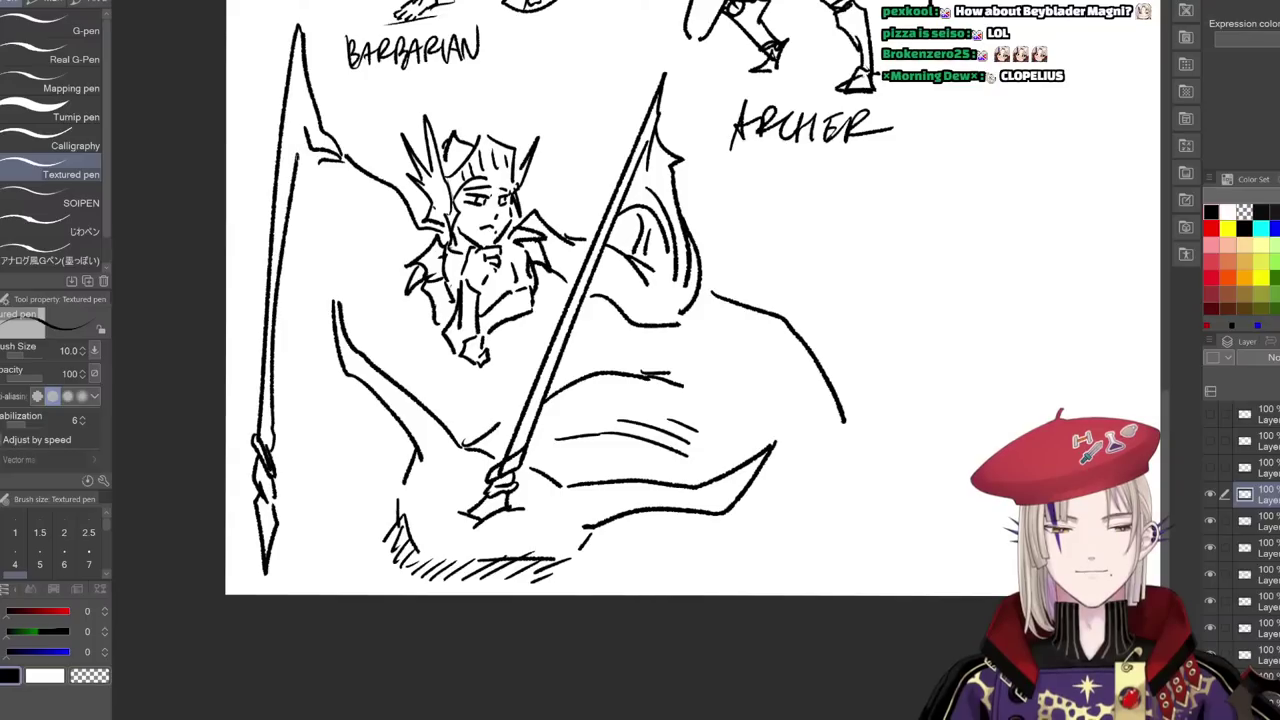
# - Thicken the second wing arm with an upper contour, an underside curve and fold lines near the shoulder
pyautogui.moveTo(308, 70); pyautogui.dragTo(328, 102)
pyautogui.moveTo(296, 190); pyautogui.dragTo(408, 233)
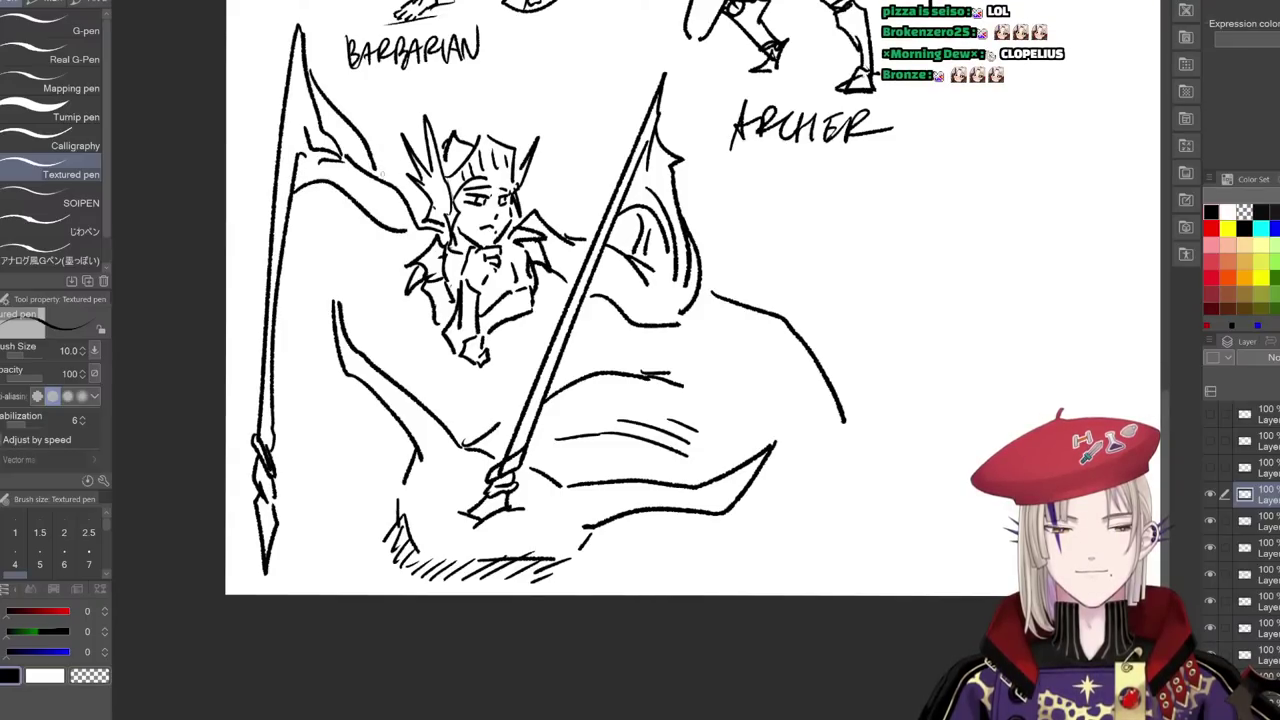
pyautogui.moveTo(372, 156)
pyautogui.mouseDown()
pyautogui.moveTo(394, 177)
pyautogui.moveTo(411, 266)
pyautogui.moveTo(391, 239)
pyautogui.moveTo(413, 251)
pyautogui.mouseUp()
pyautogui.moveTo(396, 237); pyautogui.dragTo(416, 243)
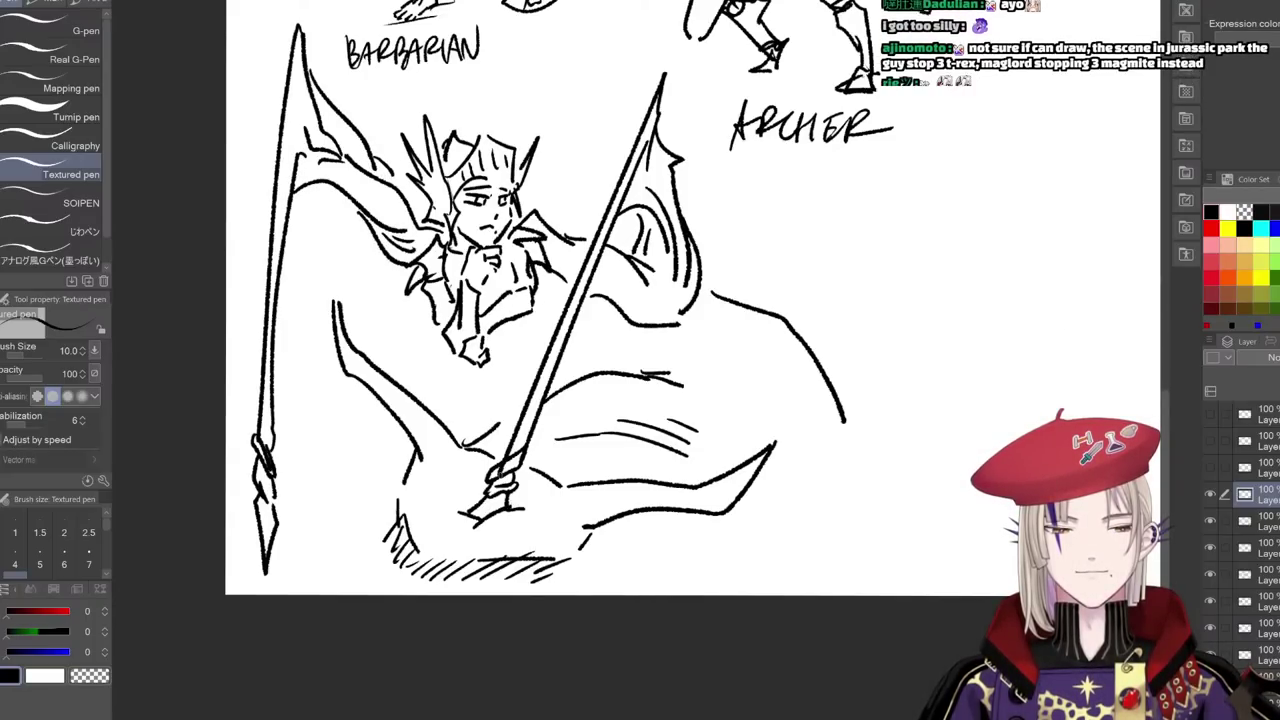
# - Scale the character and dragon sketch down to 67% and place it in the empty area beneath the barbarian
pyautogui.moveTo(506, 565); pyautogui.dragTo(541, 523)
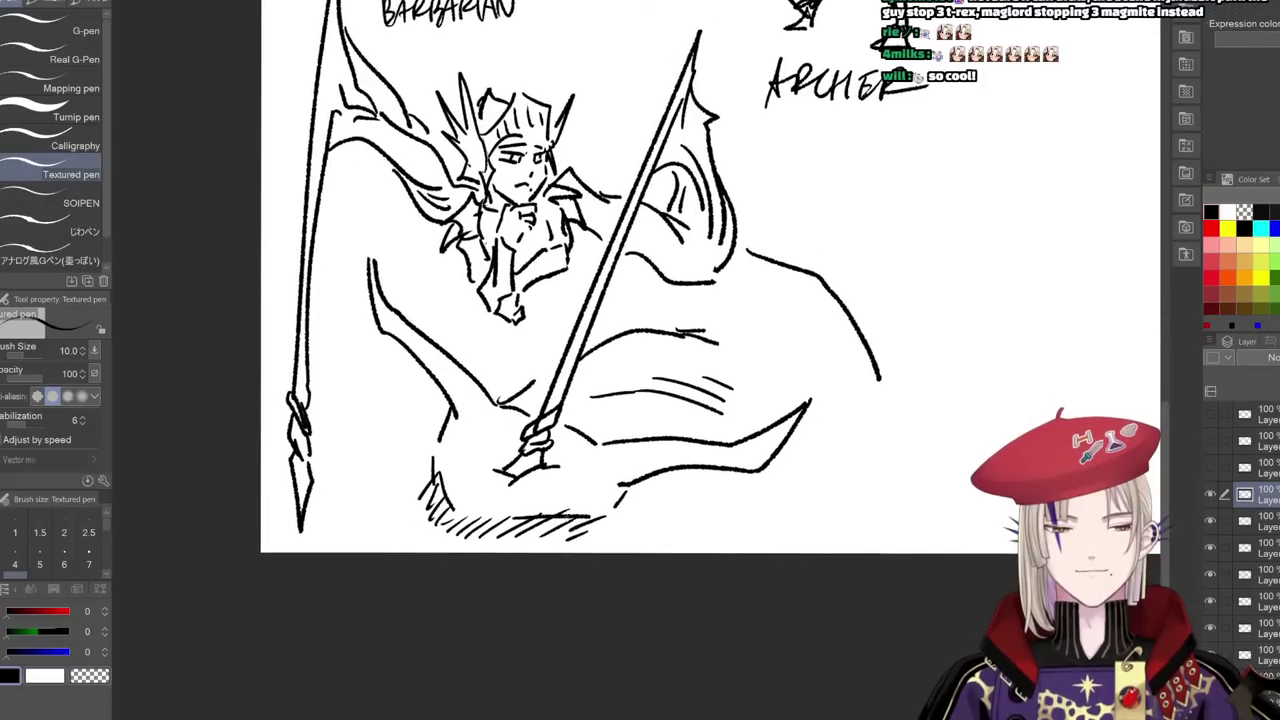
pyautogui.hotkey('ctrl', 't')
pyautogui.moveTo(899, 542)
pyautogui.mouseDown()
pyautogui.moveTo(755, 454)
pyautogui.moveTo(686, 363)
pyautogui.mouseUp()
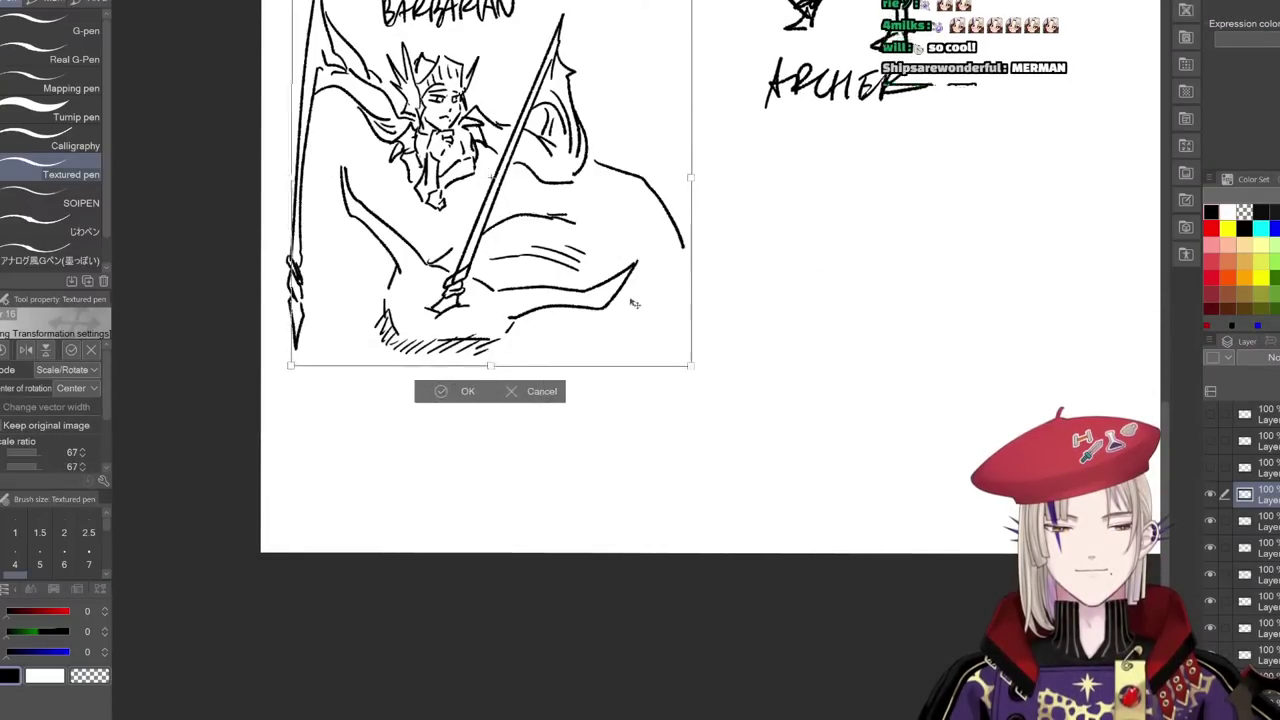
pyautogui.moveTo(591, 297); pyautogui.dragTo(674, 414)
pyautogui.click(516, 508)
# - Draw the character's waist and the armored hip and thigh beside the diagonal spear
pyautogui.moveTo(512, 356); pyautogui.dragTo(520, 368)
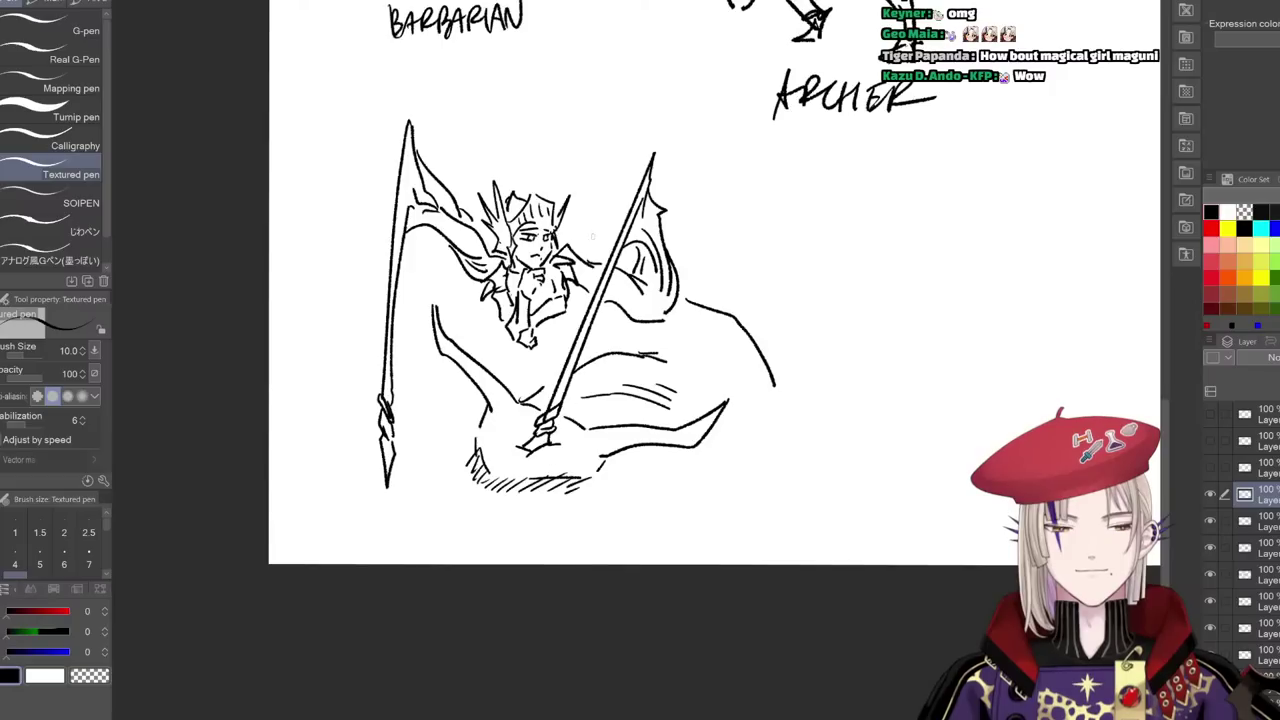
pyautogui.scroll(3, 592, 237)
pyautogui.moveTo(517, 370); pyautogui.dragTo(538, 354)
pyautogui.moveTo(512, 377)
pyautogui.mouseDown()
pyautogui.moveTo(537, 363)
pyautogui.moveTo(530, 372)
pyautogui.mouseUp()
pyautogui.moveTo(547, 354)
pyautogui.mouseDown()
pyautogui.moveTo(550, 404)
pyautogui.moveTo(534, 428)
pyautogui.mouseUp()
pyautogui.moveTo(528, 382); pyautogui.dragTo(541, 408)
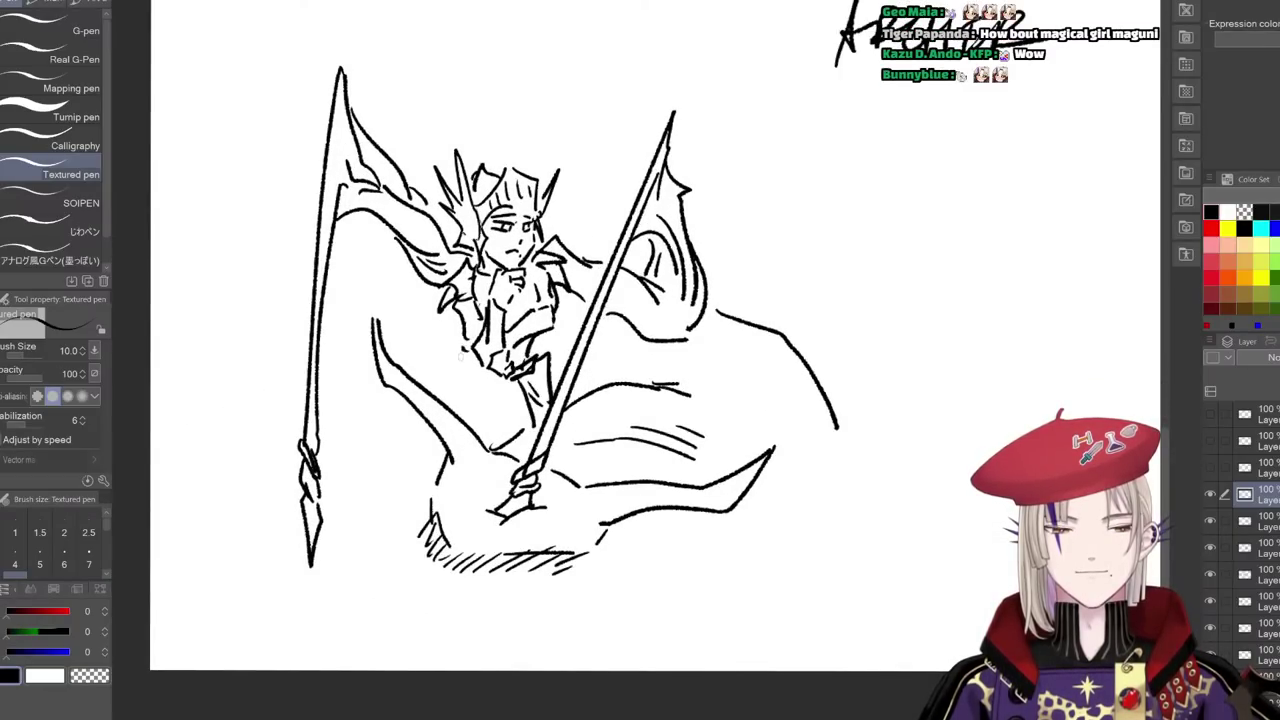
# - Complete the character's seated lower body with pointed skirt plates, the other leg and dark fold strokes
pyautogui.moveTo(465, 350); pyautogui.dragTo(448, 381)
pyautogui.moveTo(484, 368)
pyautogui.mouseDown()
pyautogui.moveTo(464, 406)
pyautogui.moveTo(438, 399)
pyautogui.mouseUp()
pyautogui.moveTo(448, 384)
pyautogui.mouseDown()
pyautogui.moveTo(477, 368)
pyautogui.moveTo(490, 416)
pyautogui.mouseUp()
pyautogui.moveTo(511, 380)
pyautogui.mouseDown()
pyautogui.moveTo(472, 422)
pyautogui.moveTo(492, 446)
pyautogui.mouseUp()
pyautogui.moveTo(516, 418); pyautogui.dragTo(500, 442)
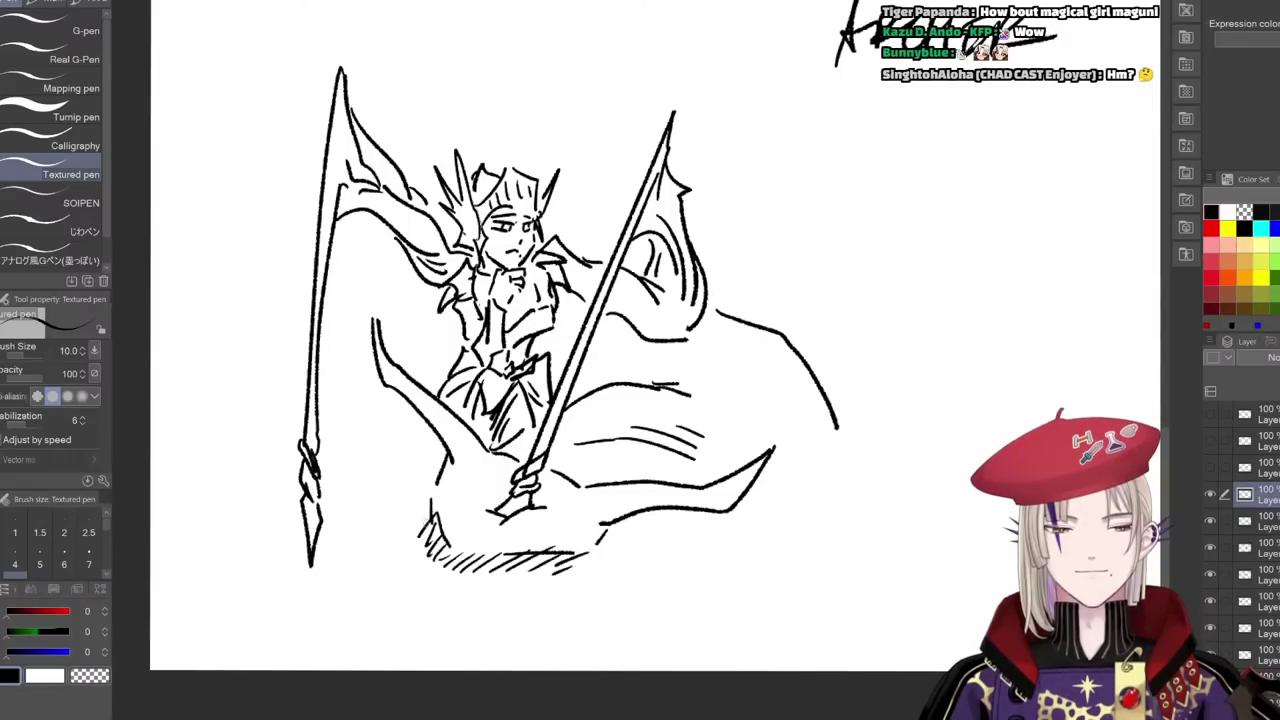
# - Draw the dragon's snout and mouth edge beneath the hatched shadow, with jagged shapes at the cheek
pyautogui.moveTo(412, 562); pyautogui.dragTo(386, 622)
pyautogui.moveTo(415, 564); pyautogui.dragTo(461, 568)
pyautogui.moveTo(428, 573); pyautogui.dragTo(510, 586)
pyautogui.moveTo(461, 569); pyautogui.dragTo(514, 596)
pyautogui.moveTo(499, 577); pyautogui.dragTo(486, 590)
pyautogui.moveTo(562, 574); pyautogui.dragTo(536, 604)
pyautogui.moveTo(590, 548); pyautogui.dragTo(604, 600)
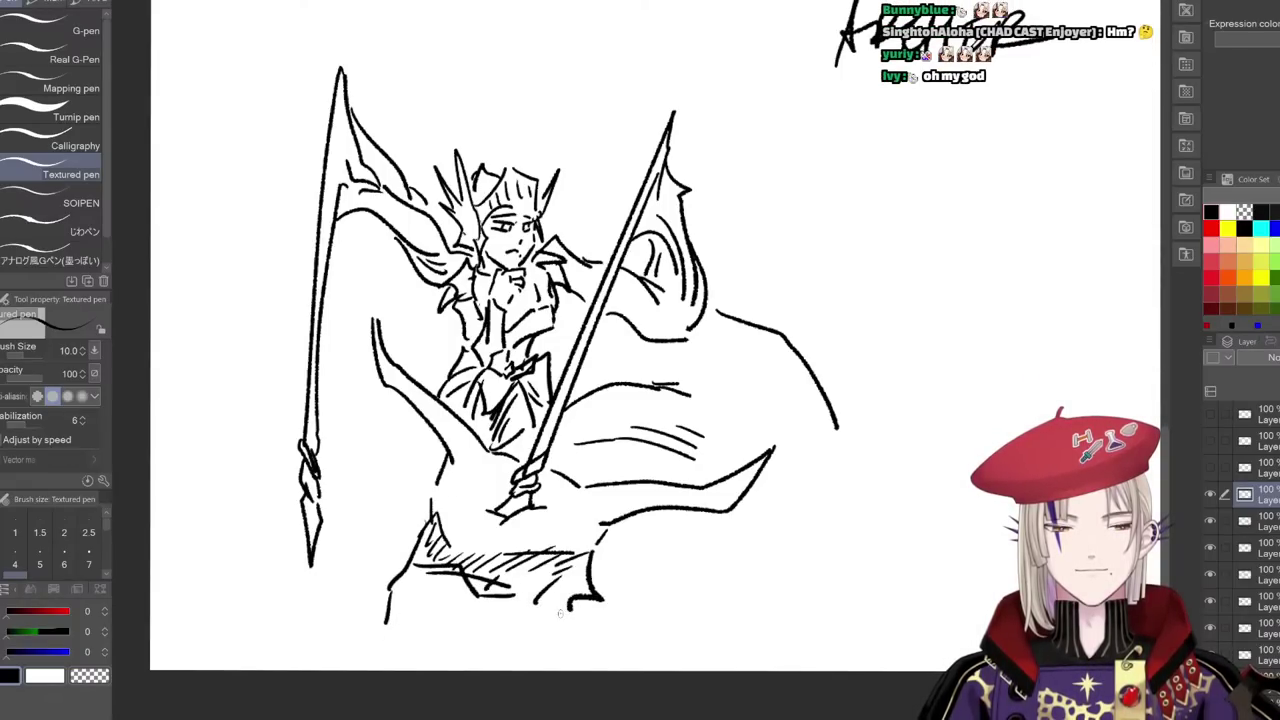
# - Add the dragon's lower jaw line, clawed front foot and the rounded haunches behind its back
pyautogui.moveTo(426, 512); pyautogui.dragTo(406, 546)
pyautogui.moveTo(400, 628); pyautogui.dragTo(500, 645)
pyautogui.moveTo(604, 578); pyautogui.dragTo(662, 572)
pyautogui.moveTo(816, 372); pyautogui.dragTo(852, 476)
pyautogui.moveTo(842, 500)
pyautogui.mouseDown()
pyautogui.moveTo(690, 535)
pyautogui.moveTo(648, 614)
pyautogui.moveTo(682, 592)
pyautogui.mouseUp()
pyautogui.moveTo(728, 549)
pyautogui.mouseDown()
pyautogui.moveTo(676, 622)
pyautogui.moveTo(734, 592)
pyautogui.mouseUp()
pyautogui.moveTo(752, 574); pyautogui.dragTo(805, 598)
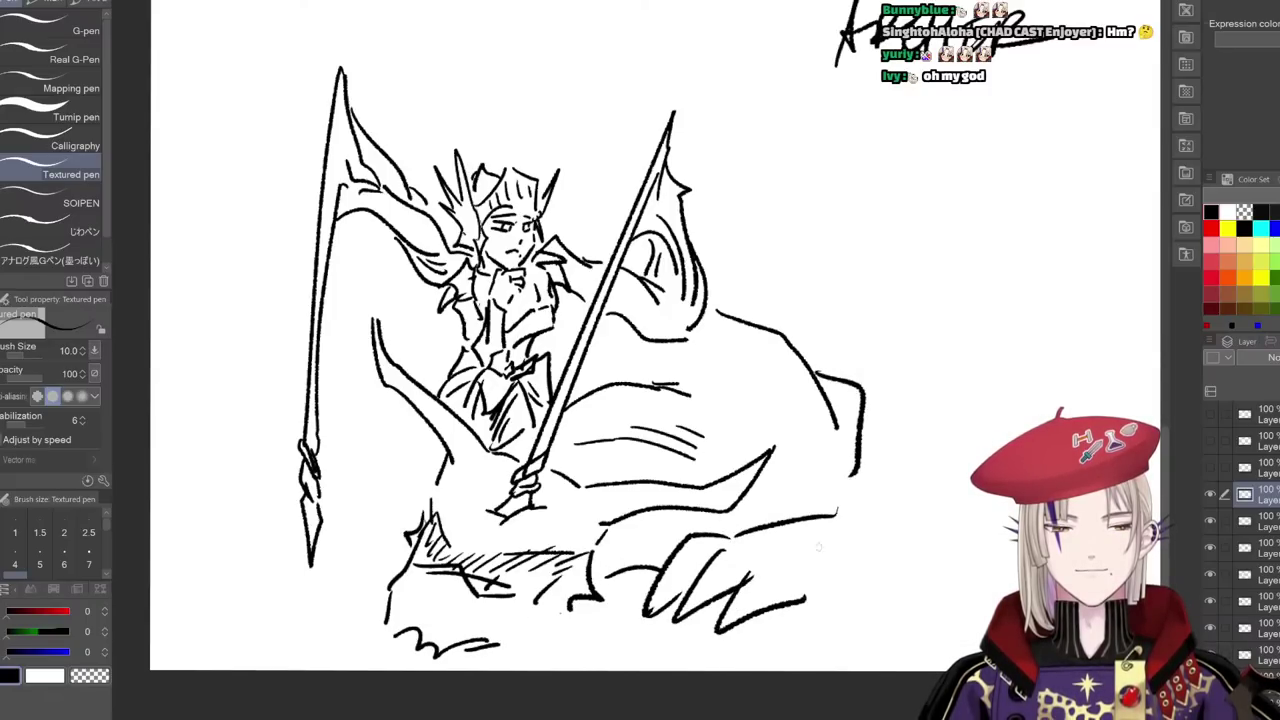
pyautogui.moveTo(864, 420)
pyautogui.mouseDown()
pyautogui.moveTo(922, 548)
pyautogui.moveTo(834, 586)
pyautogui.mouseUp()
# - Set the brush size to 7 and draw a third wing arching behind the character's head, ending in a long slanted spear
pyautogui.scroll(2, 690, 420)
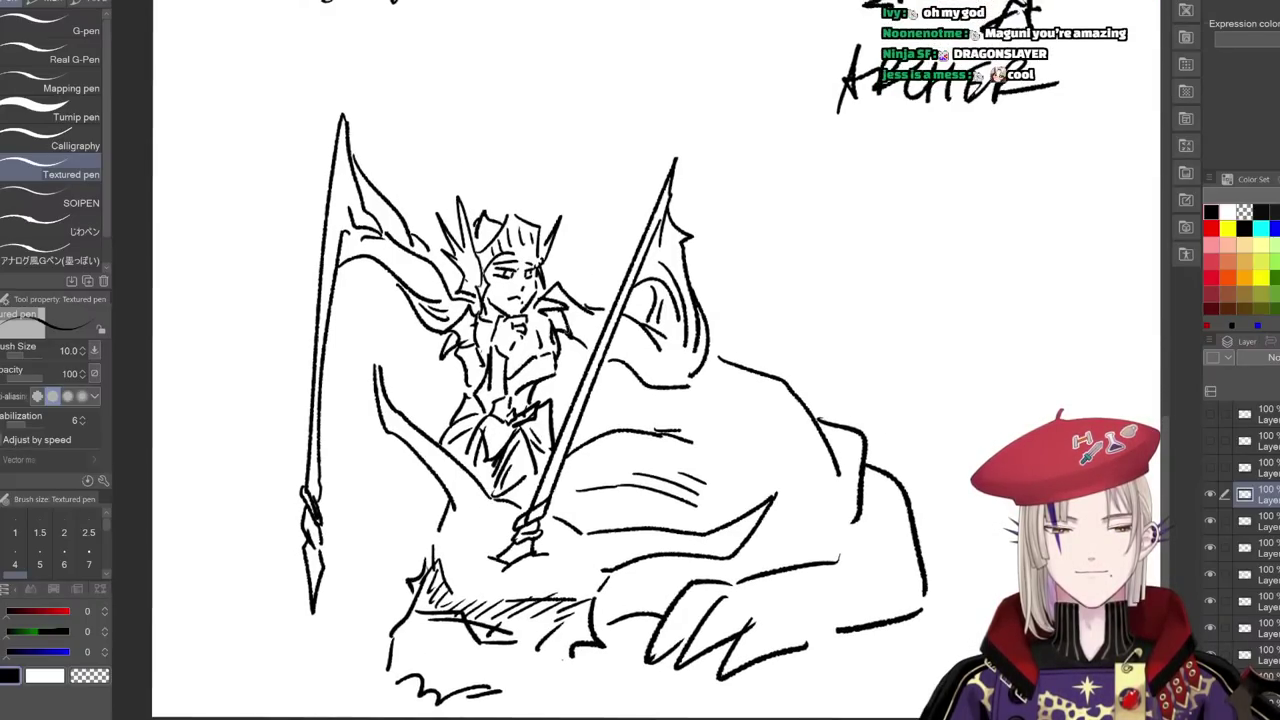
pyautogui.moveTo(540, 270); pyautogui.dragTo(587, 192)
pyautogui.hotkey('ctrl', 'z')
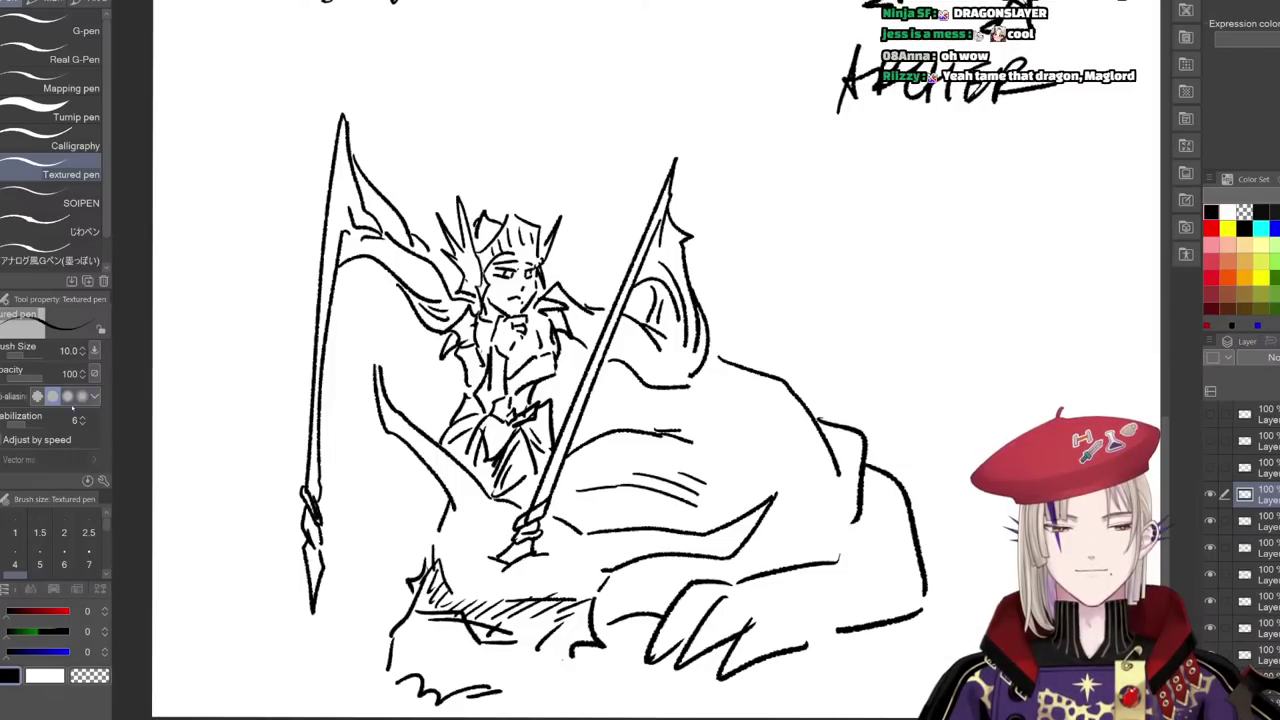
pyautogui.click(89, 563)
pyautogui.moveTo(545, 262)
pyautogui.mouseDown()
pyautogui.moveTo(580, 246)
pyautogui.moveTo(601, 180)
pyautogui.moveTo(553, 113)
pyautogui.moveTo(820, 297)
pyautogui.mouseUp()
pyautogui.moveTo(672, 199)
pyautogui.mouseDown()
pyautogui.moveTo(882, 352)
pyautogui.moveTo(916, 360)
pyautogui.mouseUp()
pyautogui.moveTo(624, 189)
pyautogui.mouseDown()
pyautogui.moveTo(660, 196)
pyautogui.moveTo(608, 276)
pyautogui.mouseUp()
pyautogui.moveTo(574, 291); pyautogui.dragTo(624, 282)
pyautogui.moveTo(448, 342); pyautogui.dragTo(371, 347)
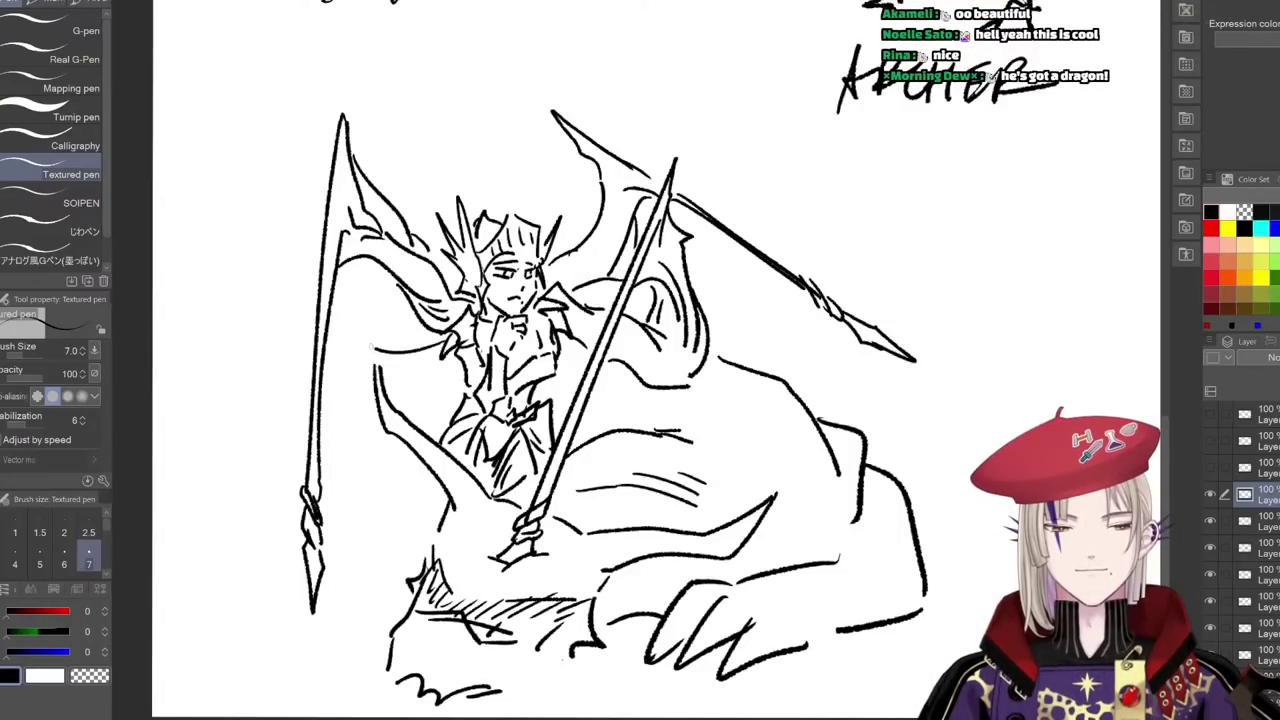
# - Draw a fourth, lower wing behind the vertical spear, with its blade slanting outward and fold lines near the character's waist
pyautogui.moveTo(385, 299); pyautogui.dragTo(181, 510)
pyautogui.moveTo(198, 493)
pyautogui.mouseDown()
pyautogui.moveTo(157, 565)
pyautogui.moveTo(193, 508)
pyautogui.mouseUp()
pyautogui.moveTo(296, 382); pyautogui.dragTo(196, 506)
pyautogui.moveTo(340, 358); pyautogui.dragTo(328, 370)
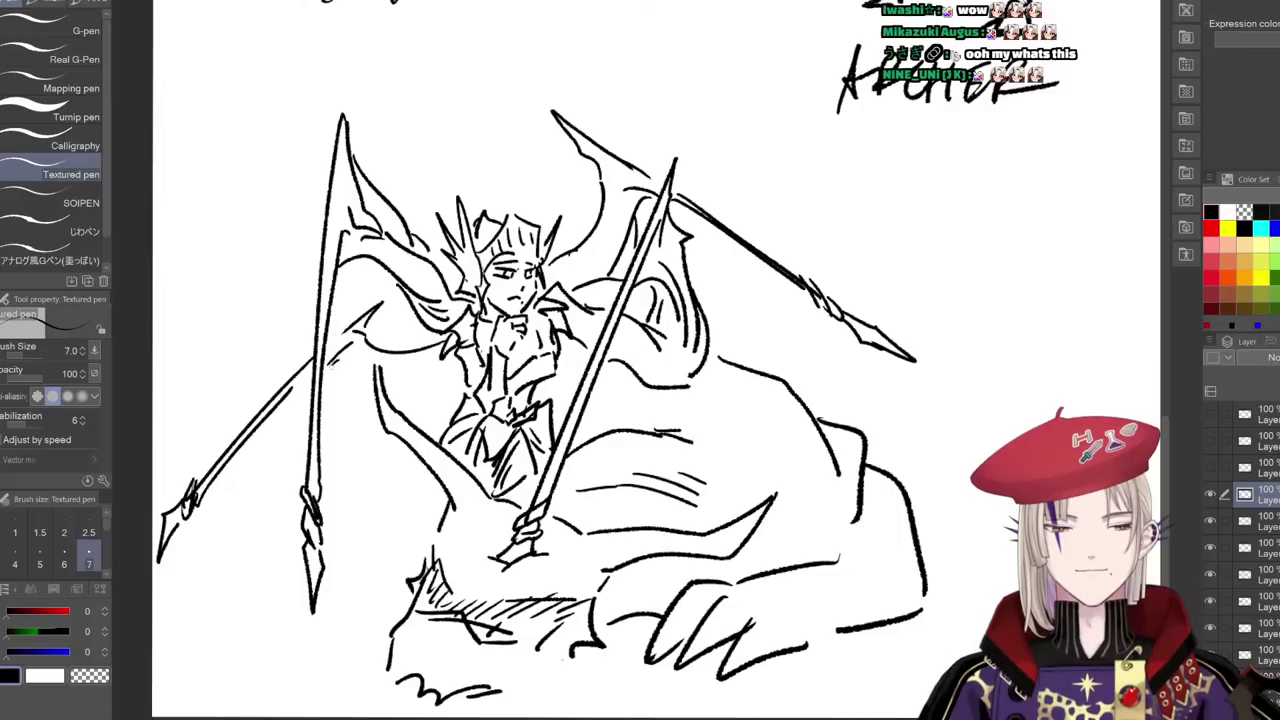
pyautogui.moveTo(414, 330); pyautogui.dragTo(366, 344)
pyautogui.moveTo(407, 387); pyautogui.dragTo(446, 363)
pyautogui.moveTo(426, 380); pyautogui.dragTo(460, 376)
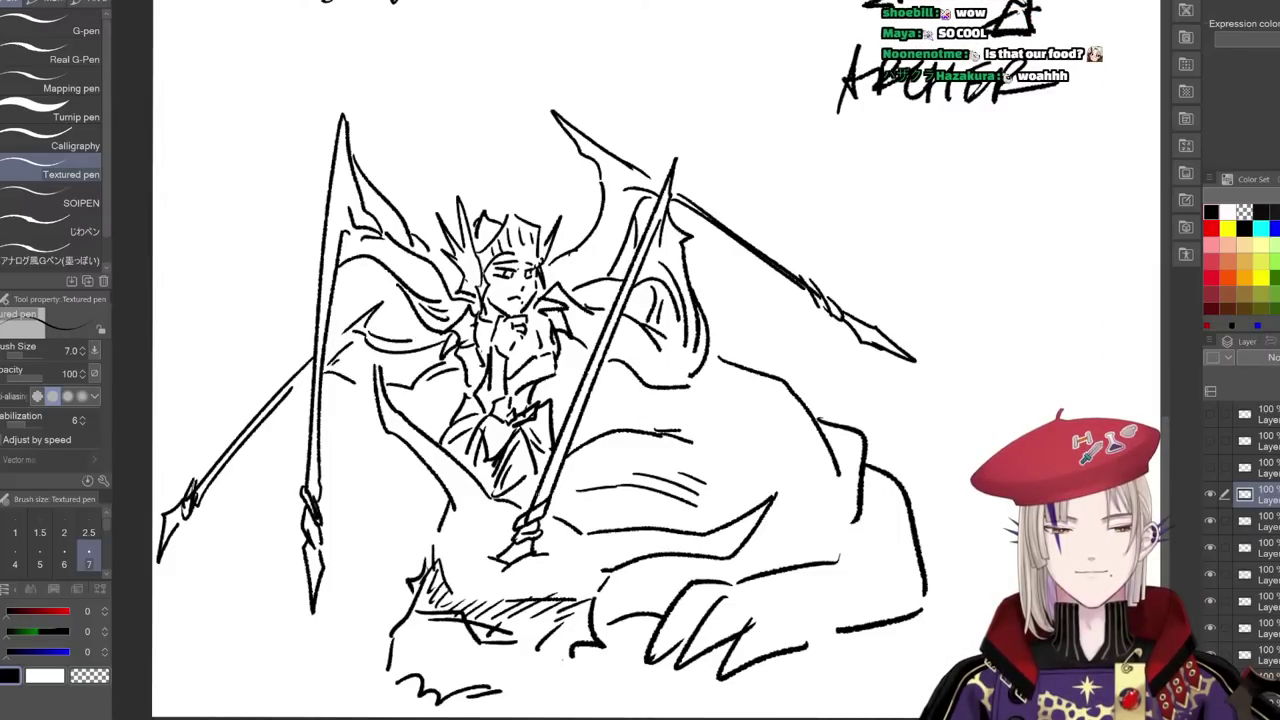
# - Sketch the dragon's other side behind the vertical spear, with long slanted contours, a jagged lower edge and cheek lines
pyautogui.moveTo(437, 487); pyautogui.dragTo(412, 578)
pyautogui.moveTo(395, 443); pyautogui.dragTo(320, 491)
pyautogui.moveTo(402, 413)
pyautogui.mouseDown()
pyautogui.moveTo(450, 388)
pyautogui.moveTo(326, 455)
pyautogui.mouseUp()
pyautogui.moveTo(301, 493); pyautogui.dragTo(210, 594)
pyautogui.moveTo(362, 514); pyautogui.dragTo(406, 561)
pyautogui.moveTo(218, 615)
pyautogui.mouseDown()
pyautogui.moveTo(229, 637)
pyautogui.moveTo(276, 644)
pyautogui.mouseUp()
pyautogui.moveTo(277, 634)
pyautogui.mouseDown()
pyautogui.moveTo(321, 628)
pyautogui.moveTo(372, 652)
pyautogui.moveTo(376, 668)
pyautogui.mouseUp()
pyautogui.moveTo(392, 590); pyautogui.dragTo(360, 622)
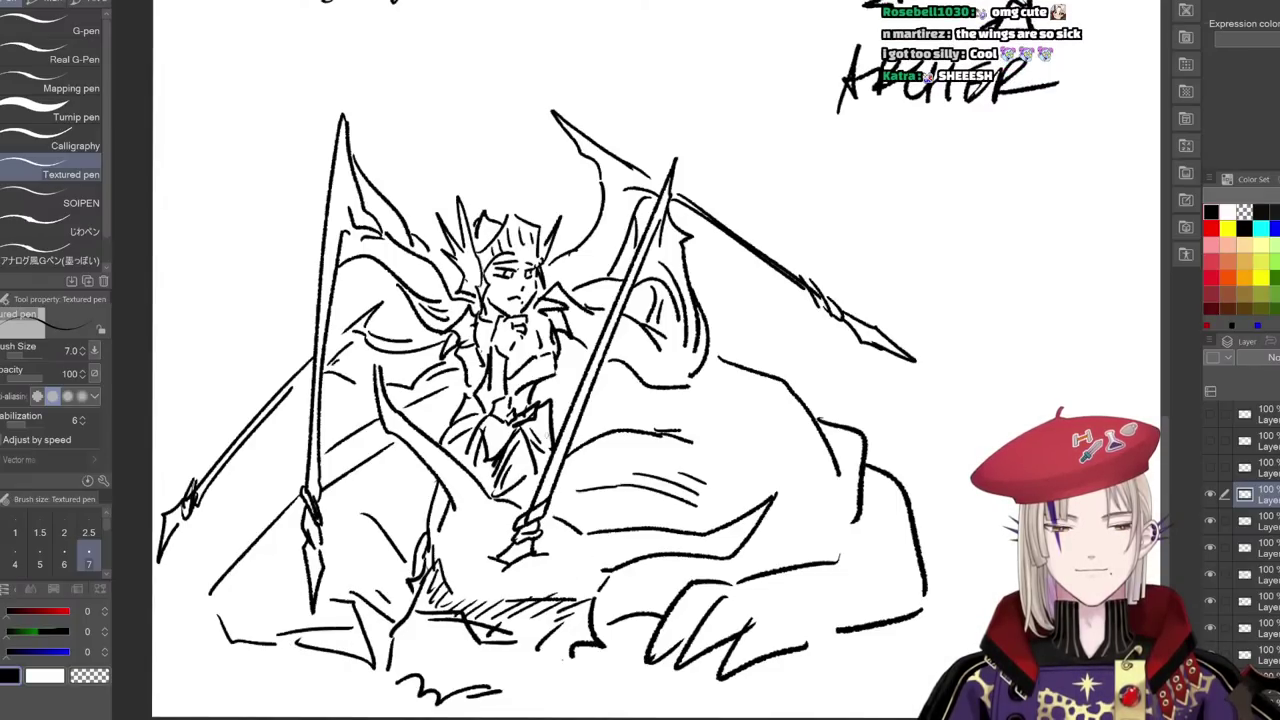
# - Add small finishing strokes near the dragon's jaw and along its neck beside the diagonal spear
pyautogui.moveTo(548, 653)
pyautogui.mouseDown()
pyautogui.moveTo(631, 638)
pyautogui.moveTo(542, 631)
pyautogui.mouseUp()
pyautogui.moveTo(641, 391); pyautogui.dragTo(570, 408)
pyautogui.scroll(-5, 655, 435)
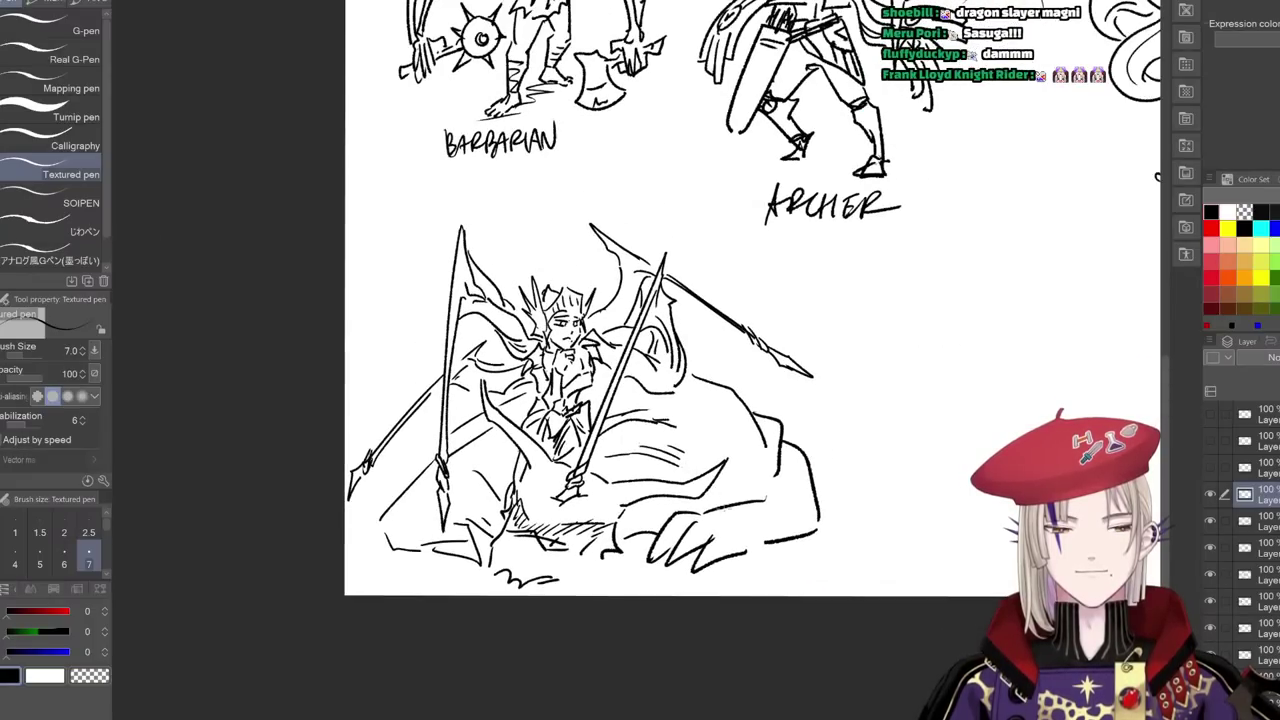
# - Scale the sketch of the winged character on the dragon down slightly and reposition it in the canvas's lower-left corner
pyautogui.hotkey('ctrl', 't')
pyautogui.moveTo(828, 585)
pyautogui.mouseDown()
pyautogui.moveTo(715, 518)
pyautogui.moveTo(769, 566)
pyautogui.mouseUp()
pyautogui.moveTo(727, 506); pyautogui.dragTo(752, 521)
pyautogui.press('Return')
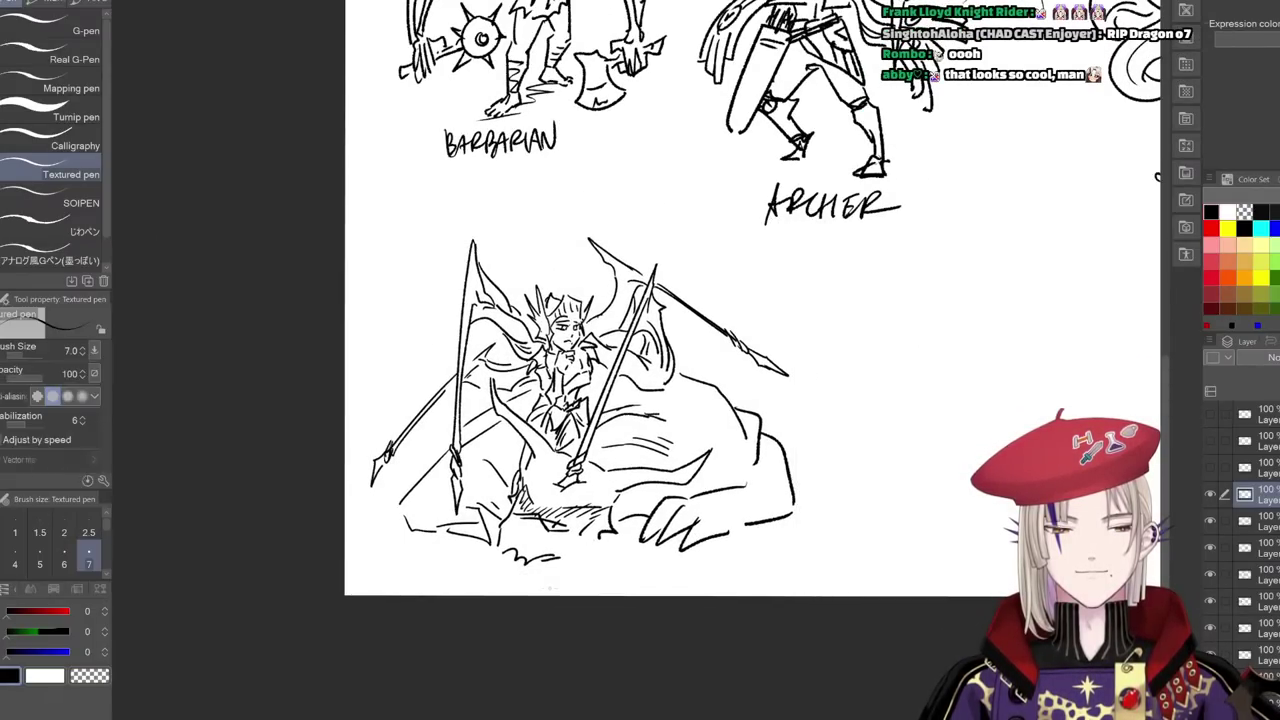
# - Handwrite the label "DARK KNIGHT" on two lines above the winged character's head, between the wing tips
pyautogui.moveTo(492, 240)
pyautogui.mouseDown()
pyautogui.moveTo(500, 266)
pyautogui.moveTo(516, 250)
pyautogui.moveTo(540, 254)
pyautogui.moveTo(510, 282)
pyautogui.mouseUp()
pyautogui.moveTo(520, 258); pyautogui.dragTo(512, 272)
pyautogui.moveTo(522, 280)
pyautogui.mouseDown()
pyautogui.moveTo(534, 258)
pyautogui.moveTo(539, 273)
pyautogui.mouseUp()
pyautogui.moveTo(558, 252); pyautogui.dragTo(548, 268)
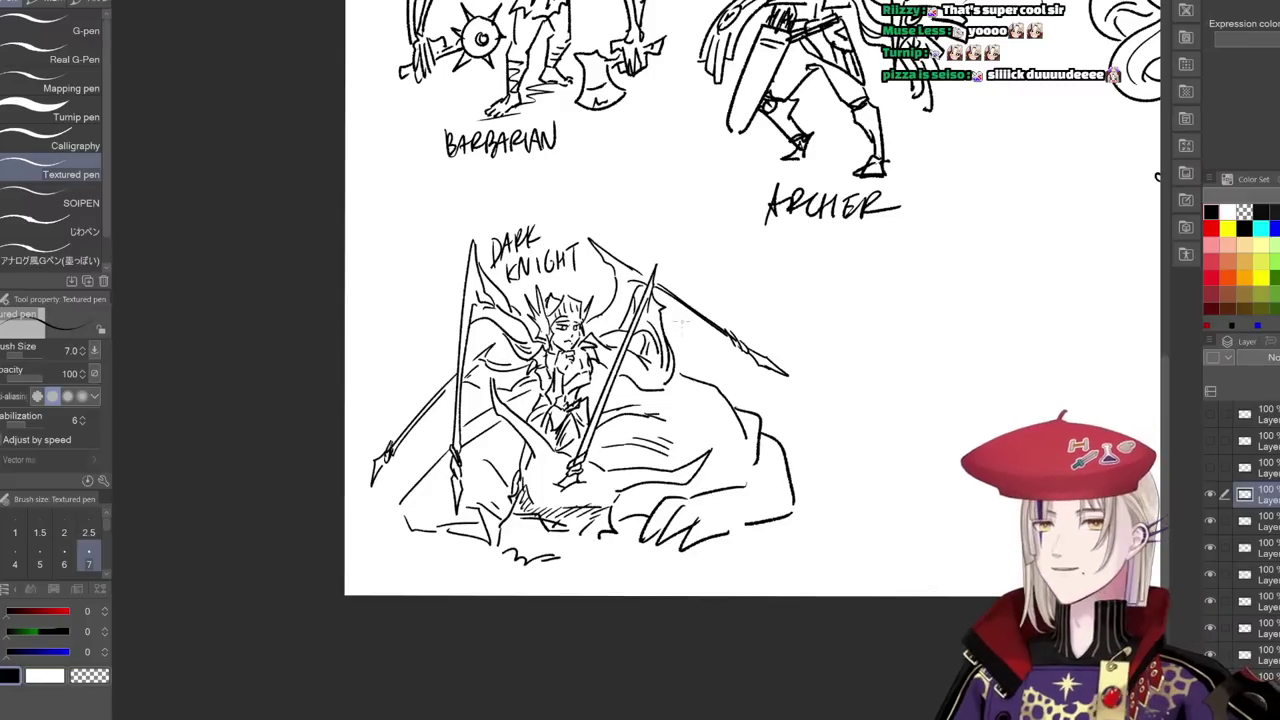
# - Review the dark knight alongside the neighbouring sketches, then the composition of the entire character lineup
pyautogui.moveTo(783, 534); pyautogui.dragTo(646, 565)
pyautogui.moveTo(886, 519); pyautogui.dragTo(940, 517)
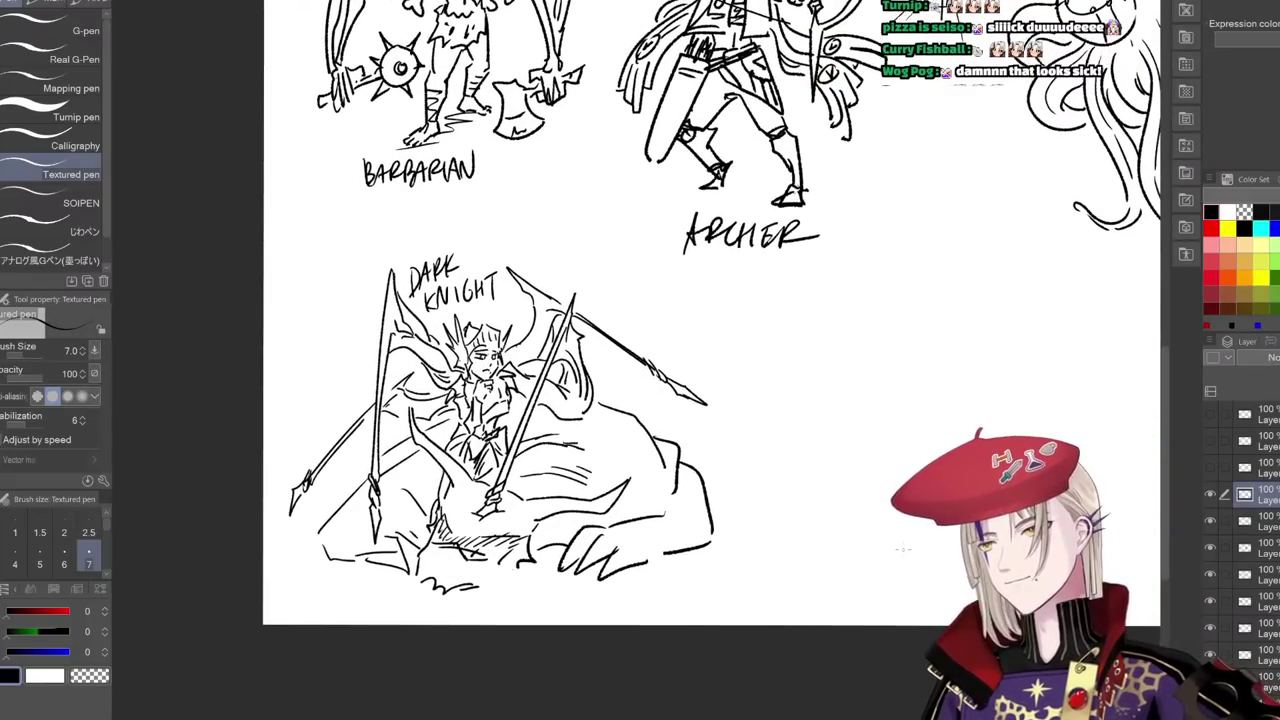
pyautogui.moveTo(857, 578); pyautogui.dragTo(855, 579)
pyautogui.scroll(-2, 847, 562)
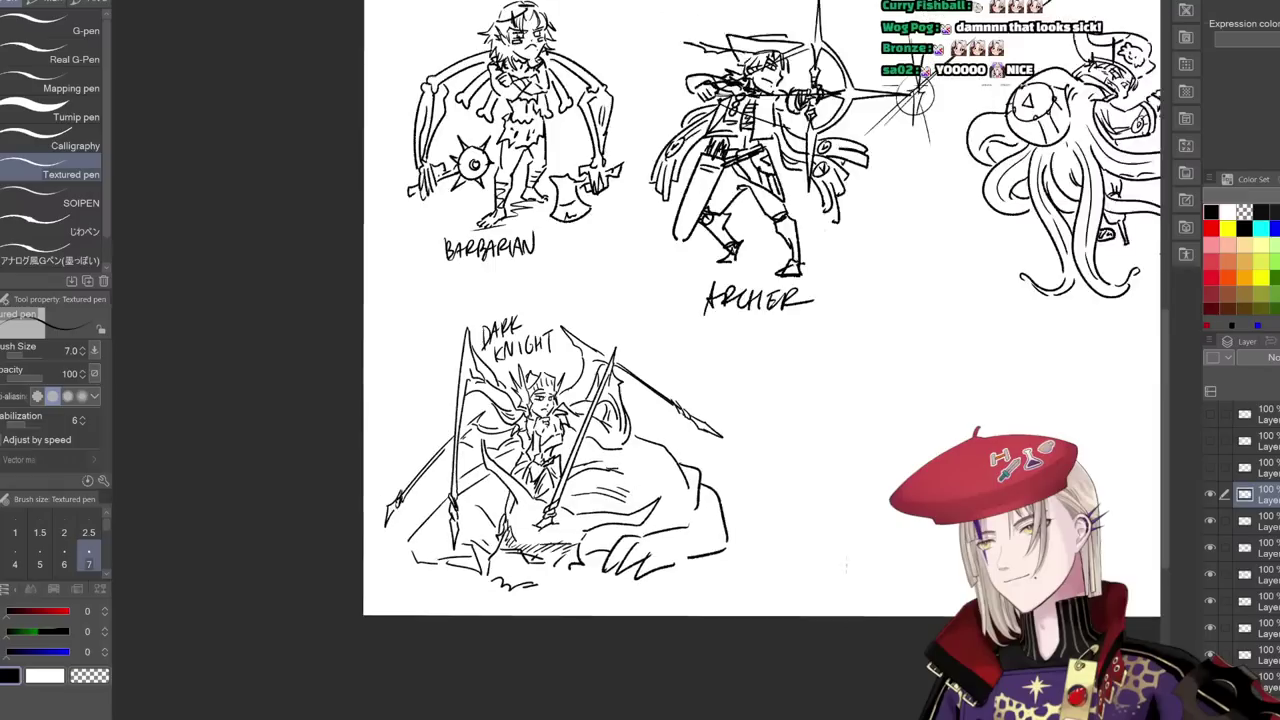
pyautogui.moveTo(946, 560); pyautogui.dragTo(803, 569)
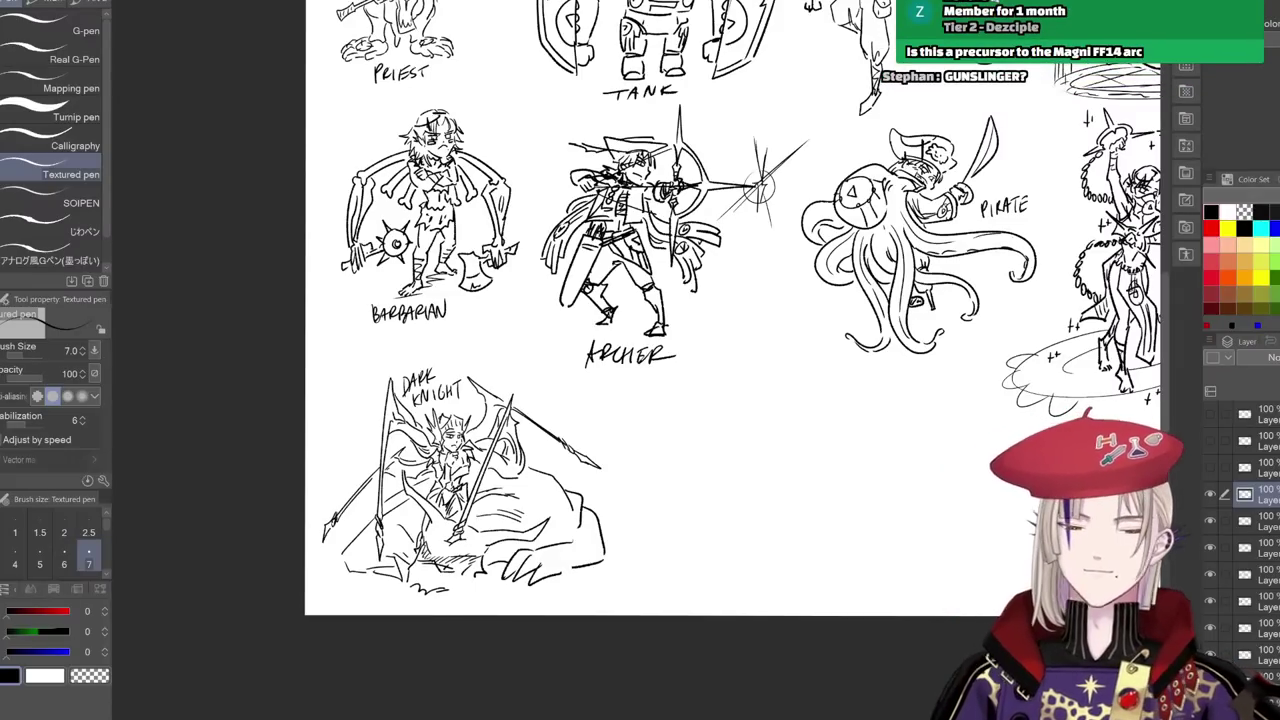
pyautogui.moveTo(817, 422); pyautogui.dragTo(607, 496)
pyautogui.scroll(-3, 695, 474)
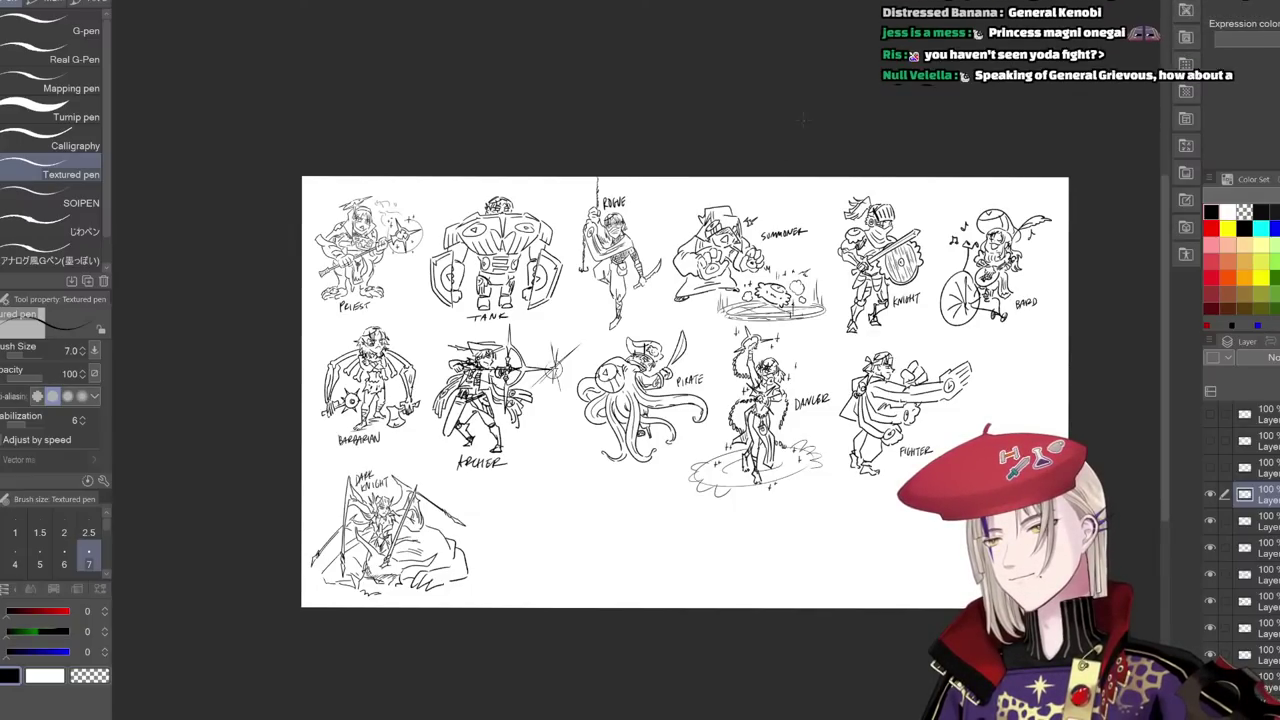
pyautogui.moveTo(915, 315); pyautogui.dragTo(873, 301)
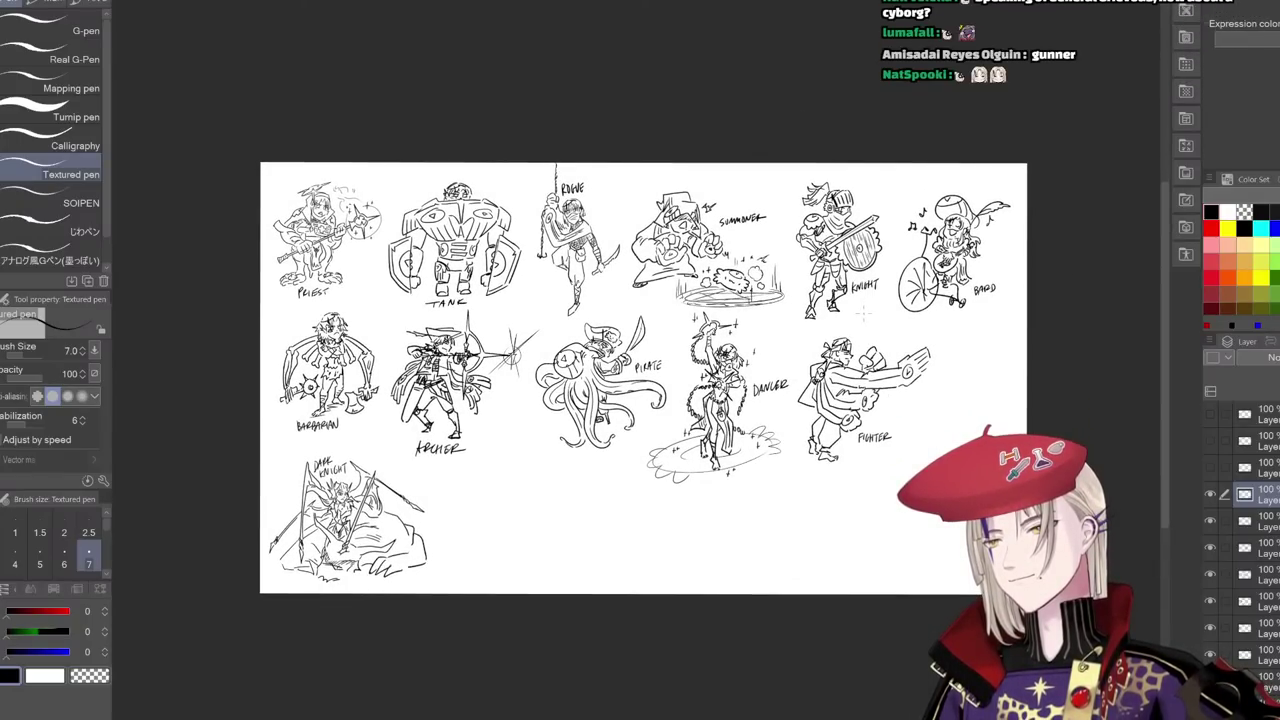
pyautogui.moveTo(897, 407); pyautogui.dragTo(893, 395)
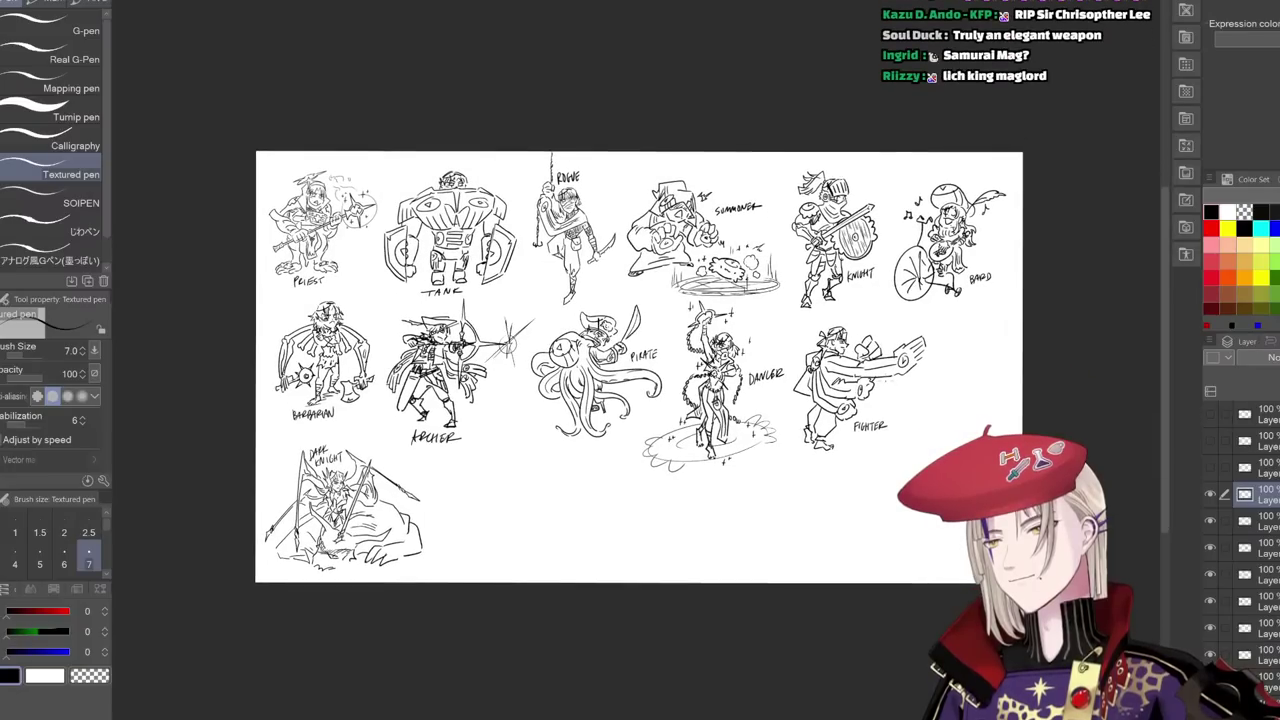
# - Examine the labelled characters up close, going across the top row, back along the middle row and down to the dark knight
pyautogui.scroll(5, 635, 340)
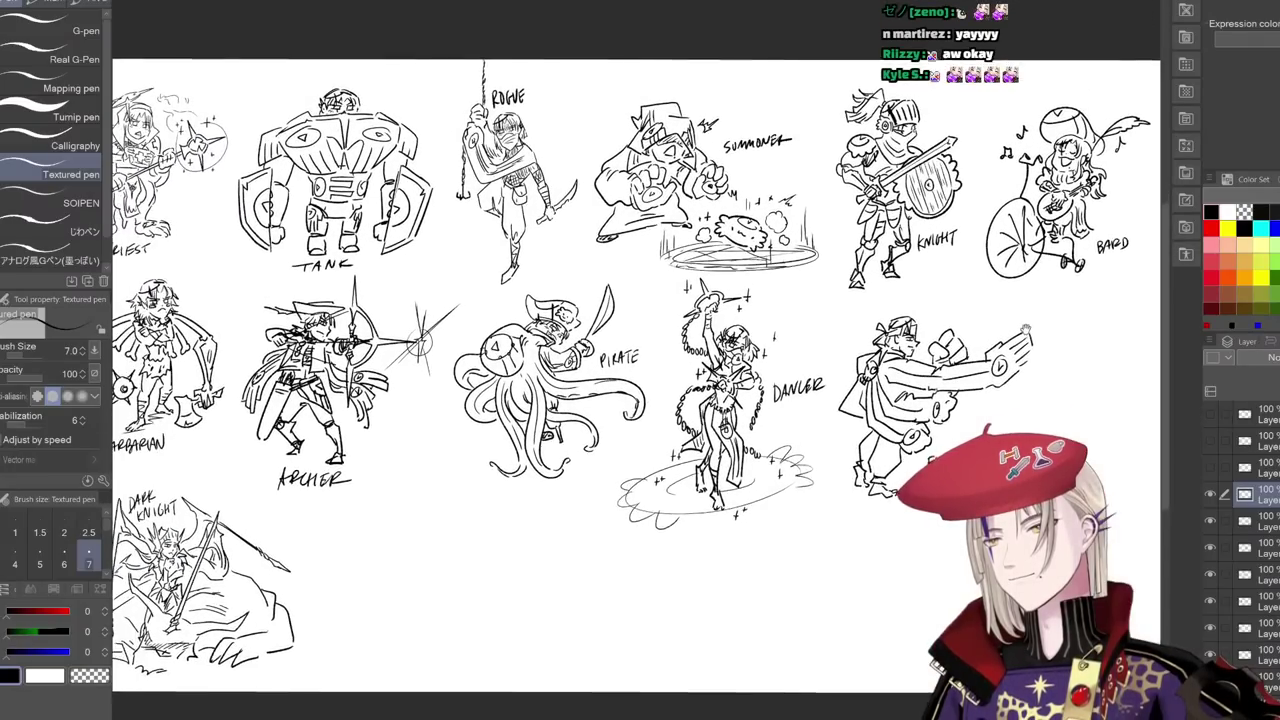
pyautogui.moveTo(471, 529); pyautogui.dragTo(598, 558)
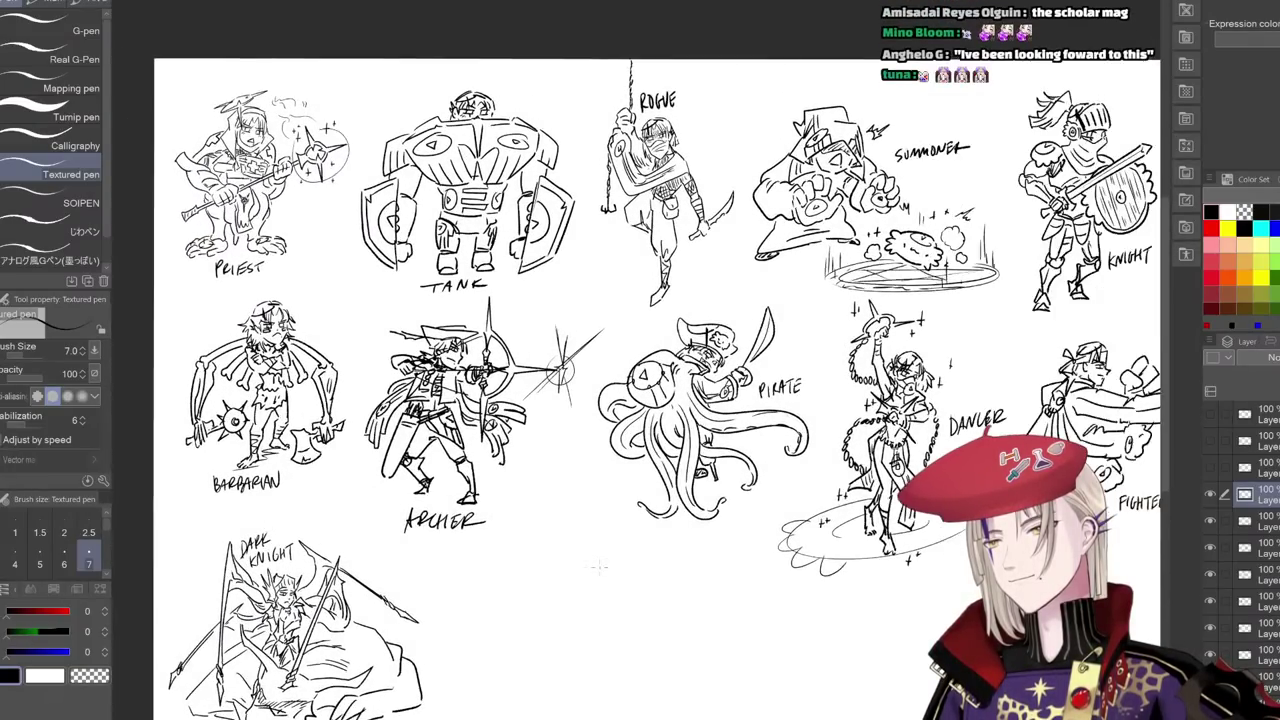
pyautogui.scroll(5, 428, 395)
pyautogui.moveTo(320, 209); pyautogui.dragTo(136, 515)
pyautogui.moveTo(1000, 480); pyautogui.dragTo(340, 453)
pyautogui.moveTo(1112, 460); pyautogui.dragTo(813, 548)
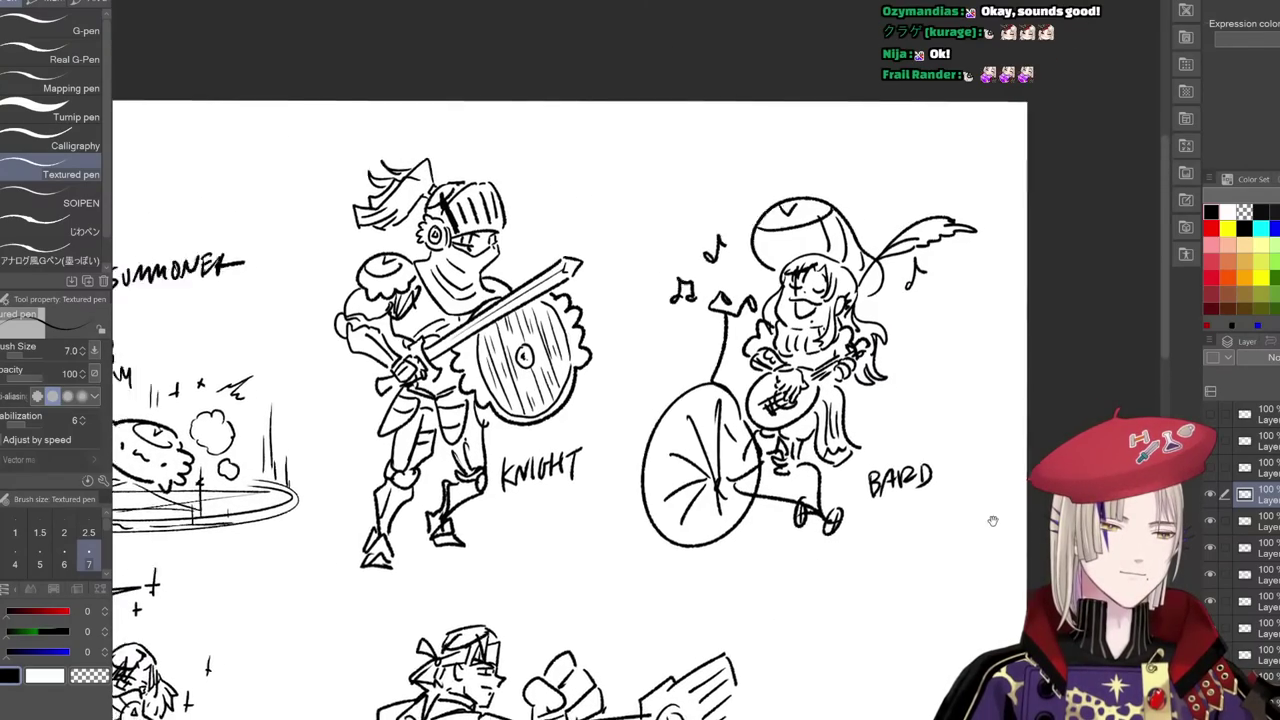
pyautogui.moveTo(994, 523); pyautogui.dragTo(674, 486)
pyautogui.moveTo(588, 584); pyautogui.dragTo(722, 475)
pyautogui.moveTo(738, 532); pyautogui.dragTo(797, 466)
pyautogui.moveTo(480, 568); pyautogui.dragTo(786, 517)
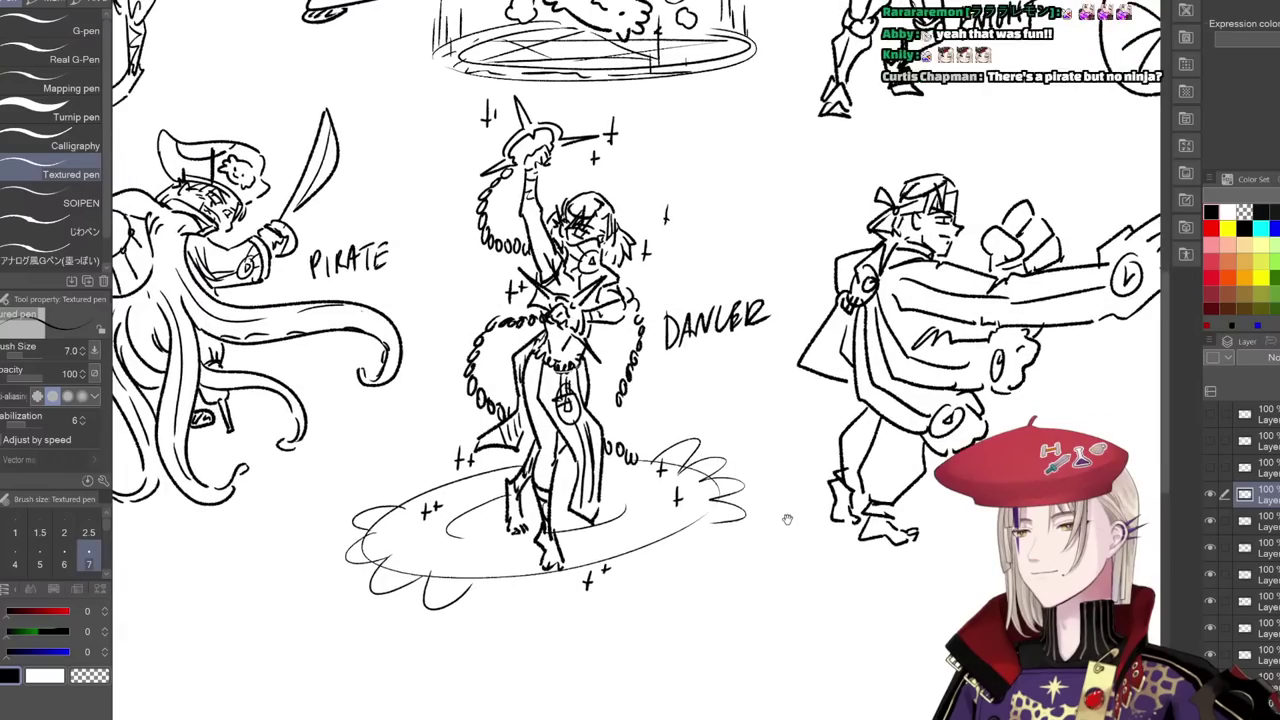
pyautogui.moveTo(374, 570); pyautogui.dragTo(861, 534)
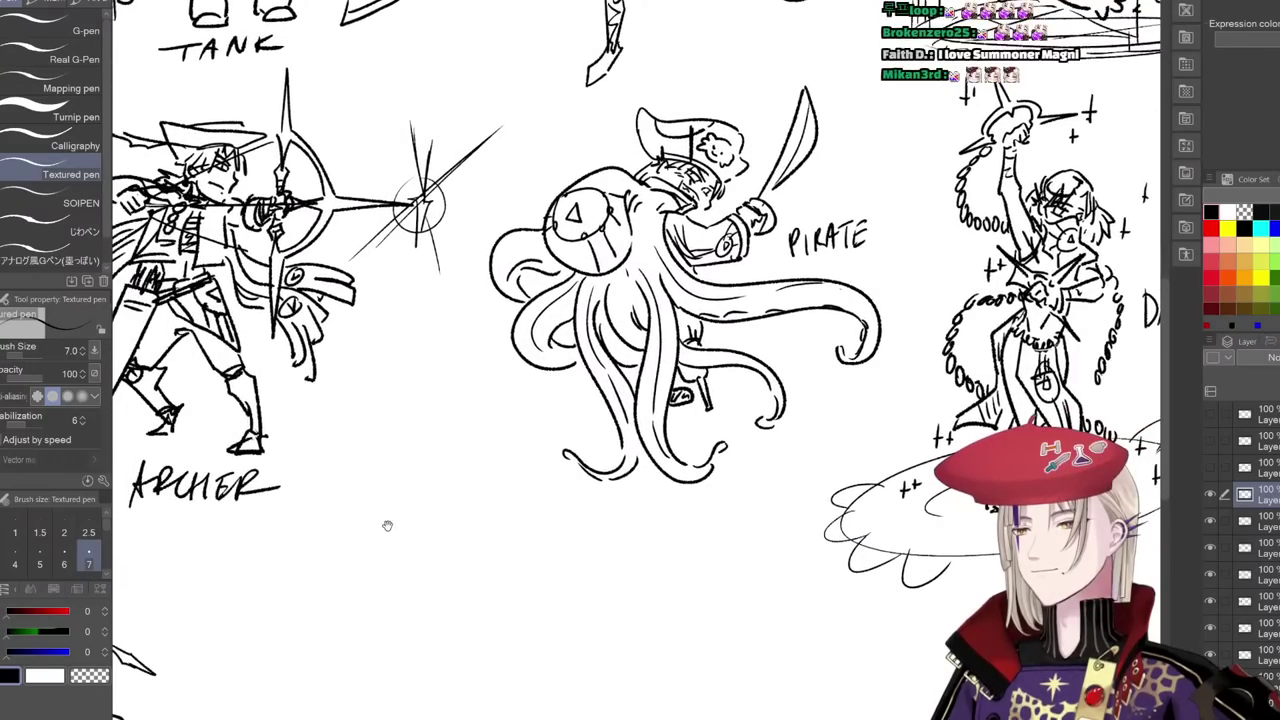
pyautogui.moveTo(388, 526)
pyautogui.mouseDown()
pyautogui.moveTo(422, 574)
pyautogui.moveTo(708, 559)
pyautogui.mouseUp()
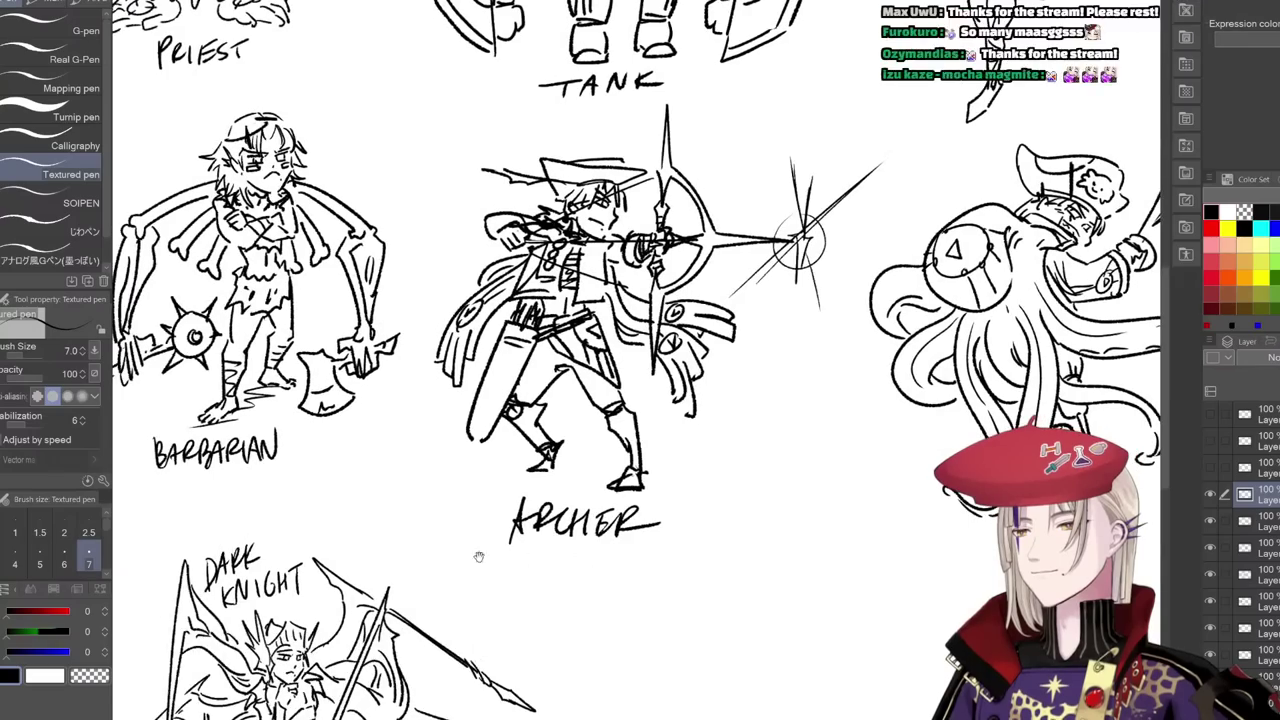
pyautogui.moveTo(351, 557); pyautogui.dragTo(508, 563)
pyautogui.moveTo(623, 543); pyautogui.dragTo(838, 528)
pyautogui.moveTo(925, 548); pyautogui.dragTo(719, 284)
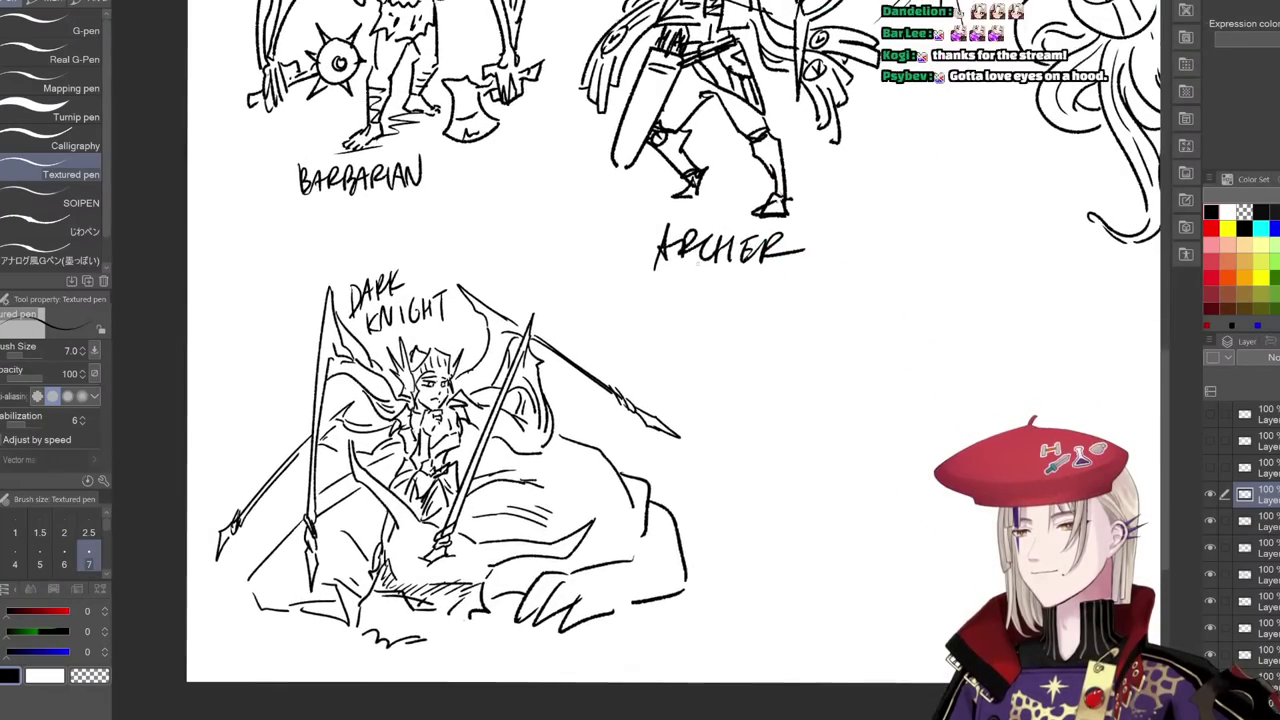
# - Check the complete three-row lineup as a whole, including the empty space beside the dark knight
pyautogui.scroll(-1, 765, 453)
pyautogui.scroll(-2, 763, 455)
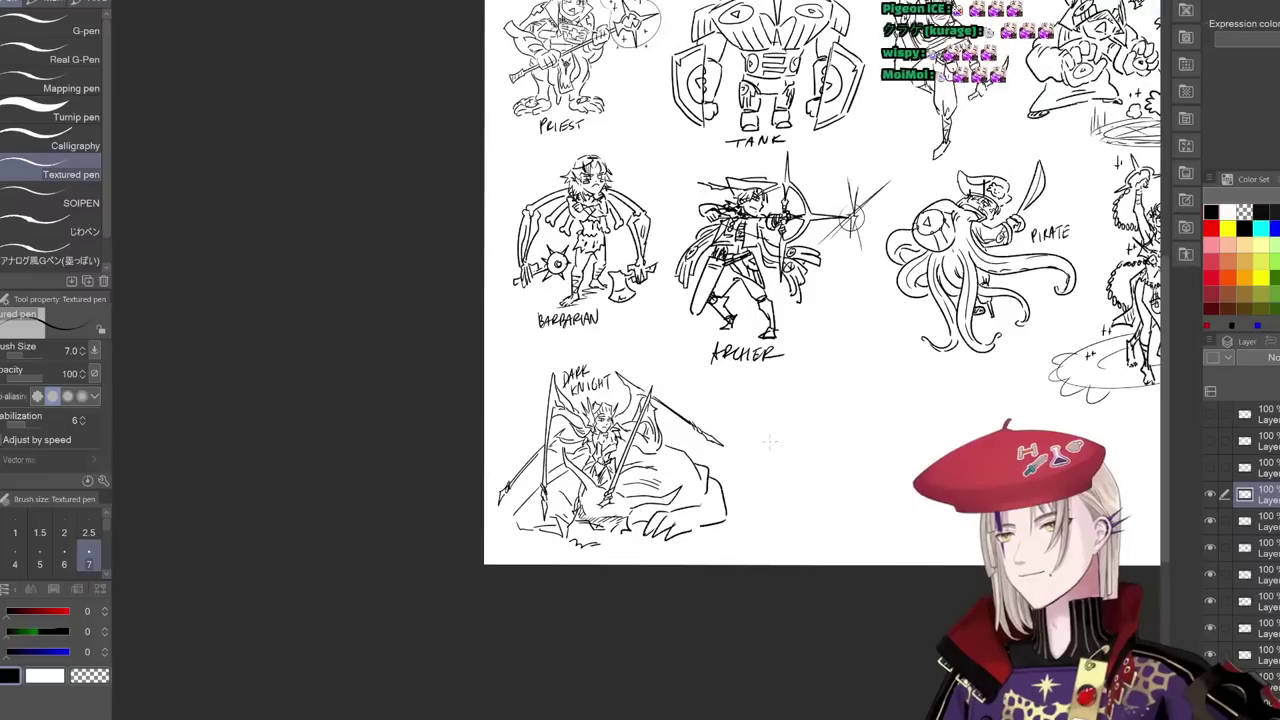
pyautogui.scroll(-1, 871, 414)
pyautogui.moveTo(871, 414); pyautogui.dragTo(477, 566)
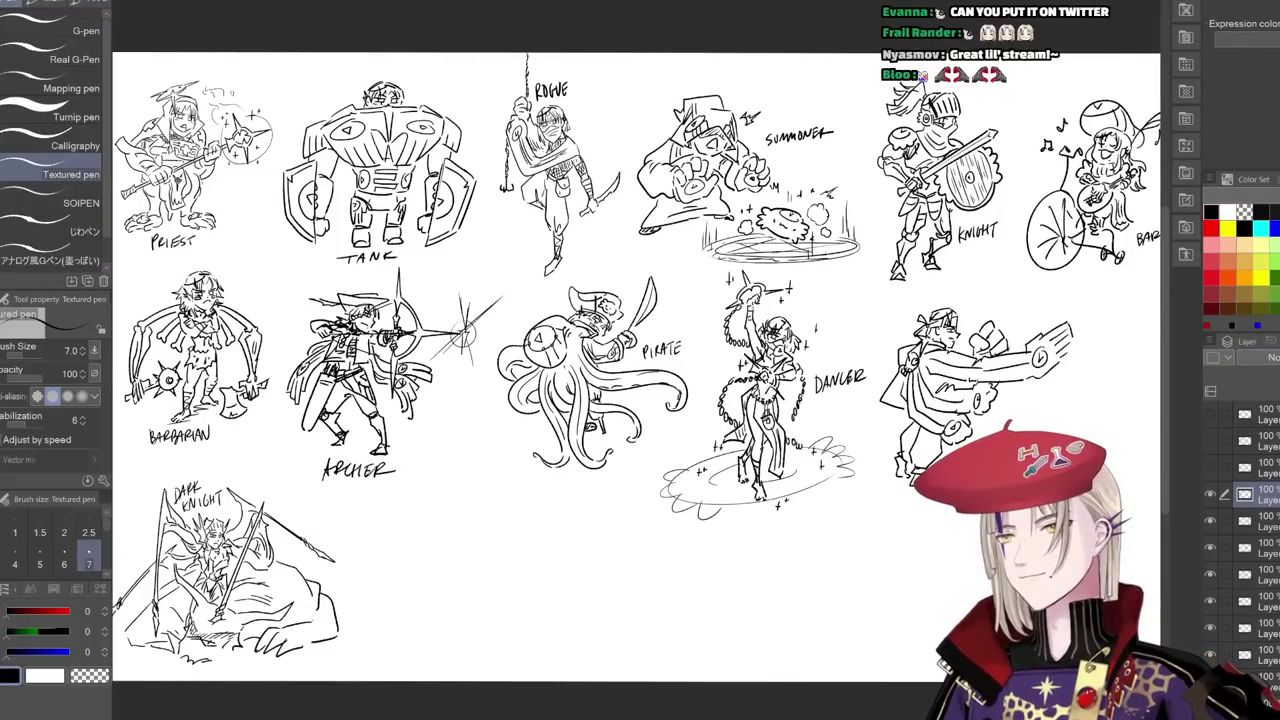
pyautogui.scroll(-3, 696, 399)
pyautogui.moveTo(696, 399); pyautogui.dragTo(646, 386)
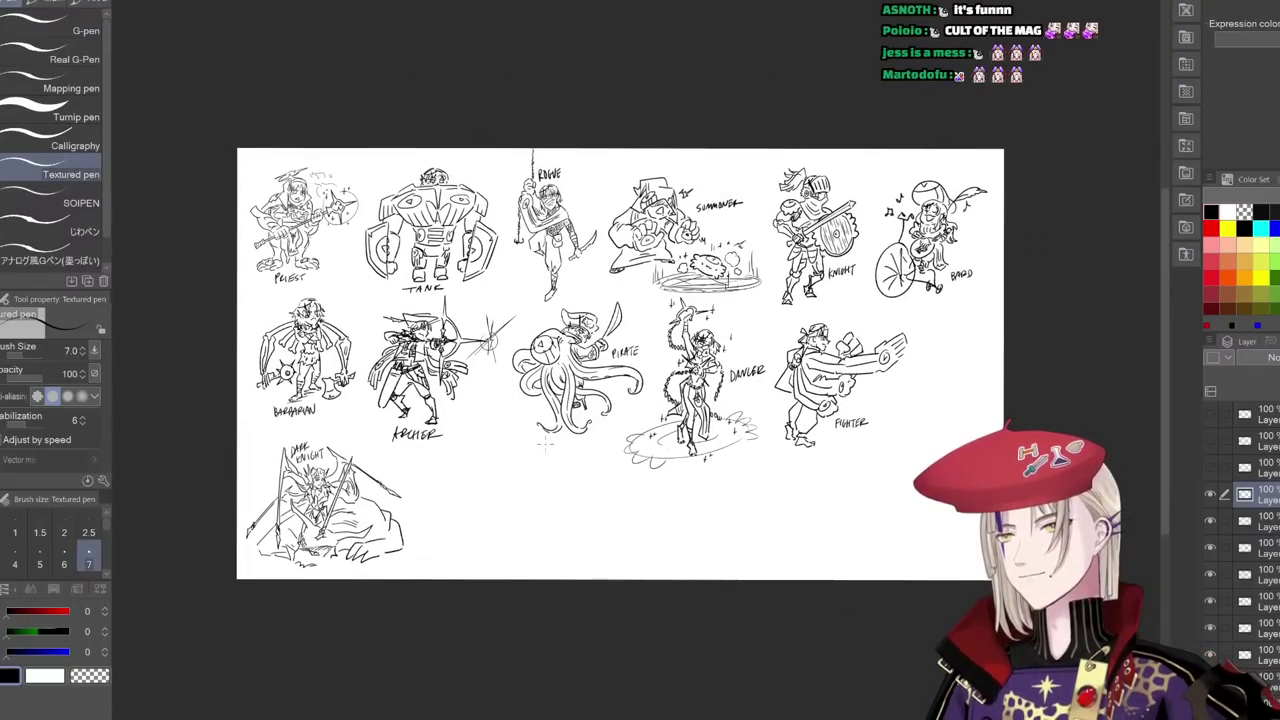
pyautogui.moveTo(550, 519); pyautogui.dragTo(502, 534)
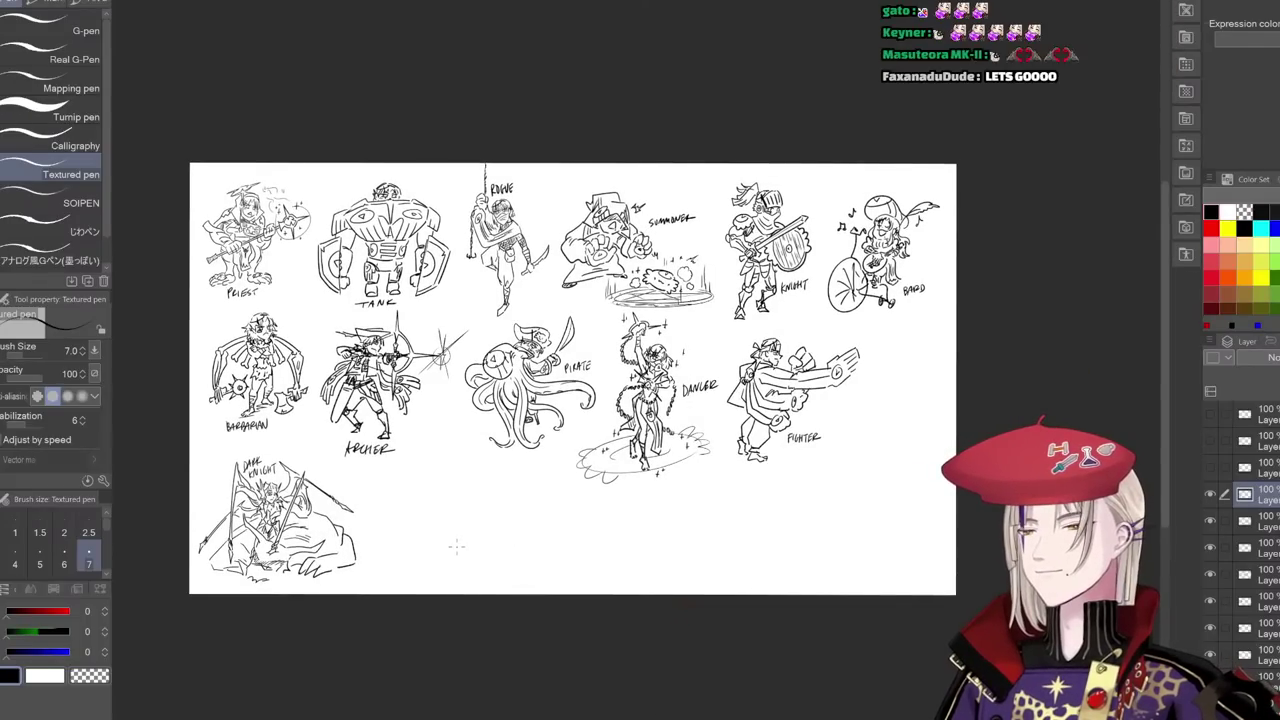